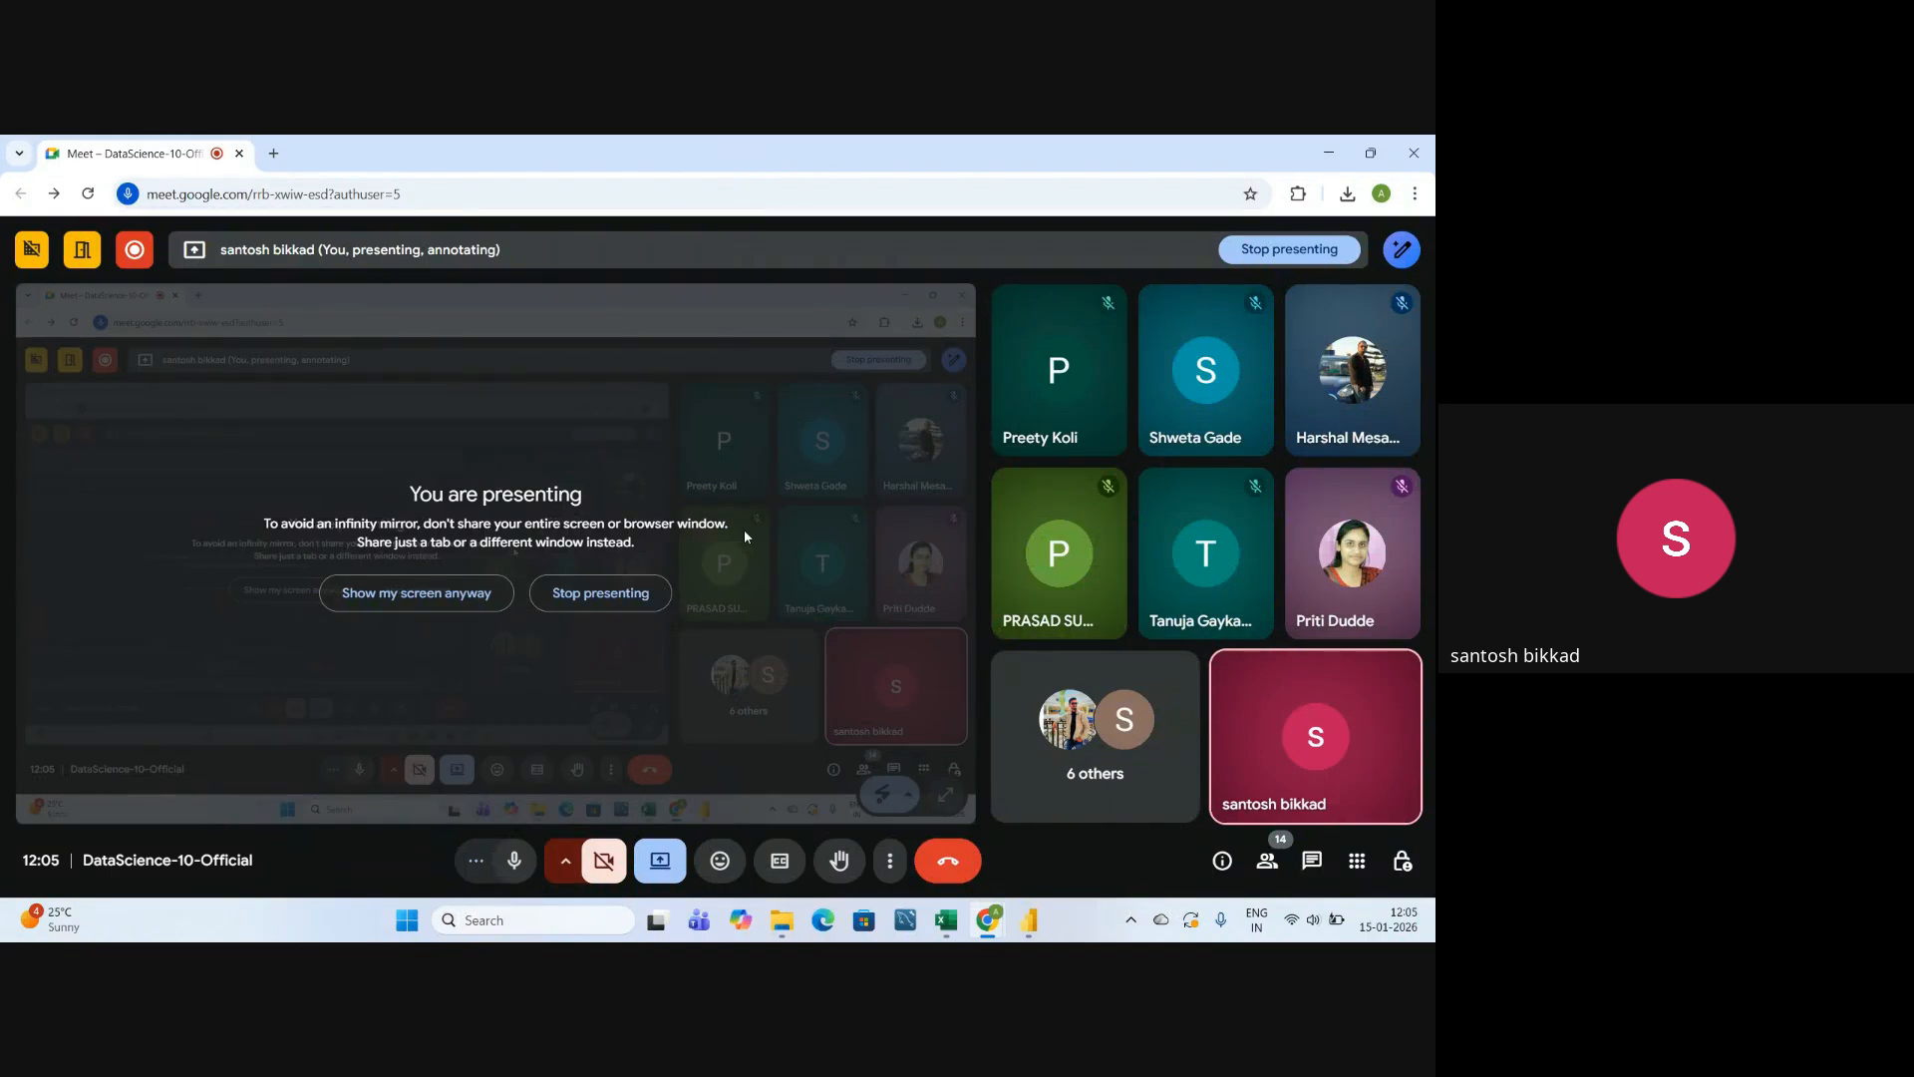
Review the full list of people in the Google Meet call and close the list.
{"action": "left_click", "coordinate": [1264, 868]}
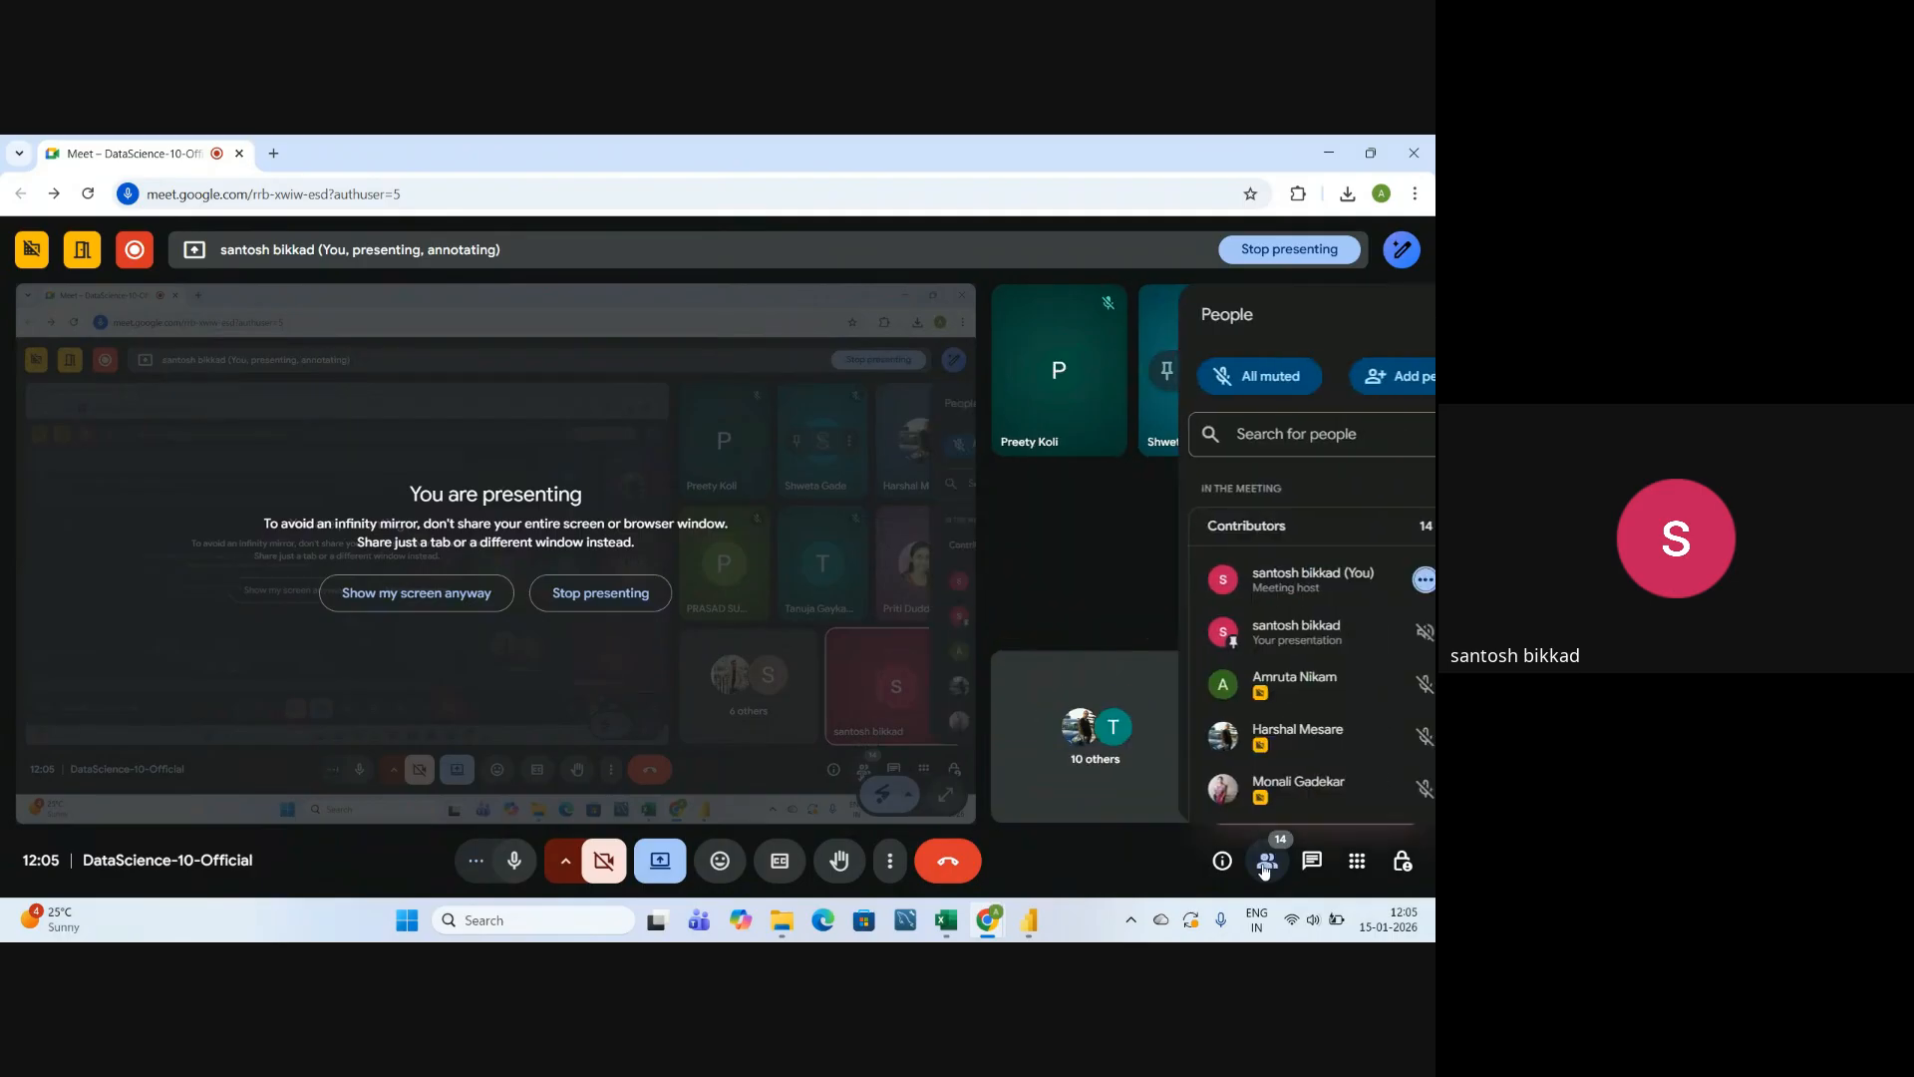
{"action": "scroll", "coordinate": [1286, 638], "scroll_direction": "down", "scroll_amount": 5}
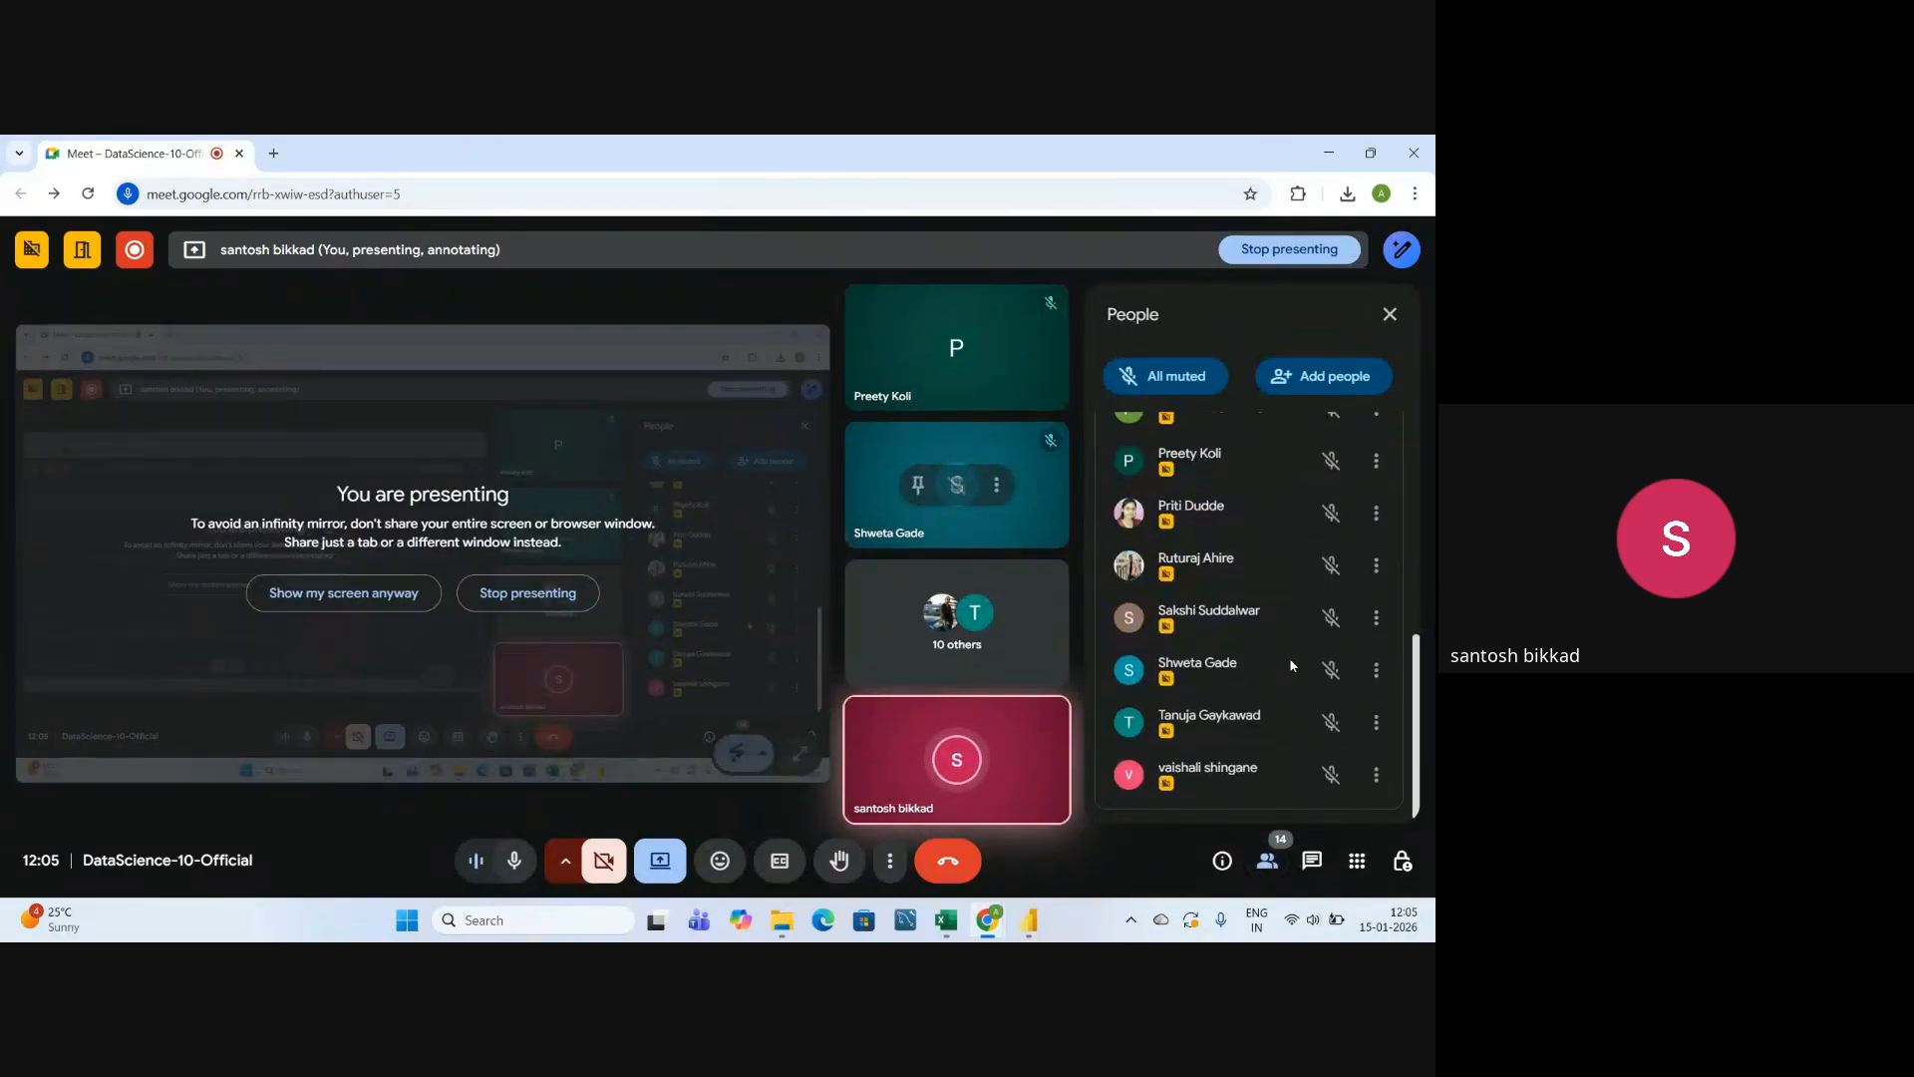
{"action": "scroll", "coordinate": [1291, 665], "scroll_direction": "up", "scroll_amount": 2}
{"action": "scroll", "coordinate": [1289, 656], "scroll_direction": "up", "scroll_amount": 3}
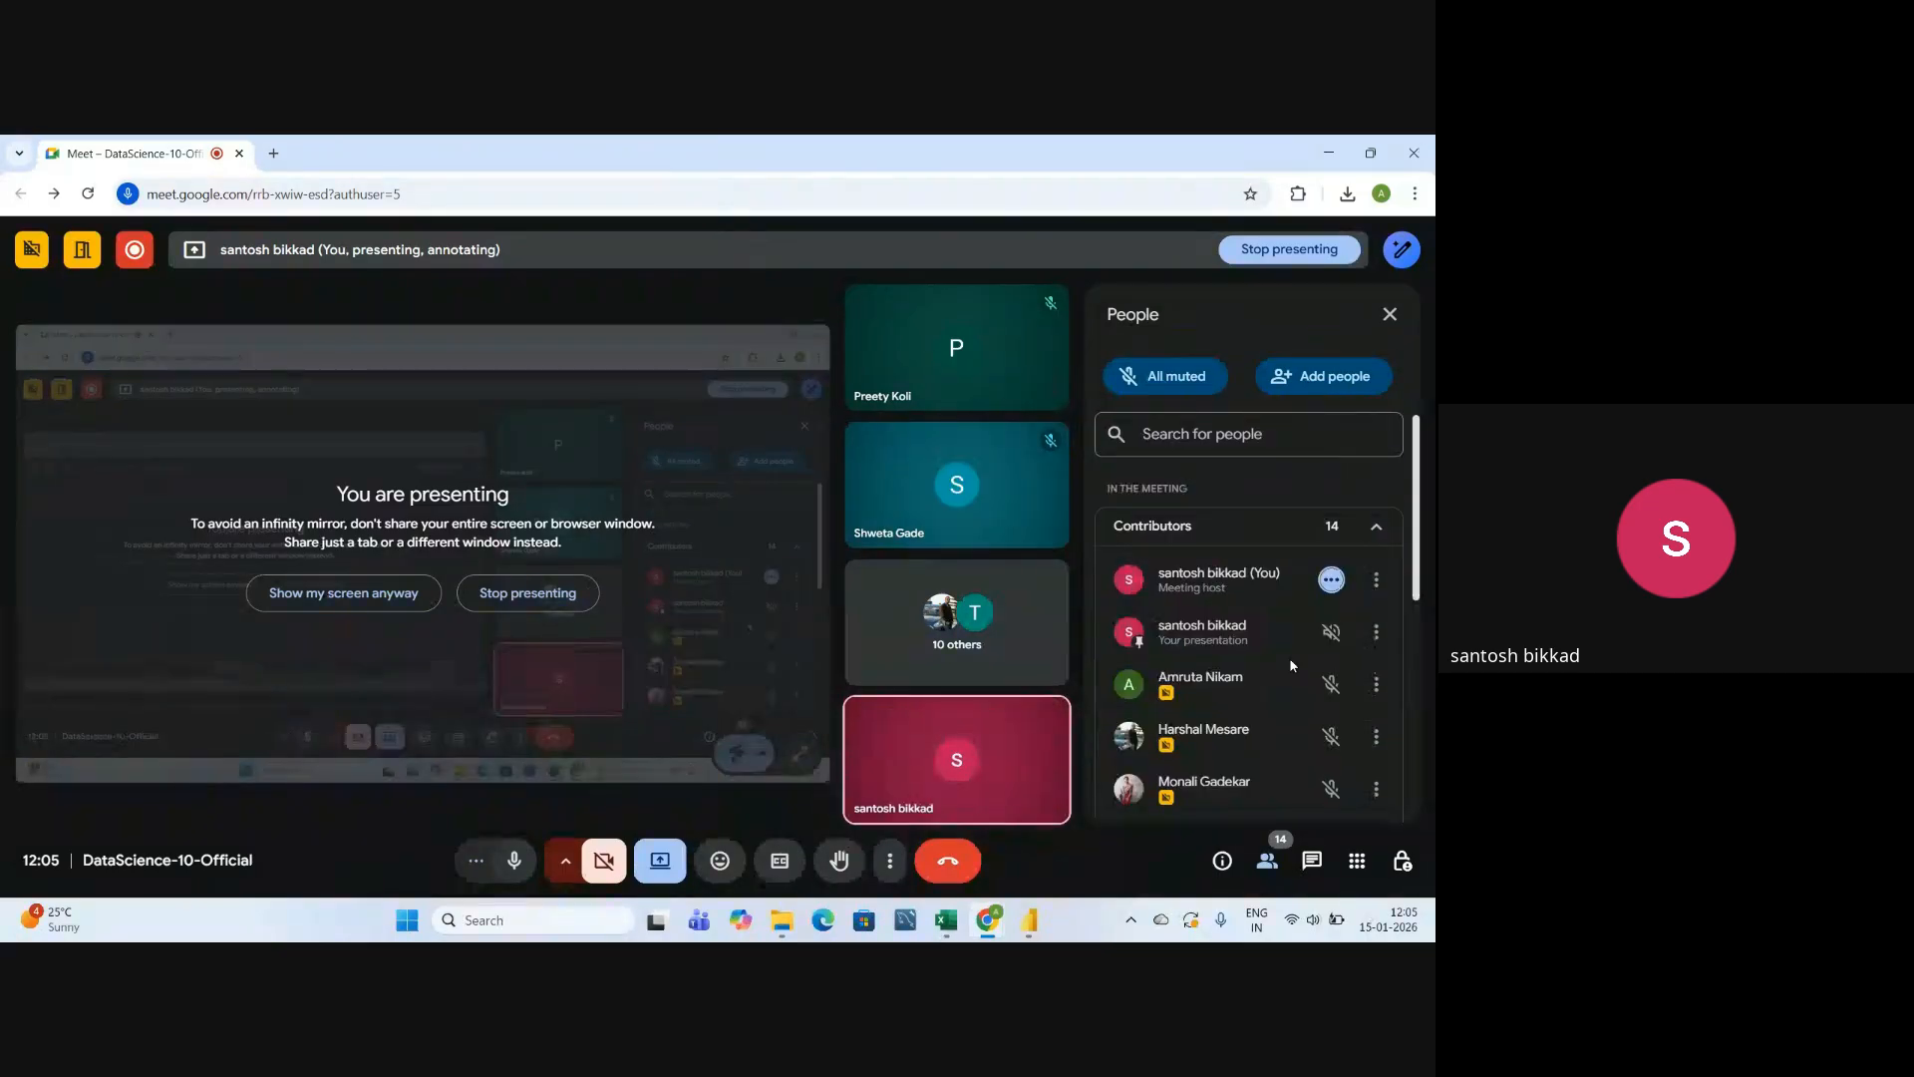
{"action": "left_click", "coordinate": [1390, 316]}
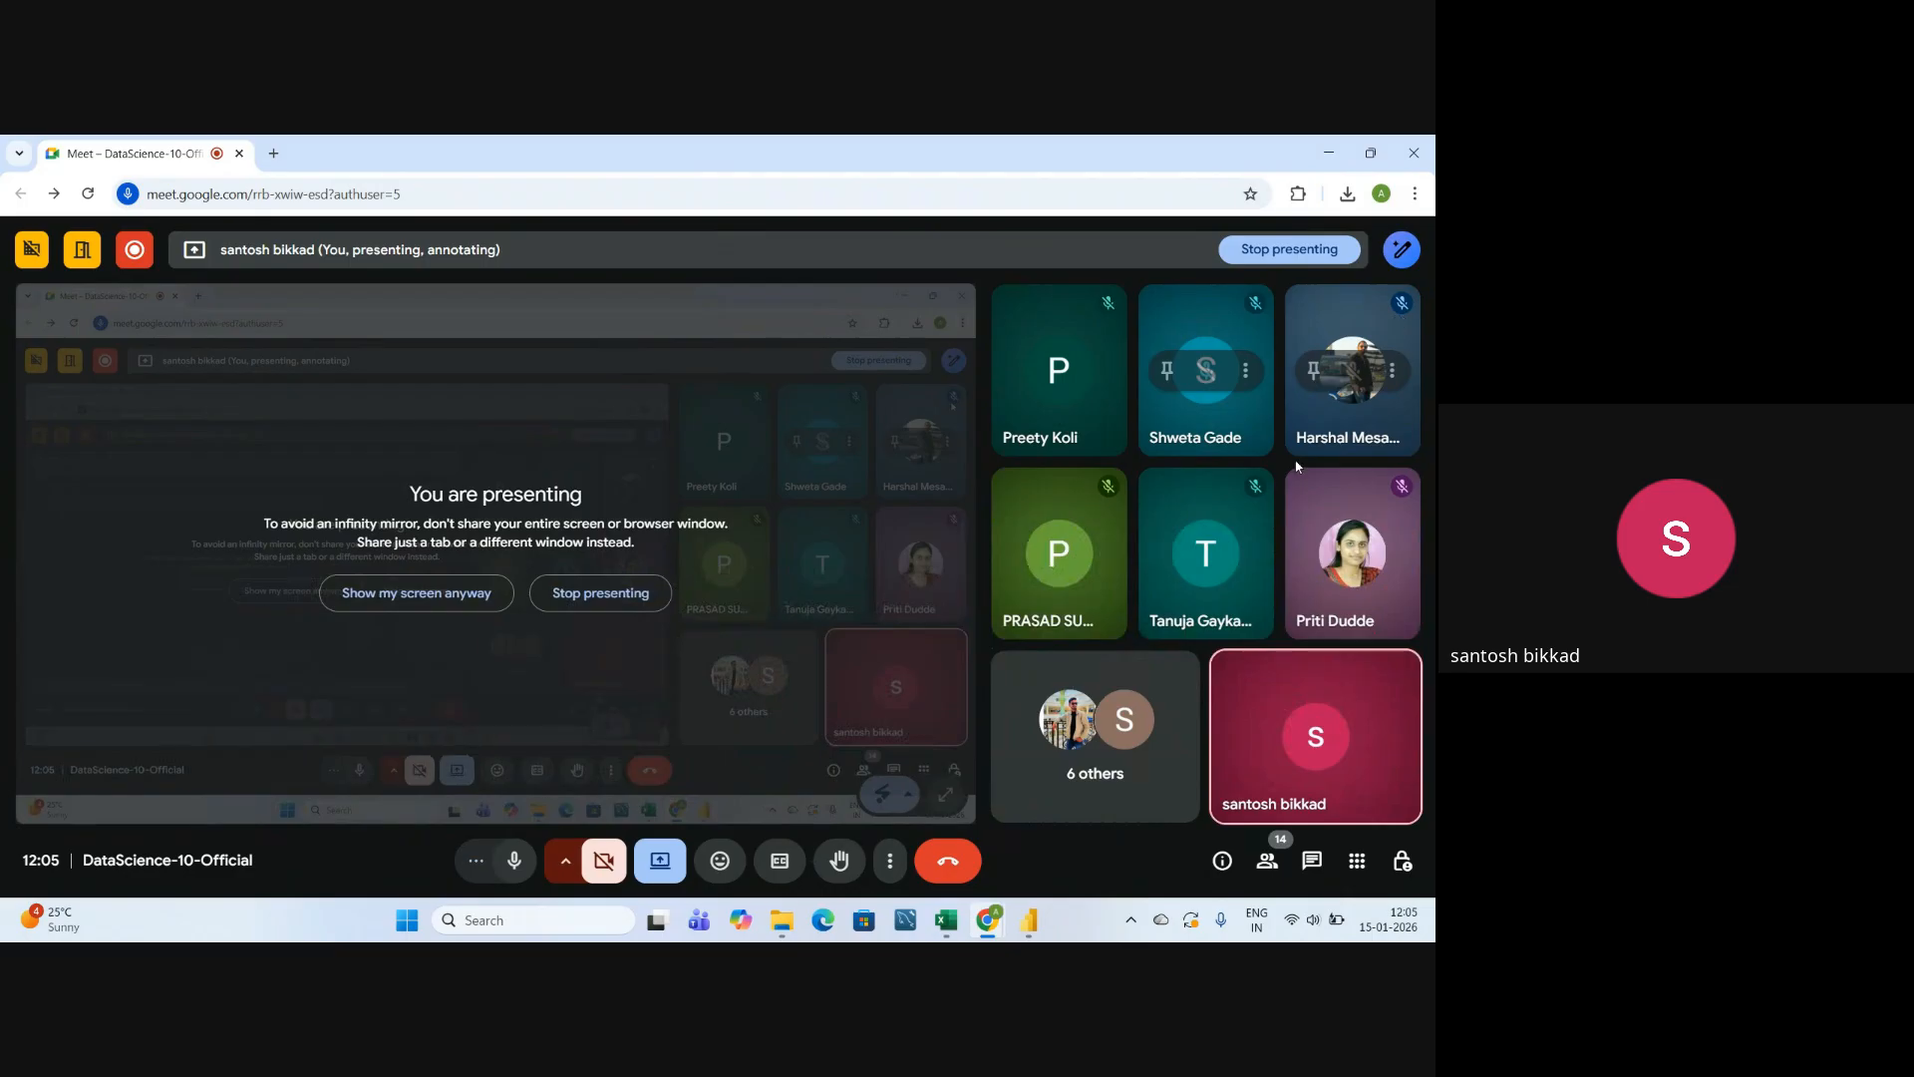
{"action": "left_click", "coordinate": [1275, 867]}
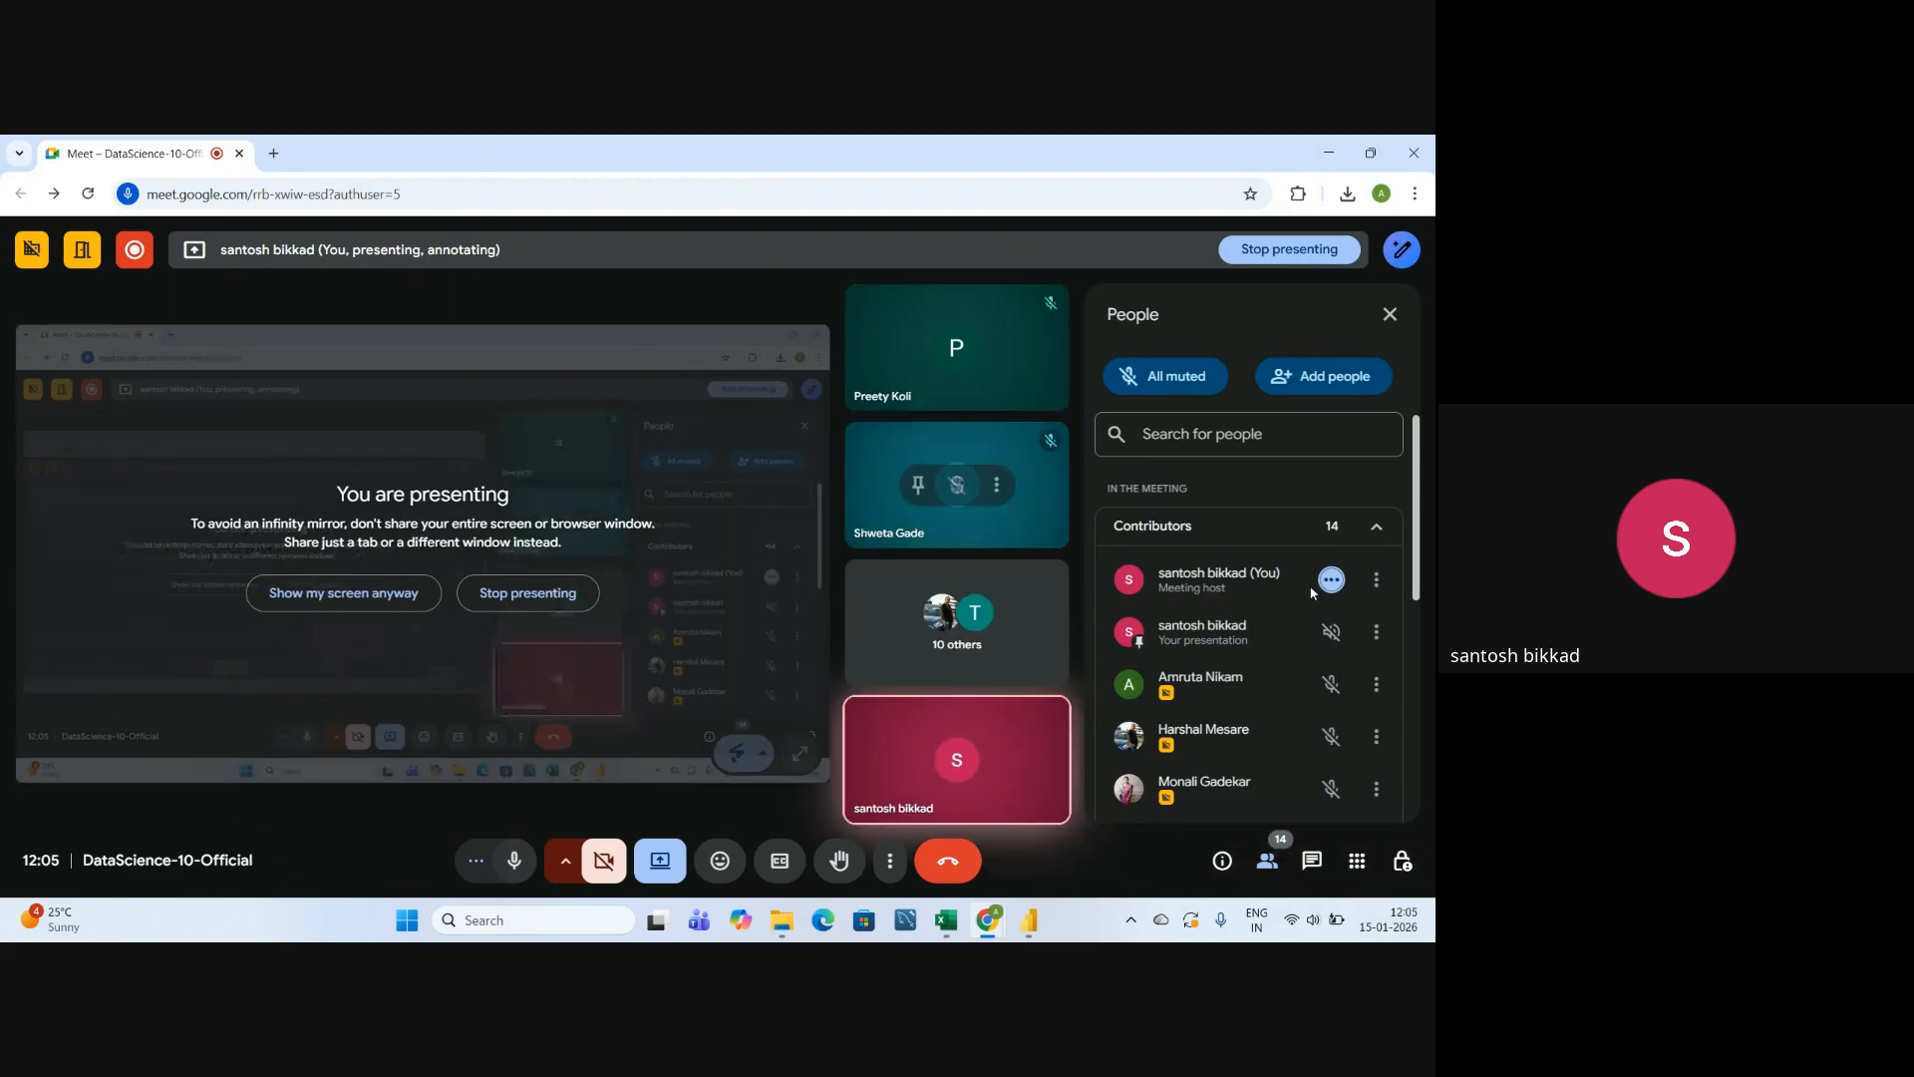
{"action": "scroll", "coordinate": [1312, 598], "scroll_direction": "down", "scroll_amount": 5}
{"action": "scroll", "coordinate": [1294, 662], "scroll_direction": "up", "scroll_amount": 6}
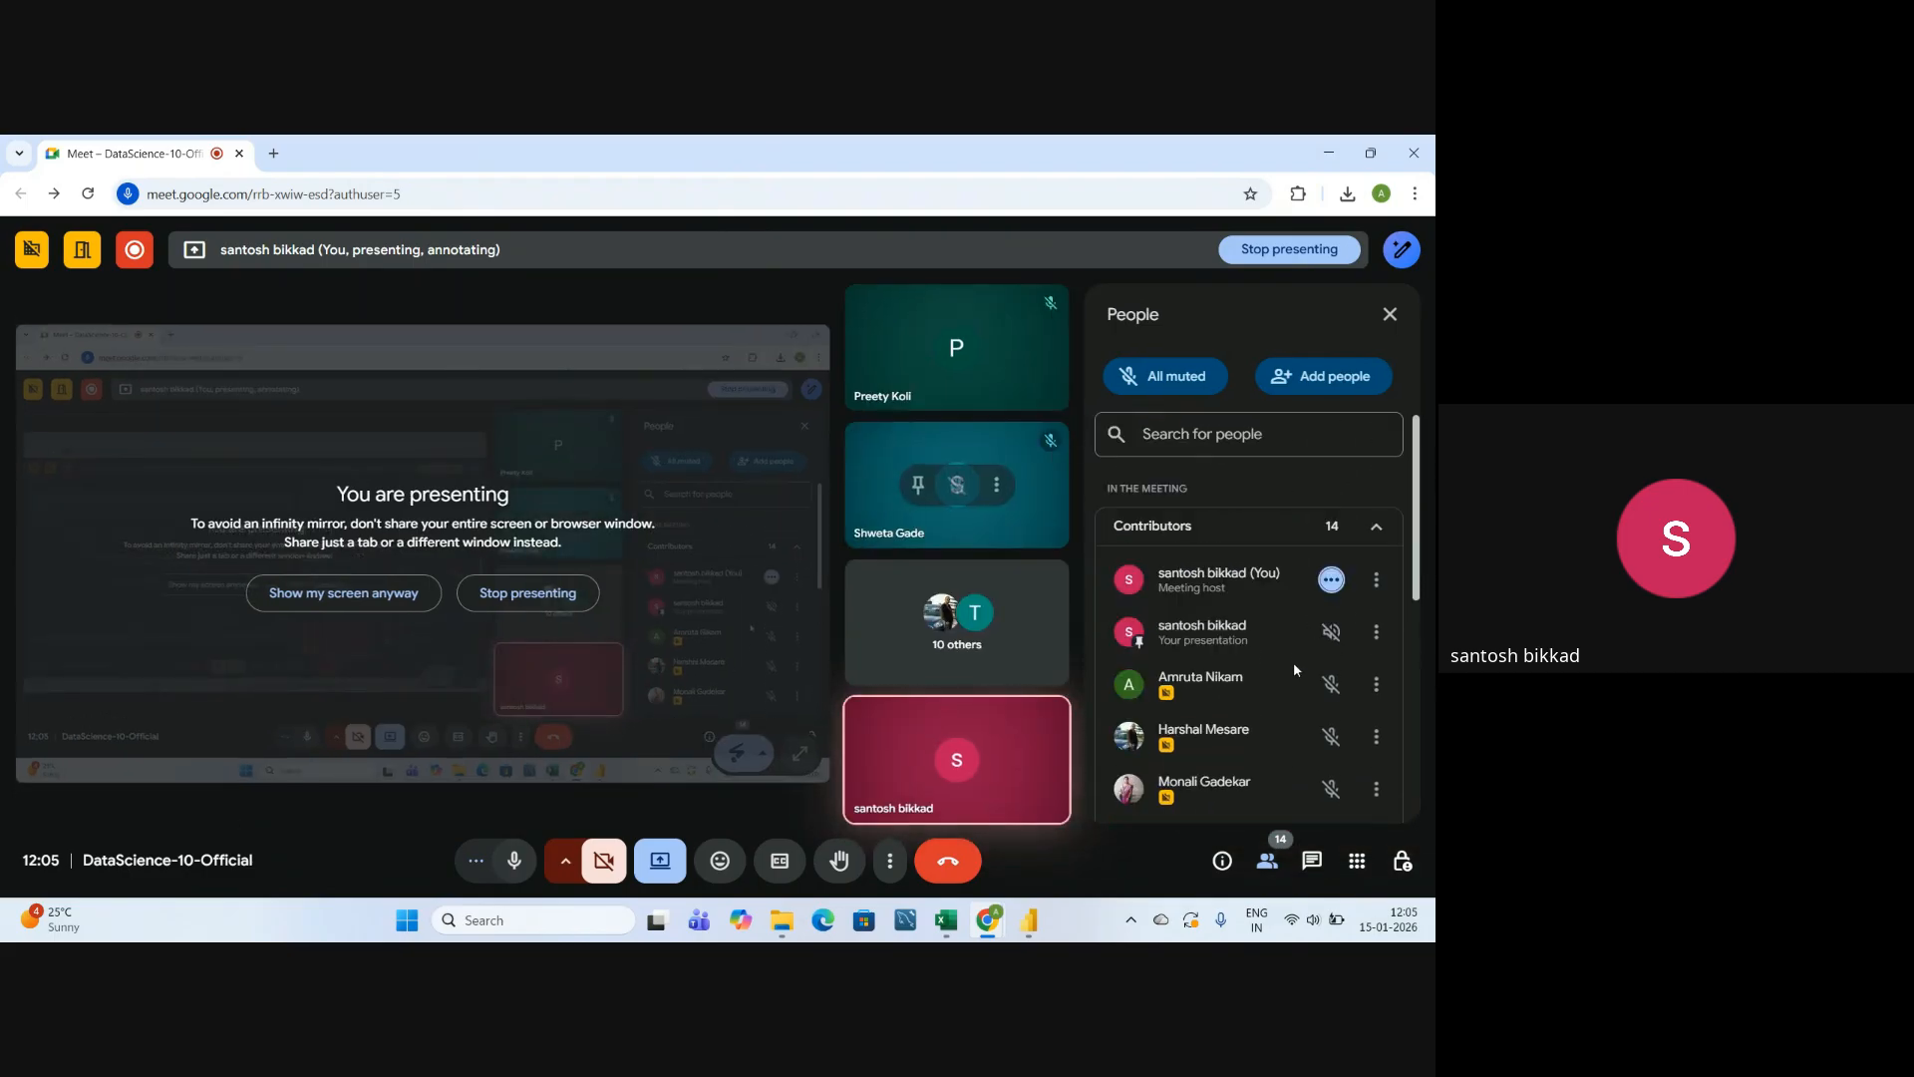
{"action": "scroll", "coordinate": [1294, 662], "scroll_direction": "down", "scroll_amount": 5}
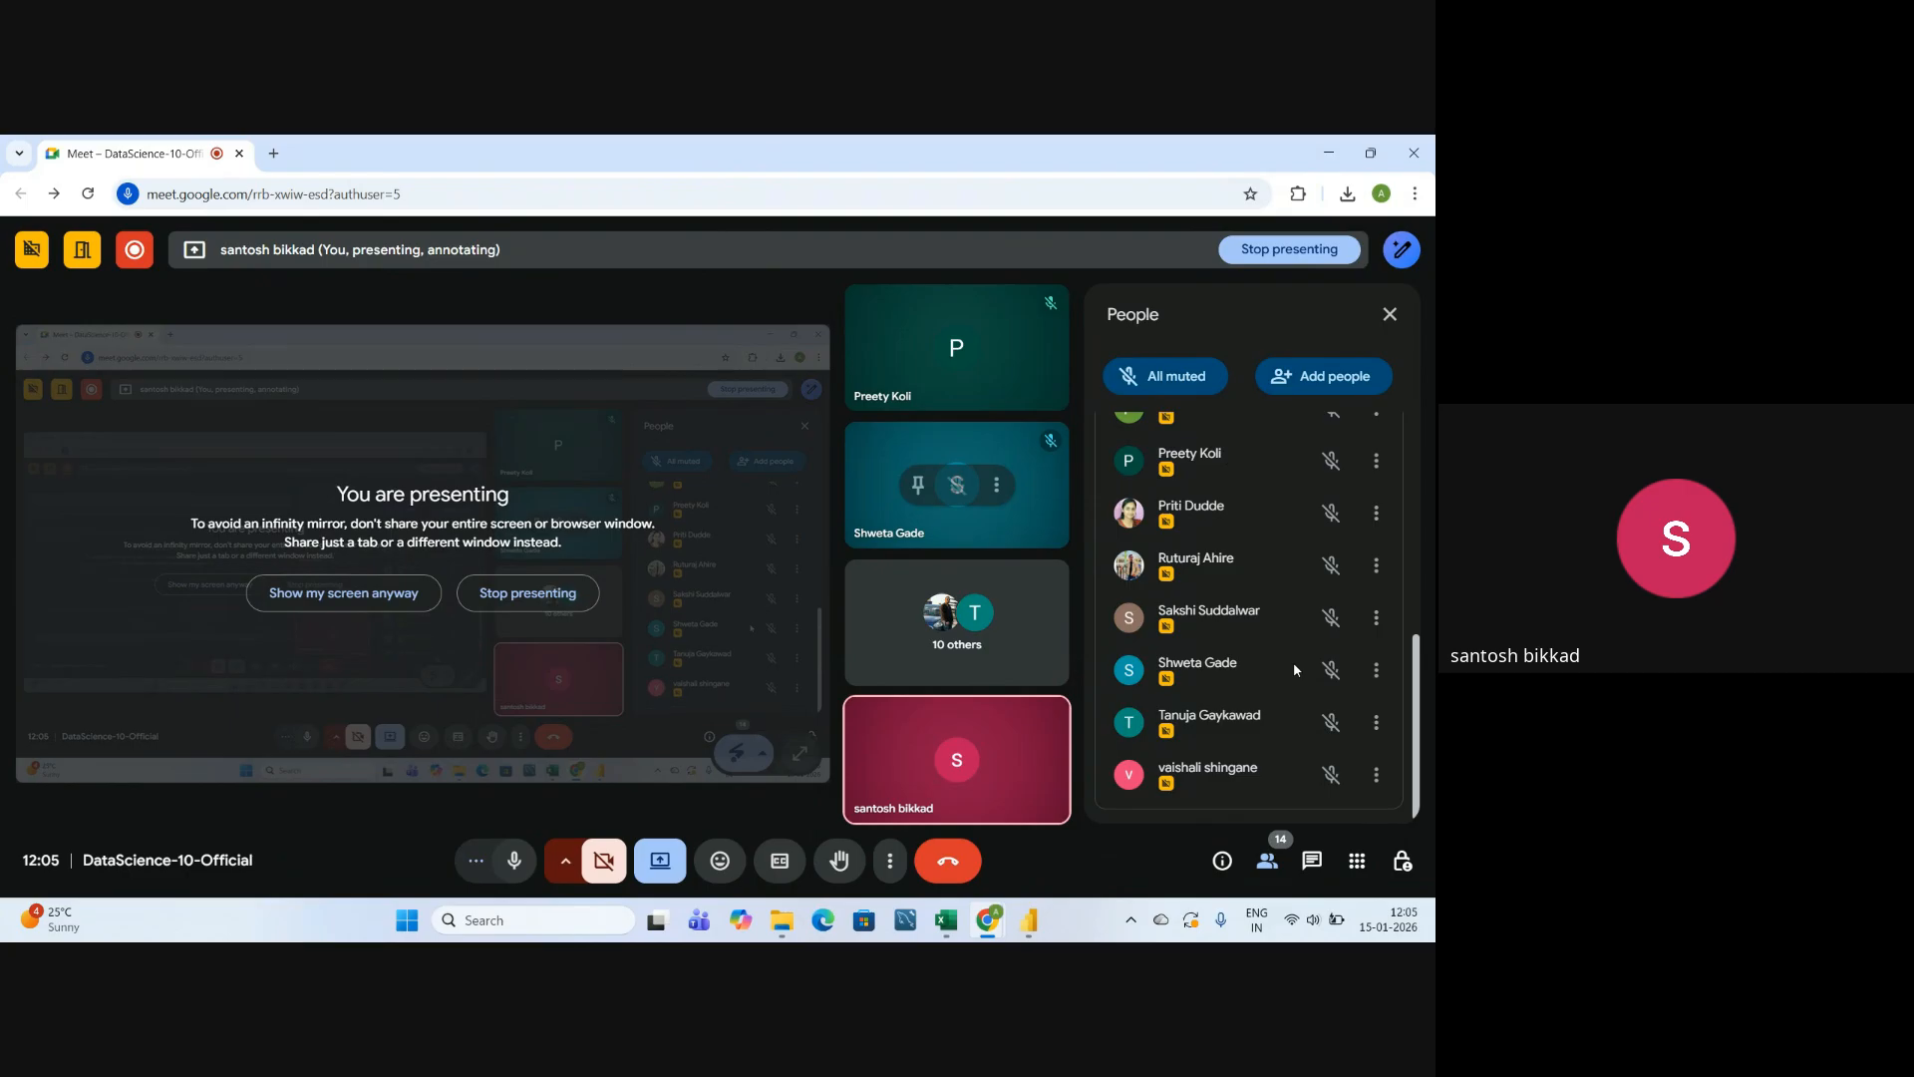
{"action": "scroll", "coordinate": [1294, 662], "scroll_direction": "up", "scroll_amount": 6}
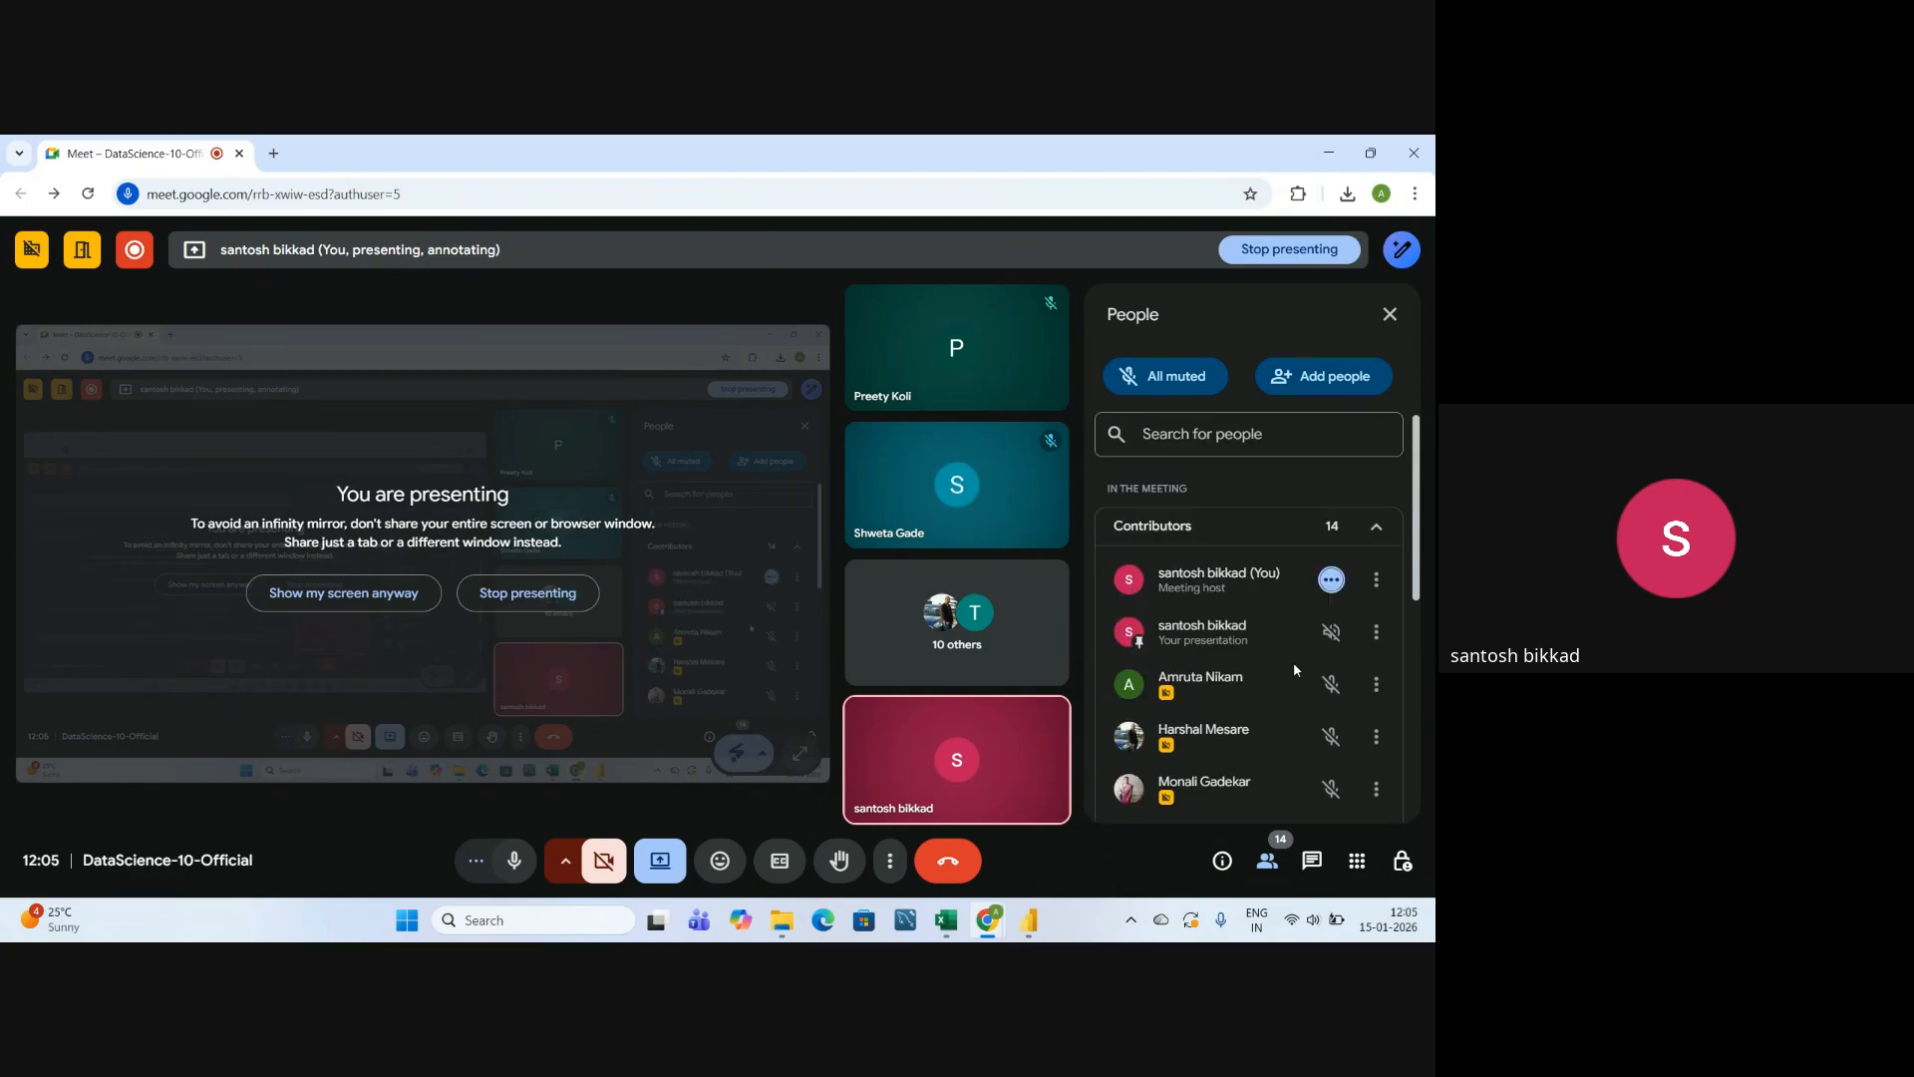
{"action": "left_click", "coordinate": [1390, 314]}
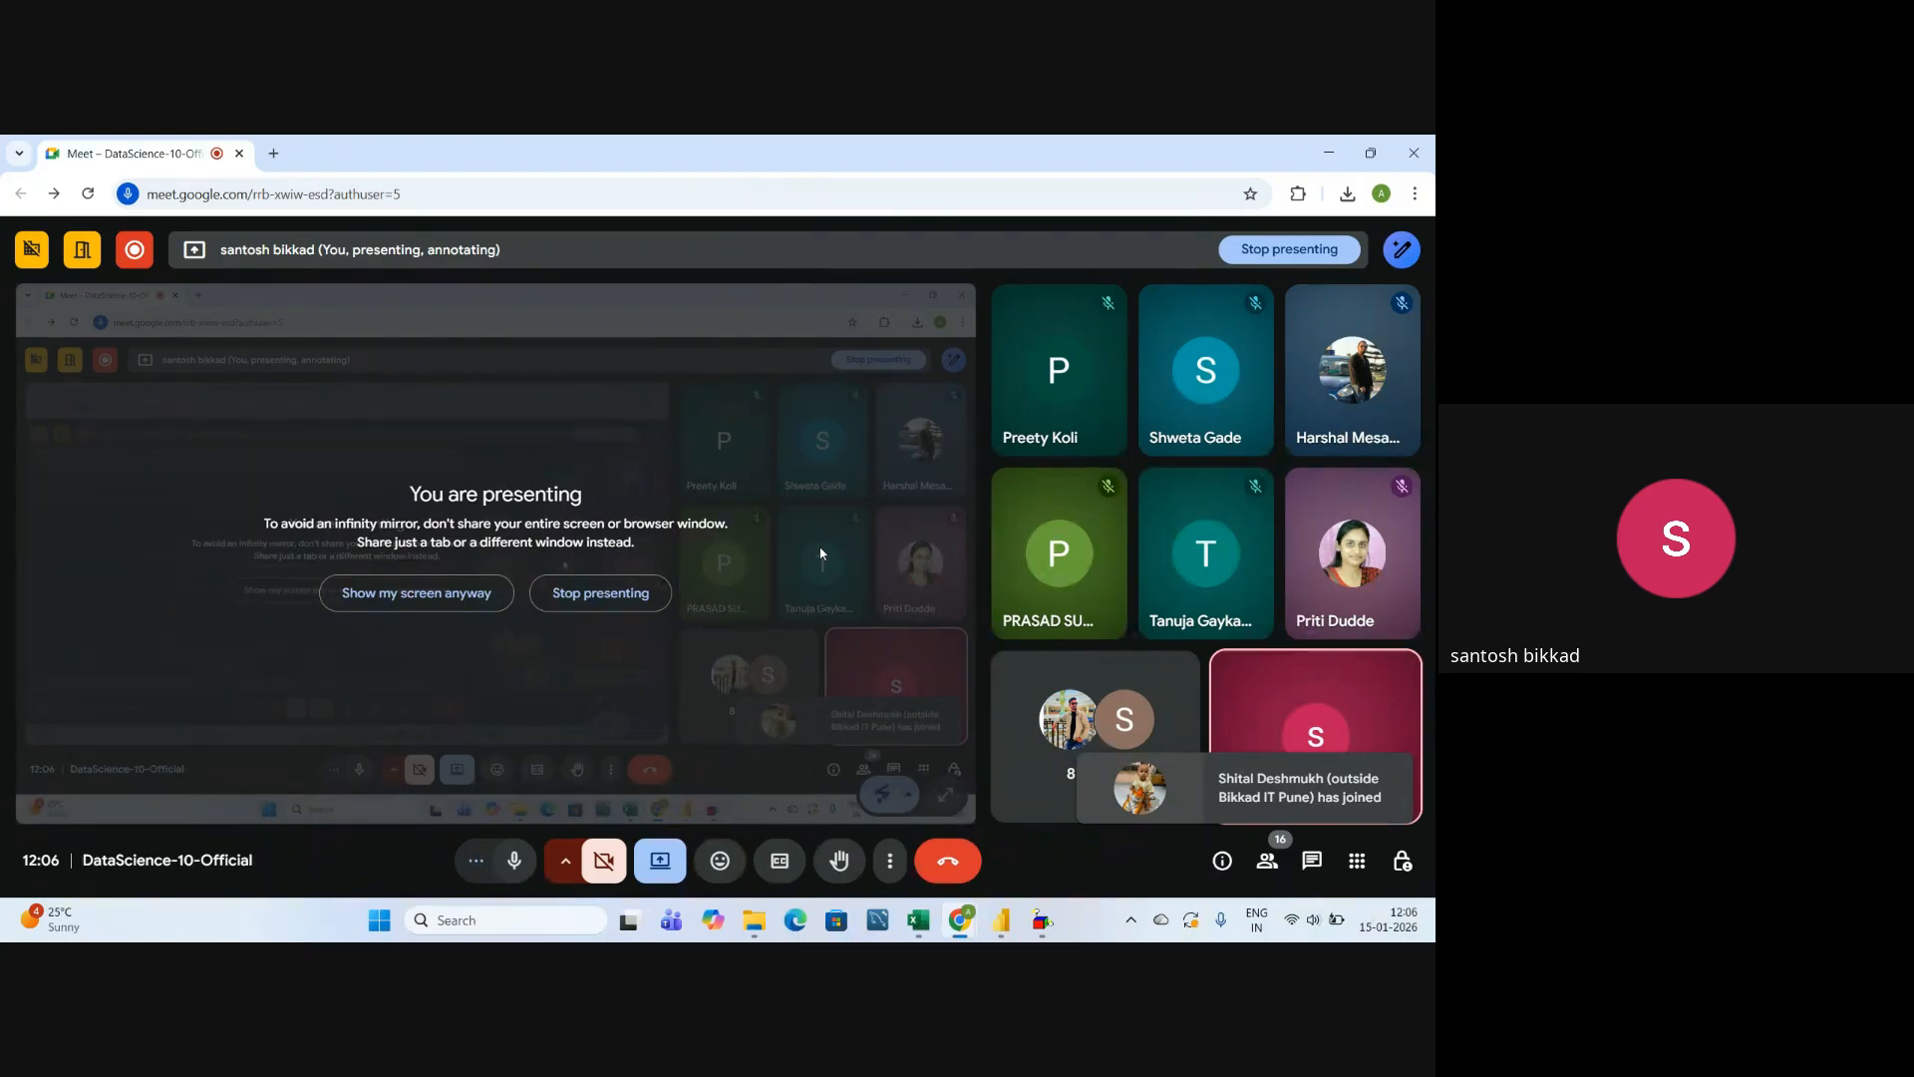
Switch to the Power BI Syllabus workbook in Excel and review the Slicers topic's sub topics, from Slicers For Text to Number Slicer.
{"action": "mouse_move", "coordinate": [918, 919]}
{"action": "left_click", "coordinate": [908, 851]}
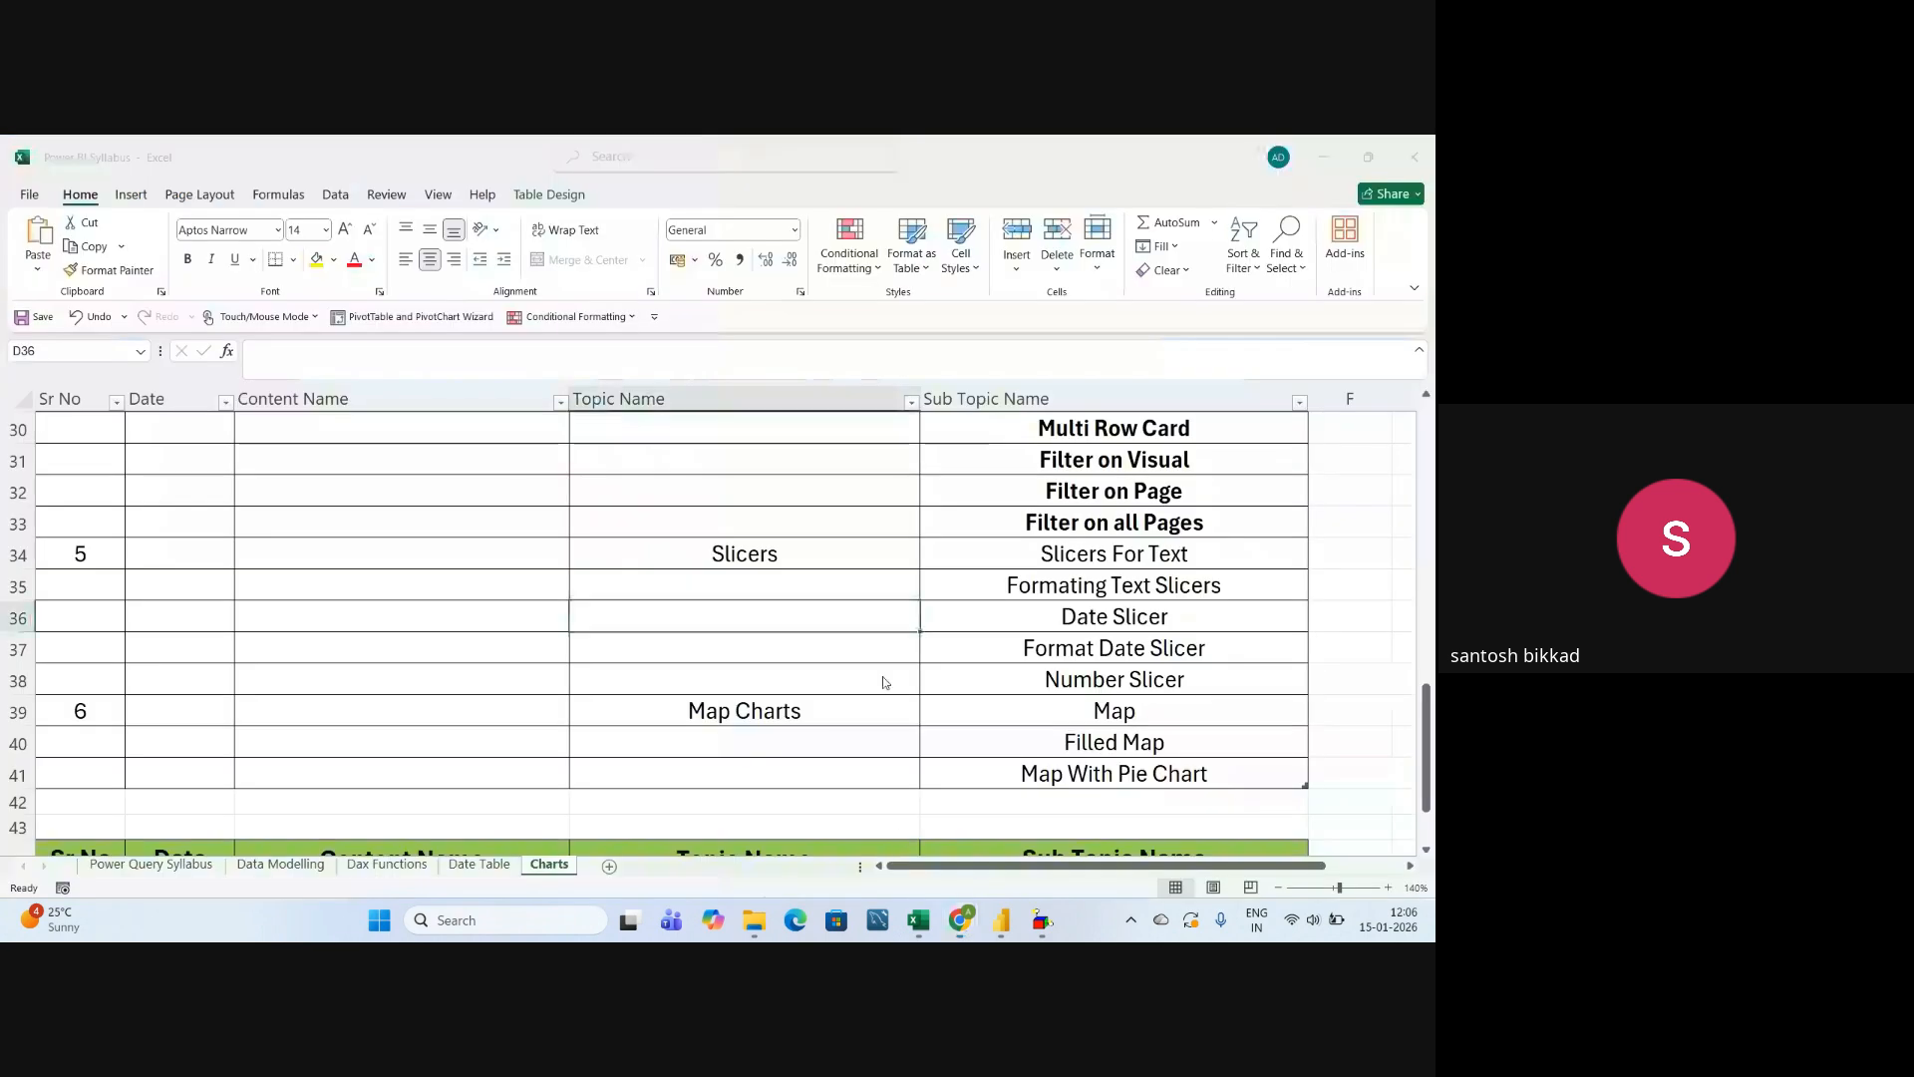
{"action": "left_click", "coordinate": [857, 580]}
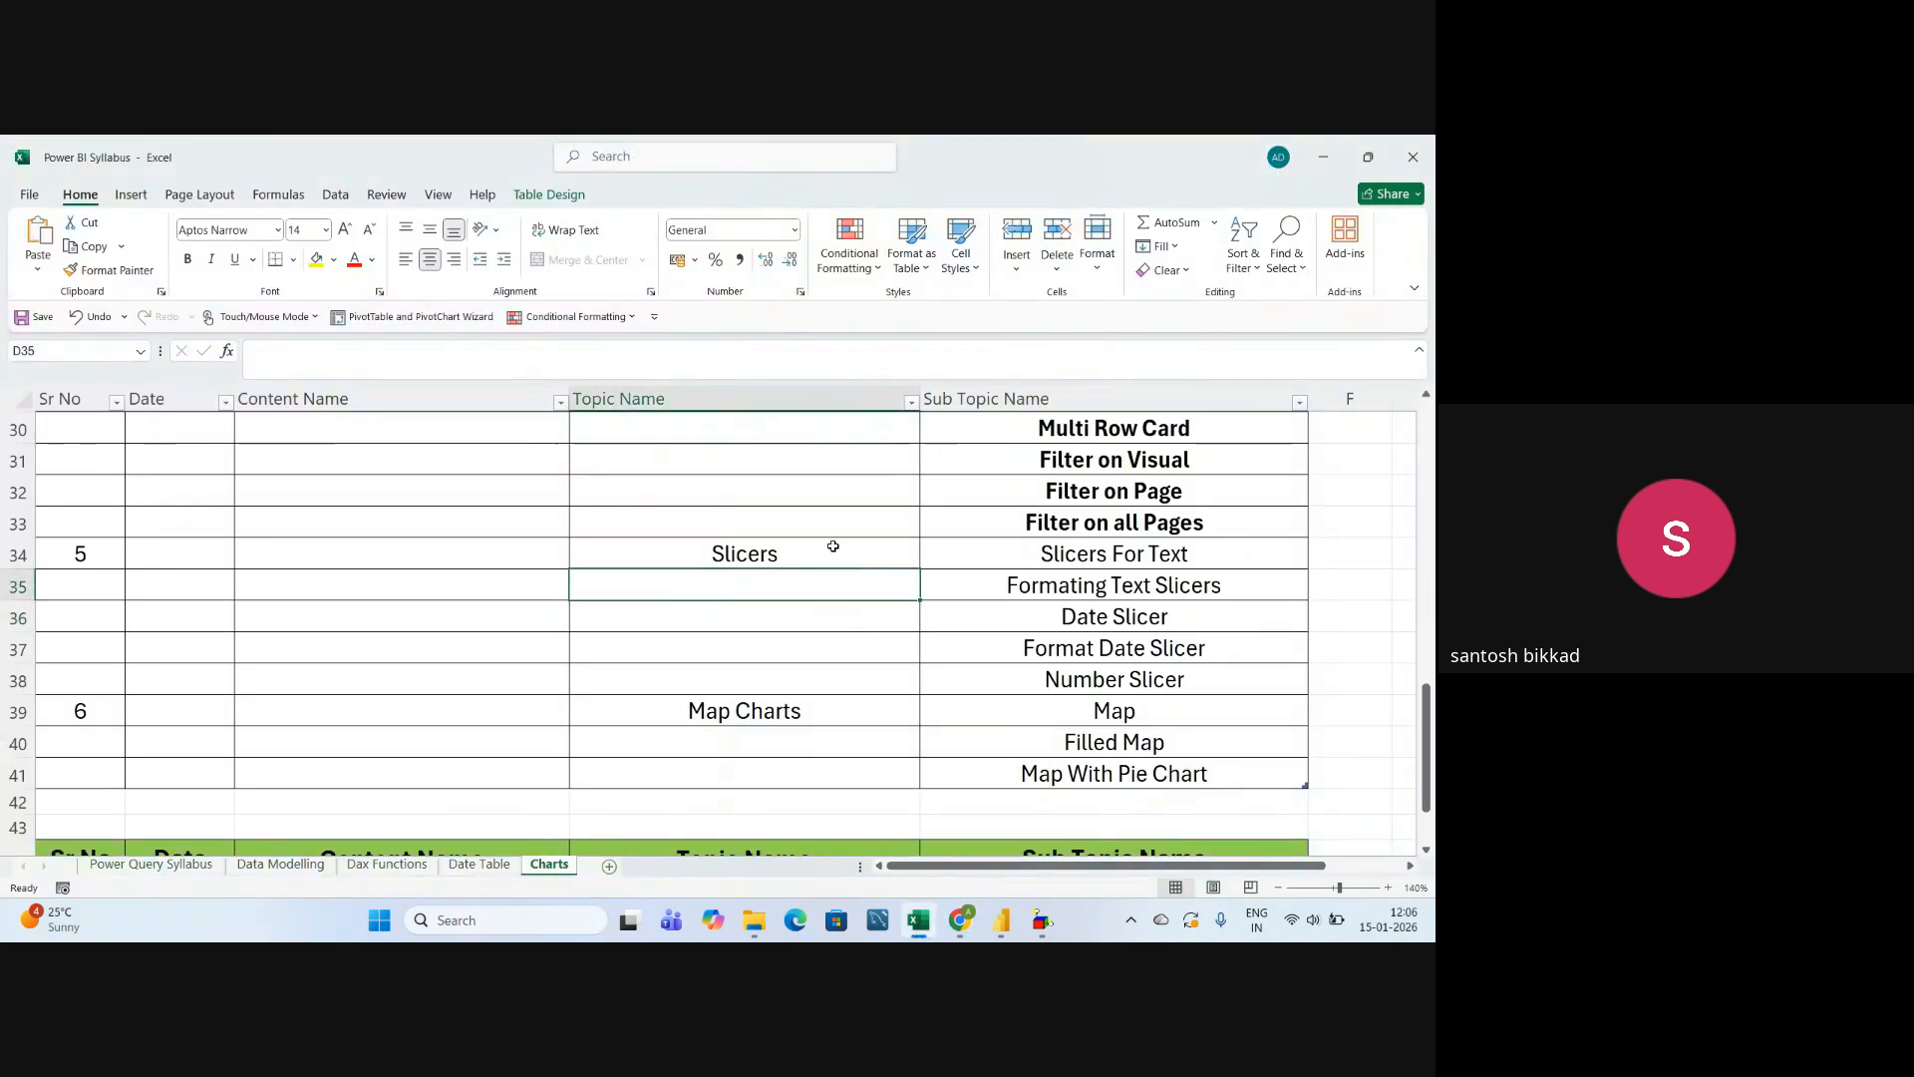
{"action": "left_click", "coordinate": [833, 545]}
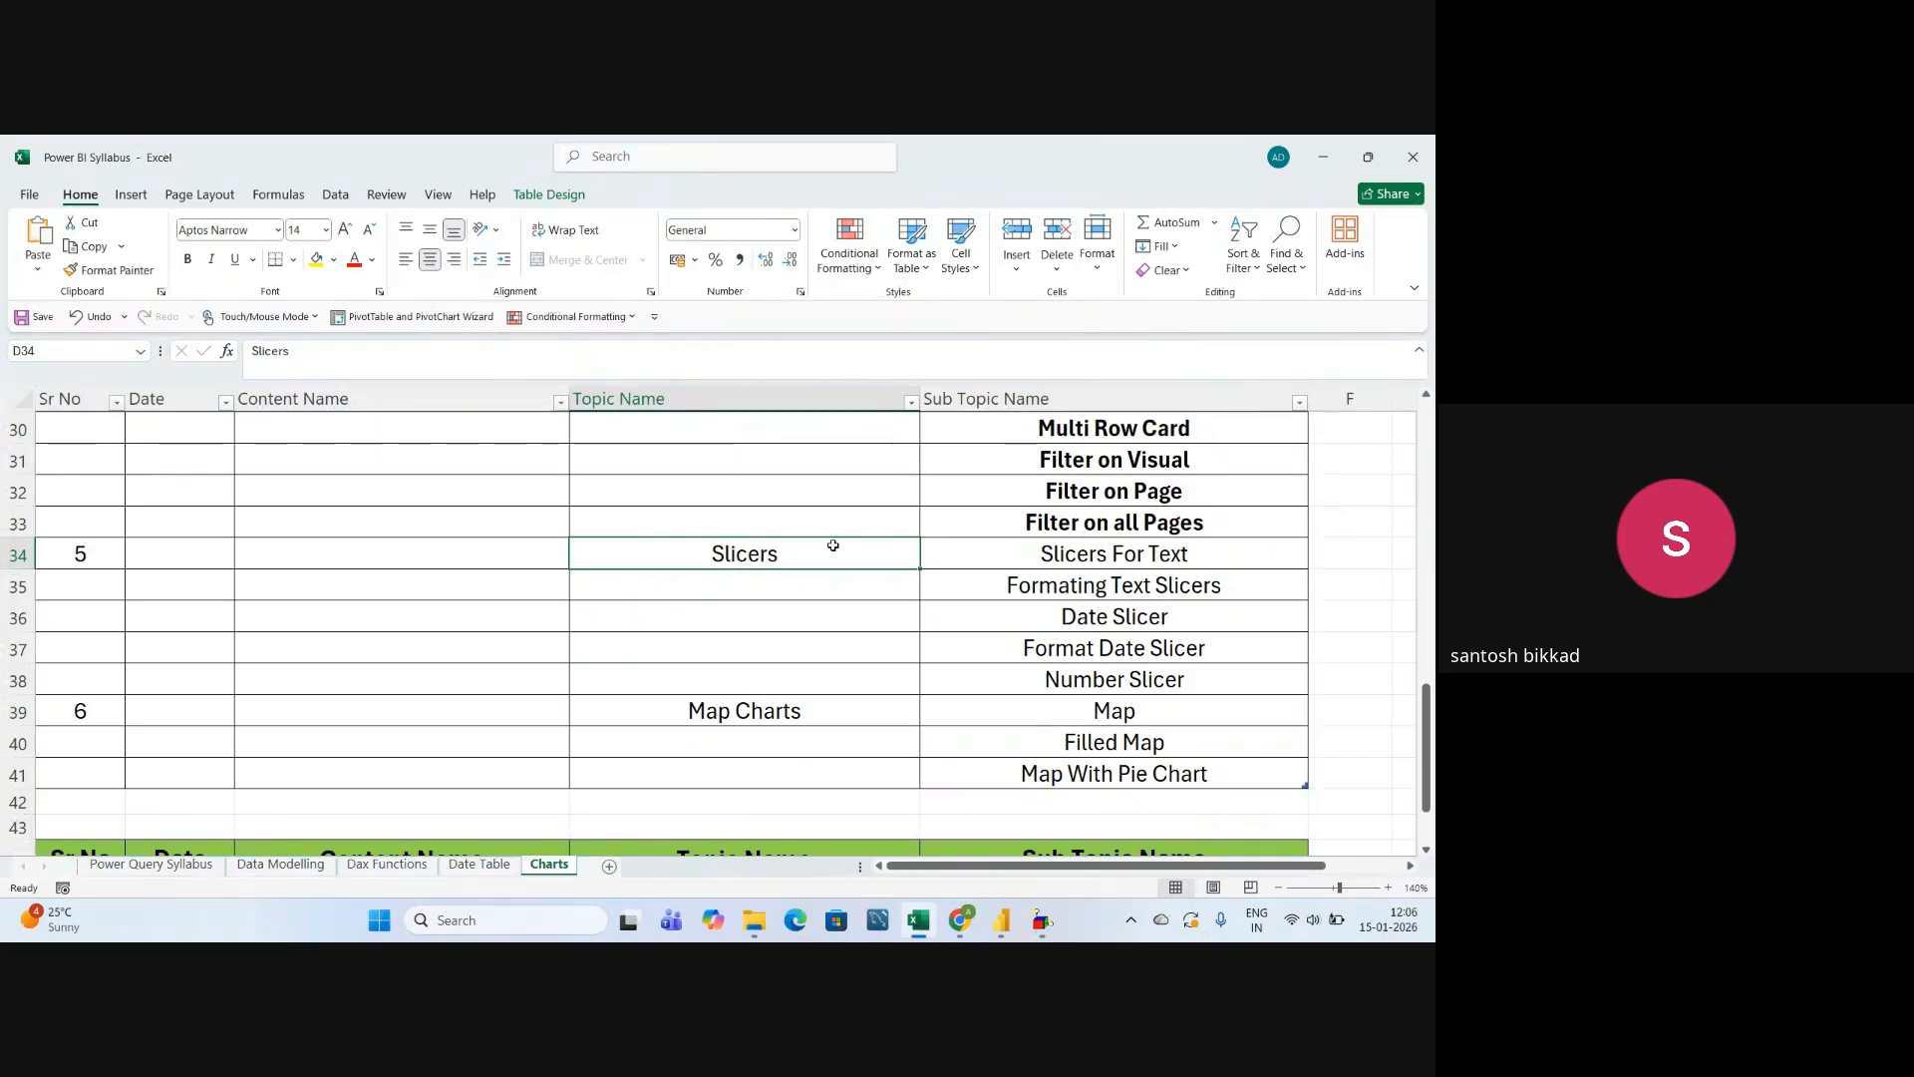
{"action": "left_click", "coordinate": [1036, 554]}
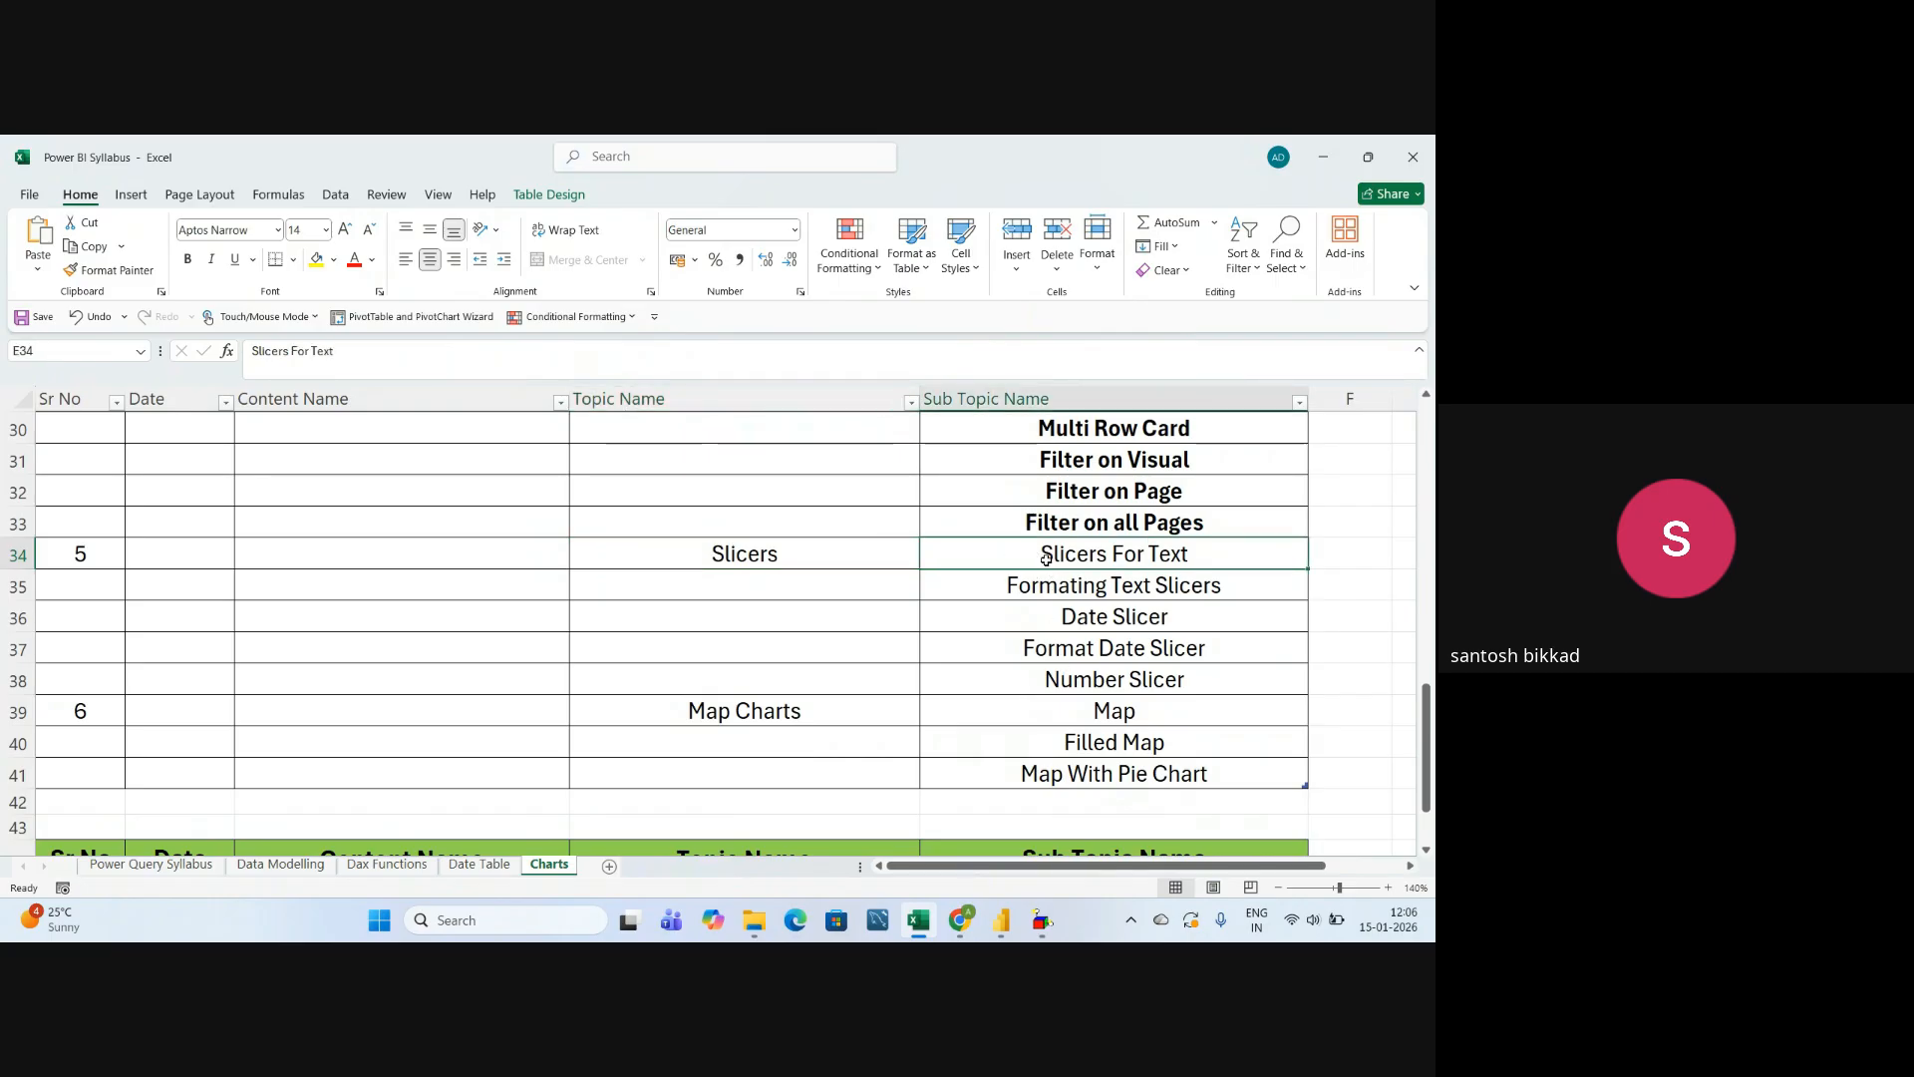
{"action": "left_click", "coordinate": [1133, 591]}
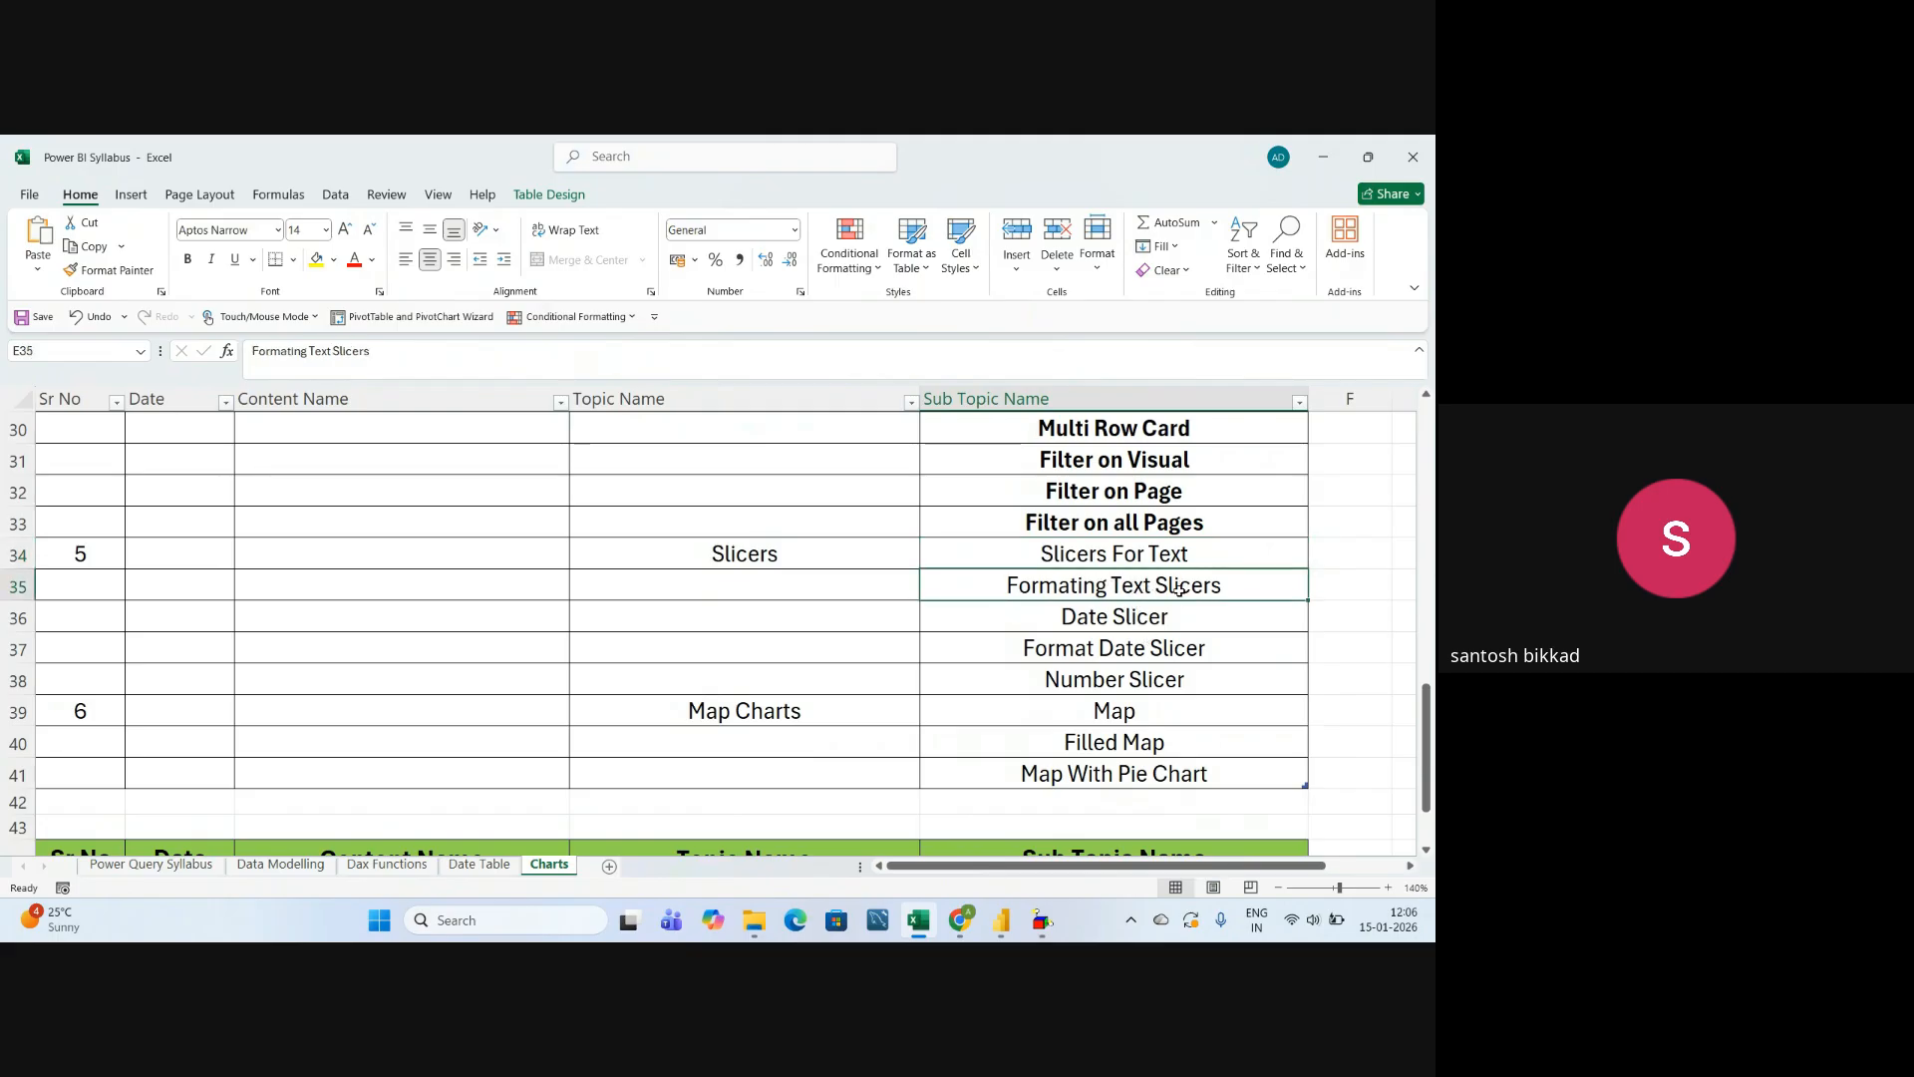
{"action": "left_click", "coordinate": [1151, 553]}
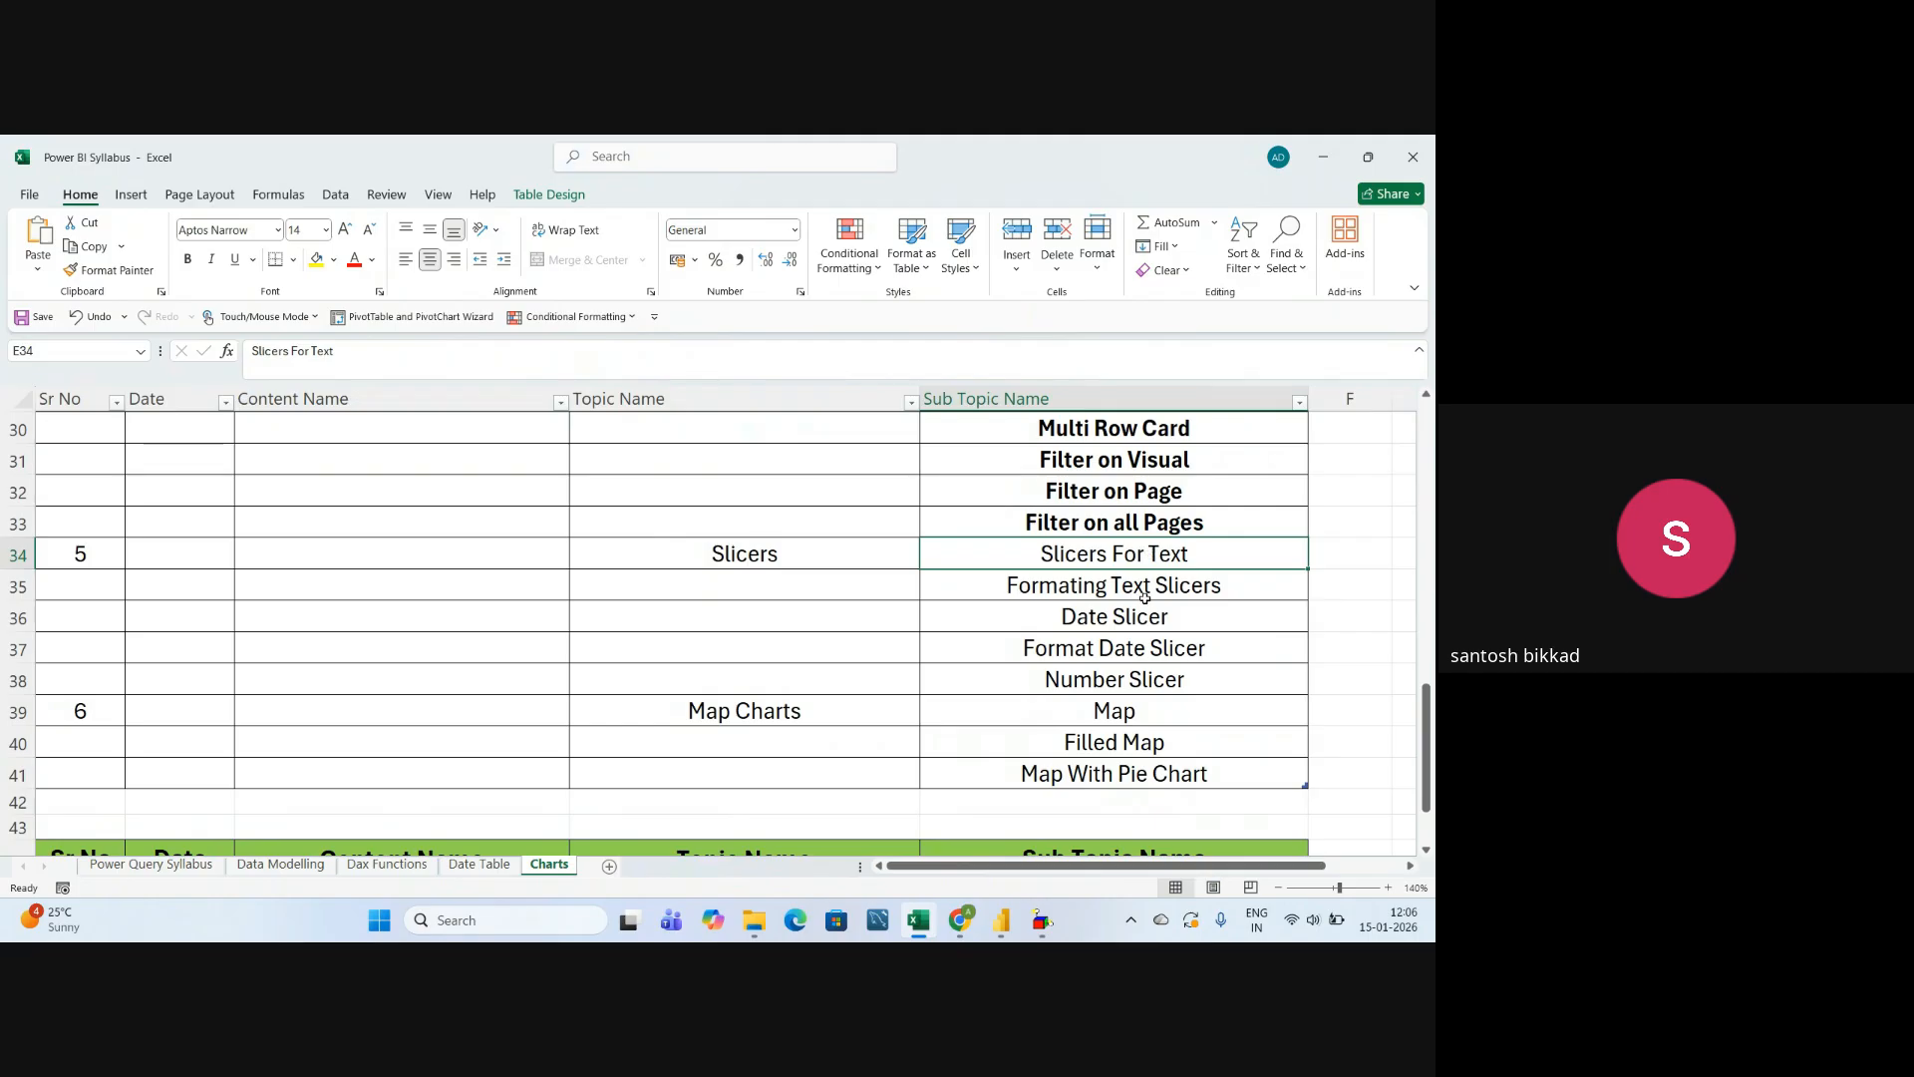
{"action": "left_click", "coordinate": [1098, 588]}
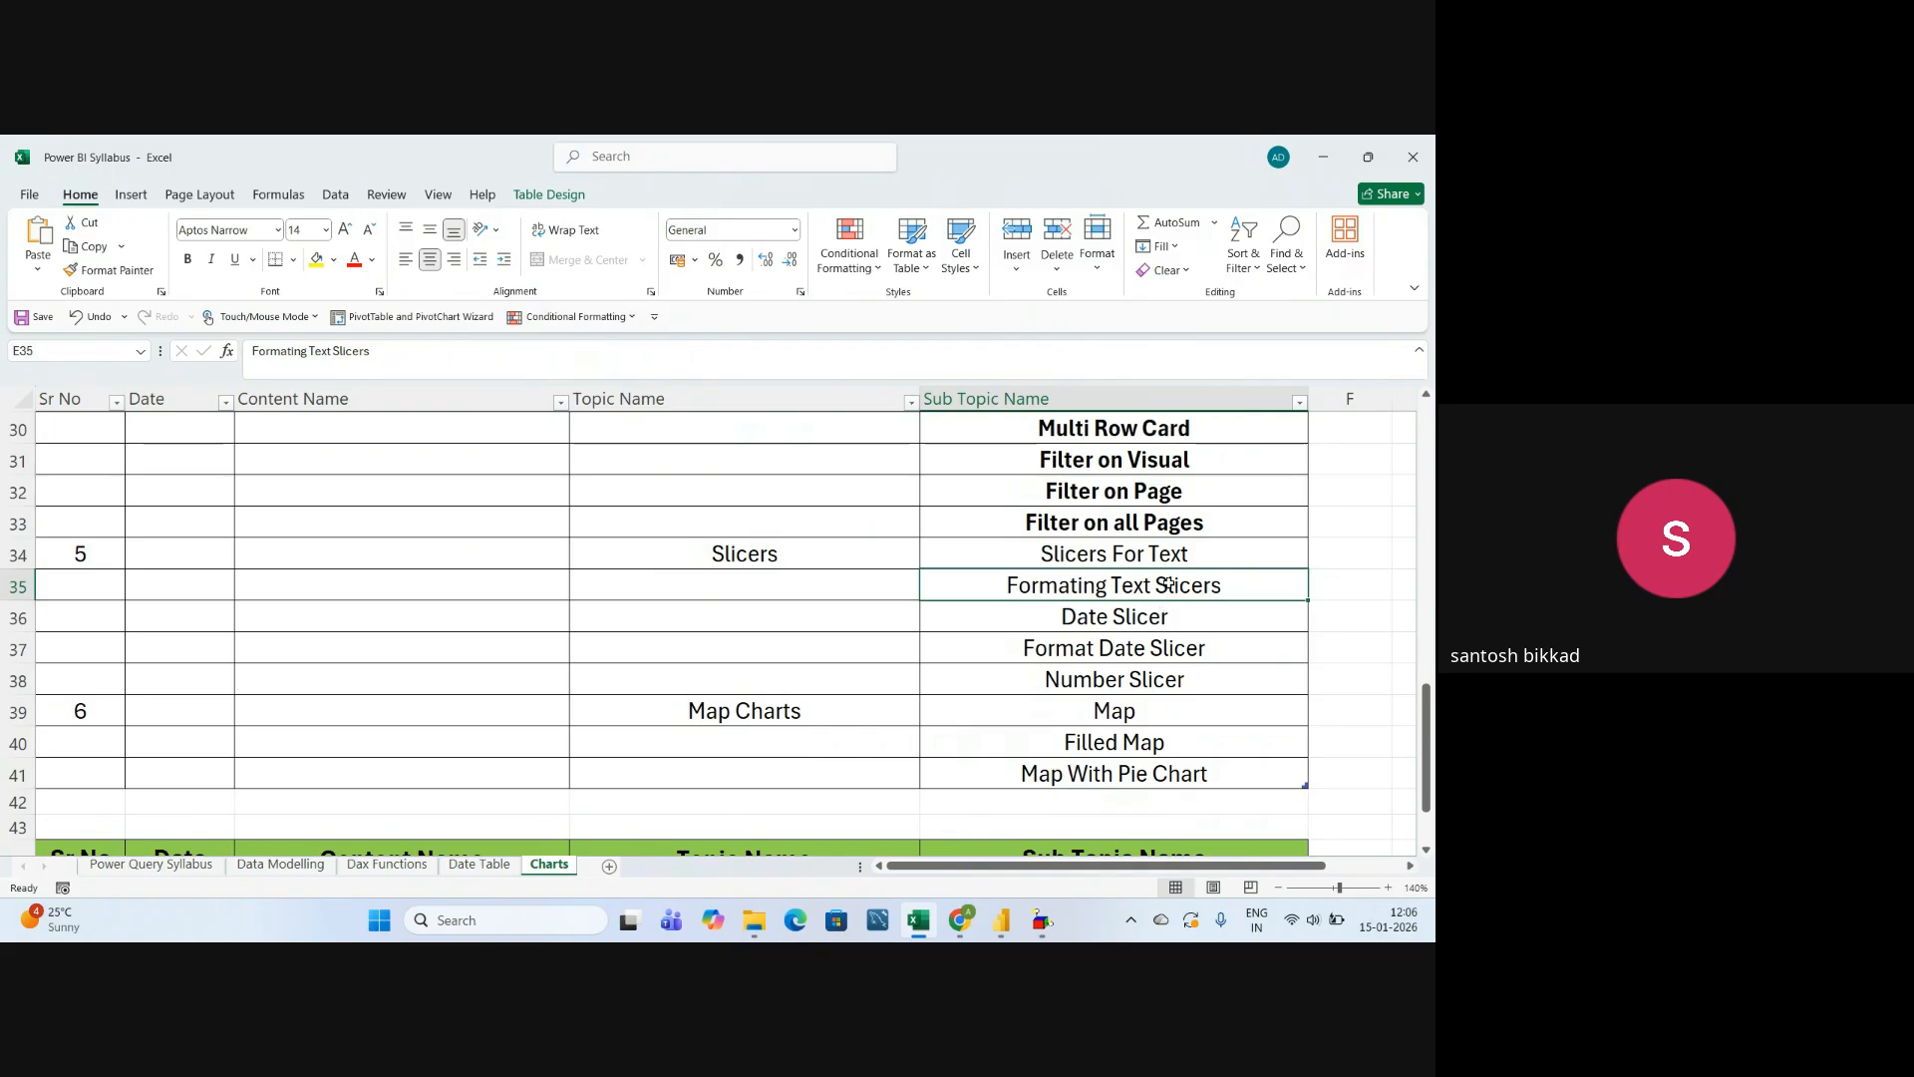
{"action": "left_click", "coordinate": [1114, 624]}
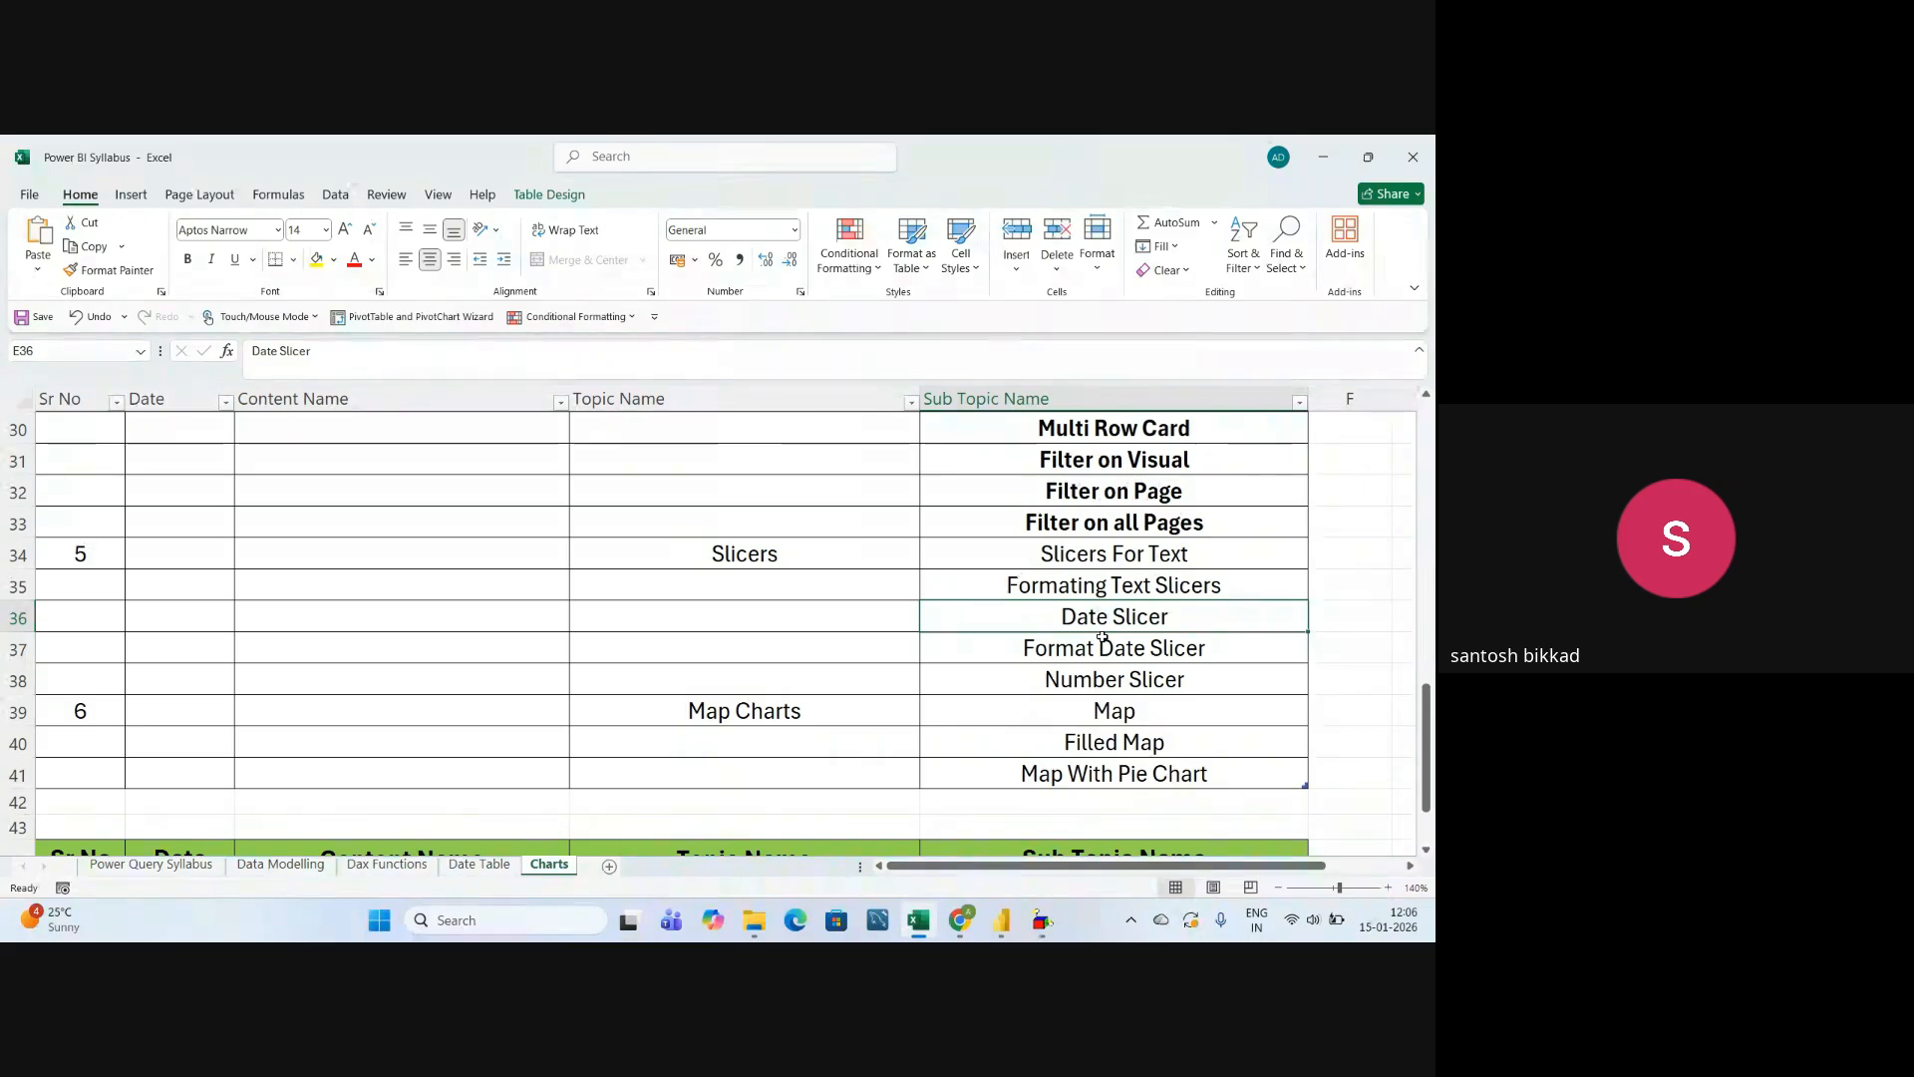
{"action": "left_click", "coordinate": [1087, 649]}
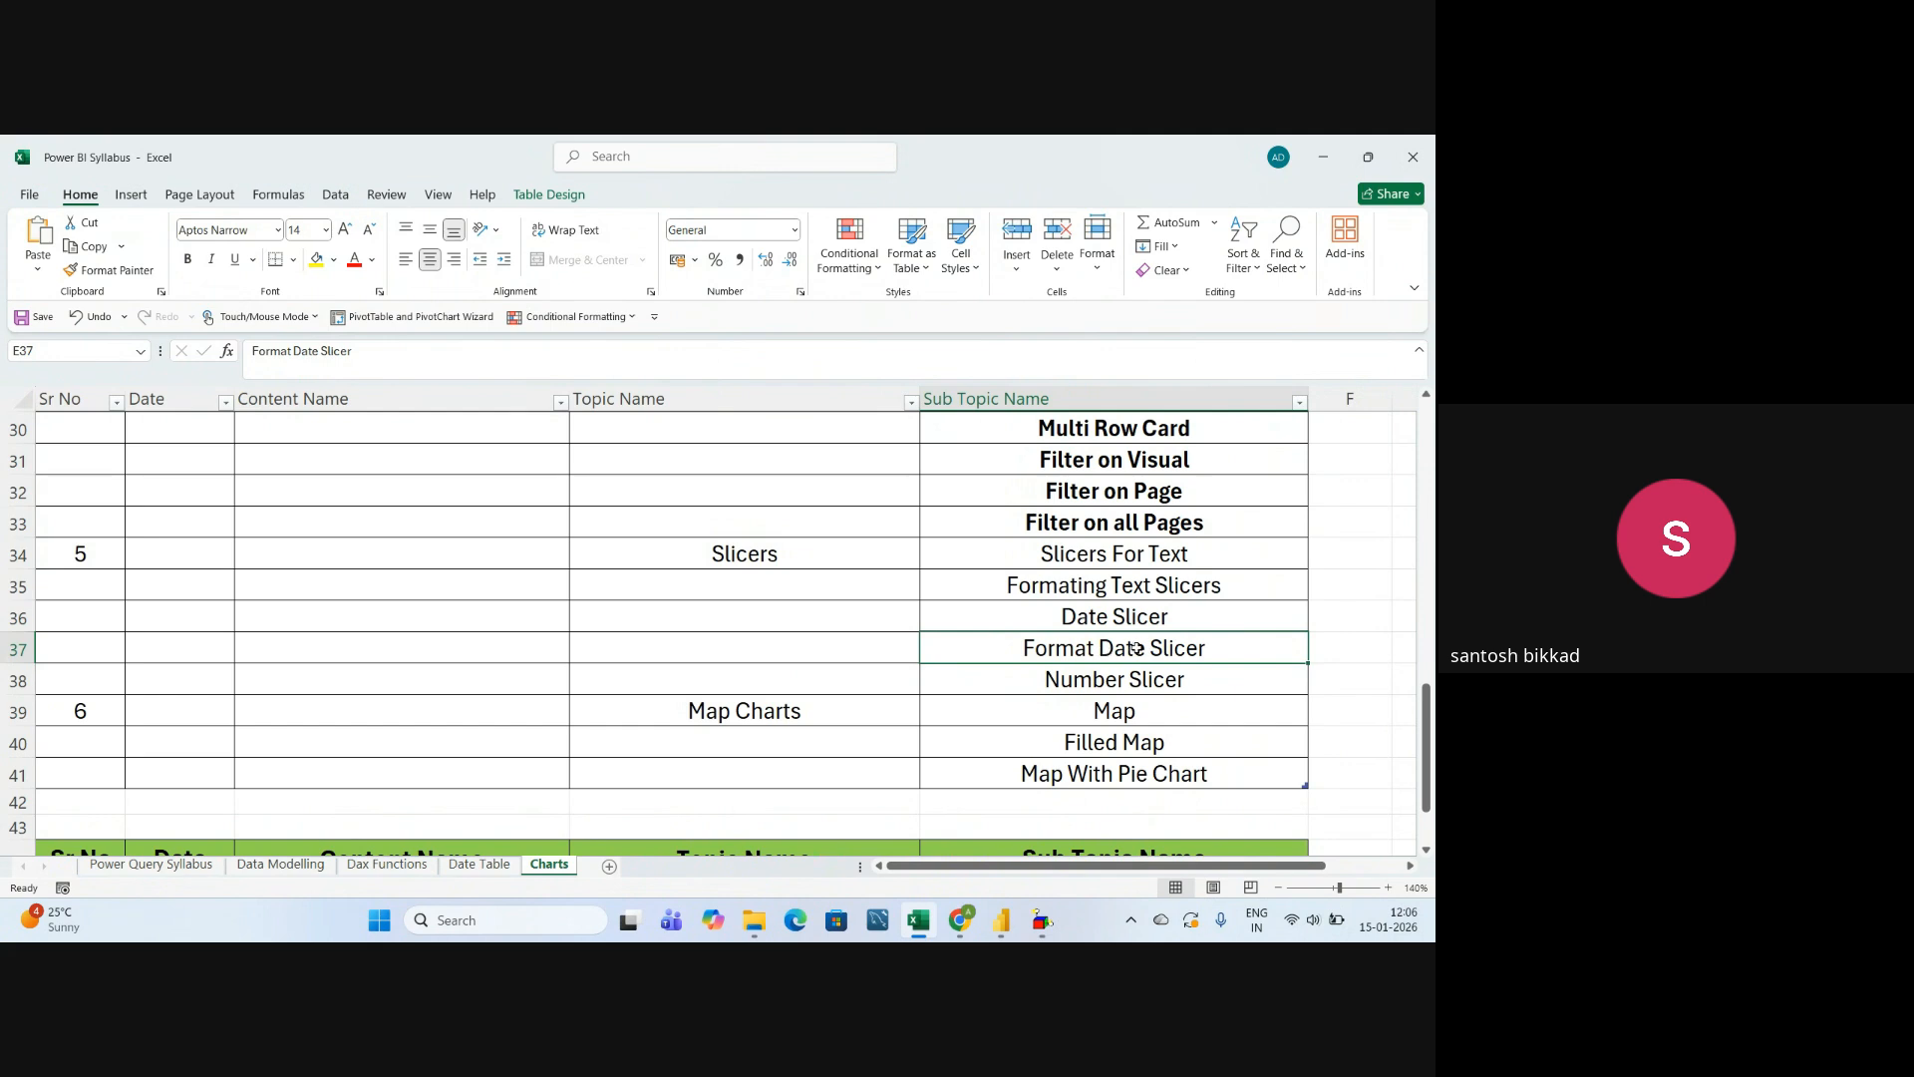
{"action": "left_click", "coordinate": [1179, 670]}
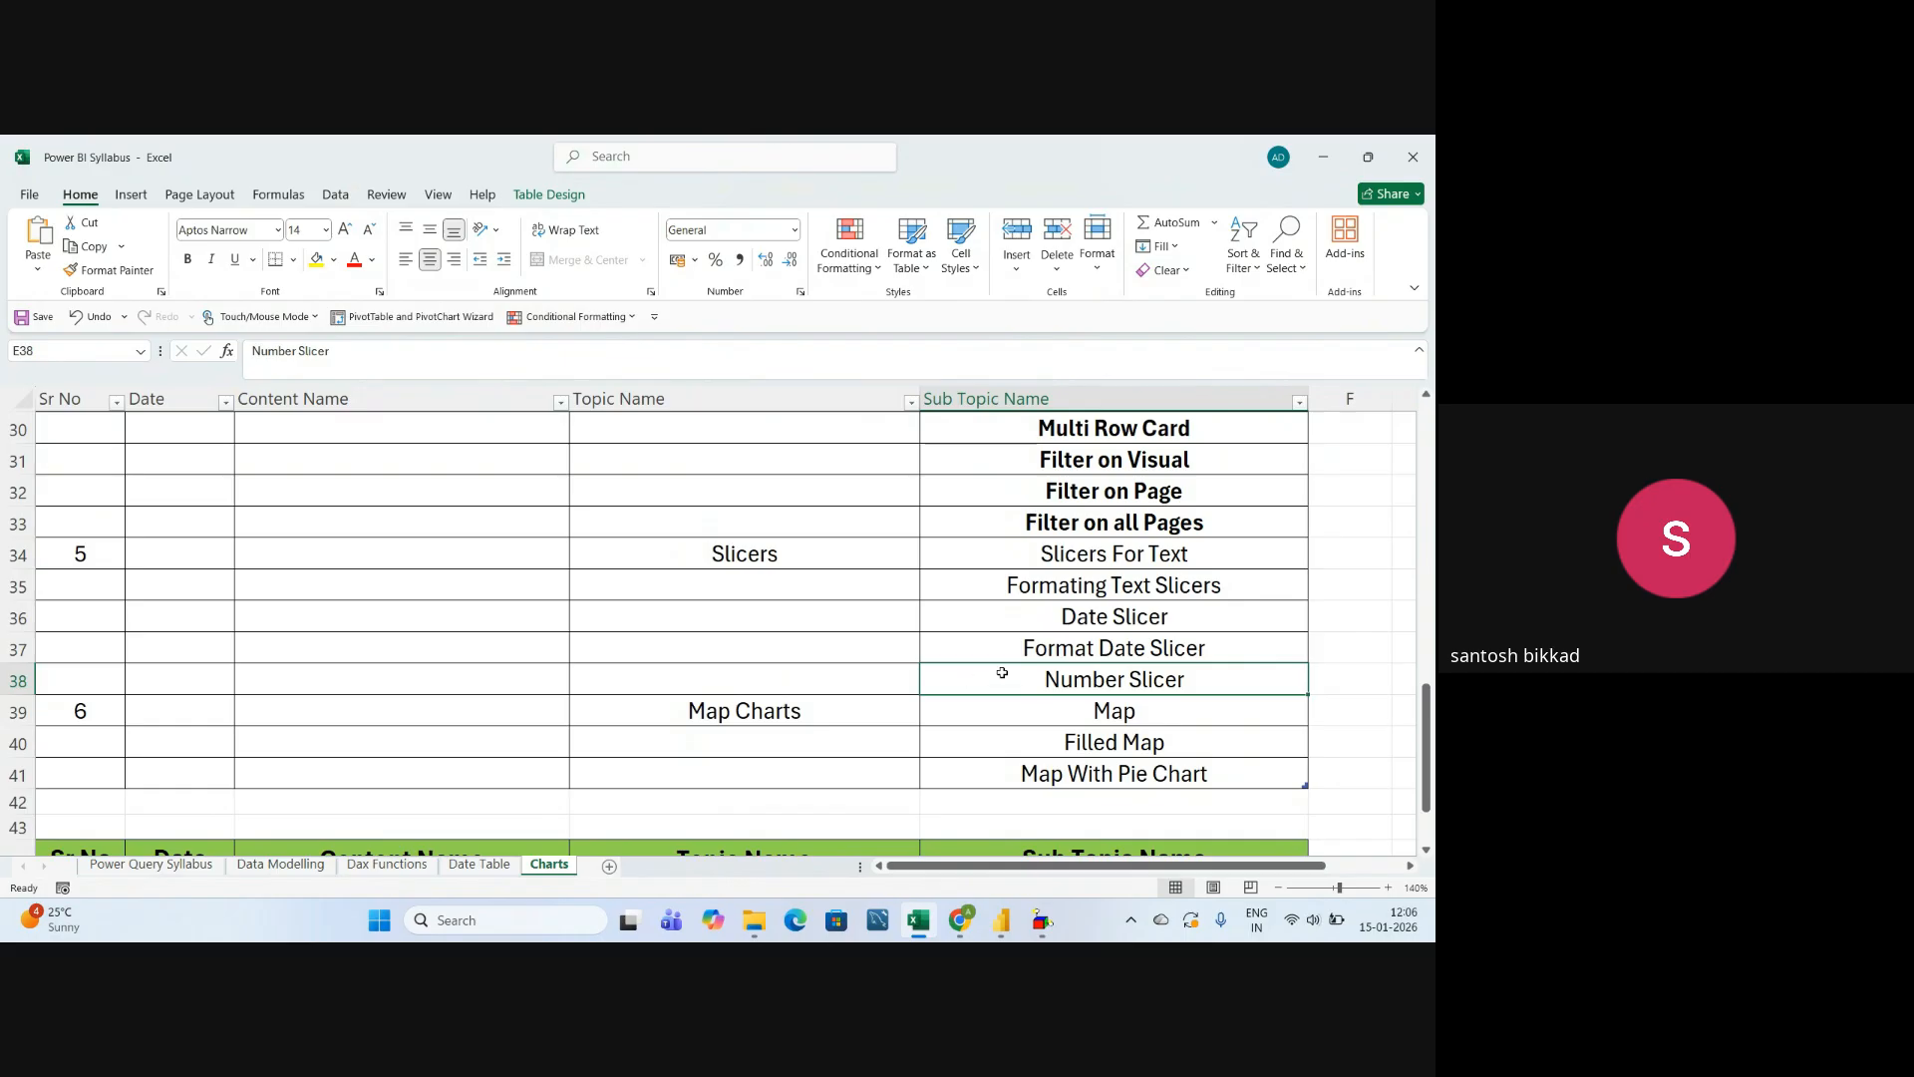
{"action": "left_click", "coordinate": [714, 620]}
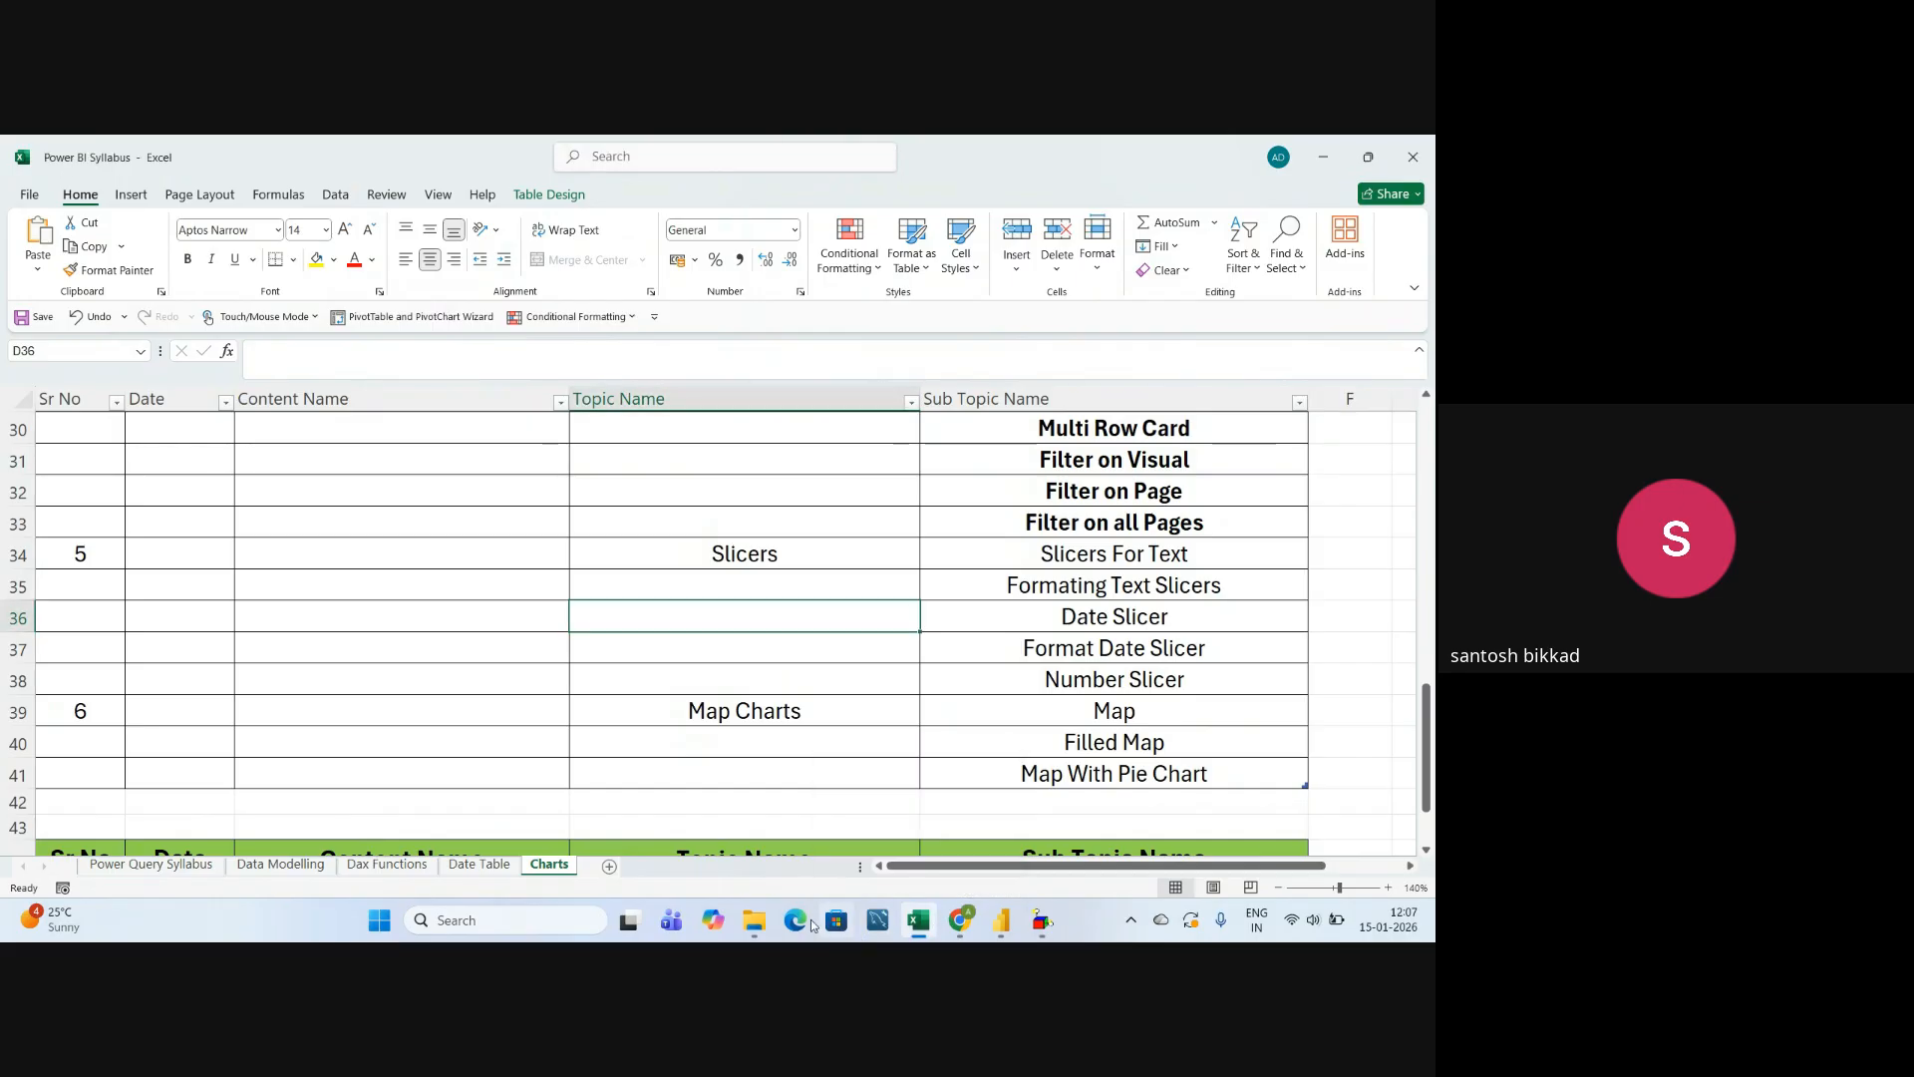
Open the Slicers & Its Formating workbook from the Slicers folder in Power BI Charts and dismiss the account notification.
{"action": "left_click", "coordinate": [754, 919]}
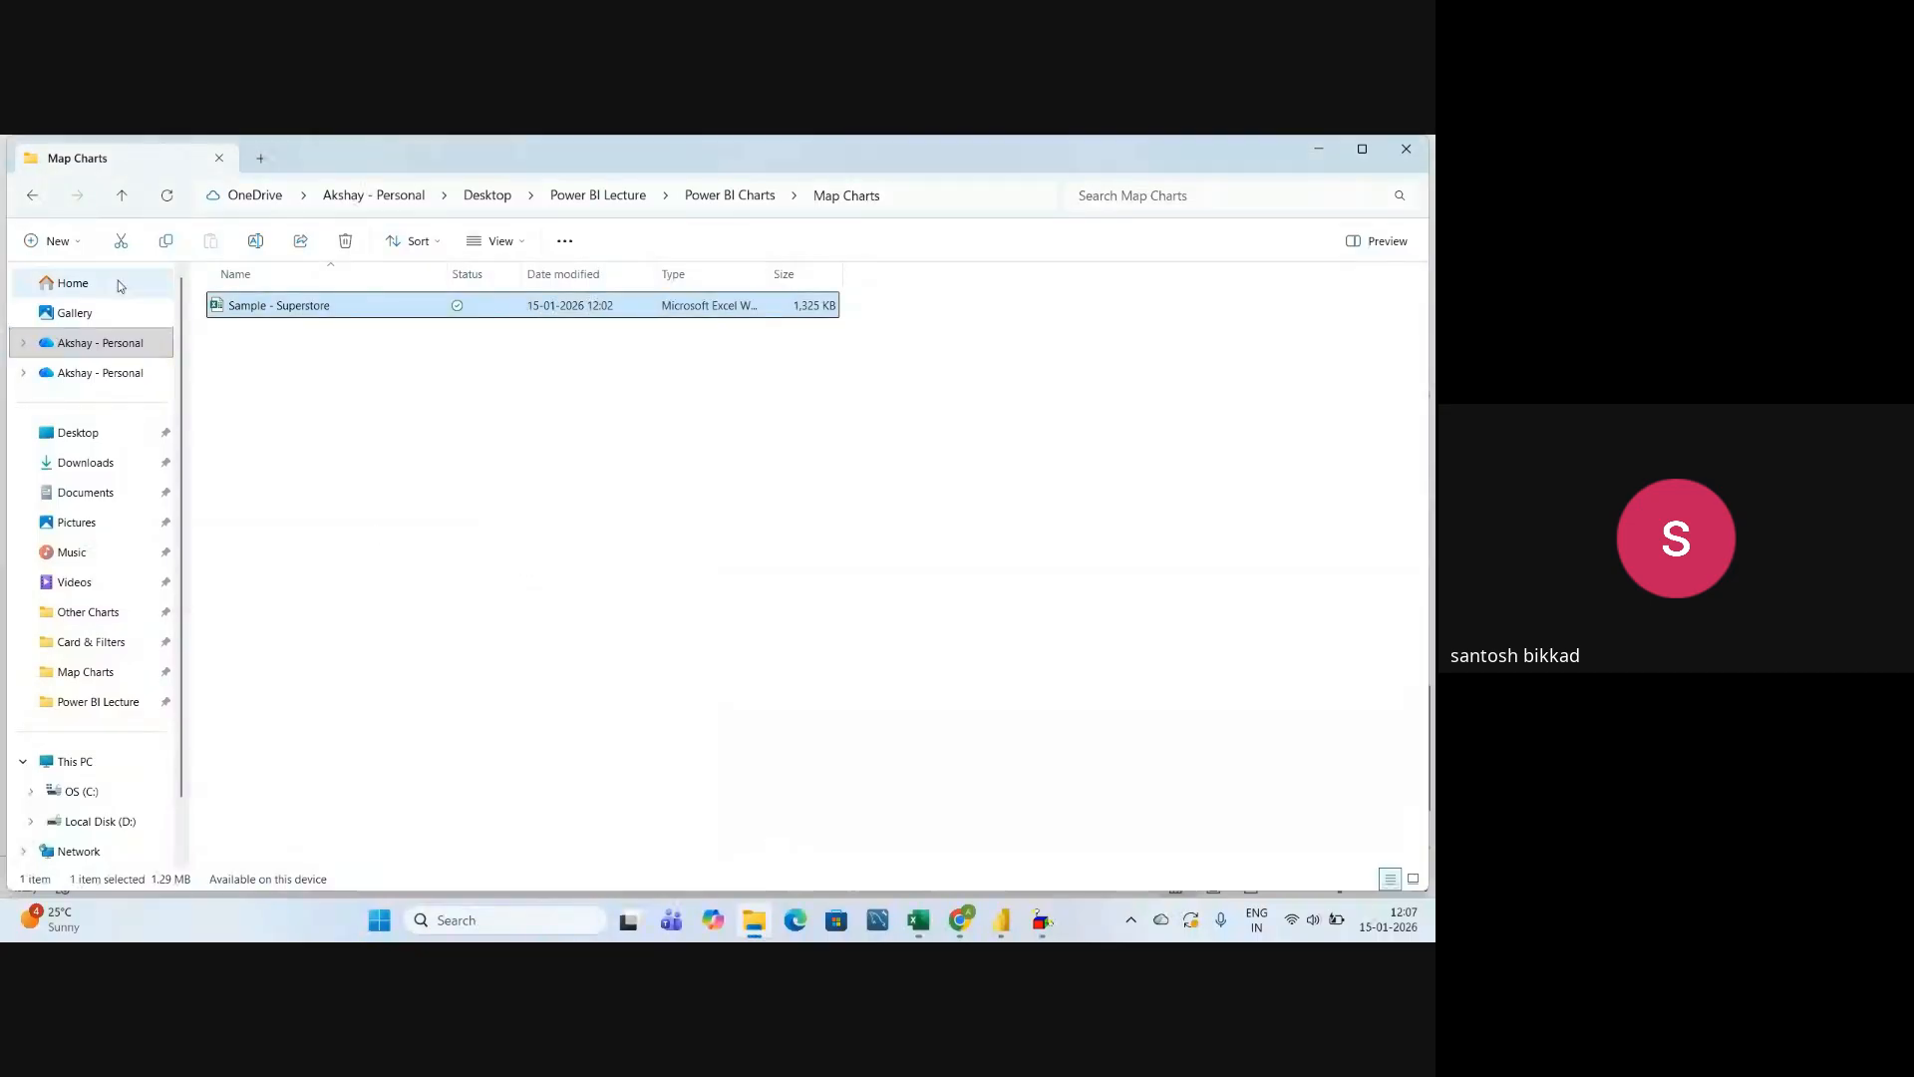
{"action": "left_click", "coordinate": [32, 196]}
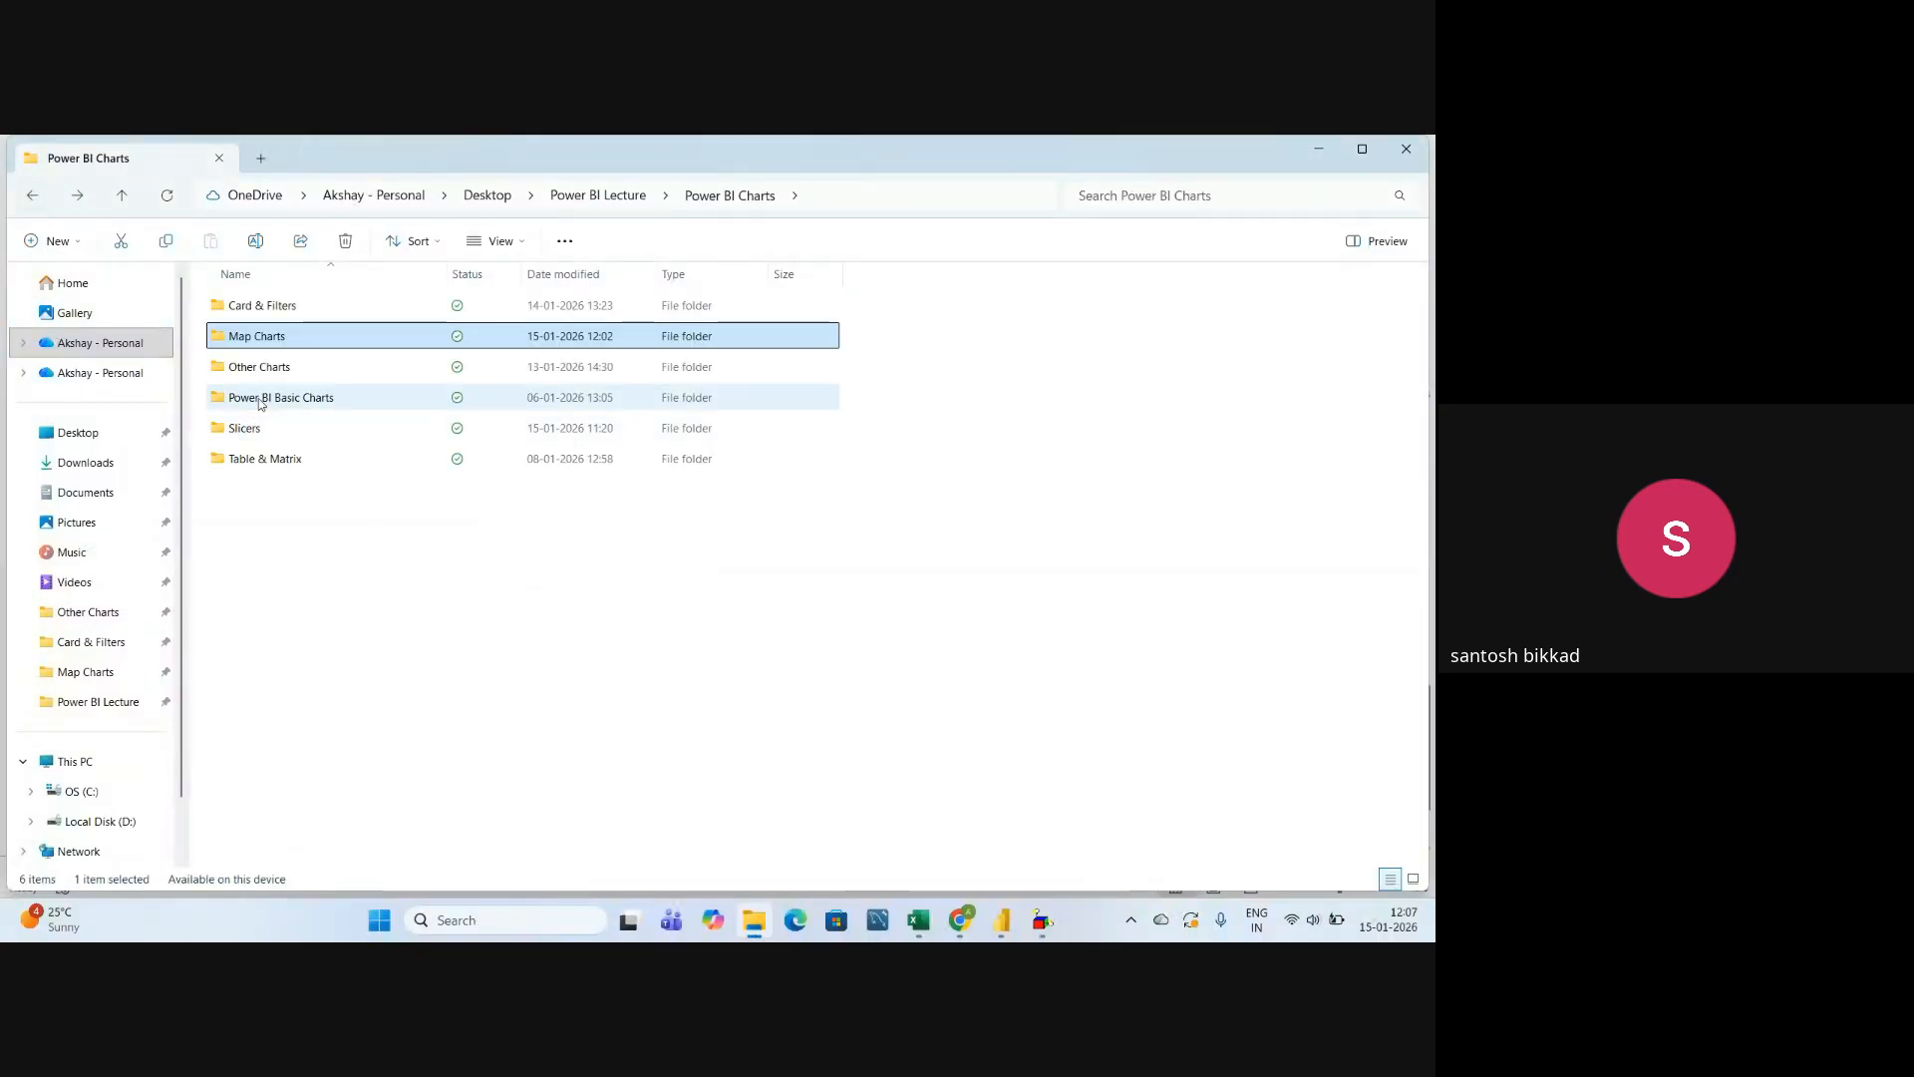
{"action": "double_click", "coordinate": [266, 431]}
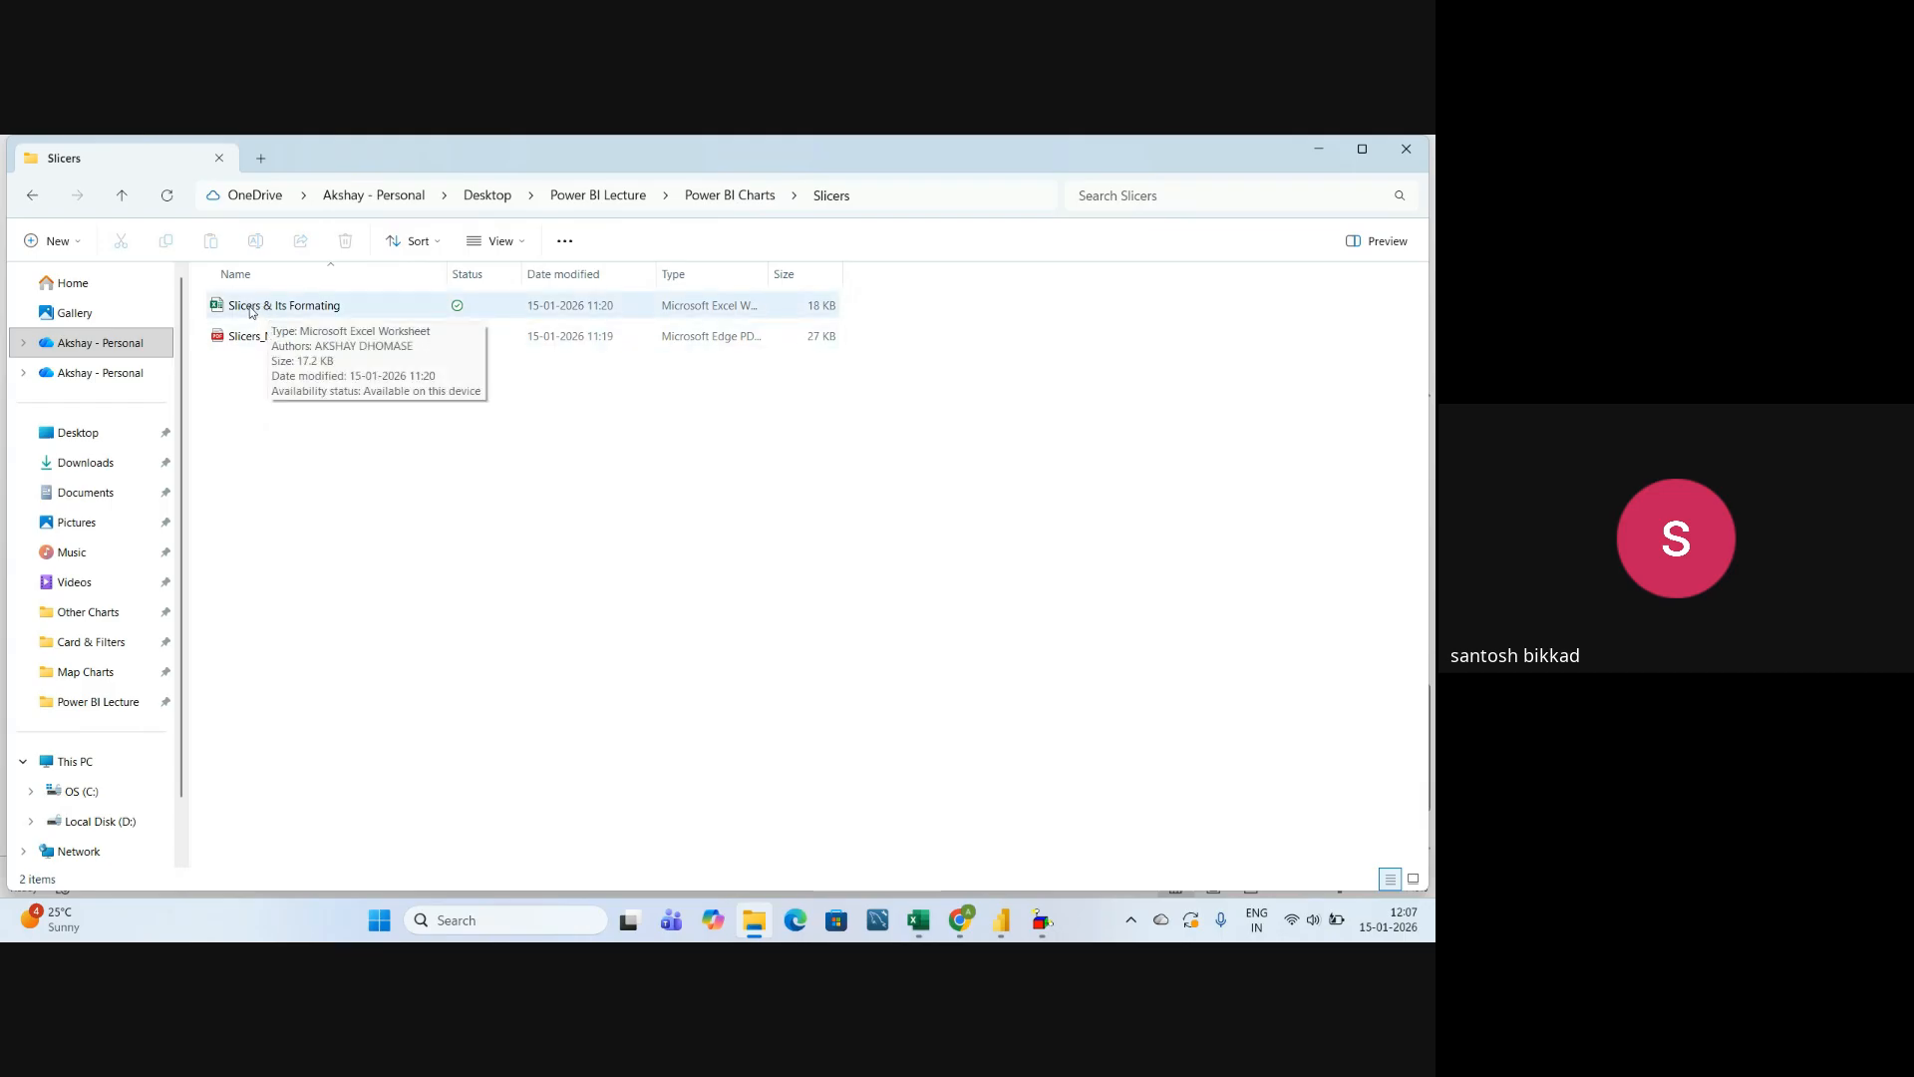
{"action": "double_click", "coordinate": [334, 309]}
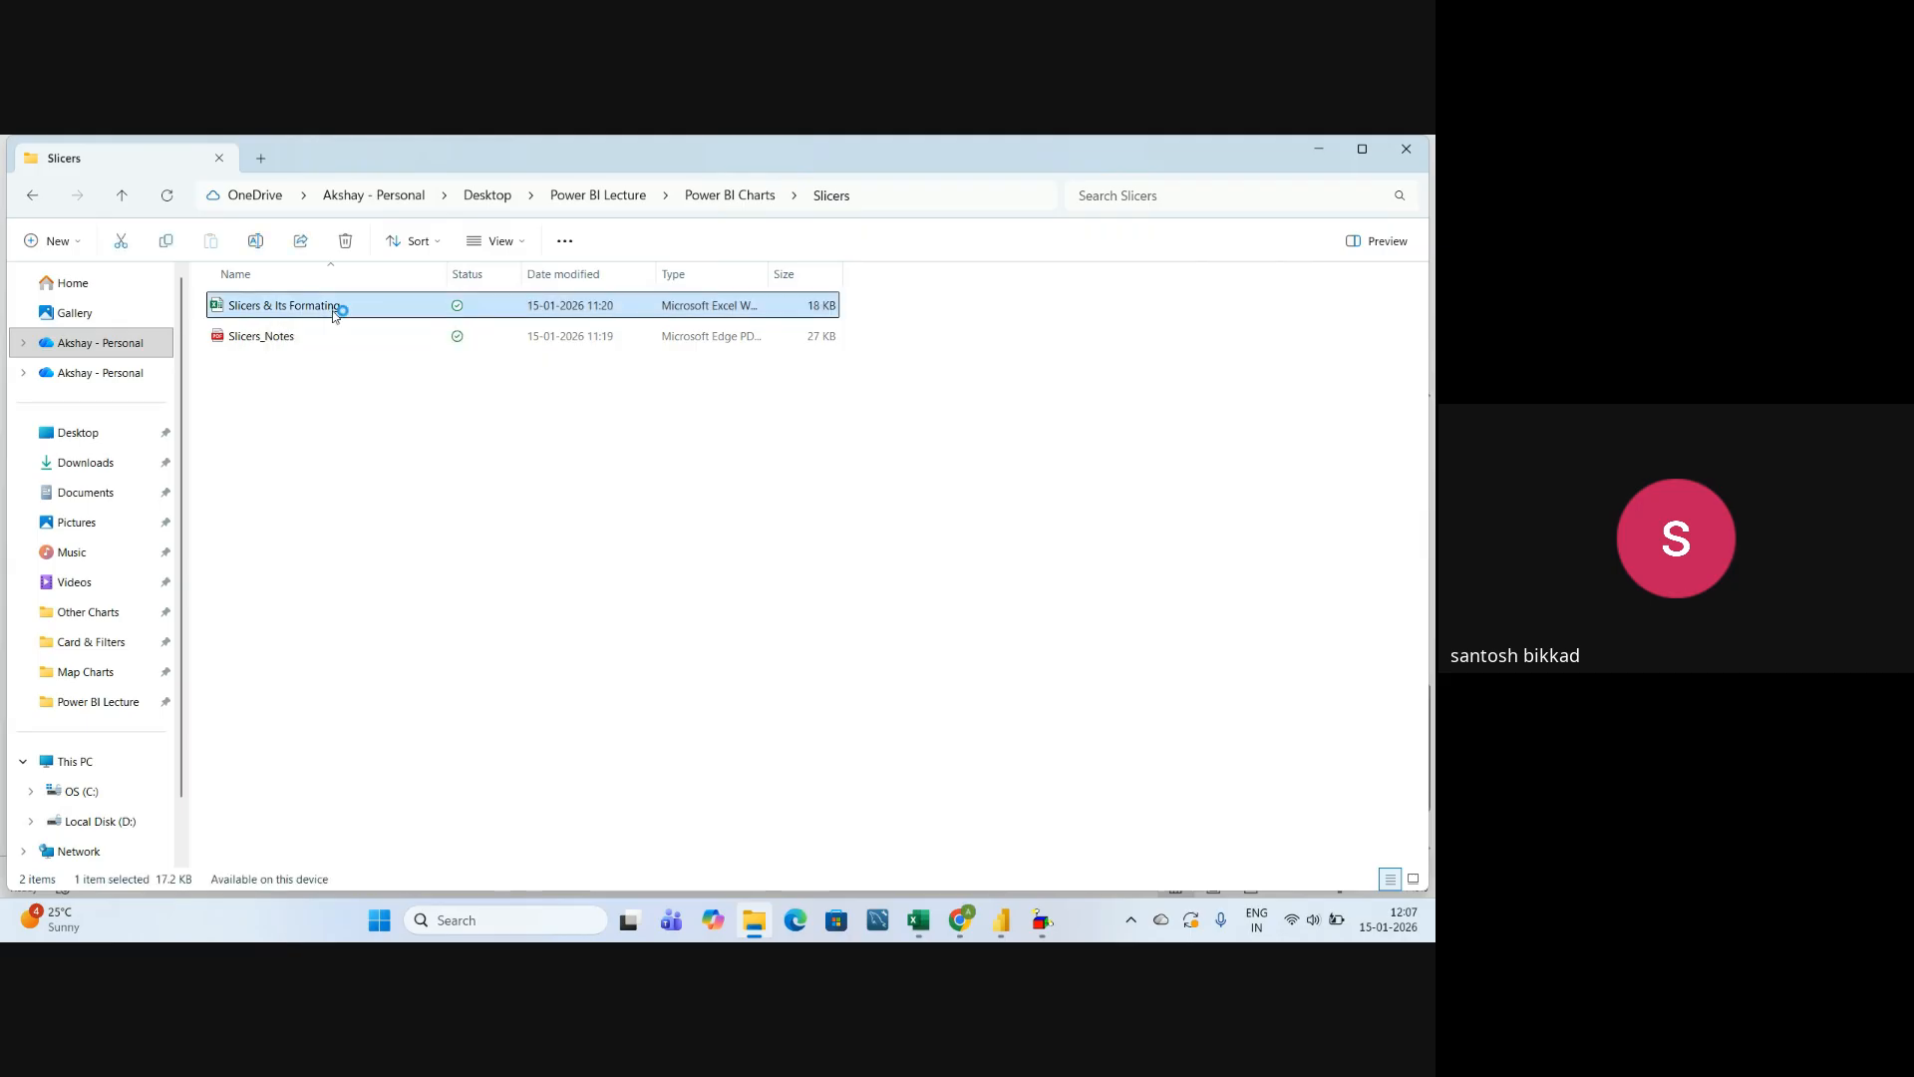
{"action": "left_click", "coordinate": [416, 608]}
{"action": "left_click", "coordinate": [440, 560]}
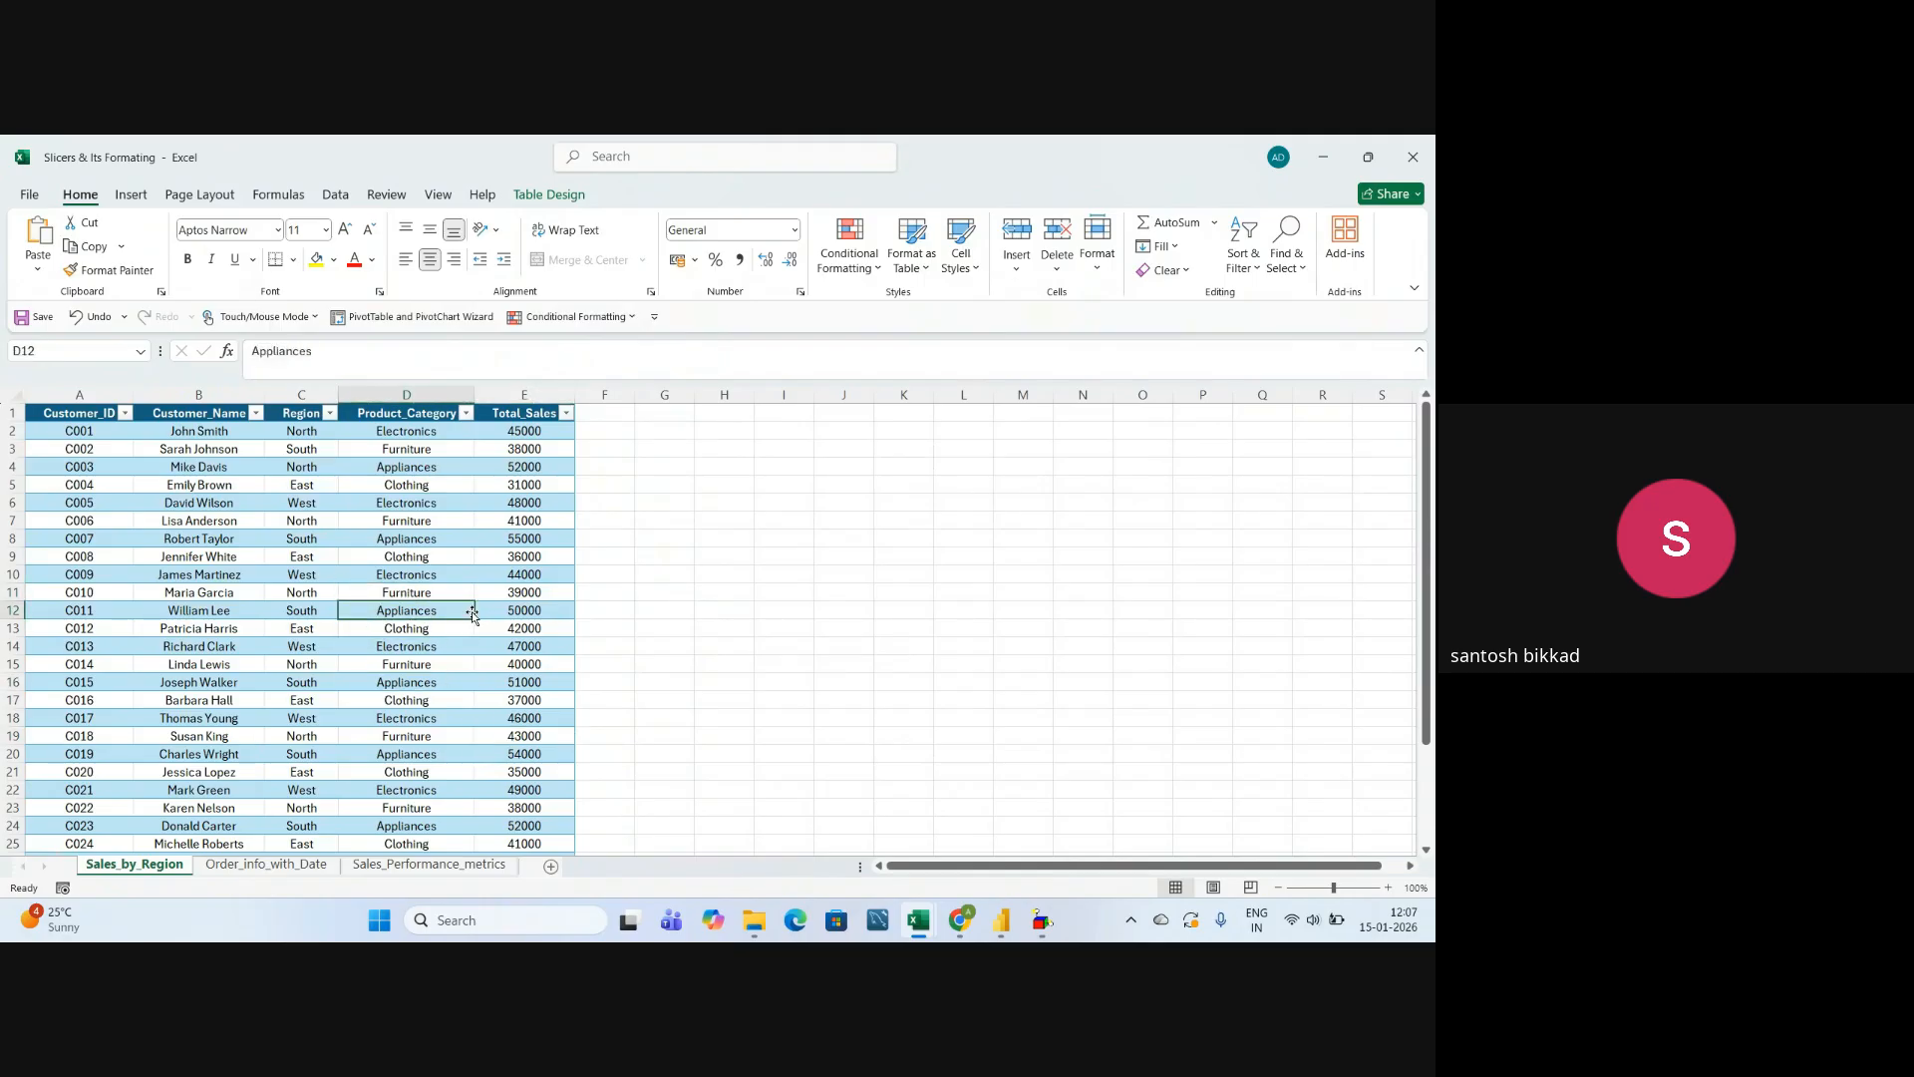
{"action": "left_click", "coordinate": [698, 541]}
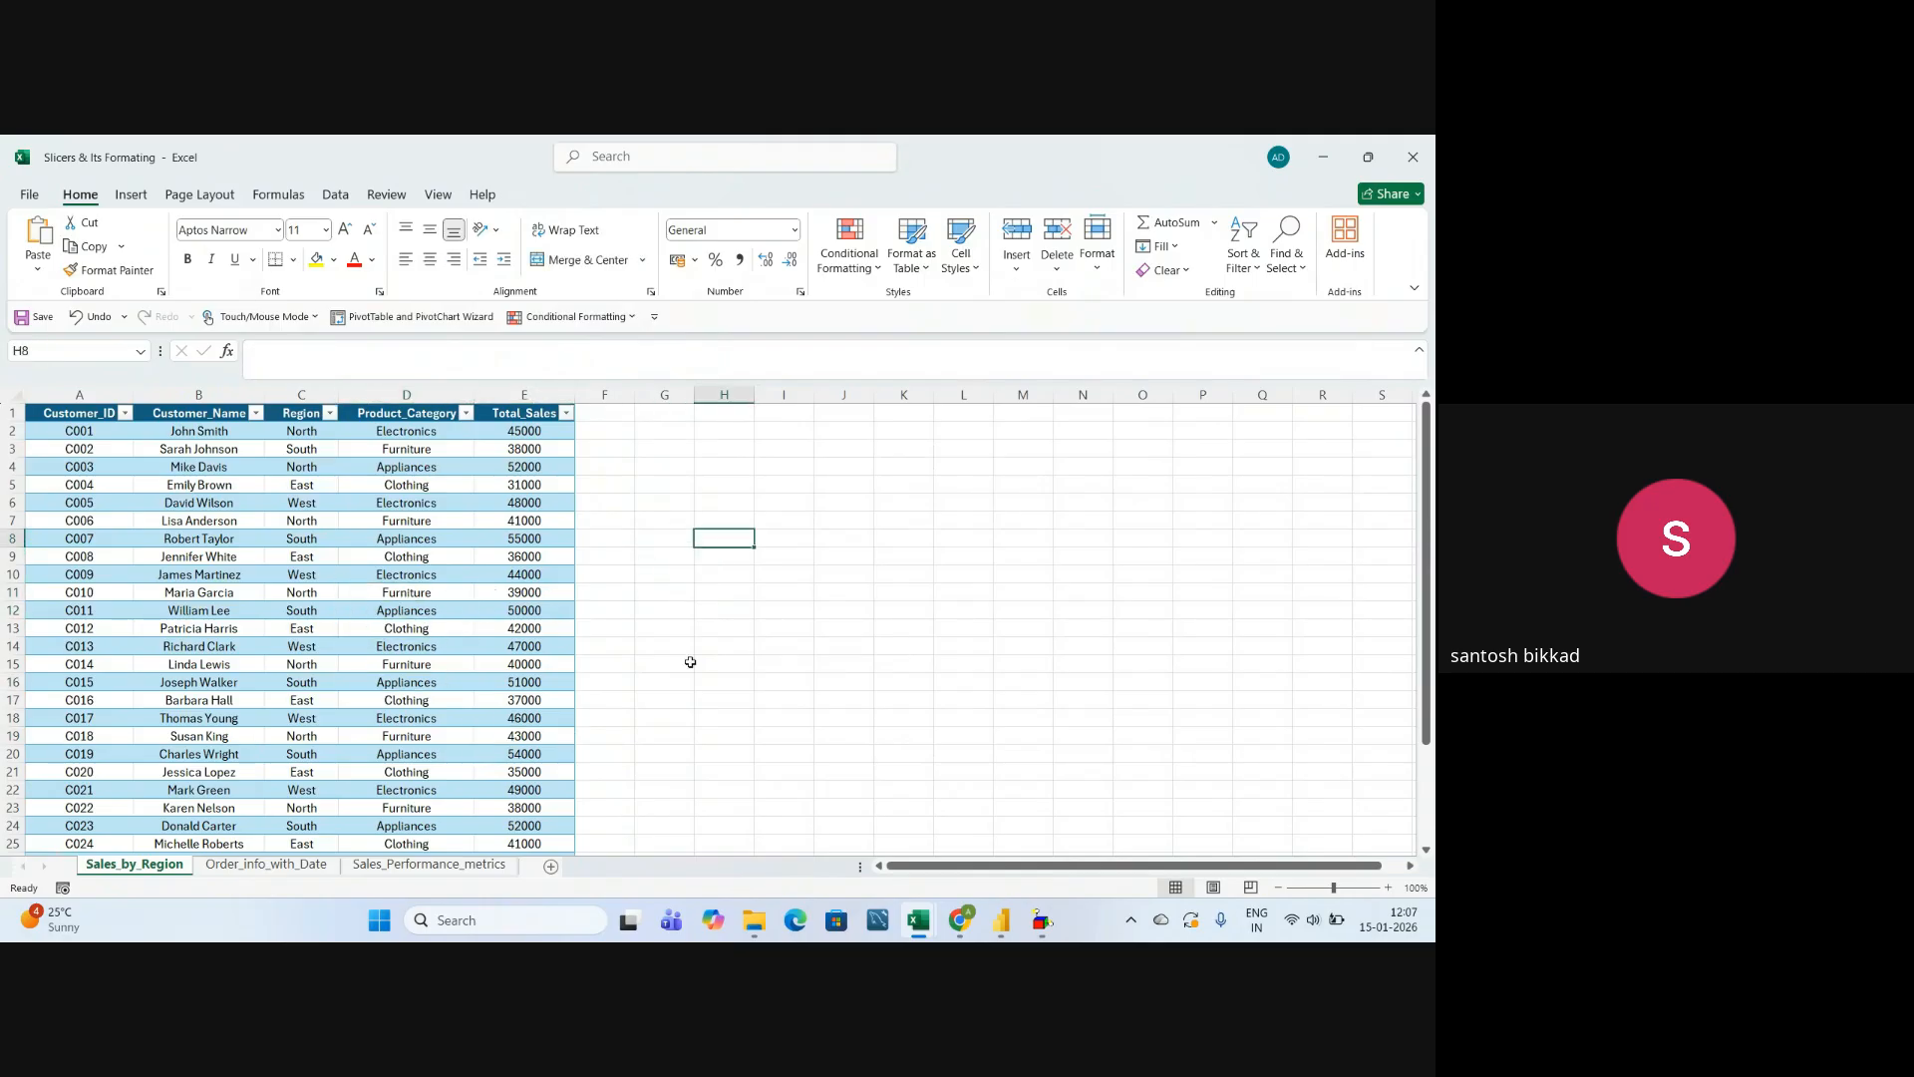
{"action": "left_click", "coordinate": [680, 611]}
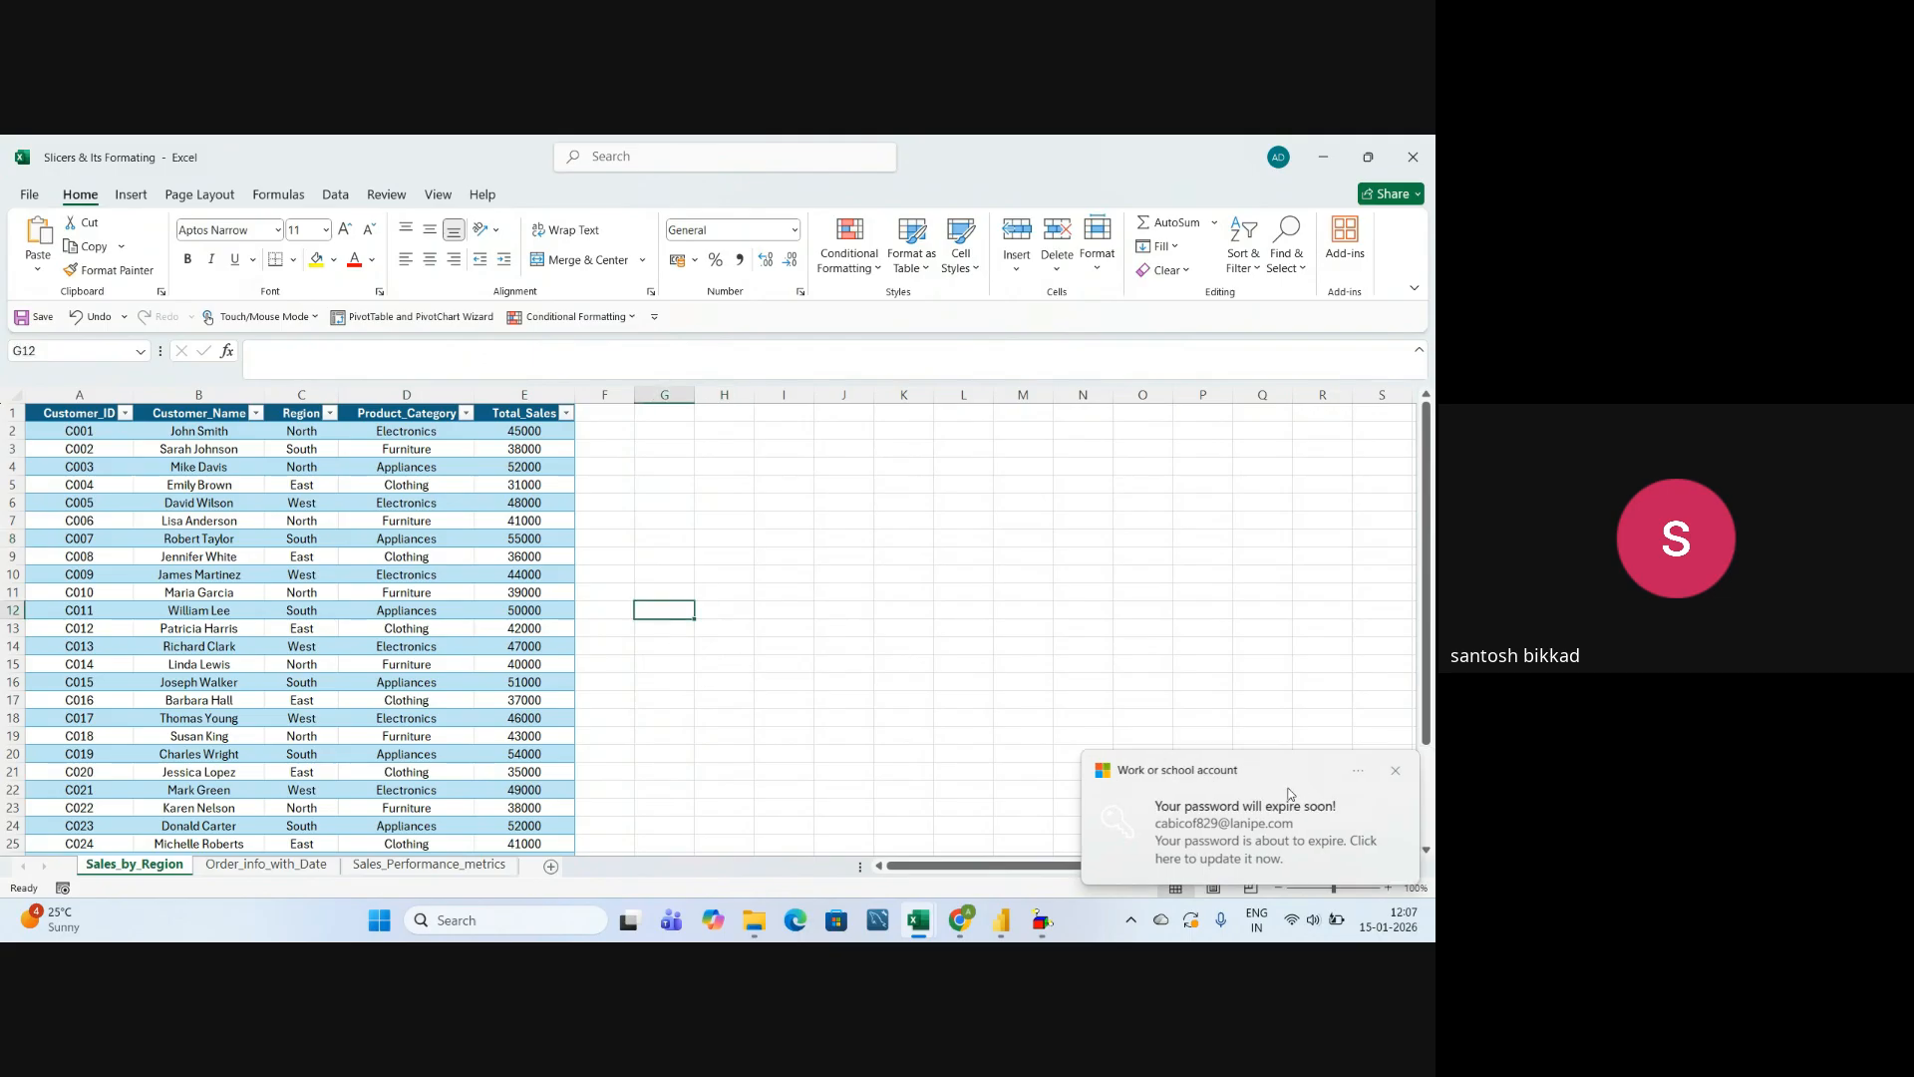
{"action": "left_click", "coordinate": [1393, 766]}
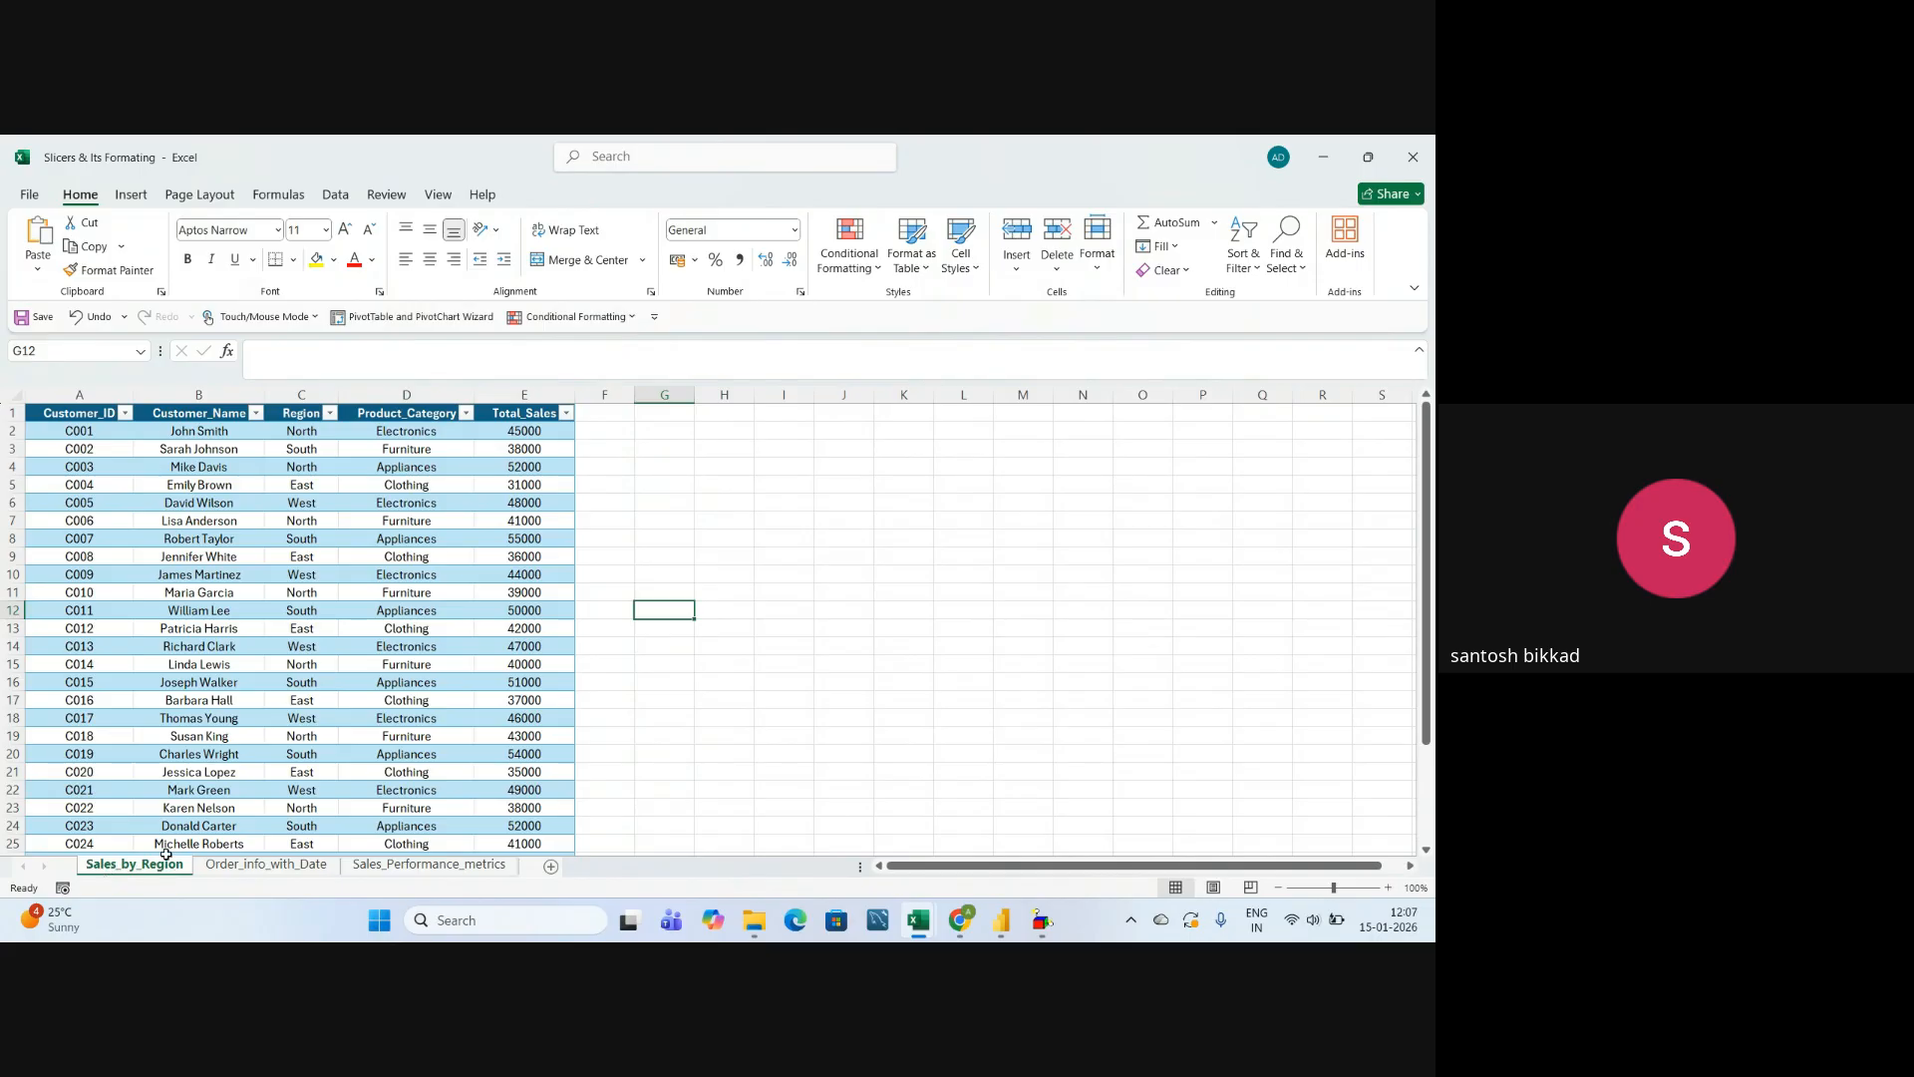
Check the table name of the Sales_by_Region data in its table design properties.
{"action": "left_click", "coordinate": [294, 650]}
{"action": "left_click", "coordinate": [271, 566]}
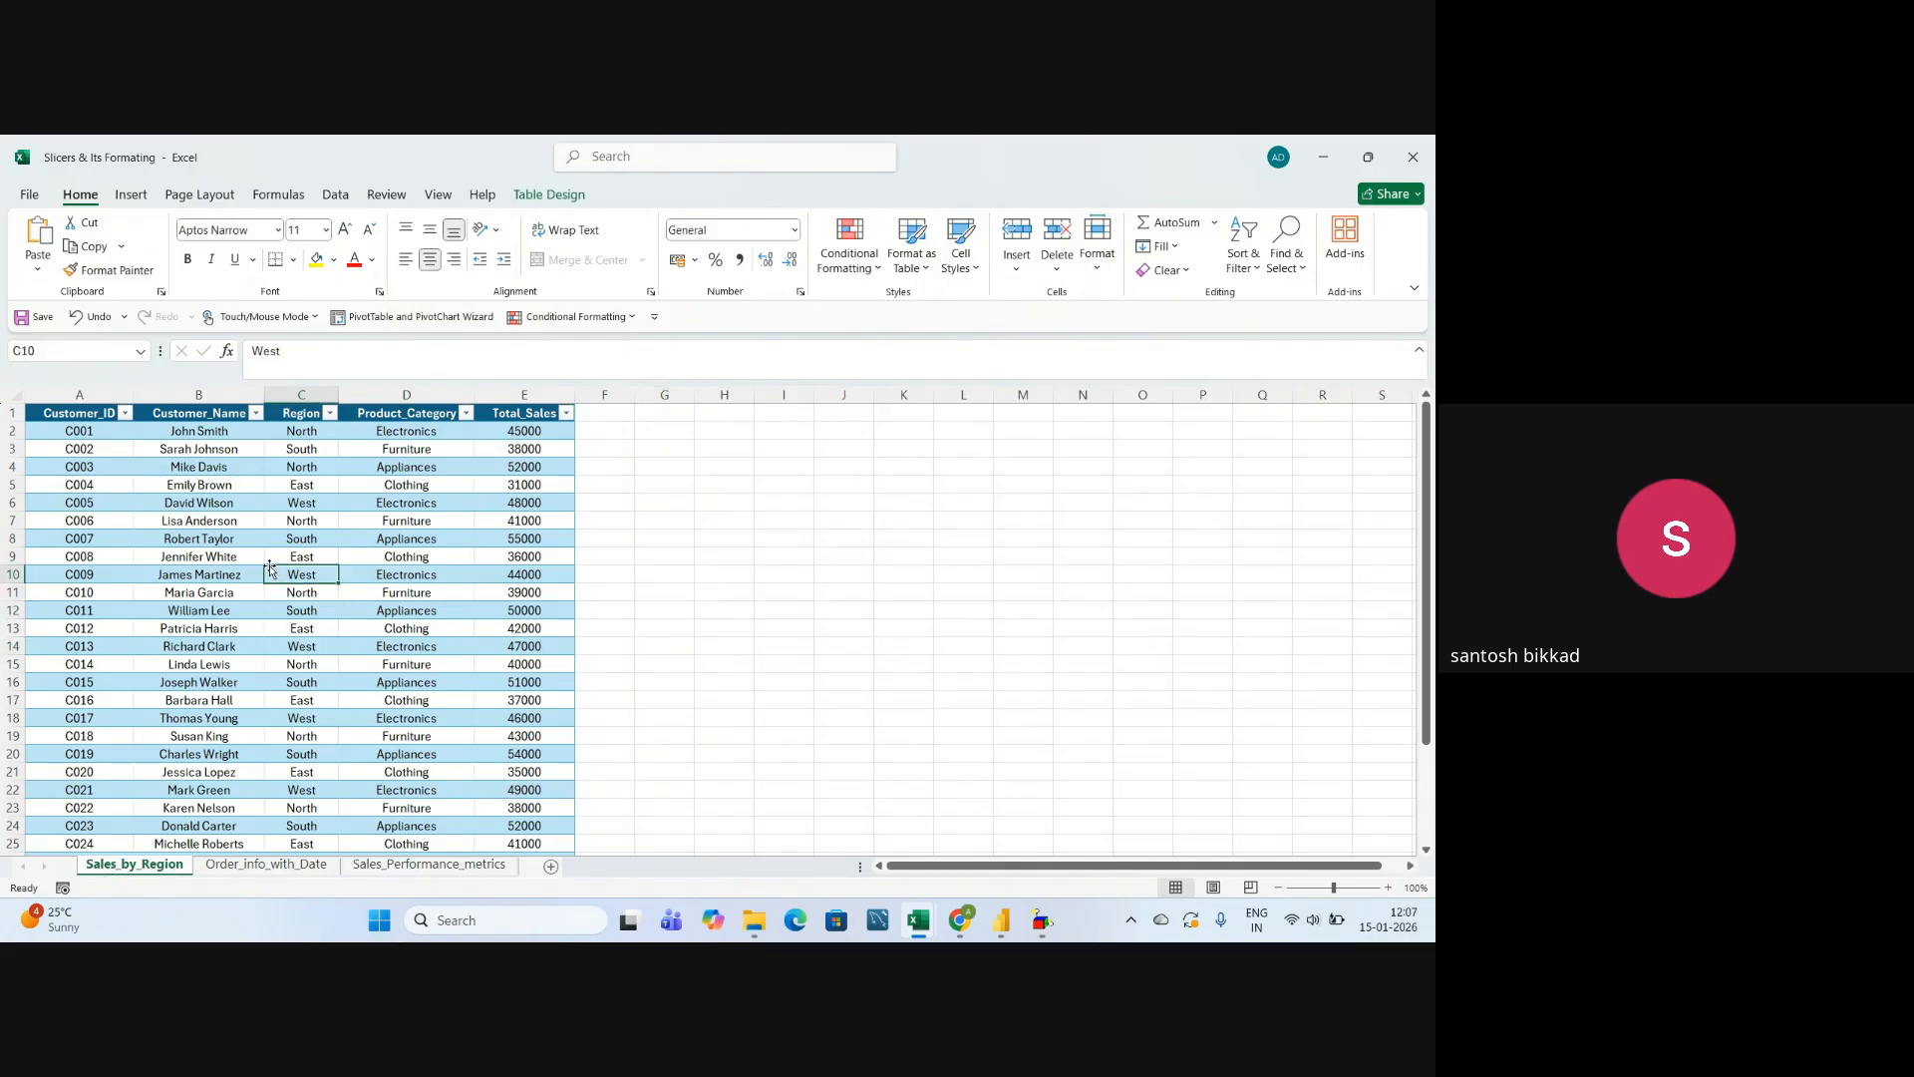
{"action": "left_click", "coordinate": [274, 626]}
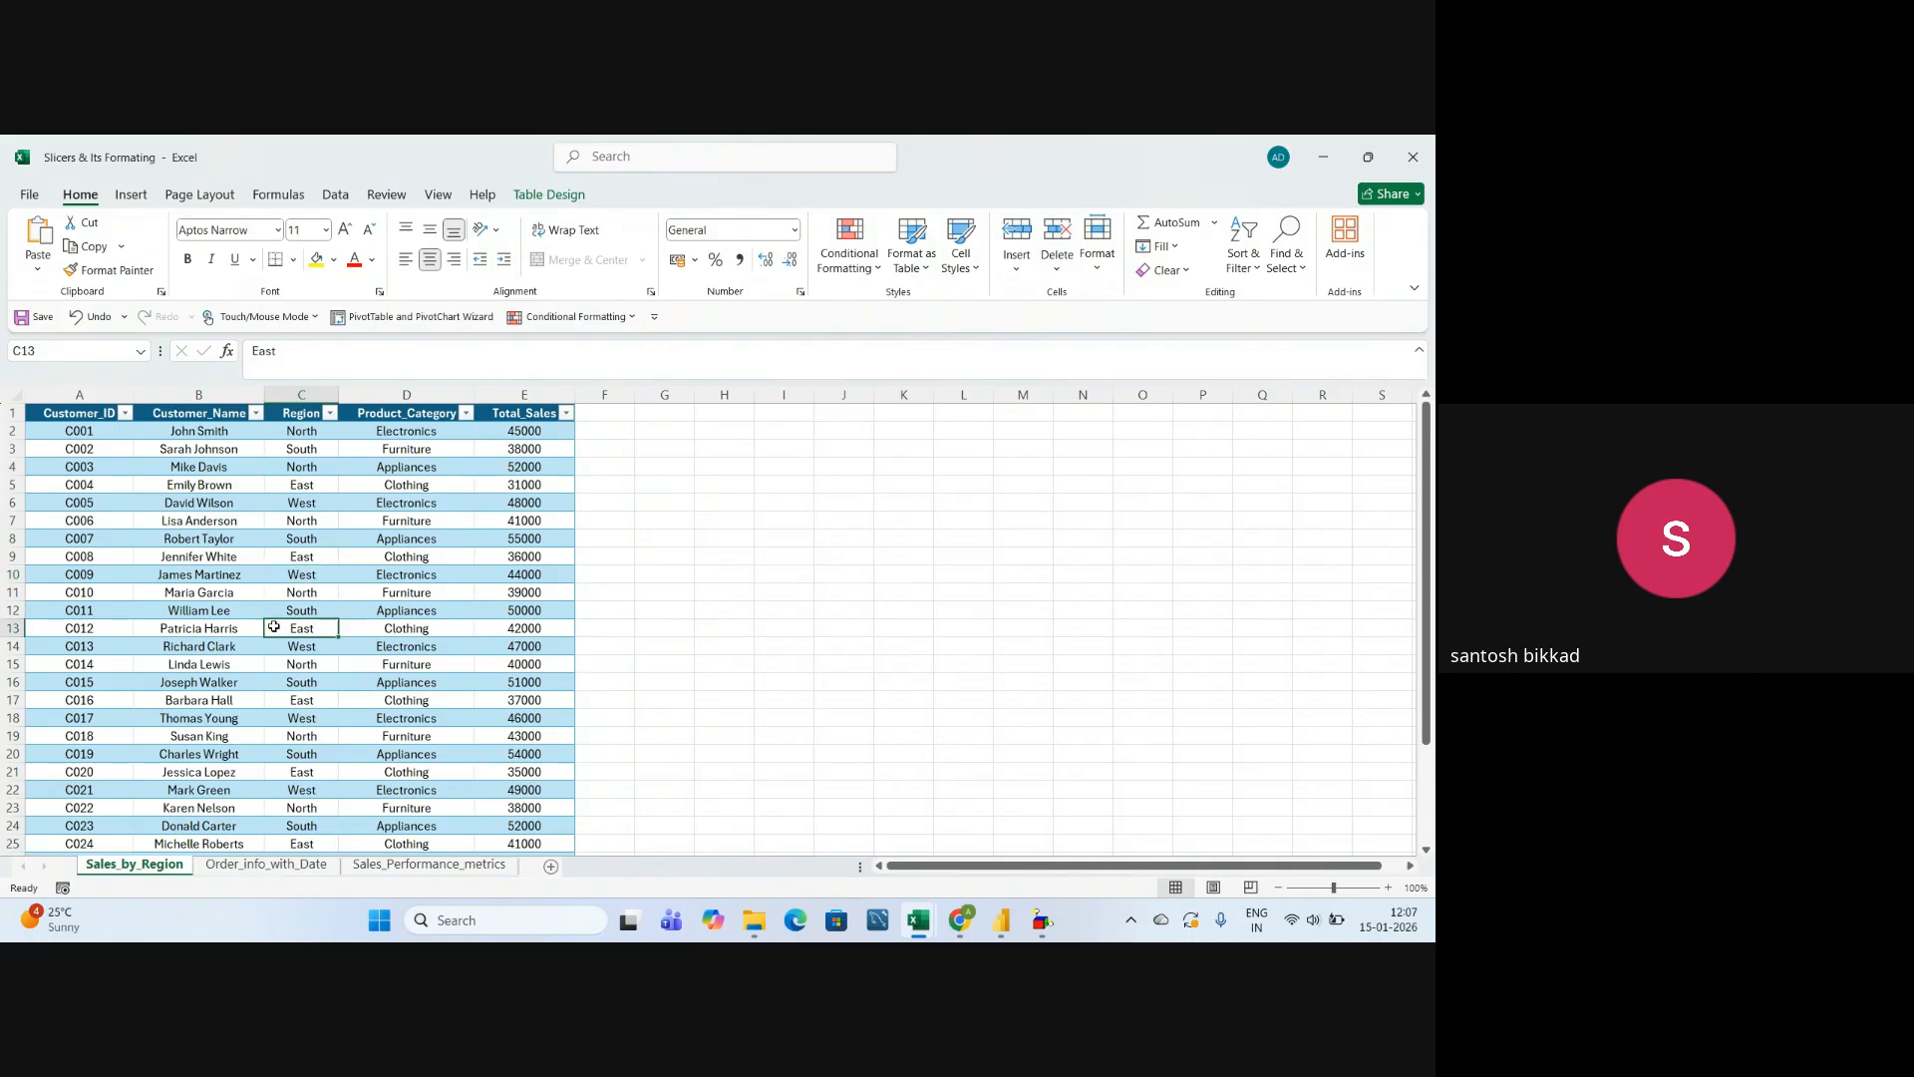
{"action": "left_click", "coordinate": [544, 197]}
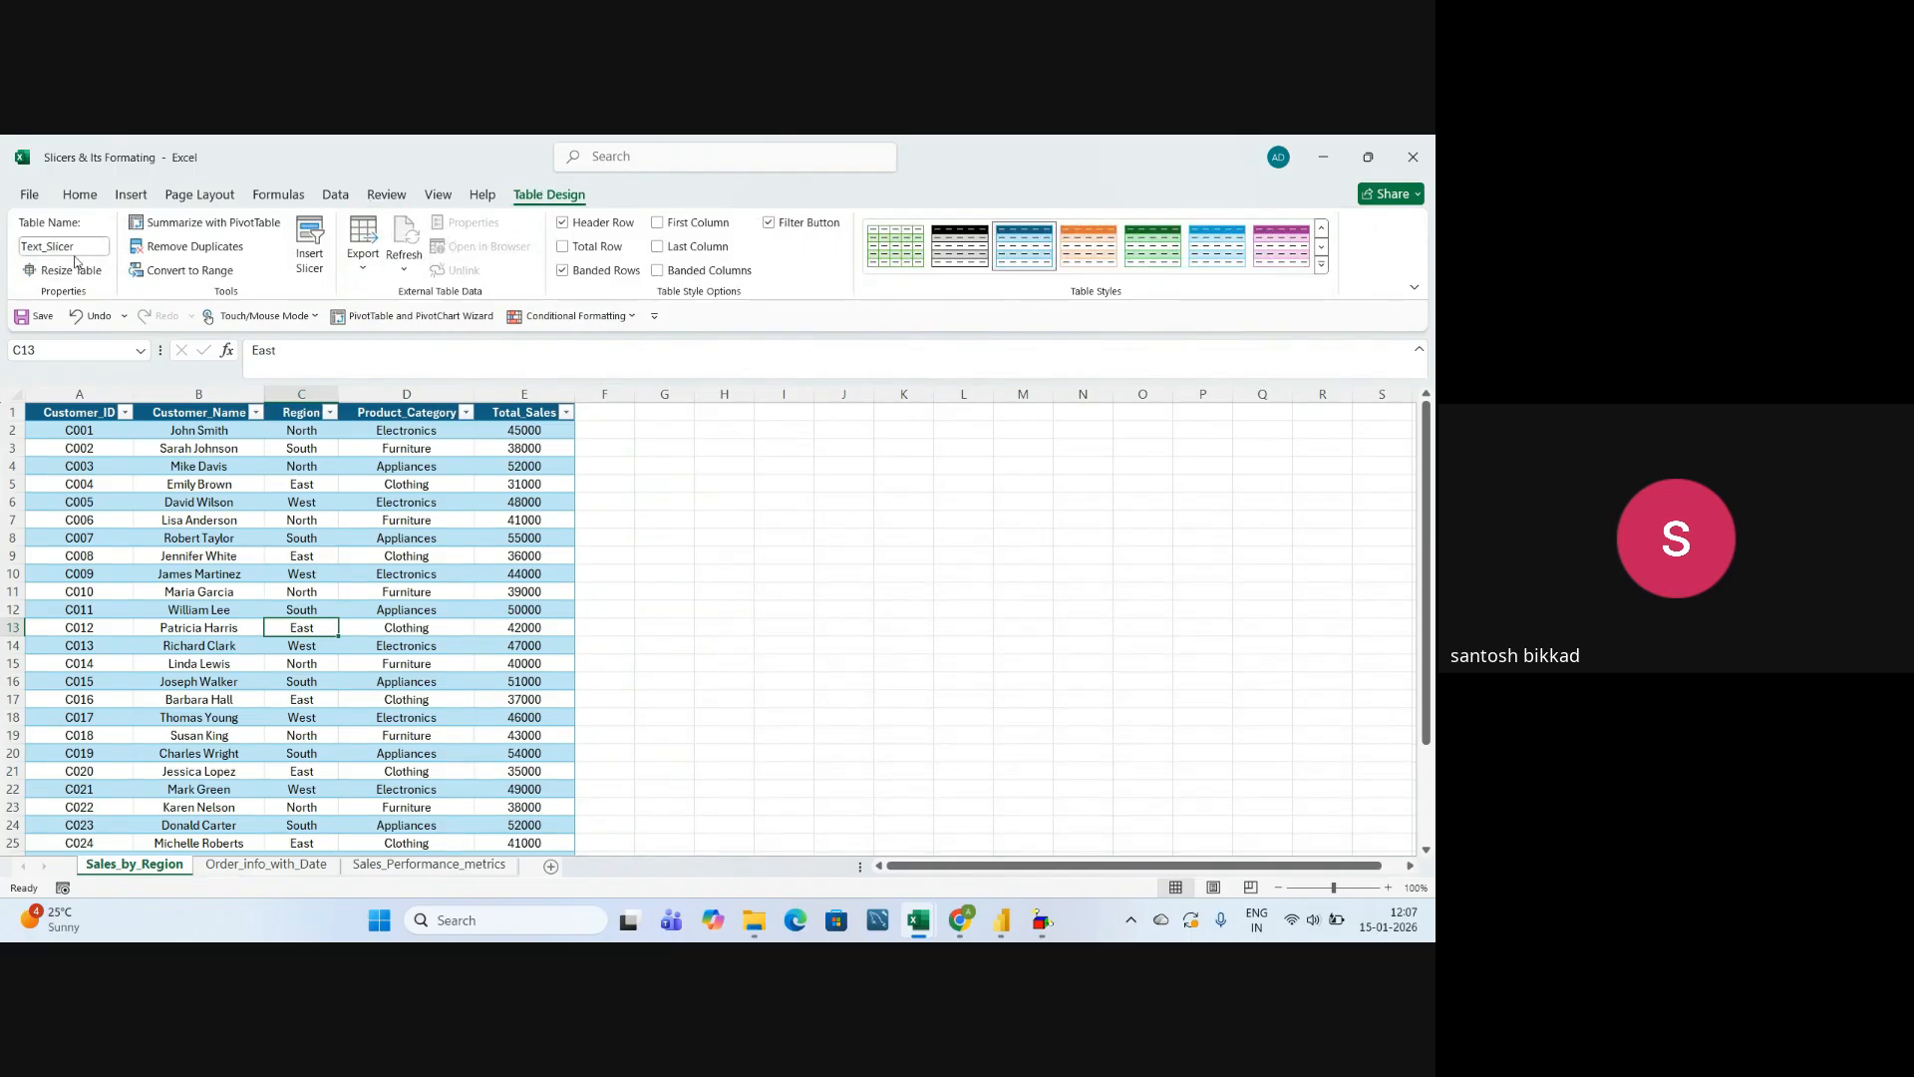
{"action": "left_click", "coordinate": [255, 556]}
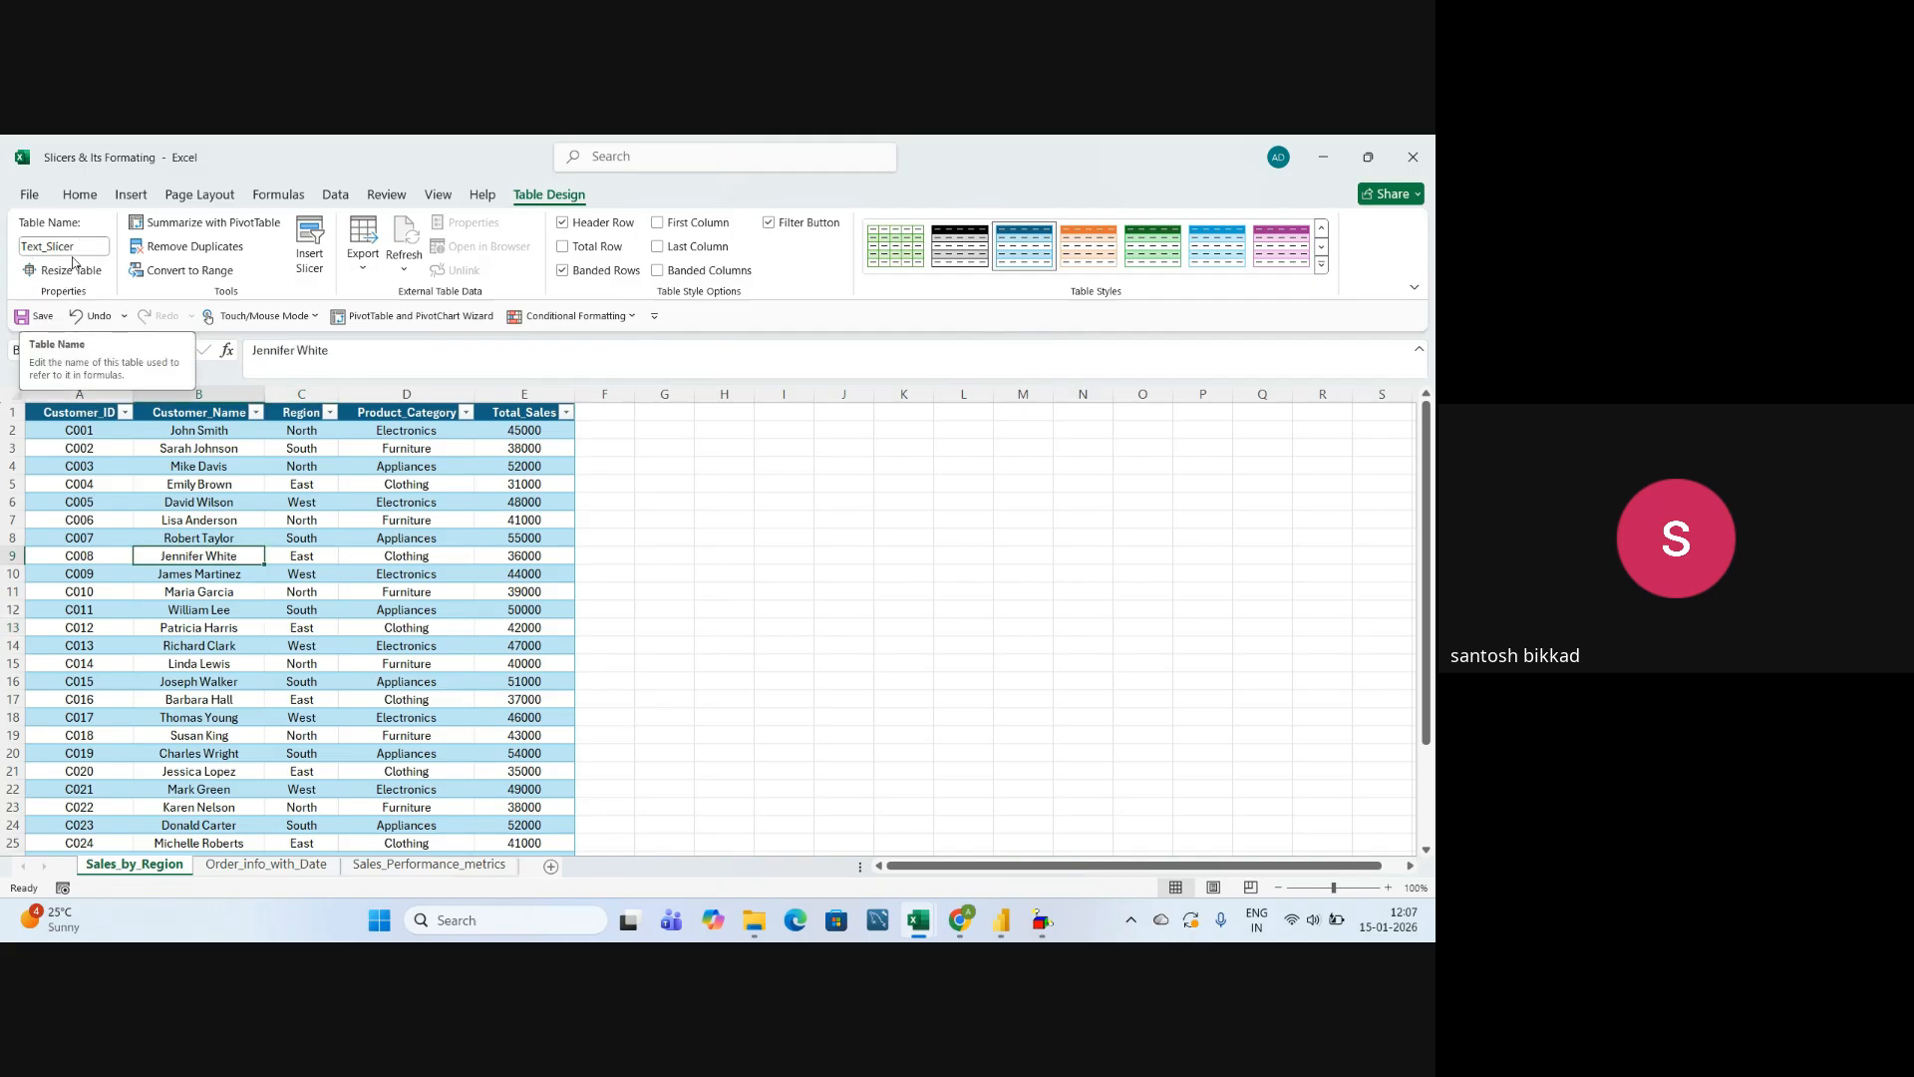
{"action": "left_click", "coordinate": [150, 658]}
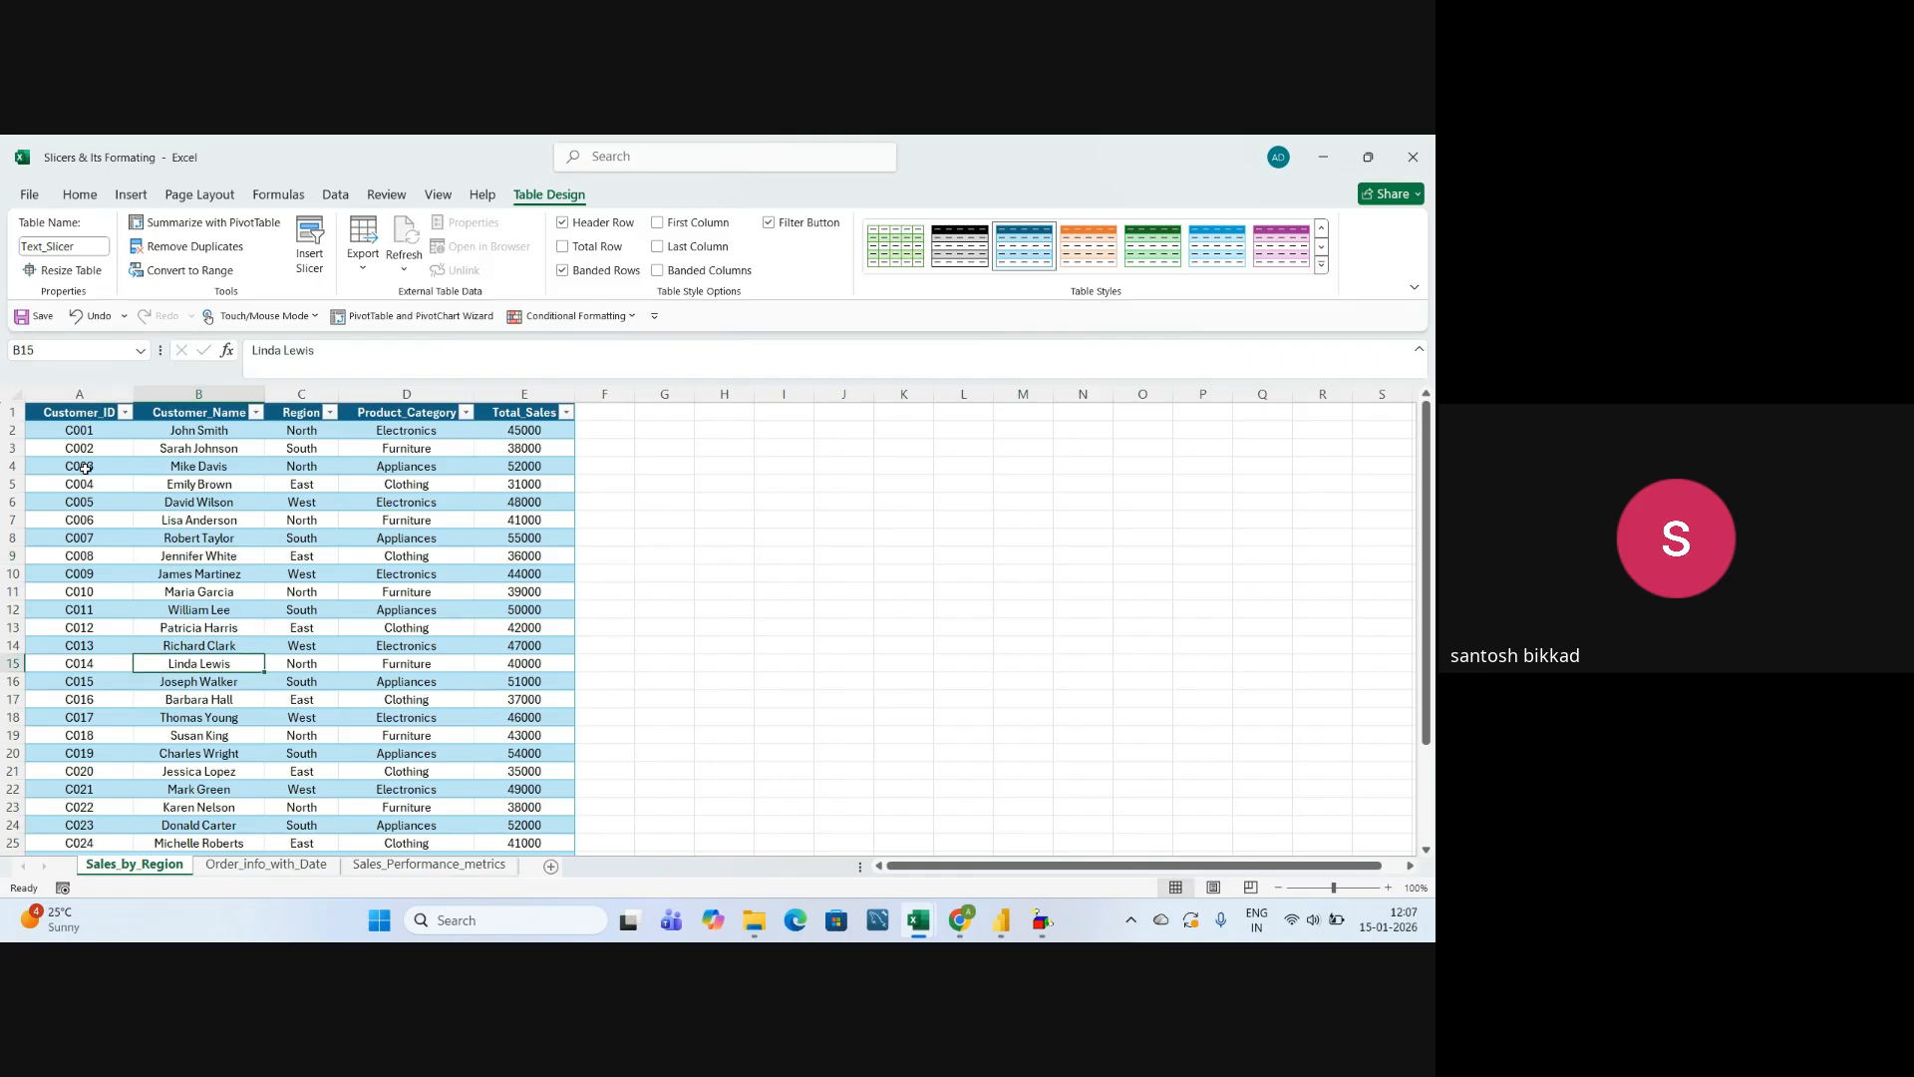
Review each Sales_by_Region column, from Customer_ID and Customer_Name through Region and Product_Category to Total_Sales.
{"action": "left_click", "coordinate": [83, 393]}
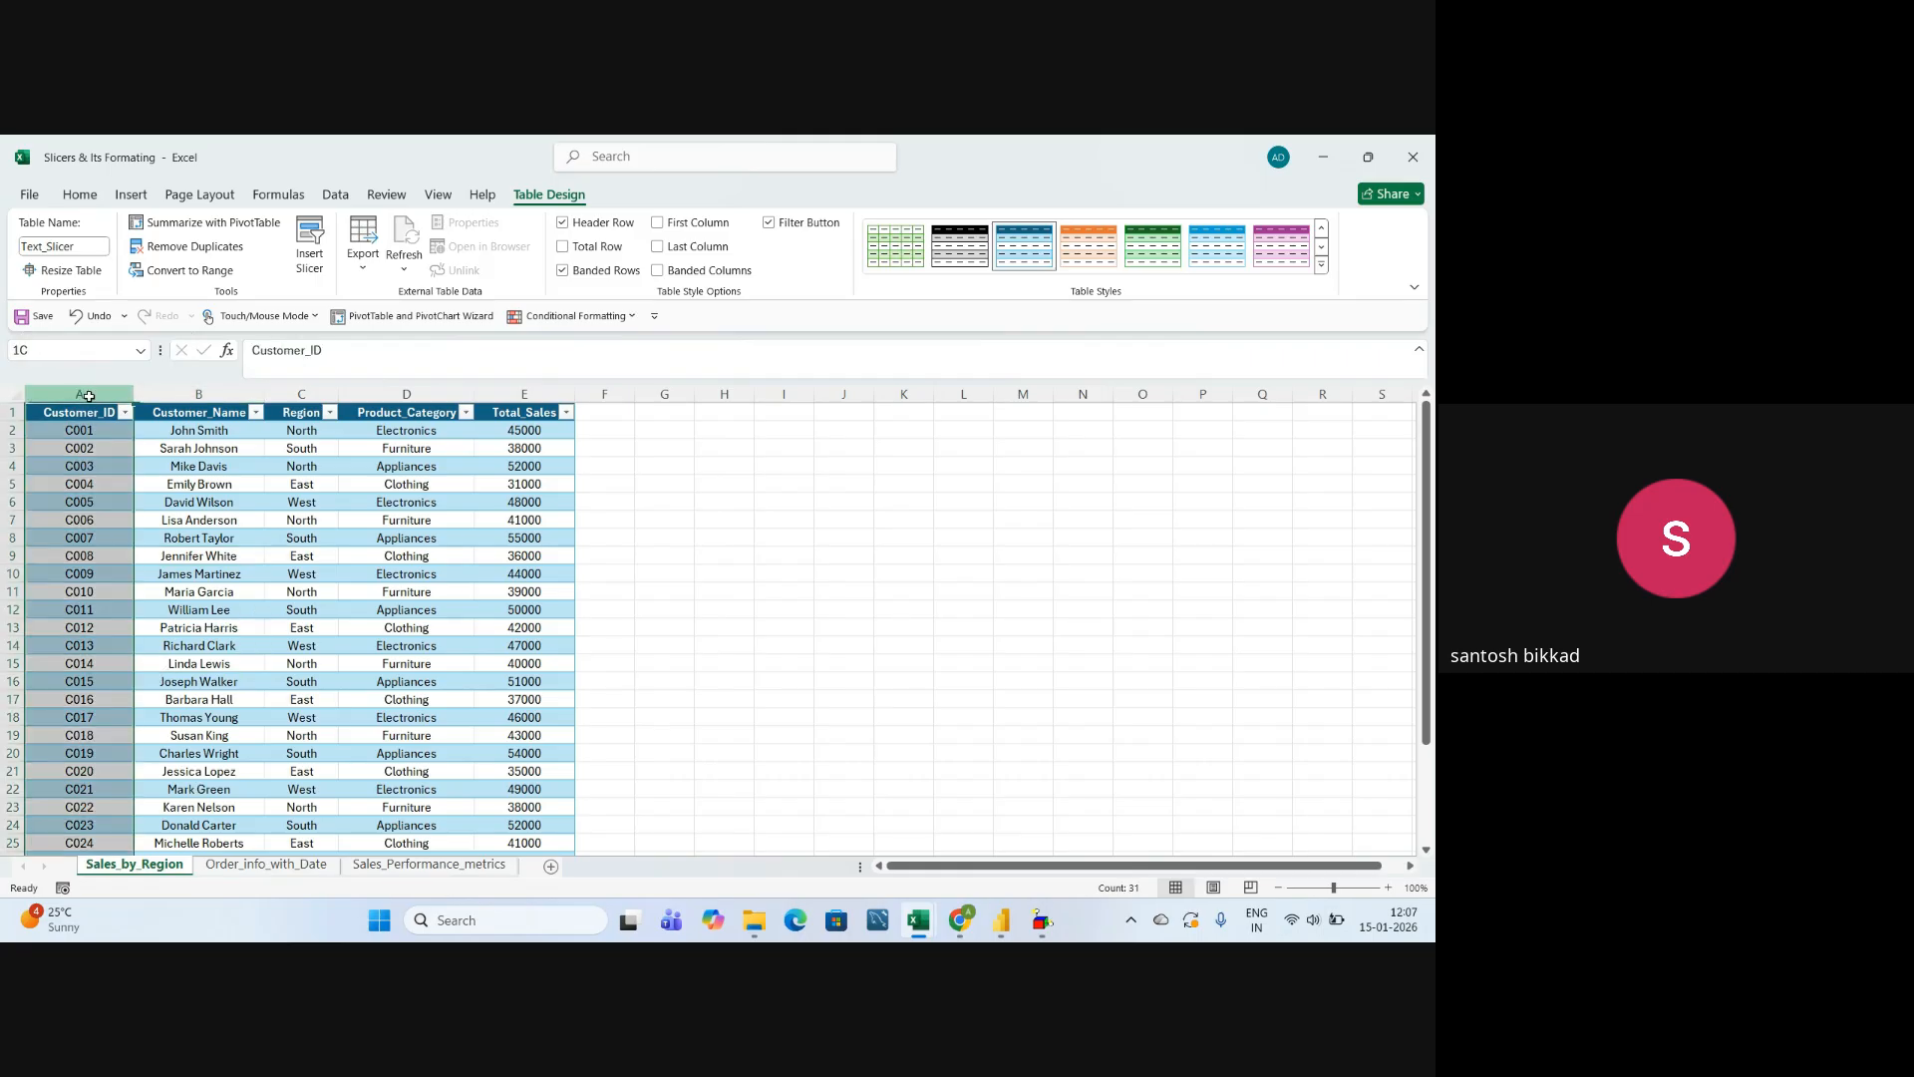
{"action": "left_click", "coordinate": [184, 393]}
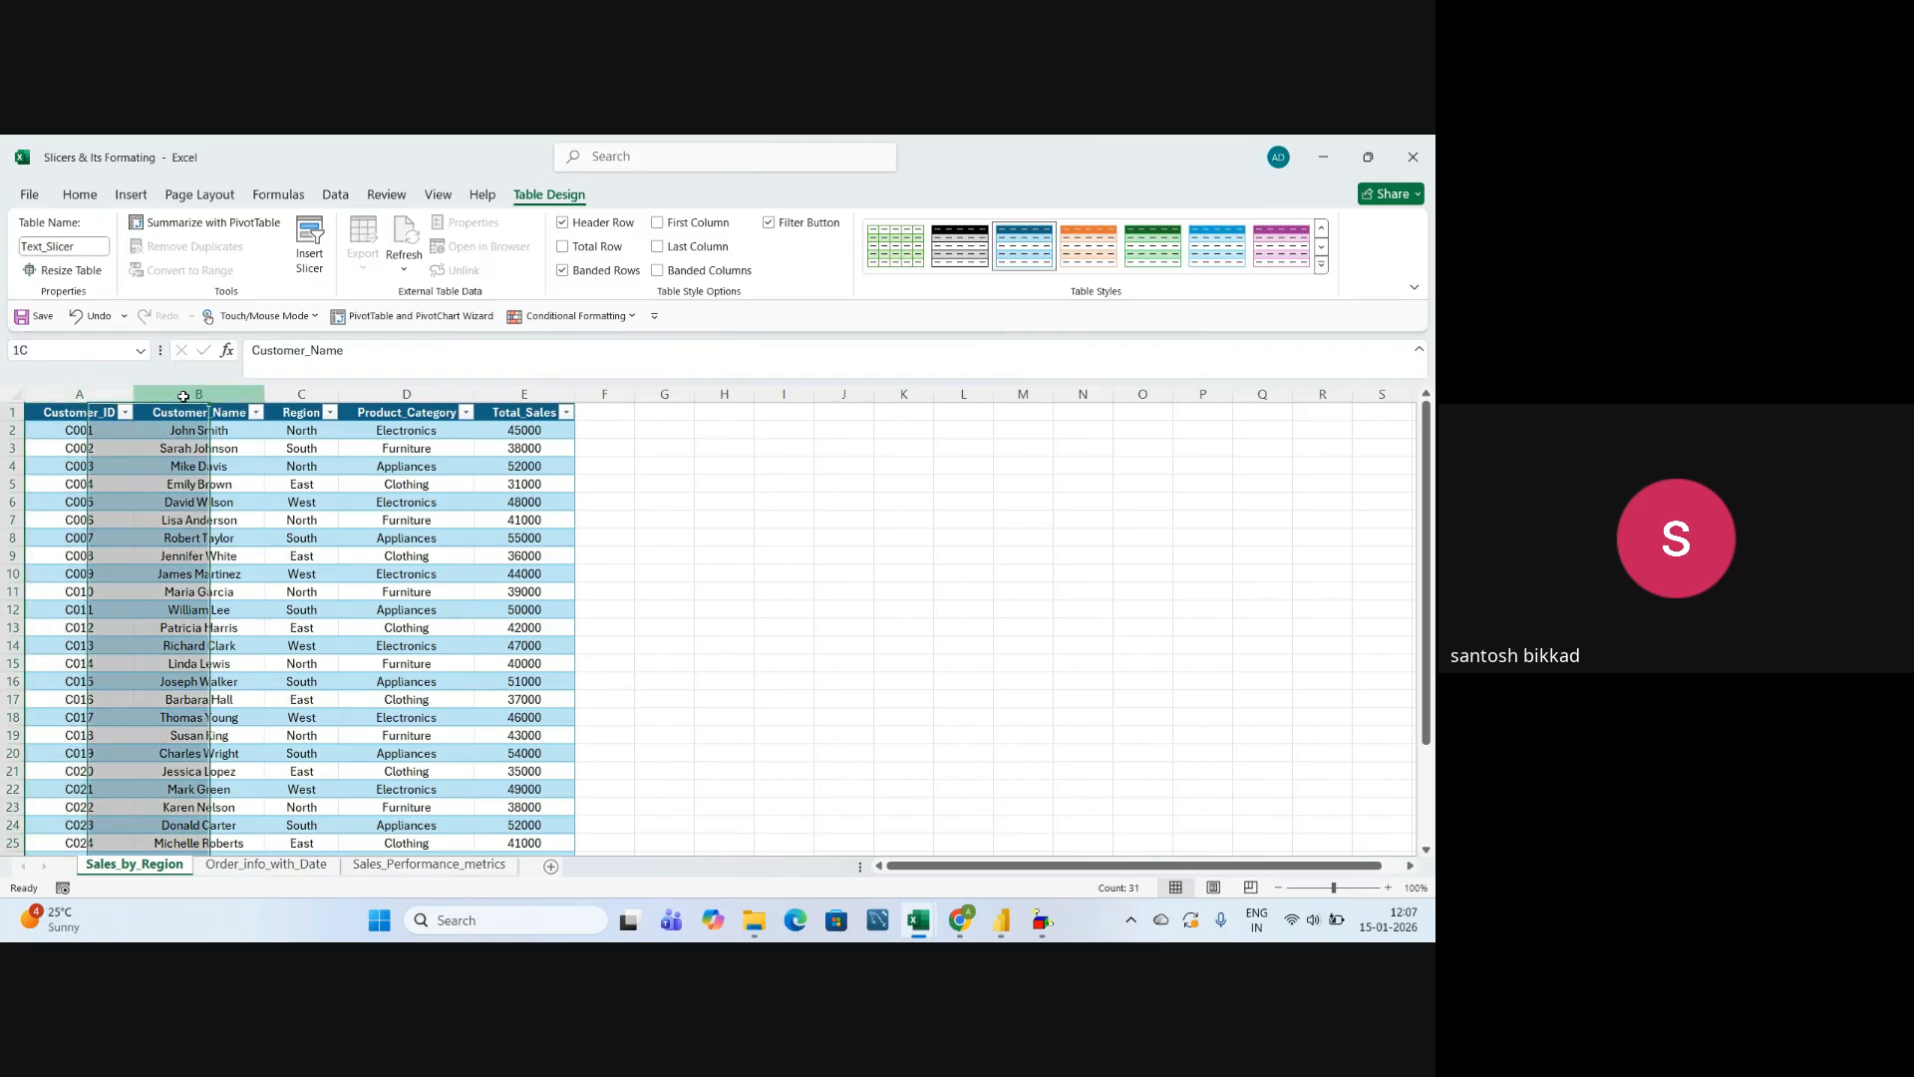
{"action": "left_click", "coordinate": [307, 393]}
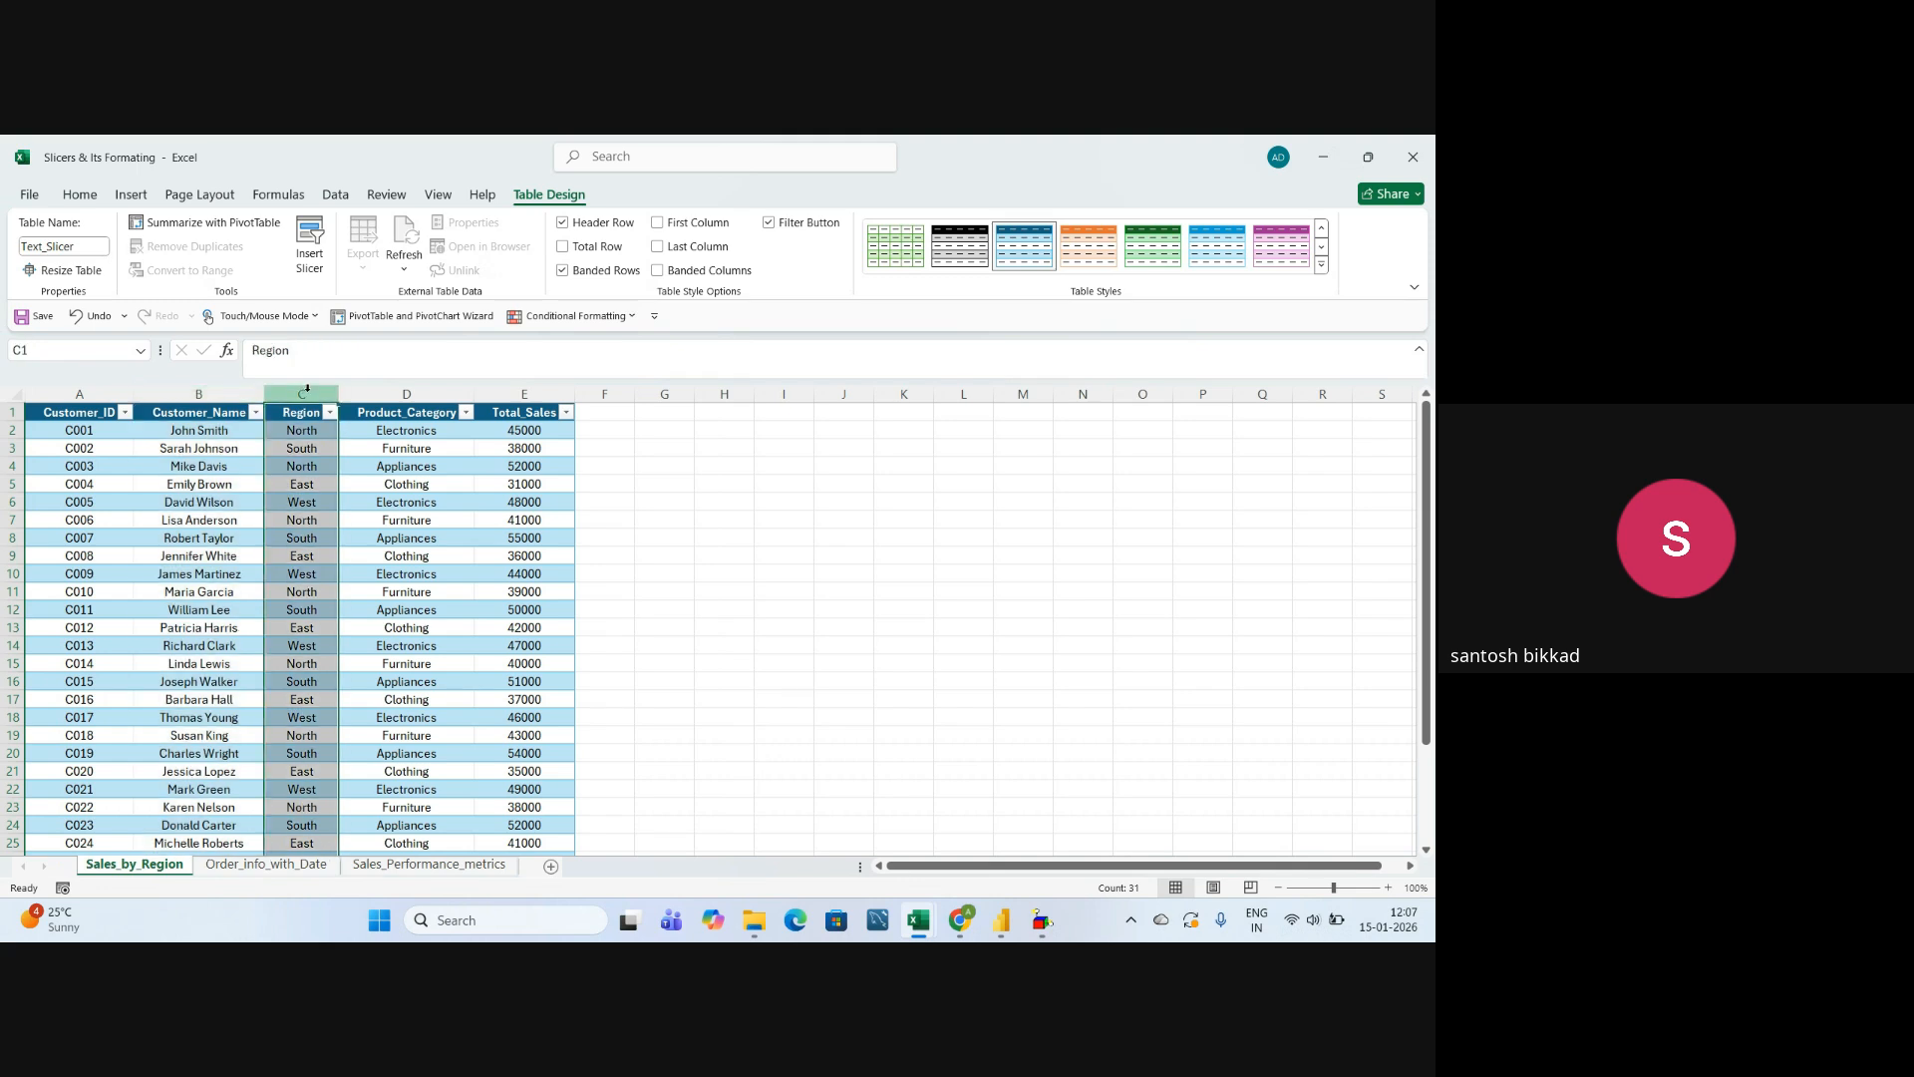
{"action": "left_click", "coordinate": [420, 394]}
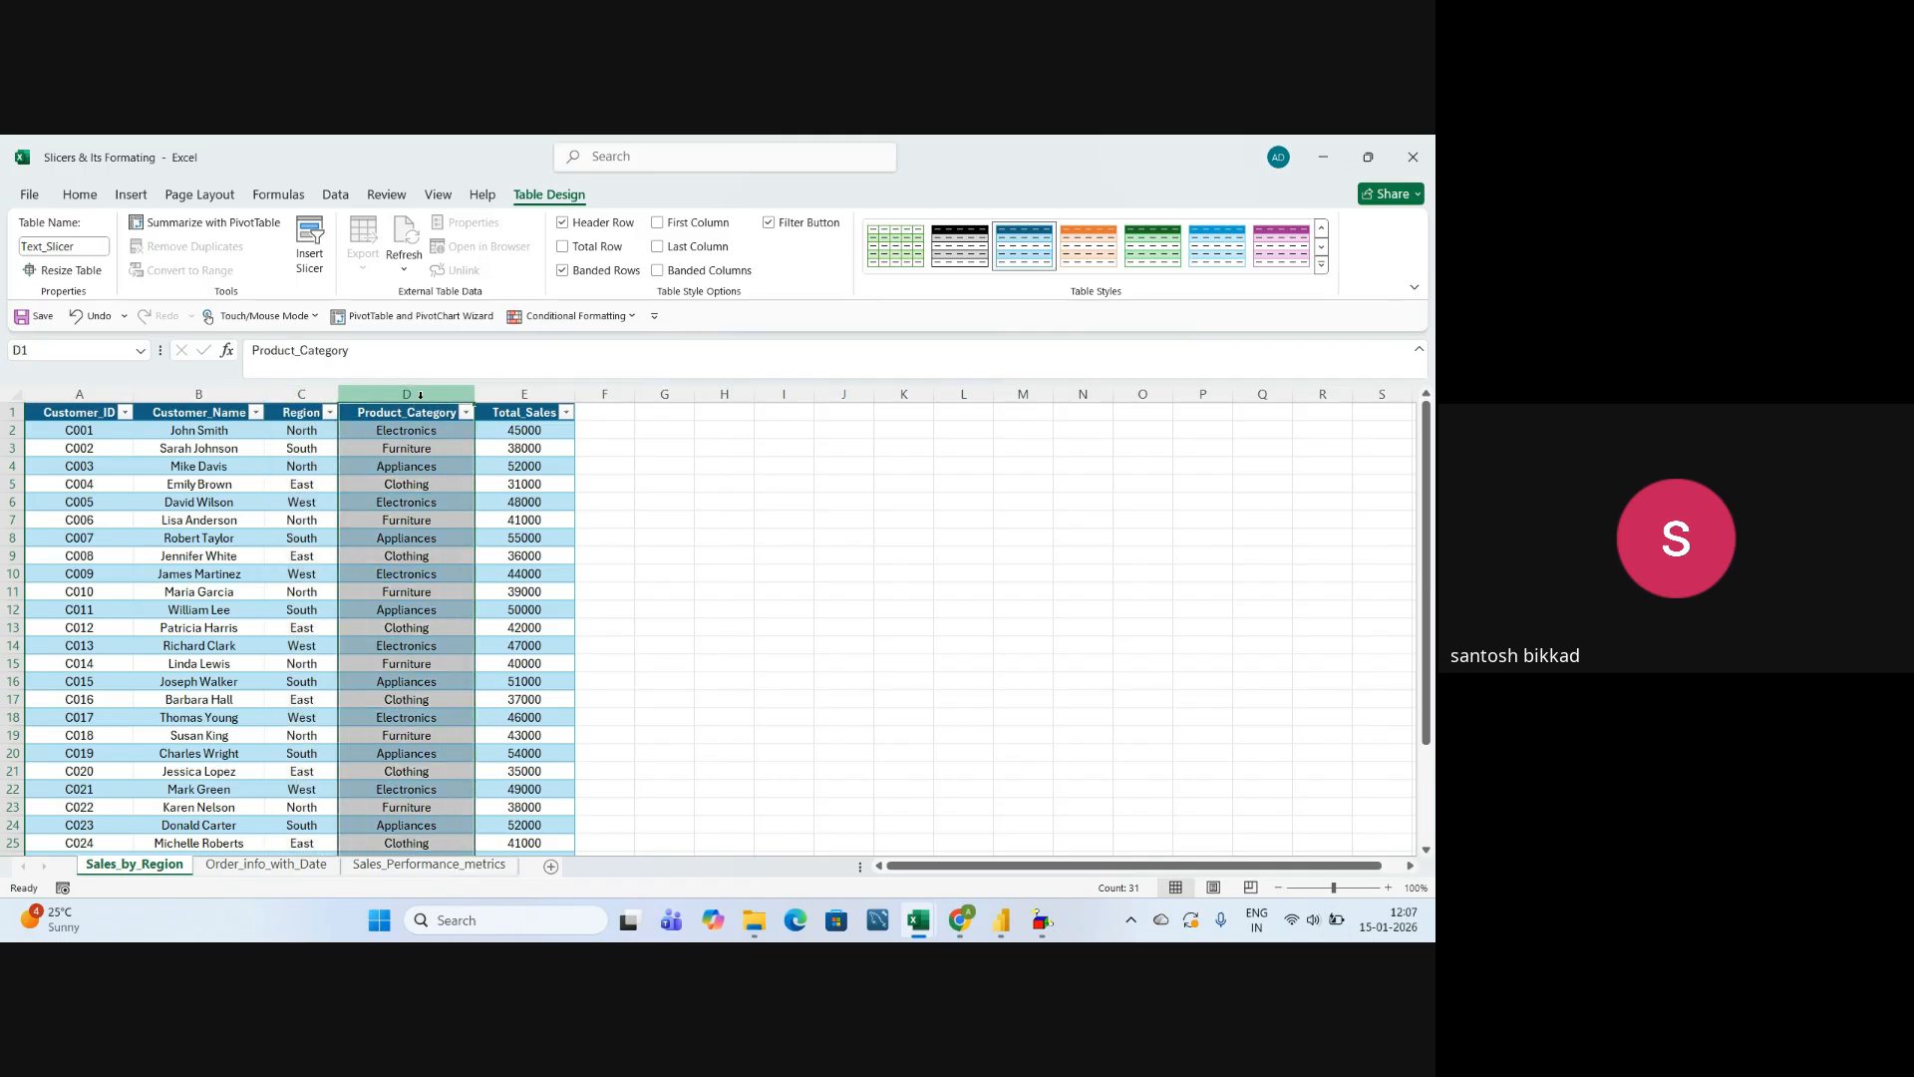
{"action": "left_click", "coordinate": [442, 498]}
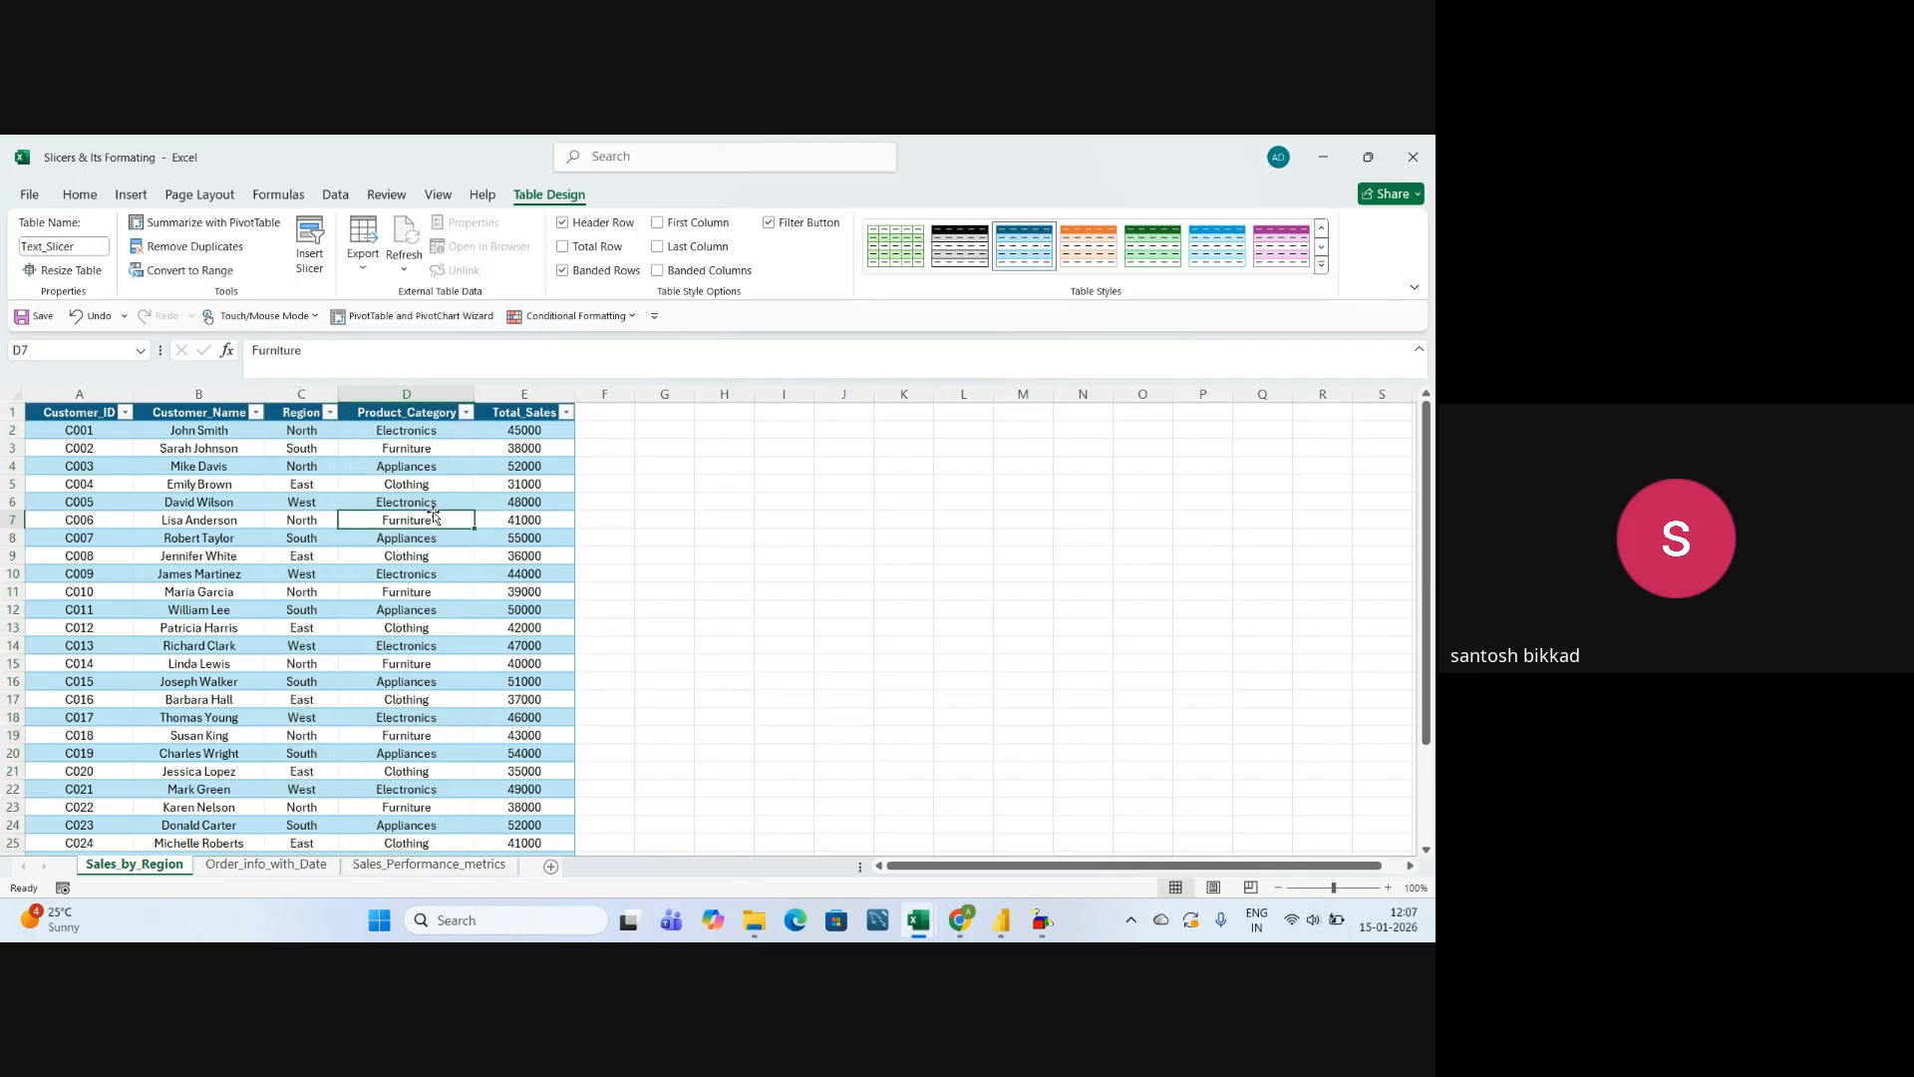
{"action": "left_click", "coordinate": [524, 391]}
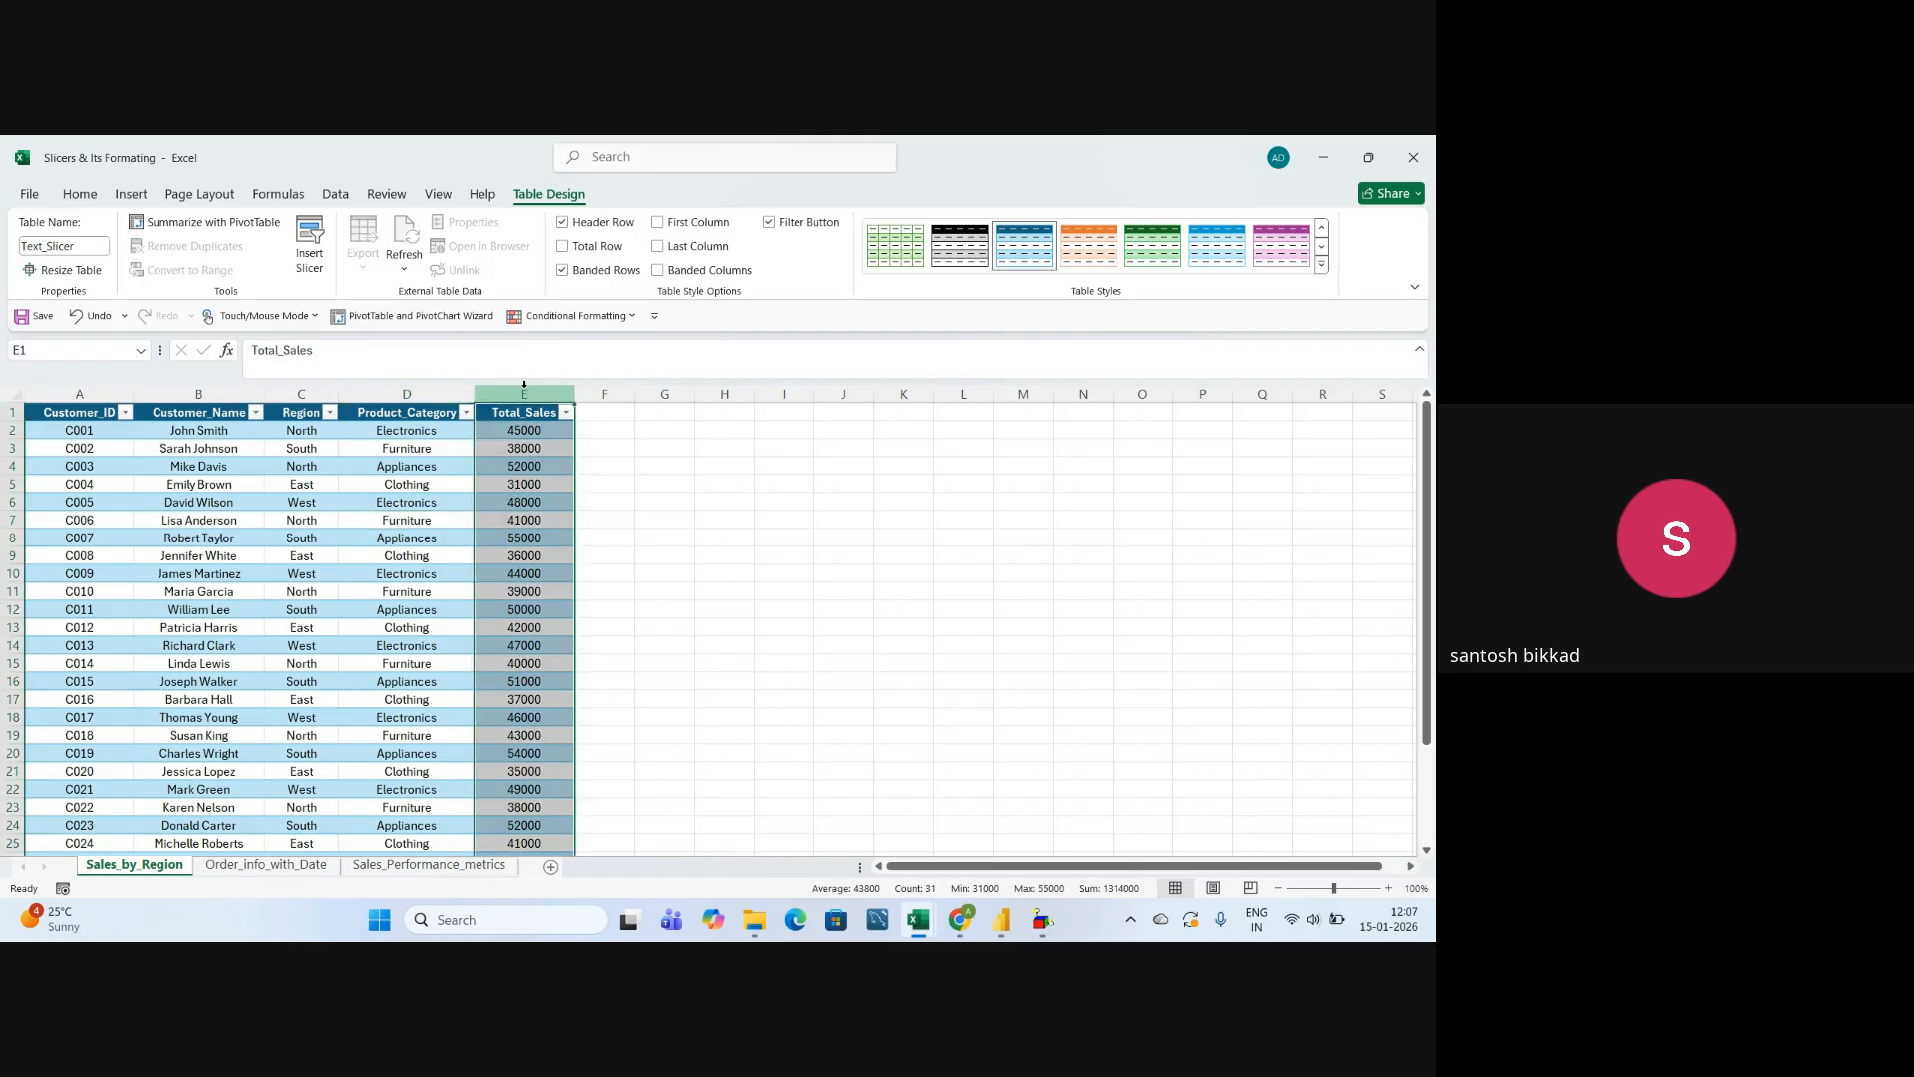
{"action": "left_click", "coordinate": [639, 555]}
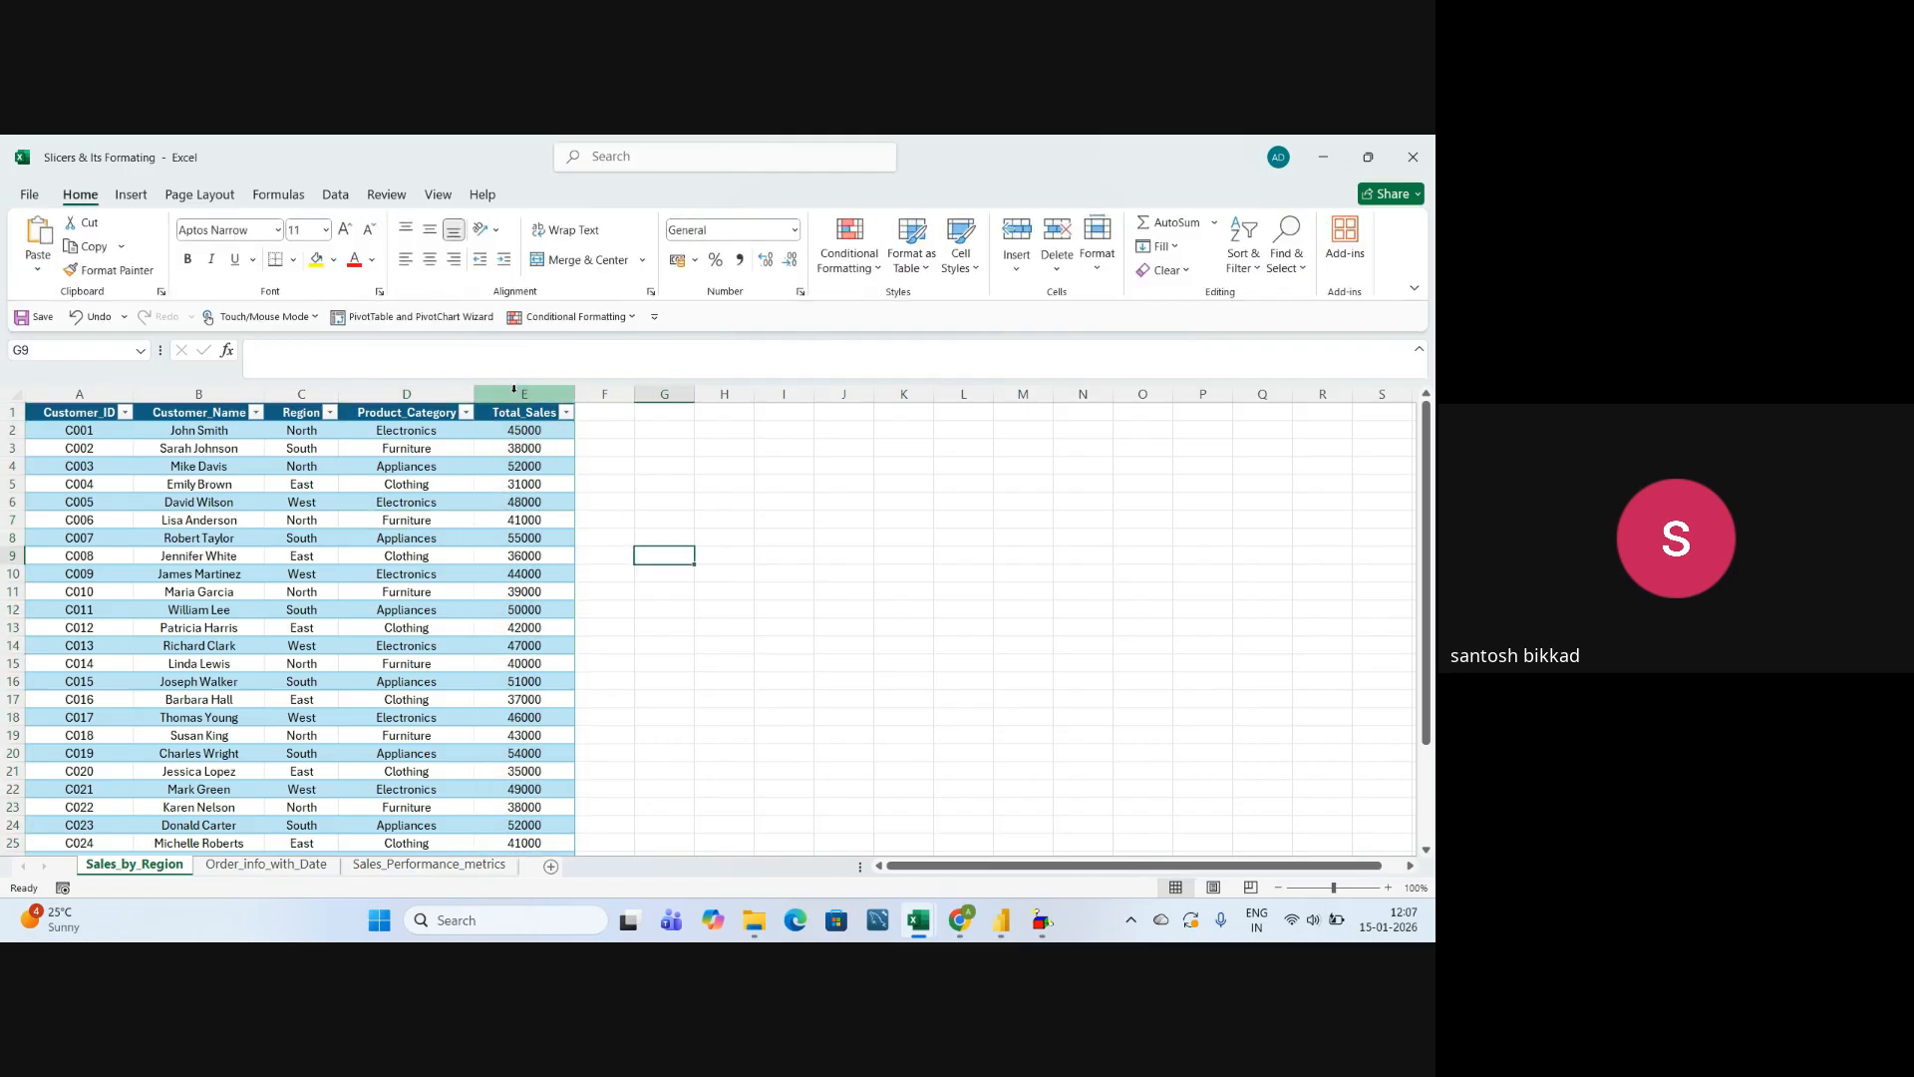
{"action": "left_click", "coordinate": [515, 395]}
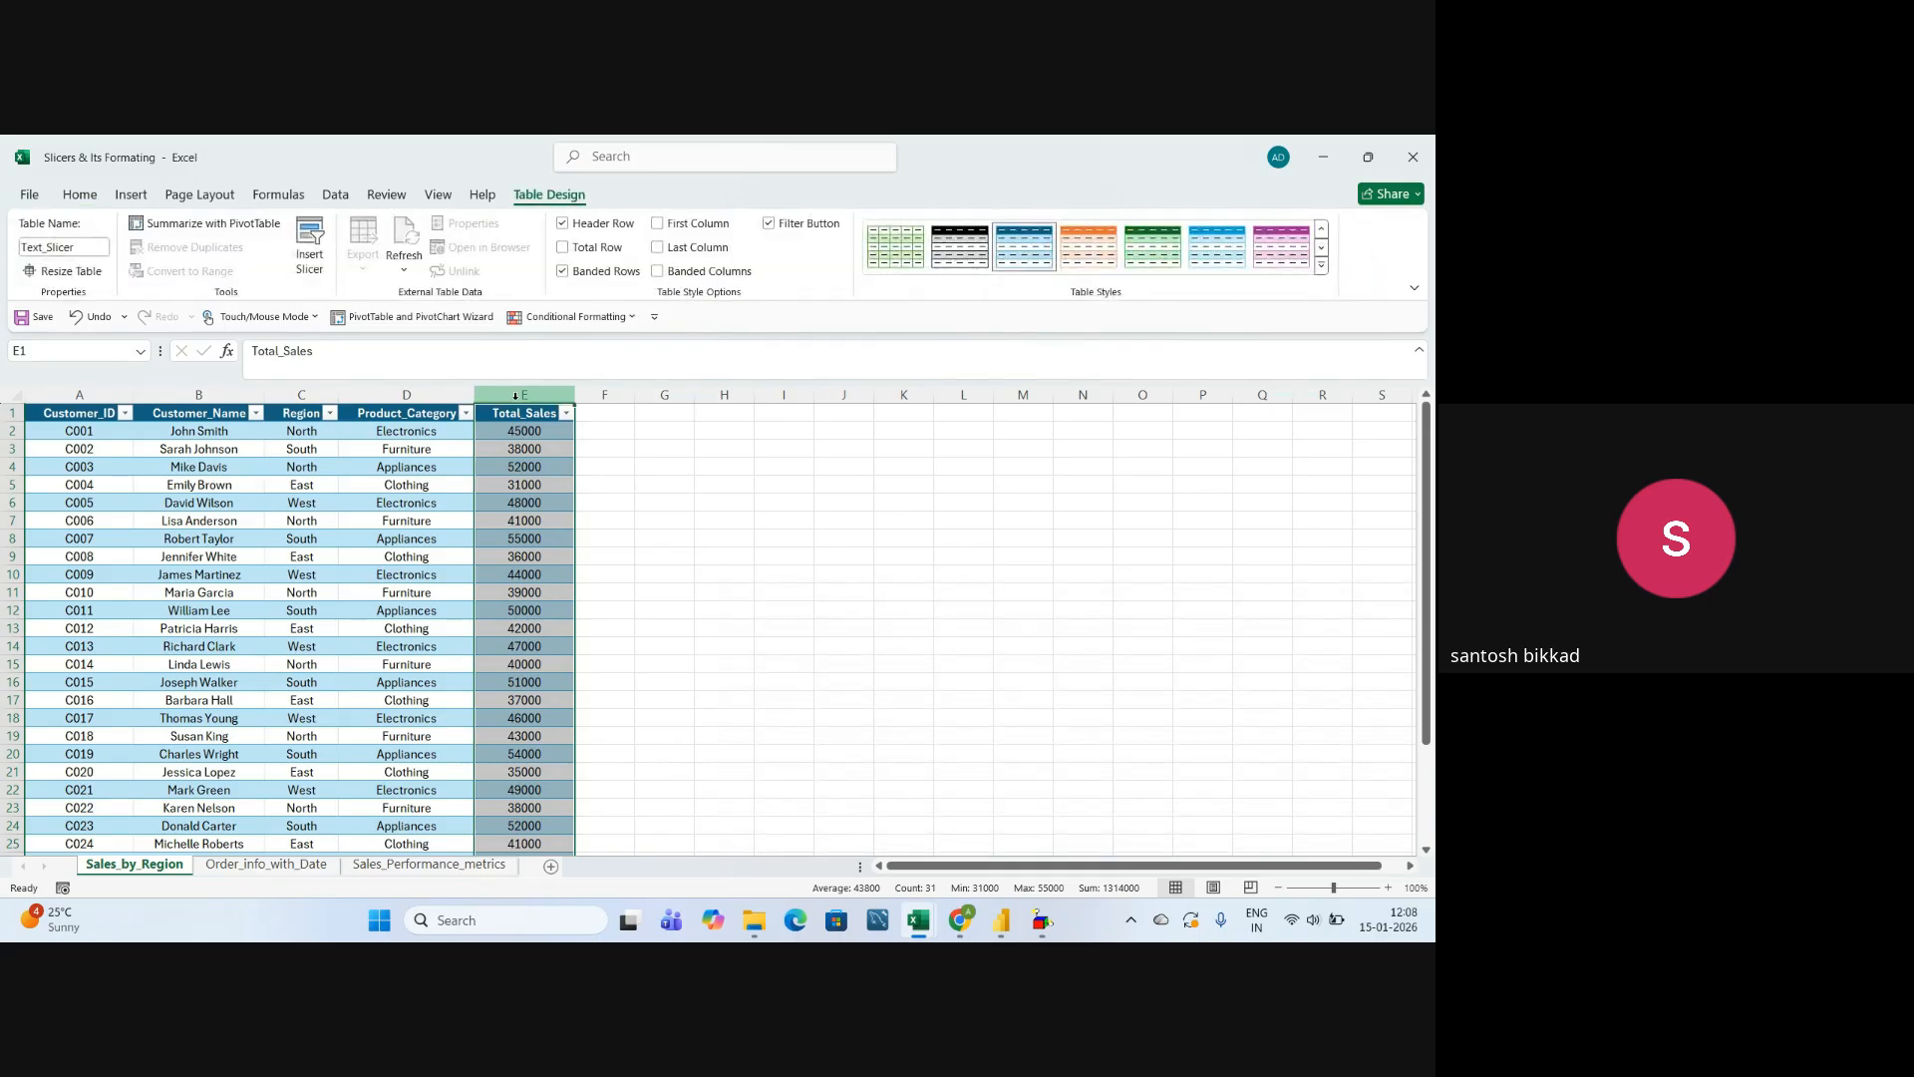
{"action": "left_click", "coordinate": [407, 555]}
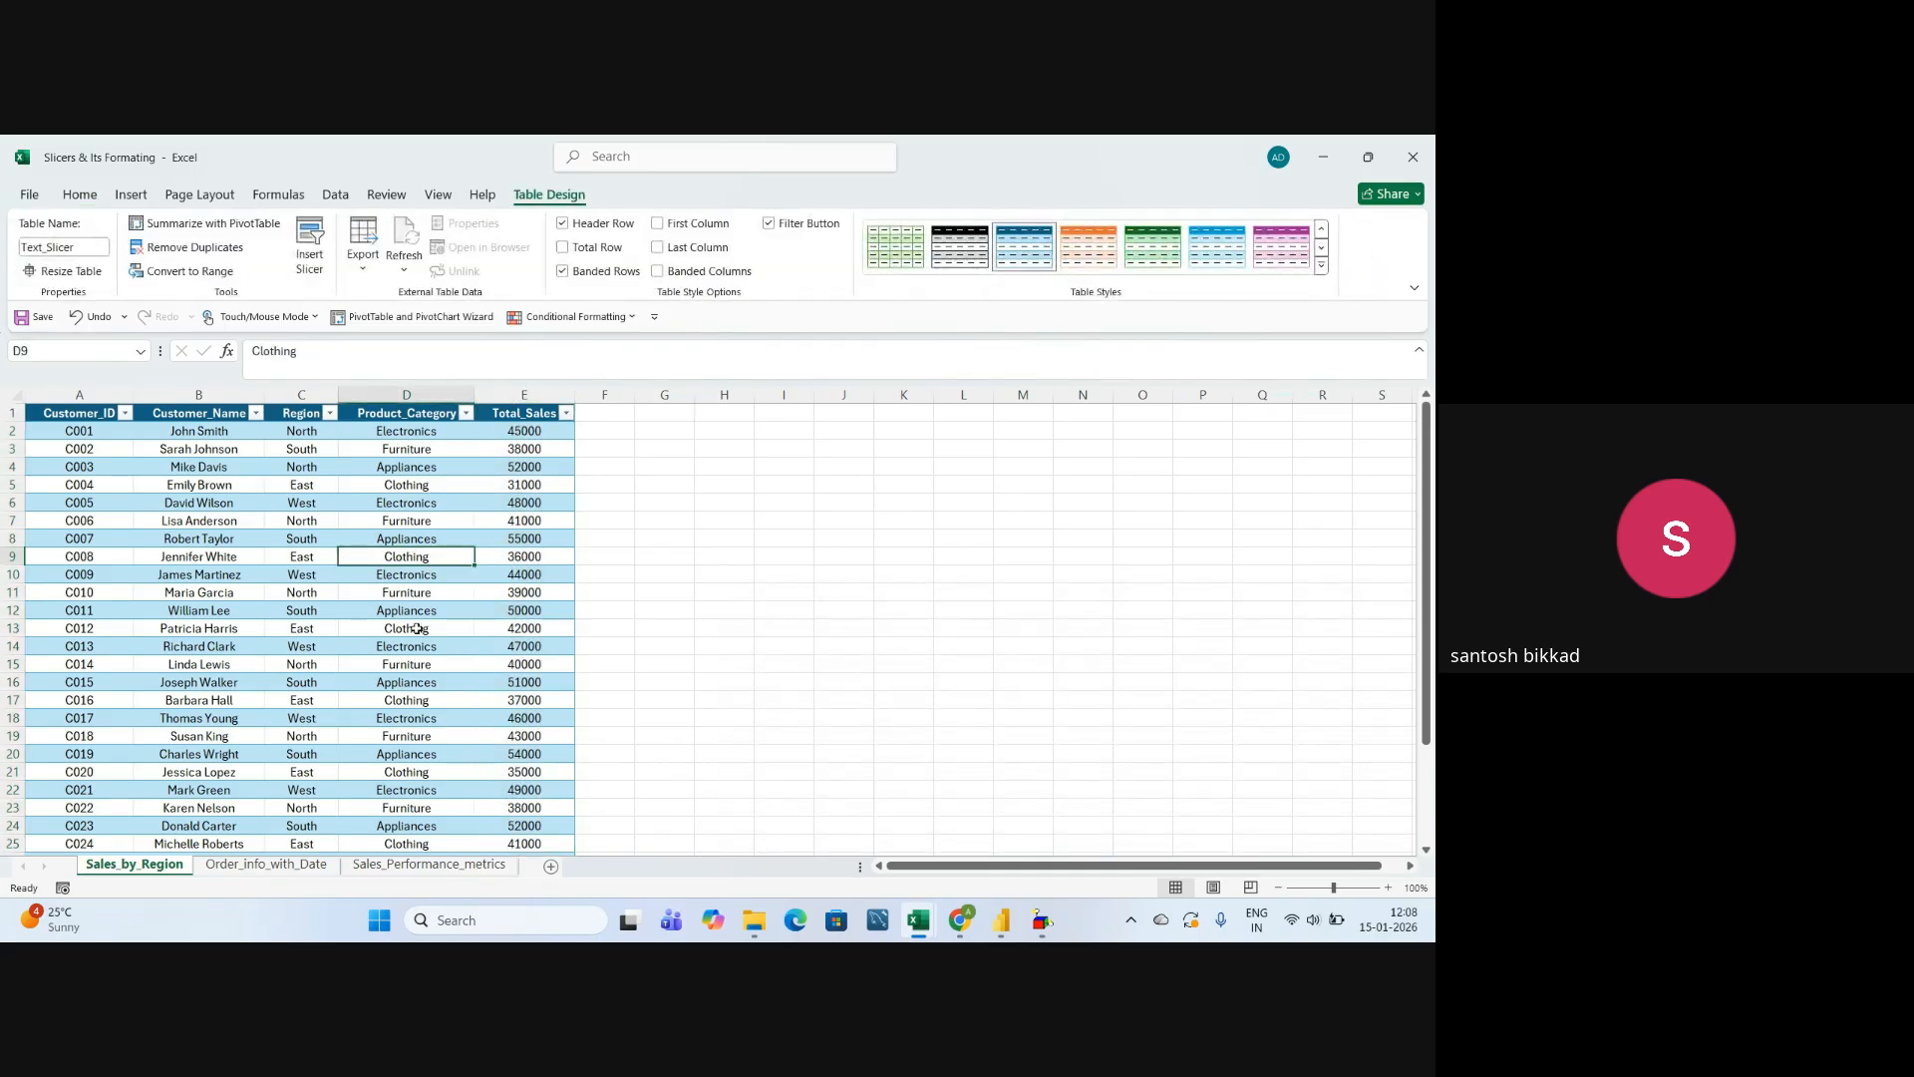
Open the Order_info_with_Date sheet and examine its Order_ID and Order_Date columns.
{"action": "left_click", "coordinate": [257, 867]}
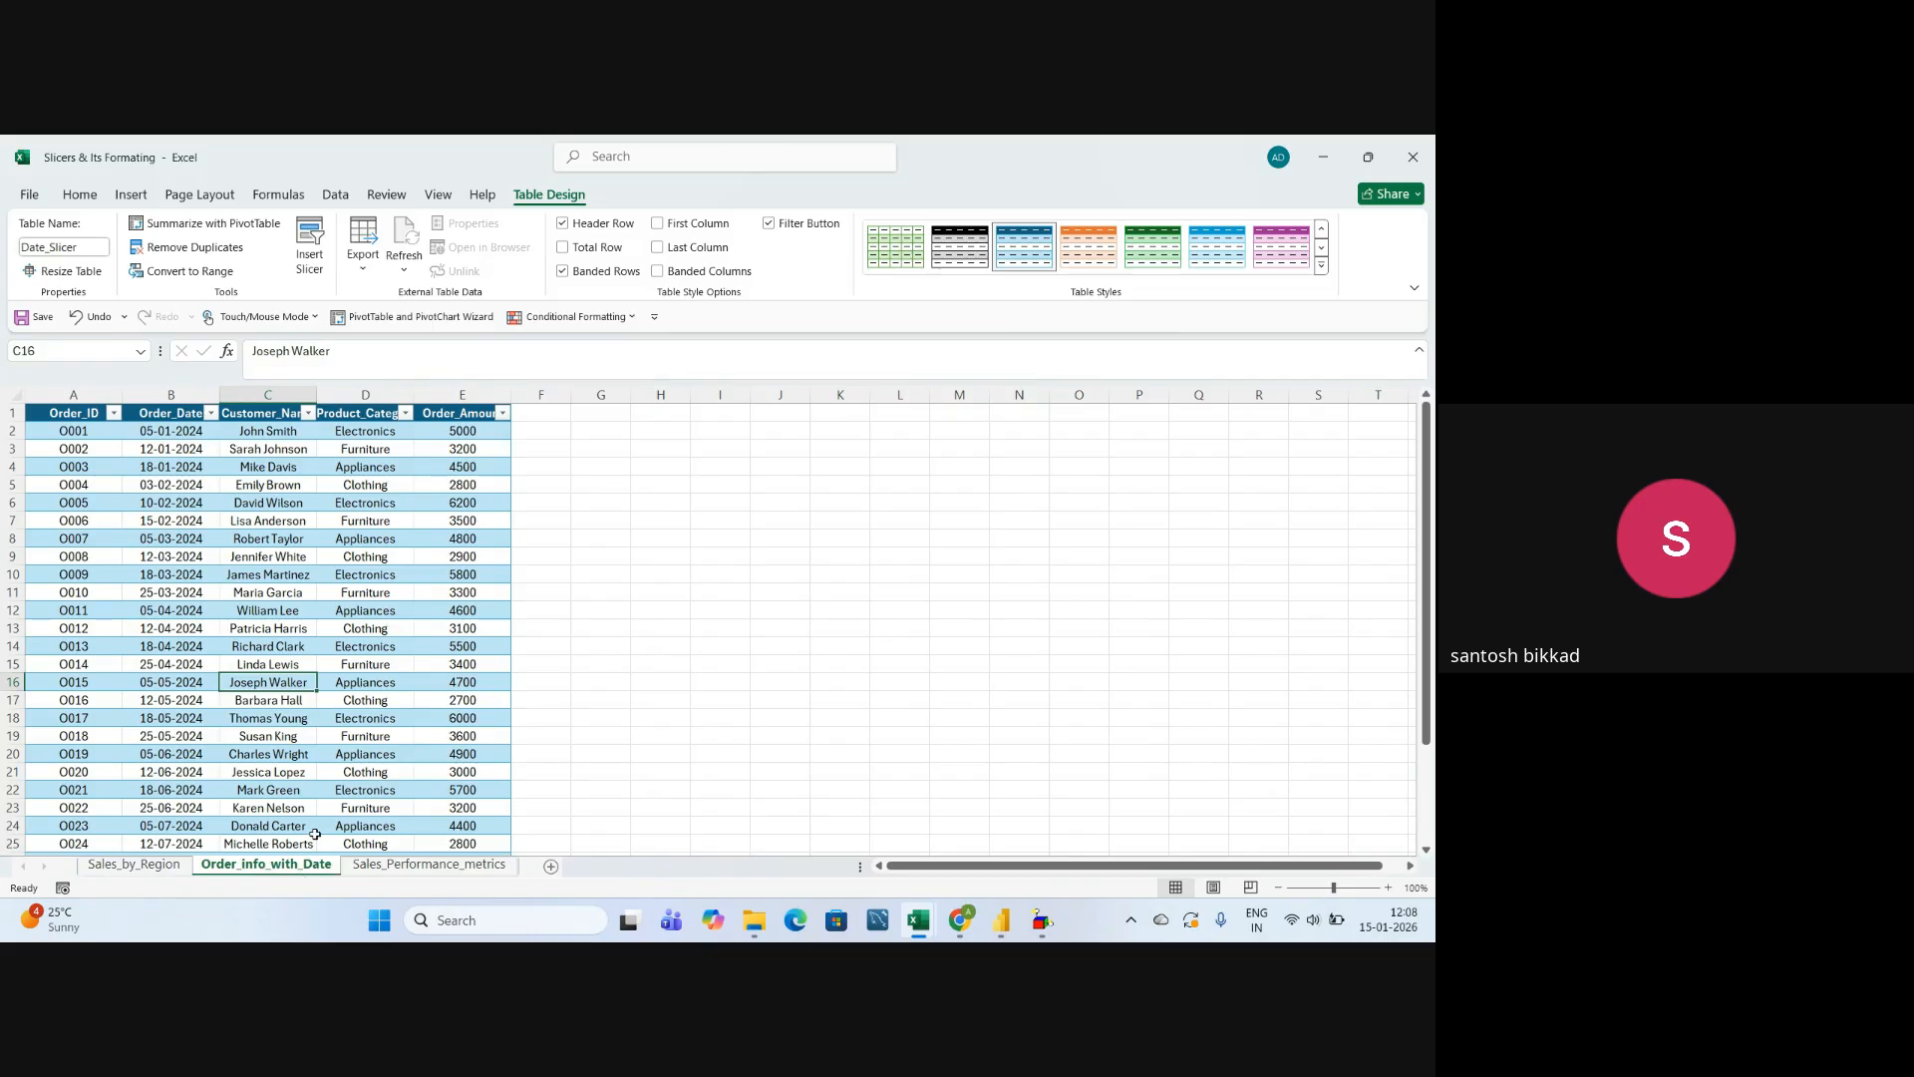
{"action": "left_click", "coordinate": [324, 750]}
{"action": "left_click", "coordinate": [88, 395]}
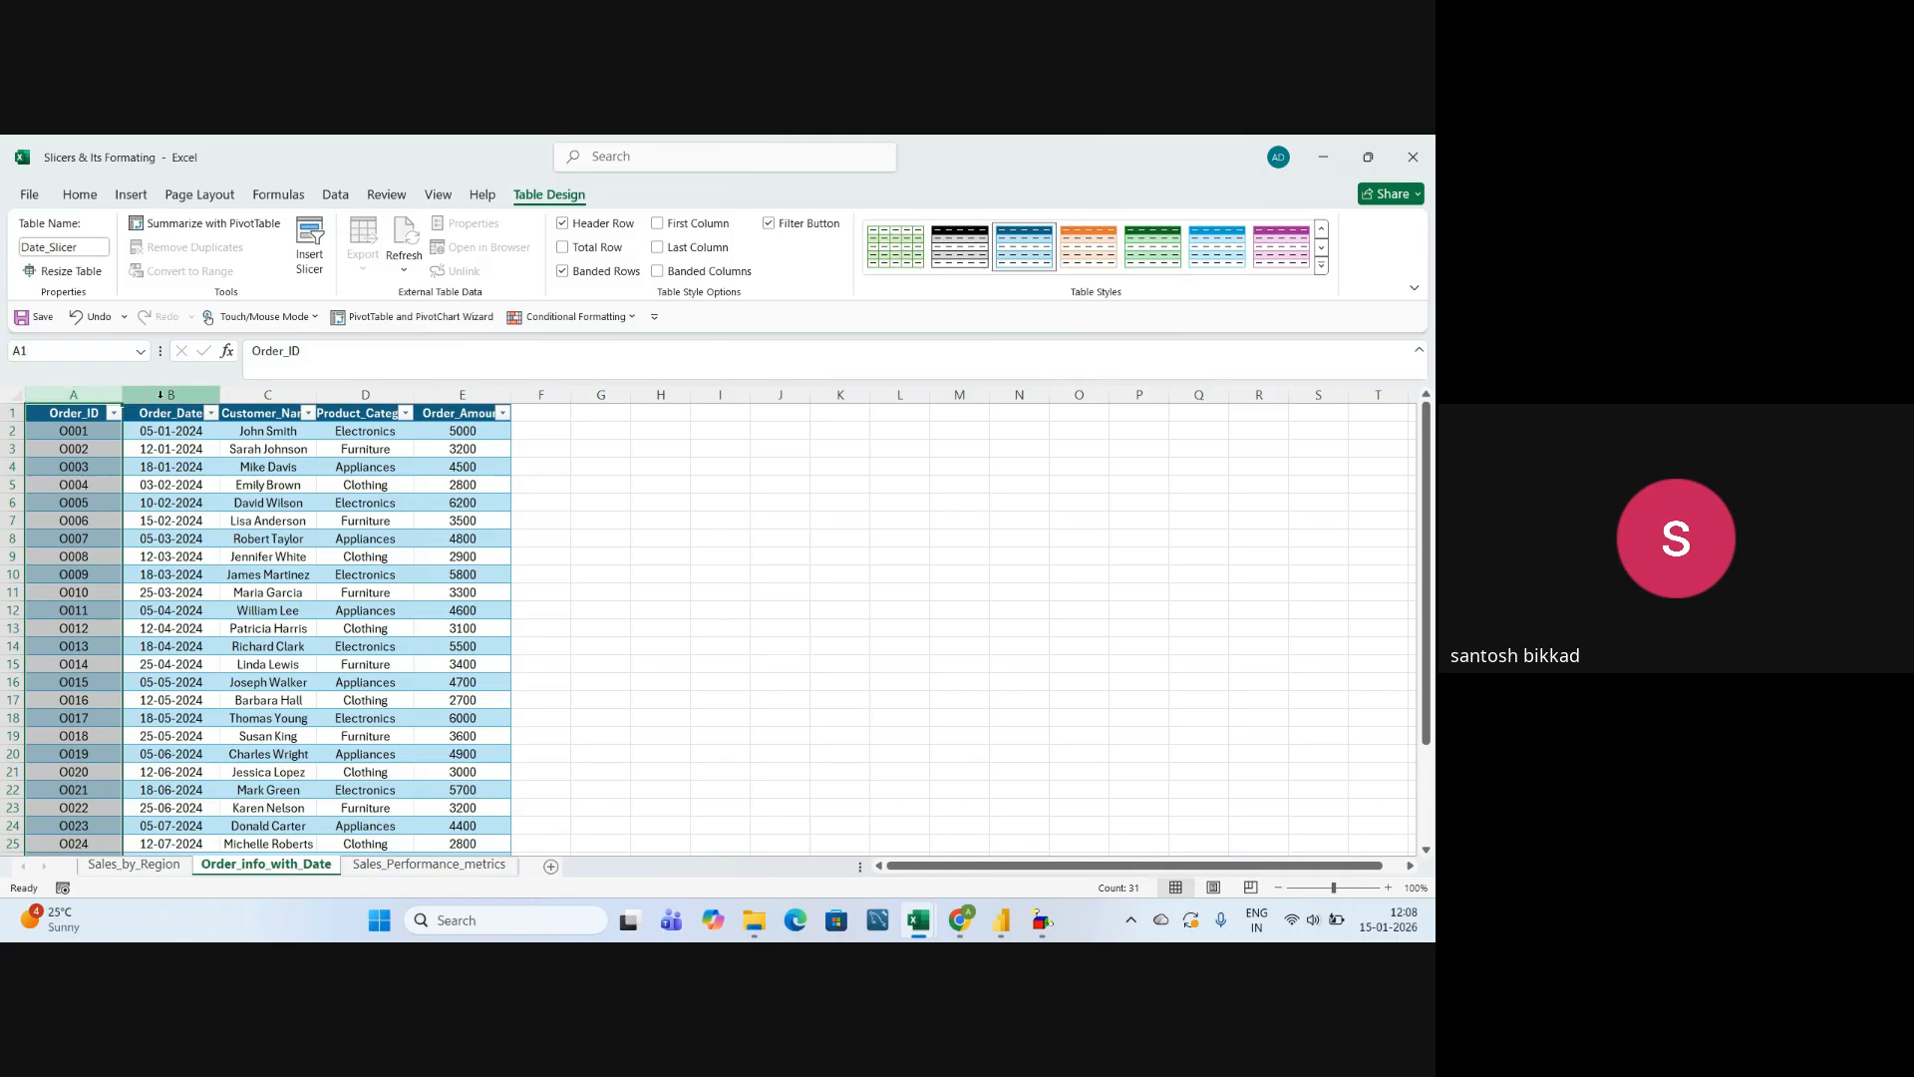
{"action": "left_click", "coordinate": [161, 395]}
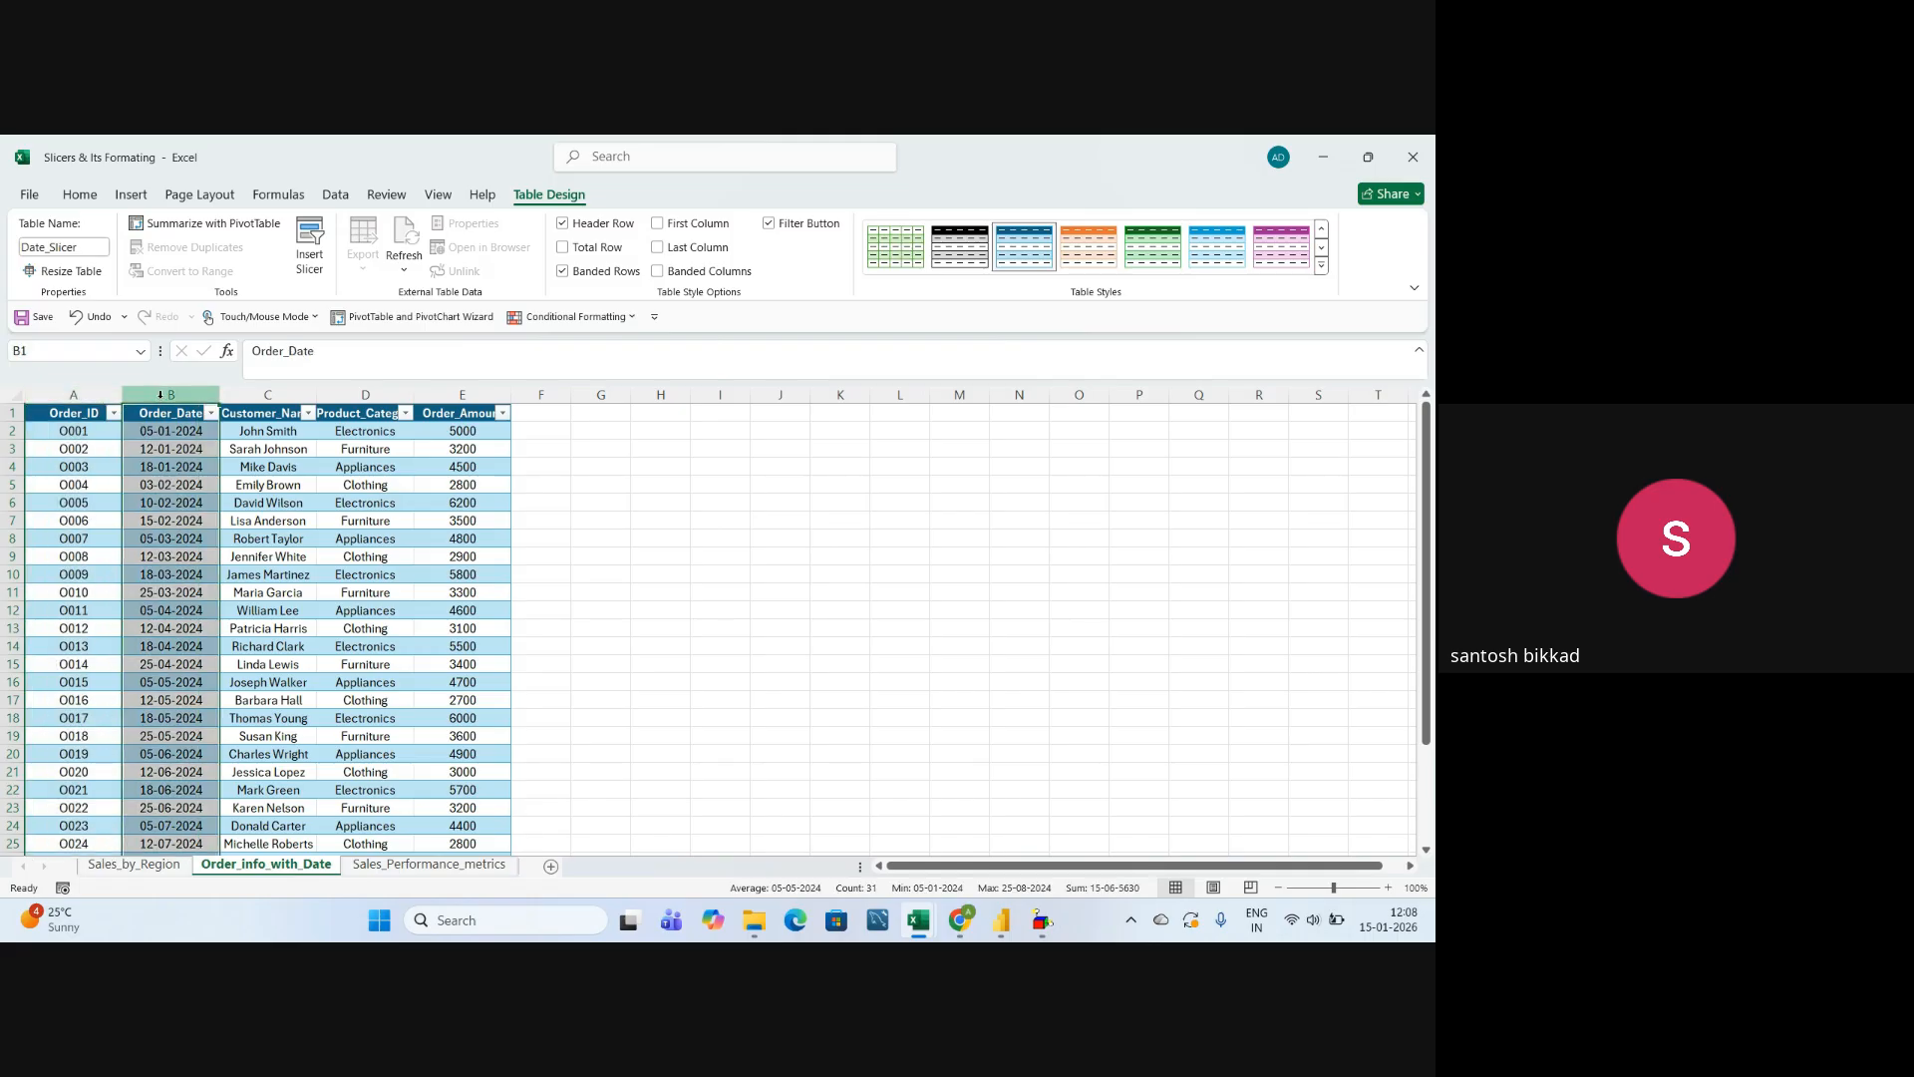
Auto-fit the Customer_Name, Product_Category and Order_Amount columns in the order table to show their full headers.
{"action": "double_click", "coordinate": [316, 394]}
{"action": "left_click", "coordinate": [295, 392]}
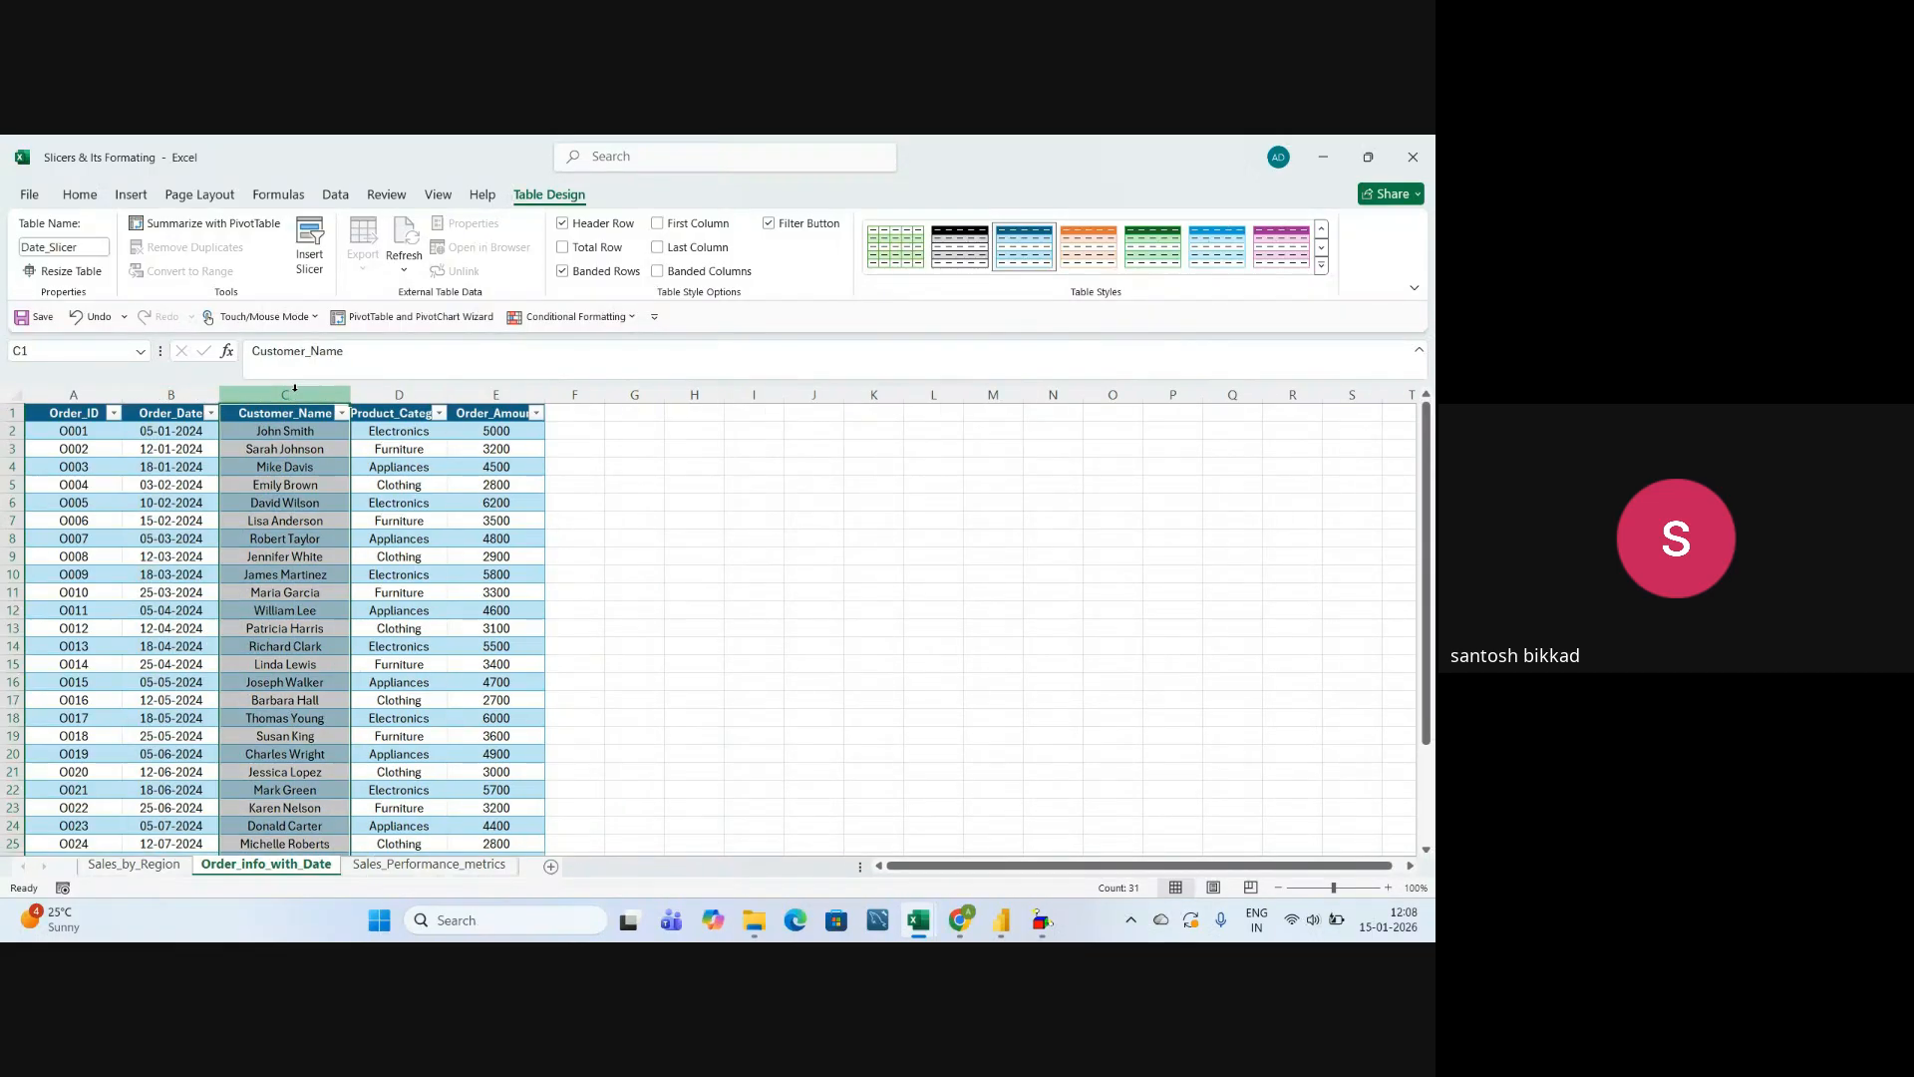
{"action": "left_click", "coordinate": [404, 395]}
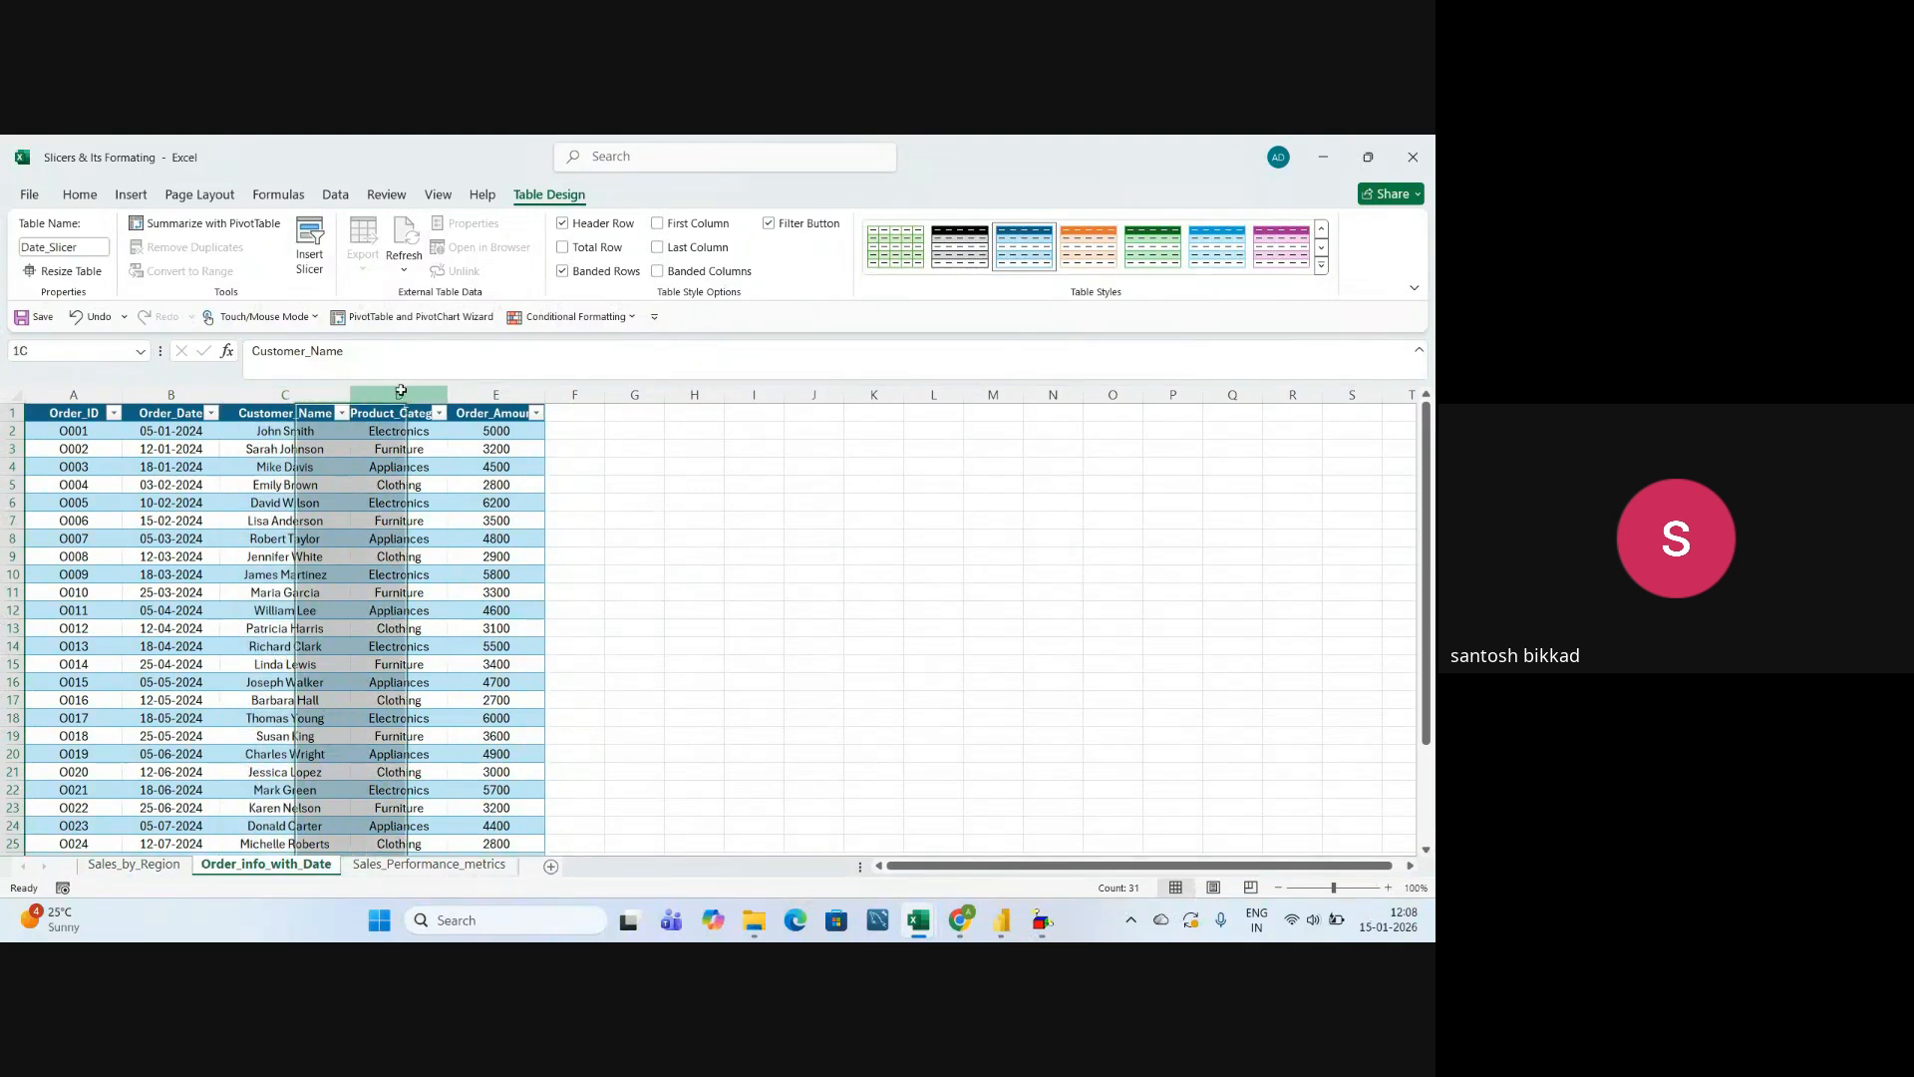
{"action": "double_click", "coordinate": [447, 389]}
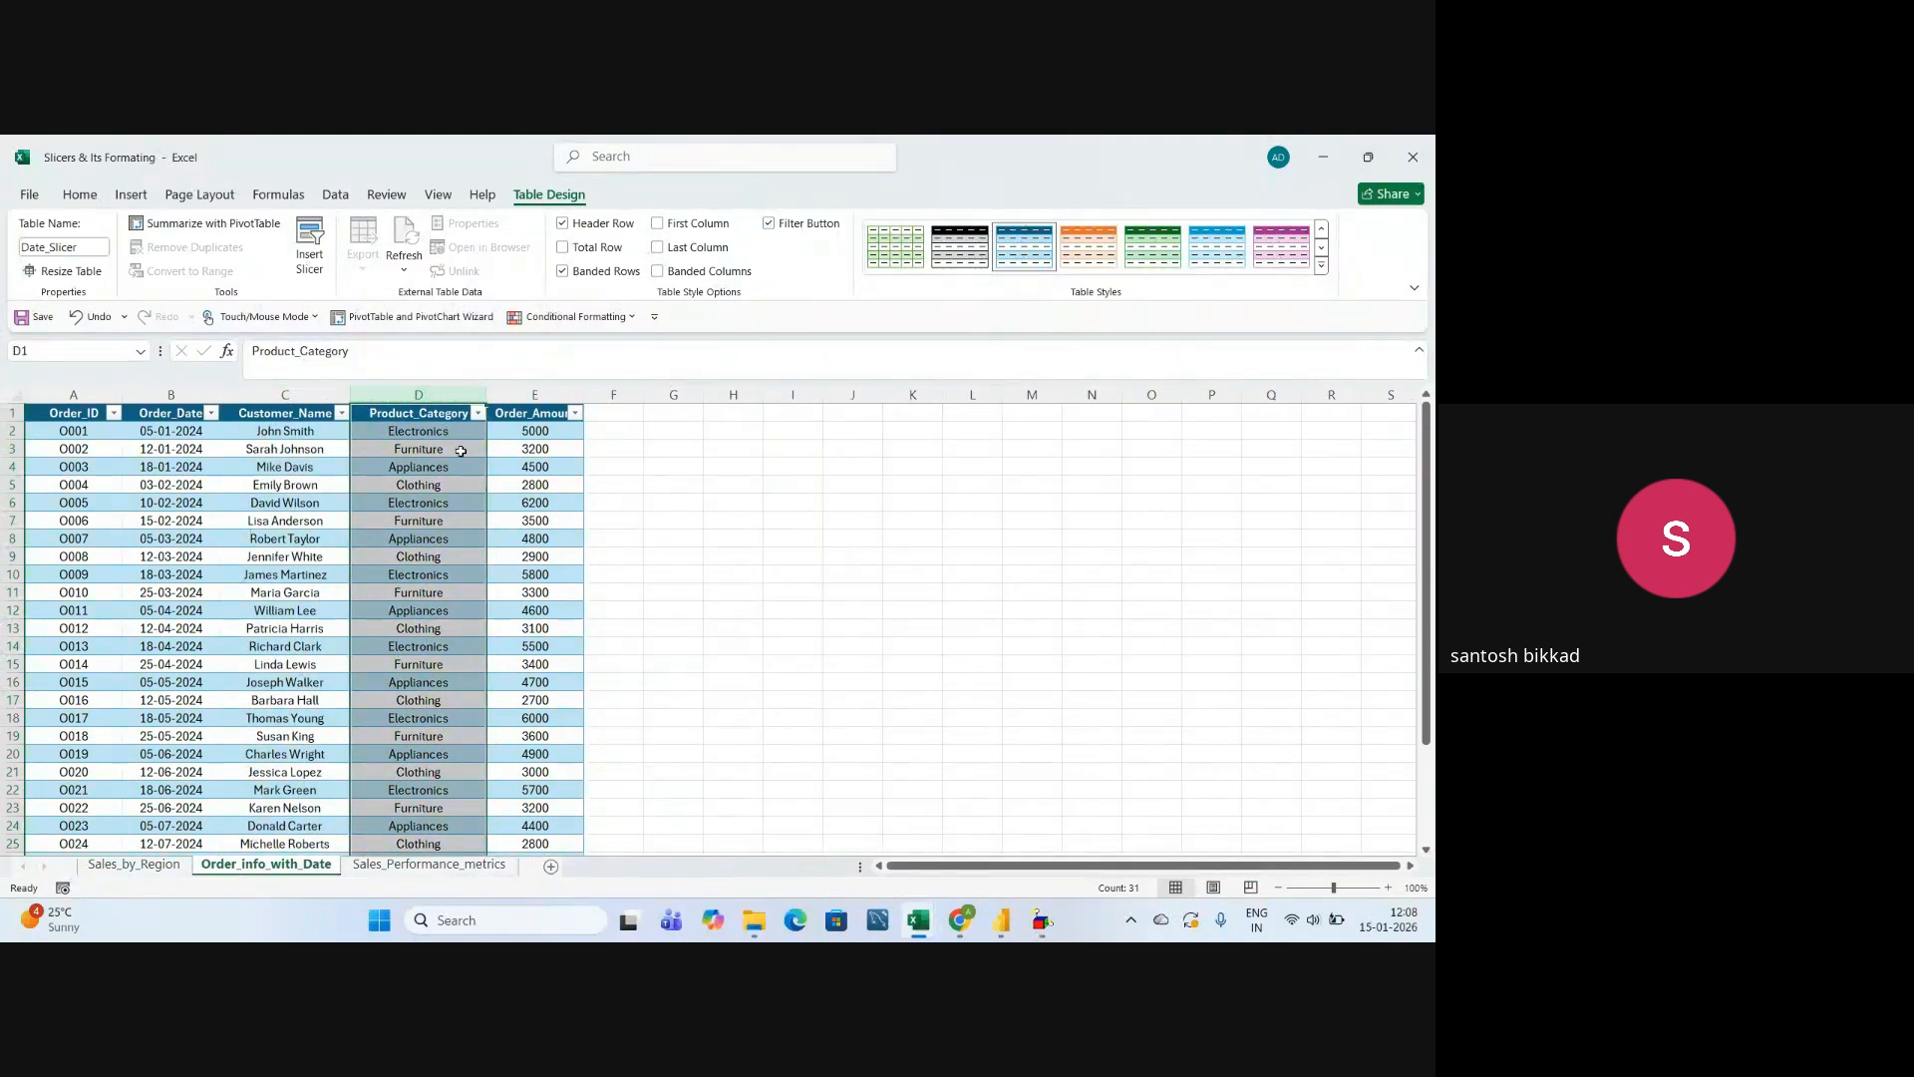
{"action": "left_click", "coordinate": [732, 573]}
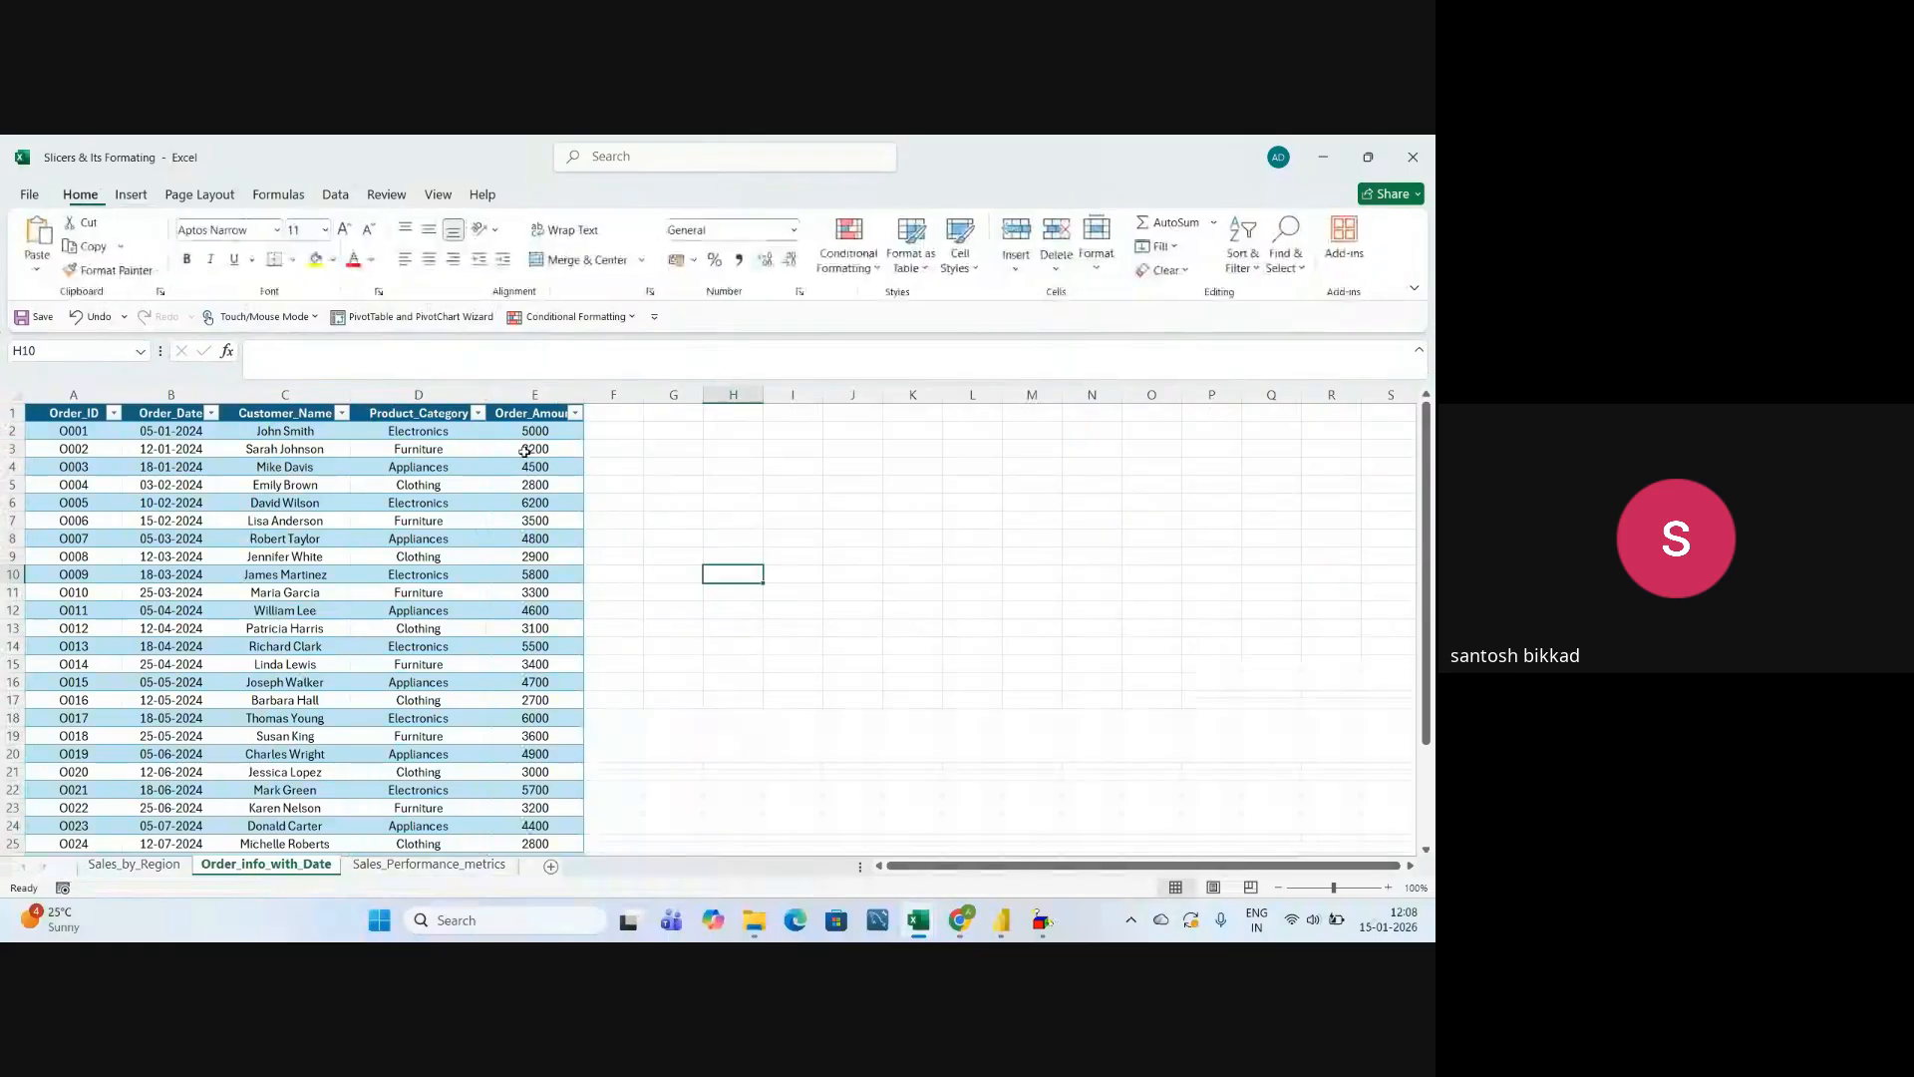
{"action": "left_click", "coordinate": [419, 395]}
{"action": "left_click", "coordinate": [535, 395]}
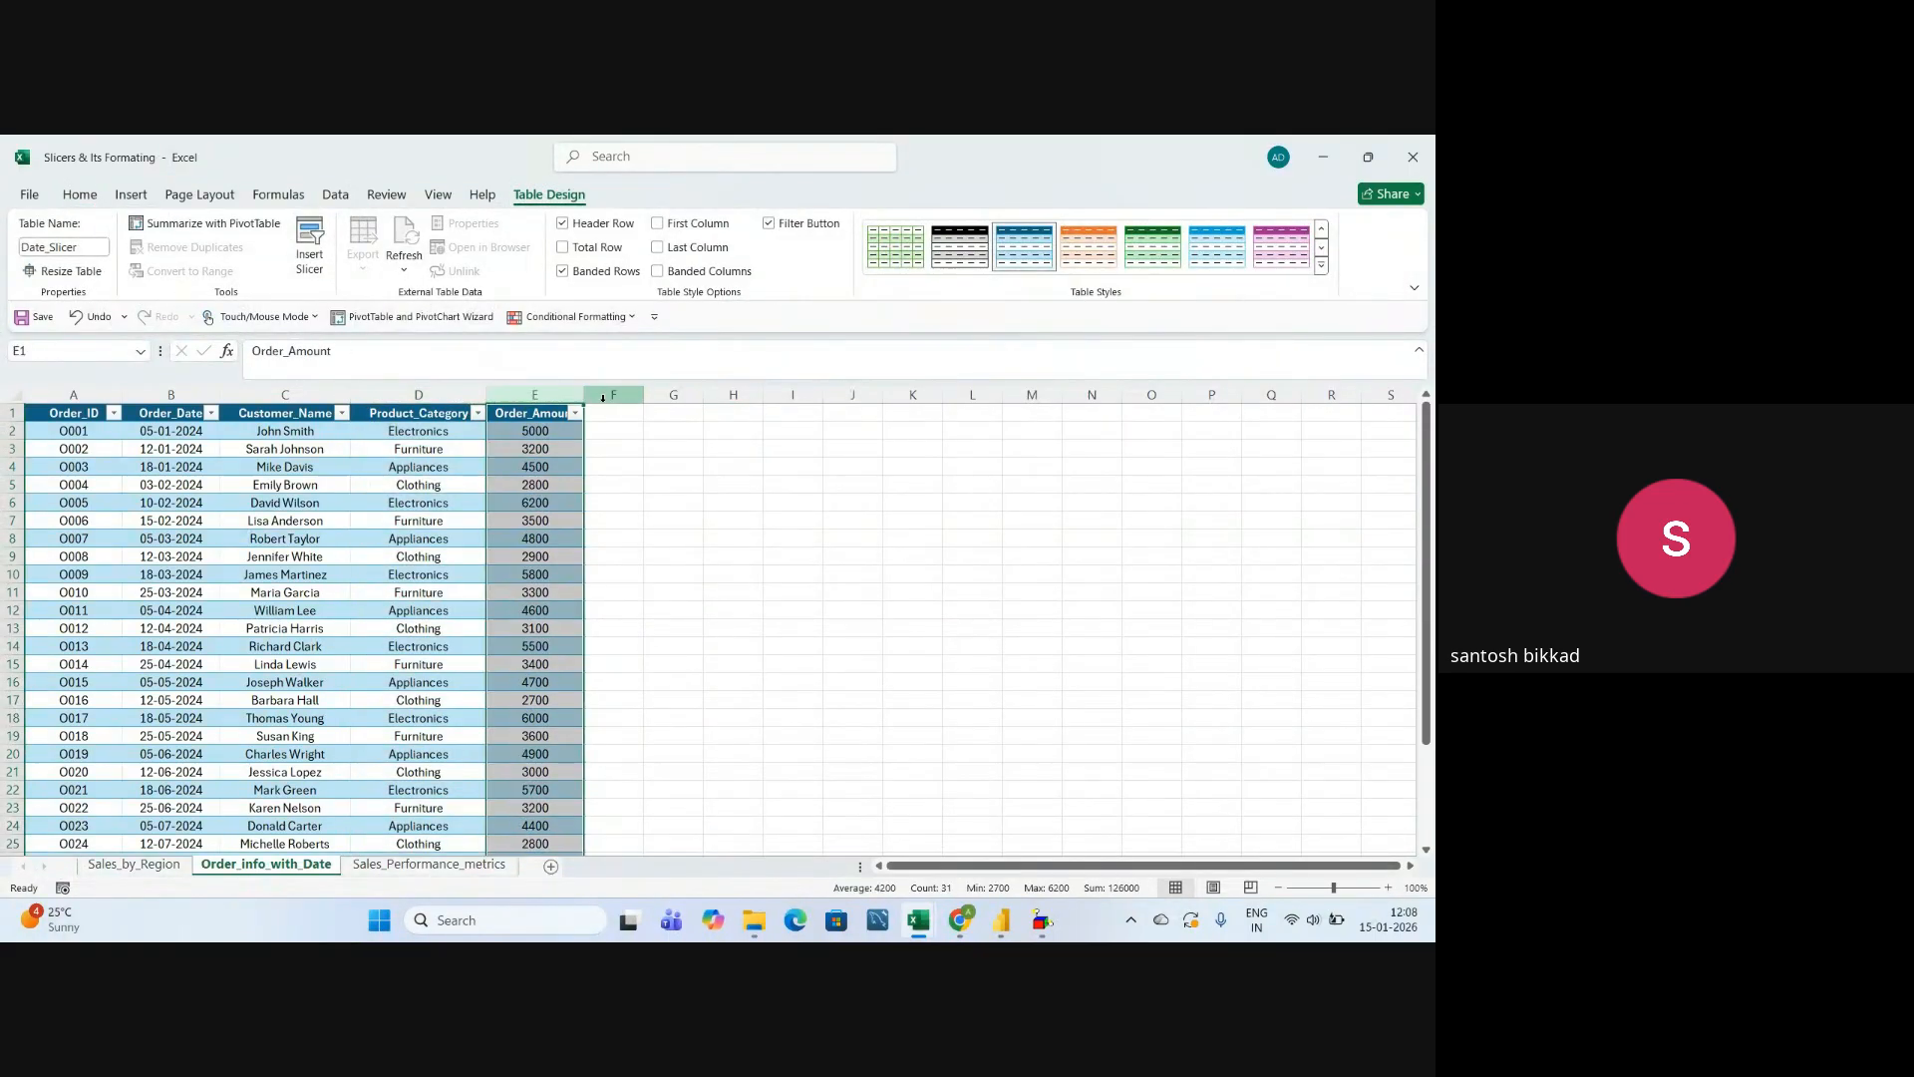
{"action": "double_click", "coordinate": [586, 395]}
{"action": "left_click", "coordinate": [713, 501]}
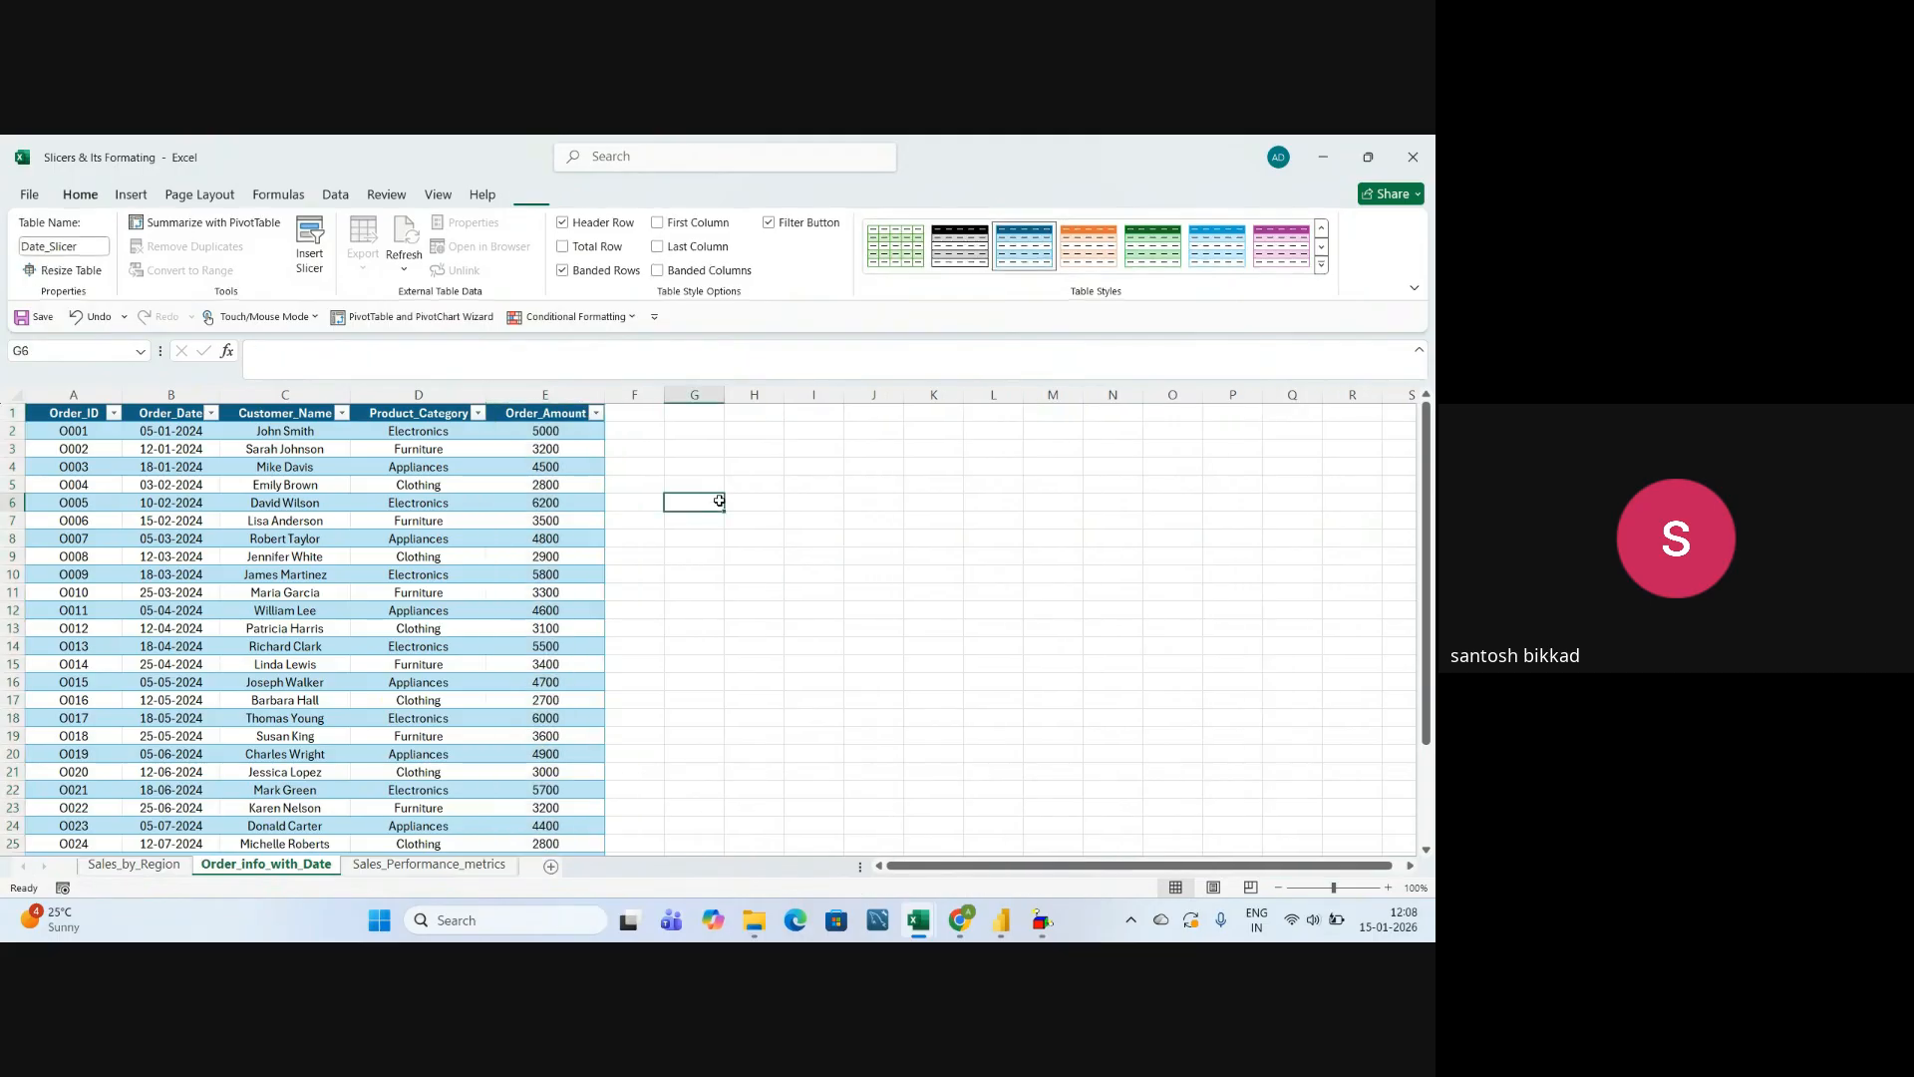
Examine the Order_Amount column and check the order table's name in its design properties.
{"action": "left_click", "coordinate": [554, 391]}
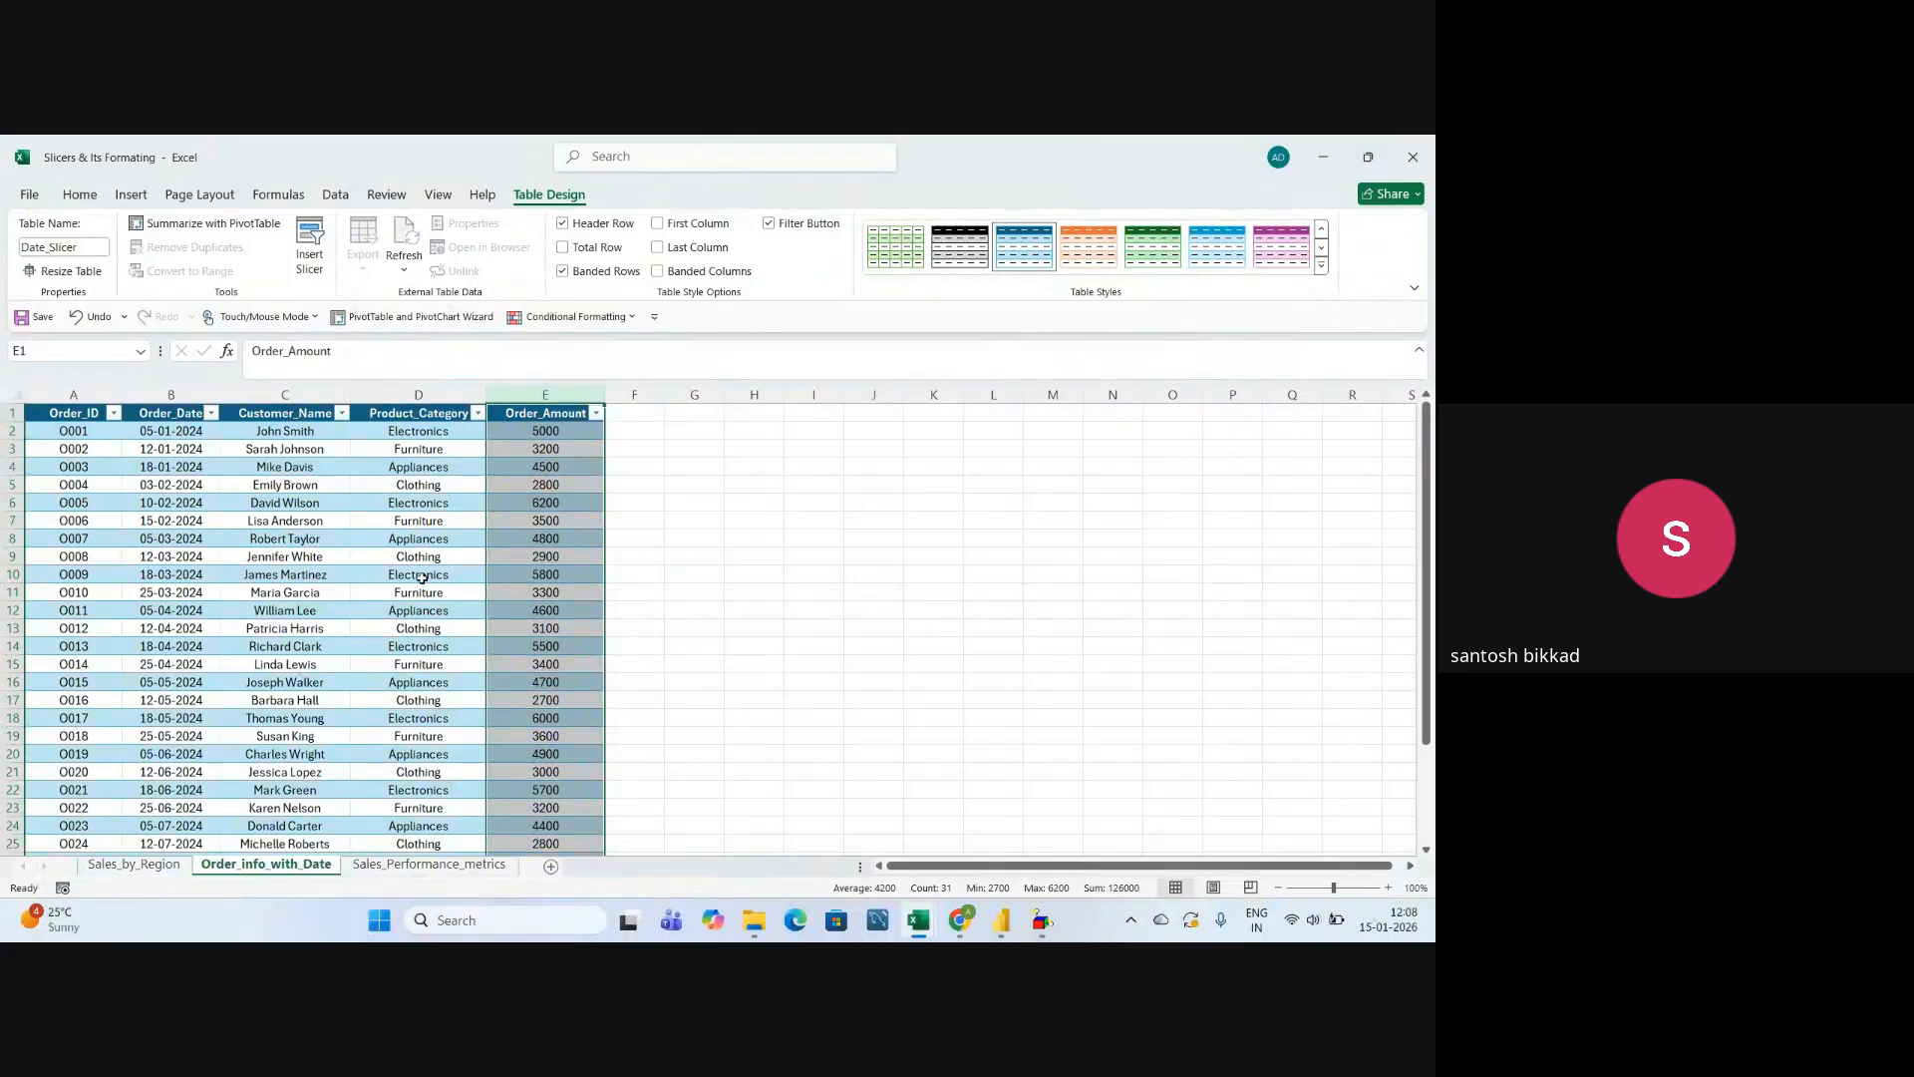
{"action": "left_click", "coordinate": [365, 541]}
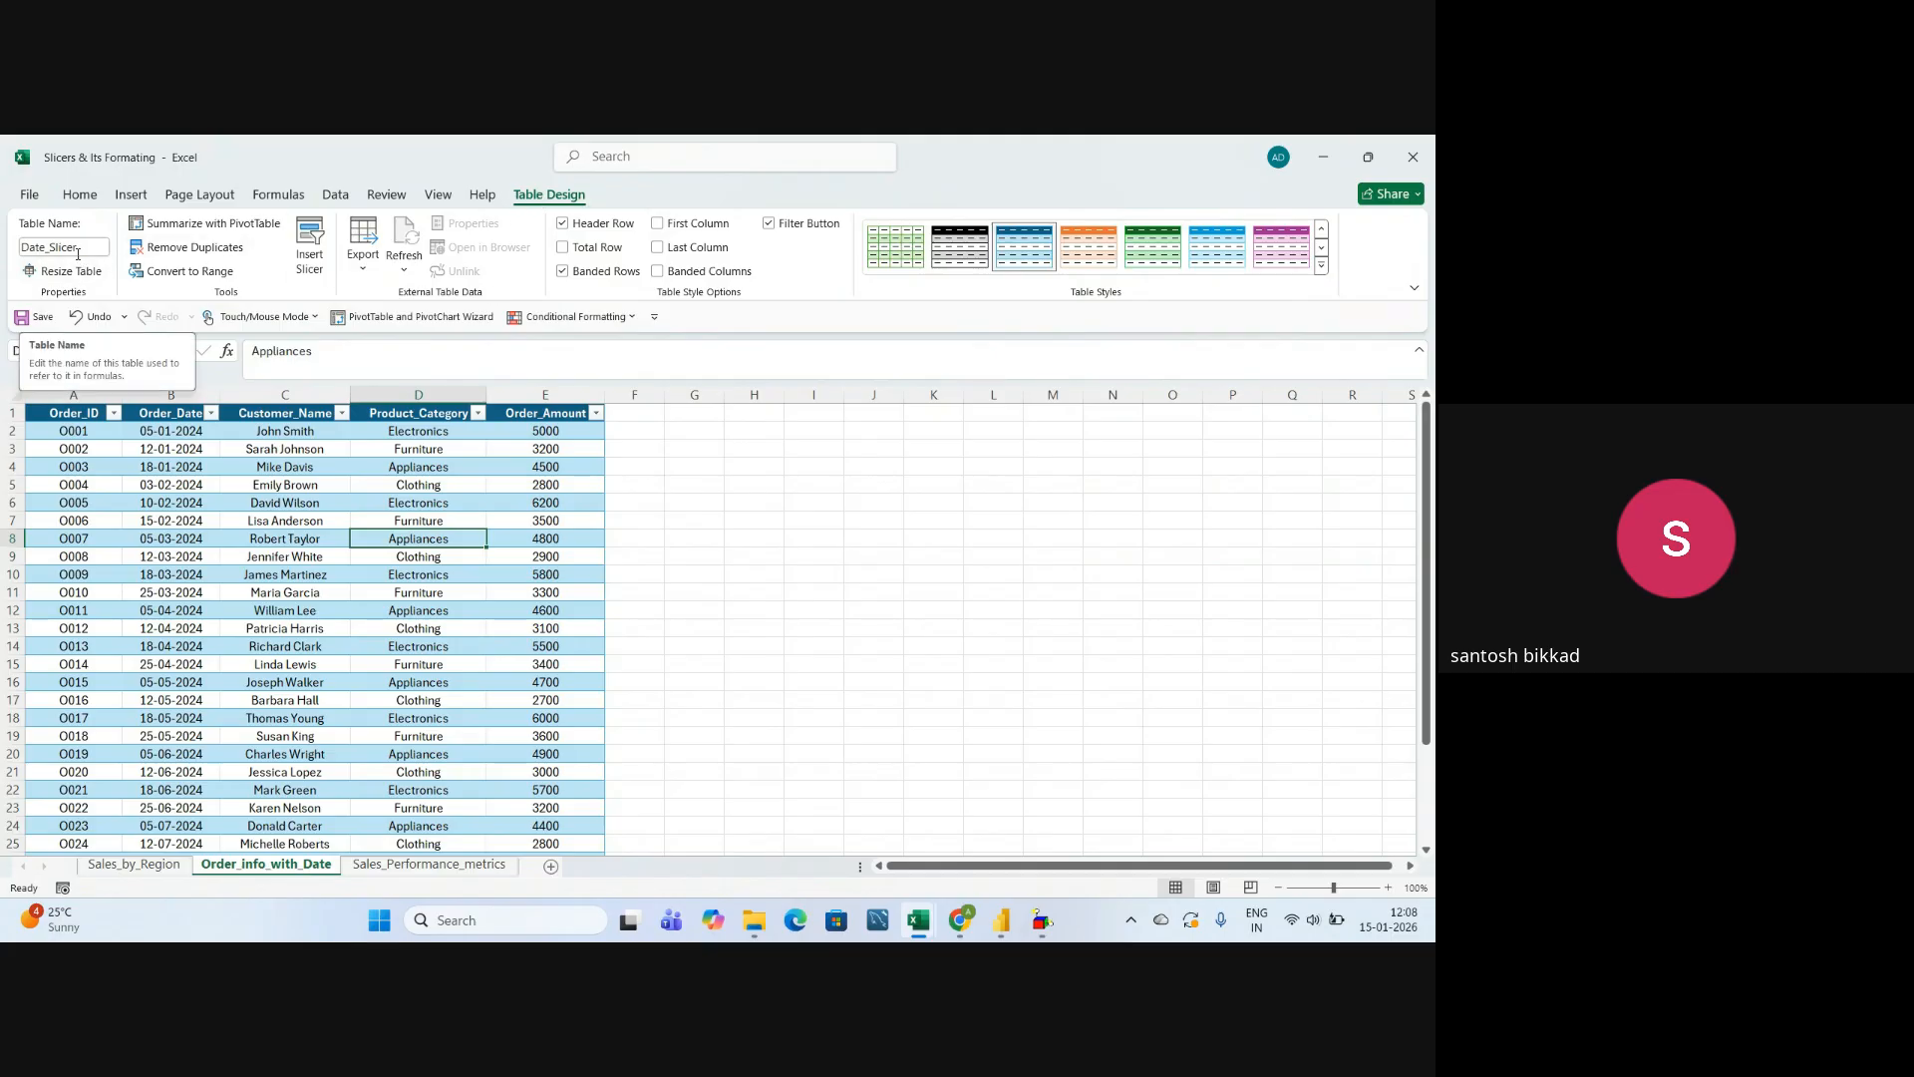
{"action": "left_click", "coordinate": [290, 518]}
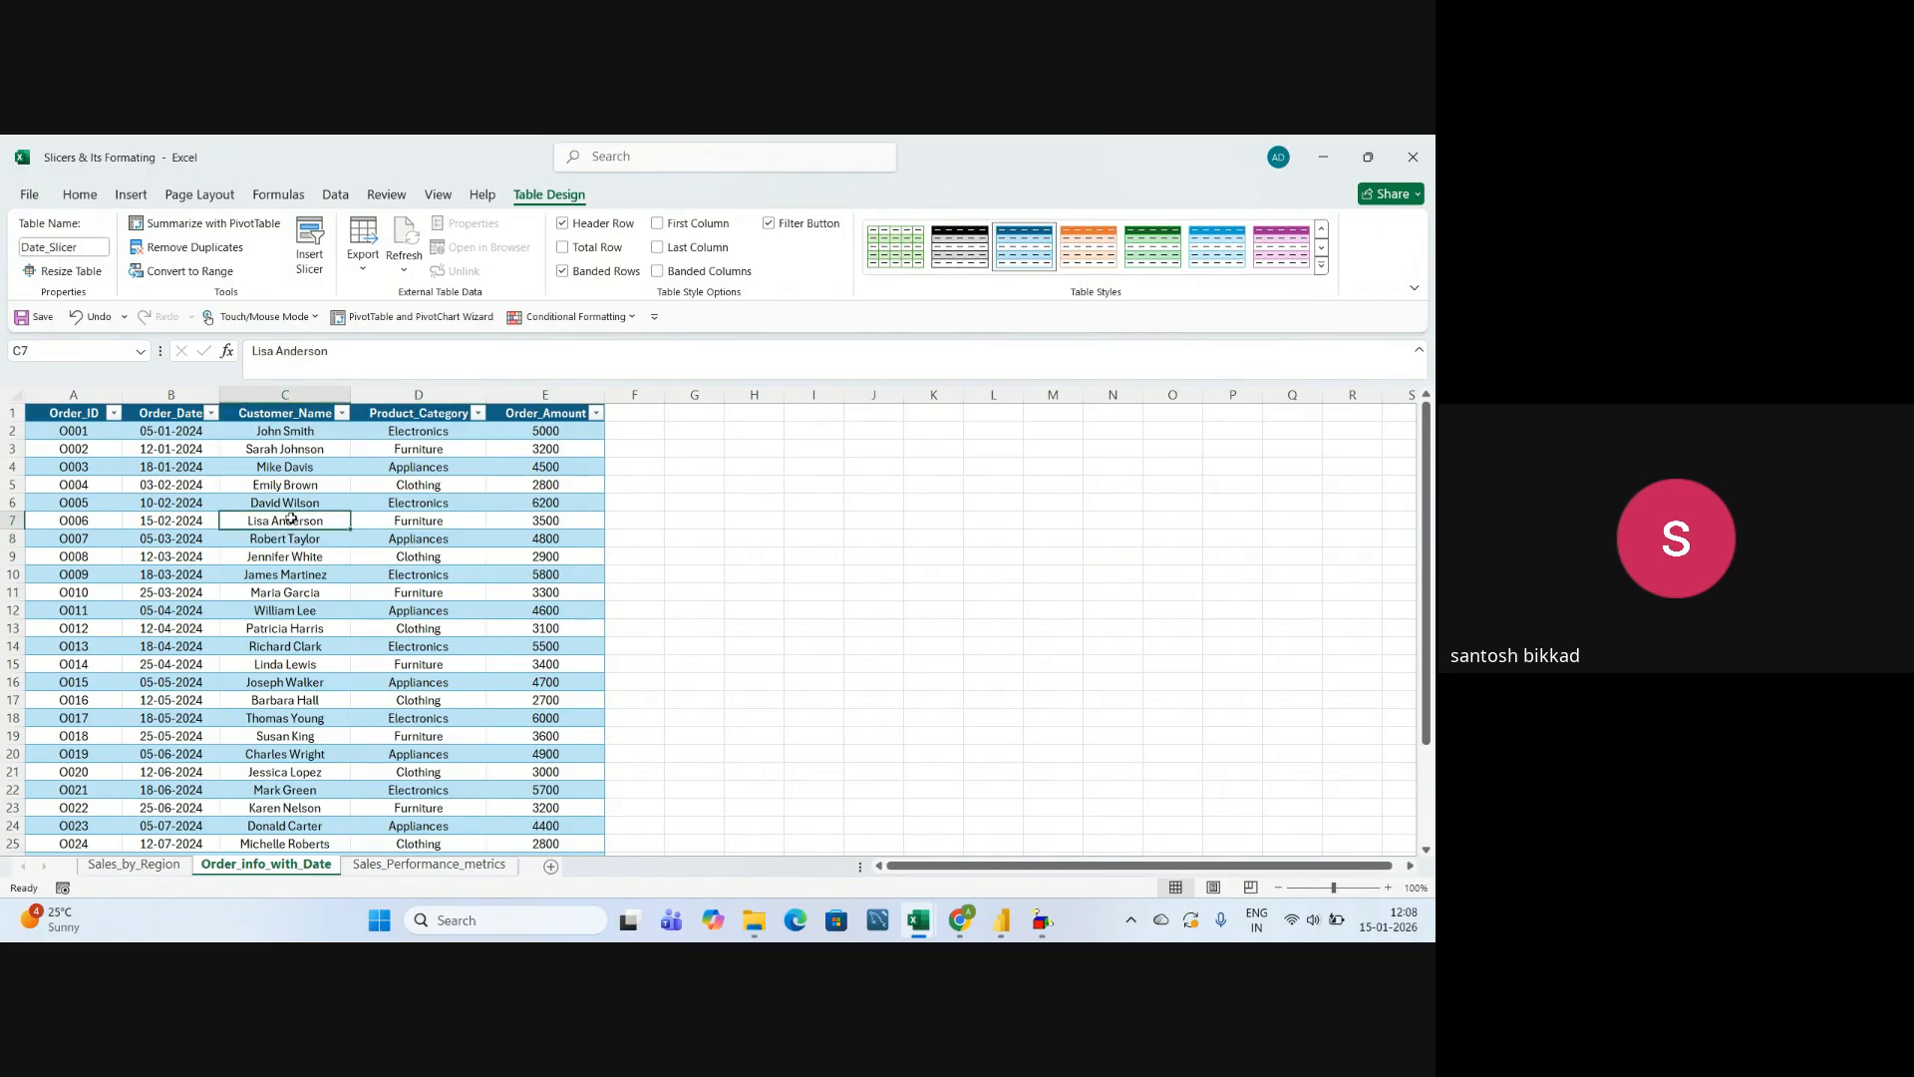
Return to the Sales_by_Region sheet and look over its customer data again.
{"action": "left_click", "coordinate": [131, 864]}
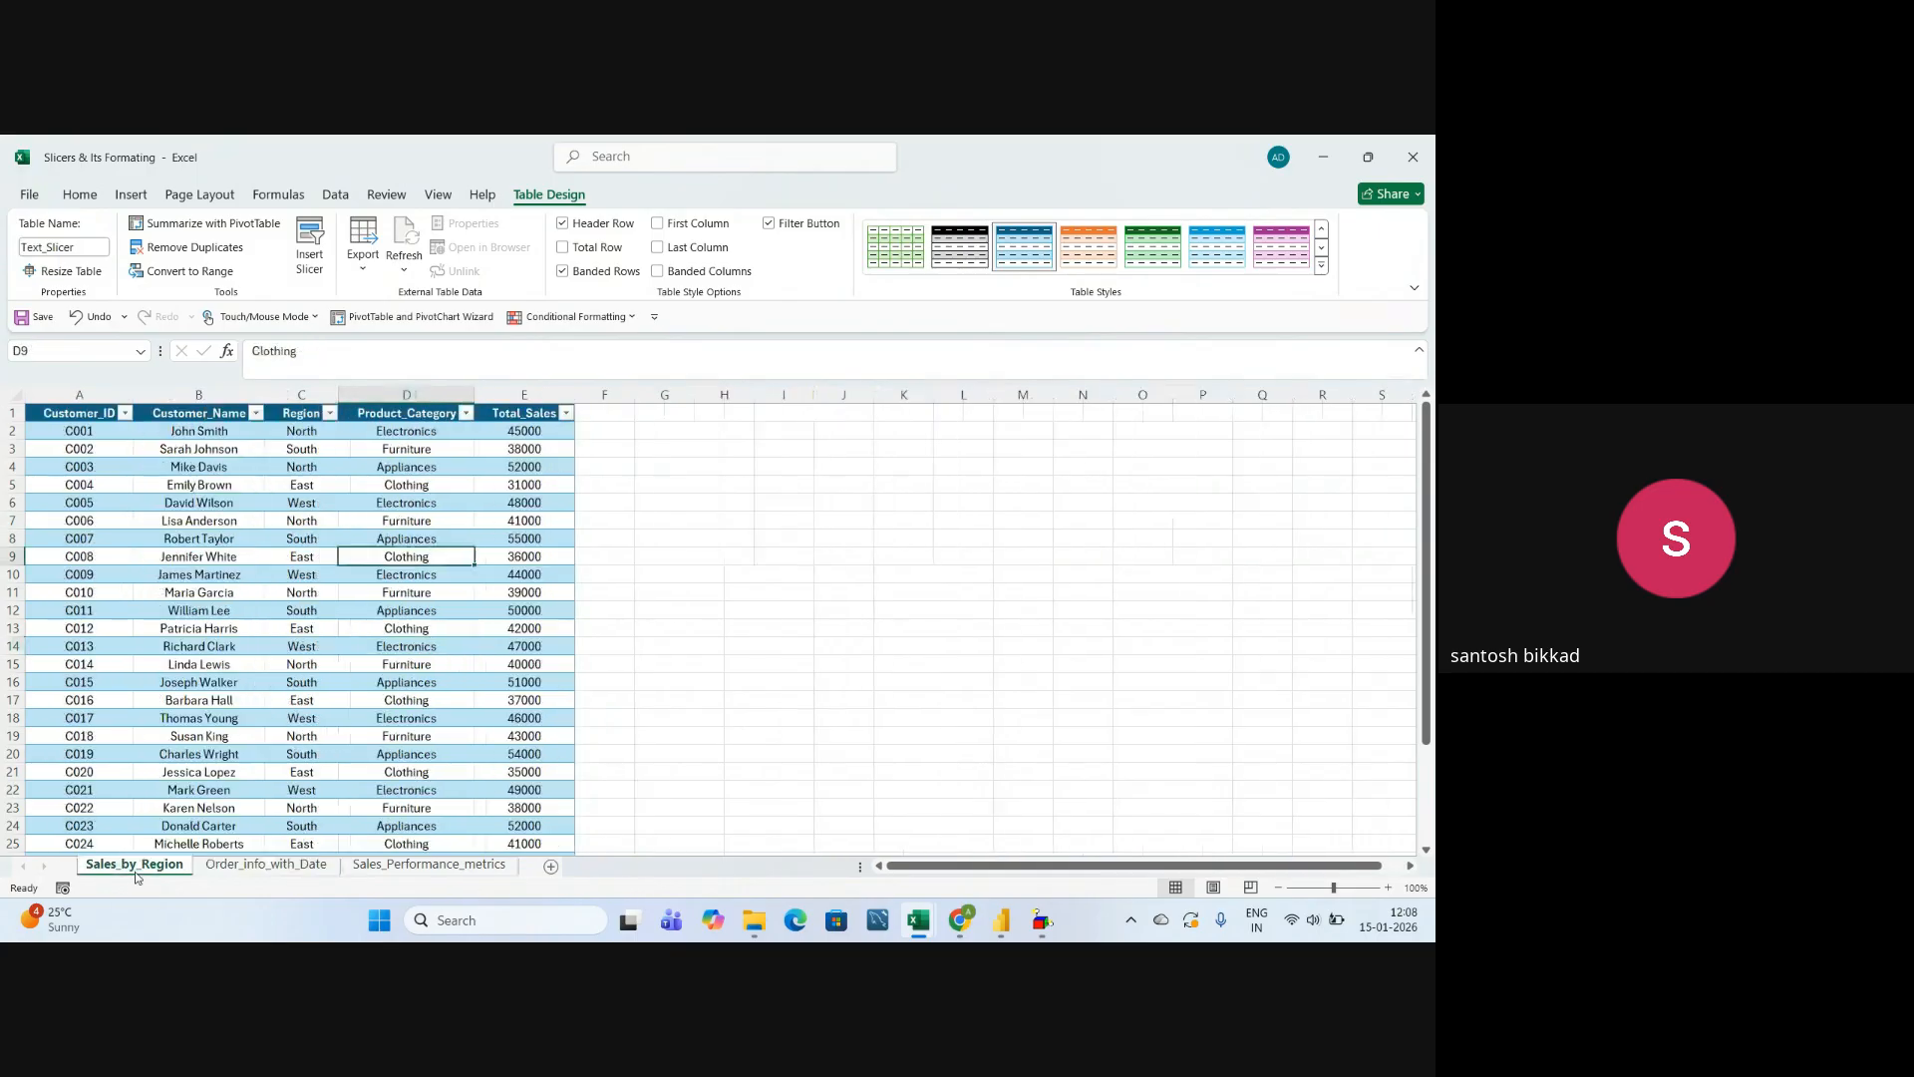
{"action": "left_click", "coordinate": [242, 635]}
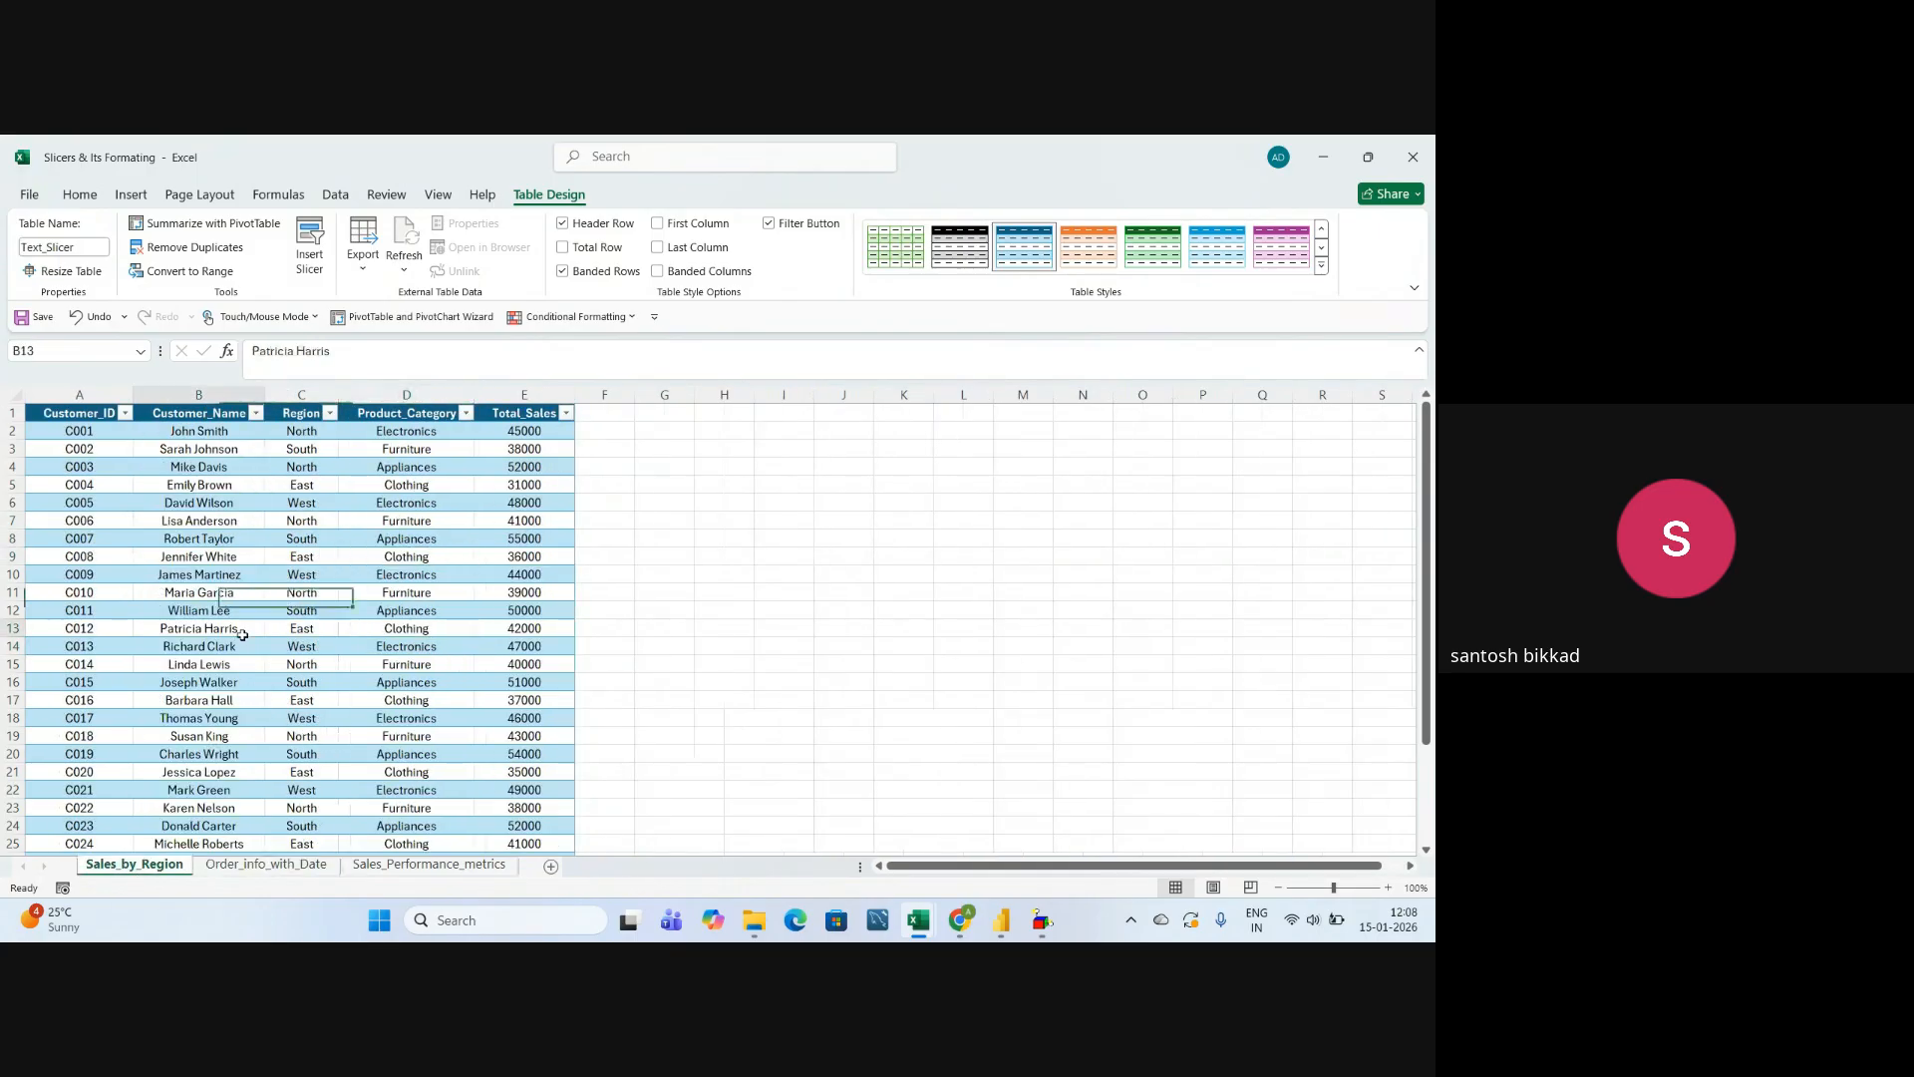
{"action": "left_click", "coordinate": [252, 688]}
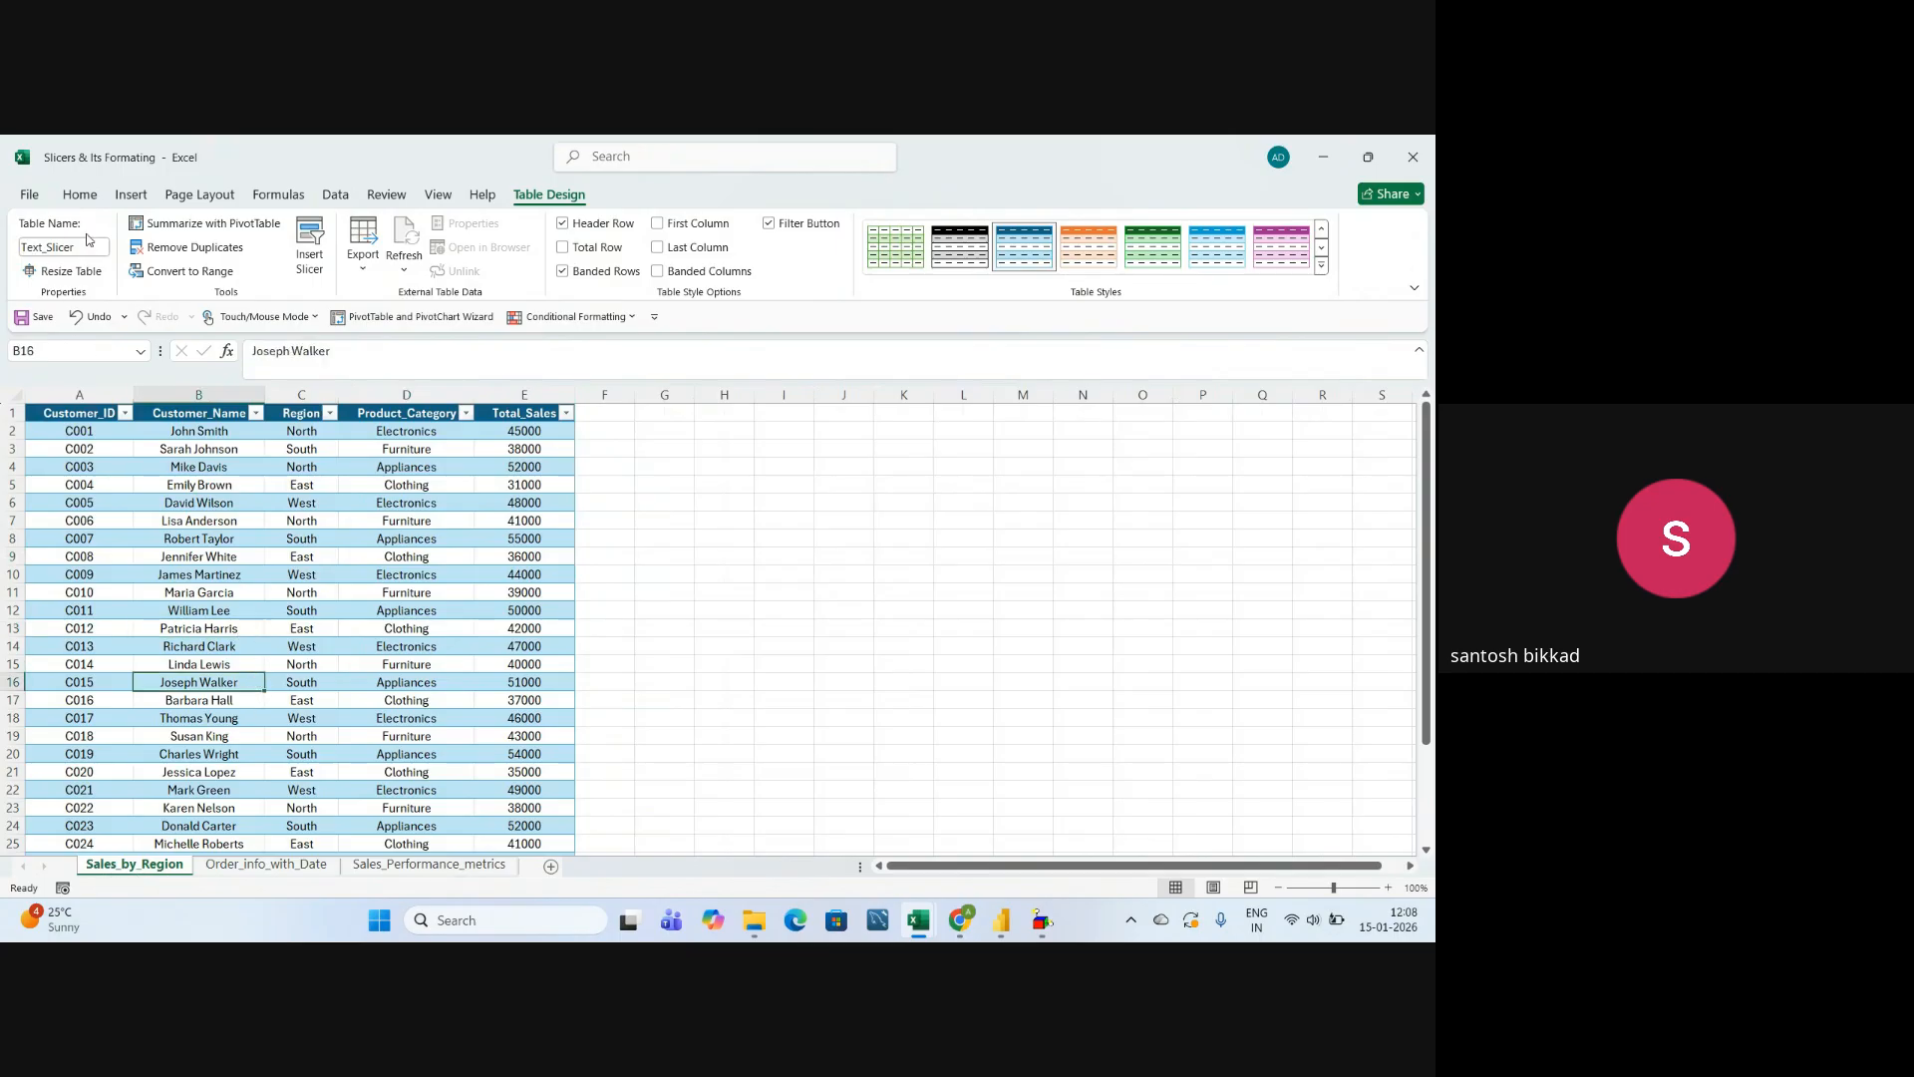
Open the Sales_Performance_metrics sheet and widen its Customer_Name column to show the full header.
{"action": "left_click", "coordinate": [375, 869]}
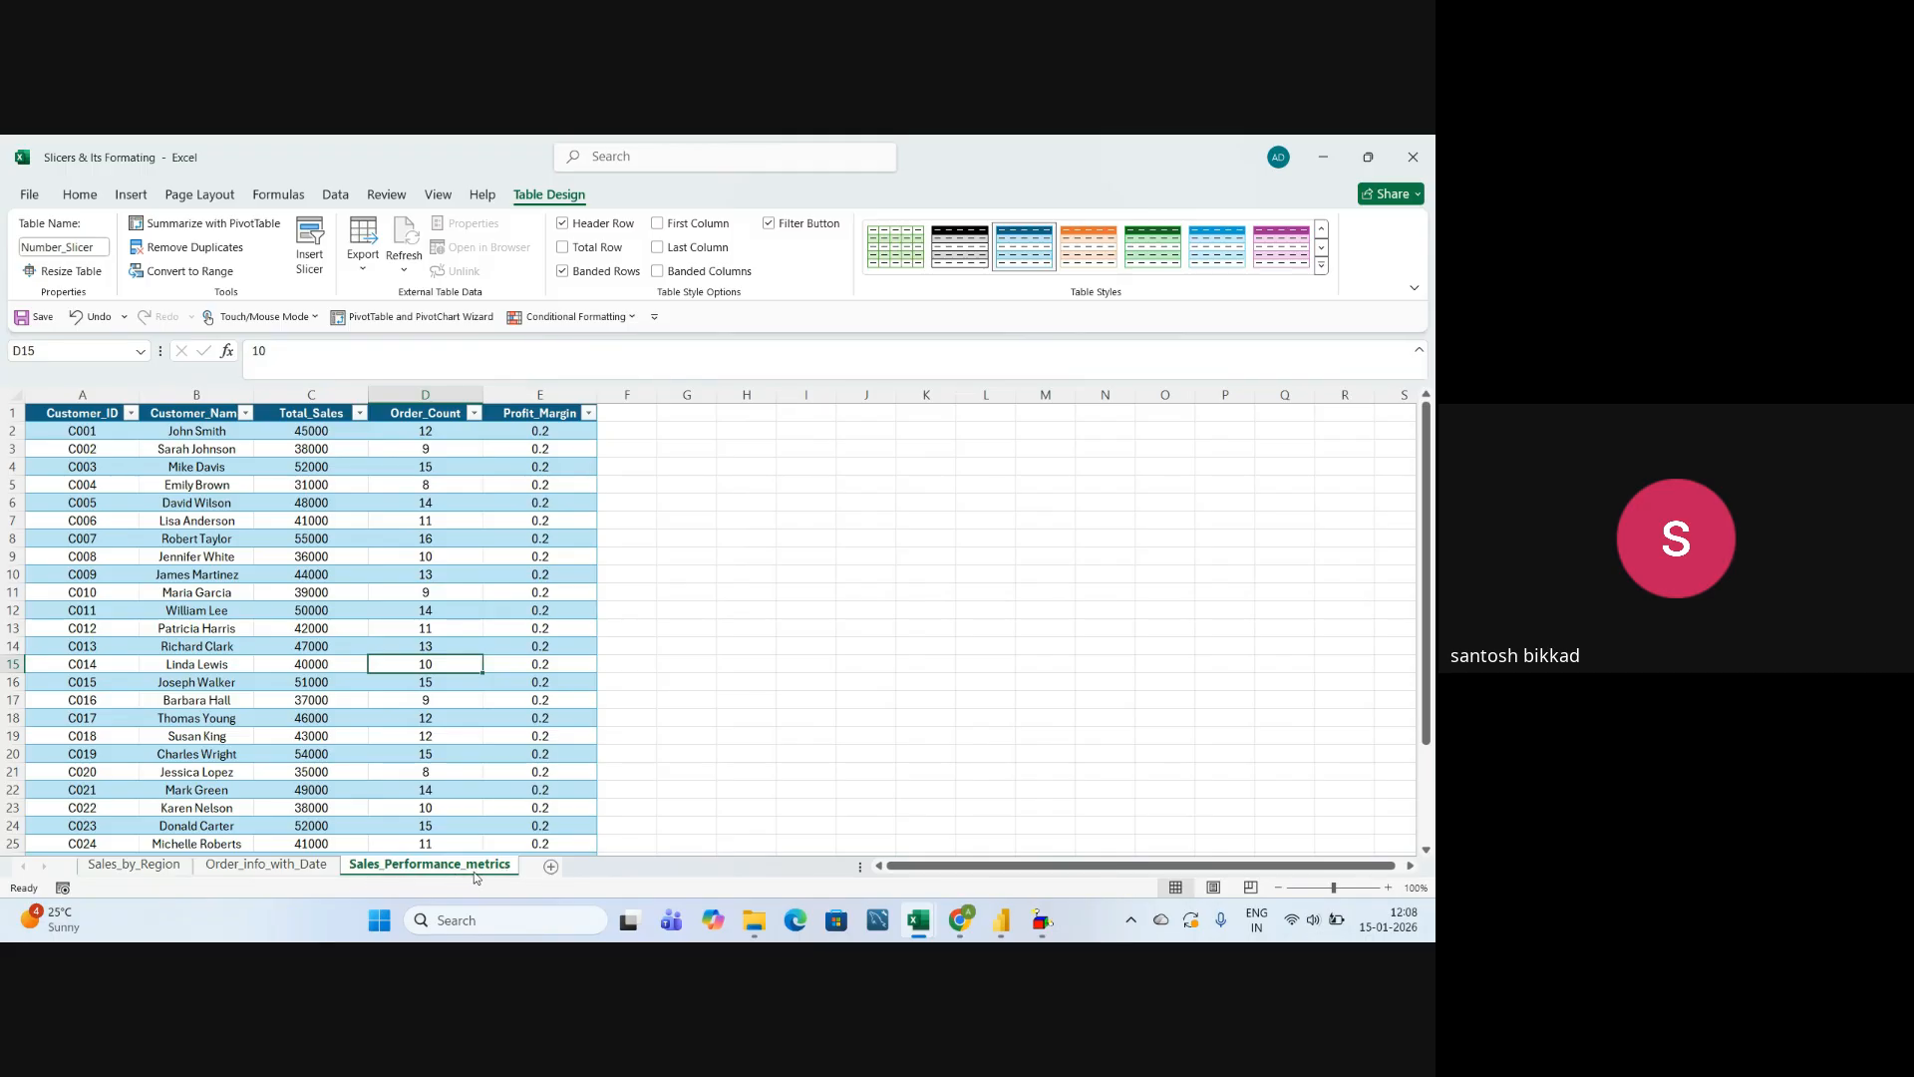
{"action": "left_click", "coordinate": [473, 791]}
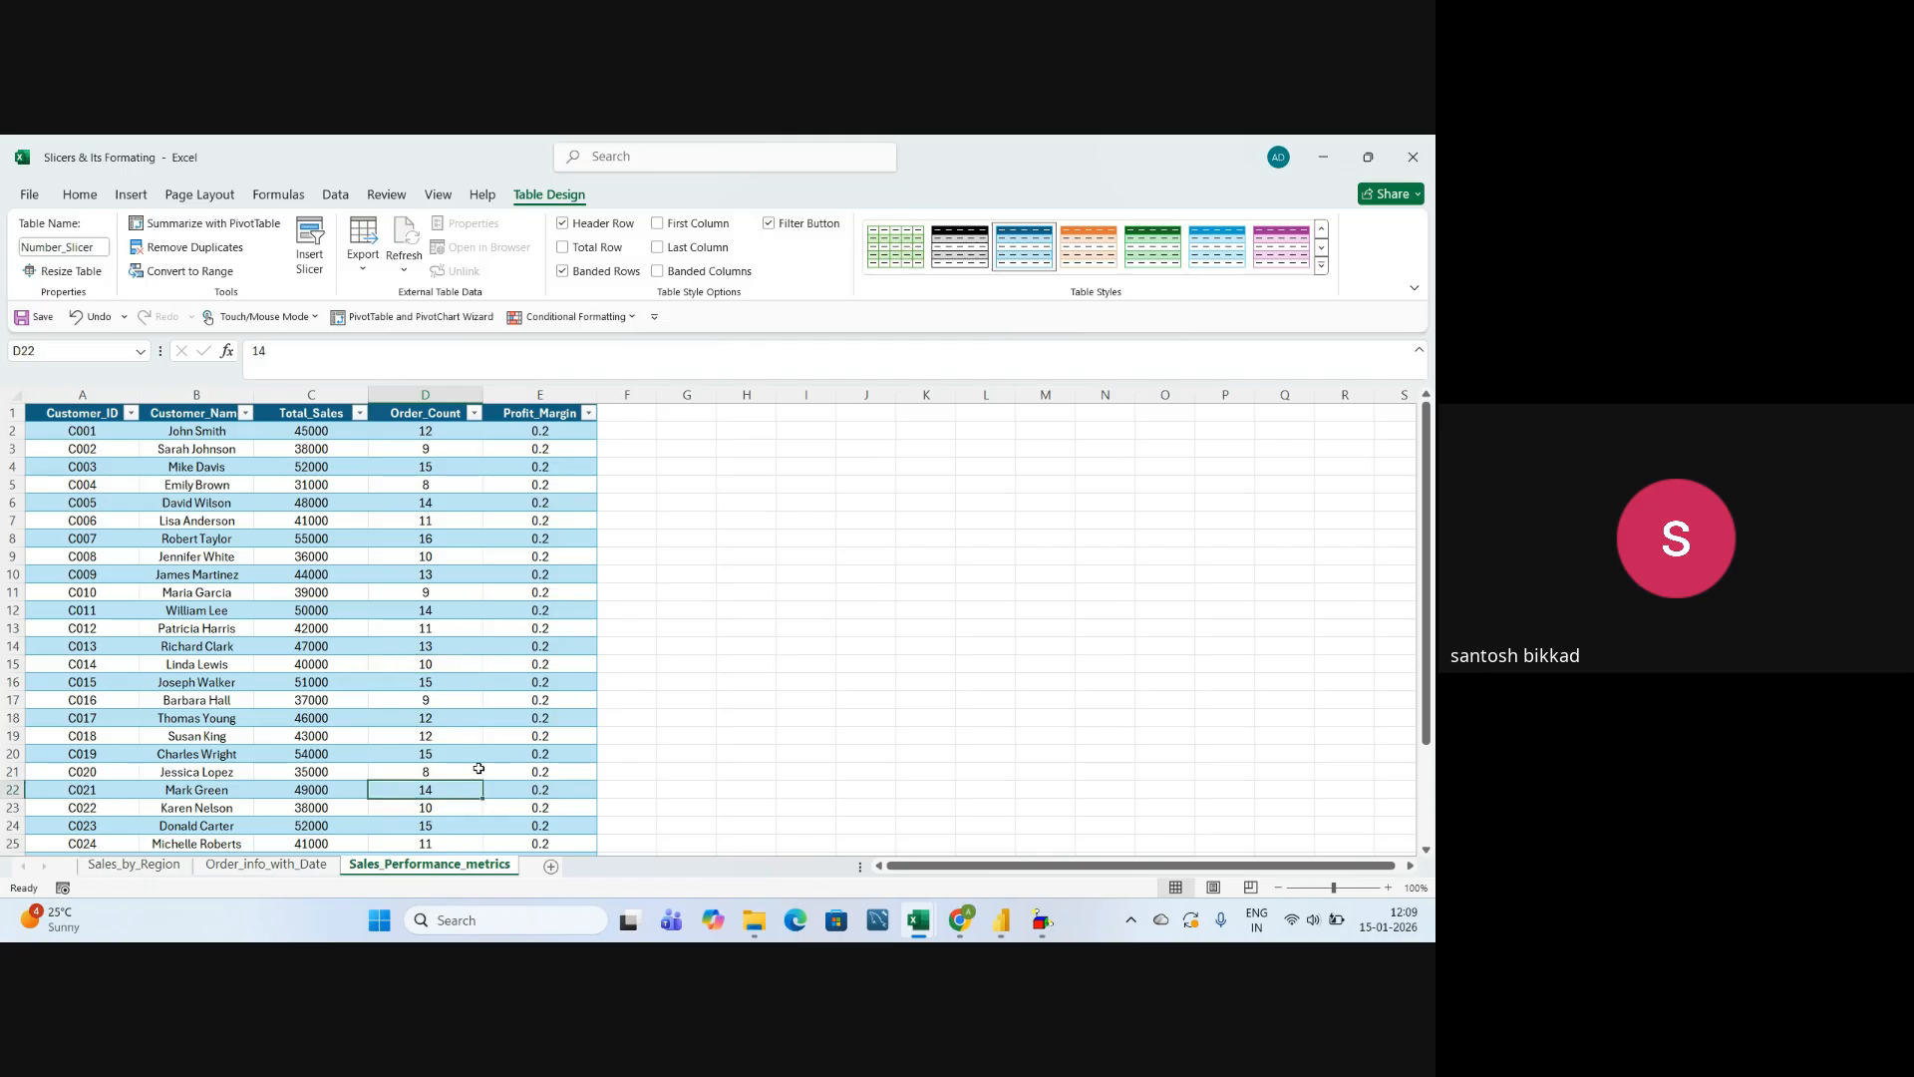
{"action": "left_click", "coordinate": [127, 396]}
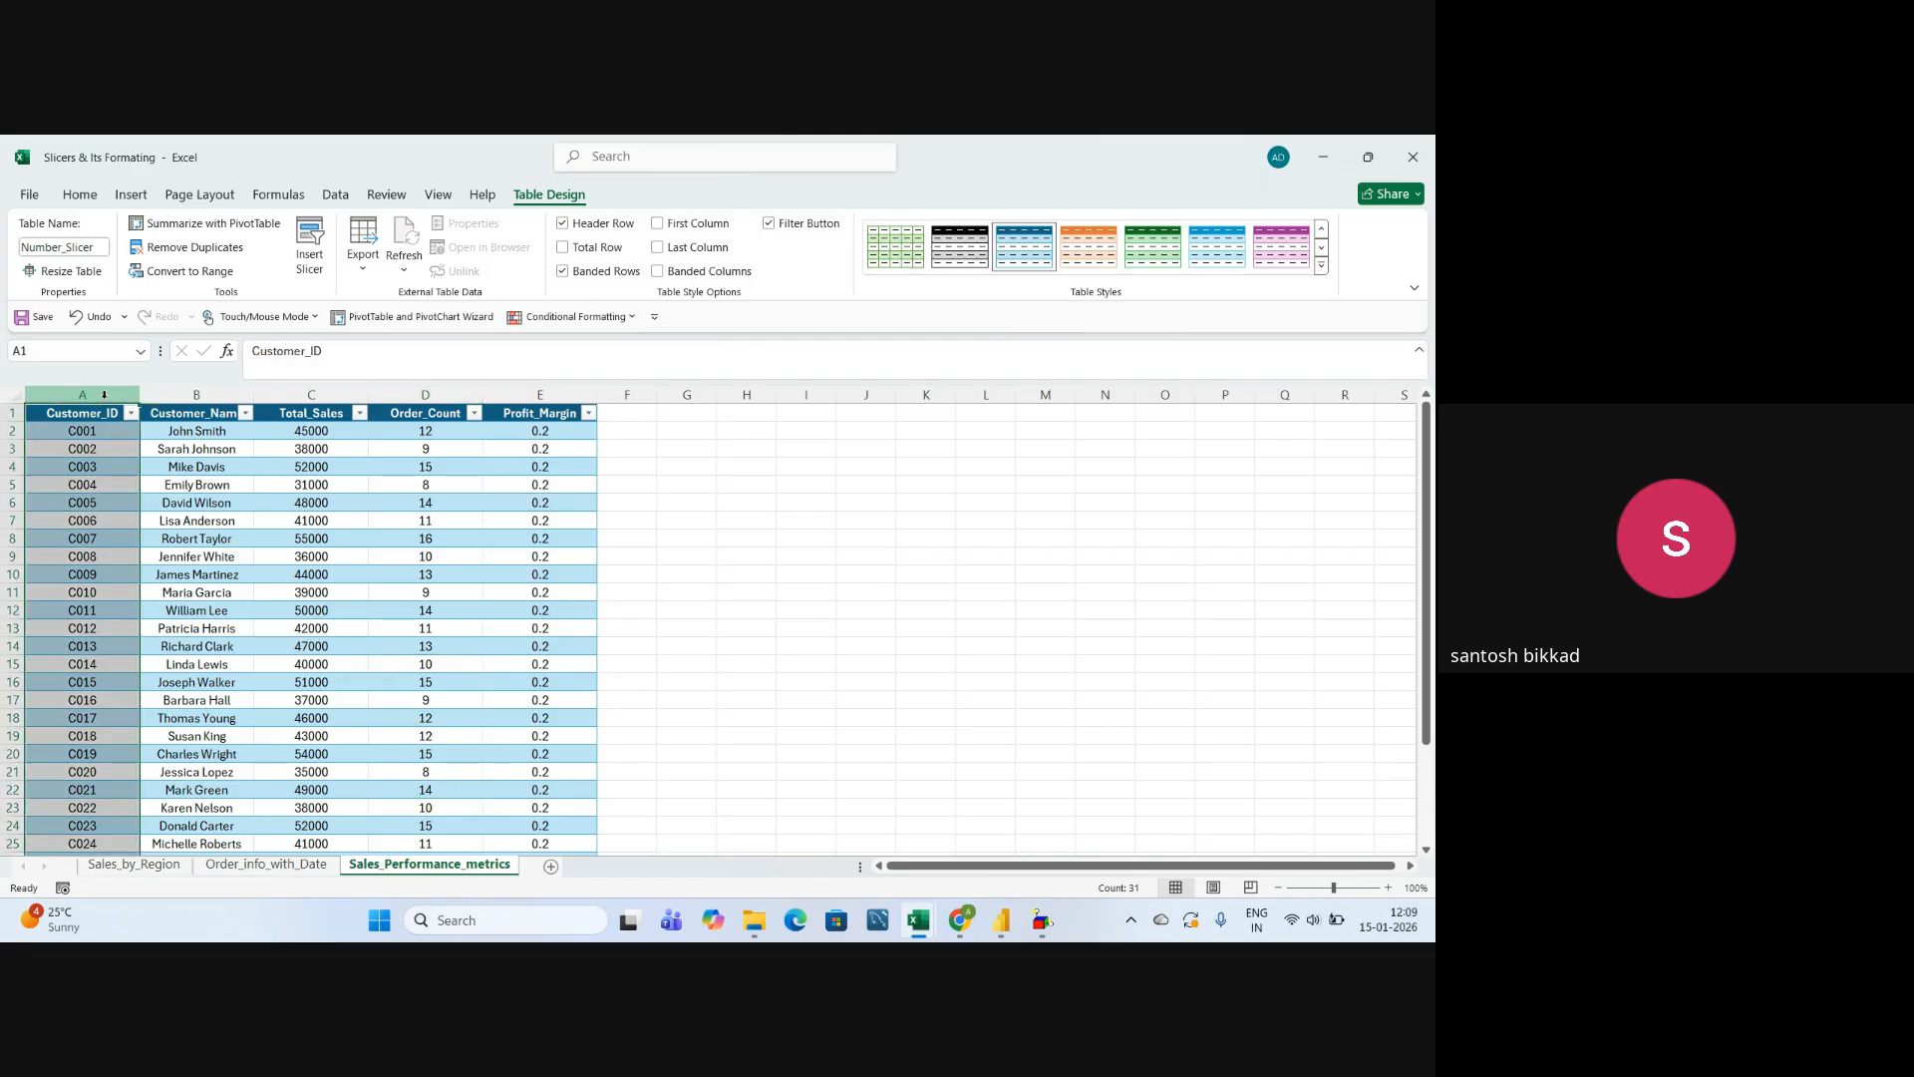
{"action": "left_click", "coordinate": [192, 395]}
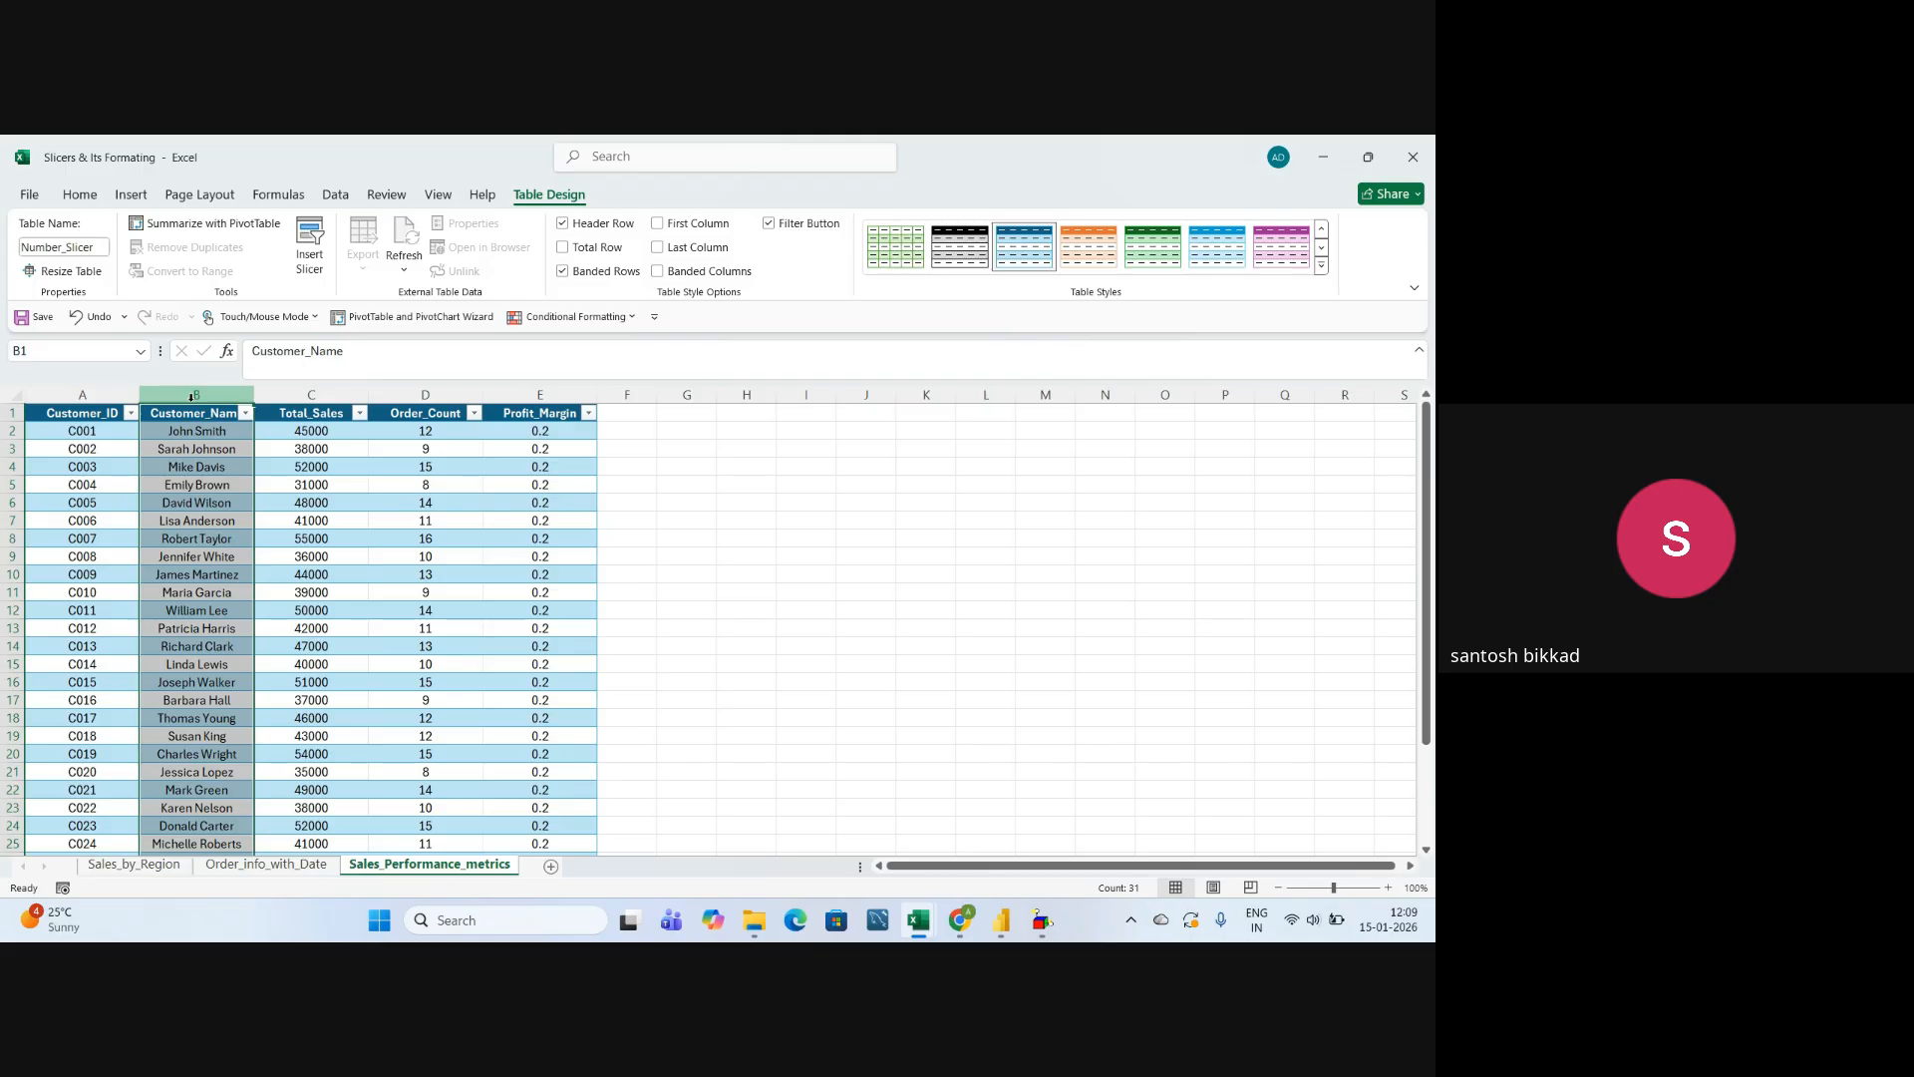
{"action": "left_click_drag", "start_coordinate": [255, 395], "coordinate": [270, 395]}
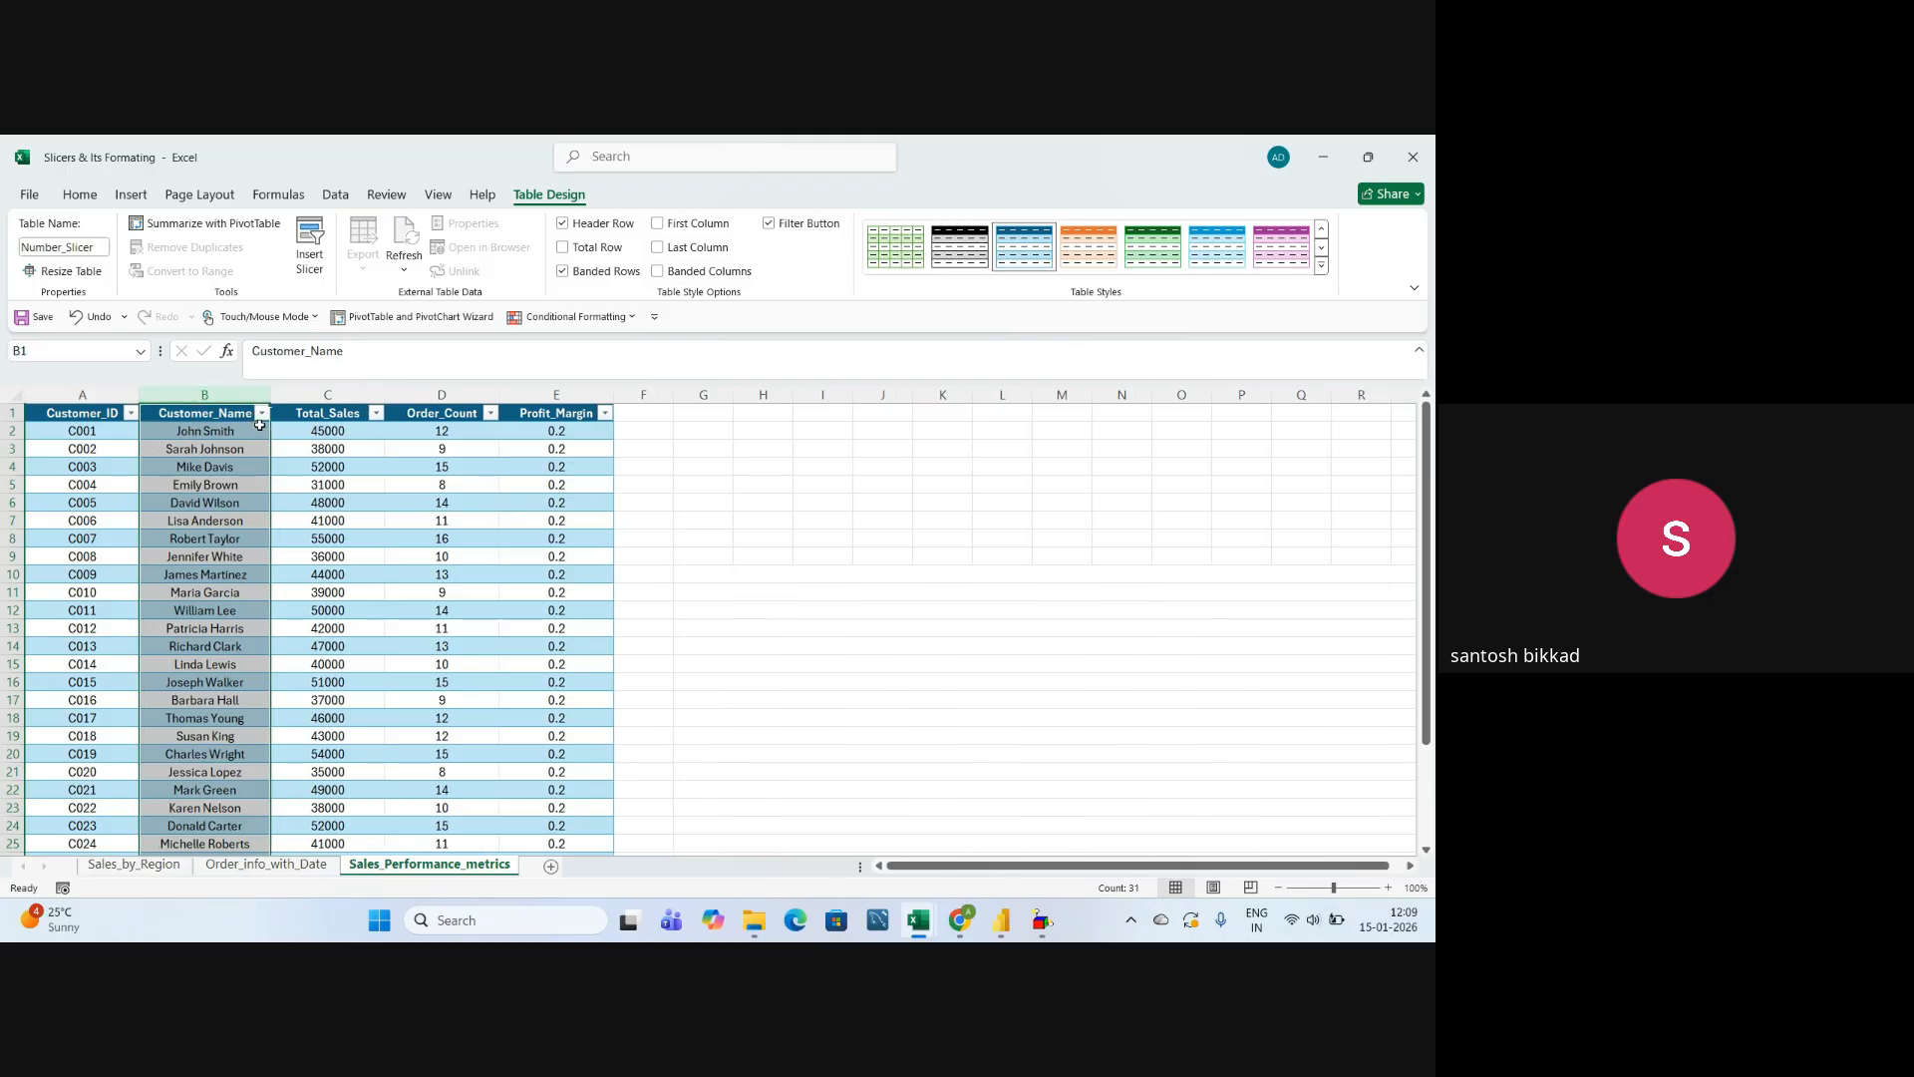
Review the Total_Sales and Order_Count columns of the performance table and widen the Profit_Margin column slightly.
{"action": "left_click", "coordinate": [337, 394]}
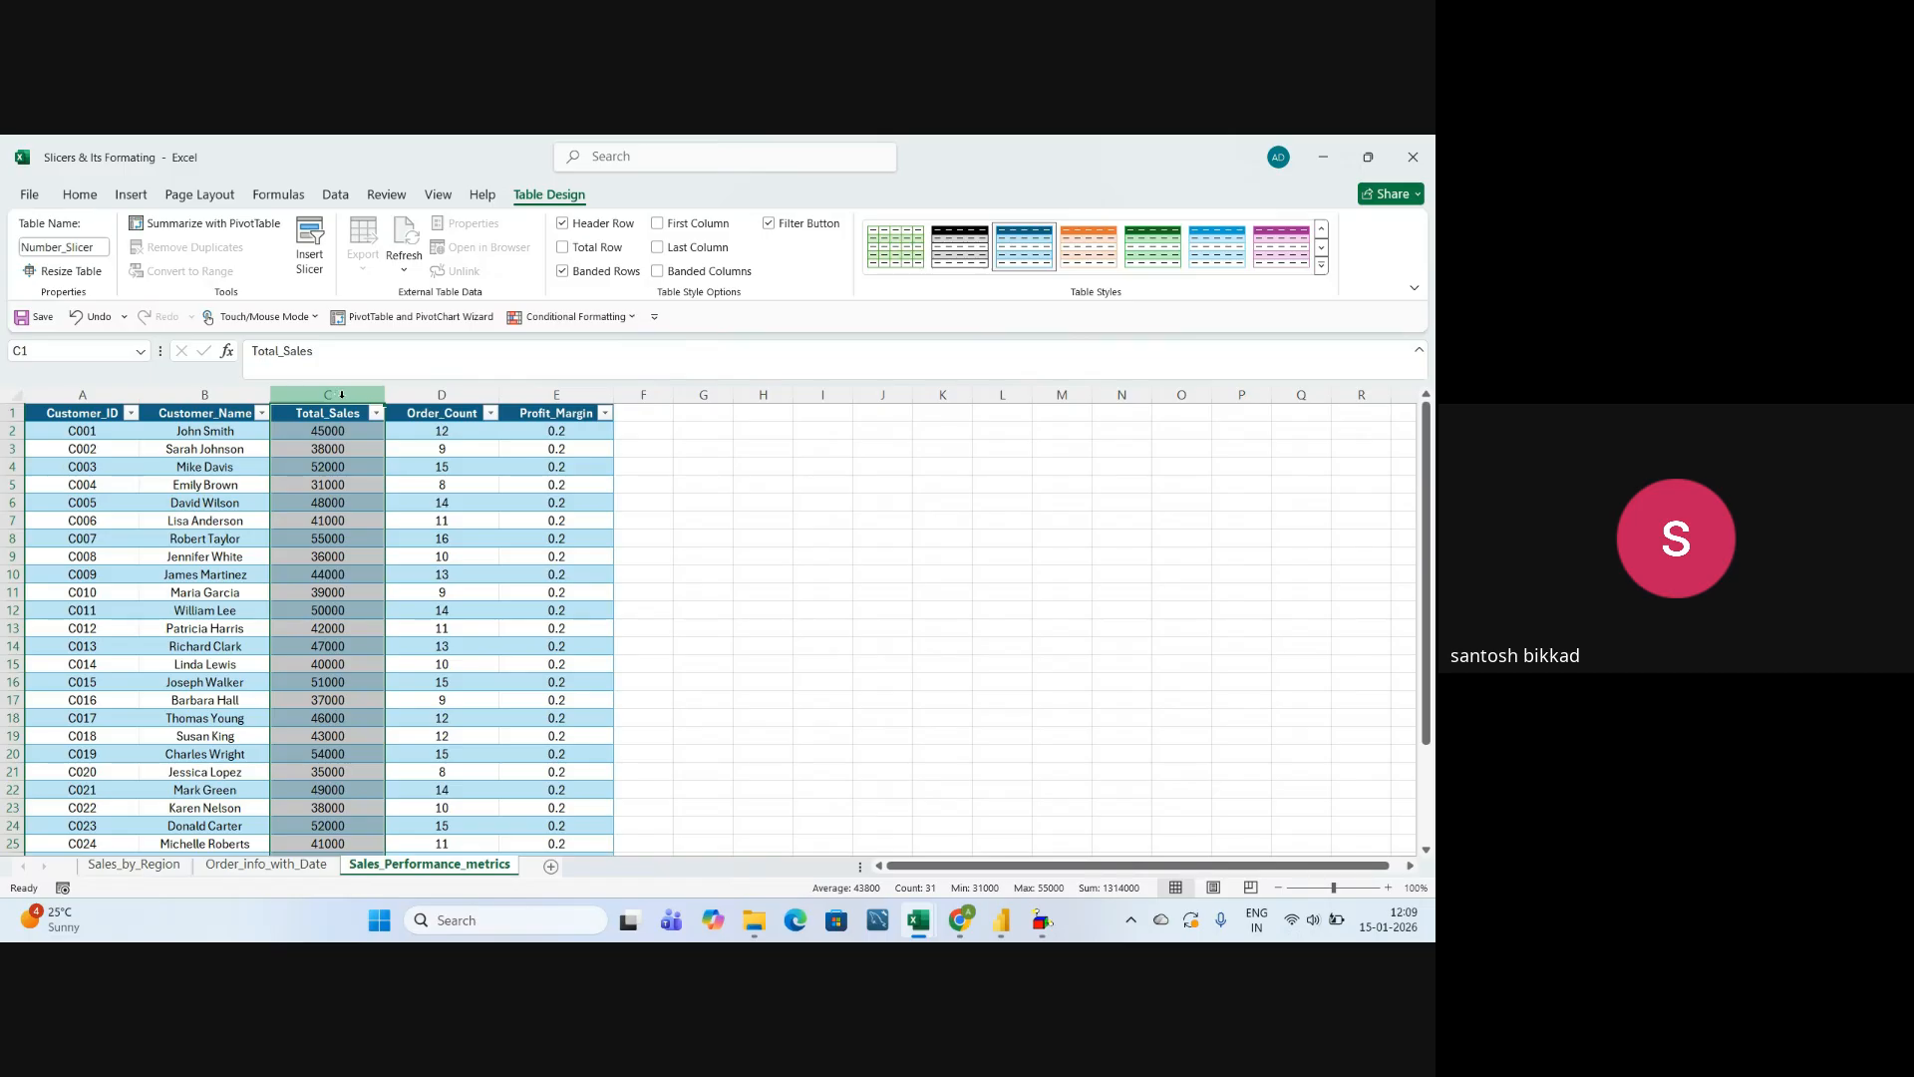
{"action": "left_click", "coordinate": [458, 390]}
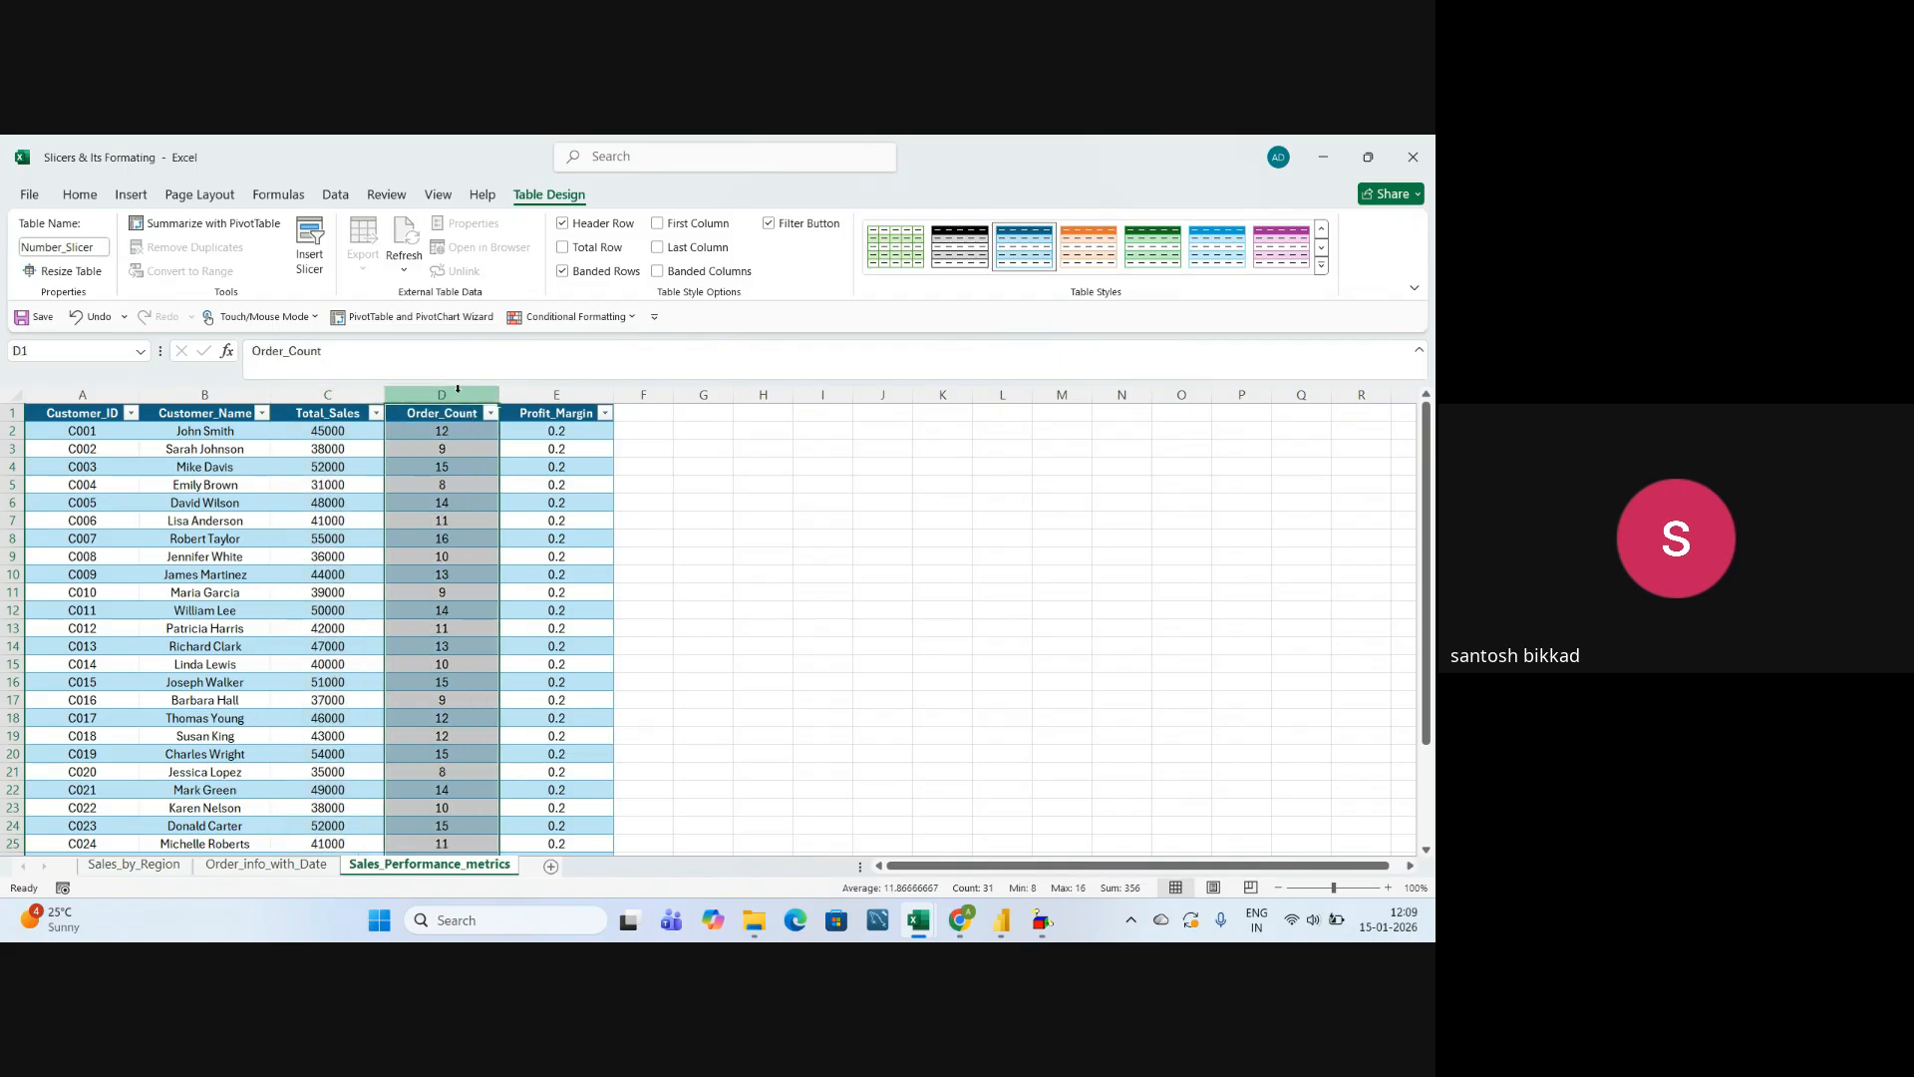
{"action": "left_click", "coordinate": [465, 437]}
{"action": "key", "text": "Down"}
{"action": "key", "text": "Down"}
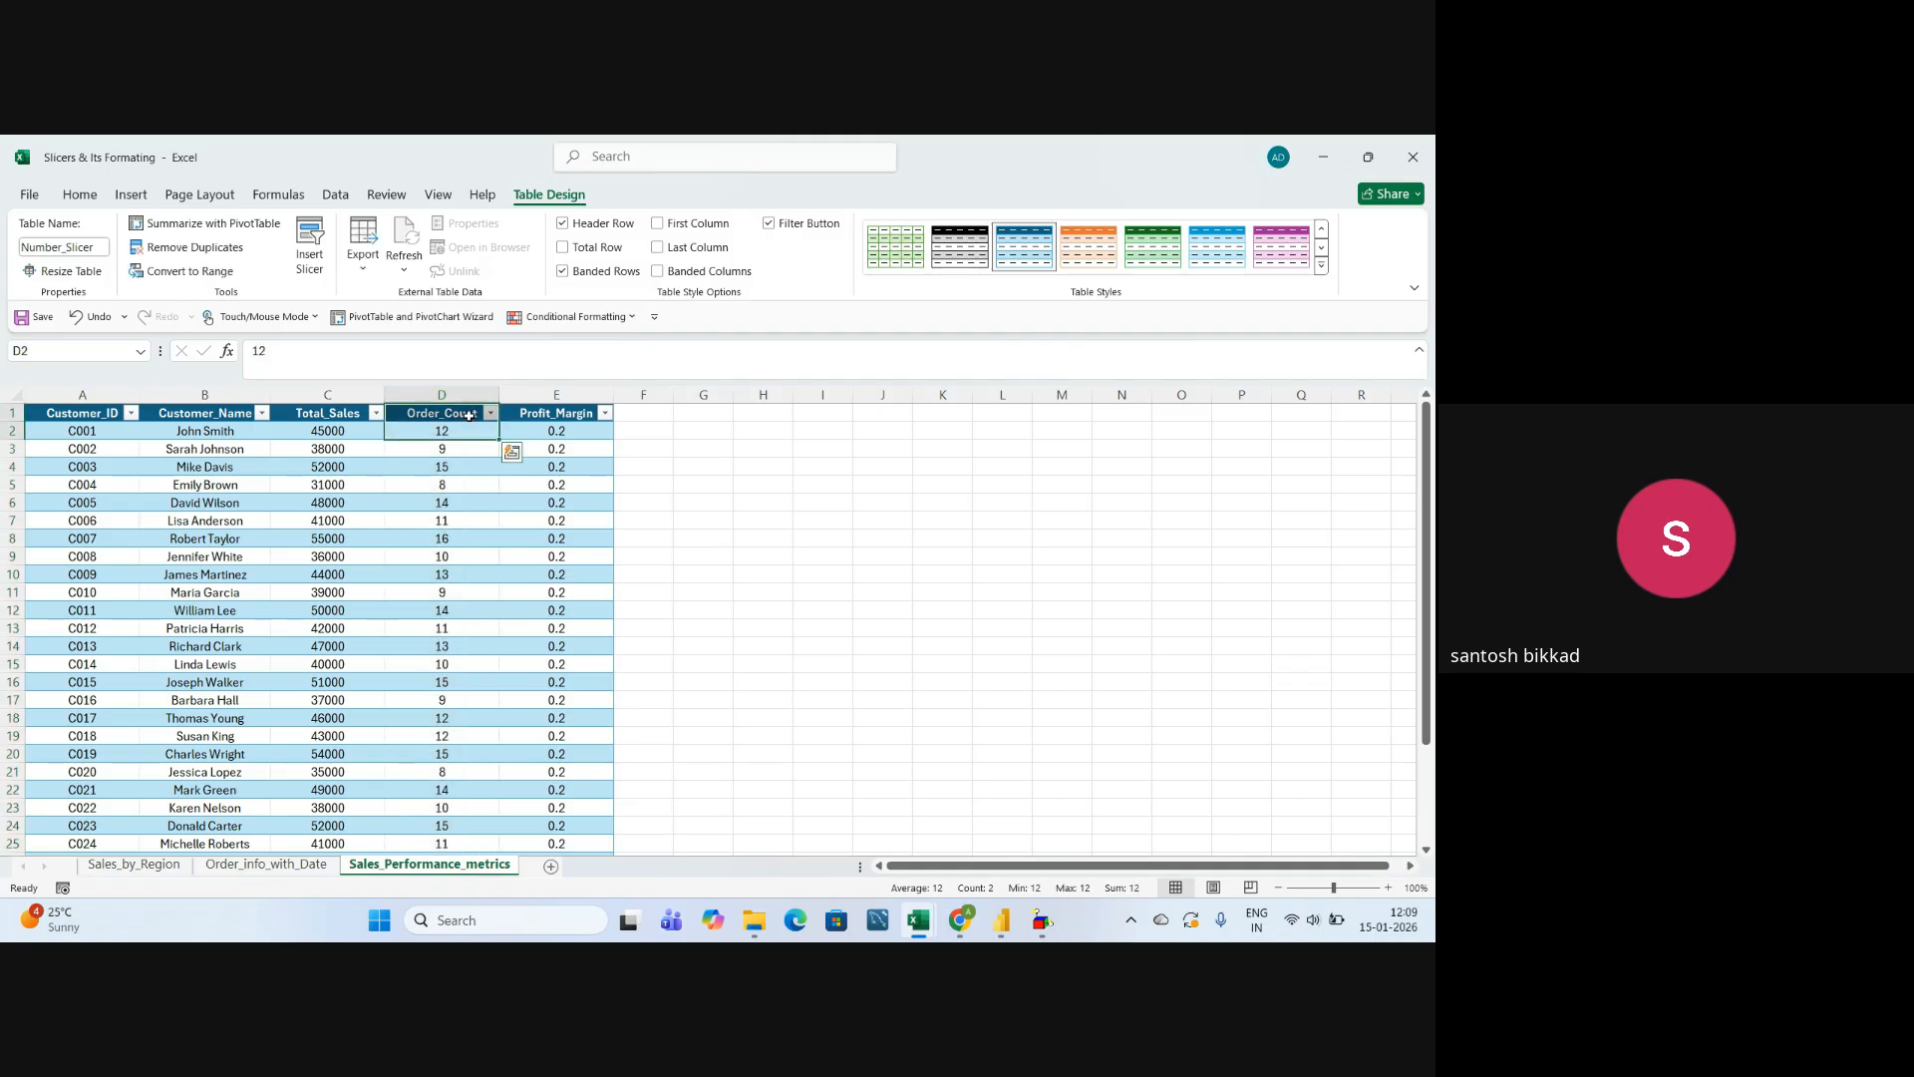
{"action": "left_click", "coordinate": [450, 391]}
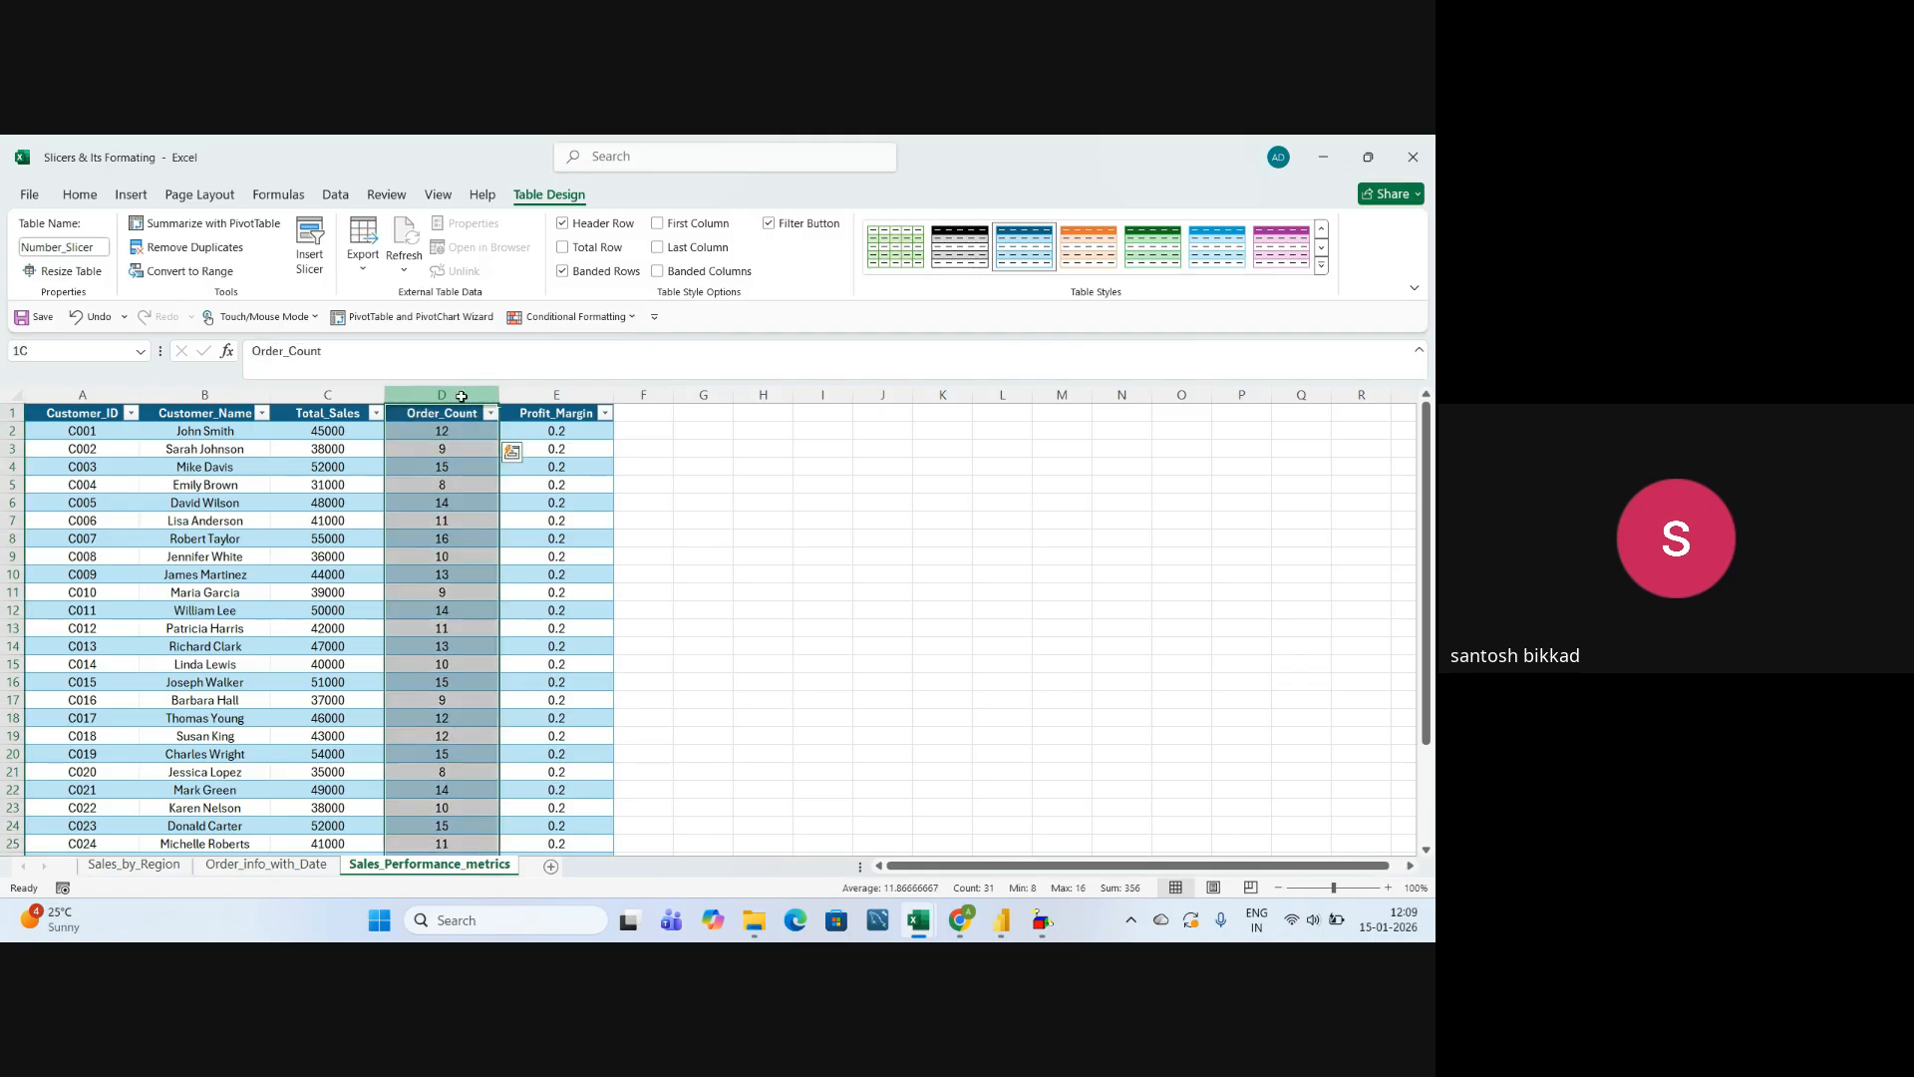
{"action": "left_click", "coordinate": [538, 388]}
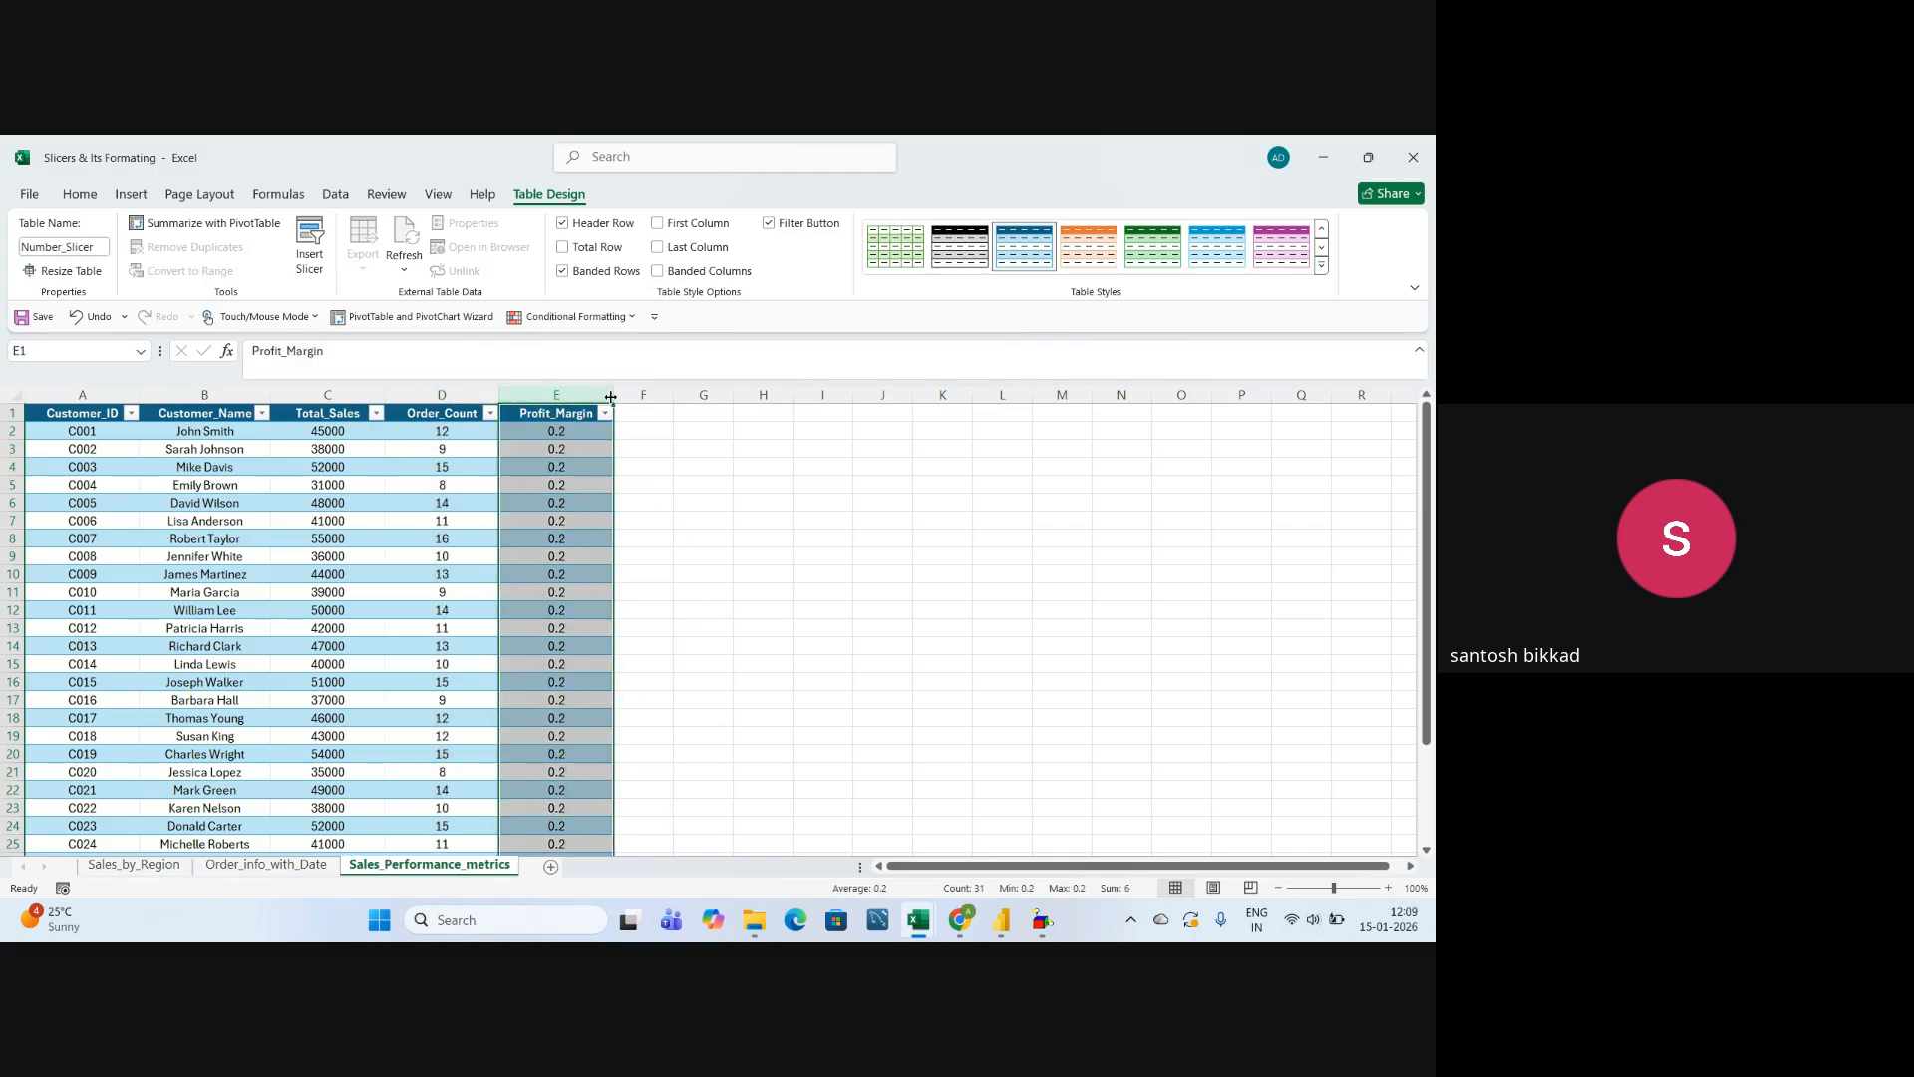
{"action": "left_click_drag", "start_coordinate": [611, 397], "coordinate": [627, 397]}
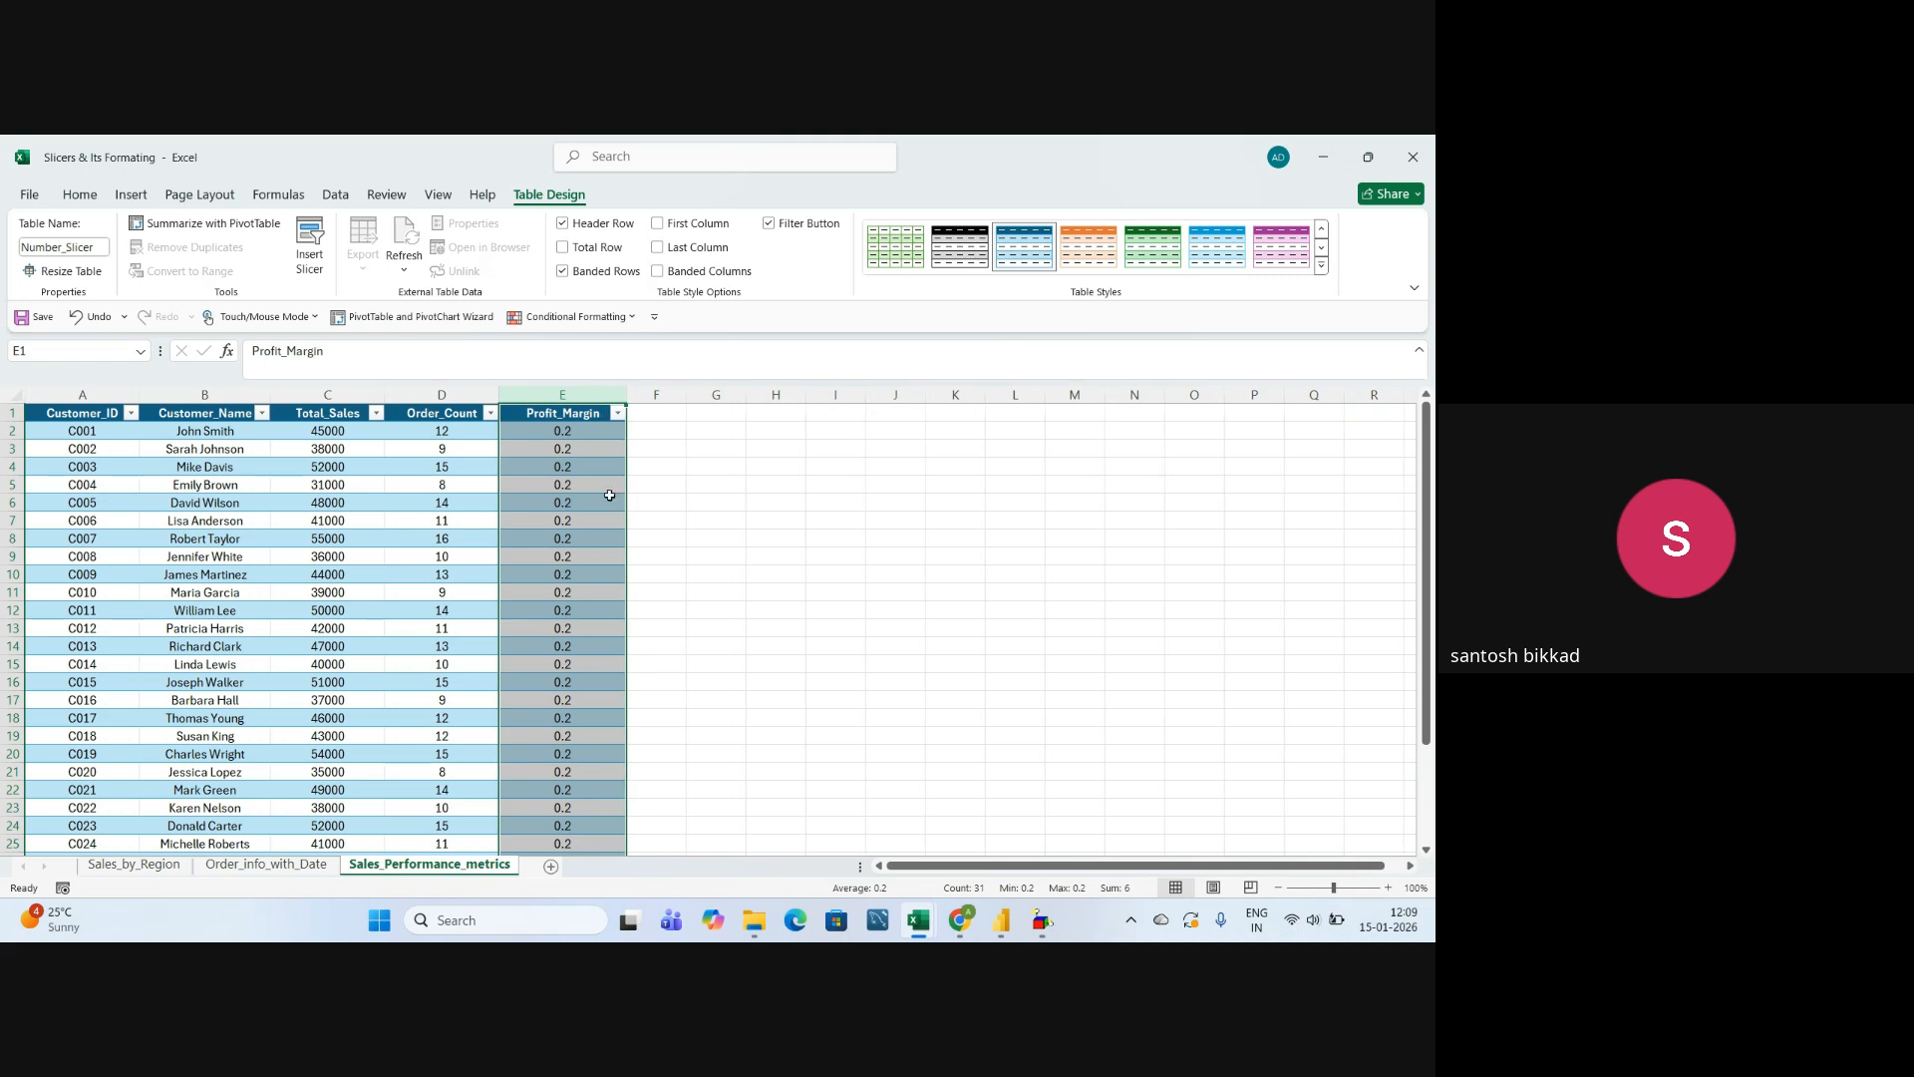
Examine the Profit_Margin column of the Sales_Performance_metrics table.
{"action": "left_click", "coordinate": [669, 520]}
{"action": "left_click", "coordinate": [591, 433]}
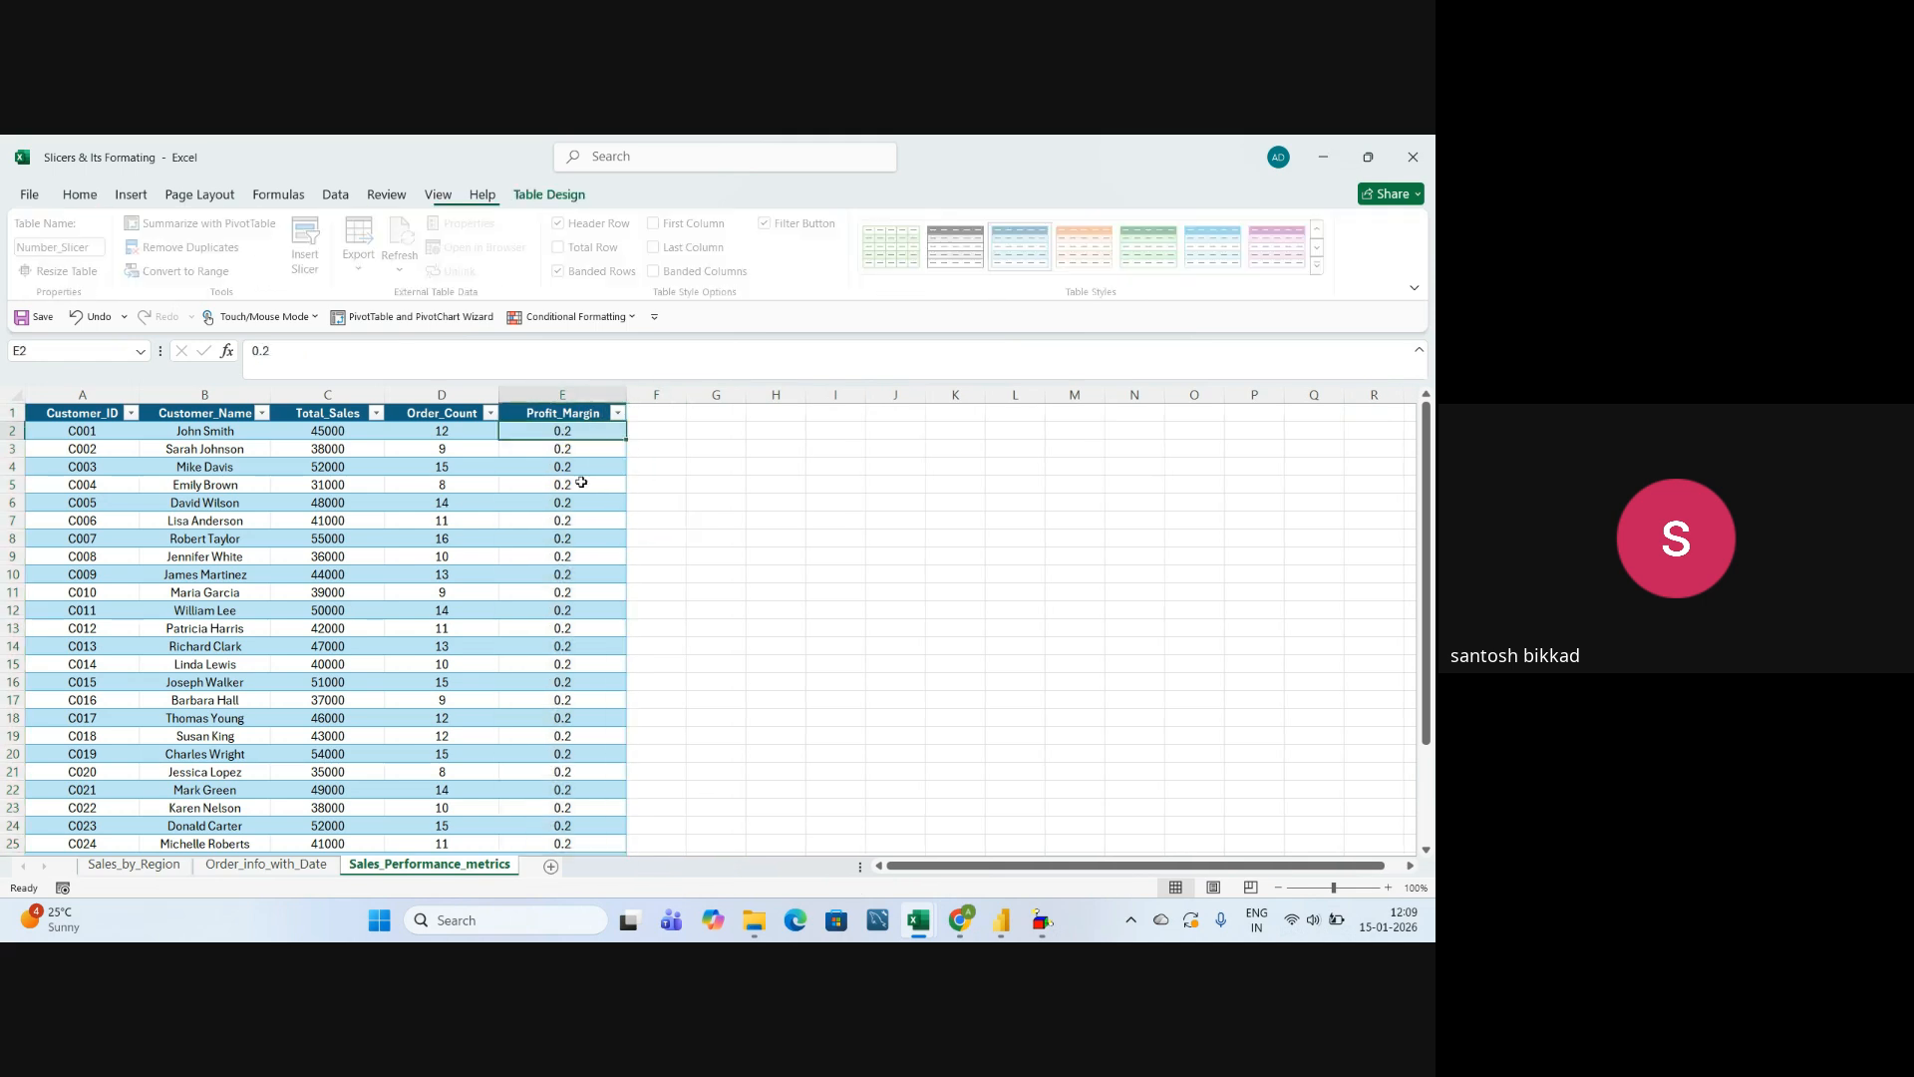
{"action": "left_click", "coordinate": [576, 394]}
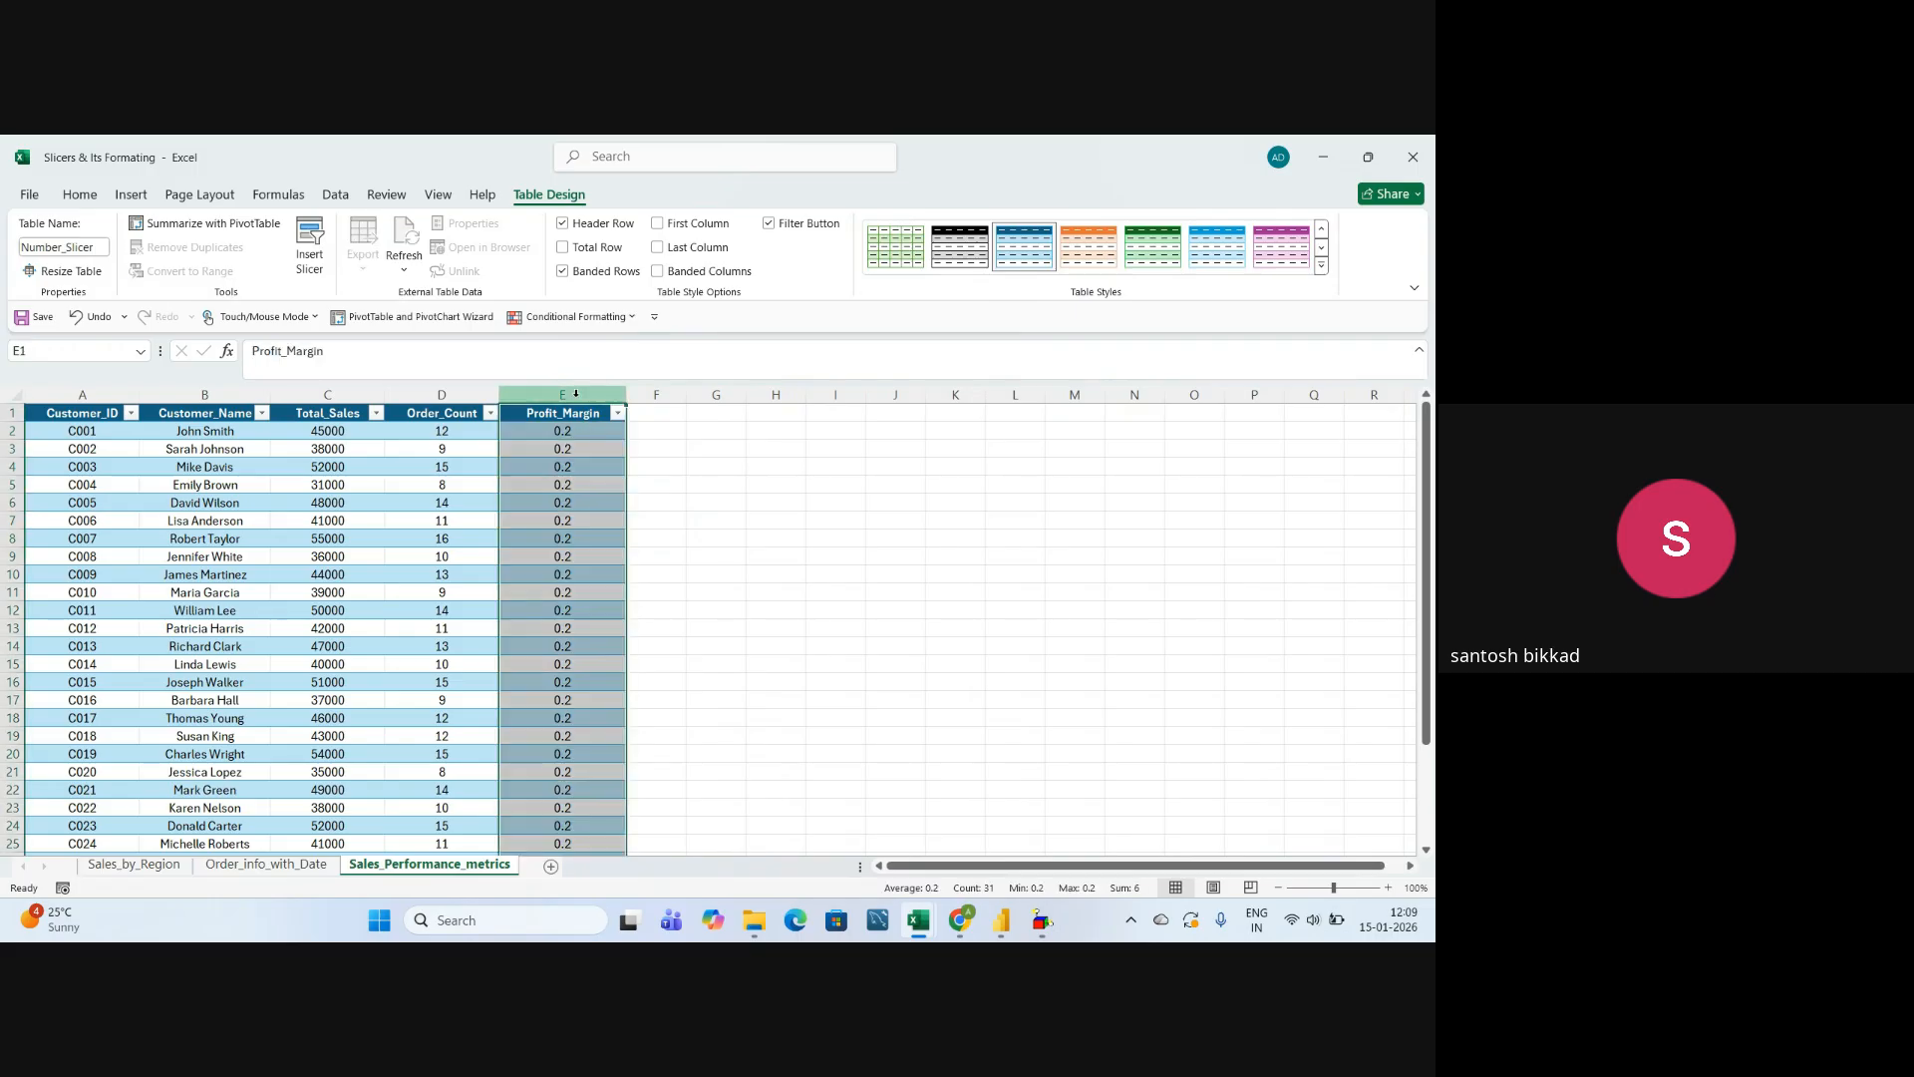
{"action": "scroll", "coordinate": [601, 618], "scroll_direction": "down", "scroll_amount": 4}
{"action": "scroll", "coordinate": [603, 627], "scroll_direction": "up", "scroll_amount": 4}
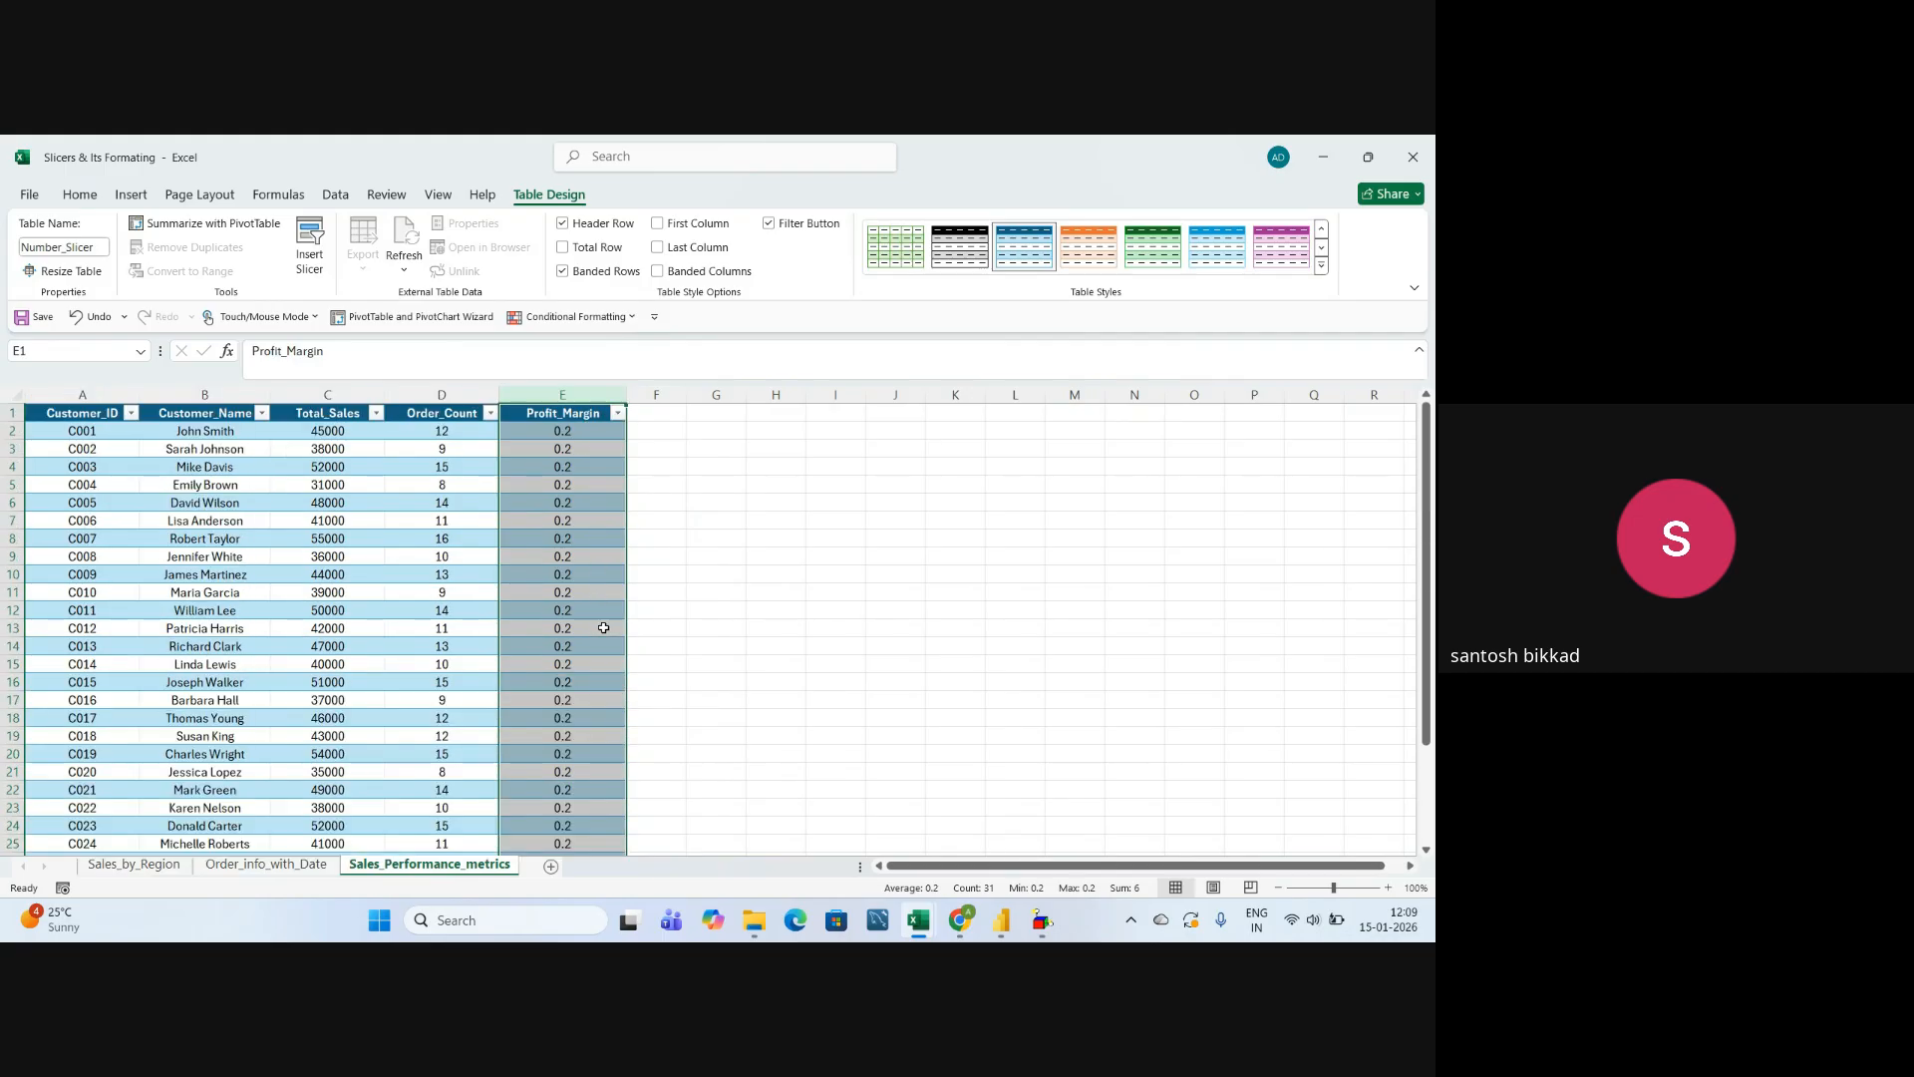
{"action": "left_click", "coordinate": [596, 557]}
{"action": "left_click", "coordinate": [594, 684]}
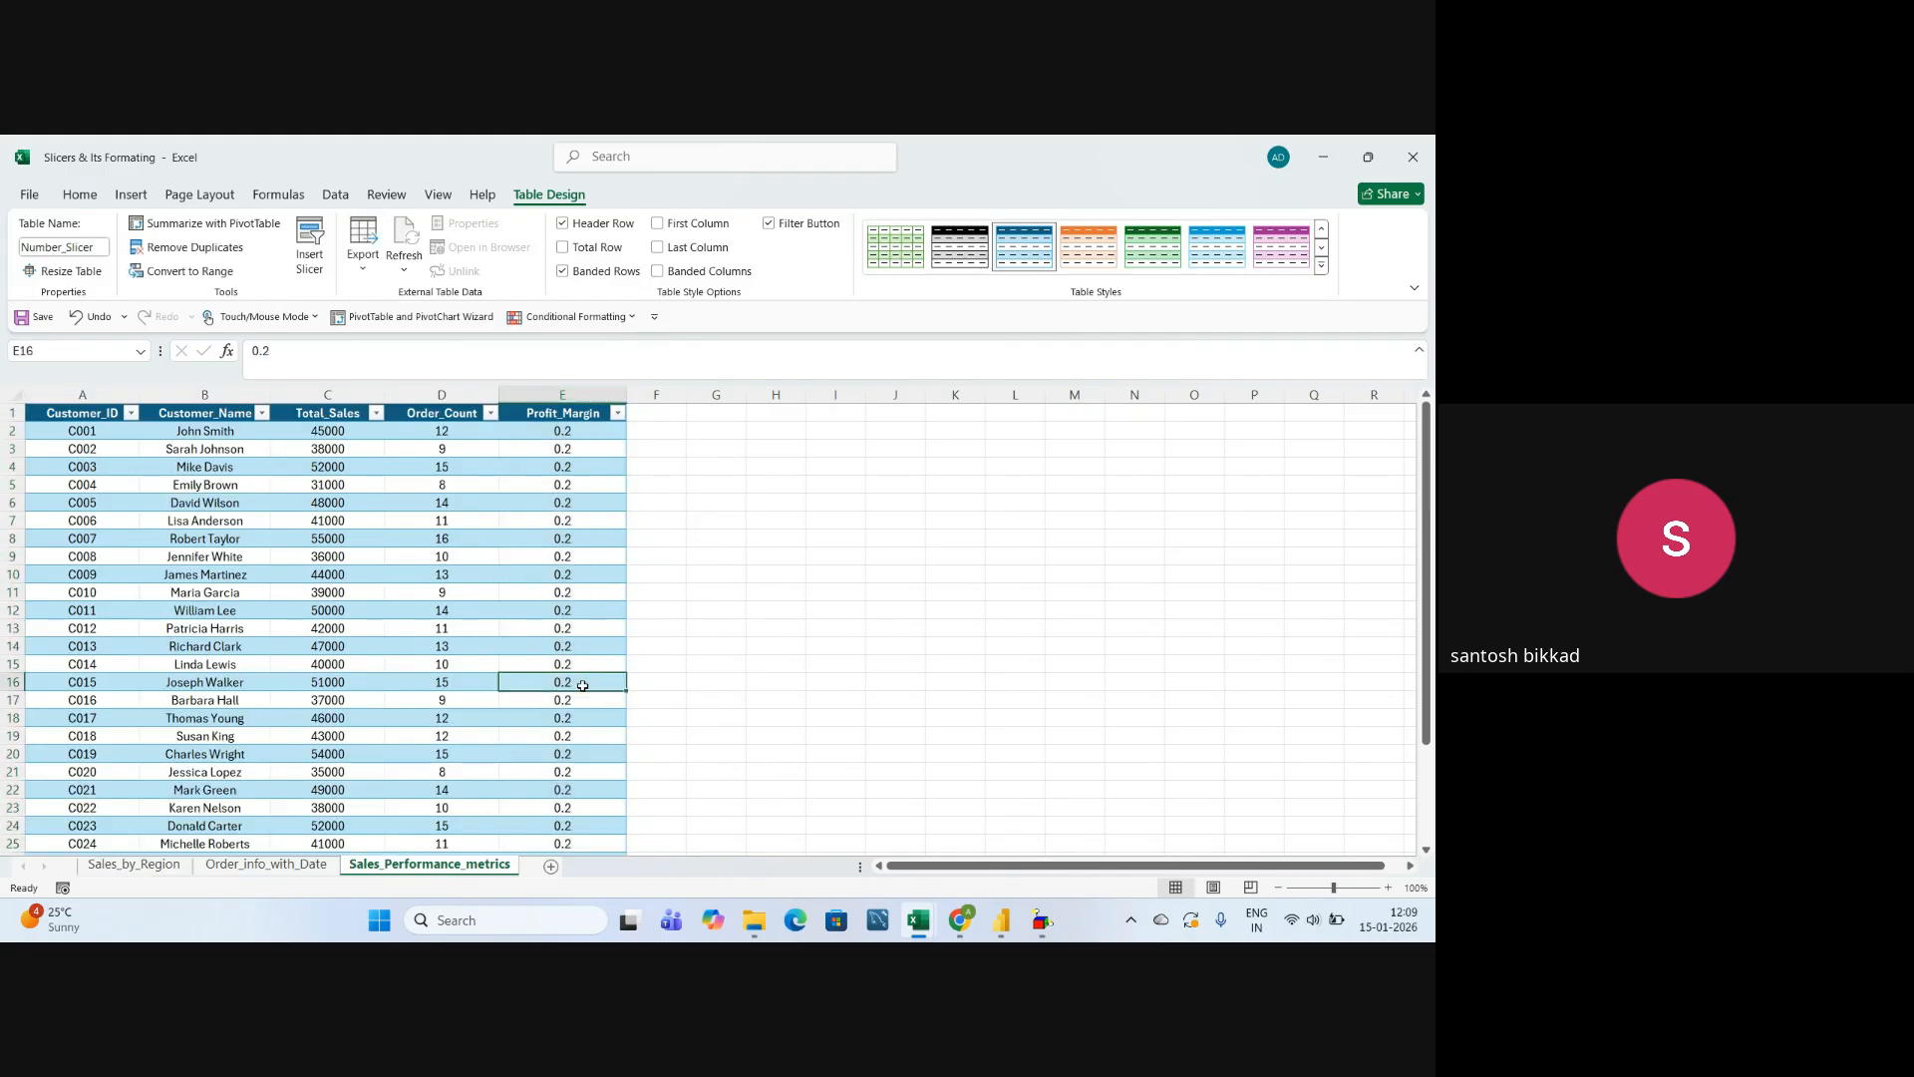
{"action": "left_click", "coordinate": [379, 574]}
{"action": "left_click", "coordinate": [442, 593]}
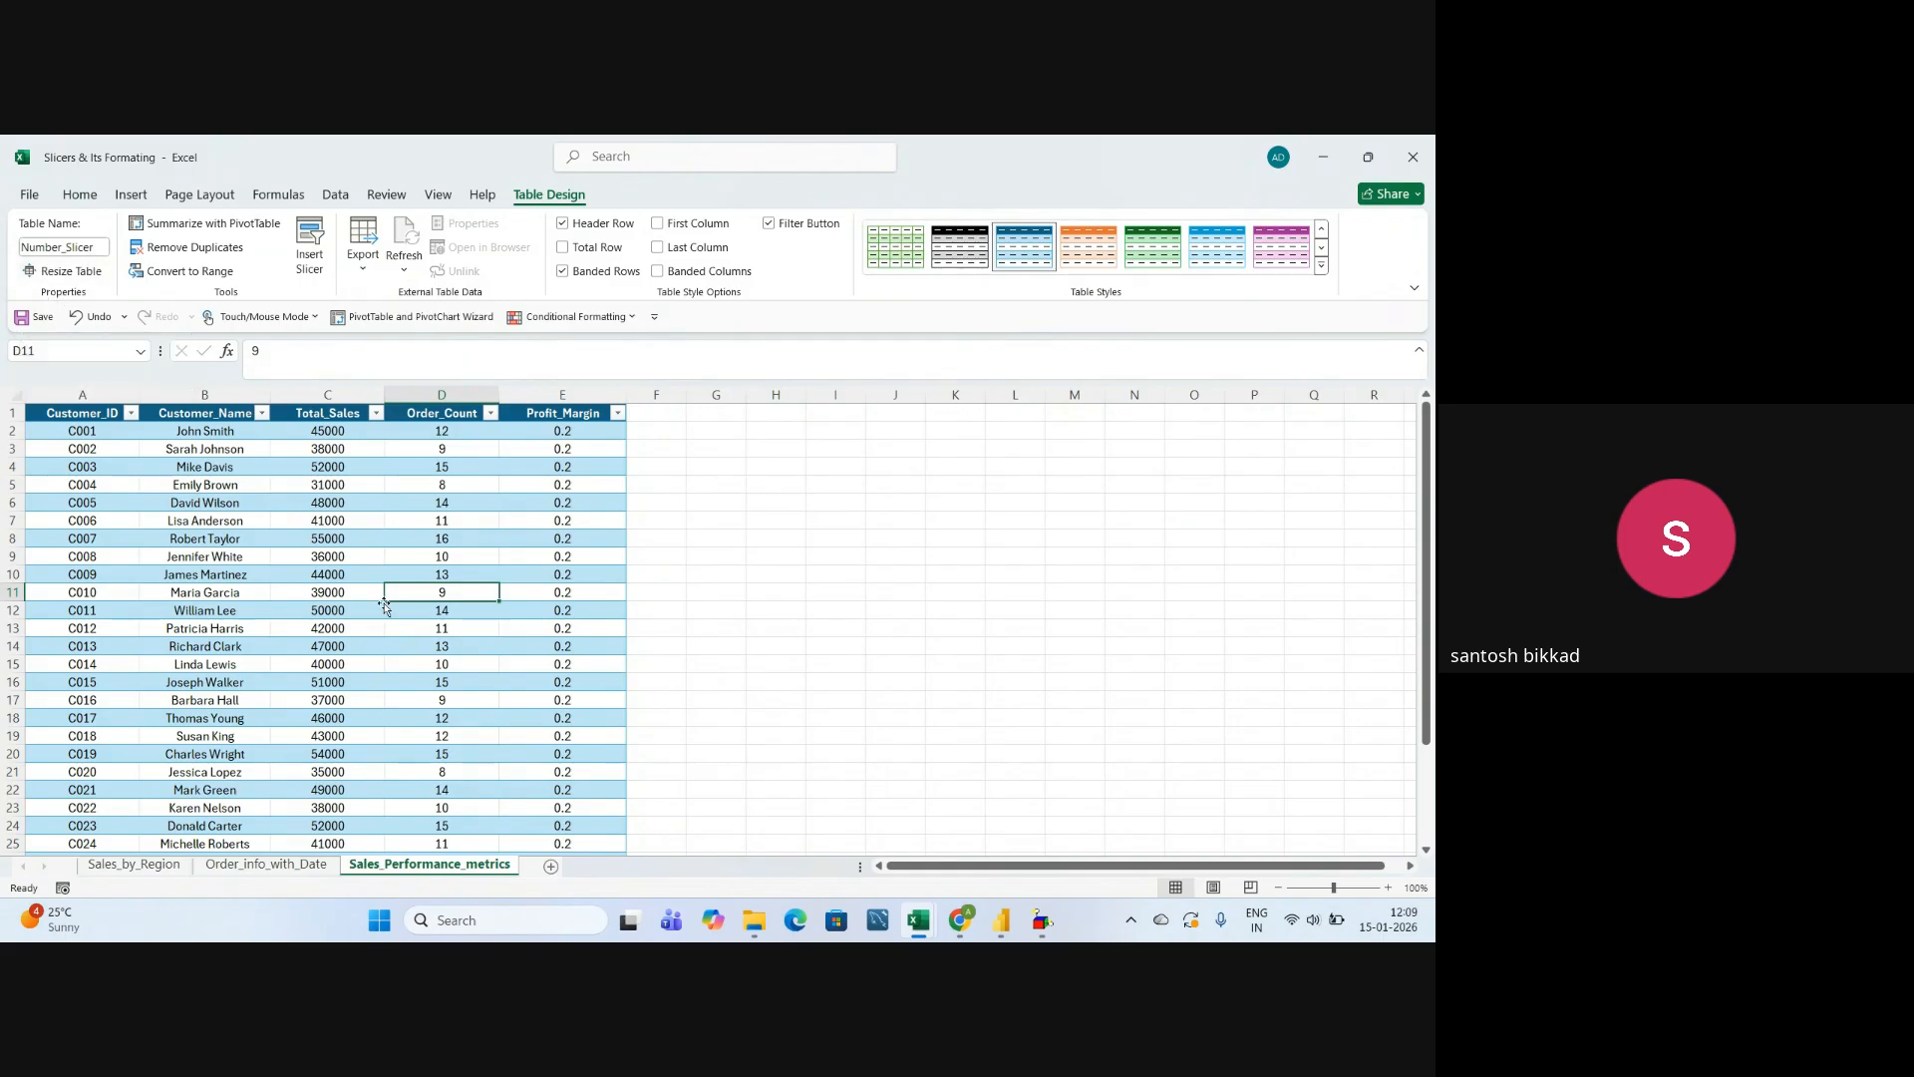
{"action": "left_click", "coordinate": [376, 648]}
{"action": "left_click", "coordinate": [405, 576]}
{"action": "left_click", "coordinate": [407, 663]}
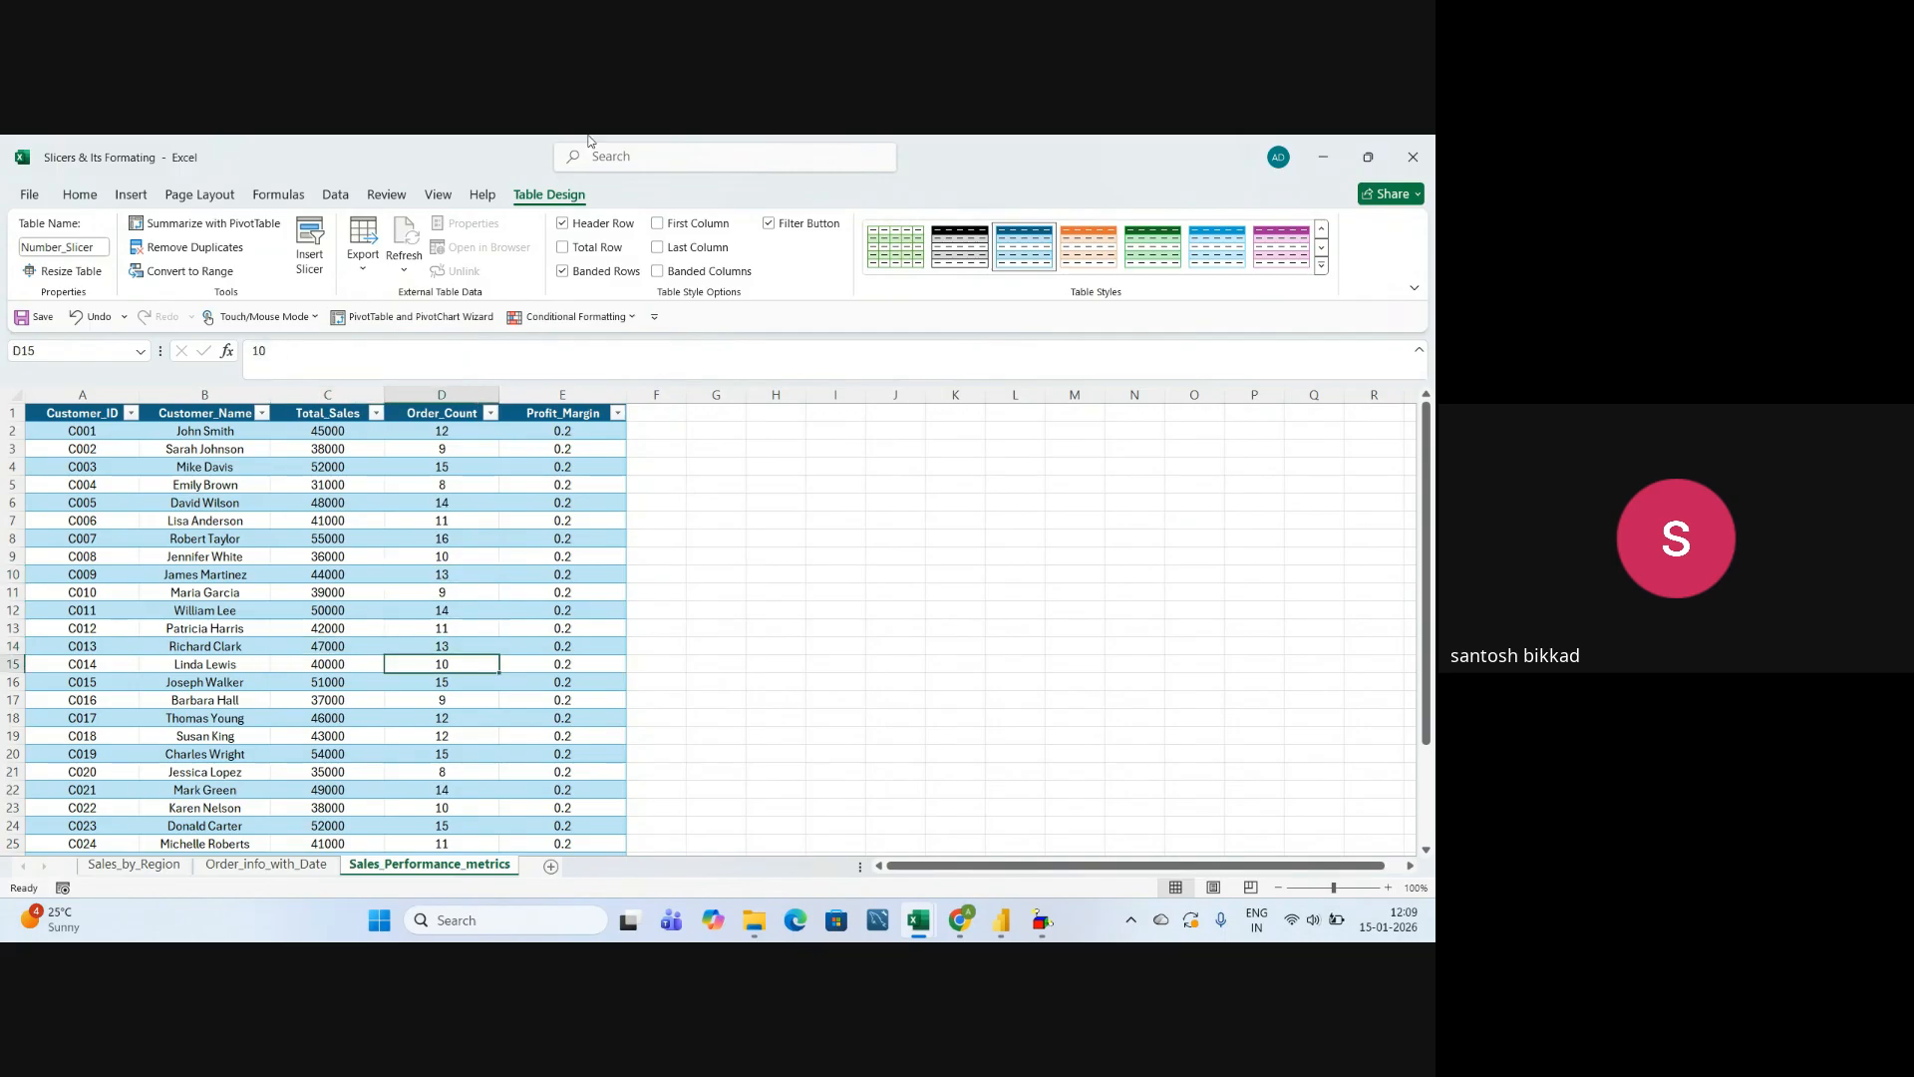
{"action": "left_click", "coordinate": [424, 610]}
{"action": "left_click", "coordinate": [405, 556]}
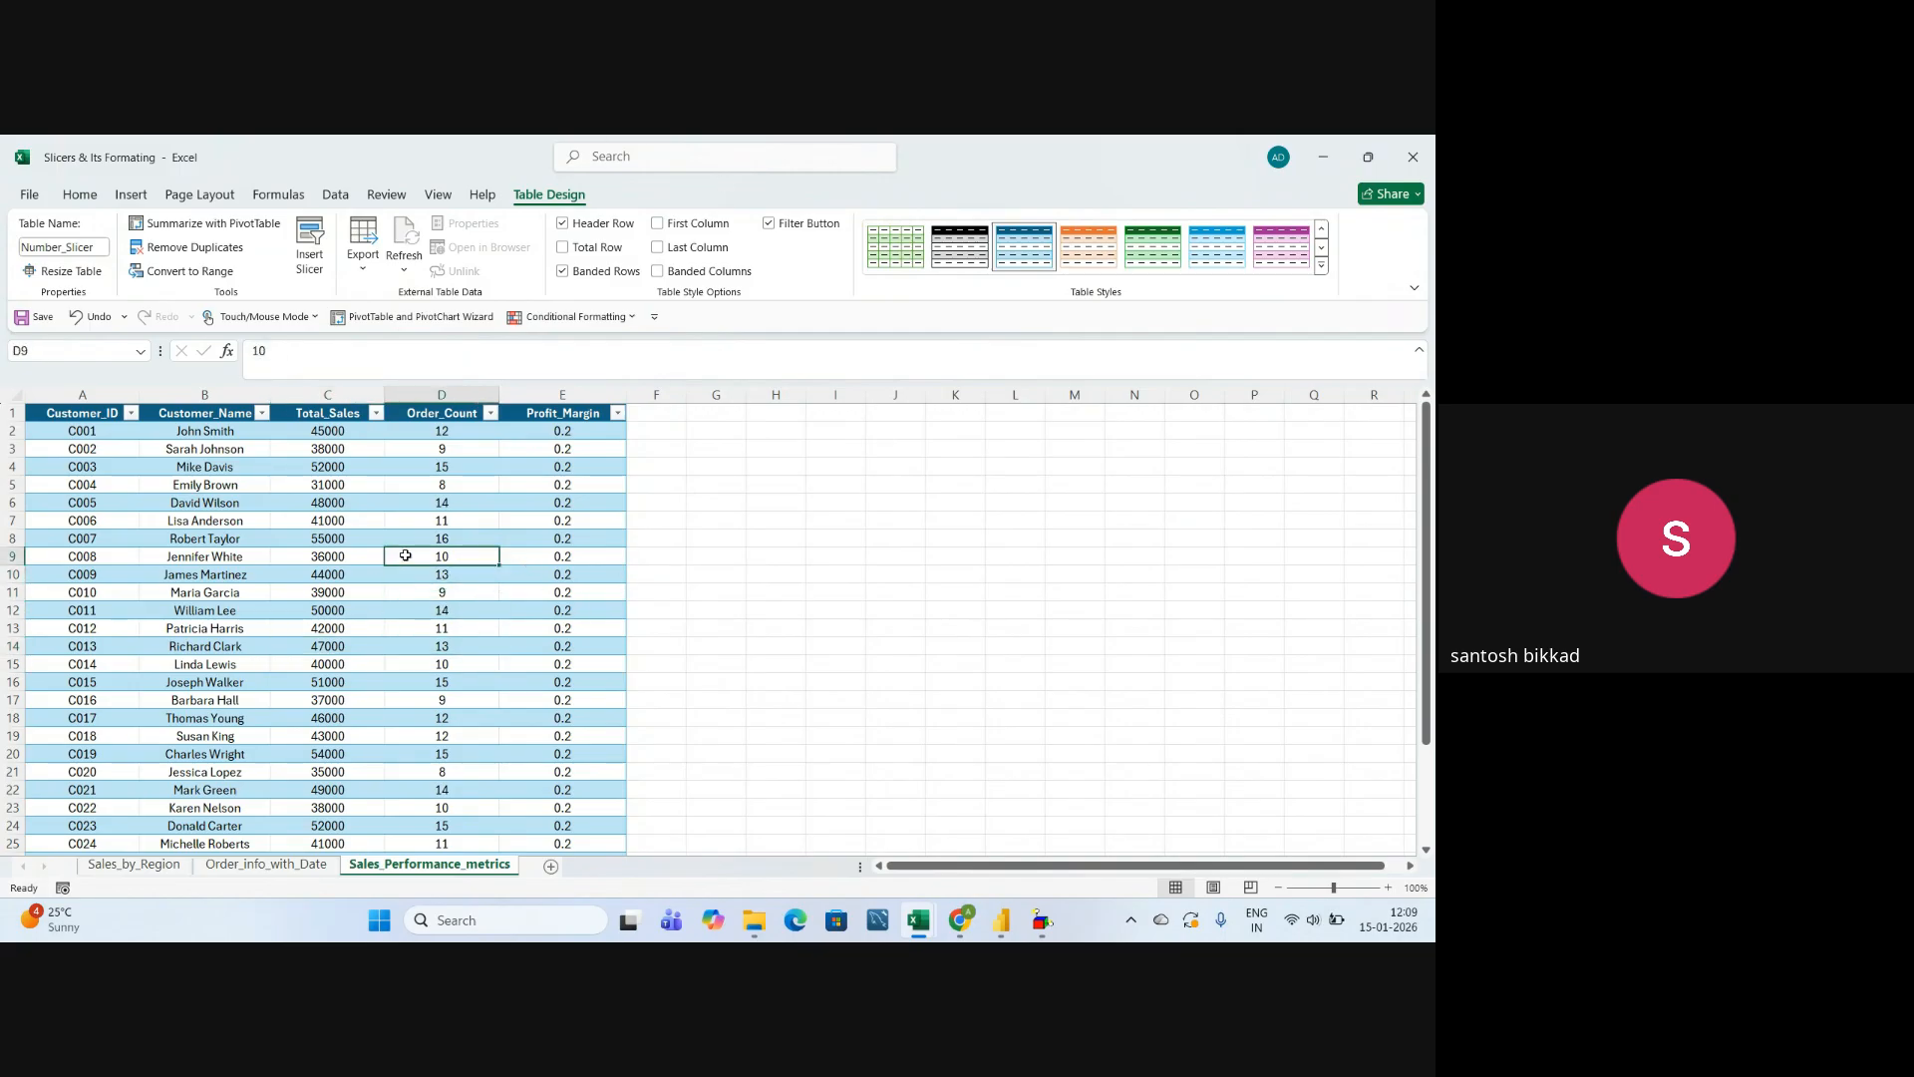
{"action": "left_click", "coordinate": [413, 682]}
{"action": "left_click_drag", "start_coordinate": [410, 754], "coordinate": [411, 735]}
{"action": "left_click", "coordinate": [409, 653]}
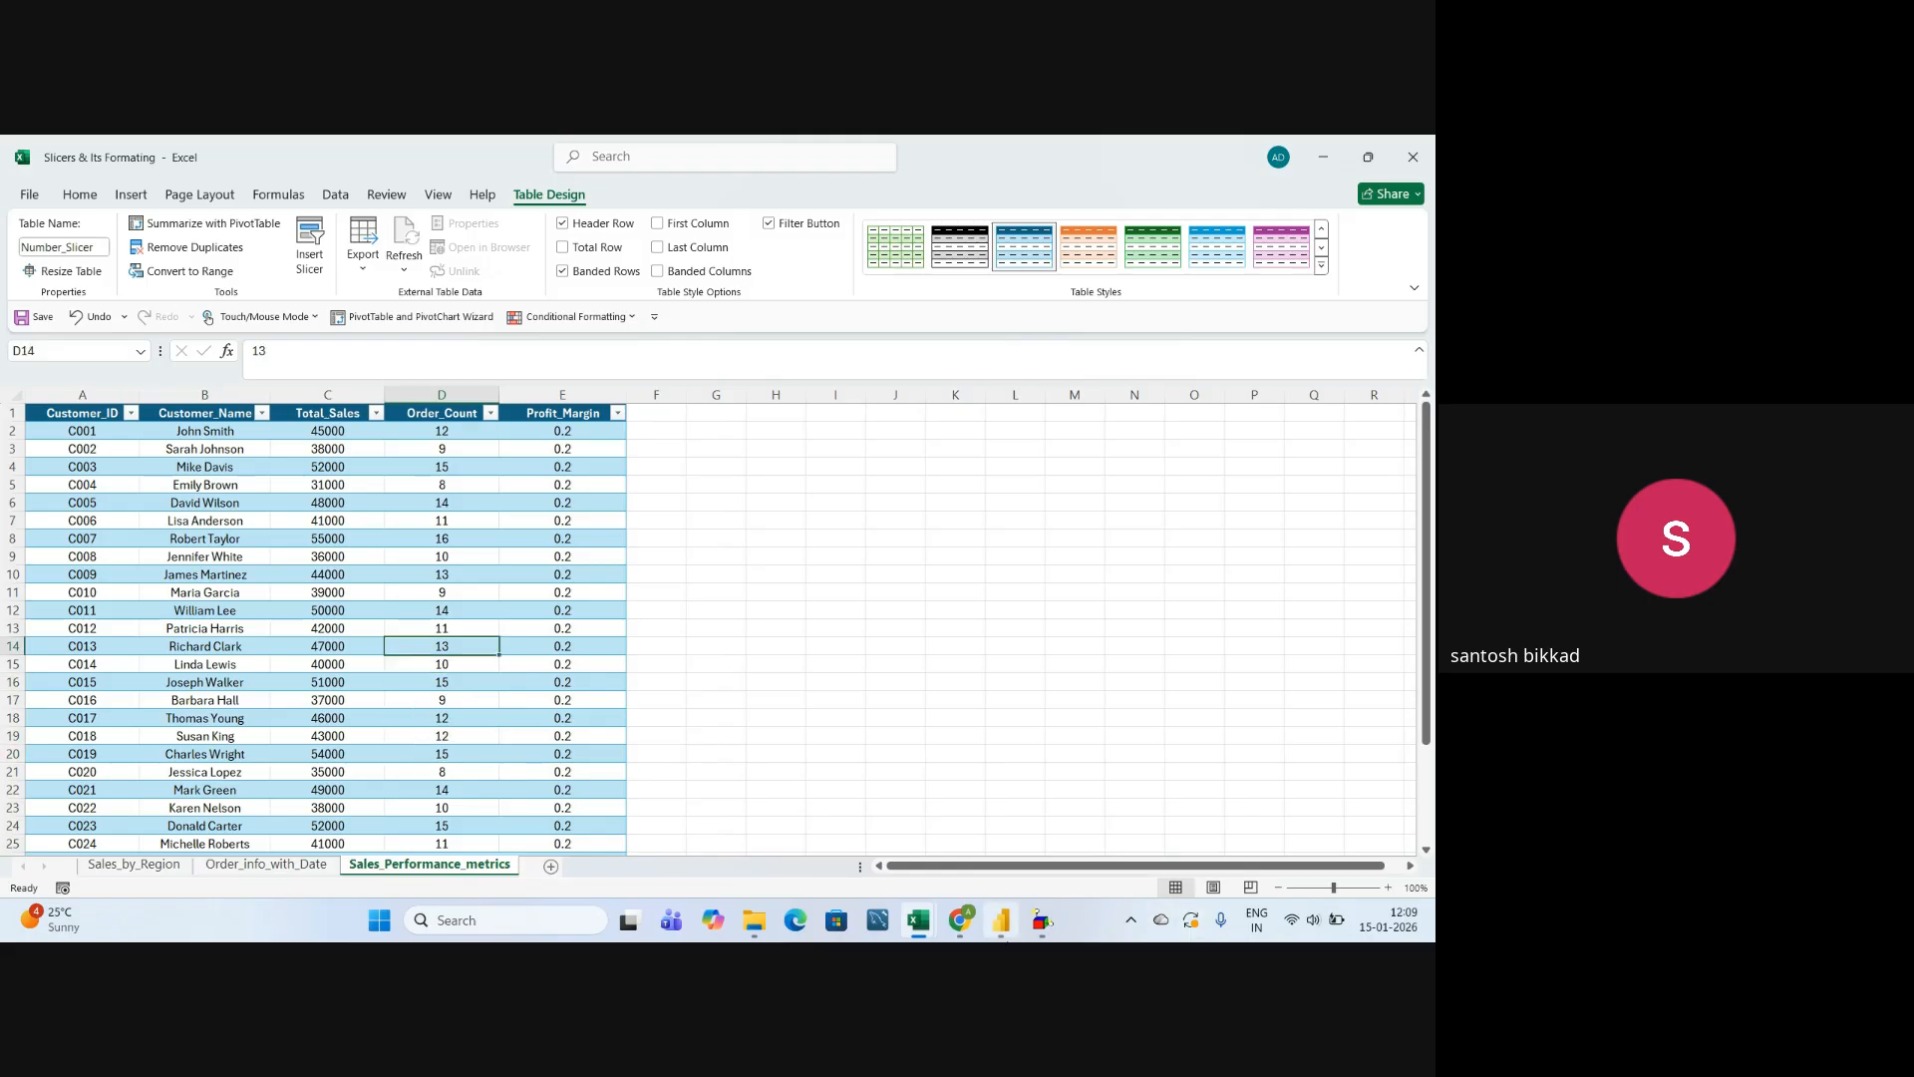
Close the open Power BI Desktop report containing the map charts and return to the Excel workbook.
{"action": "mouse_move", "coordinate": [1000, 919]}
{"action": "left_click", "coordinate": [1002, 919]}
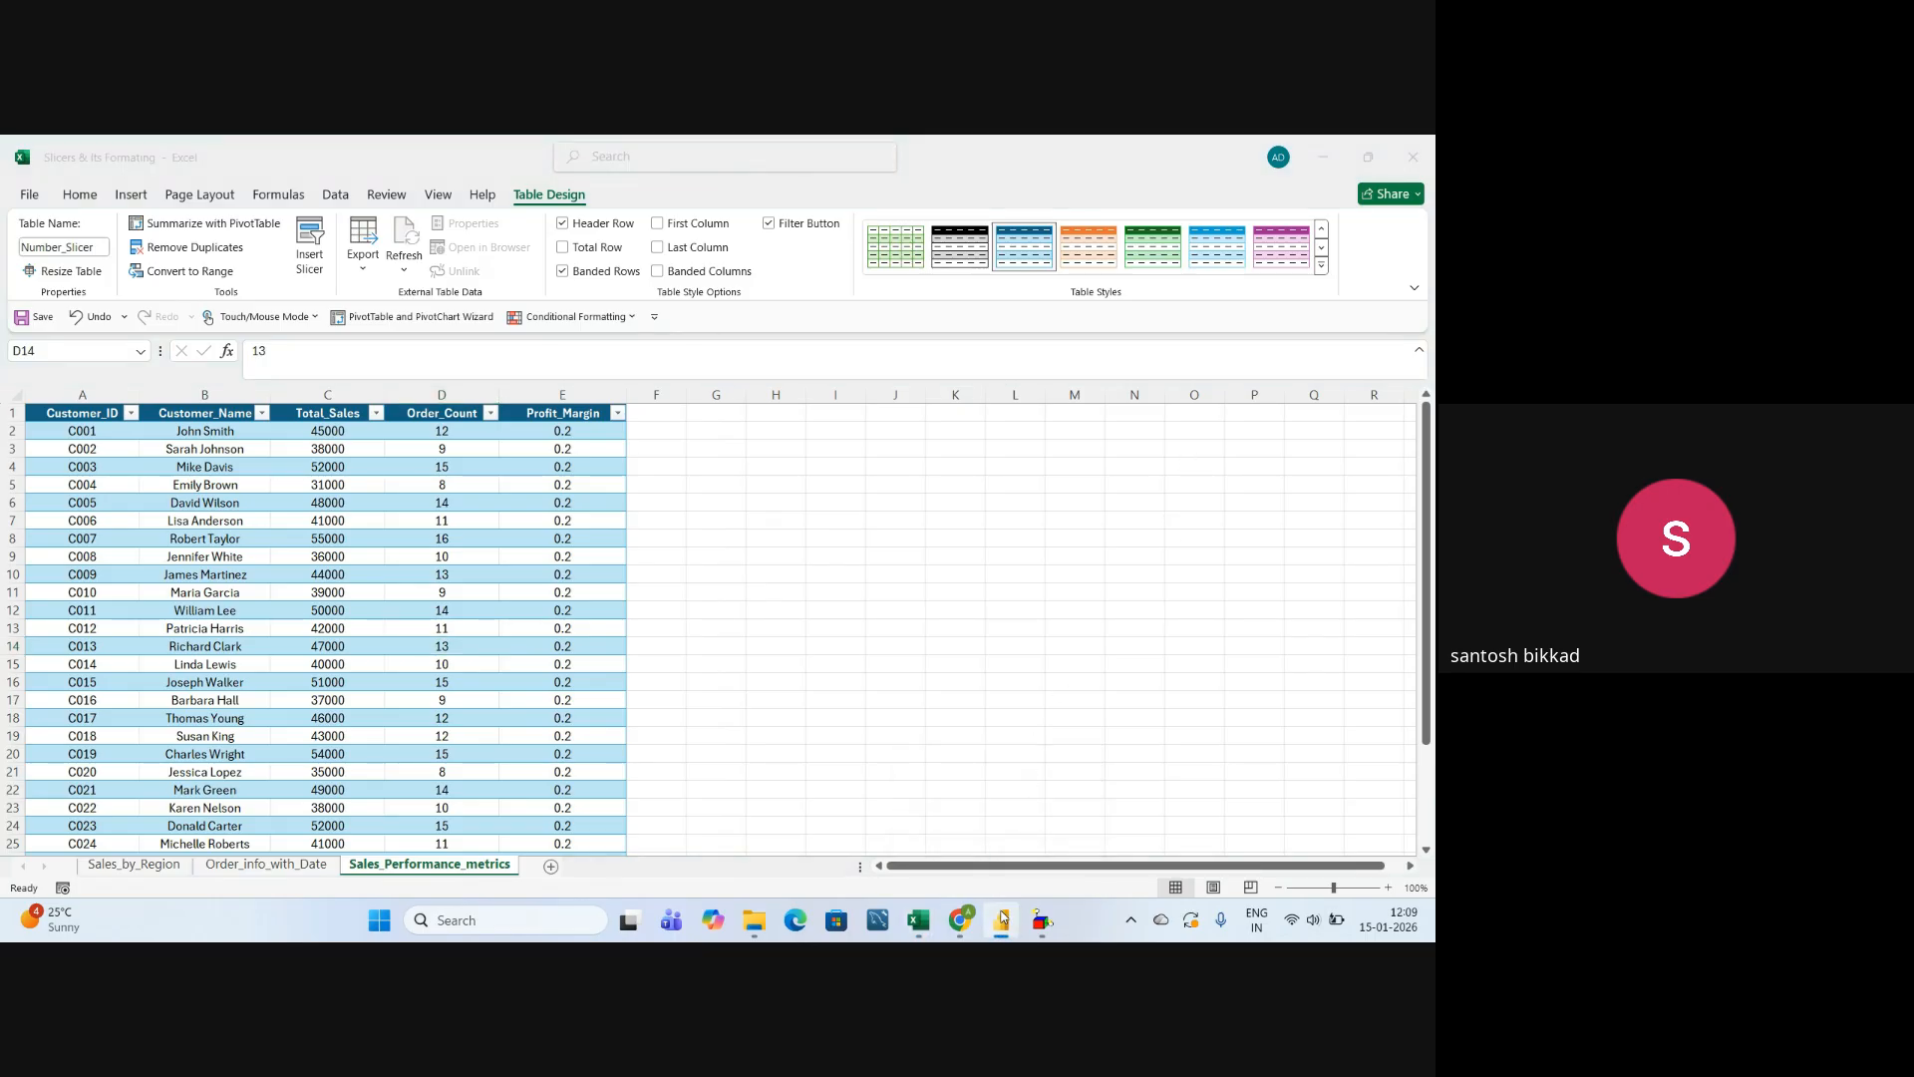
{"action": "right_click", "coordinate": [1001, 919]}
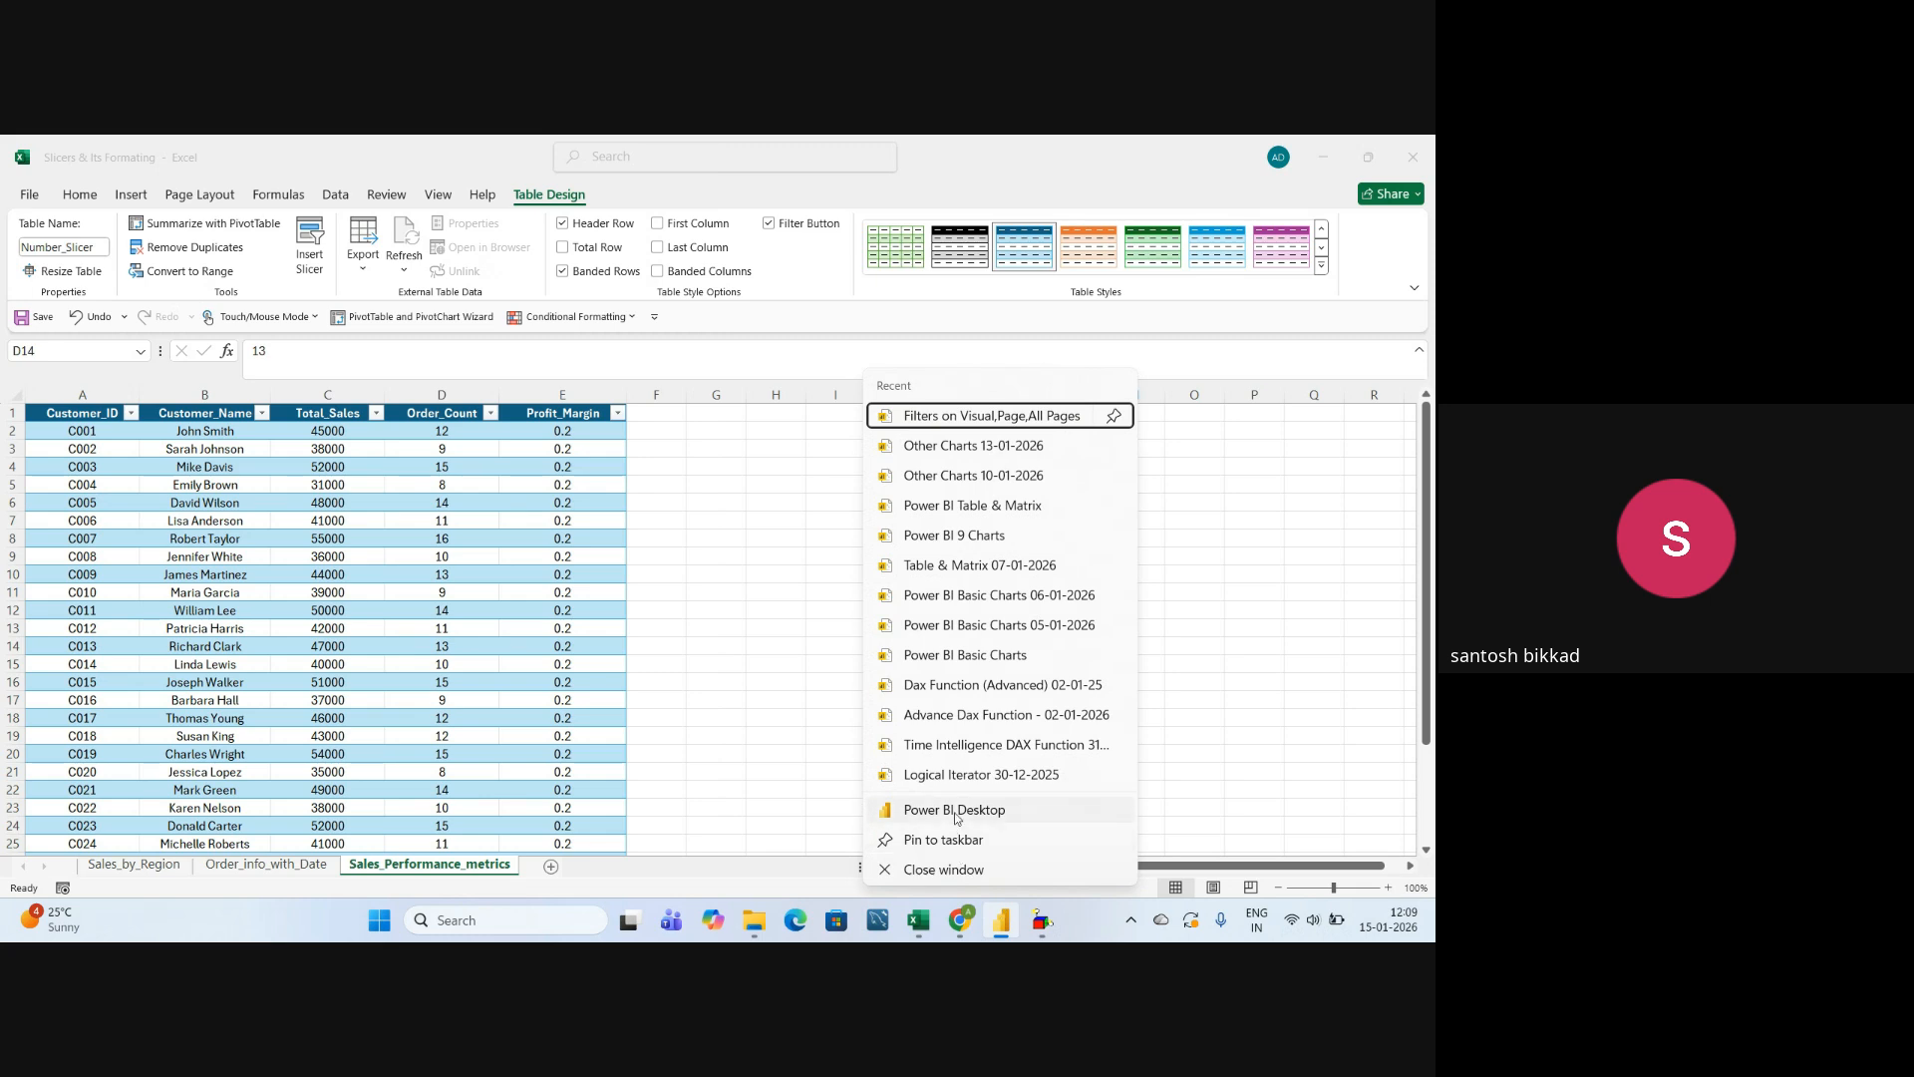
{"action": "left_click", "coordinate": [954, 870]}
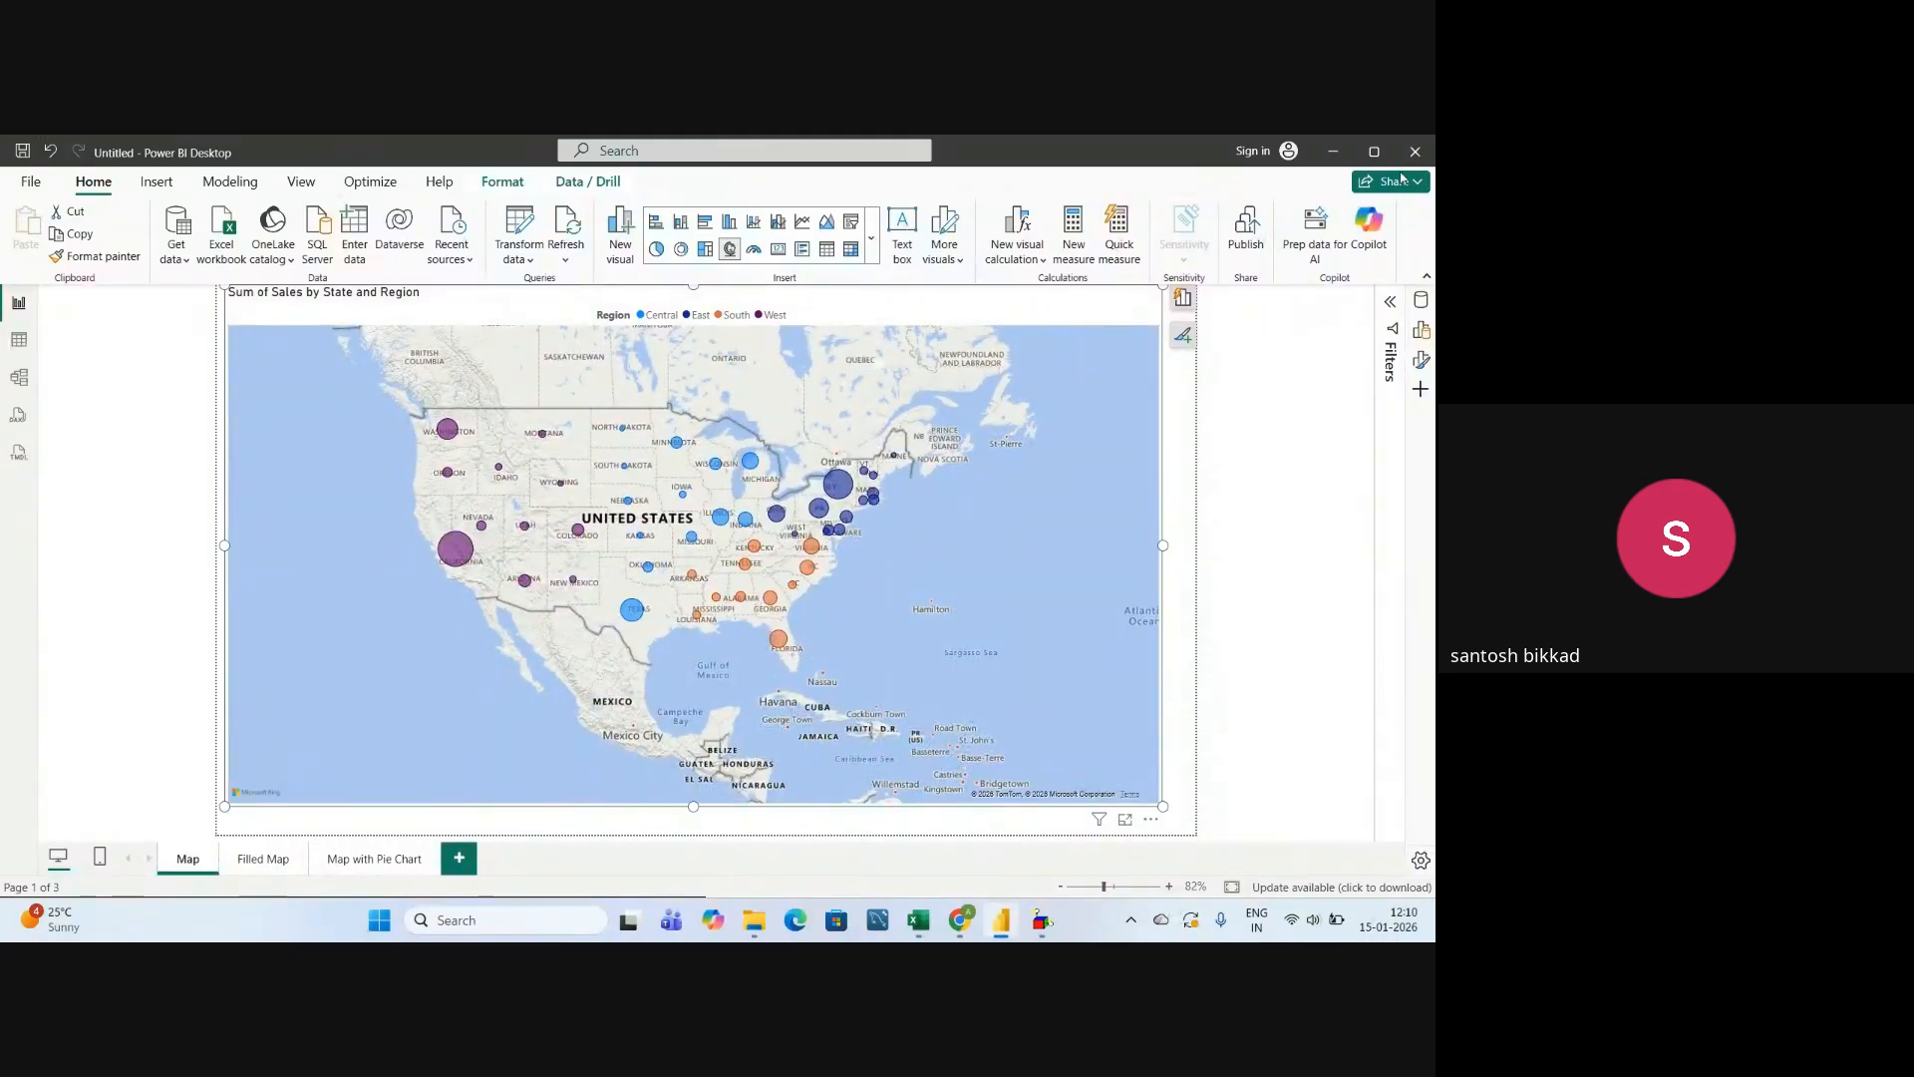
{"action": "left_click", "coordinate": [783, 559]}
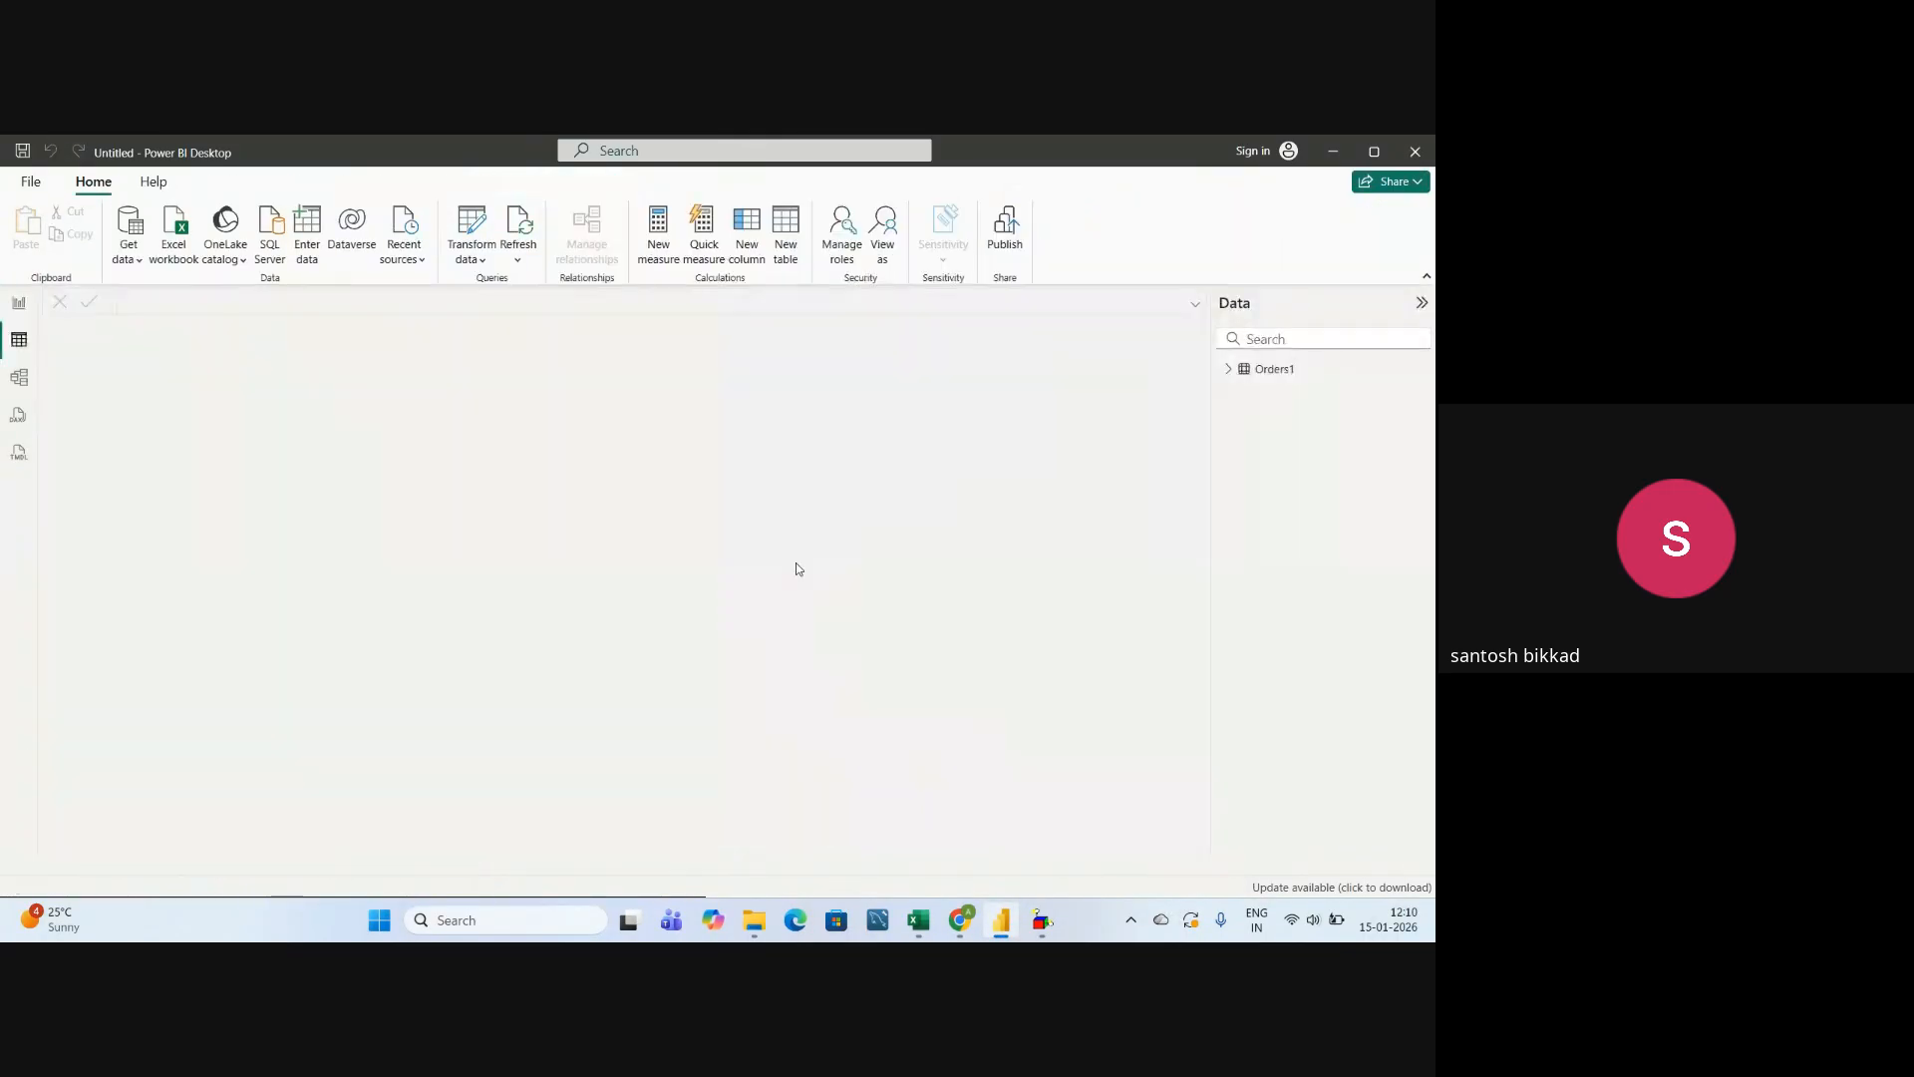
{"action": "left_click", "coordinate": [707, 661]}
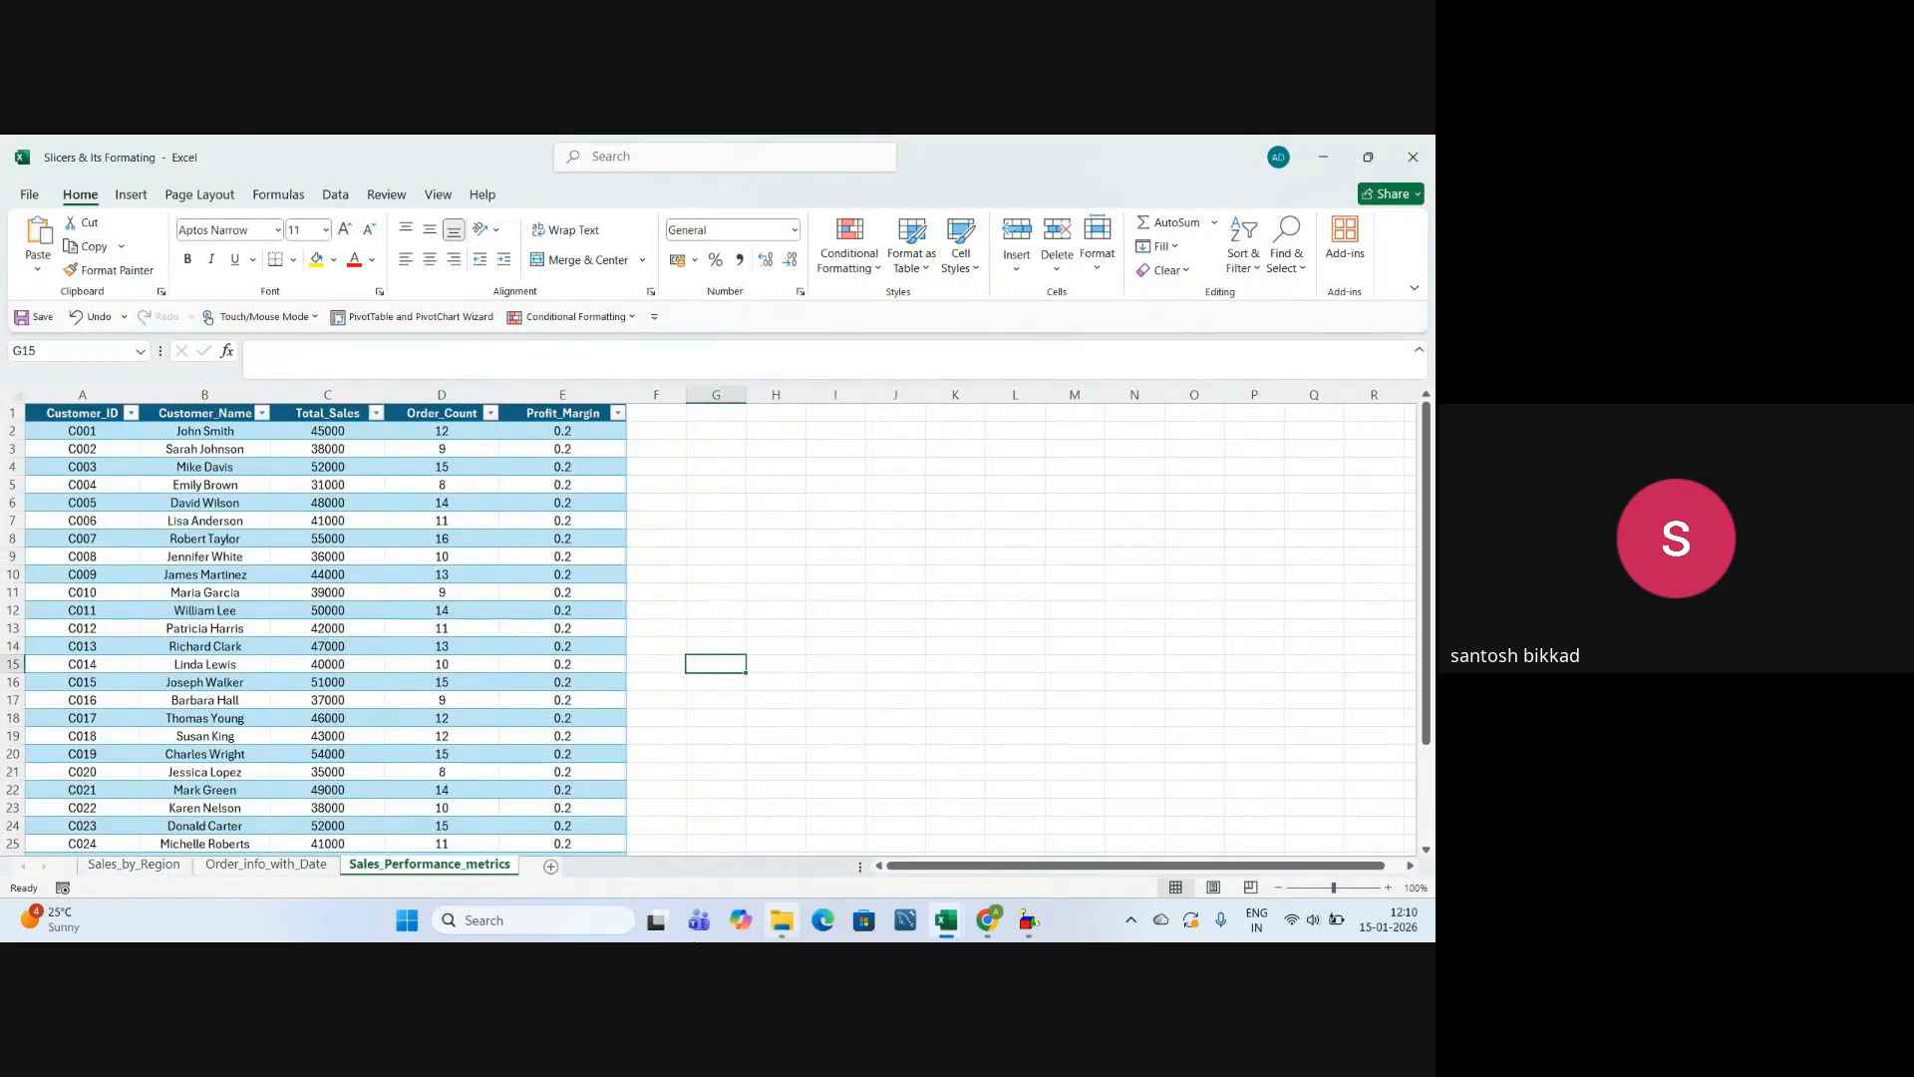
Search Windows for "power bi" and launch Power BI Desktop with a new blank report.
{"action": "left_click", "coordinate": [529, 922]}
{"action": "type", "text": "power bi"}
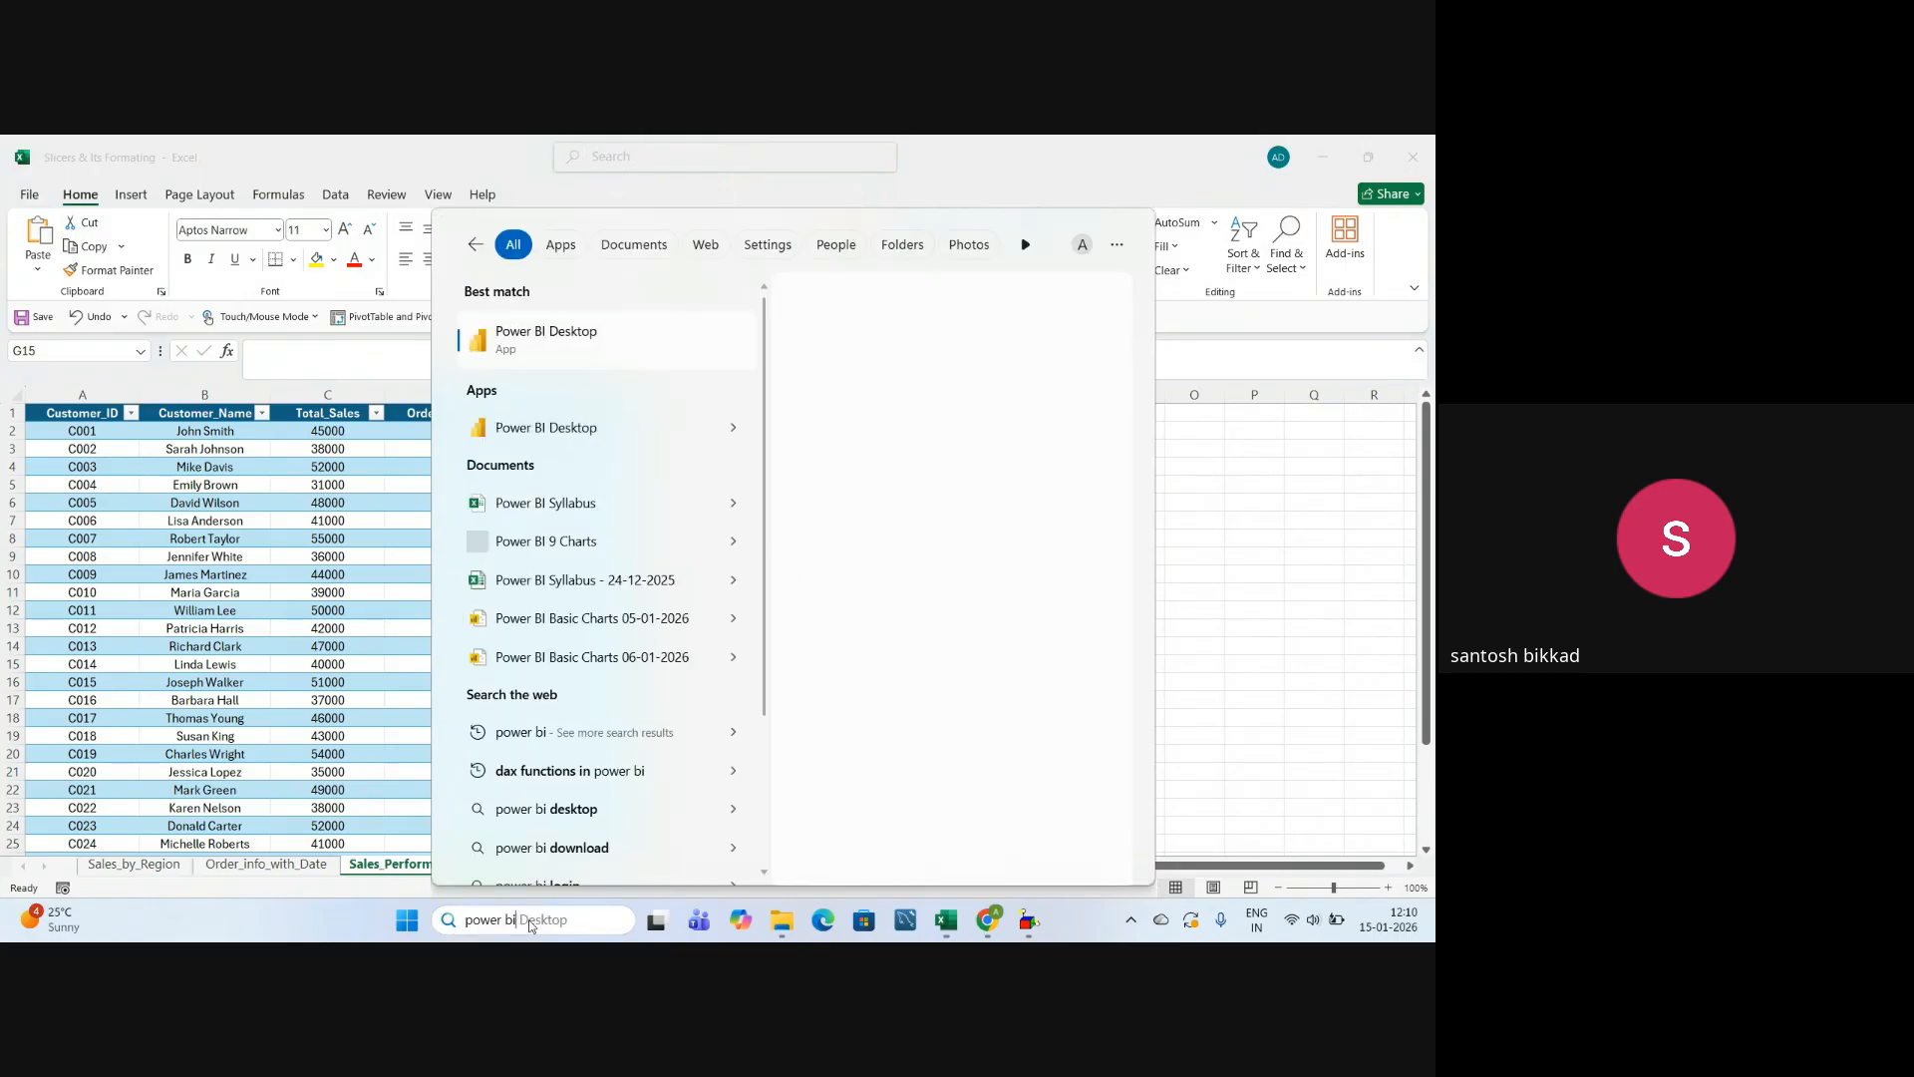
{"action": "key", "text": "Return"}
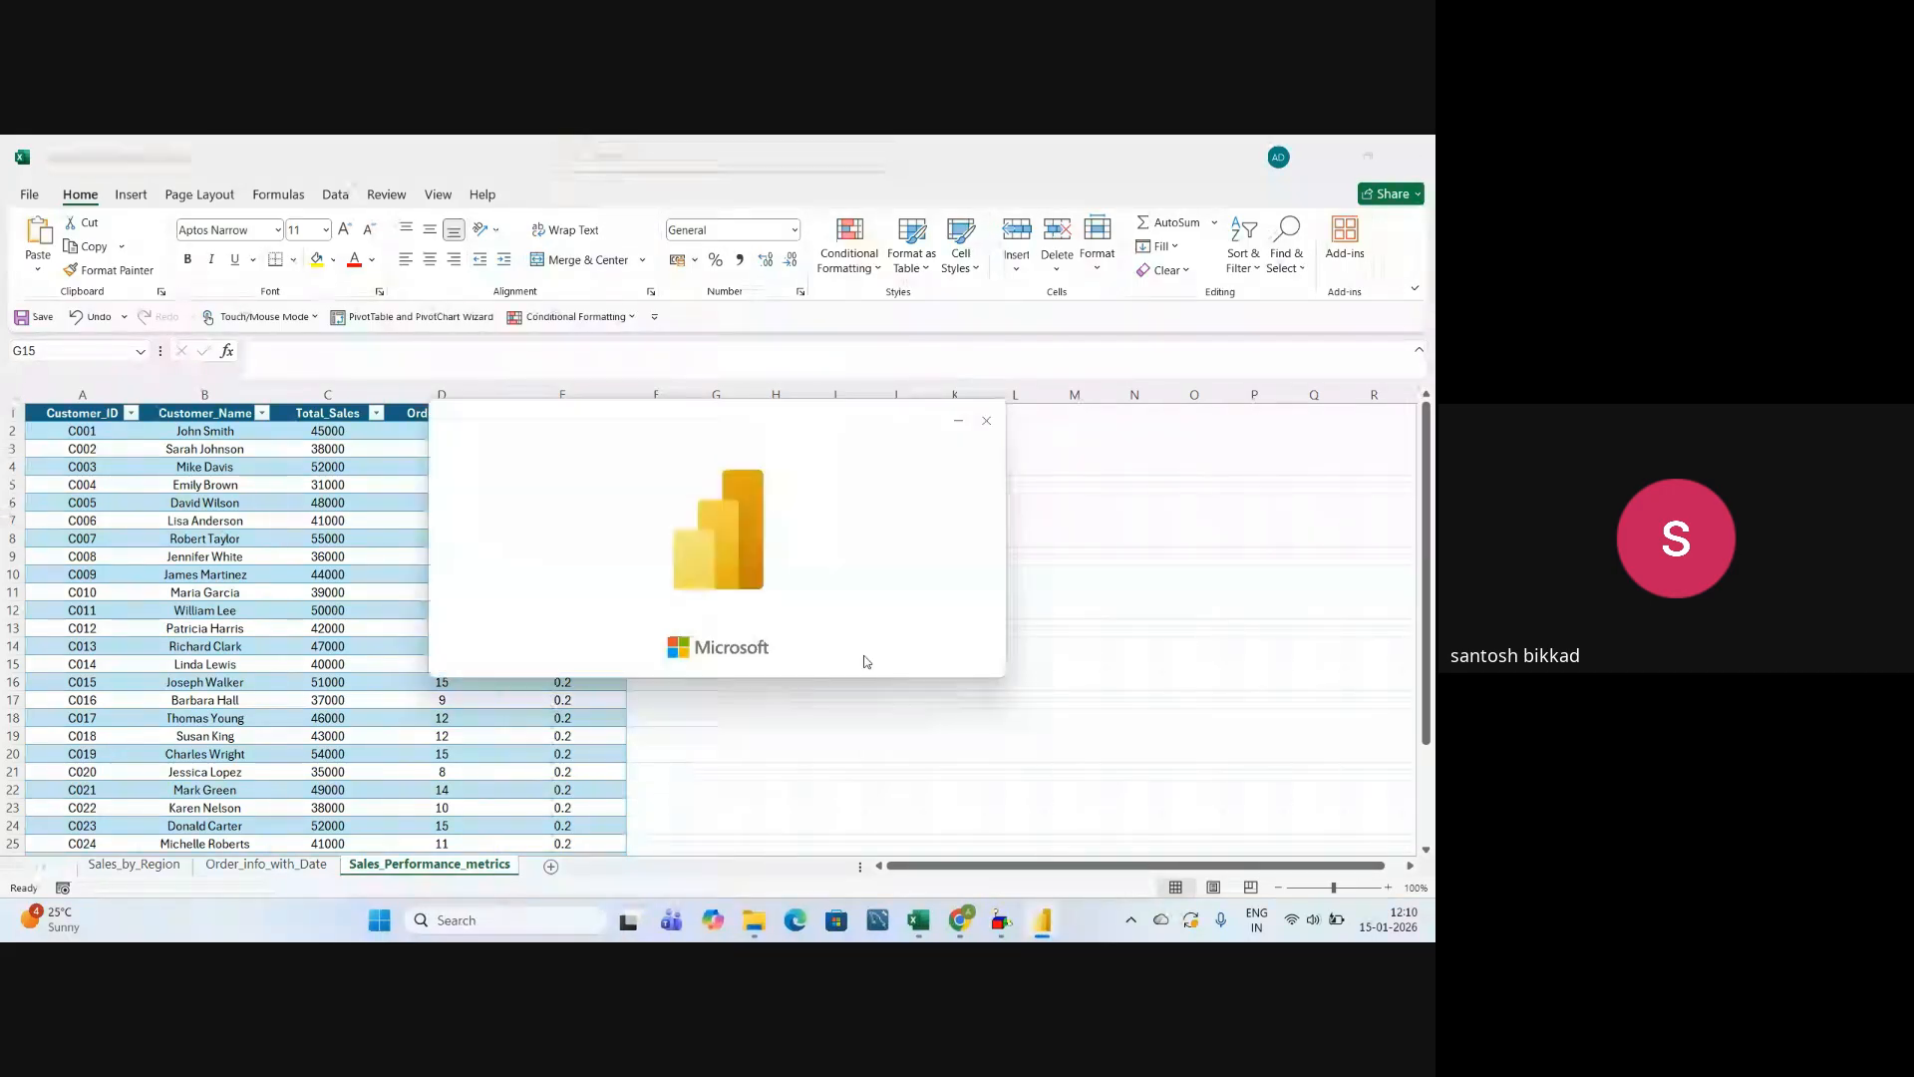
{"action": "left_click", "coordinate": [991, 929]}
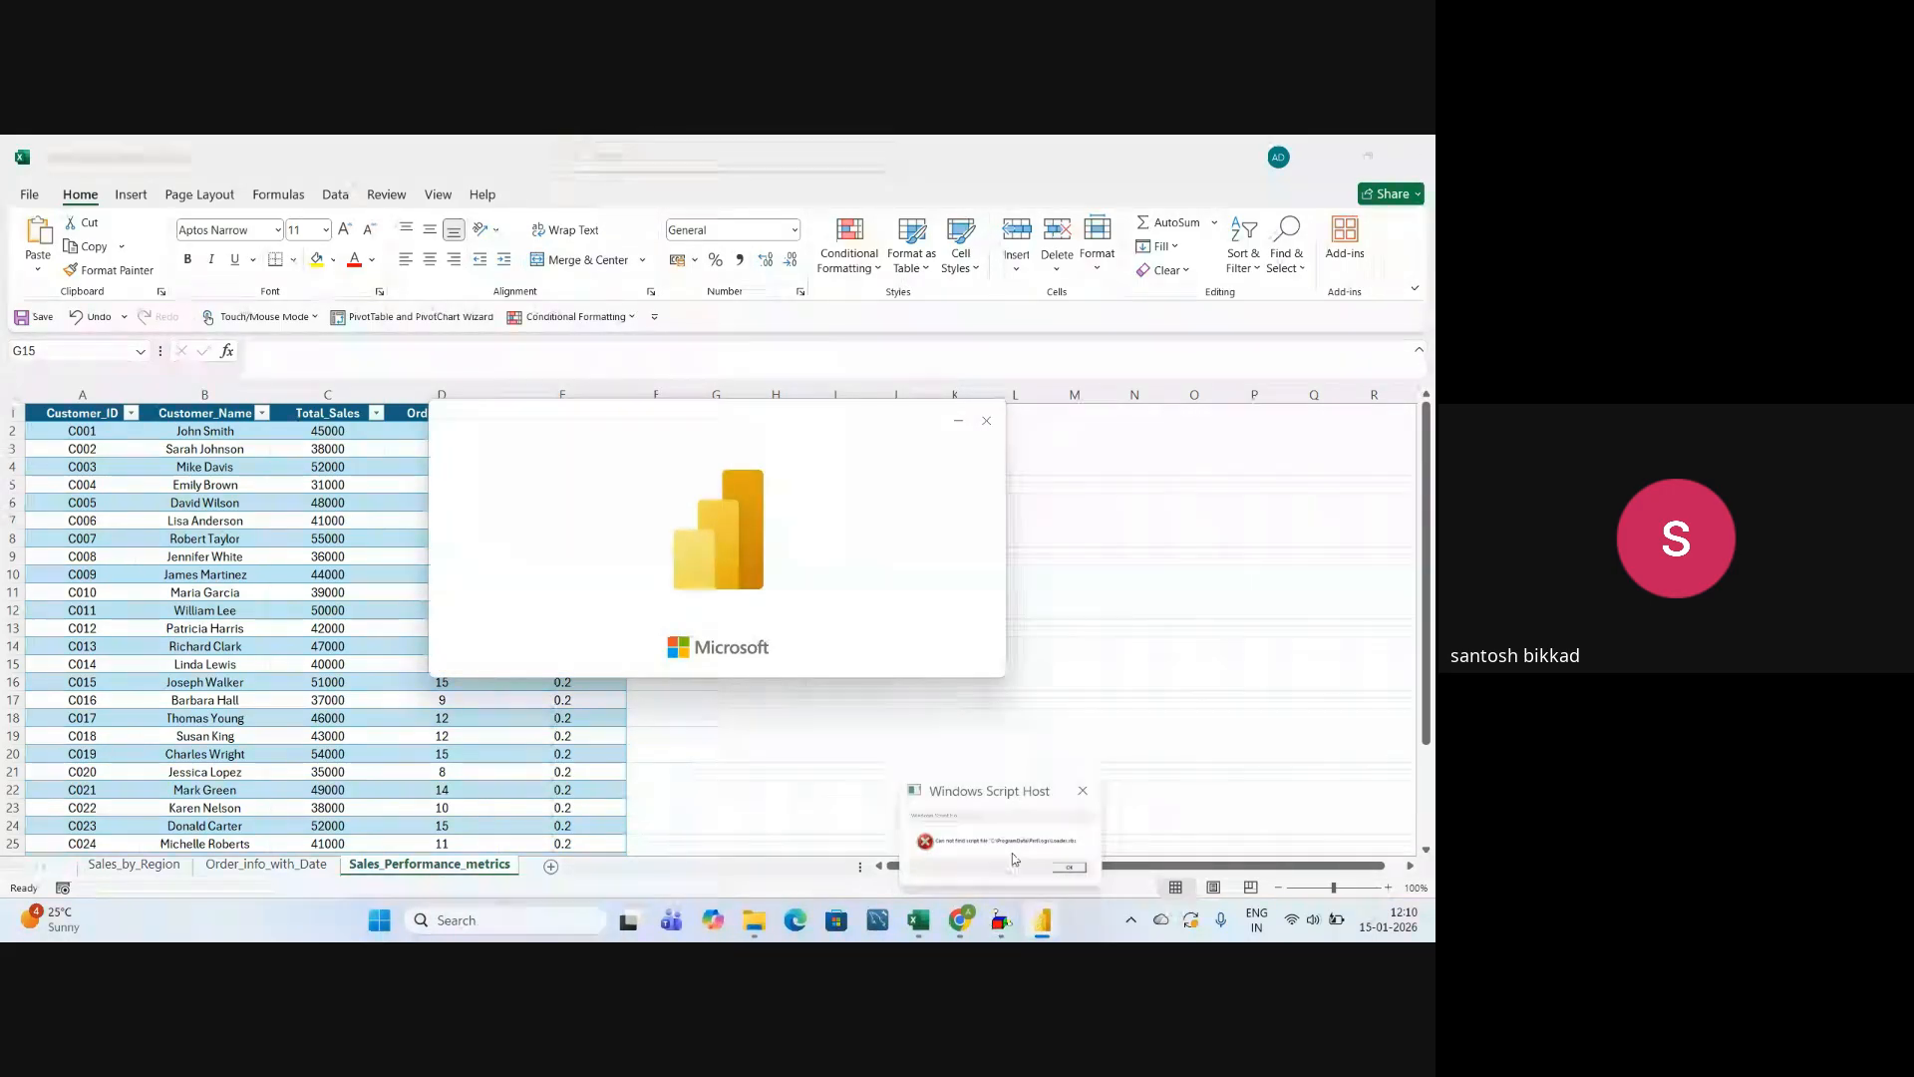
{"action": "left_click", "coordinate": [877, 604]}
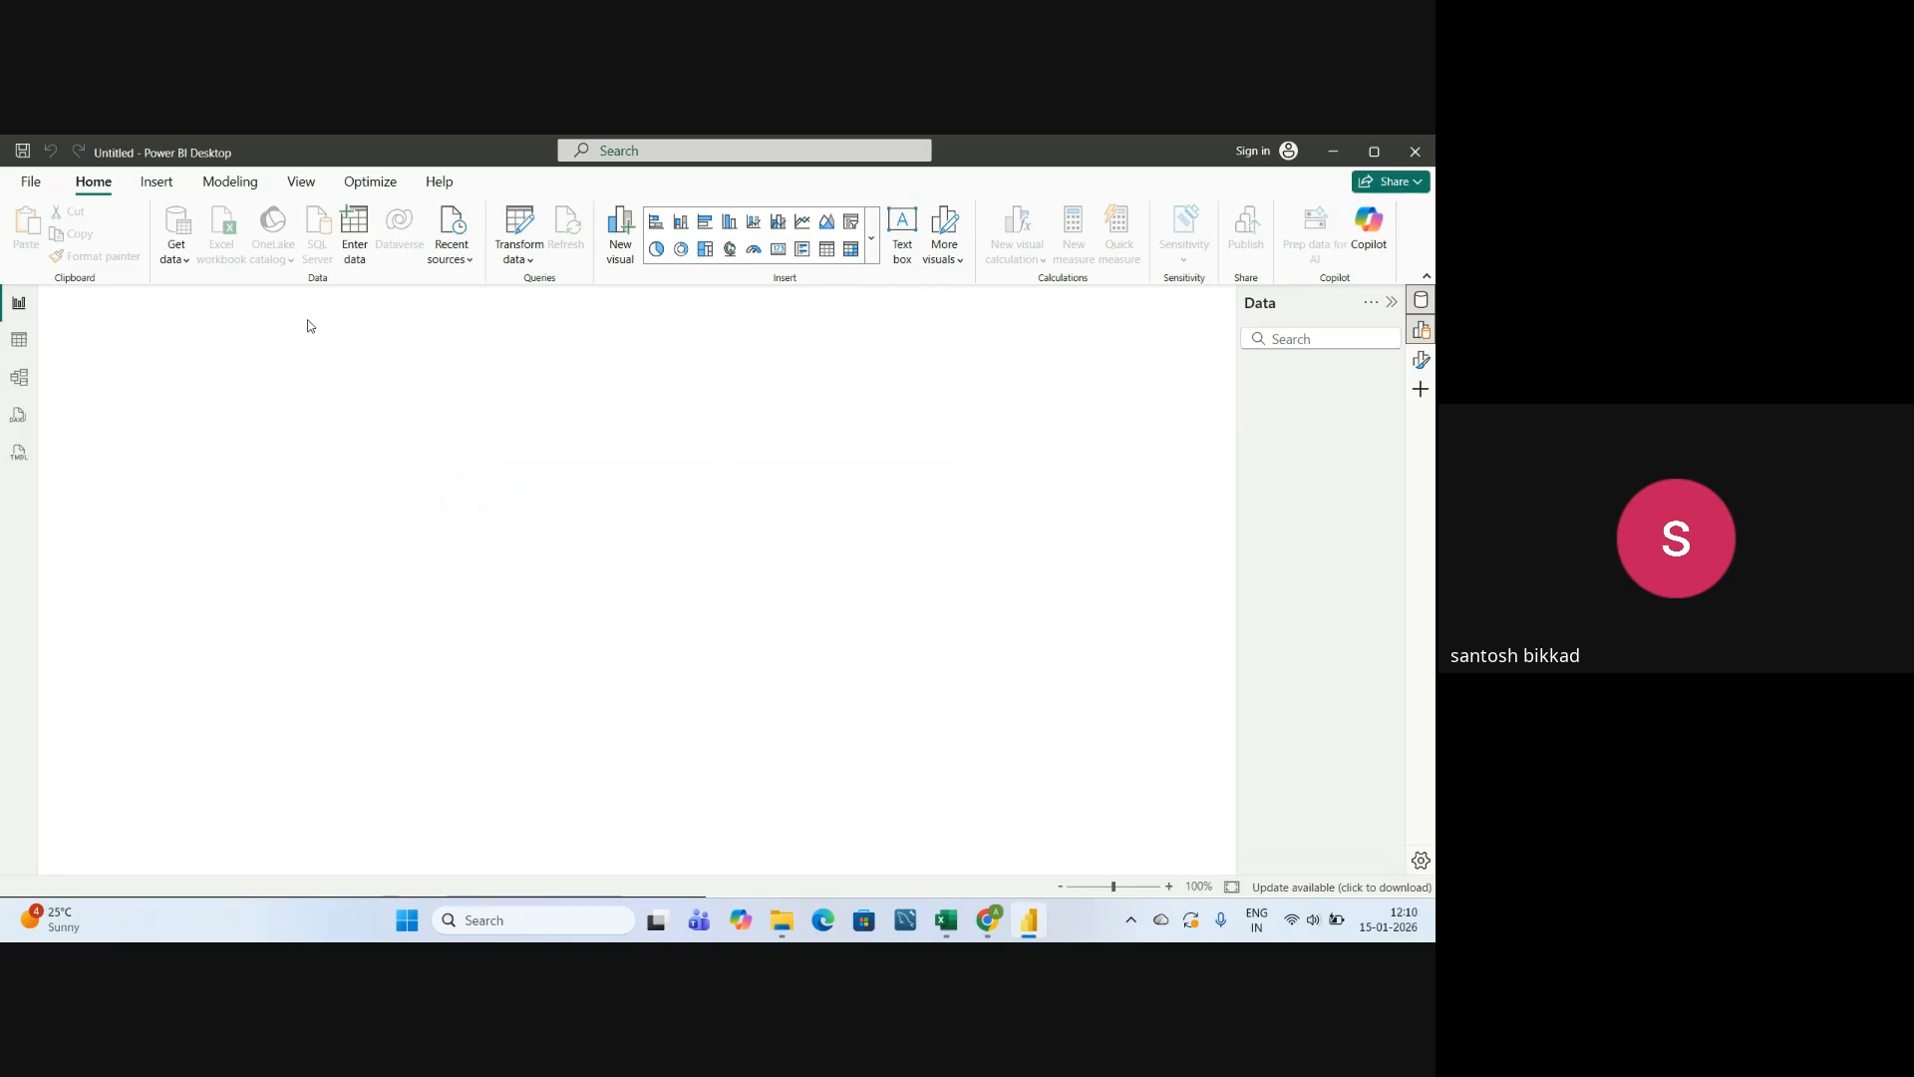
Import the Excel workbook Slicers & Its Formating from the Slicers folder inside Power BI Charts.
{"action": "left_click", "coordinate": [180, 261]}
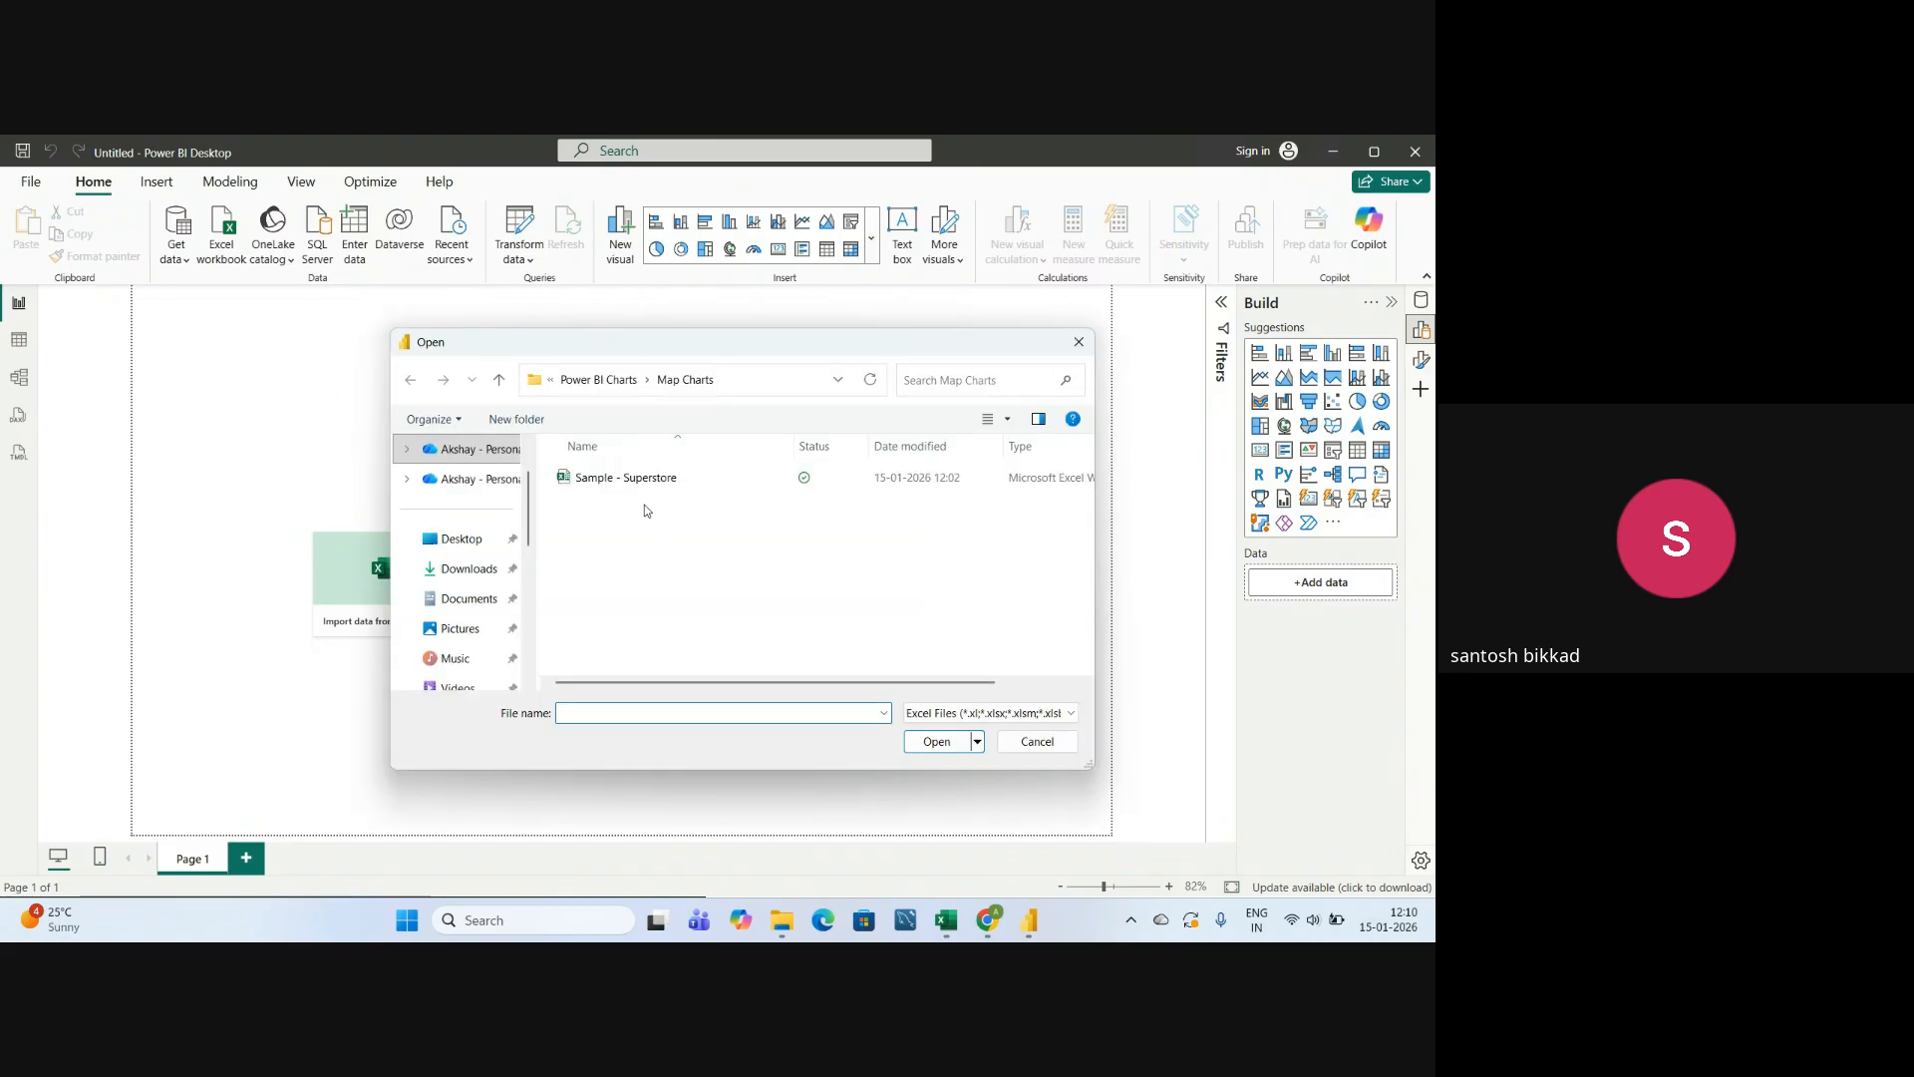
{"action": "left_click", "coordinate": [598, 380]}
{"action": "double_click", "coordinate": [606, 602]}
{"action": "left_click", "coordinate": [623, 488]}
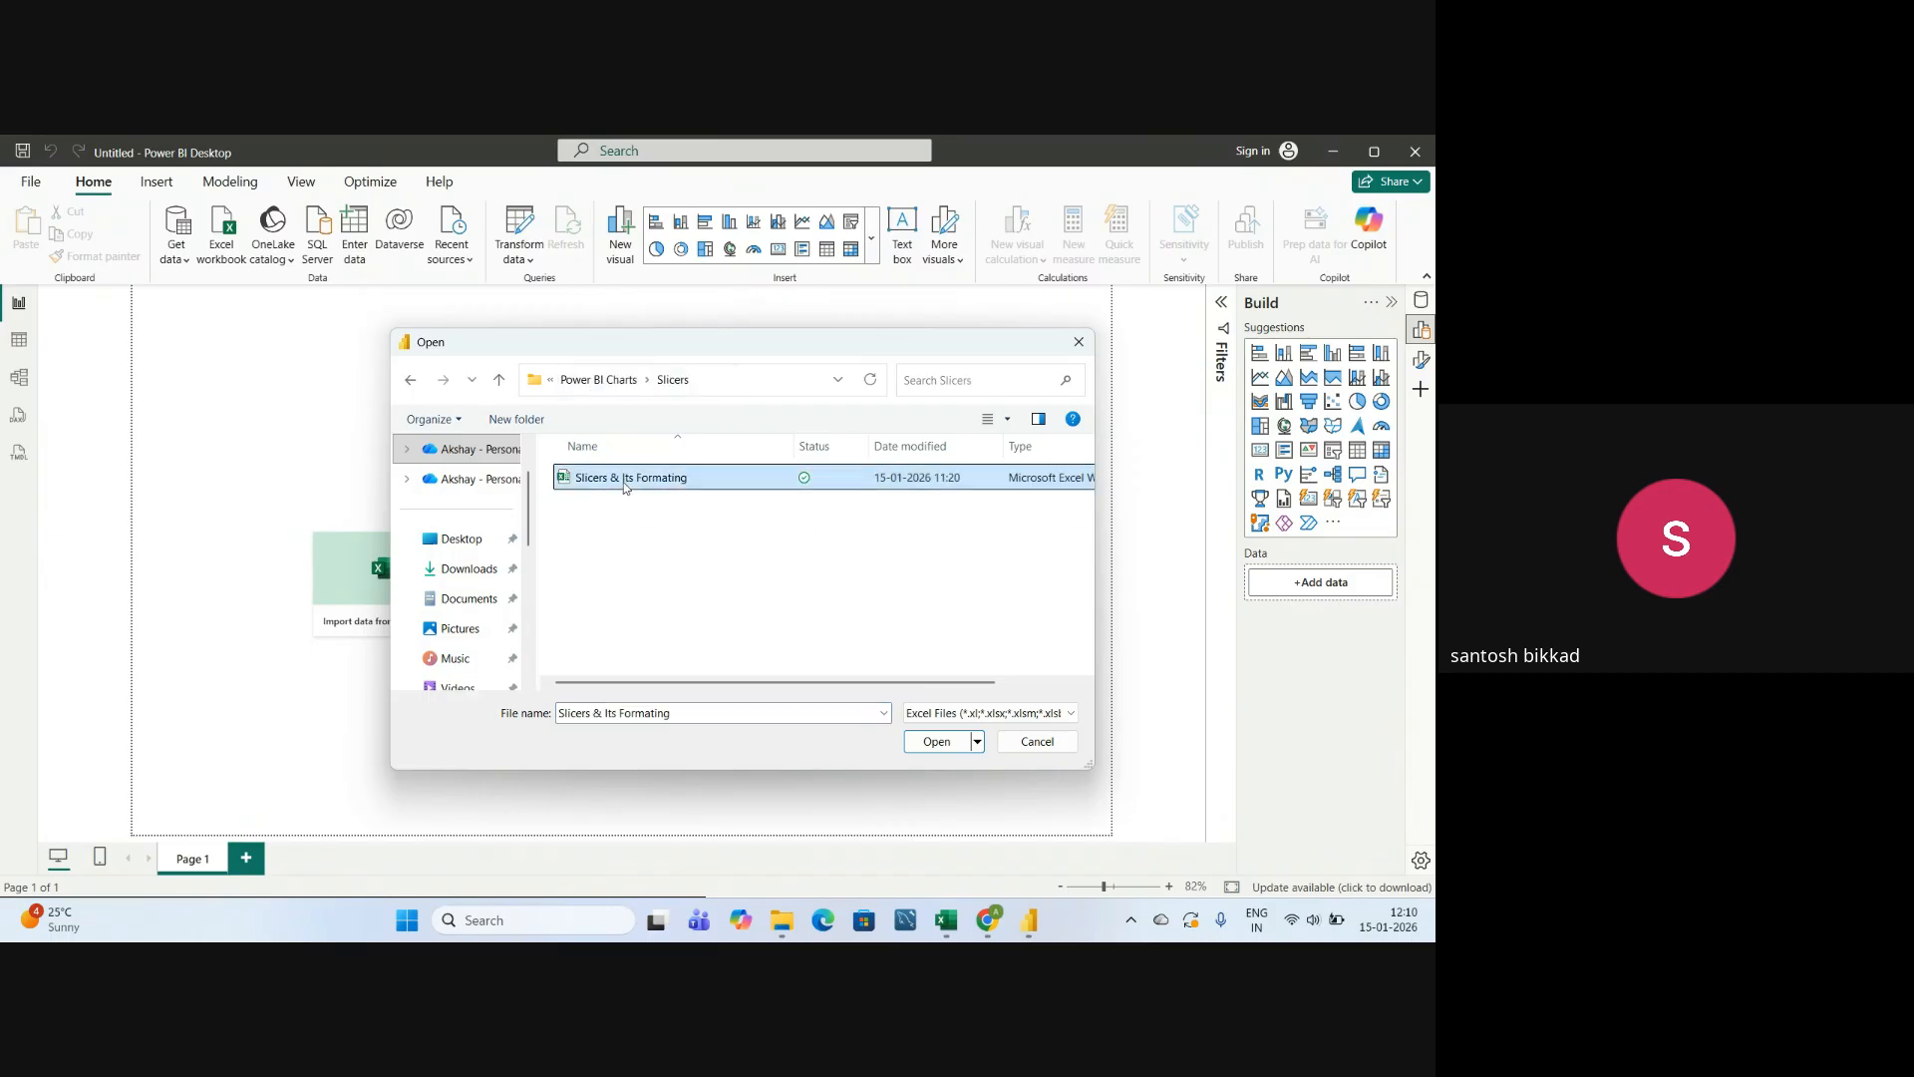
{"action": "left_click", "coordinate": [937, 748]}
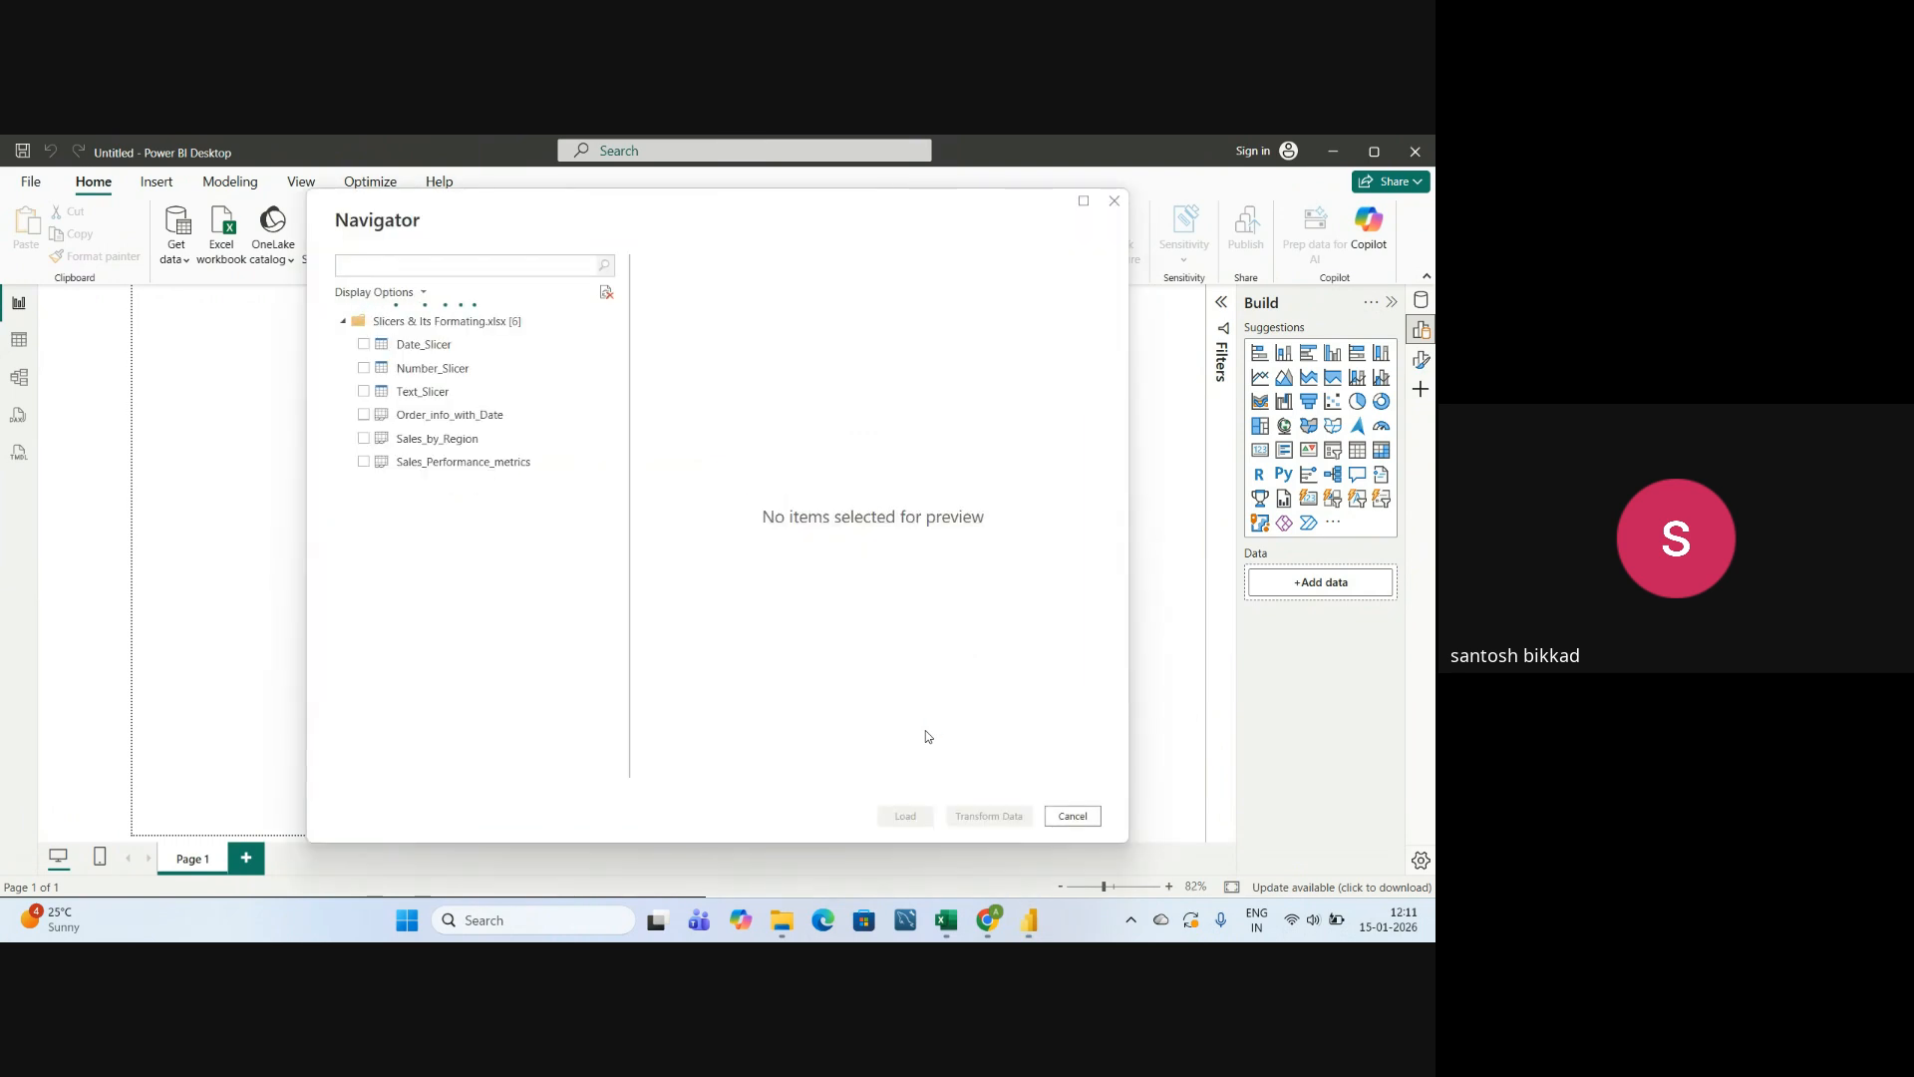
Select the Date_Slicer, Number_Slicer and Text_Slicer tables and load them into the report.
{"action": "left_click", "coordinate": [364, 345]}
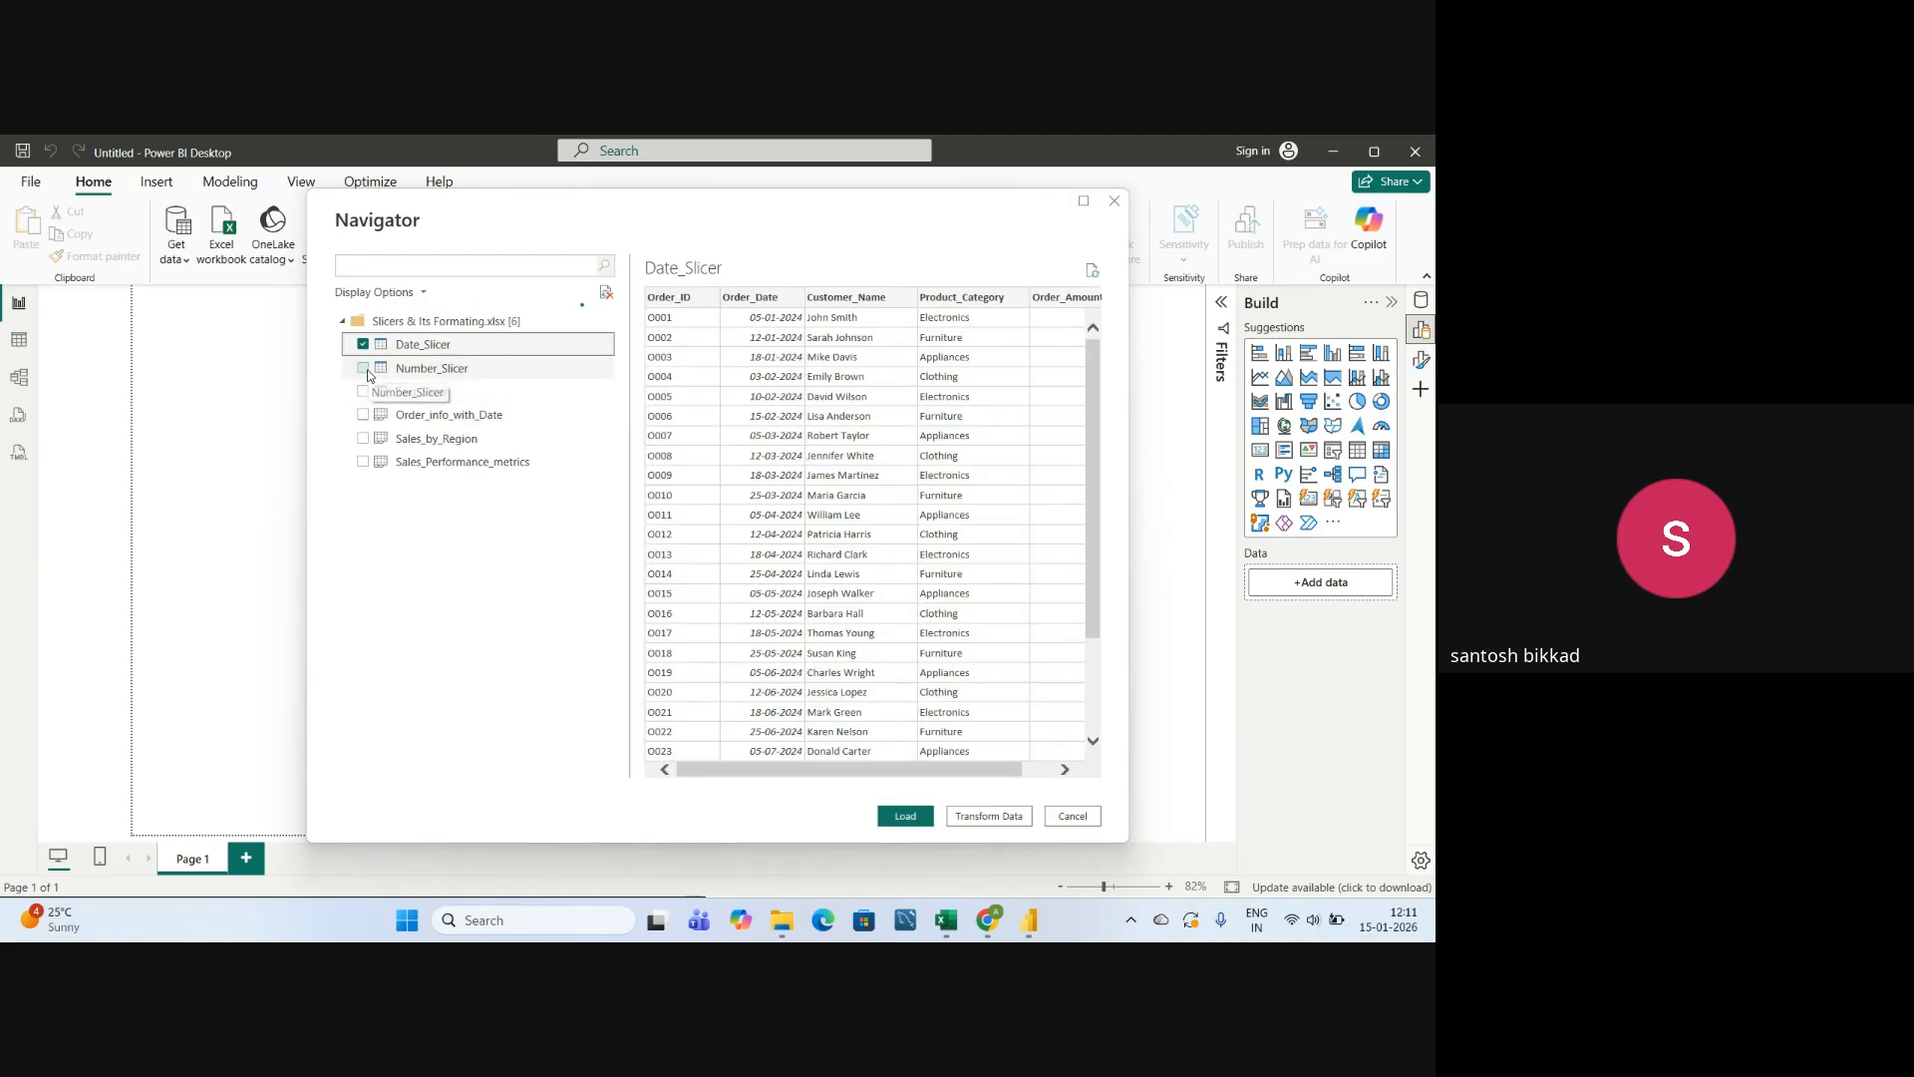
{"action": "left_click", "coordinate": [364, 370]}
{"action": "left_click", "coordinate": [364, 393]}
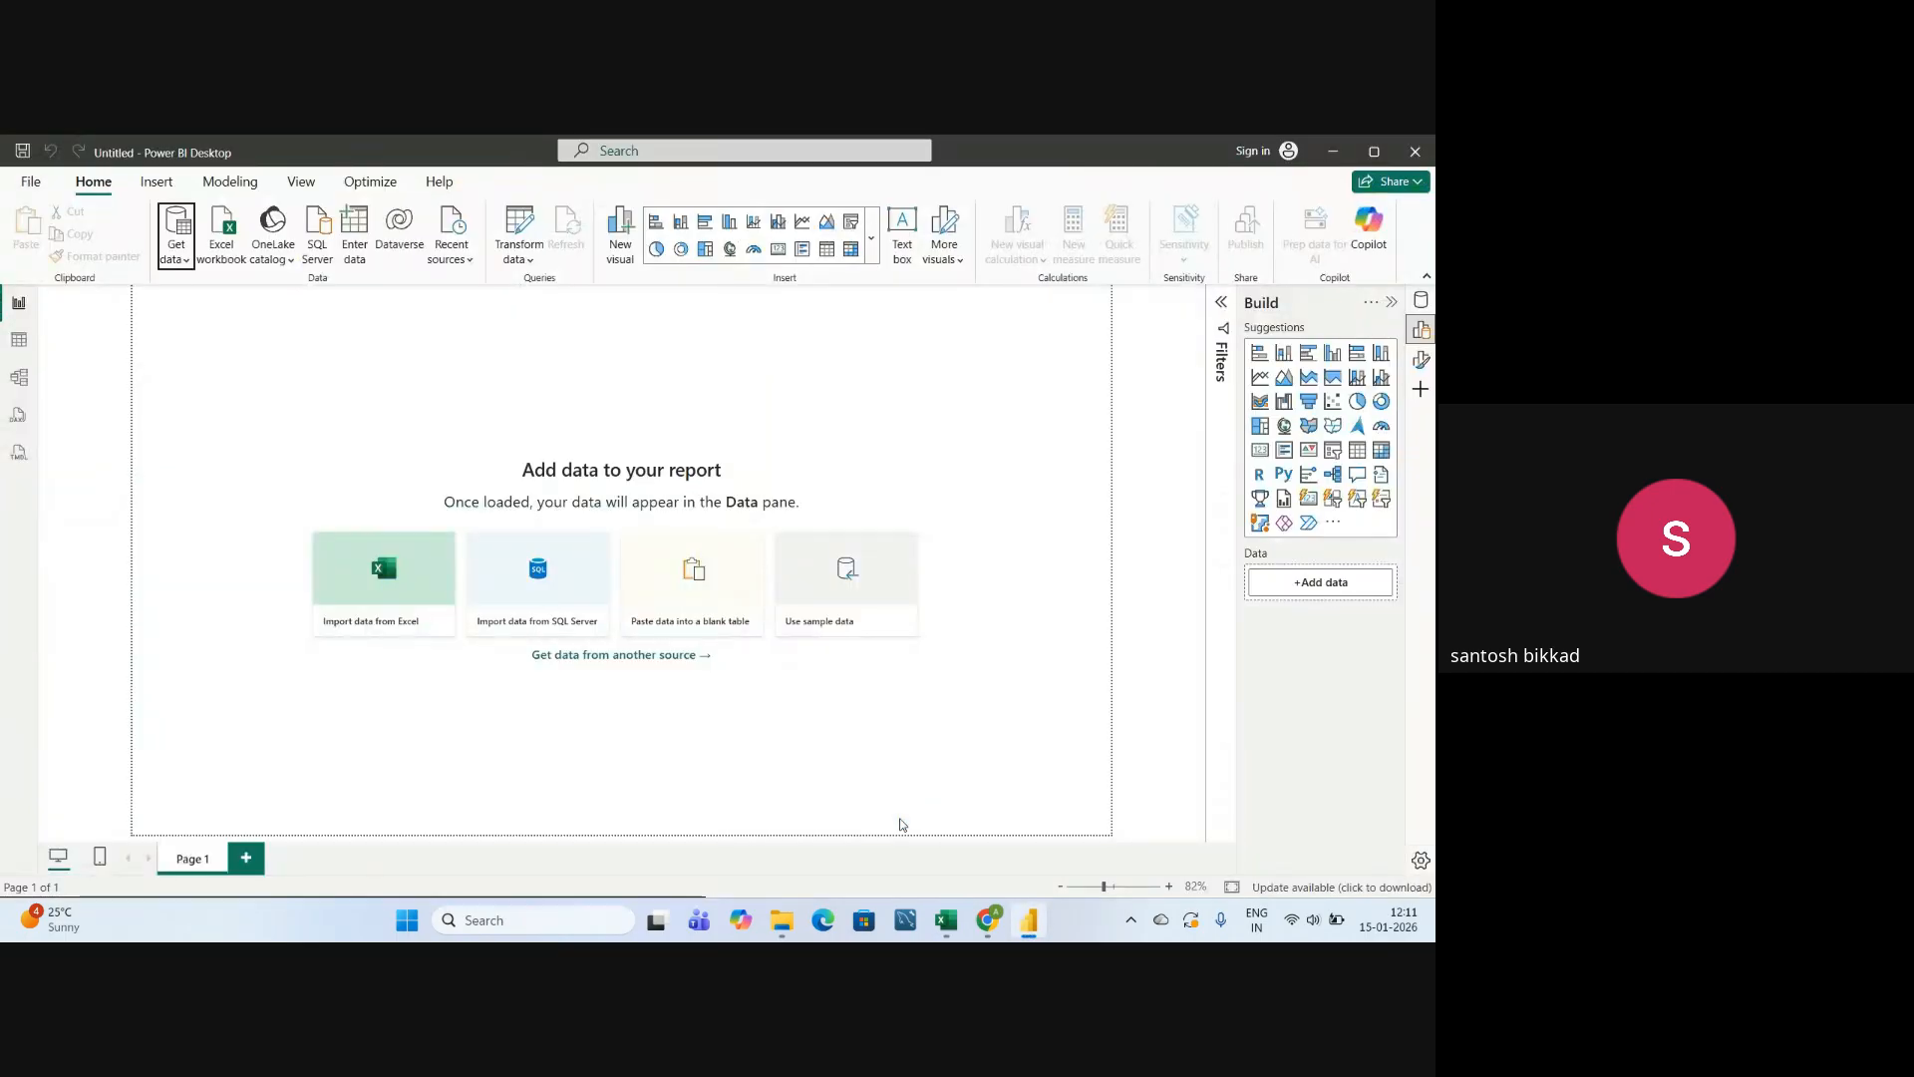
{"action": "mouse_move", "coordinate": [987, 919]}
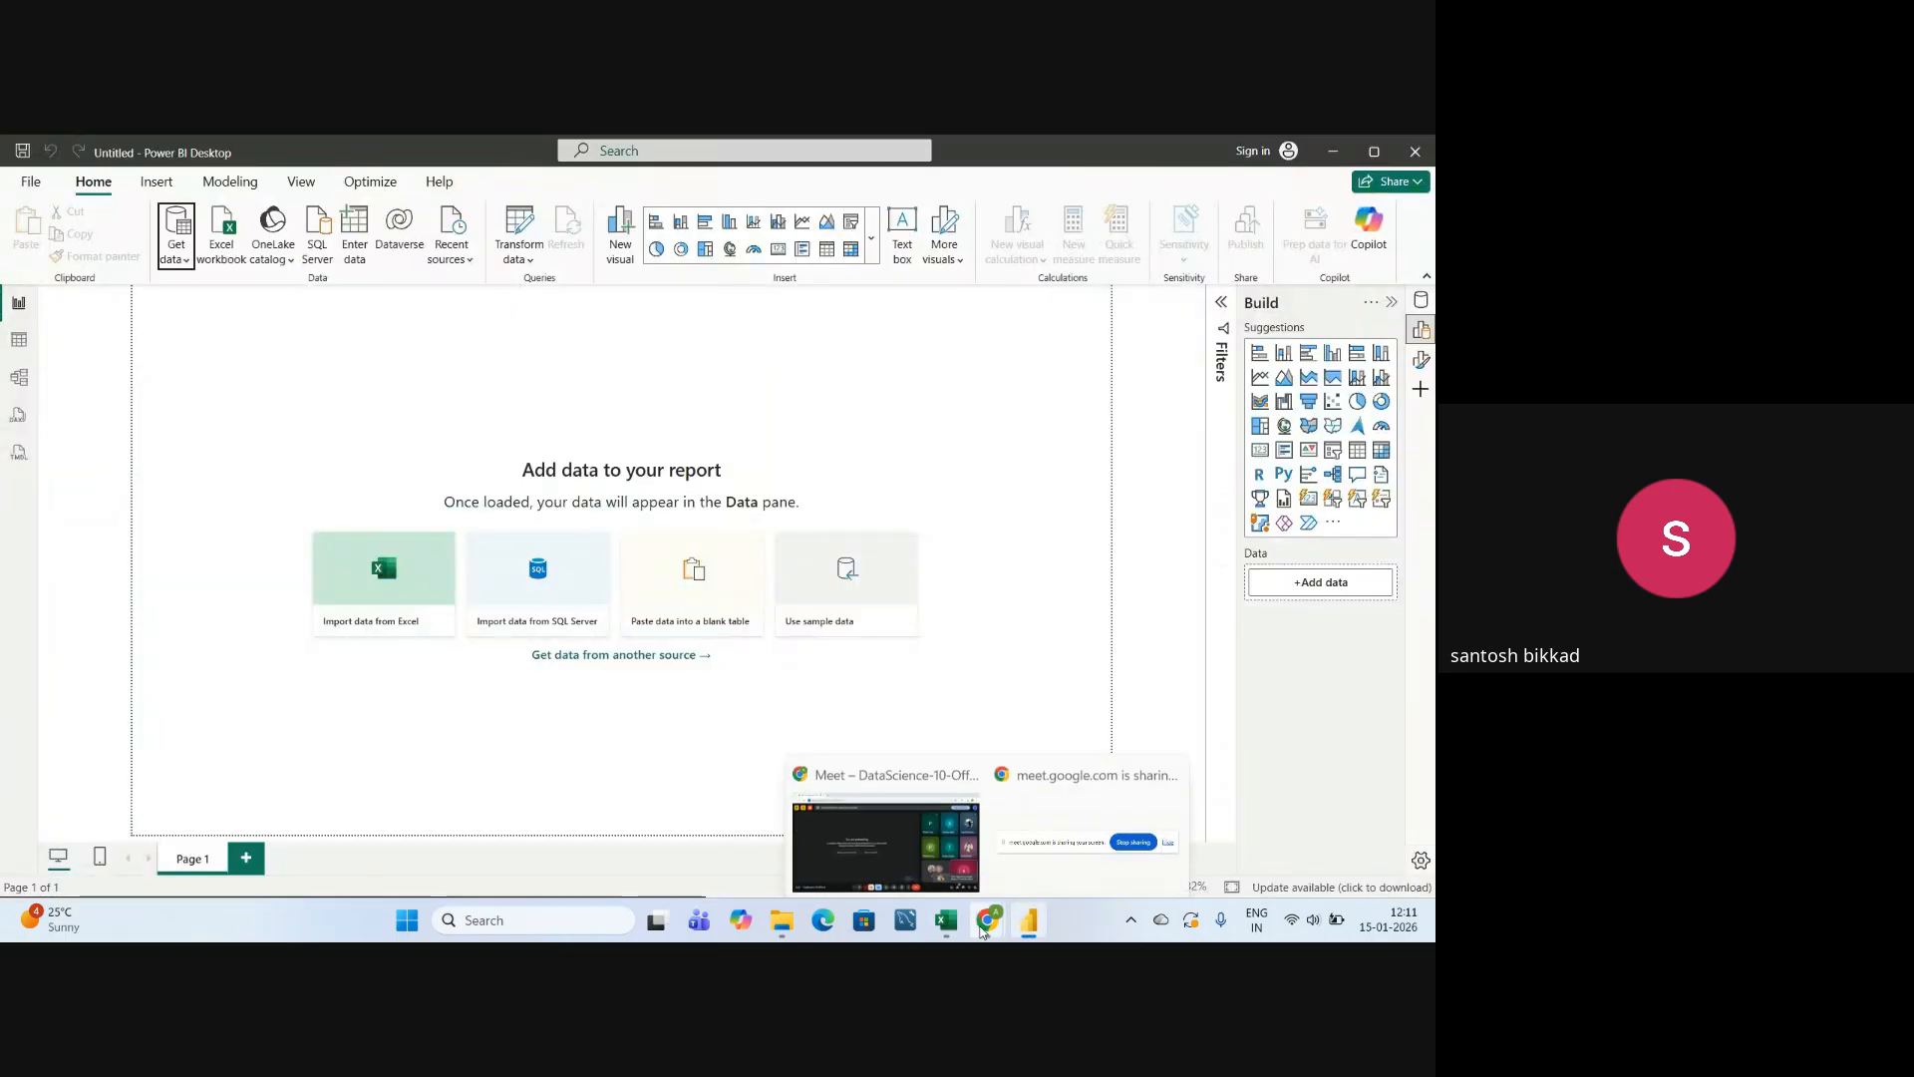
{"action": "left_click", "coordinate": [881, 841]}
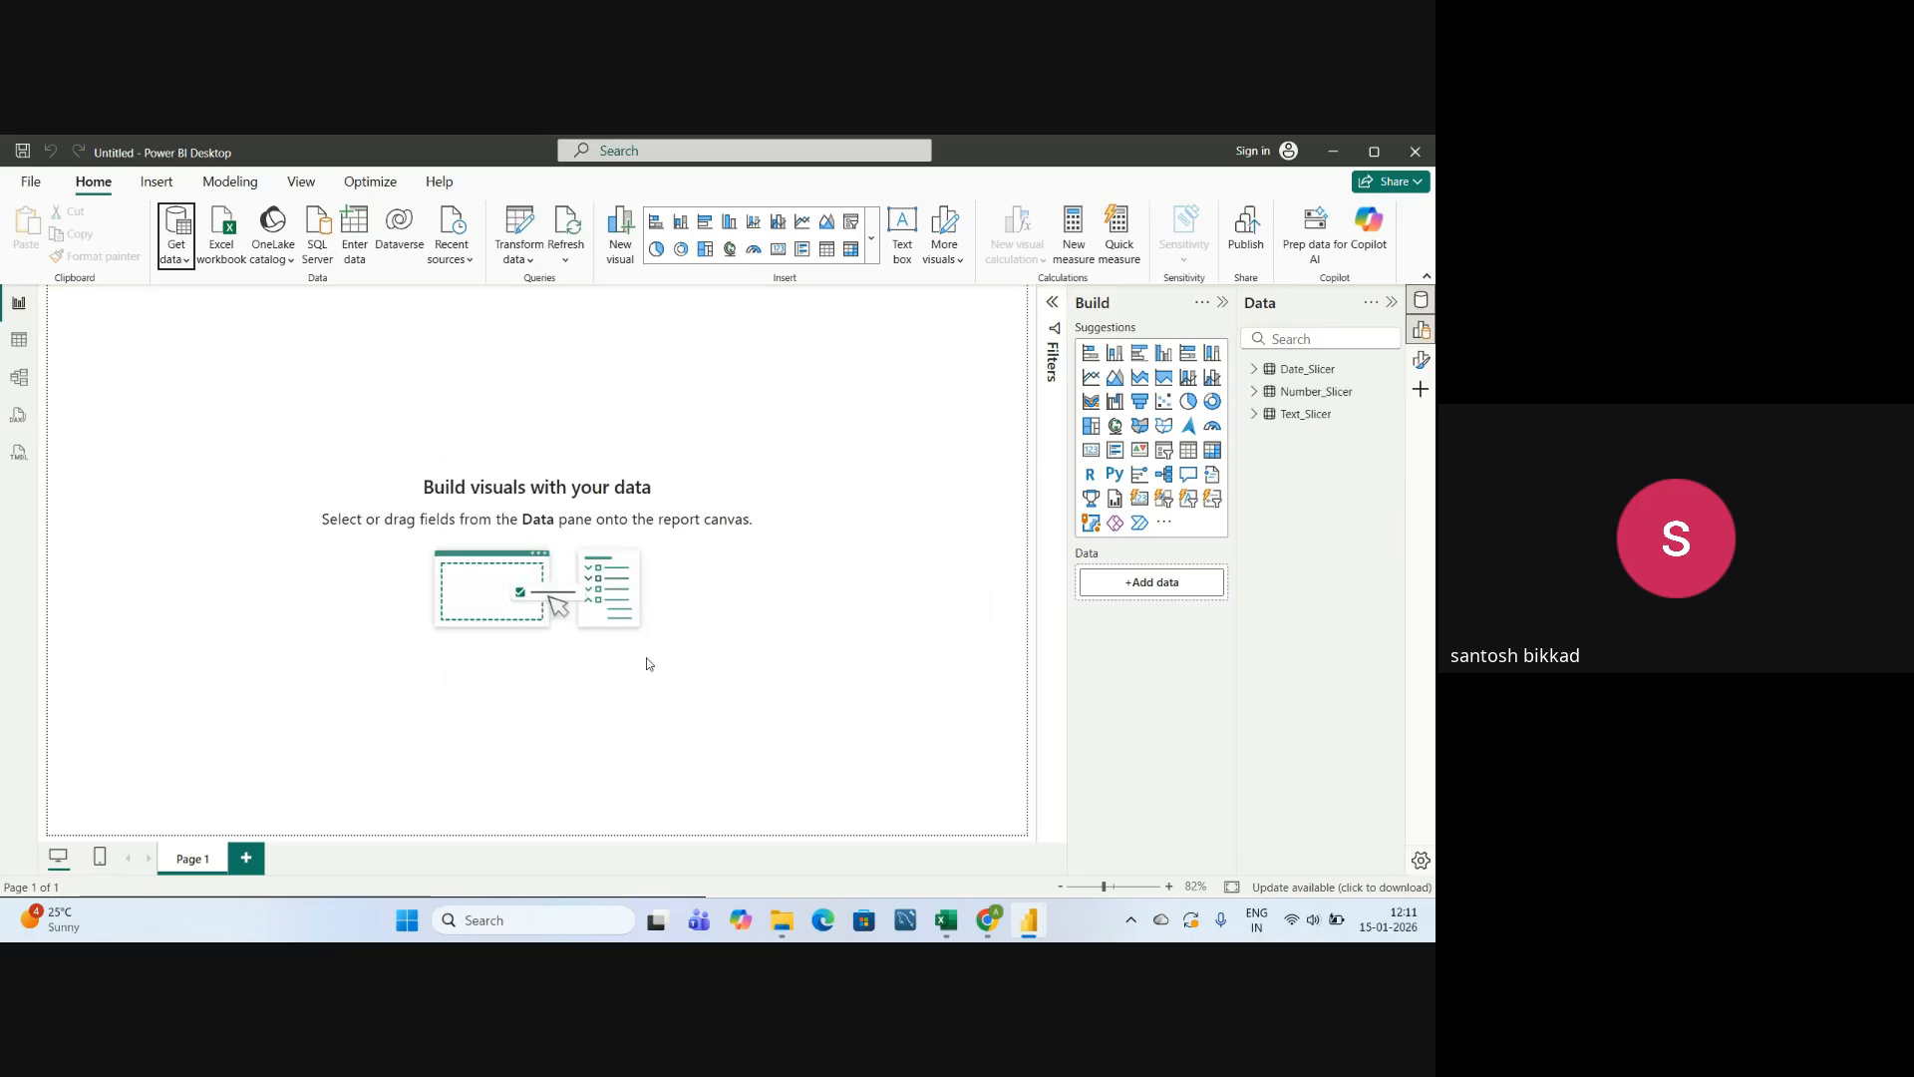
Add a slicer visual to Page 1, enlarge it and assign the Region field of the Text_Slicer table.
{"action": "left_click", "coordinate": [1255, 415]}
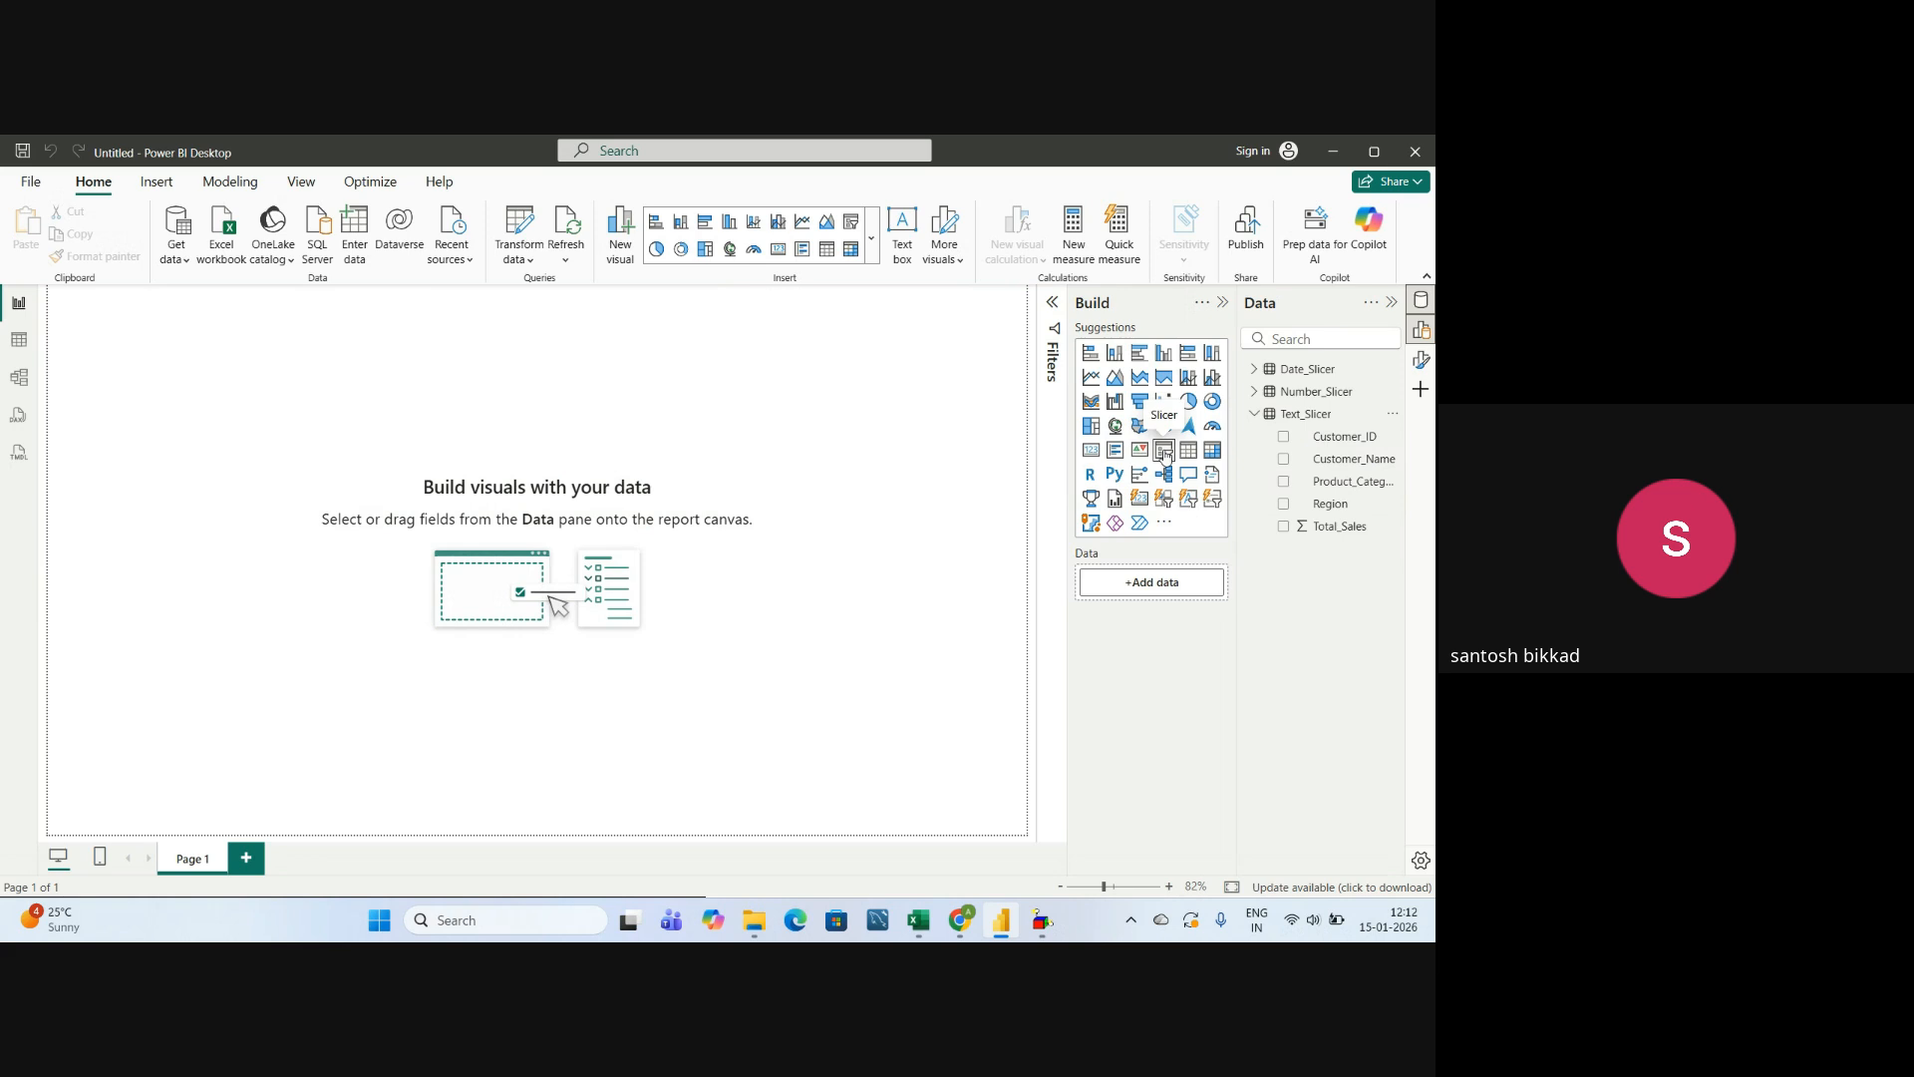
{"action": "left_click", "coordinate": [1165, 454]}
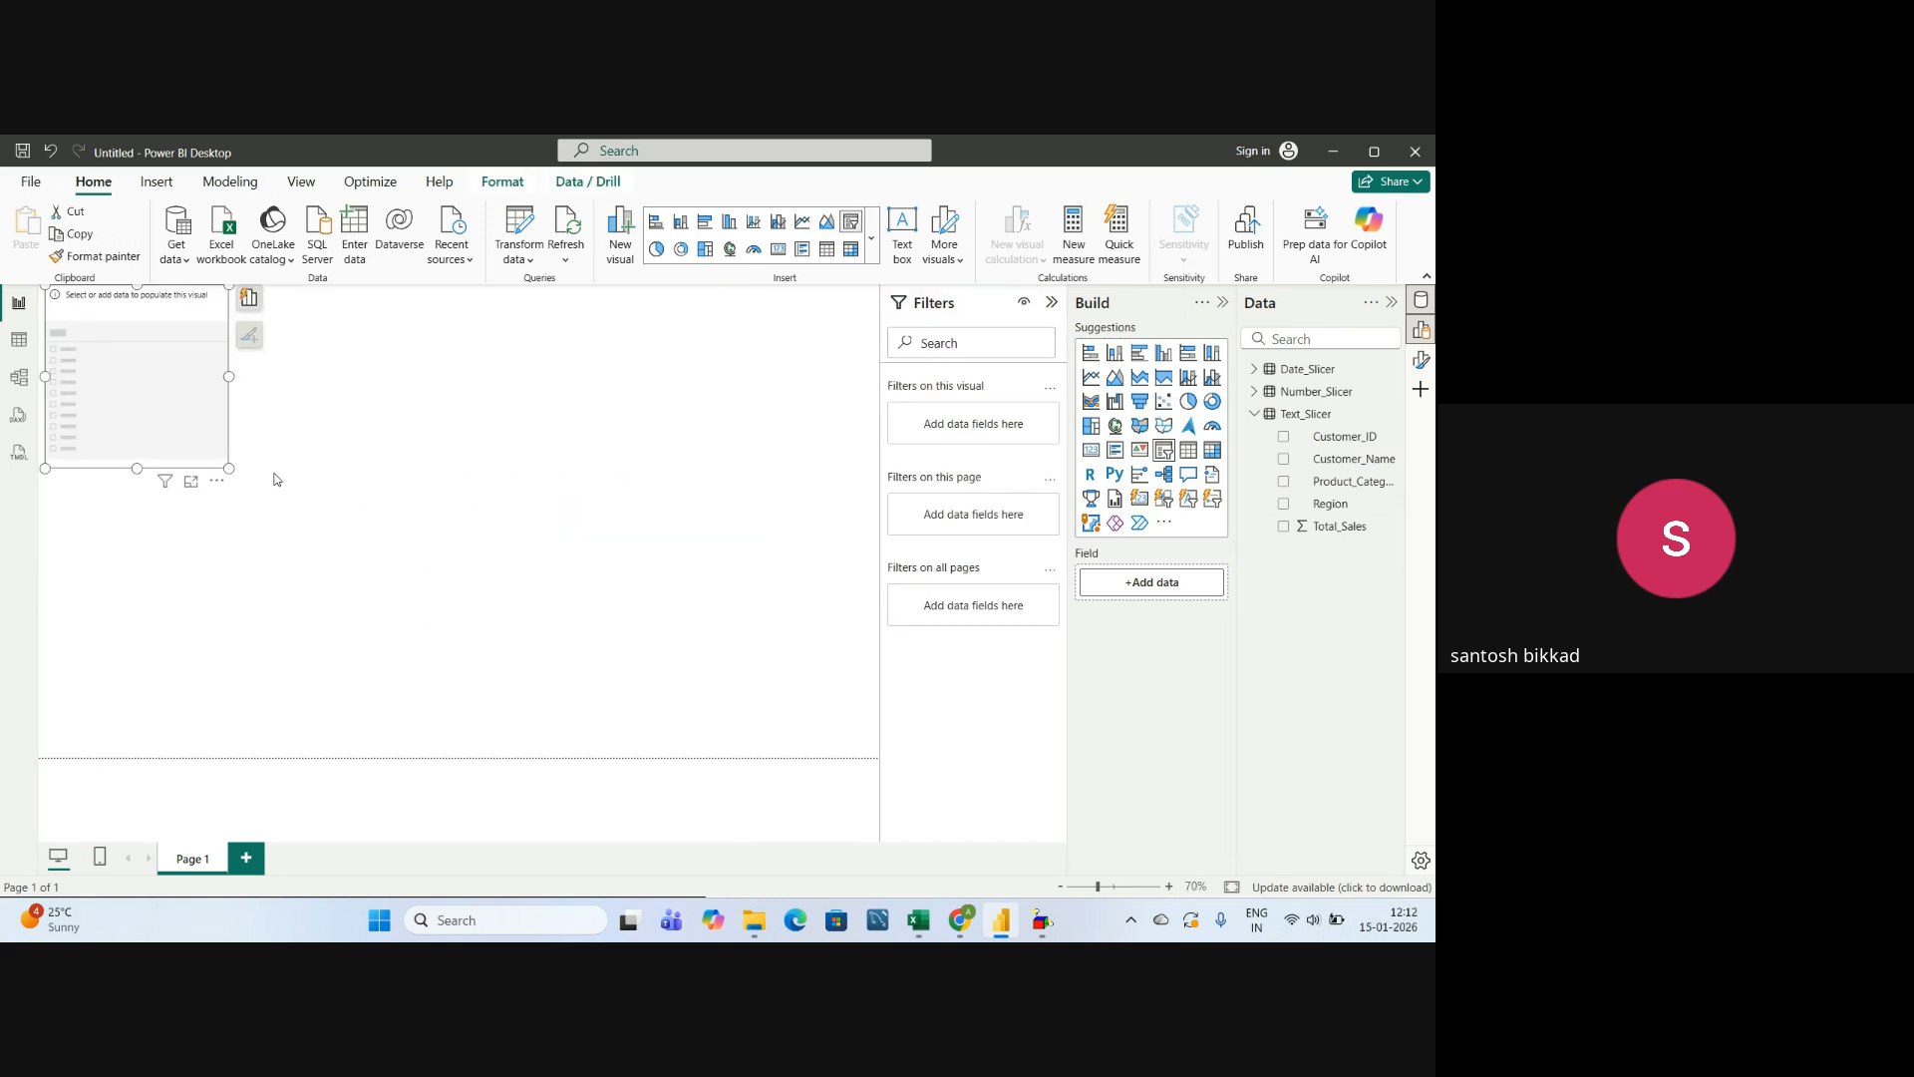
{"action": "left_click_drag", "start_coordinate": [228, 467], "coordinate": [333, 554]}
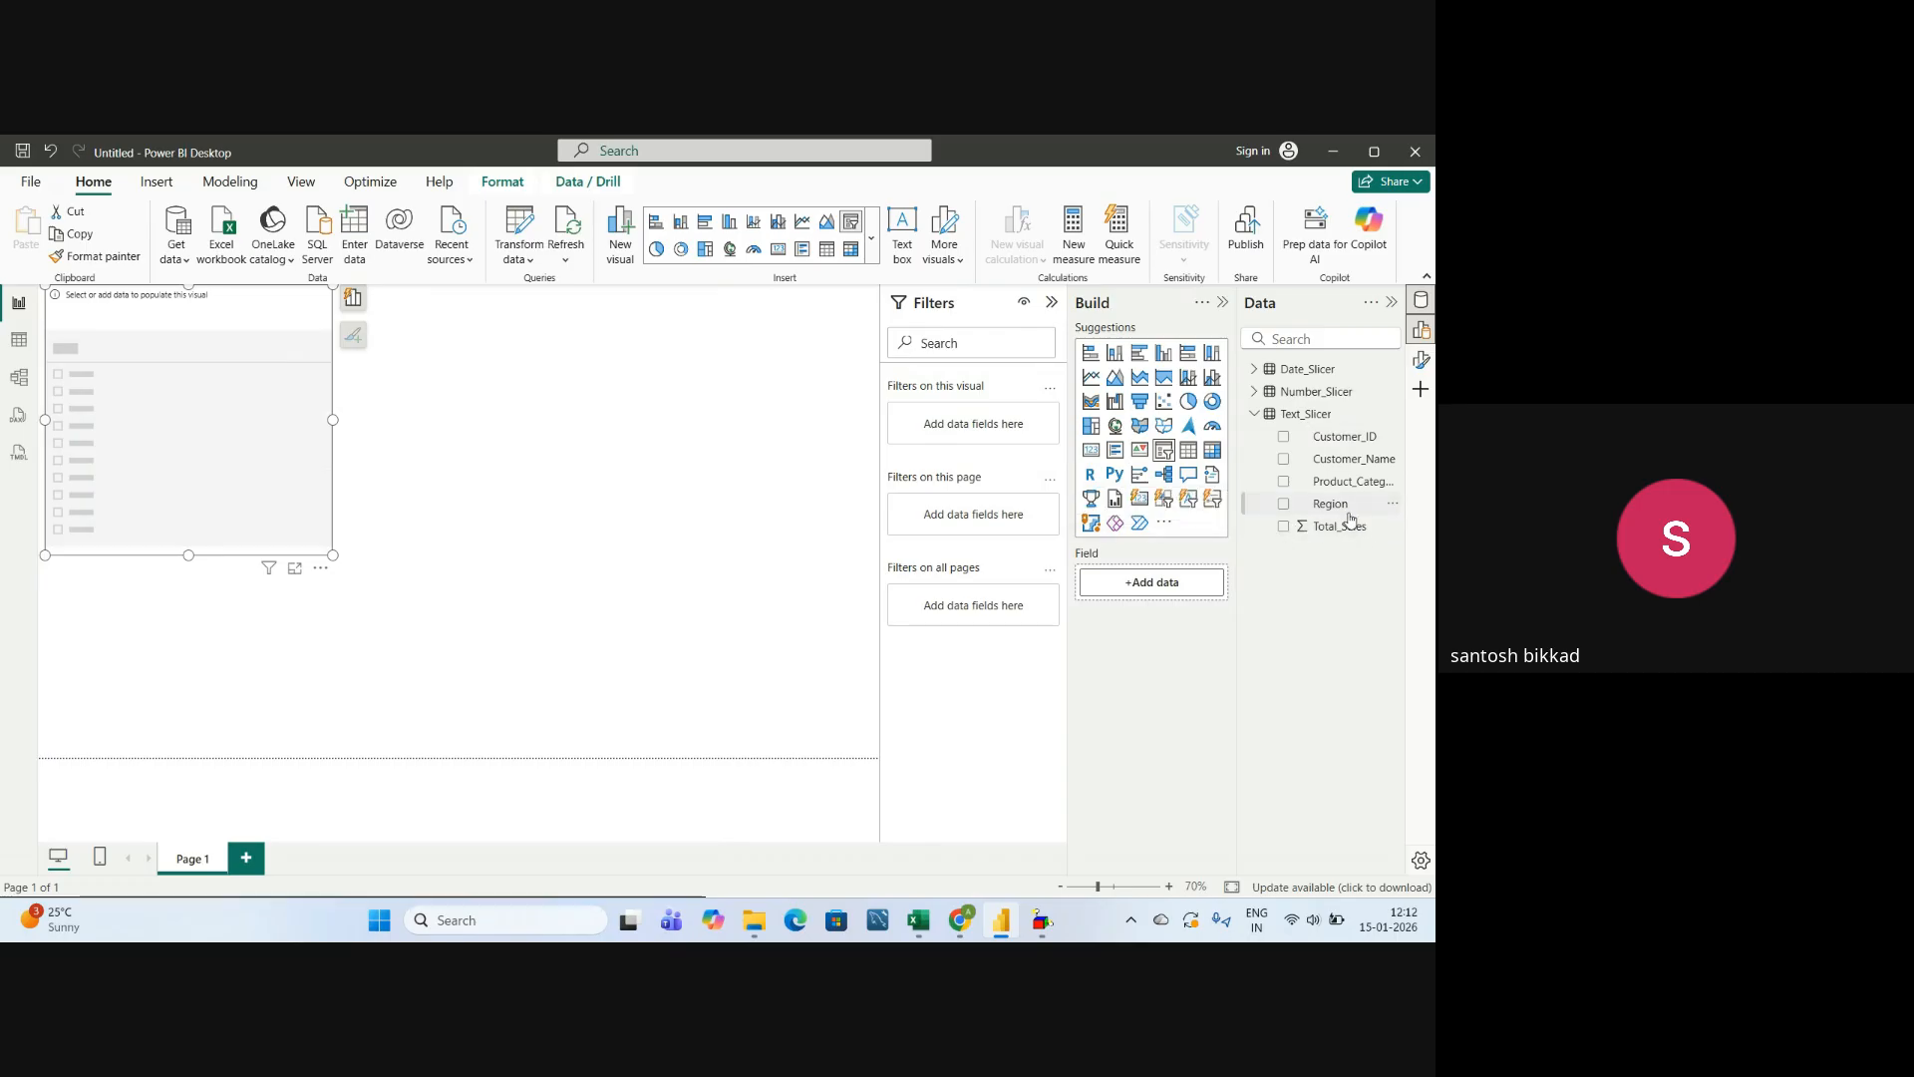
{"action": "left_click_drag", "start_coordinate": [1333, 506], "coordinate": [1155, 592]}
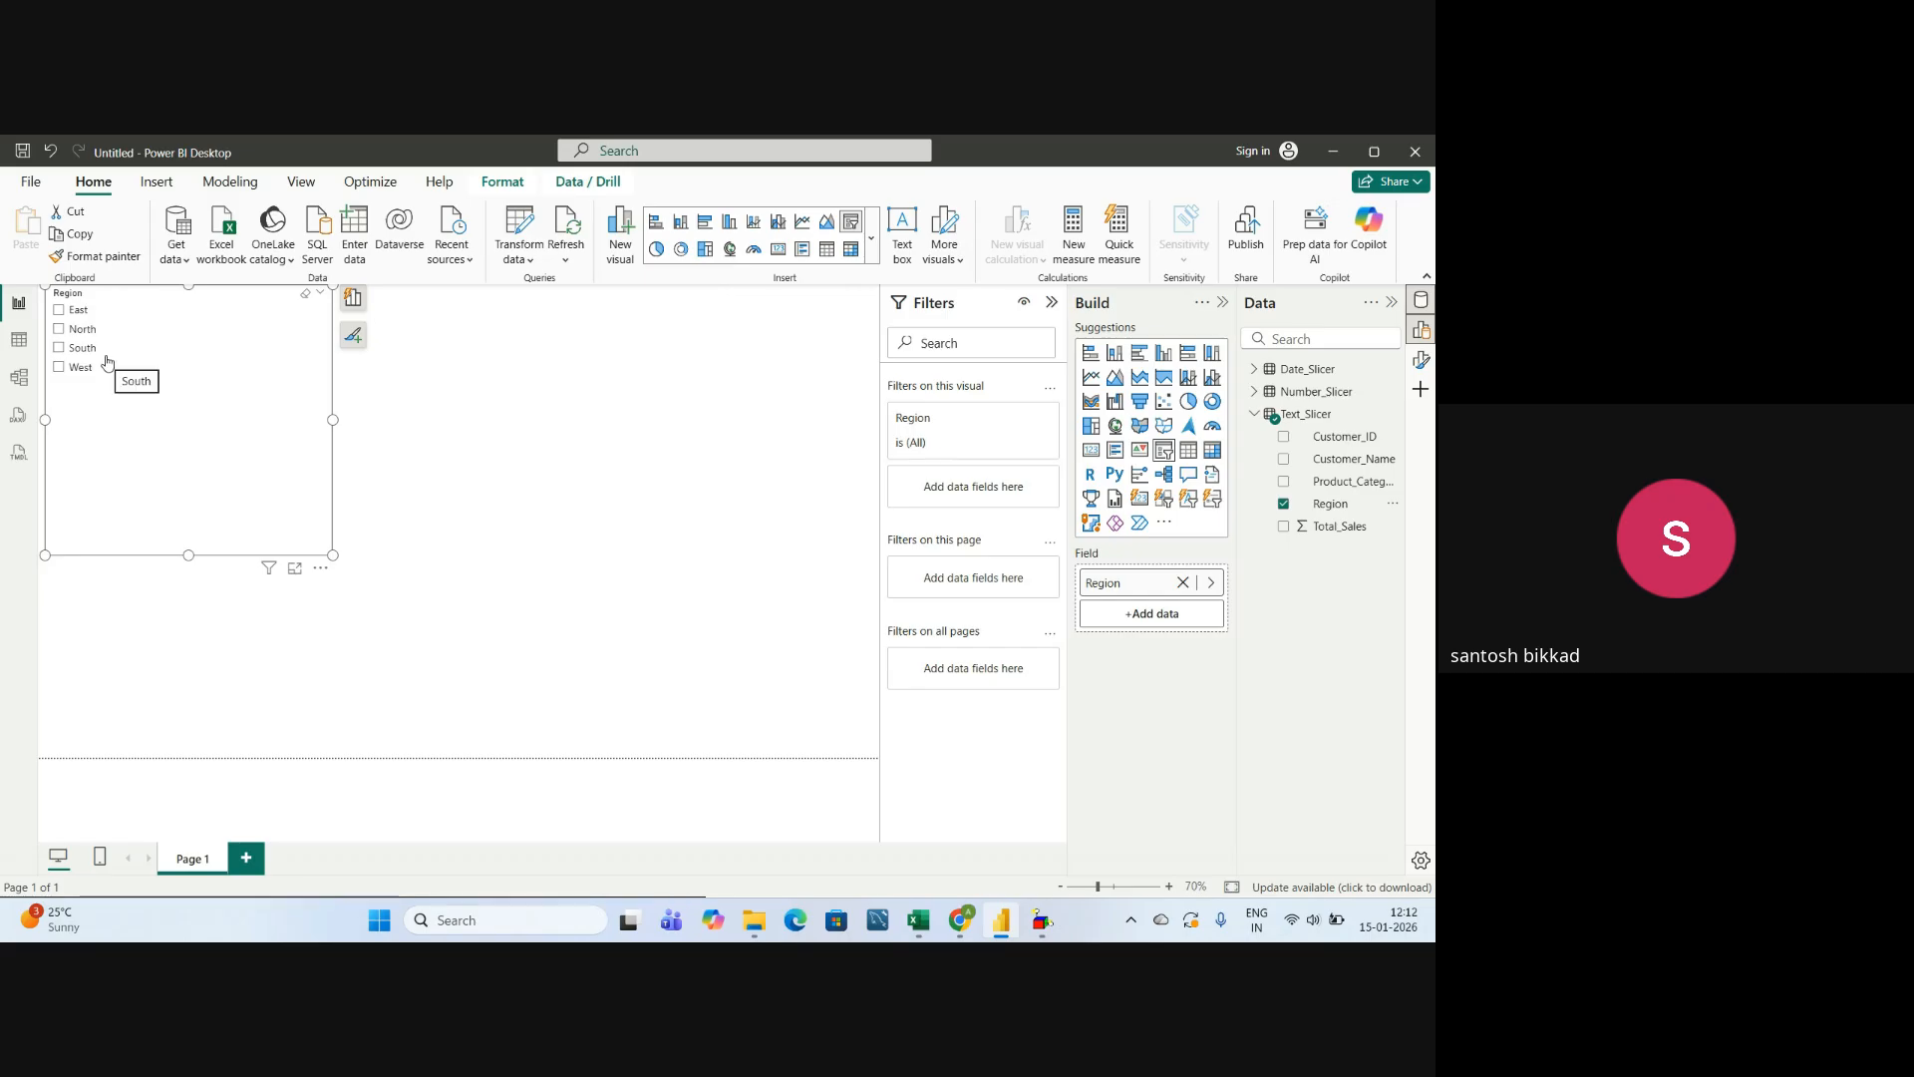
Reduce the Region slicer's height and width to fit closely around its list of regions.
{"action": "left_click_drag", "start_coordinate": [188, 555], "coordinate": [174, 436]}
{"action": "left_click_drag", "start_coordinate": [333, 364], "coordinate": [183, 361]}
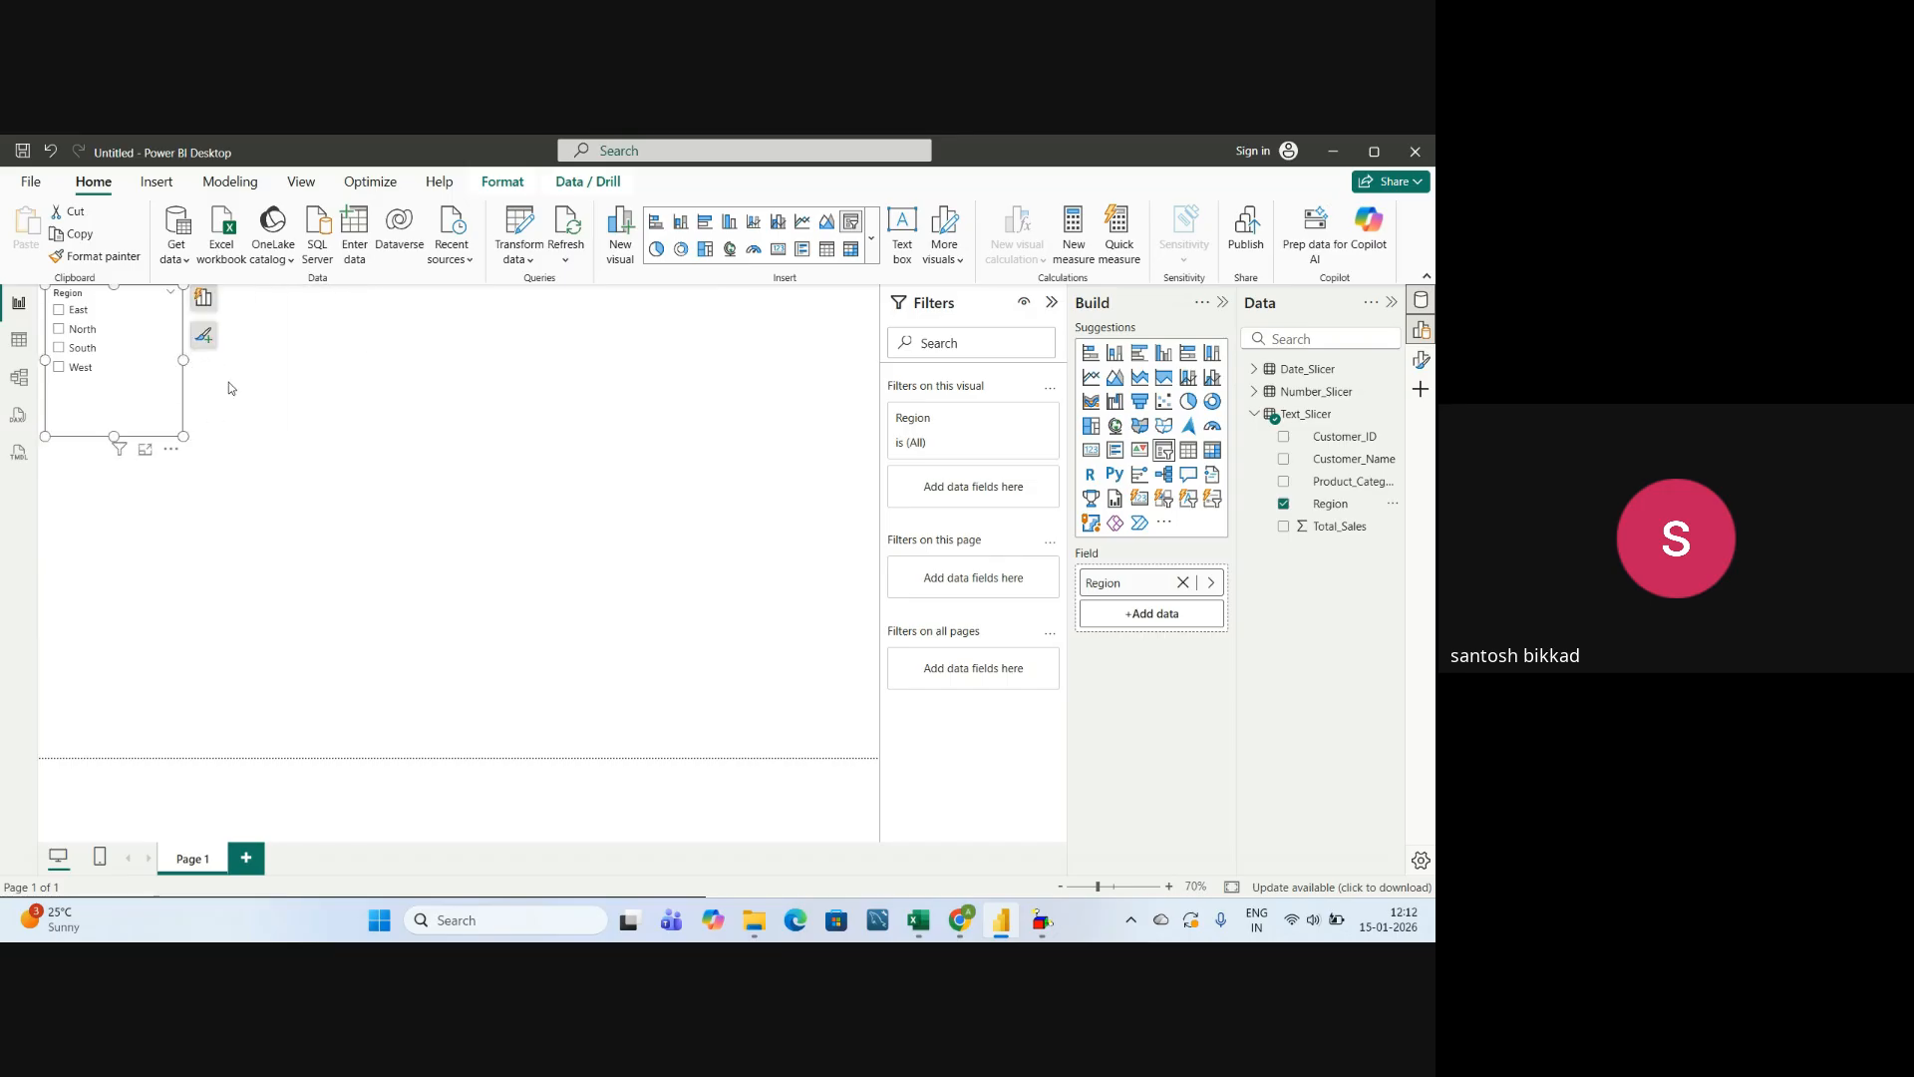
{"action": "left_click", "coordinate": [361, 373]}
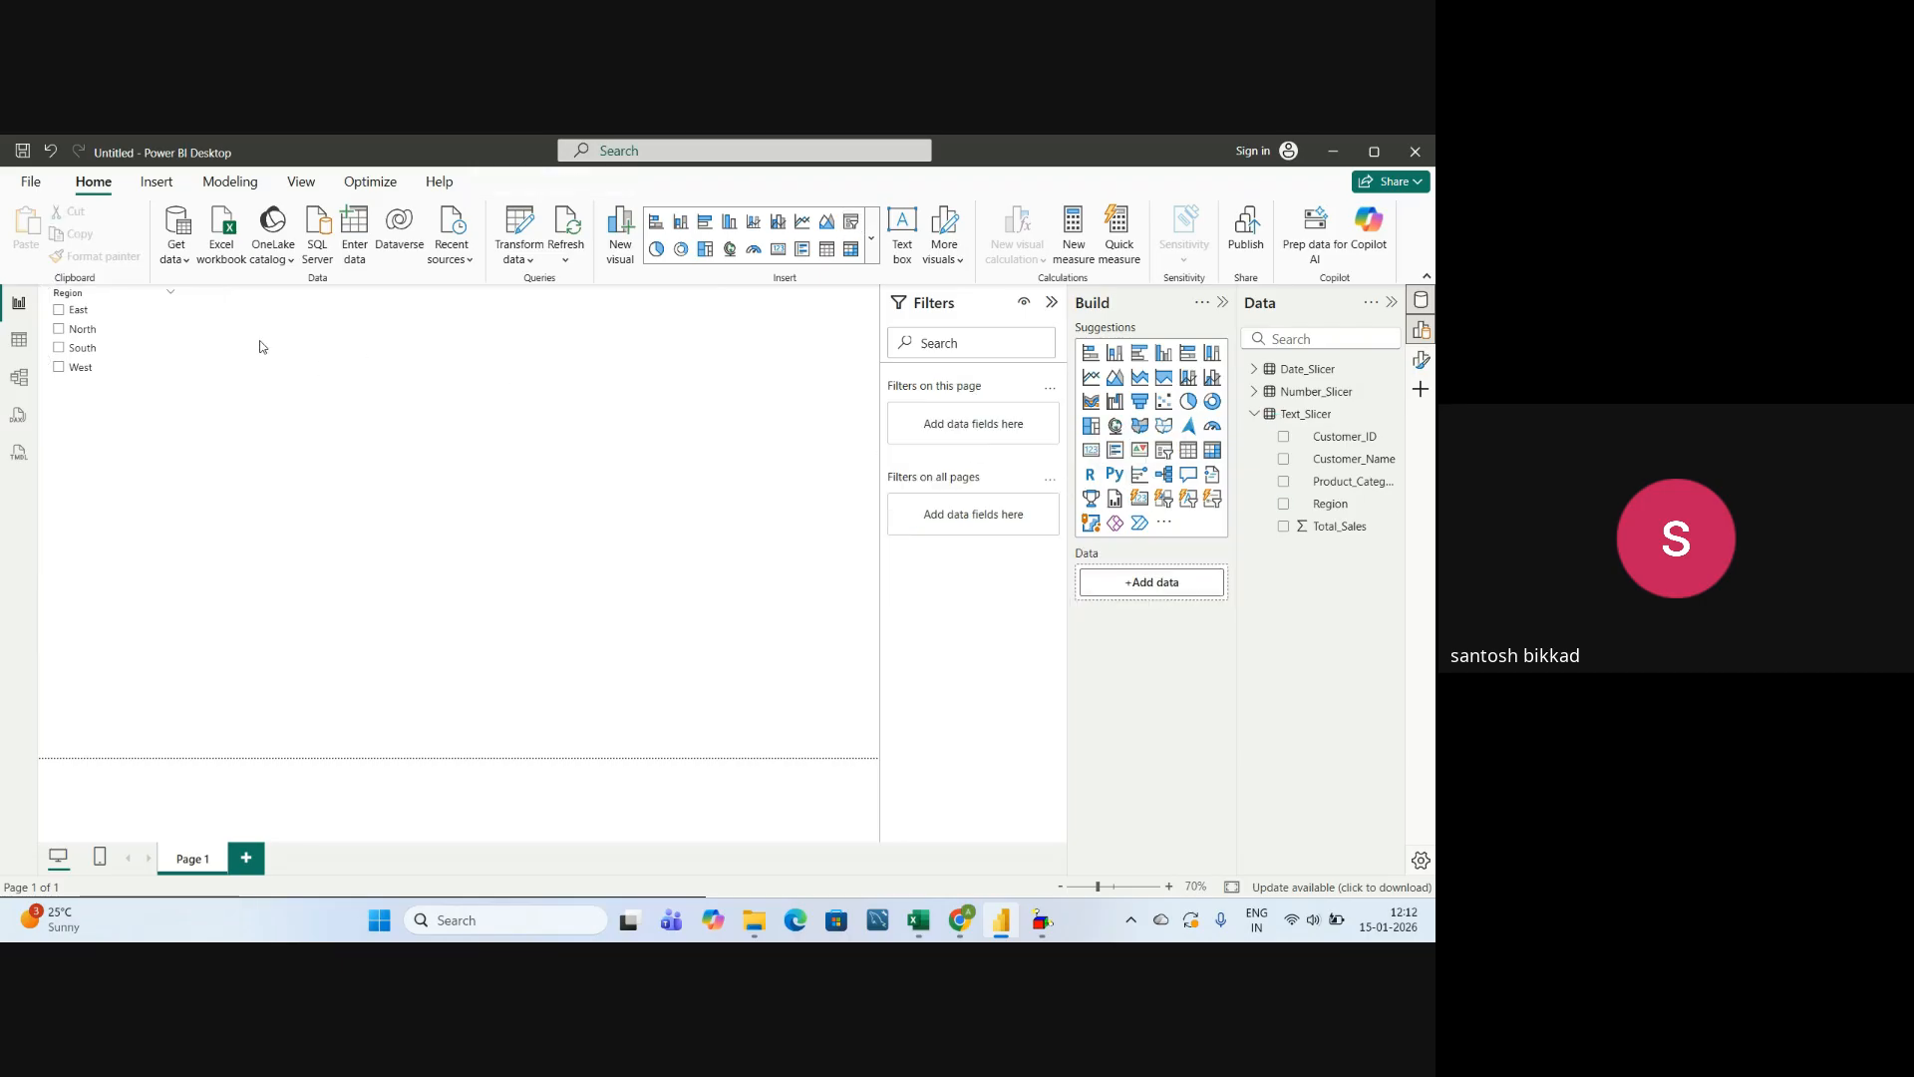
Add a card visual beside the Region slicer showing the sum of Total_Sales from the Text_Slicer table.
{"action": "left_click", "coordinate": [1092, 453]}
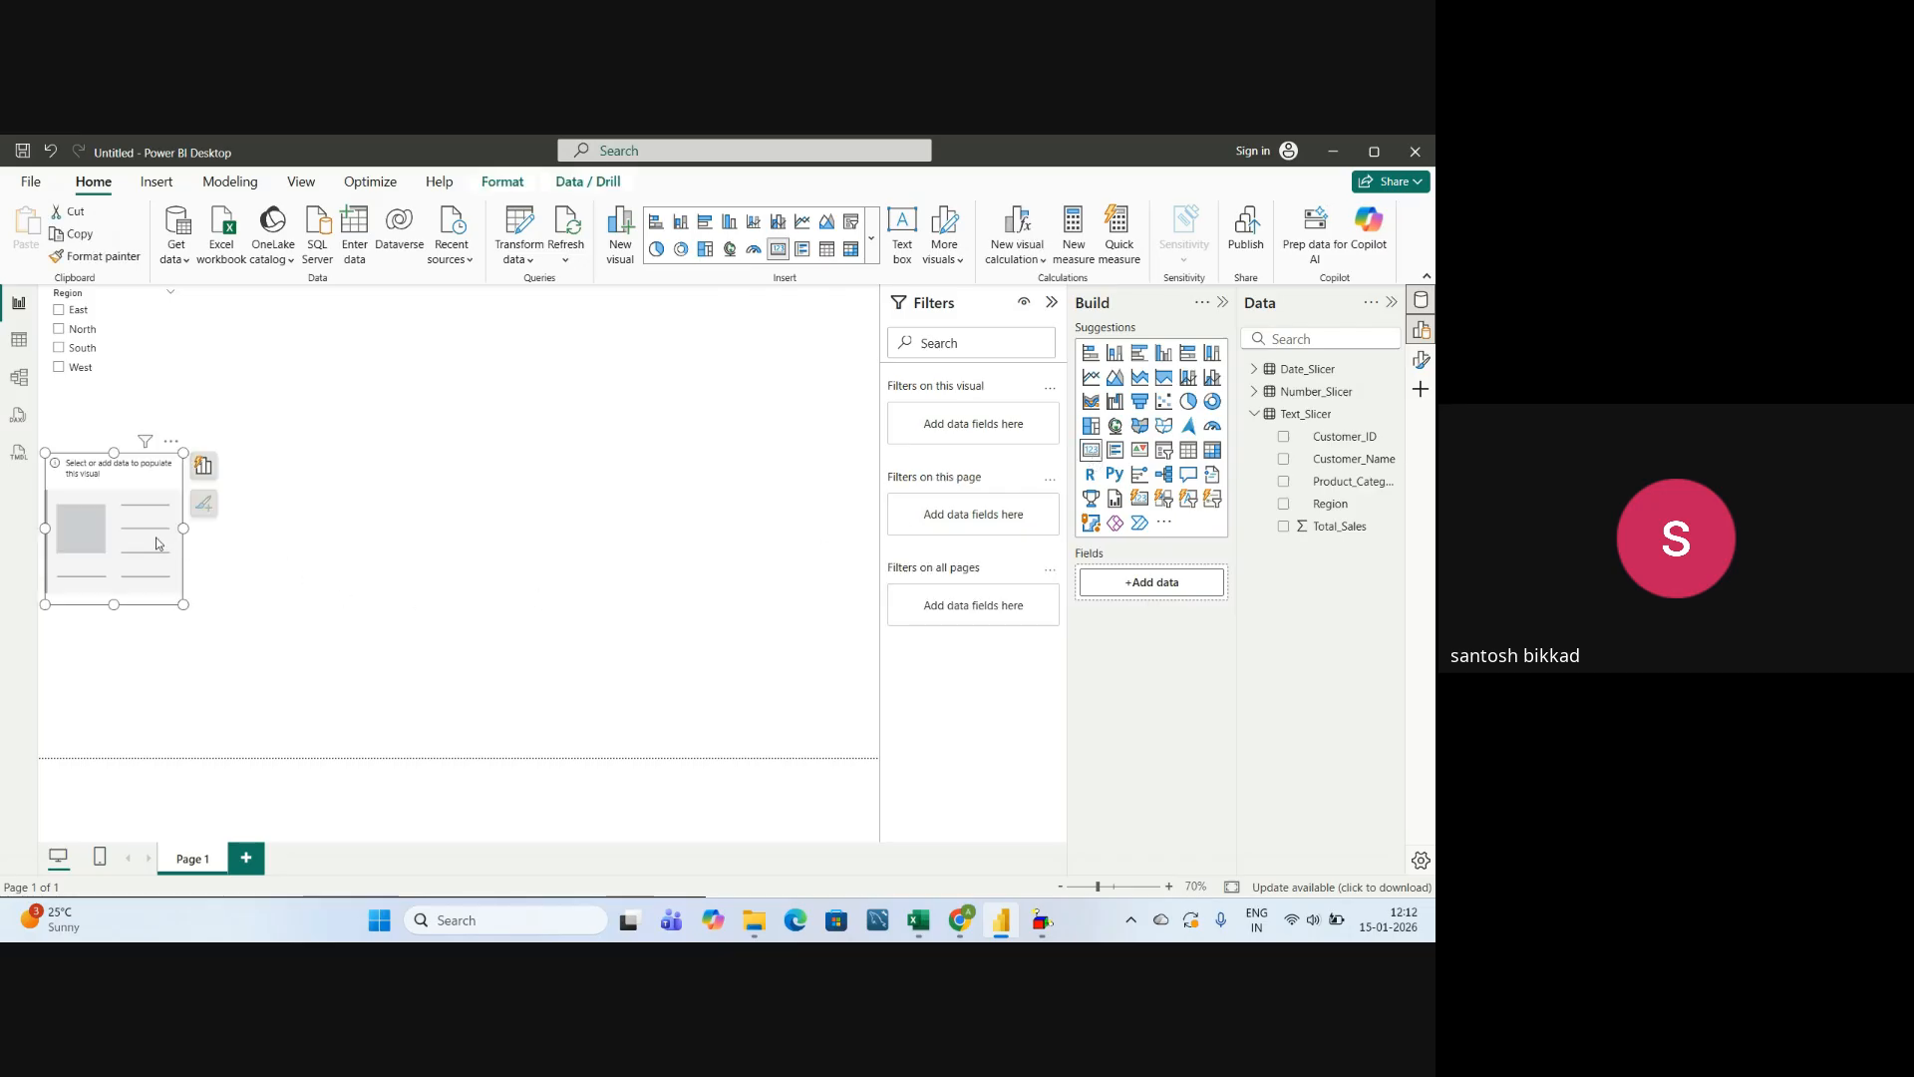
{"action": "left_click_drag", "start_coordinate": [156, 543], "coordinate": [434, 360]}
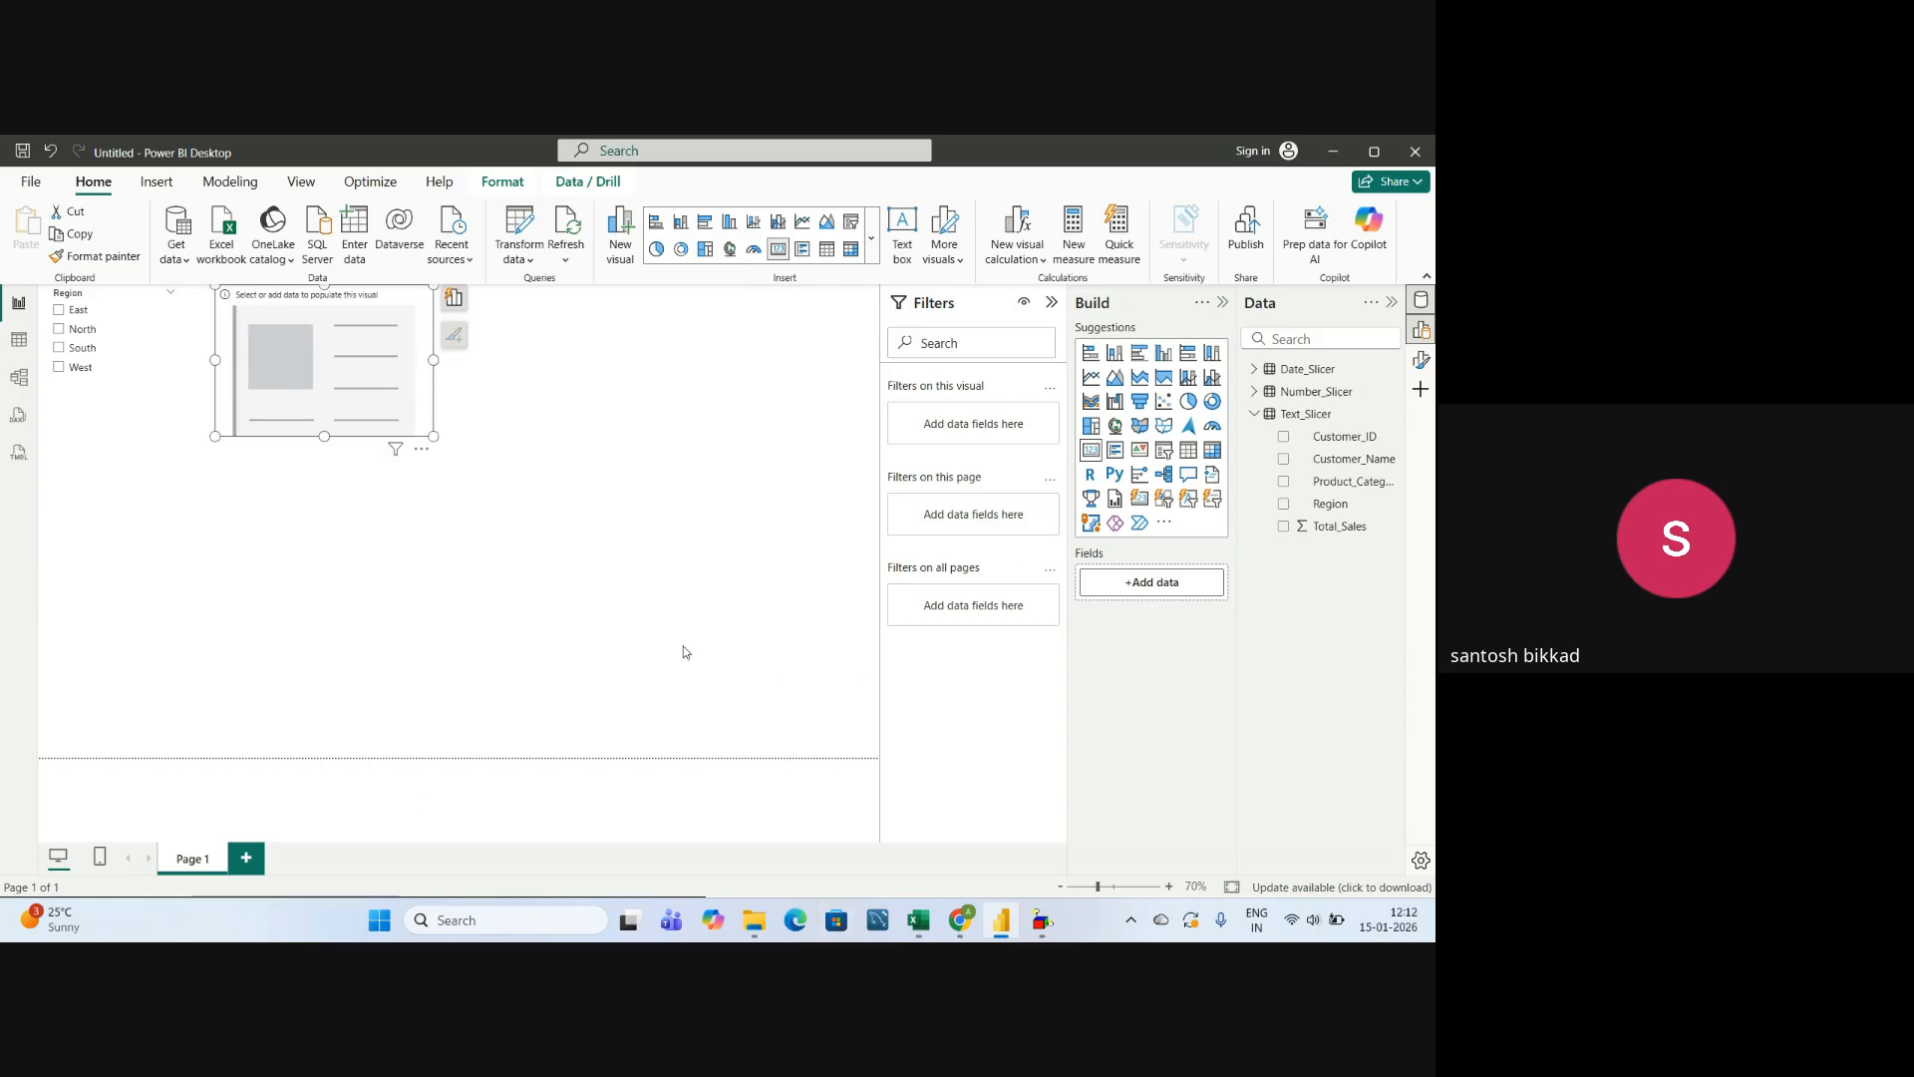
{"action": "left_click", "coordinate": [1284, 527]}
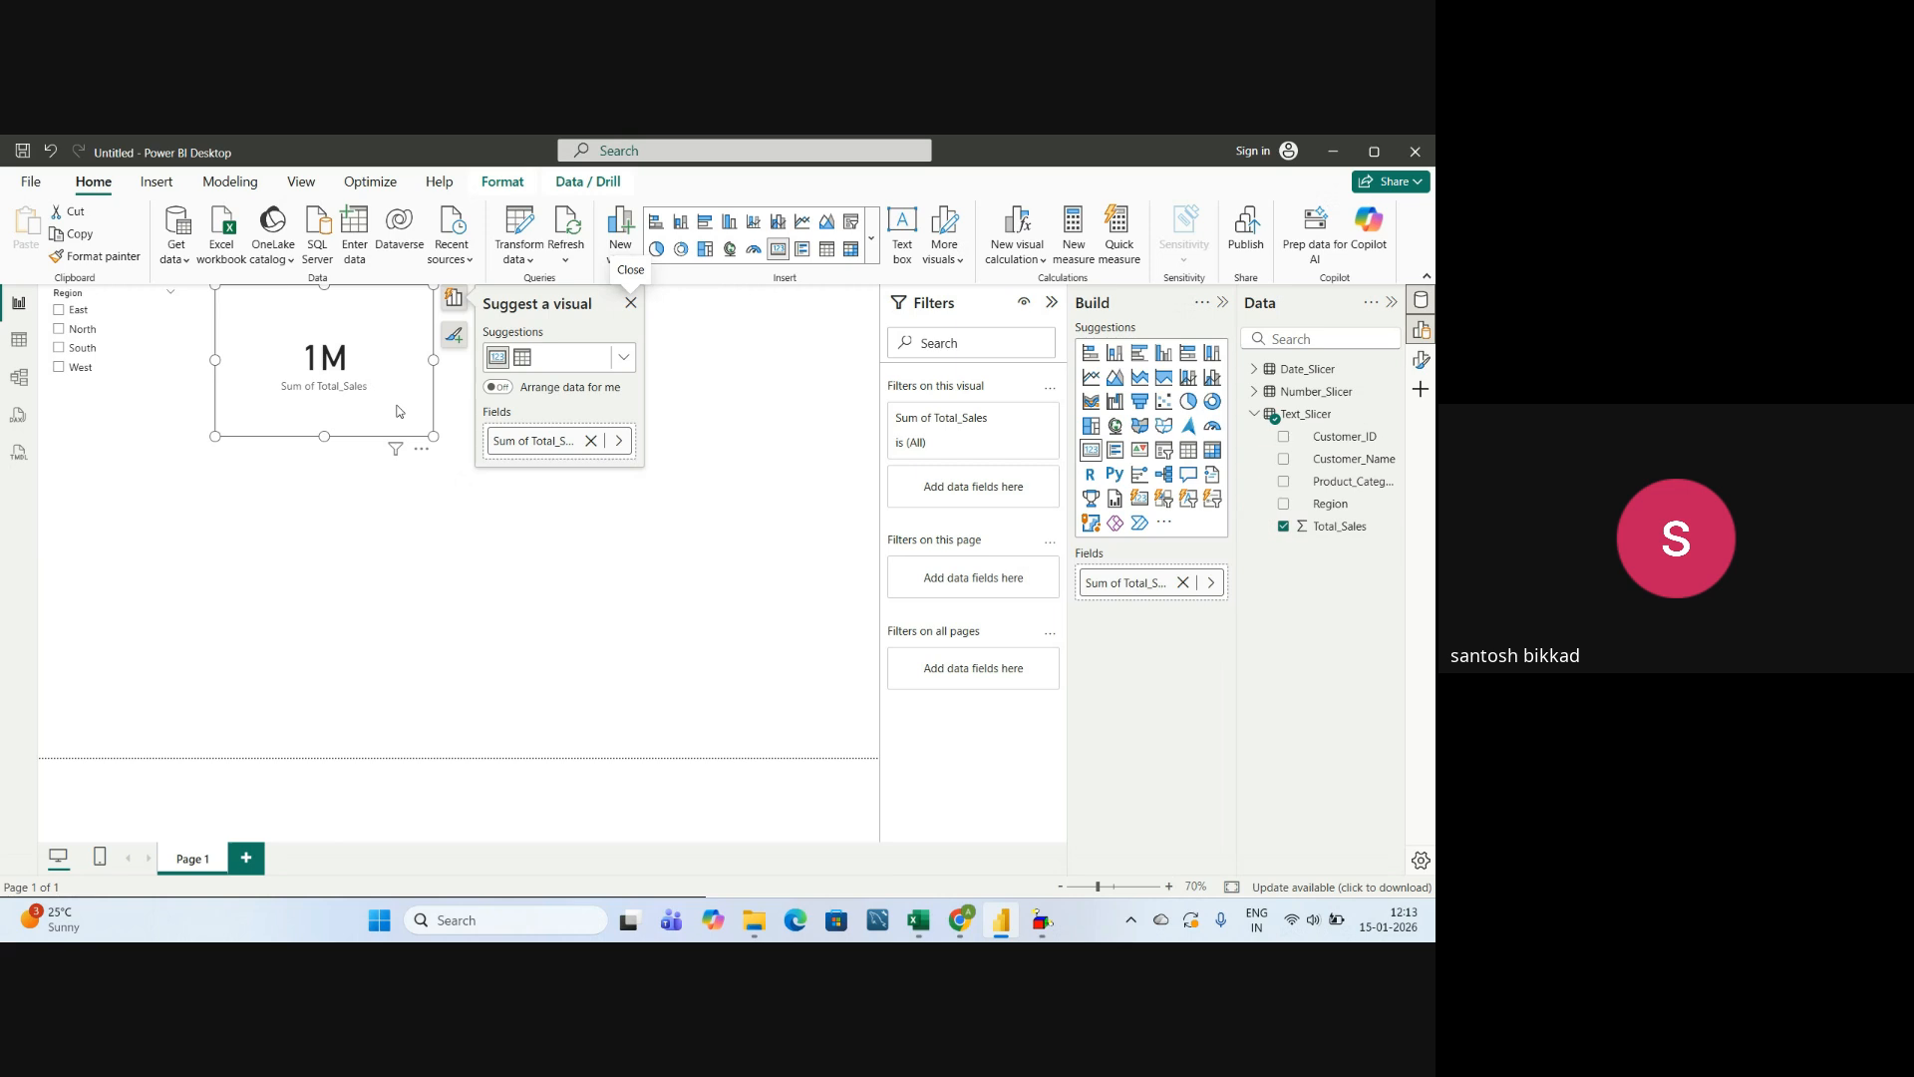
{"action": "left_click", "coordinate": [630, 303]}
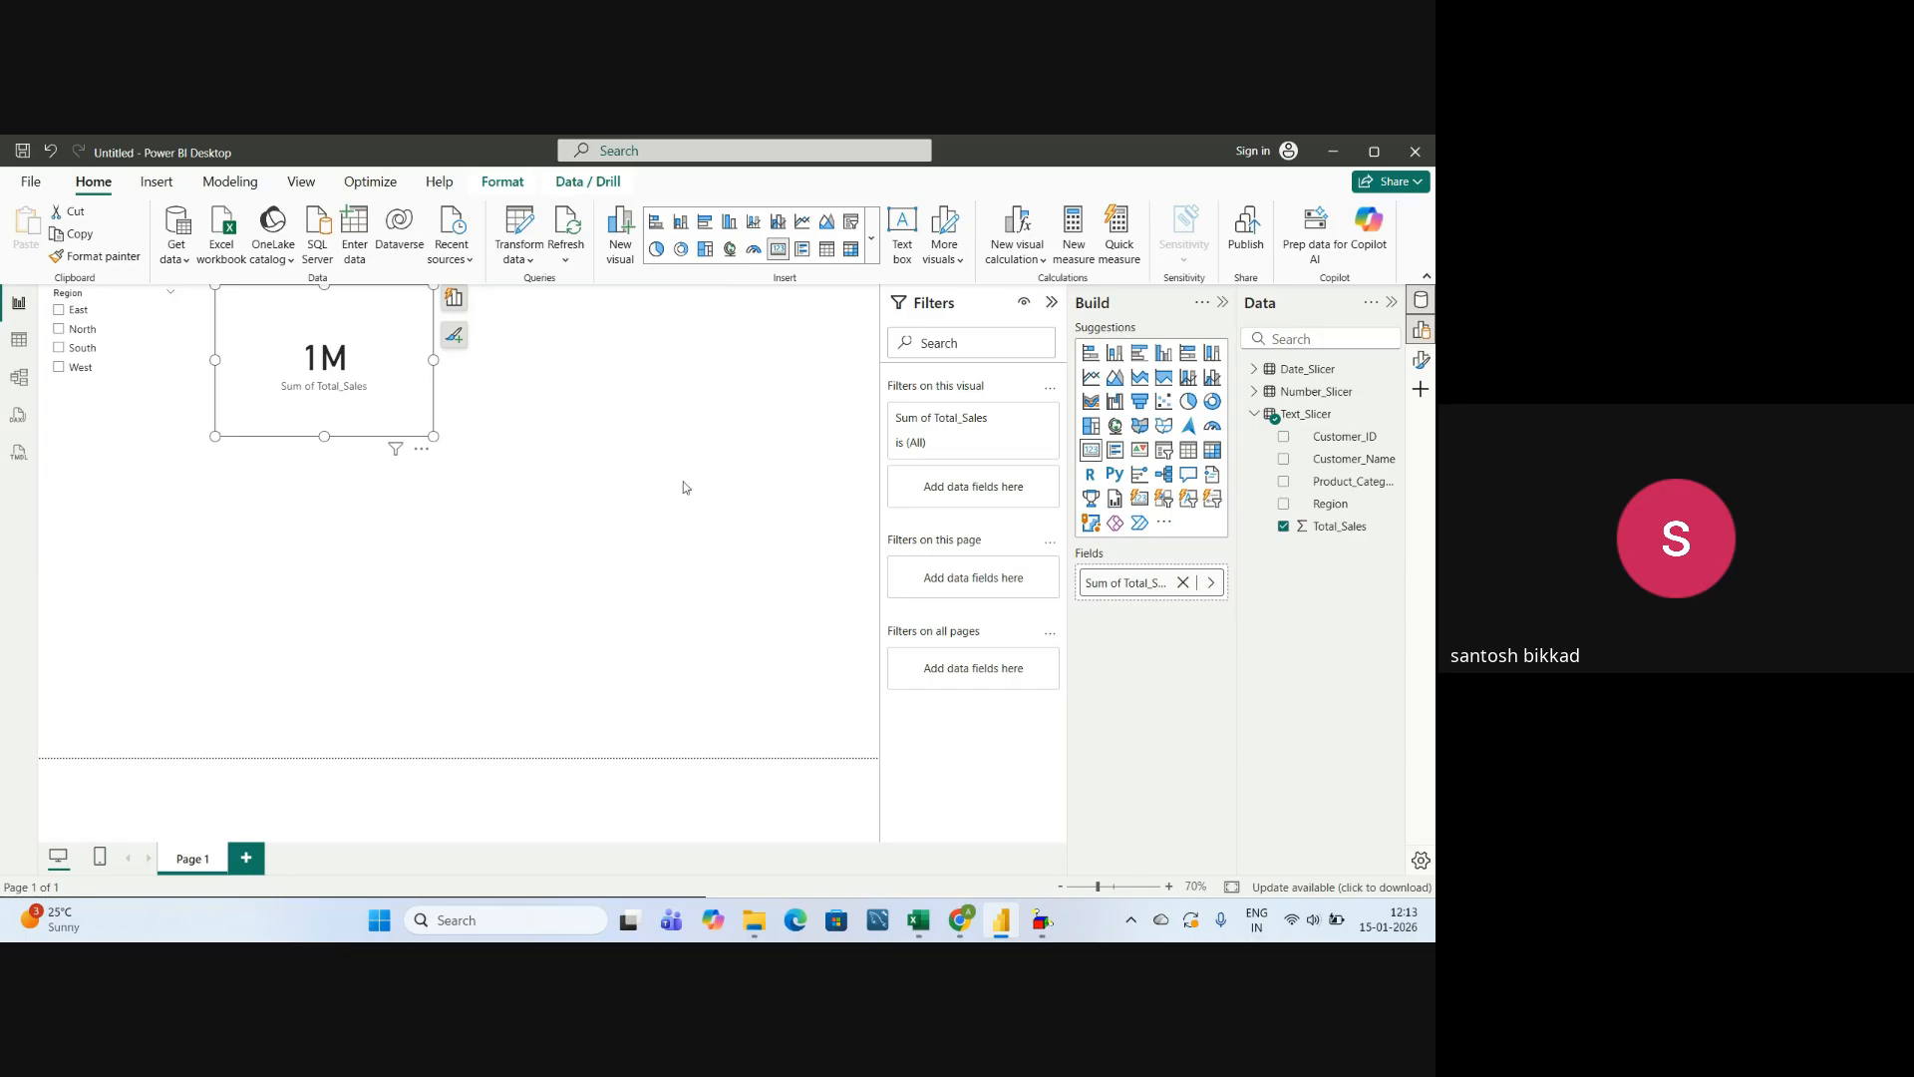
Set the display units of the Total_Sales card's callout value to None.
{"action": "left_click", "coordinate": [1420, 359]}
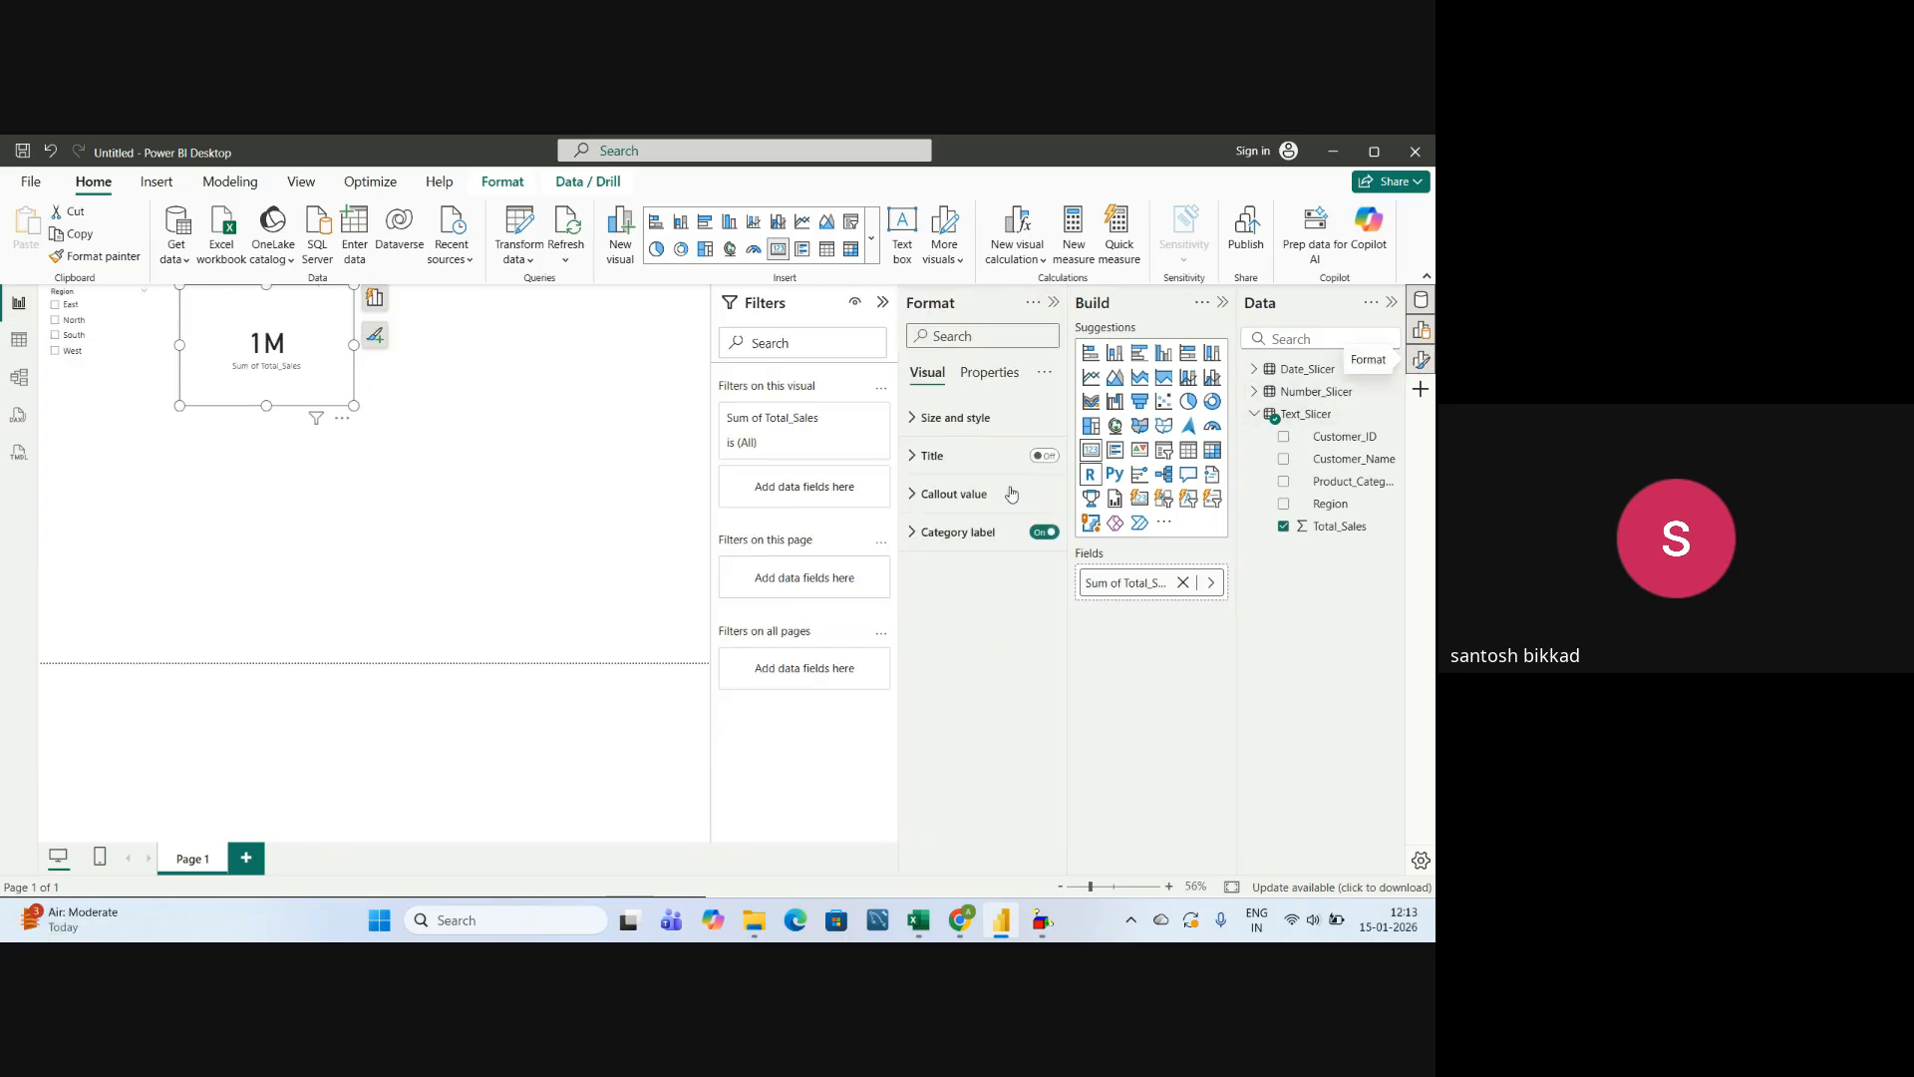
{"action": "left_click", "coordinate": [911, 497]}
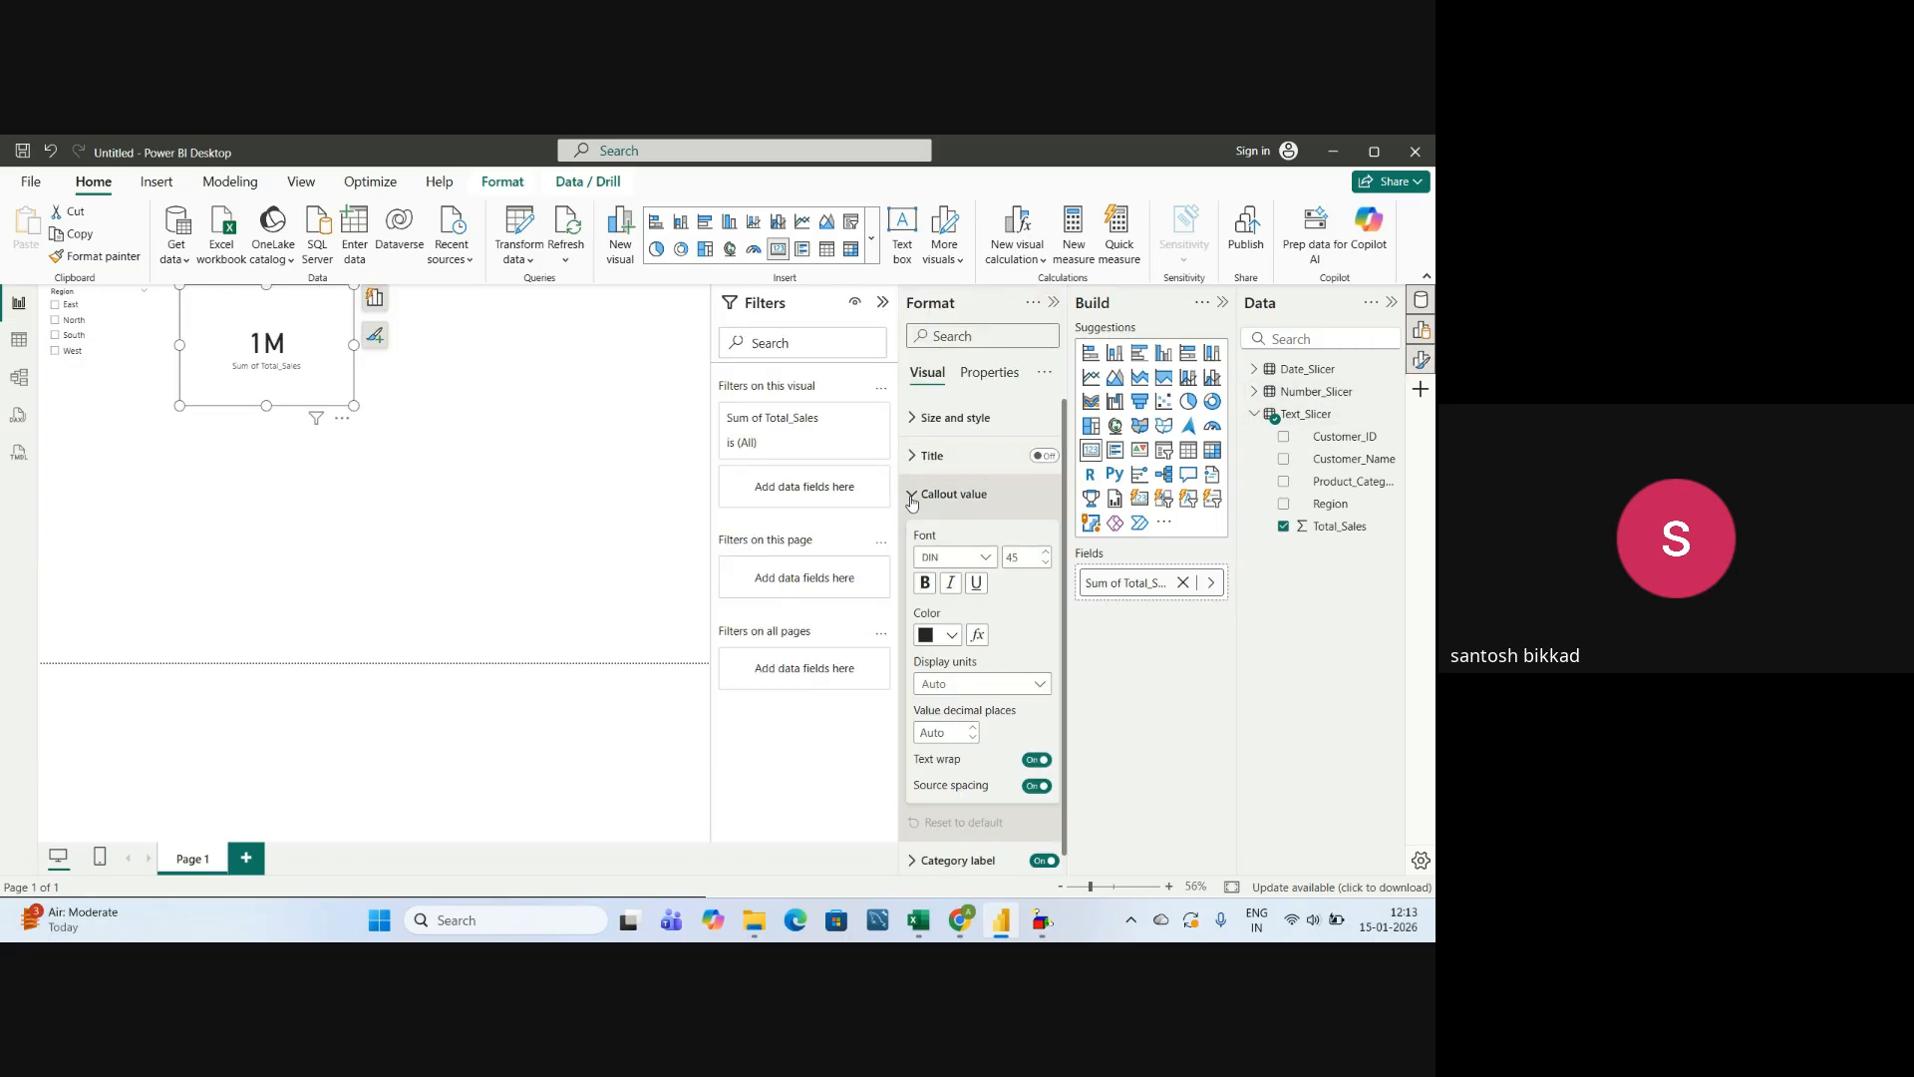
{"action": "left_click", "coordinate": [947, 685]}
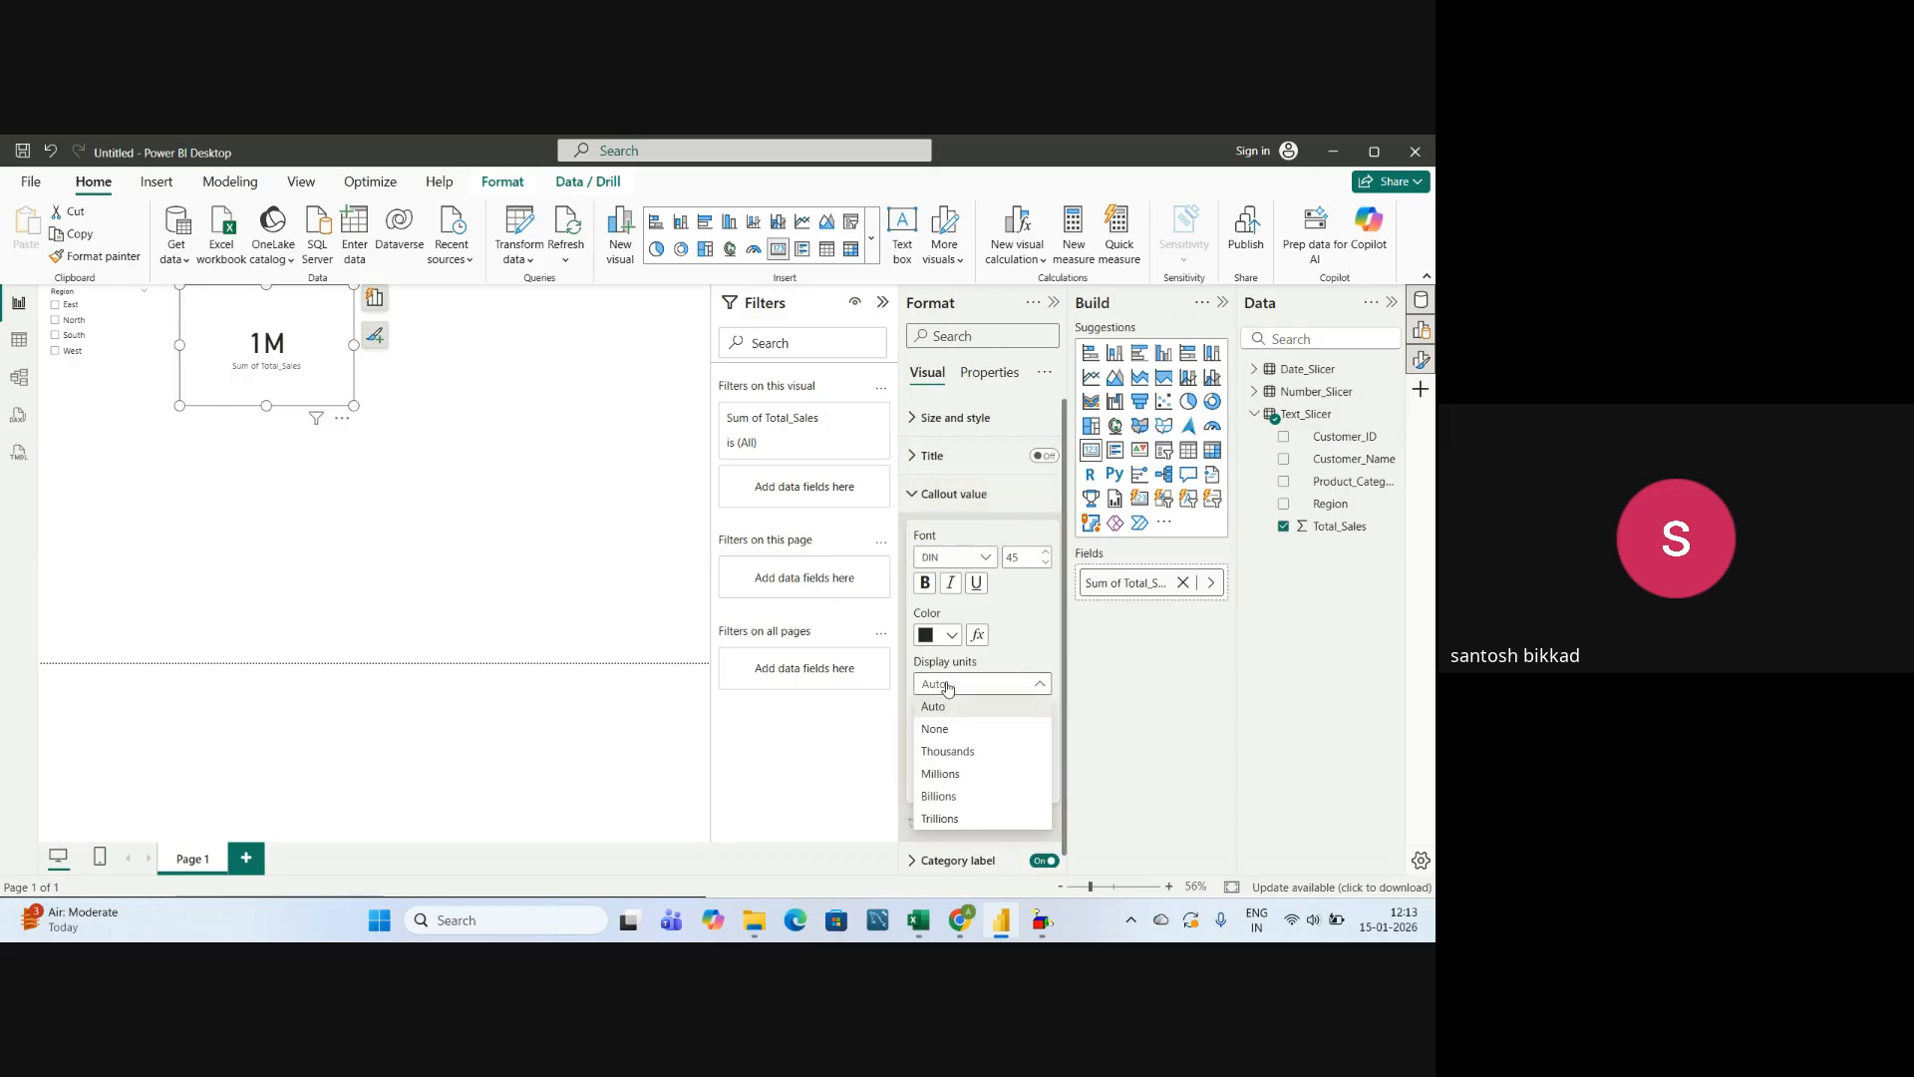
{"action": "left_click", "coordinate": [935, 729]}
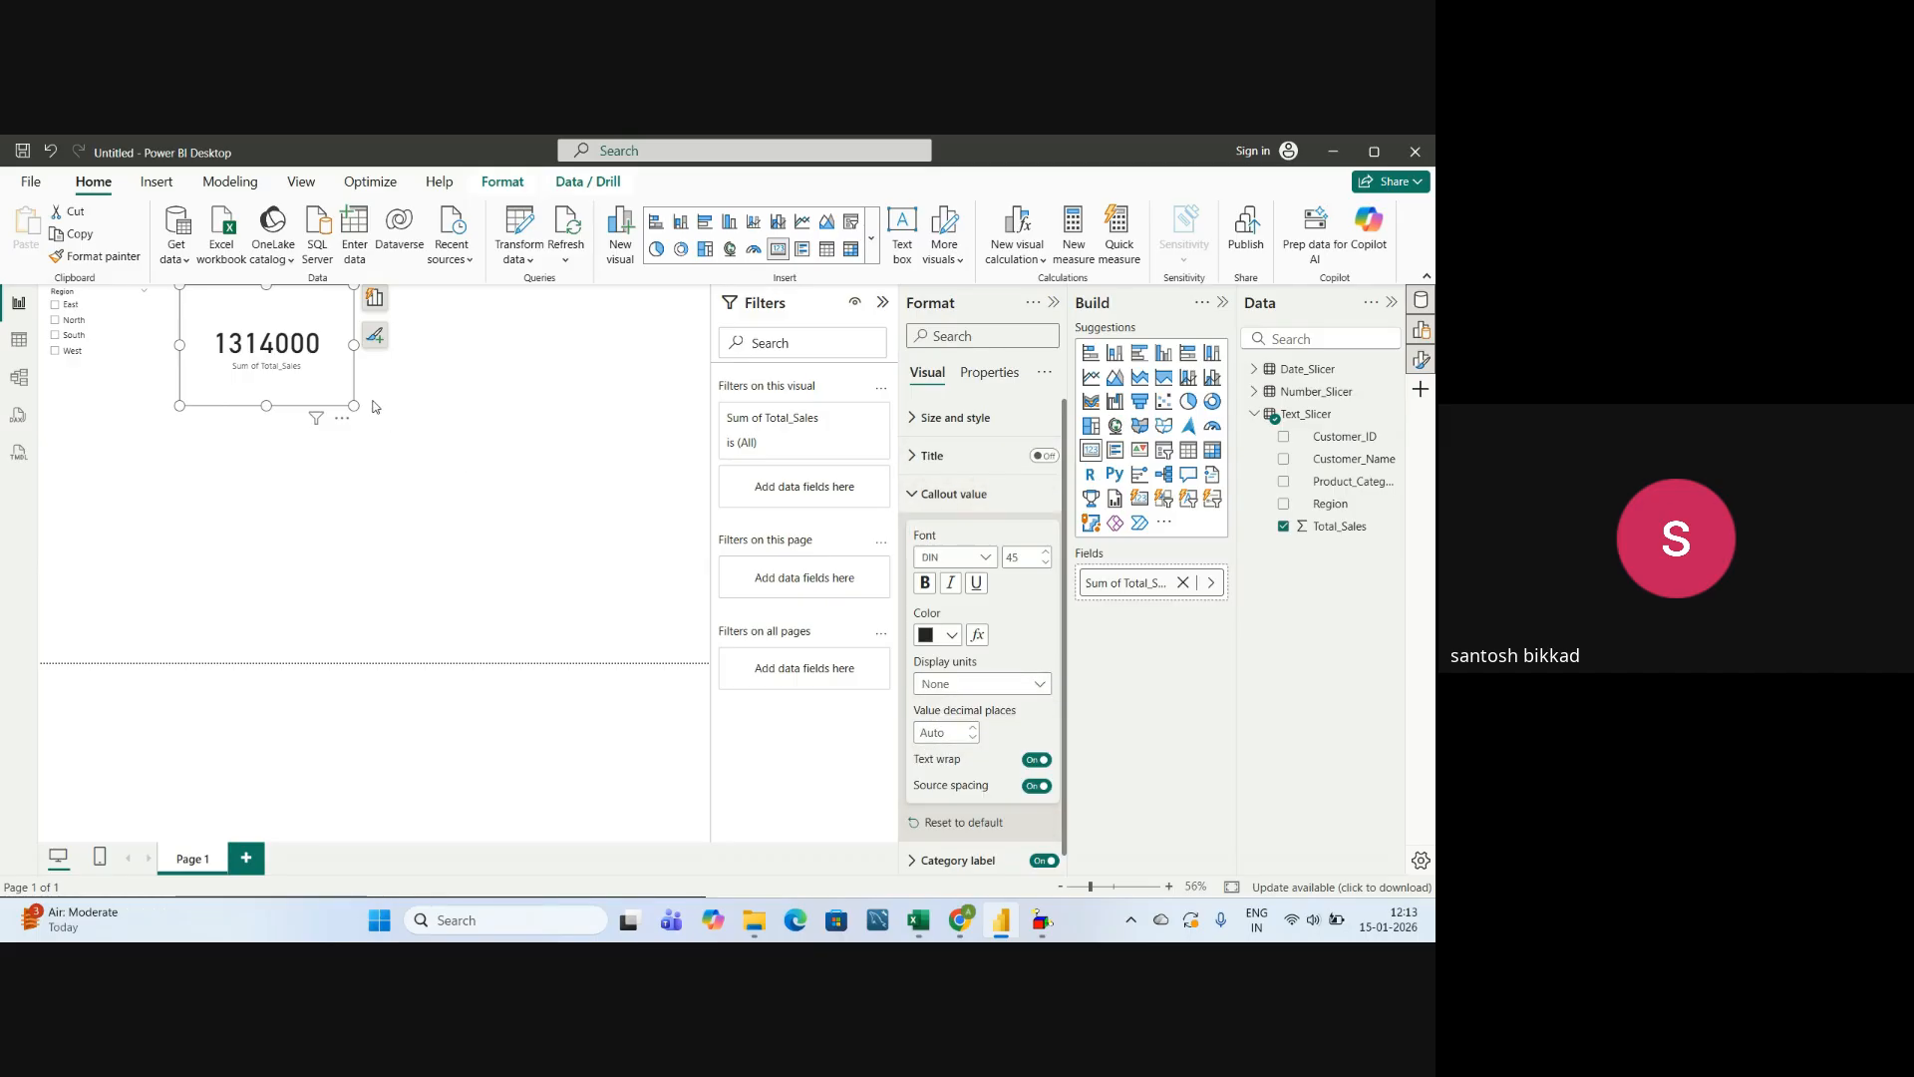
Widen the Total_Sales card and move it farther to the right of the Region slicer.
{"action": "left_click_drag", "start_coordinate": [353, 343], "coordinate": [437, 343]}
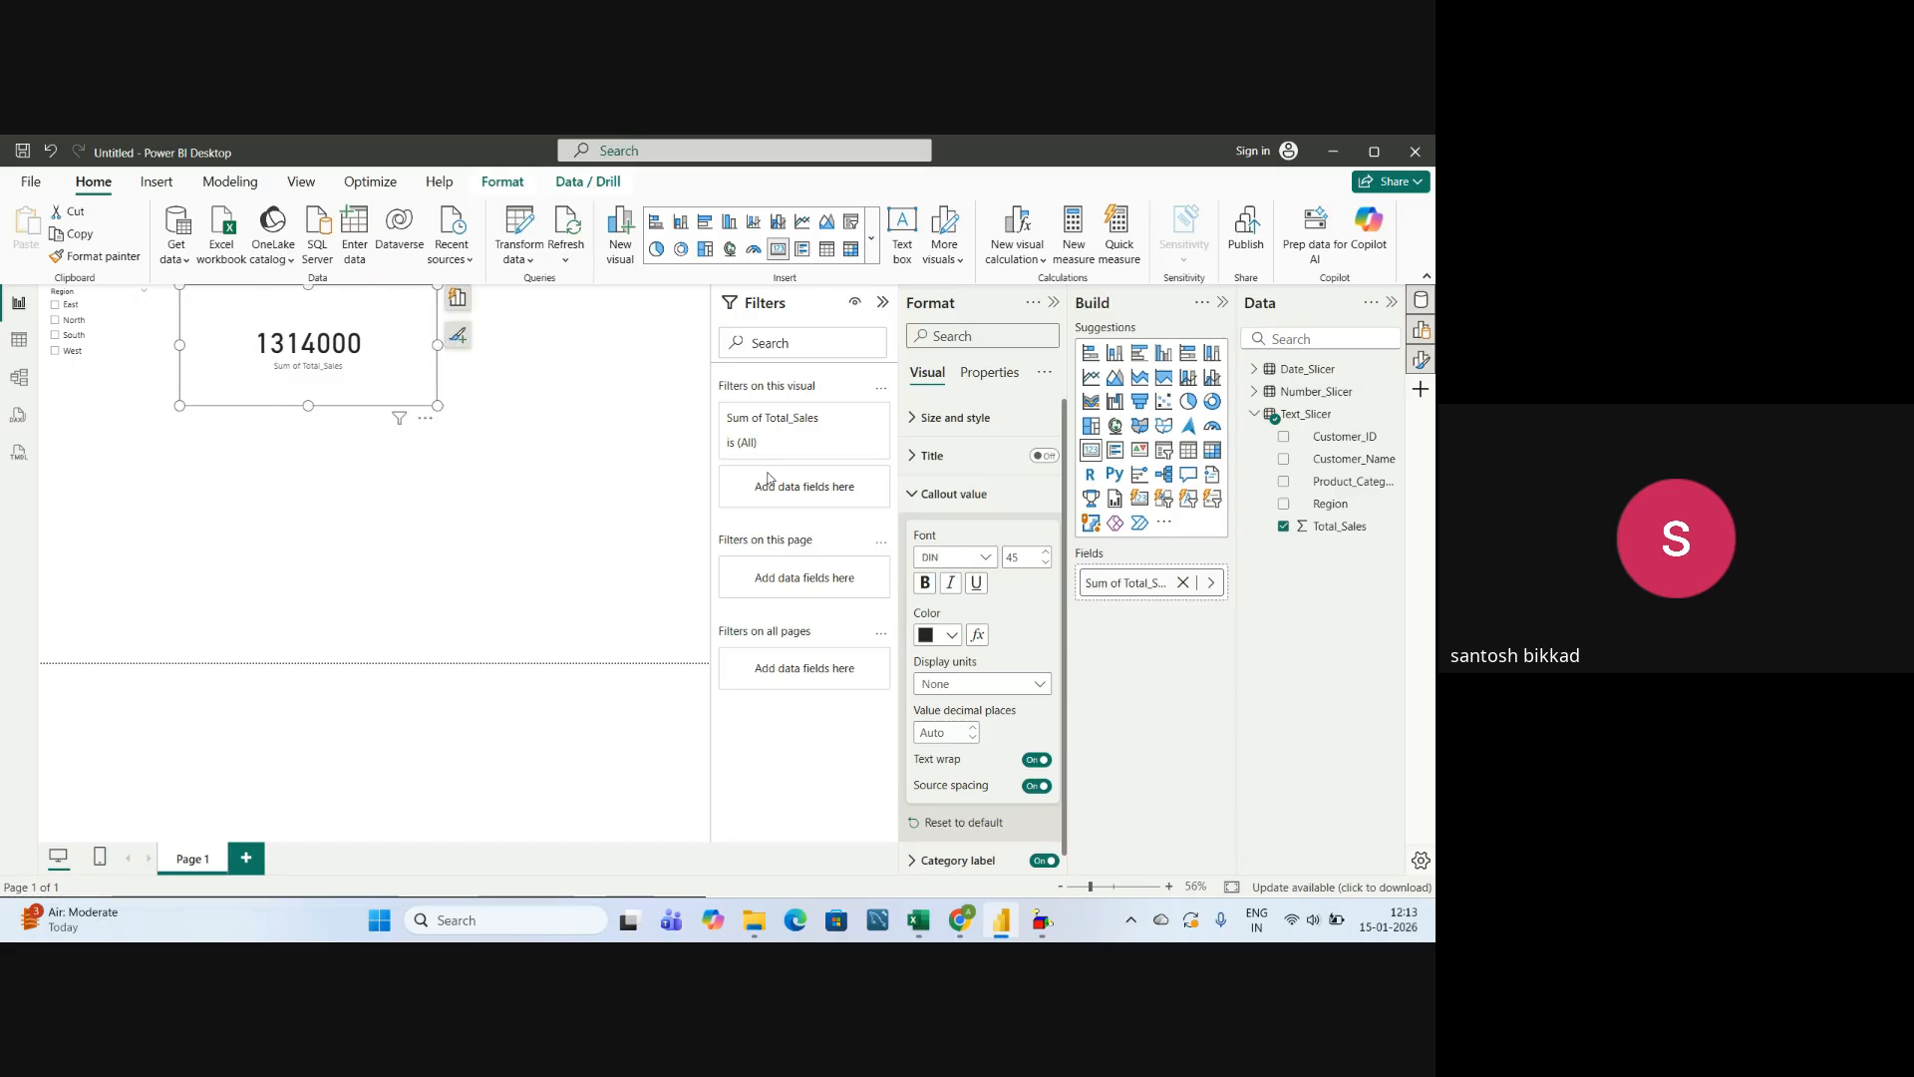
{"action": "left_click", "coordinate": [1053, 304]}
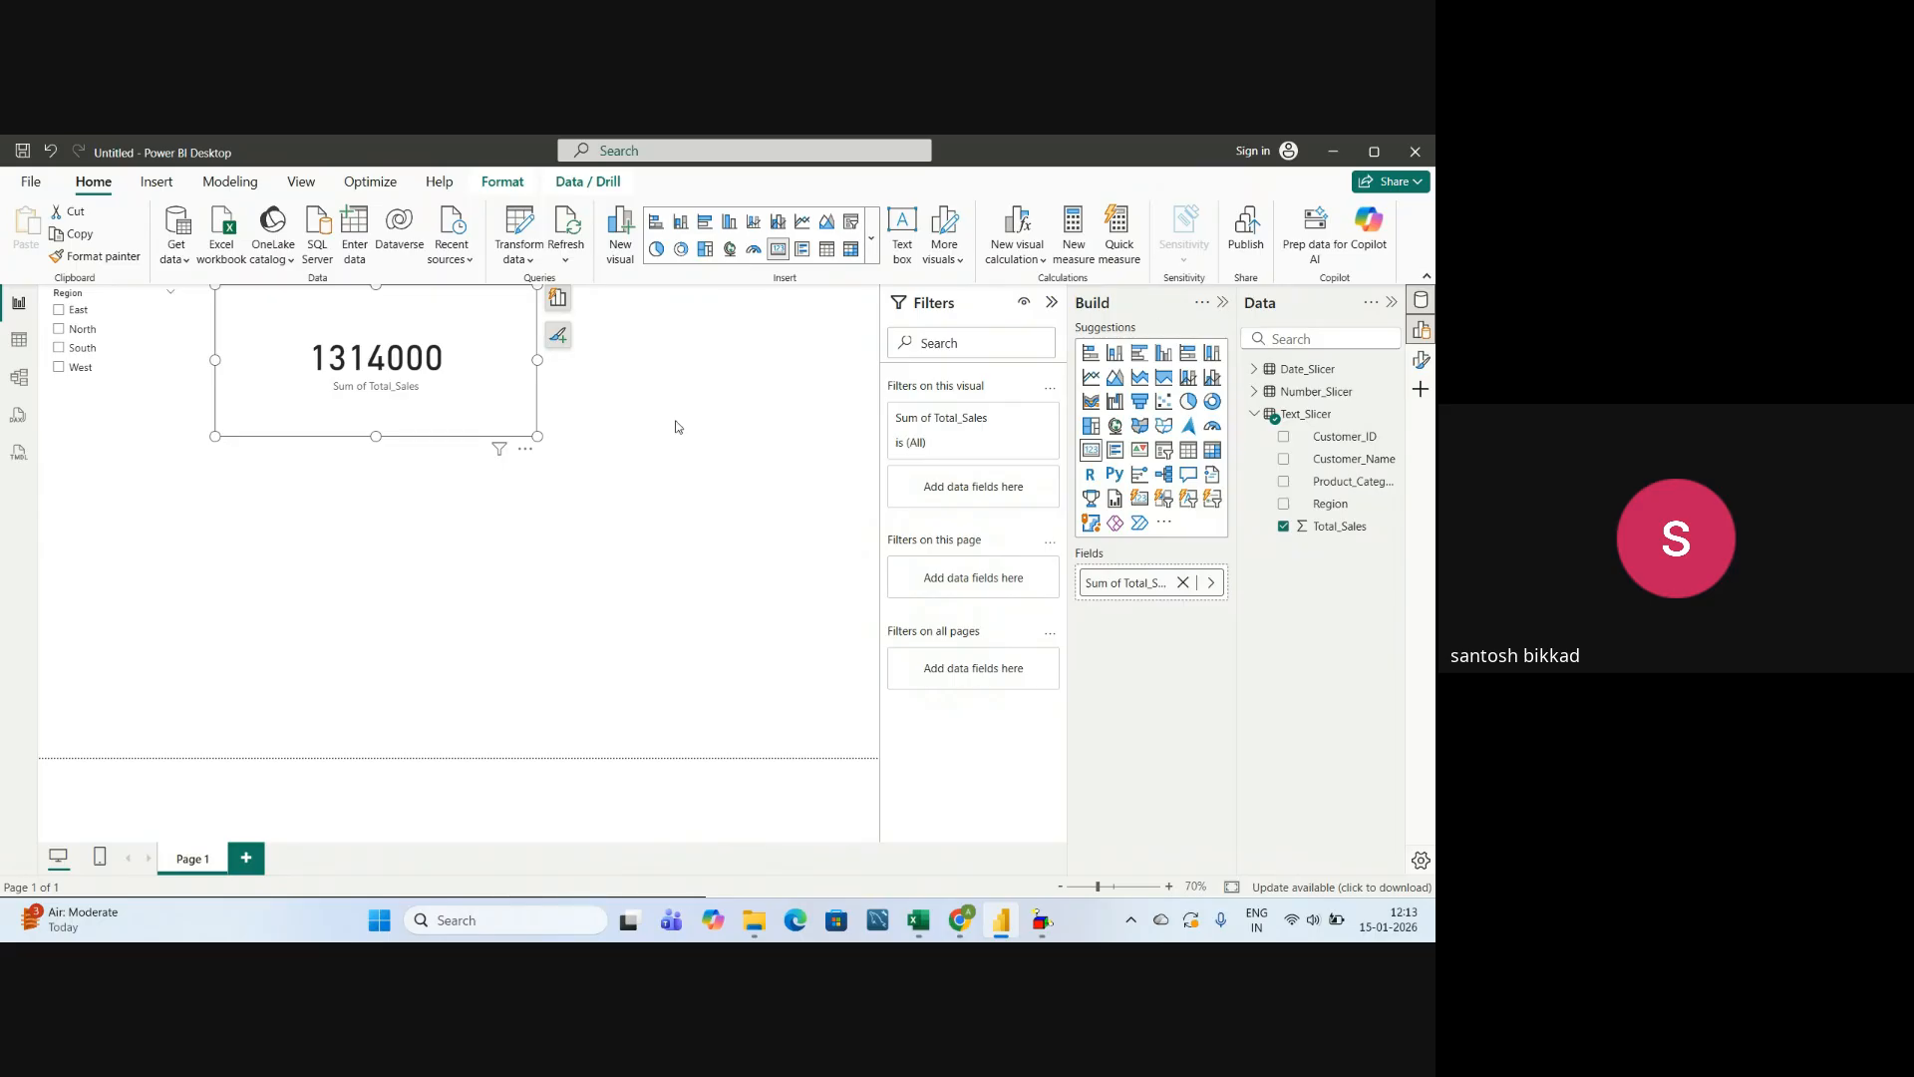
{"action": "left_click_drag", "start_coordinate": [503, 319], "coordinate": [683, 326]}
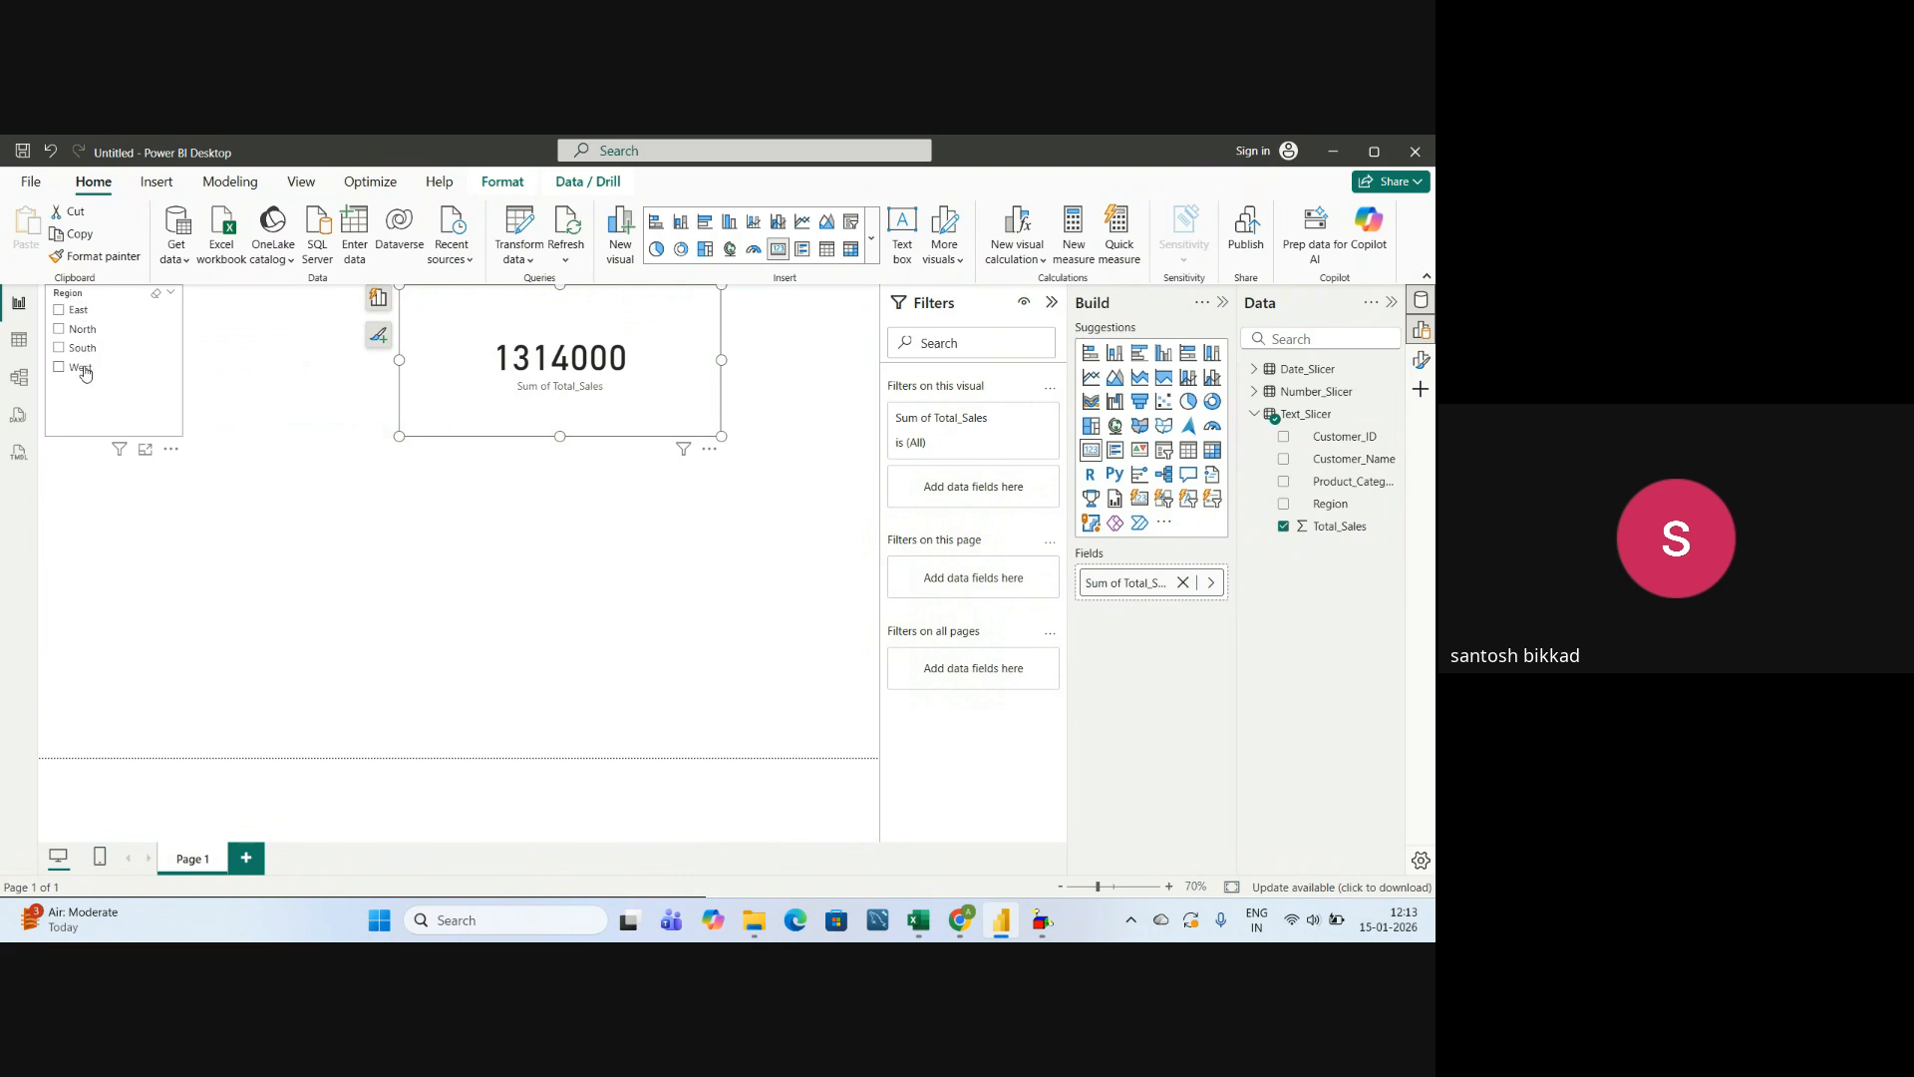
Test the Region slicer by filtering the card to East, South and West one at a time, and clear the selection.
{"action": "left_click", "coordinate": [60, 311]}
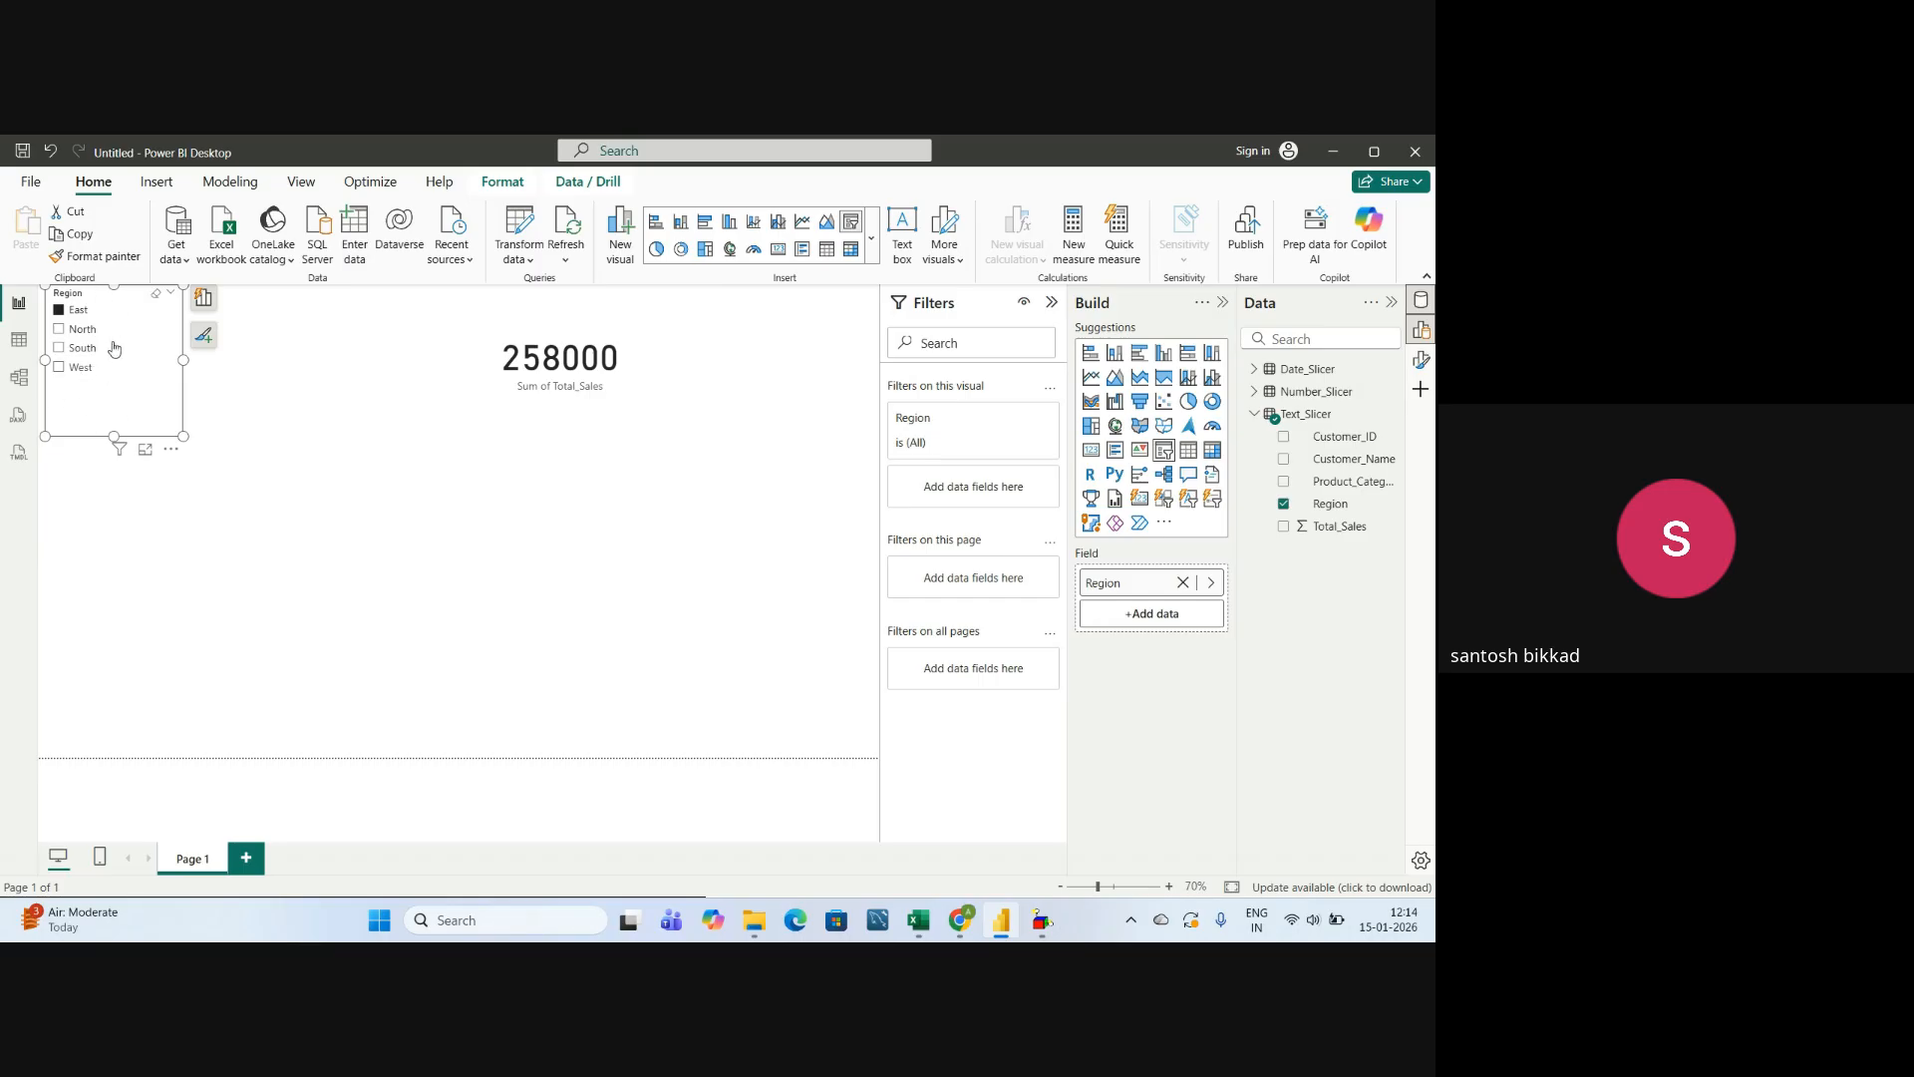
{"action": "left_click", "coordinate": [58, 348]}
{"action": "left_click", "coordinate": [59, 368]}
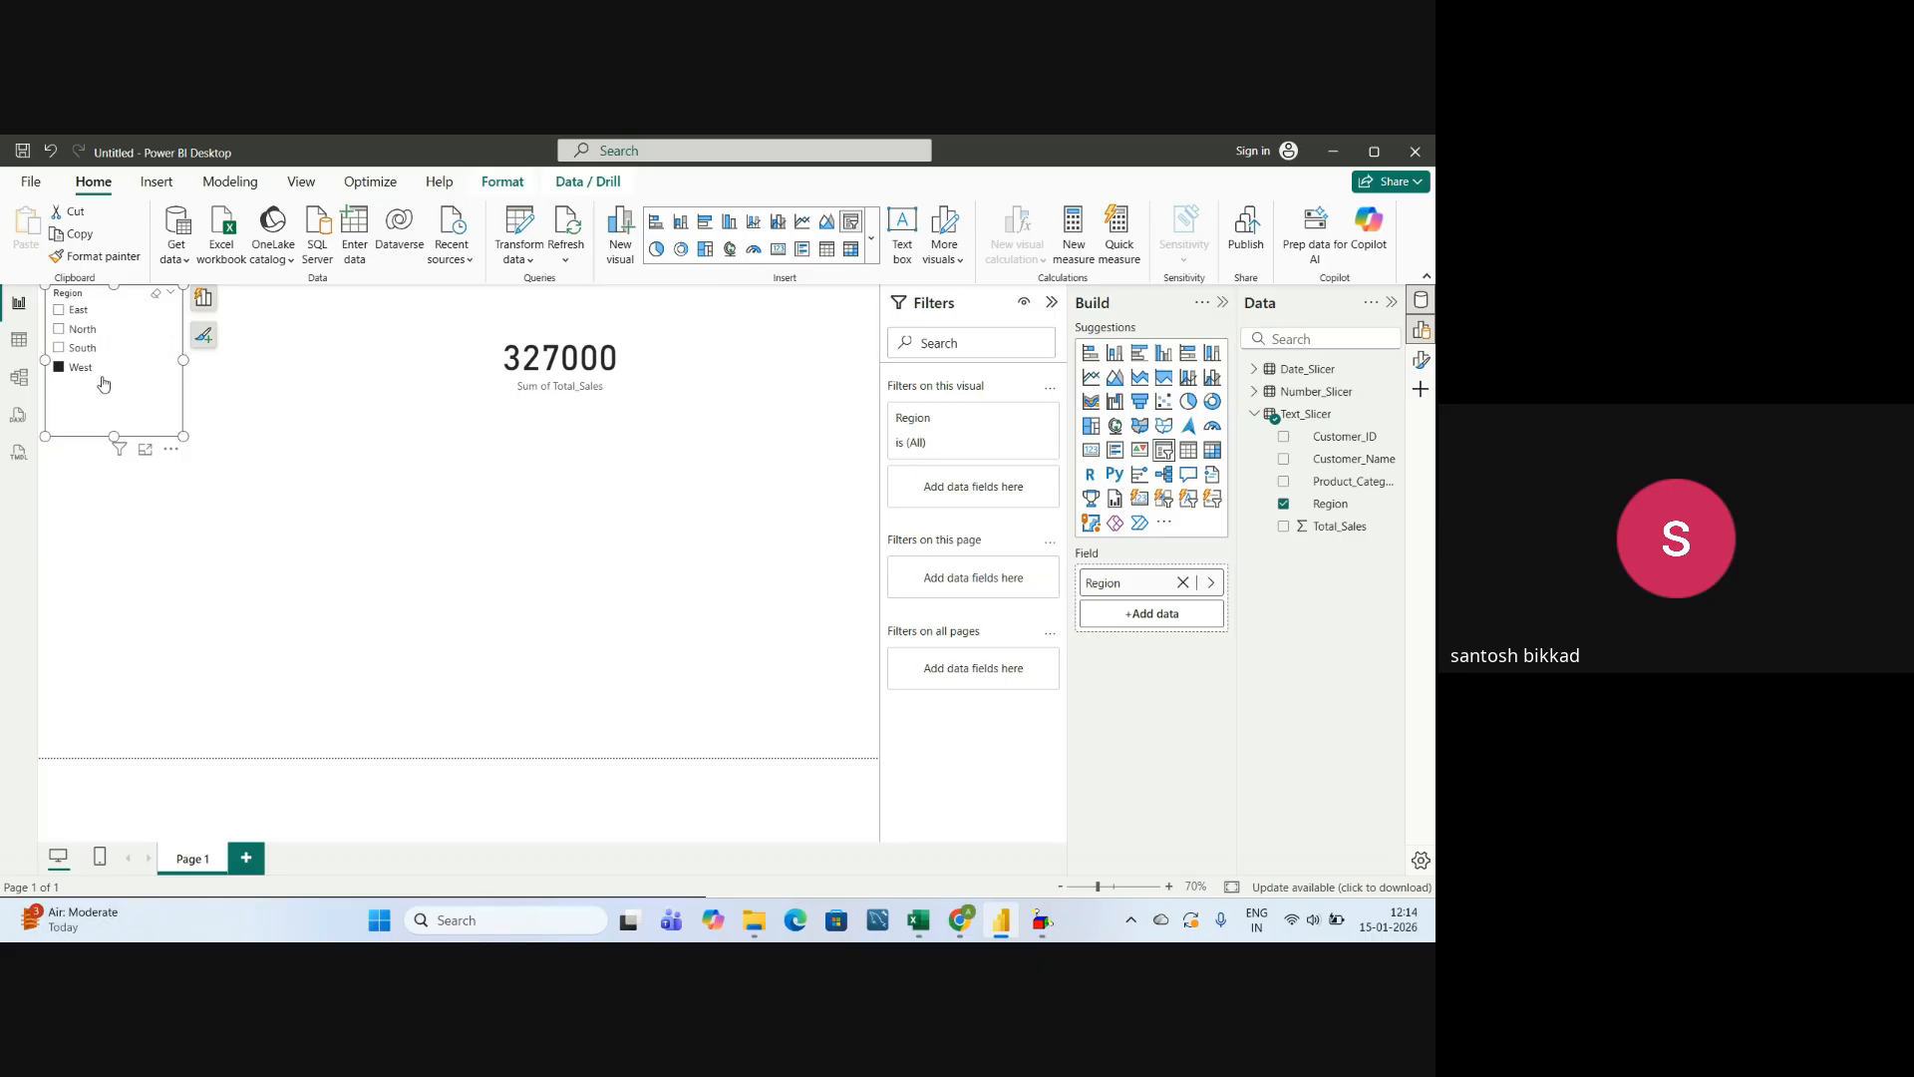
{"action": "left_click", "coordinate": [156, 299]}
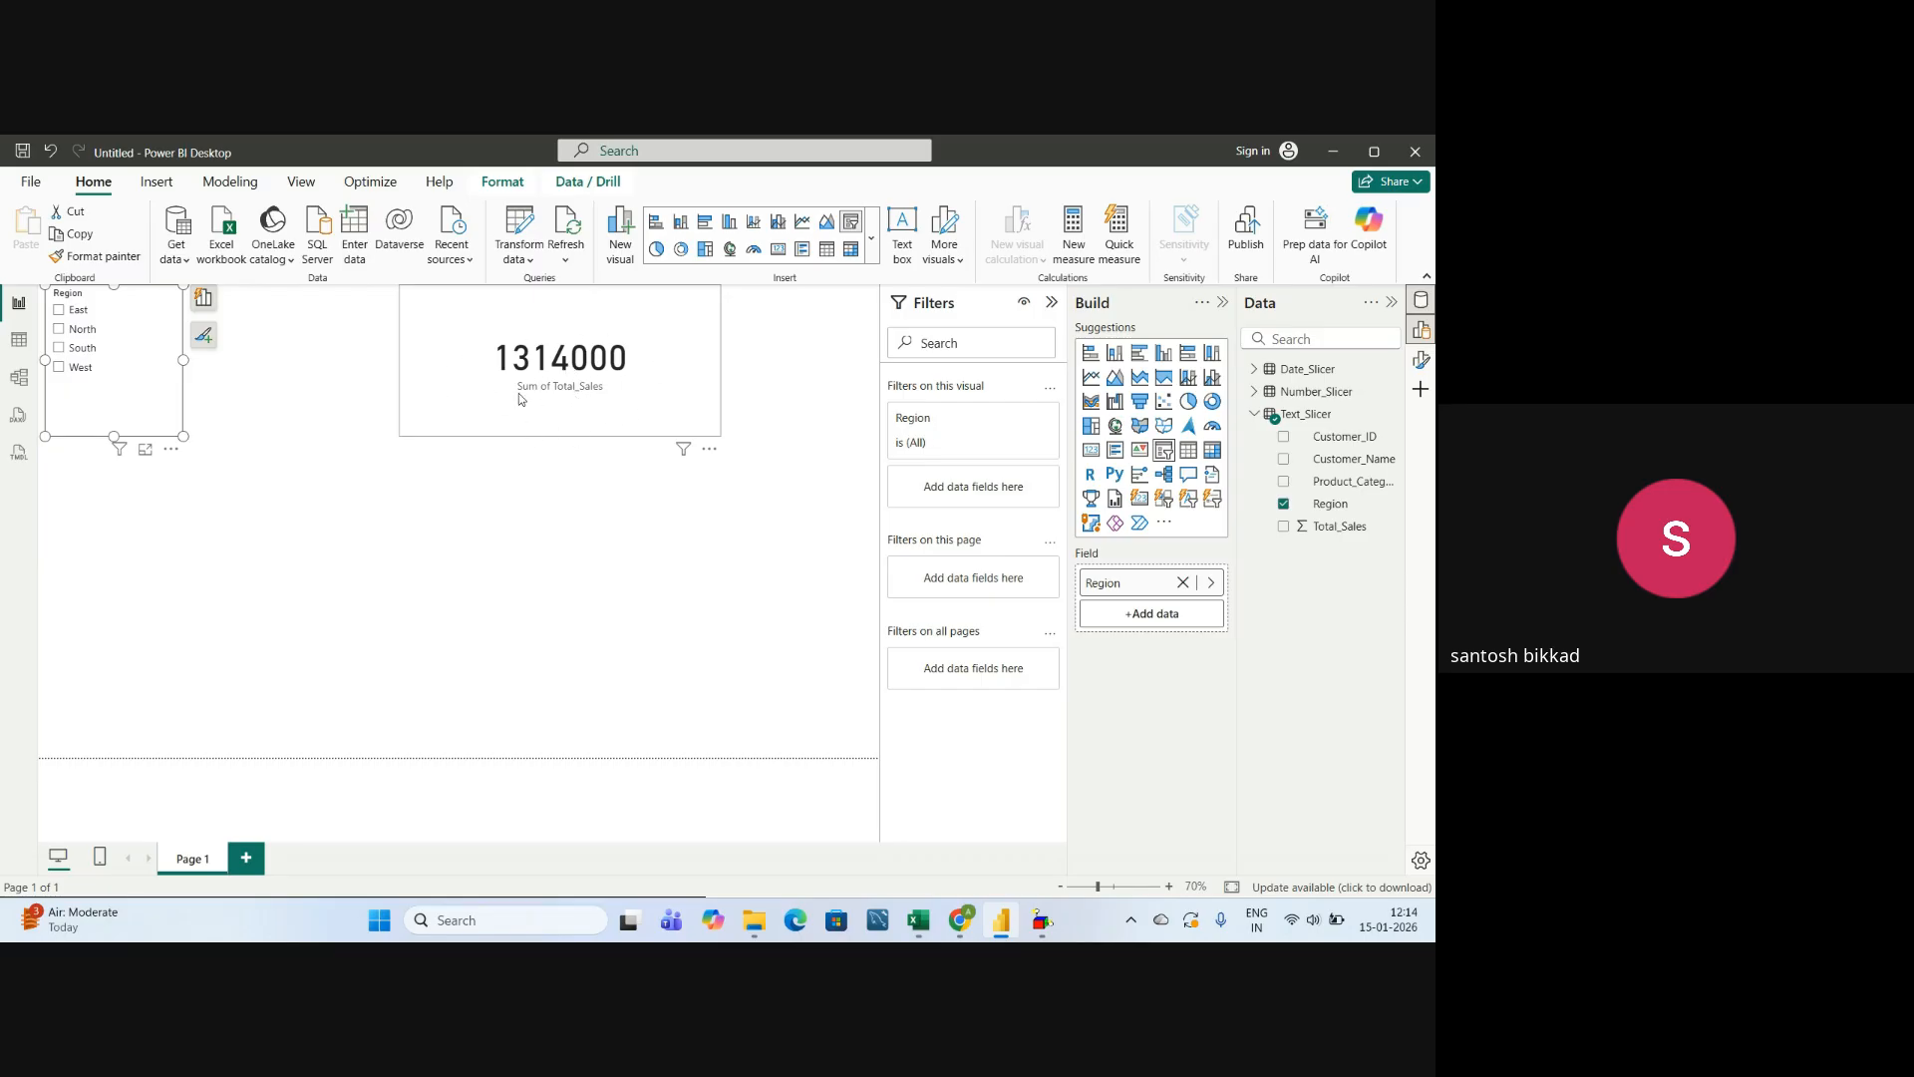
Filter the card by East and North together in the Region slicer, and clear the selections.
{"action": "left_click", "coordinate": [59, 310]}
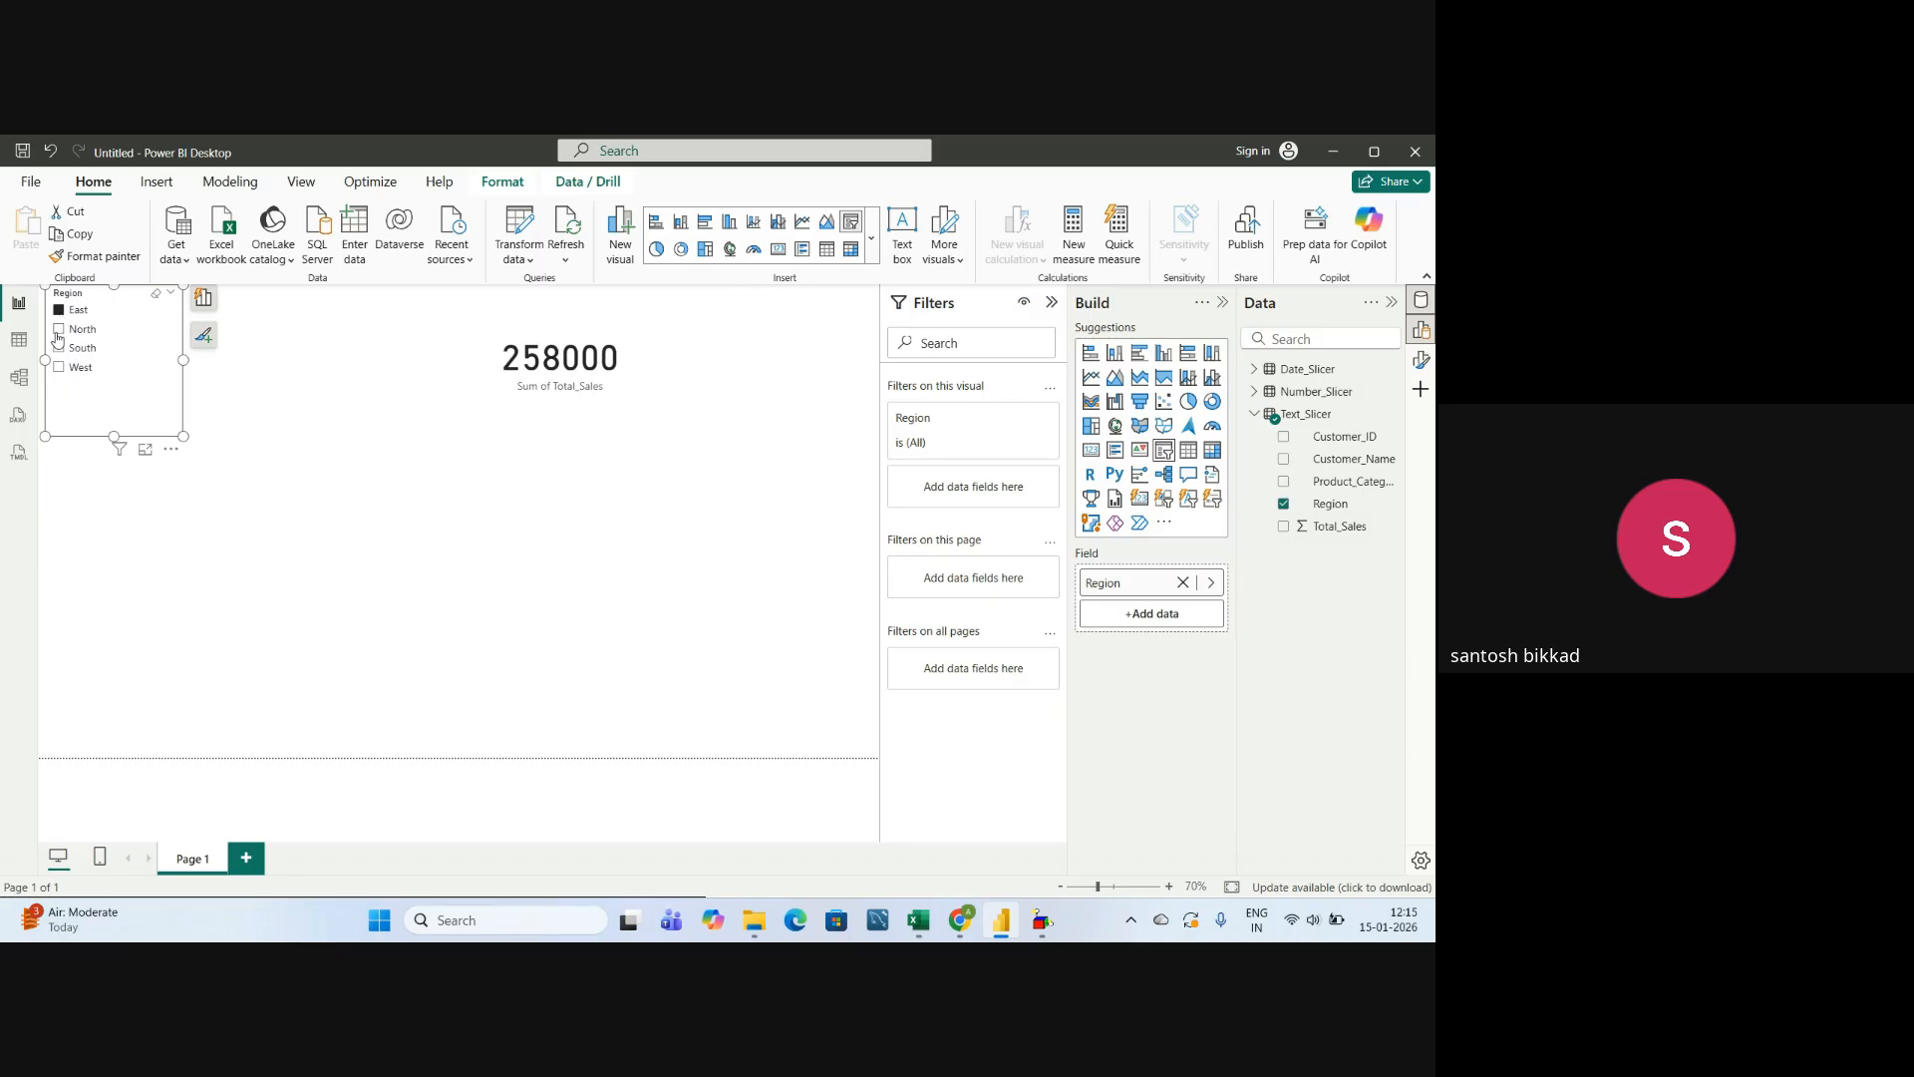
{"action": "left_click", "coordinate": [58, 329]}
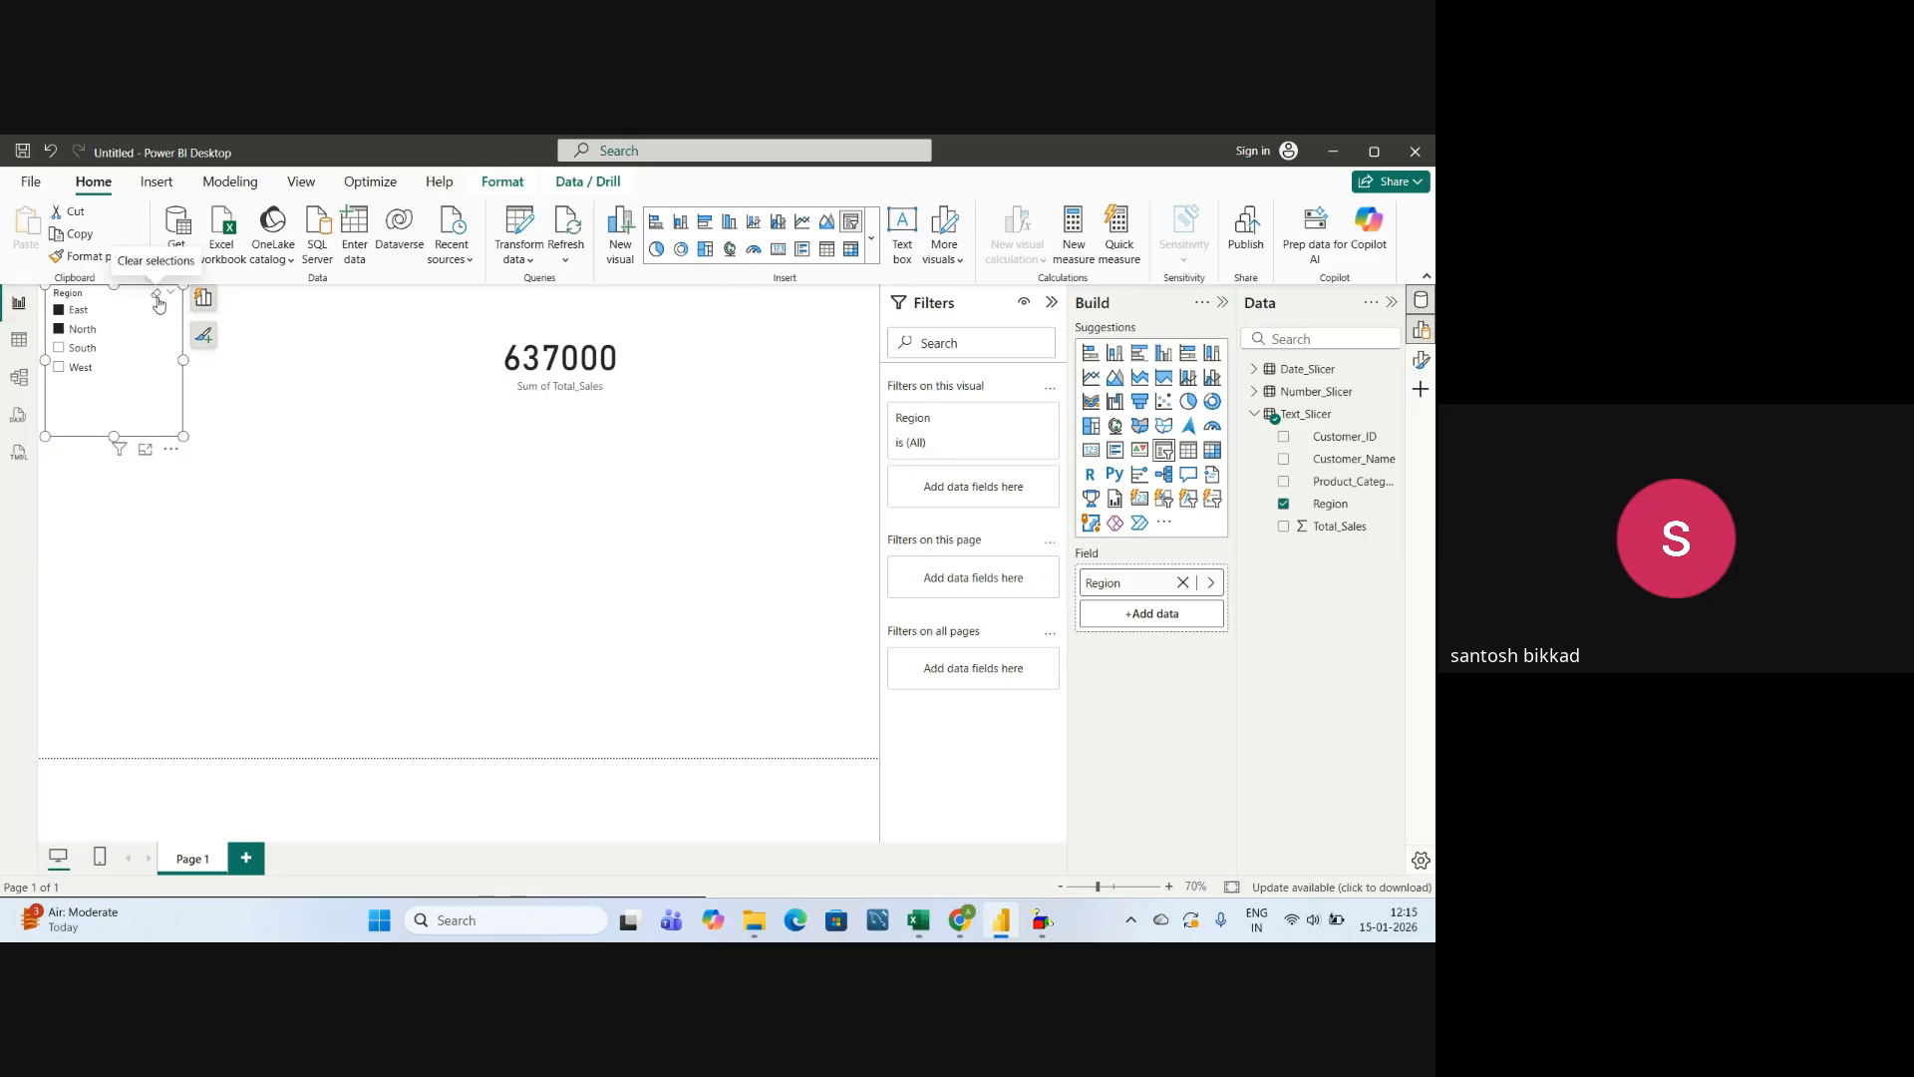
{"action": "left_click", "coordinate": [157, 295]}
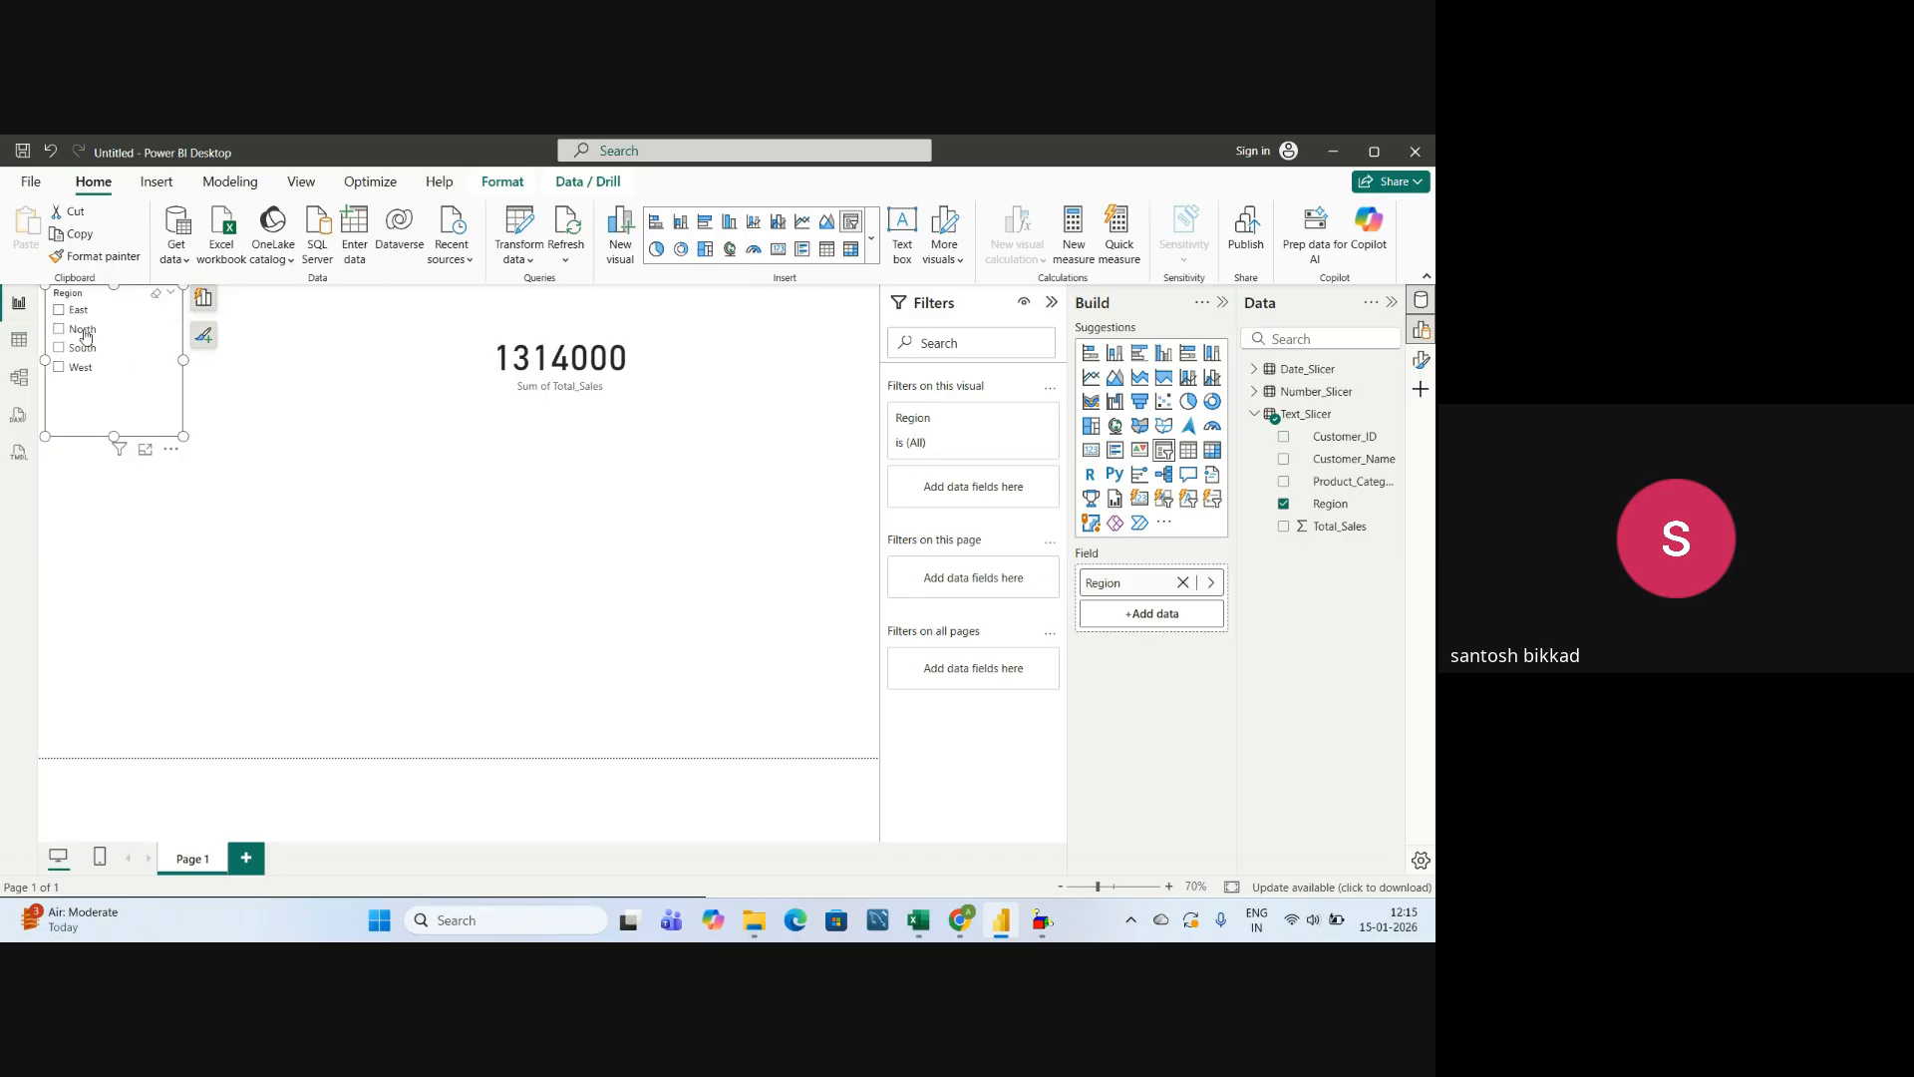
Enlarge the Region slicer in width and height and turn on its title with the text "Select Region".
{"action": "left_click_drag", "start_coordinate": [184, 360], "coordinate": [299, 367]}
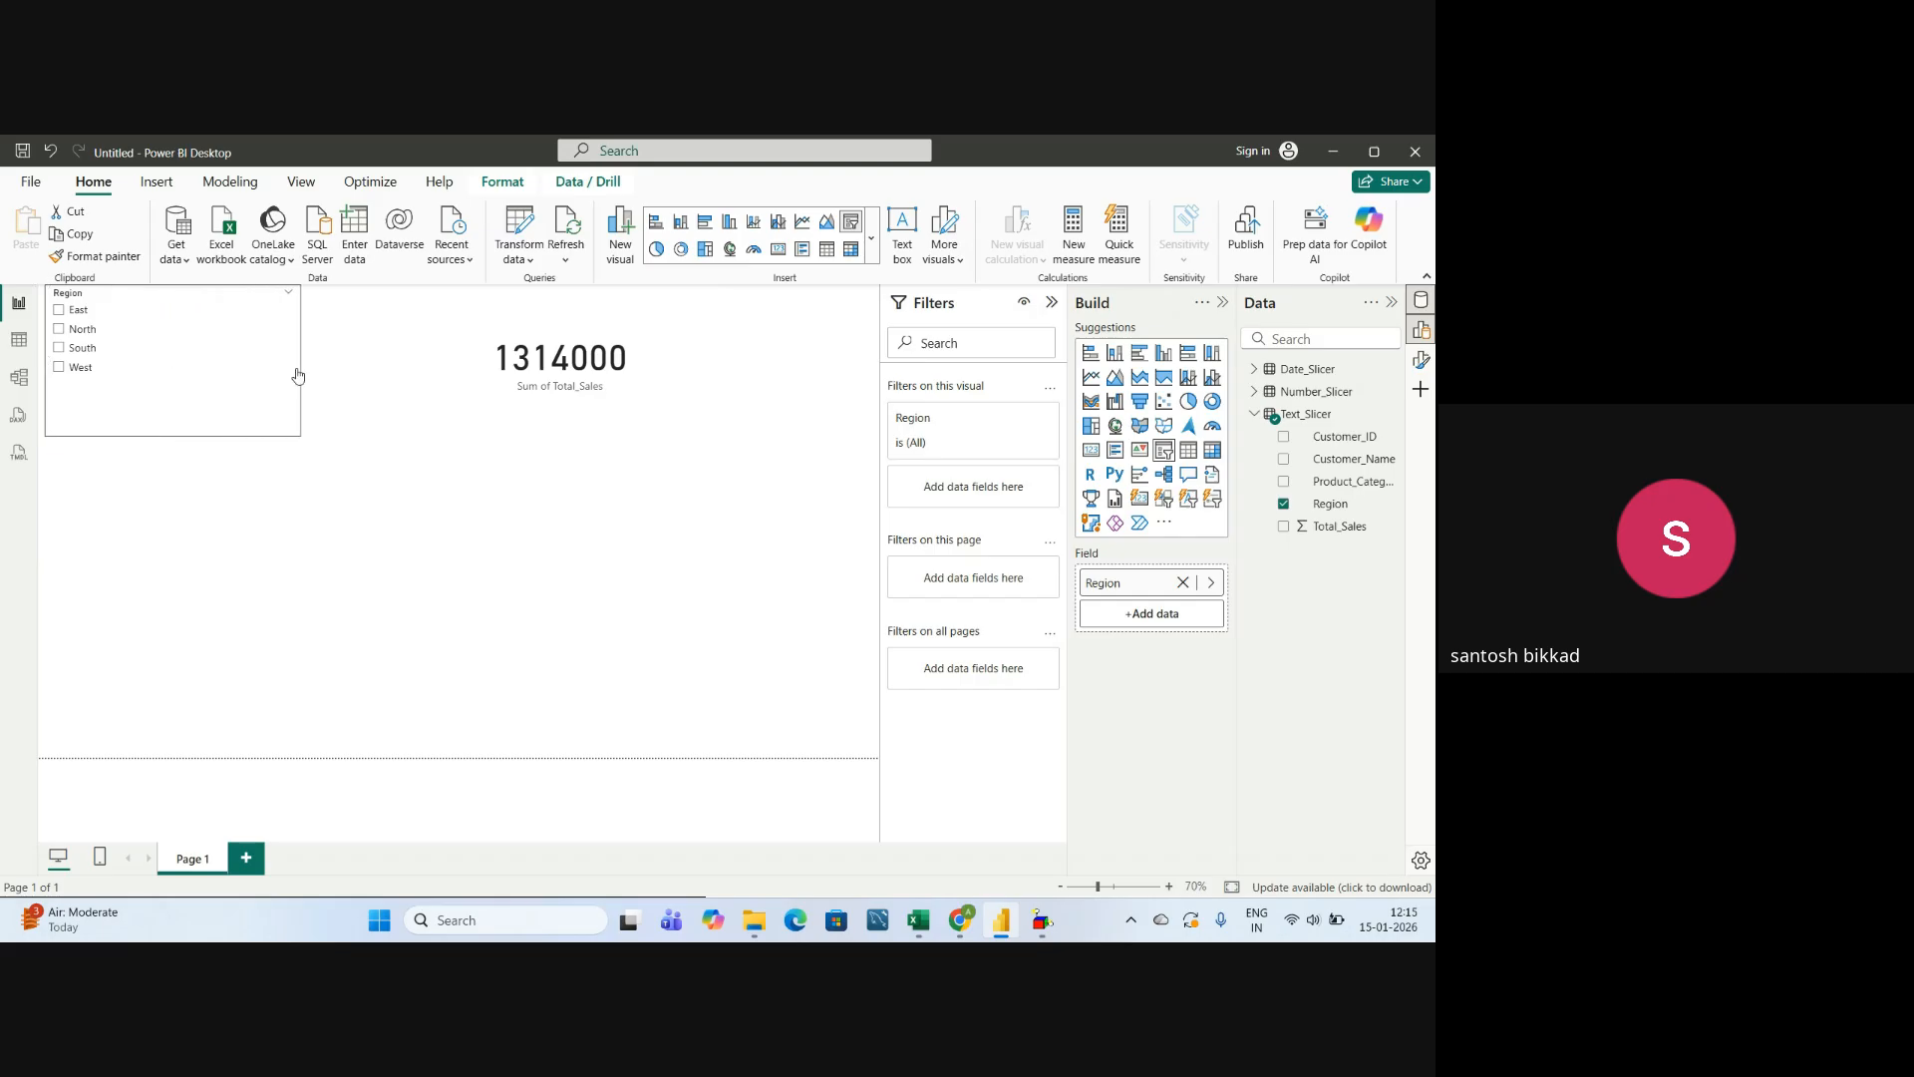
{"action": "left_click_drag", "start_coordinate": [171, 436], "coordinate": [199, 518]}
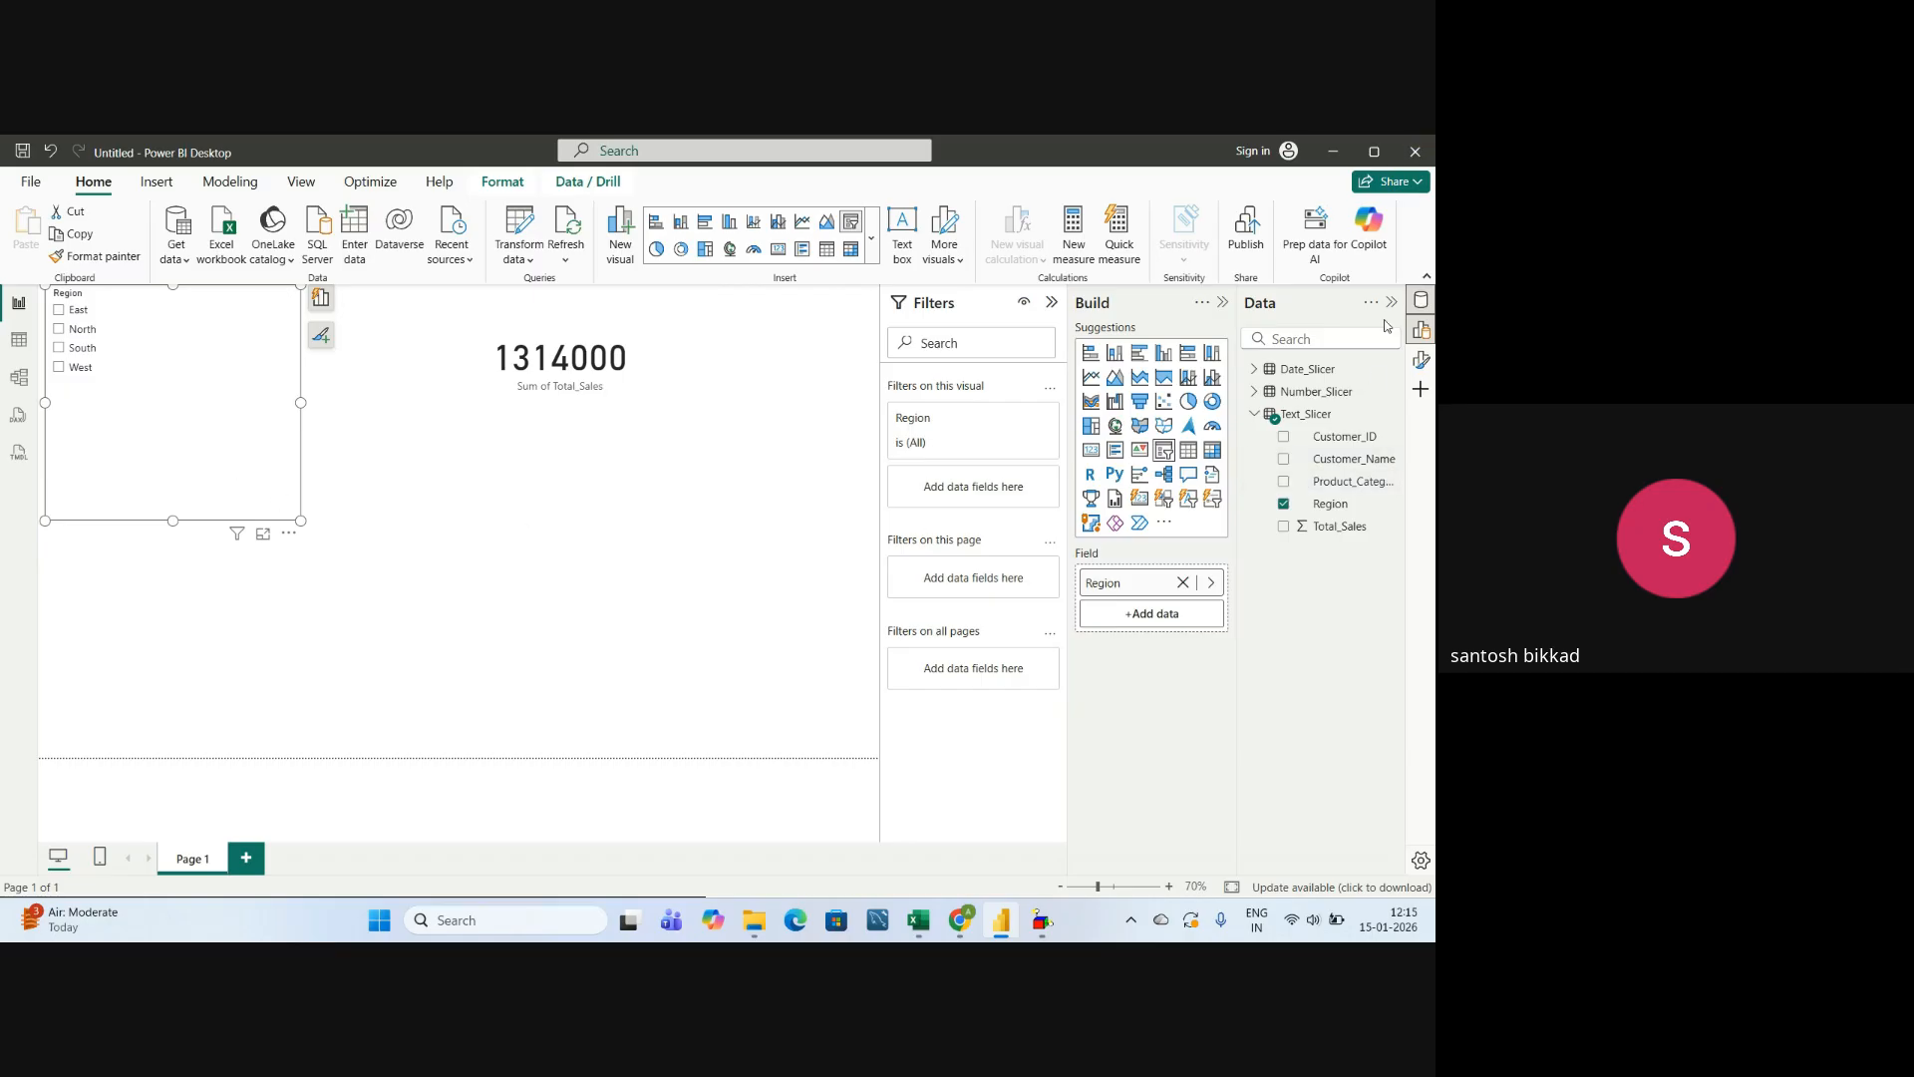
{"action": "left_click", "coordinate": [1422, 360]}
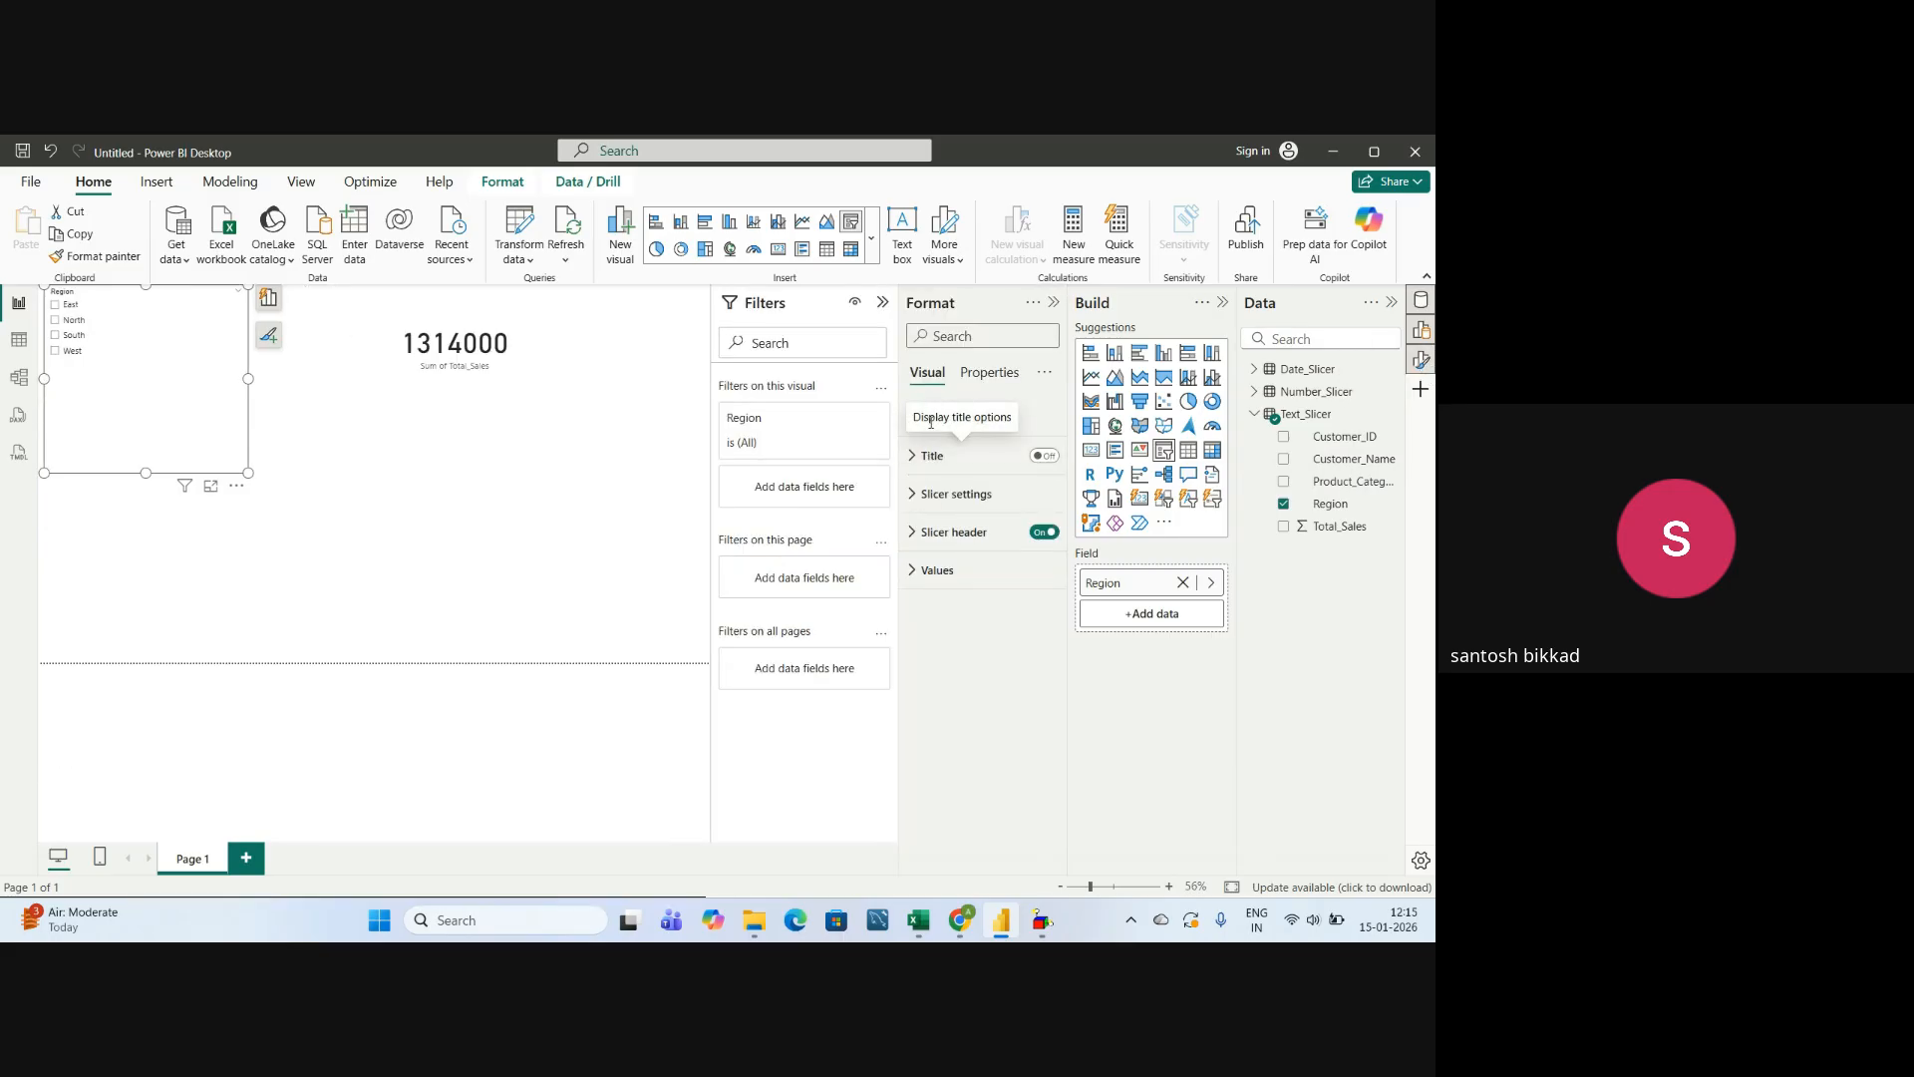
{"action": "left_click", "coordinate": [1048, 459]}
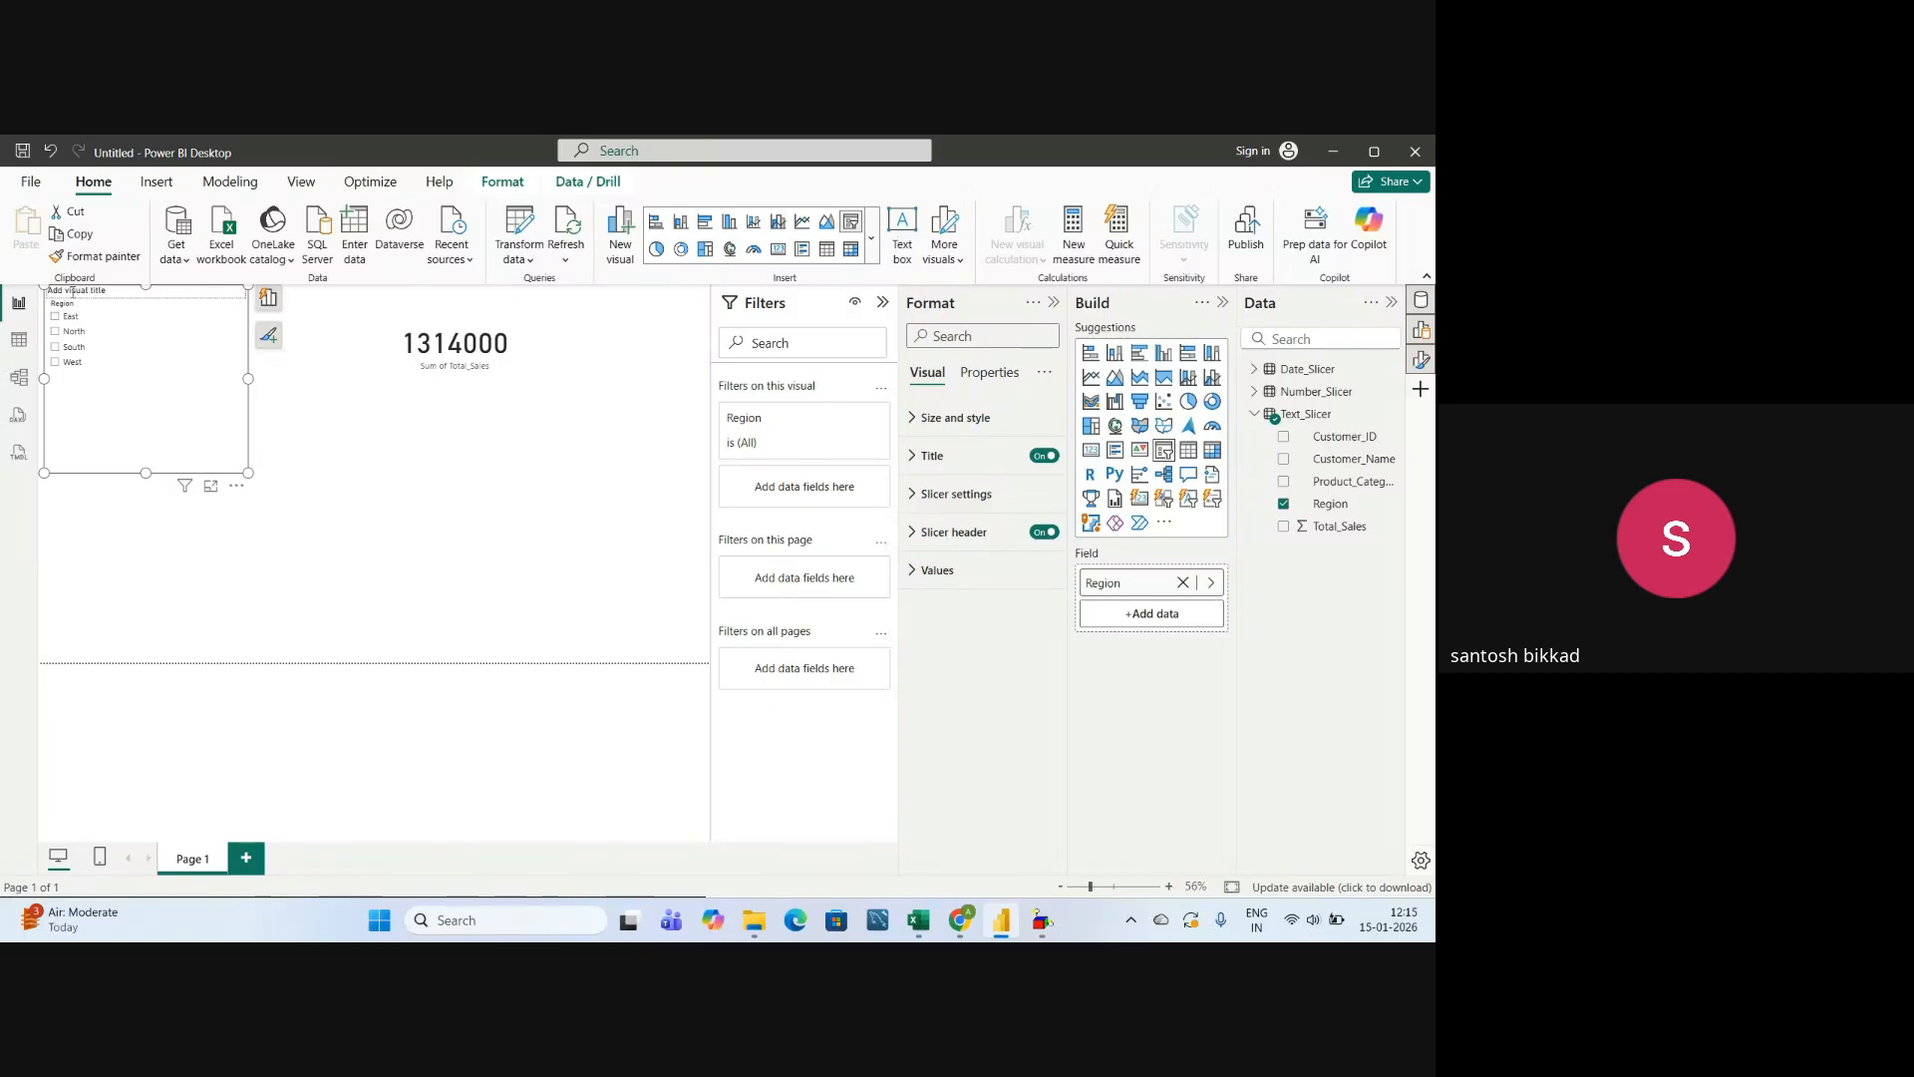
{"action": "left_click", "coordinate": [914, 458]}
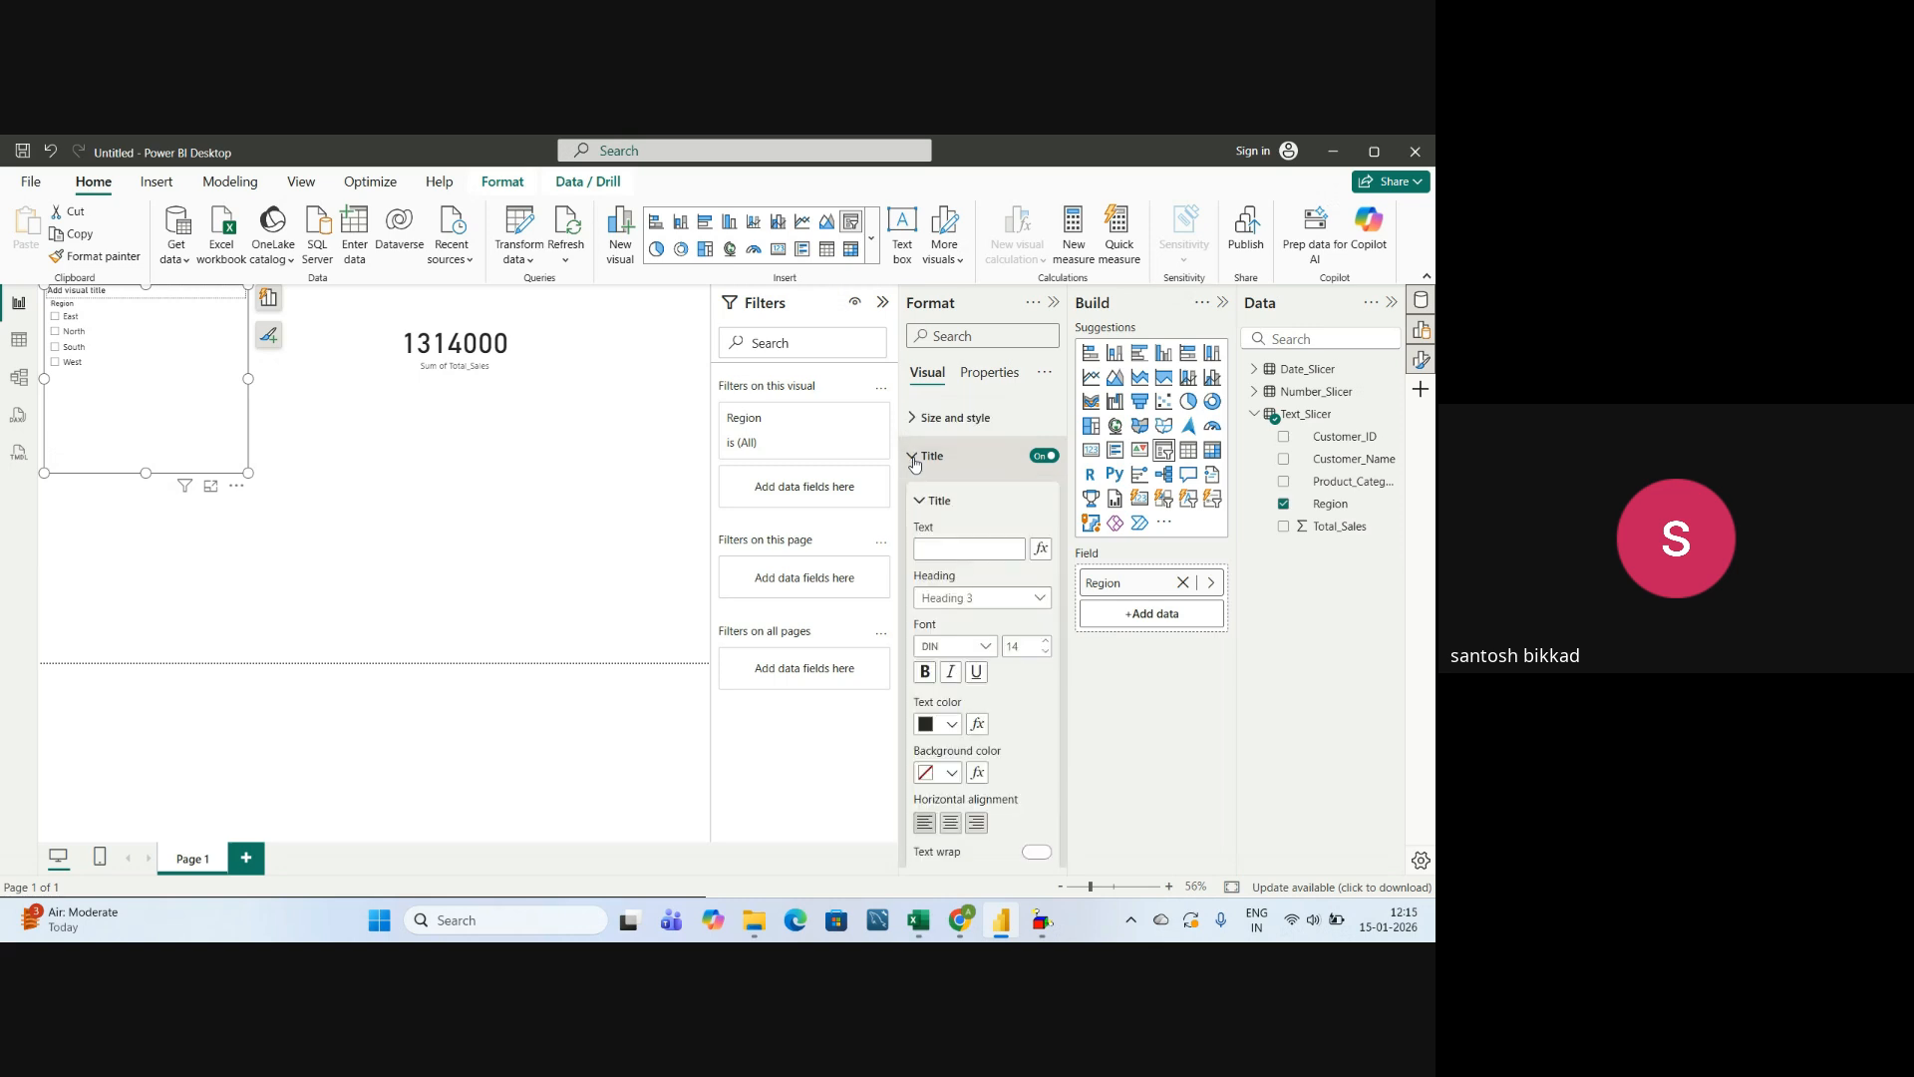
{"action": "left_click", "coordinate": [946, 550]}
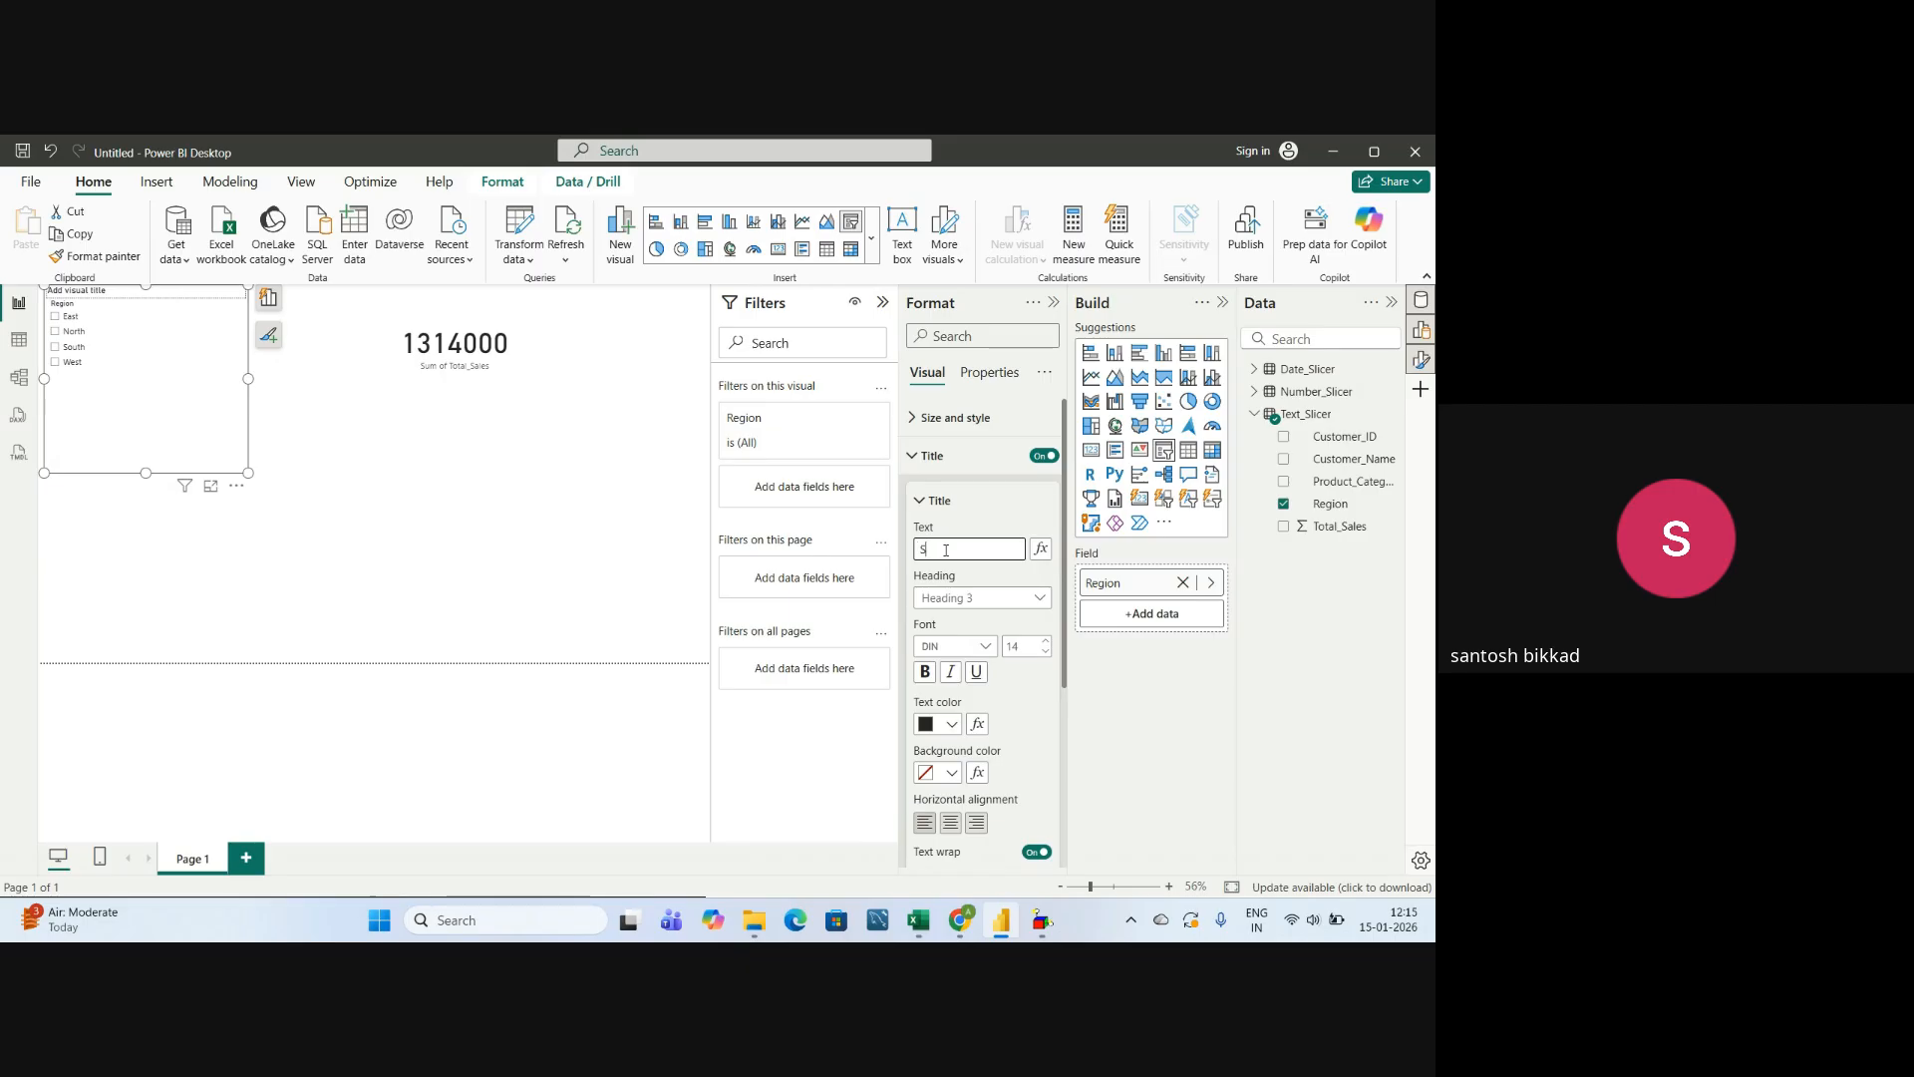
{"action": "type", "text": "Select Region"}
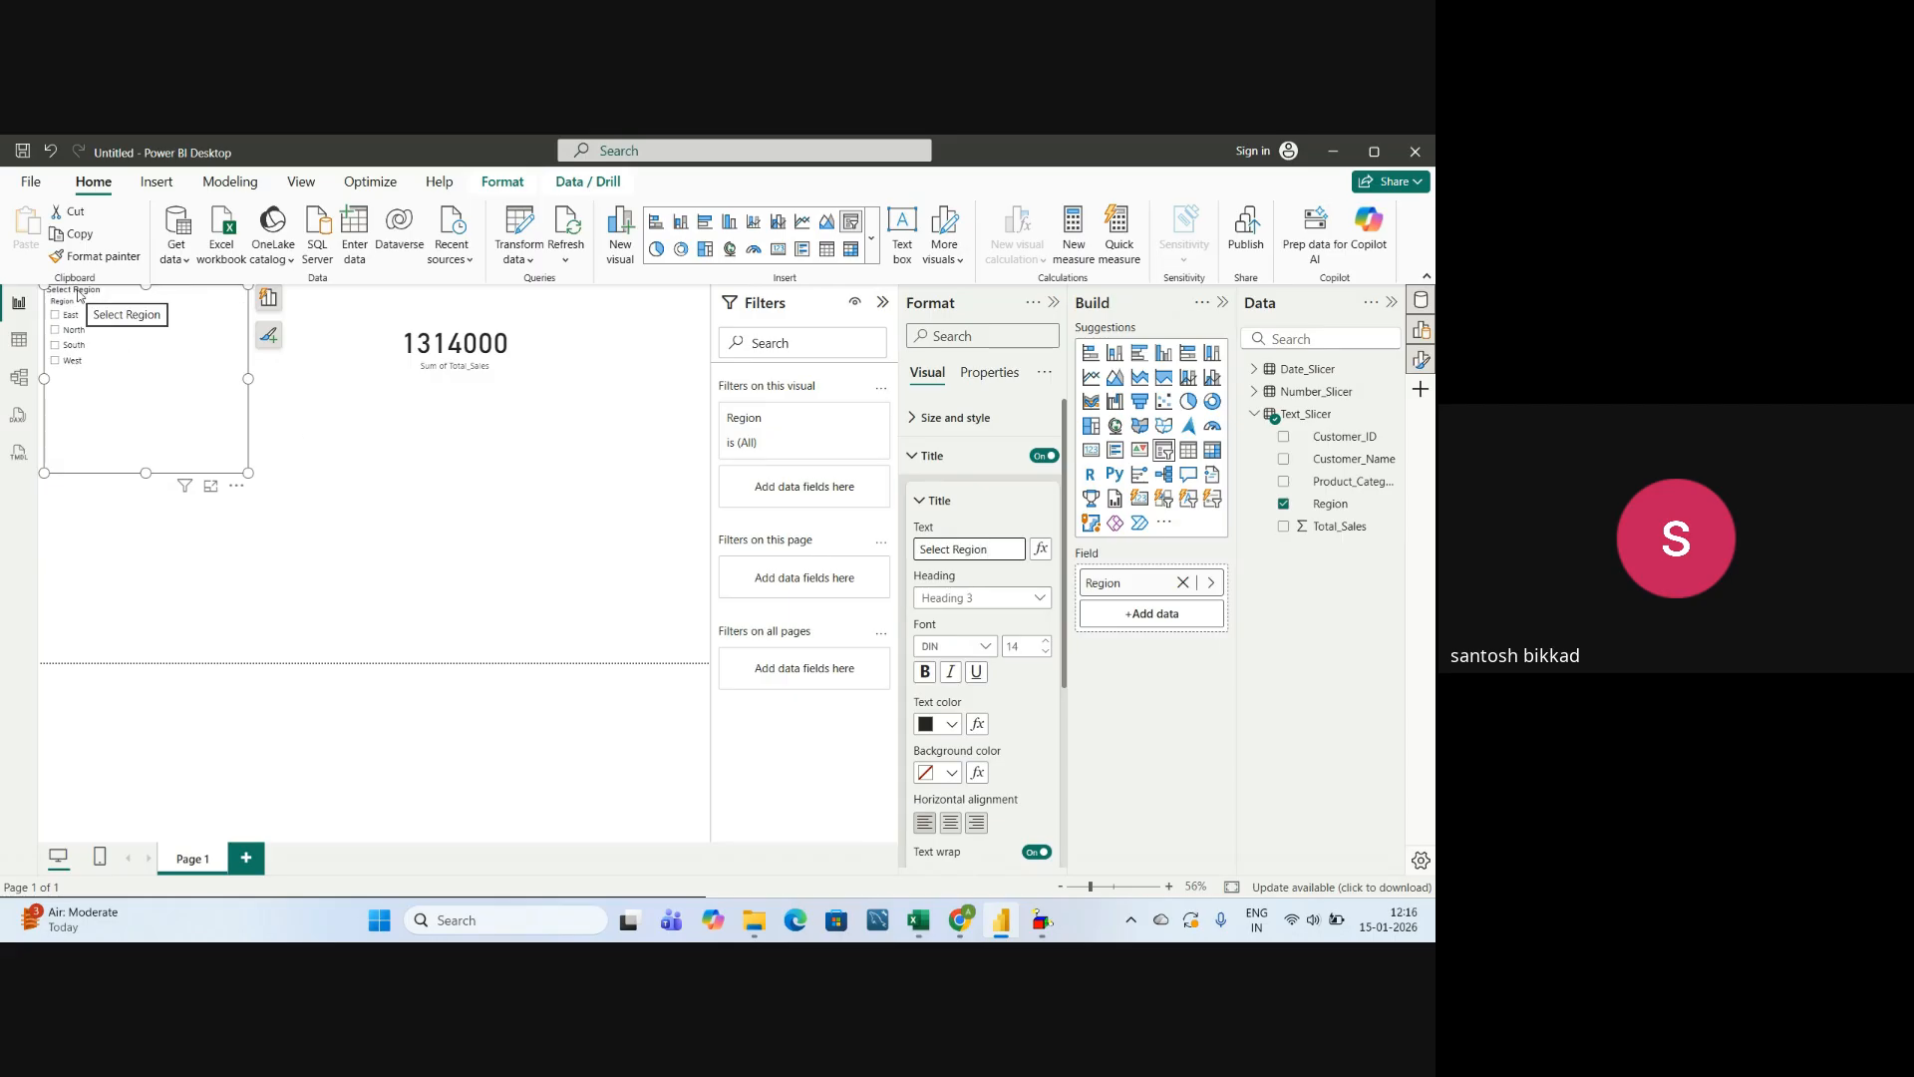
Set the slicer title's font size to 25 and centre it horizontally.
{"action": "left_click", "coordinate": [1021, 650]}
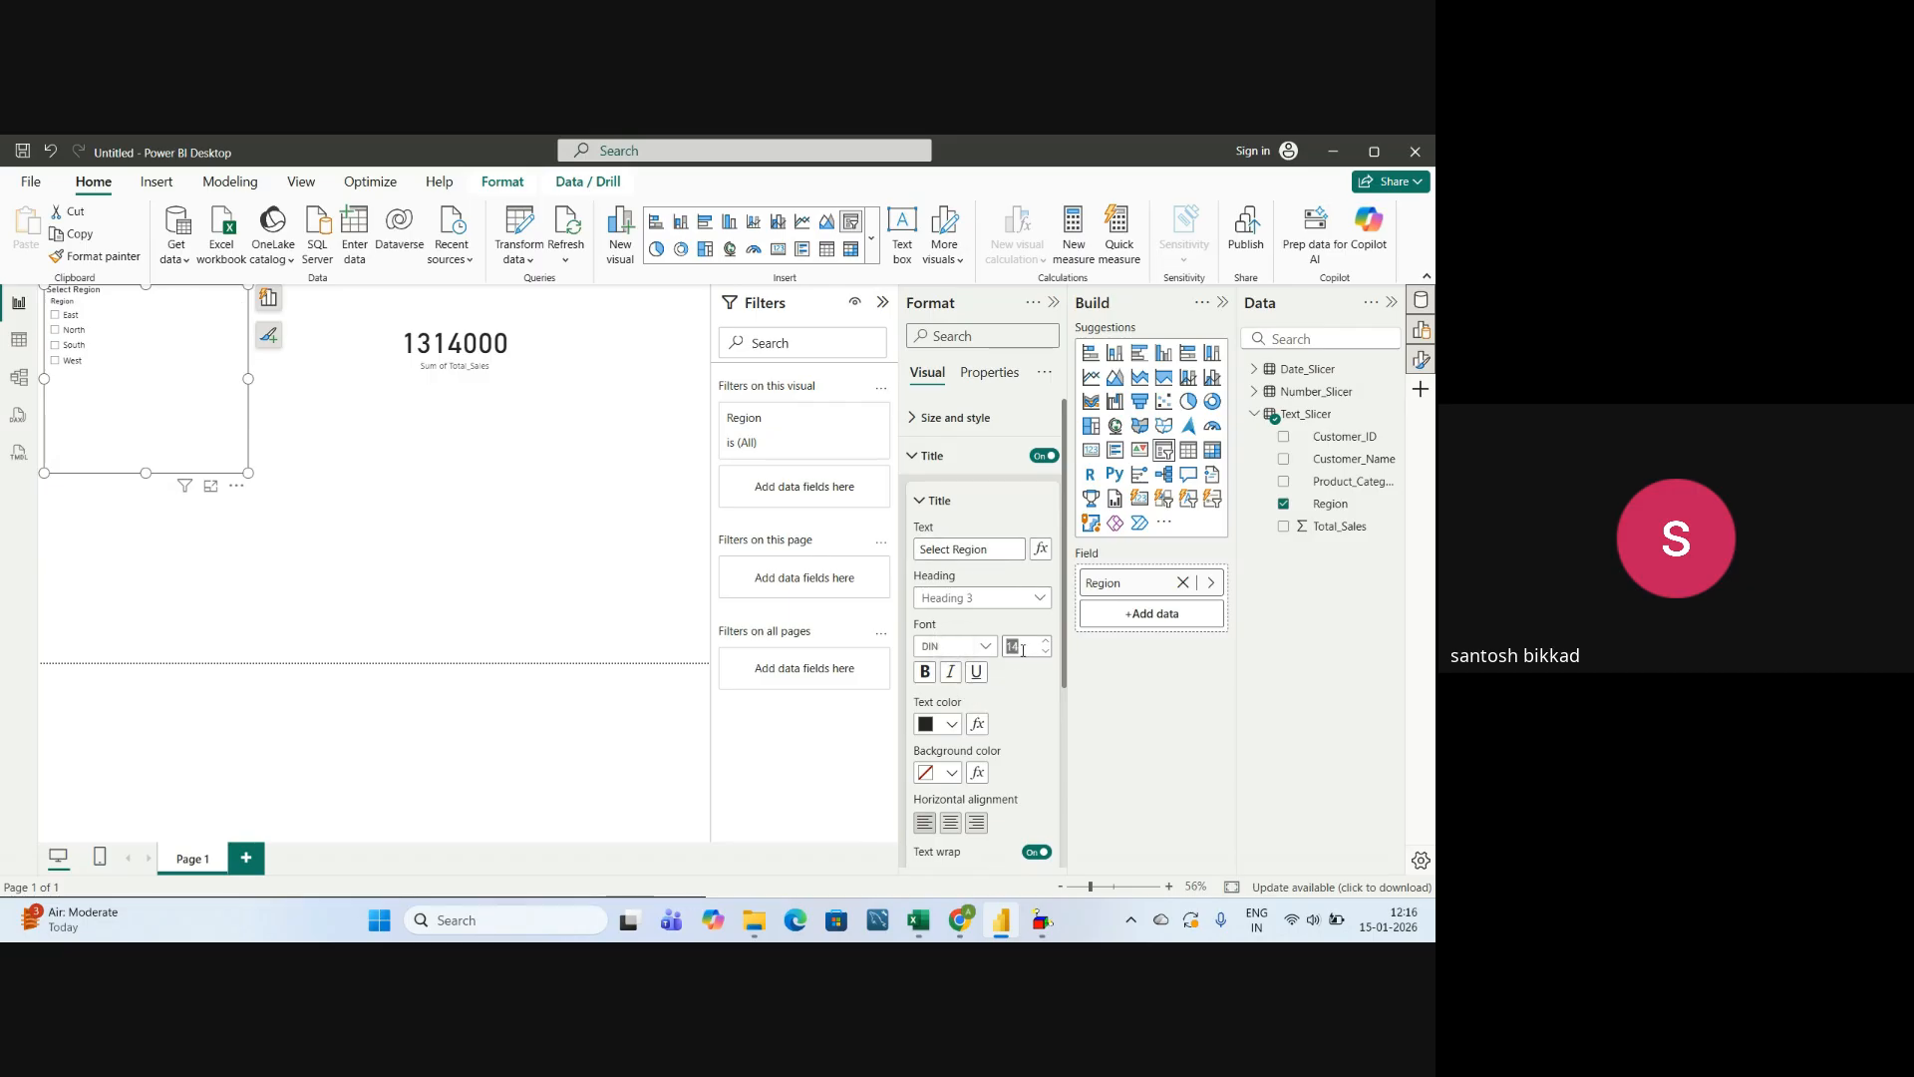
{"action": "type", "text": "25"}
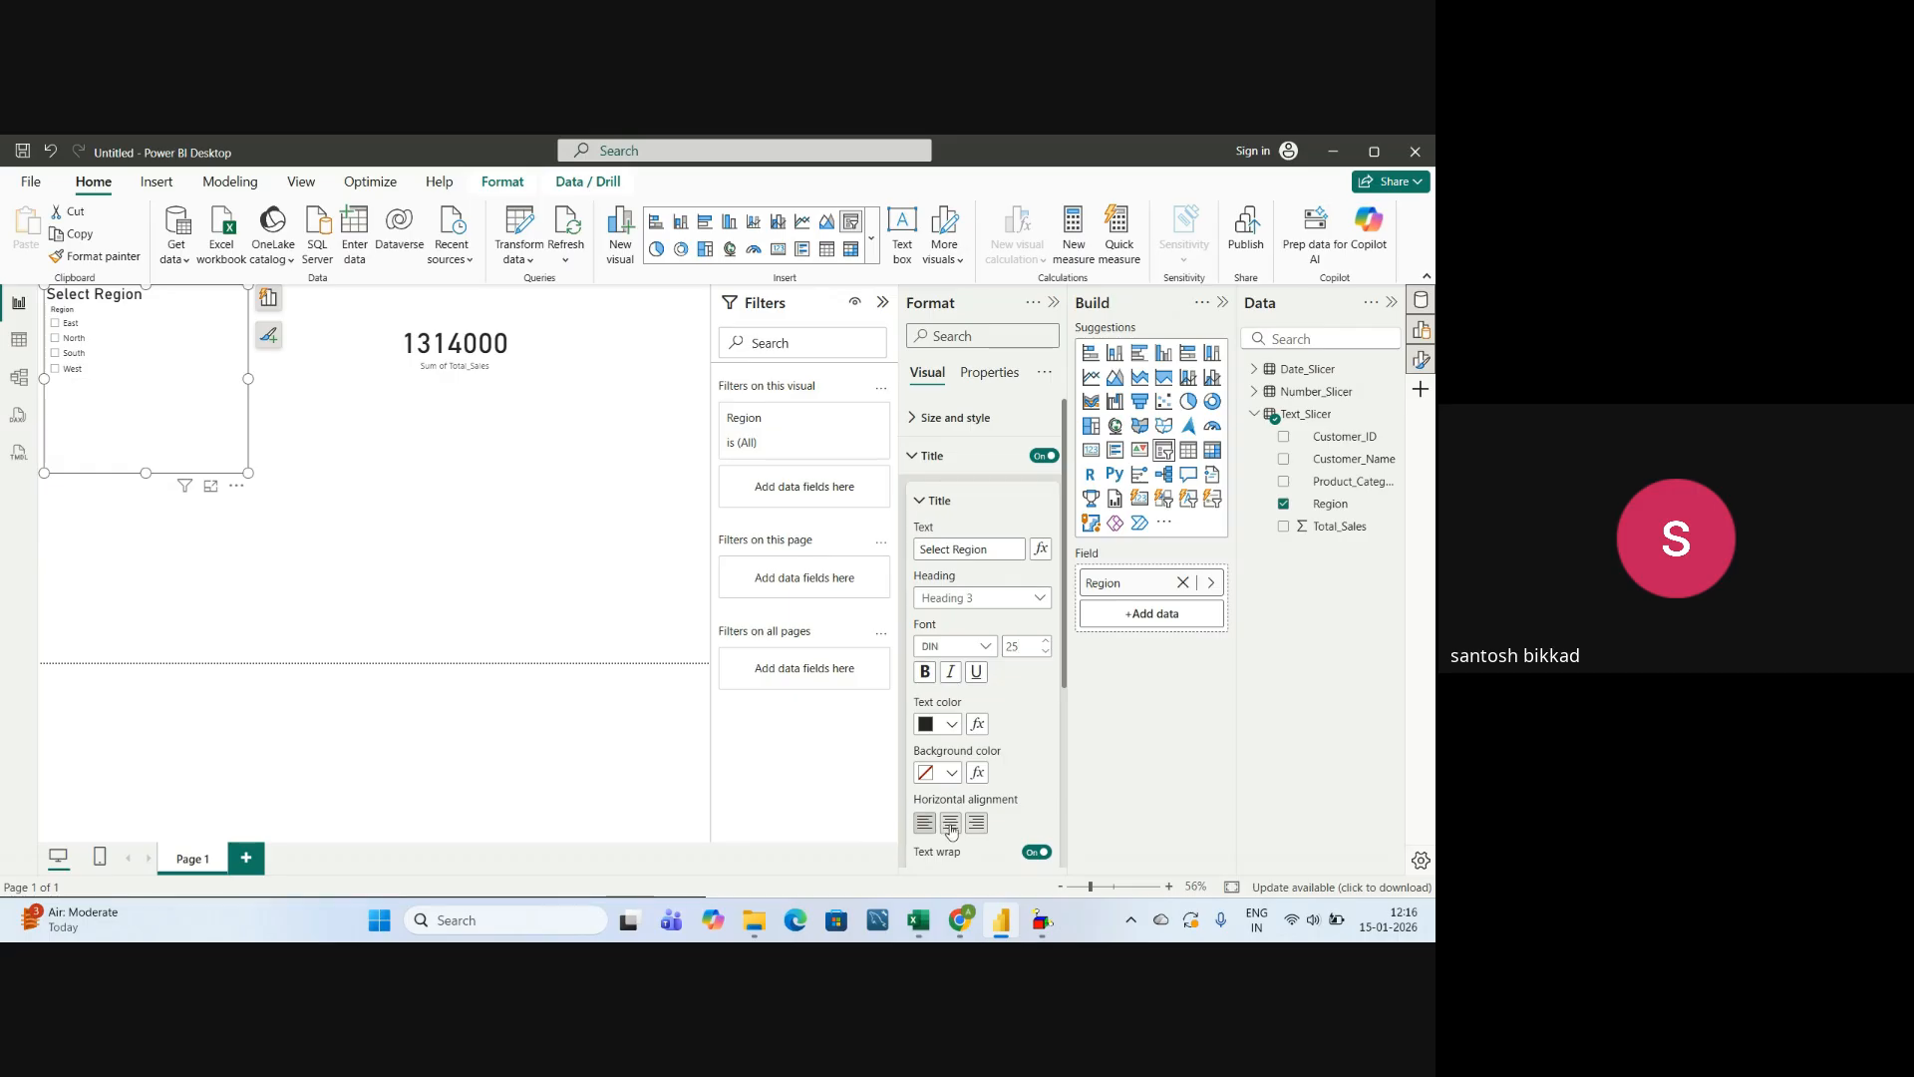
{"action": "left_click", "coordinate": [949, 824]}
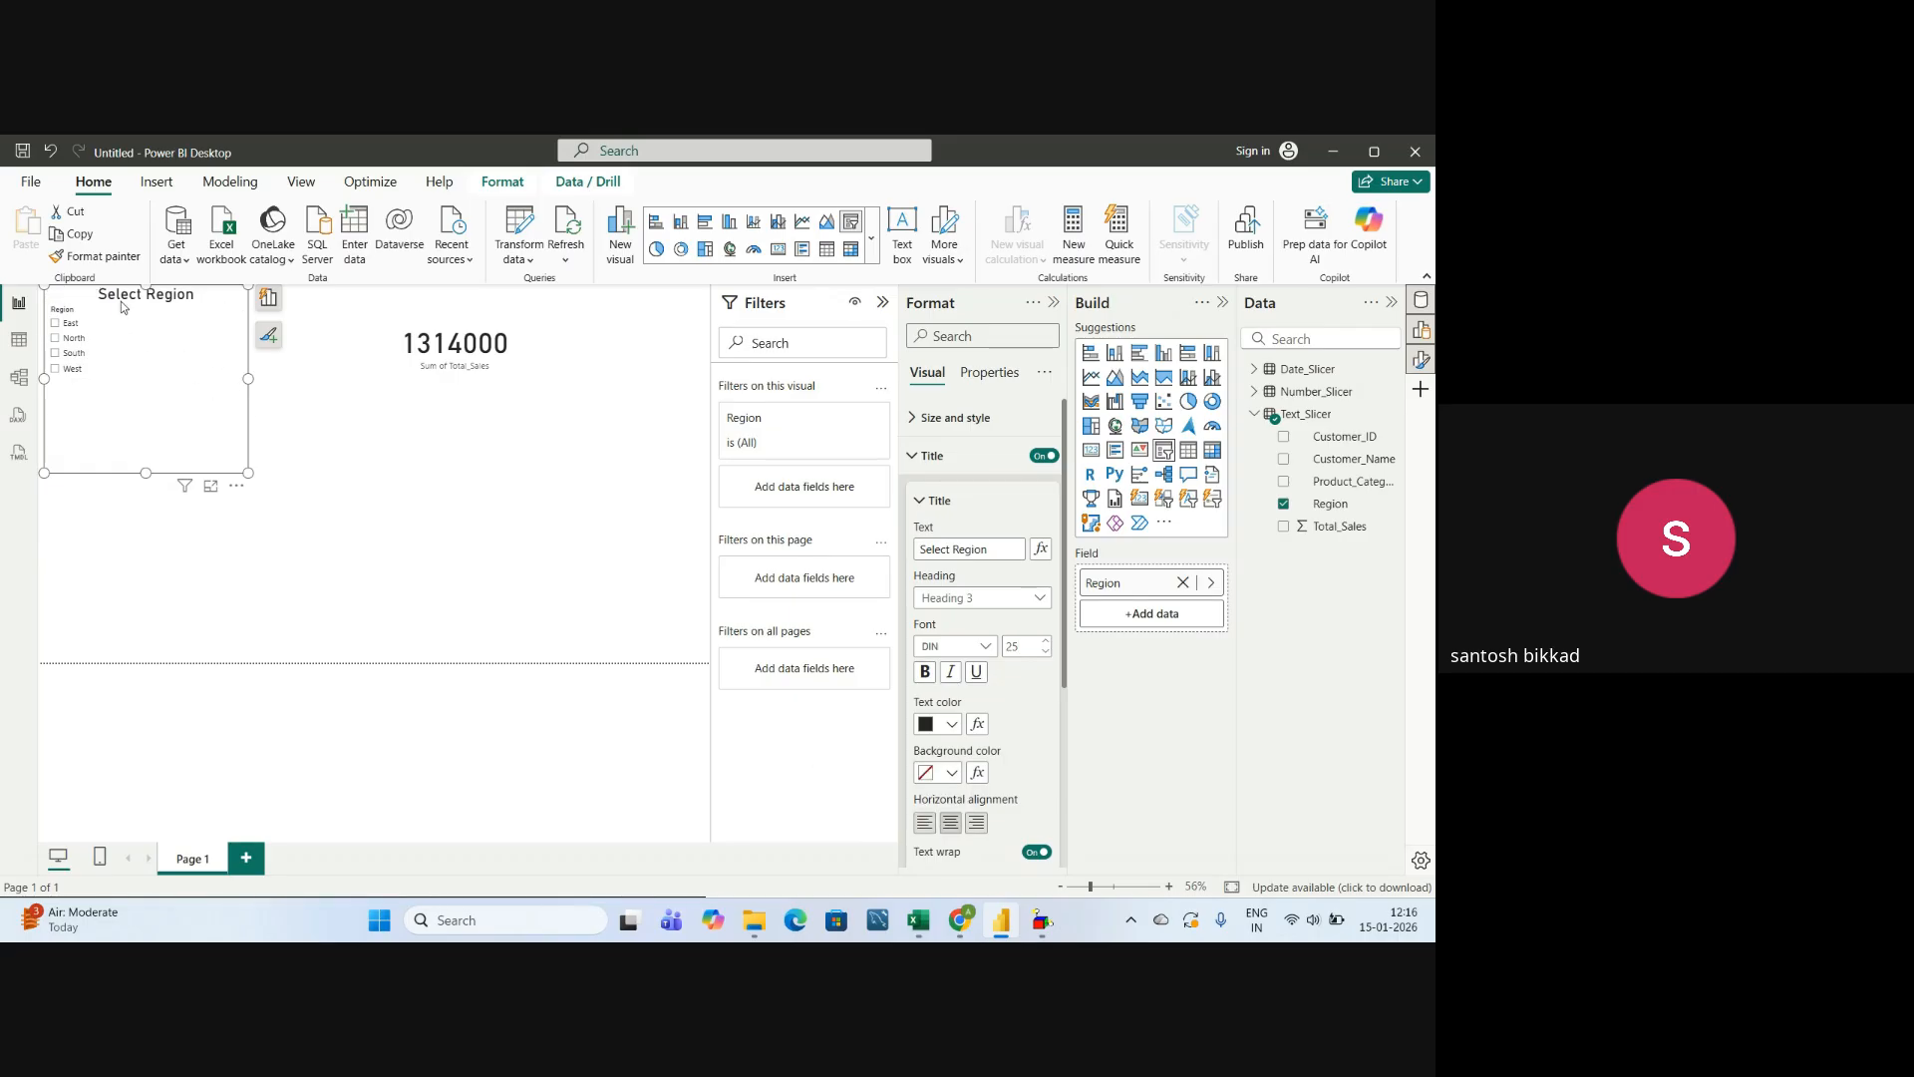
{"action": "left_click", "coordinate": [923, 507]}
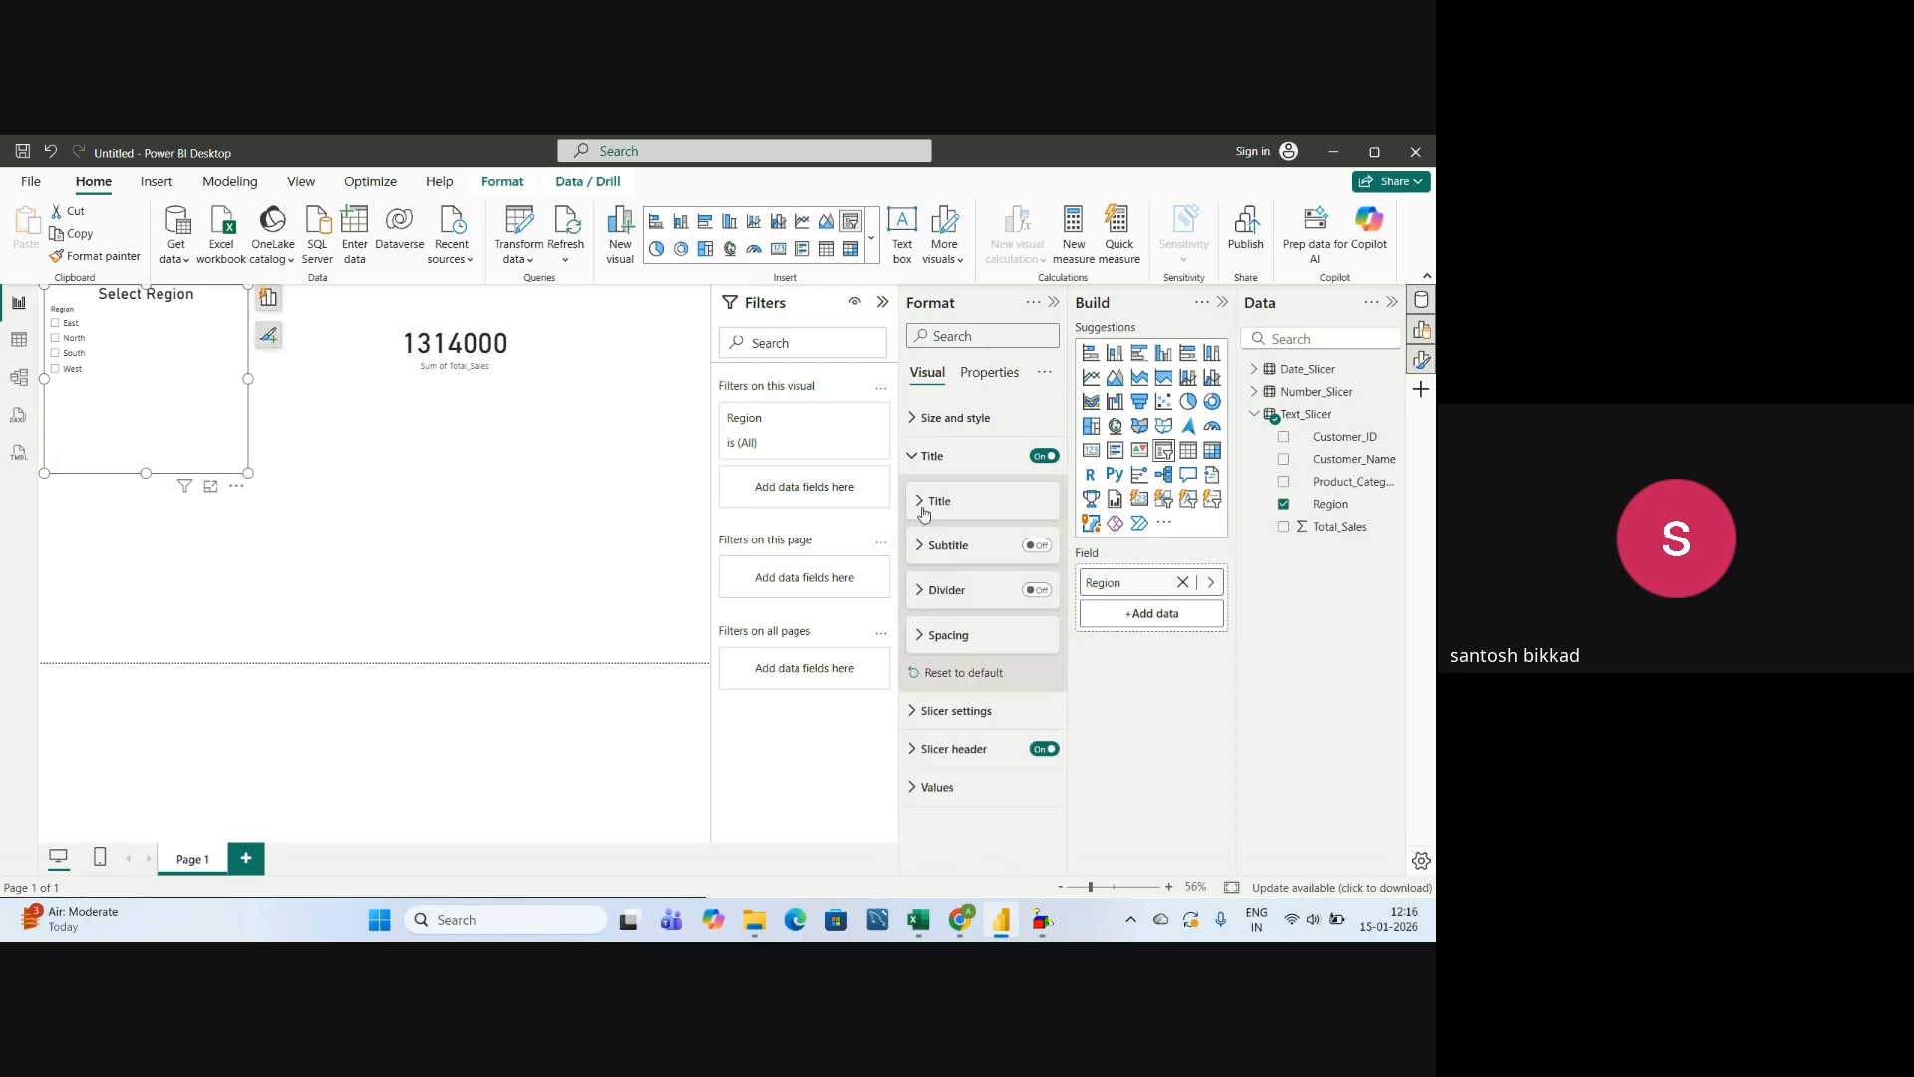
{"action": "left_click", "coordinate": [910, 457]}
Change the Region slicer's style to Tile and enlarge the visual in width and height.
{"action": "left_click", "coordinate": [914, 496]}
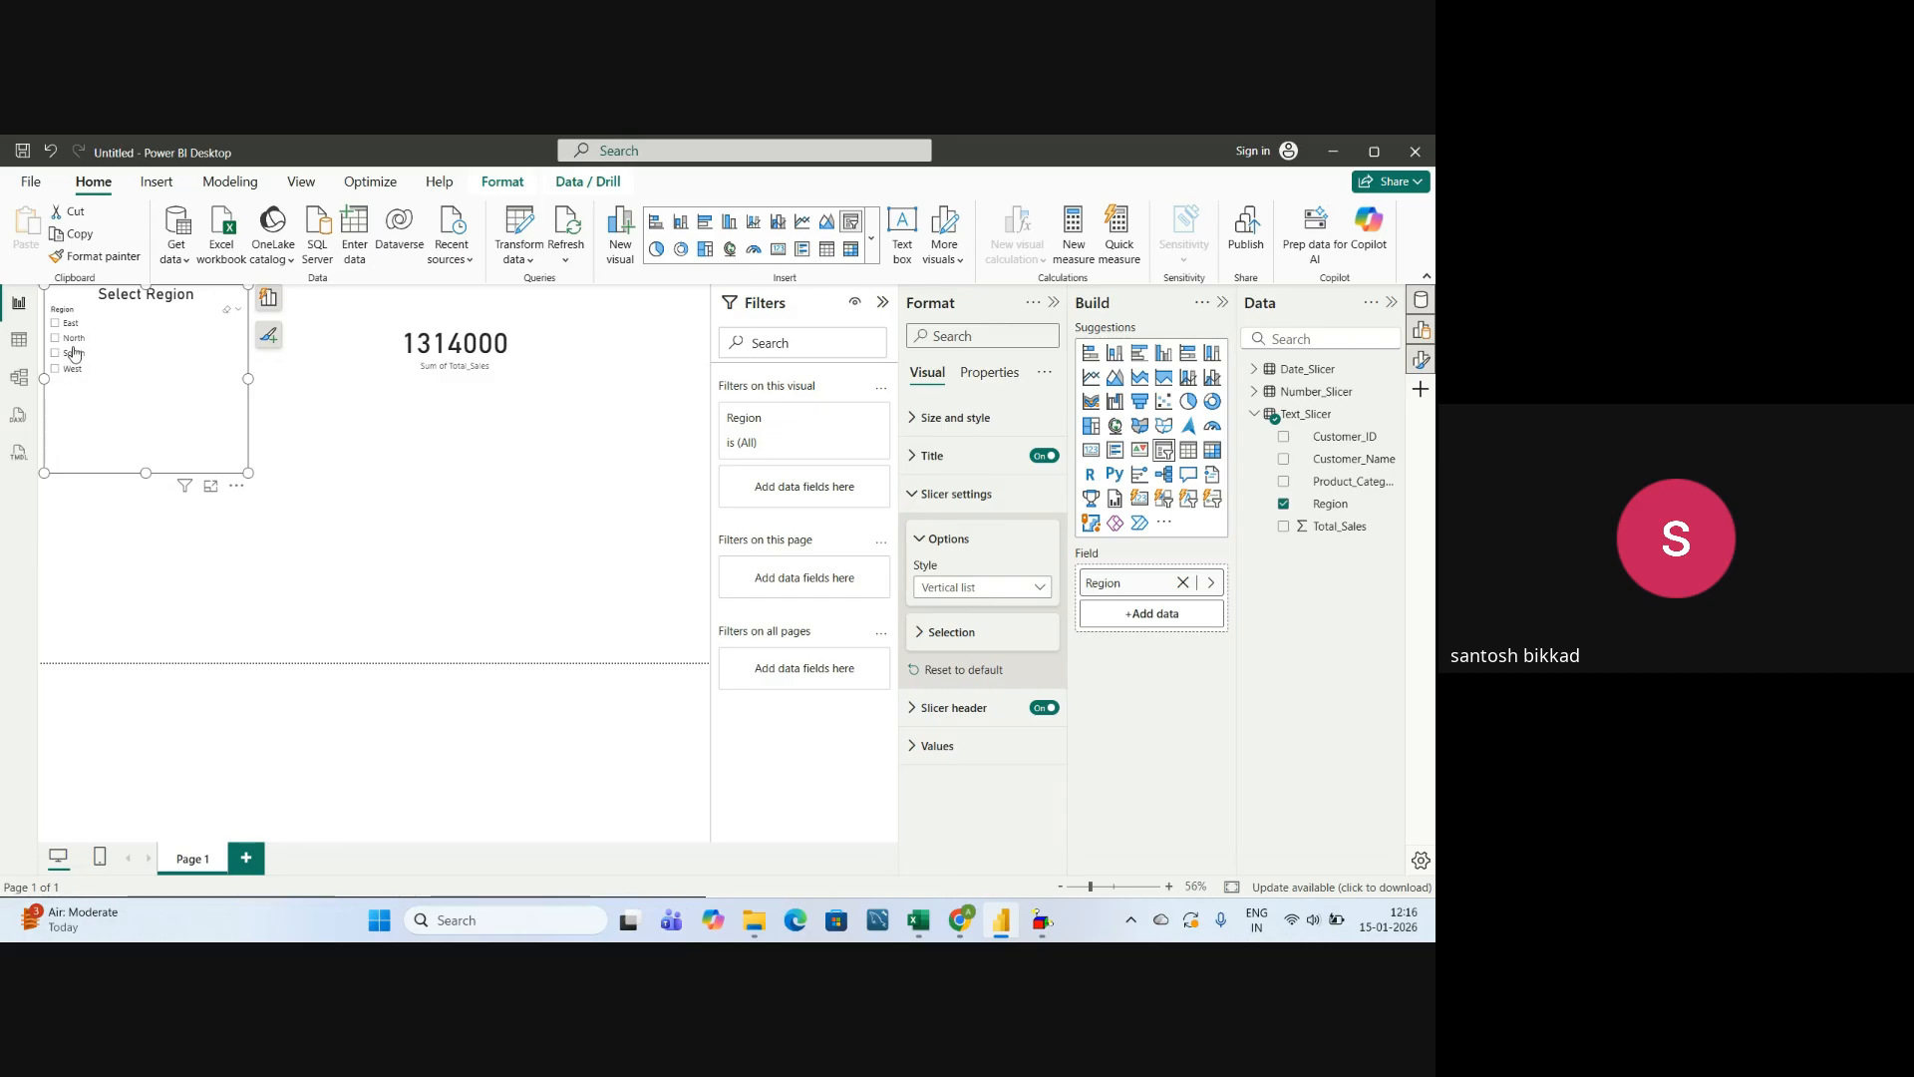
{"action": "left_click", "coordinate": [953, 589]}
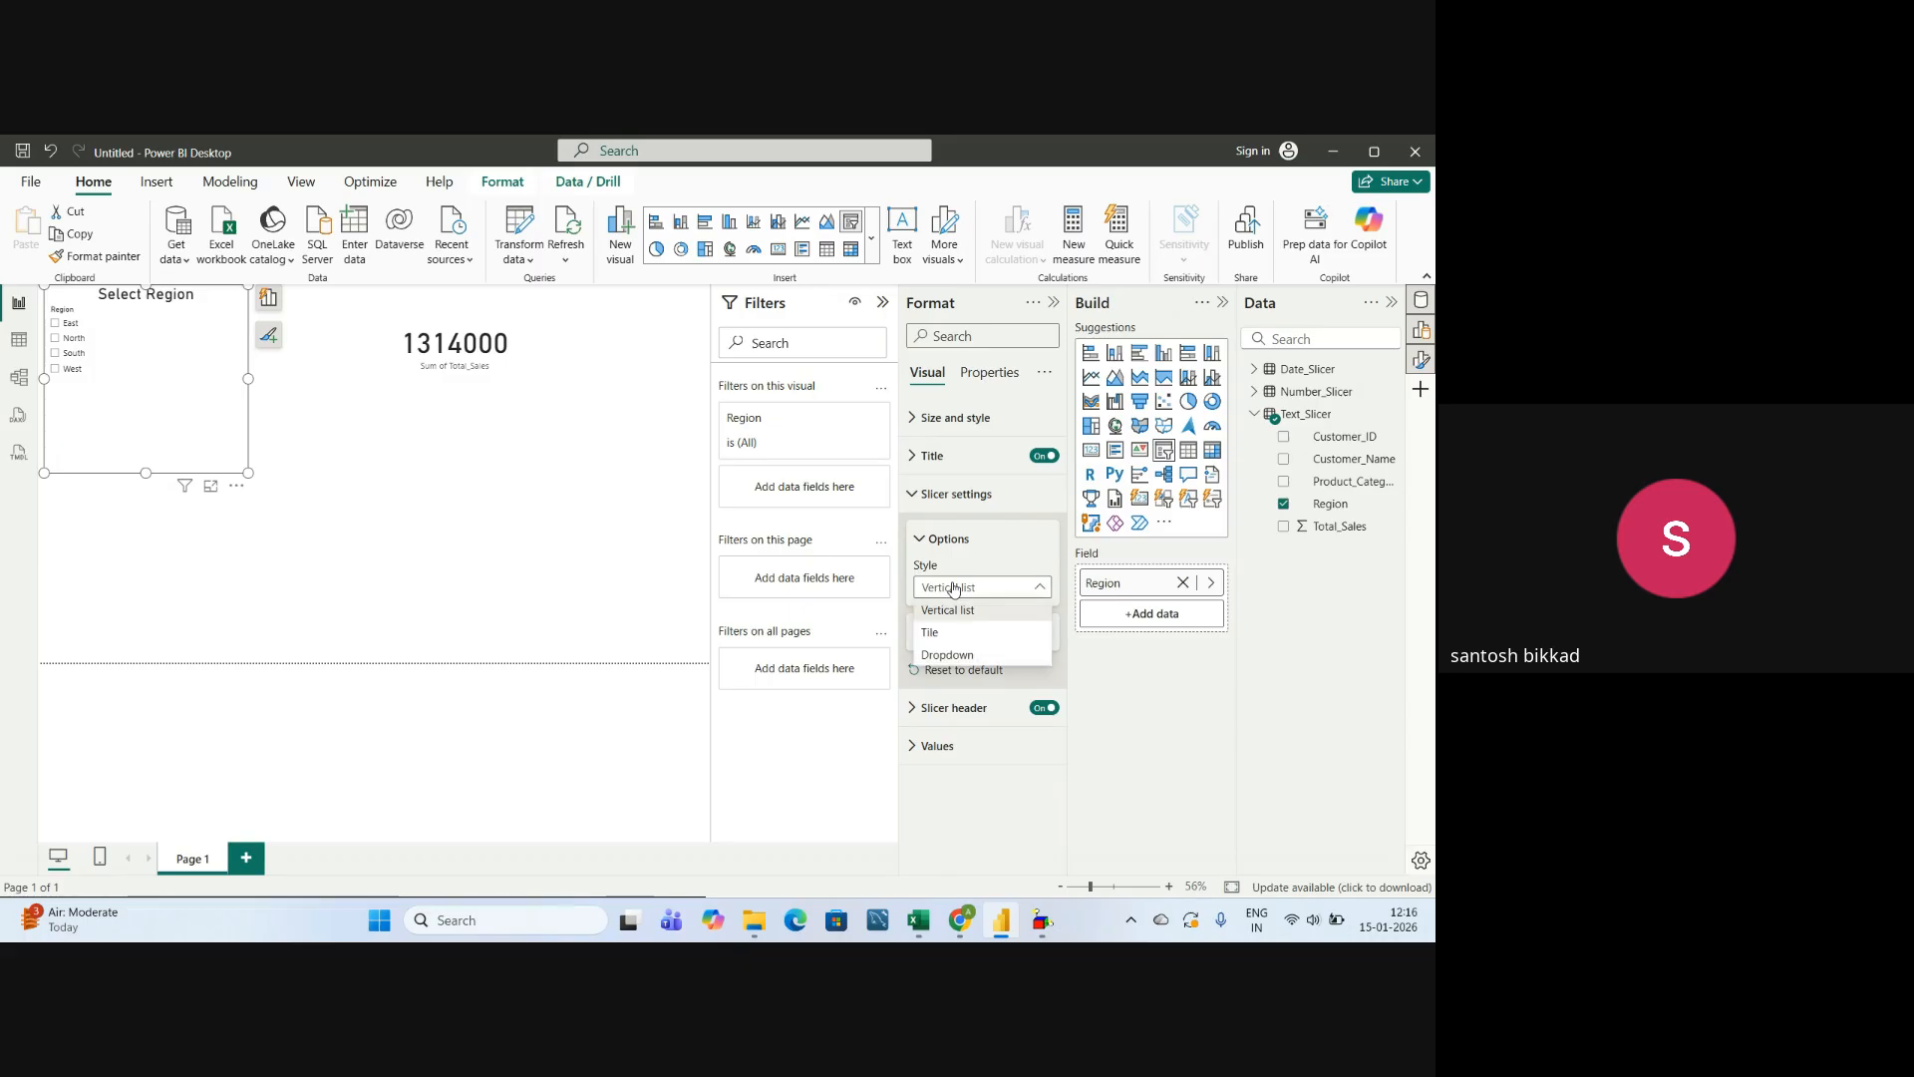
{"action": "left_click", "coordinate": [953, 634]}
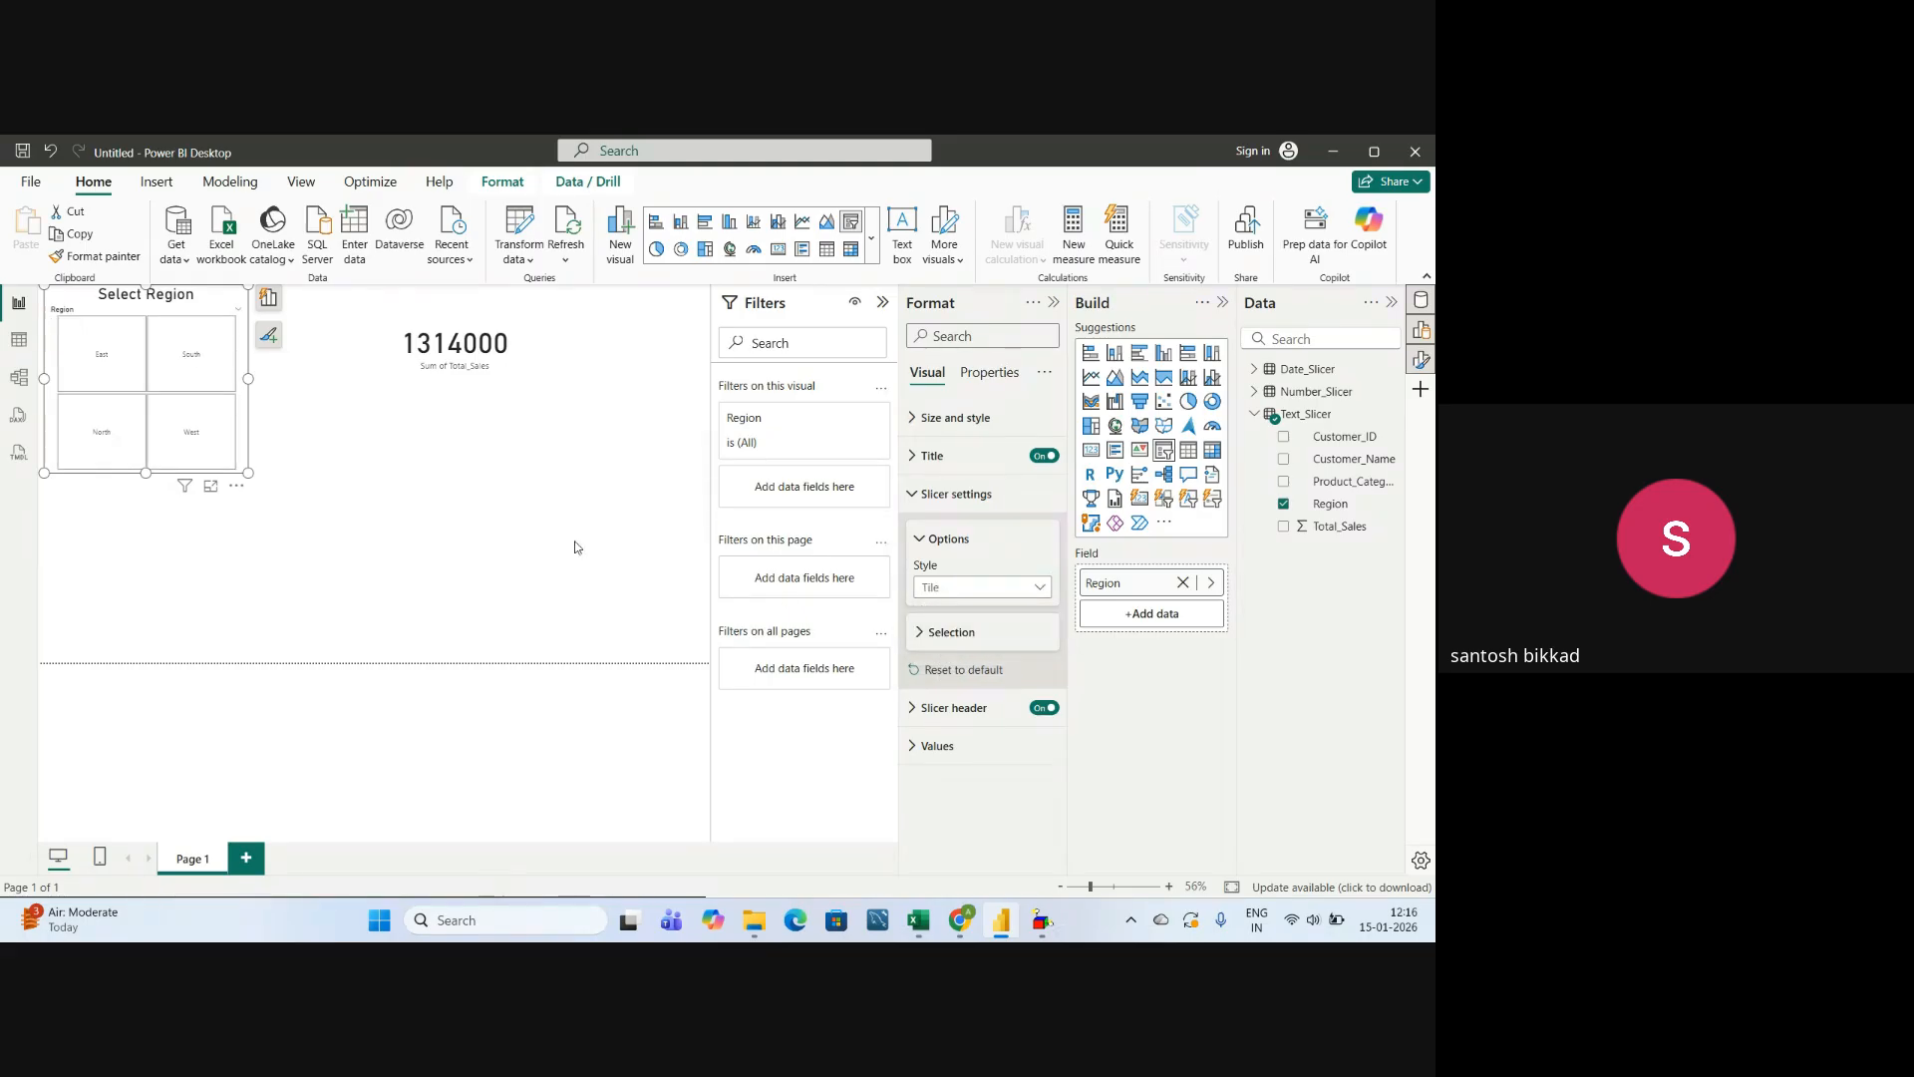
{"action": "left_click_drag", "start_coordinate": [249, 379], "coordinate": [346, 399]}
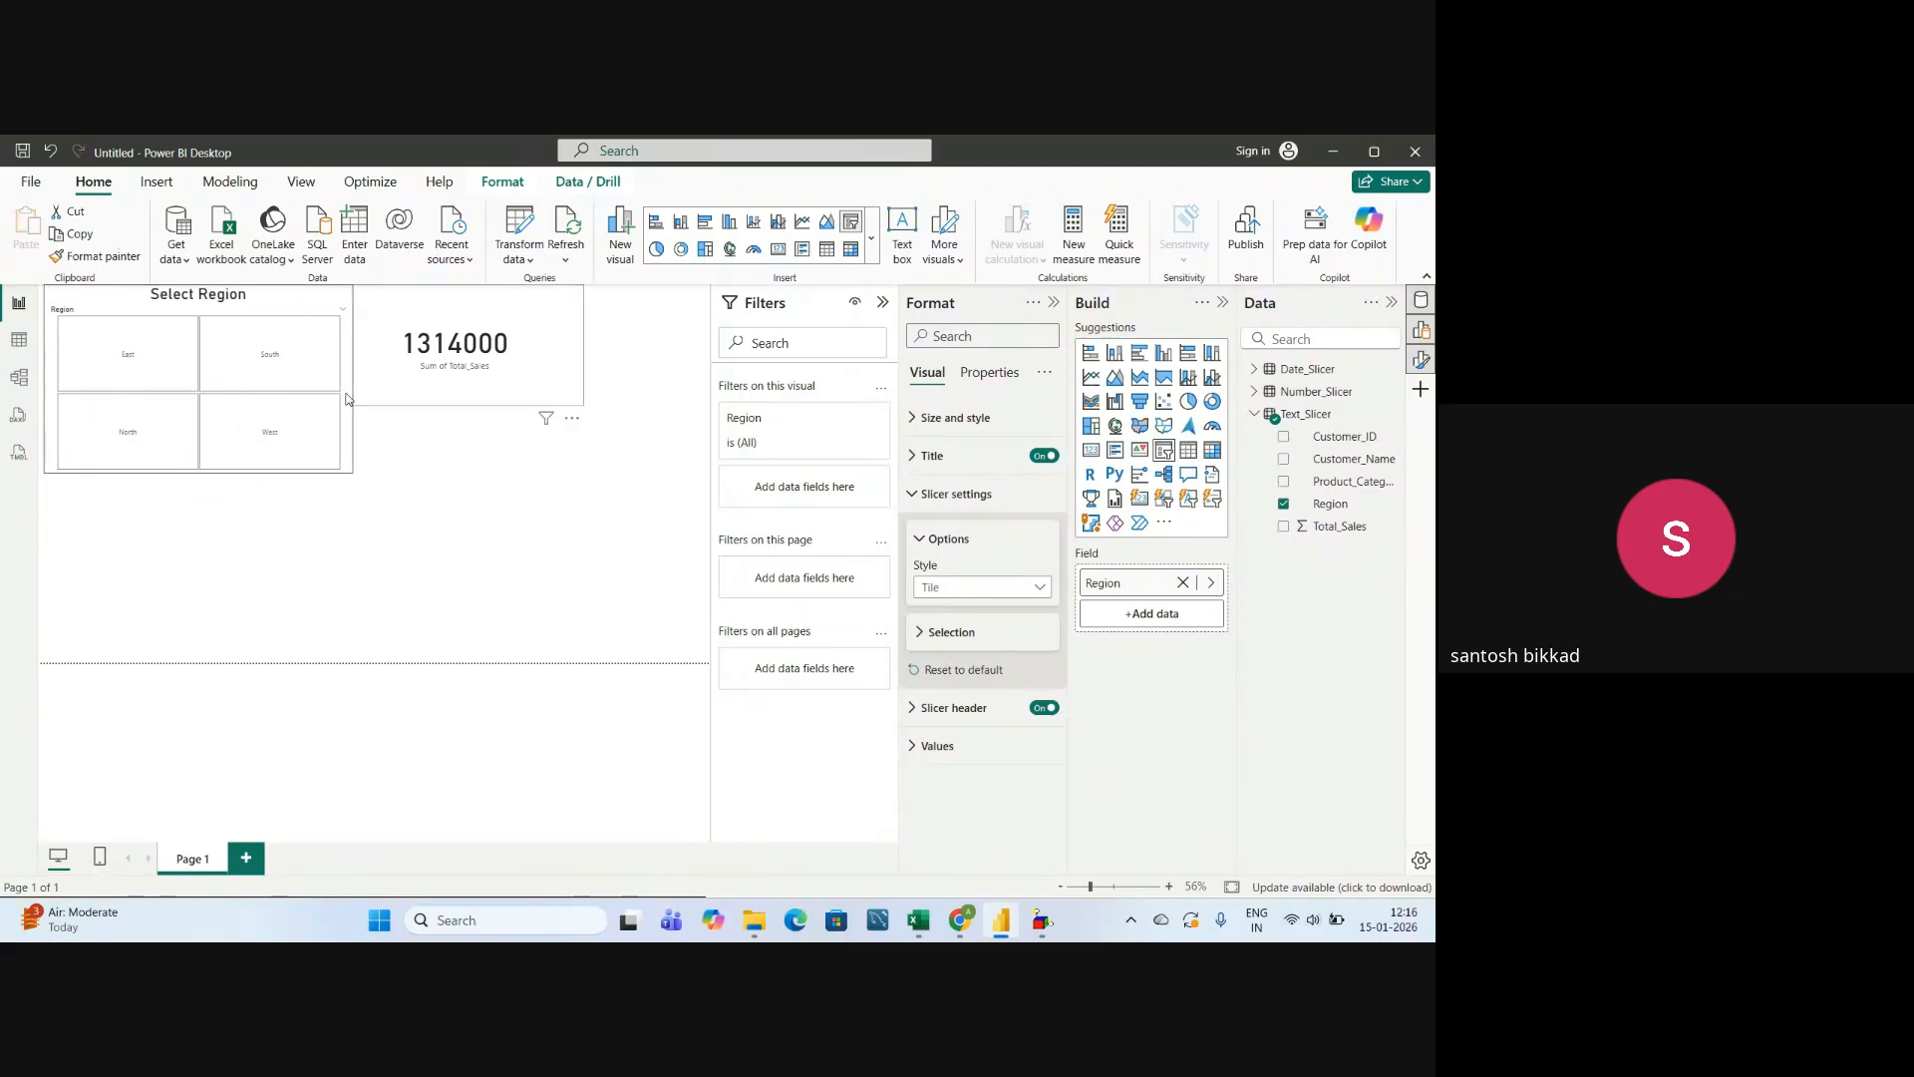
{"action": "left_click_drag", "start_coordinate": [199, 471], "coordinate": [206, 518]}
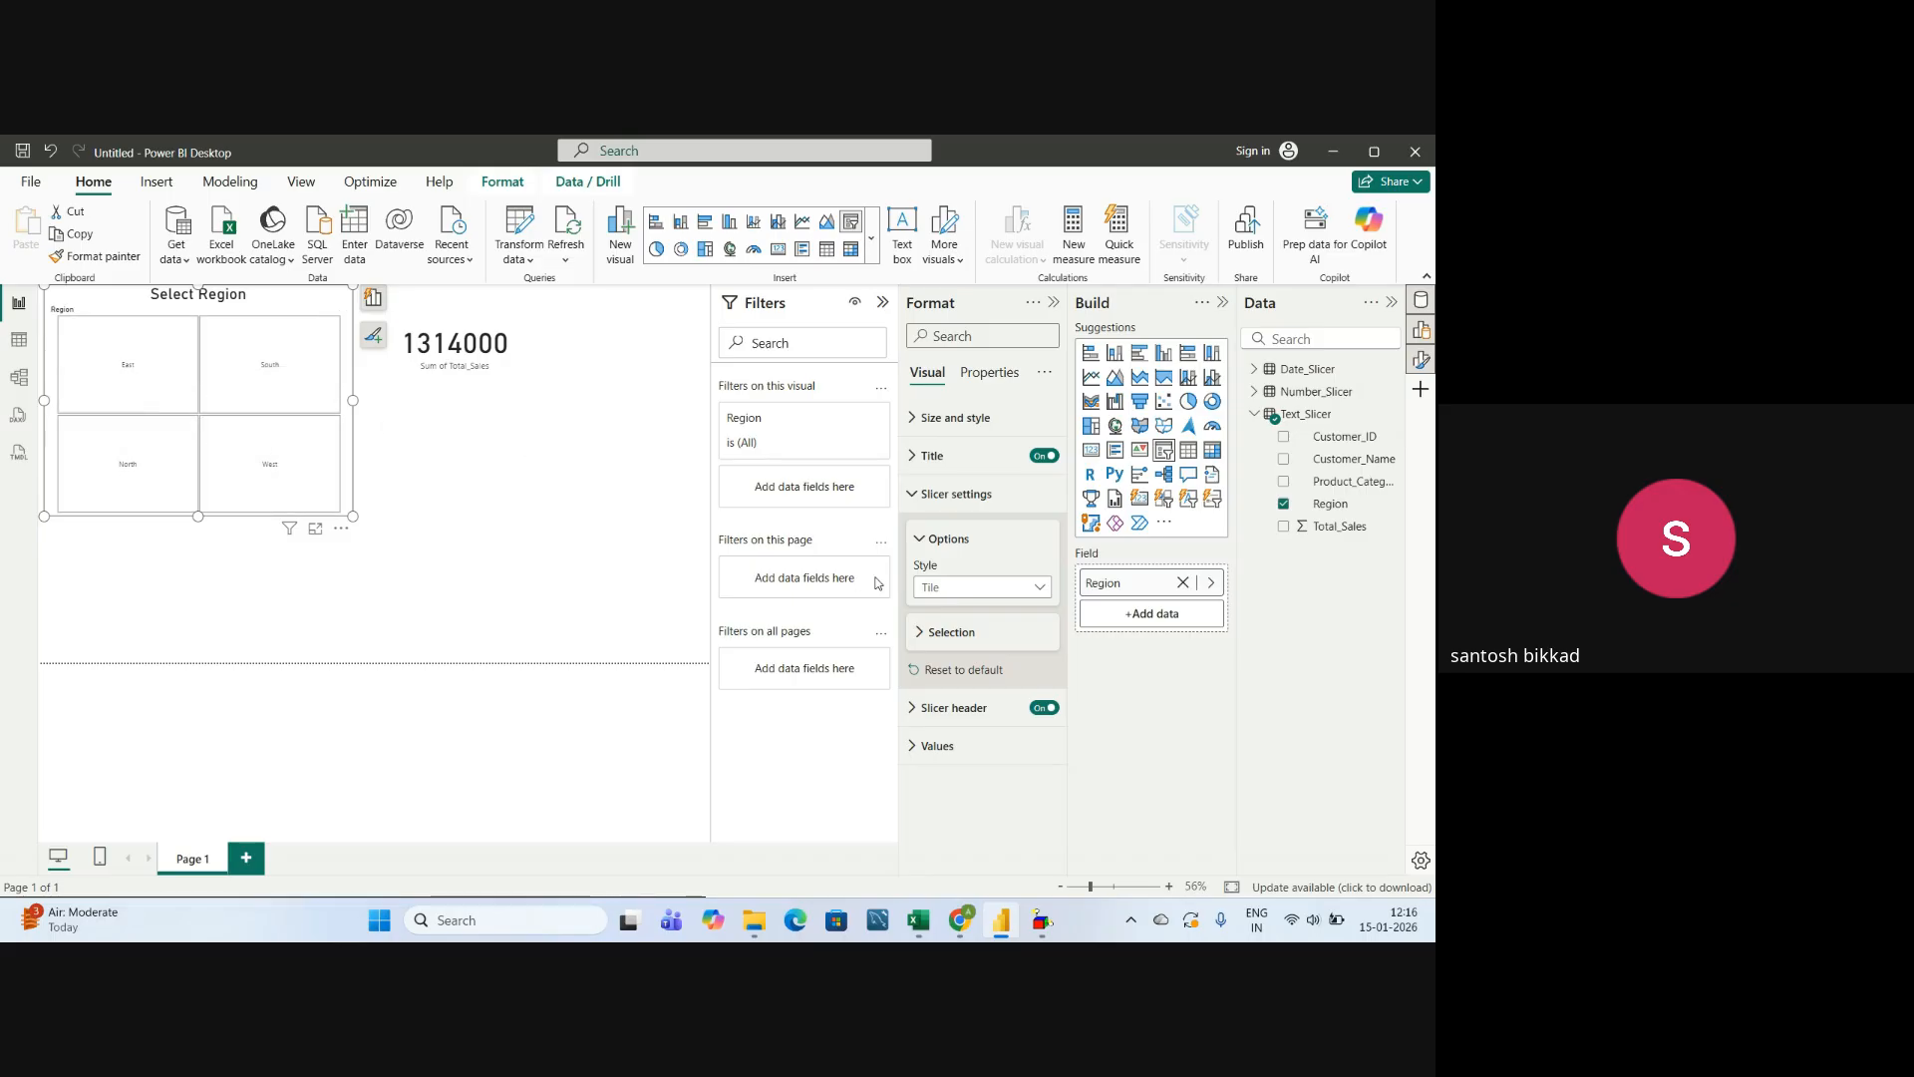
Change the Region slicer's style to Dropdown and check its list of regions.
{"action": "left_click", "coordinate": [957, 587]}
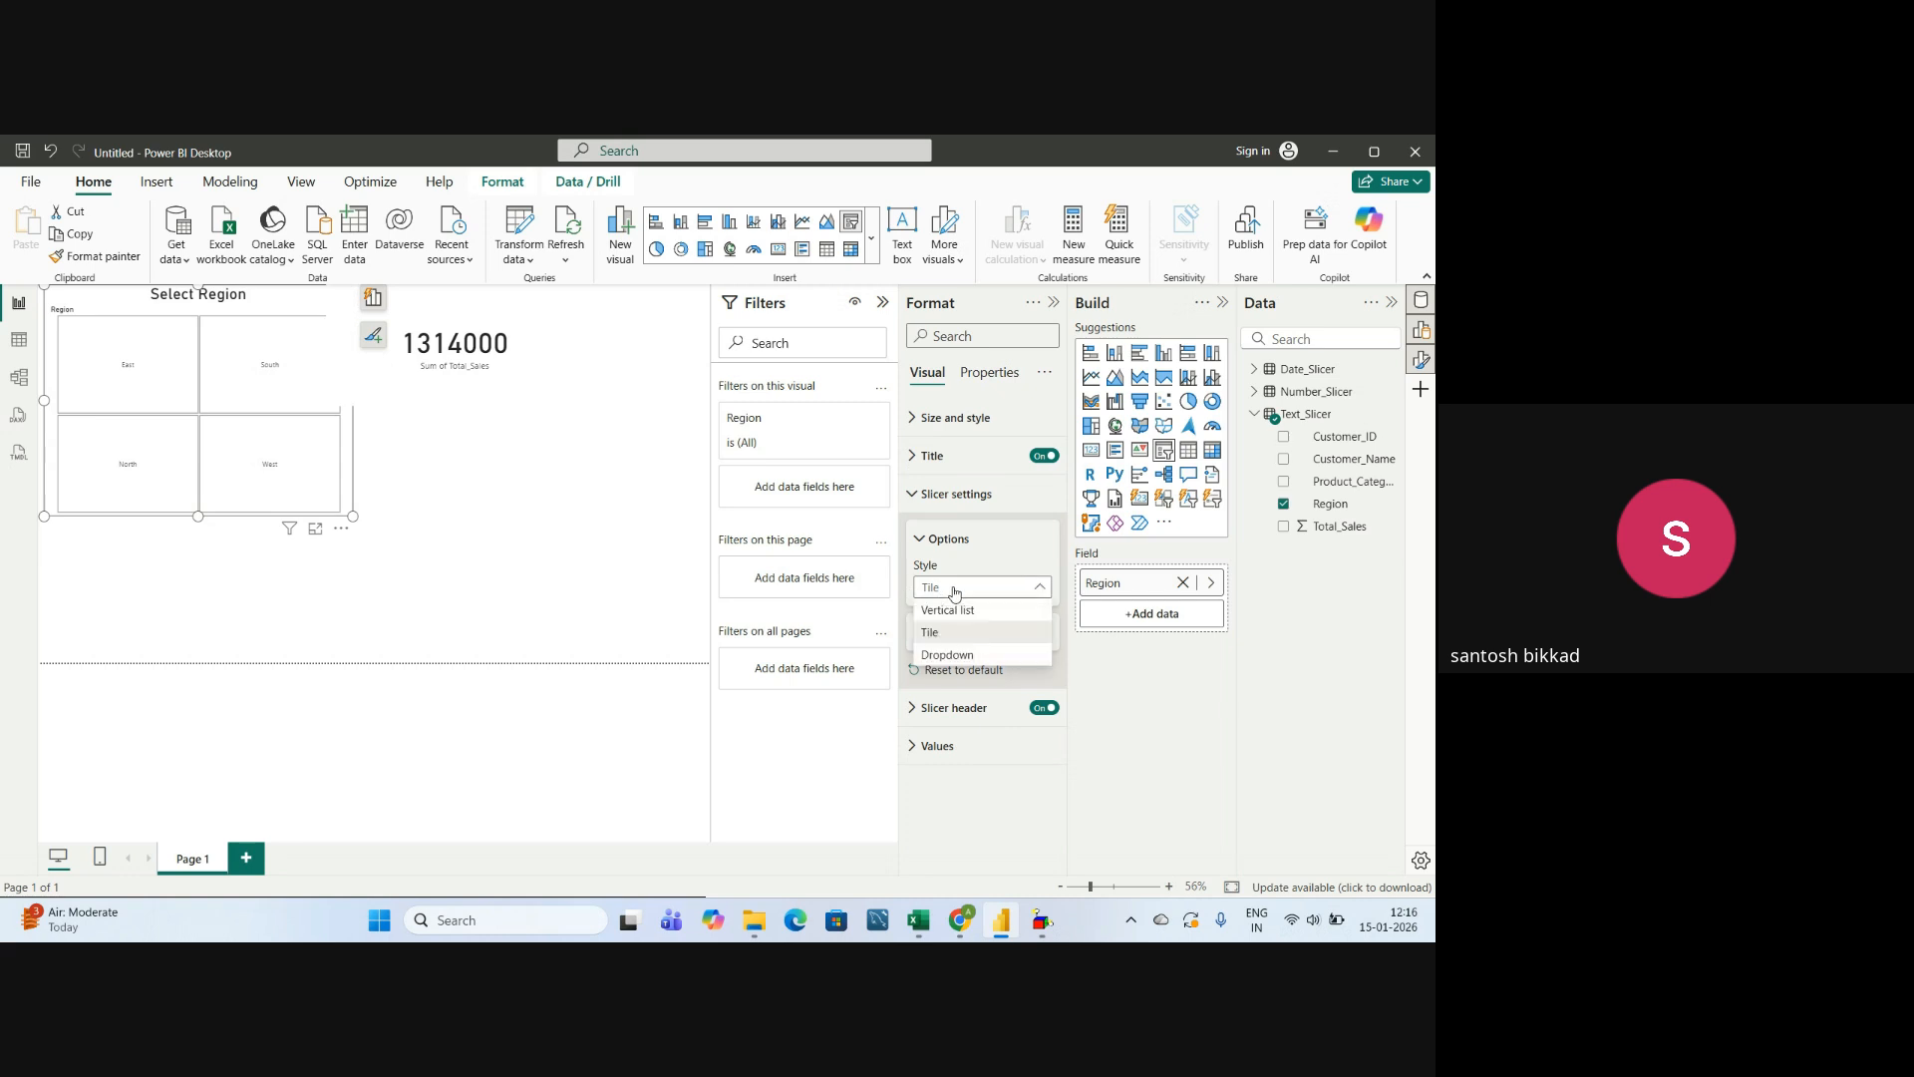
{"action": "left_click", "coordinate": [942, 656]}
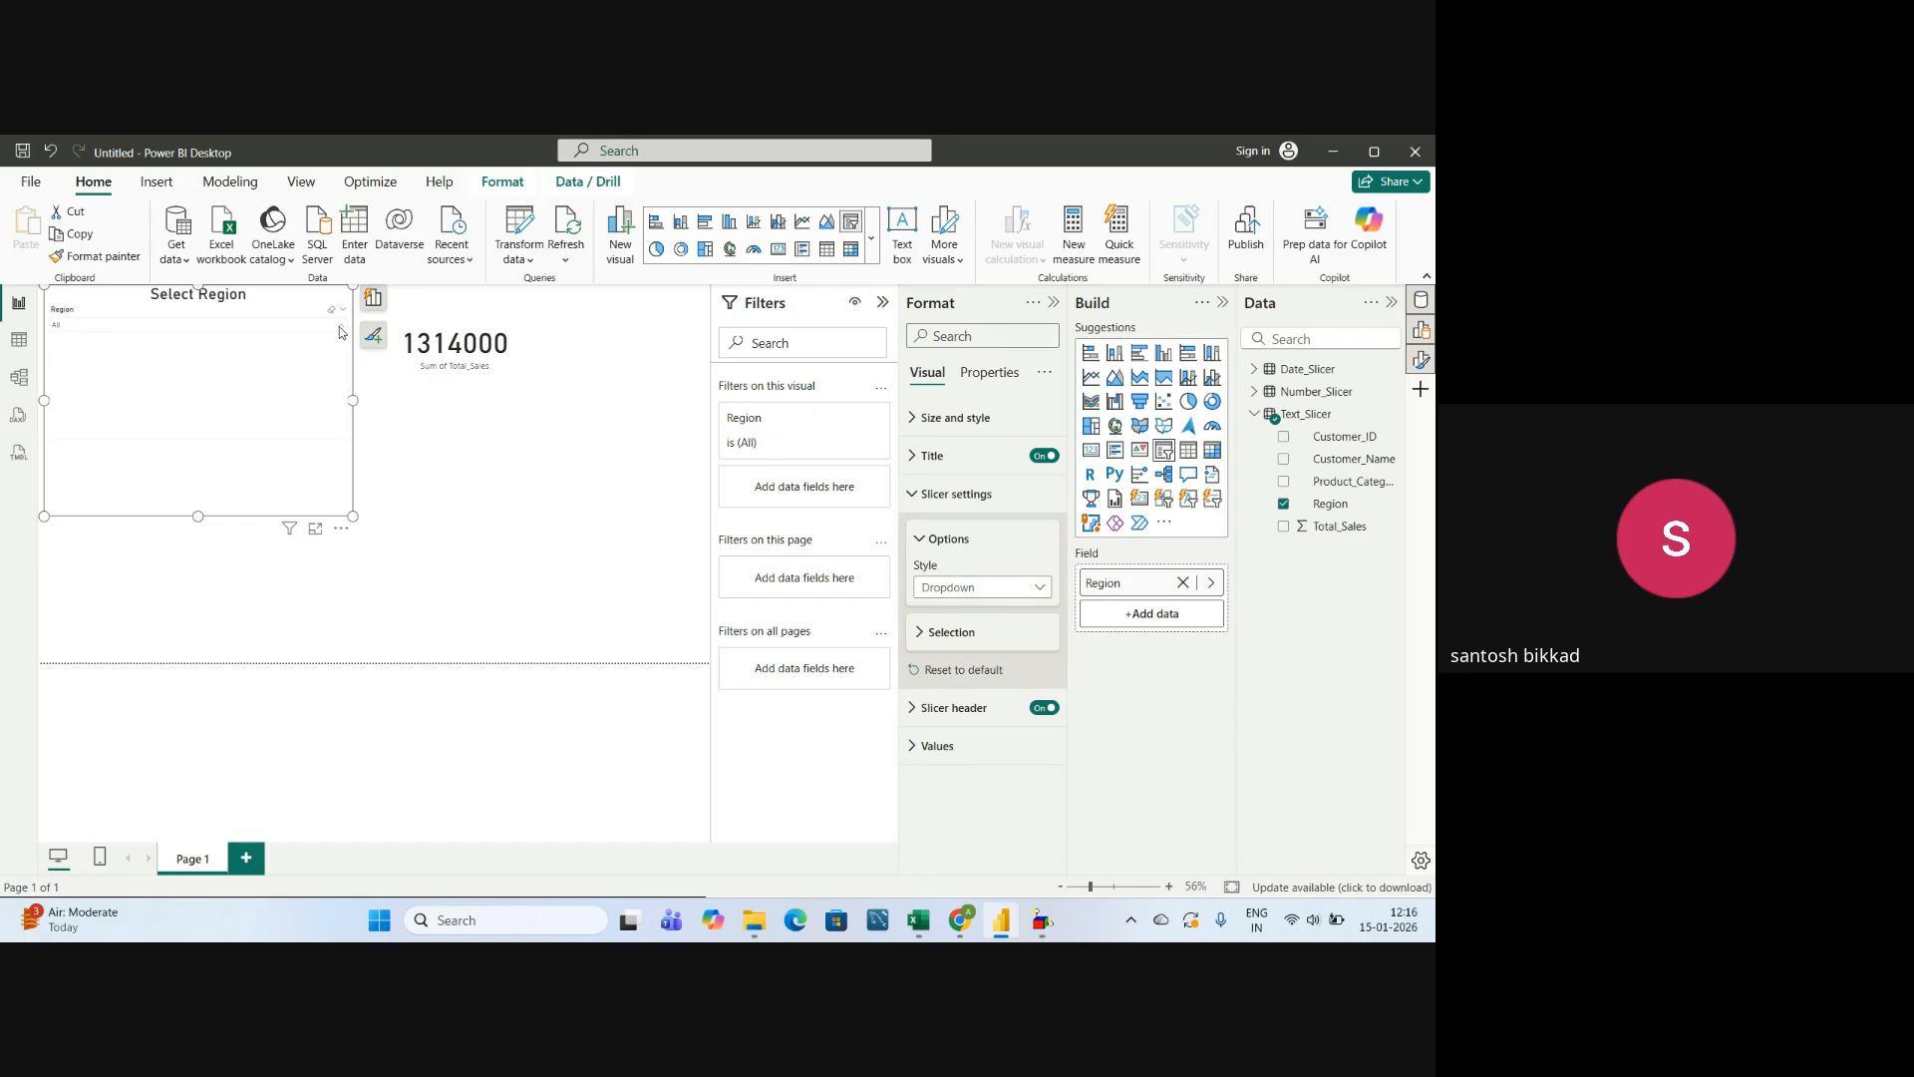
{"action": "left_click", "coordinate": [340, 326]}
{"action": "left_click", "coordinate": [340, 328]}
{"action": "left_click", "coordinate": [919, 545]}
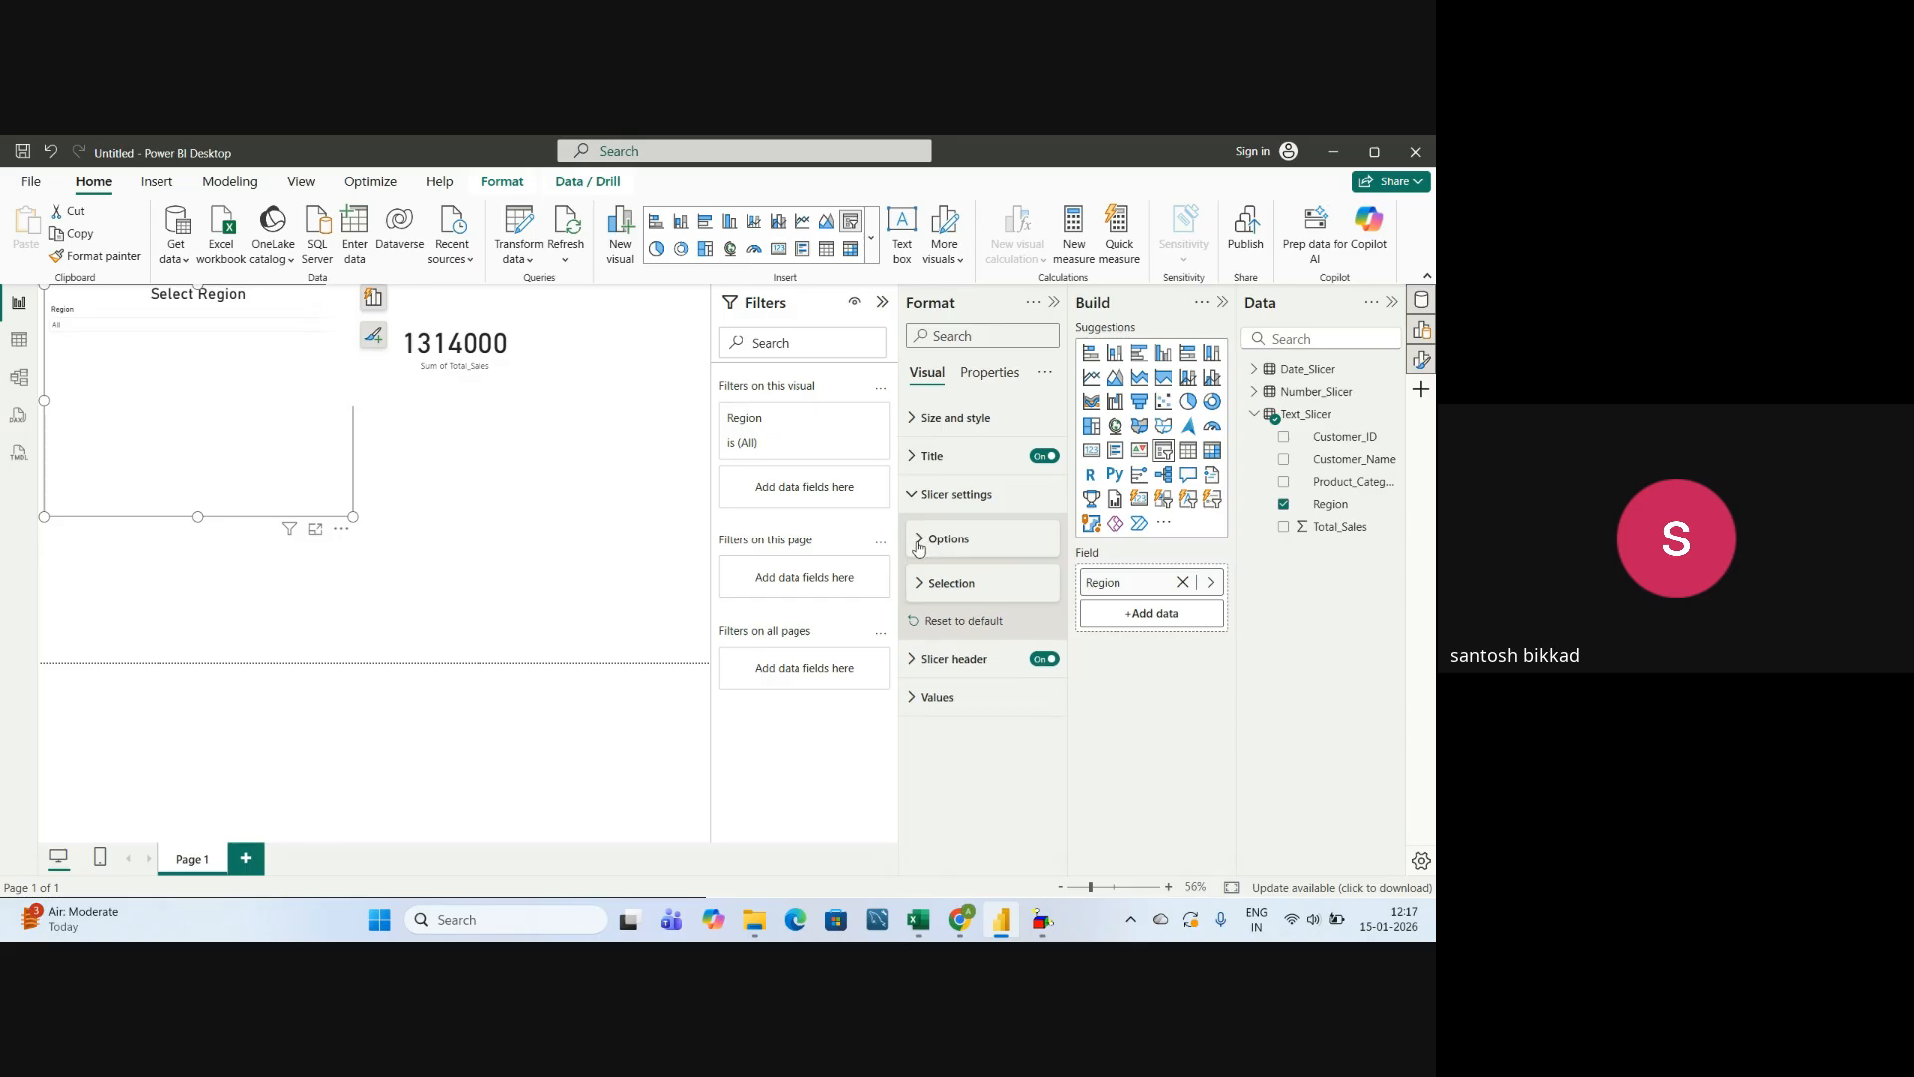
Set the font size of the slicer header text "Region" to 25.
{"action": "left_click", "coordinate": [932, 659]}
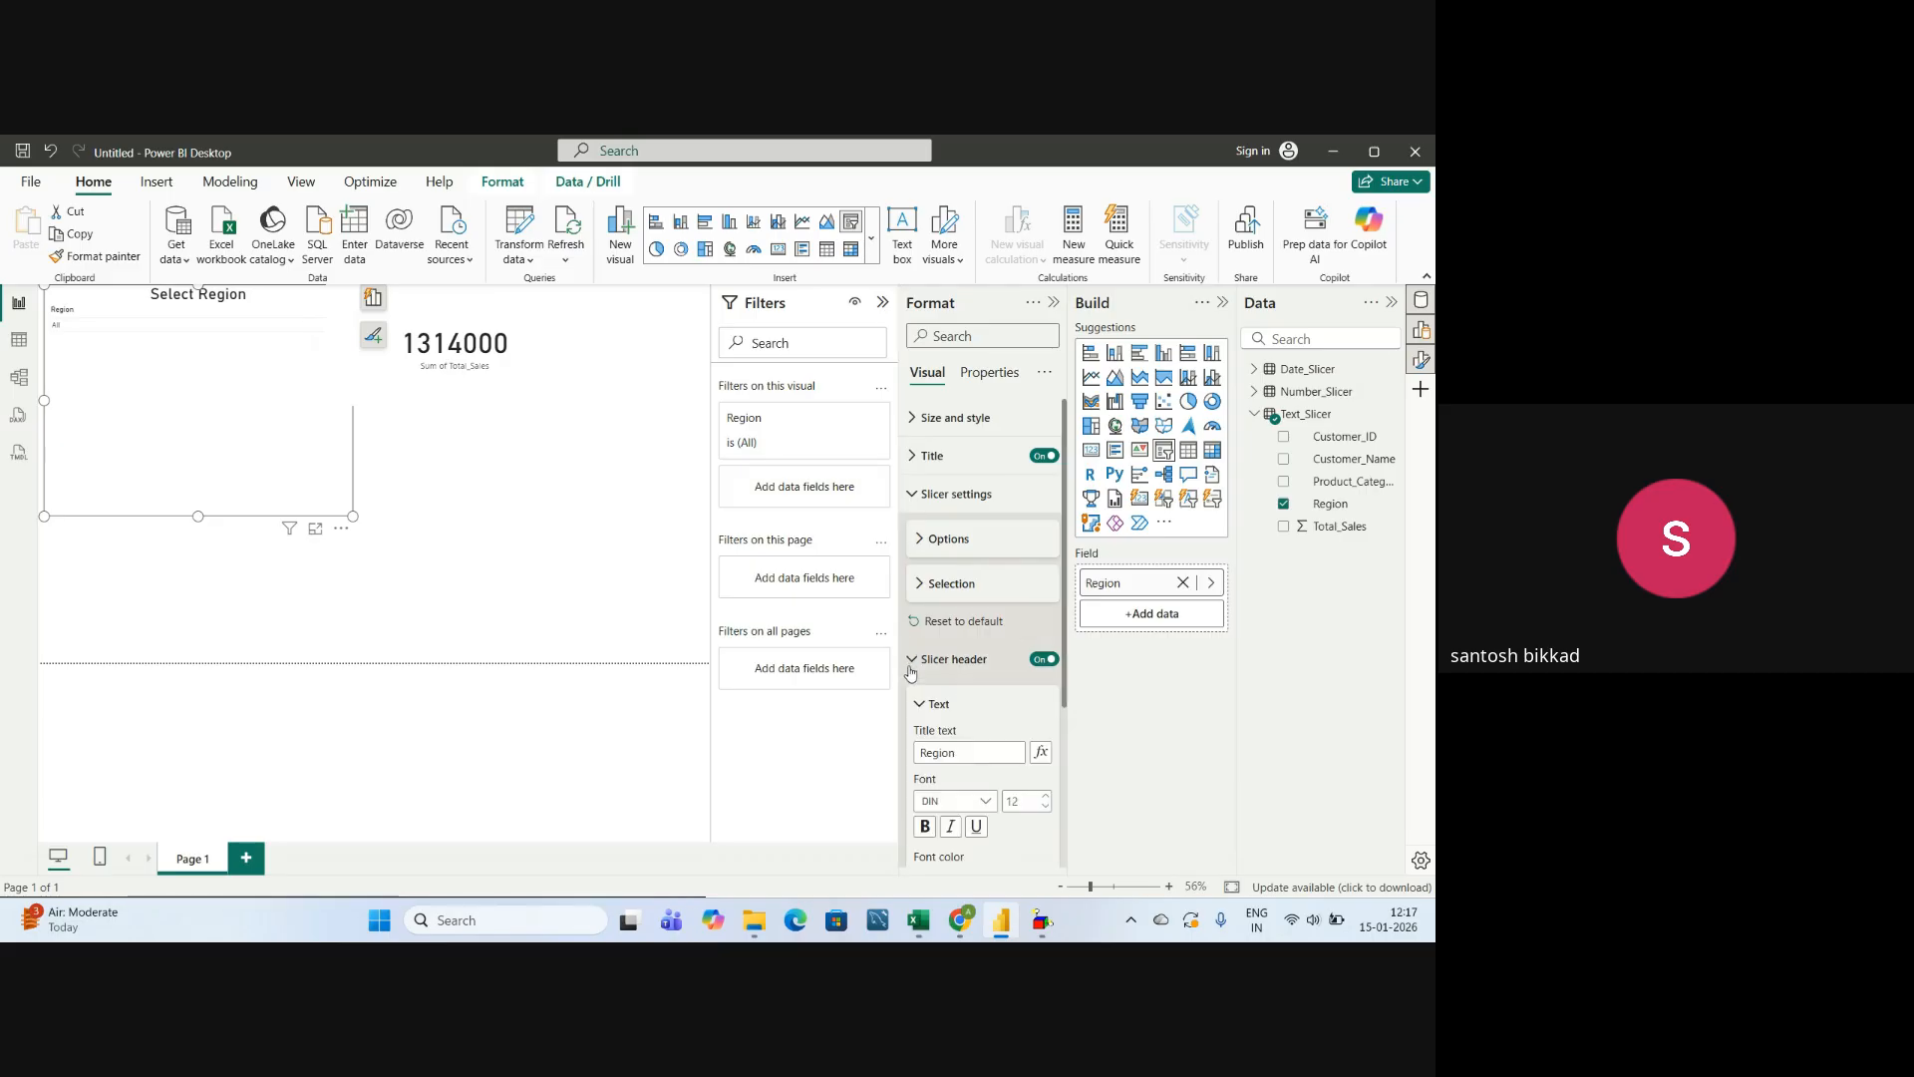
{"action": "scroll", "coordinate": [948, 726], "scroll_direction": "down", "scroll_amount": 1}
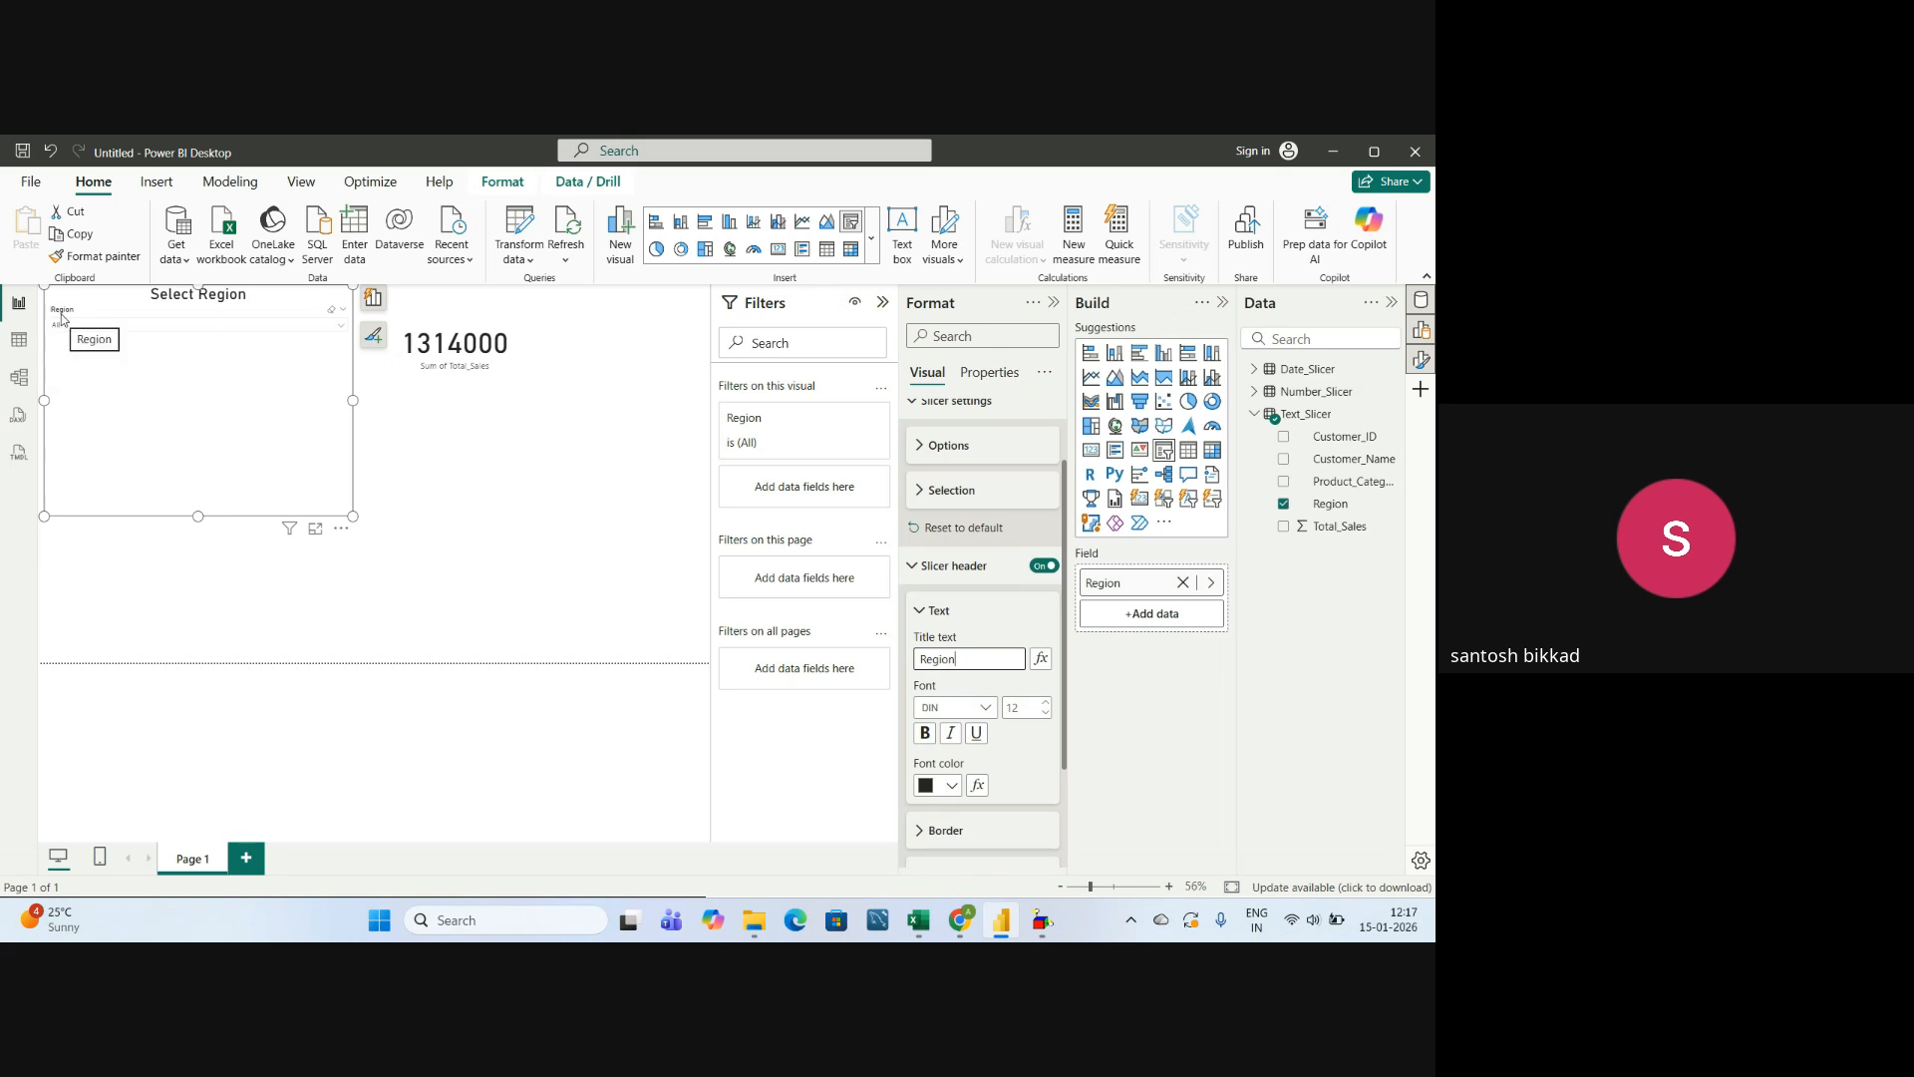
{"action": "left_click", "coordinate": [1025, 710]}
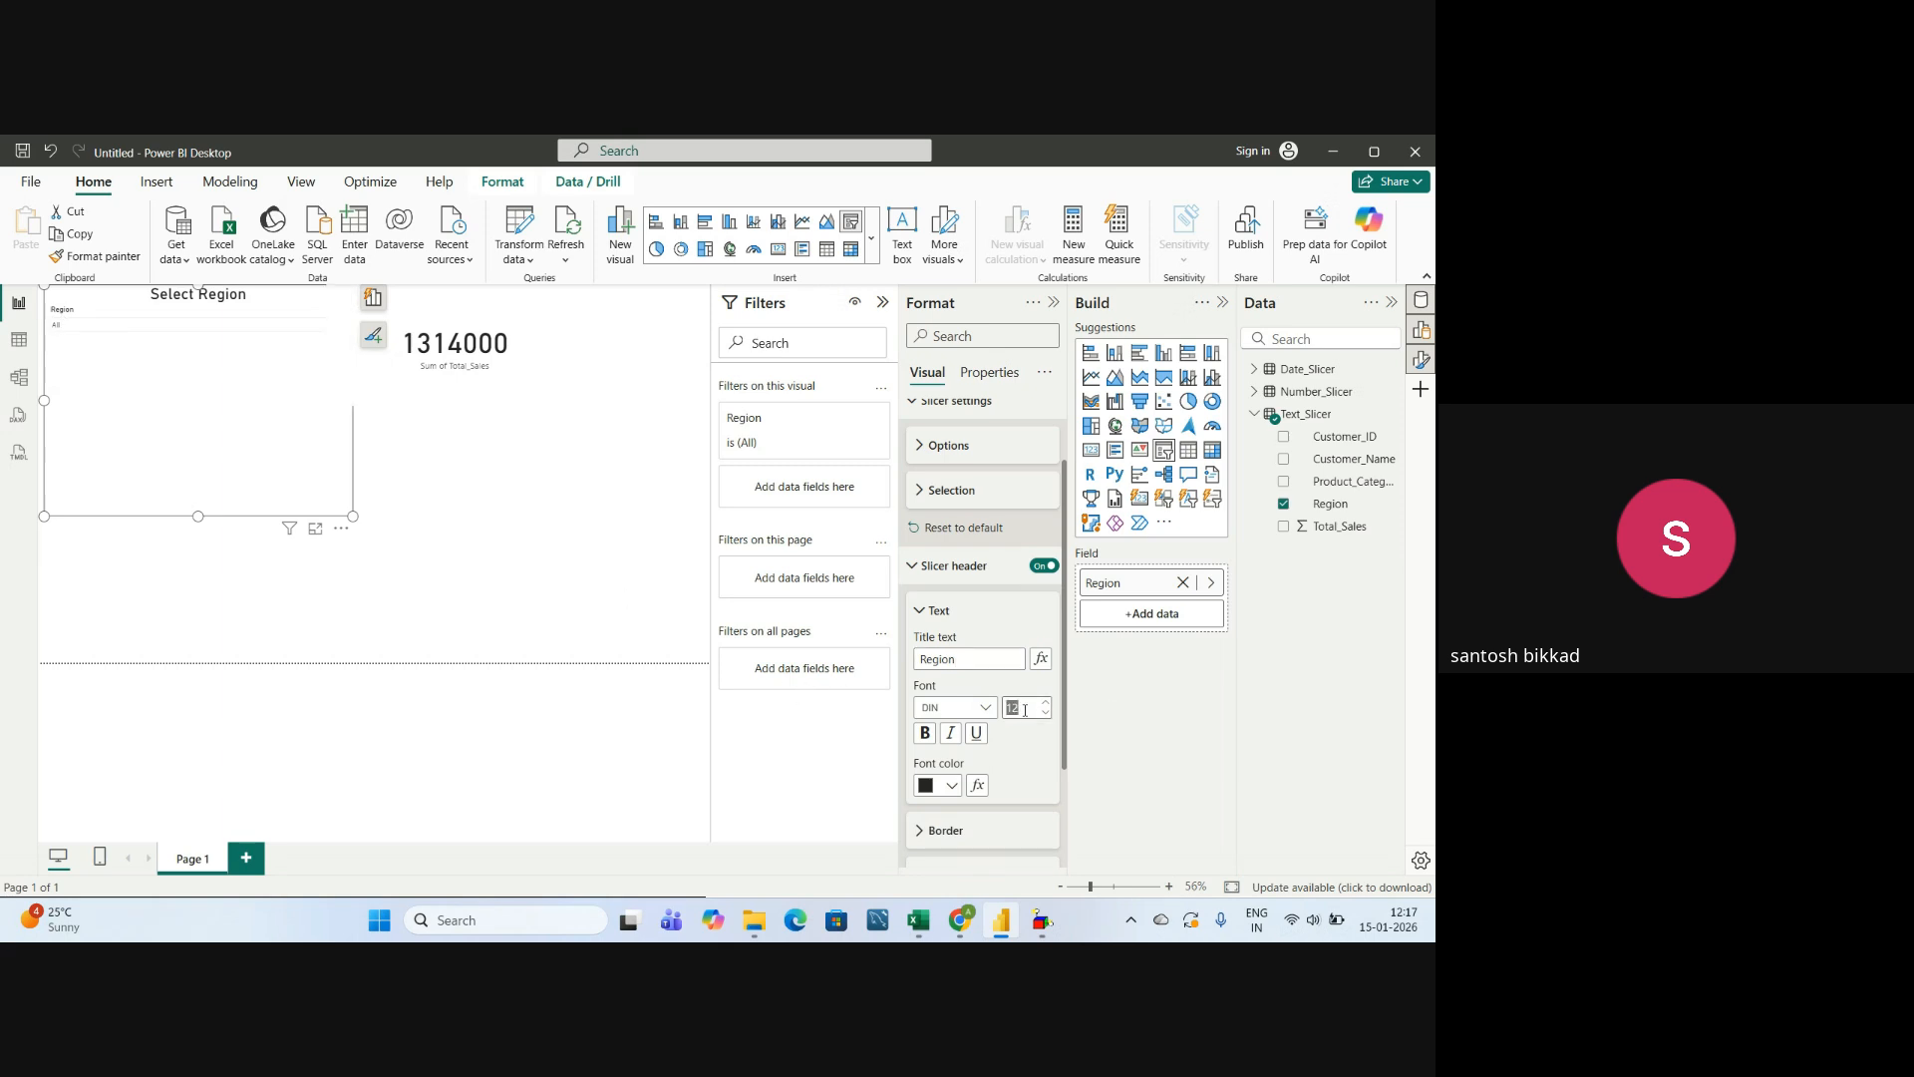
{"action": "type", "text": "25"}
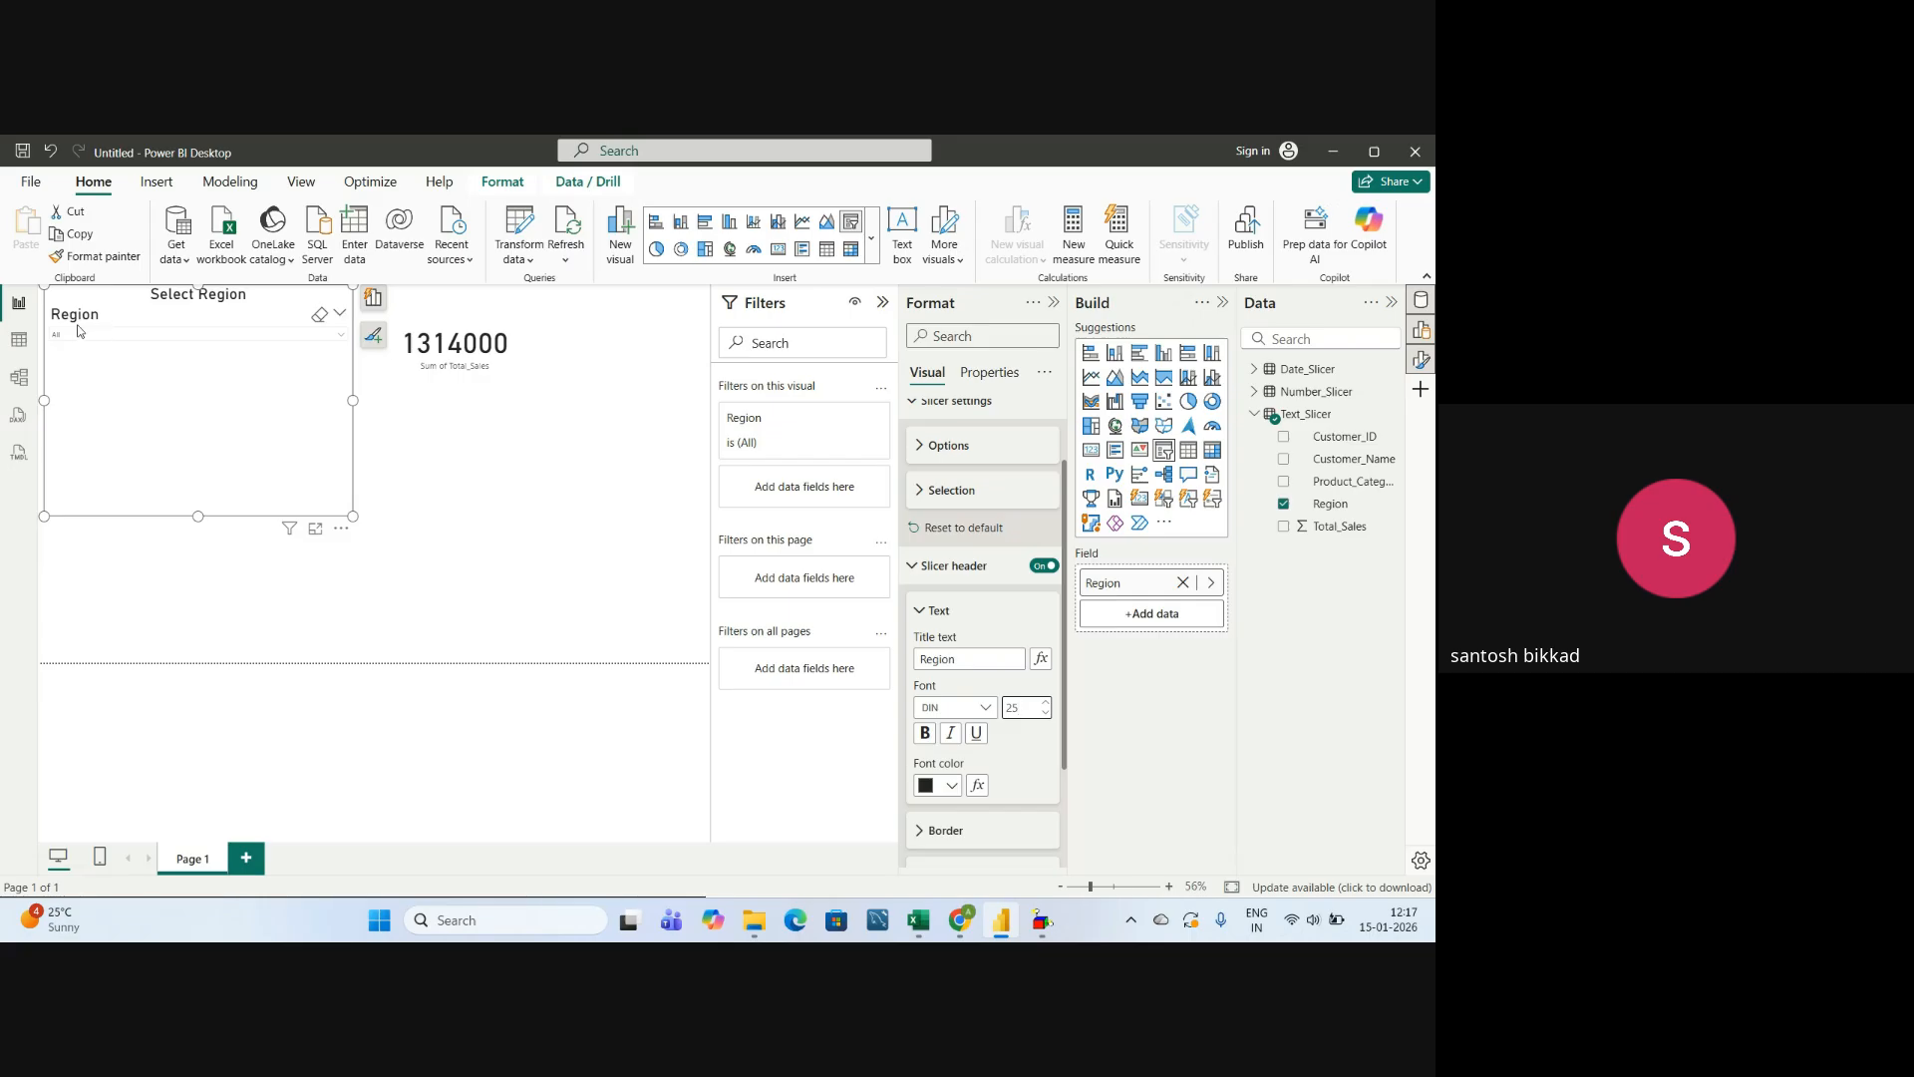
Set the font size of the Region slicer's values to 25 and check the list of regions.
{"action": "scroll", "coordinate": [975, 733], "scroll_direction": "down", "scroll_amount": 3}
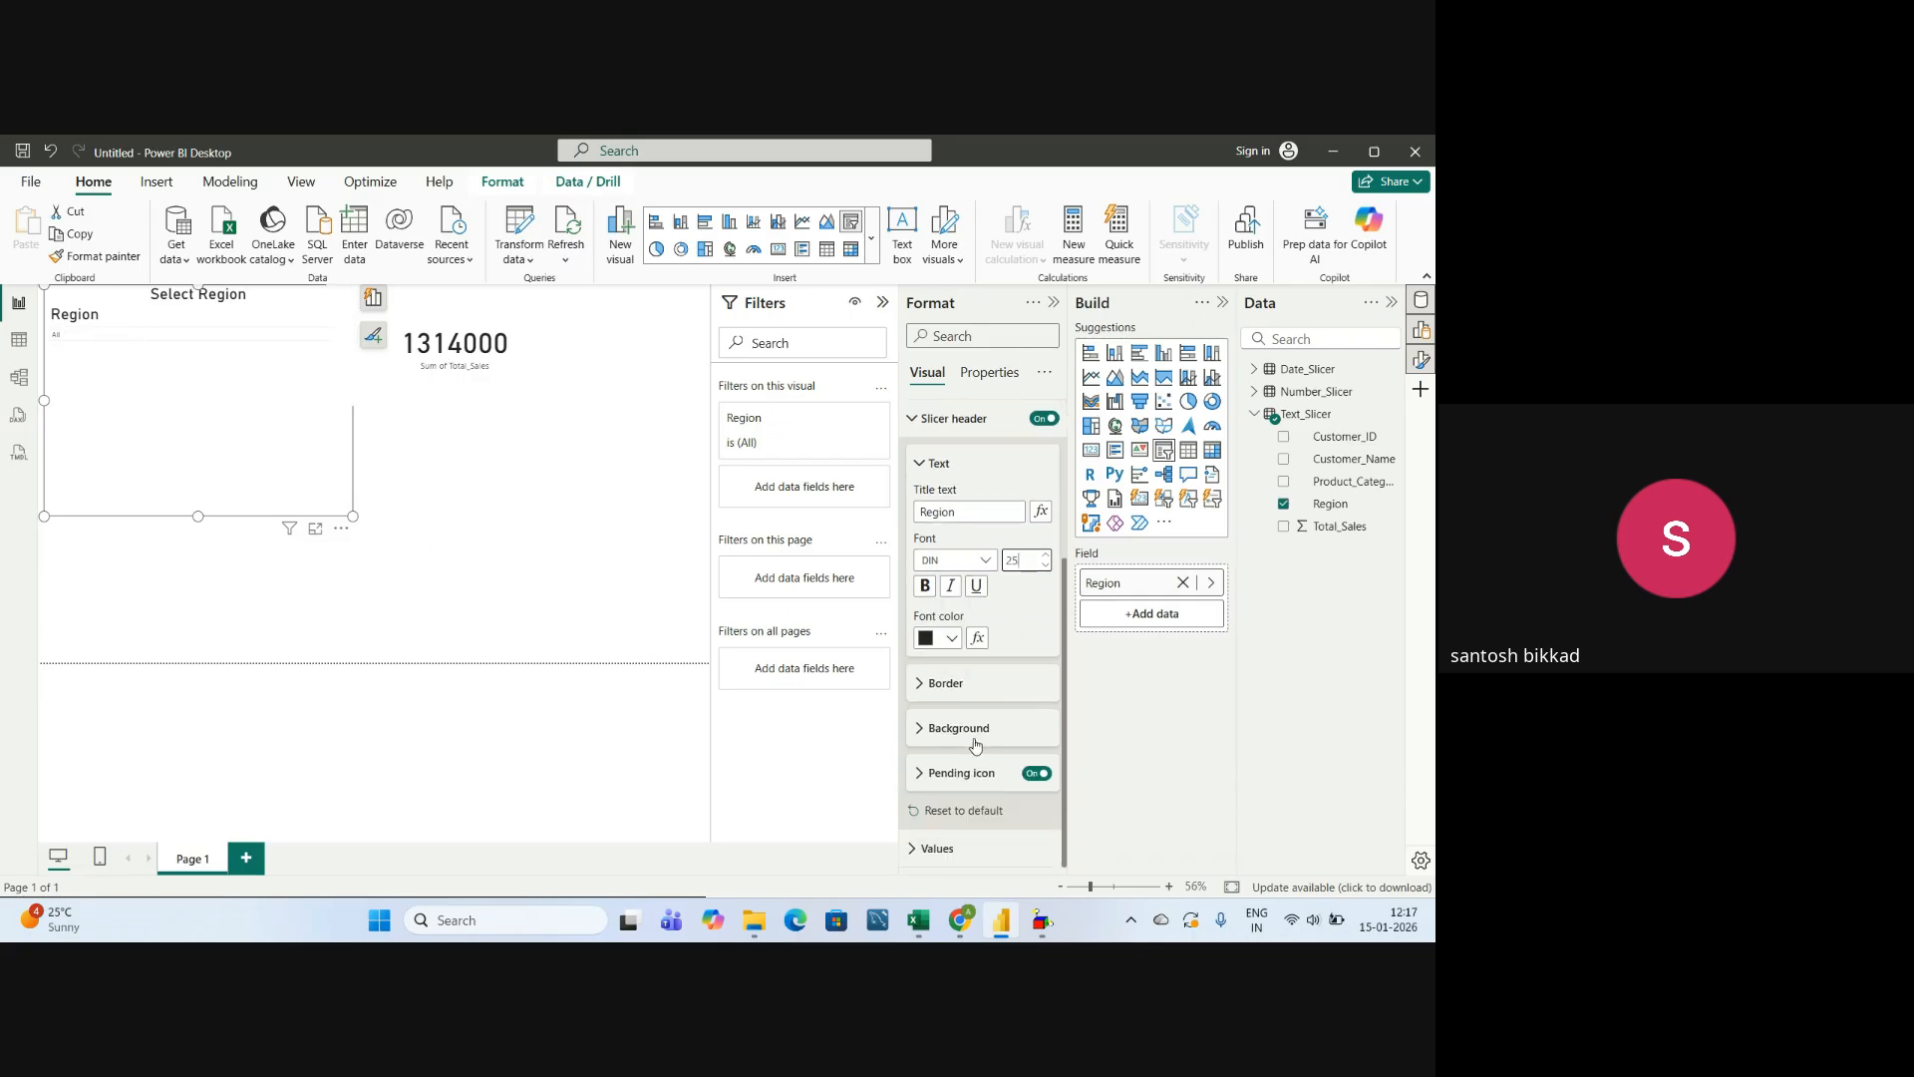
{"action": "left_click", "coordinate": [919, 466]}
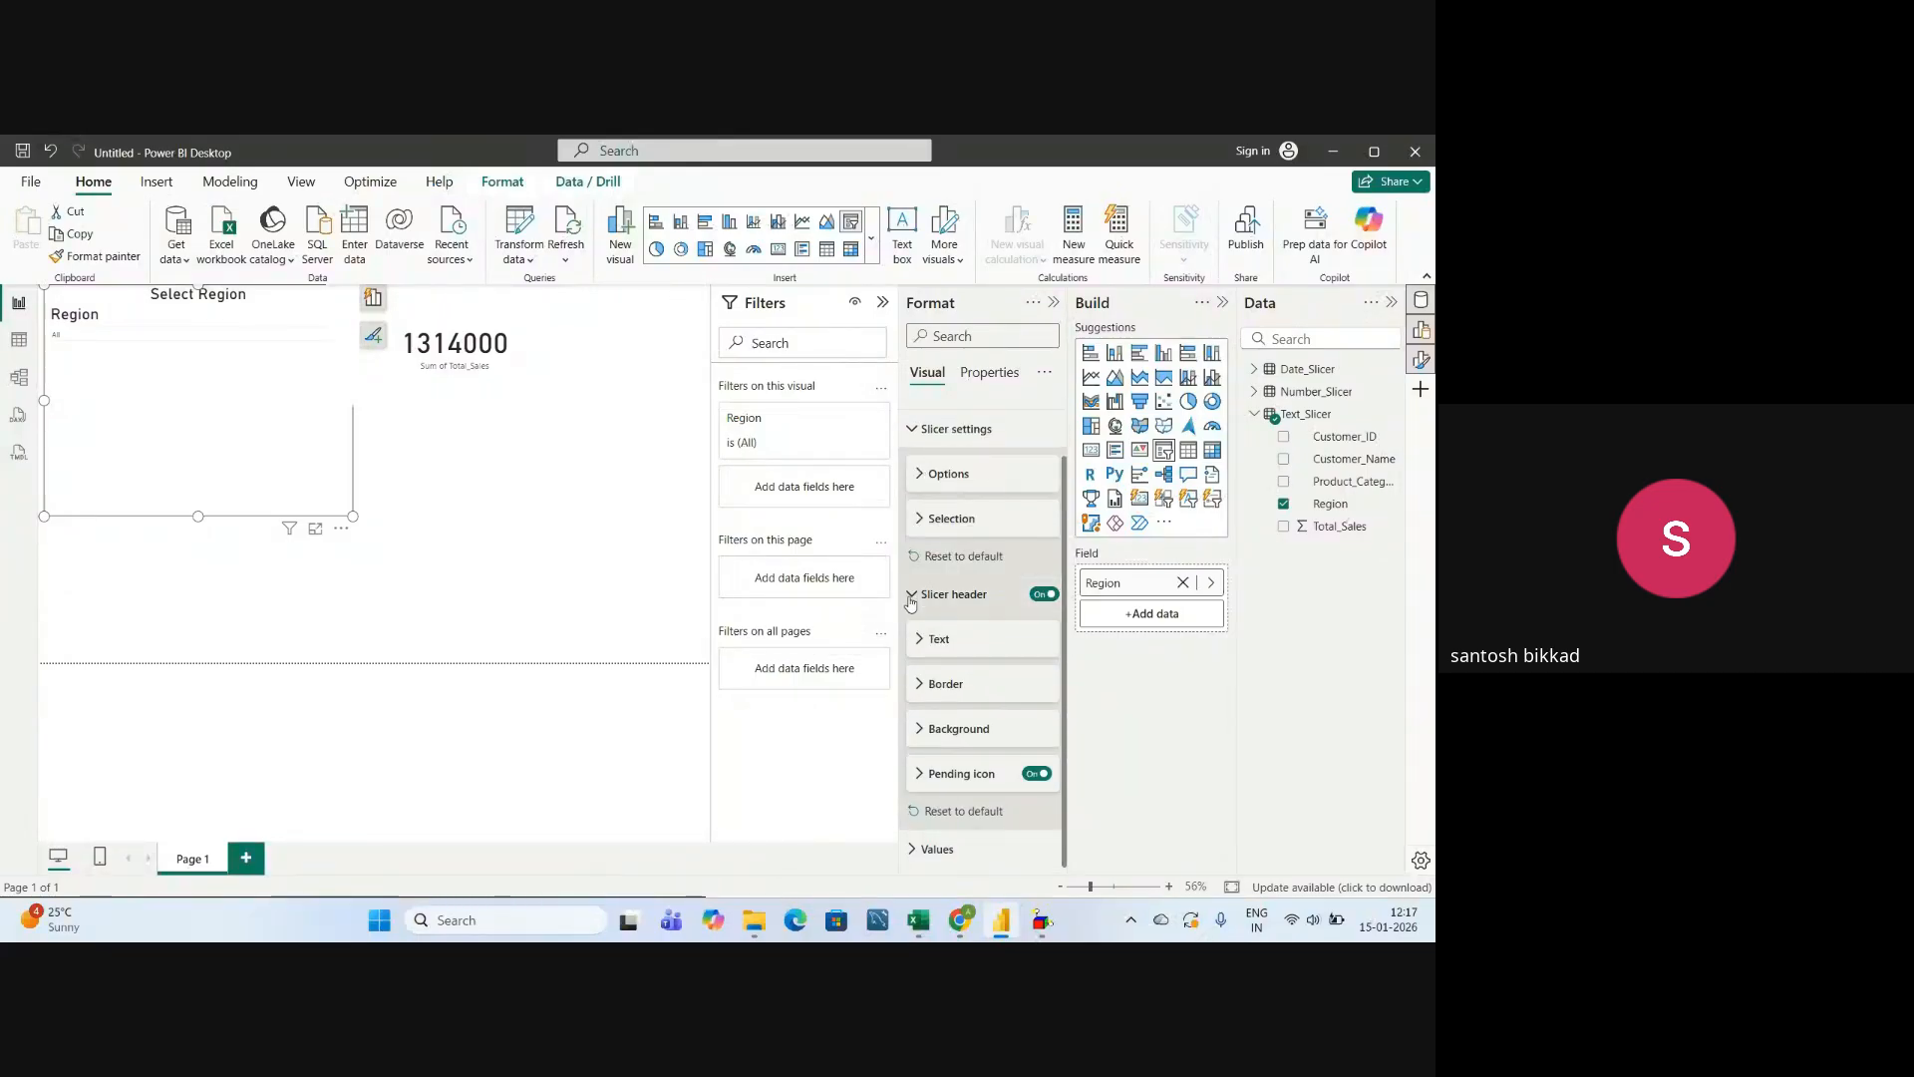
{"action": "left_click", "coordinate": [911, 596]}
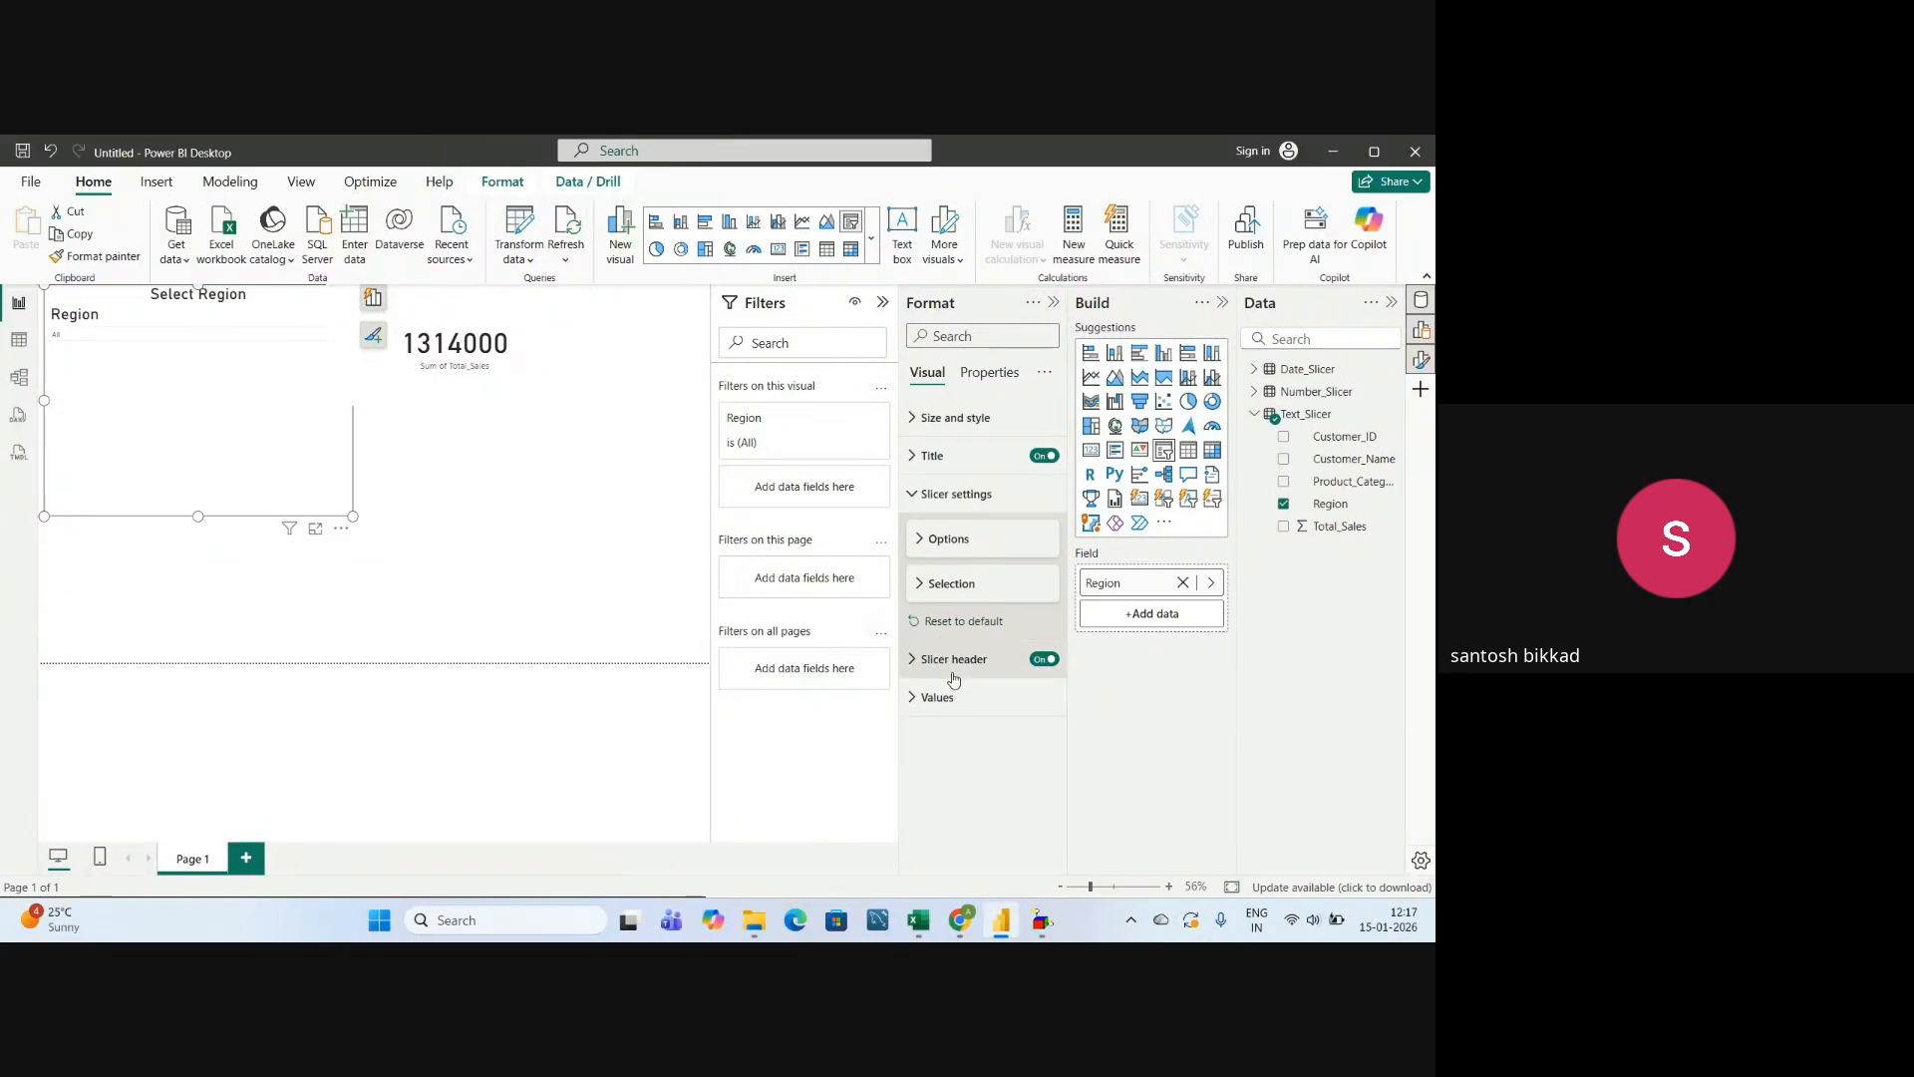
{"action": "left_click", "coordinate": [919, 701]}
{"action": "scroll", "coordinate": [969, 661], "scroll_direction": "down", "scroll_amount": 3}
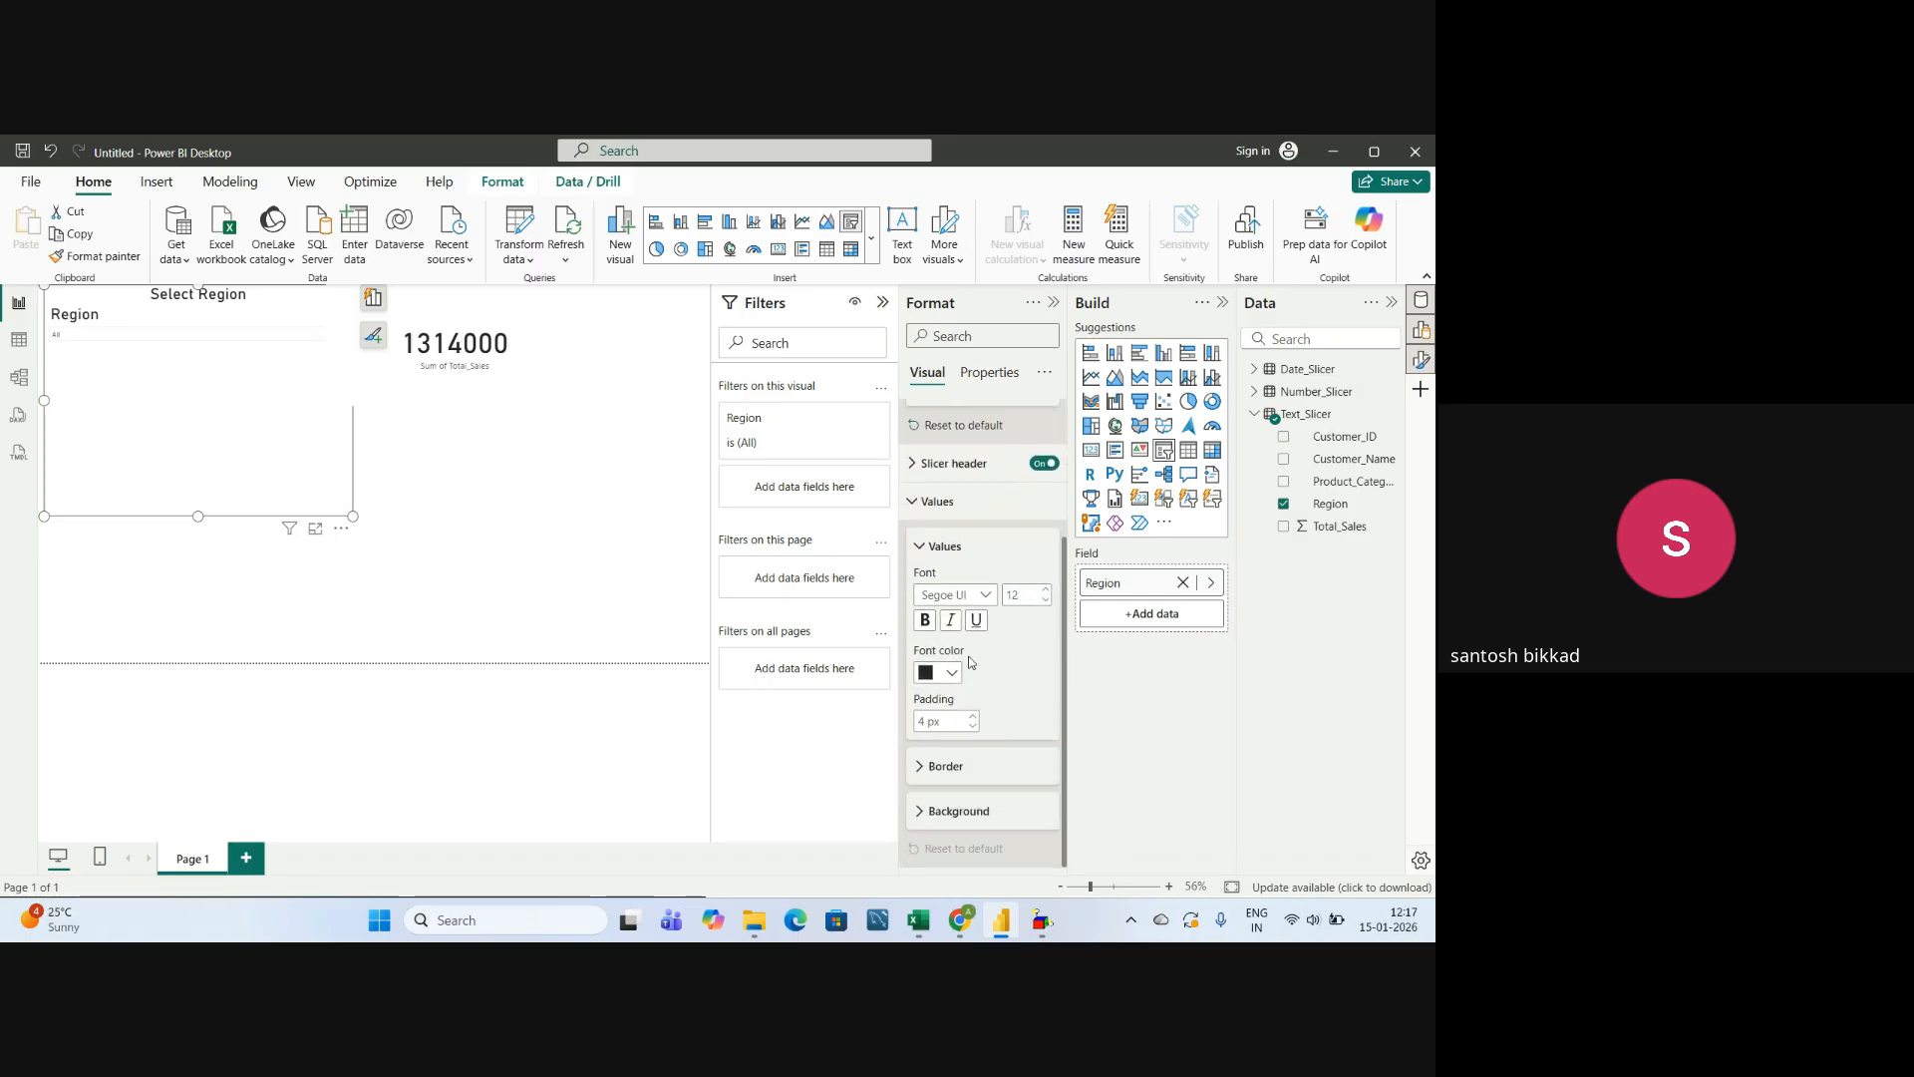
{"action": "left_click", "coordinate": [1028, 596]}
{"action": "left_click", "coordinate": [1027, 596]}
{"action": "key", "text": "BackSpace"}
{"action": "key", "text": "BackSpace"}
{"action": "type", "text": "25"}
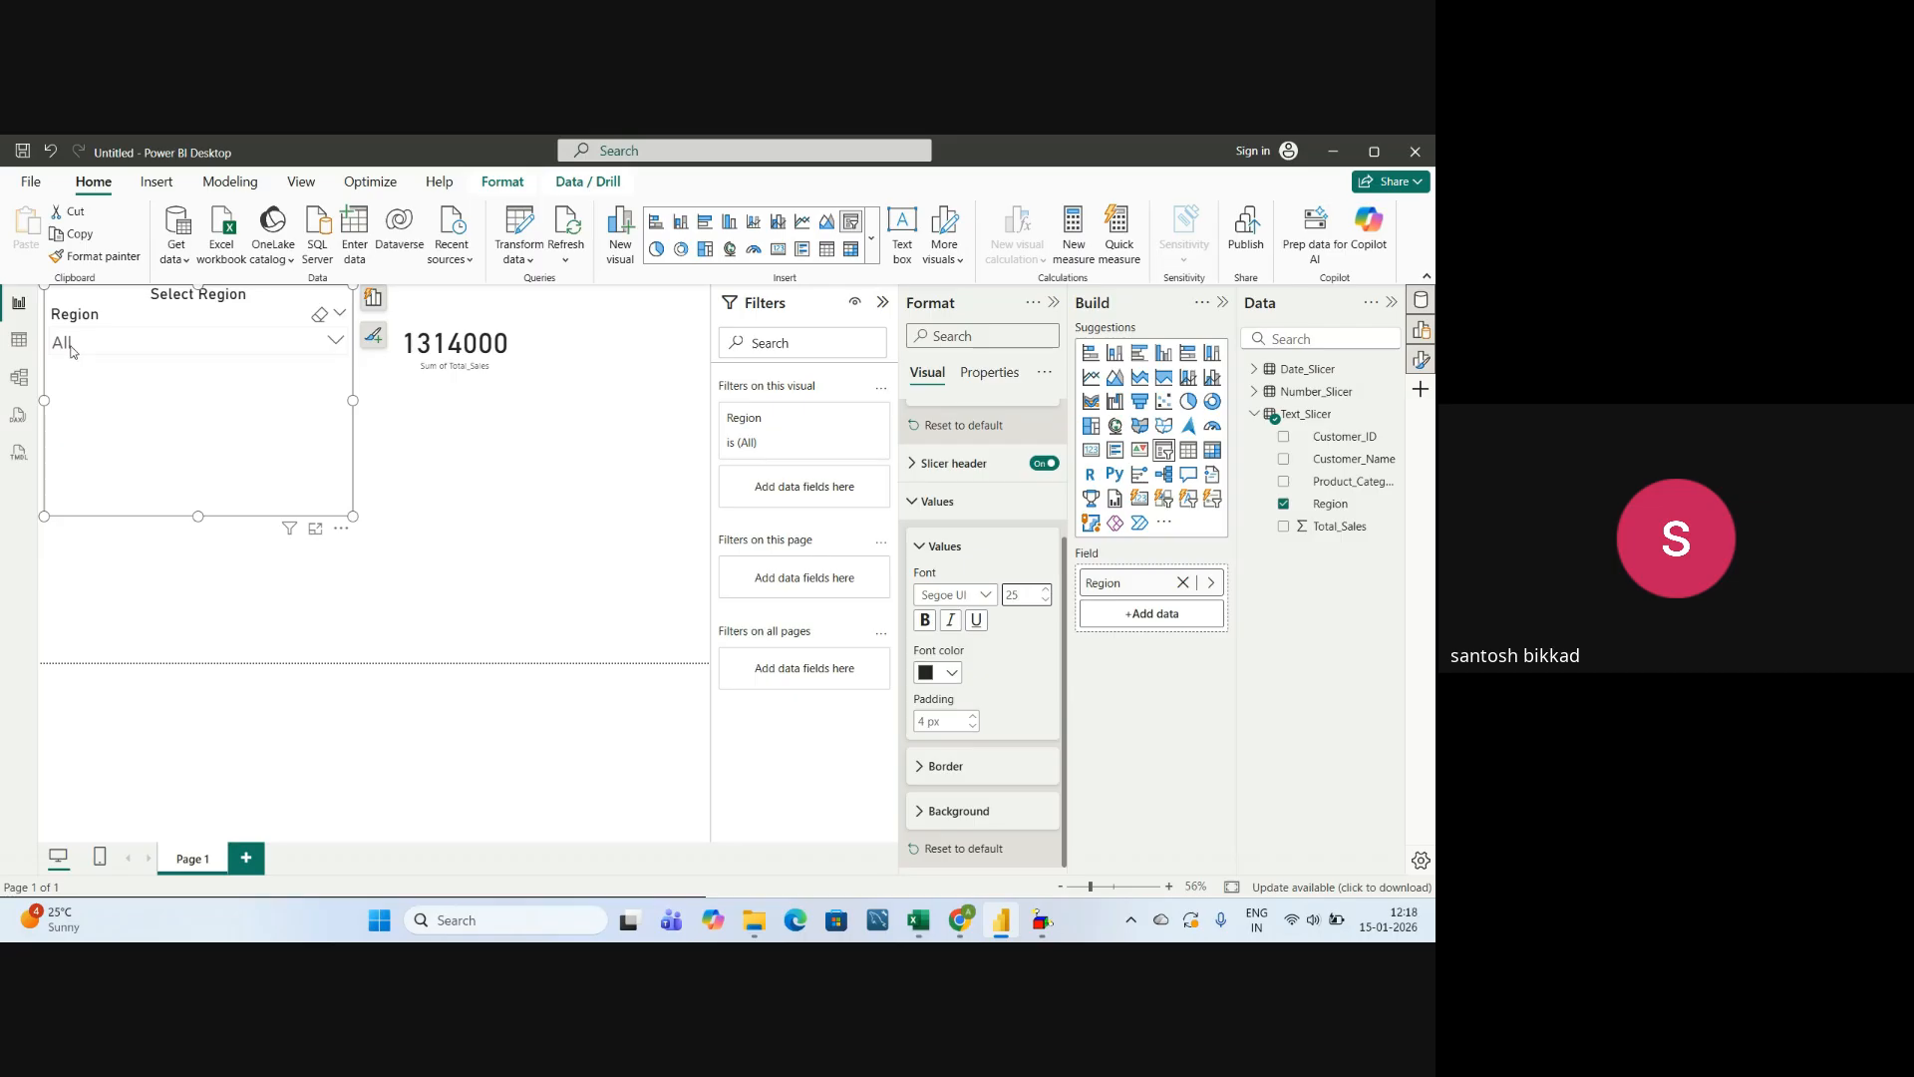
{"action": "left_click", "coordinate": [336, 343]}
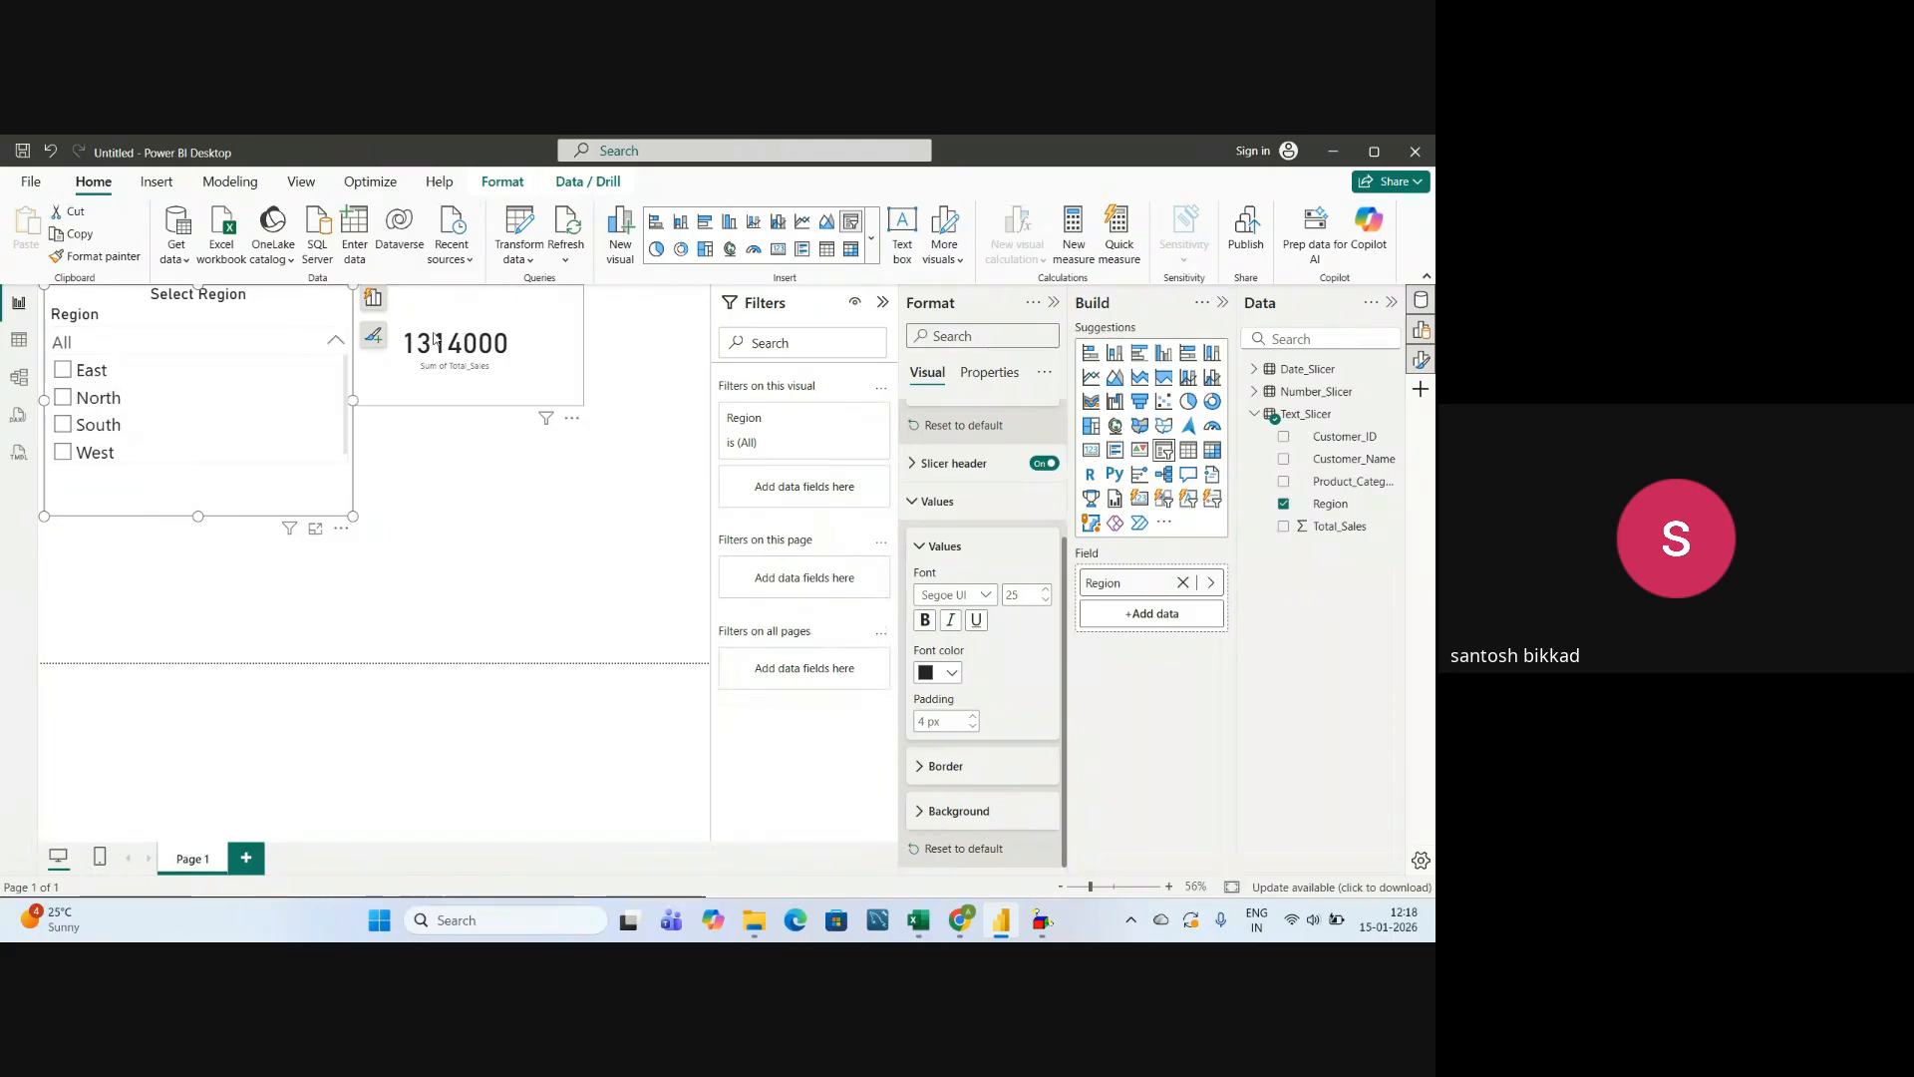
Set the padding of the Region slicer's values to 10 px and look through the list of regions.
{"action": "left_click", "coordinate": [337, 341]}
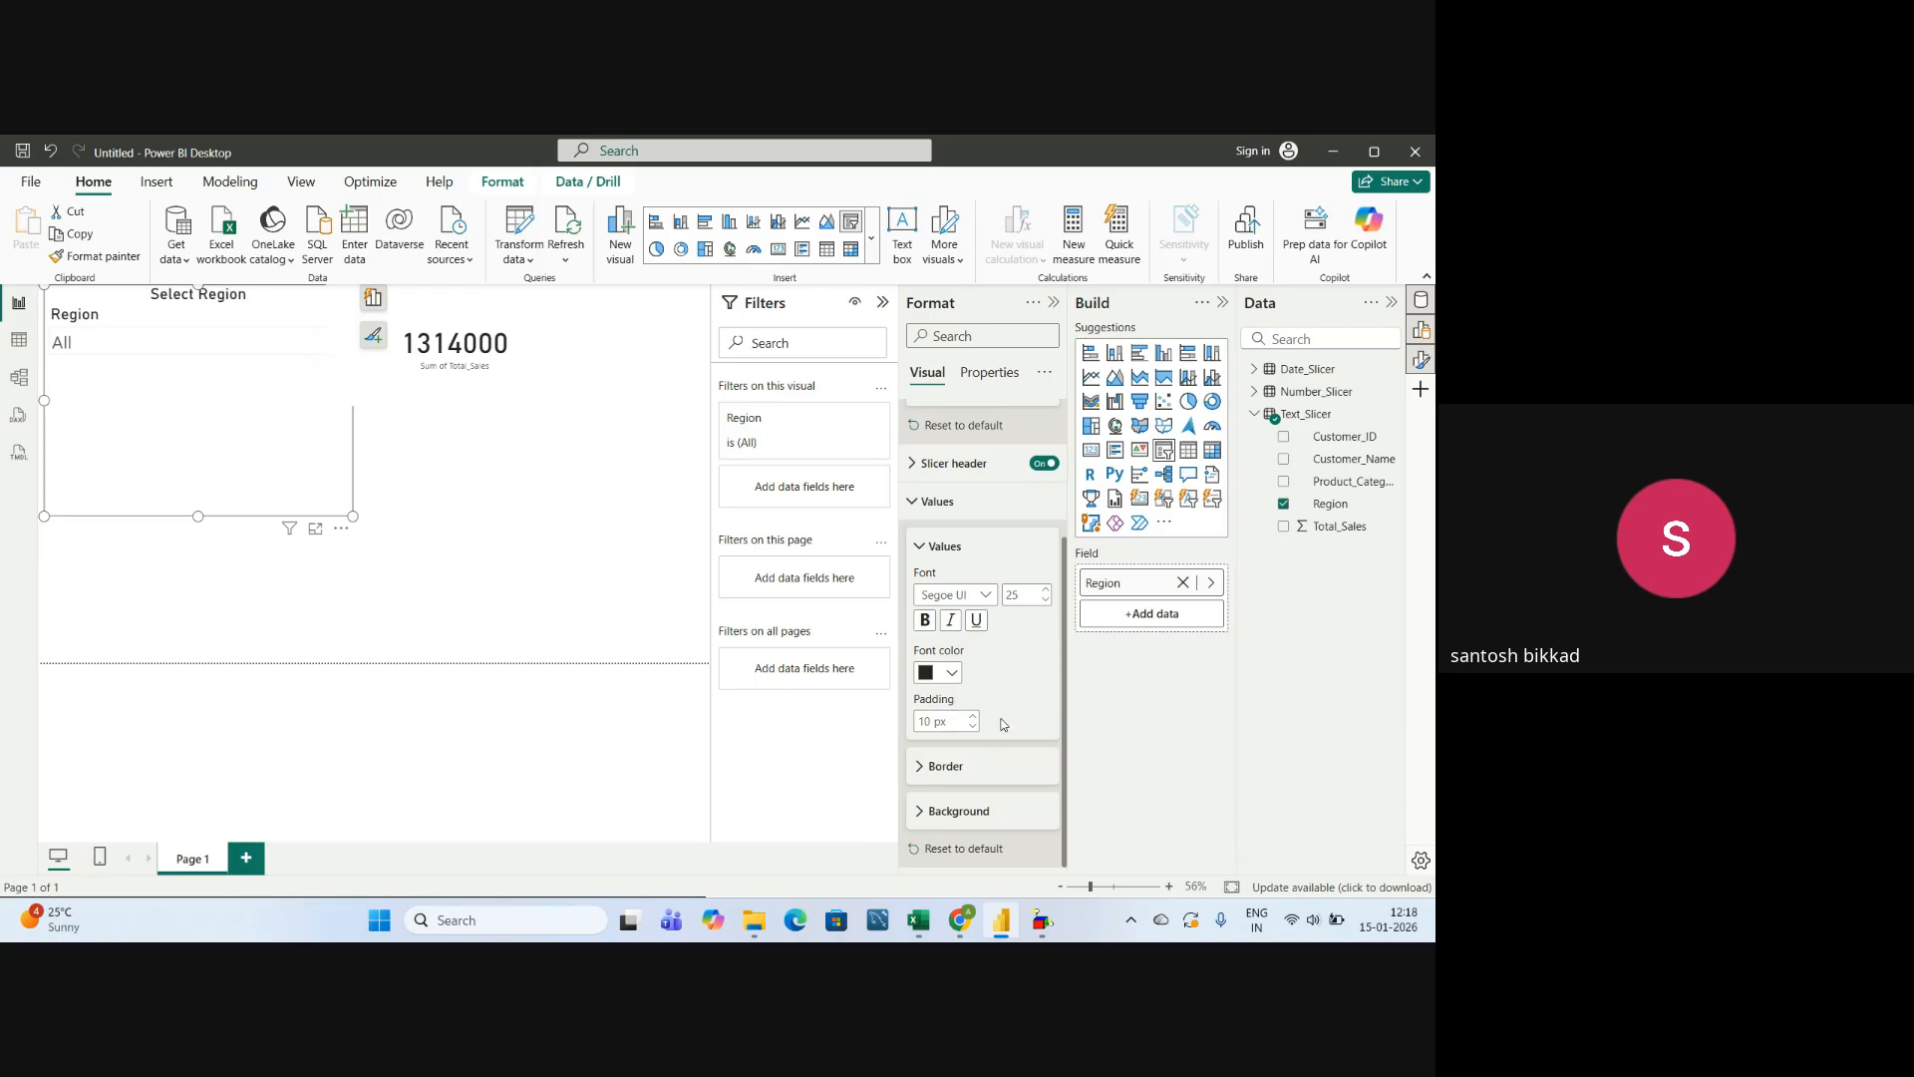
{"action": "left_click", "coordinate": [336, 341]}
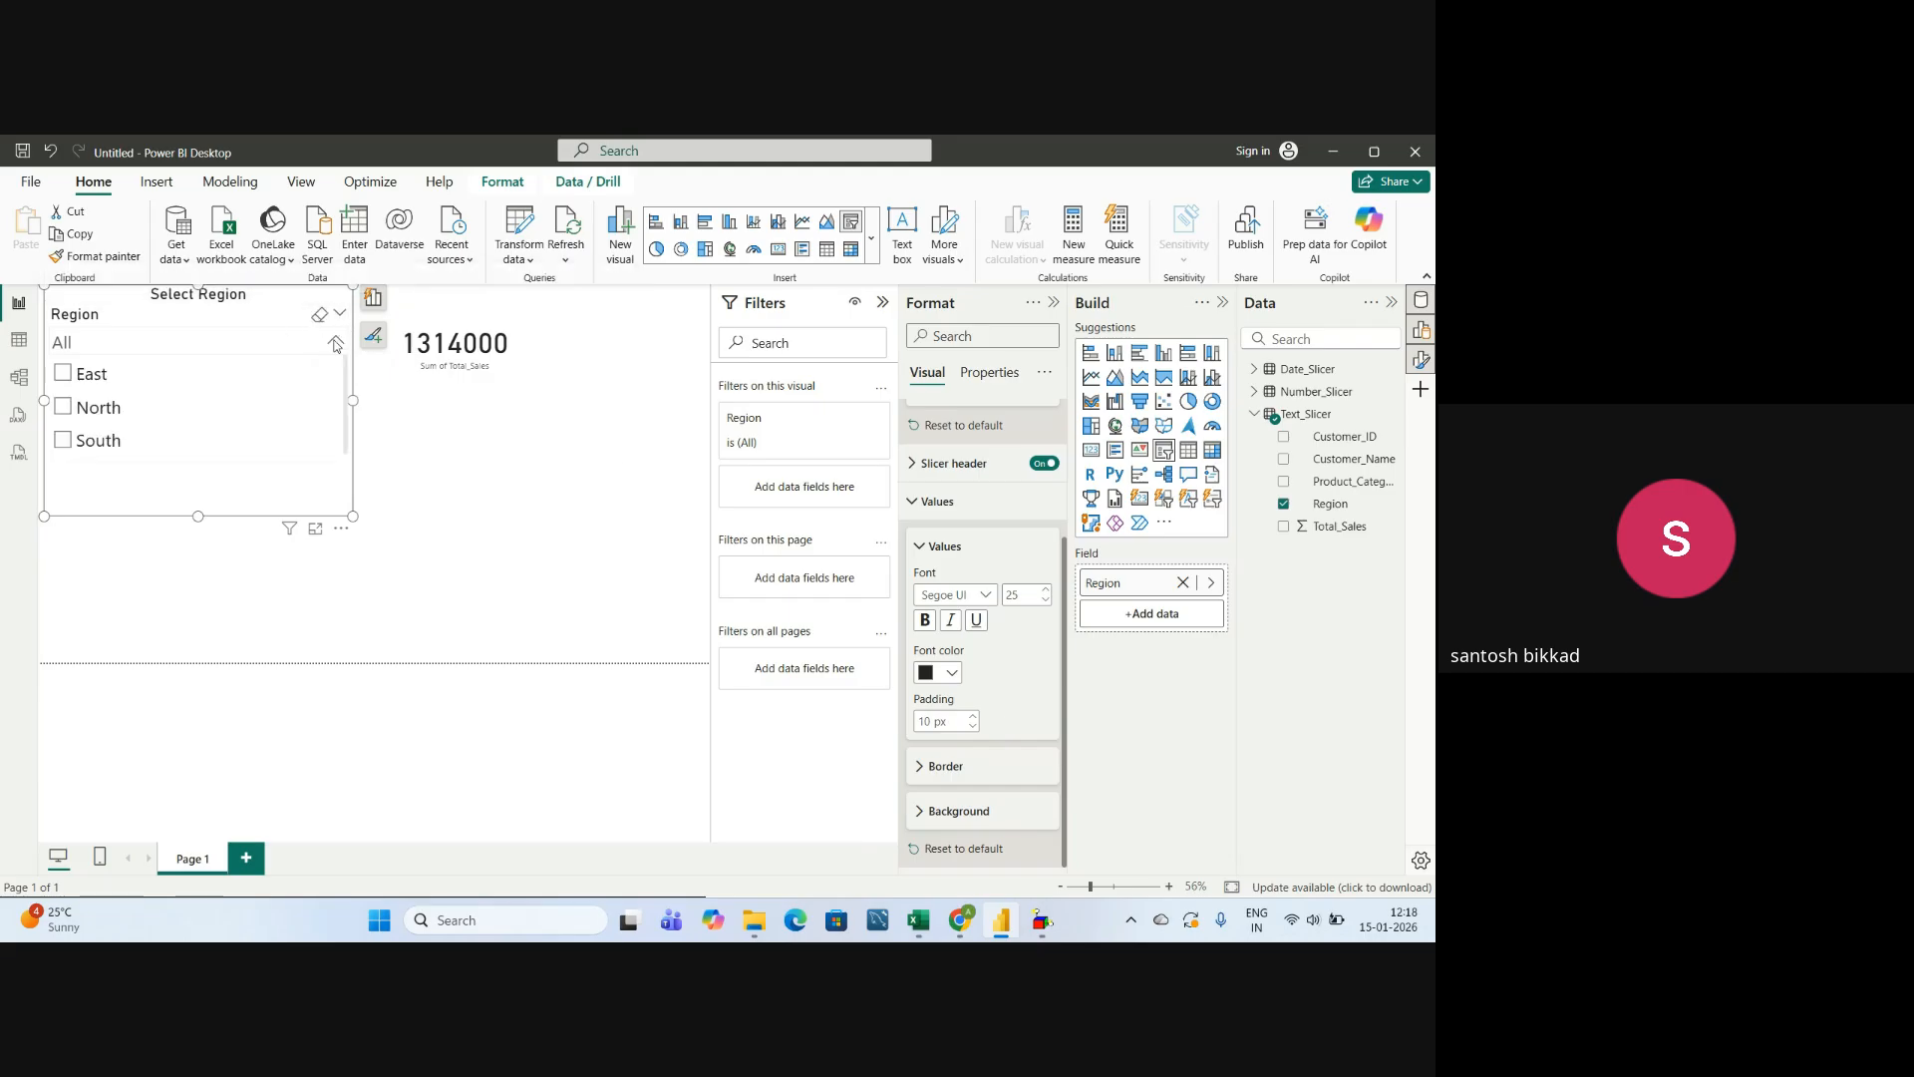
{"action": "scroll", "coordinate": [193, 434], "scroll_direction": "down", "scroll_amount": 1}
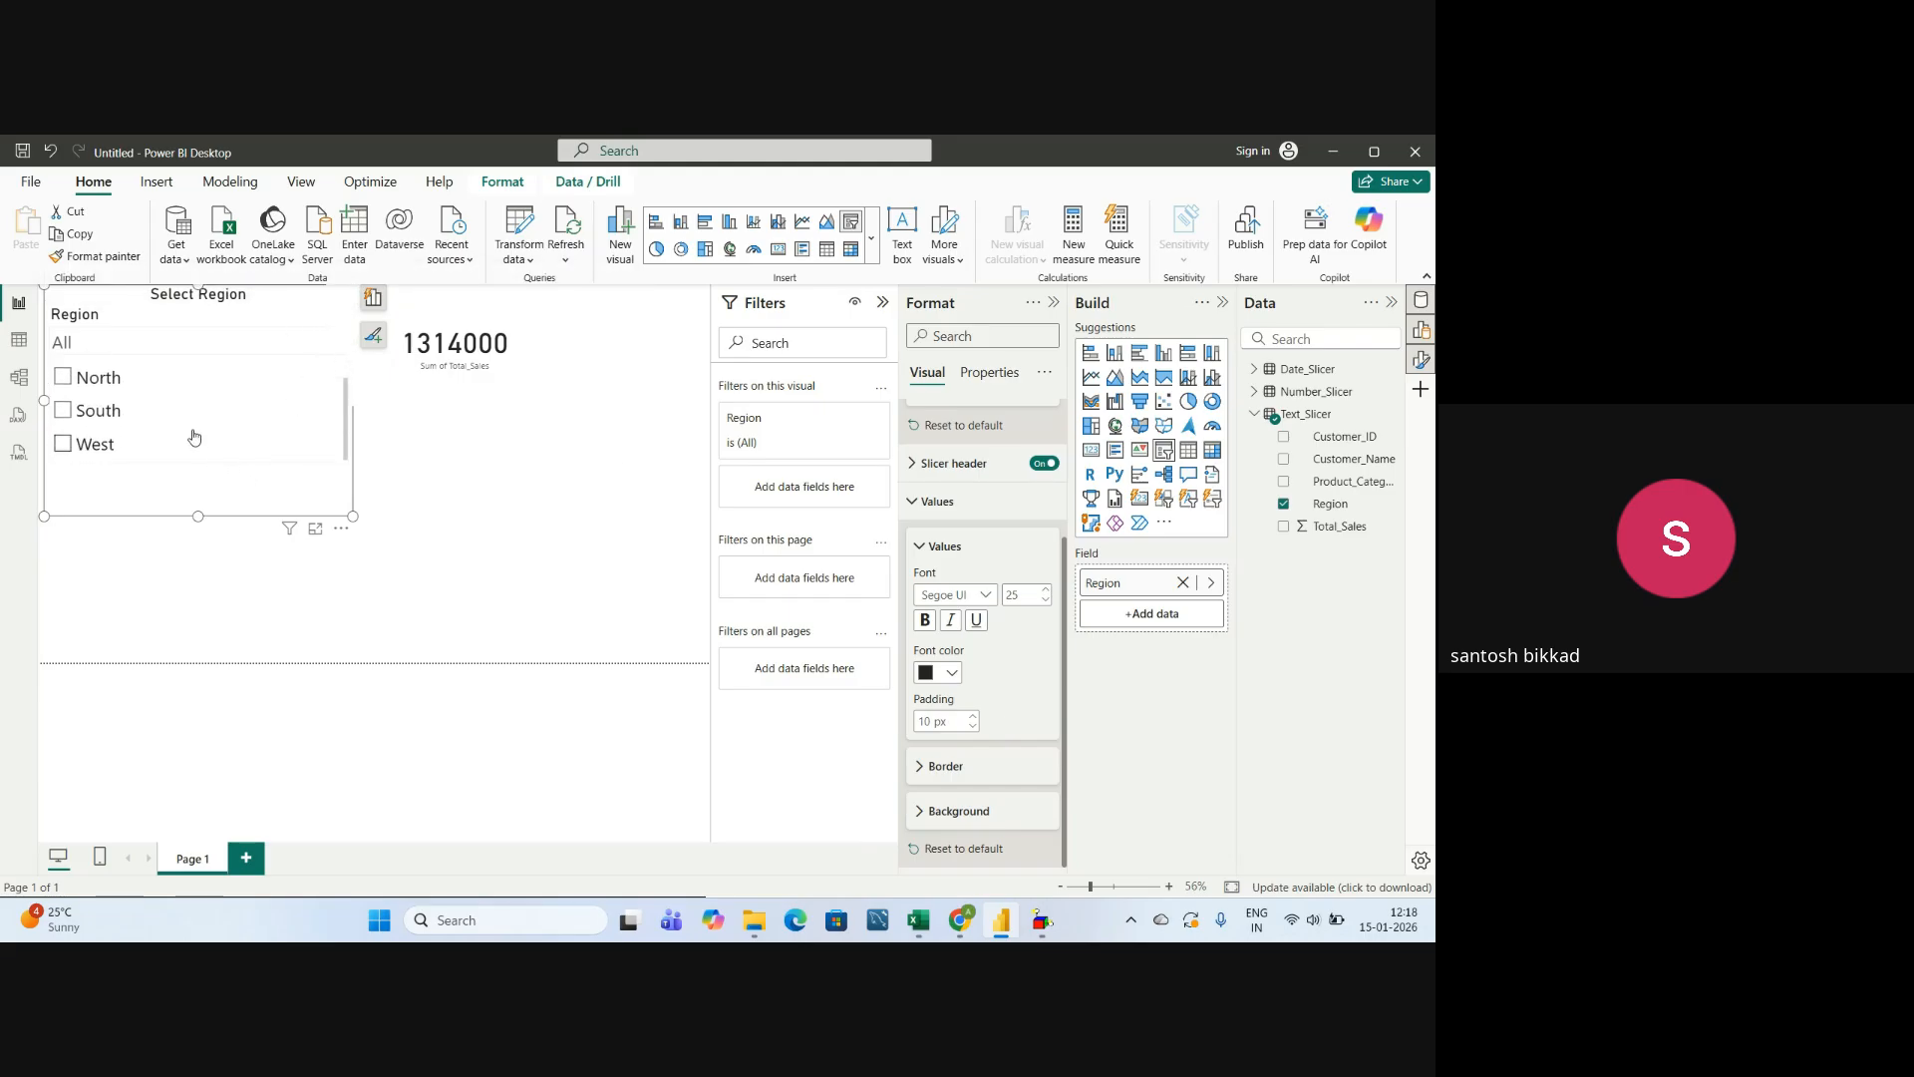
{"action": "scroll", "coordinate": [187, 441], "scroll_direction": "up", "scroll_amount": 1}
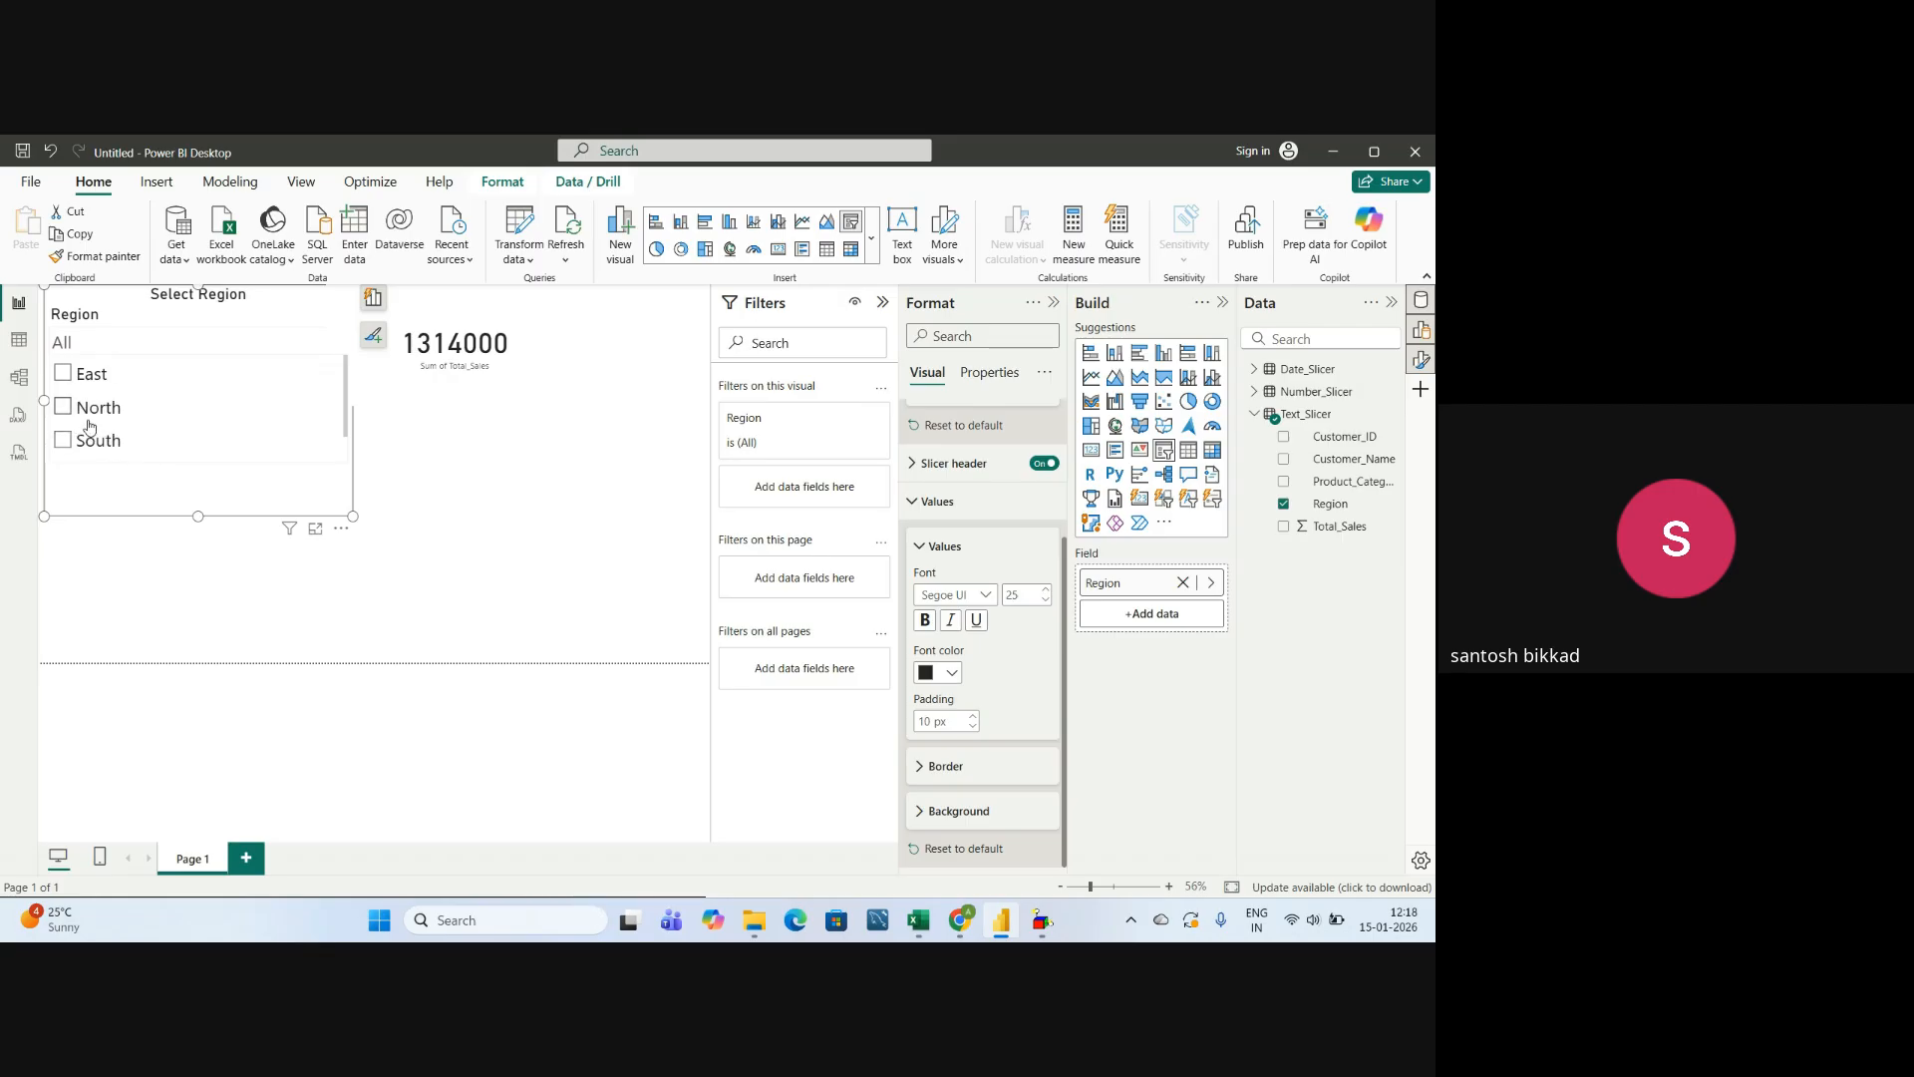
{"action": "scroll", "coordinate": [89, 427], "scroll_direction": "down", "scroll_amount": 1}
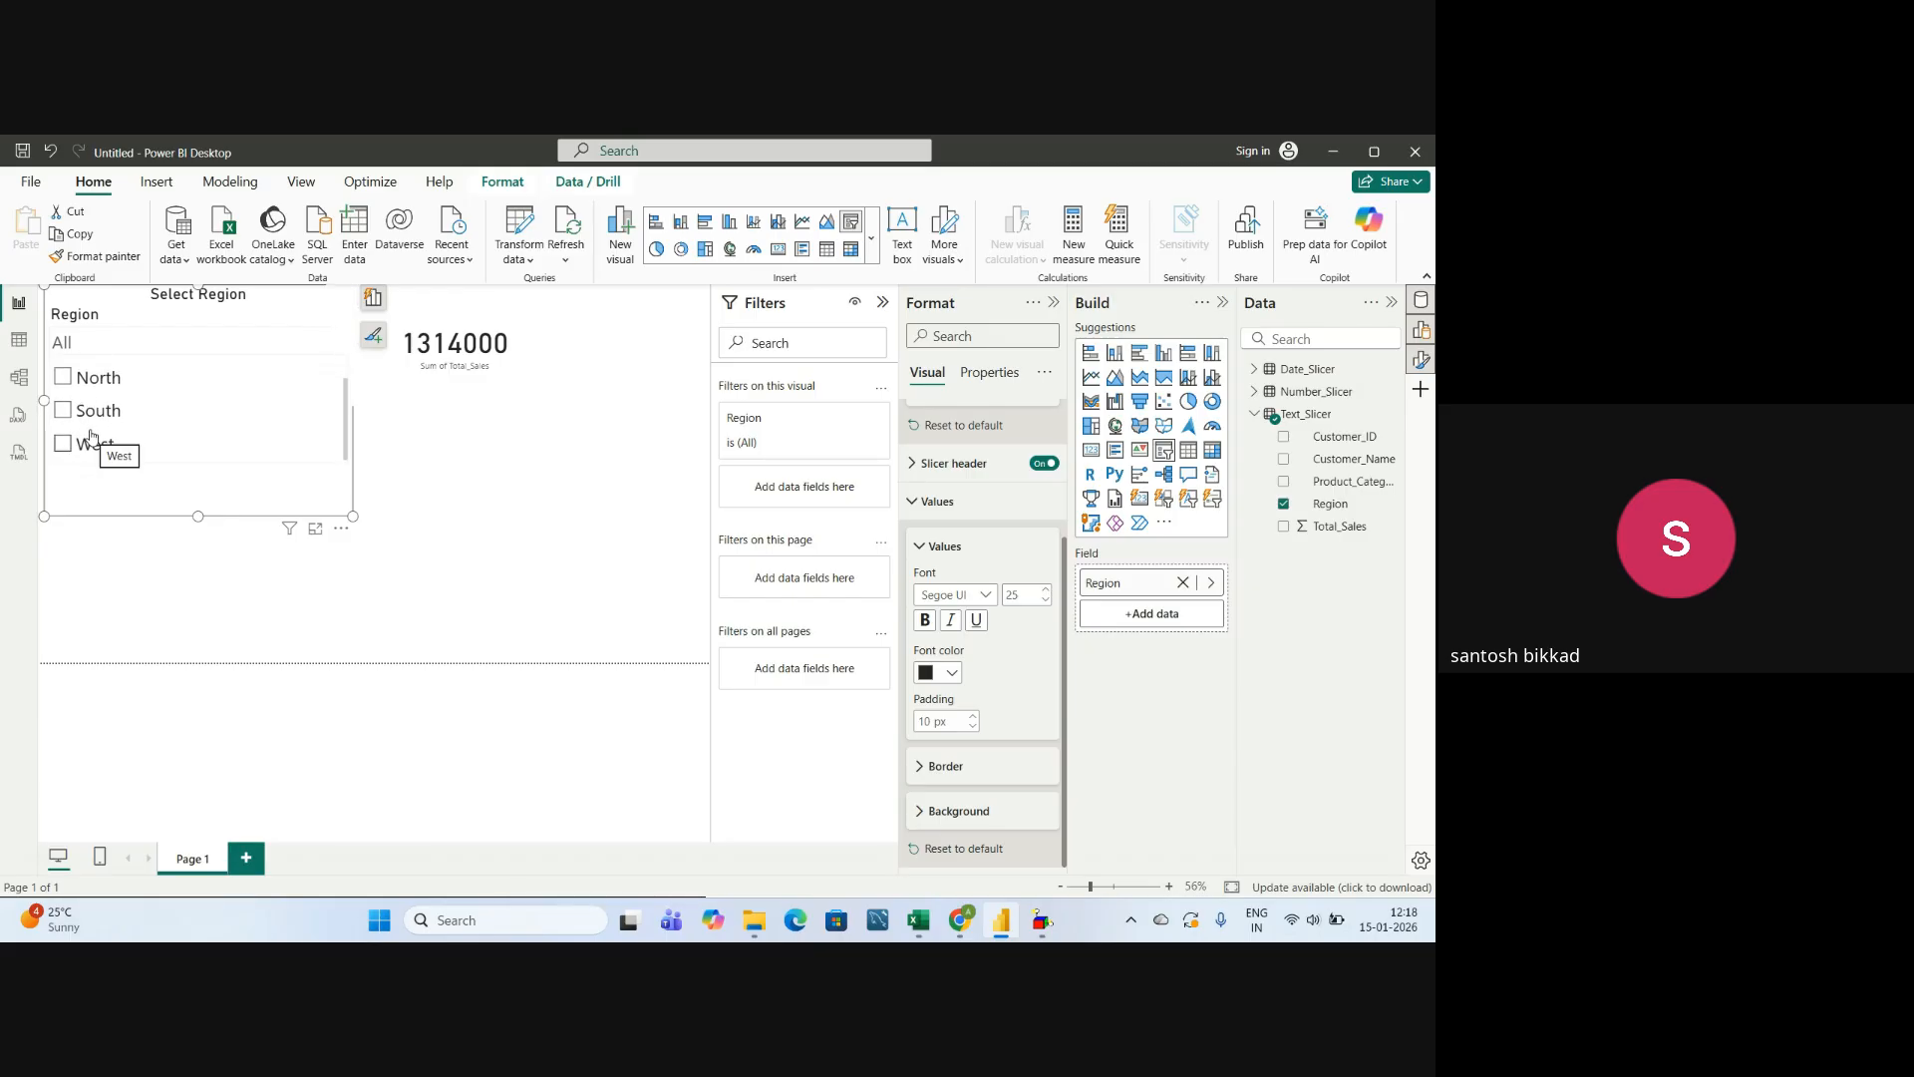
{"action": "left_click", "coordinate": [923, 720]}
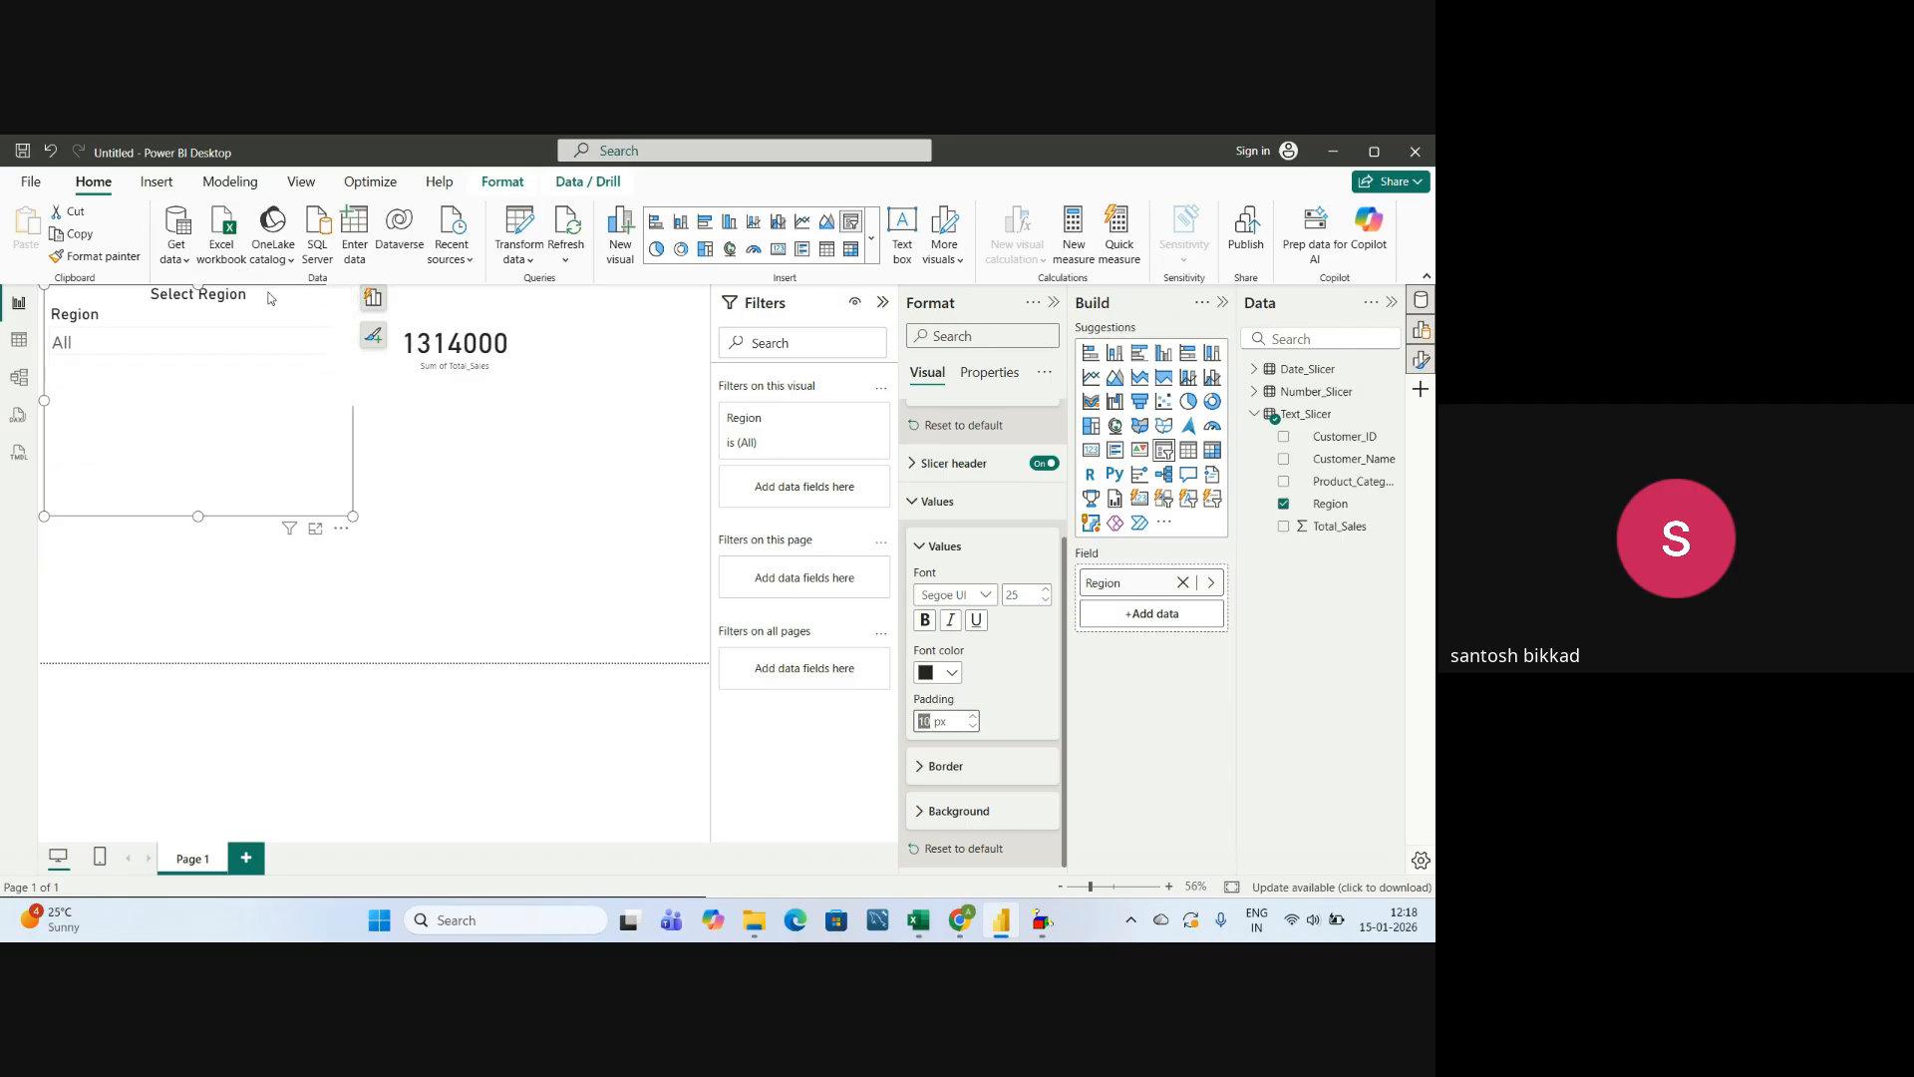
{"action": "left_click", "coordinate": [337, 342]}
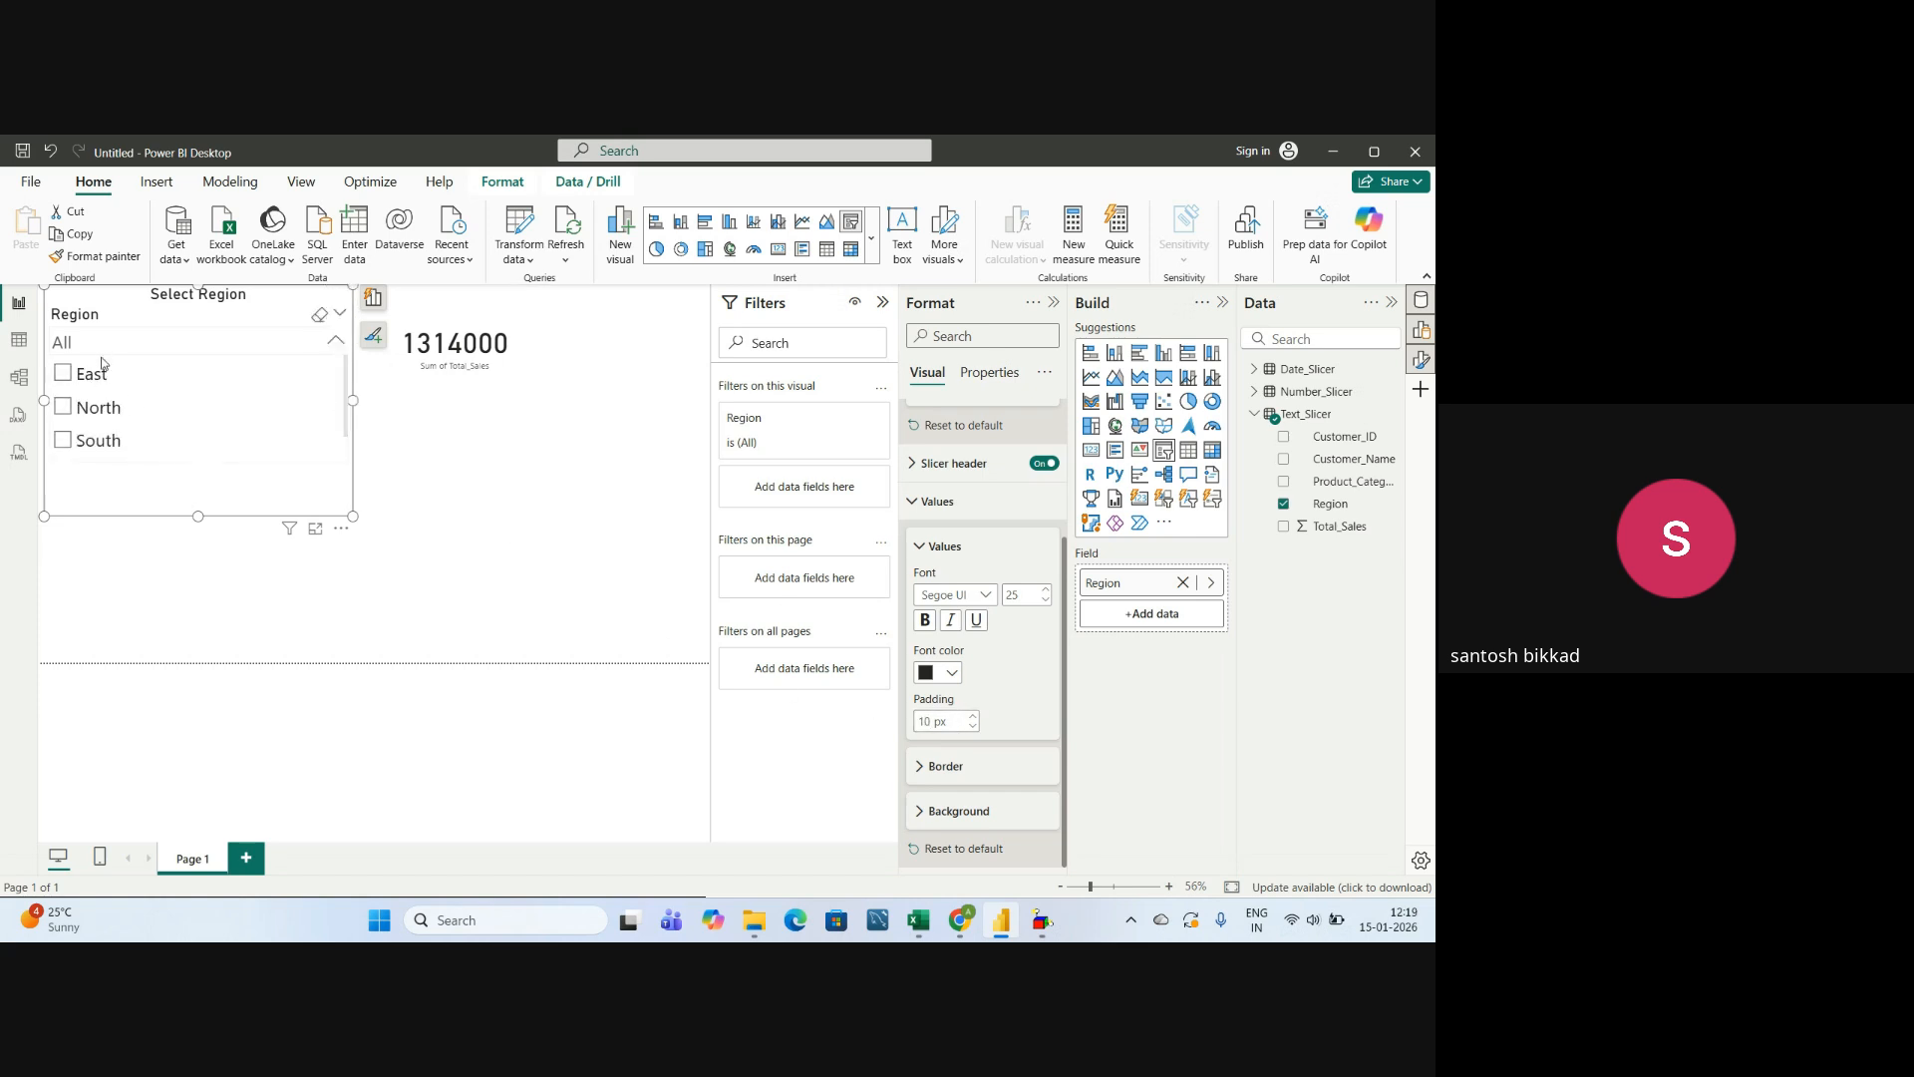
Set the padding of the Region slicer's values to 5 px and check the spacing in the region list.
{"action": "left_click", "coordinate": [929, 721]}
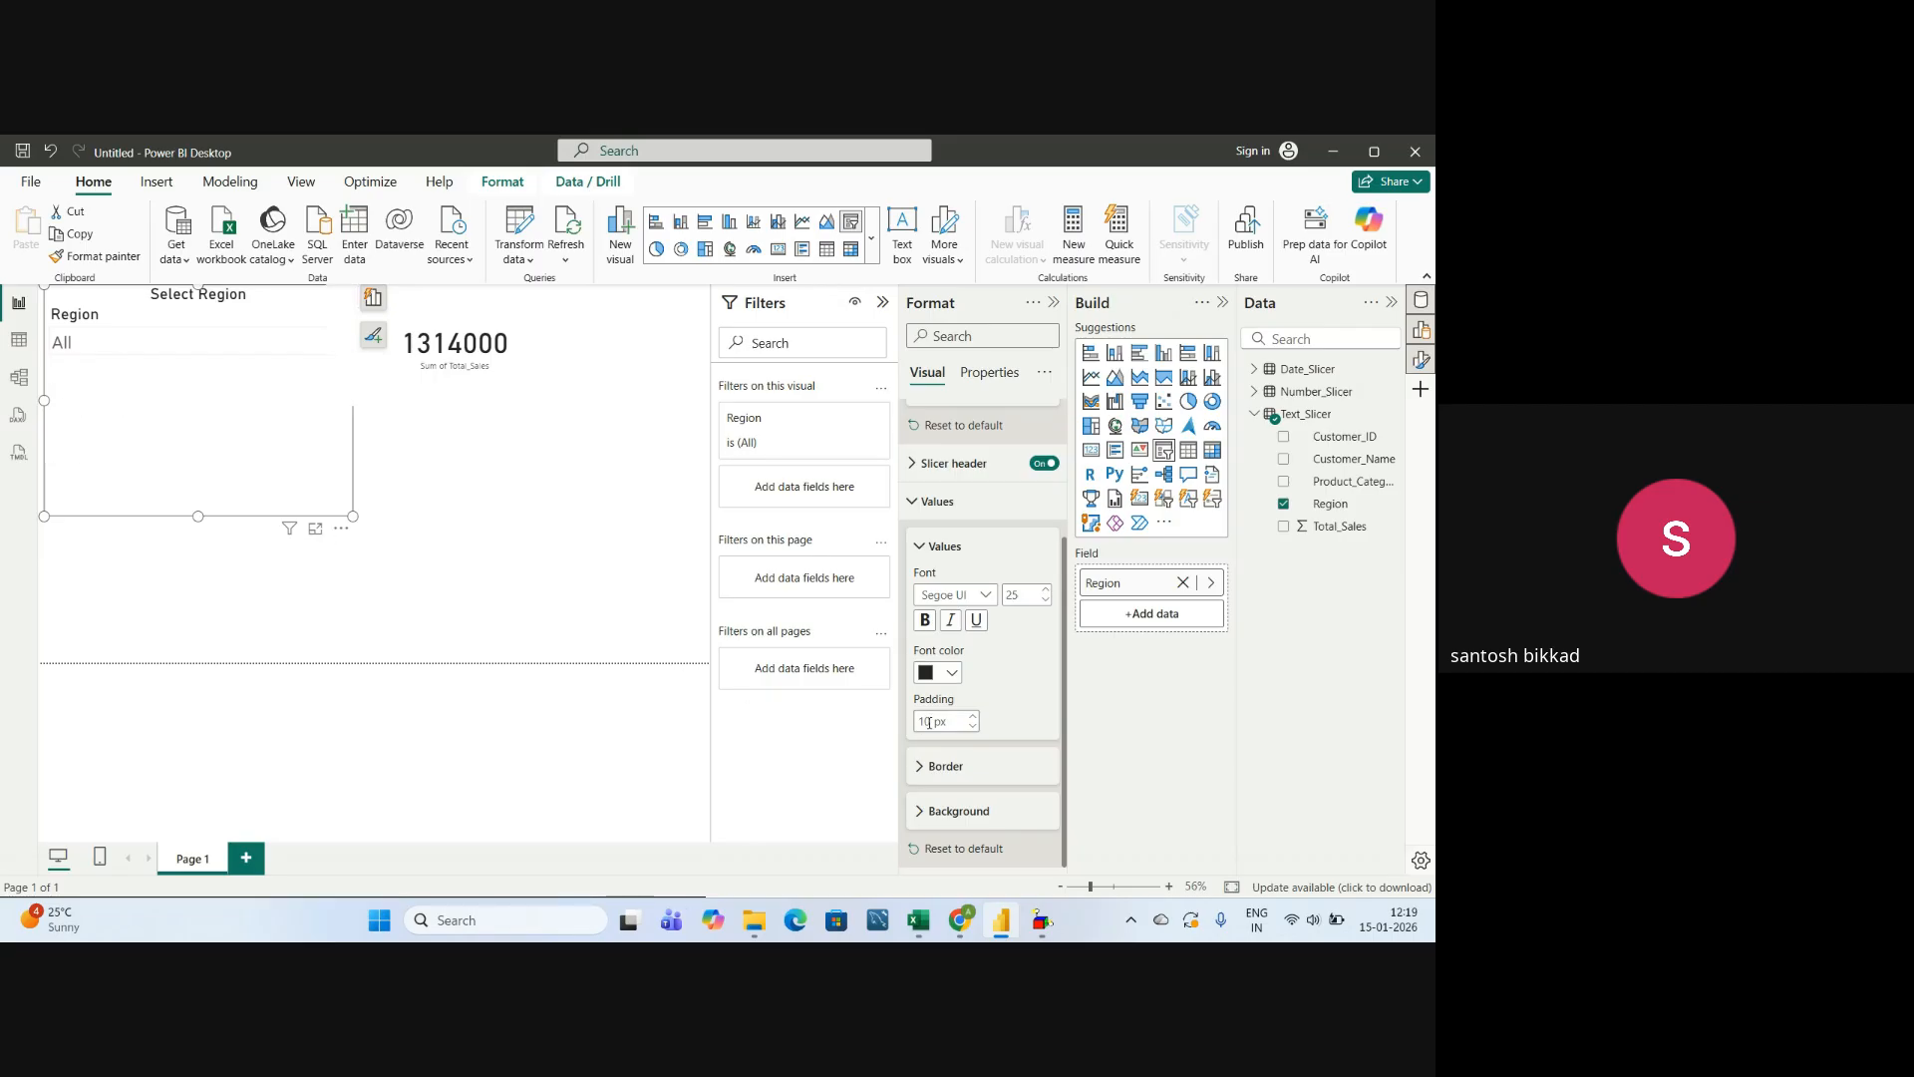
{"action": "key", "text": "BackSpace"}
{"action": "key", "text": "BackSpace"}
{"action": "left_click", "coordinate": [335, 340]}
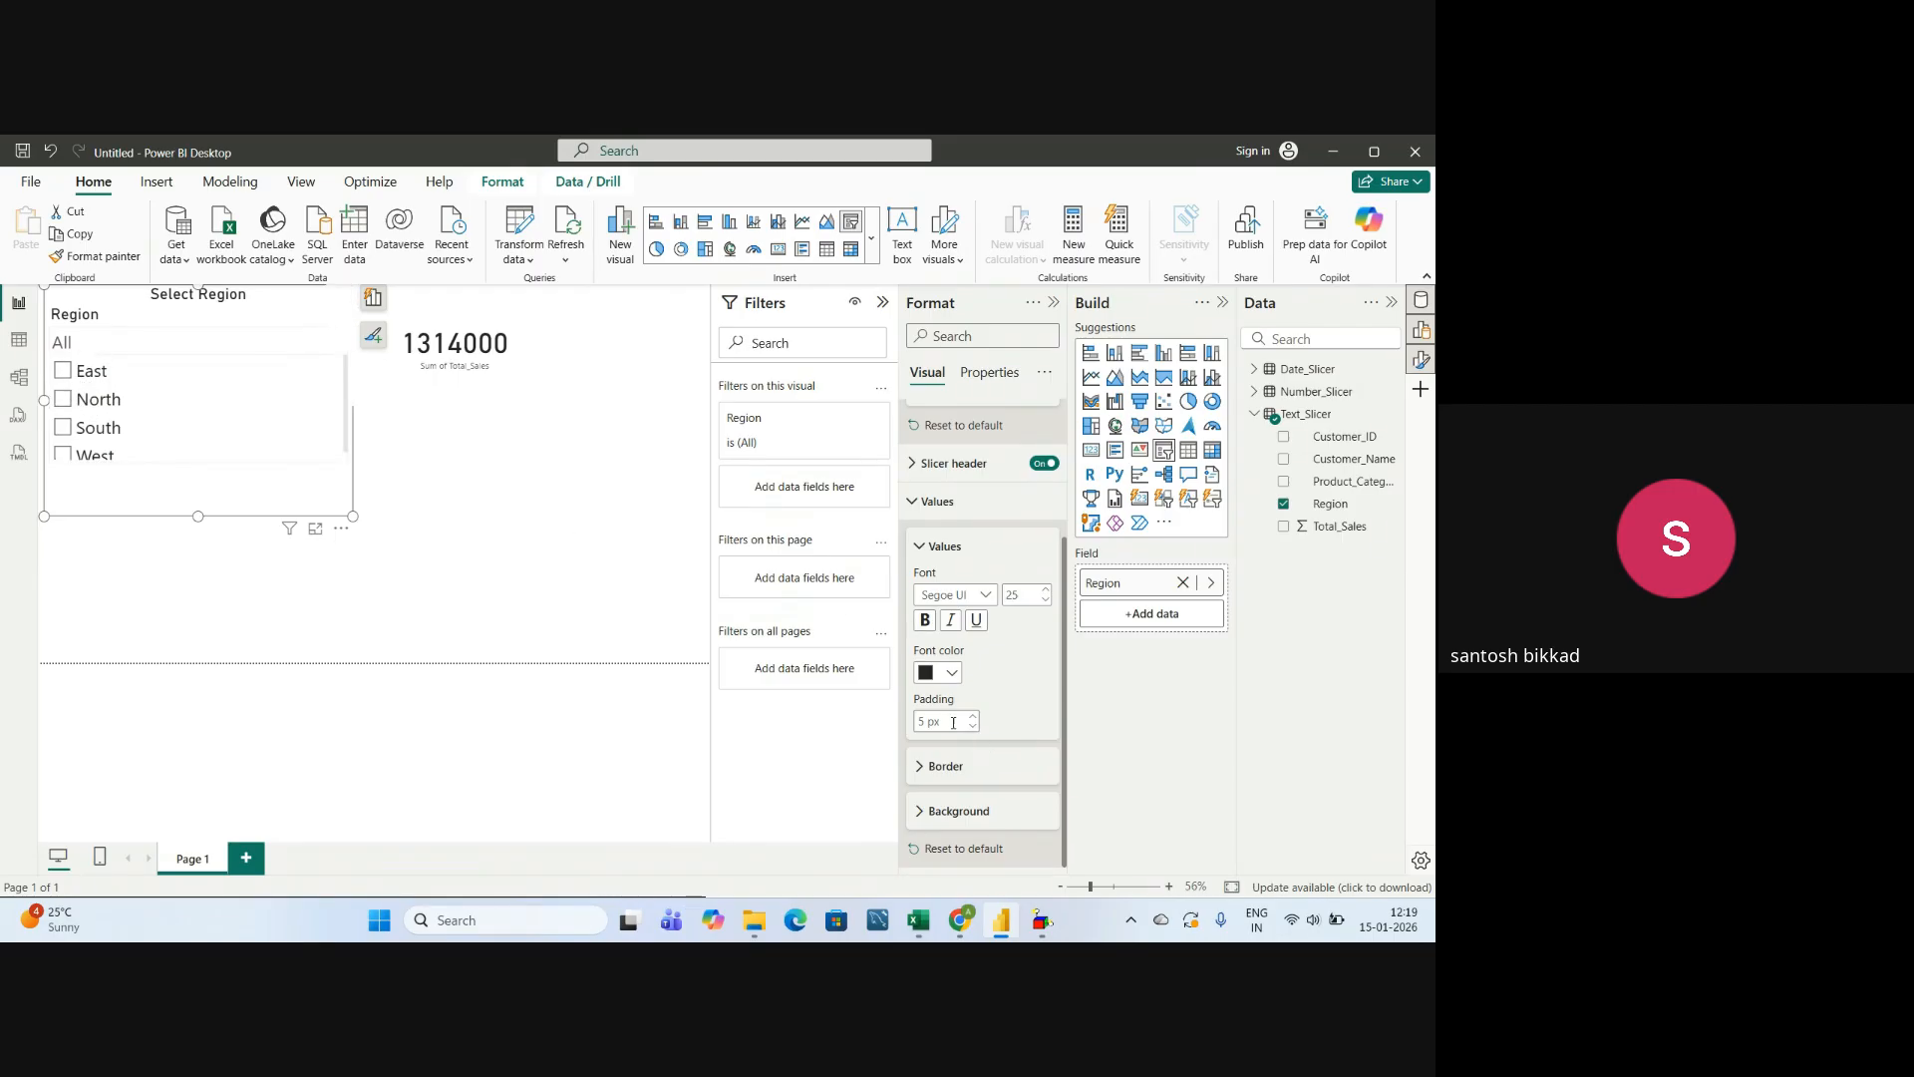
Review the Slicer settings, Slicer header and Values format groups of the Region slicer.
{"action": "left_click", "coordinate": [915, 546]}
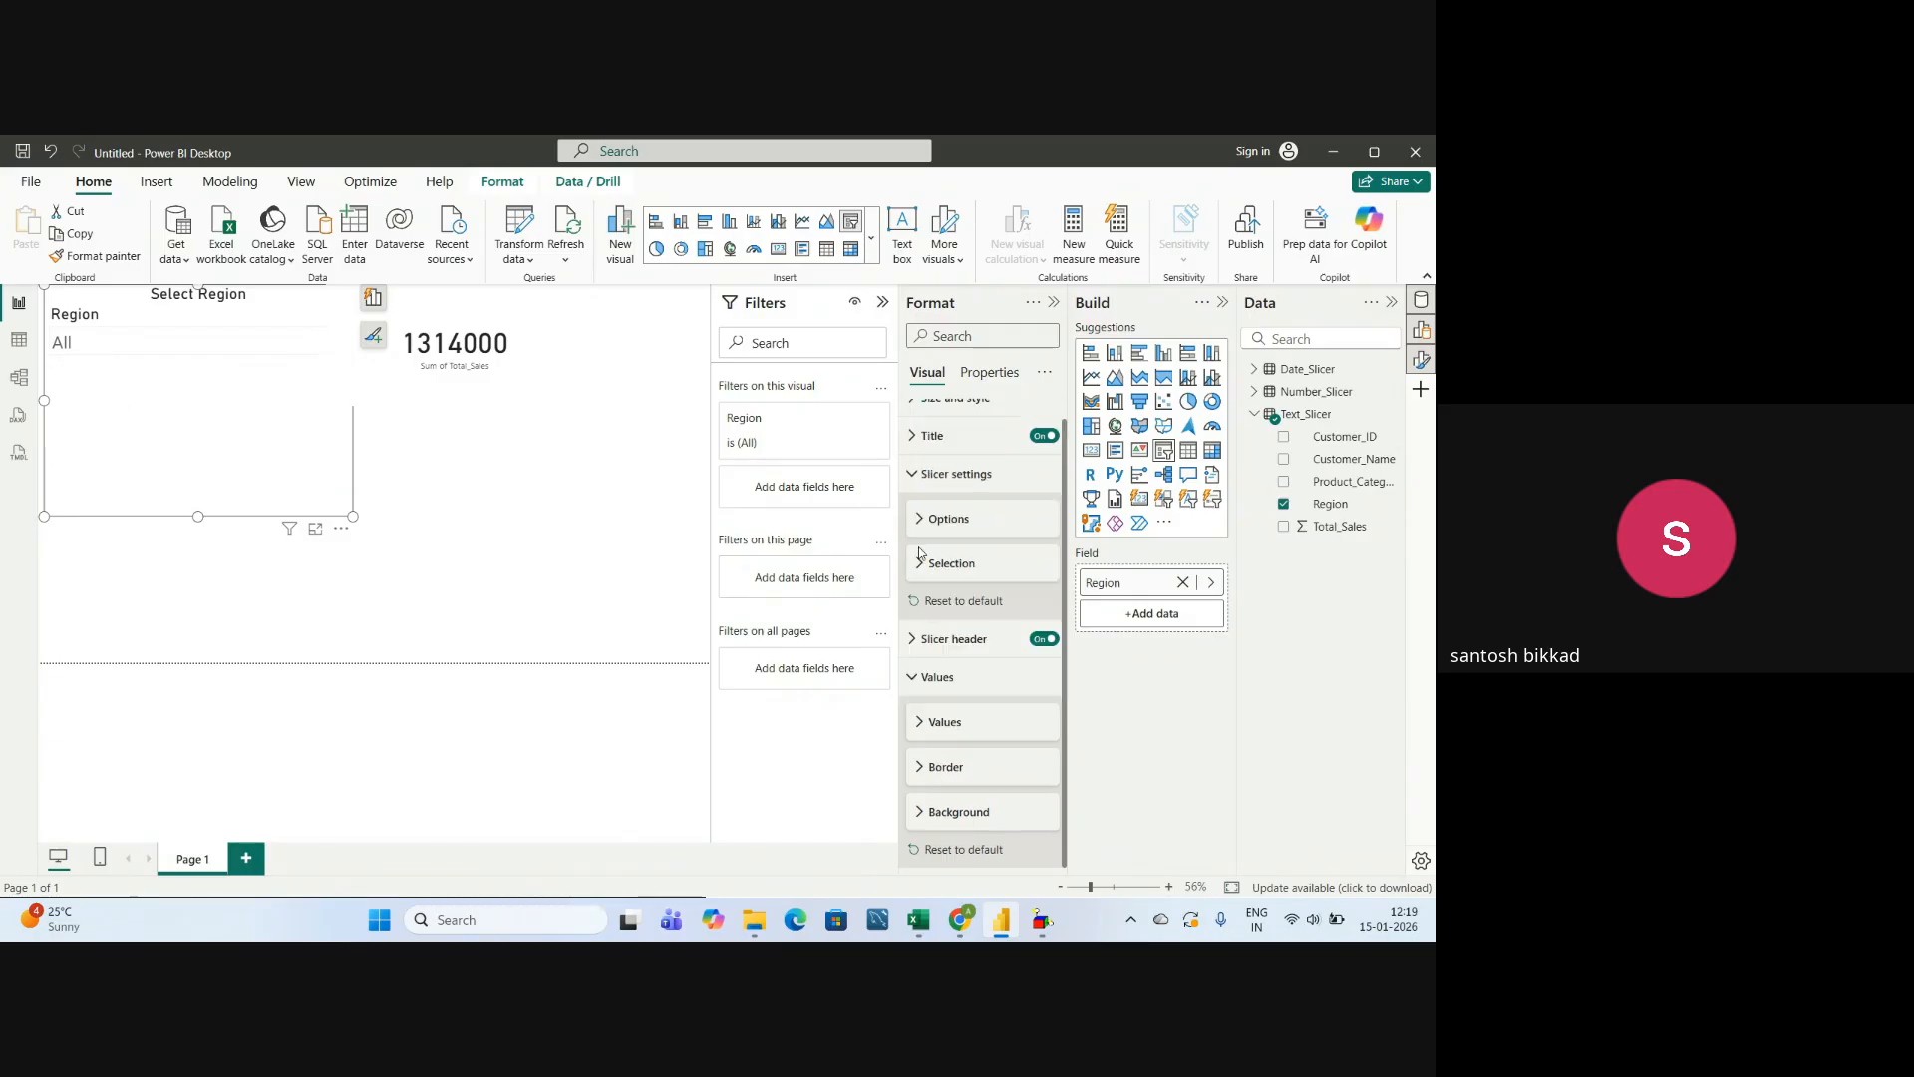
{"action": "left_click", "coordinate": [915, 680]}
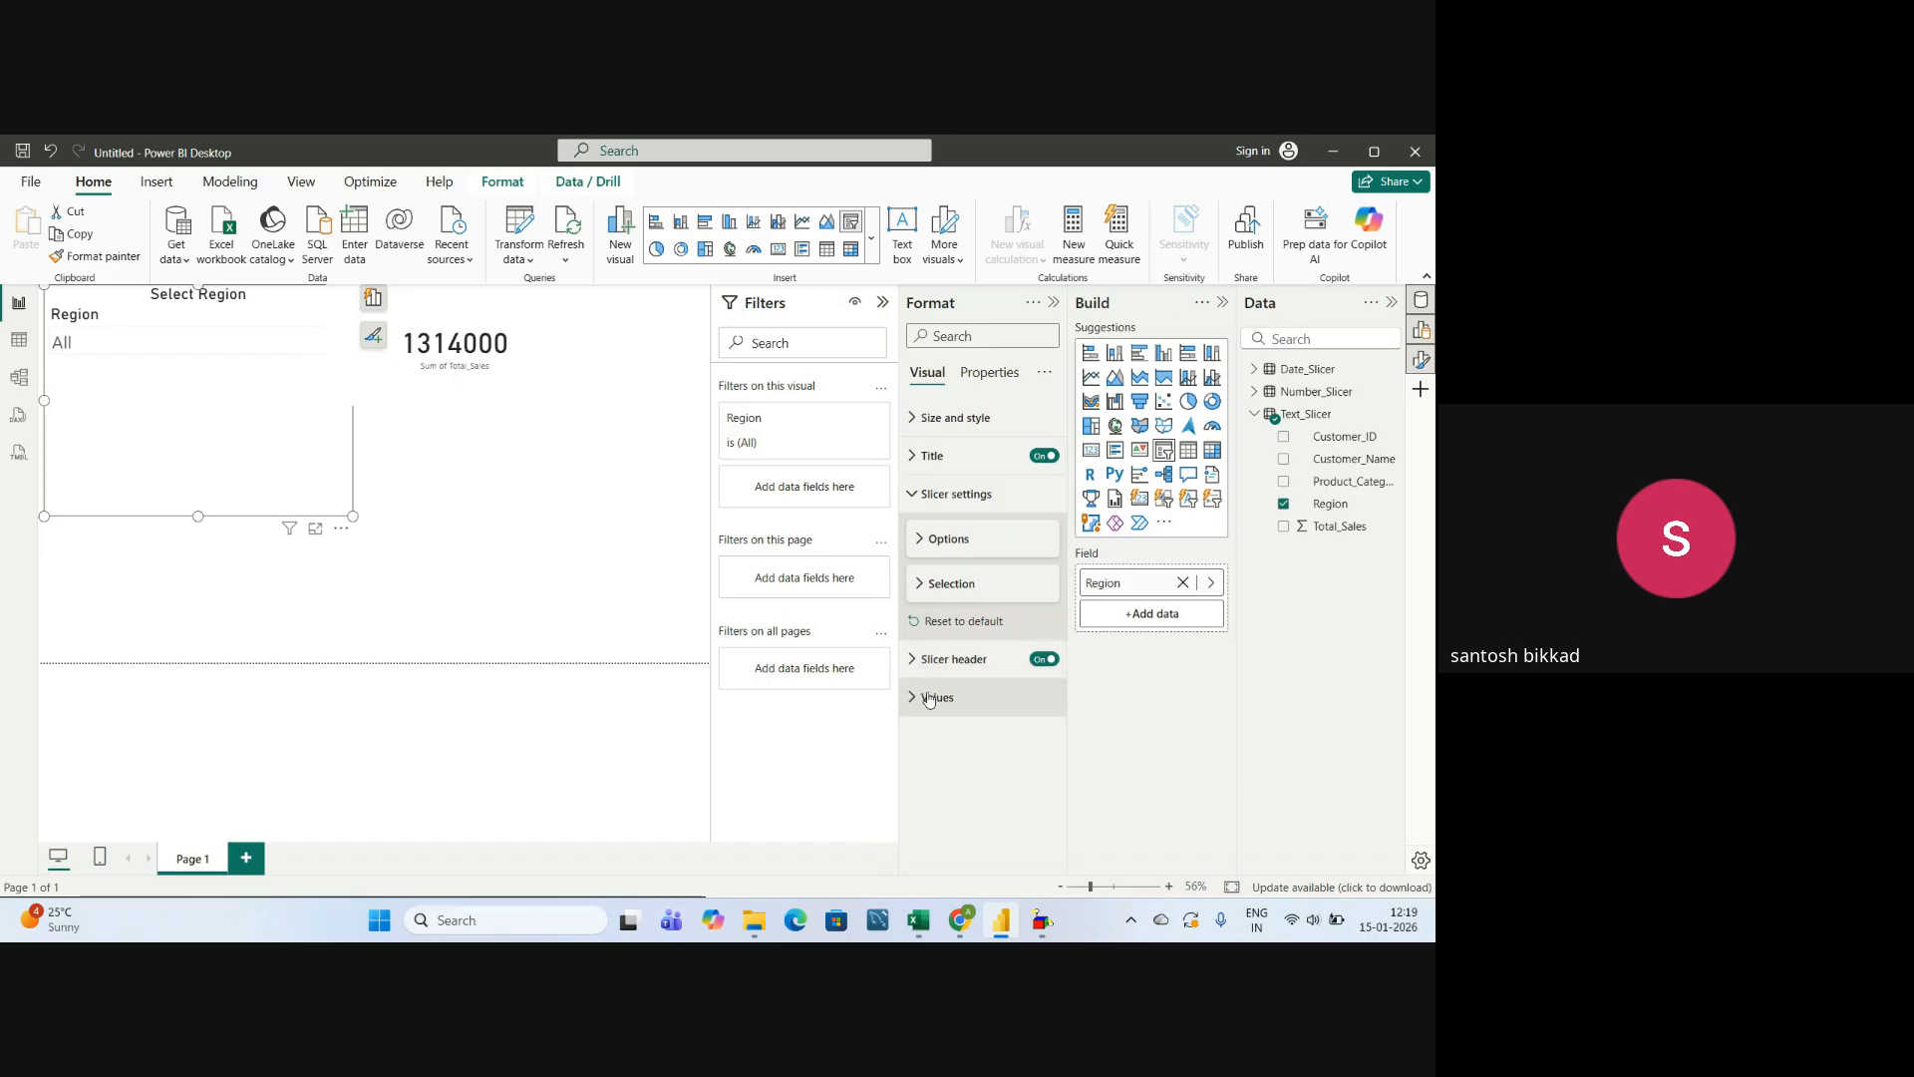
{"action": "left_click", "coordinate": [915, 493]}
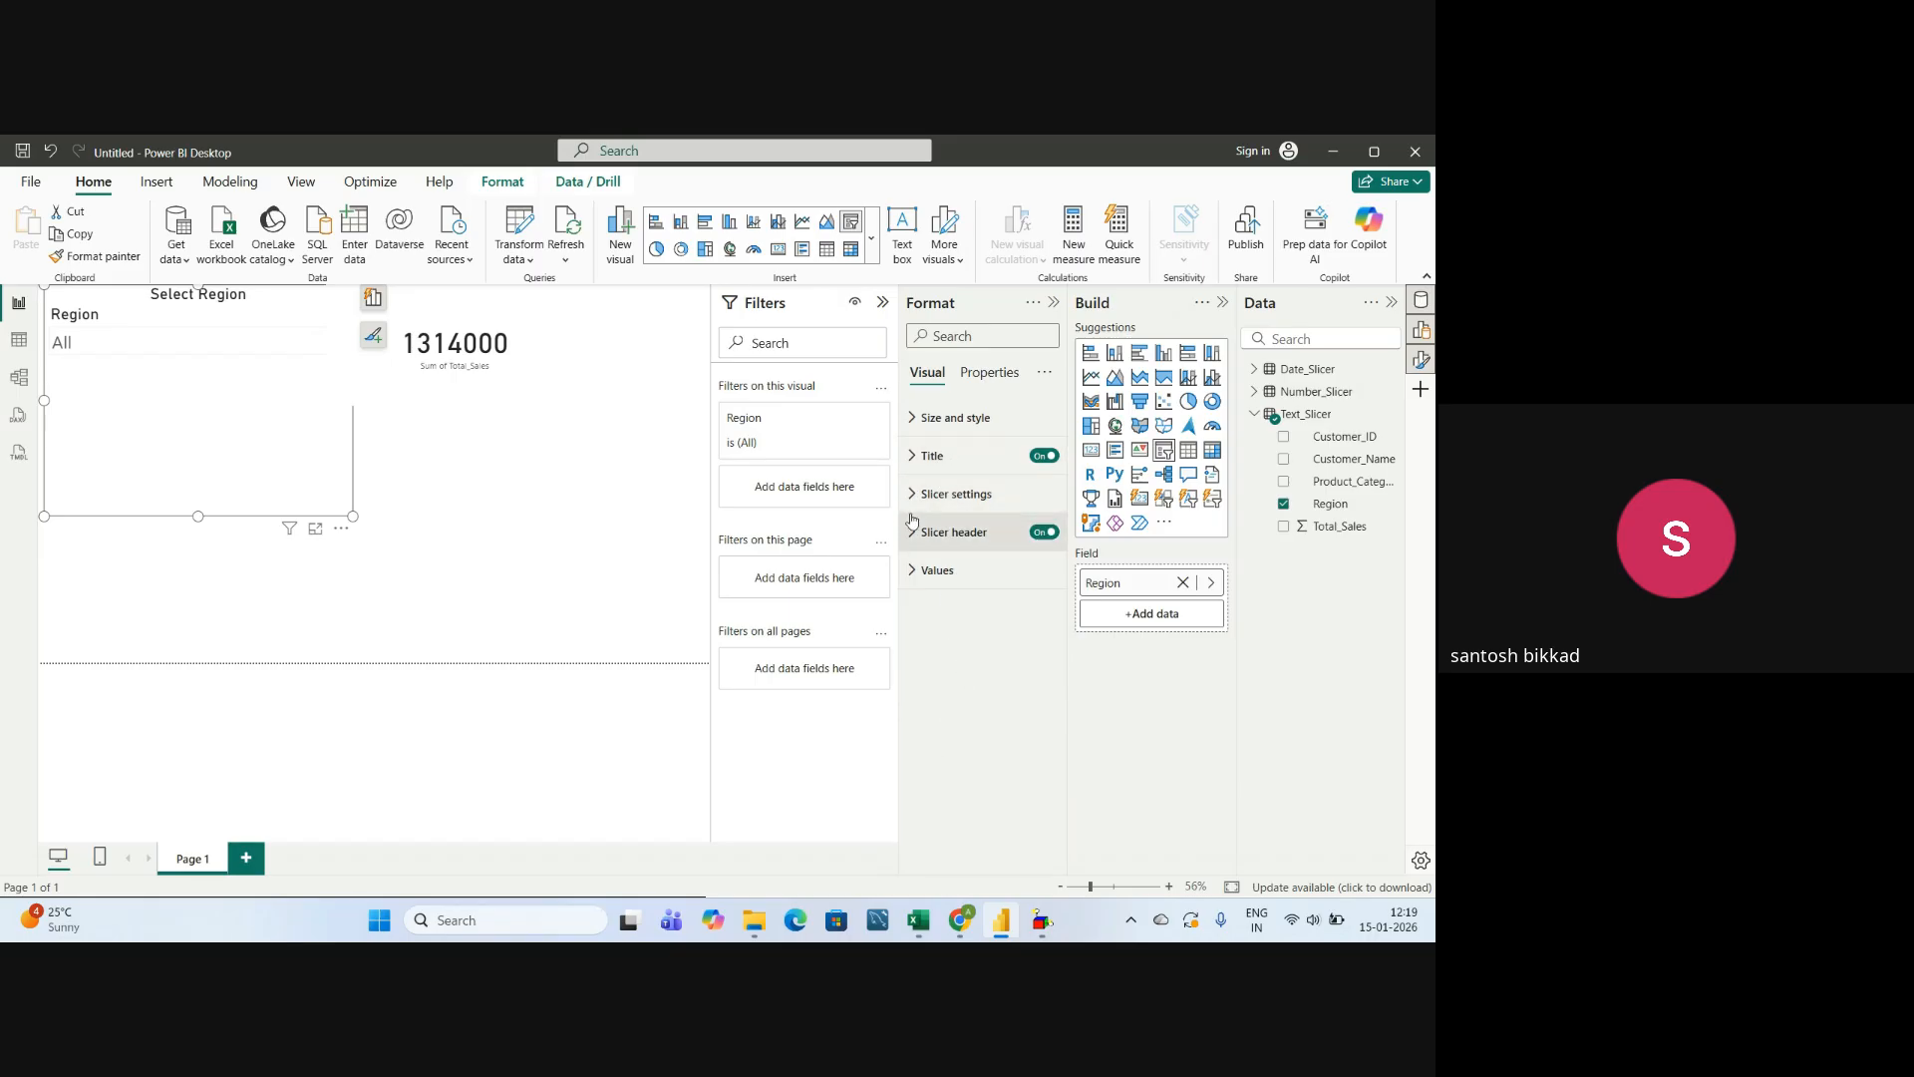
{"action": "left_click", "coordinate": [918, 504]}
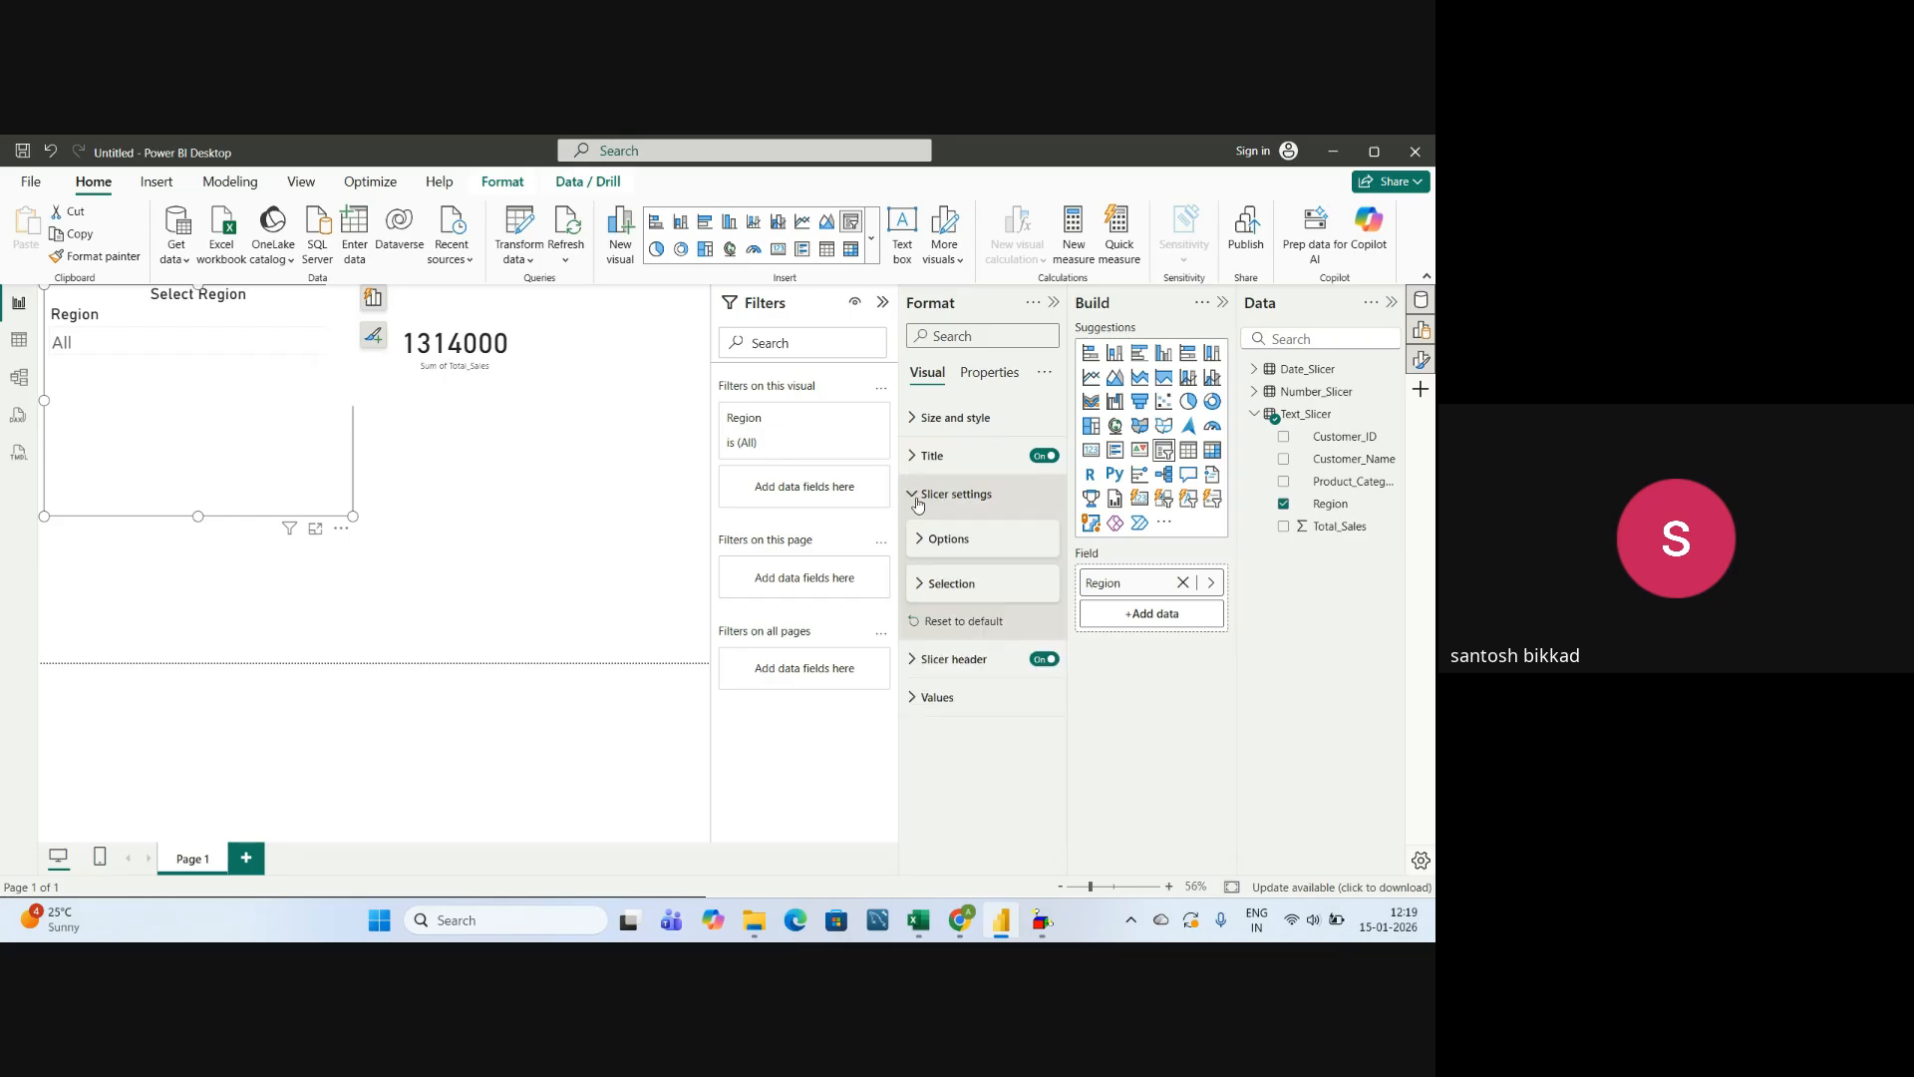
{"action": "left_click", "coordinate": [919, 499]}
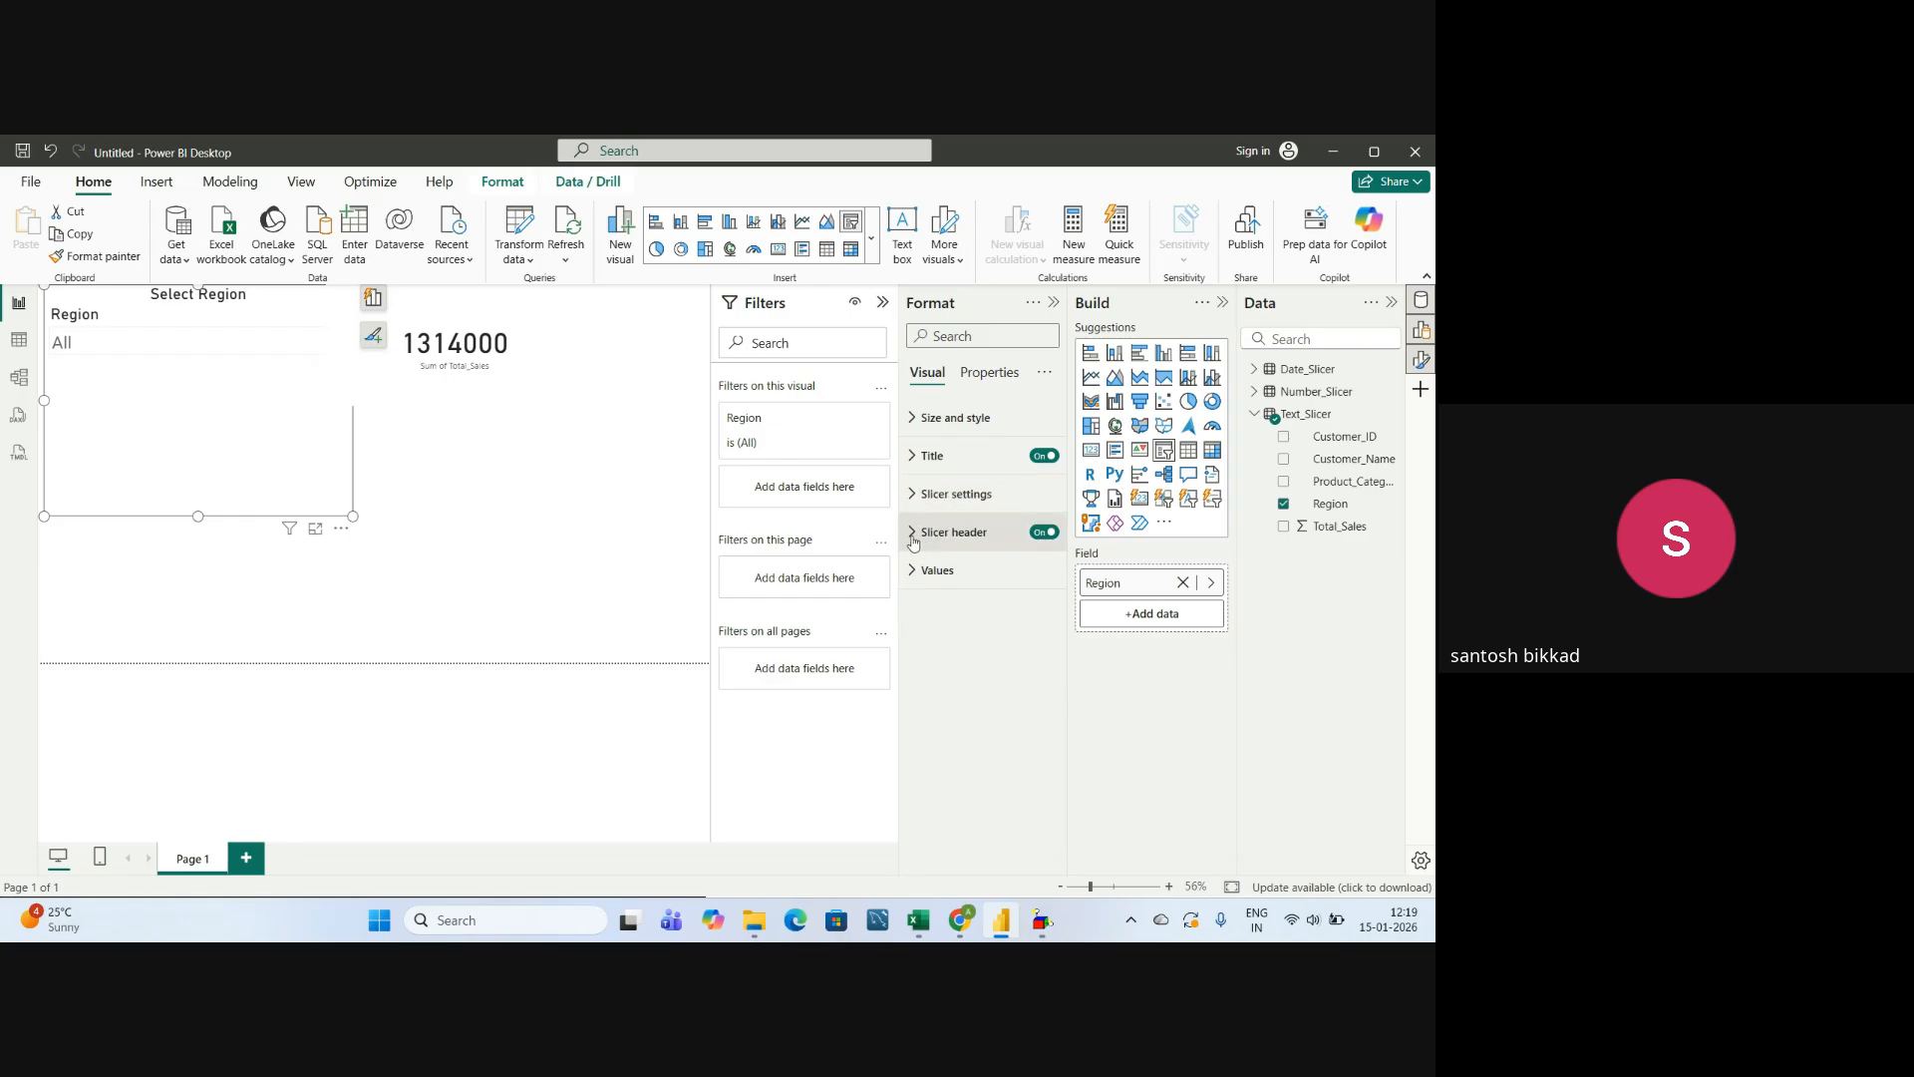
{"action": "left_click", "coordinate": [929, 538]}
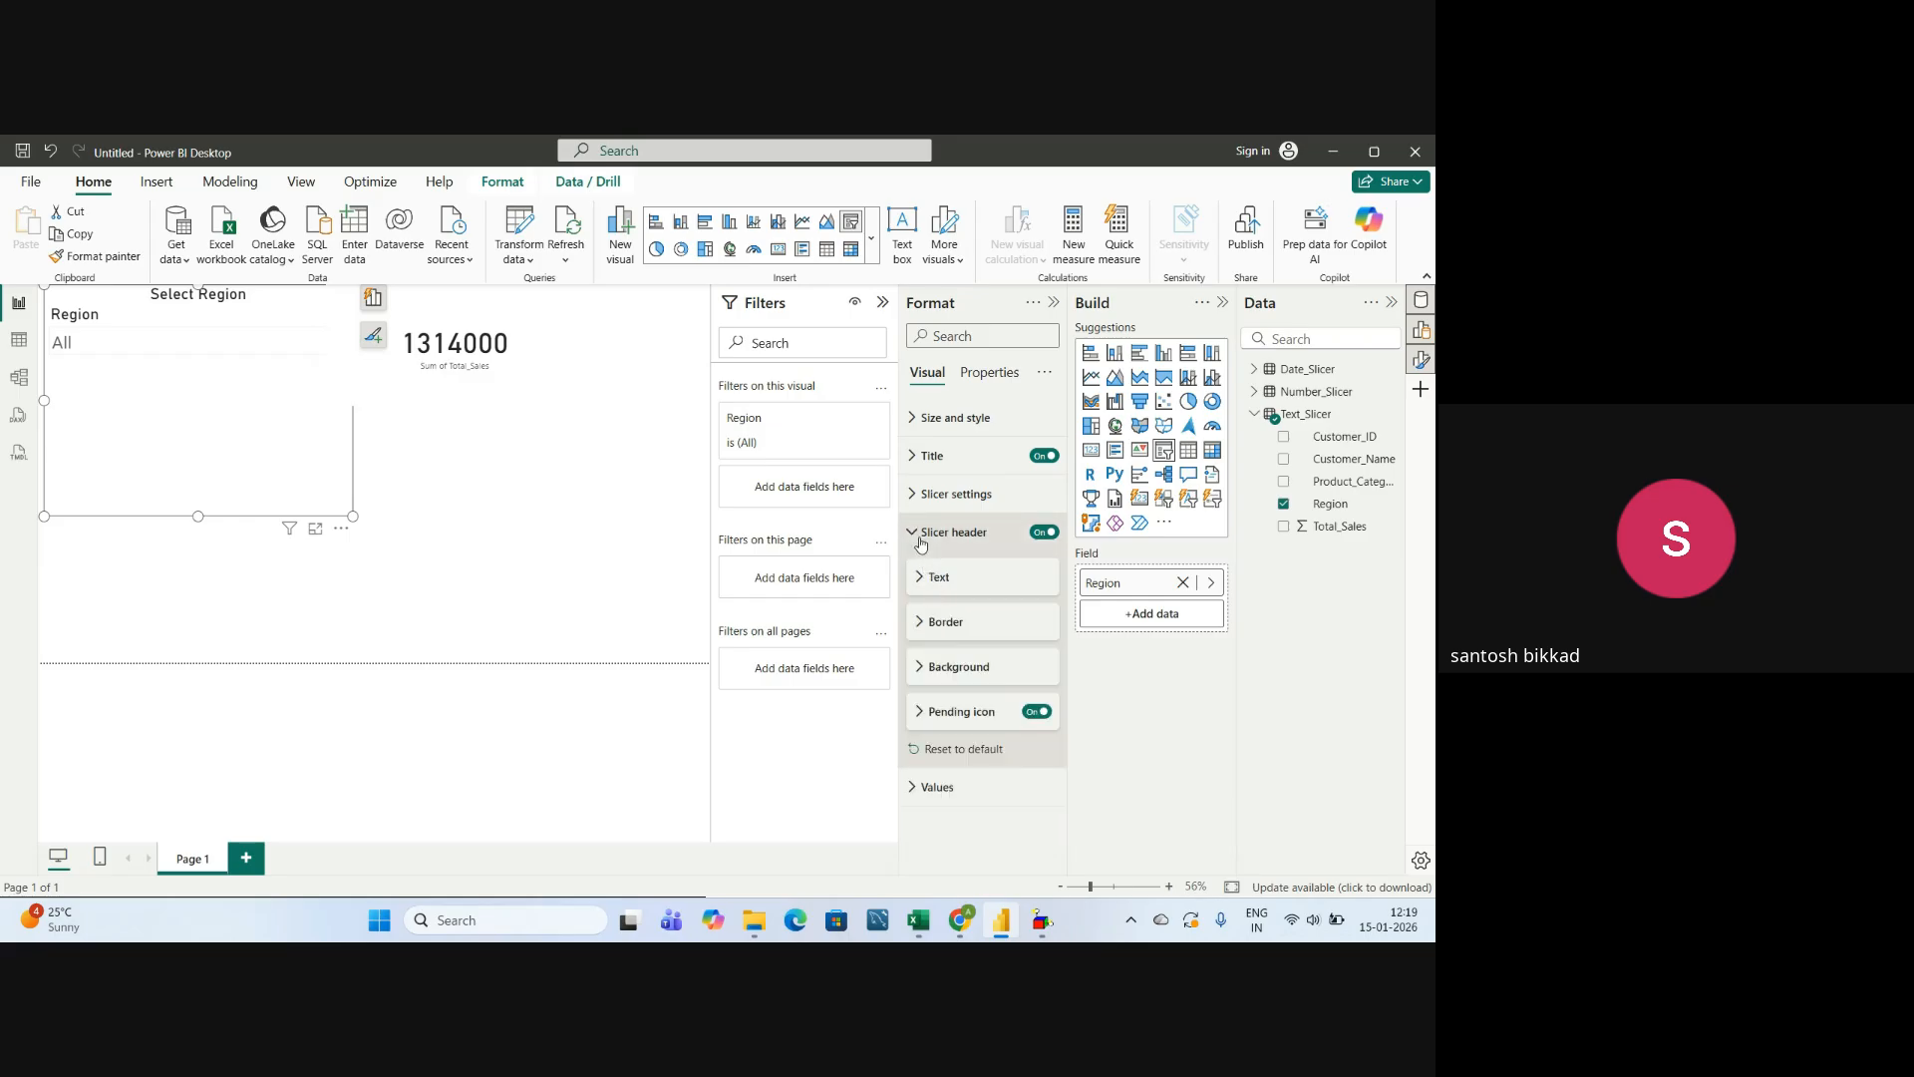
{"action": "left_click", "coordinate": [914, 535]}
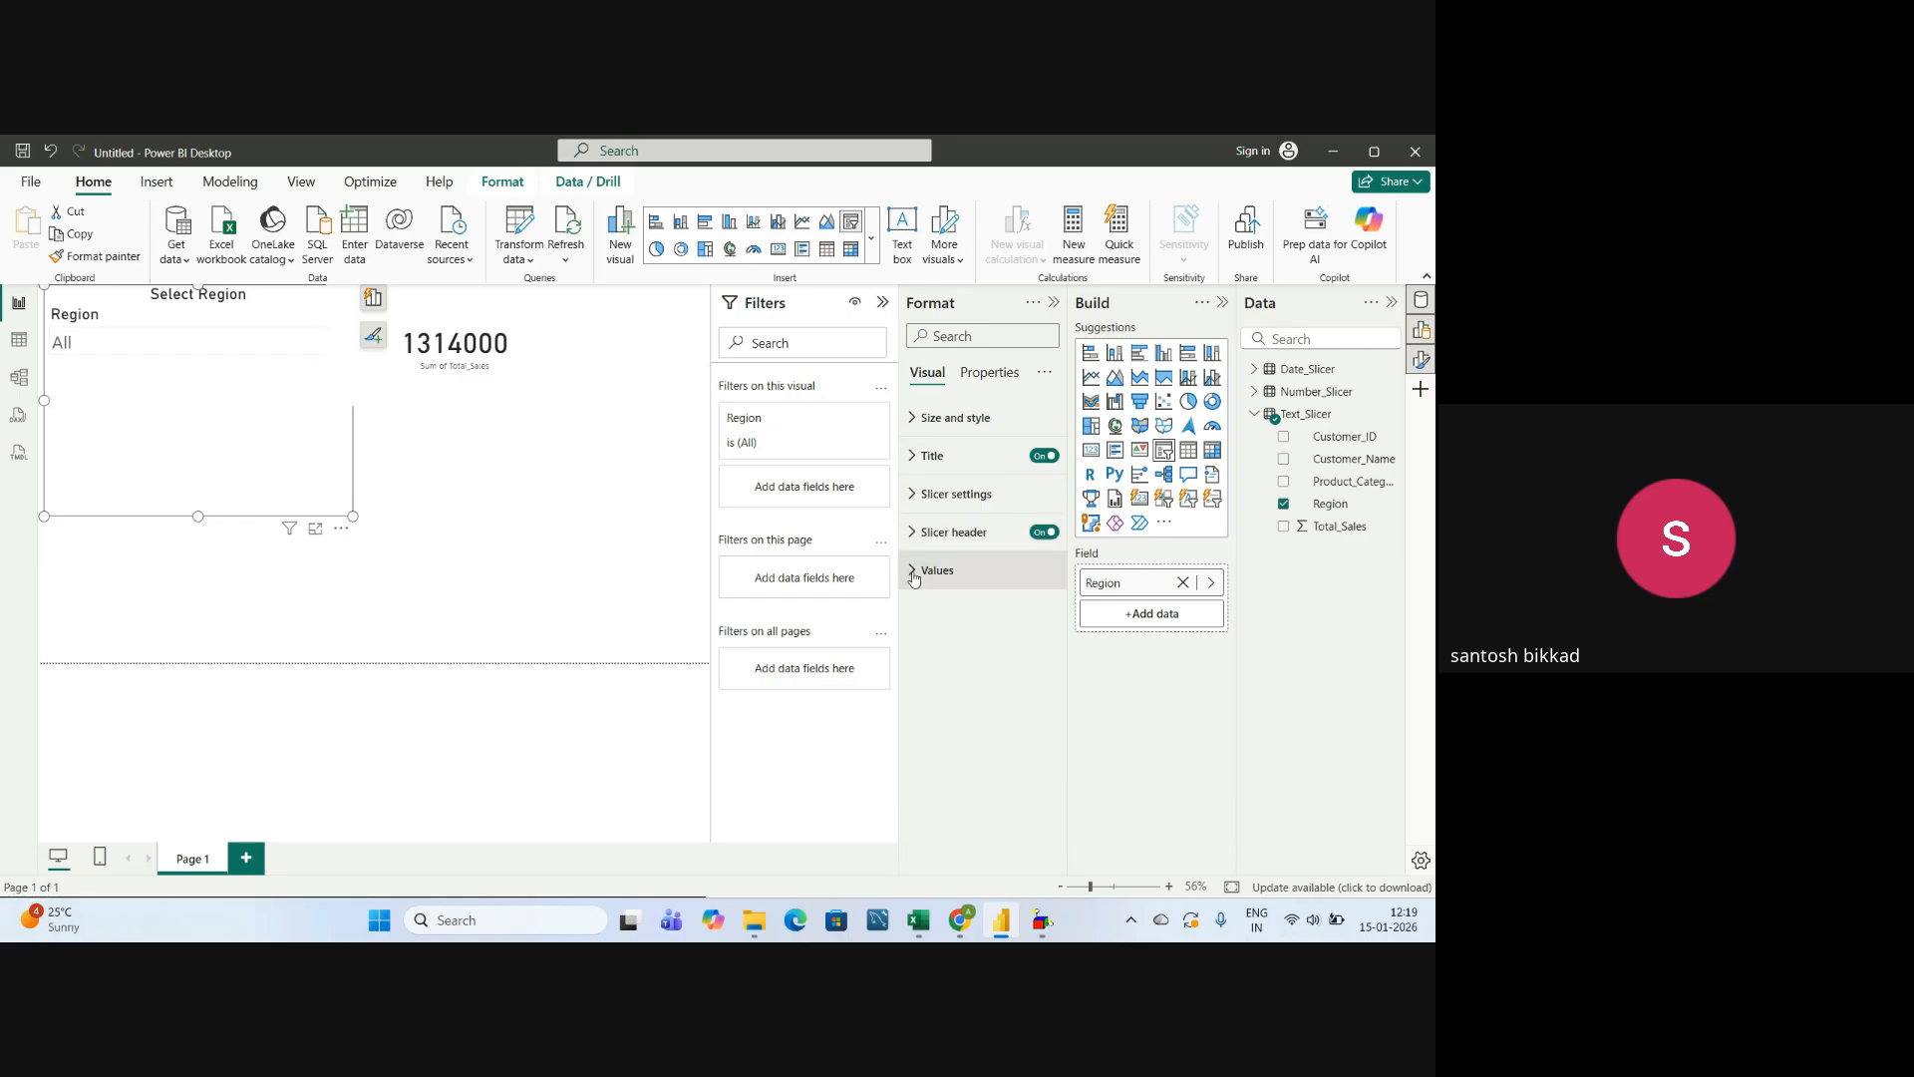
{"action": "left_click", "coordinate": [915, 570]}
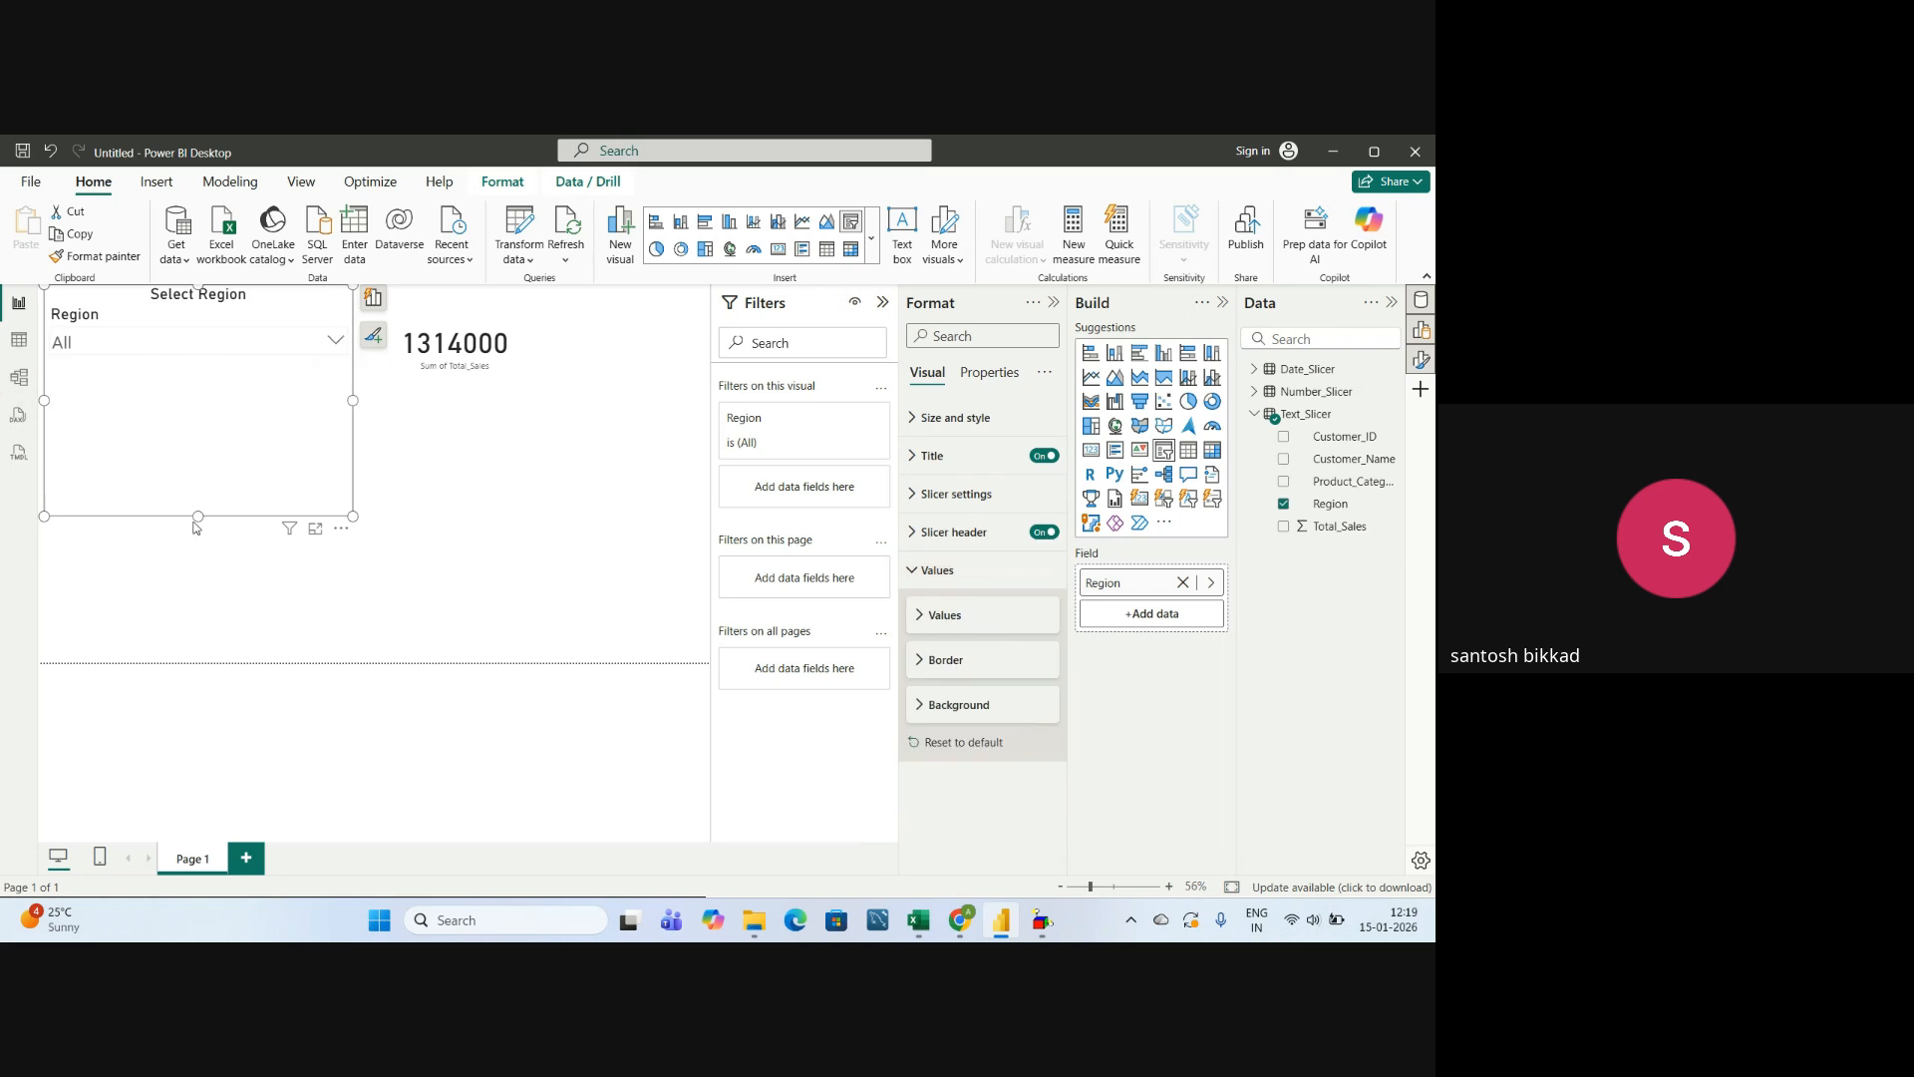
Reduce the Region slicer's height to fit just below its dropdown and deselect the visual.
{"action": "left_click_drag", "start_coordinate": [199, 516], "coordinate": [198, 391]}
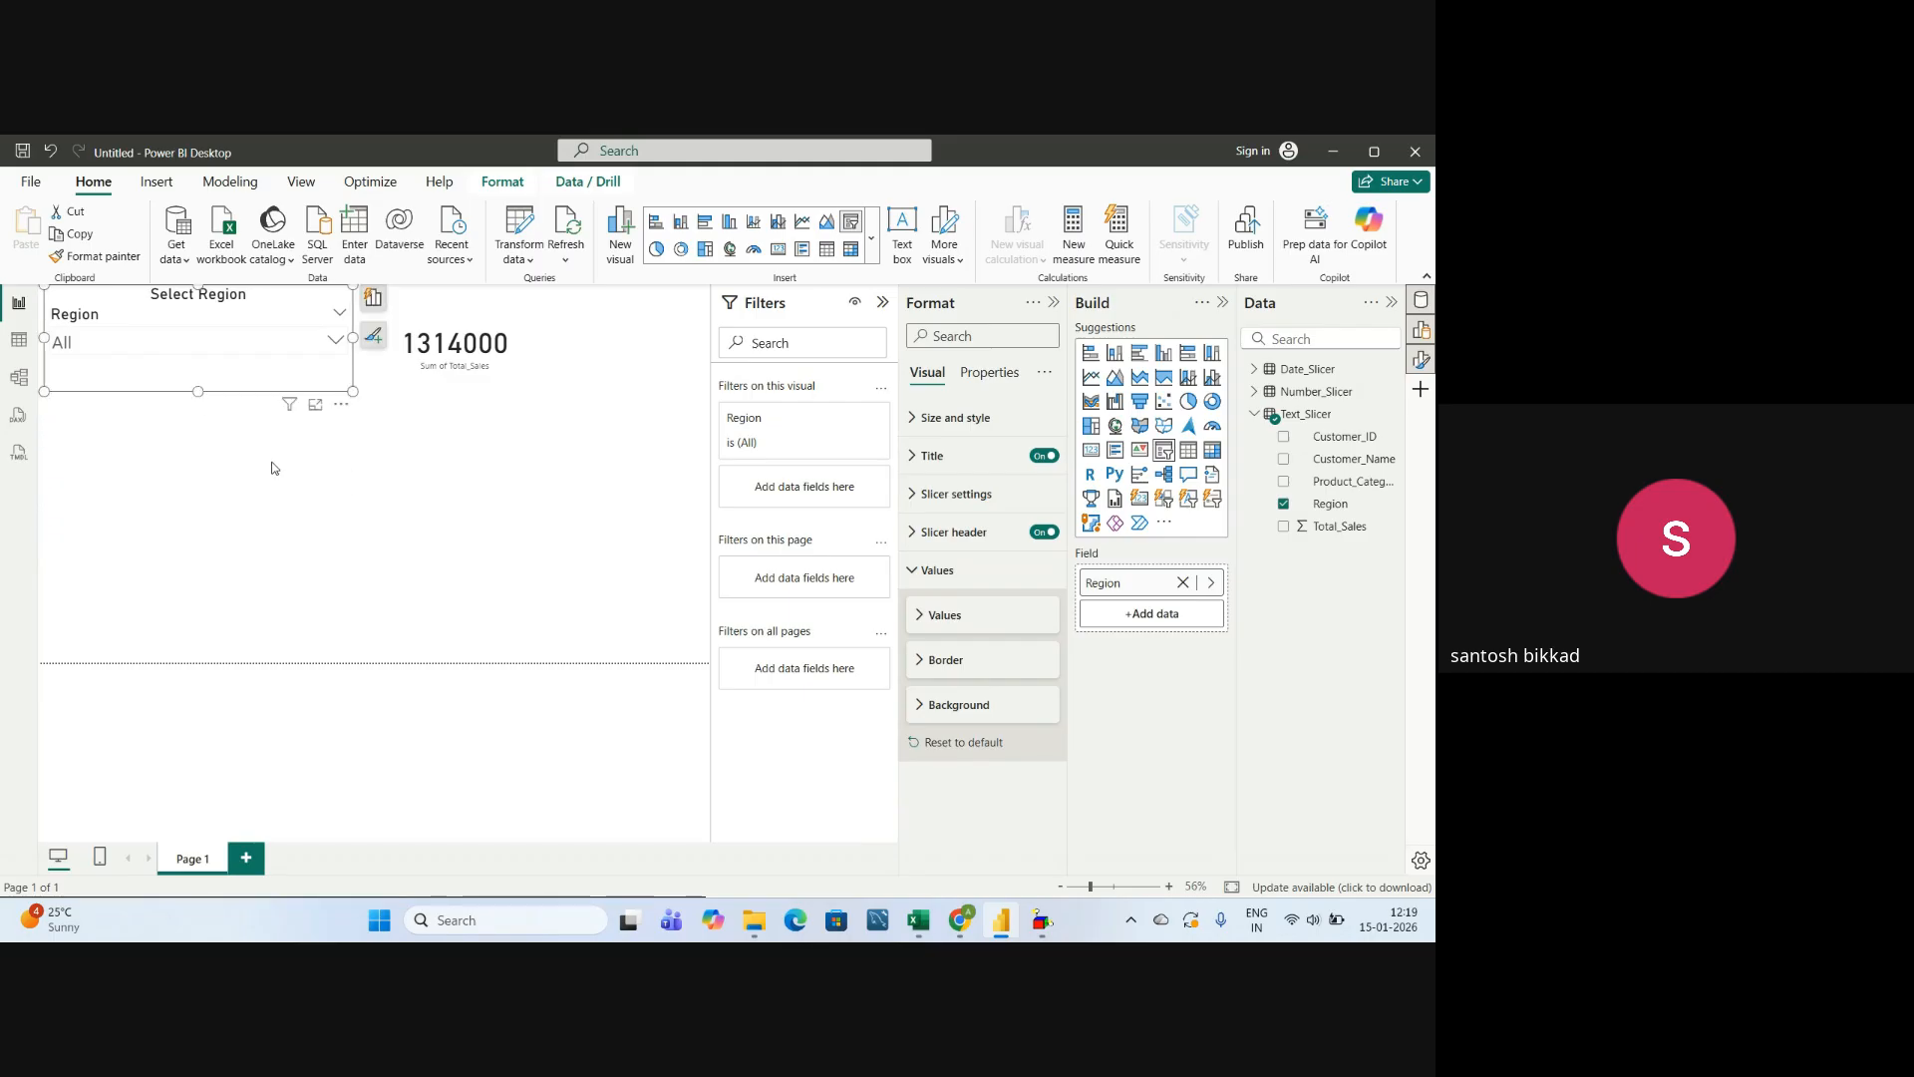
{"action": "left_click", "coordinate": [402, 506]}
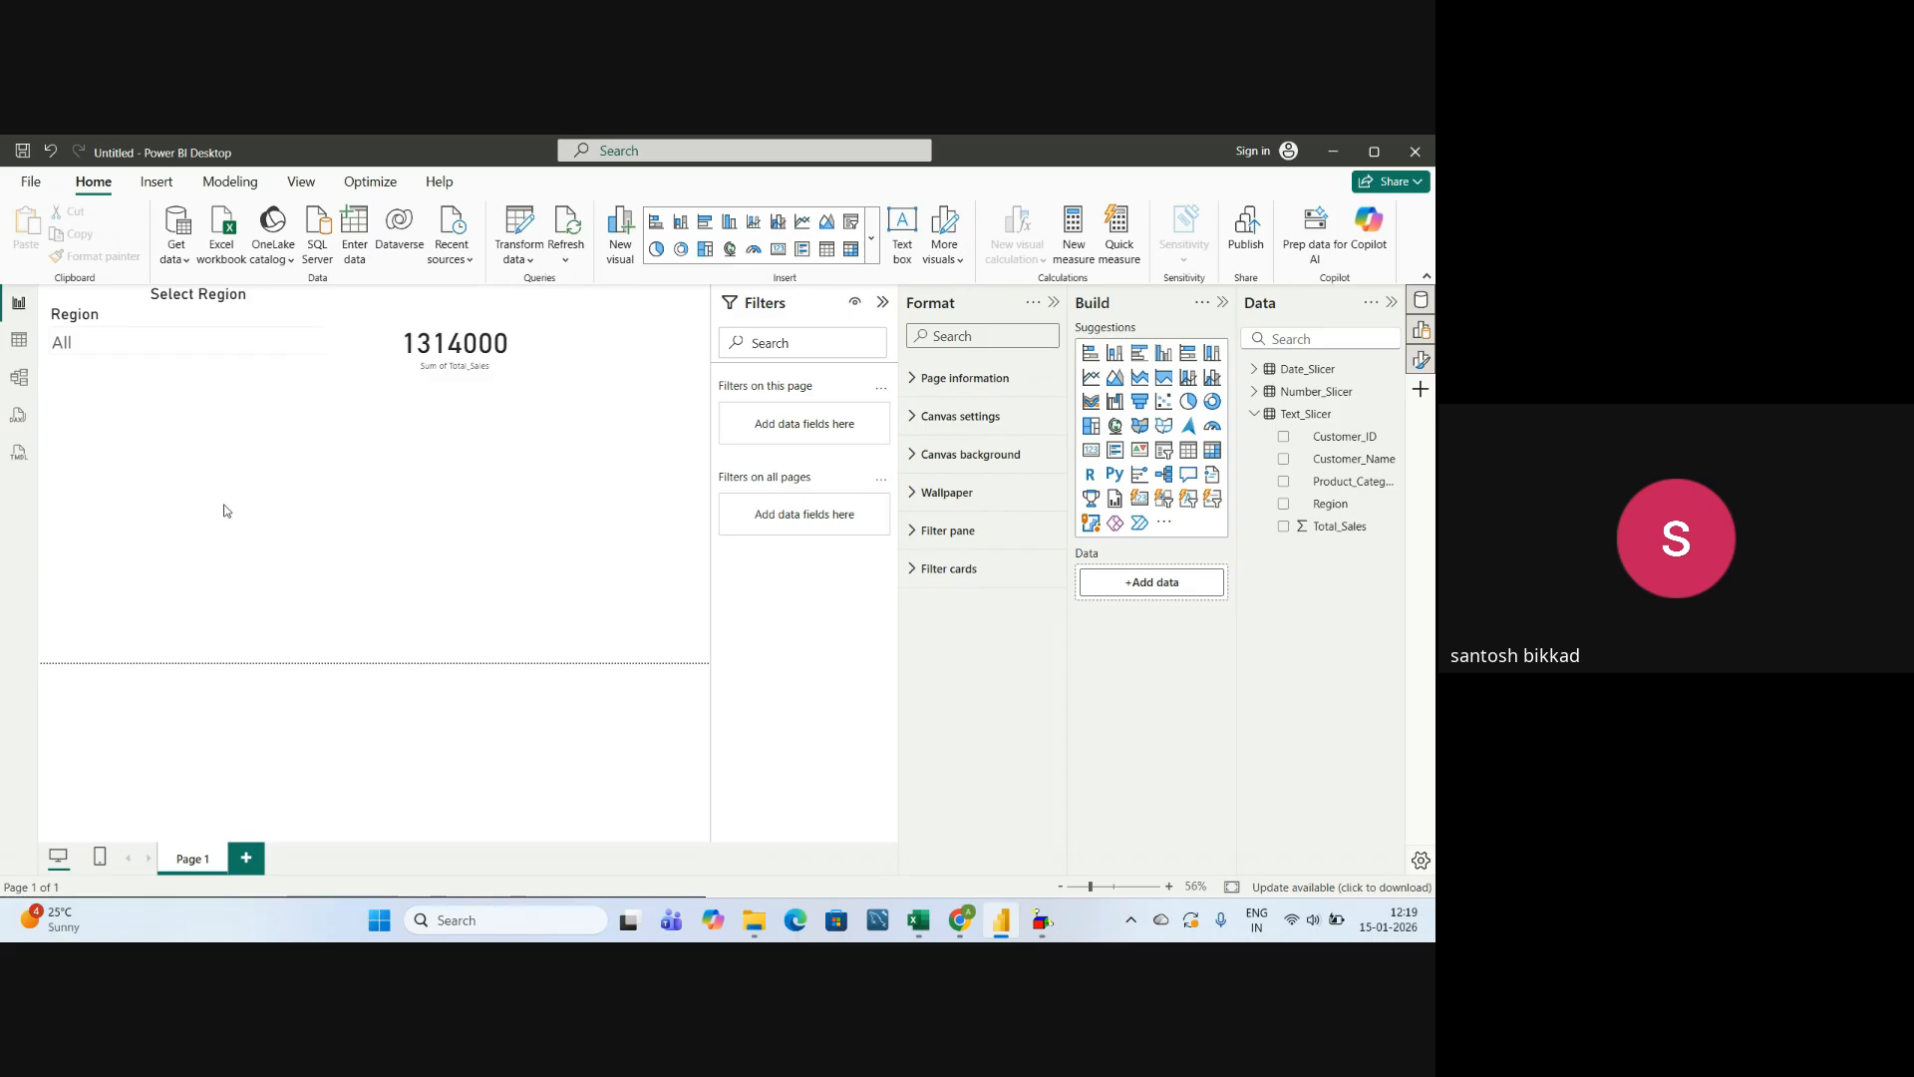
Add a slicer below the Region slicer, increase its height and assign it the Order_Date field from the Date_Slicer table.
{"action": "left_click", "coordinate": [1254, 417]}
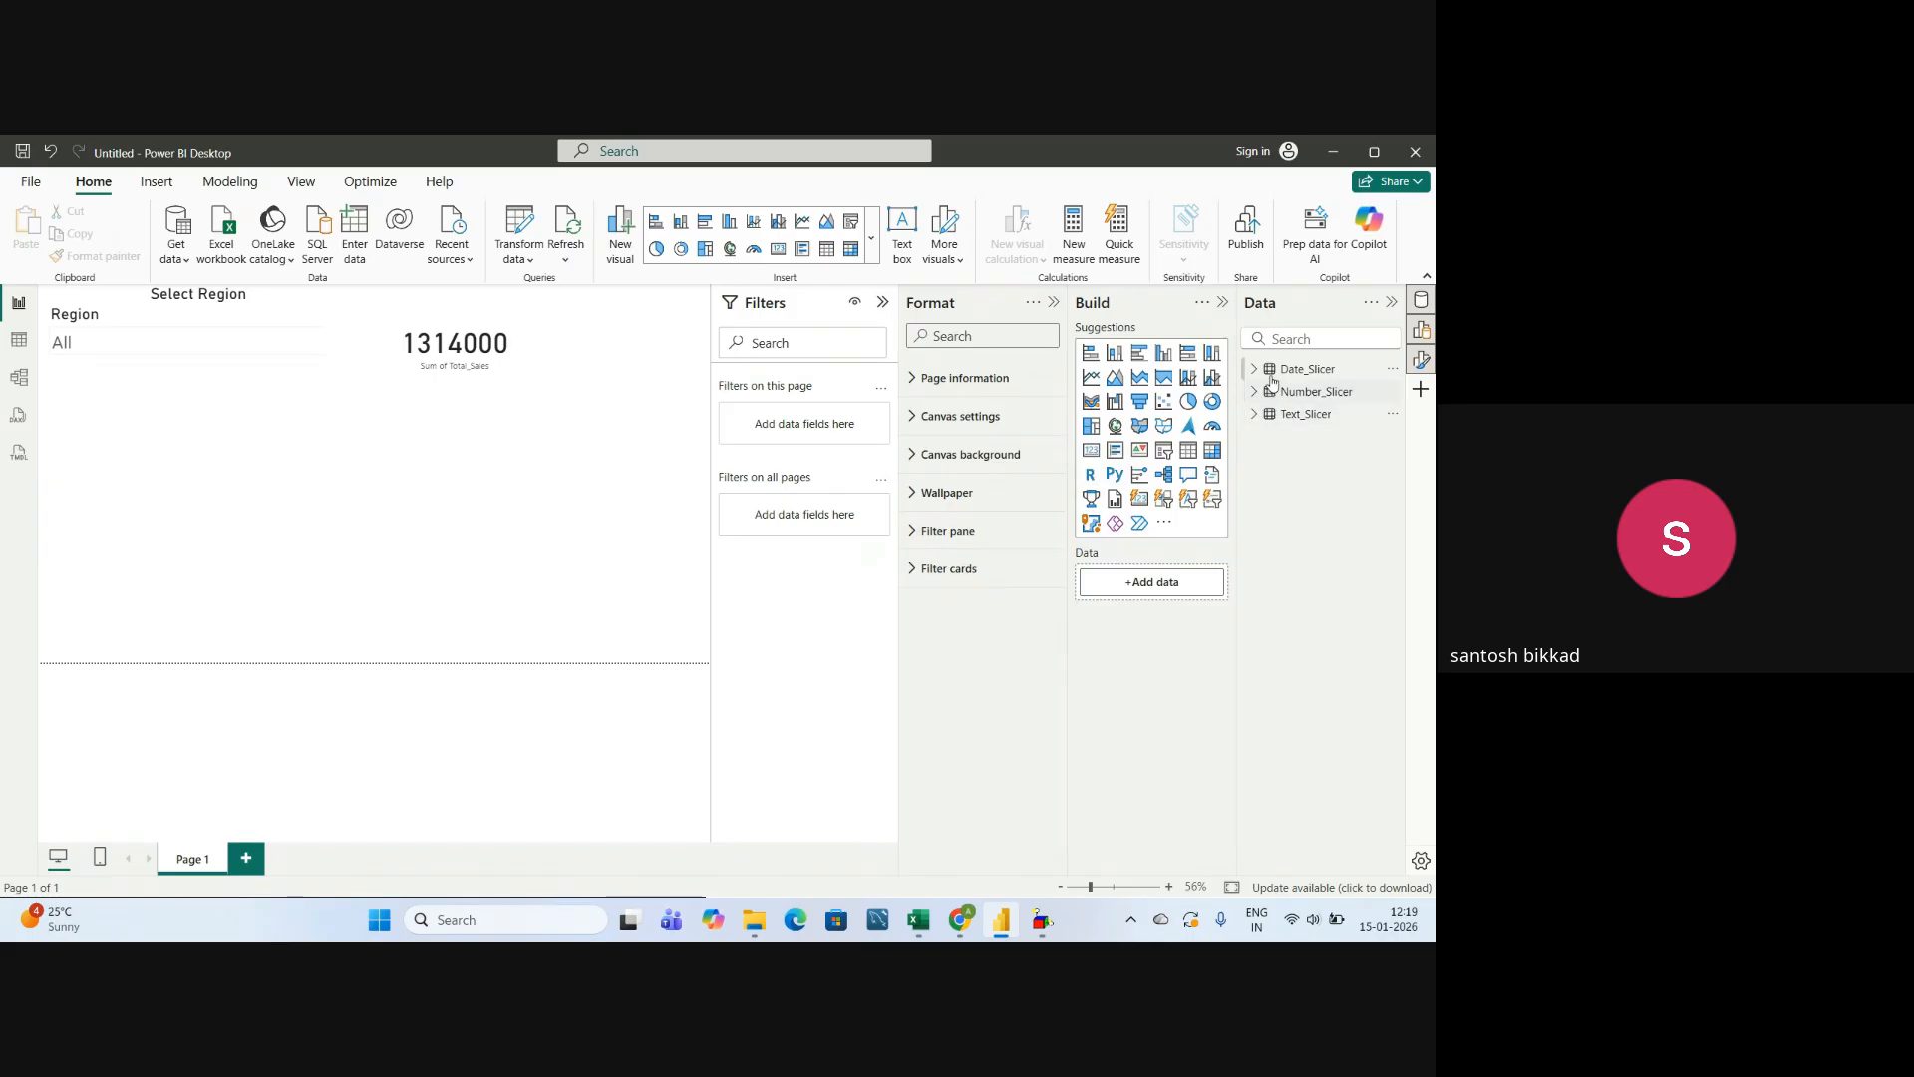
{"action": "left_click", "coordinate": [1256, 370]}
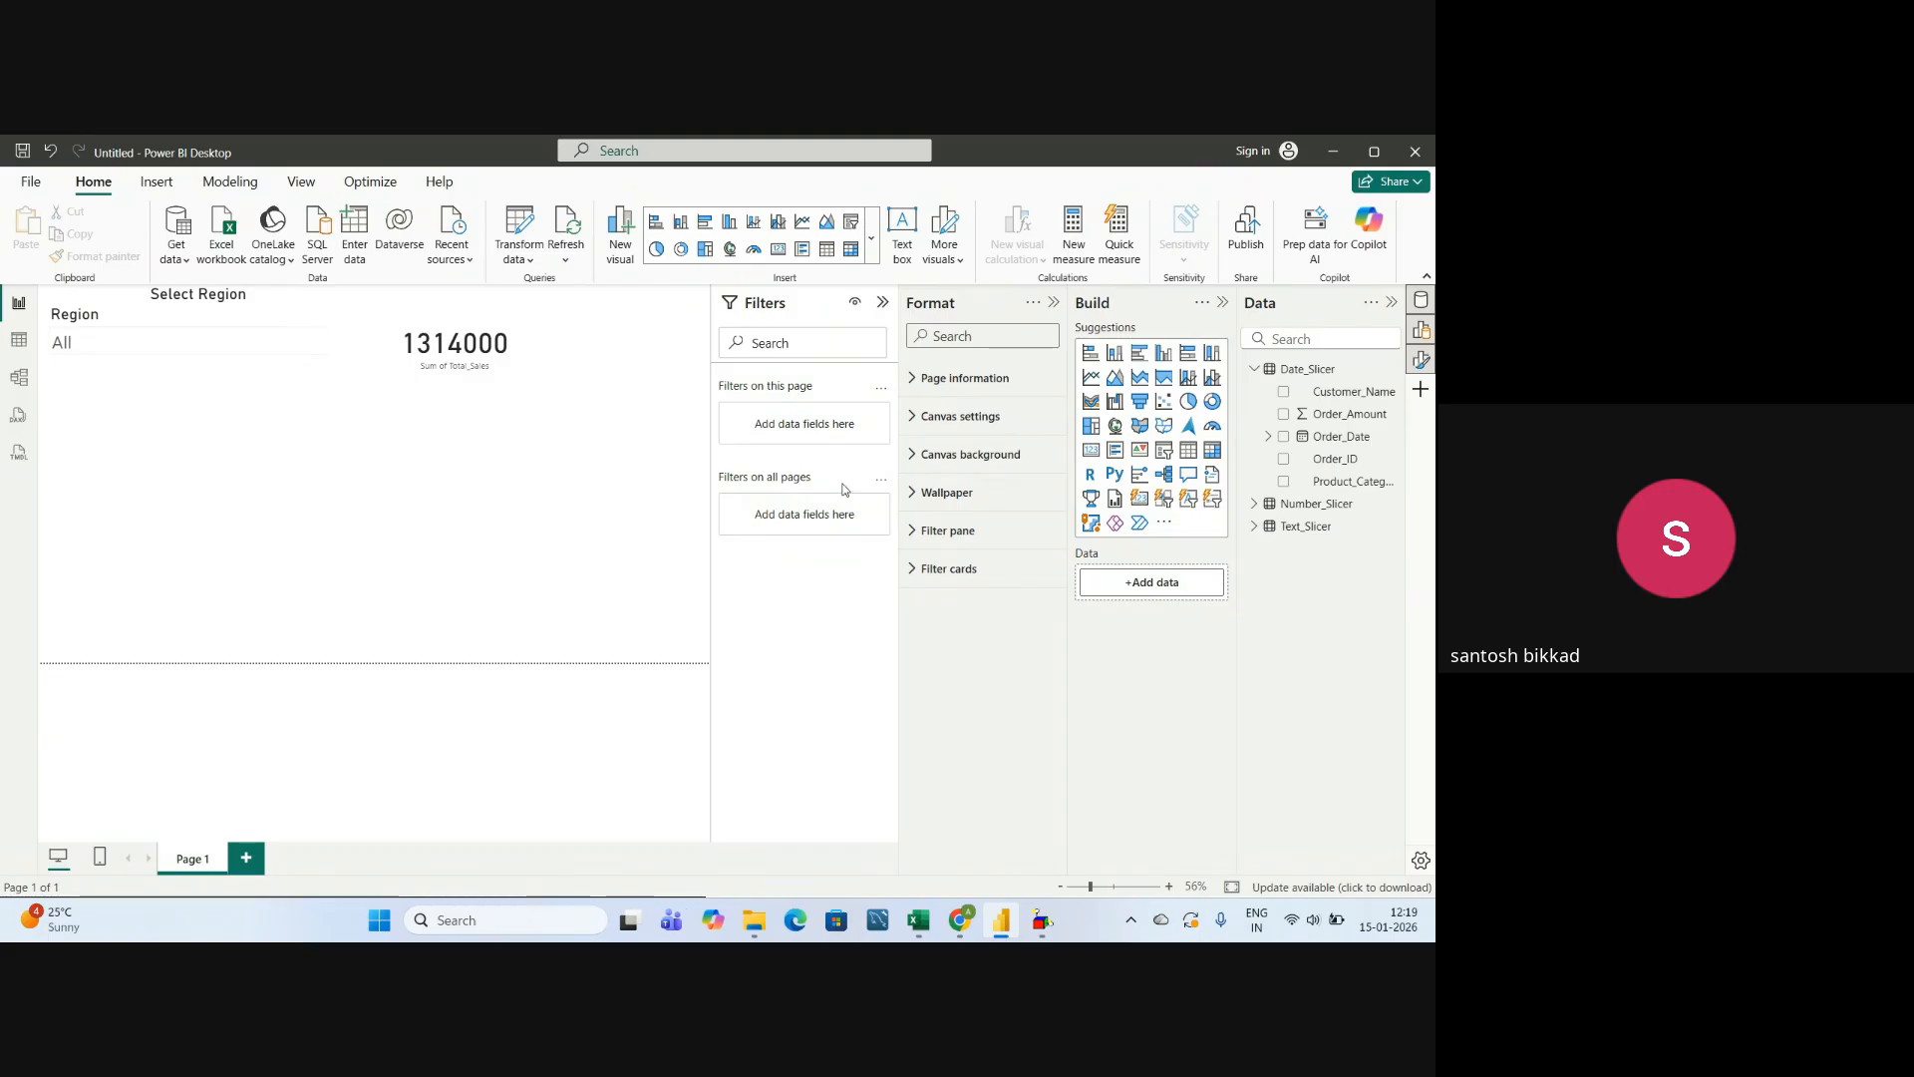
{"action": "left_click", "coordinate": [1162, 451]}
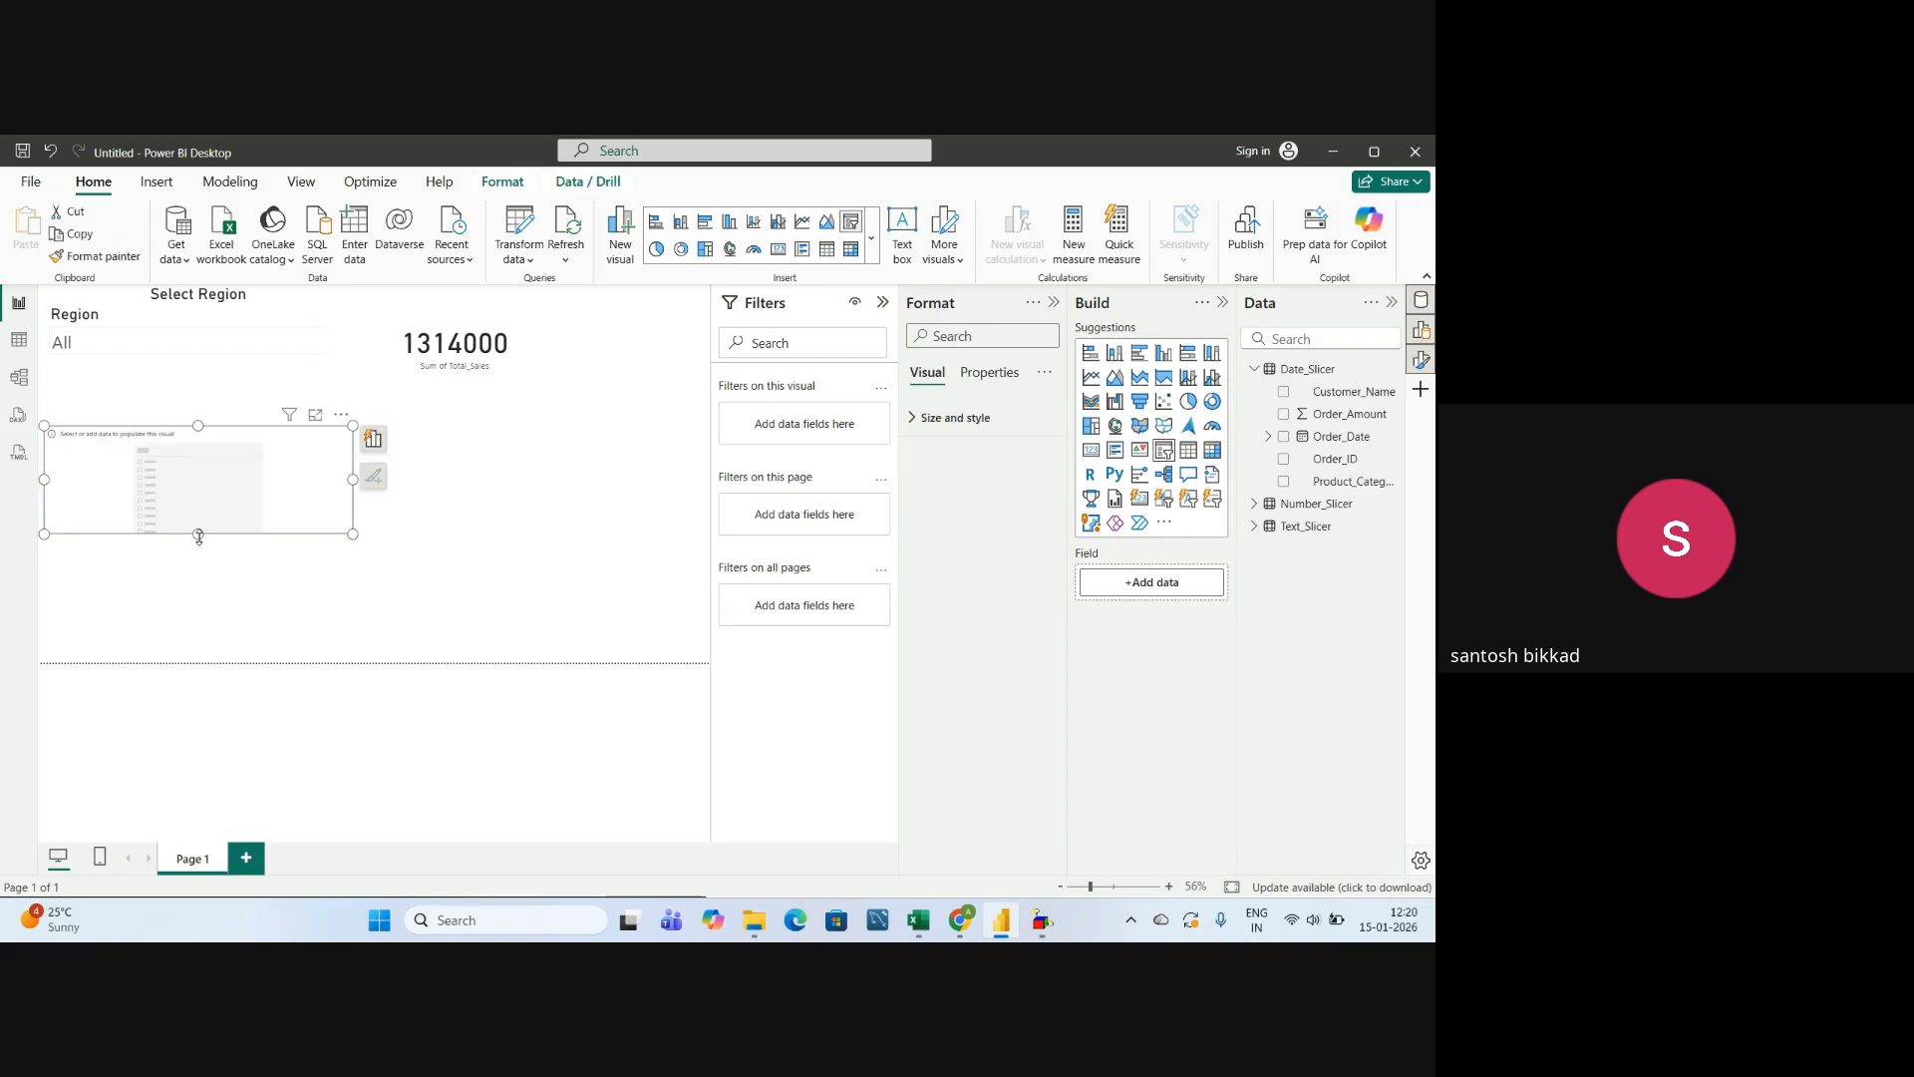
{"action": "left_click_drag", "start_coordinate": [199, 535], "coordinate": [200, 607]}
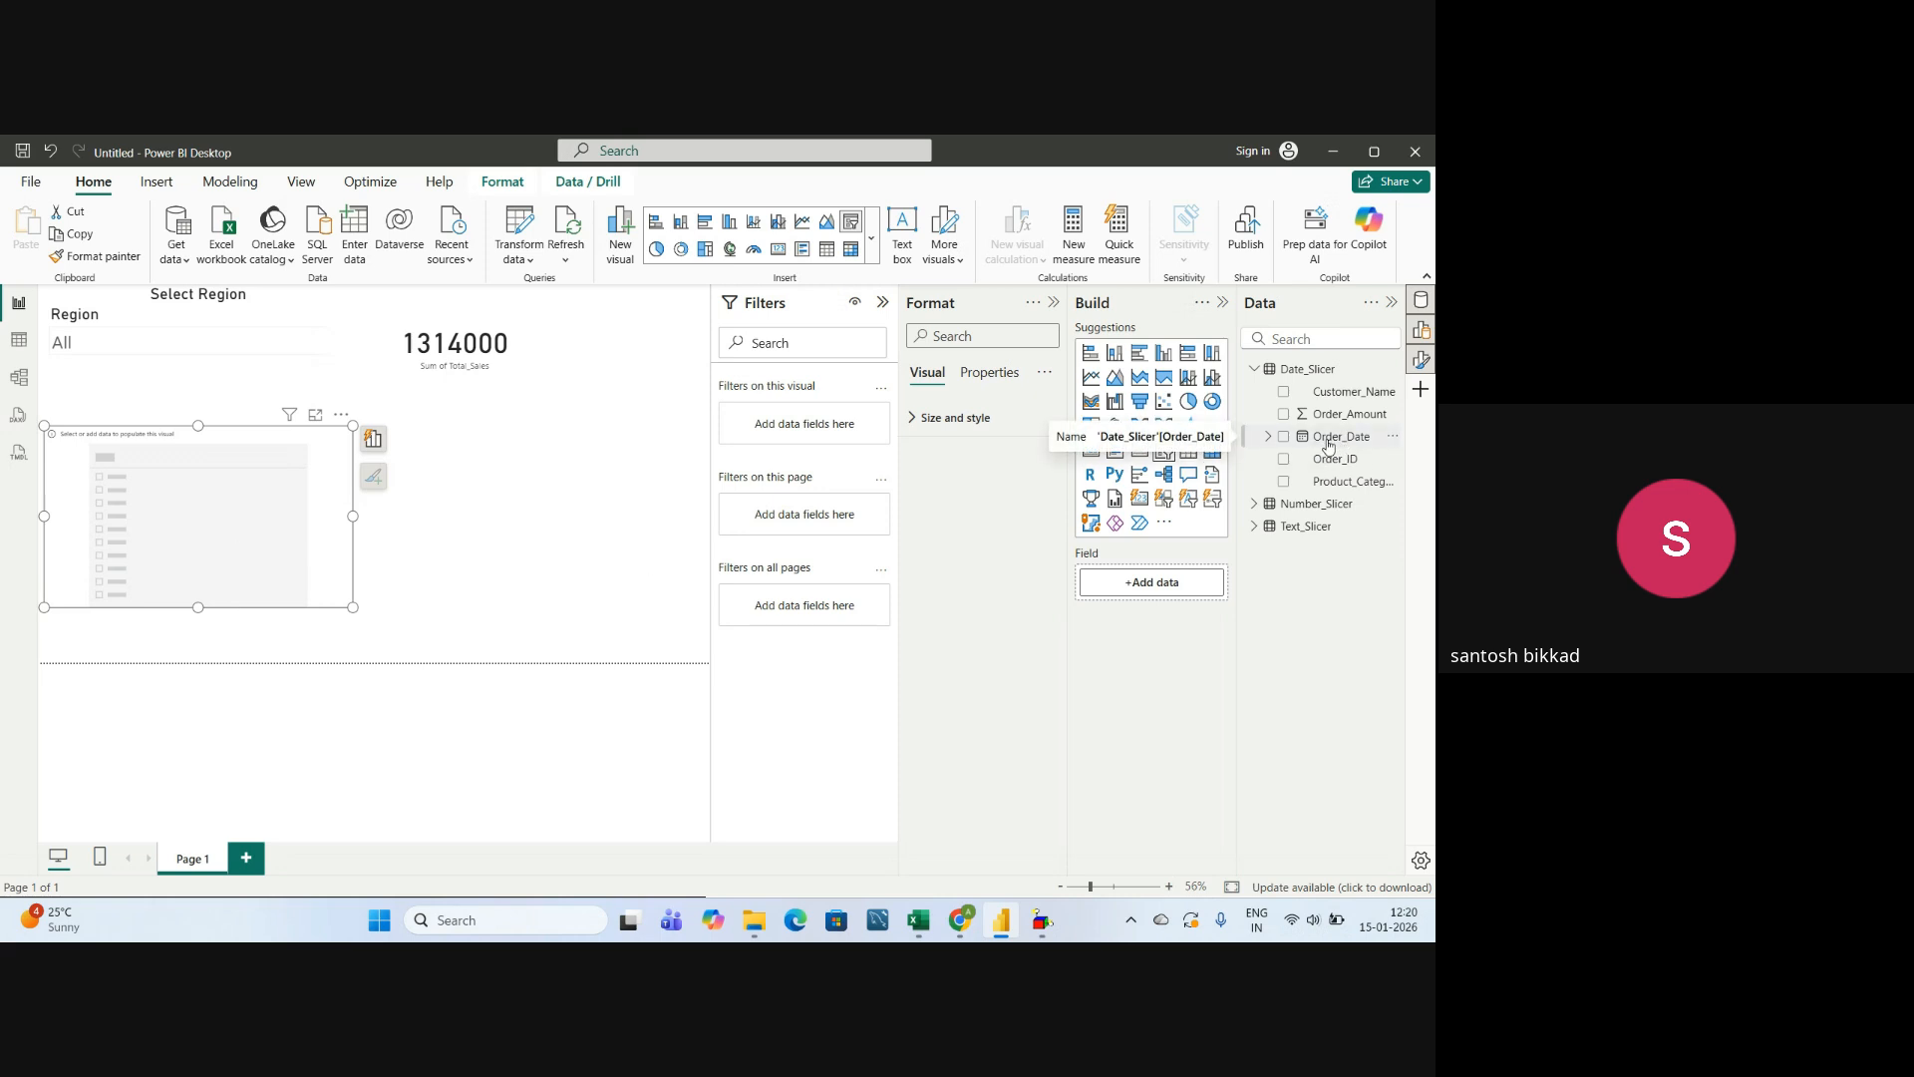
{"action": "left_click_drag", "start_coordinate": [1329, 442], "coordinate": [1171, 586]}
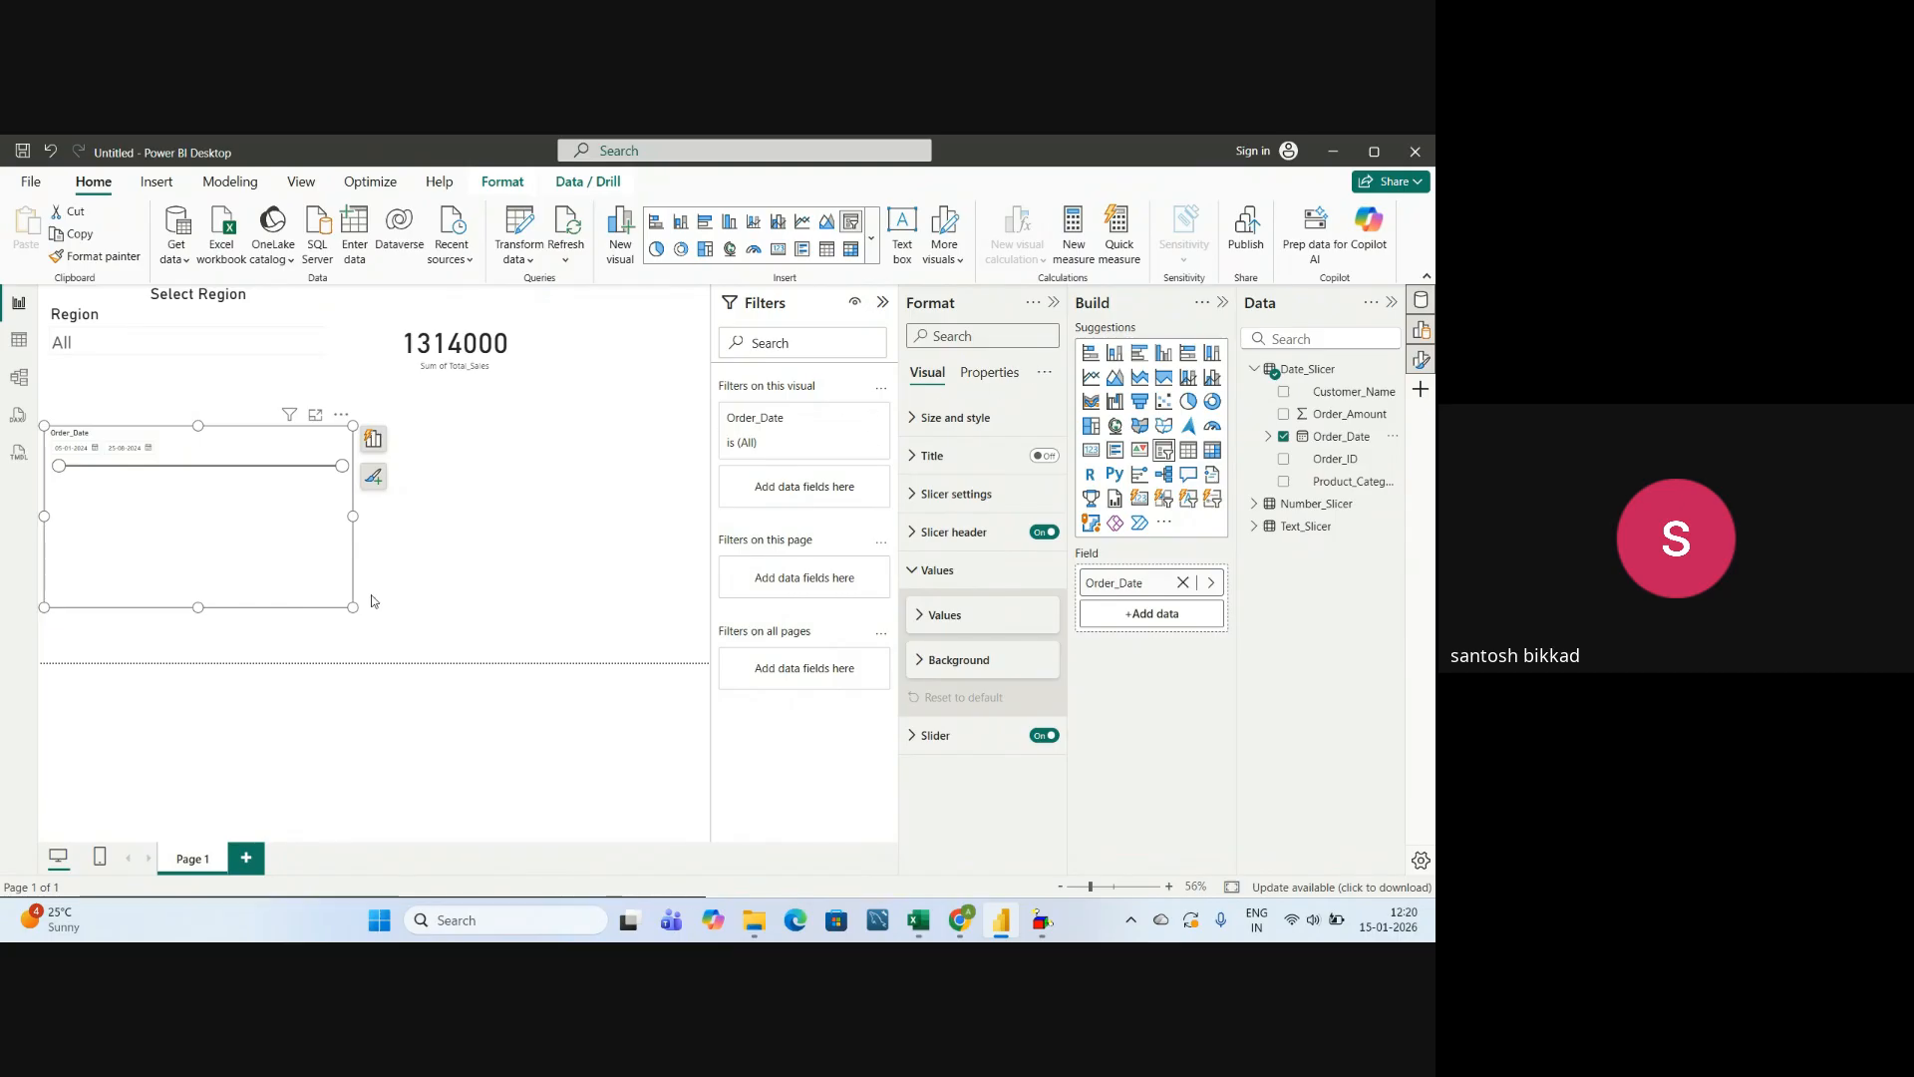
Turn on the date slicer's title, set its text to "Select Date" and its font size to 30.
{"action": "left_click", "coordinate": [922, 570]}
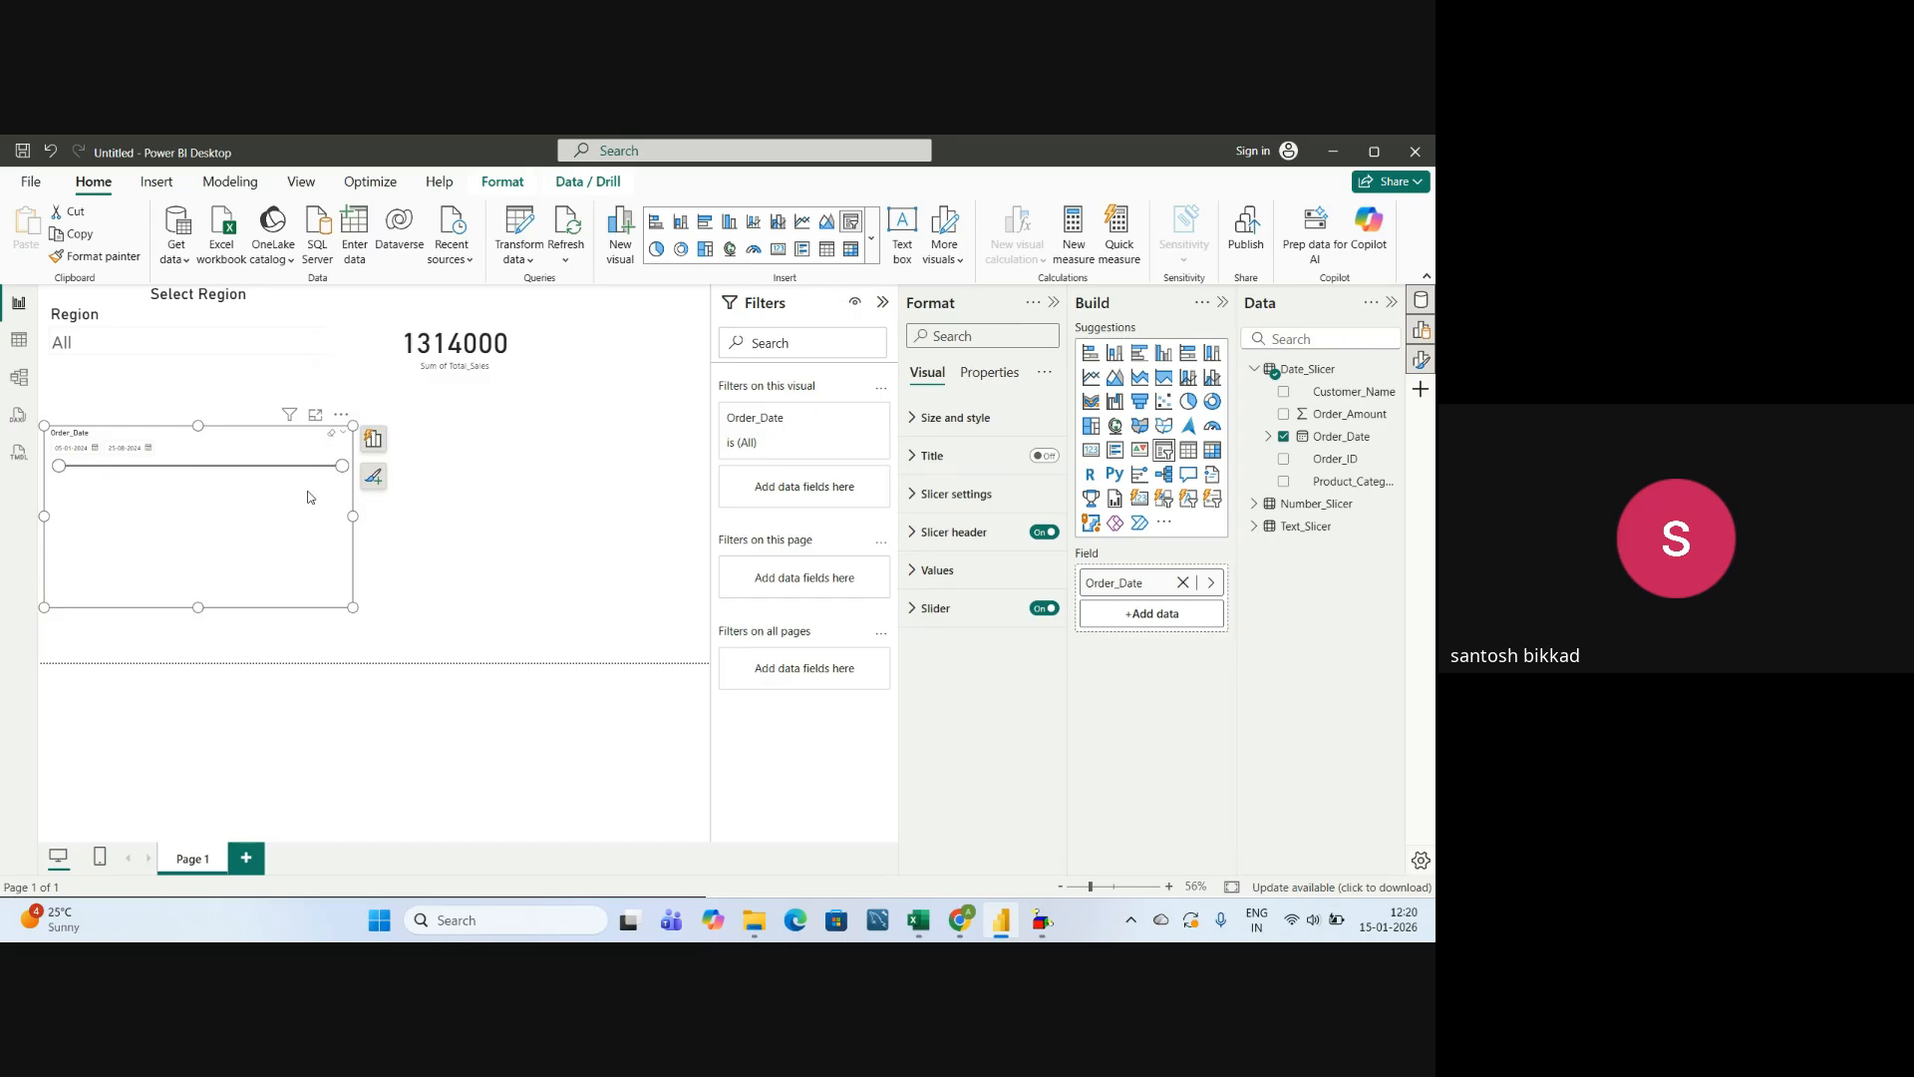
{"action": "left_click", "coordinate": [913, 468]}
{"action": "left_click", "coordinate": [1043, 457]}
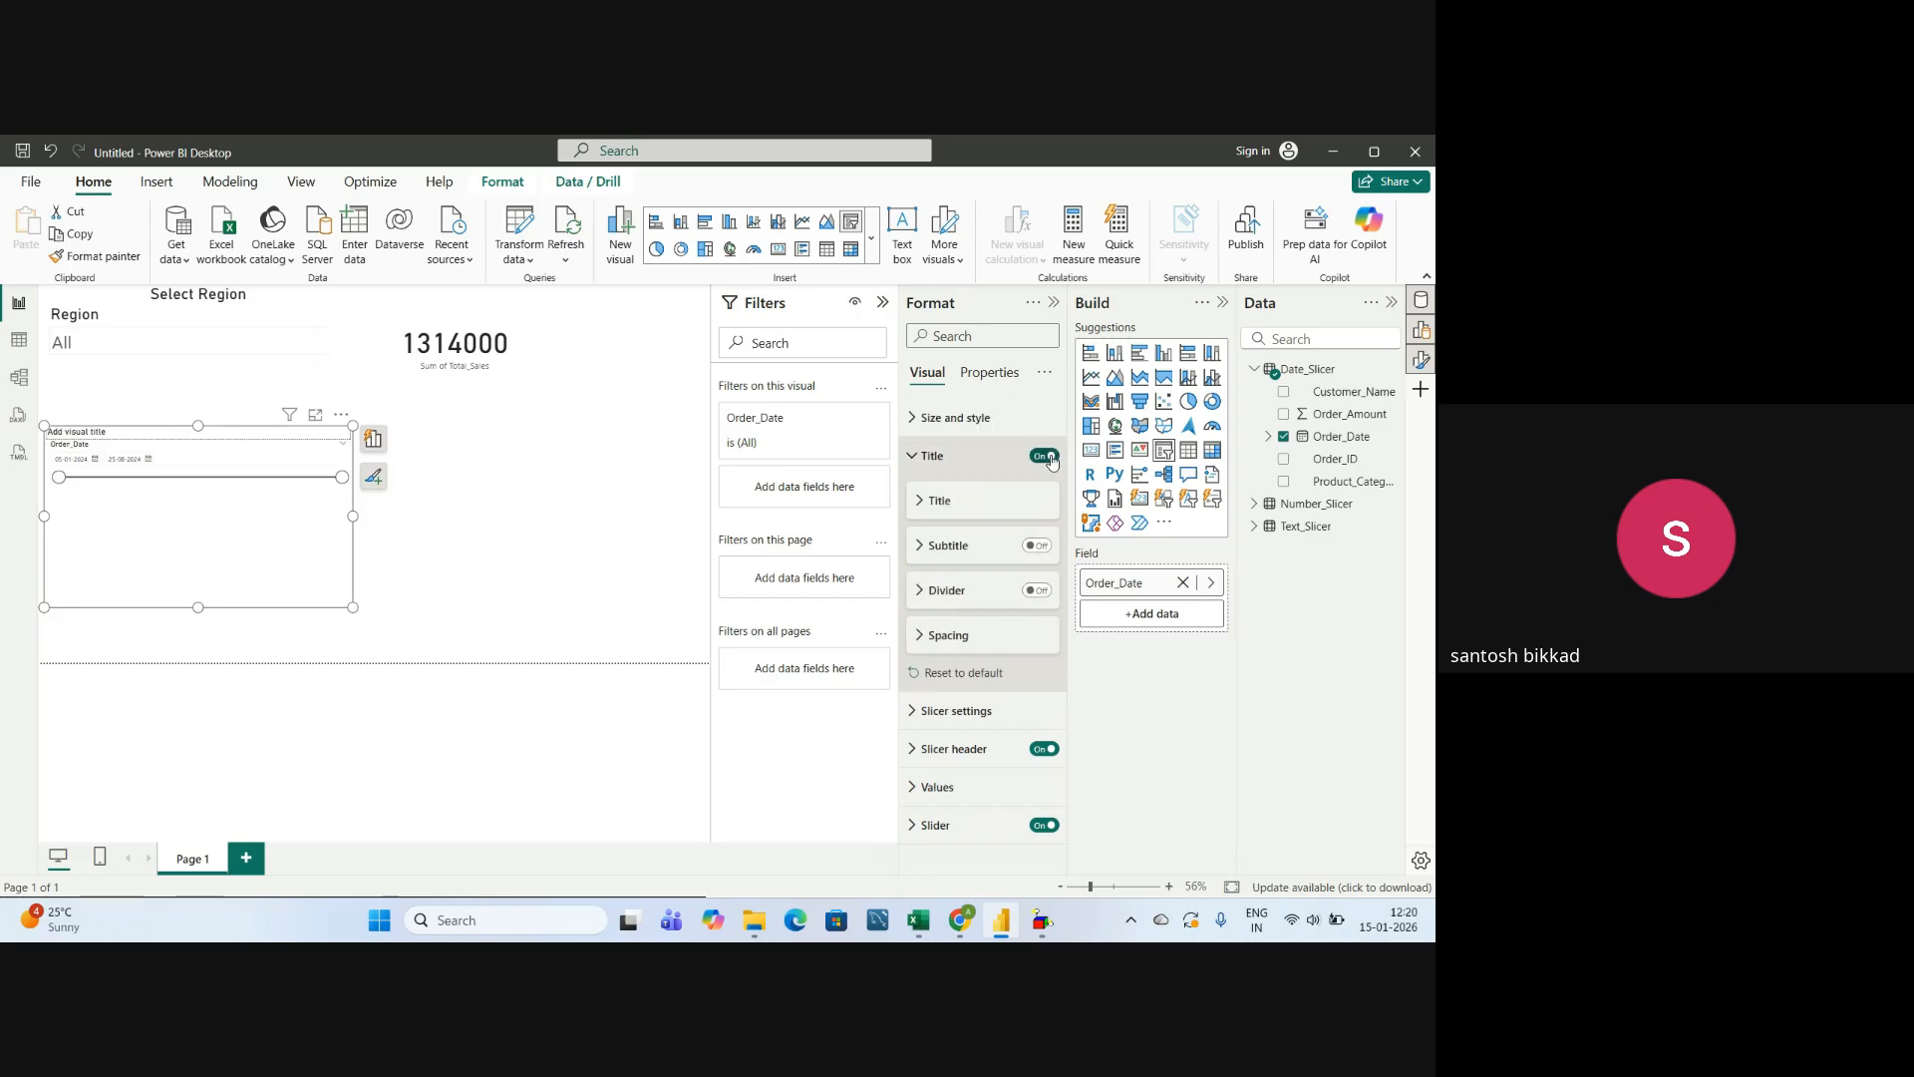
{"action": "left_click", "coordinate": [932, 501]}
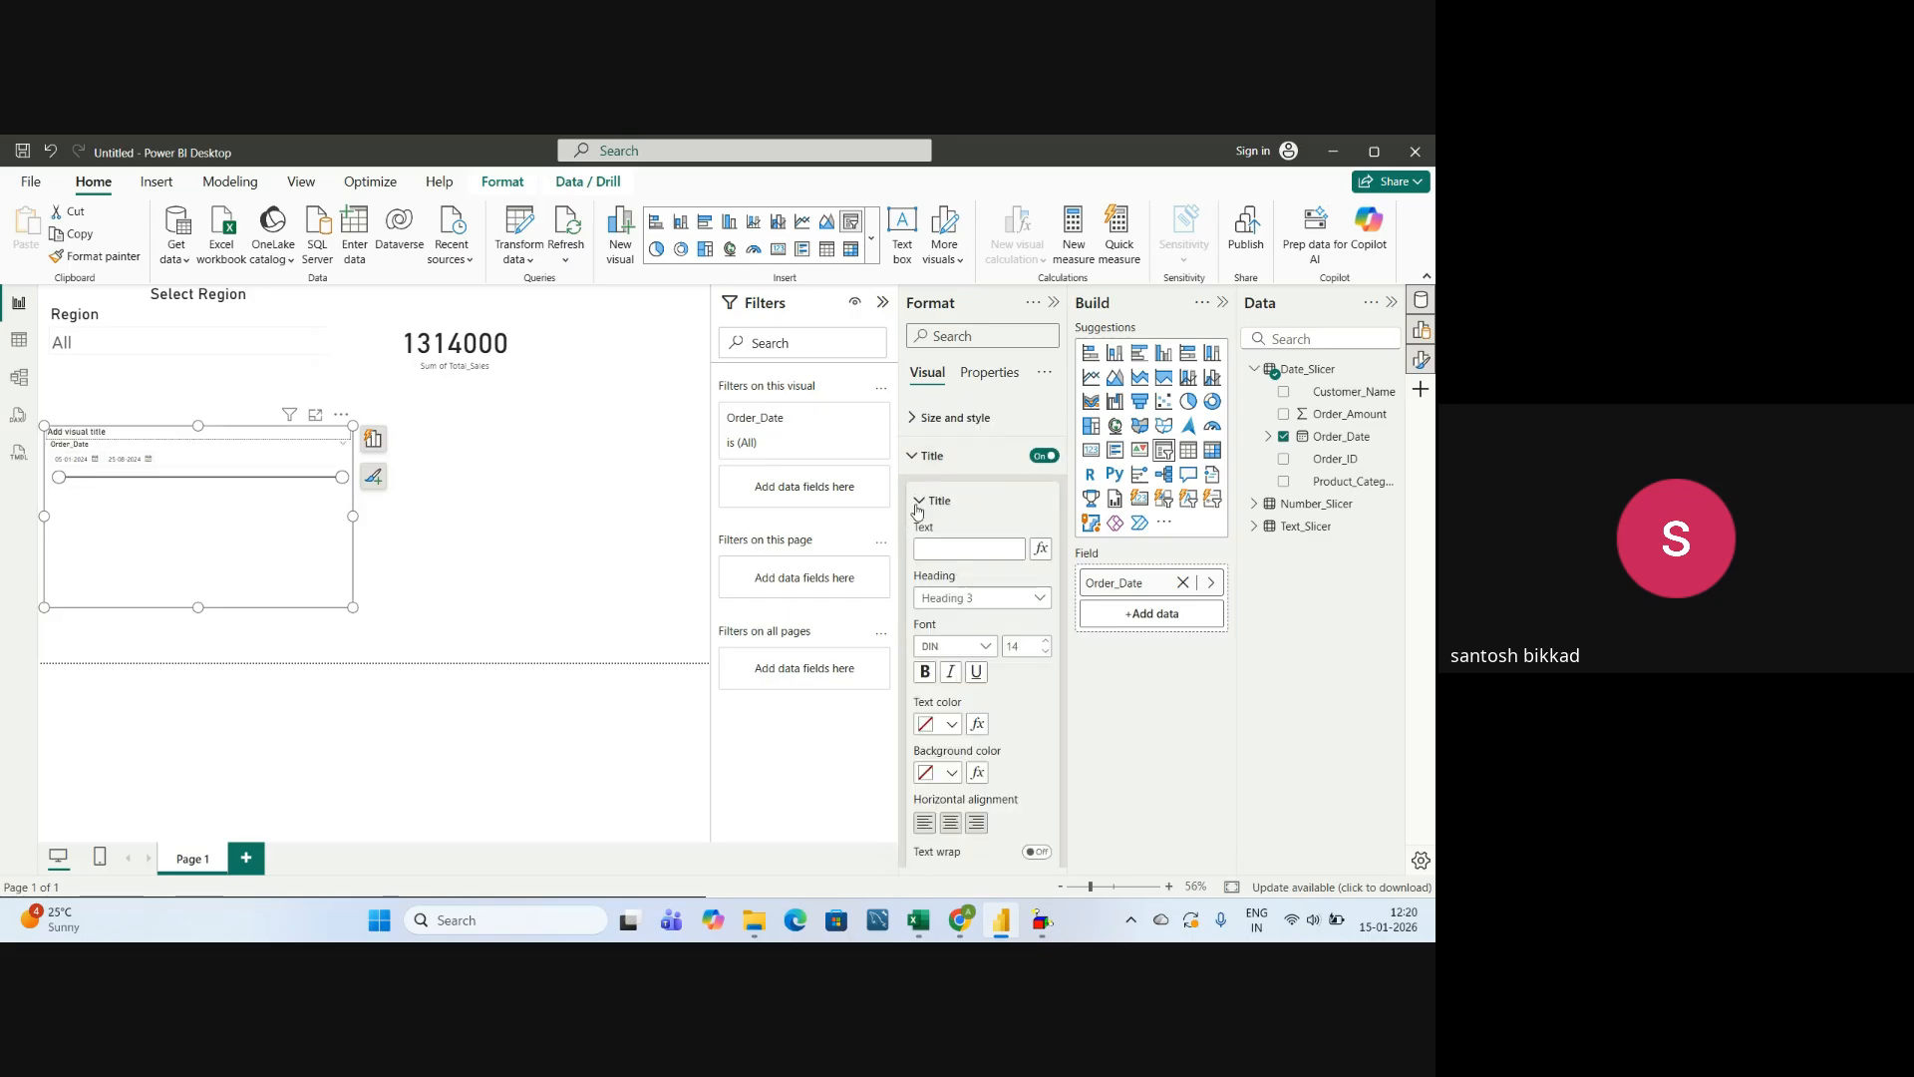
{"action": "left_click", "coordinate": [942, 549]}
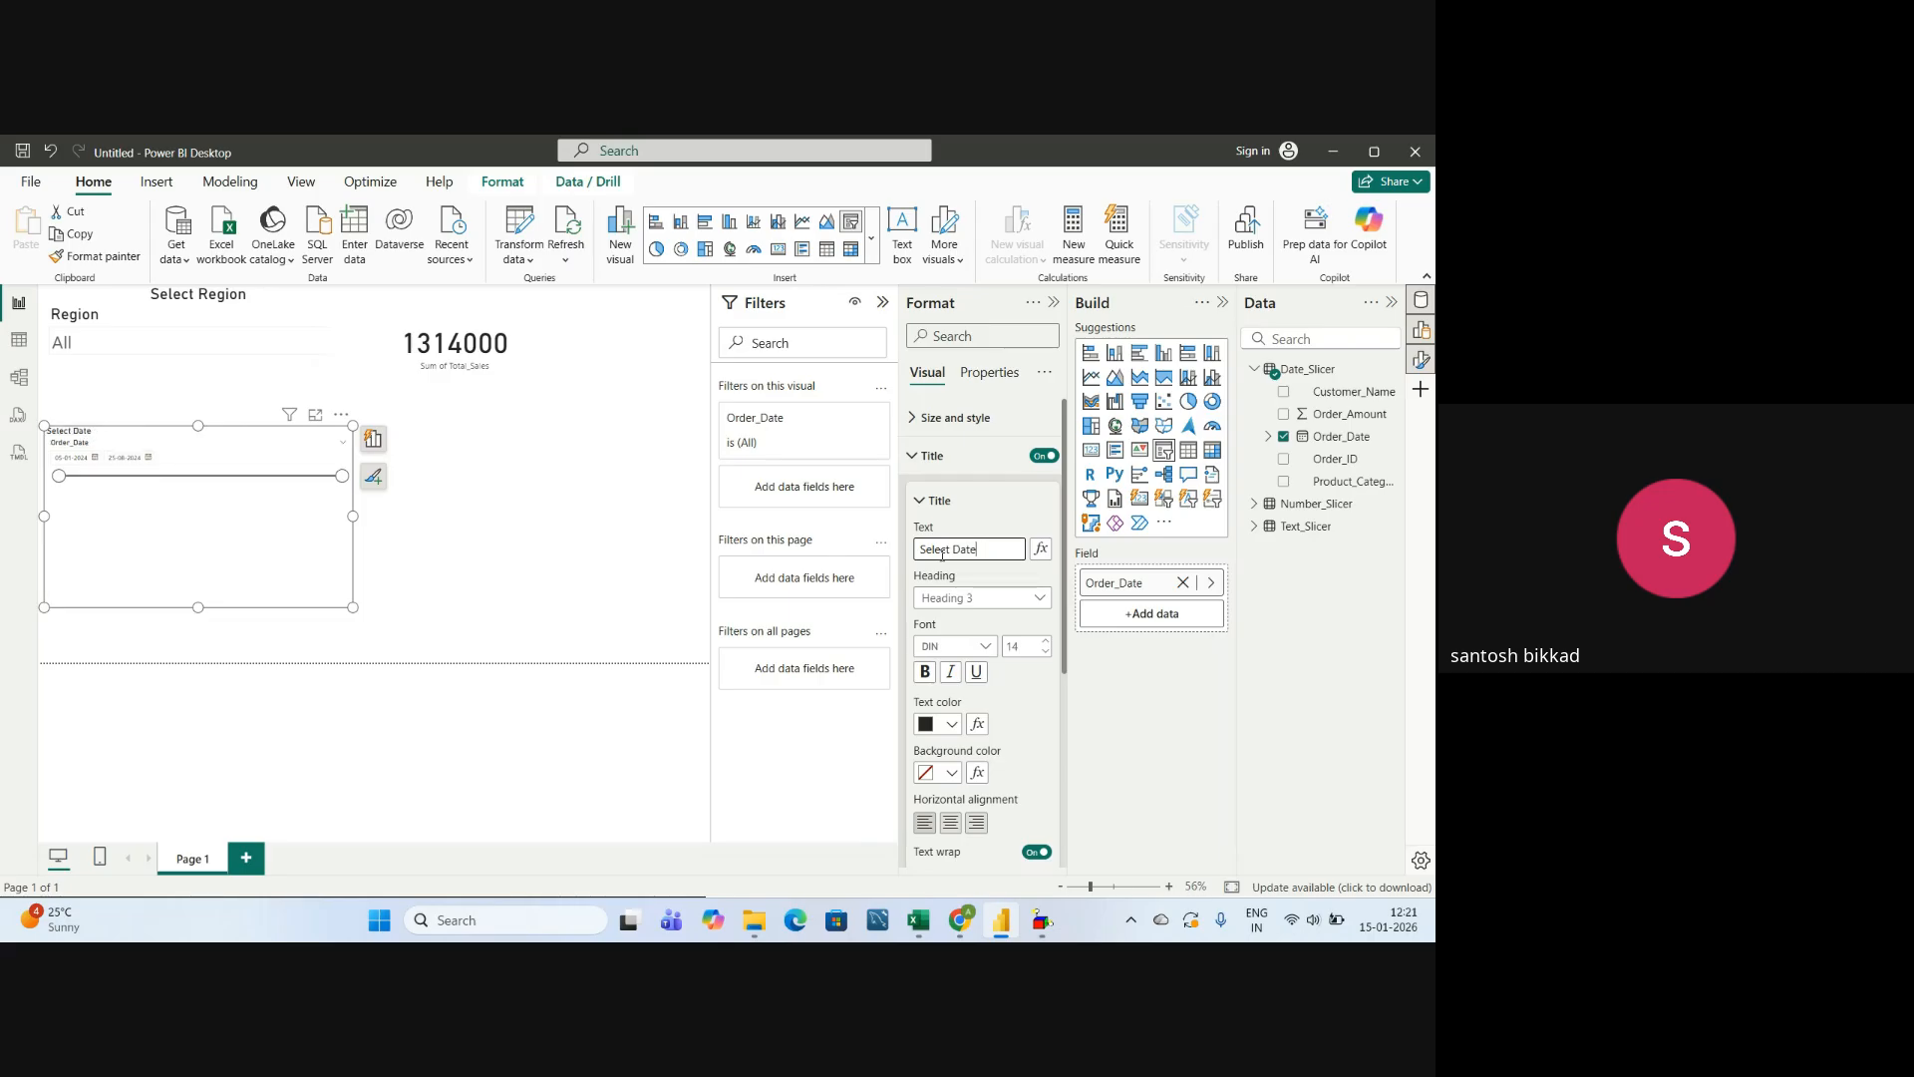
{"action": "left_click", "coordinate": [1021, 649]}
{"action": "type", "text": "30"}
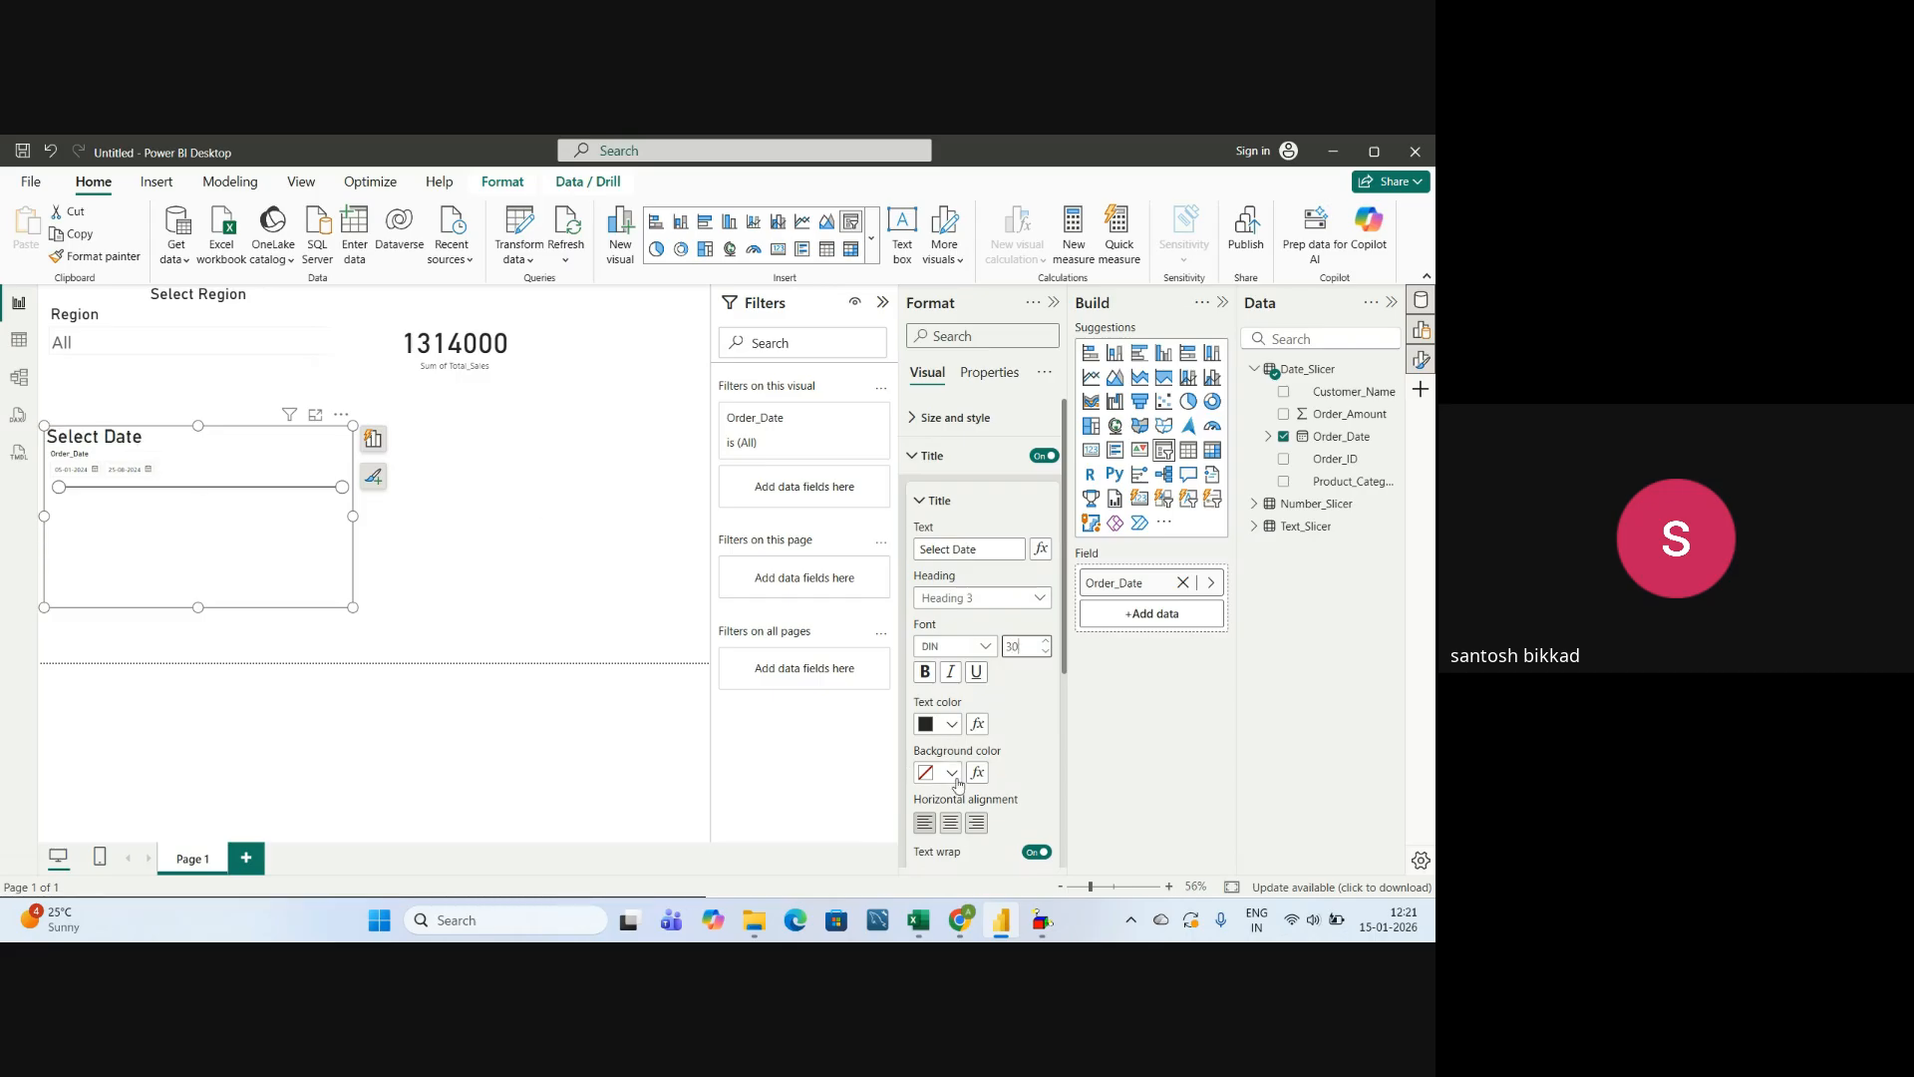
Centre the date slicer's title horizontally and close the title formatting options.
{"action": "left_click", "coordinate": [950, 822]}
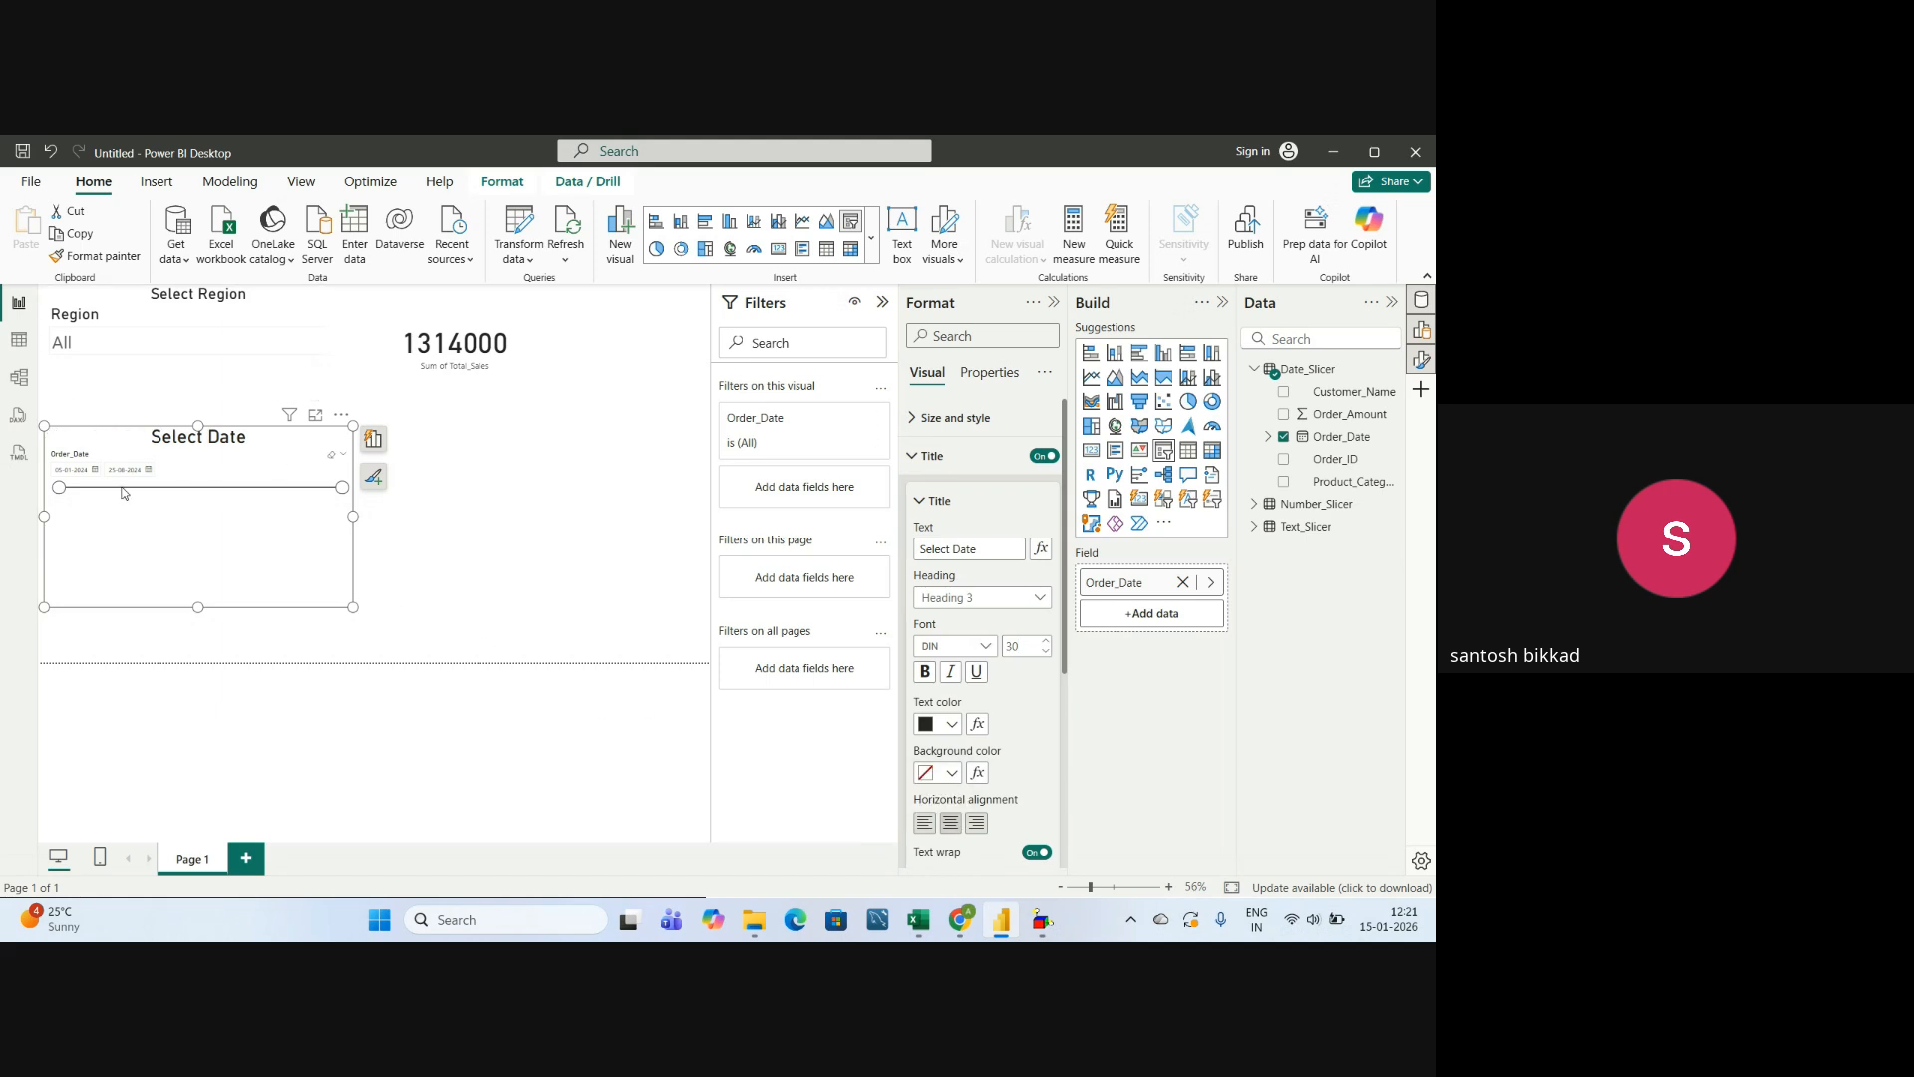
{"action": "left_click", "coordinate": [920, 502]}
{"action": "left_click", "coordinate": [922, 456]}
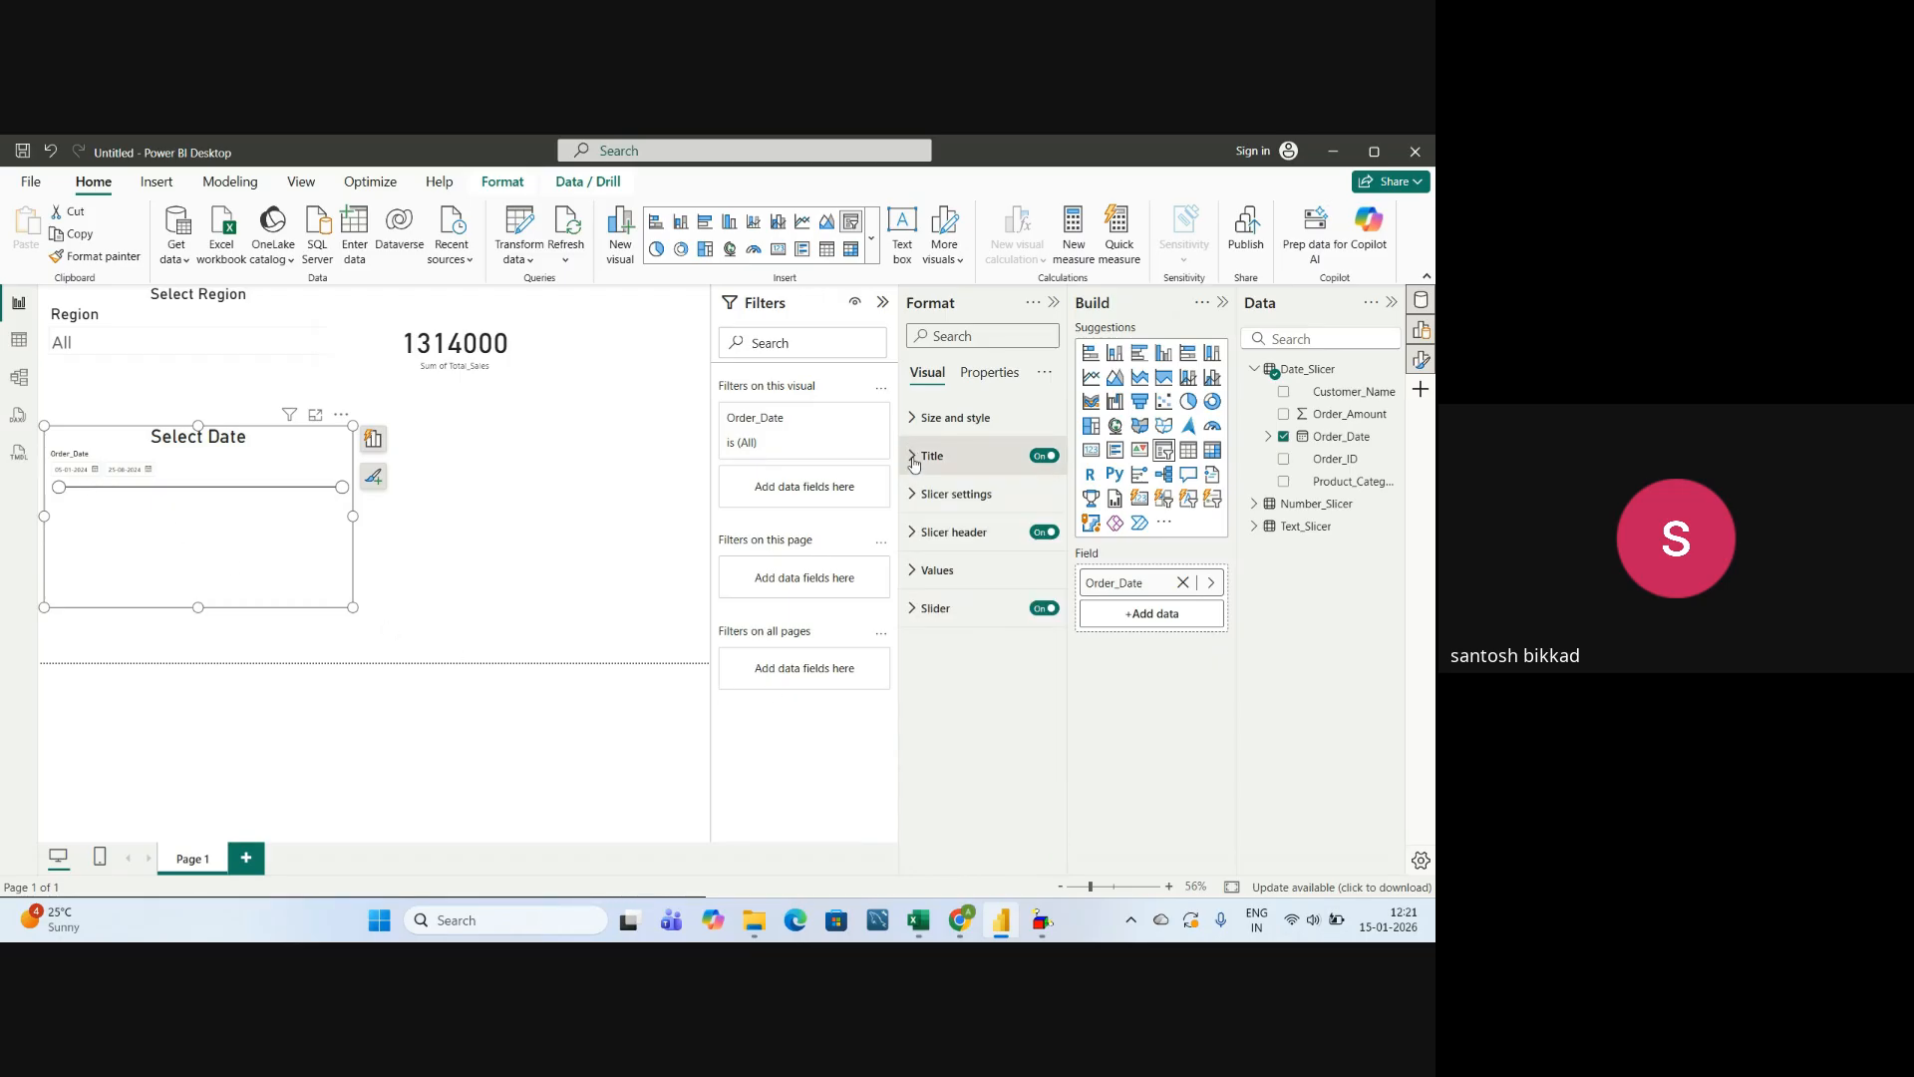
Try the Vertical list style on the date slicer and look through its list of dates.
{"action": "left_click", "coordinate": [910, 501]}
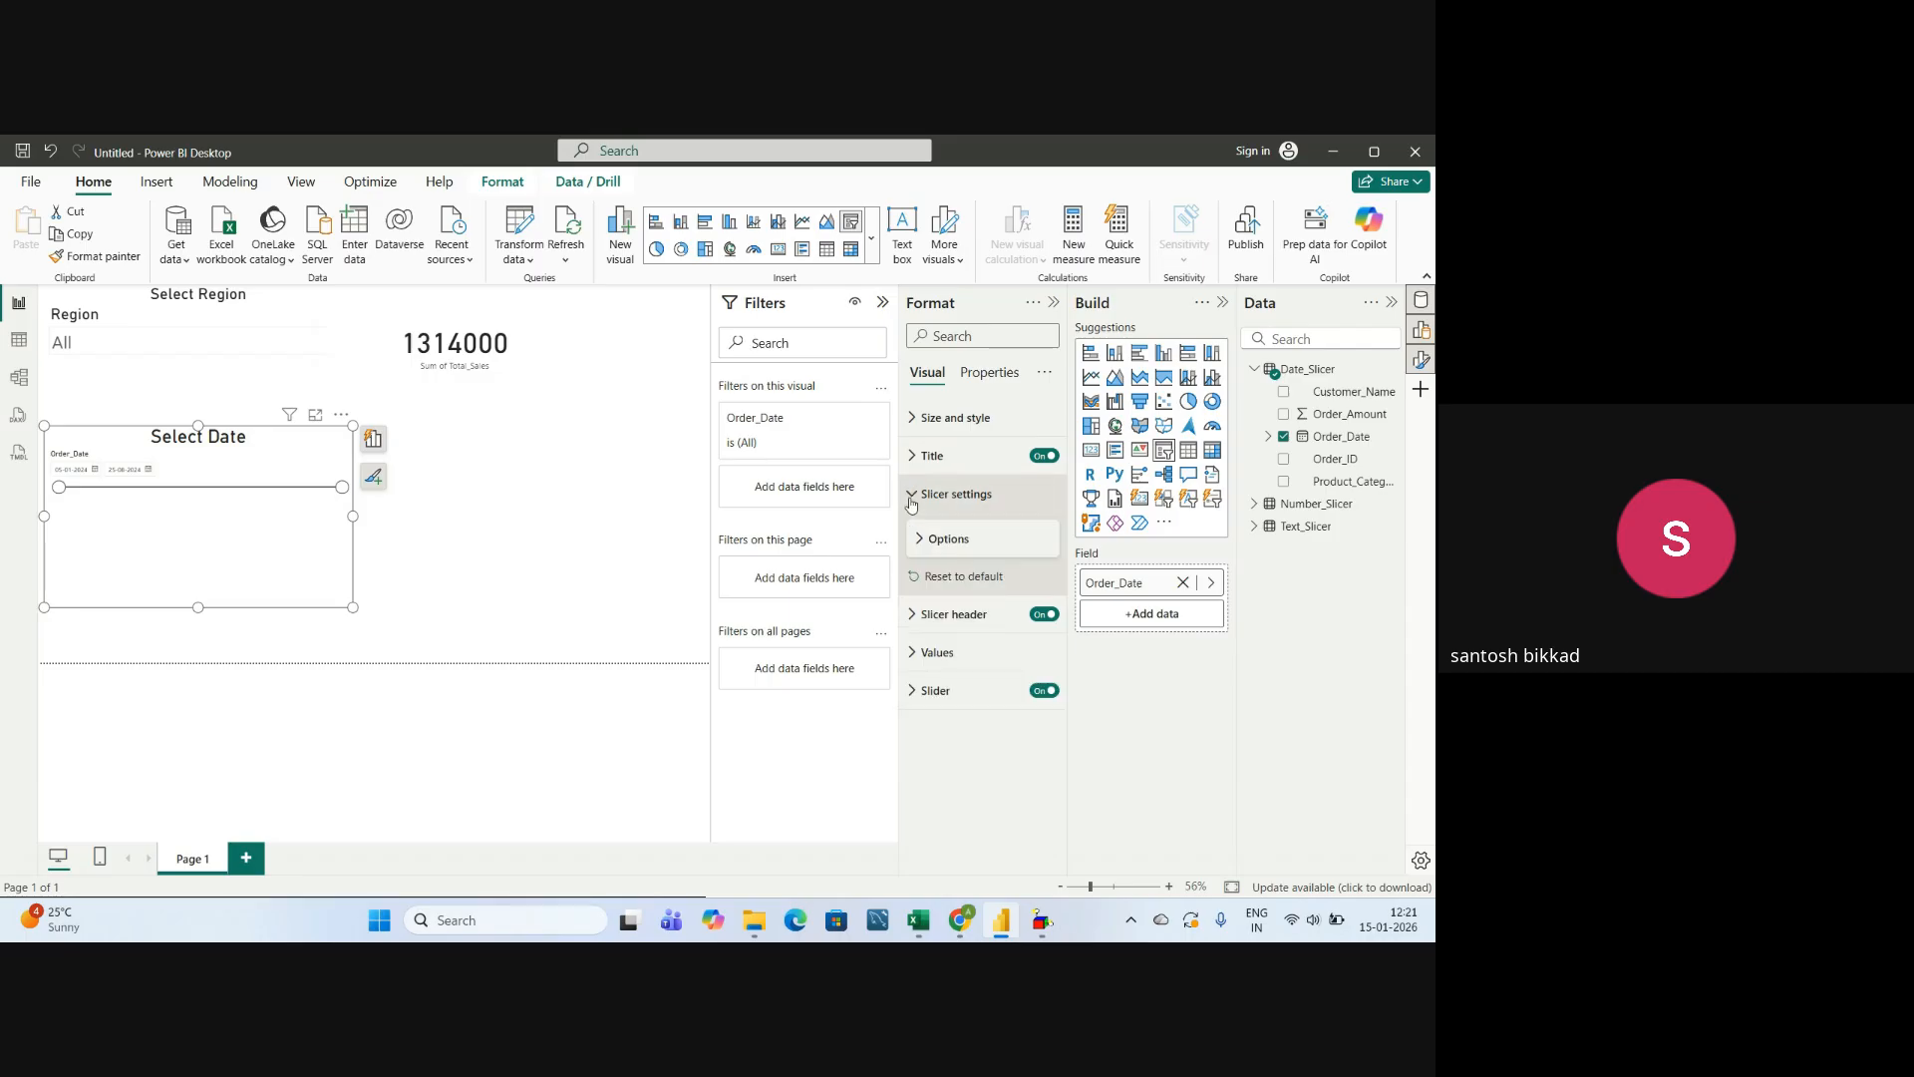
{"action": "left_click", "coordinate": [926, 541]}
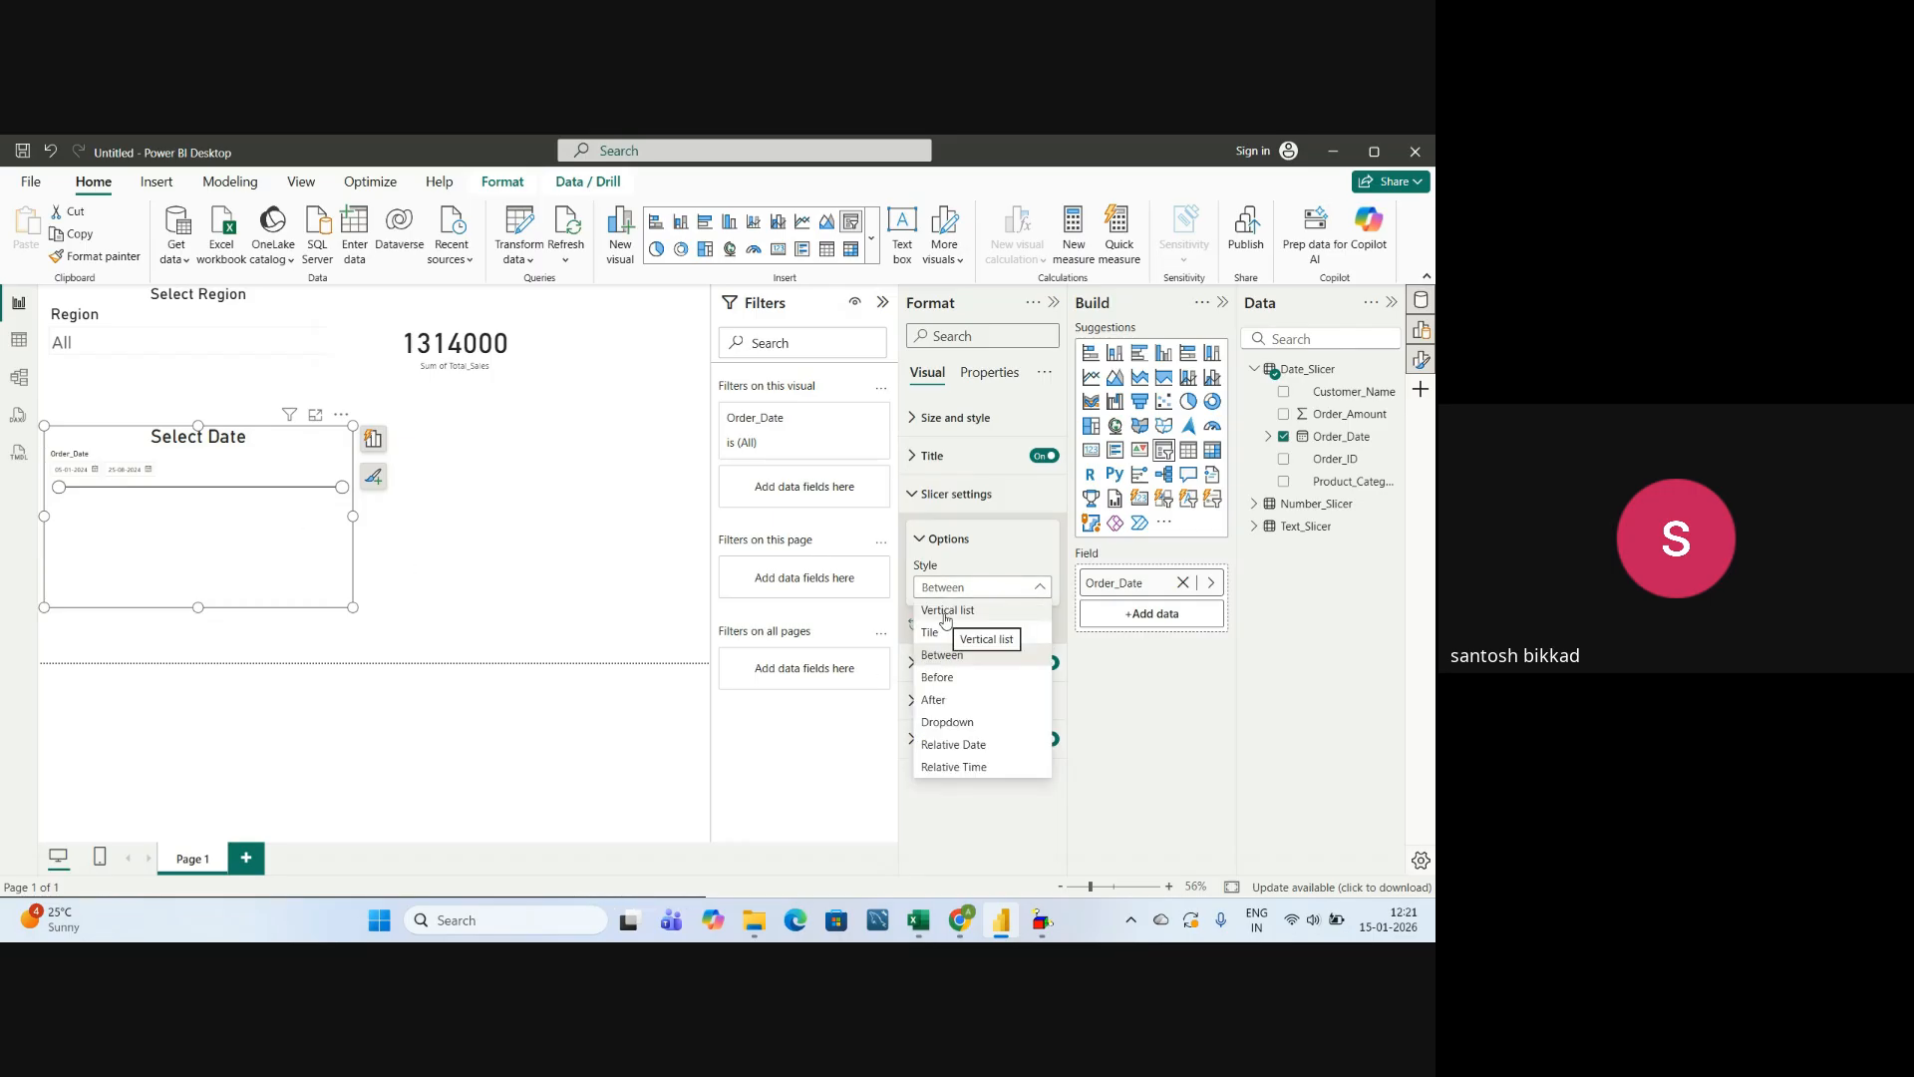
{"action": "left_click", "coordinate": [945, 611]}
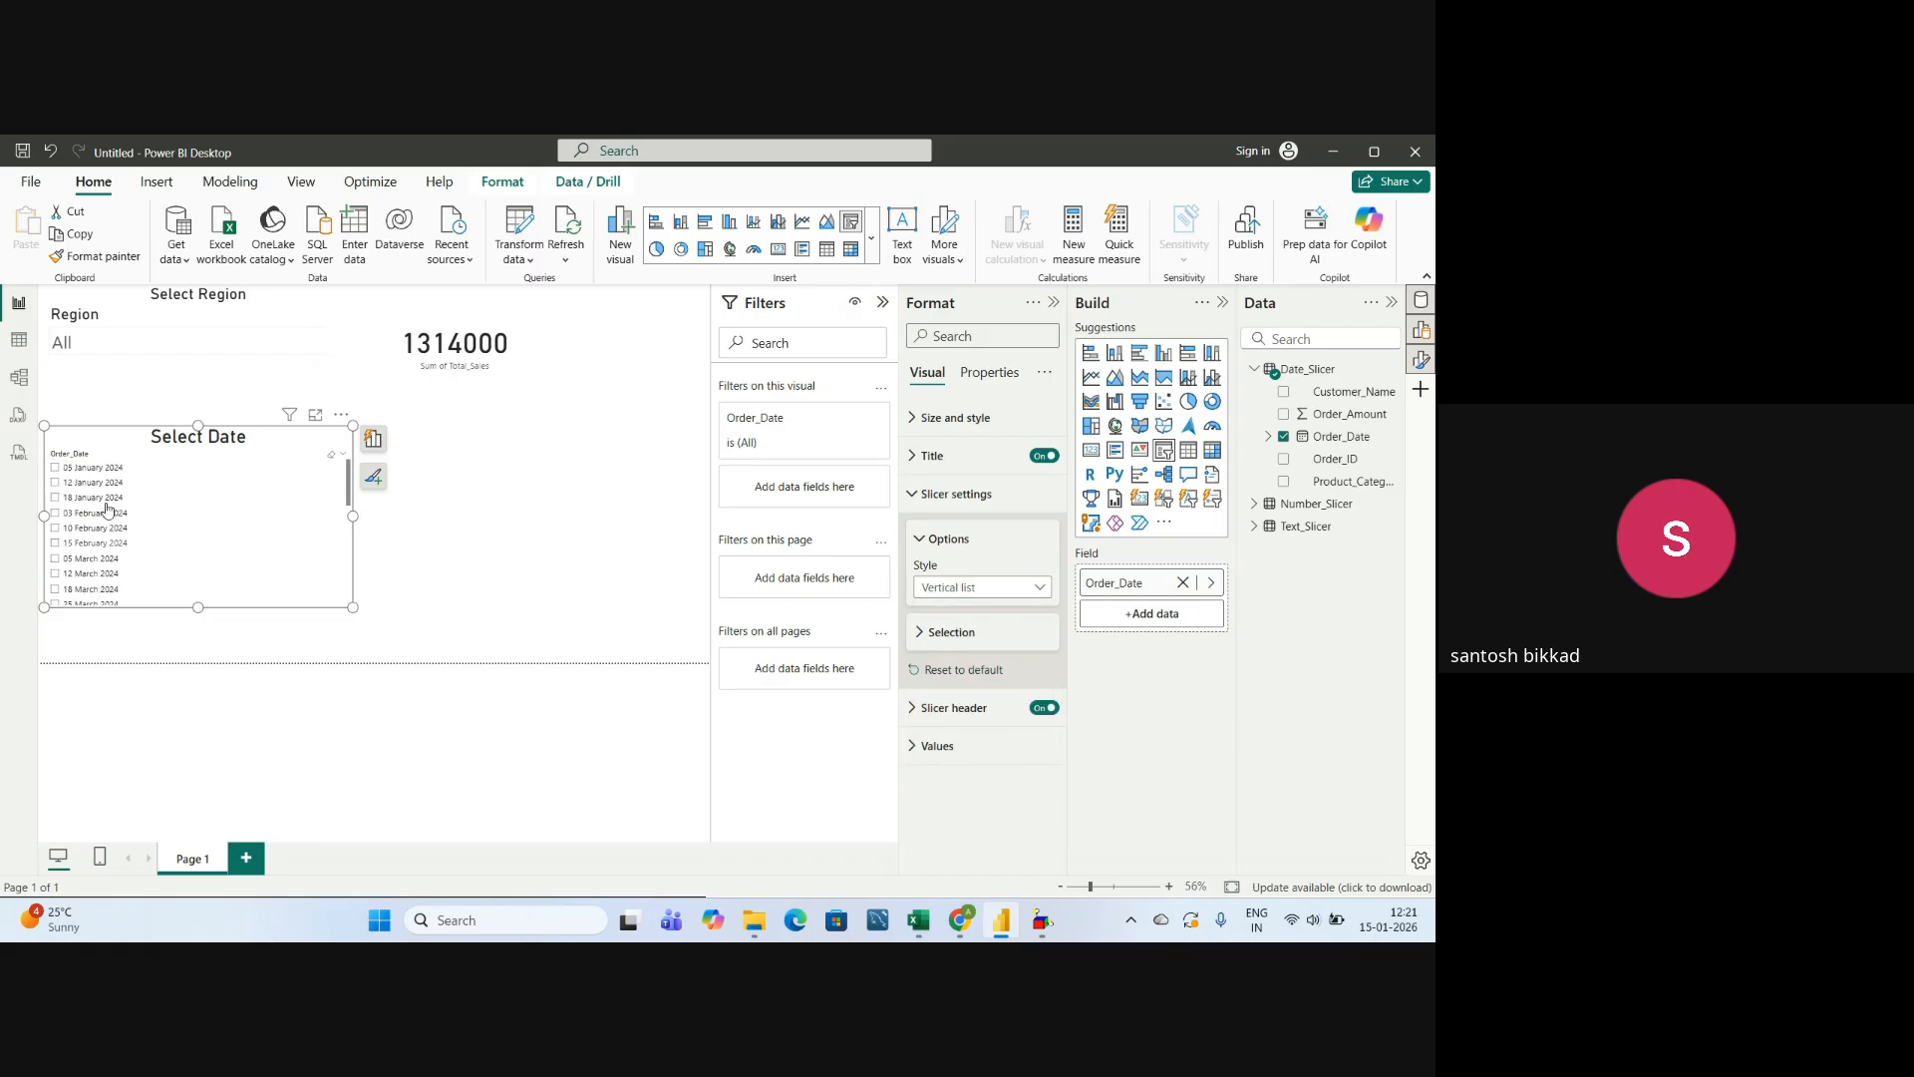
{"action": "scroll", "coordinate": [97, 583], "scroll_direction": "down", "scroll_amount": 5}
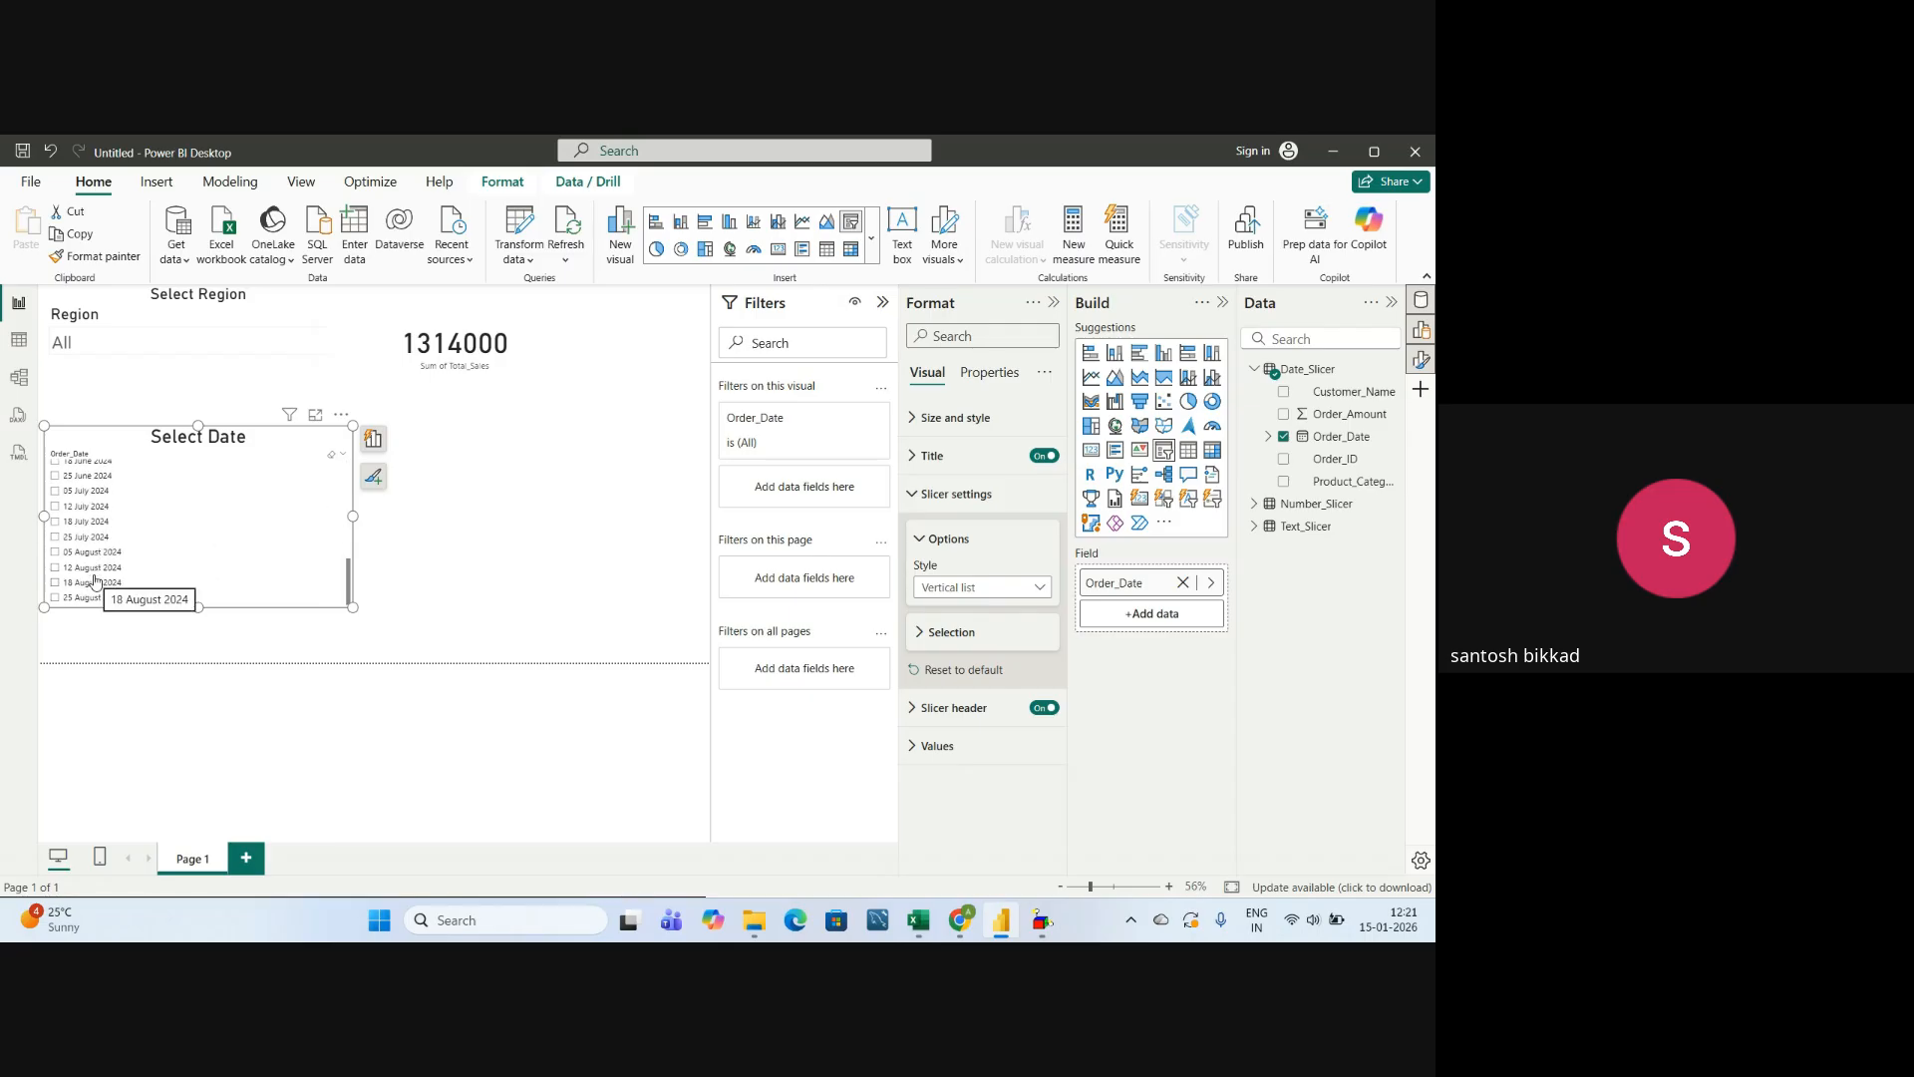
{"action": "scroll", "coordinate": [72, 514], "scroll_direction": "up", "scroll_amount": 5}
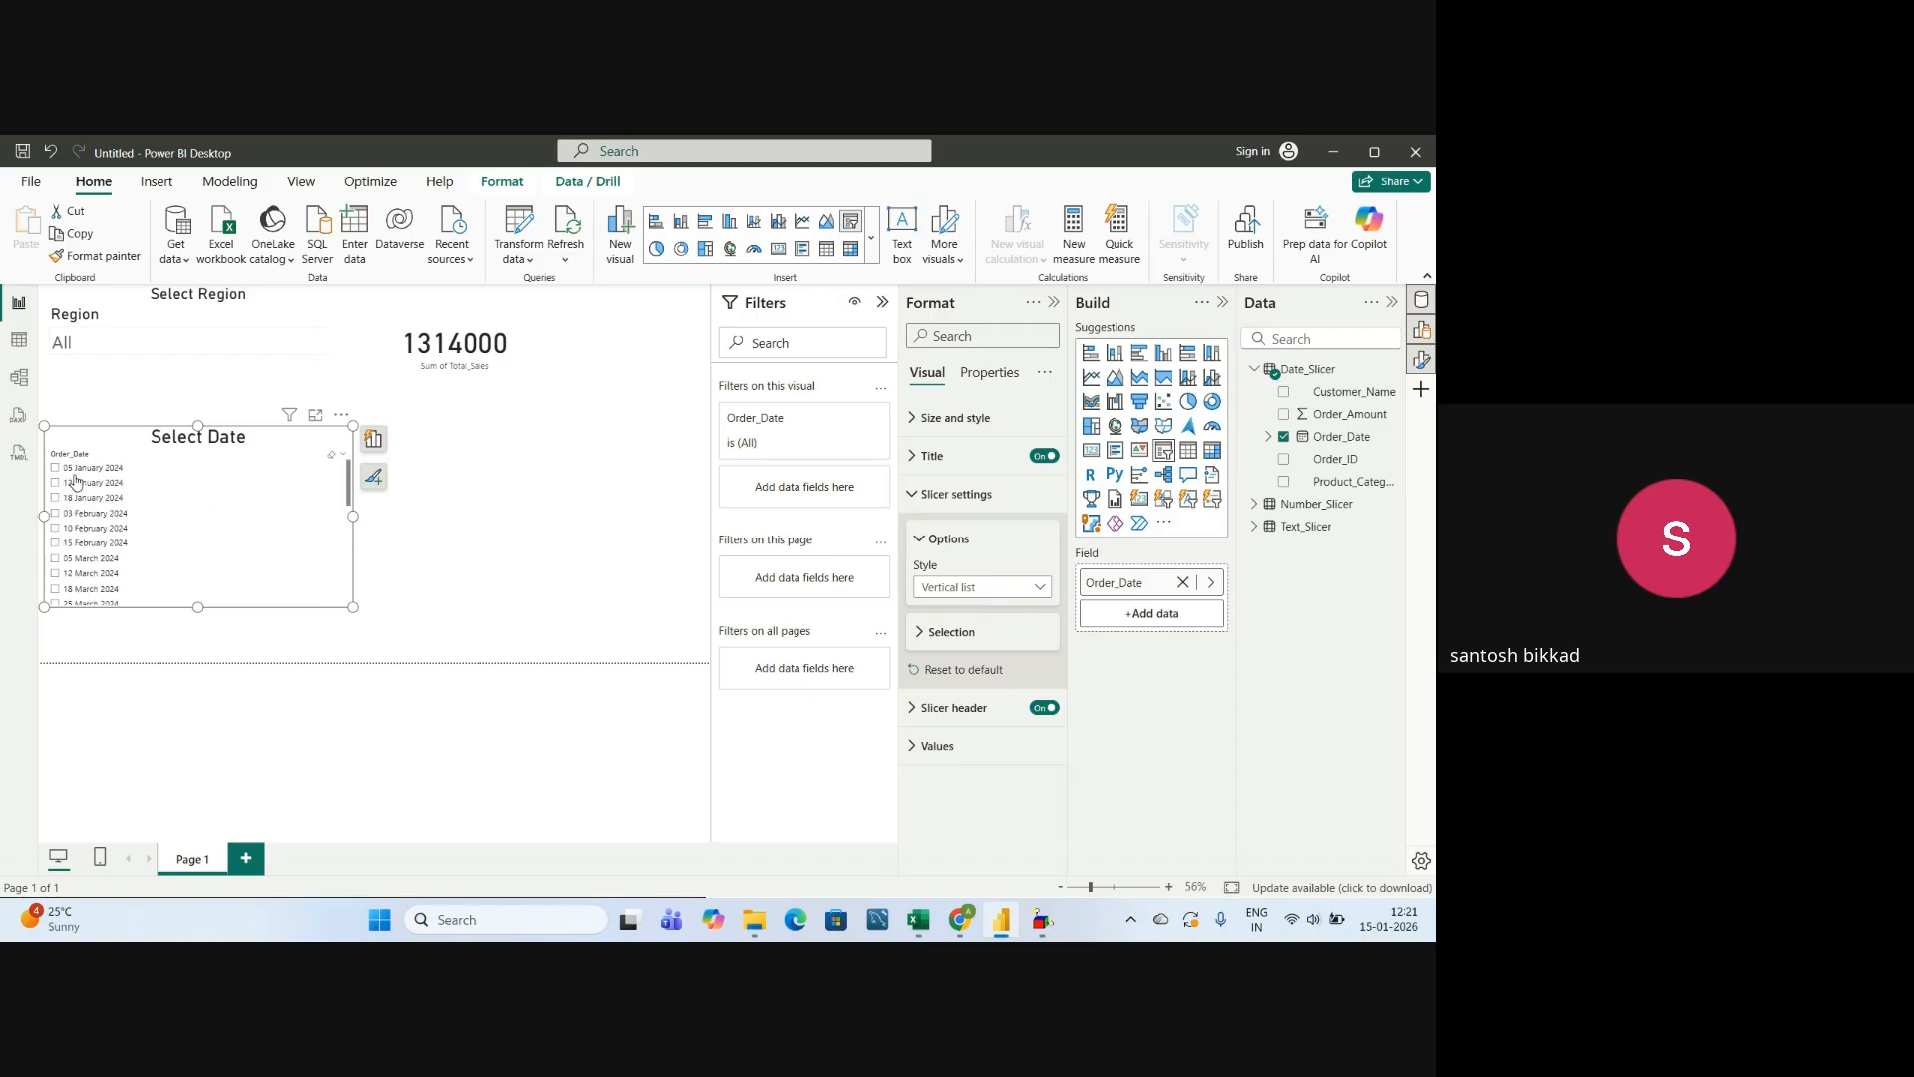
{"action": "scroll", "coordinate": [82, 593], "scroll_direction": "down", "scroll_amount": 8}
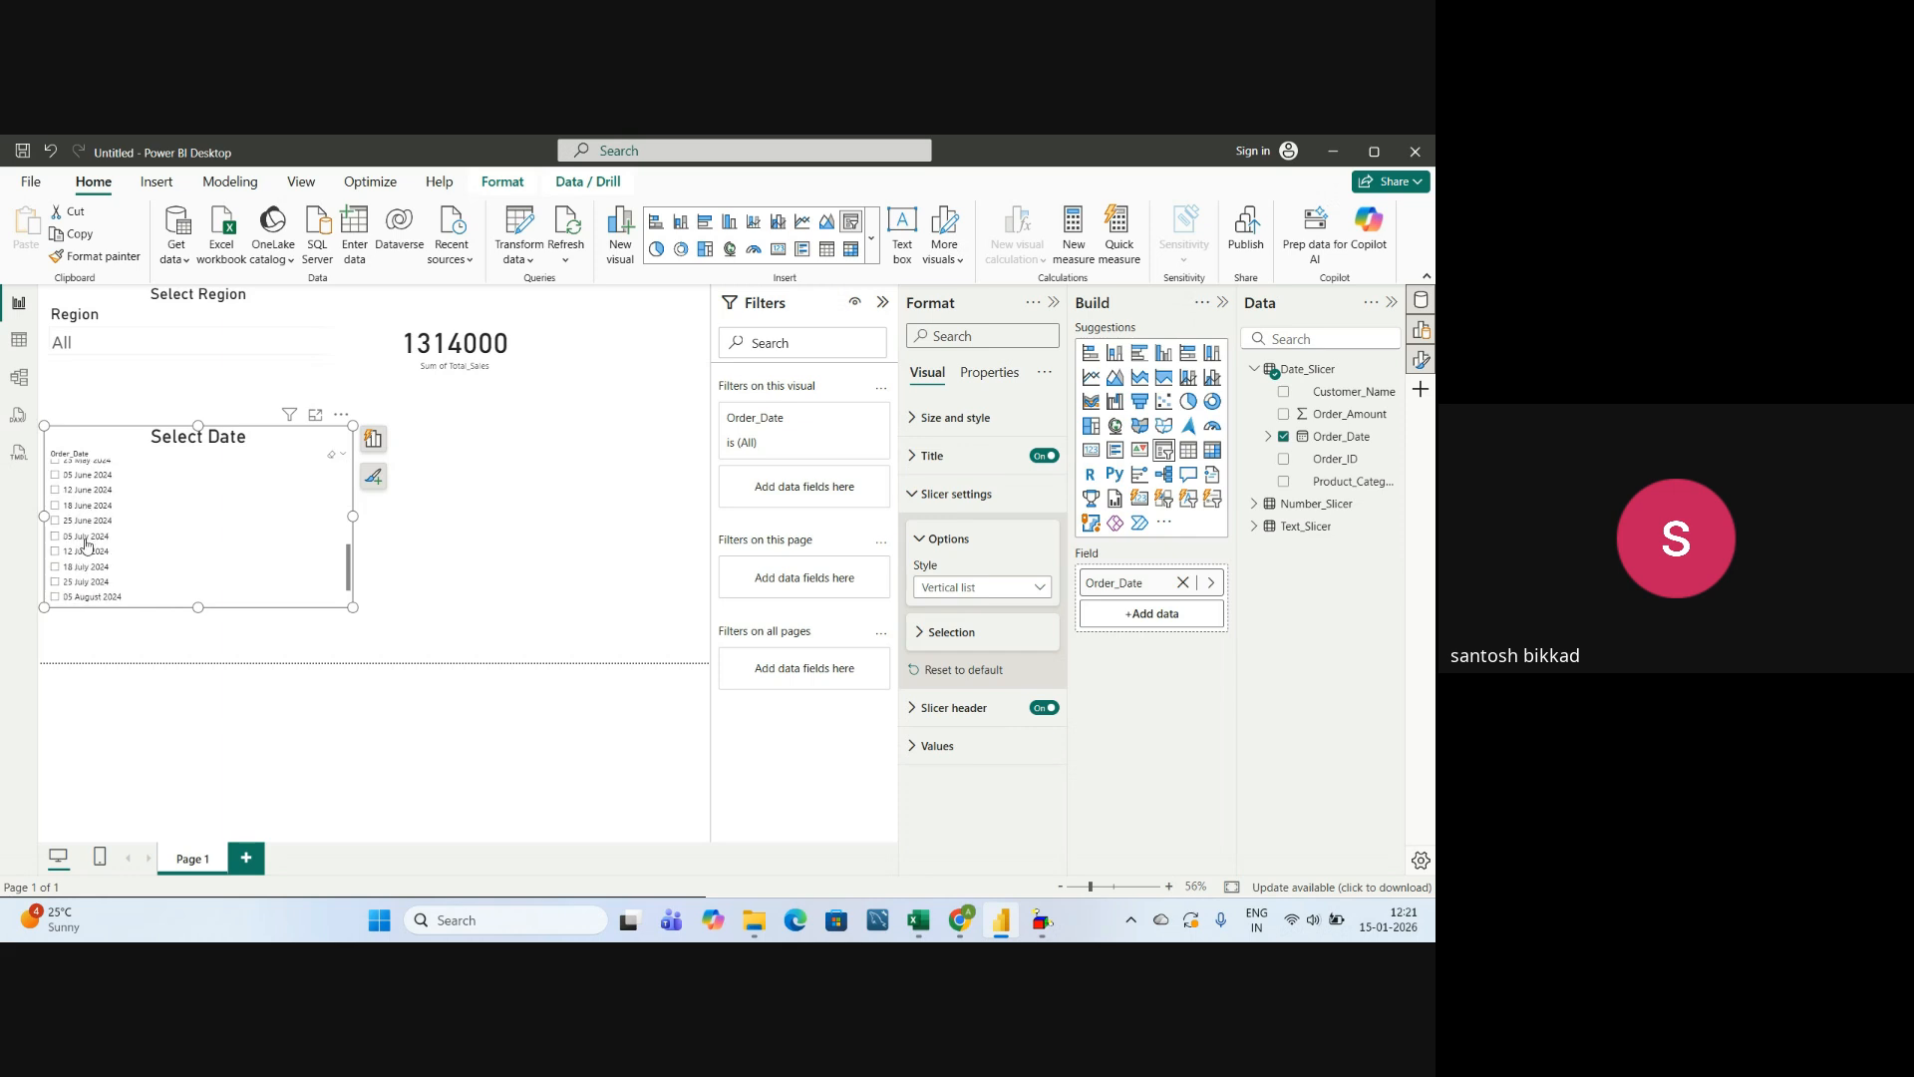
{"action": "scroll", "coordinate": [90, 544], "scroll_direction": "up", "scroll_amount": 8}
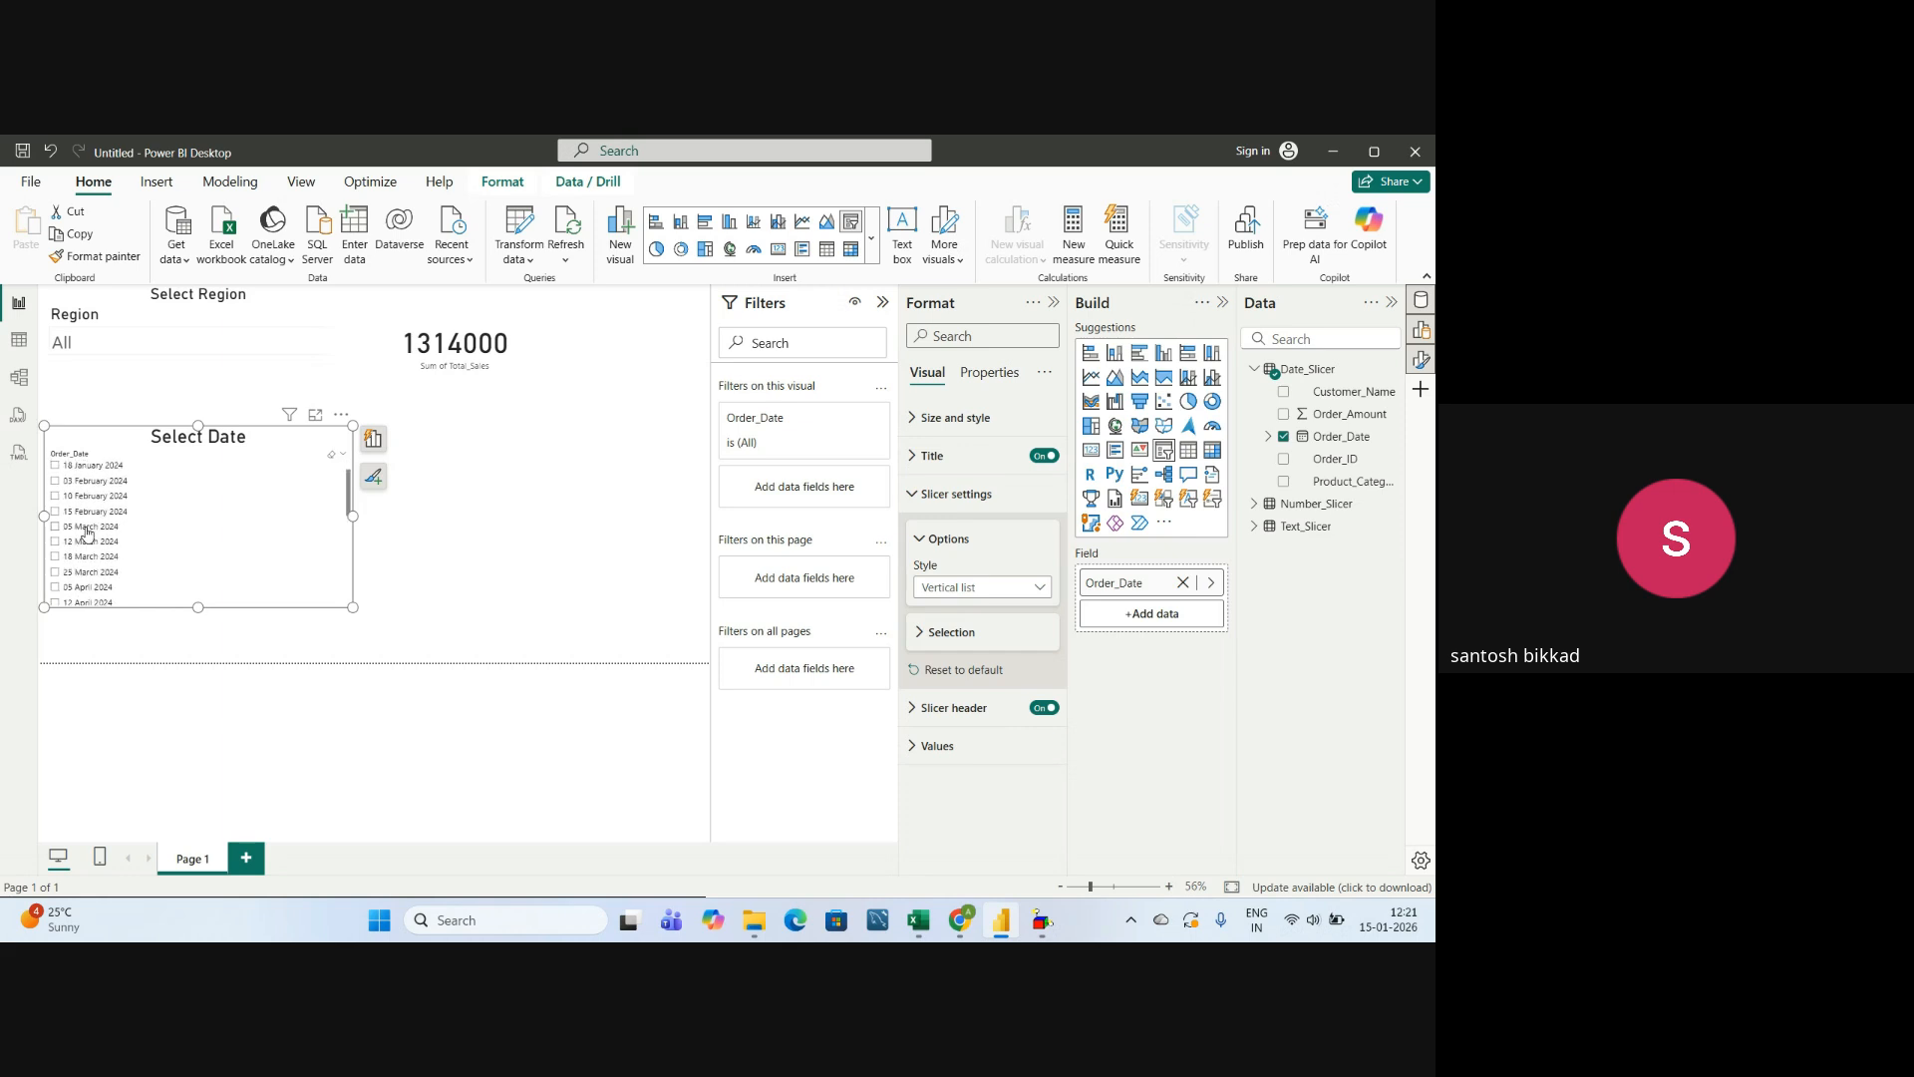
Set the date slicer's style to Tile and enlarge the visual in width and height so the dates fit.
{"action": "left_click", "coordinate": [965, 587]}
{"action": "left_click", "coordinate": [929, 633]}
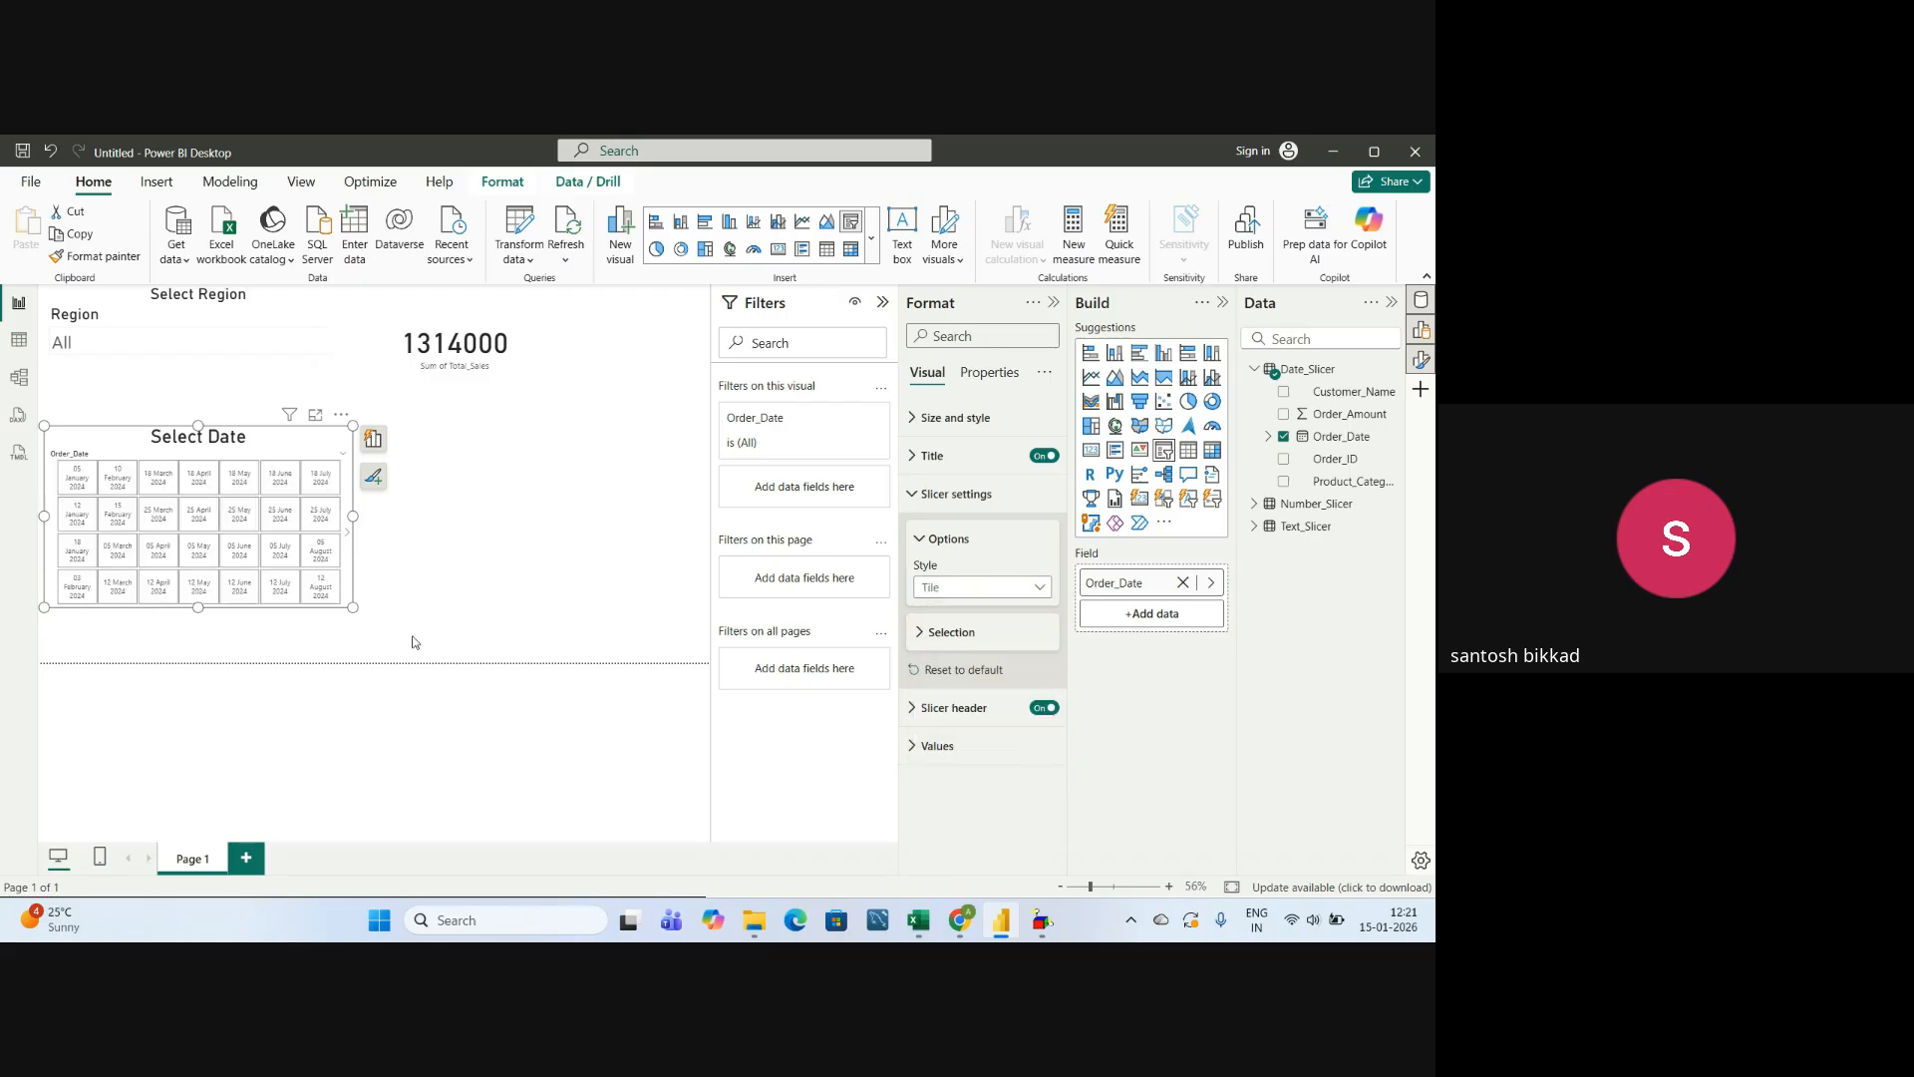
{"action": "left_click_drag", "start_coordinate": [353, 516], "coordinate": [584, 523]}
{"action": "left_click_drag", "start_coordinate": [316, 610], "coordinate": [315, 648]}
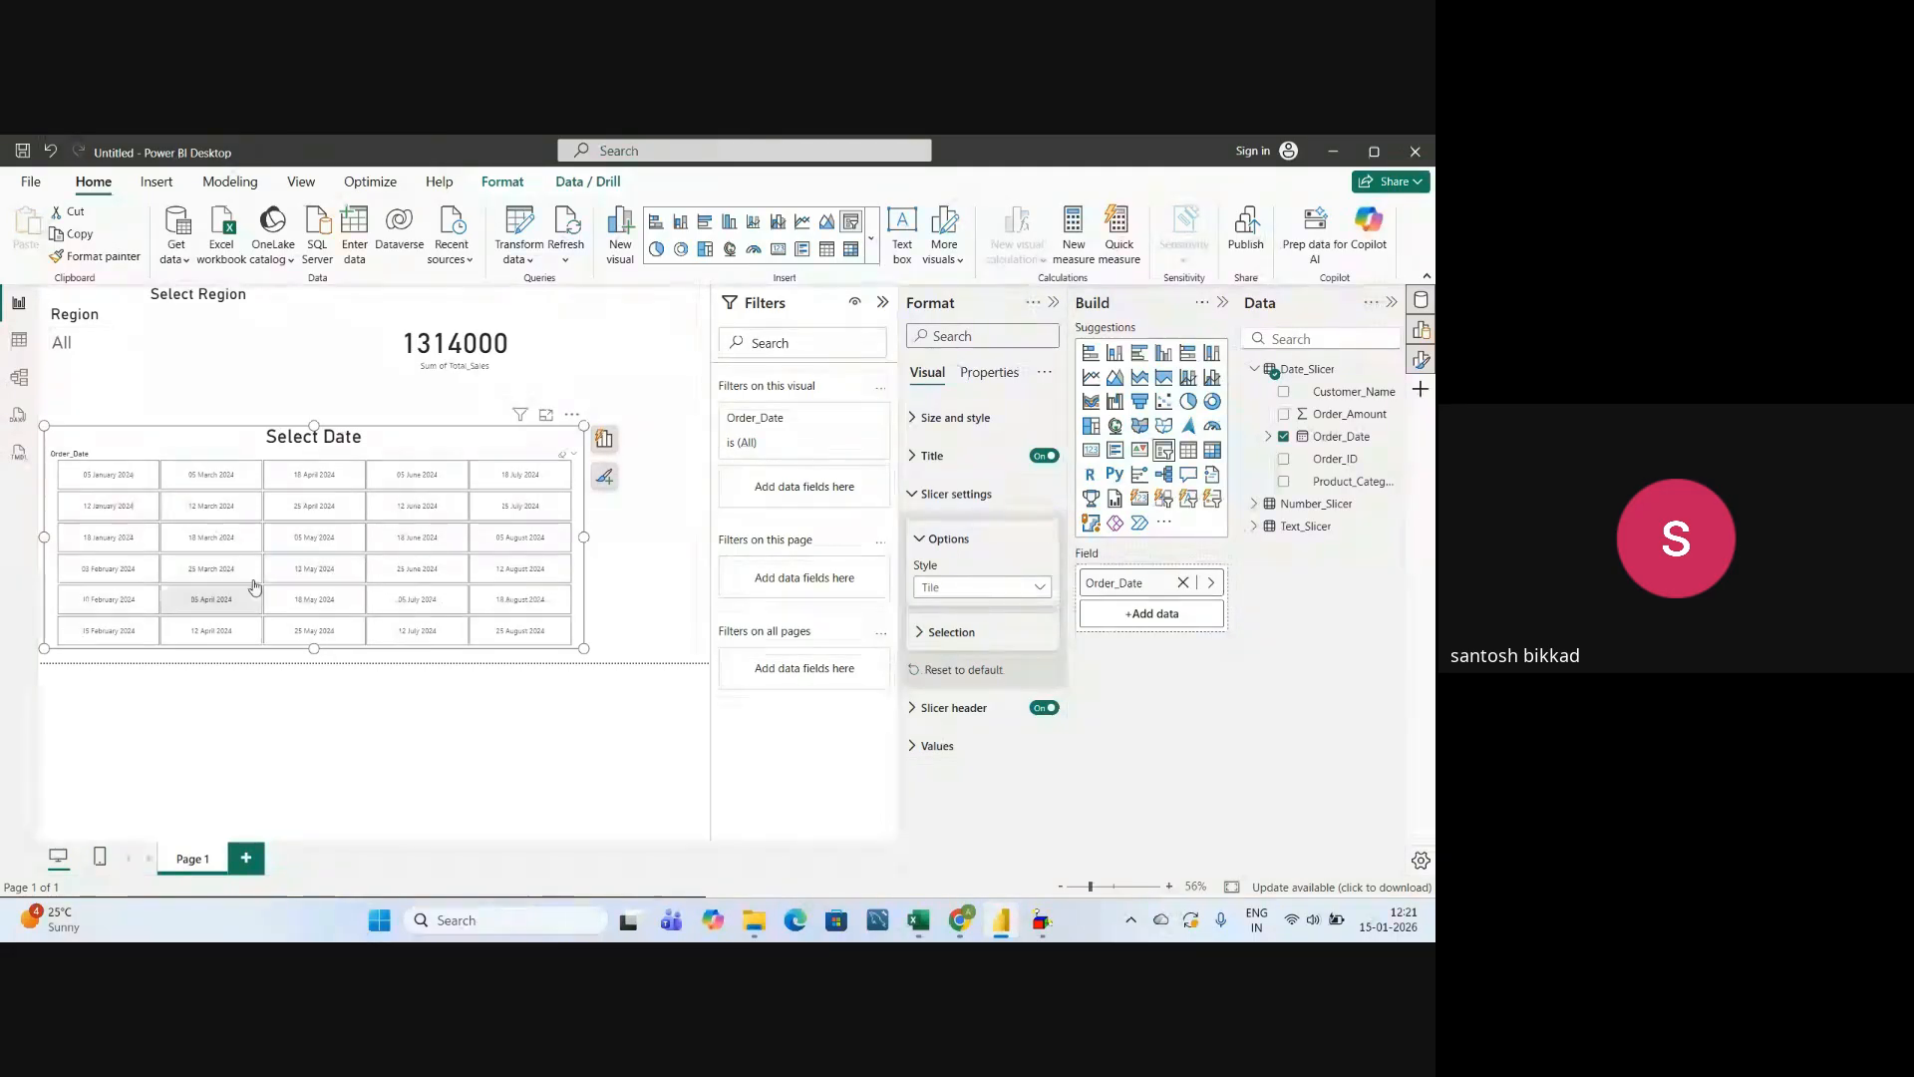
Try the Between, Before and After styles on the date slicer in turn.
{"action": "left_click", "coordinate": [952, 593]}
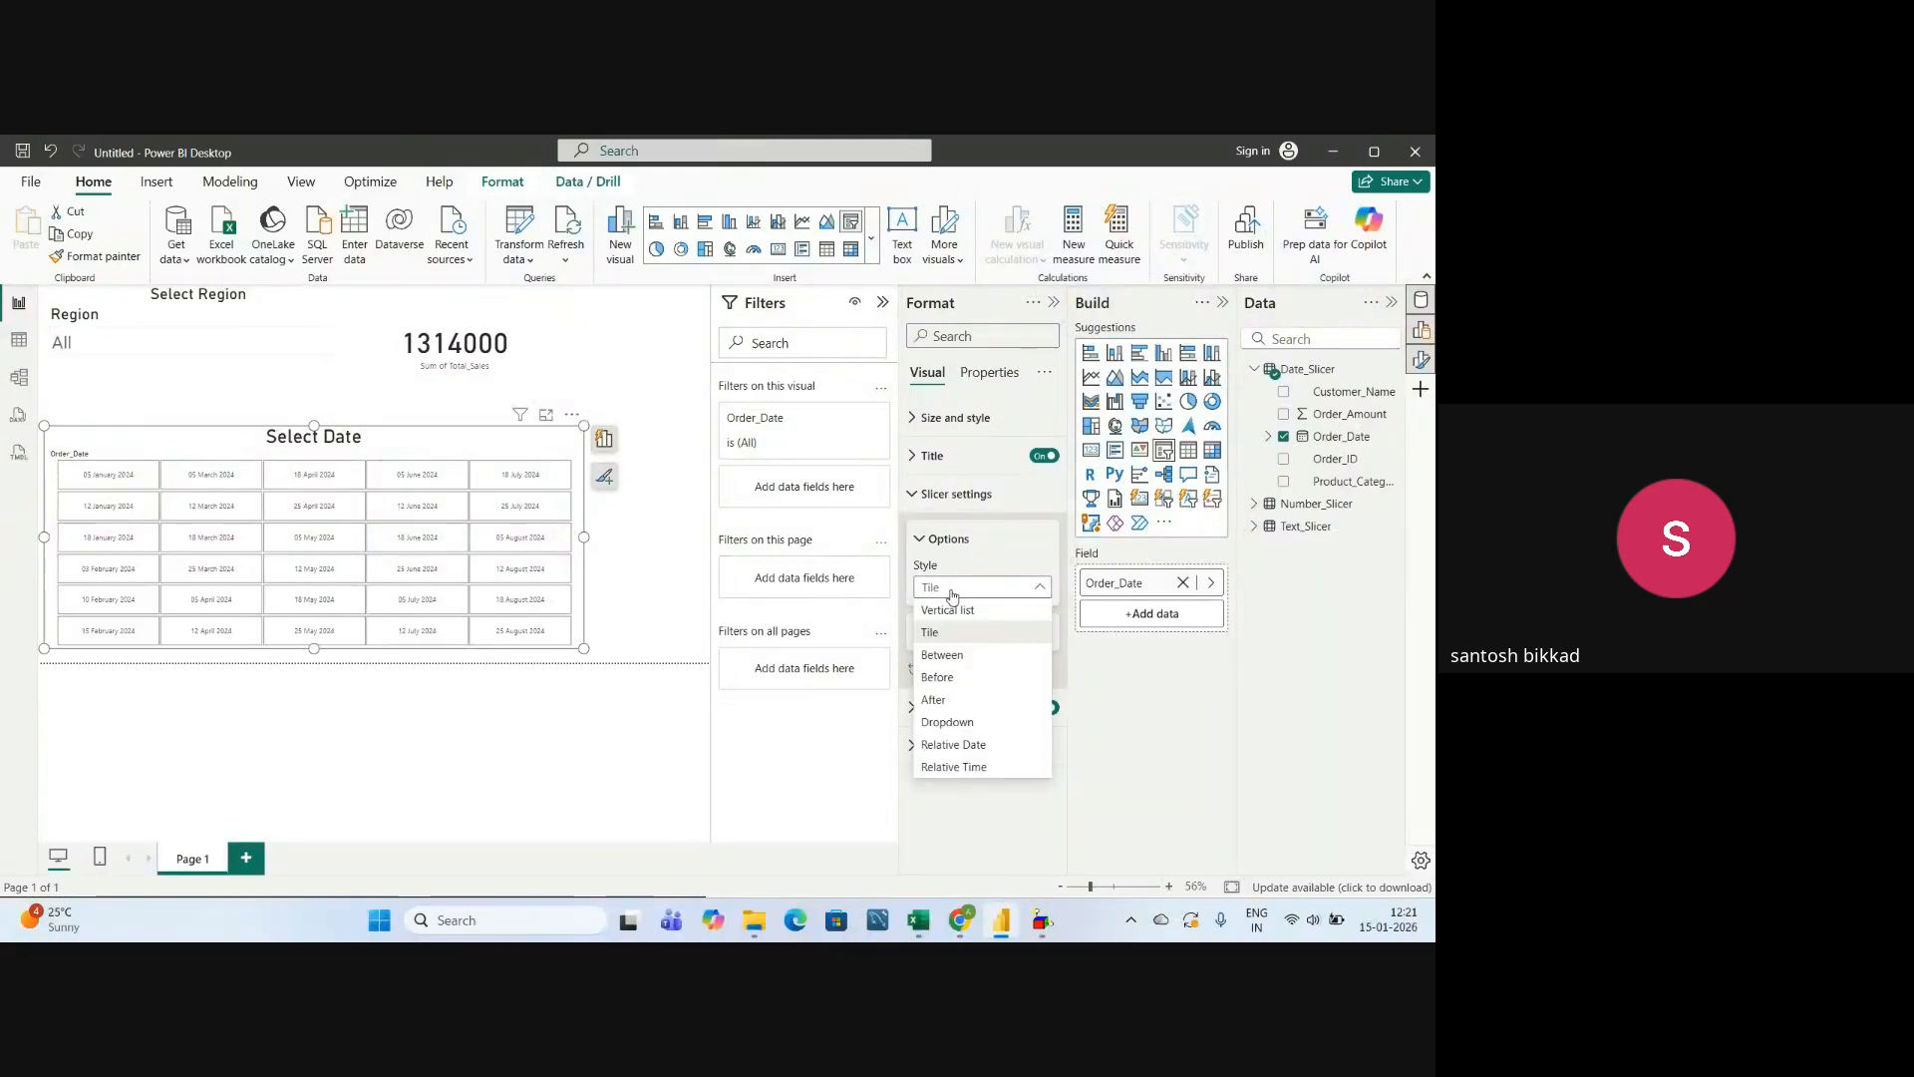
{"action": "left_click", "coordinate": [942, 654]}
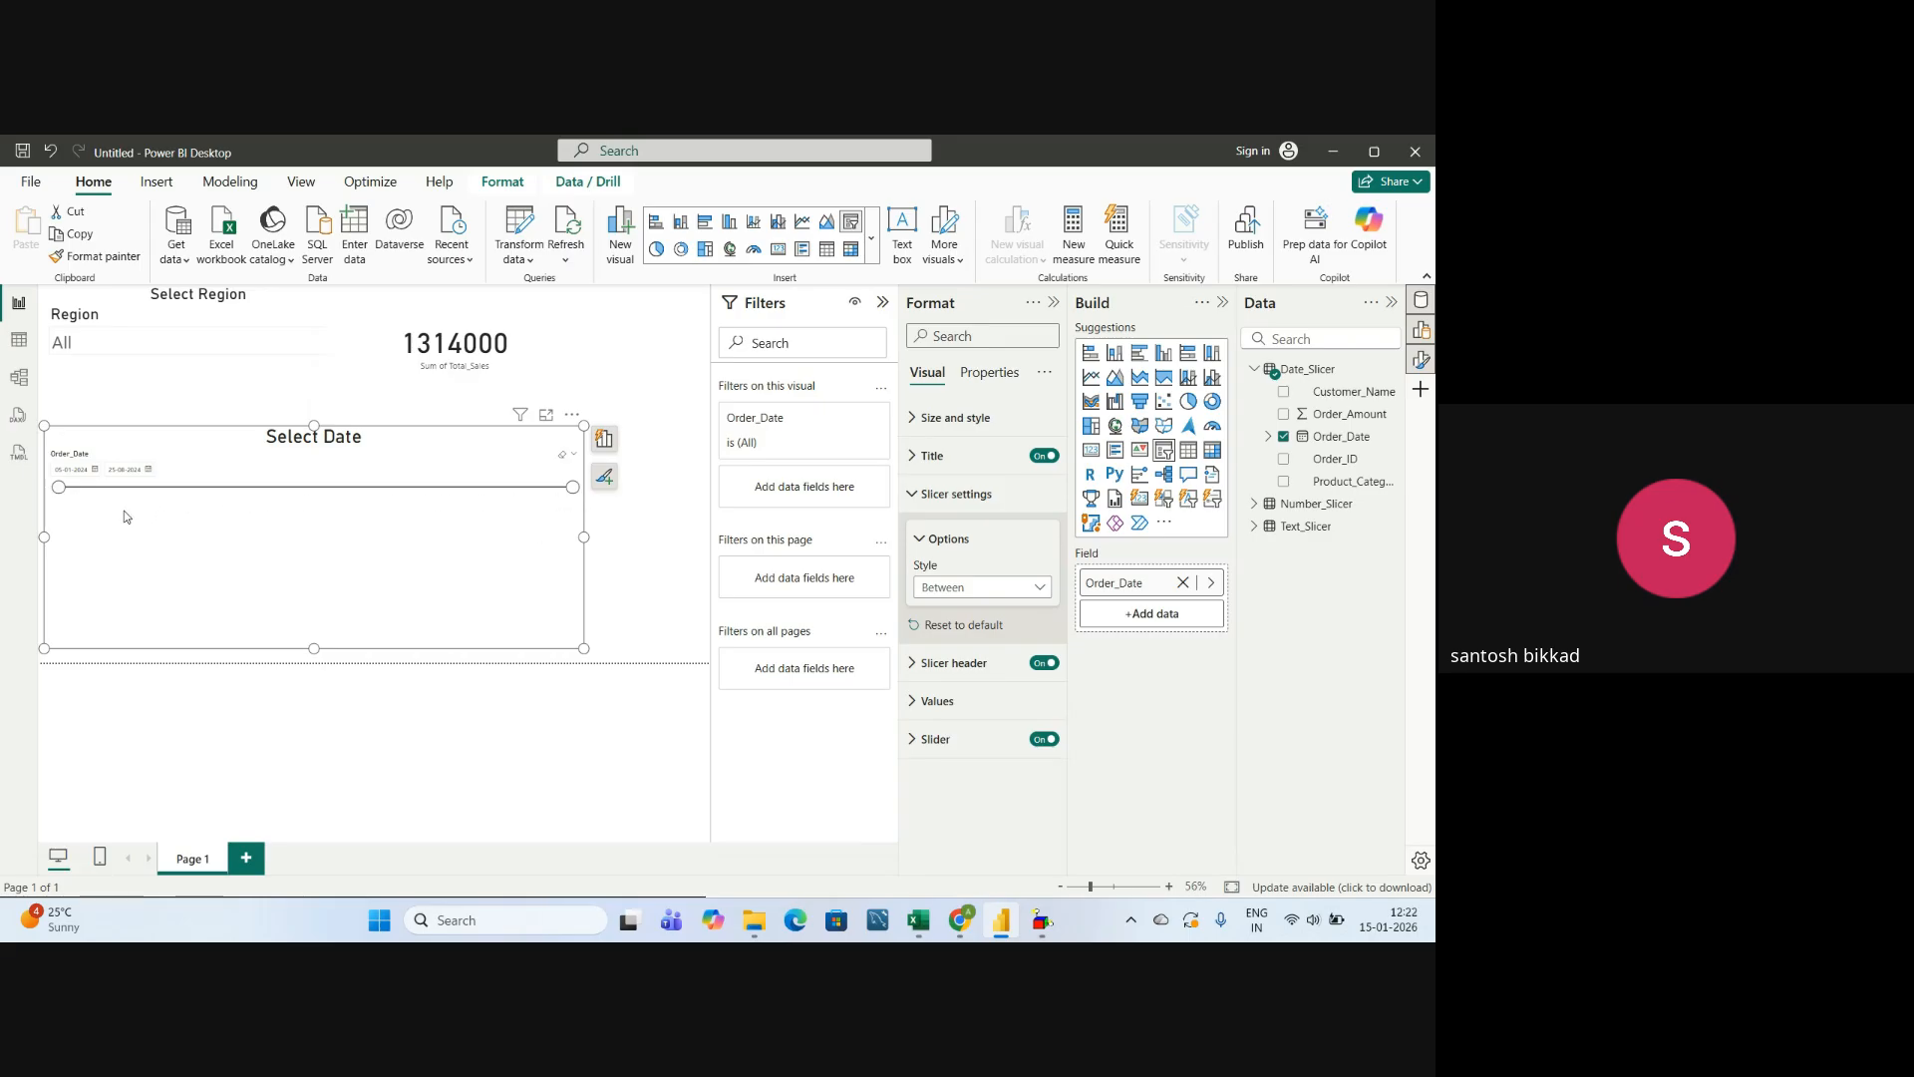
{"action": "left_click", "coordinate": [949, 591]}
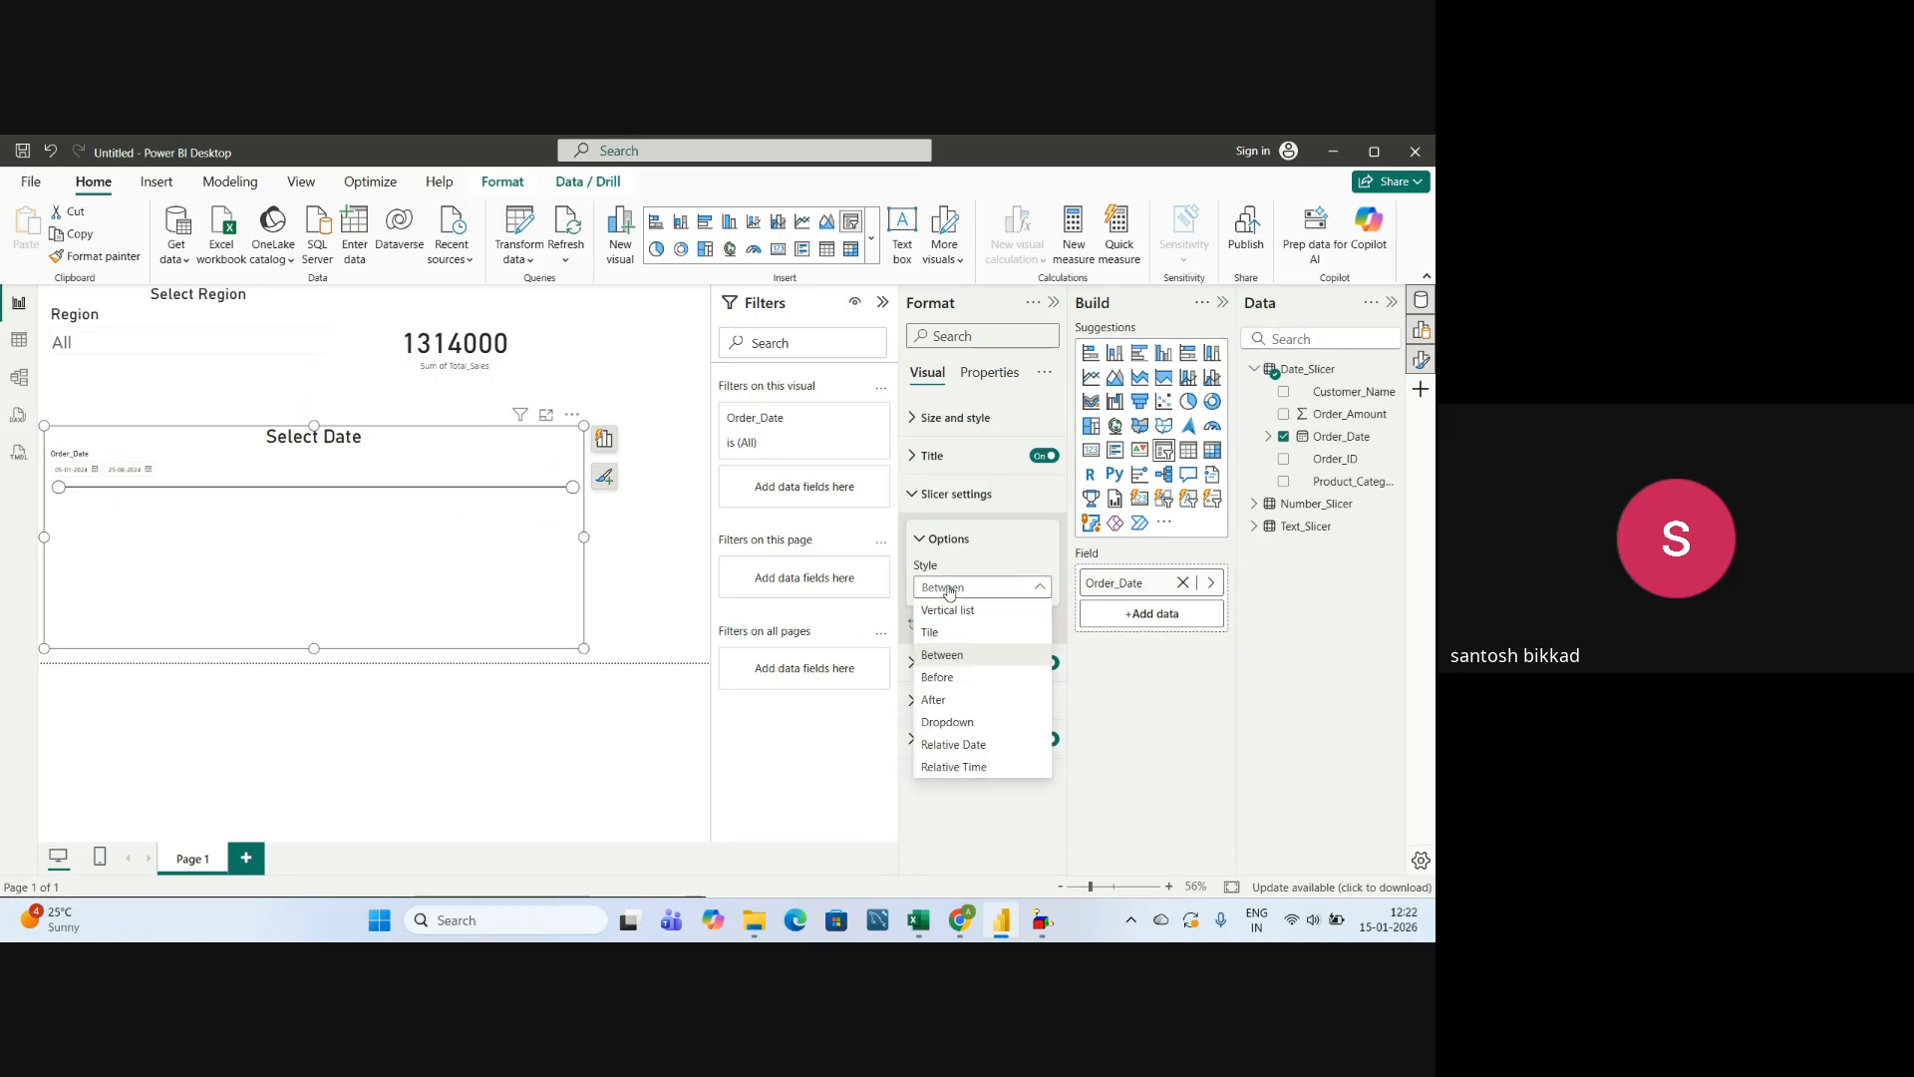
{"action": "left_click", "coordinate": [937, 685]}
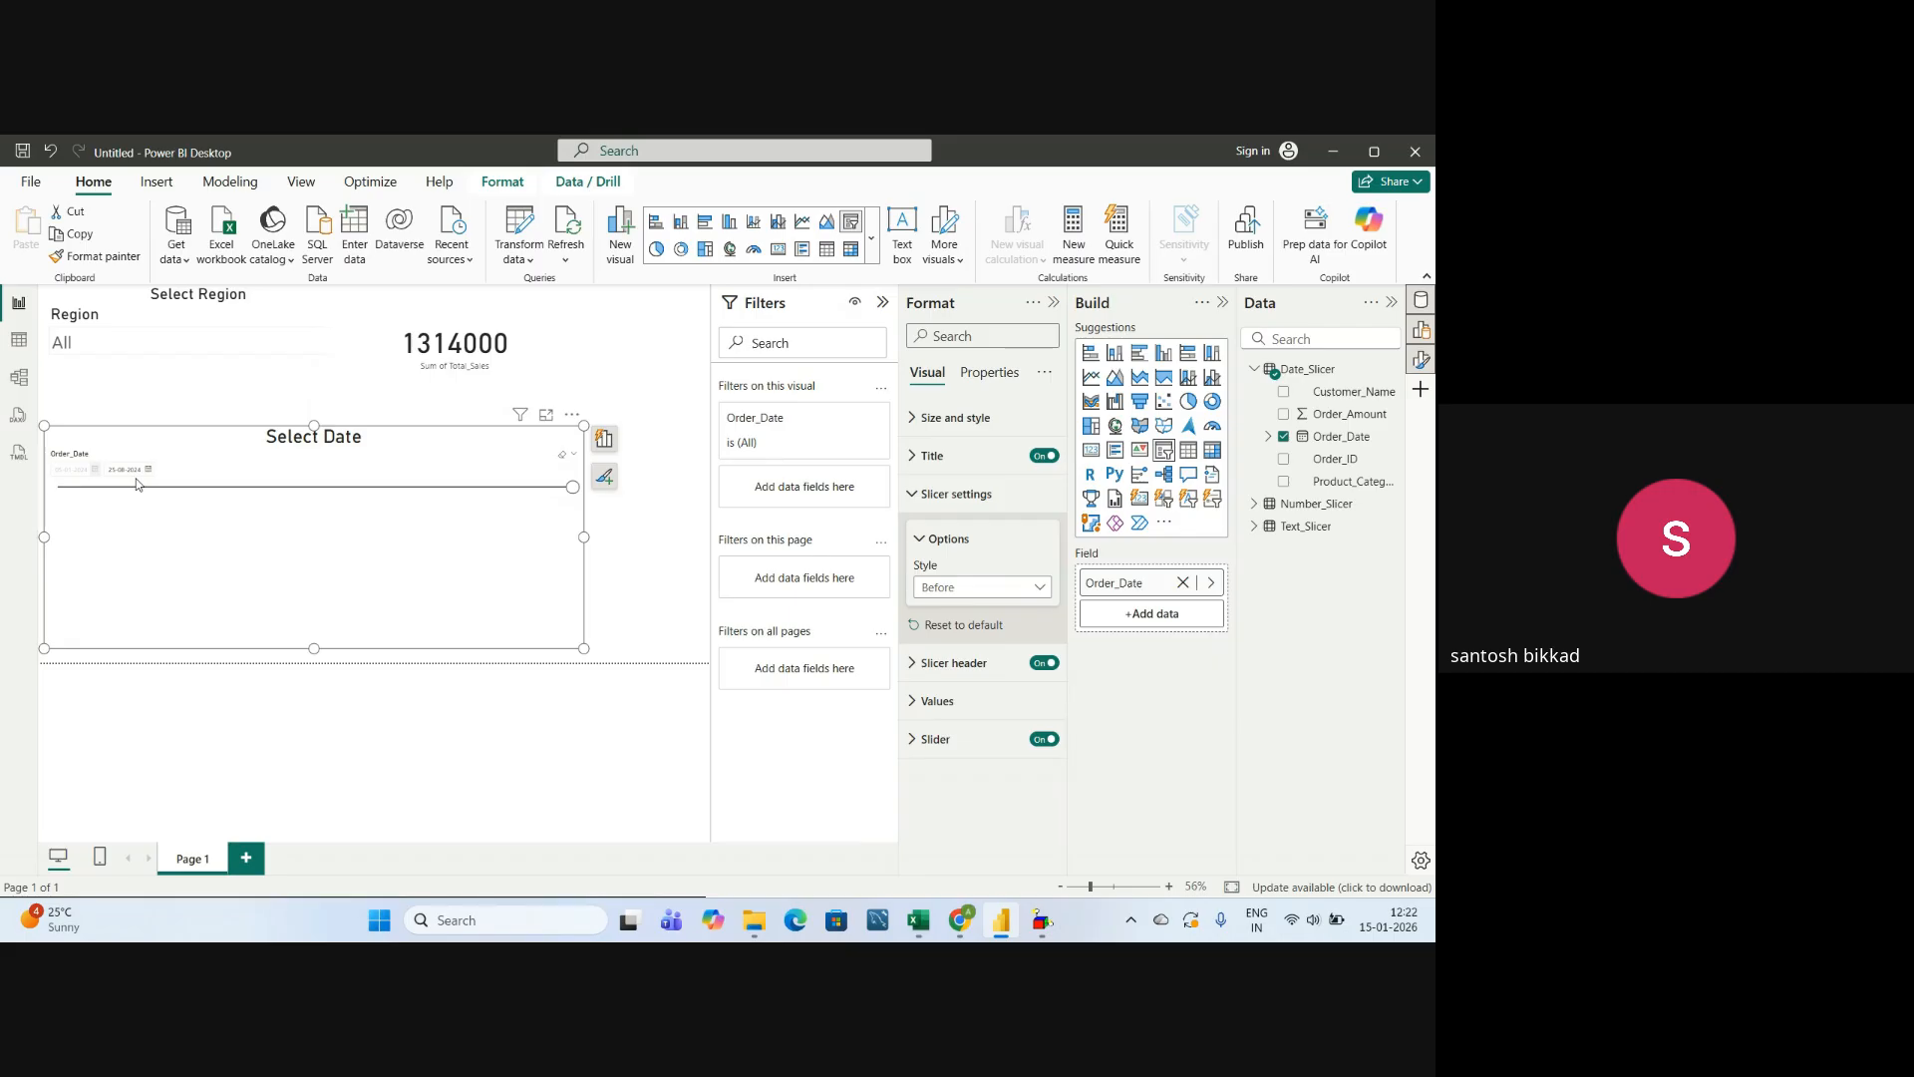
{"action": "left_click", "coordinate": [957, 587]}
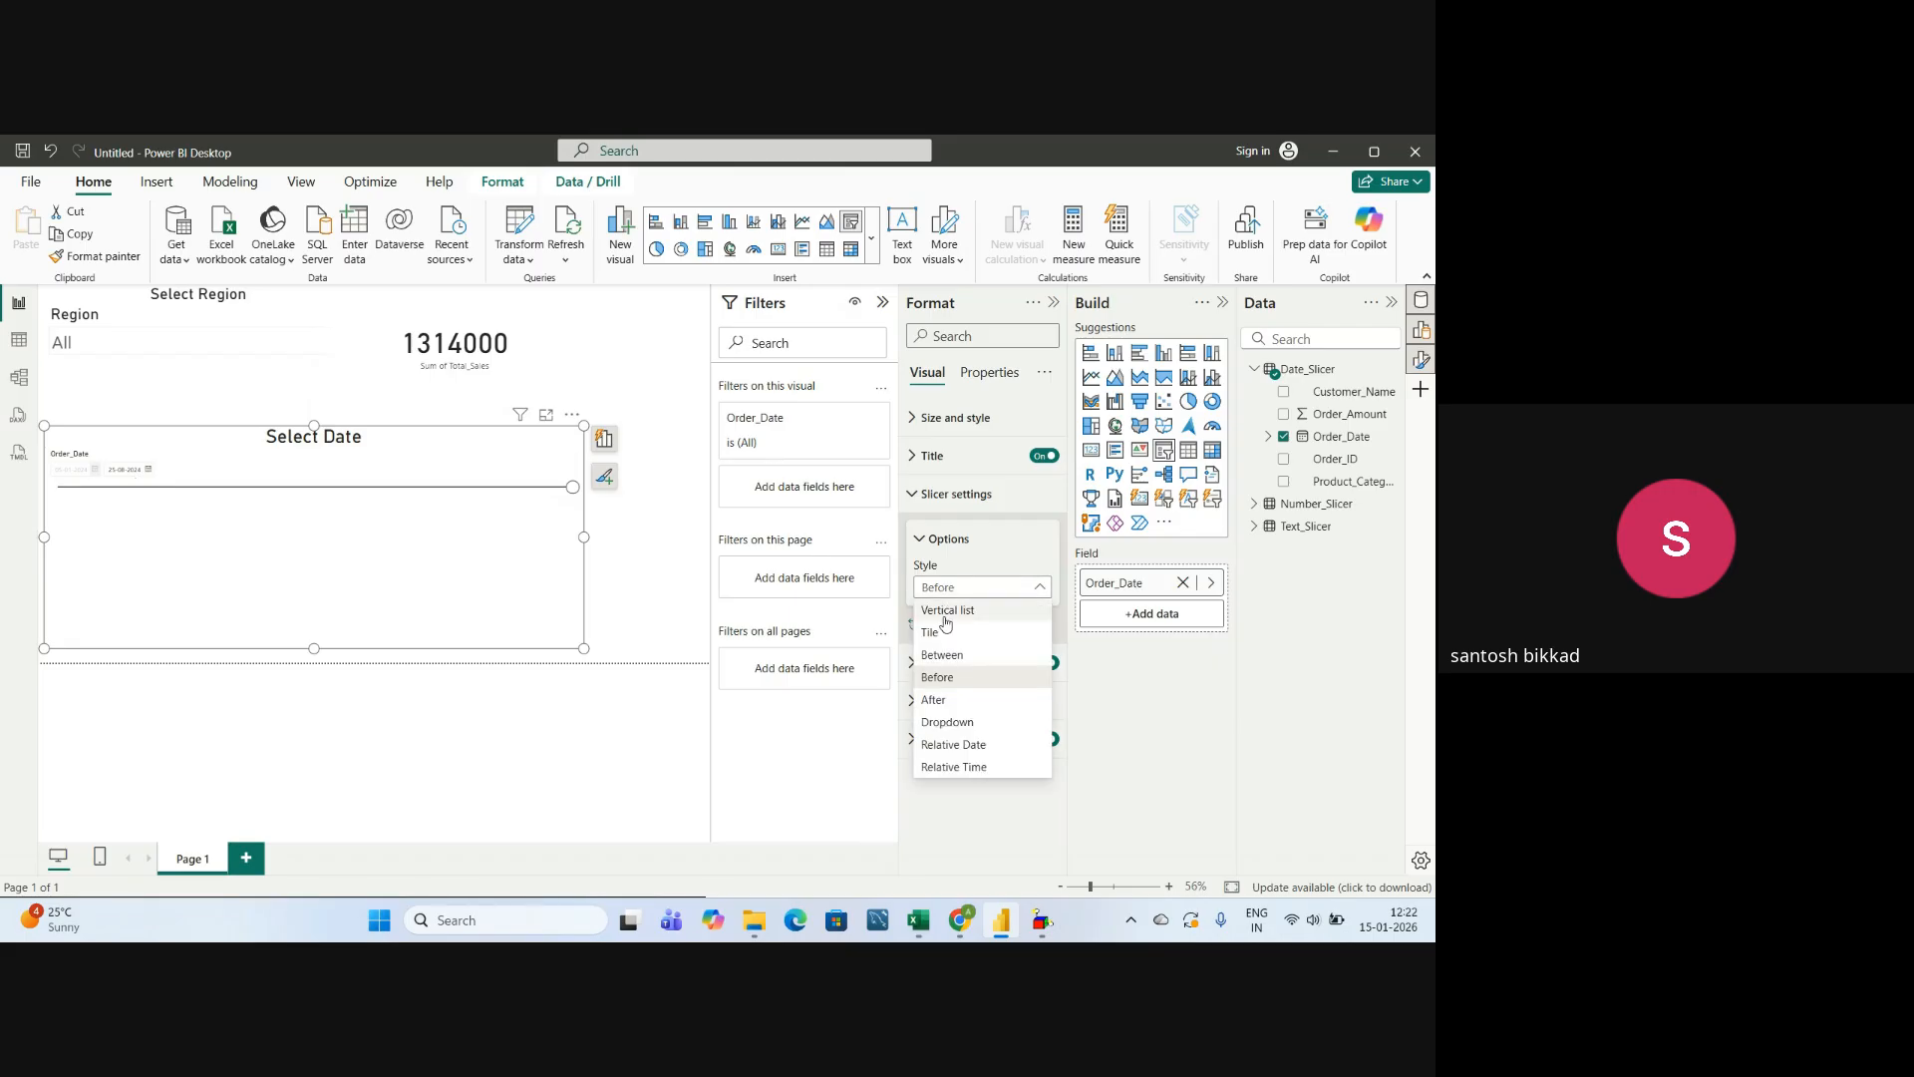
{"action": "left_click", "coordinate": [937, 701]}
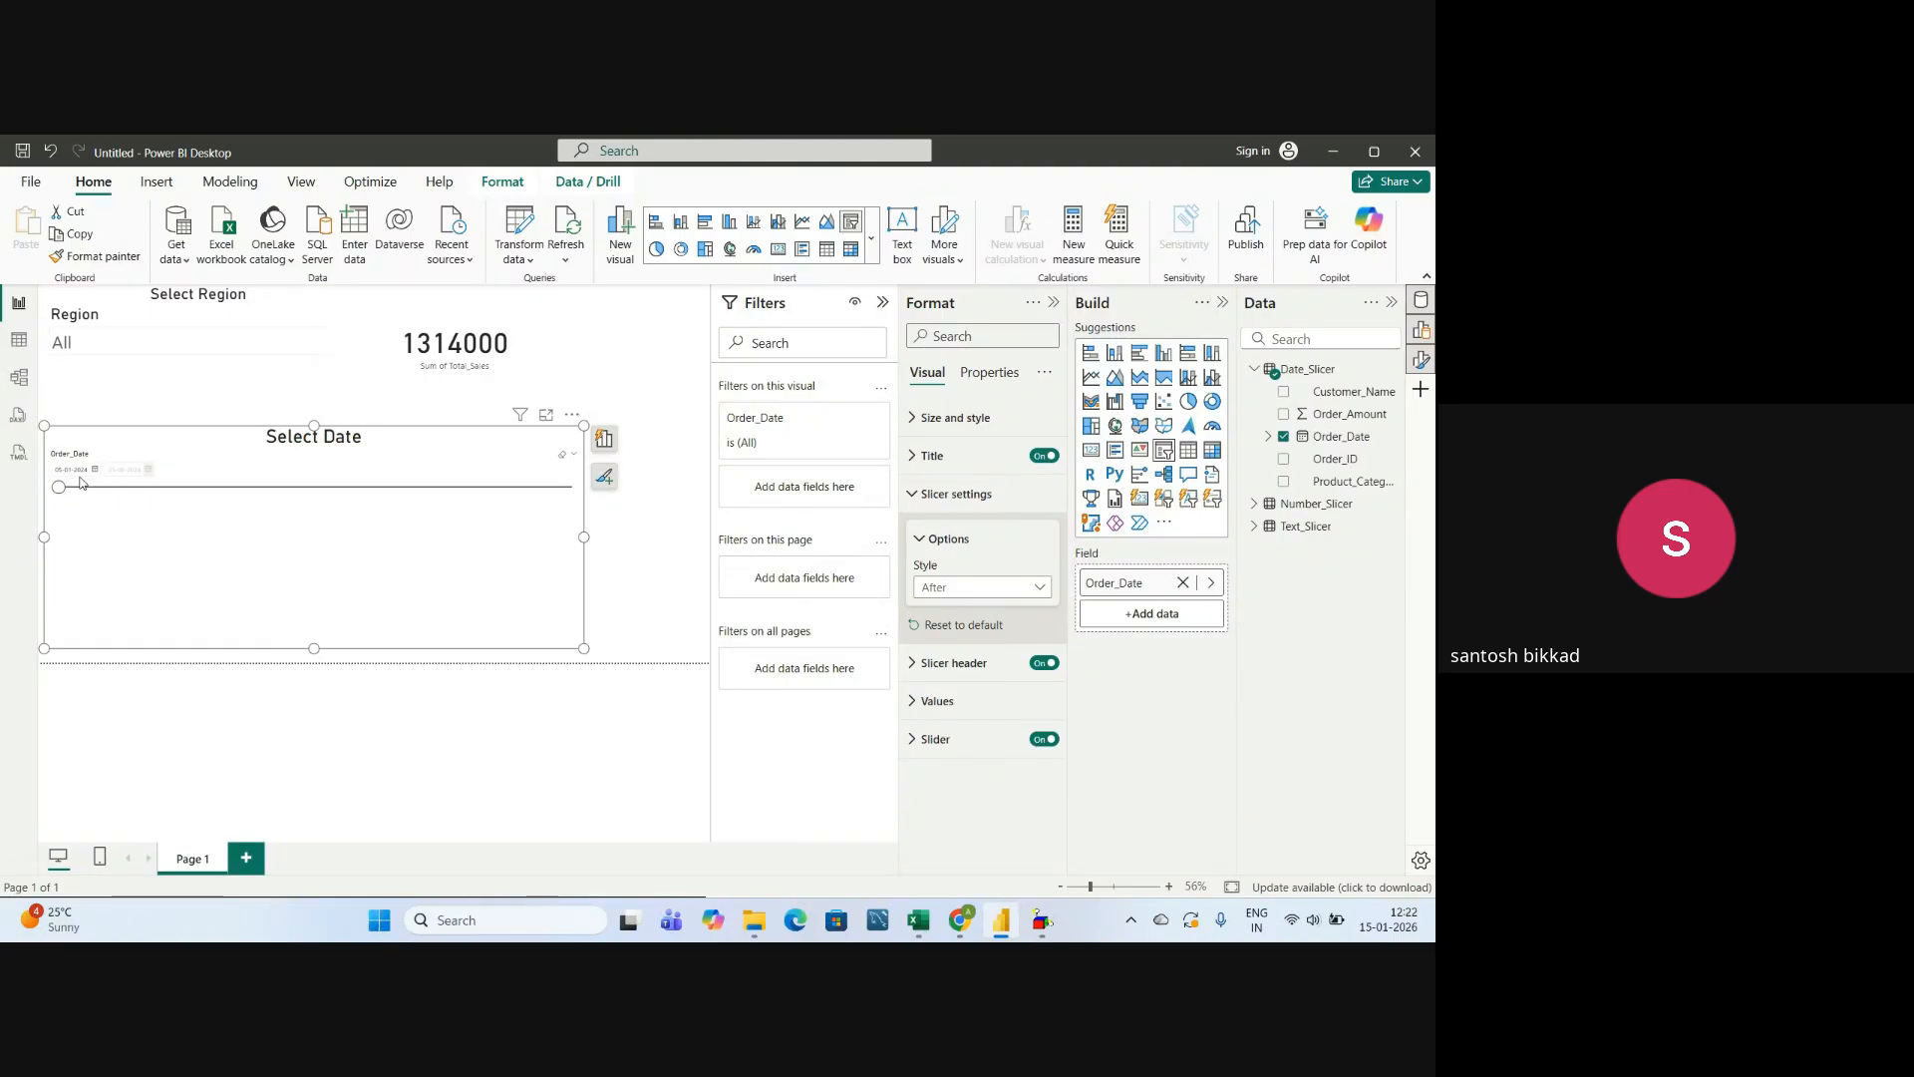
Set the date slicer's style to Dropdown, check its list of dates and close the slicer settings.
{"action": "left_click", "coordinate": [940, 592]}
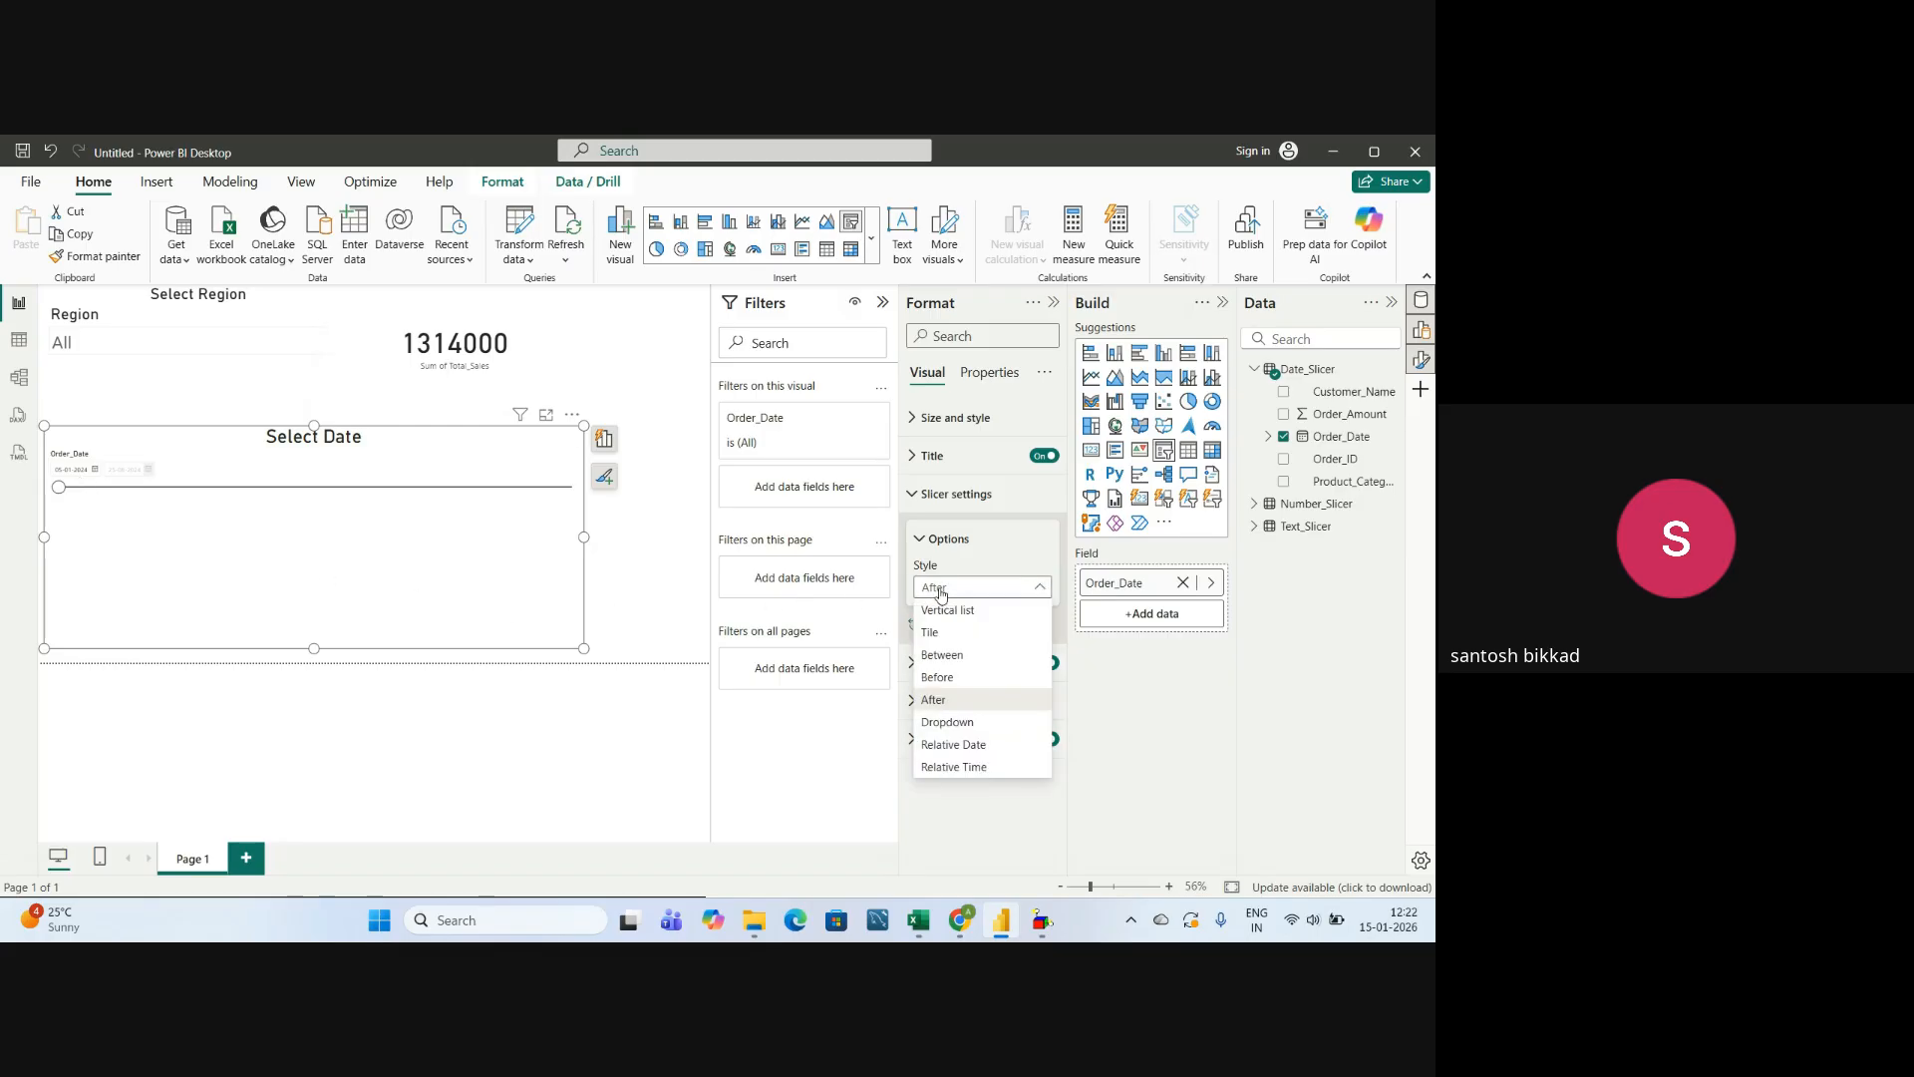
{"action": "left_click", "coordinate": [942, 723]}
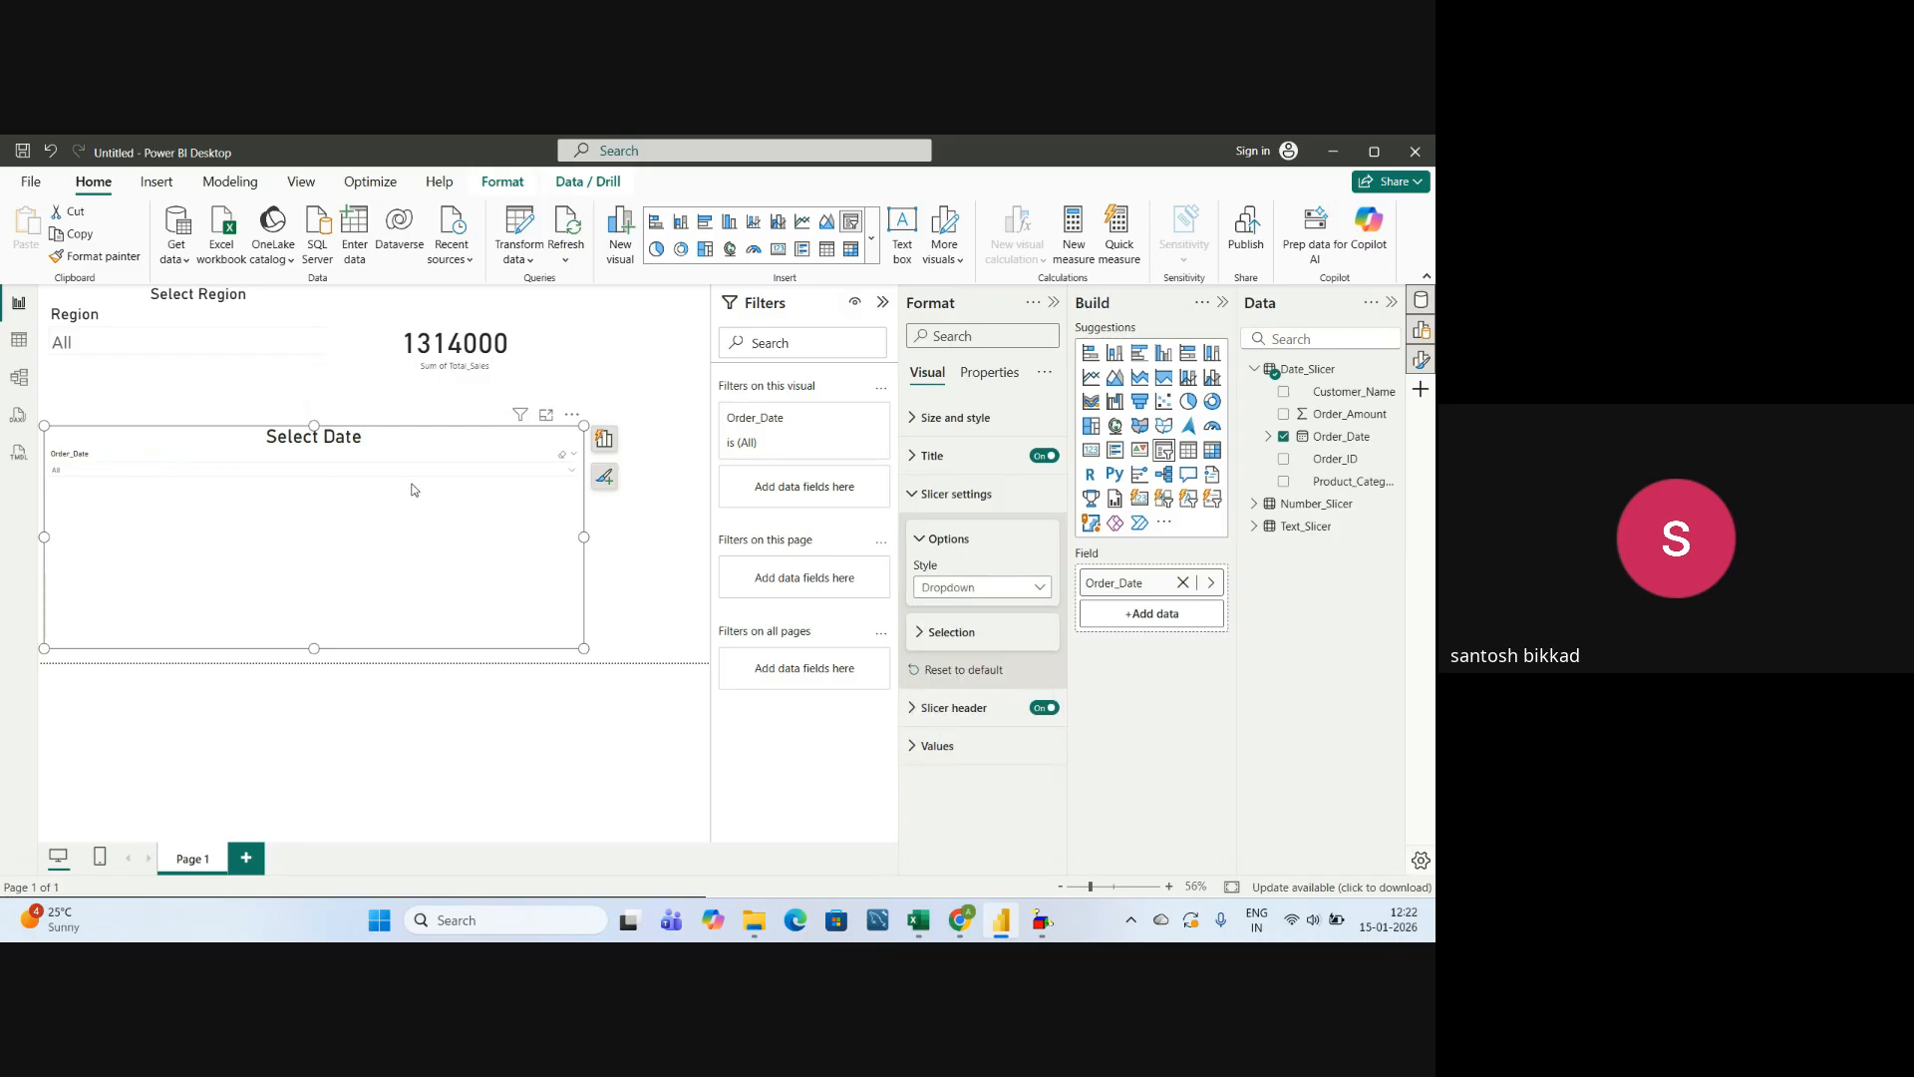
{"action": "left_click", "coordinate": [572, 468]}
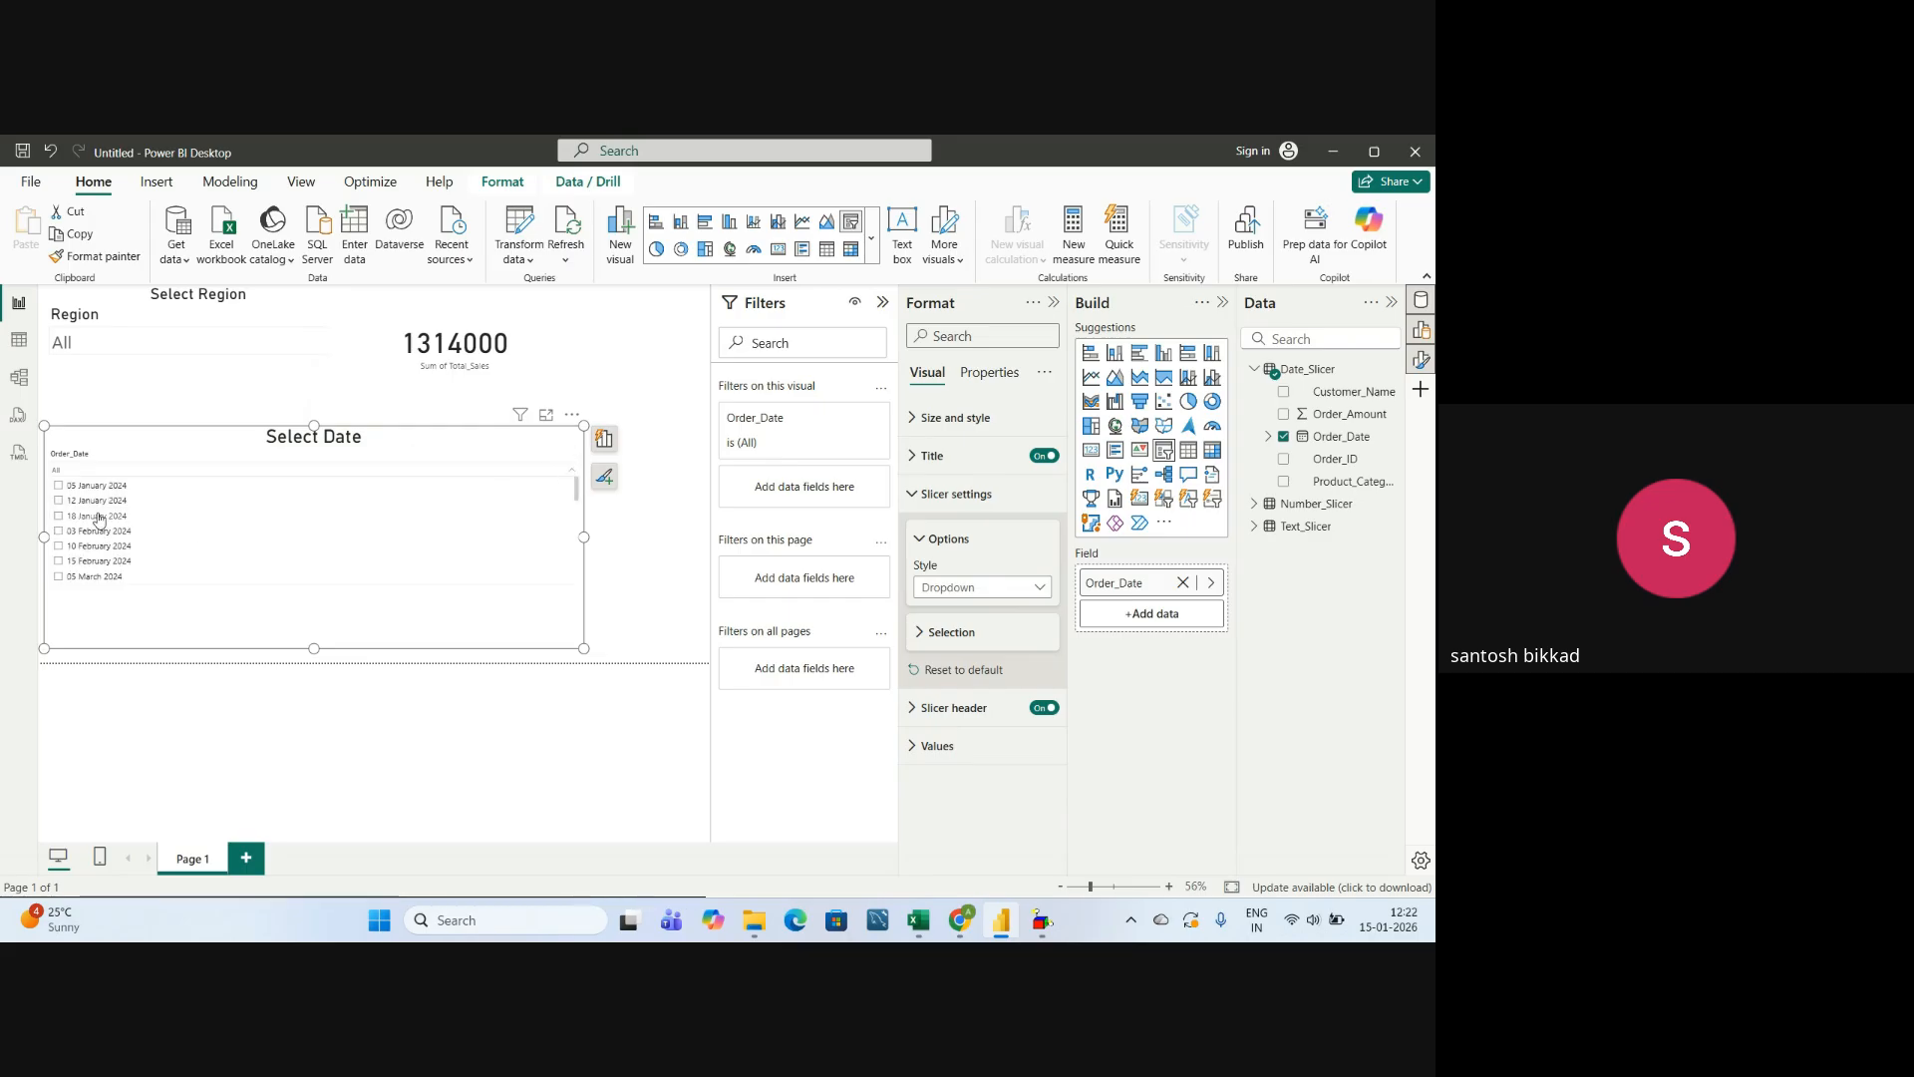
{"action": "scroll", "coordinate": [99, 524], "scroll_direction": "down", "scroll_amount": 8}
{"action": "scroll", "coordinate": [110, 543], "scroll_direction": "up", "scroll_amount": 8}
{"action": "left_click", "coordinate": [575, 473]}
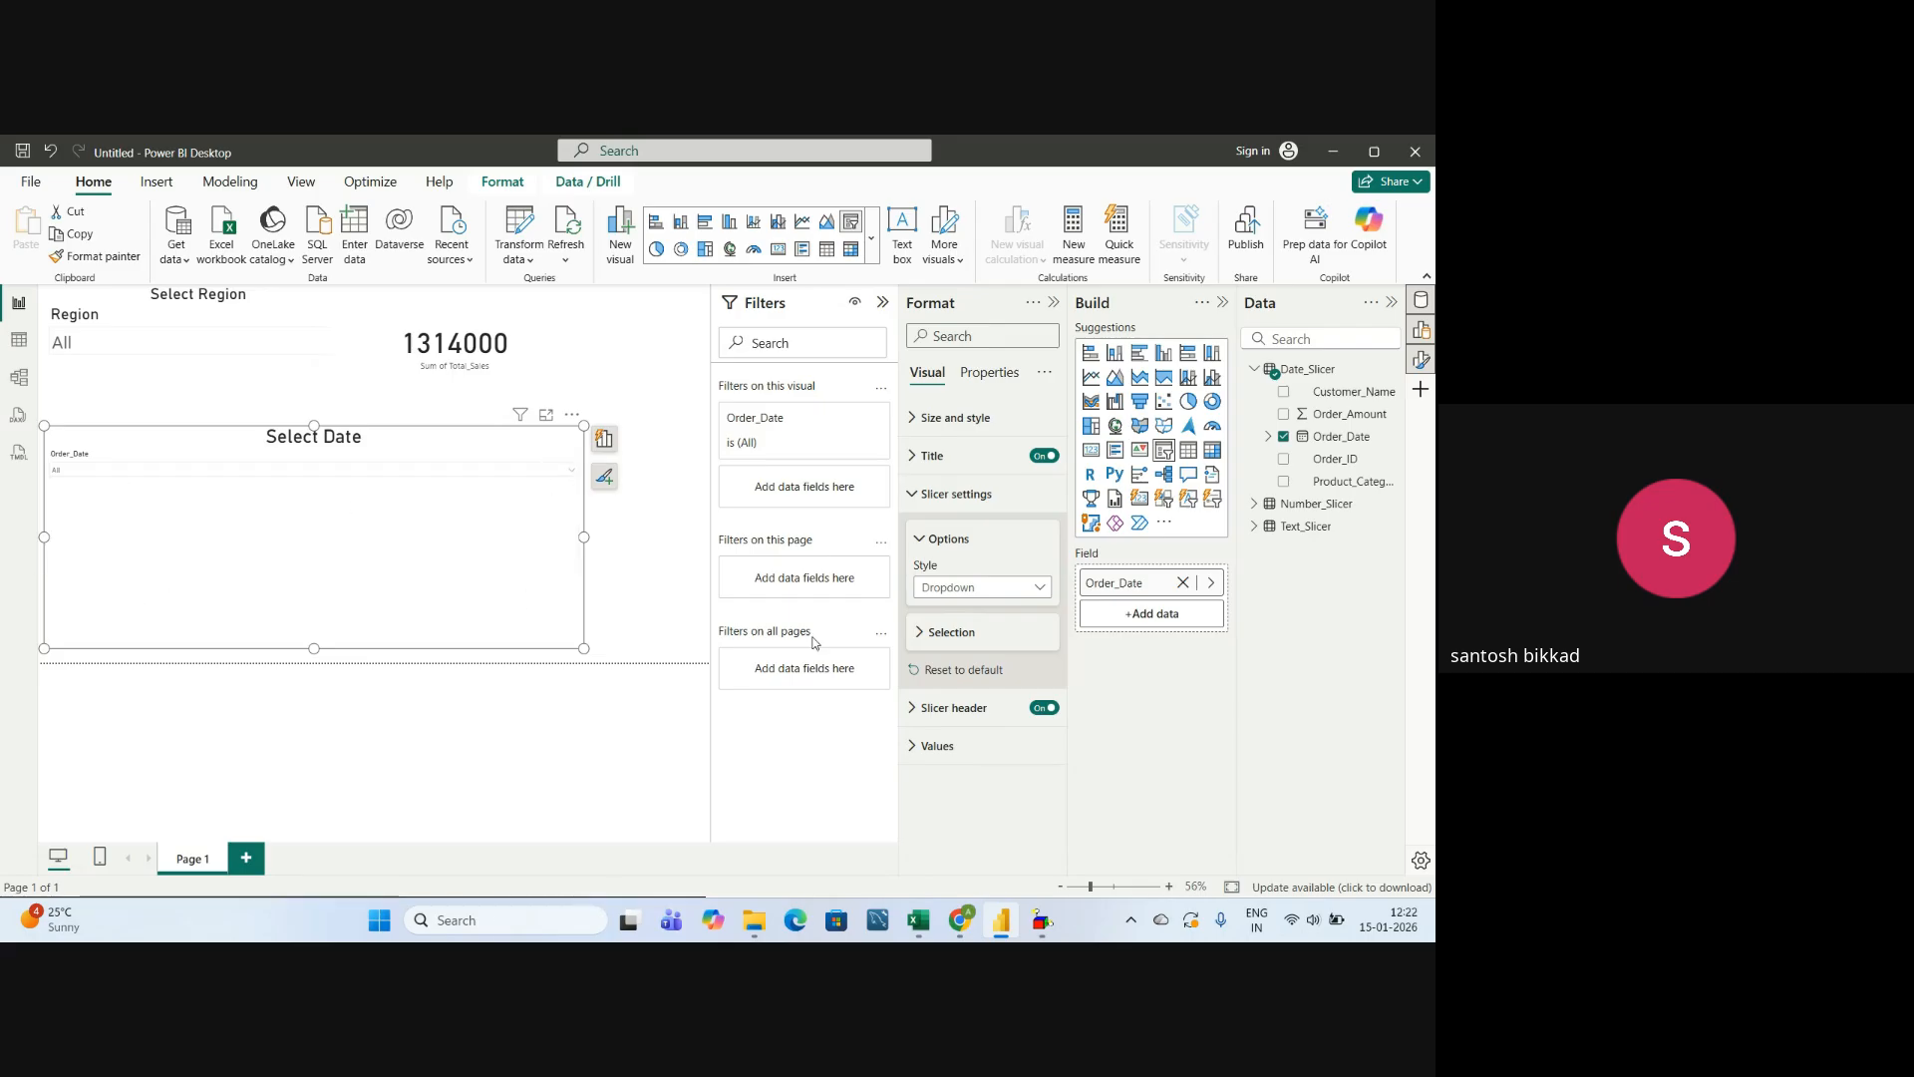
{"action": "left_click", "coordinate": [924, 543]}
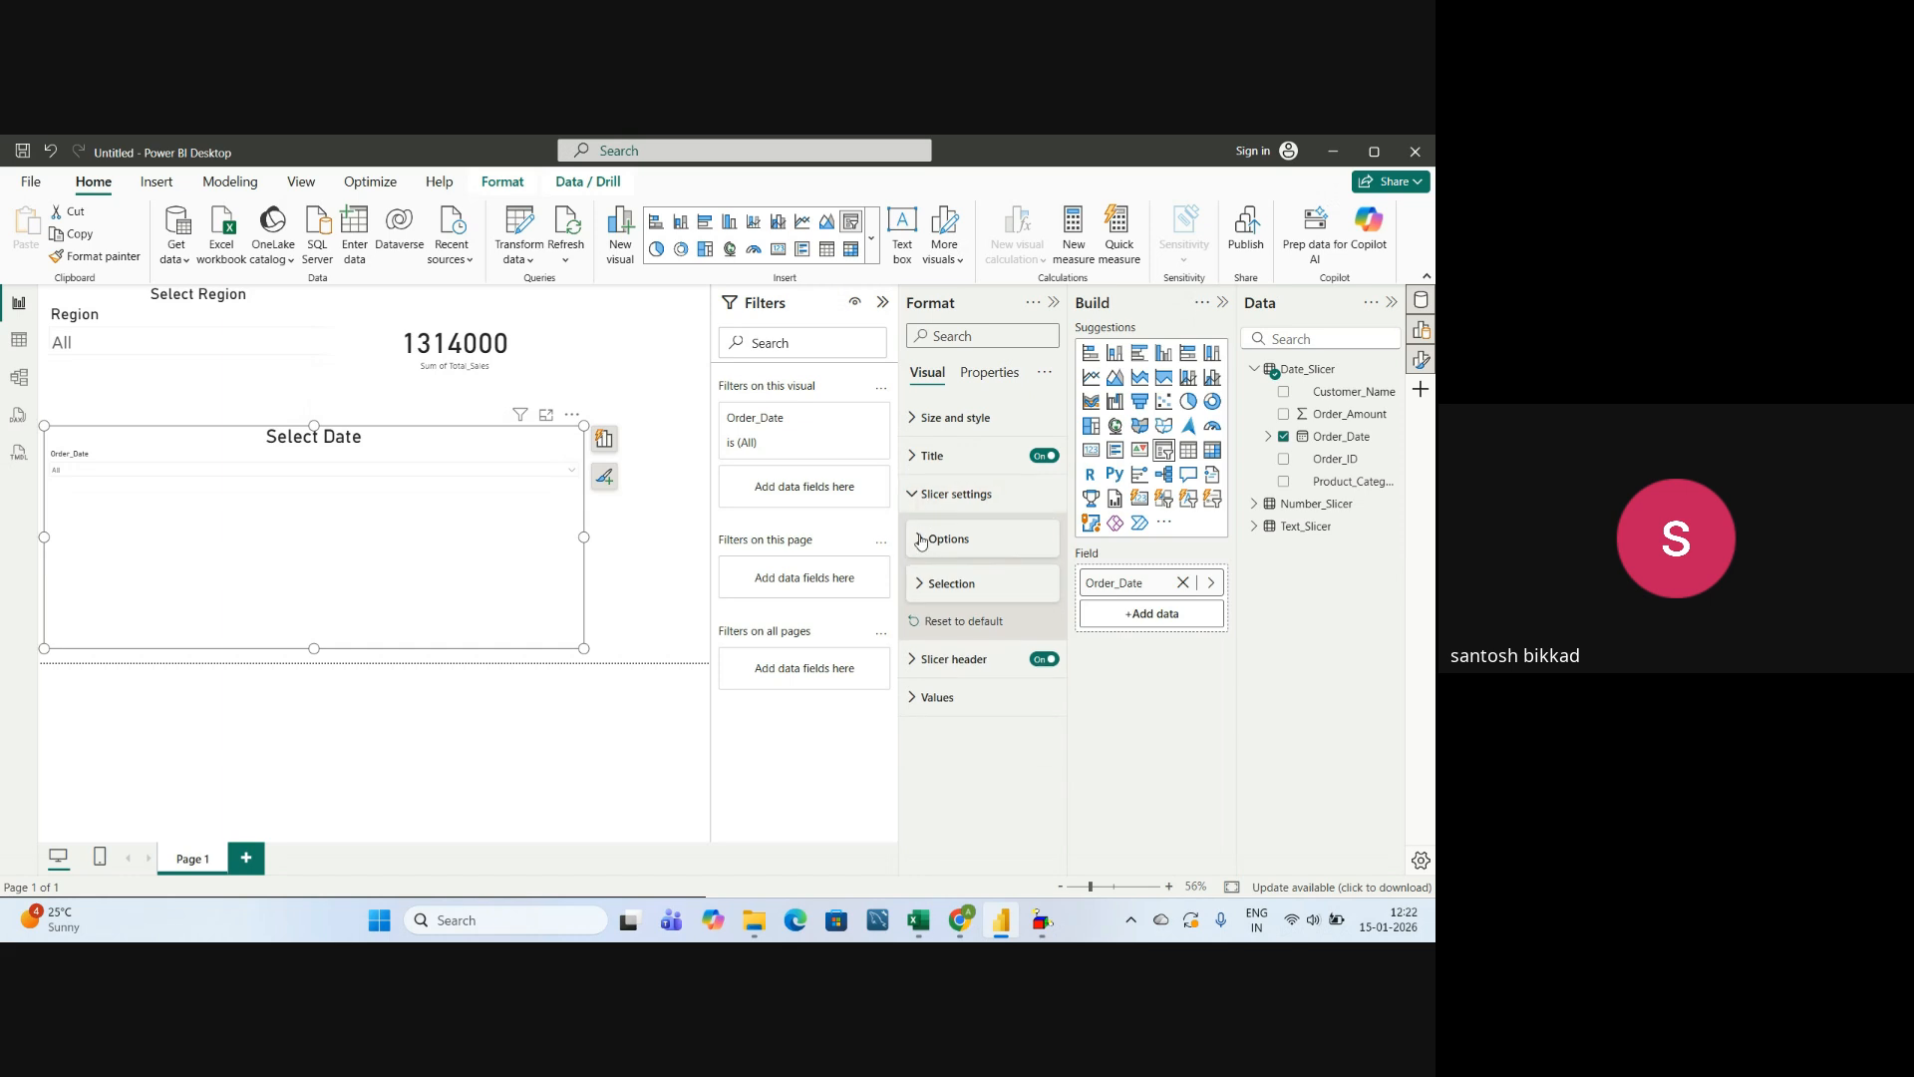
{"action": "left_click", "coordinate": [916, 495]}
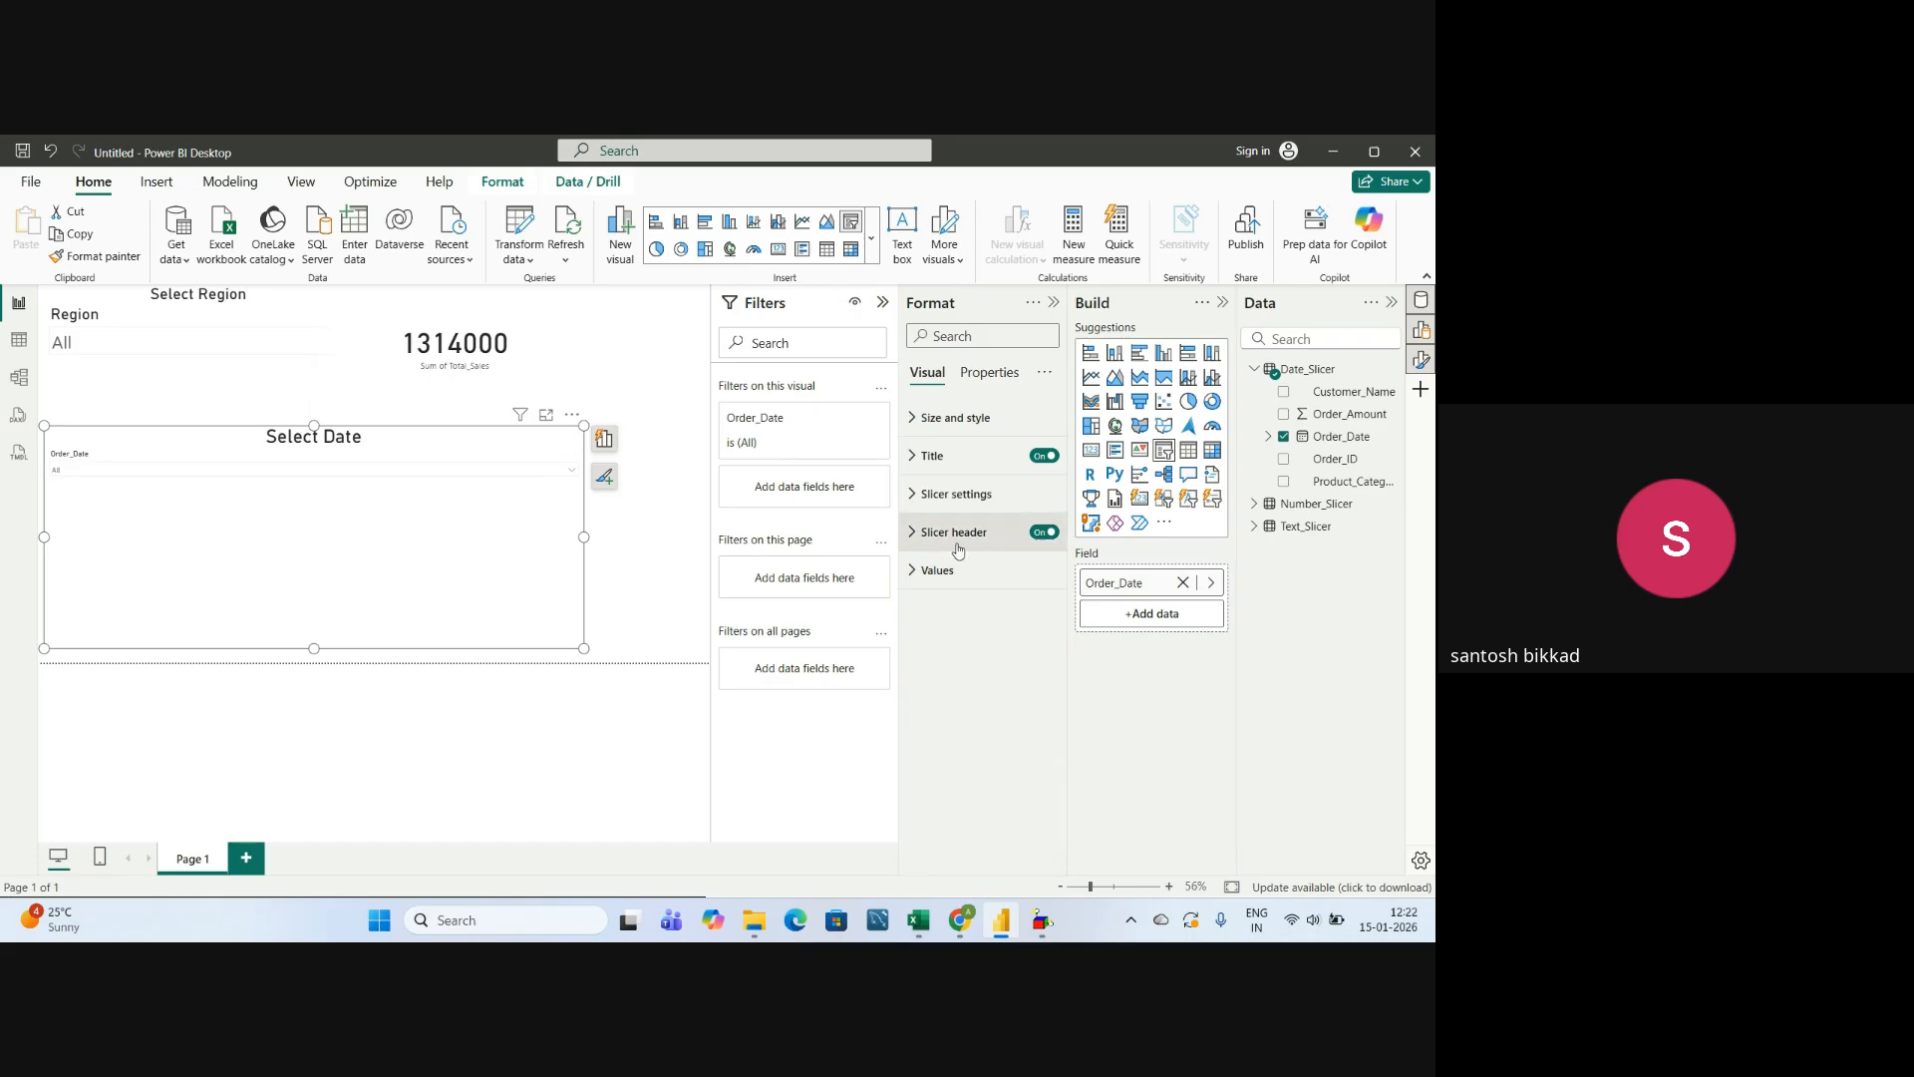
Set the font size of the date slicer's header text to 25.
{"action": "left_click", "coordinate": [919, 547]}
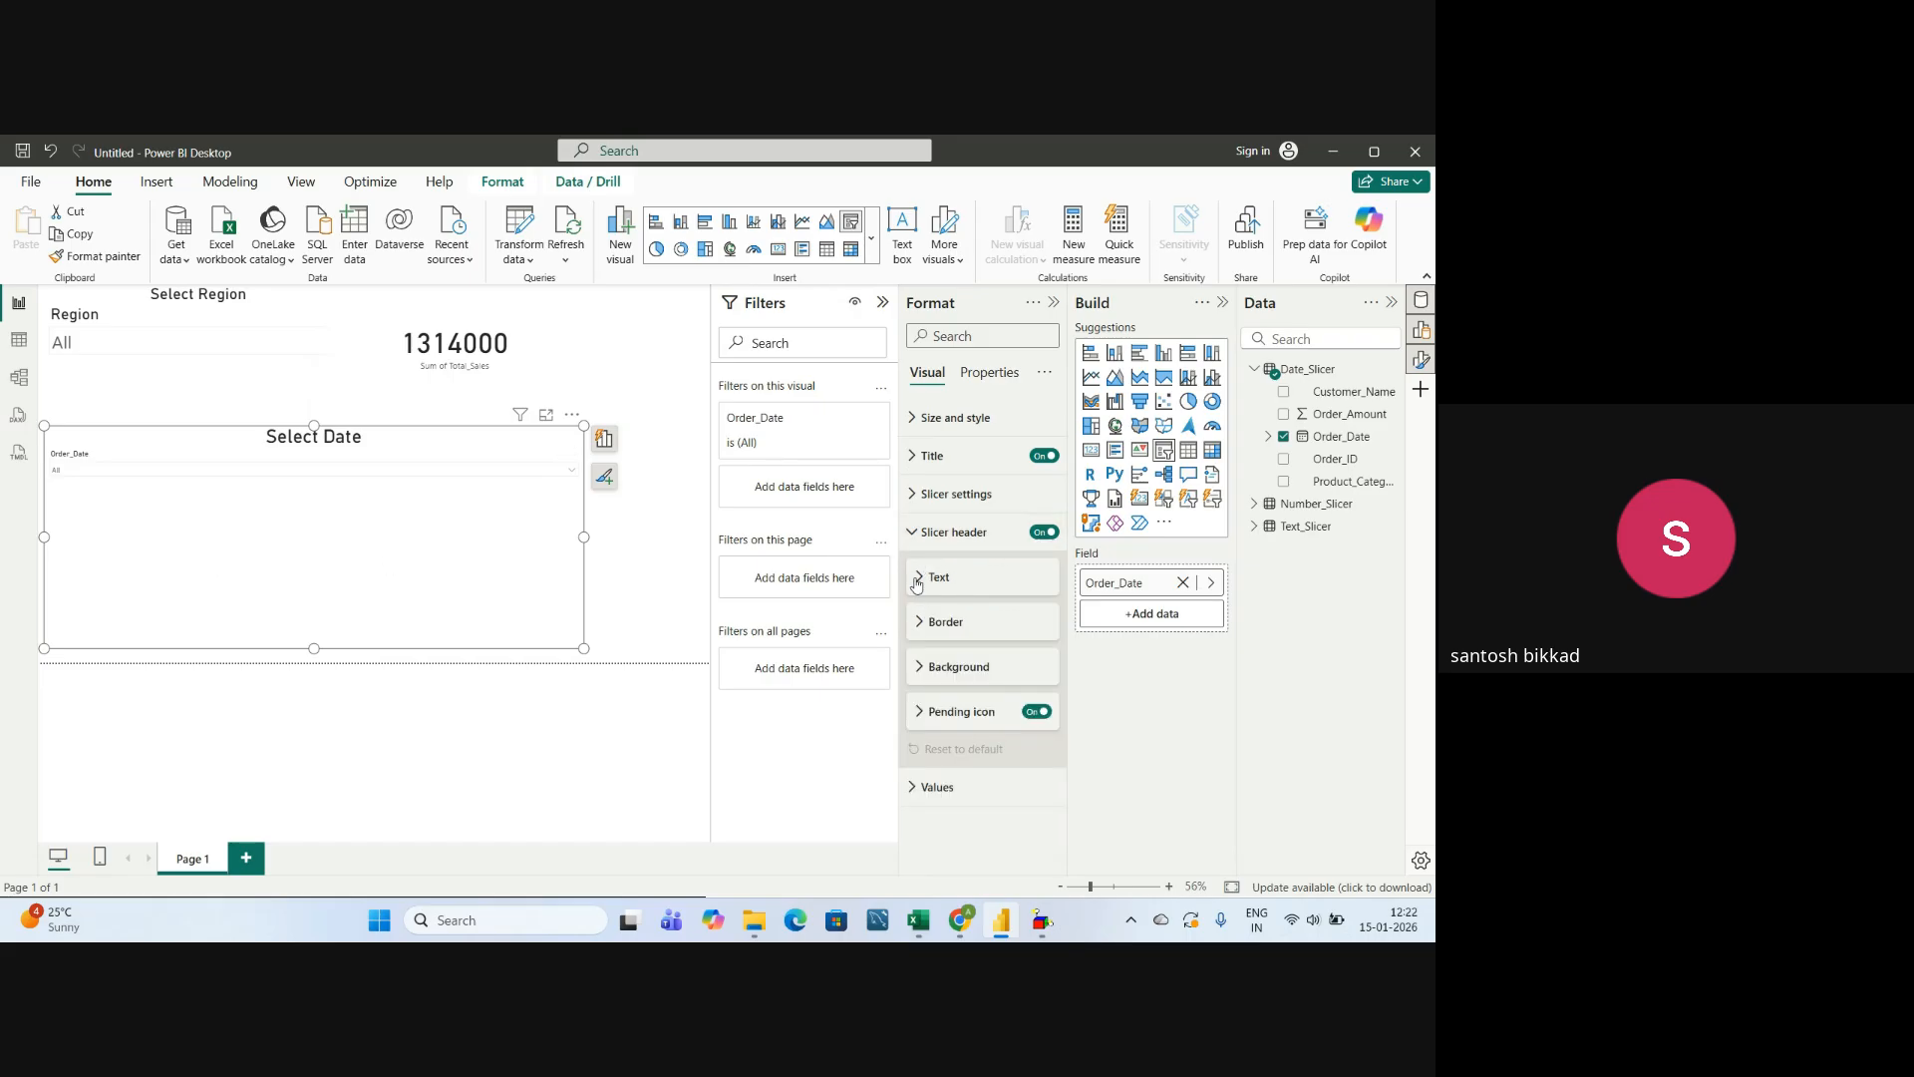
{"action": "left_click", "coordinate": [917, 578]}
{"action": "left_click", "coordinate": [1023, 677]}
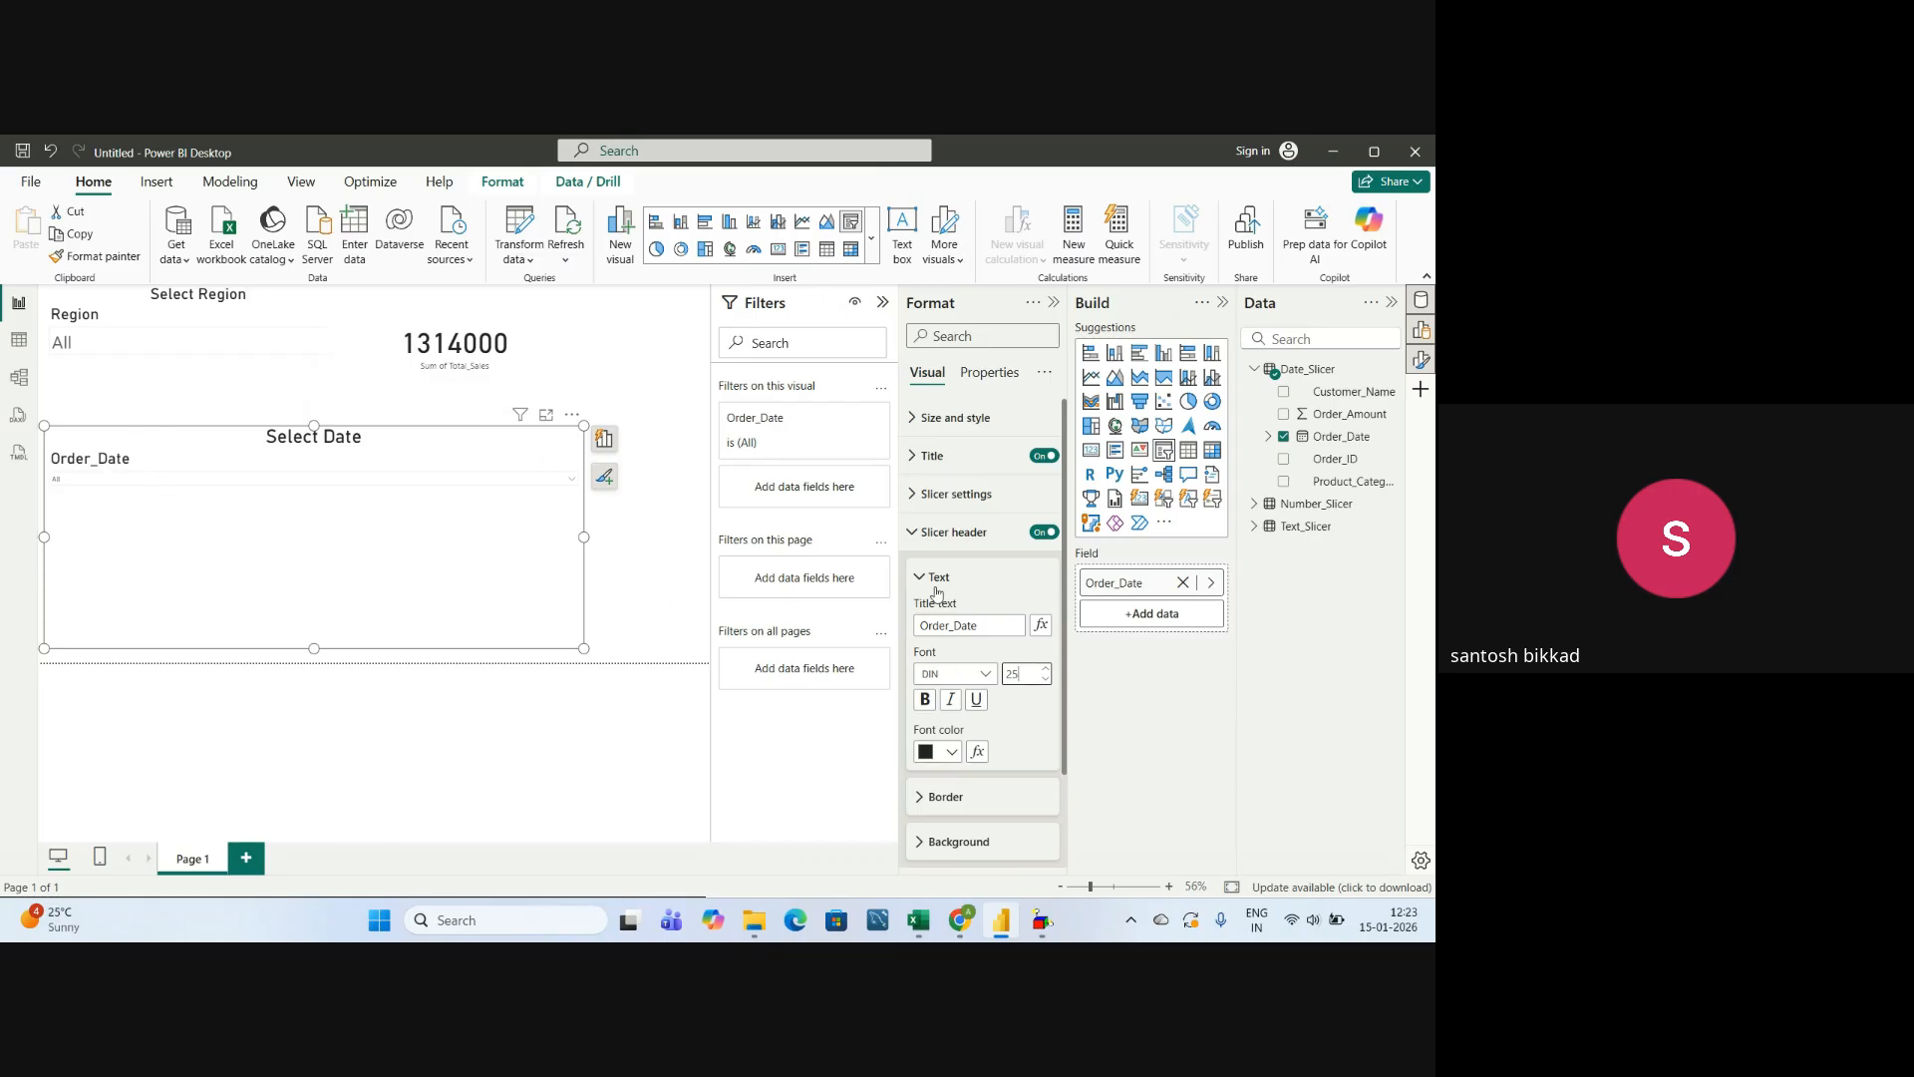
{"action": "scroll", "coordinate": [1003, 697], "scroll_direction": "down", "scroll_amount": 2}
{"action": "scroll", "coordinate": [987, 668], "scroll_direction": "up", "scroll_amount": 2}
{"action": "left_click", "coordinate": [913, 571]}
{"action": "left_click", "coordinate": [909, 543]}
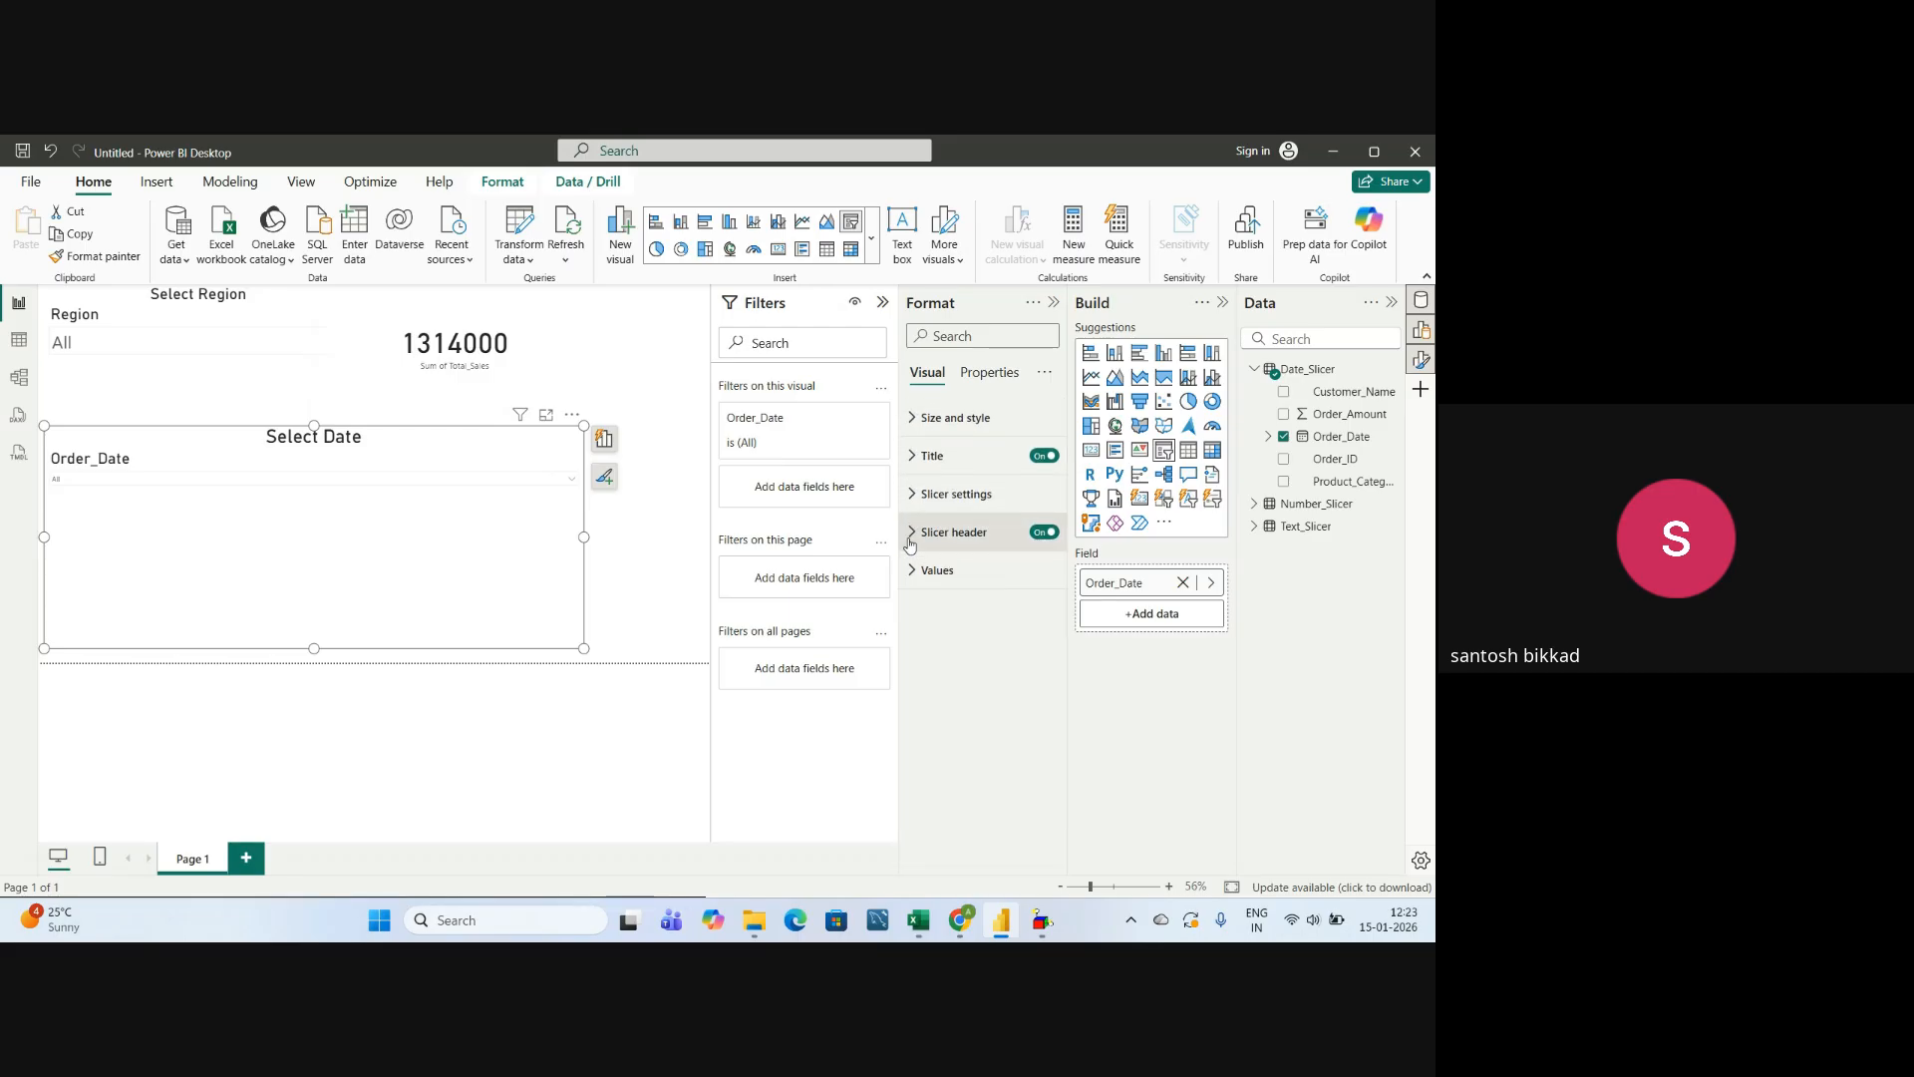
Set the font size of the date slicer's values to 30.
{"action": "left_click", "coordinate": [911, 569]}
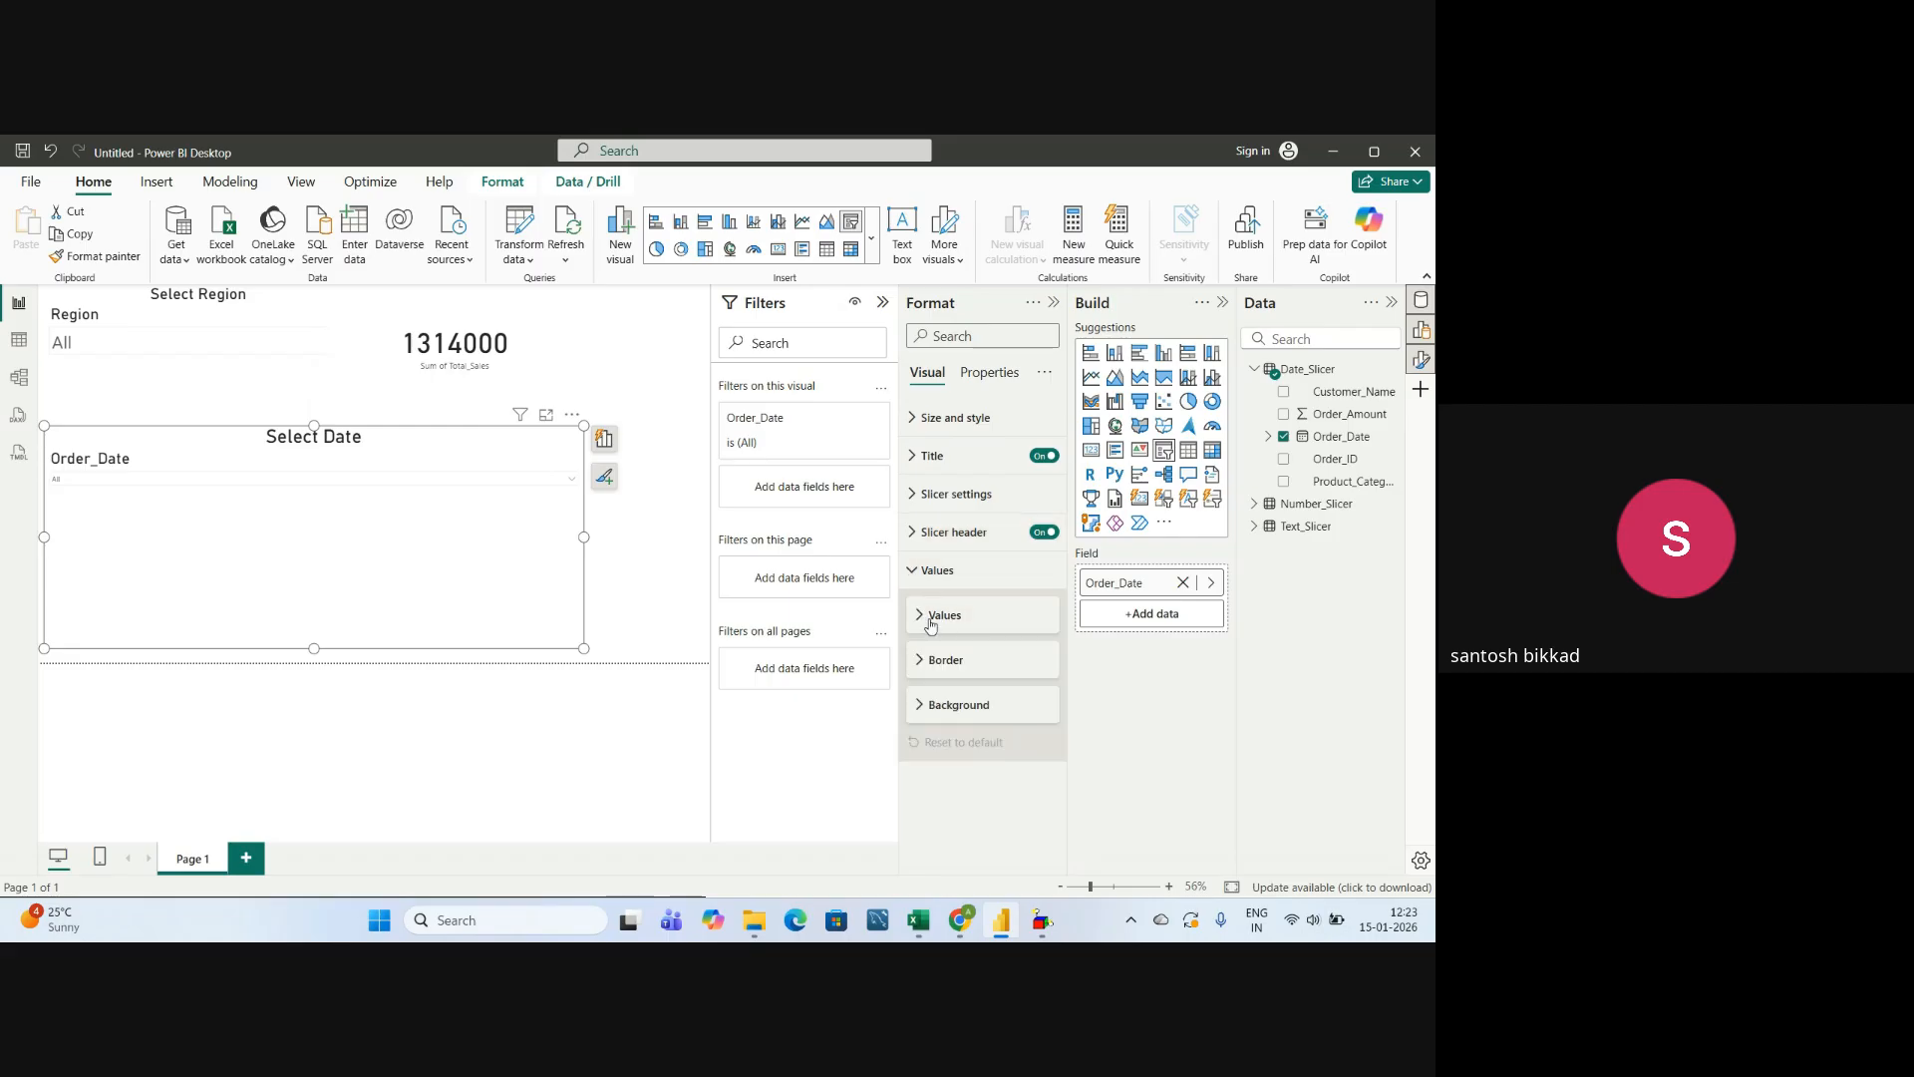
{"action": "left_click", "coordinate": [921, 616]}
{"action": "scroll", "coordinate": [957, 638], "scroll_direction": "down", "scroll_amount": 1}
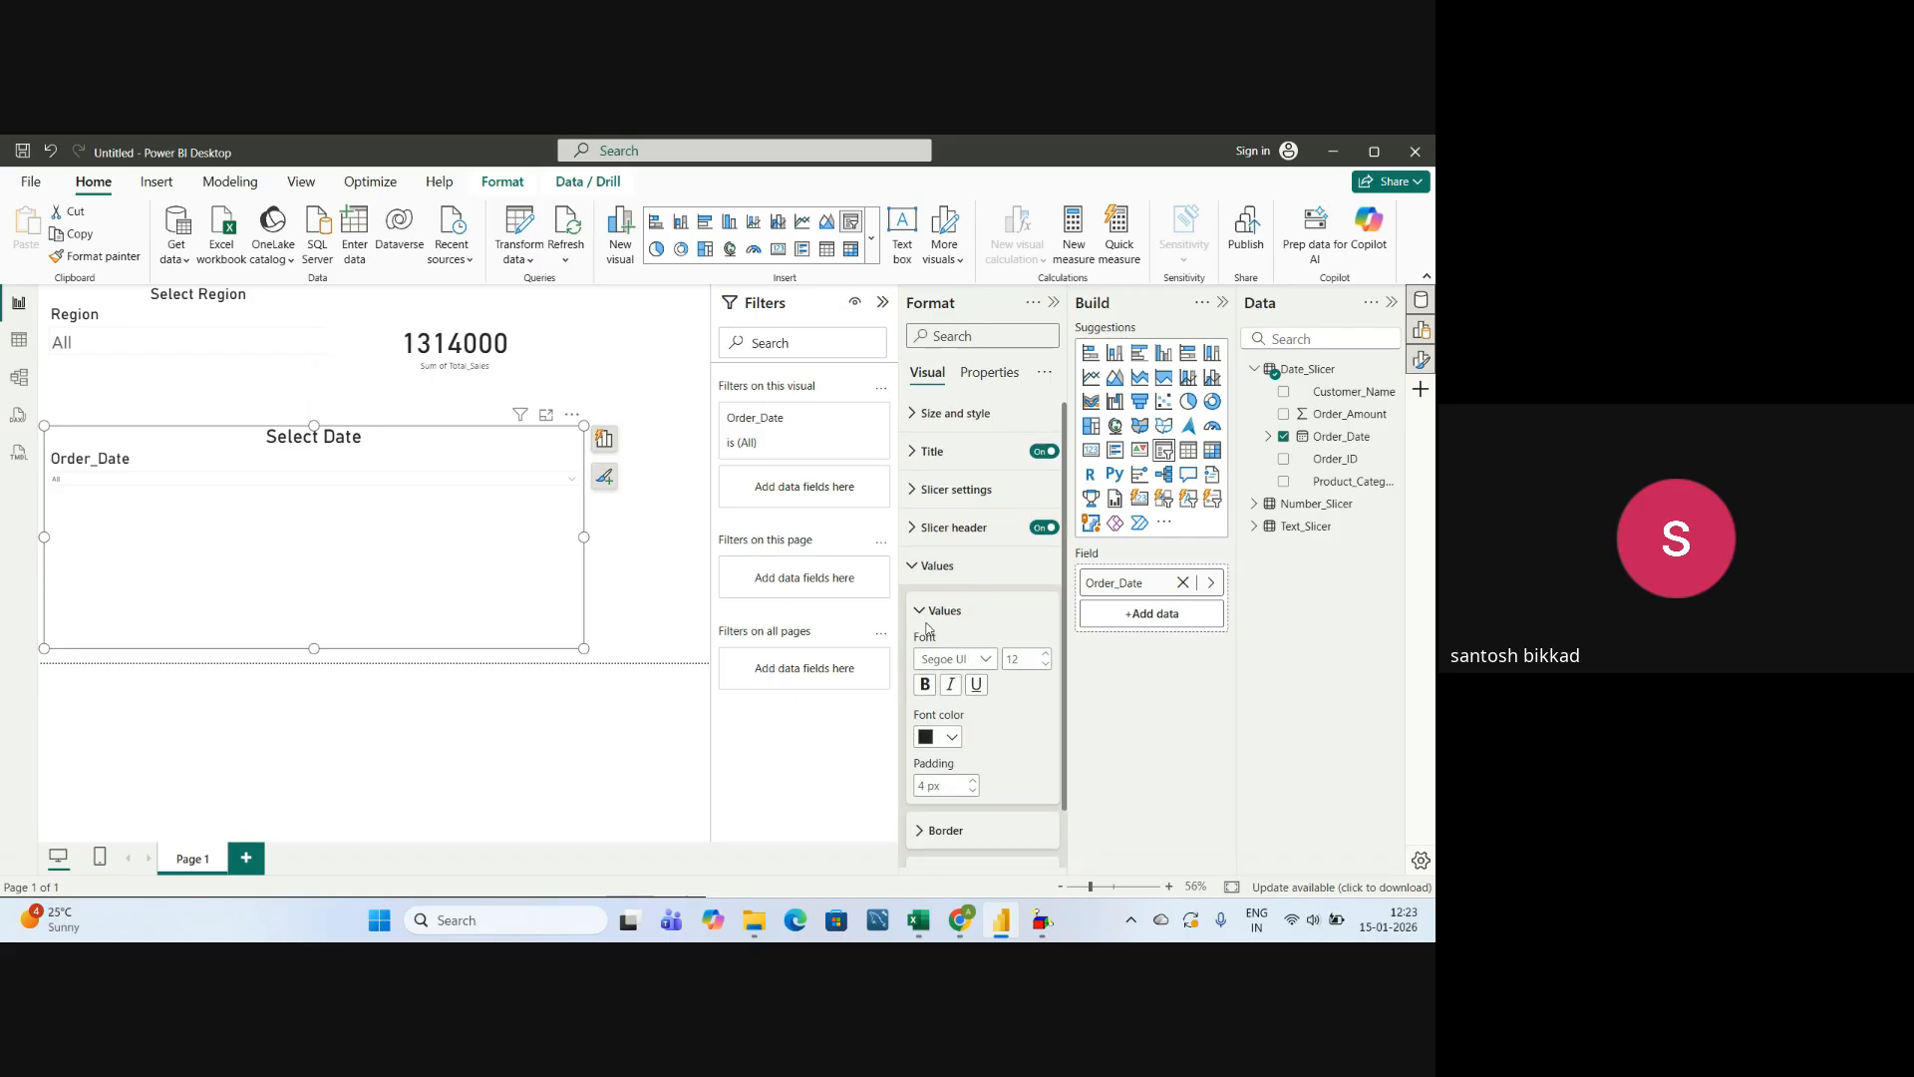
{"action": "left_click", "coordinate": [1017, 595]}
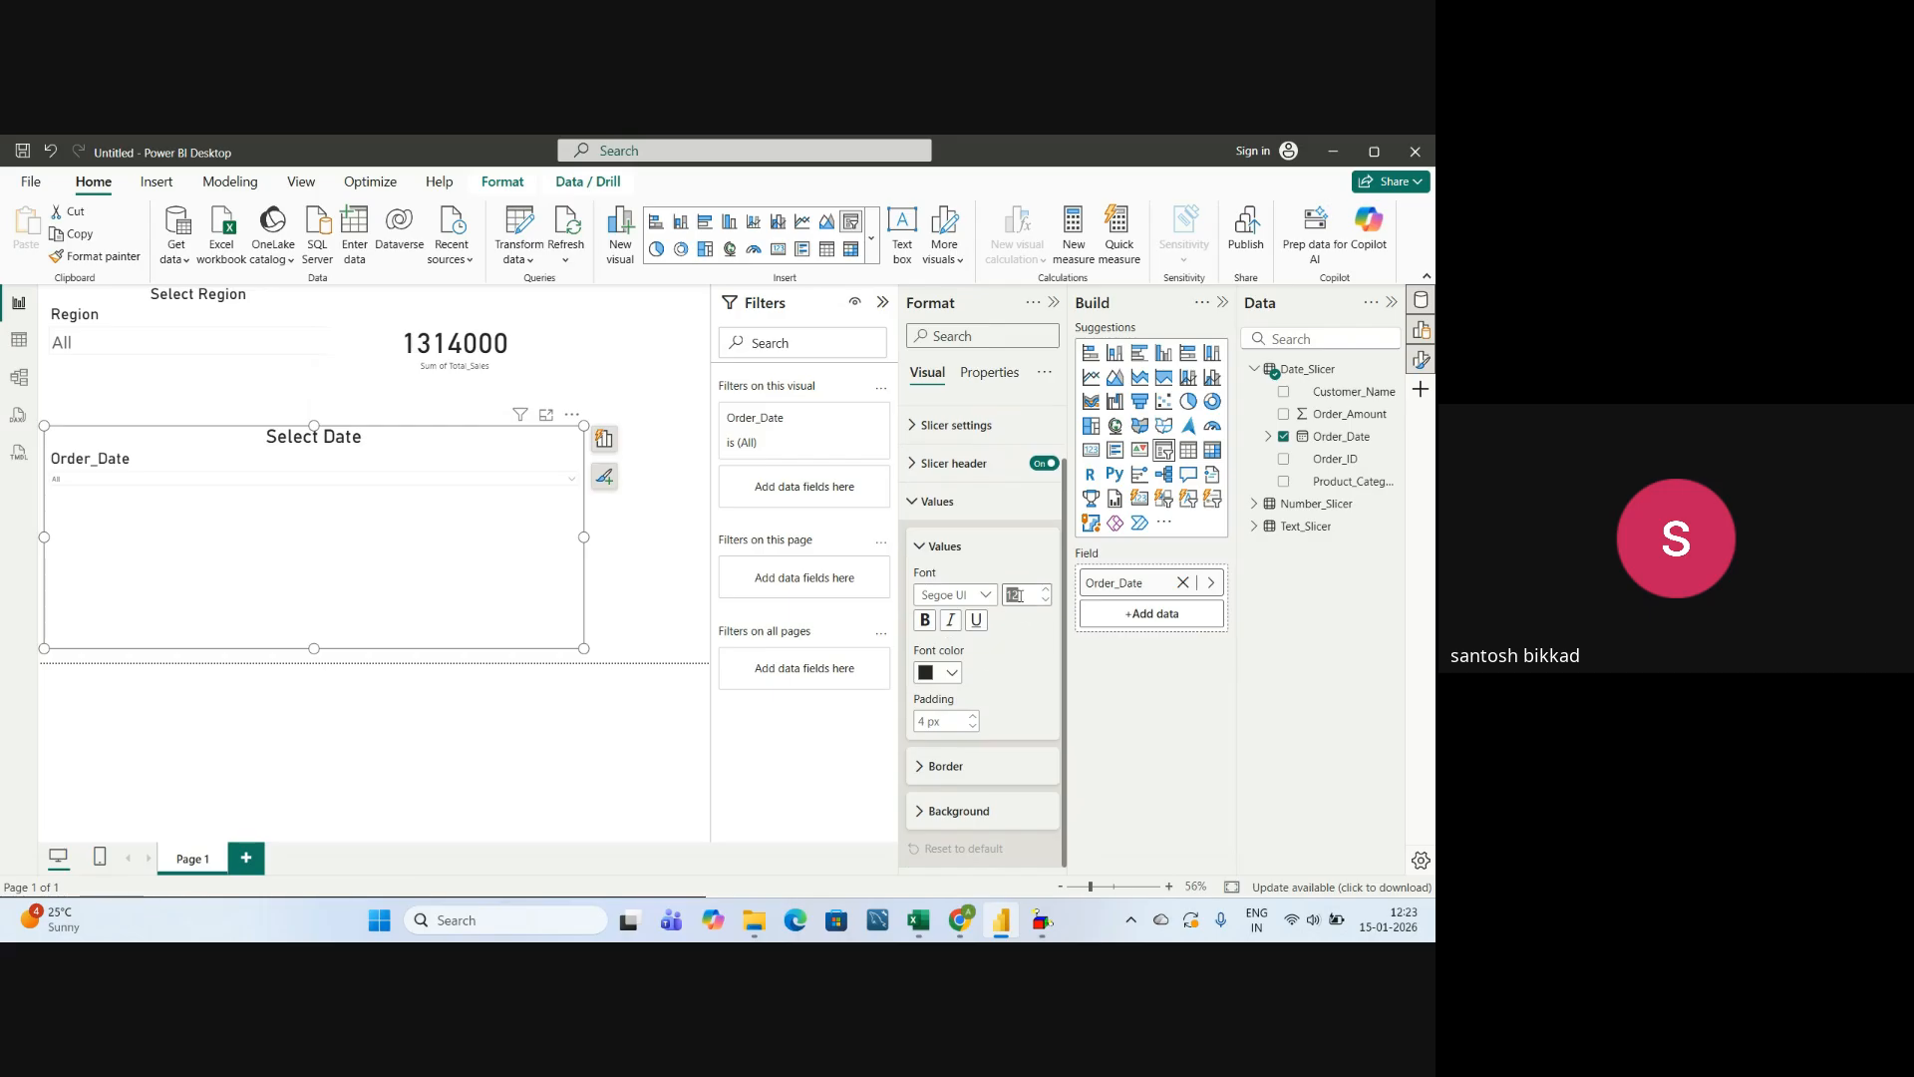
{"action": "type", "text": "30"}
{"action": "key", "text": "Return"}
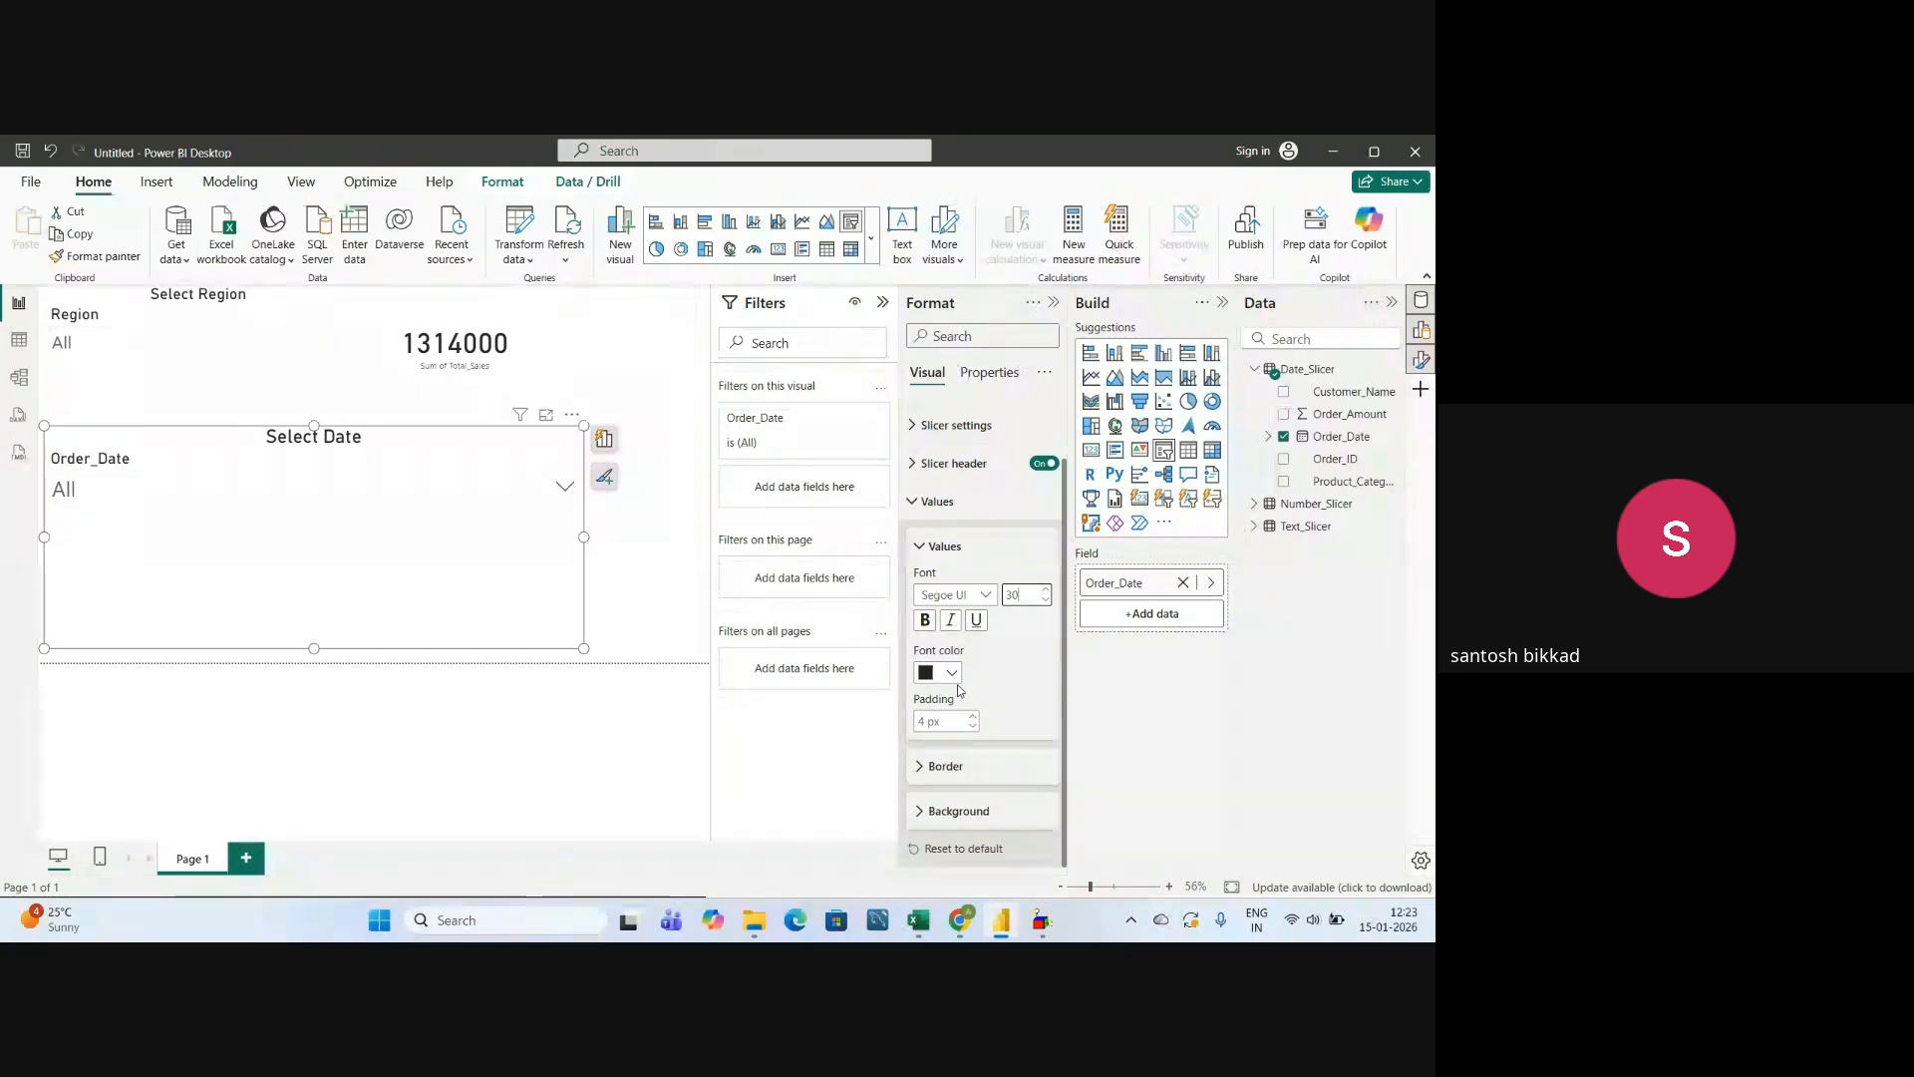
{"action": "left_click", "coordinate": [918, 546]}
{"action": "left_click", "coordinate": [915, 569]}
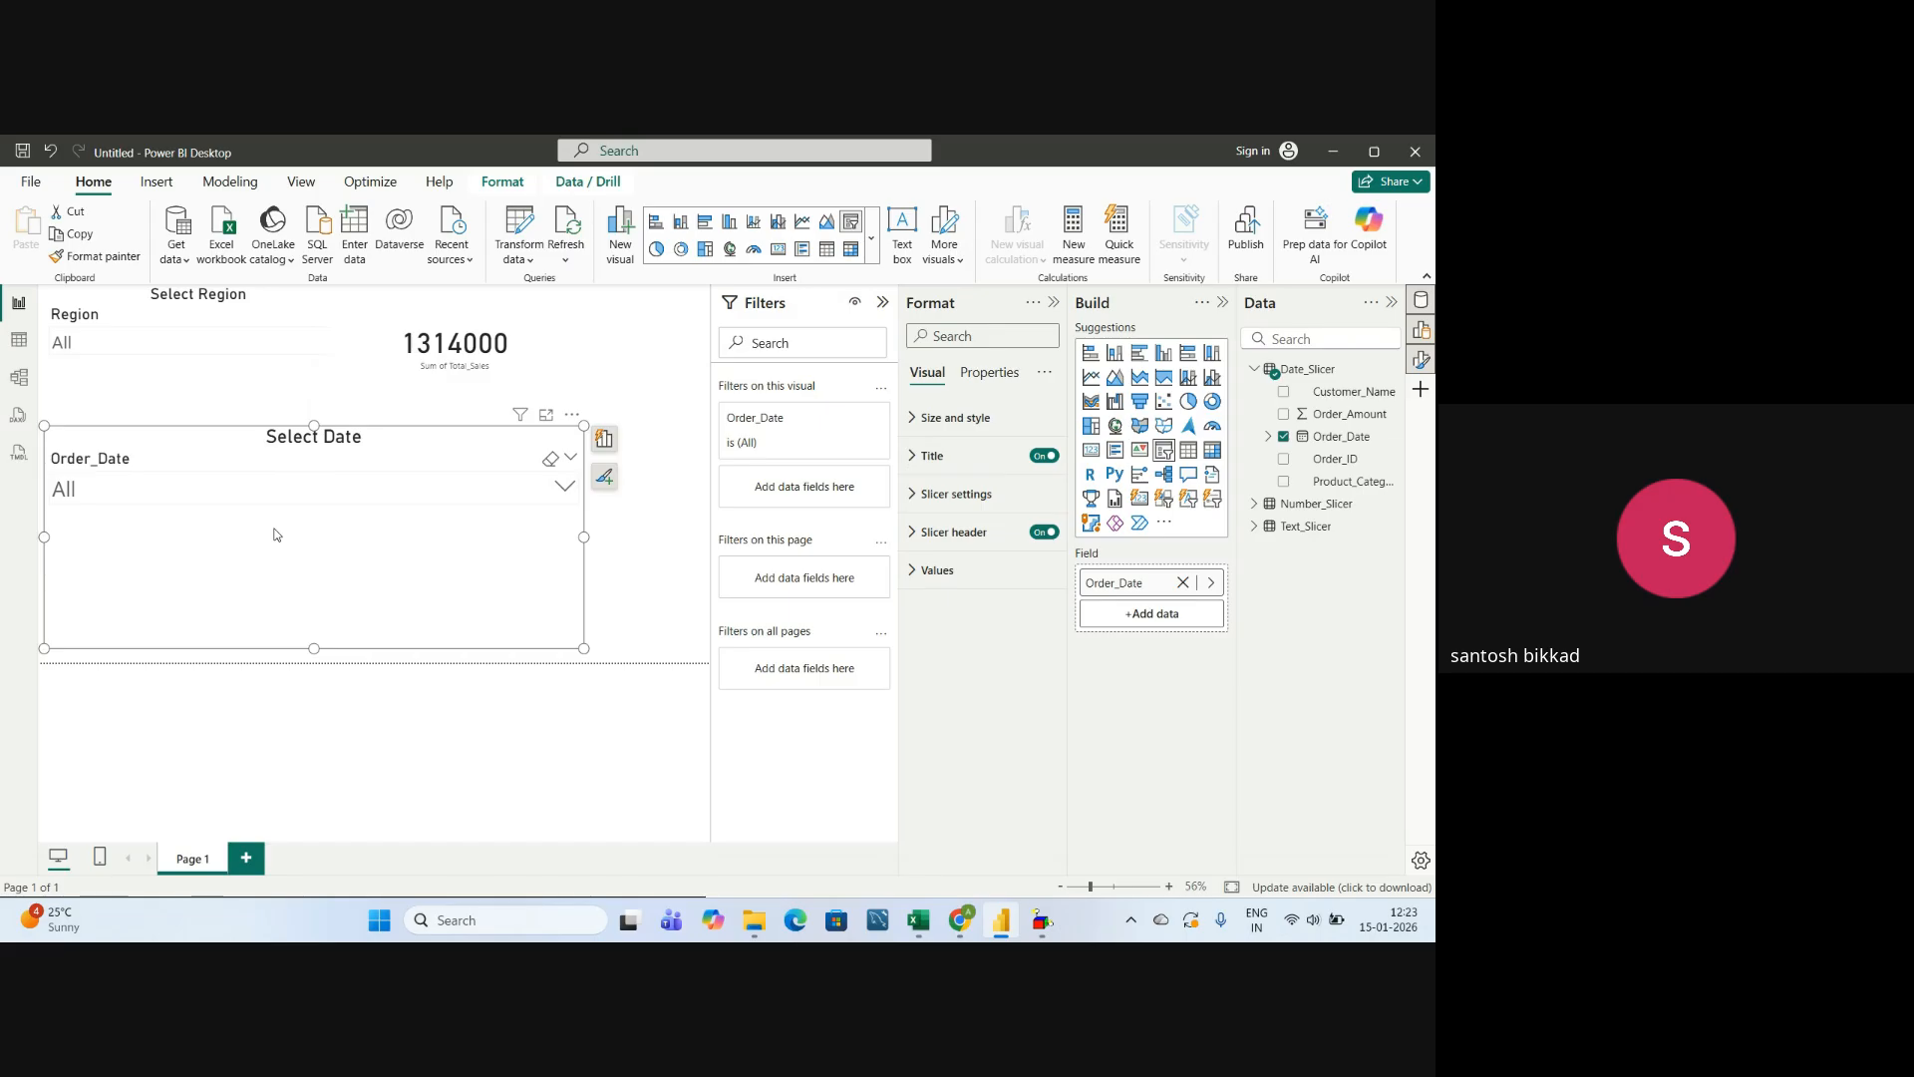
Examine the dates in the date slicer's dropdown through to the end of the list, then close it.
{"action": "left_click", "coordinate": [564, 489]}
{"action": "scroll", "coordinate": [231, 588], "scroll_direction": "down", "scroll_amount": 1}
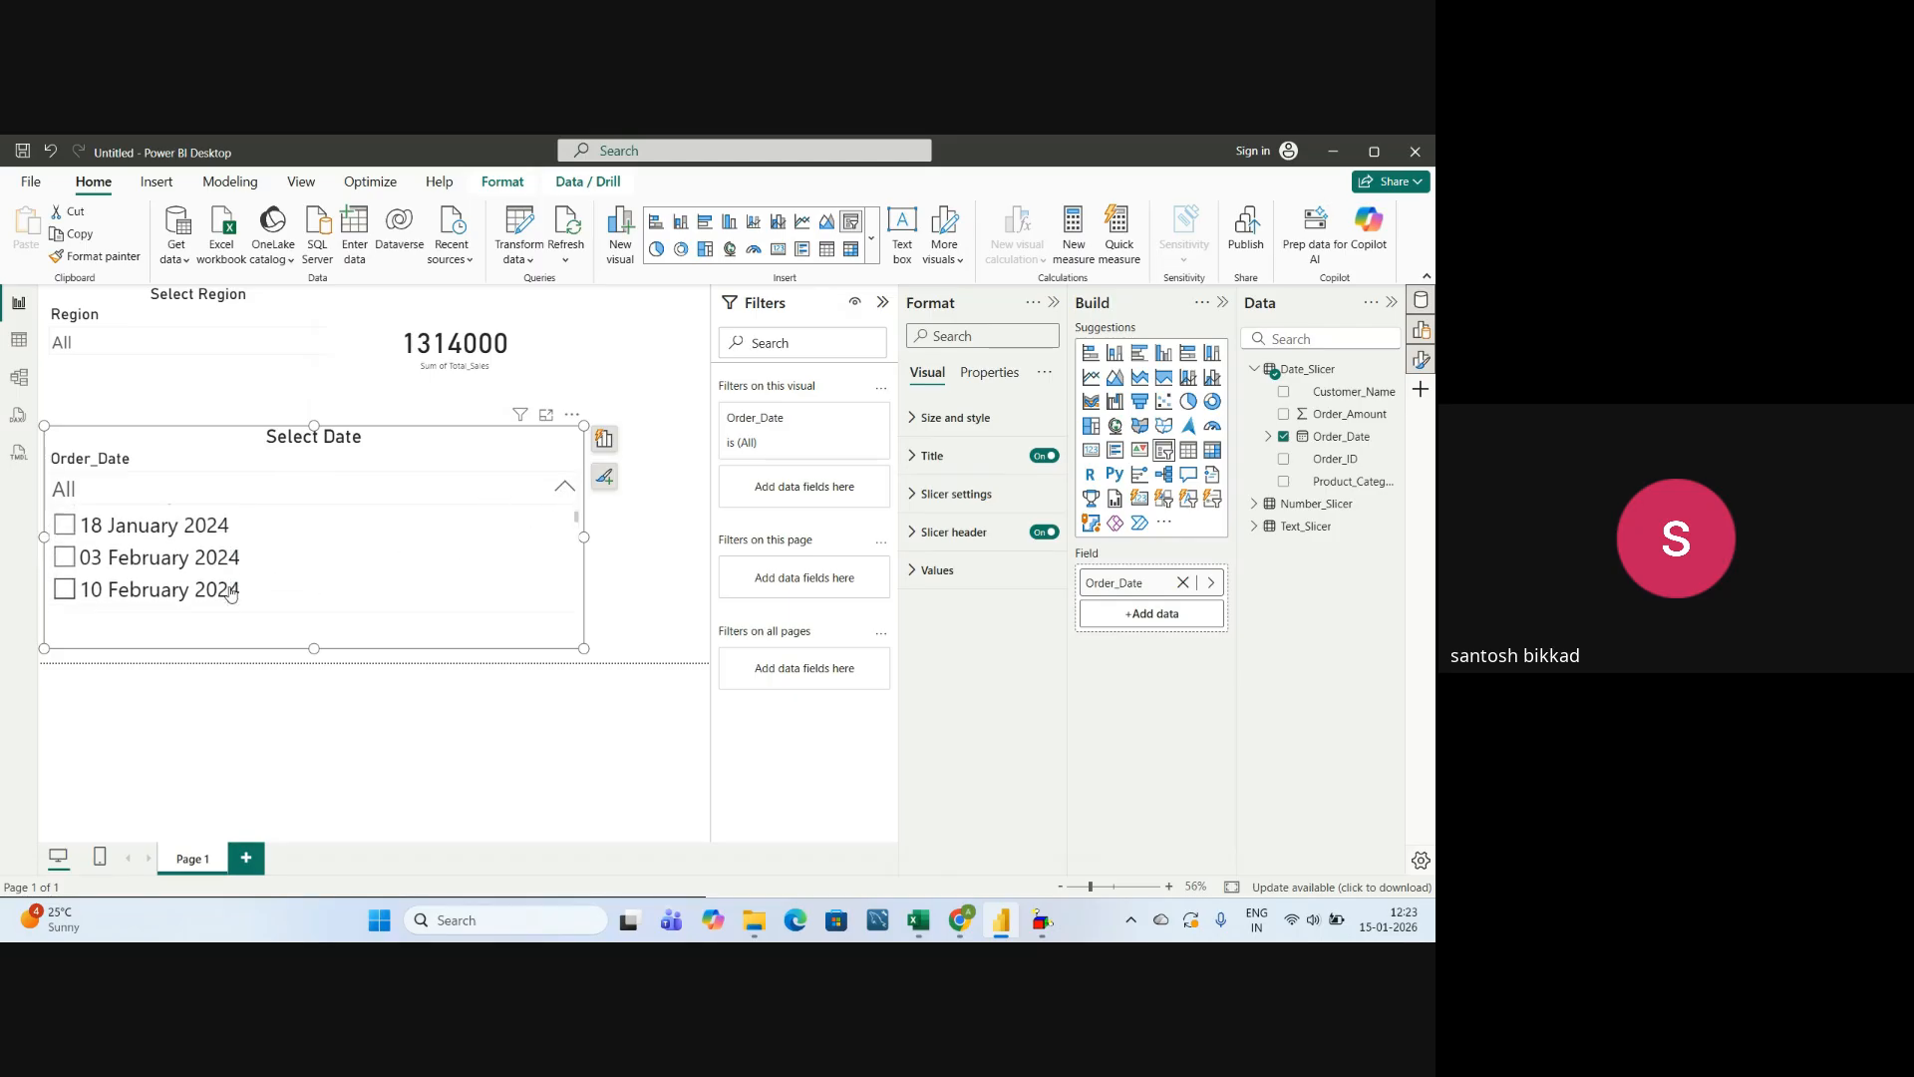
{"action": "scroll", "coordinate": [230, 590], "scroll_direction": "down", "scroll_amount": 1}
{"action": "scroll", "coordinate": [228, 588], "scroll_direction": "up", "scroll_amount": 2}
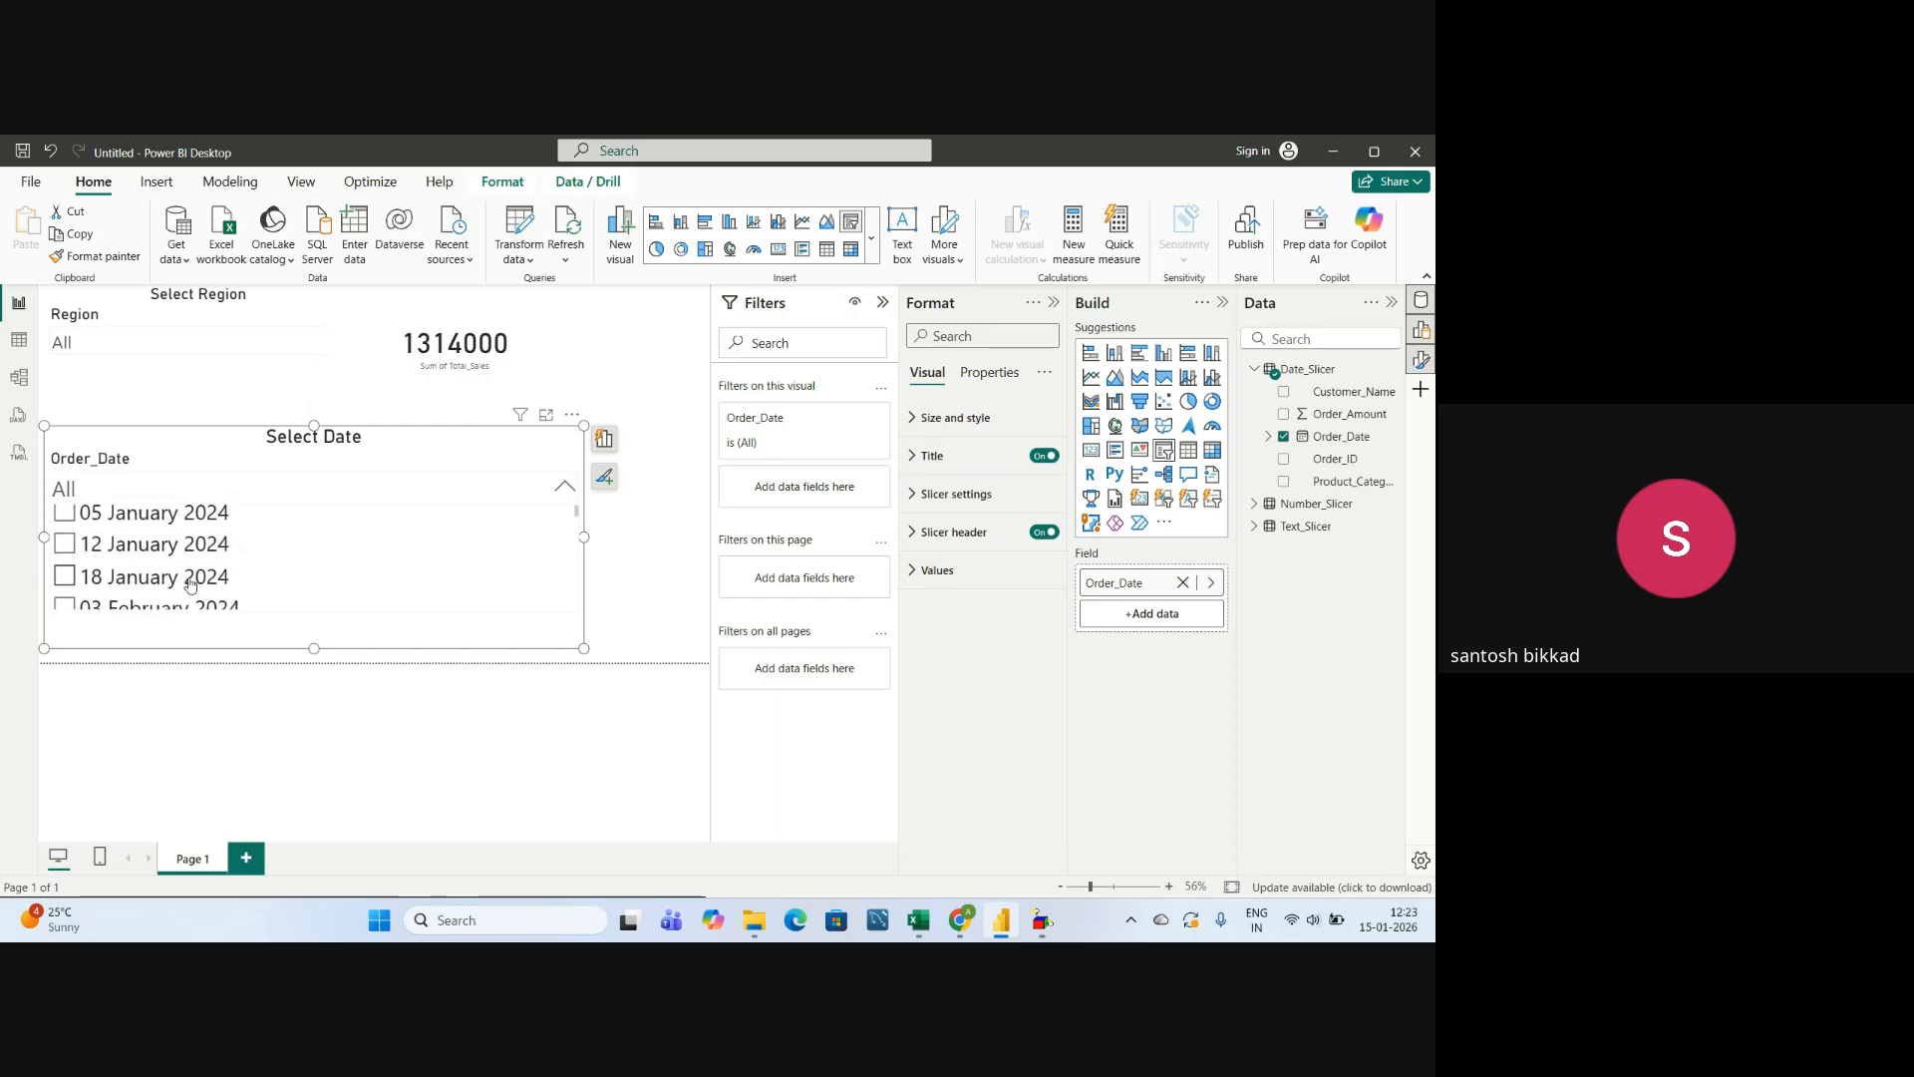
{"action": "scroll", "coordinate": [191, 583], "scroll_direction": "down", "scroll_amount": 10}
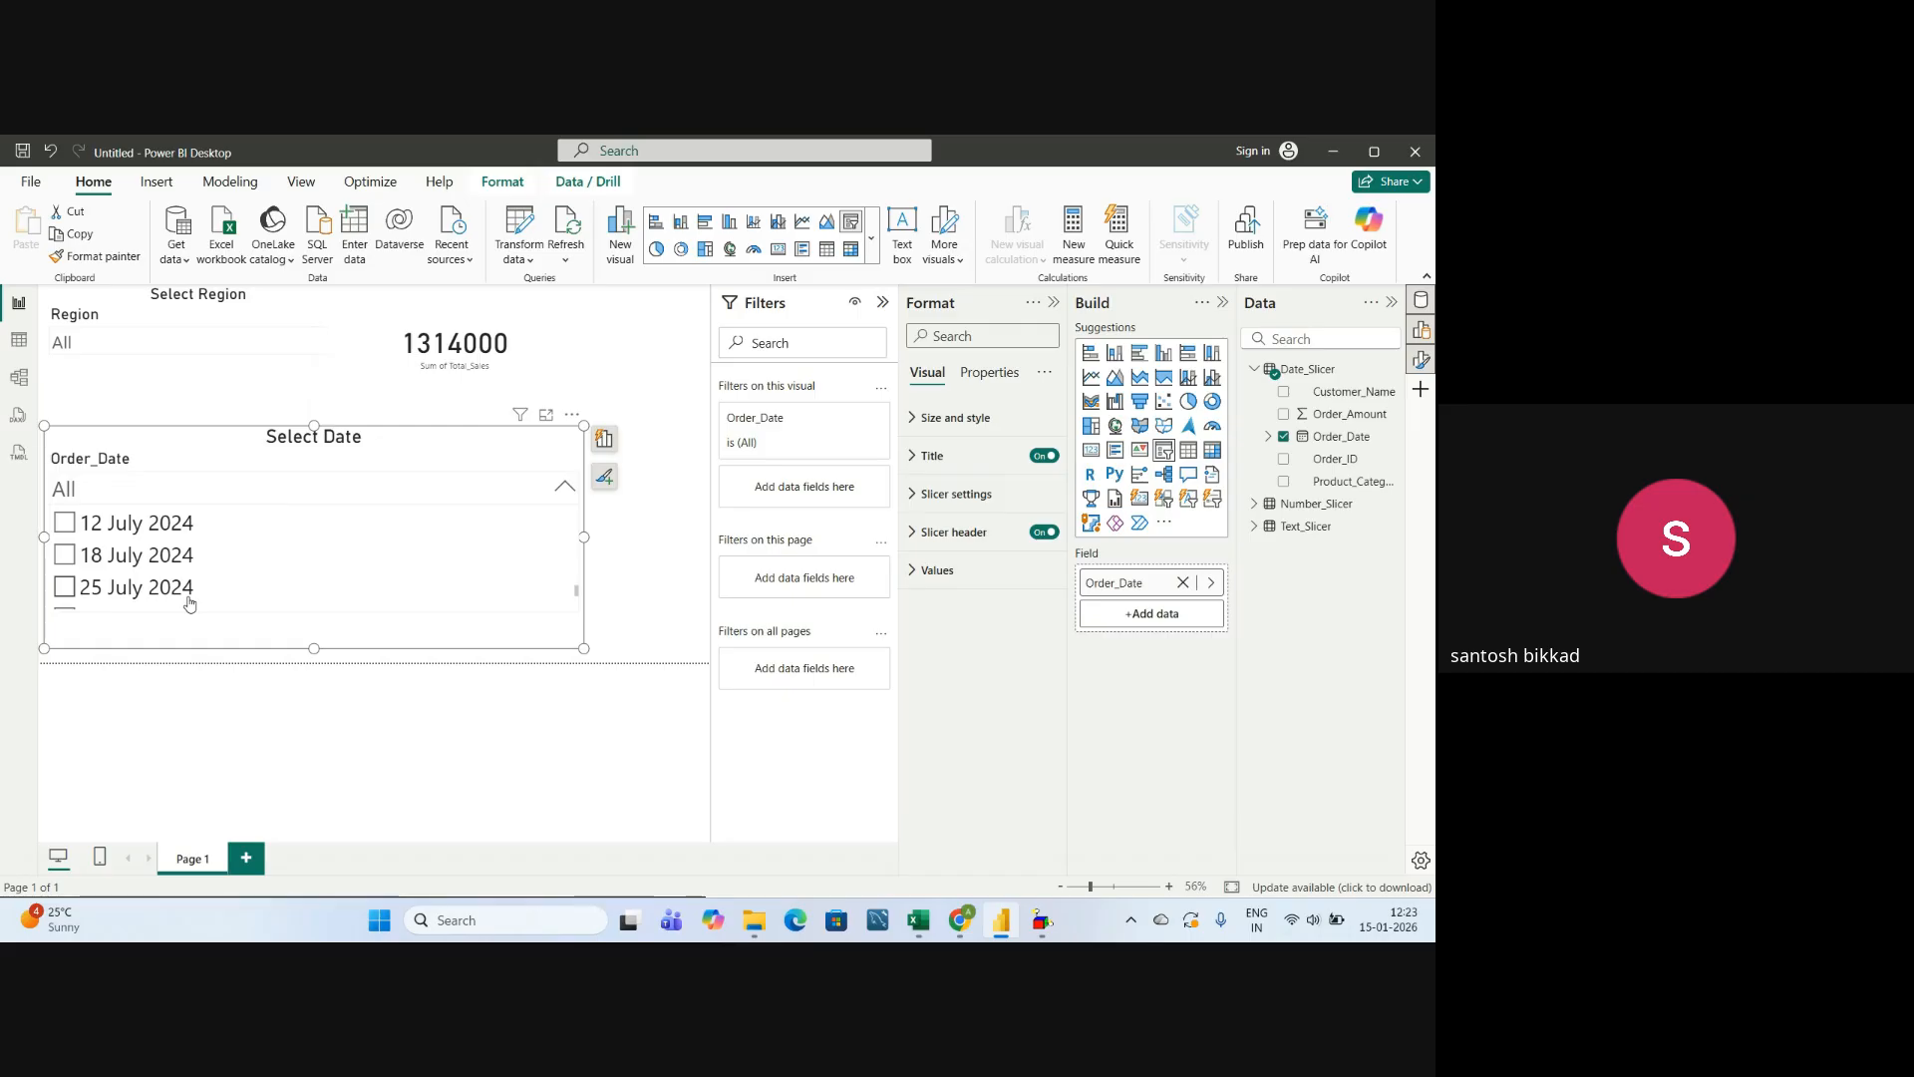
{"action": "scroll", "coordinate": [190, 598], "scroll_direction": "down", "scroll_amount": 2}
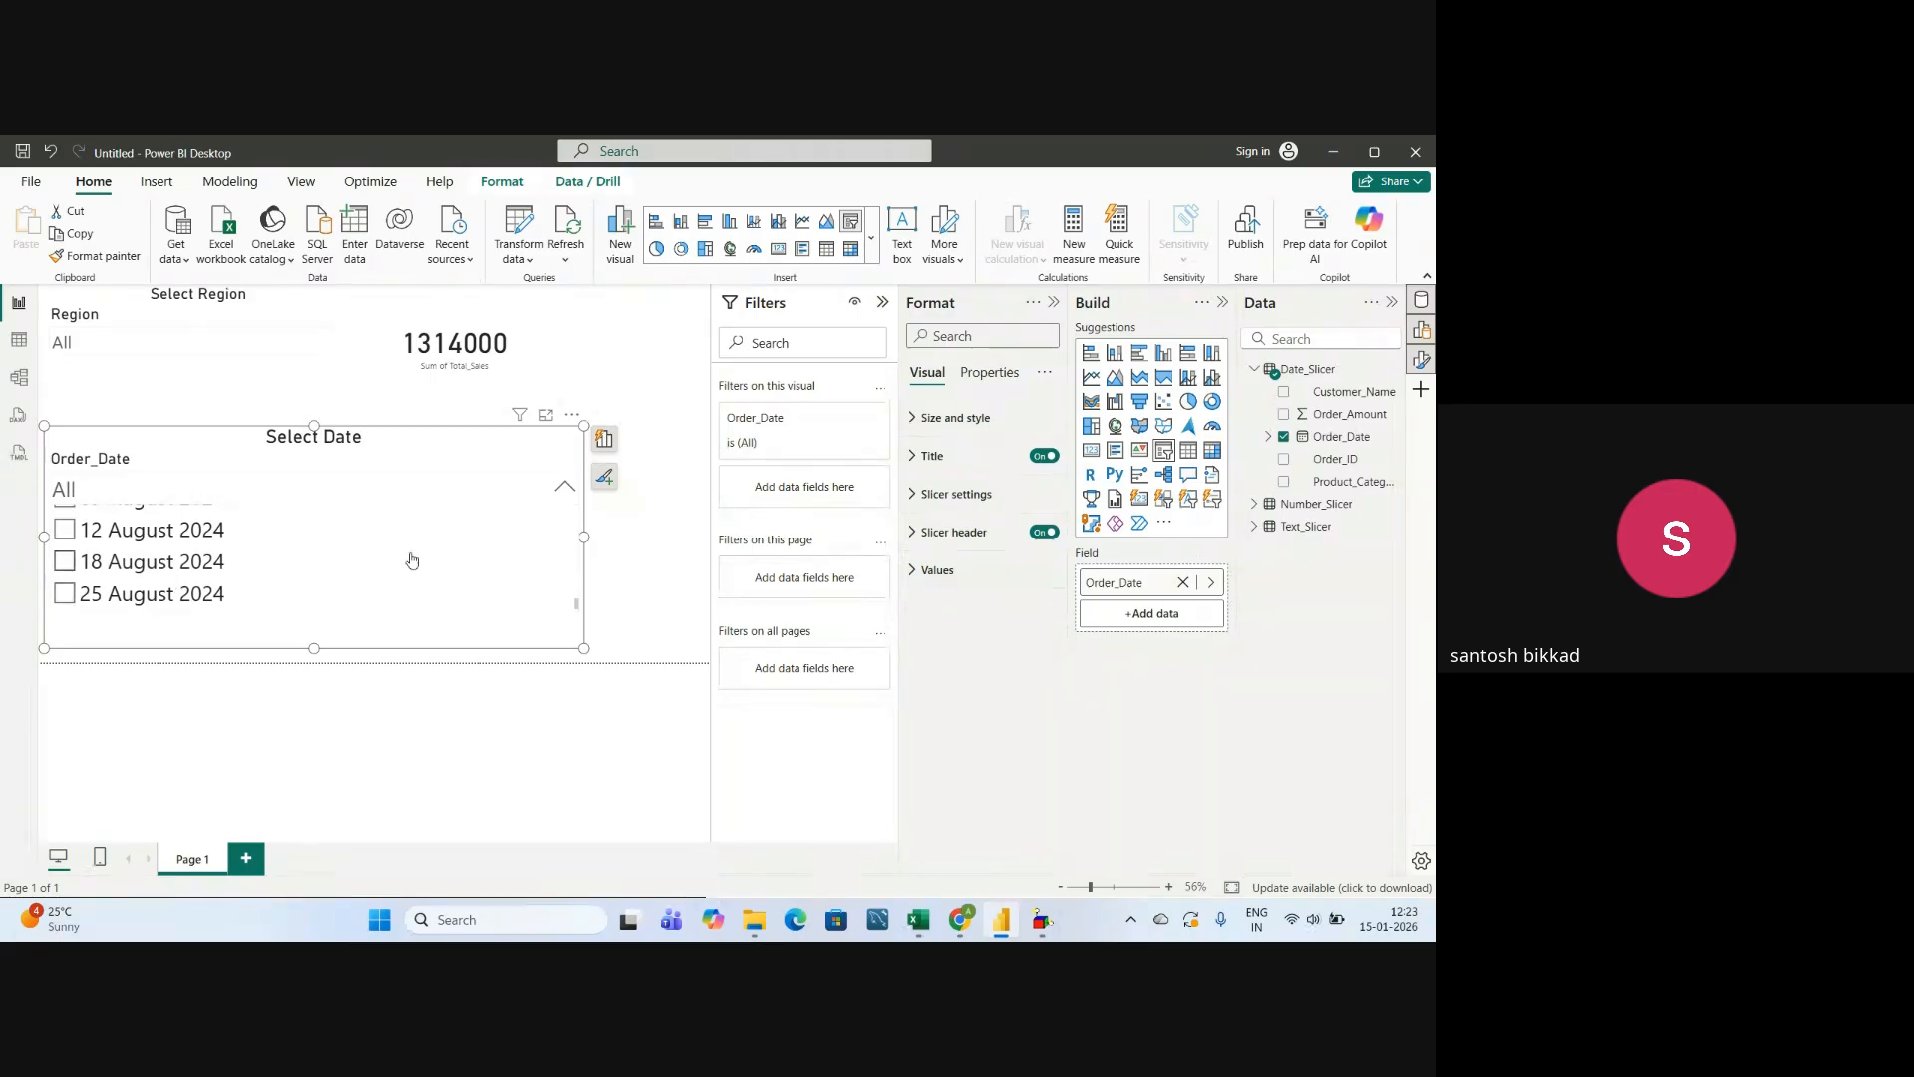
{"action": "left_click", "coordinate": [564, 492]}
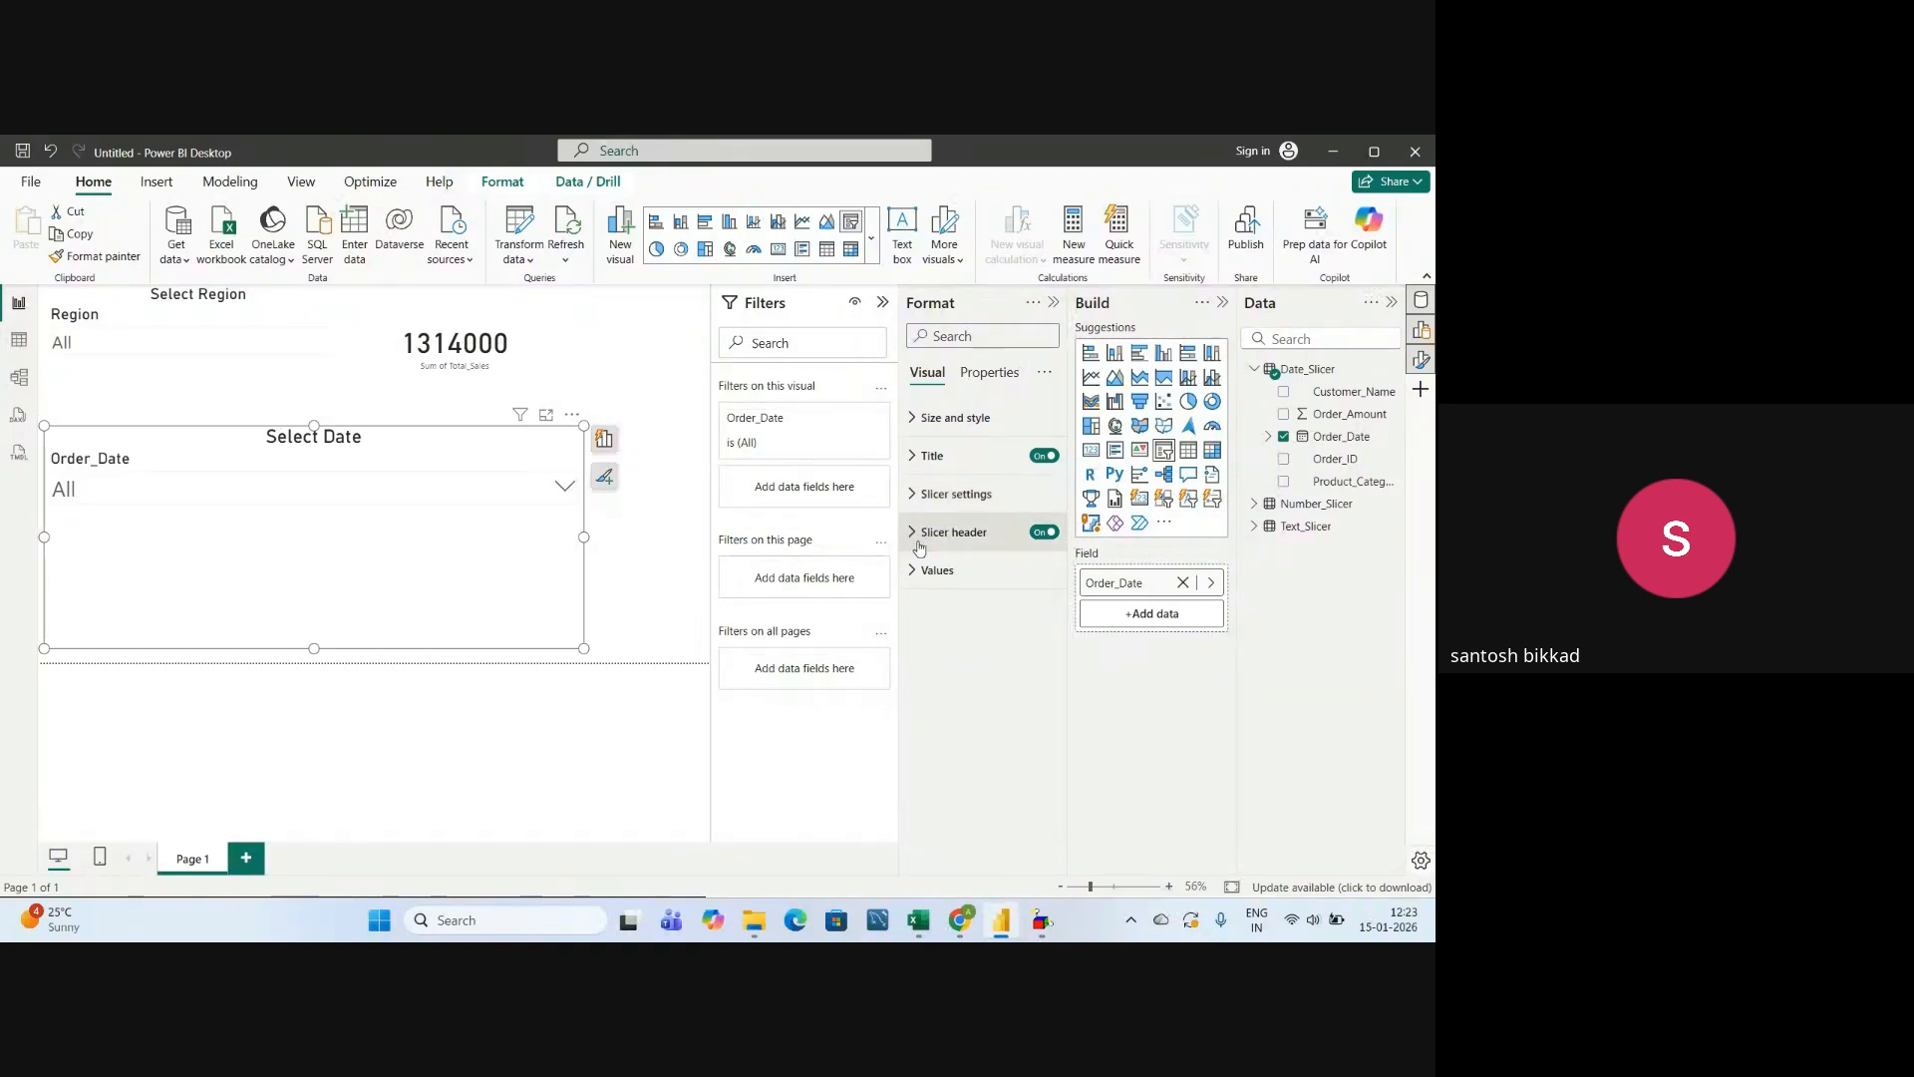
Set the date slicer's style to Tile in its slicer settings.
{"action": "left_click", "coordinate": [917, 495]}
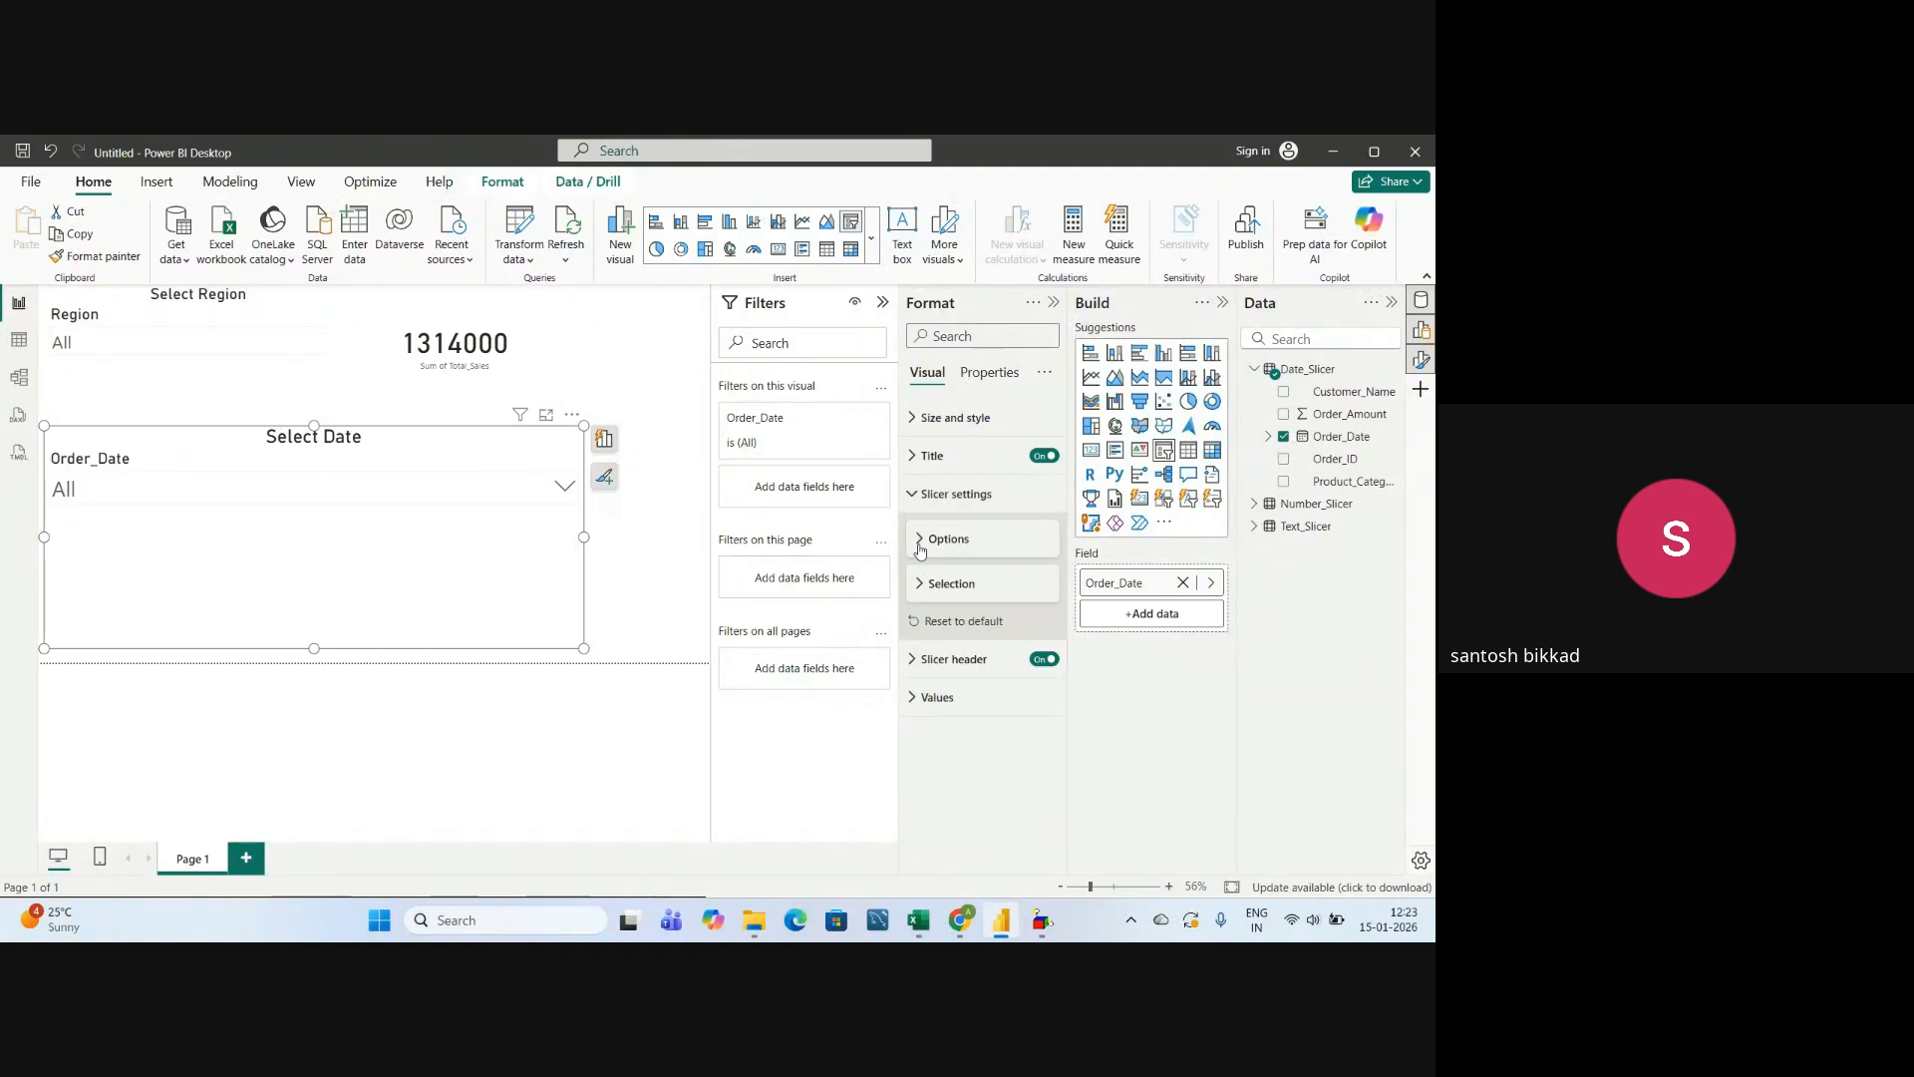
{"action": "left_click", "coordinate": [919, 547]}
{"action": "left_click", "coordinate": [949, 588]}
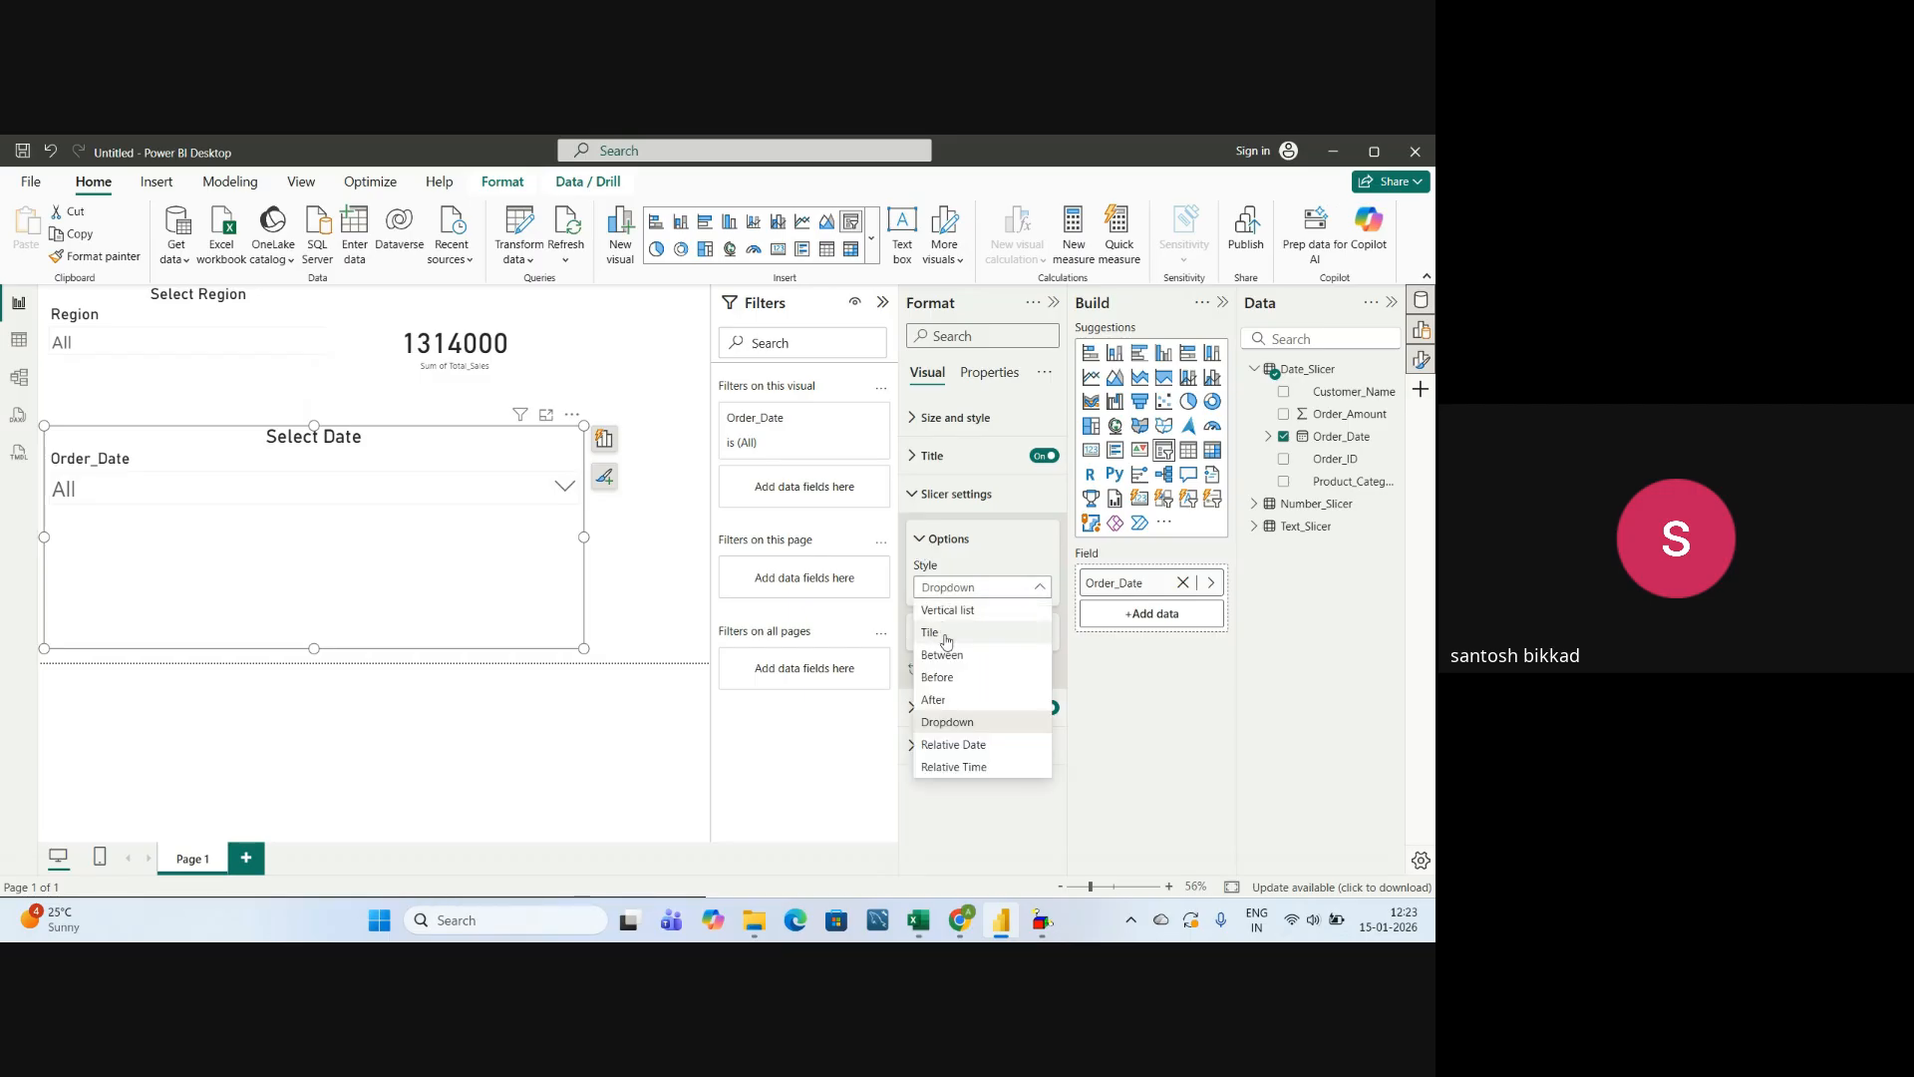
{"action": "left_click", "coordinate": [942, 634]}
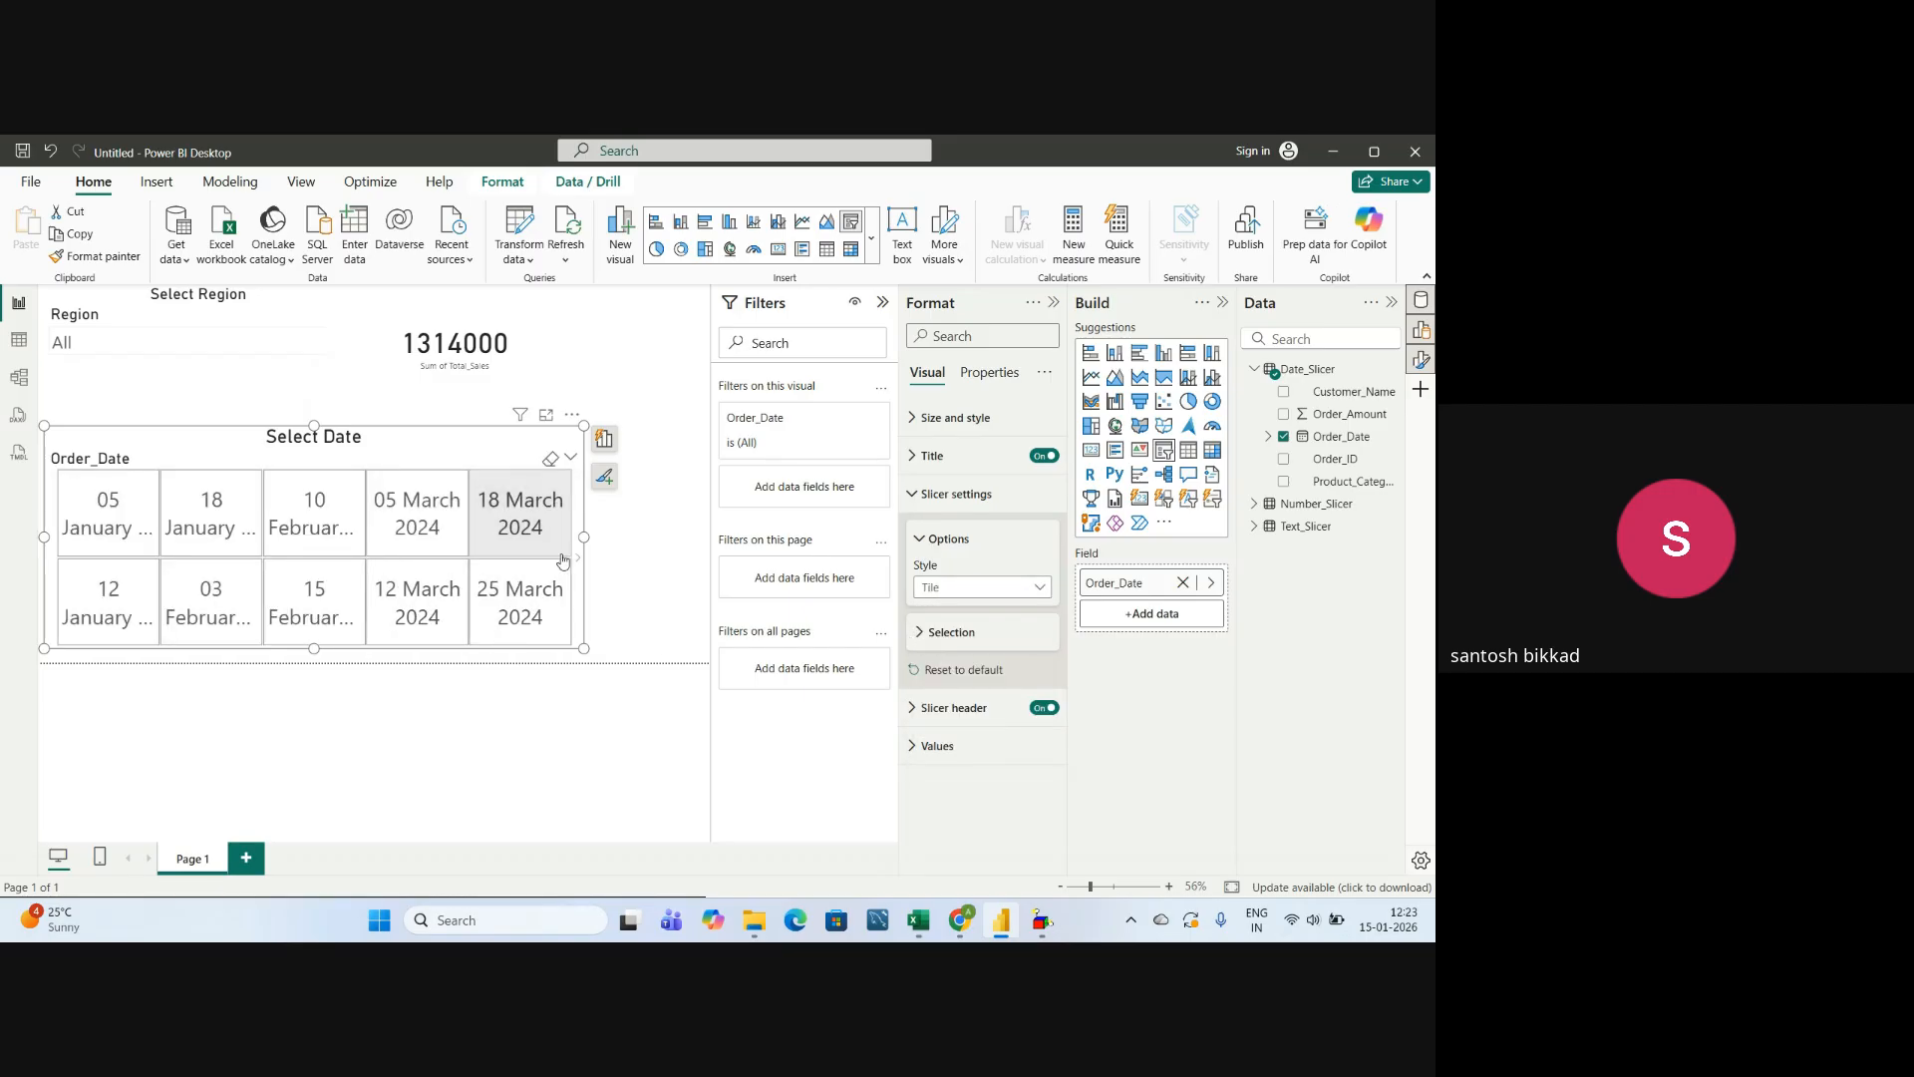
Widen the date slicer to fit six tile columns and look through its date tiles to the end.
{"action": "left_click_drag", "start_coordinate": [585, 539], "coordinate": [675, 552]}
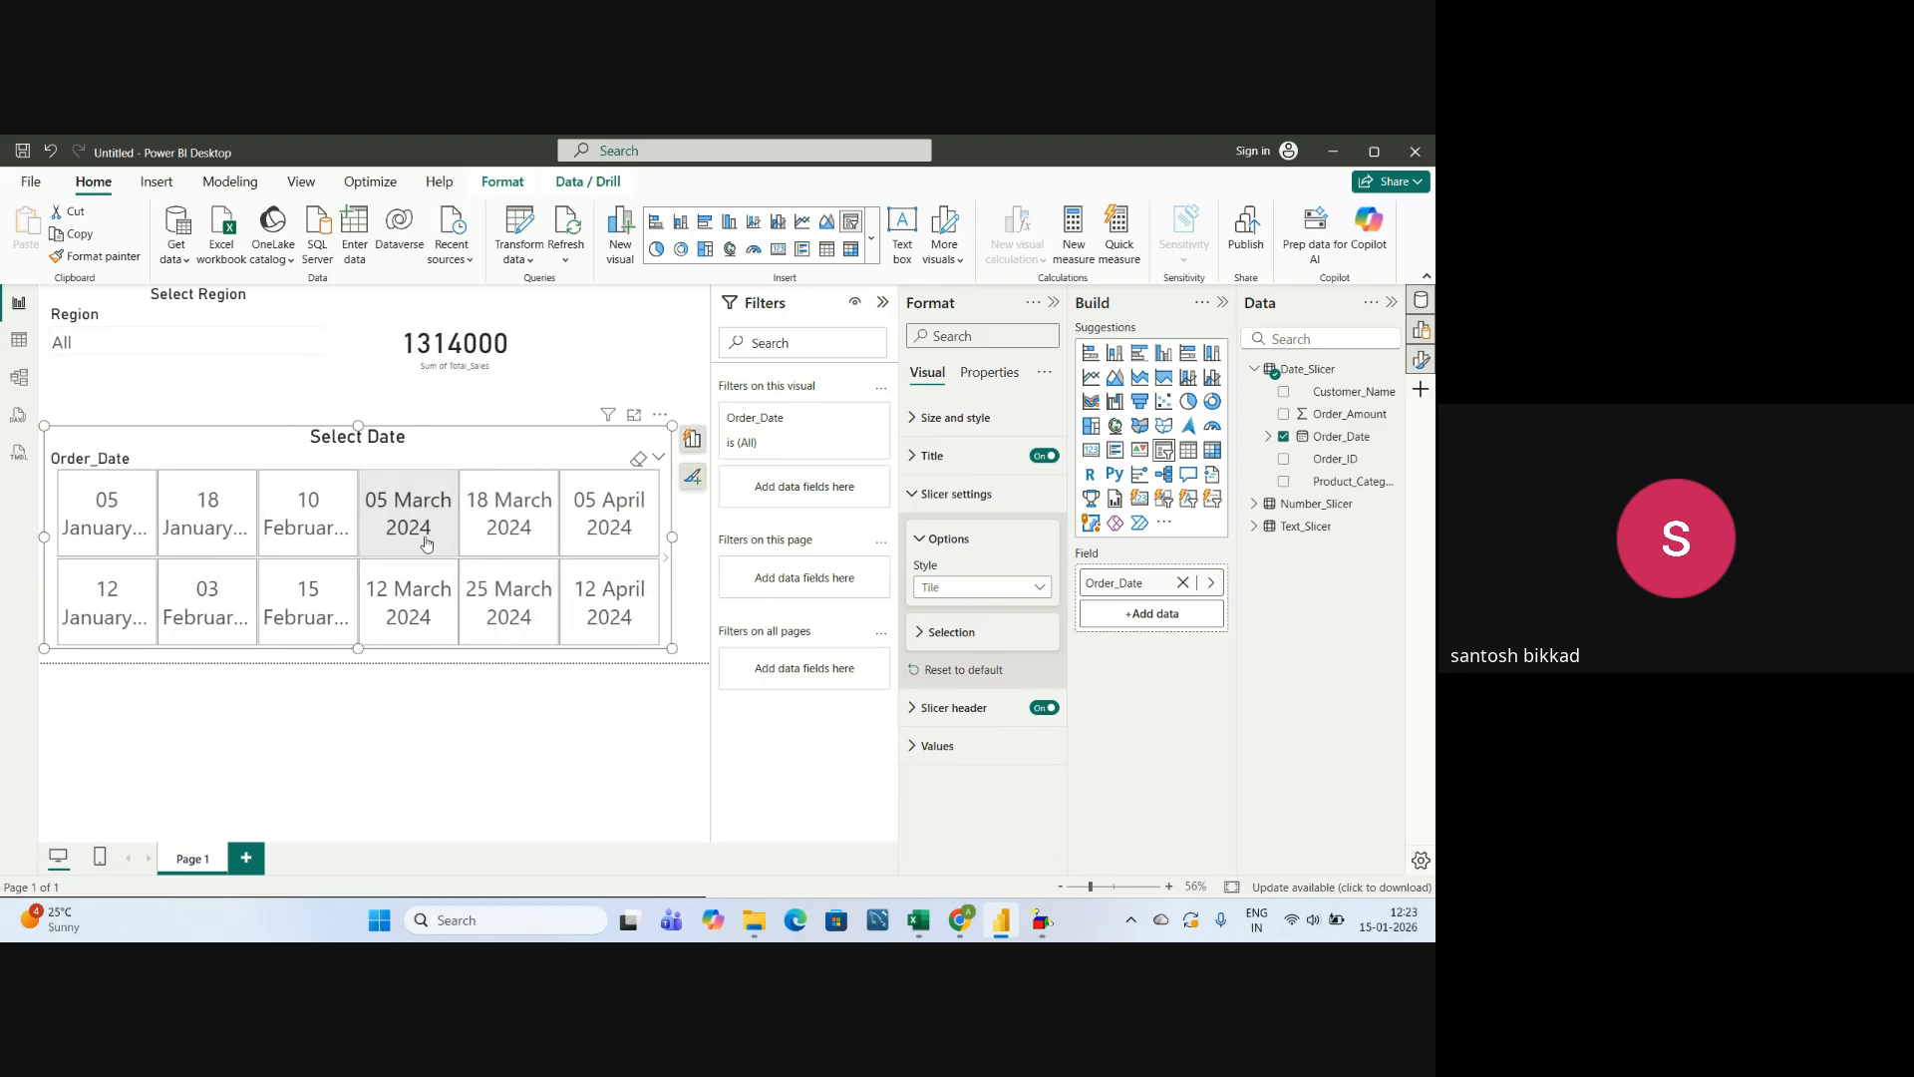
{"action": "scroll", "coordinate": [426, 542], "scroll_direction": "down", "scroll_amount": 4}
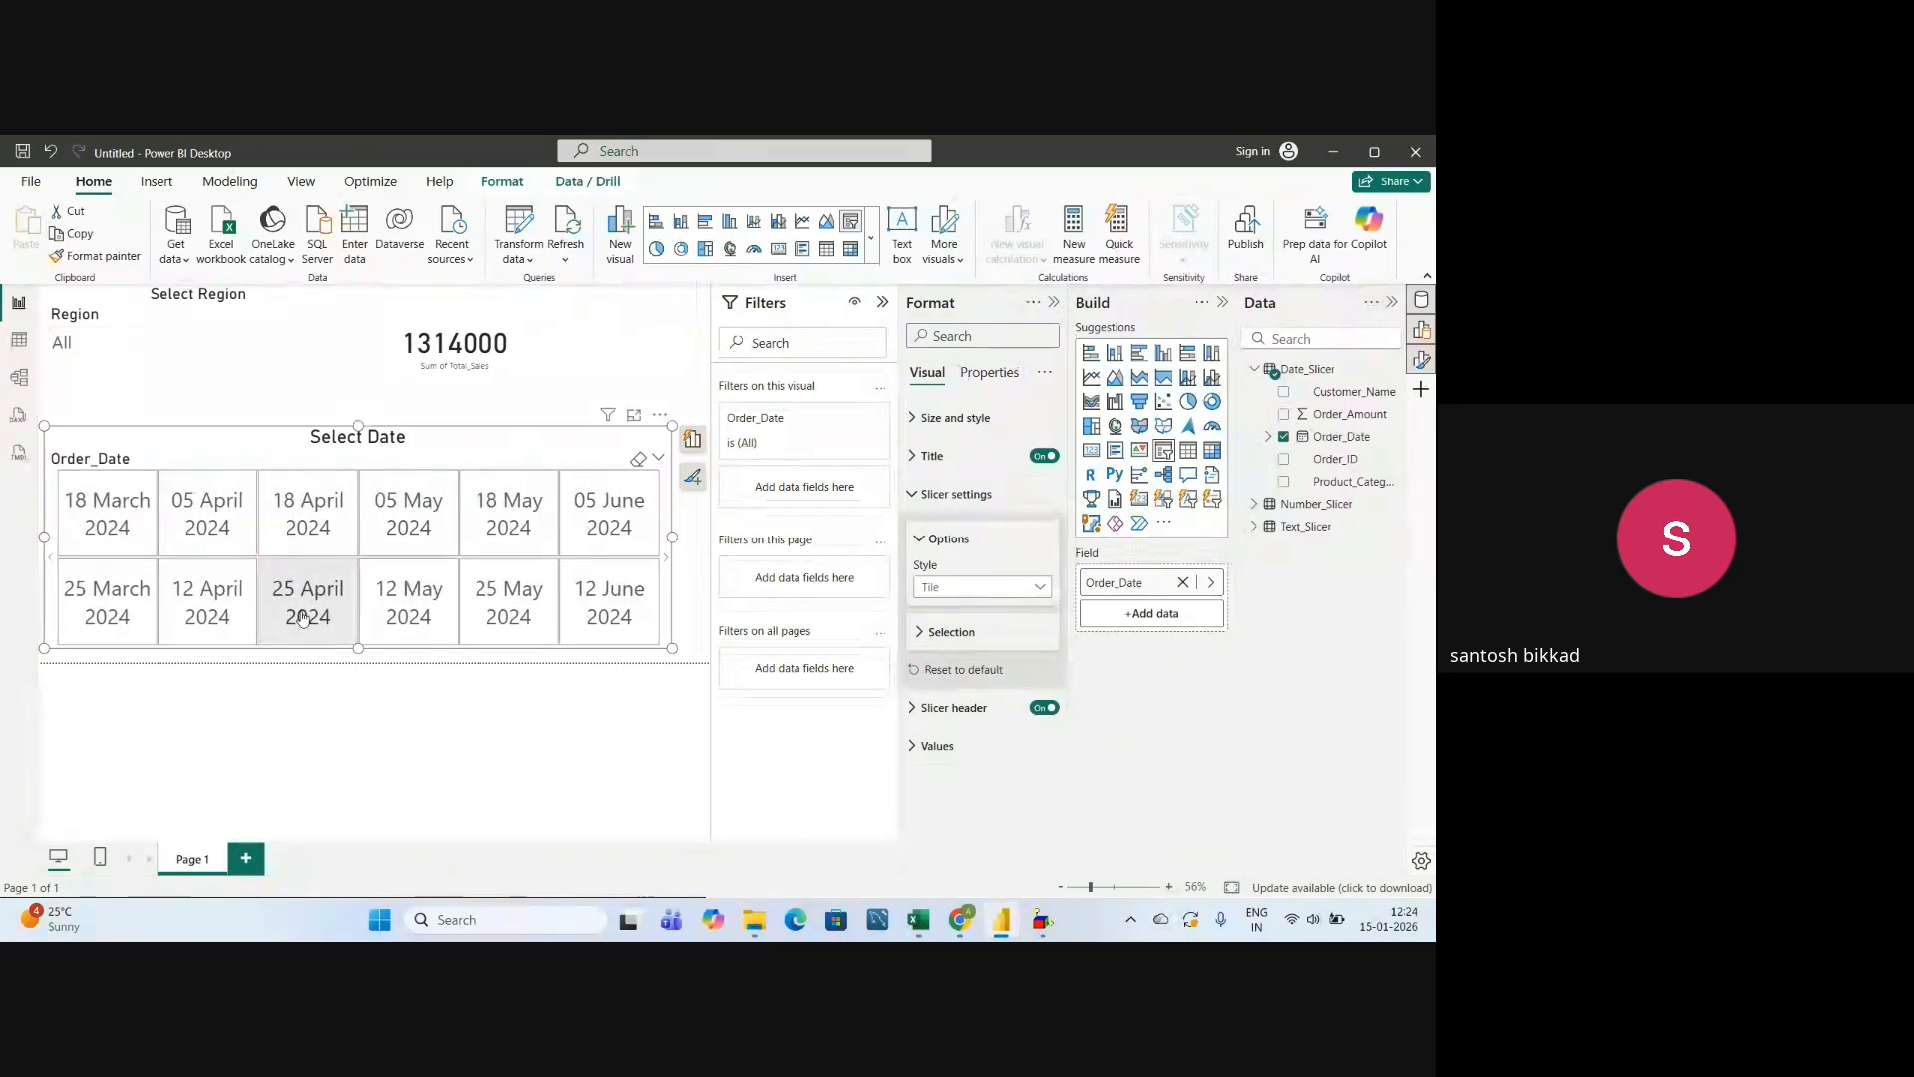
{"action": "scroll", "coordinate": [409, 594], "scroll_direction": "down", "scroll_amount": 4}
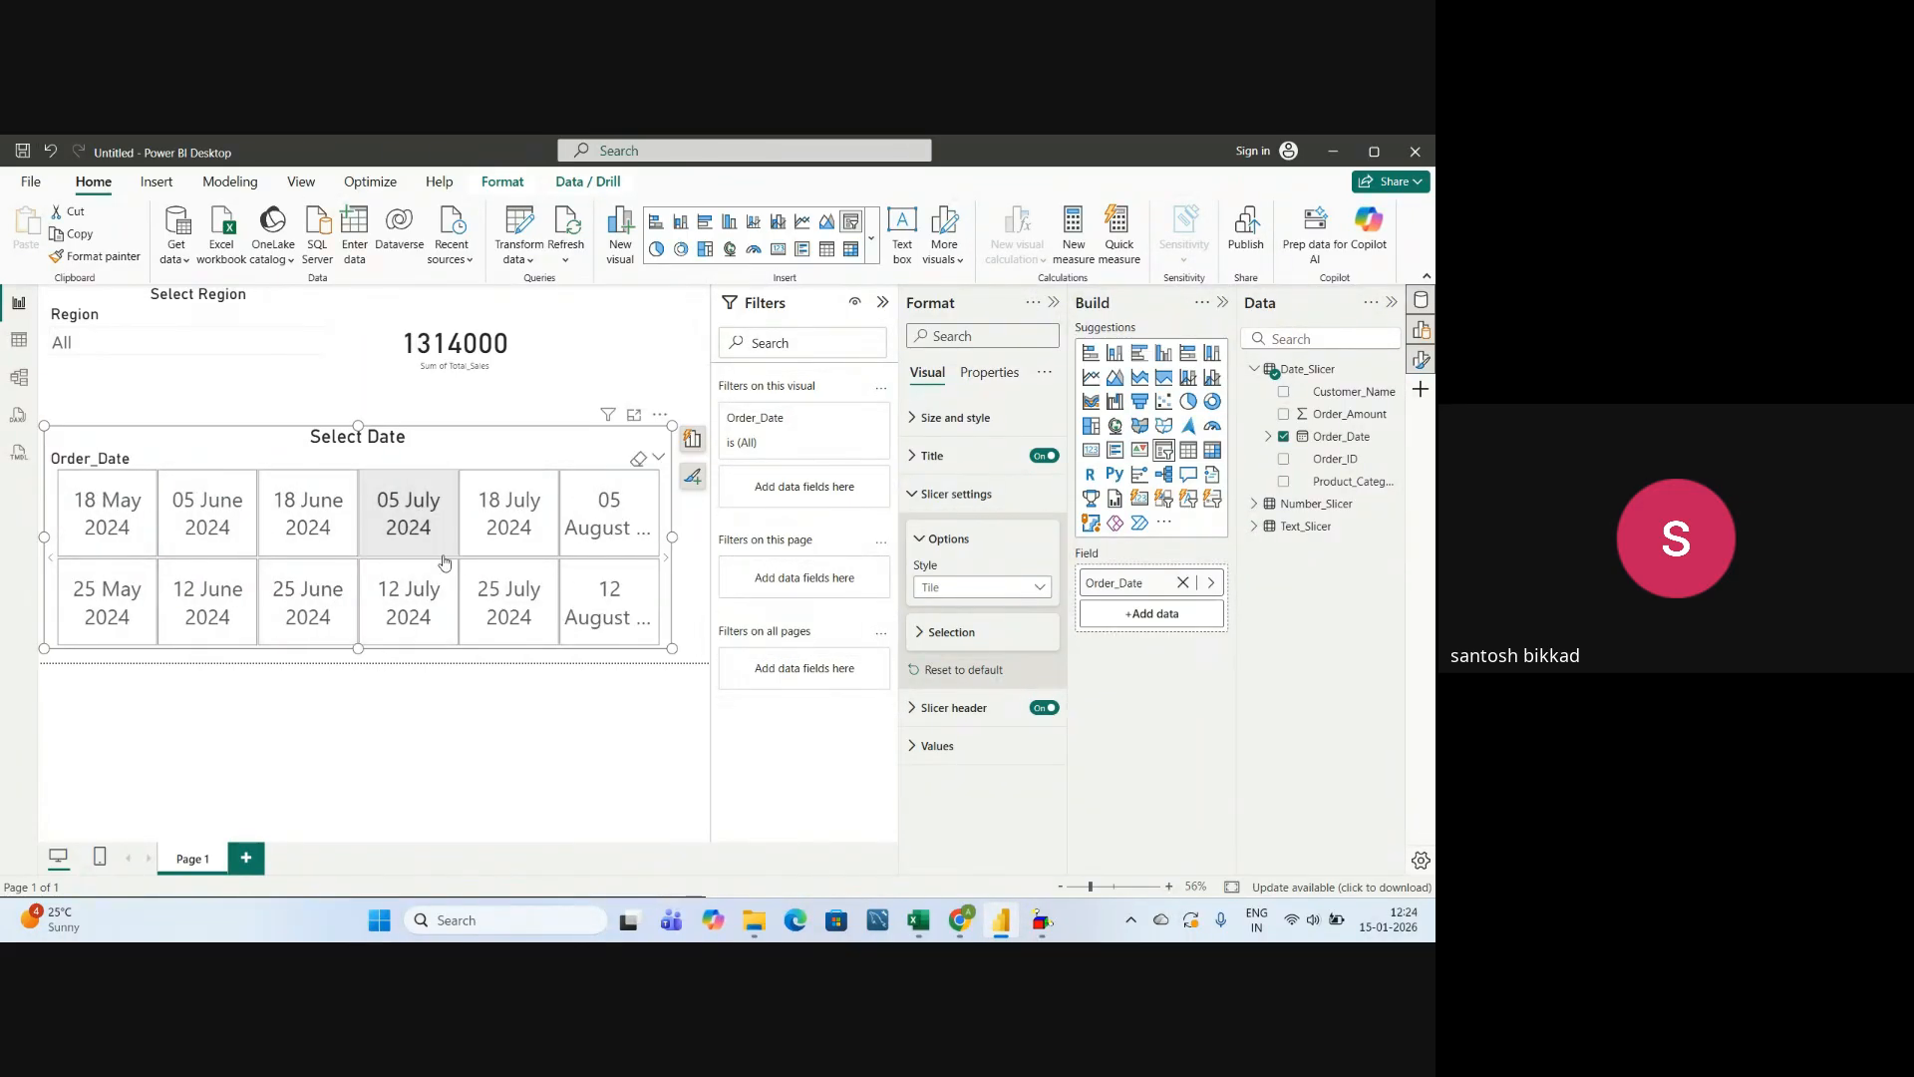
{"action": "scroll", "coordinate": [374, 558], "scroll_direction": "down", "scroll_amount": 1}
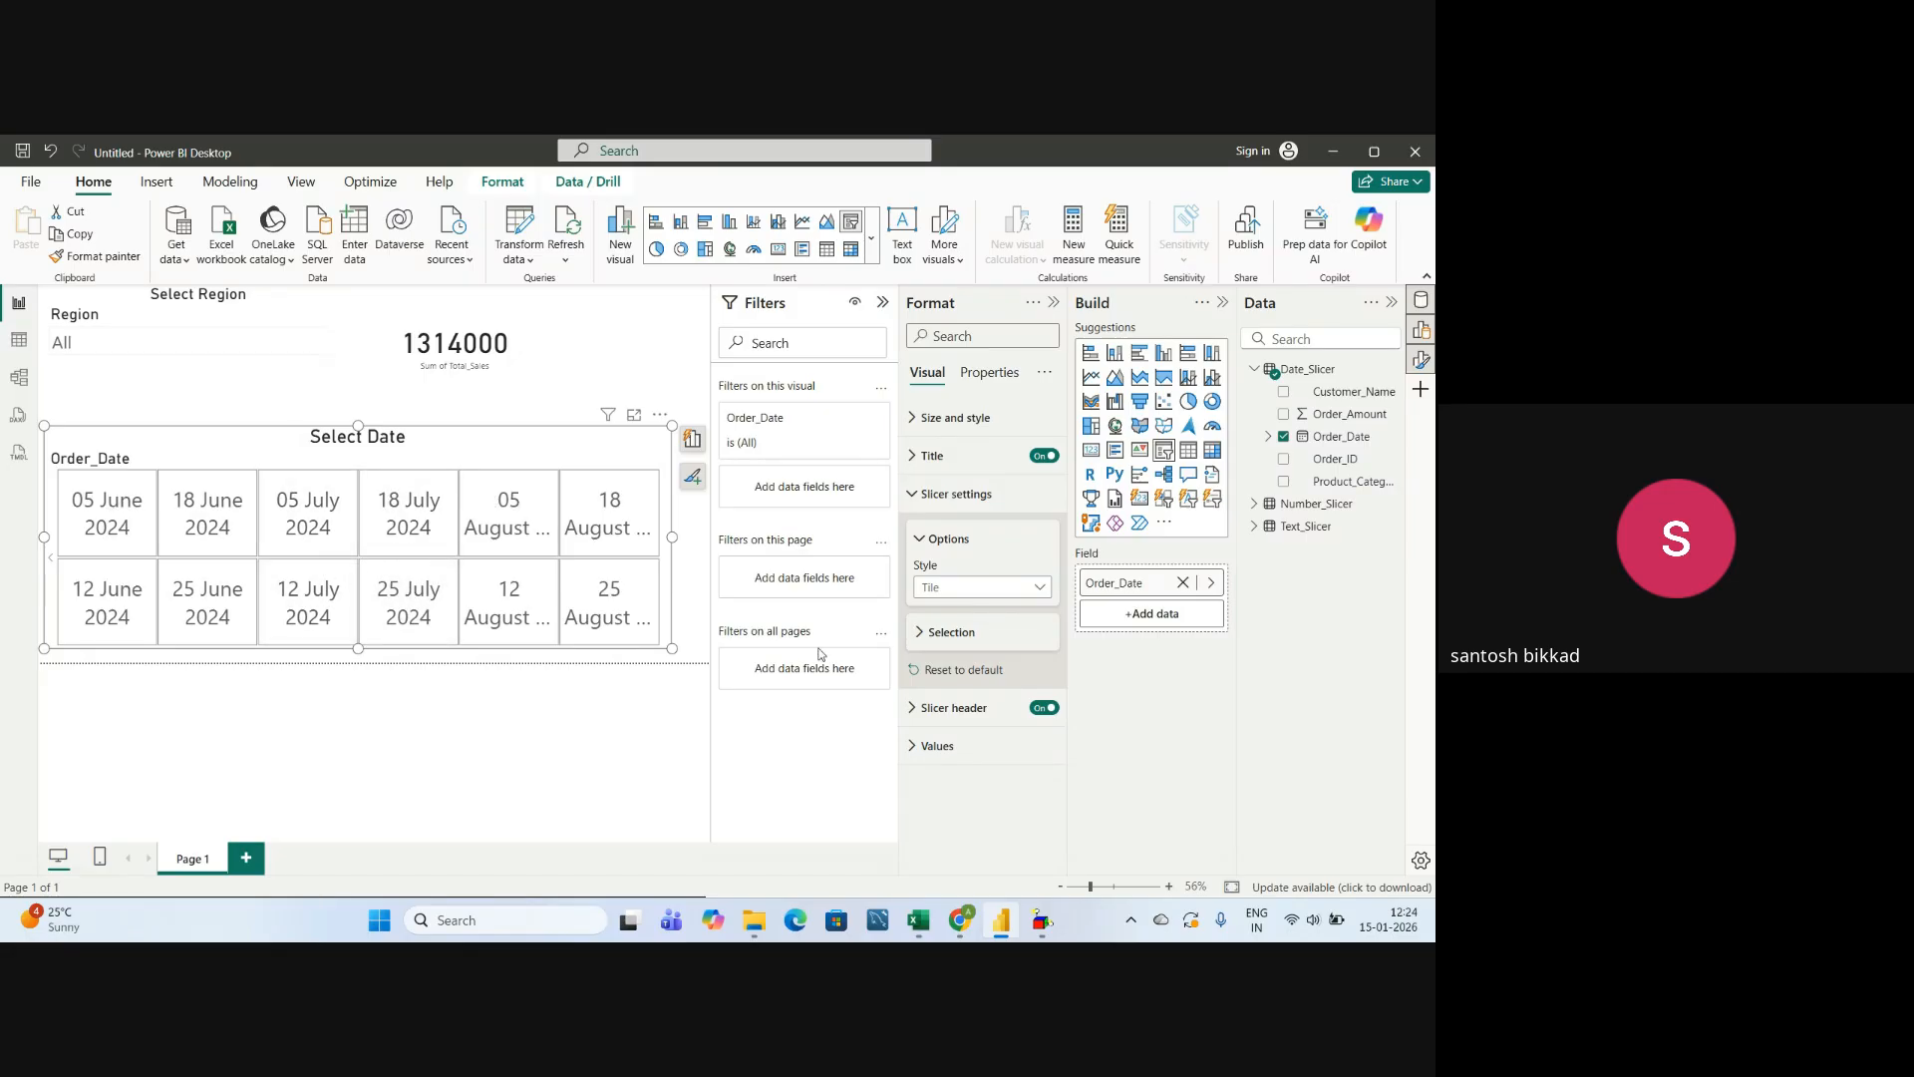
Set the date slicer's style to Vertical list and look through its dates, returning to the start of the list.
{"action": "left_click", "coordinate": [924, 598]}
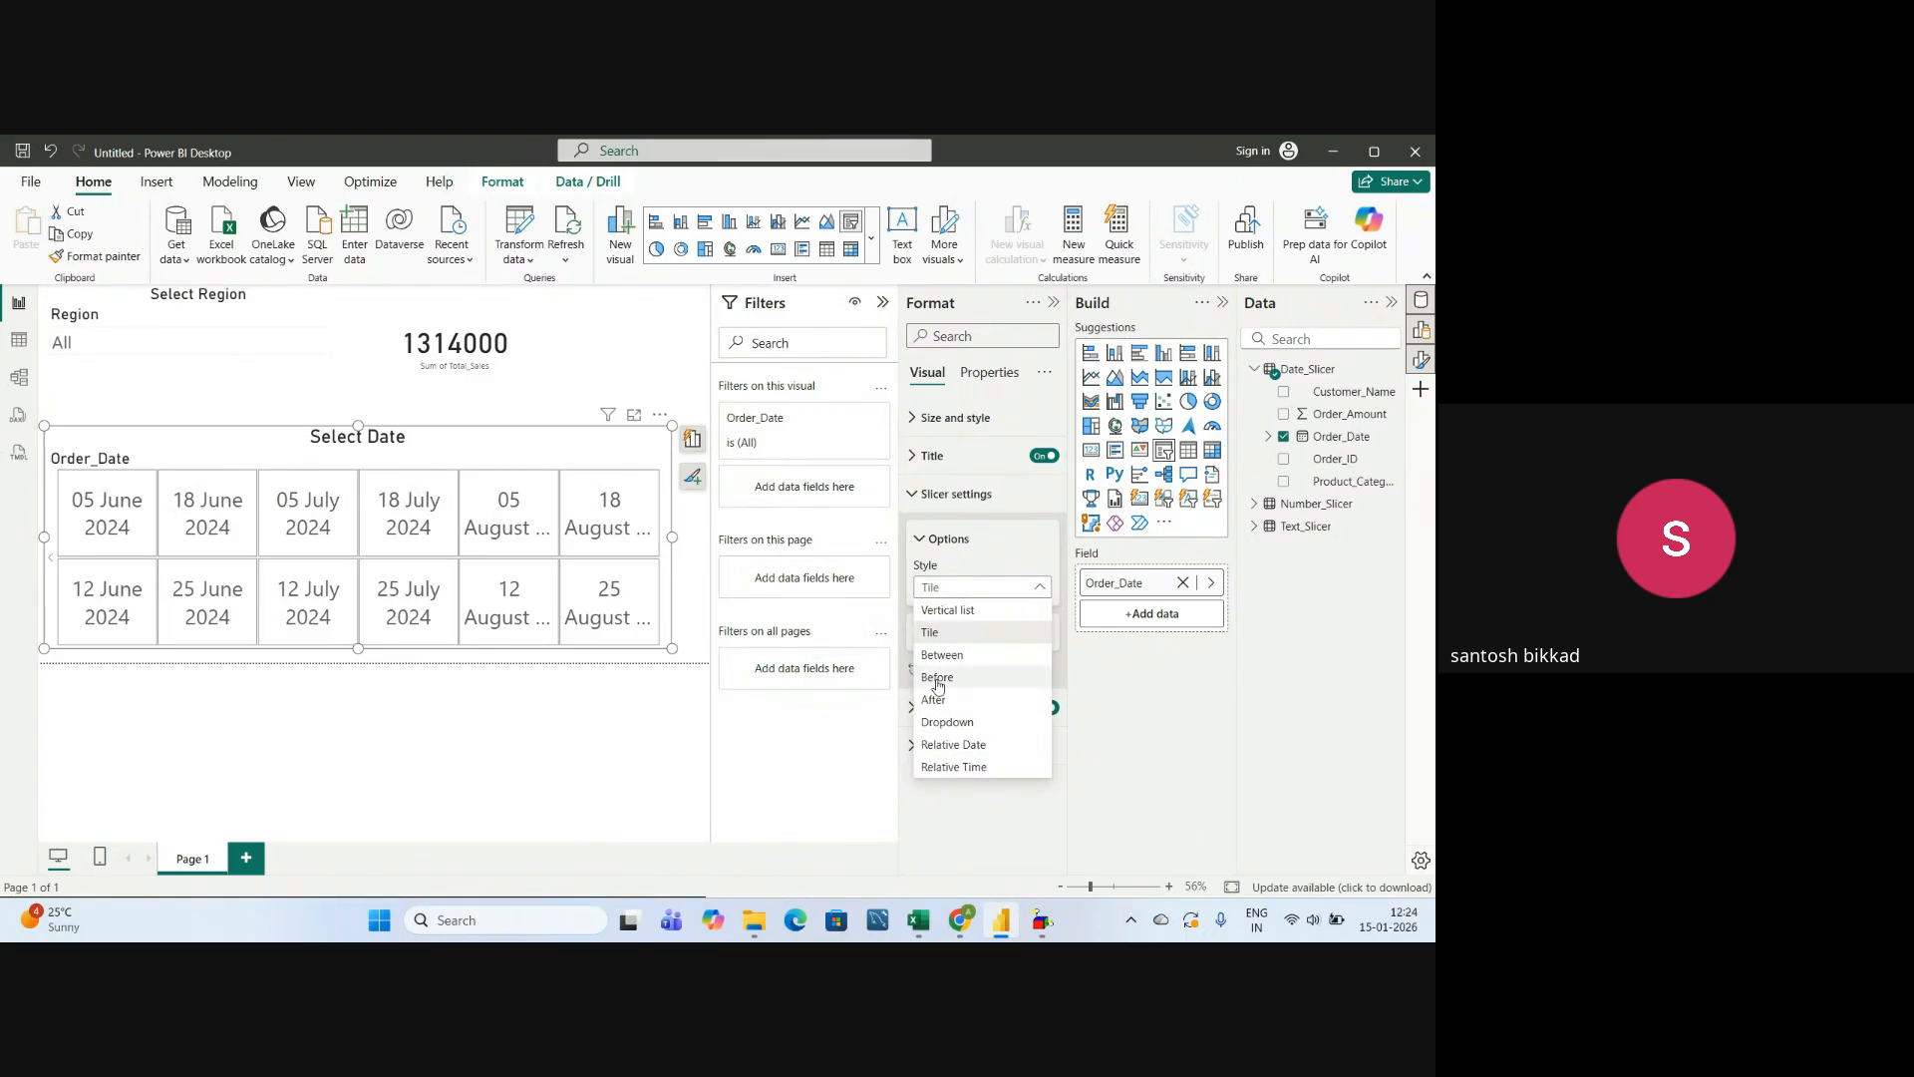
{"action": "left_click", "coordinate": [942, 611]}
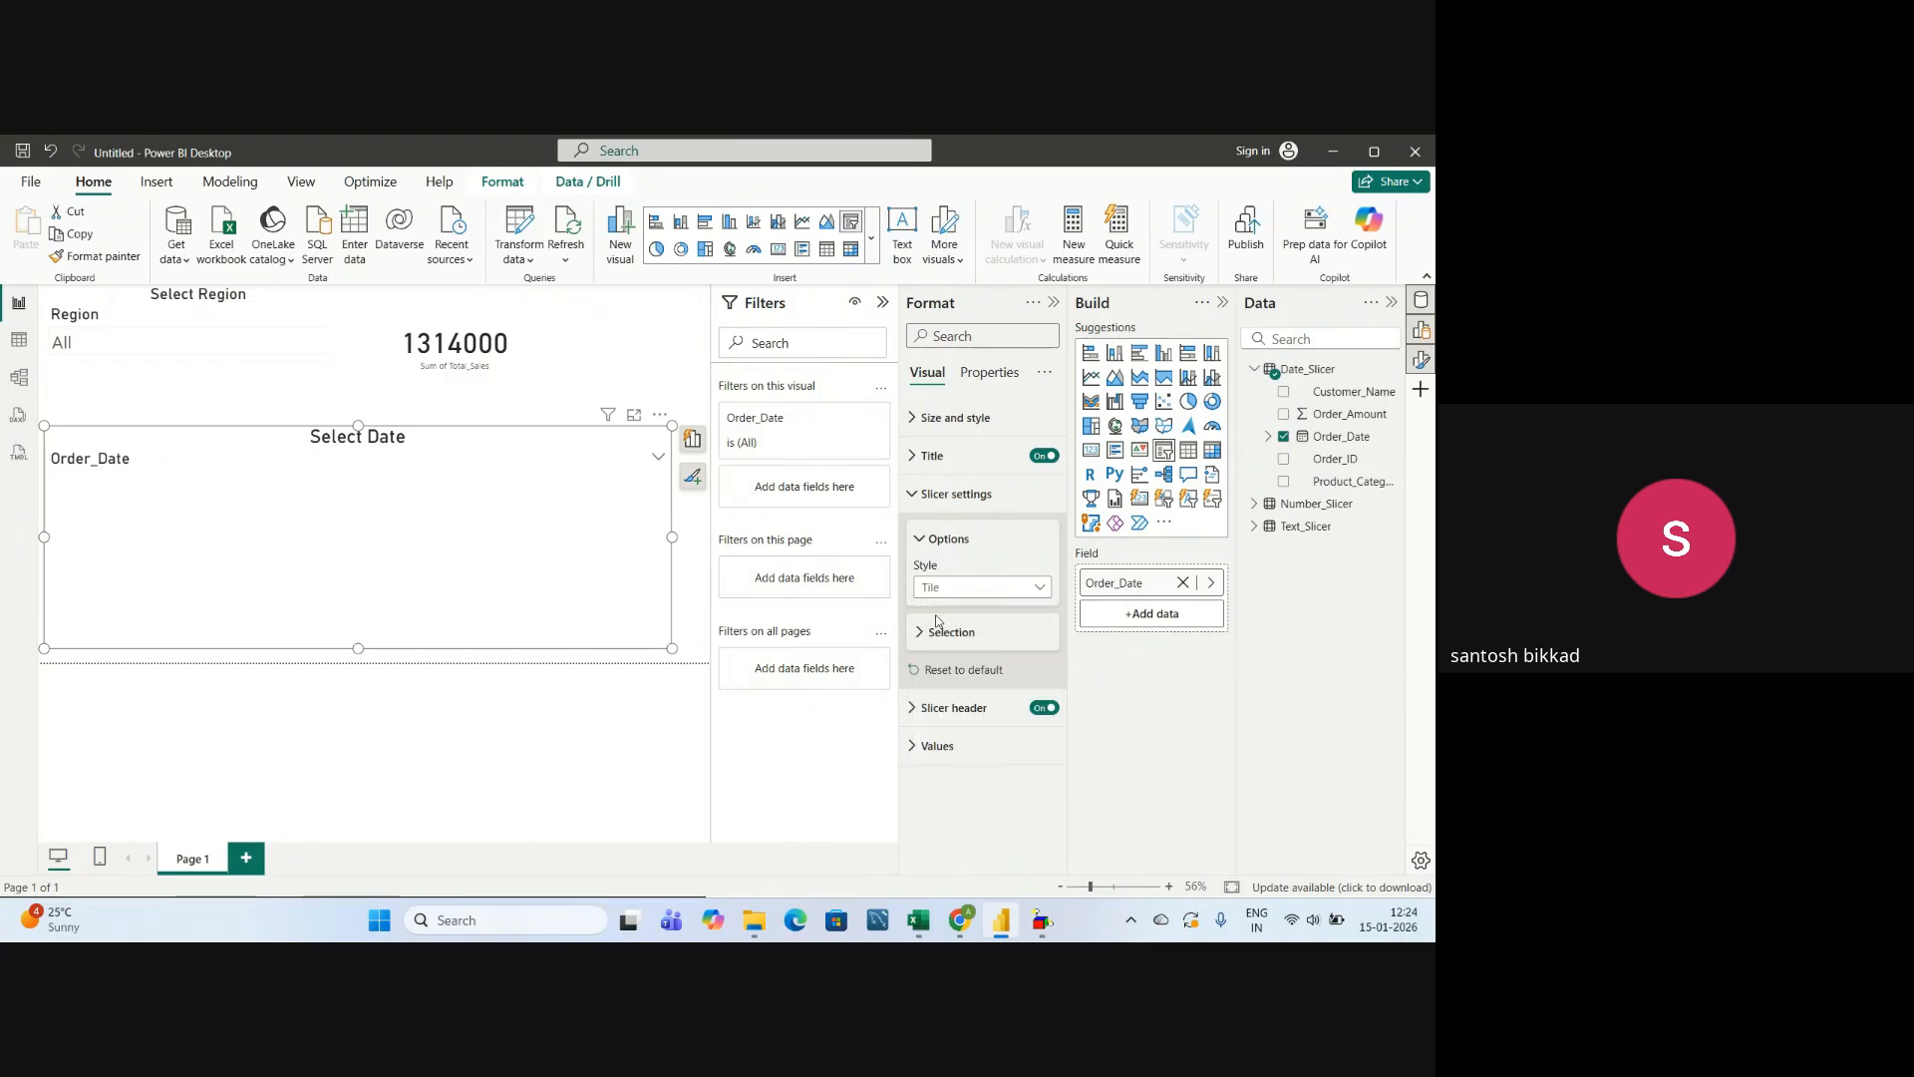
{"action": "scroll", "coordinate": [188, 629], "scroll_direction": "down", "scroll_amount": 5}
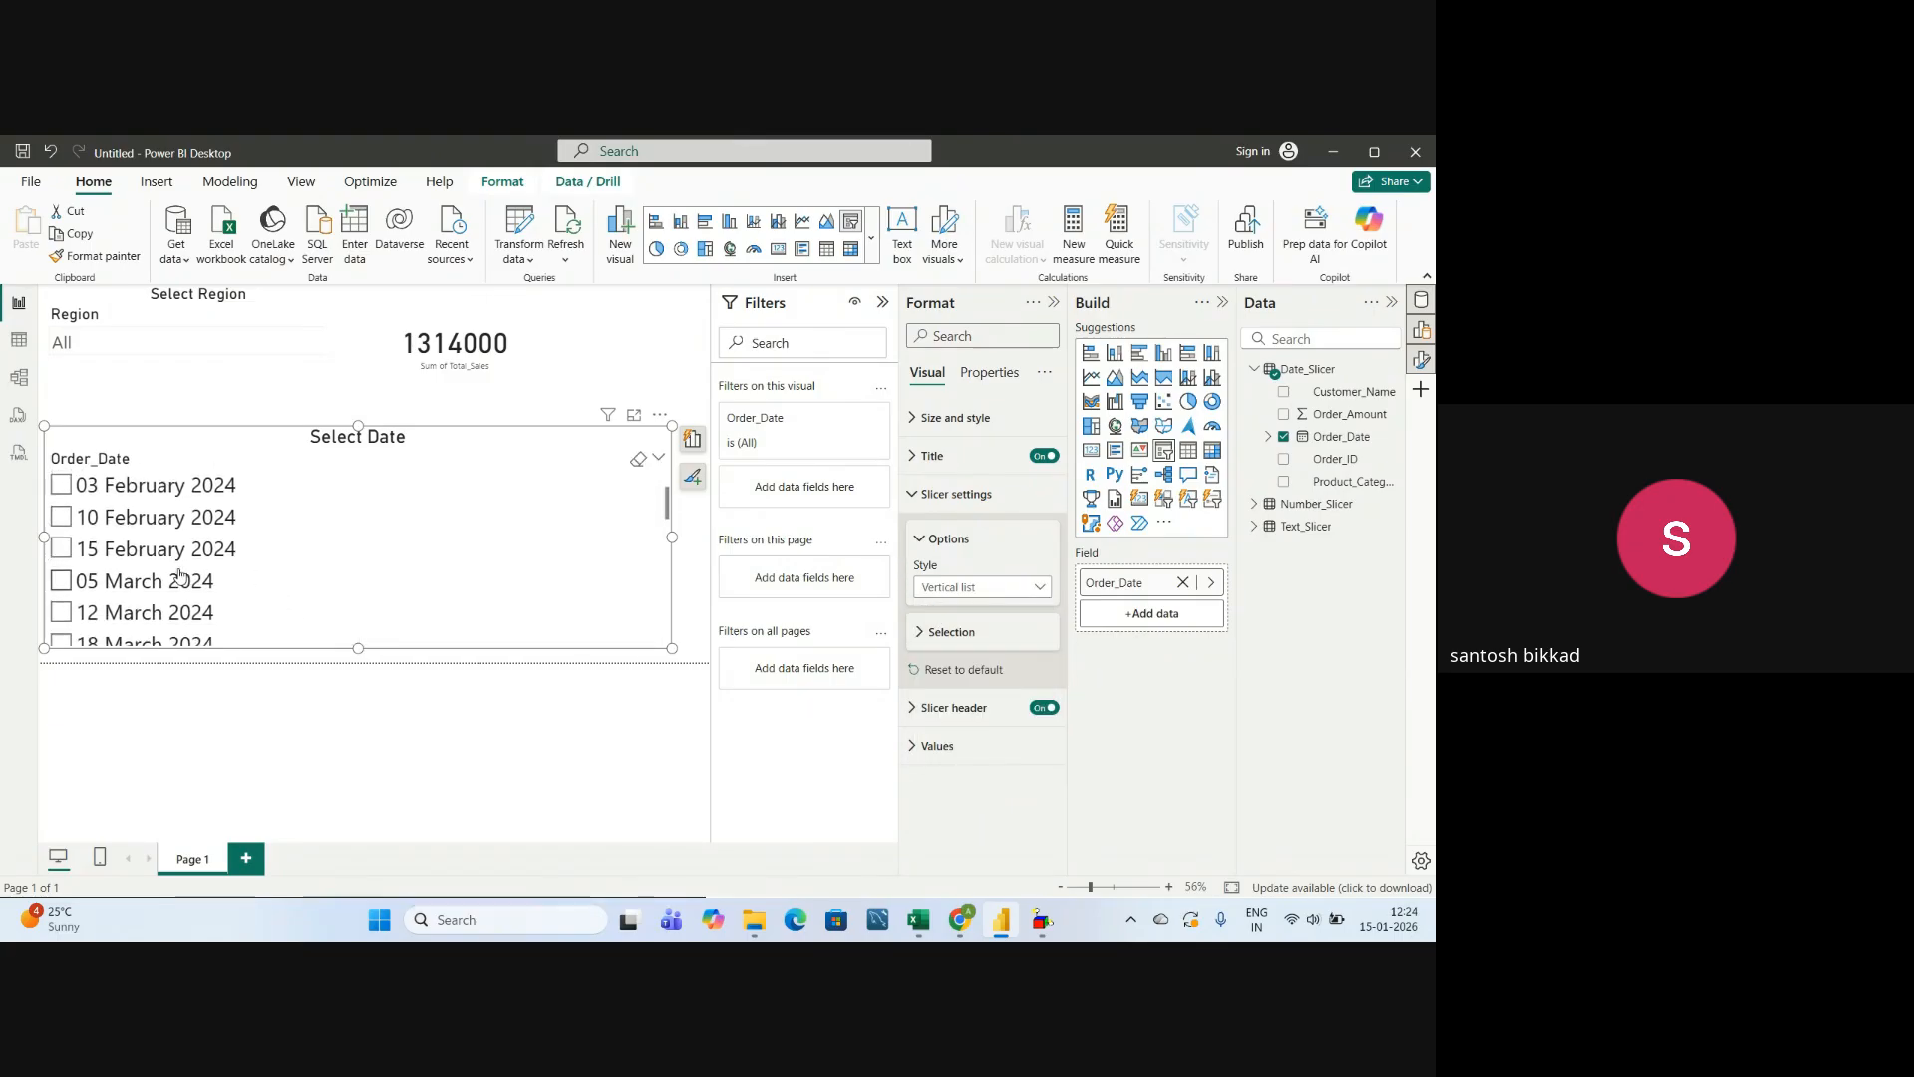
{"action": "scroll", "coordinate": [189, 629], "scroll_direction": "down", "scroll_amount": 2}
{"action": "scroll", "coordinate": [185, 578], "scroll_direction": "up", "scroll_amount": 6}
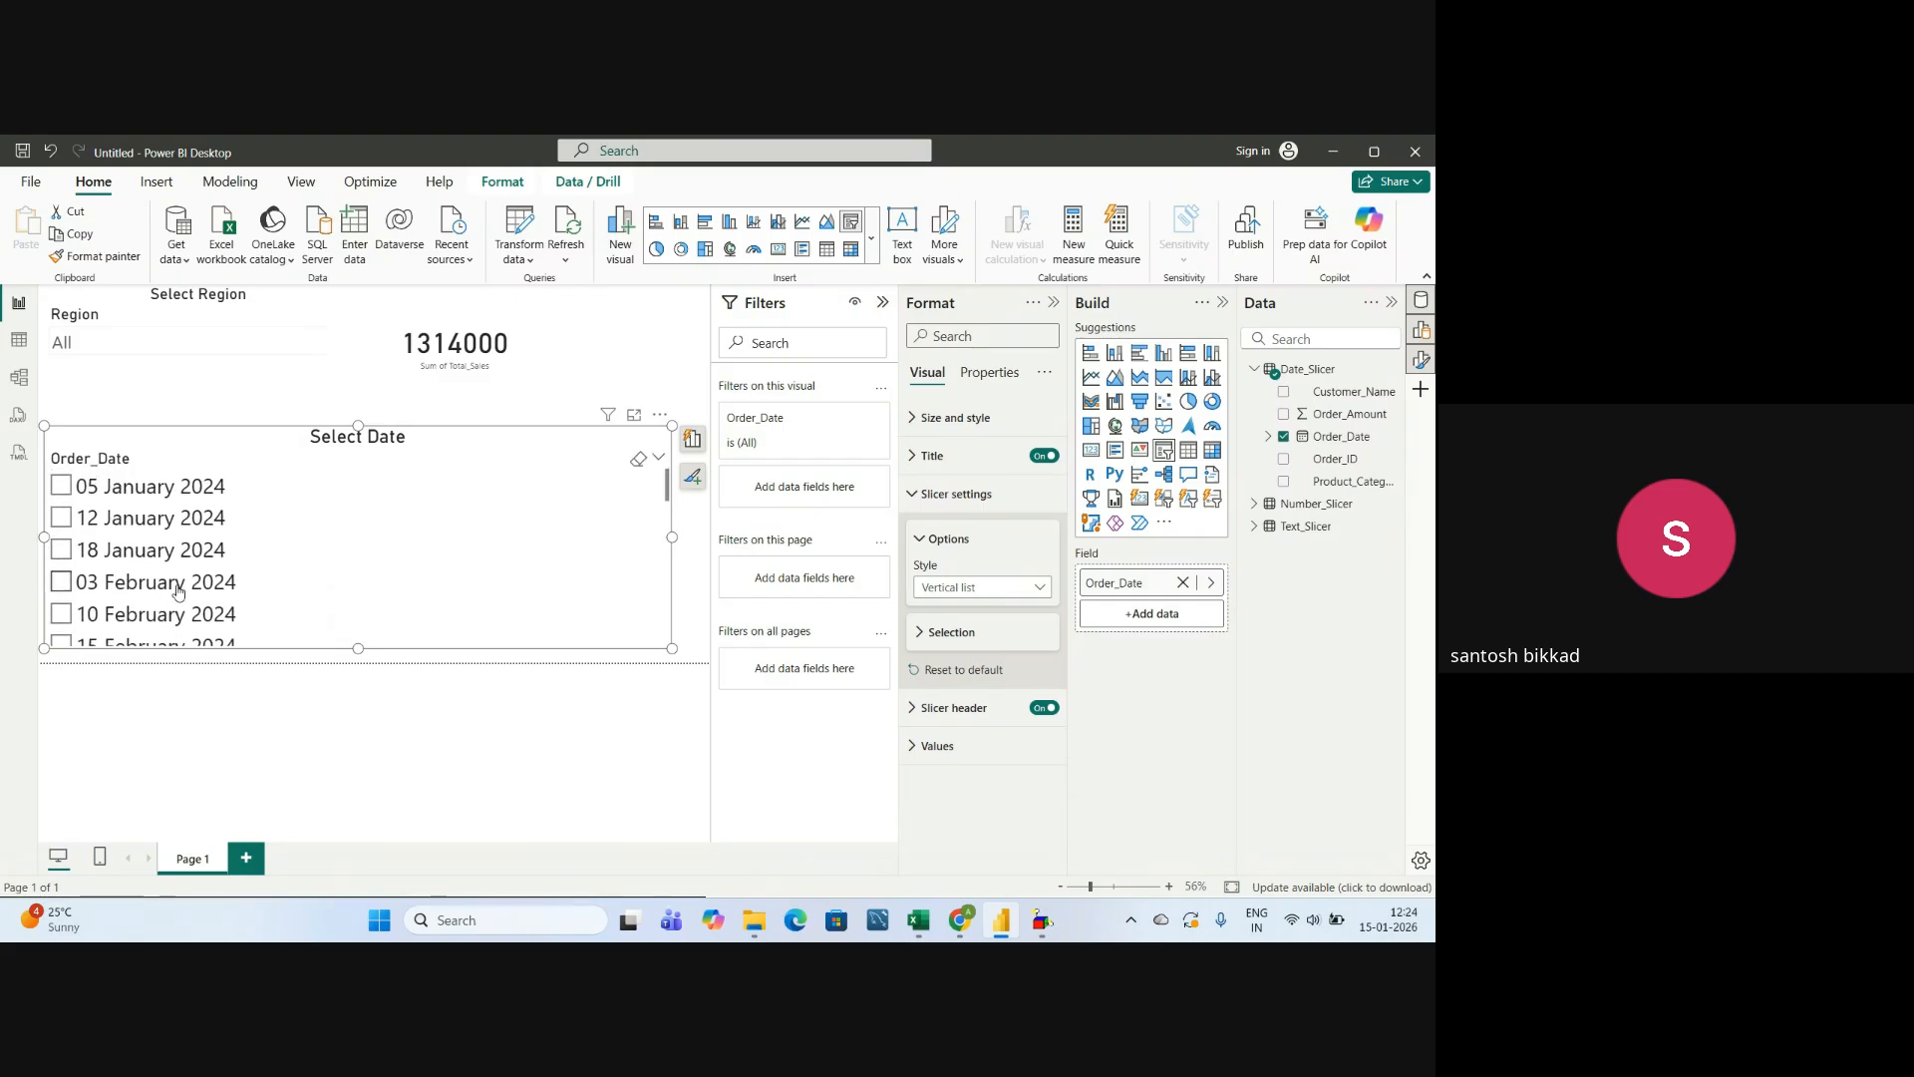
{"action": "scroll", "coordinate": [185, 554], "scroll_direction": "down", "scroll_amount": 10}
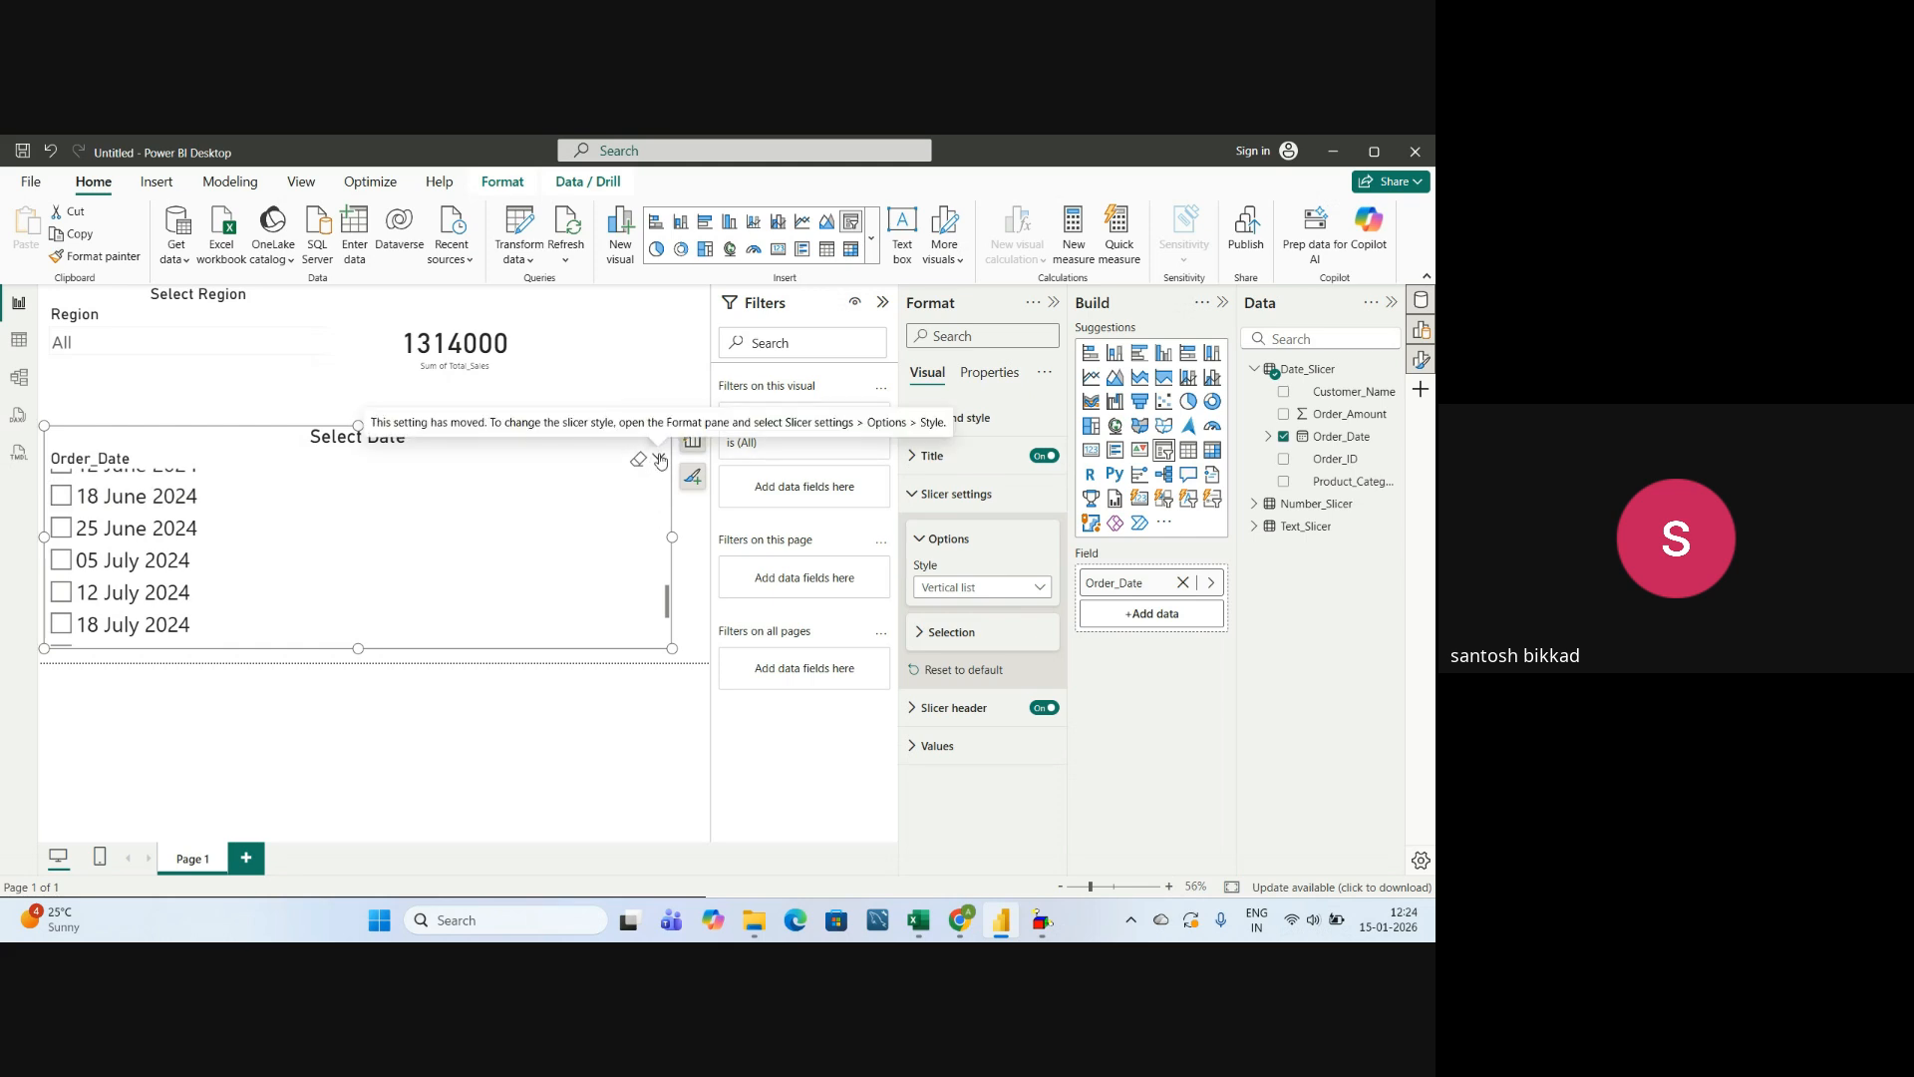
{"action": "scroll", "coordinate": [259, 588], "scroll_direction": "up", "scroll_amount": 10}
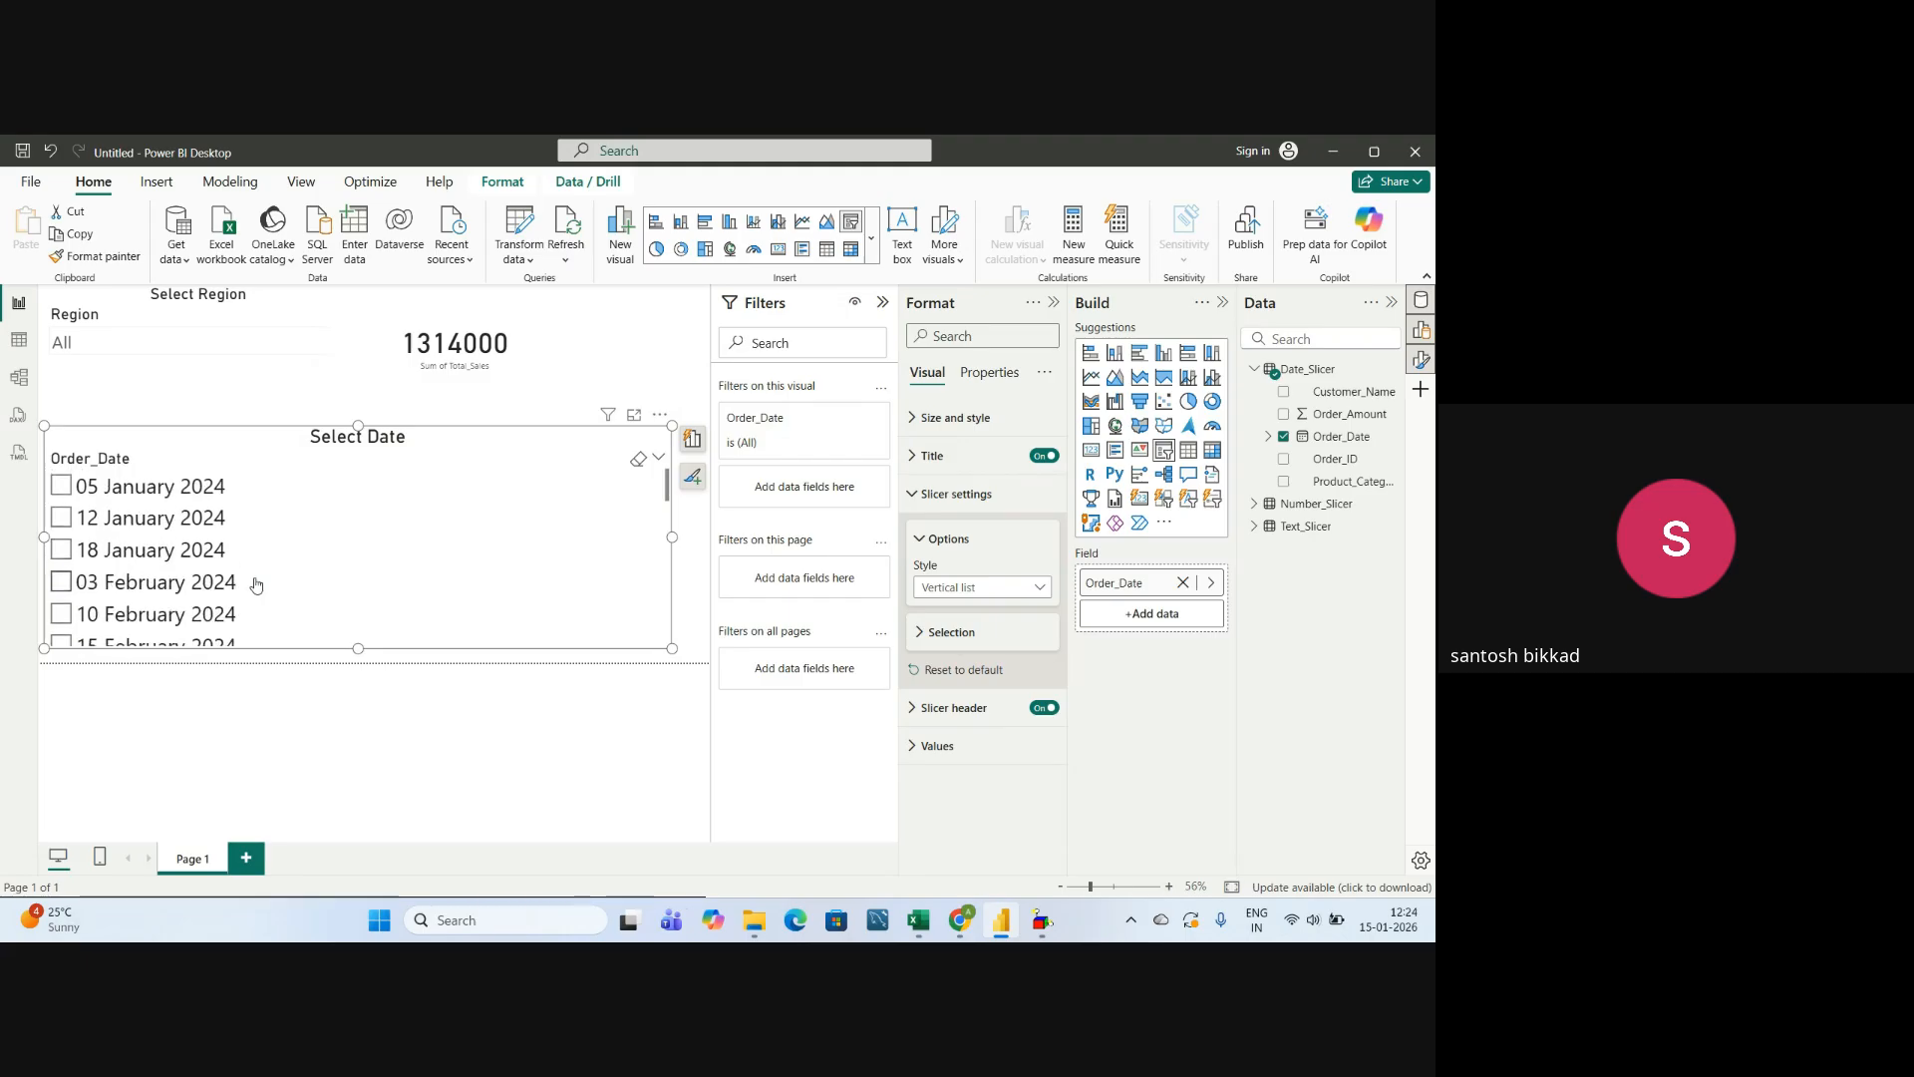
Collapse the Filters and Format panes and narrow the date slicer to just fit its list of dates.
{"action": "left_click", "coordinate": [883, 302]}
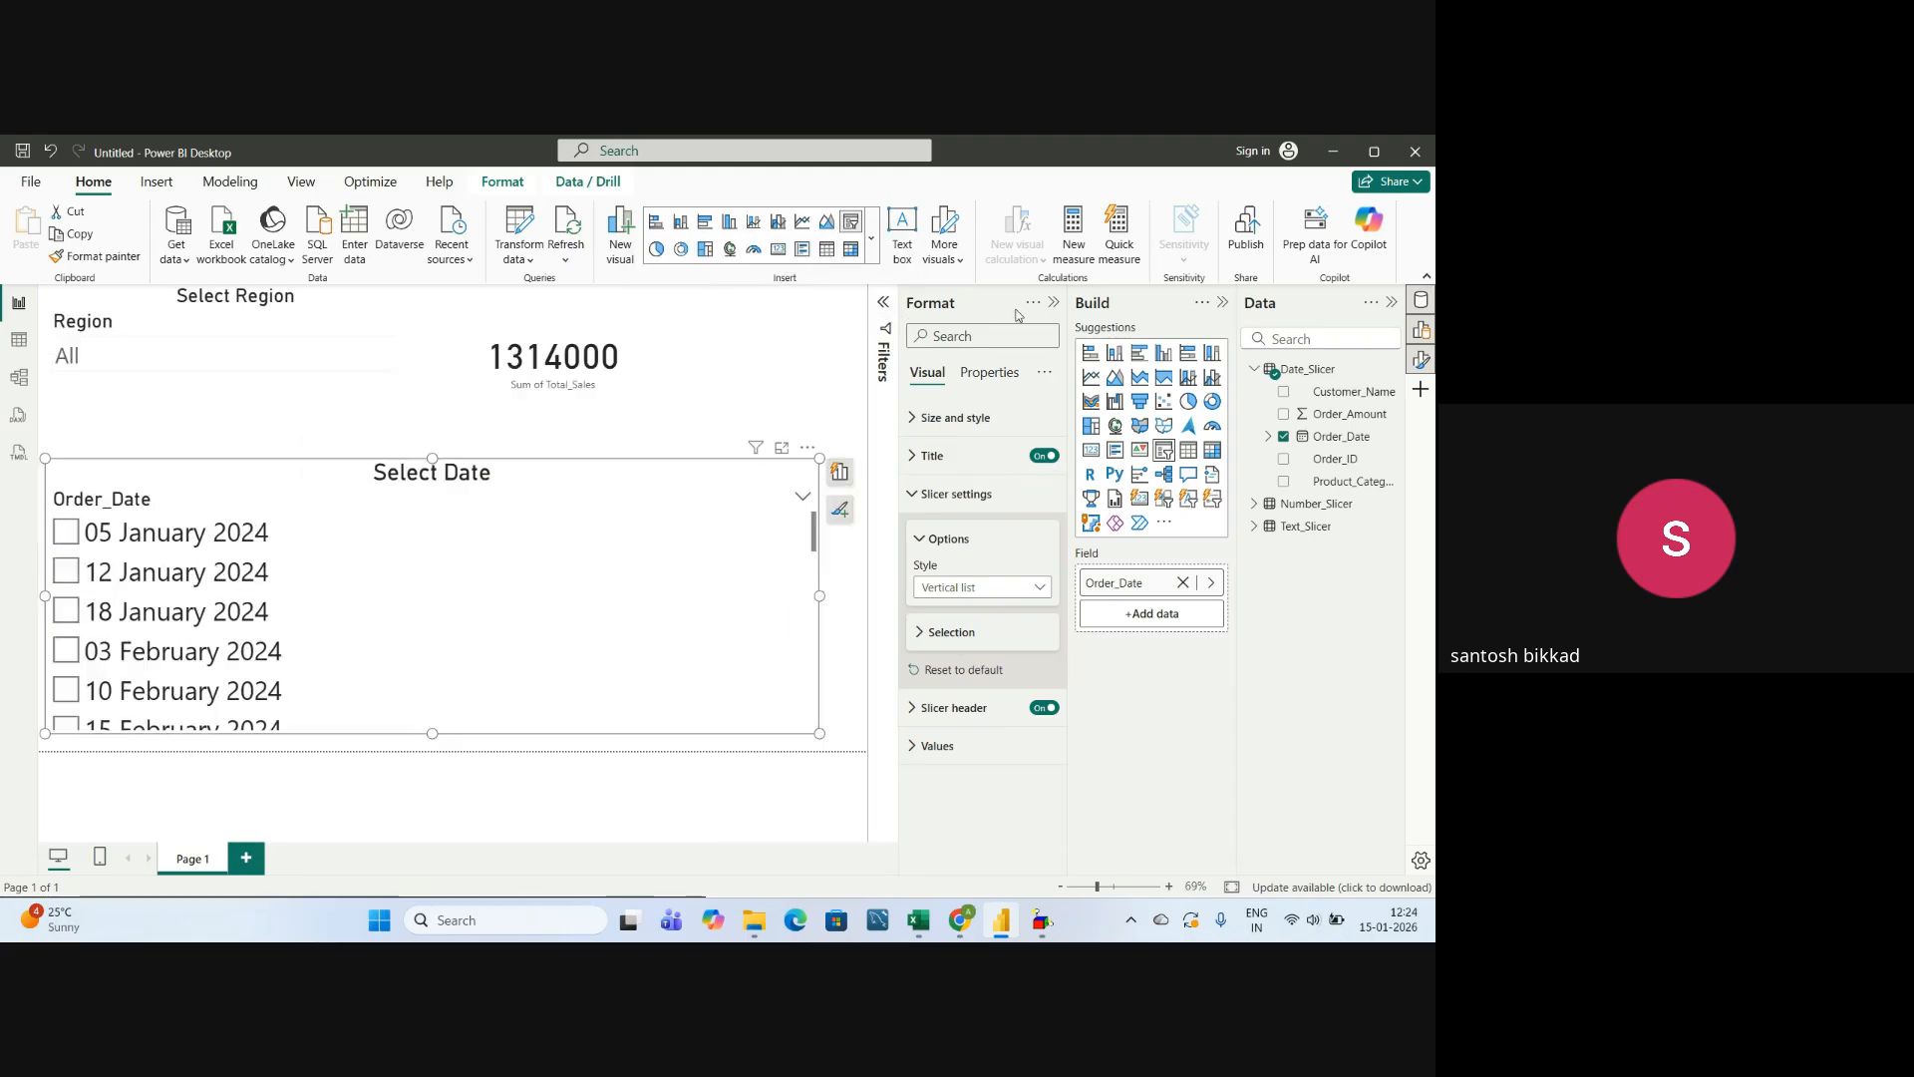
{"action": "left_click", "coordinate": [1054, 302]}
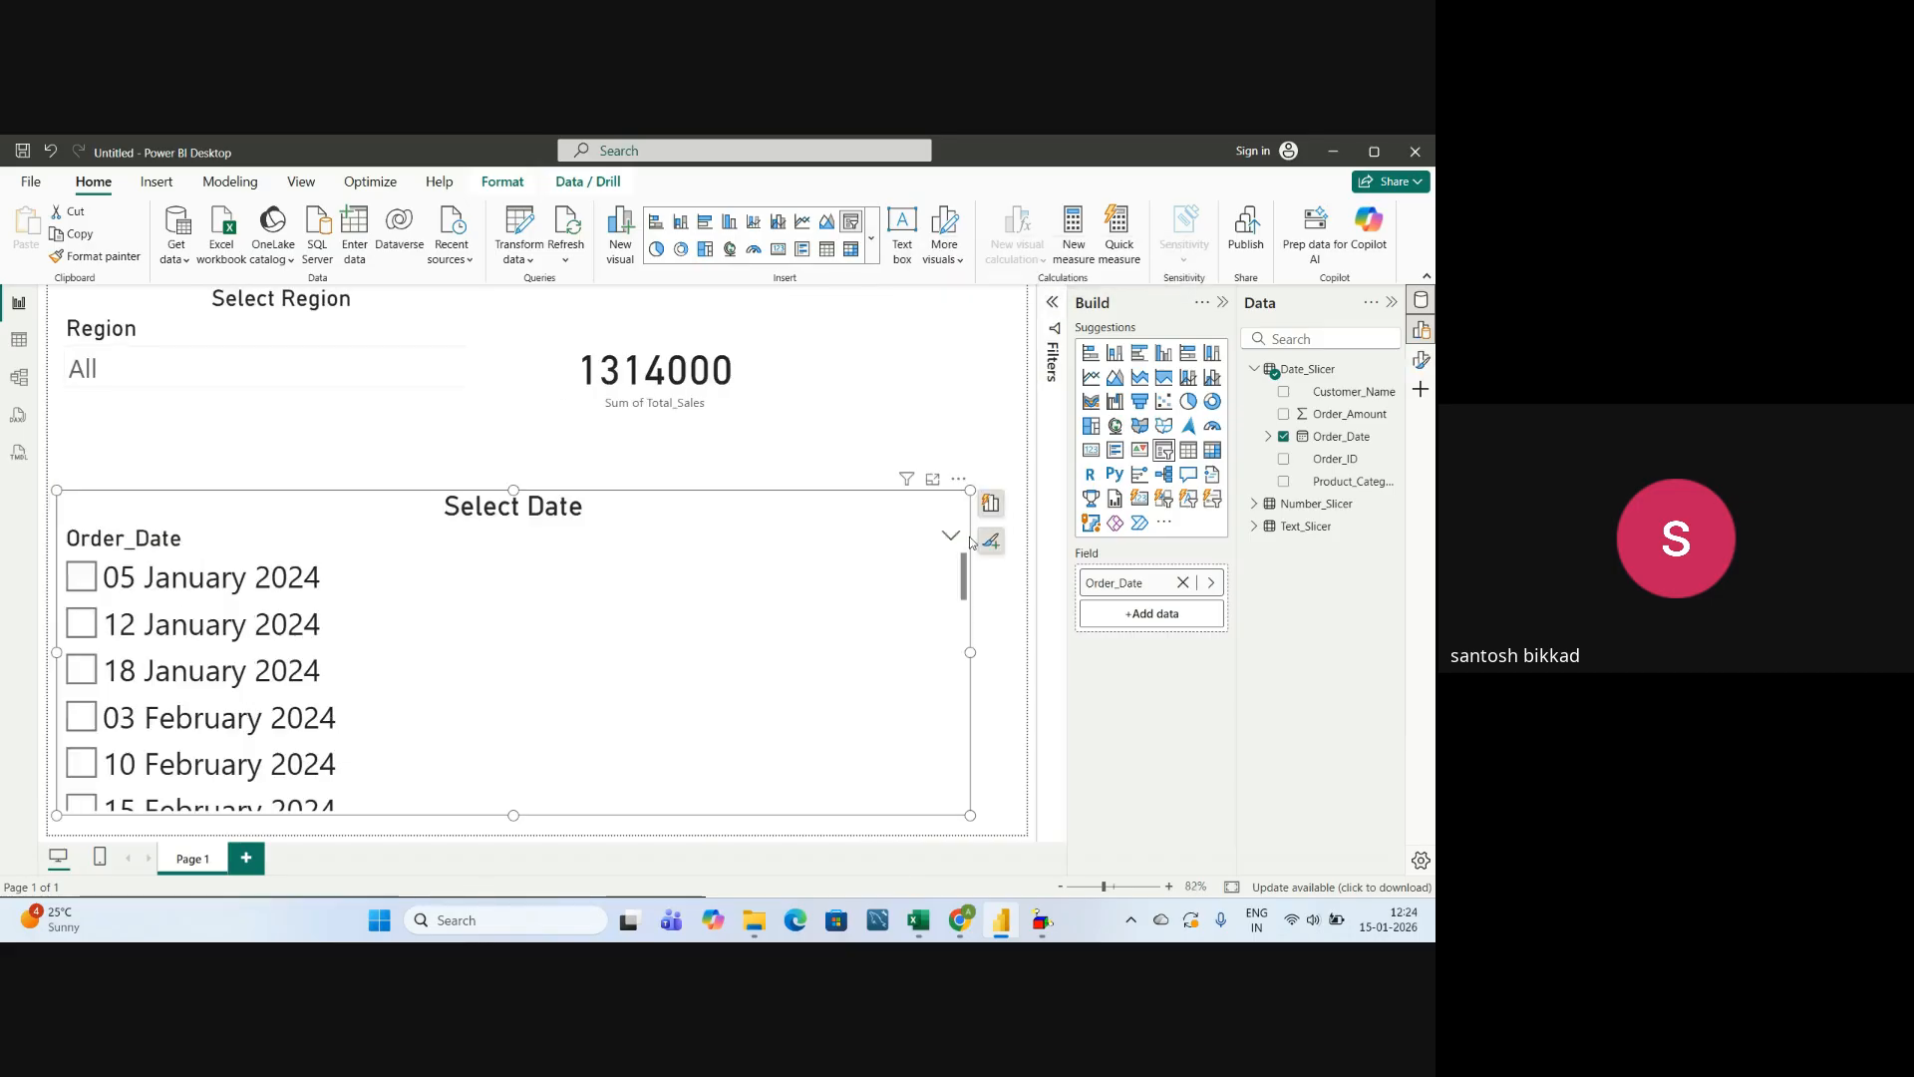
{"action": "left_click_drag", "start_coordinate": [970, 652], "coordinate": [399, 652]}
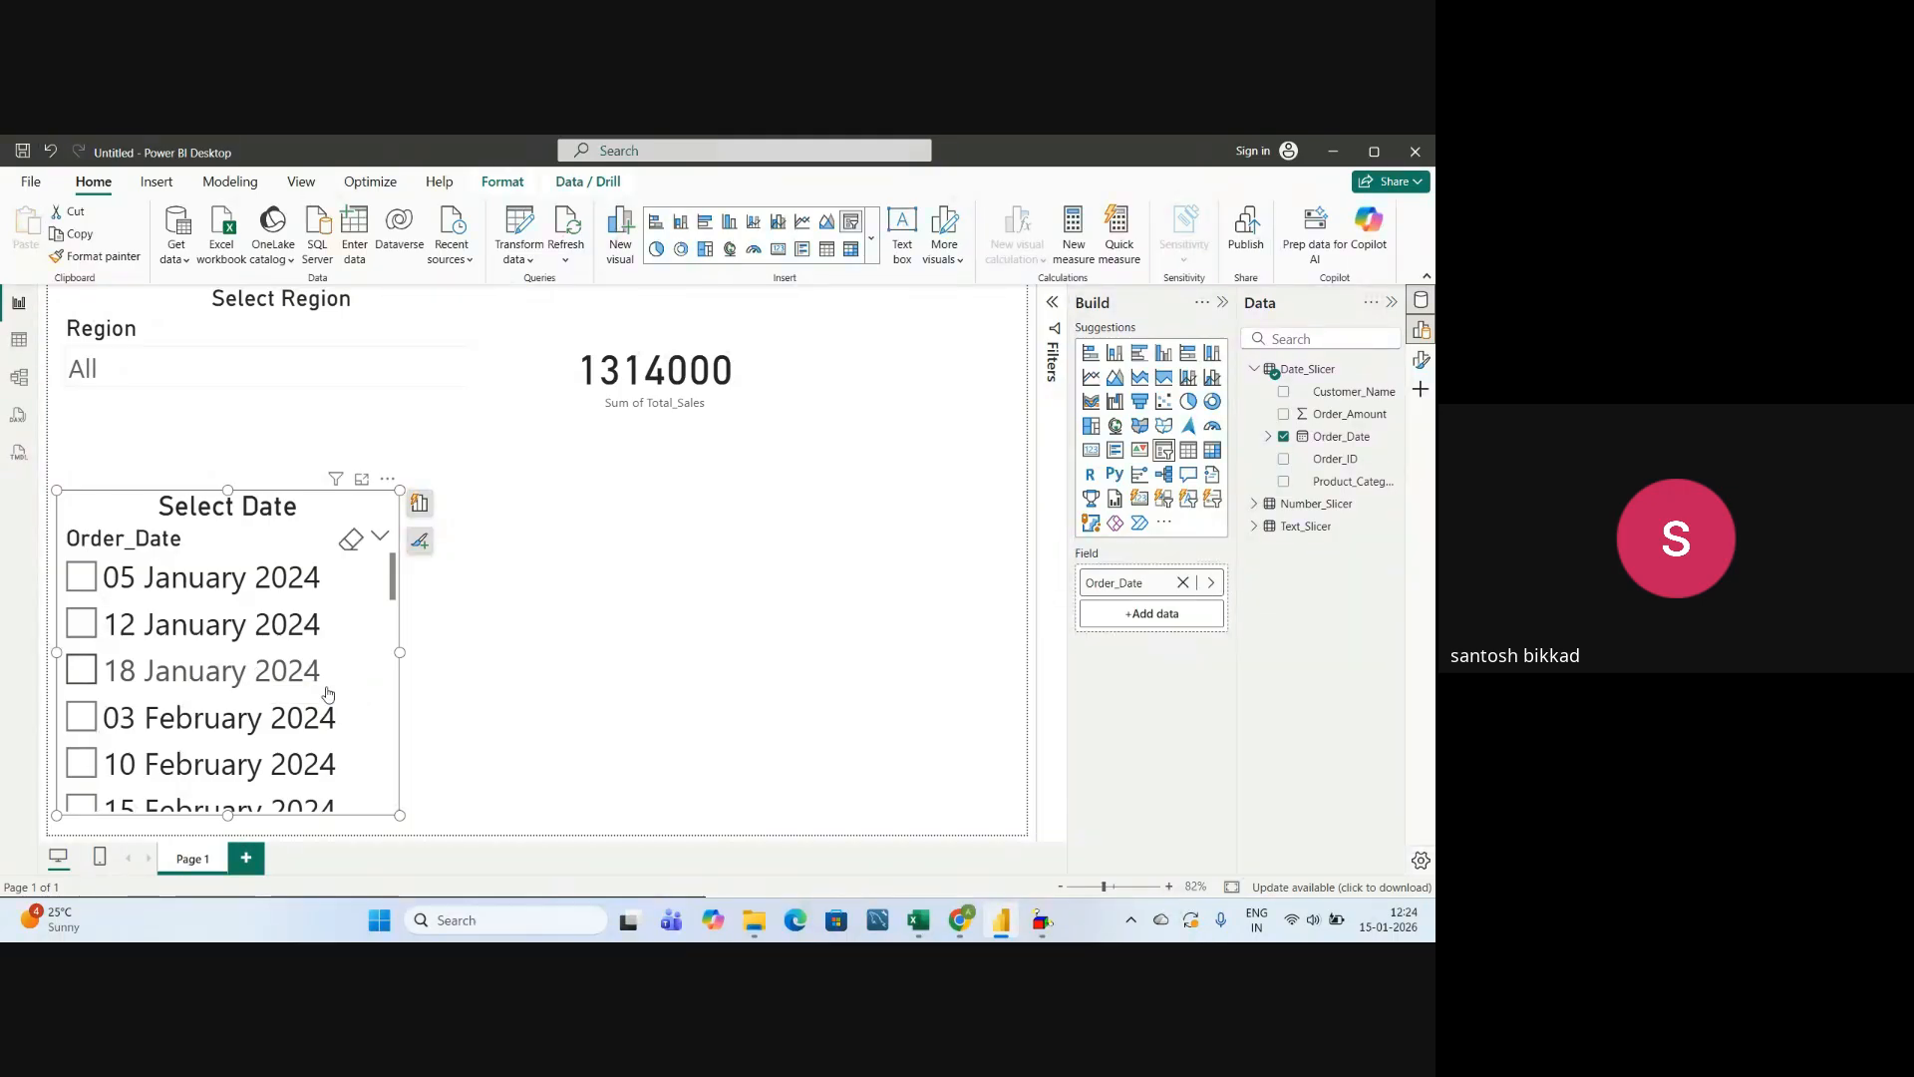
Add a slightly shortened slicer beside the date slicer, using the Total_Sales field from the Number_Slicer table.
{"action": "left_click", "coordinate": [1254, 370]}
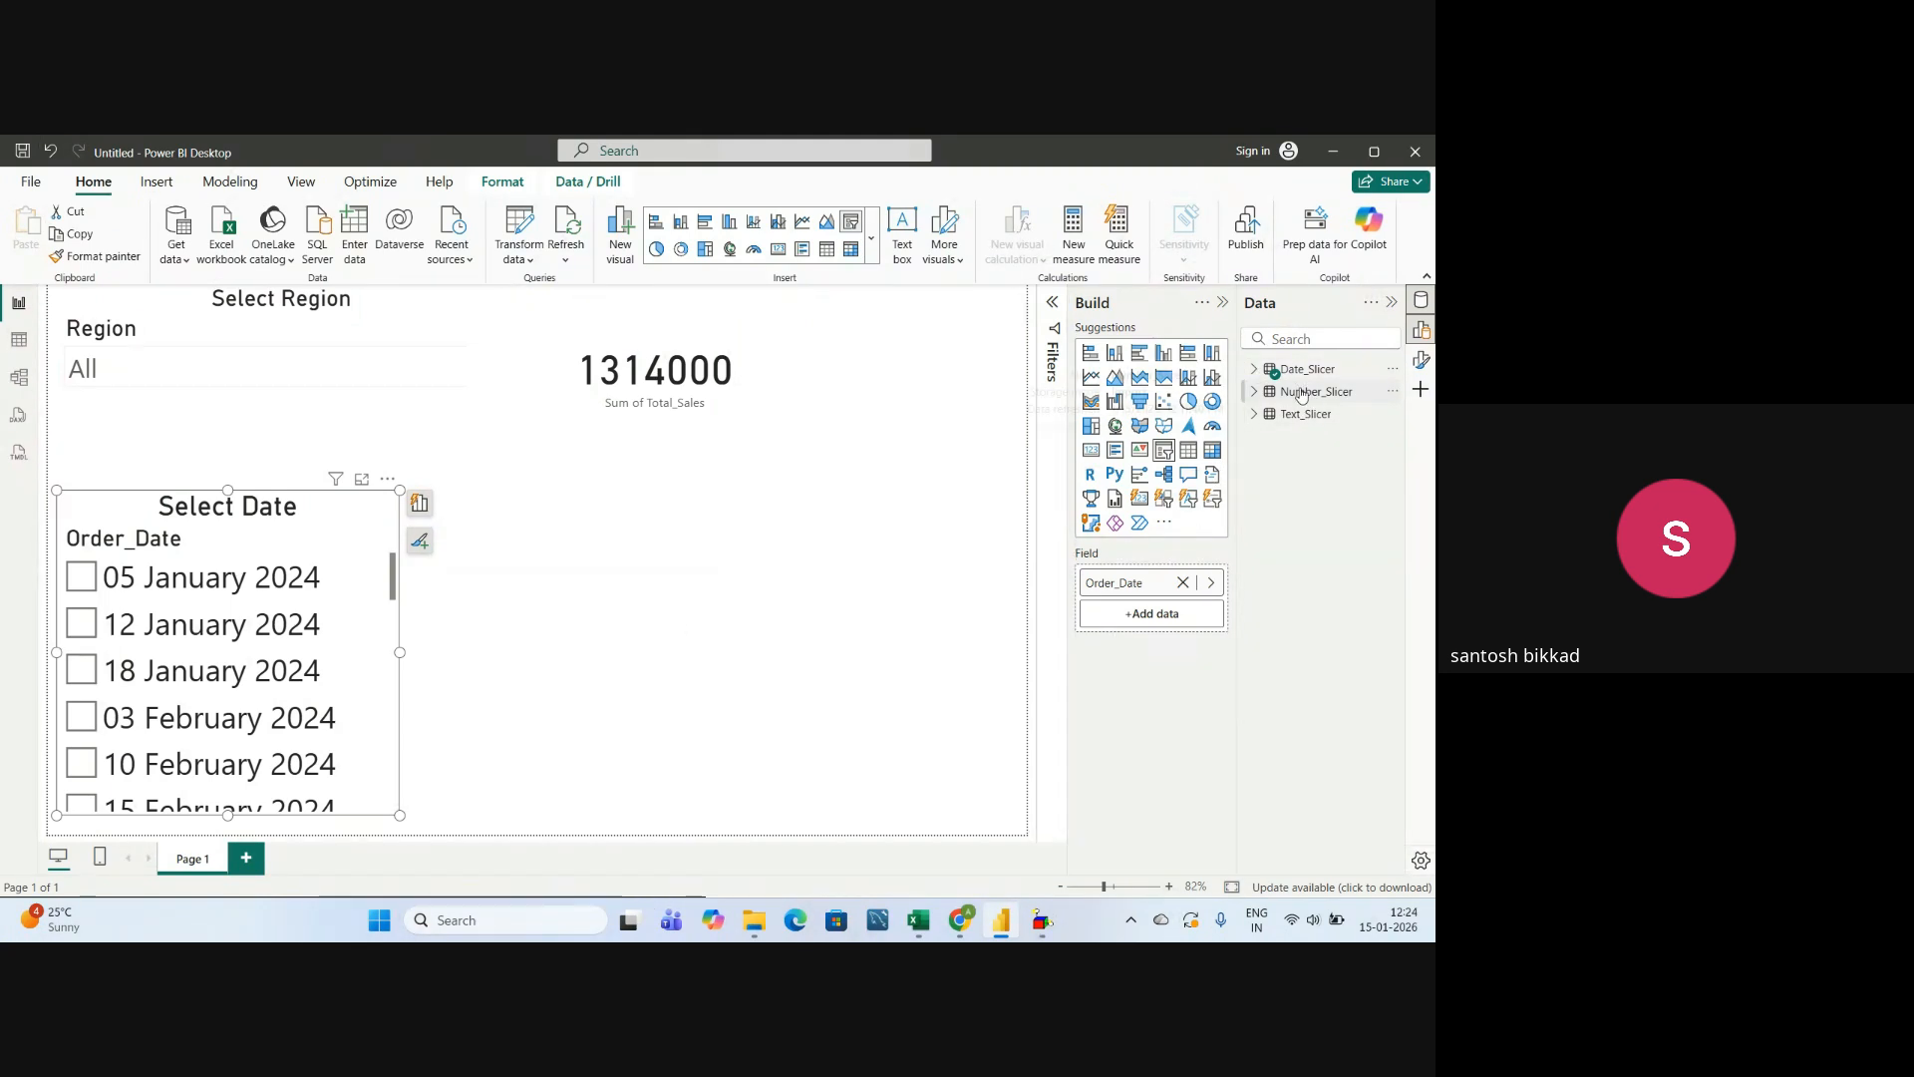
{"action": "left_click", "coordinate": [1269, 395]}
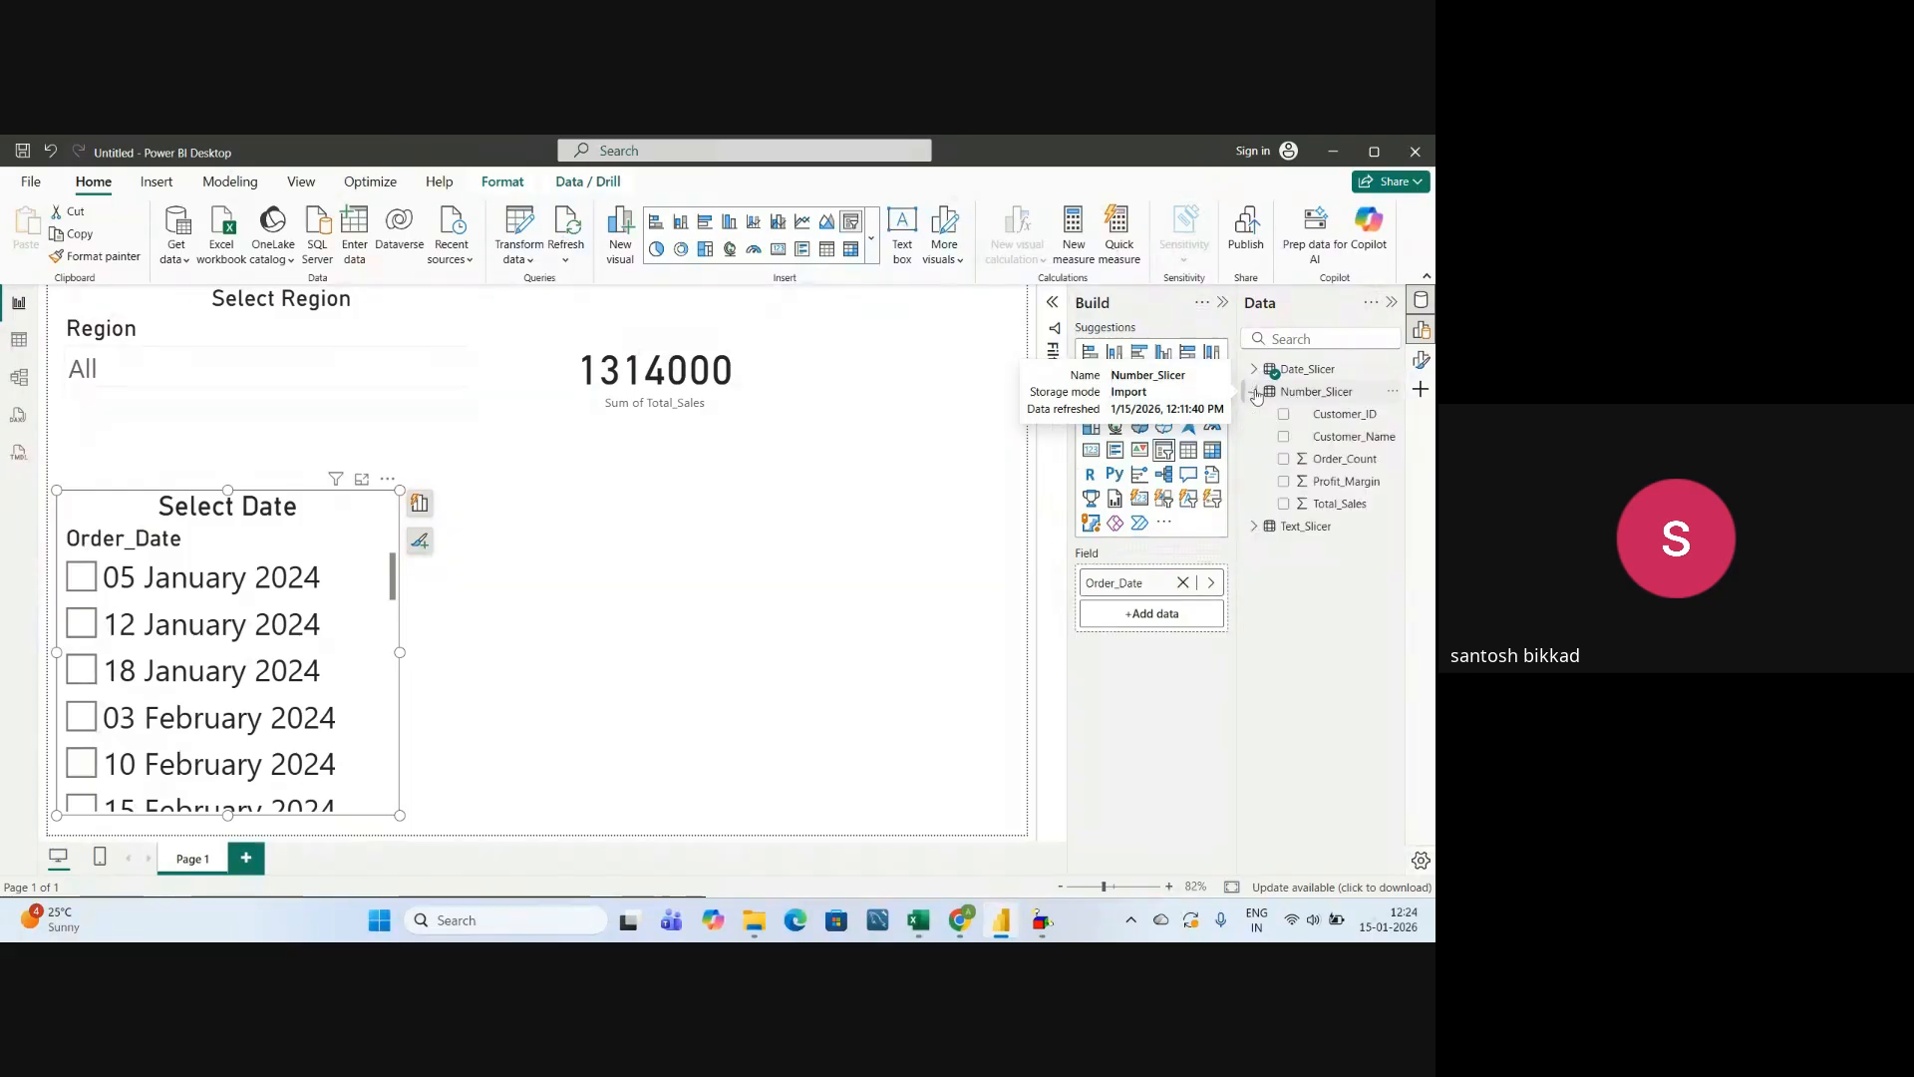
{"action": "left_click", "coordinate": [704, 566]}
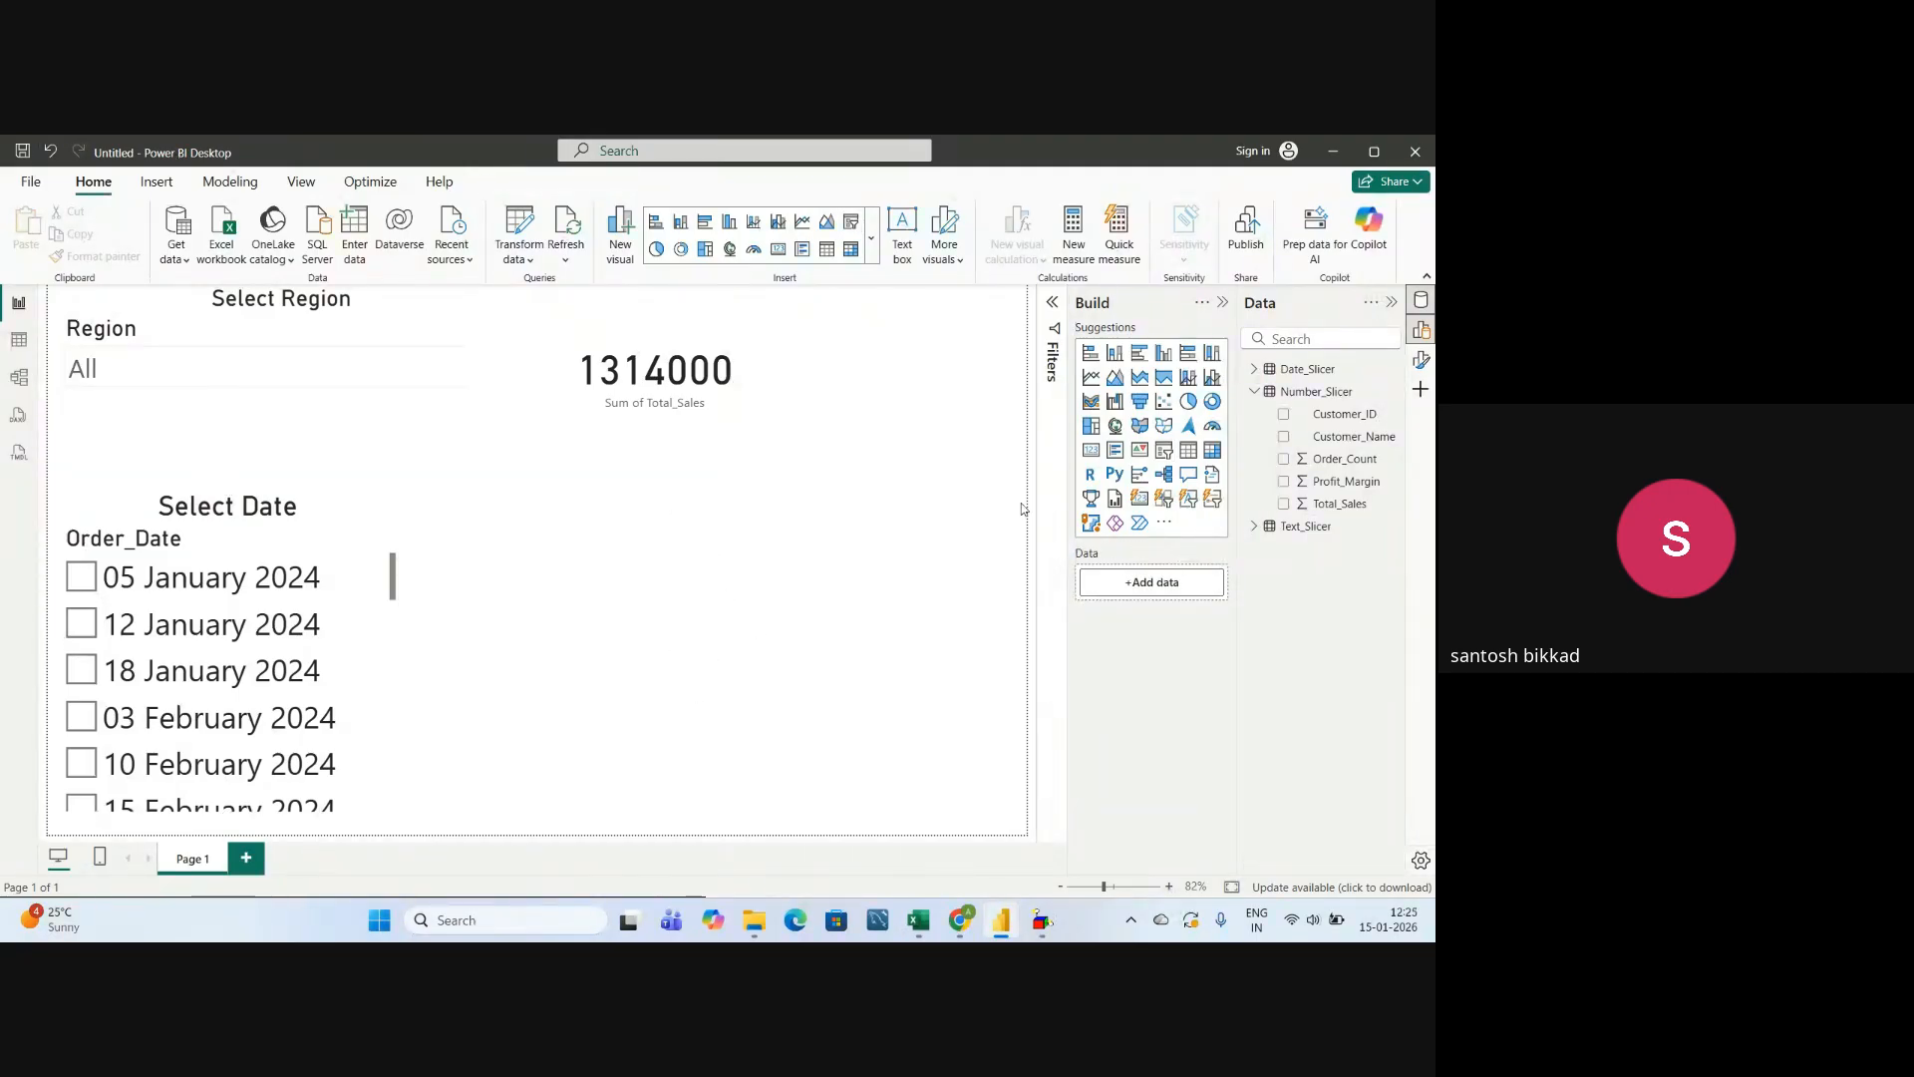
{"action": "left_click", "coordinate": [1162, 452]}
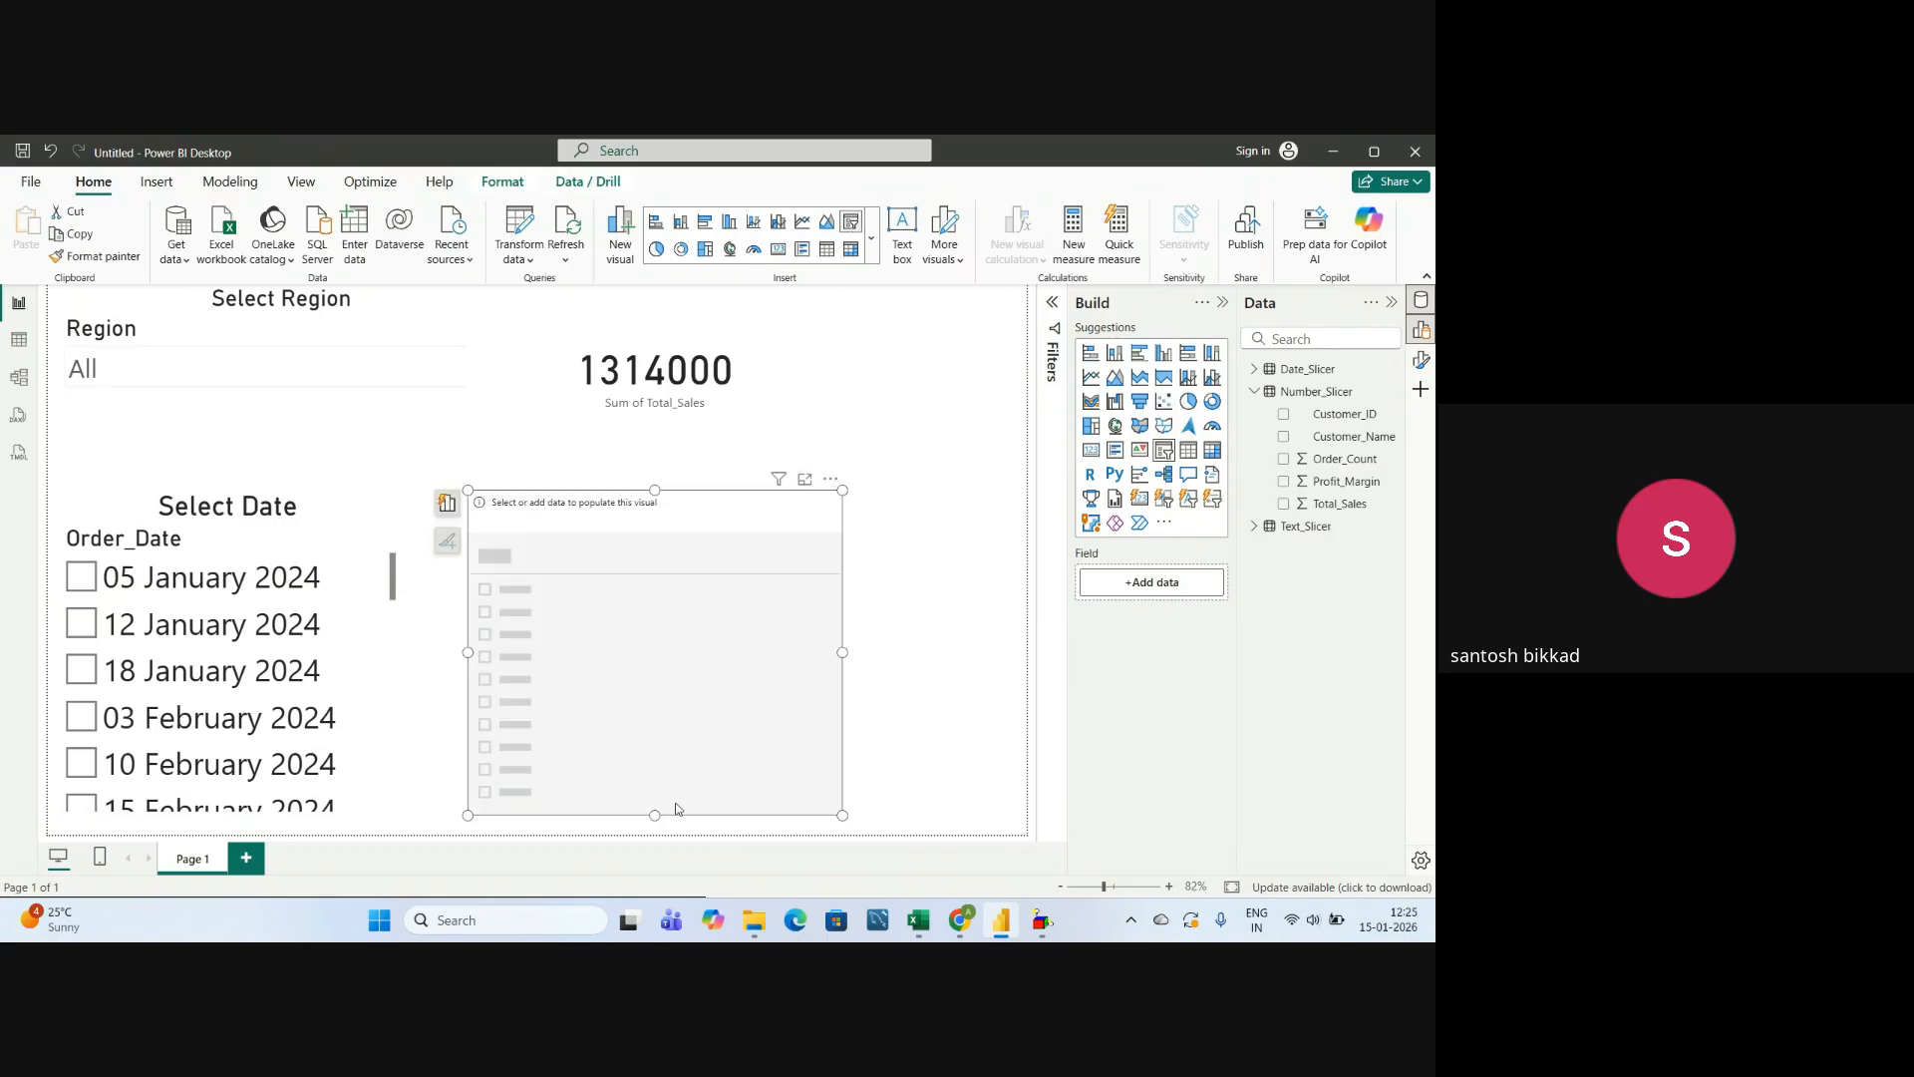
{"action": "left_click_drag", "start_coordinate": [658, 803], "coordinate": [658, 750]}
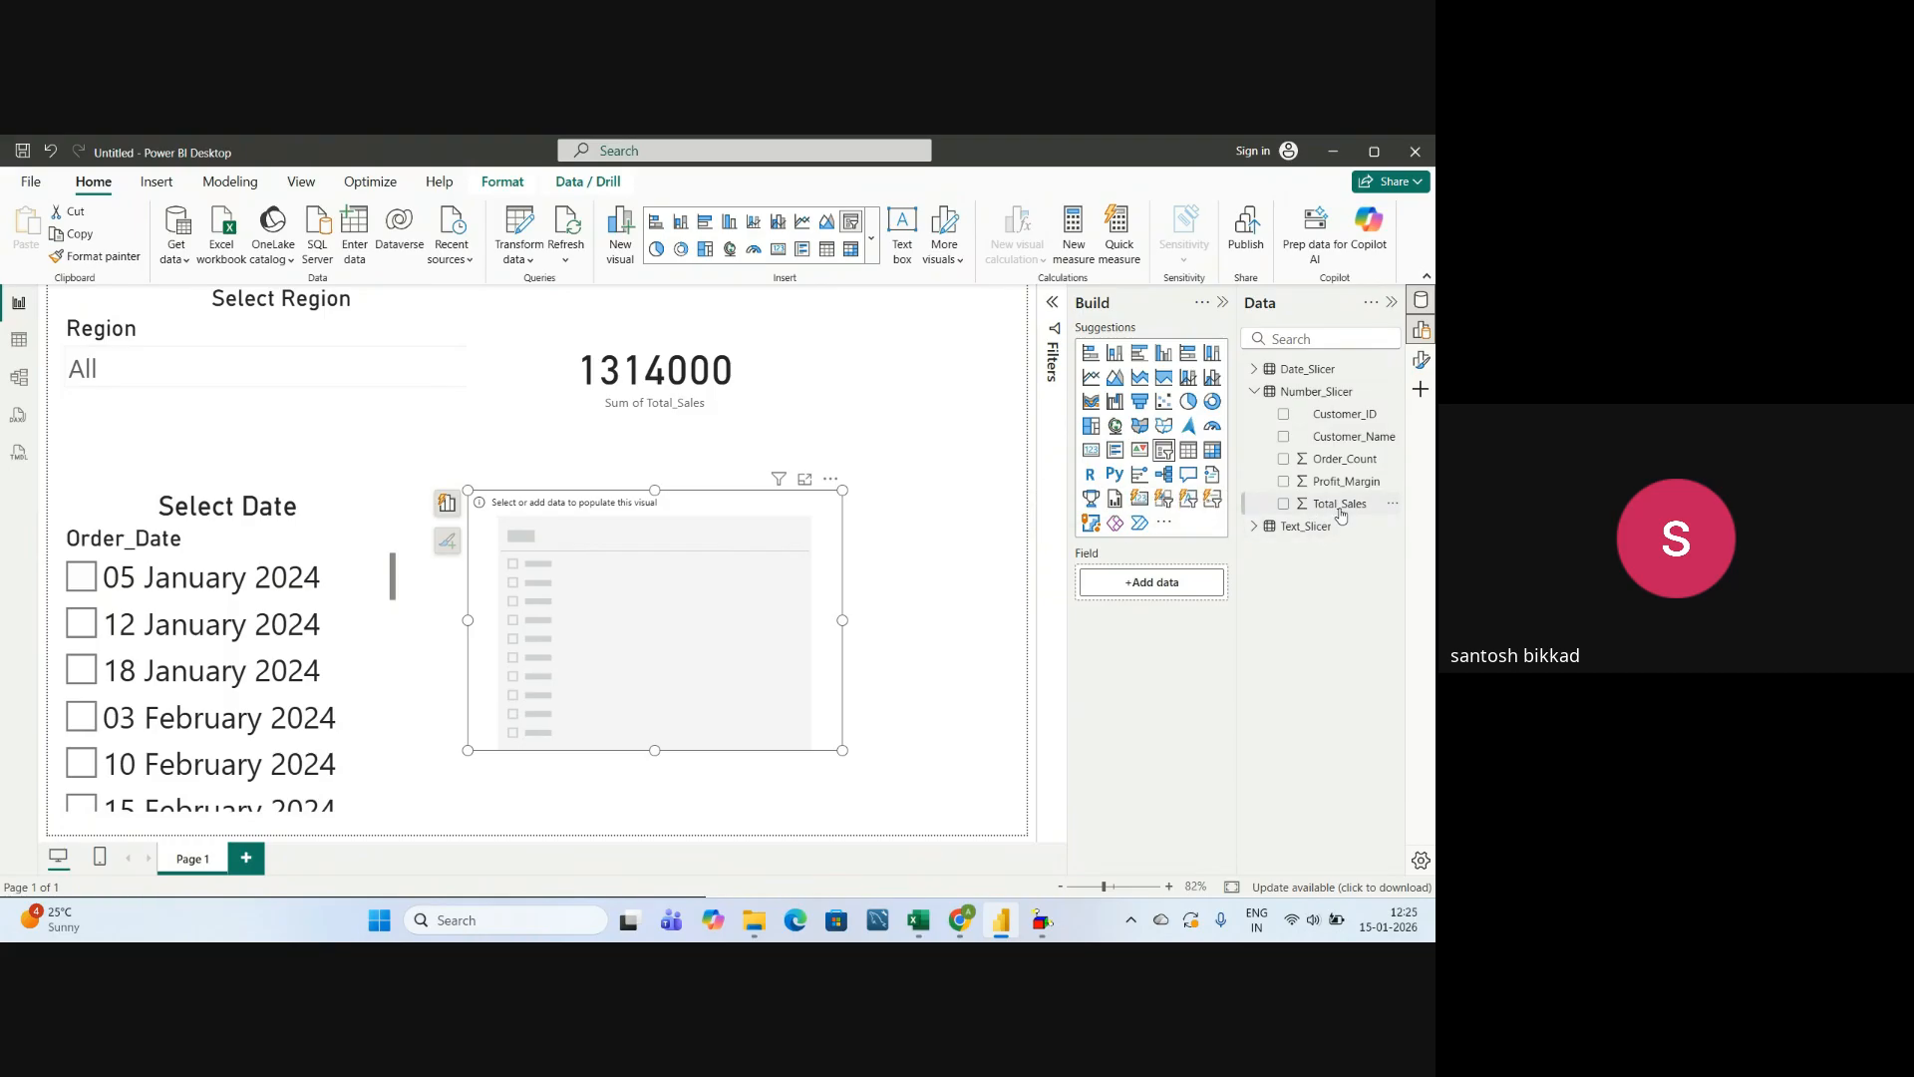
{"action": "left_click_drag", "start_coordinate": [1341, 505], "coordinate": [1184, 588]}
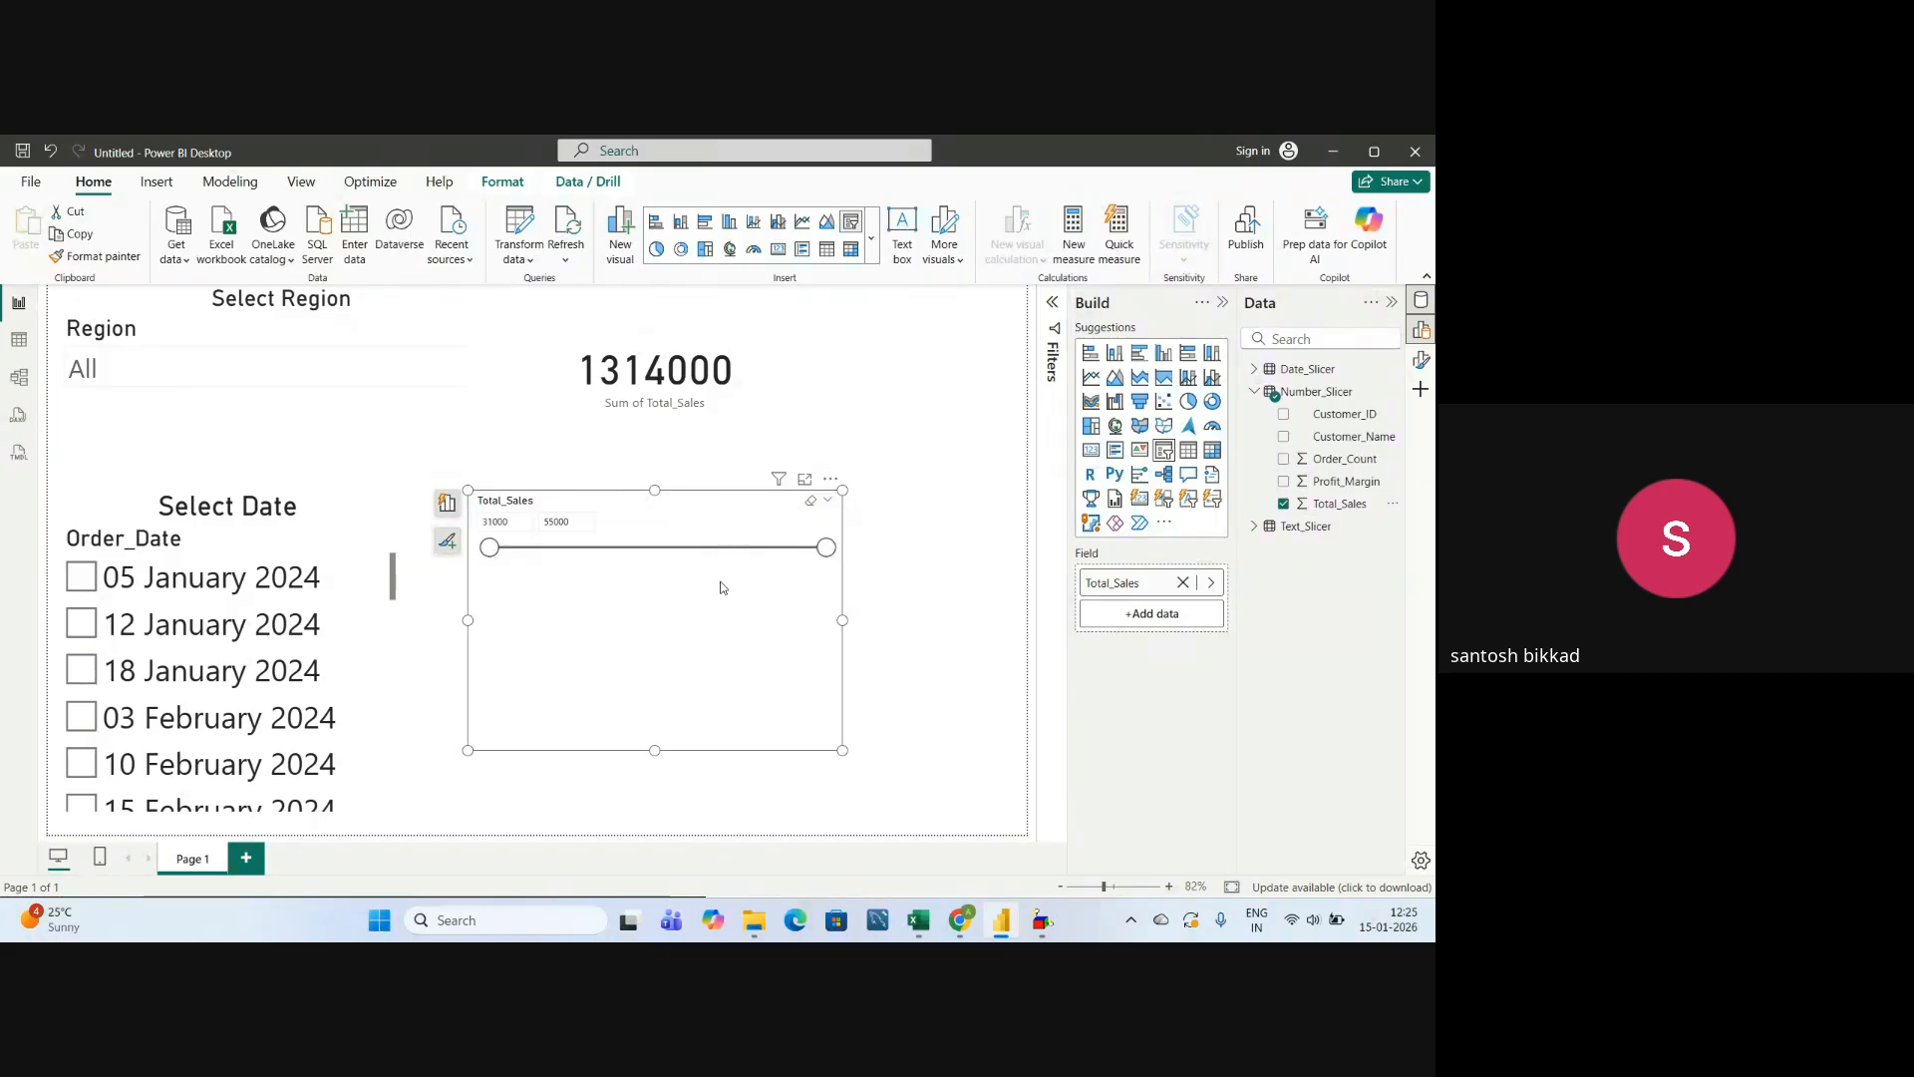
Lower the upper limit of the Total_Sales slicer's range to about 41952.
{"action": "left_click_drag", "start_coordinate": [826, 547], "coordinate": [634, 568]}
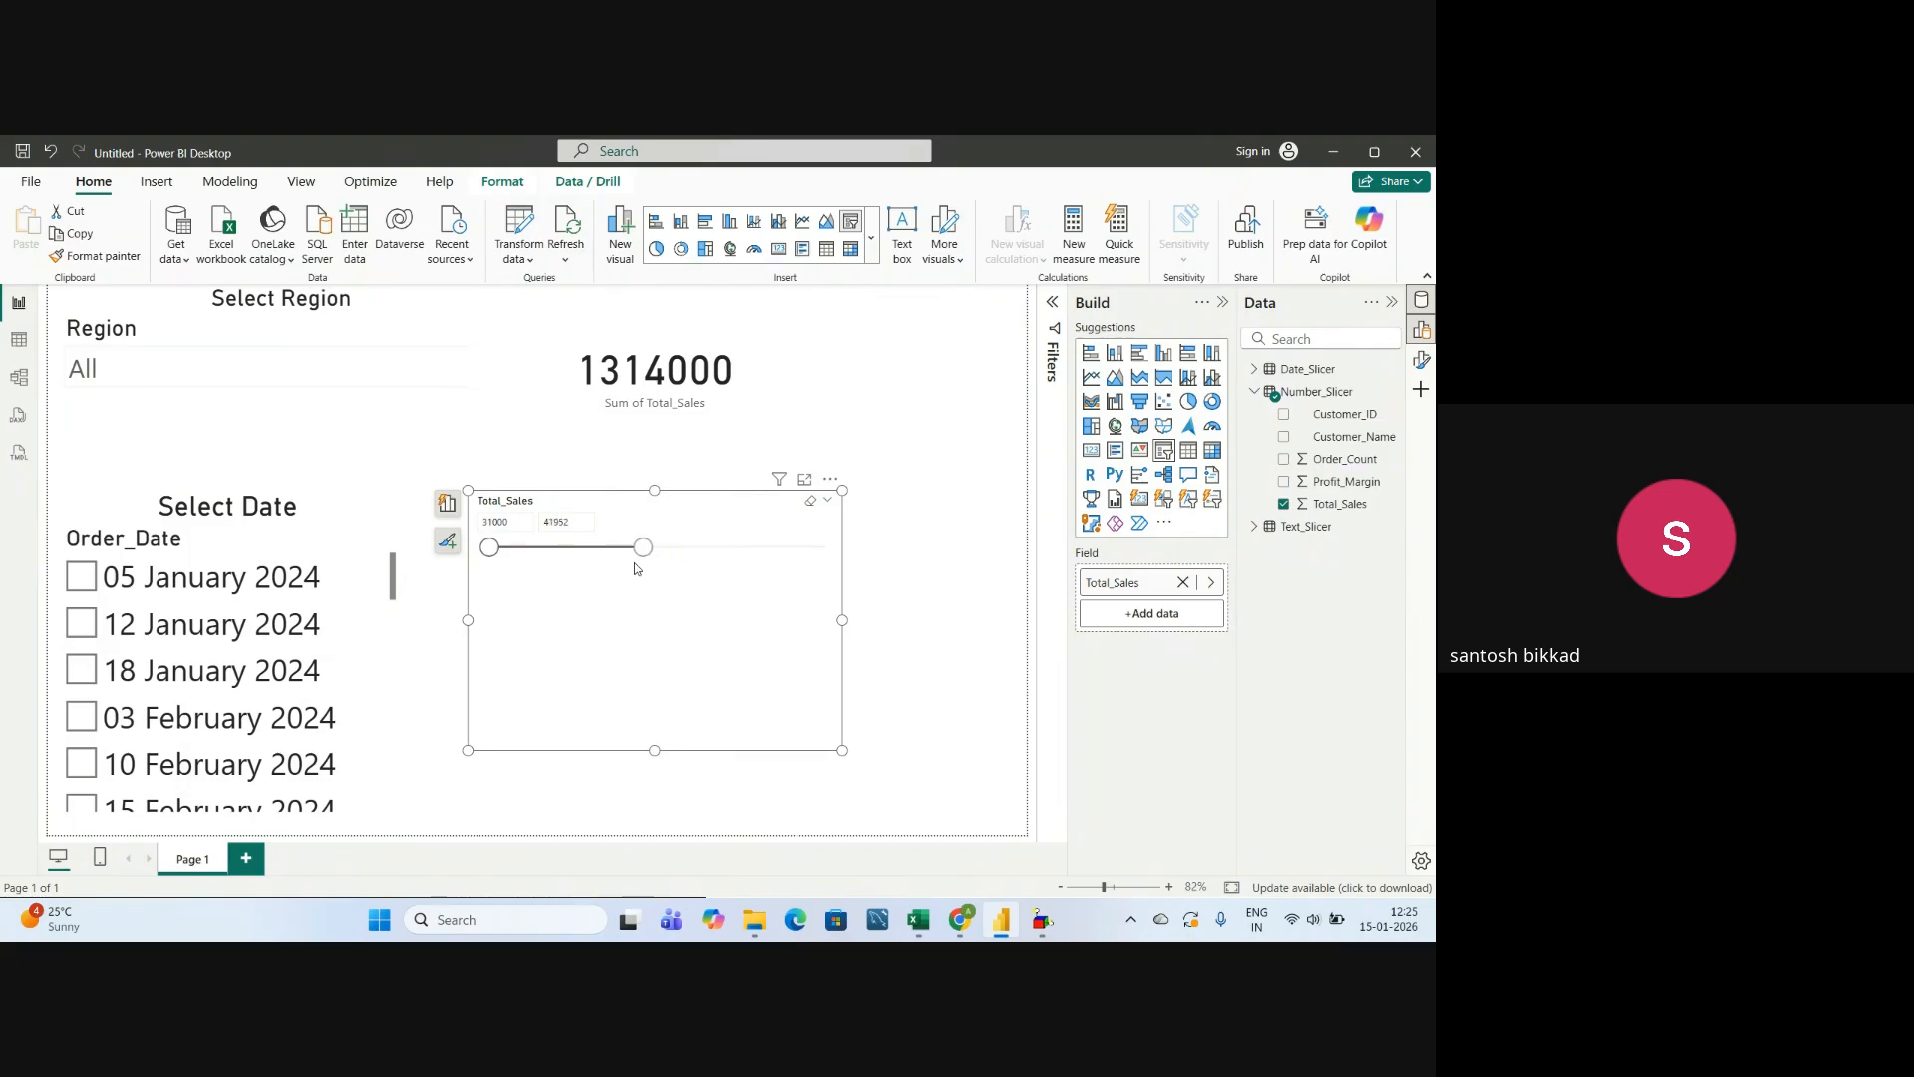
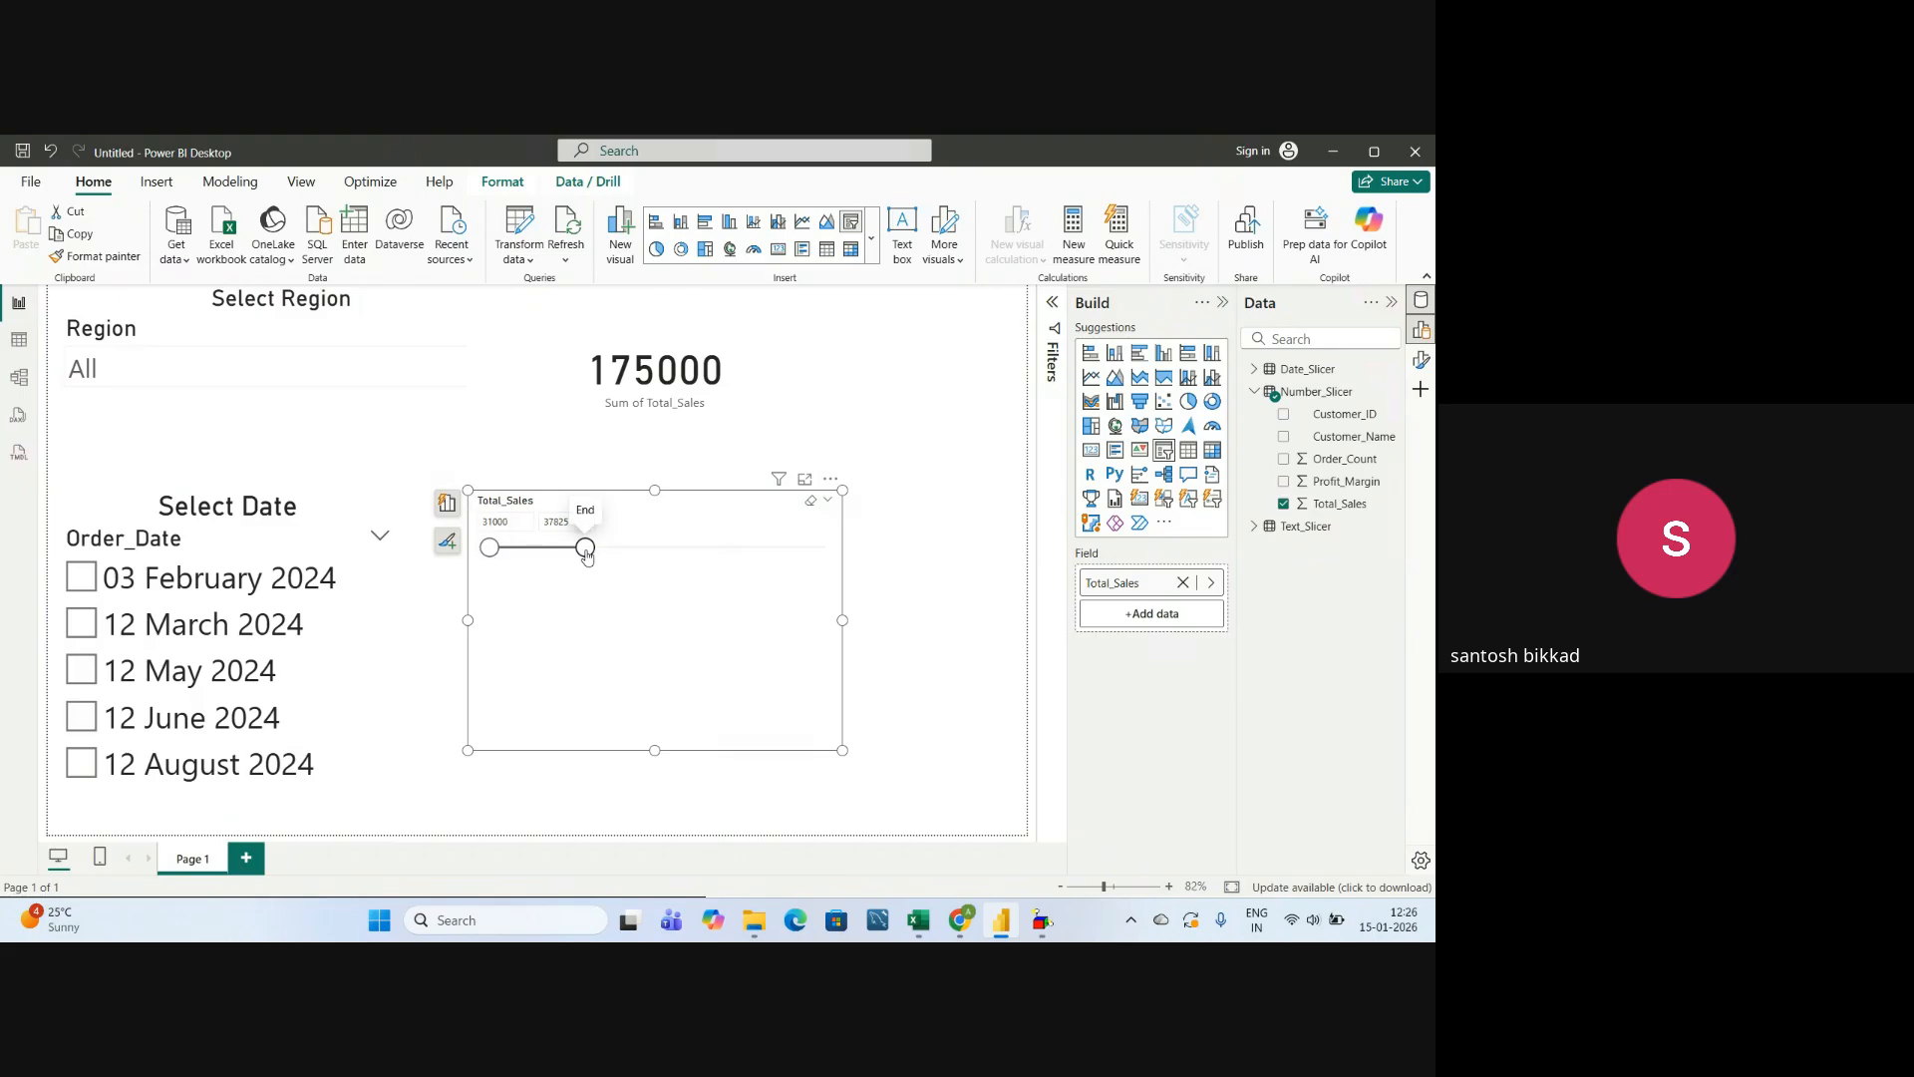
Raise the upper limit of the Total_Sales slicer's range in stages up to 55000.
{"action": "left_click_drag", "start_coordinate": [586, 547], "coordinate": [673, 547]}
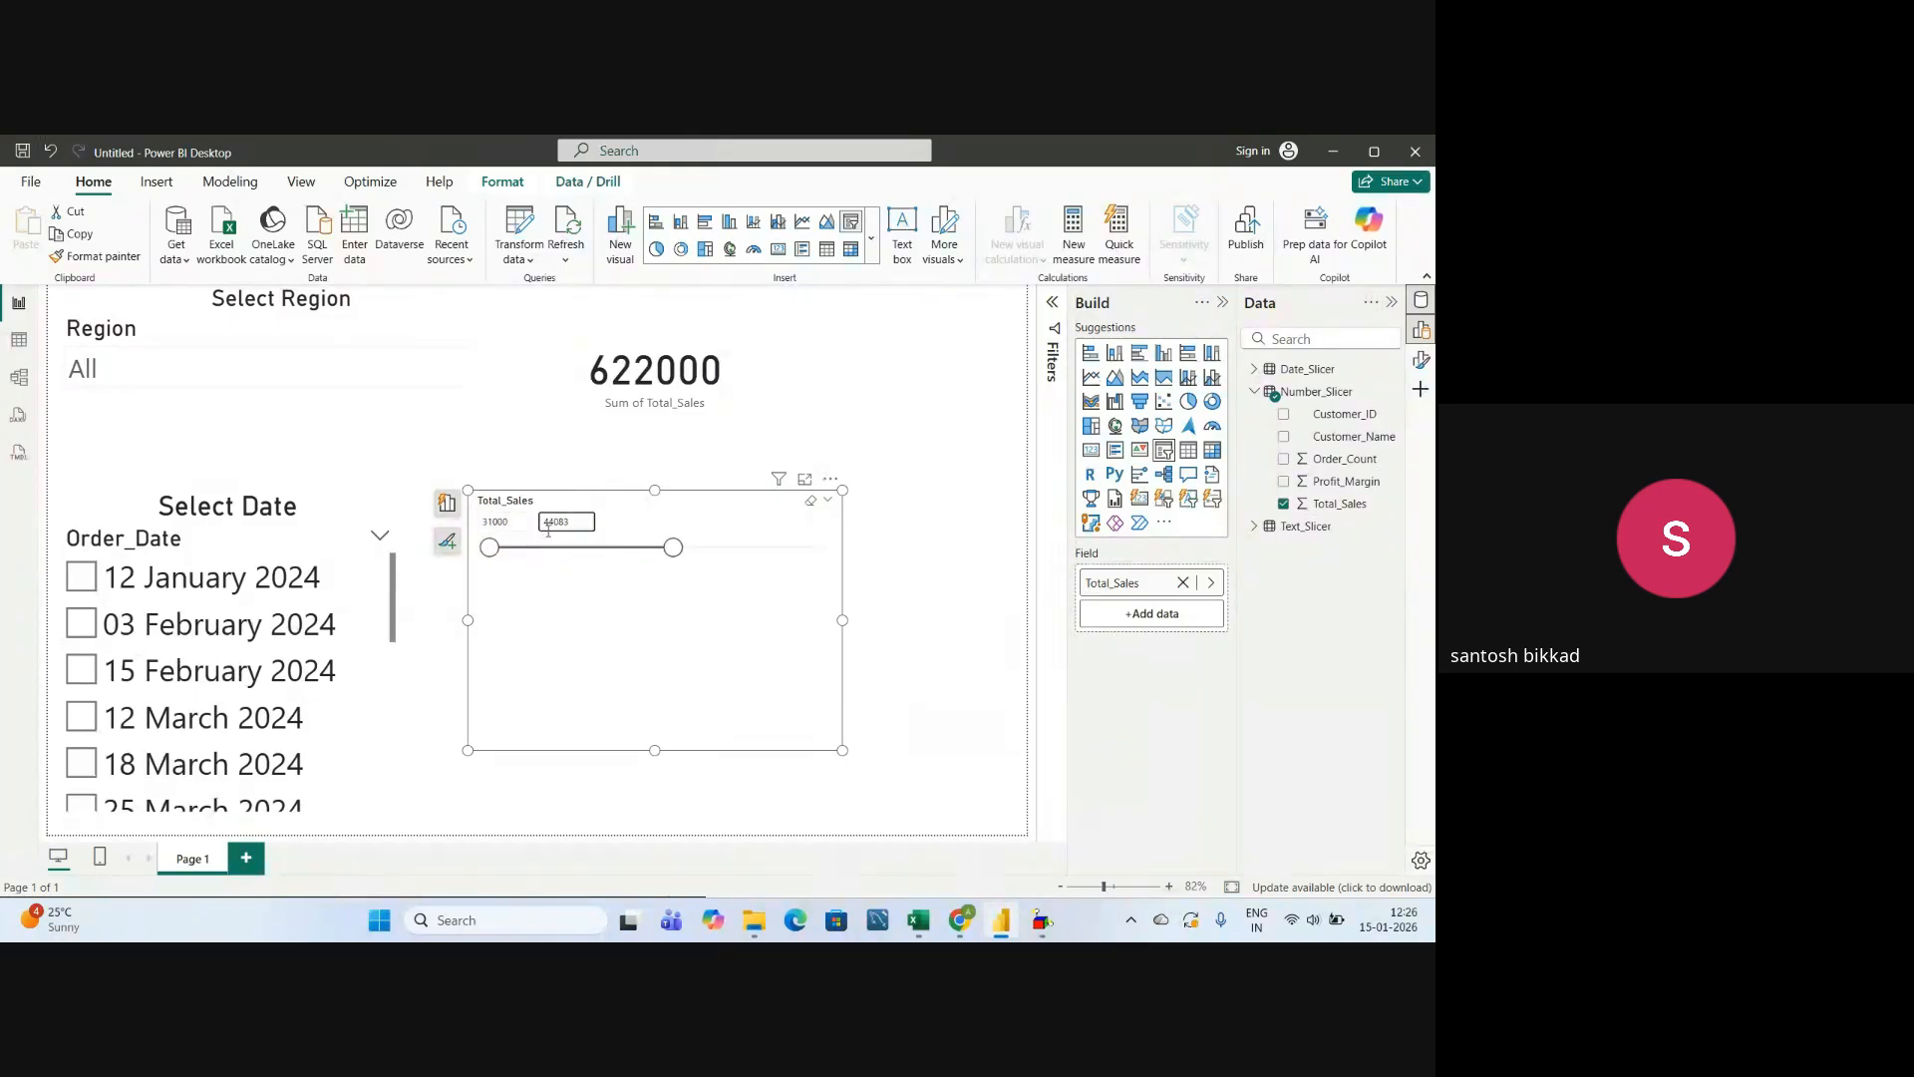
{"action": "left_click_drag", "start_coordinate": [674, 548], "coordinate": [788, 566]}
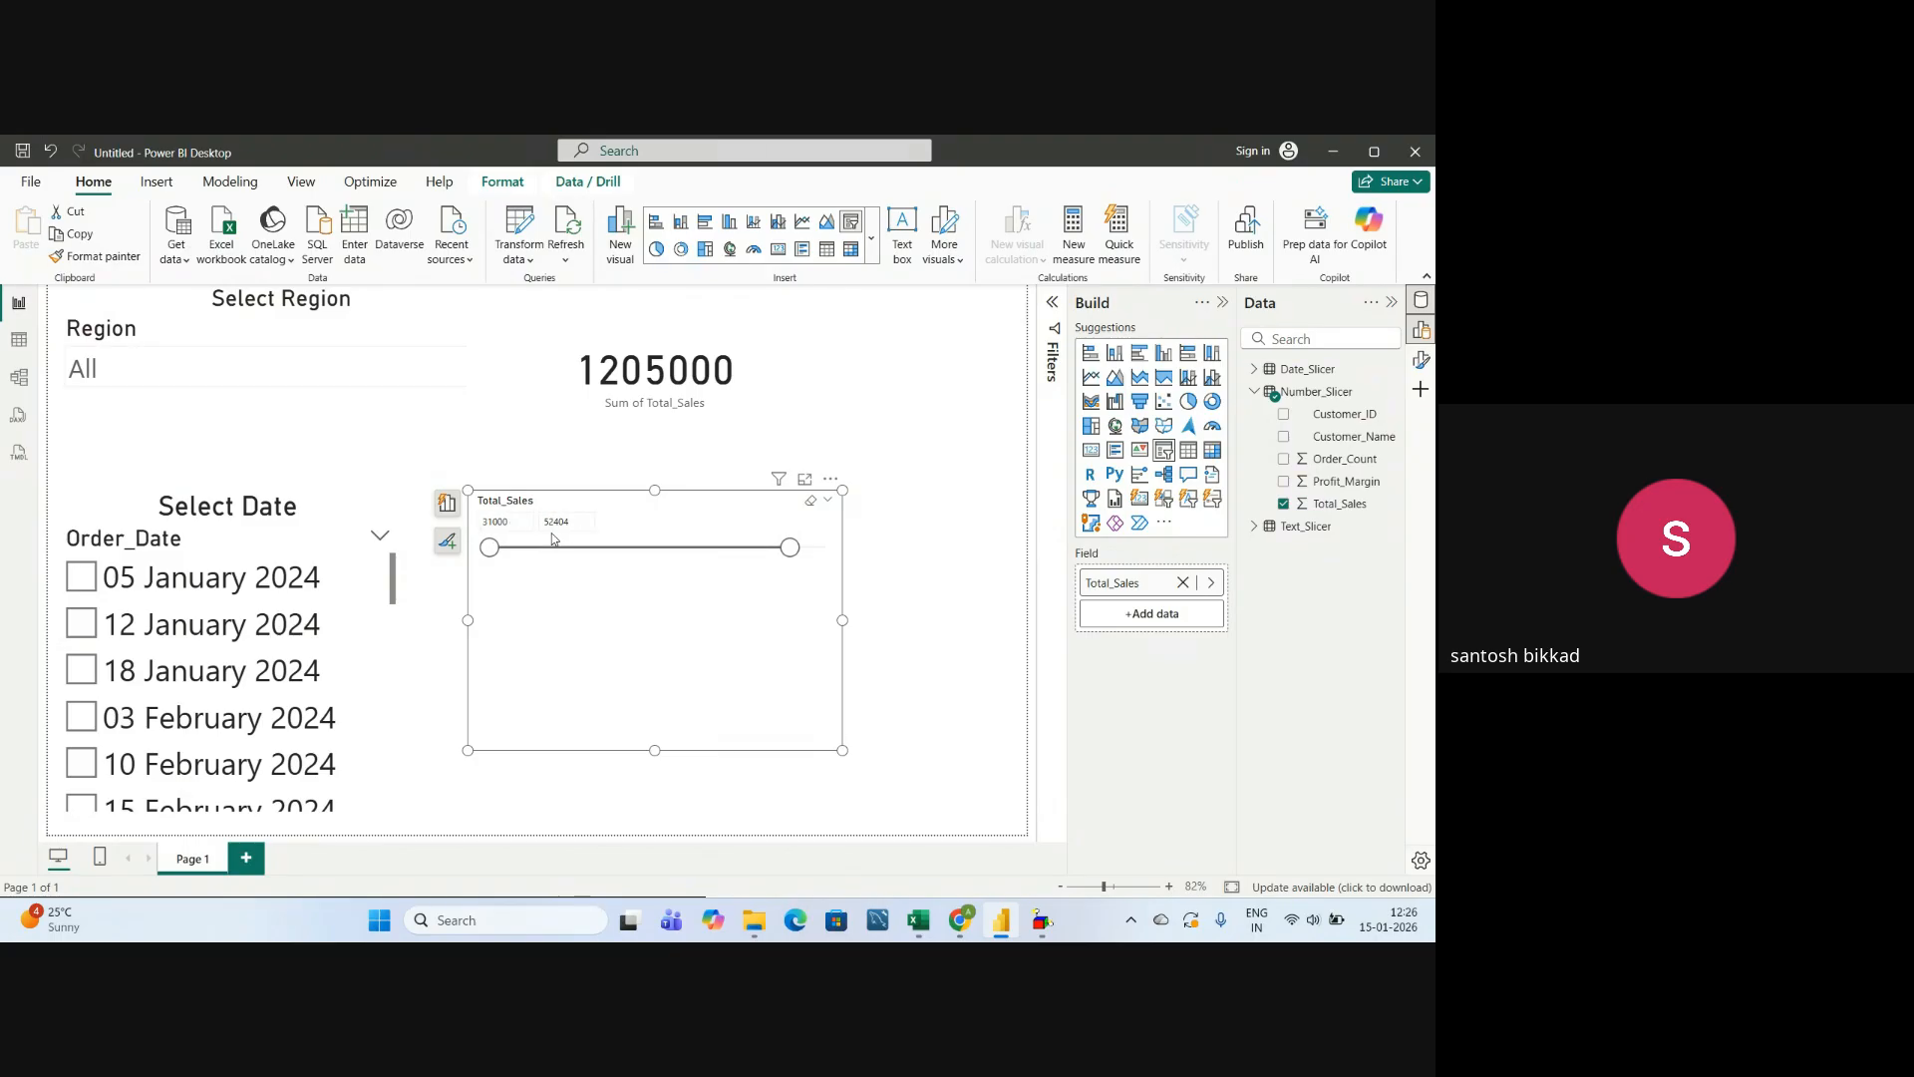
{"action": "left_click_drag", "start_coordinate": [789, 547], "coordinate": [835, 558]}
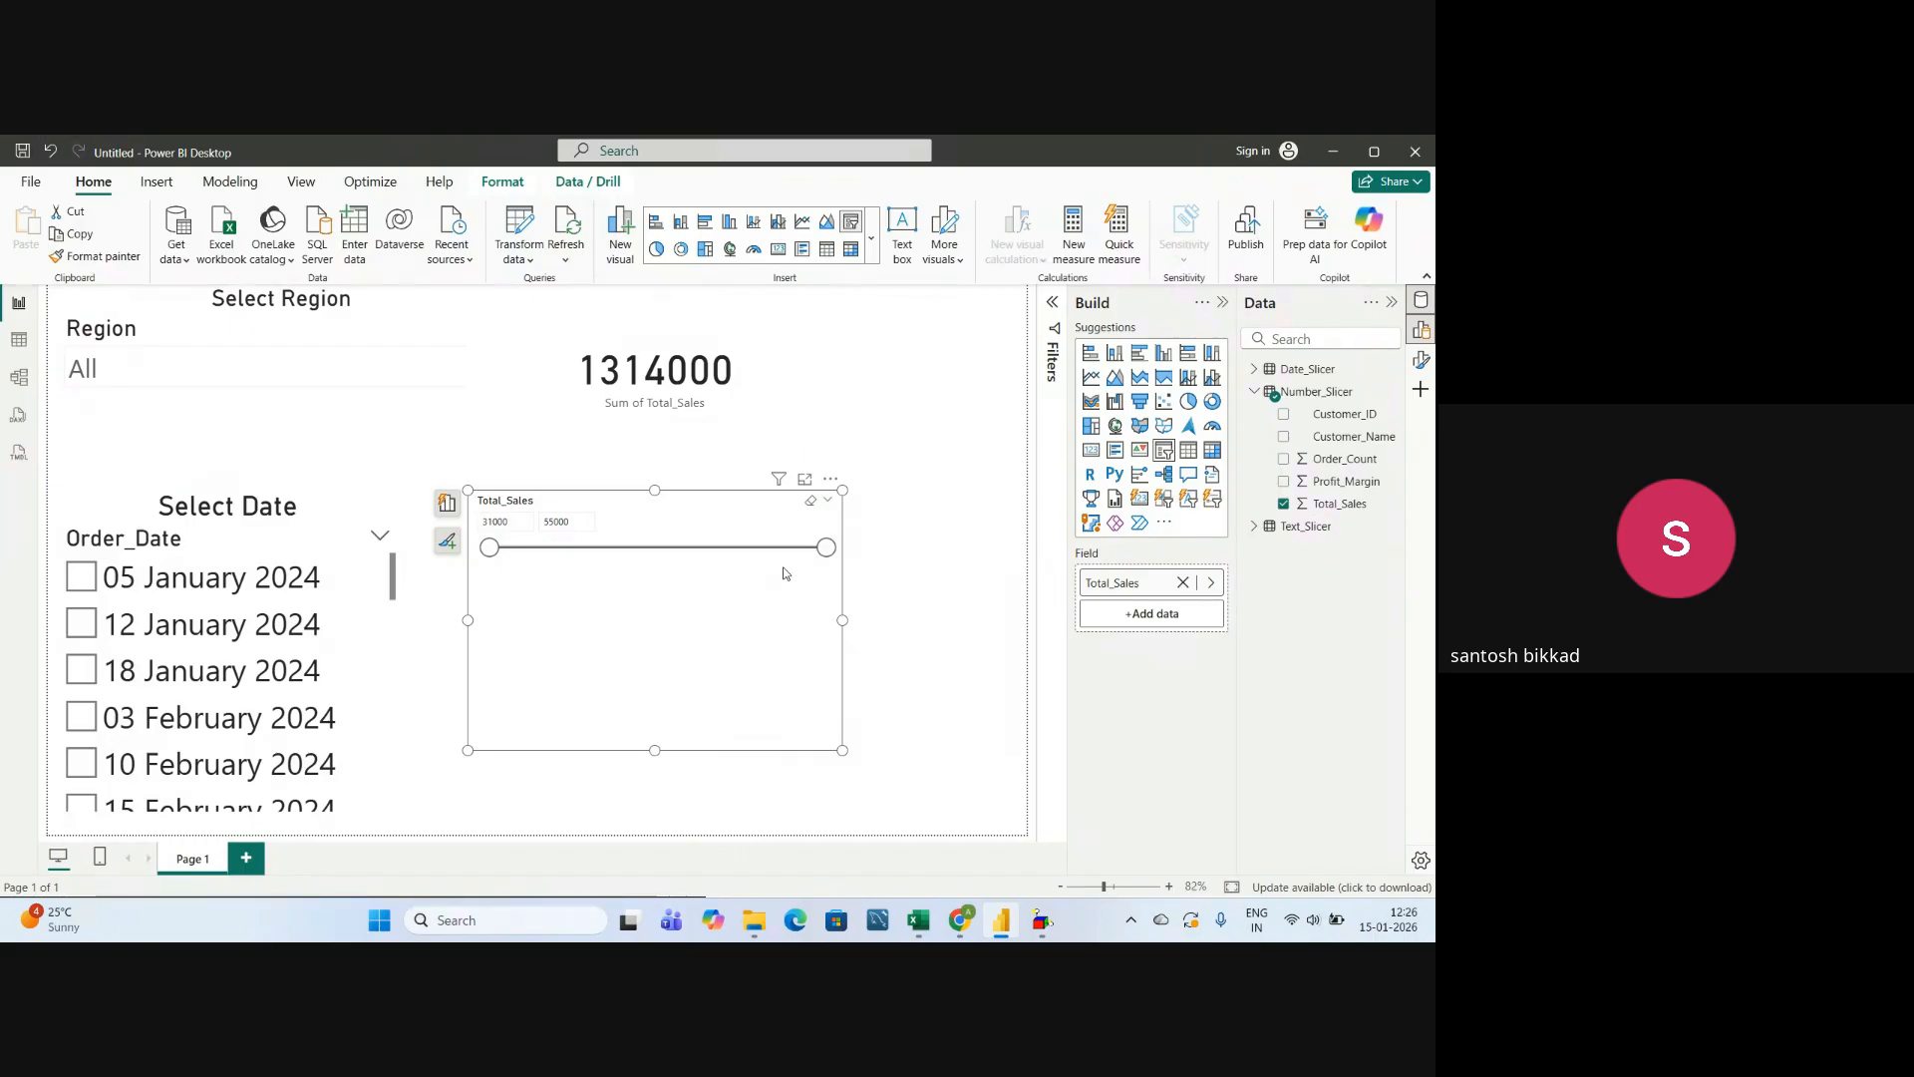
Open the Total_Sales slicer's formatting settings and set its style to Tile.
{"action": "left_click", "coordinate": [1423, 362]}
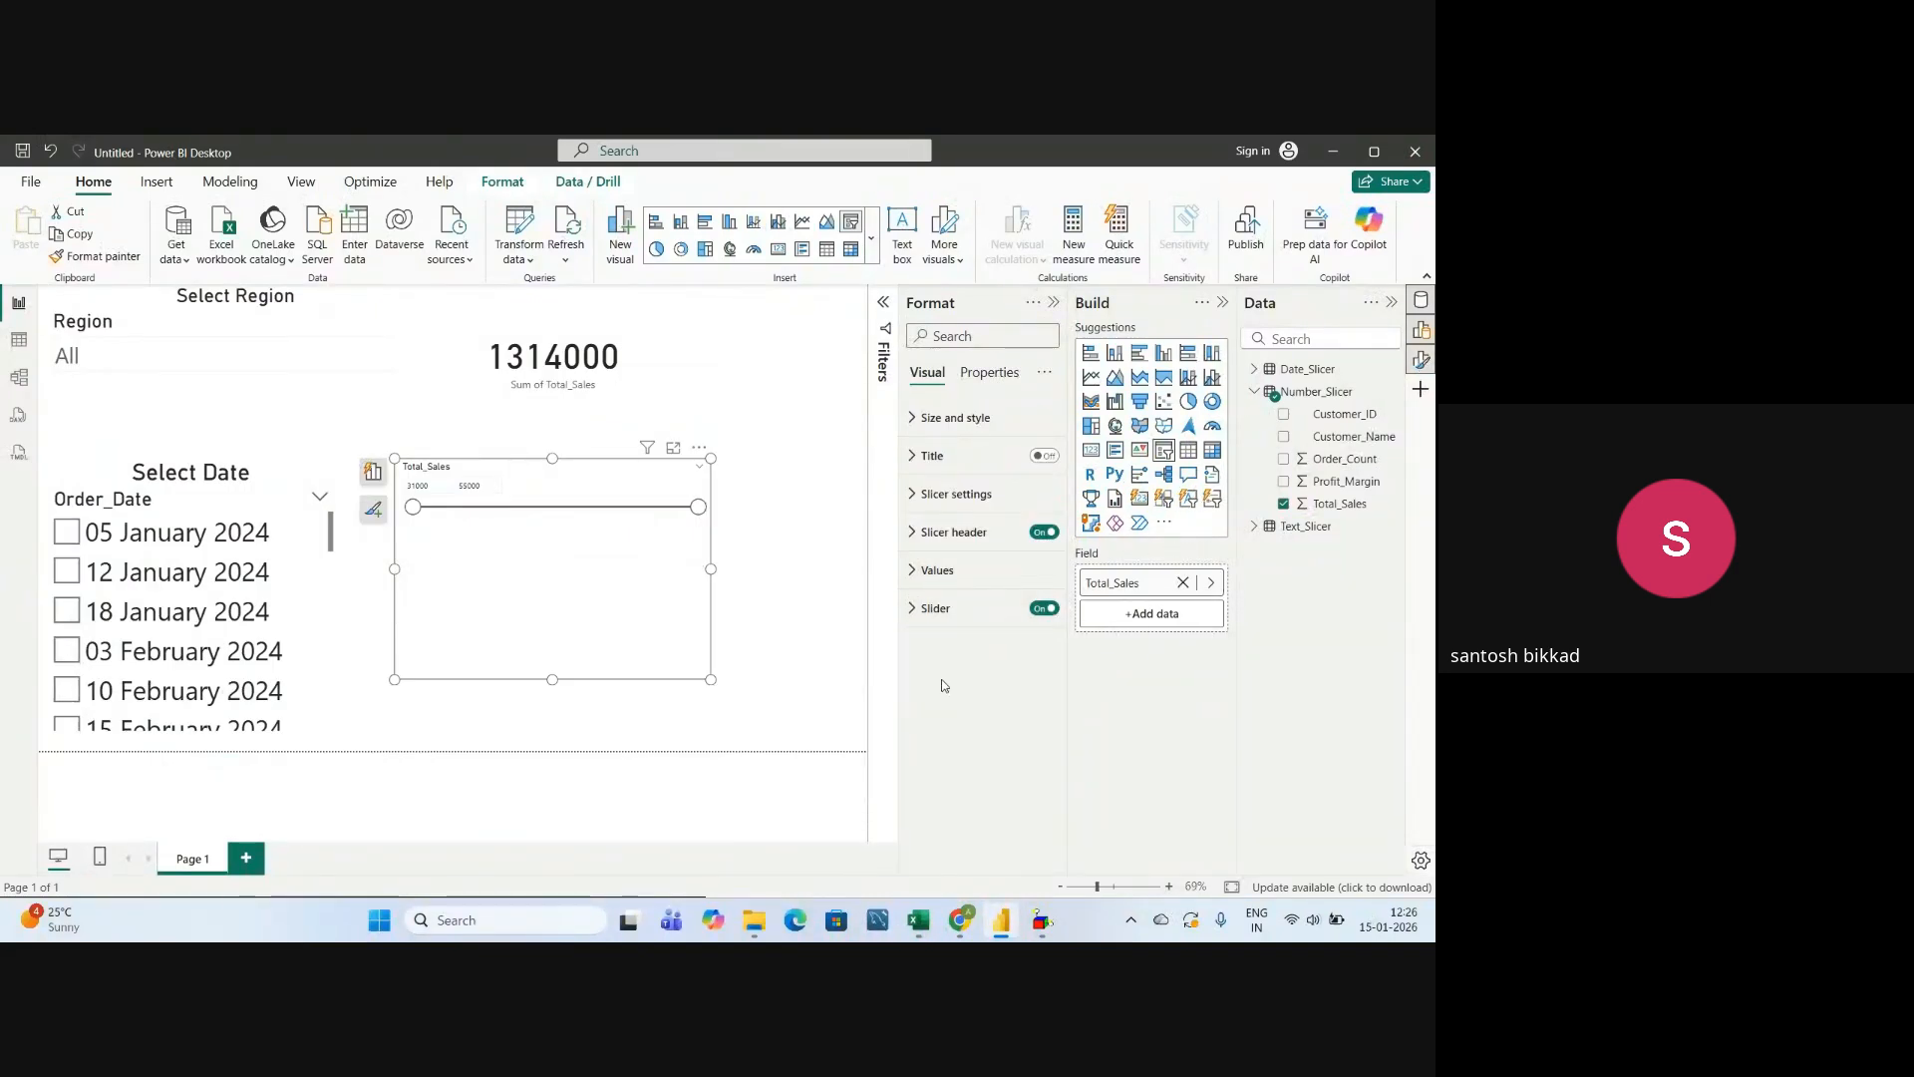
{"action": "left_click", "coordinate": [937, 495]}
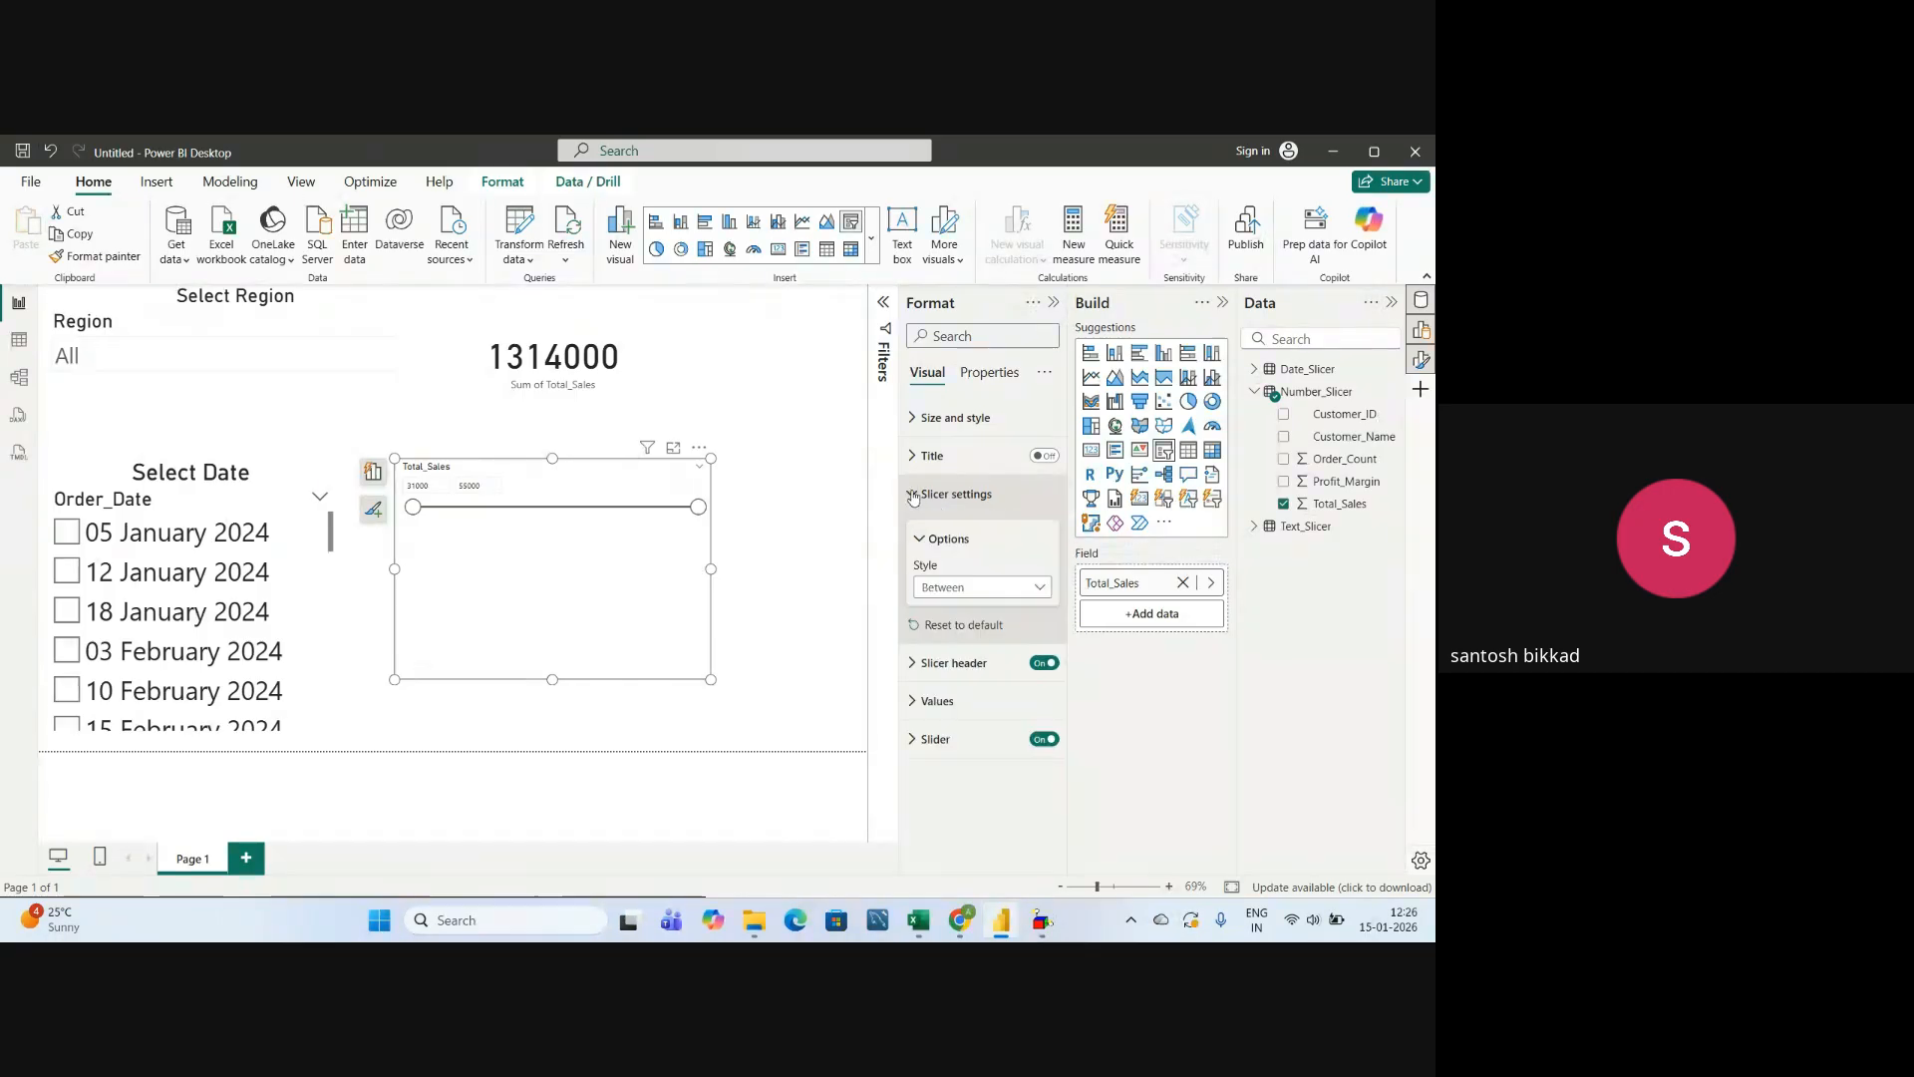
{"action": "left_click", "coordinate": [937, 587]}
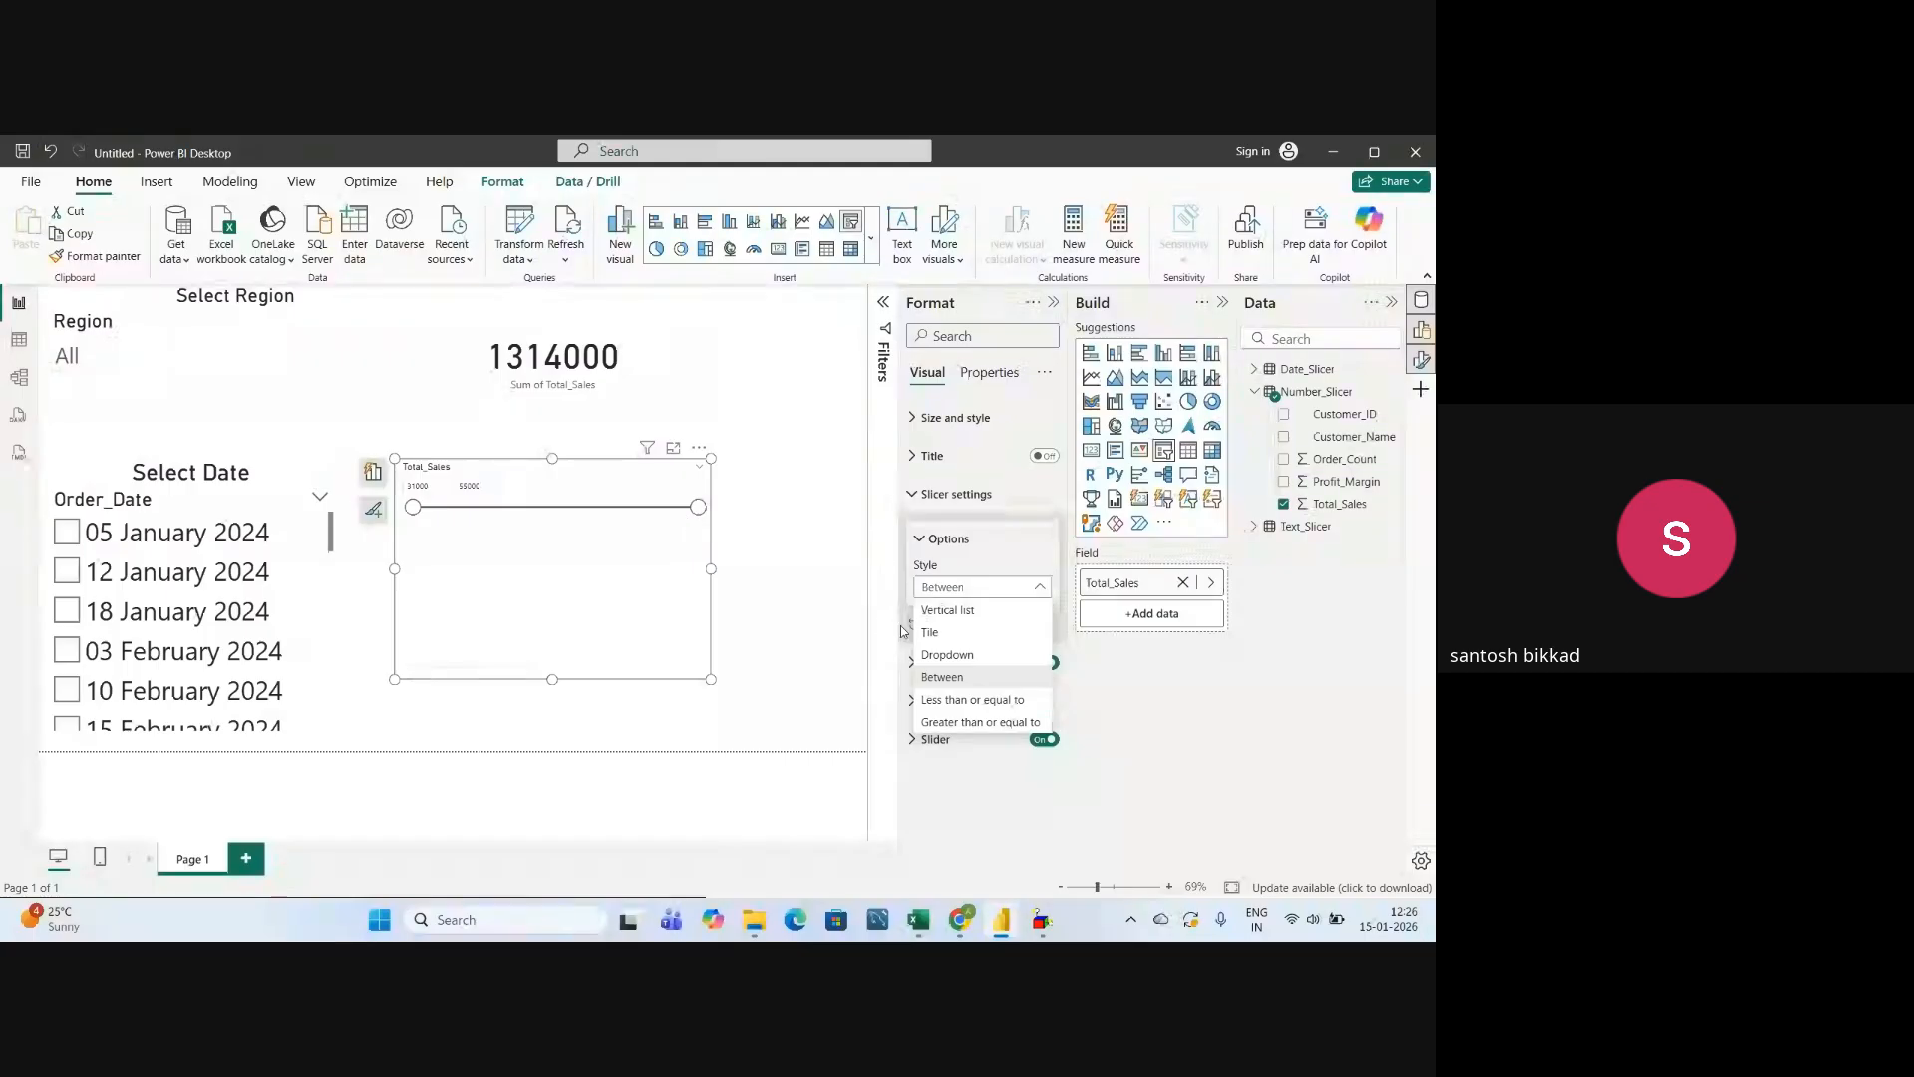
{"action": "left_click", "coordinate": [932, 632]}
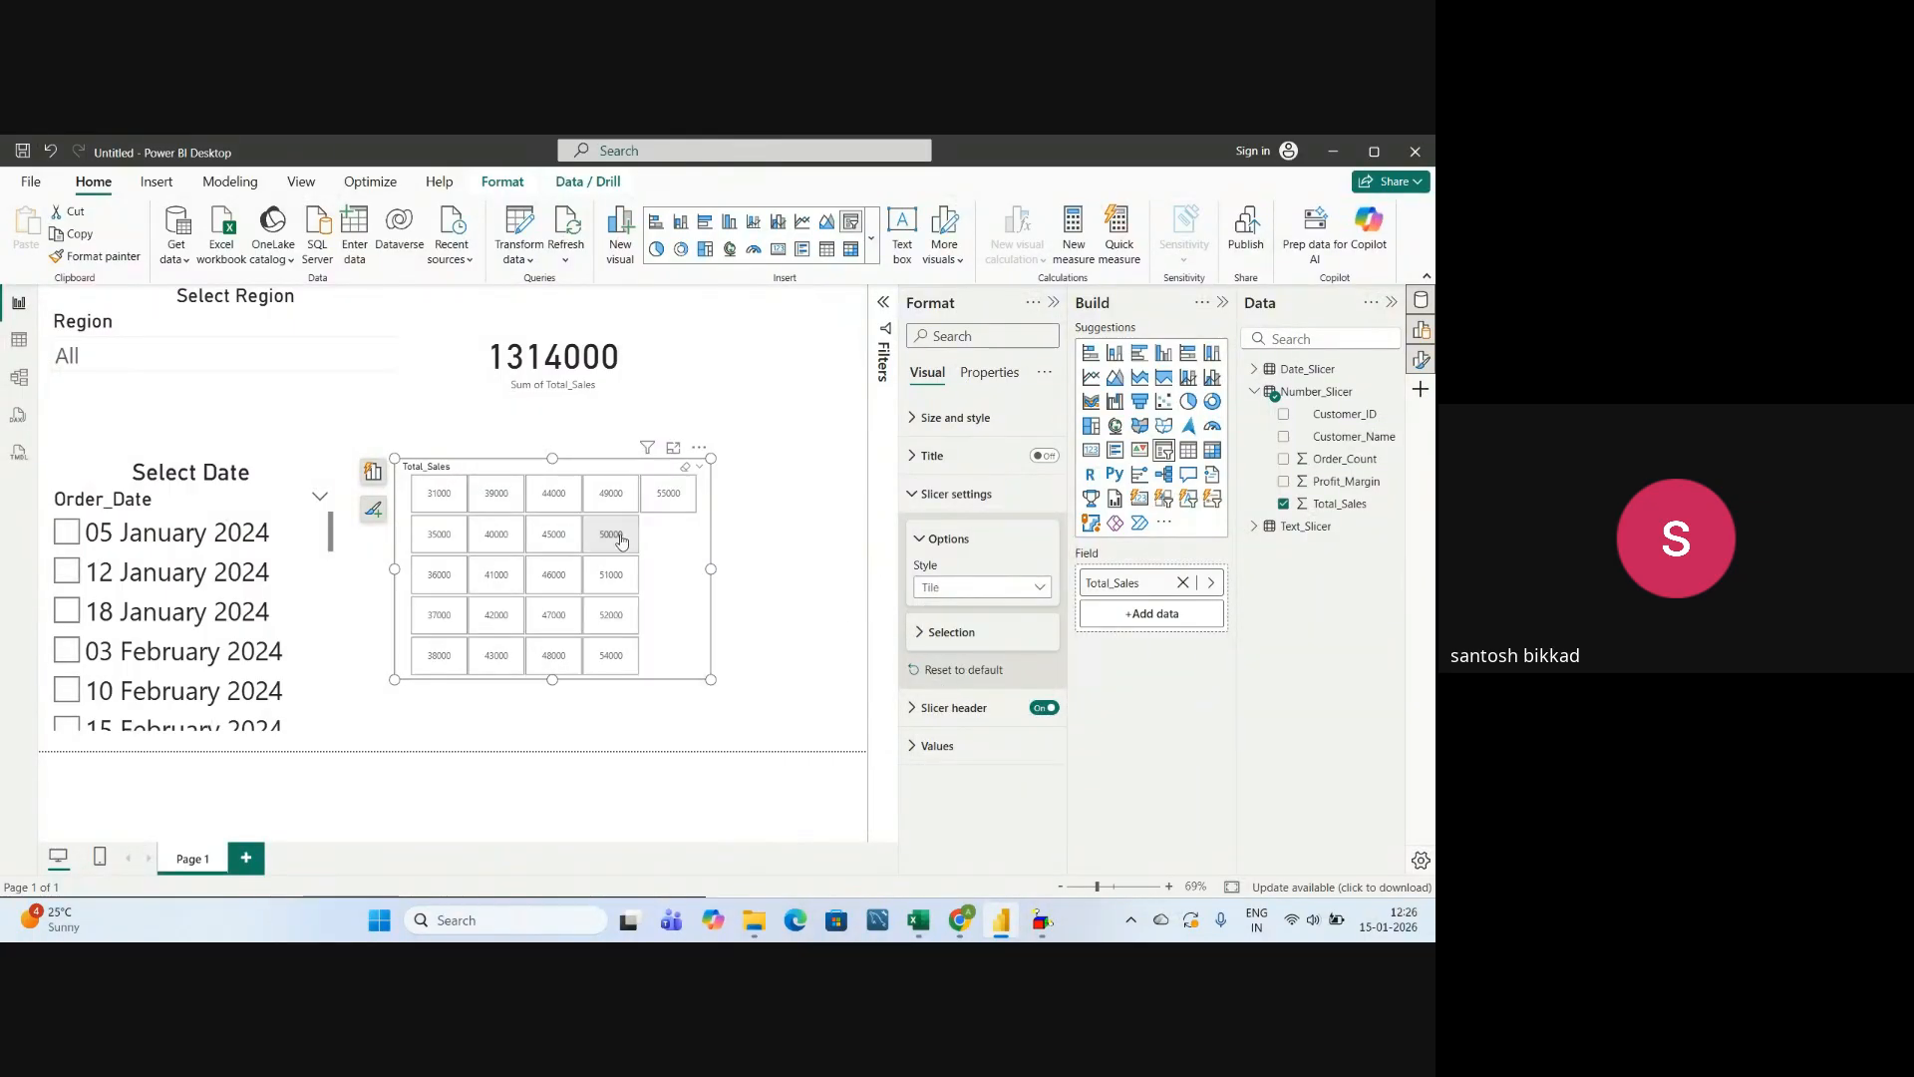
Switch the Total_Sales slicer's style to Vertical list and look through its values down to the end.
{"action": "left_click", "coordinate": [957, 588]}
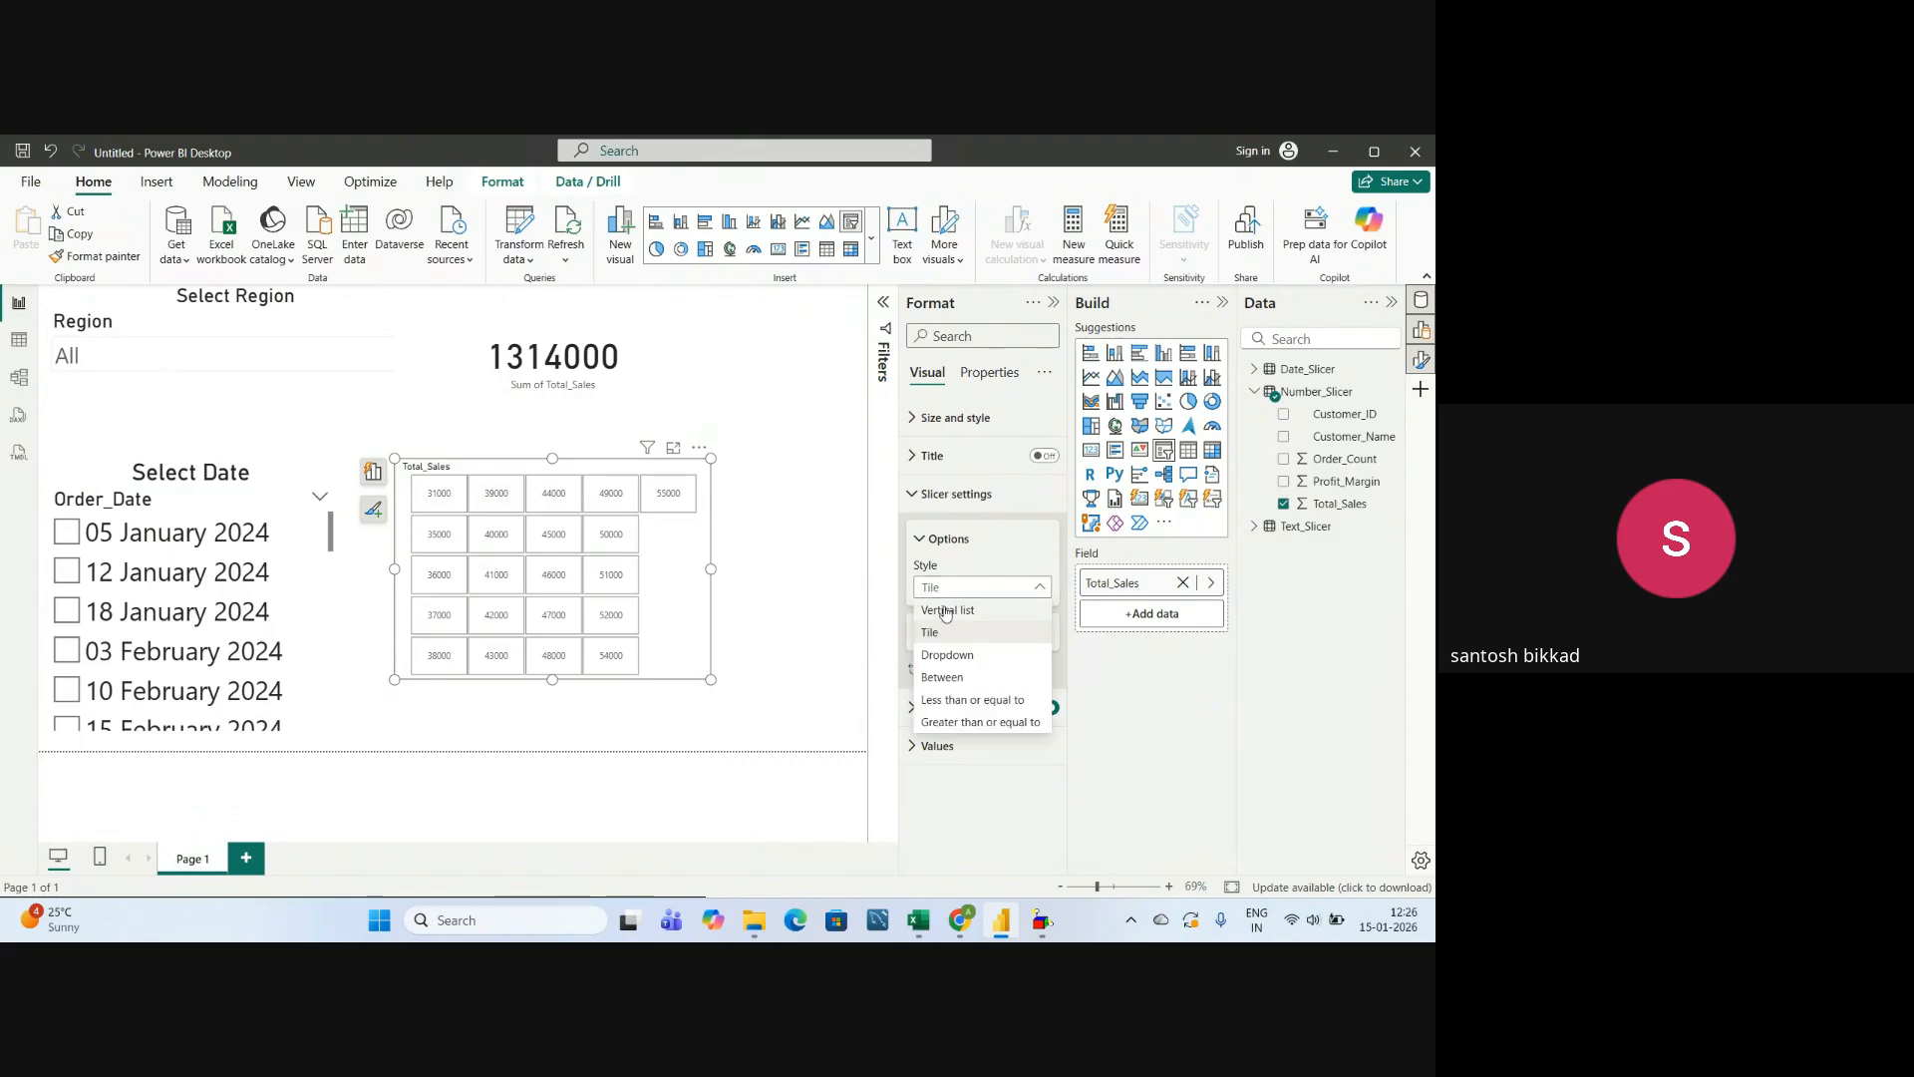
{"action": "left_click", "coordinate": [947, 609]}
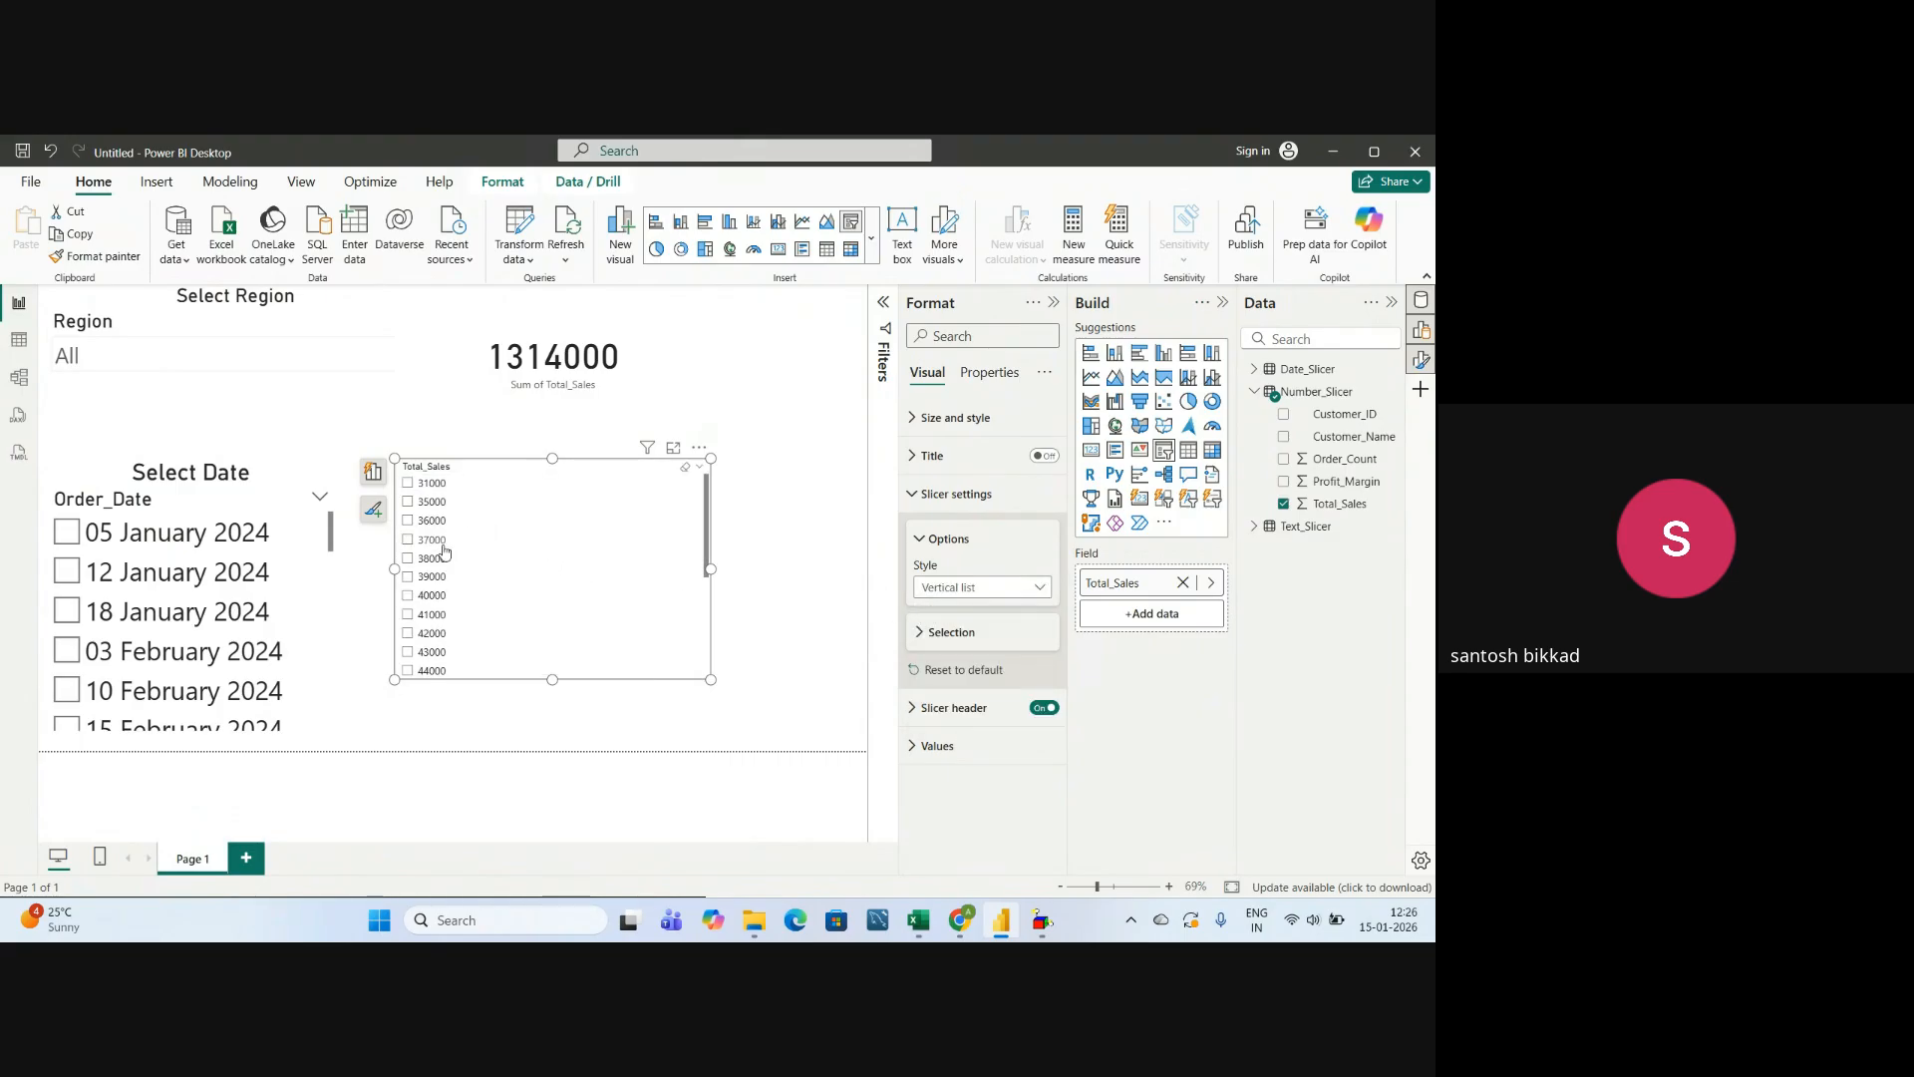
{"action": "scroll", "coordinate": [439, 548], "scroll_direction": "down", "scroll_amount": 5}
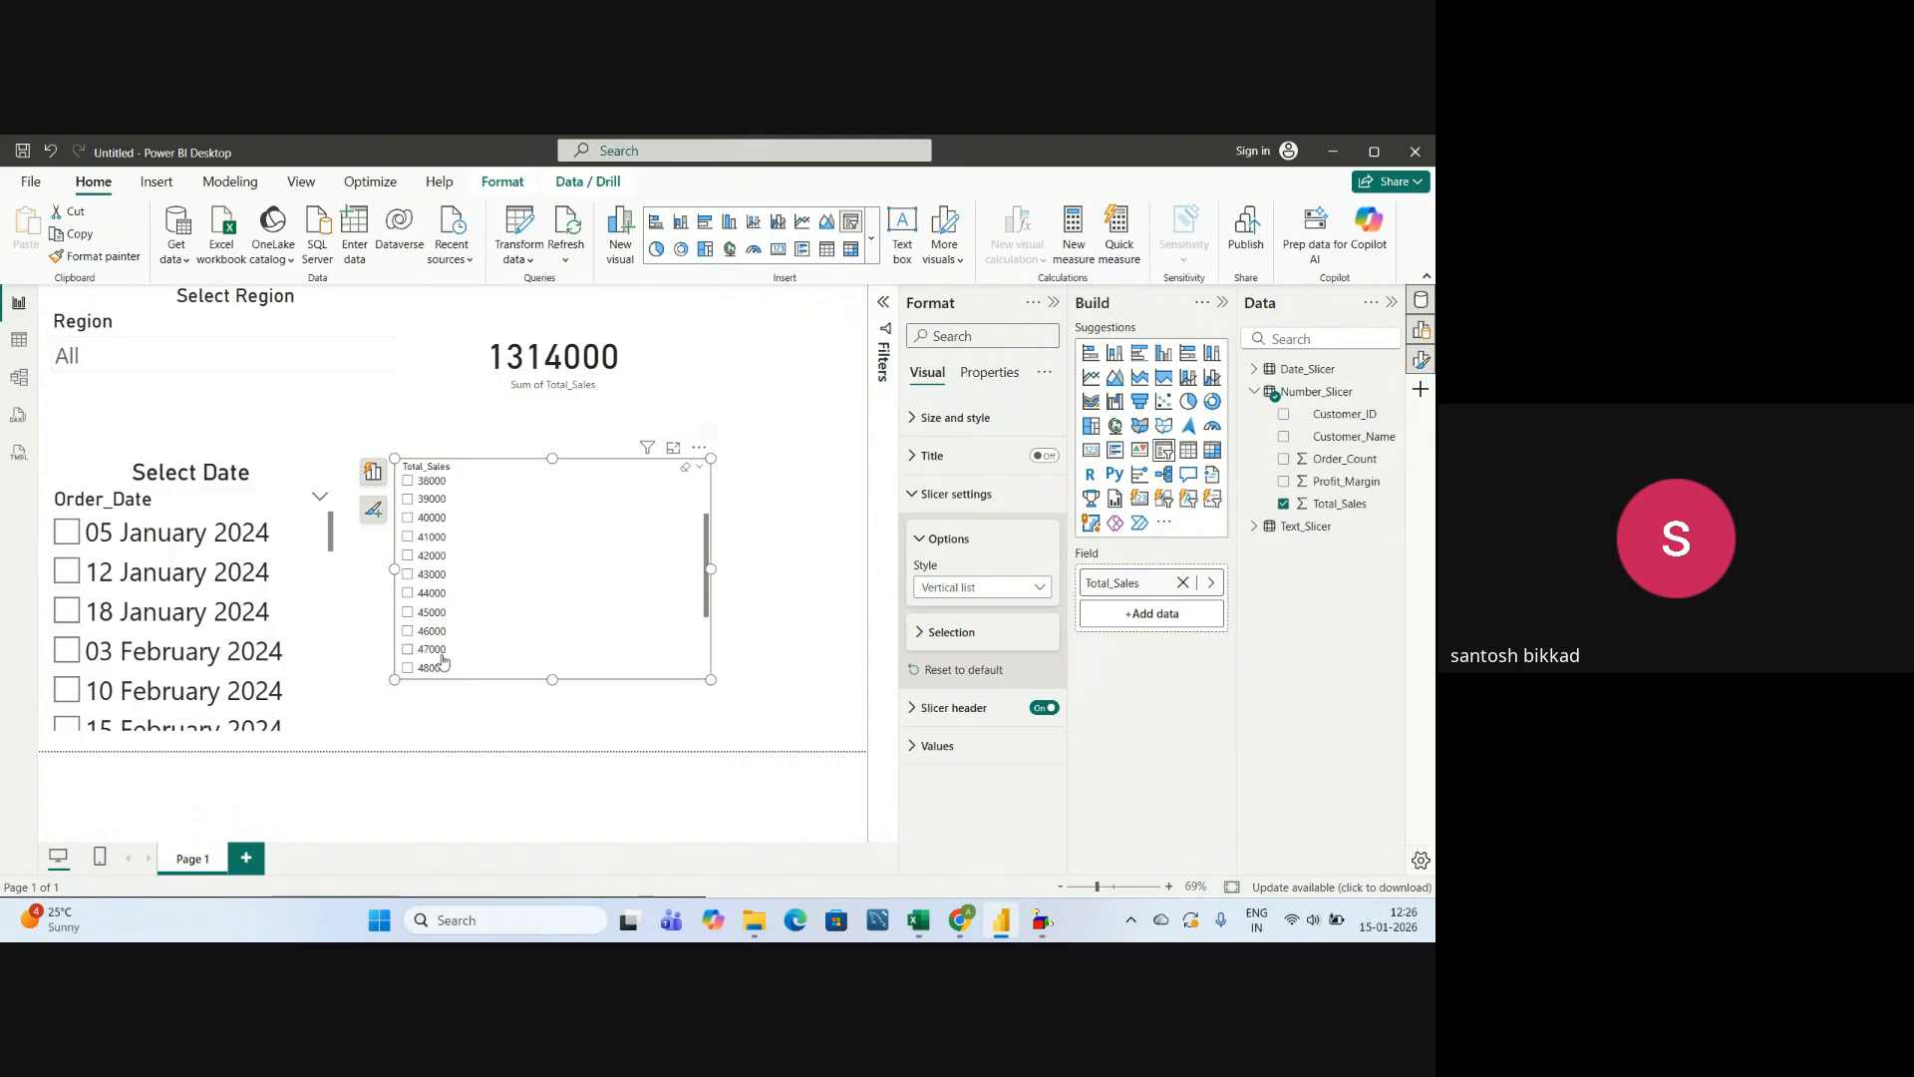
Set the Total_Sales slicer's style to Less than or equal to and lower its upper limit to about 49000.
{"action": "left_click", "coordinate": [1002, 590]}
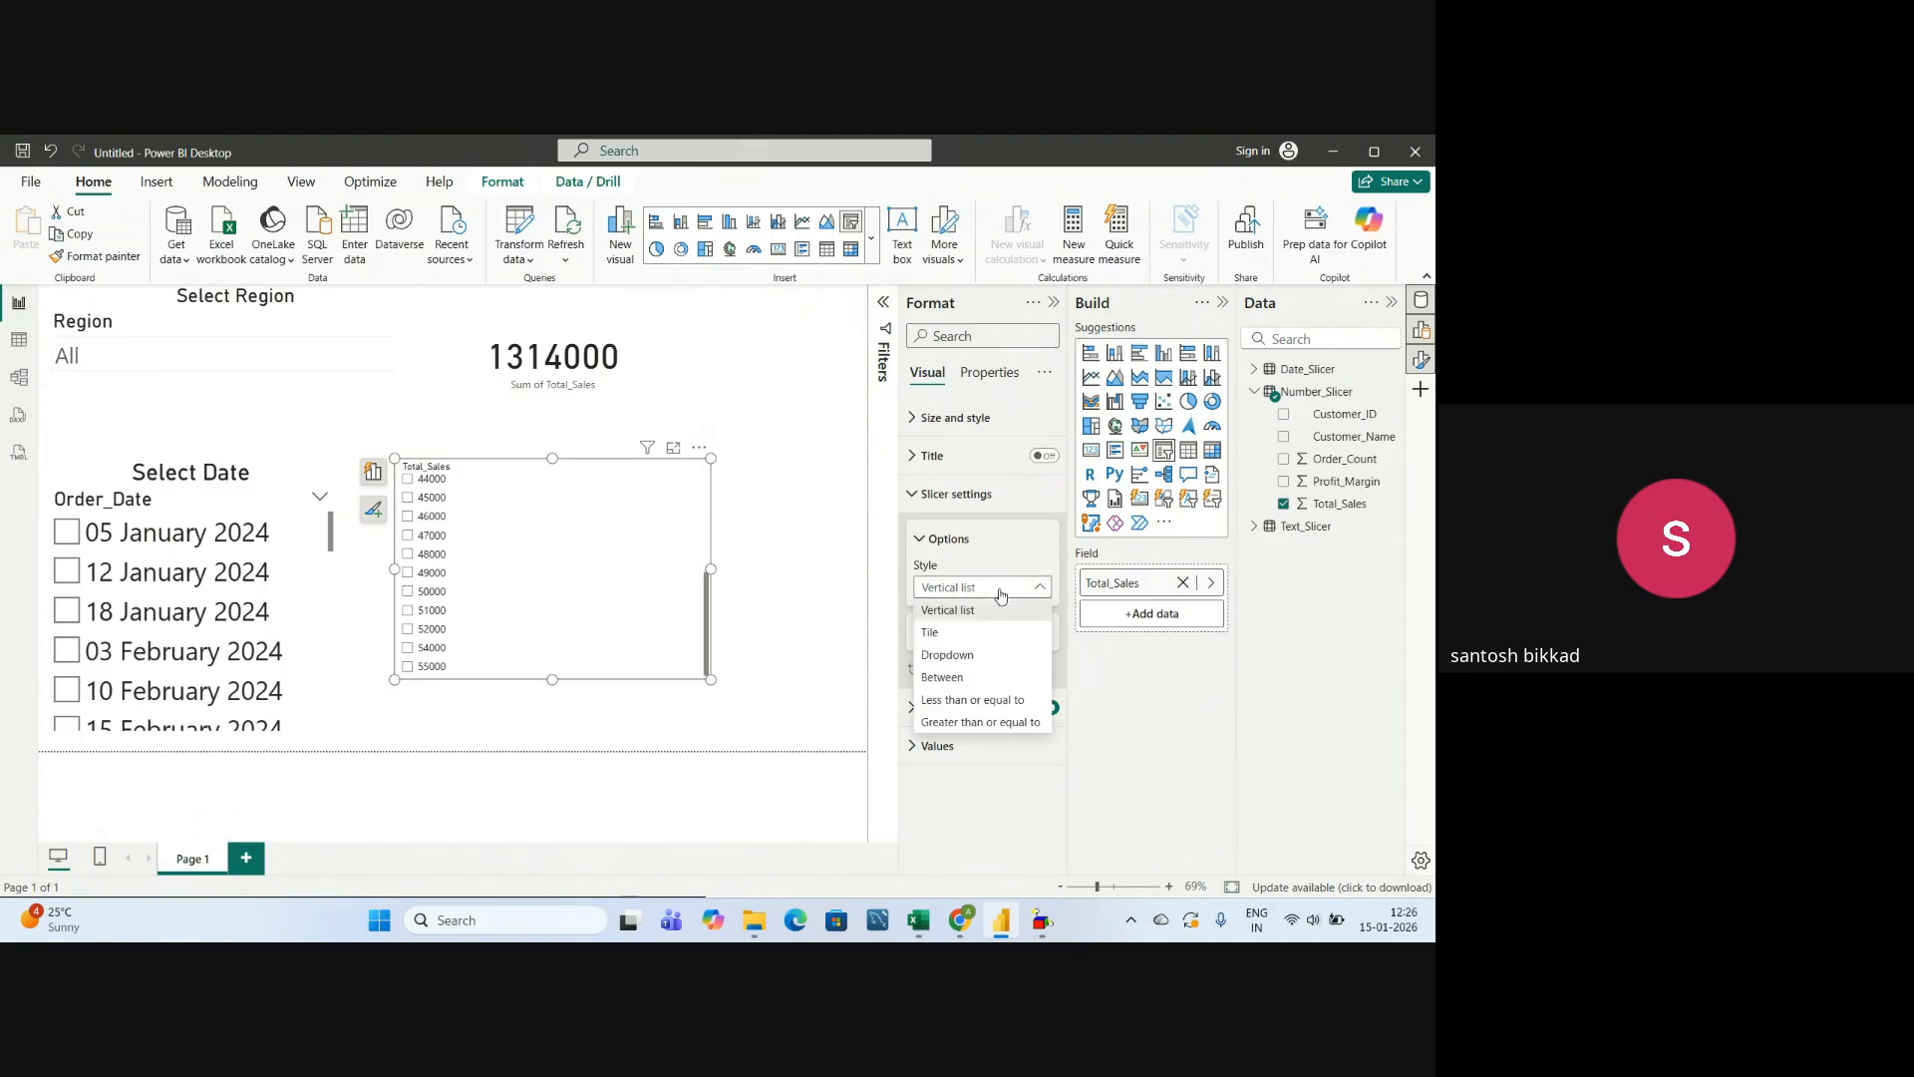
{"action": "left_click", "coordinate": [989, 700]}
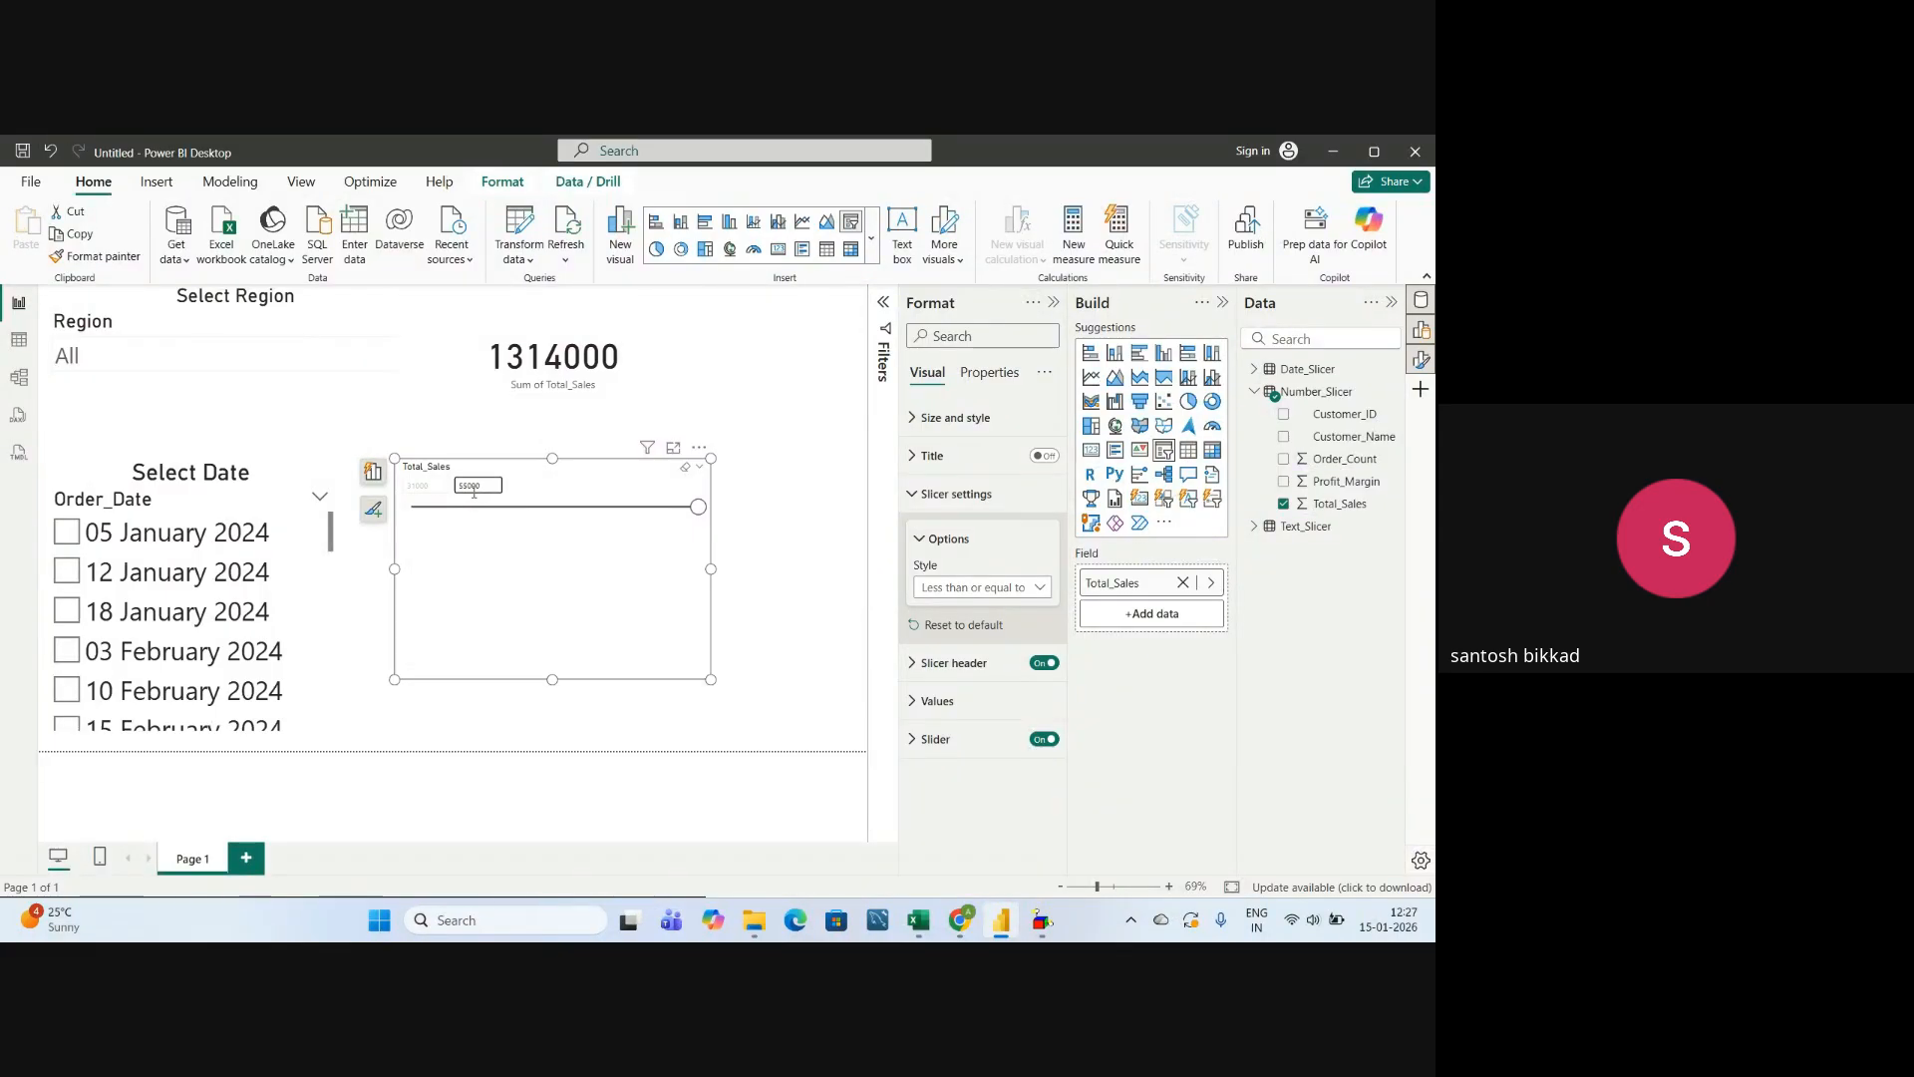
{"action": "left_click_drag", "start_coordinate": [697, 509], "coordinate": [628, 514]}
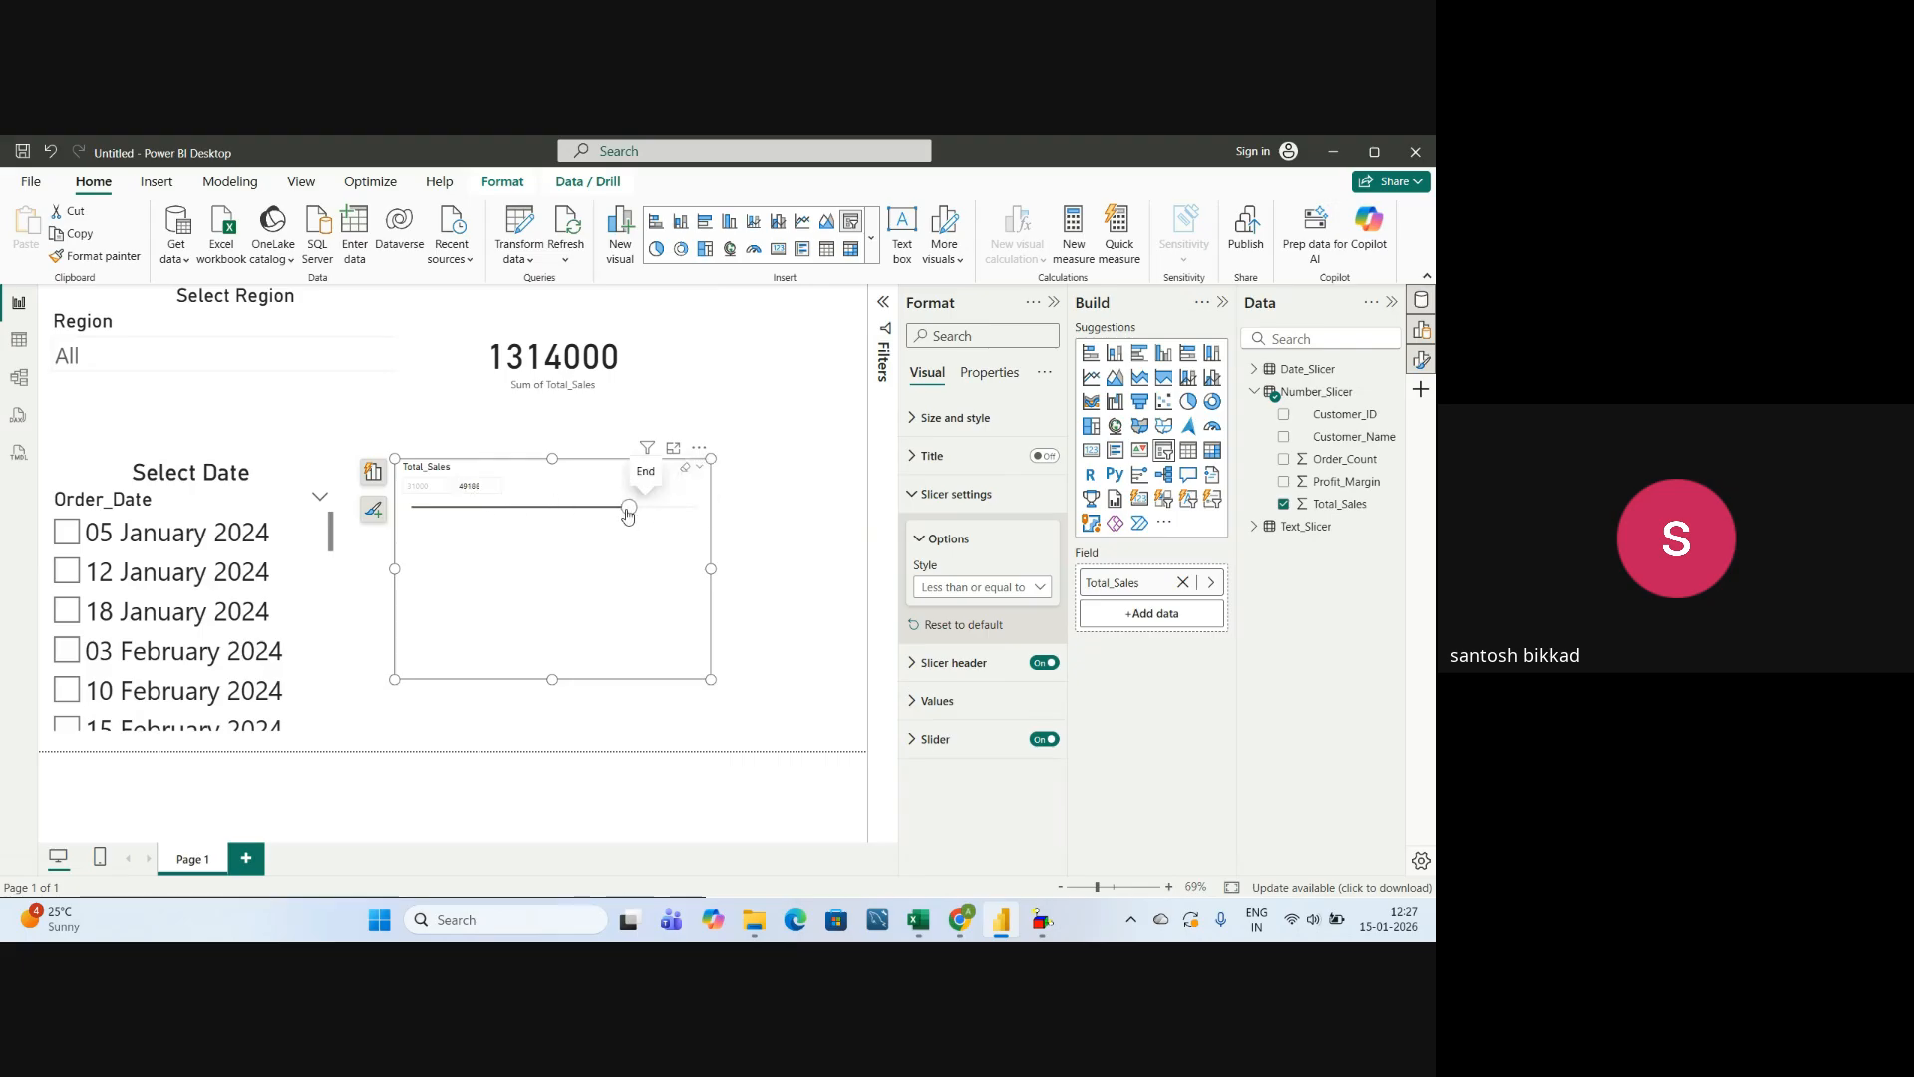
{"action": "left_click", "coordinate": [464, 488]}
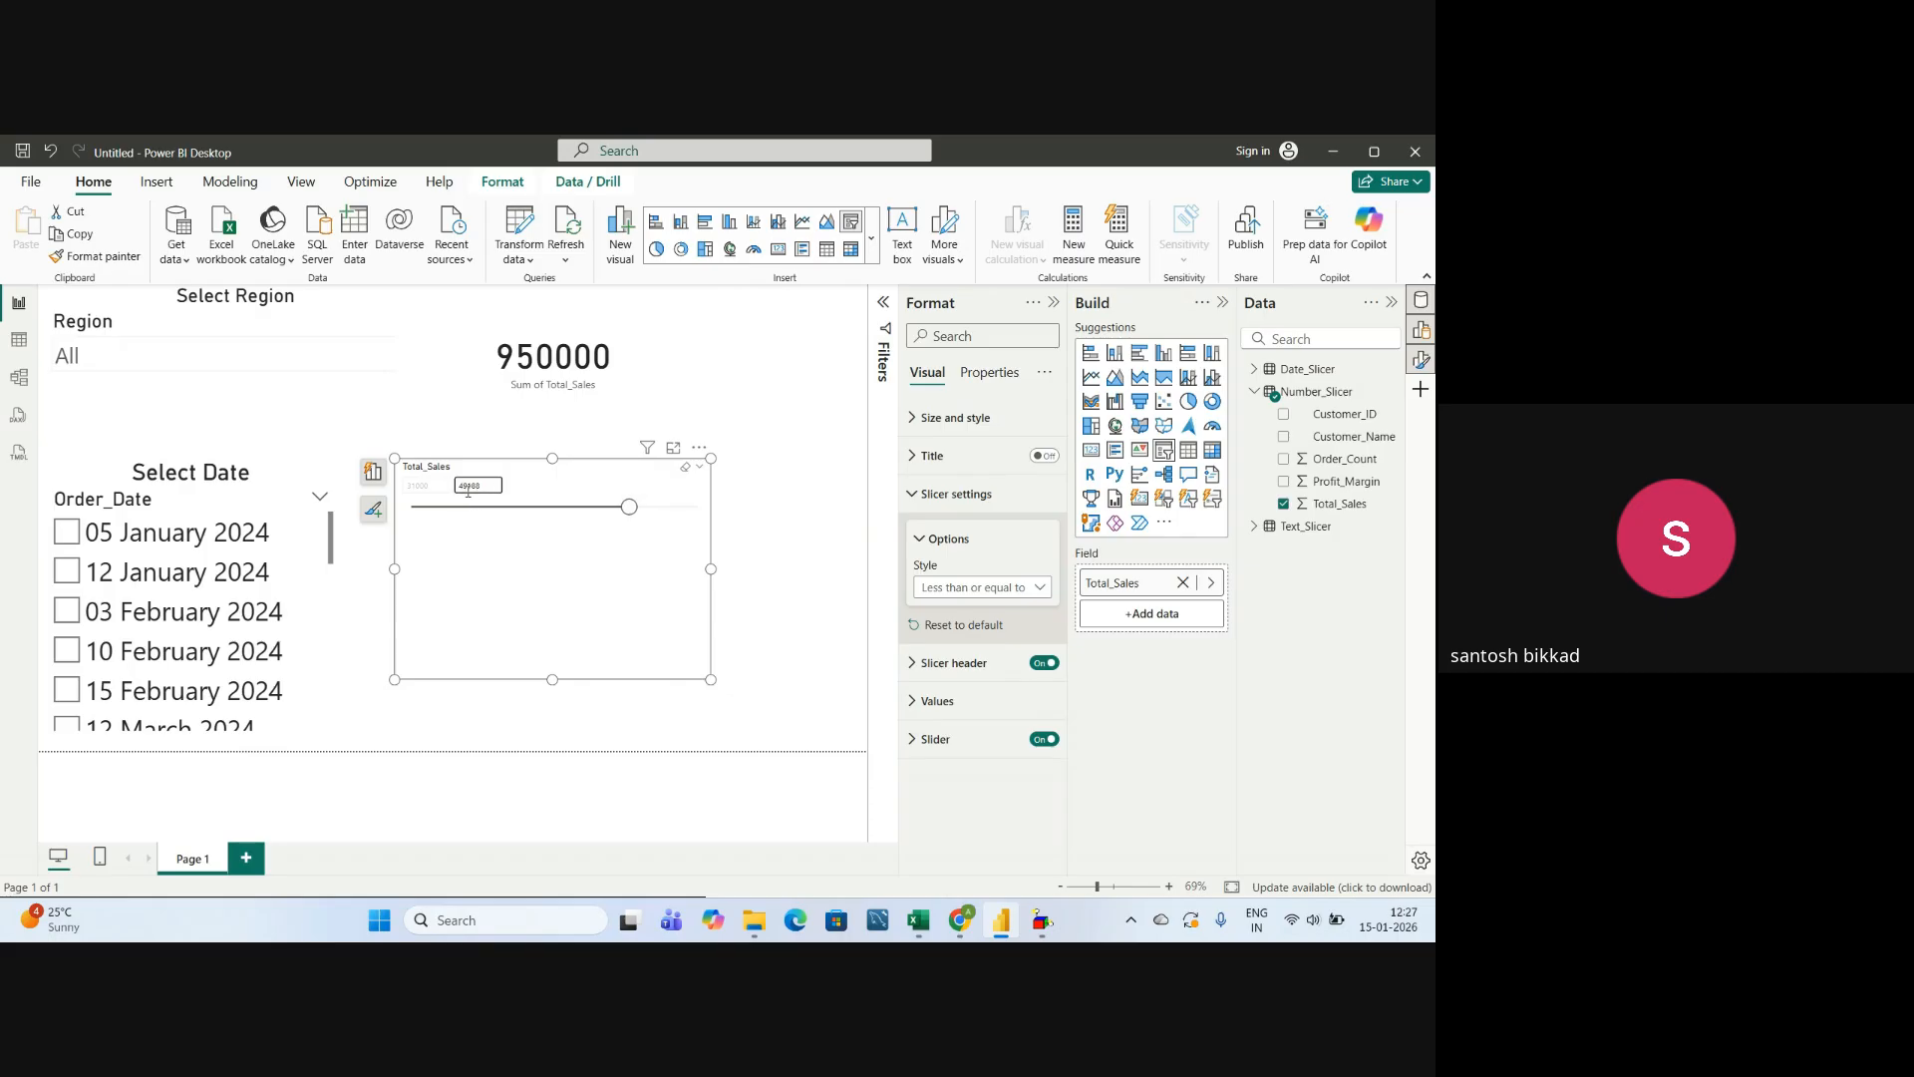
Set the Total_Sales slicer's style to Greater than or equal to, then try several lower limits, ending at about 46473.
{"action": "left_click", "coordinate": [982, 587]}
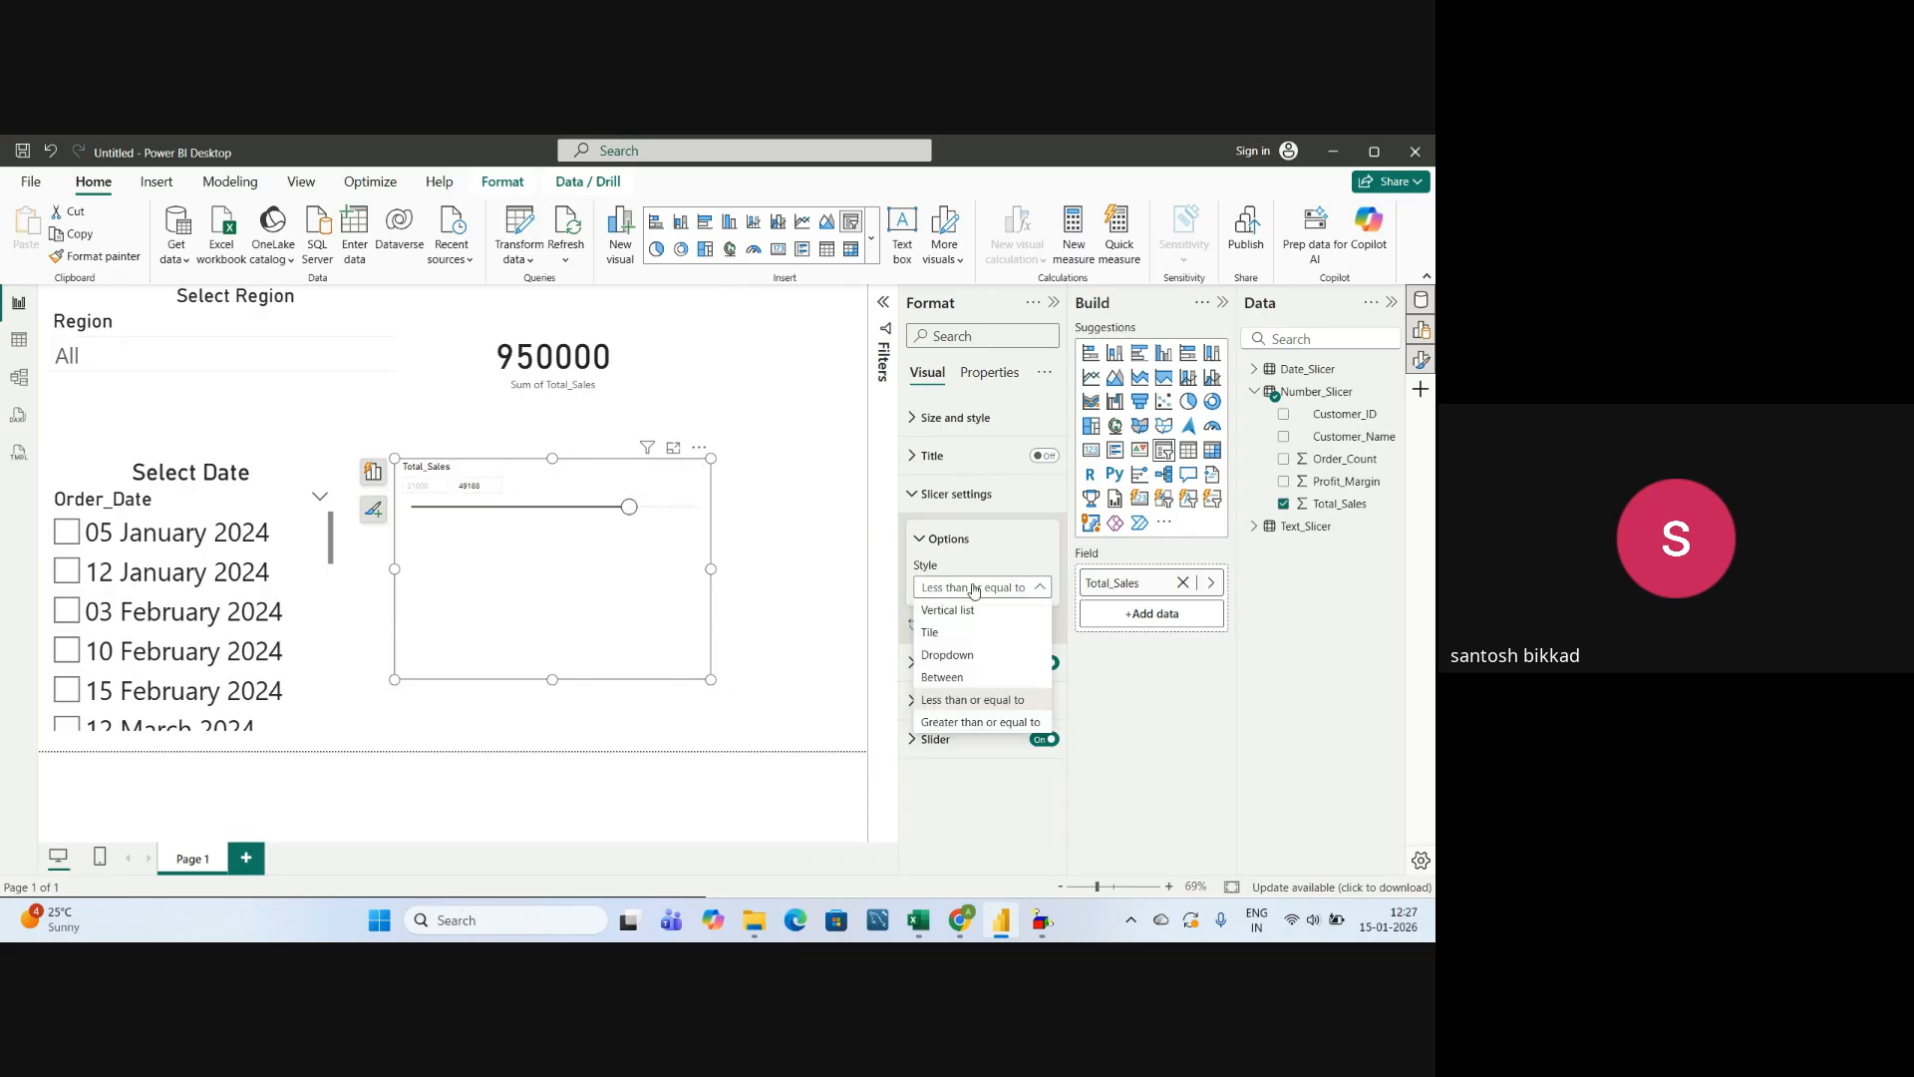
{"action": "left_click", "coordinate": [989, 723]}
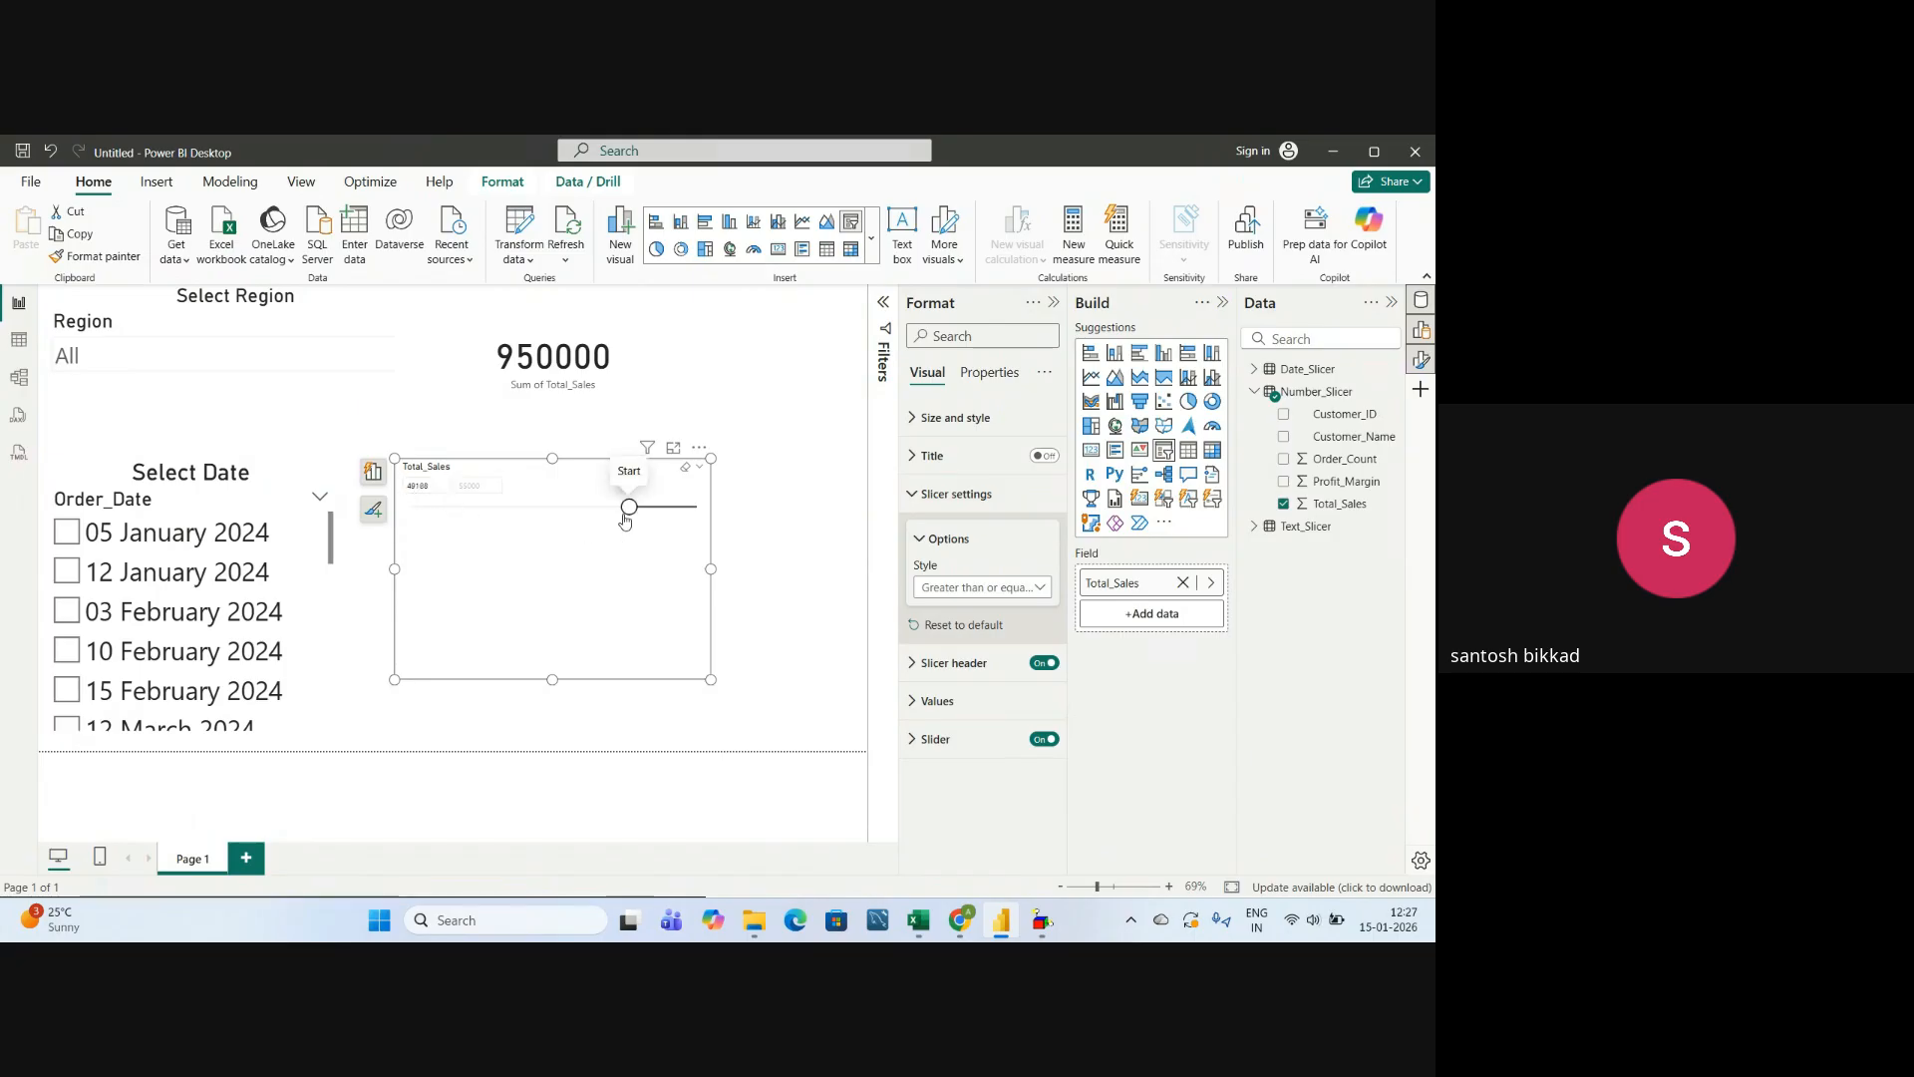
{"action": "left_click_drag", "start_coordinate": [628, 507], "coordinate": [413, 509]}
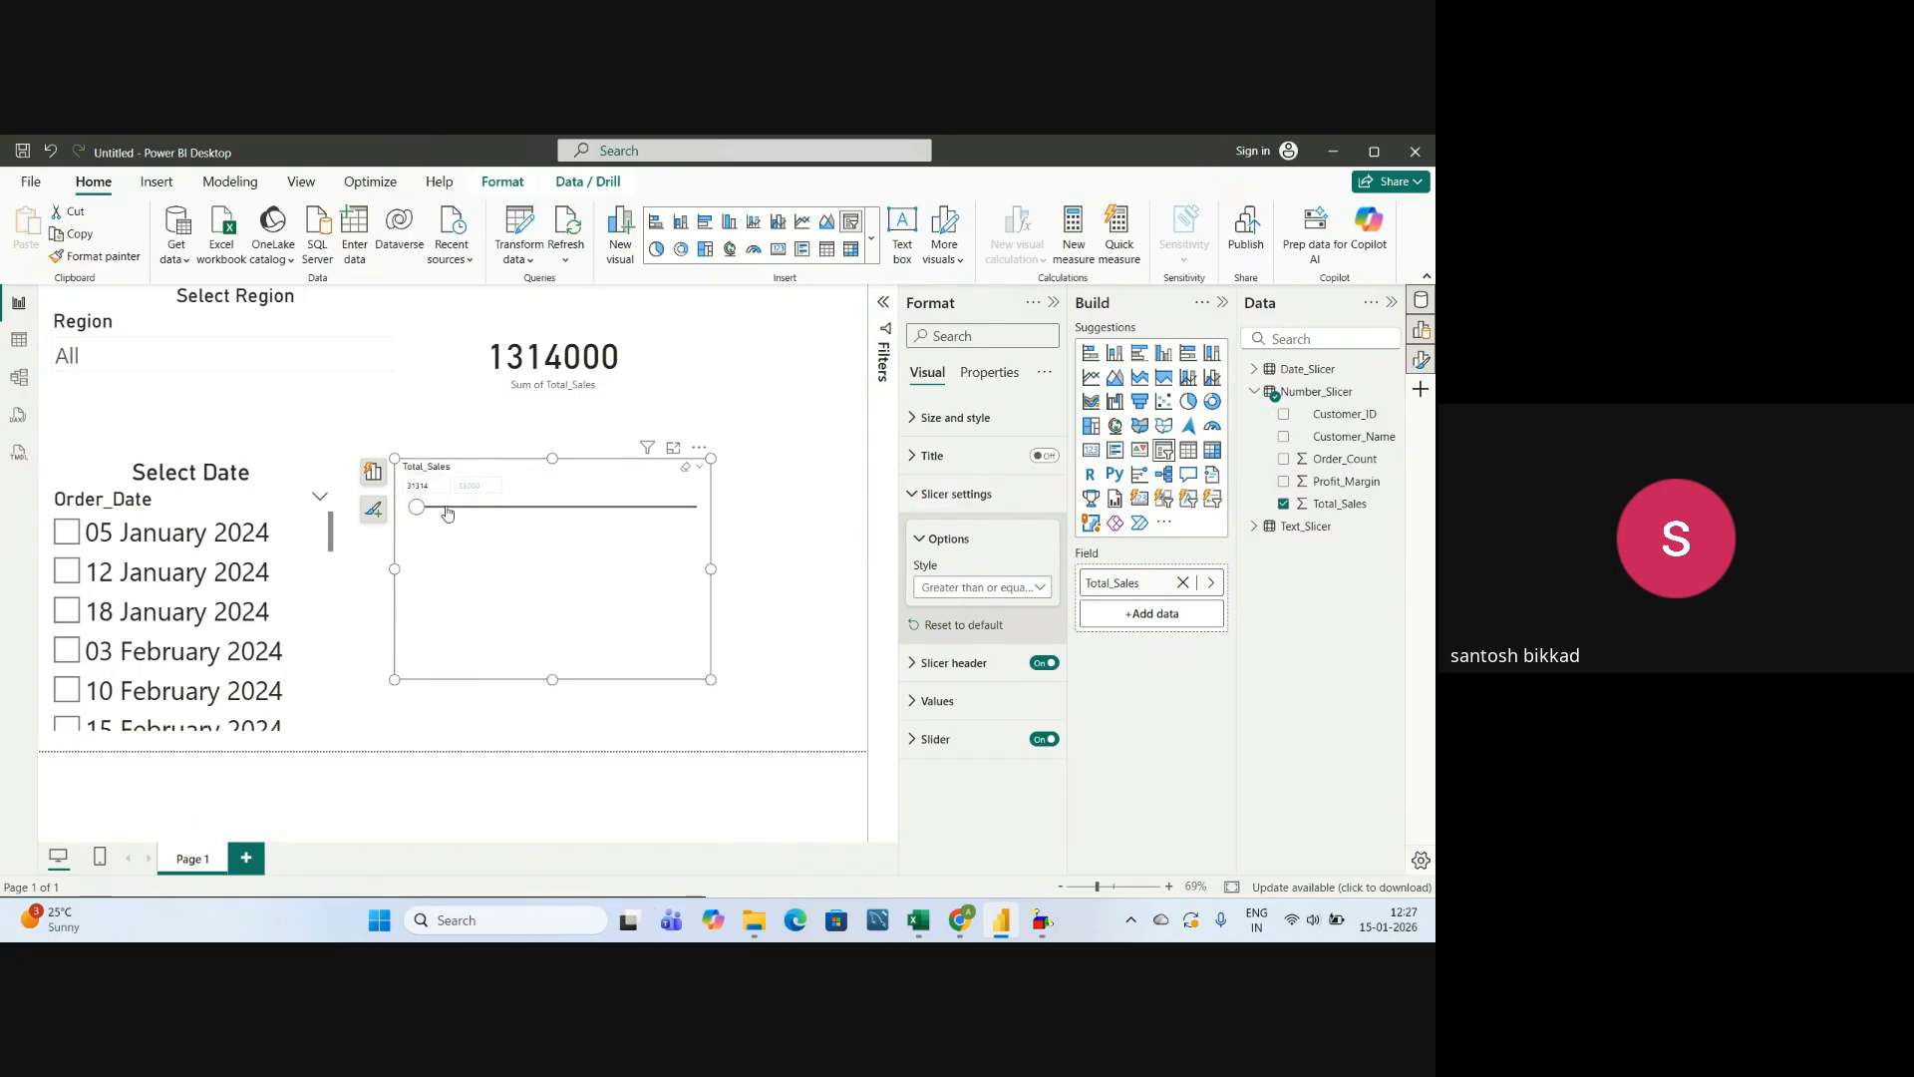
{"action": "left_click_drag", "start_coordinate": [413, 506], "coordinate": [508, 506]}
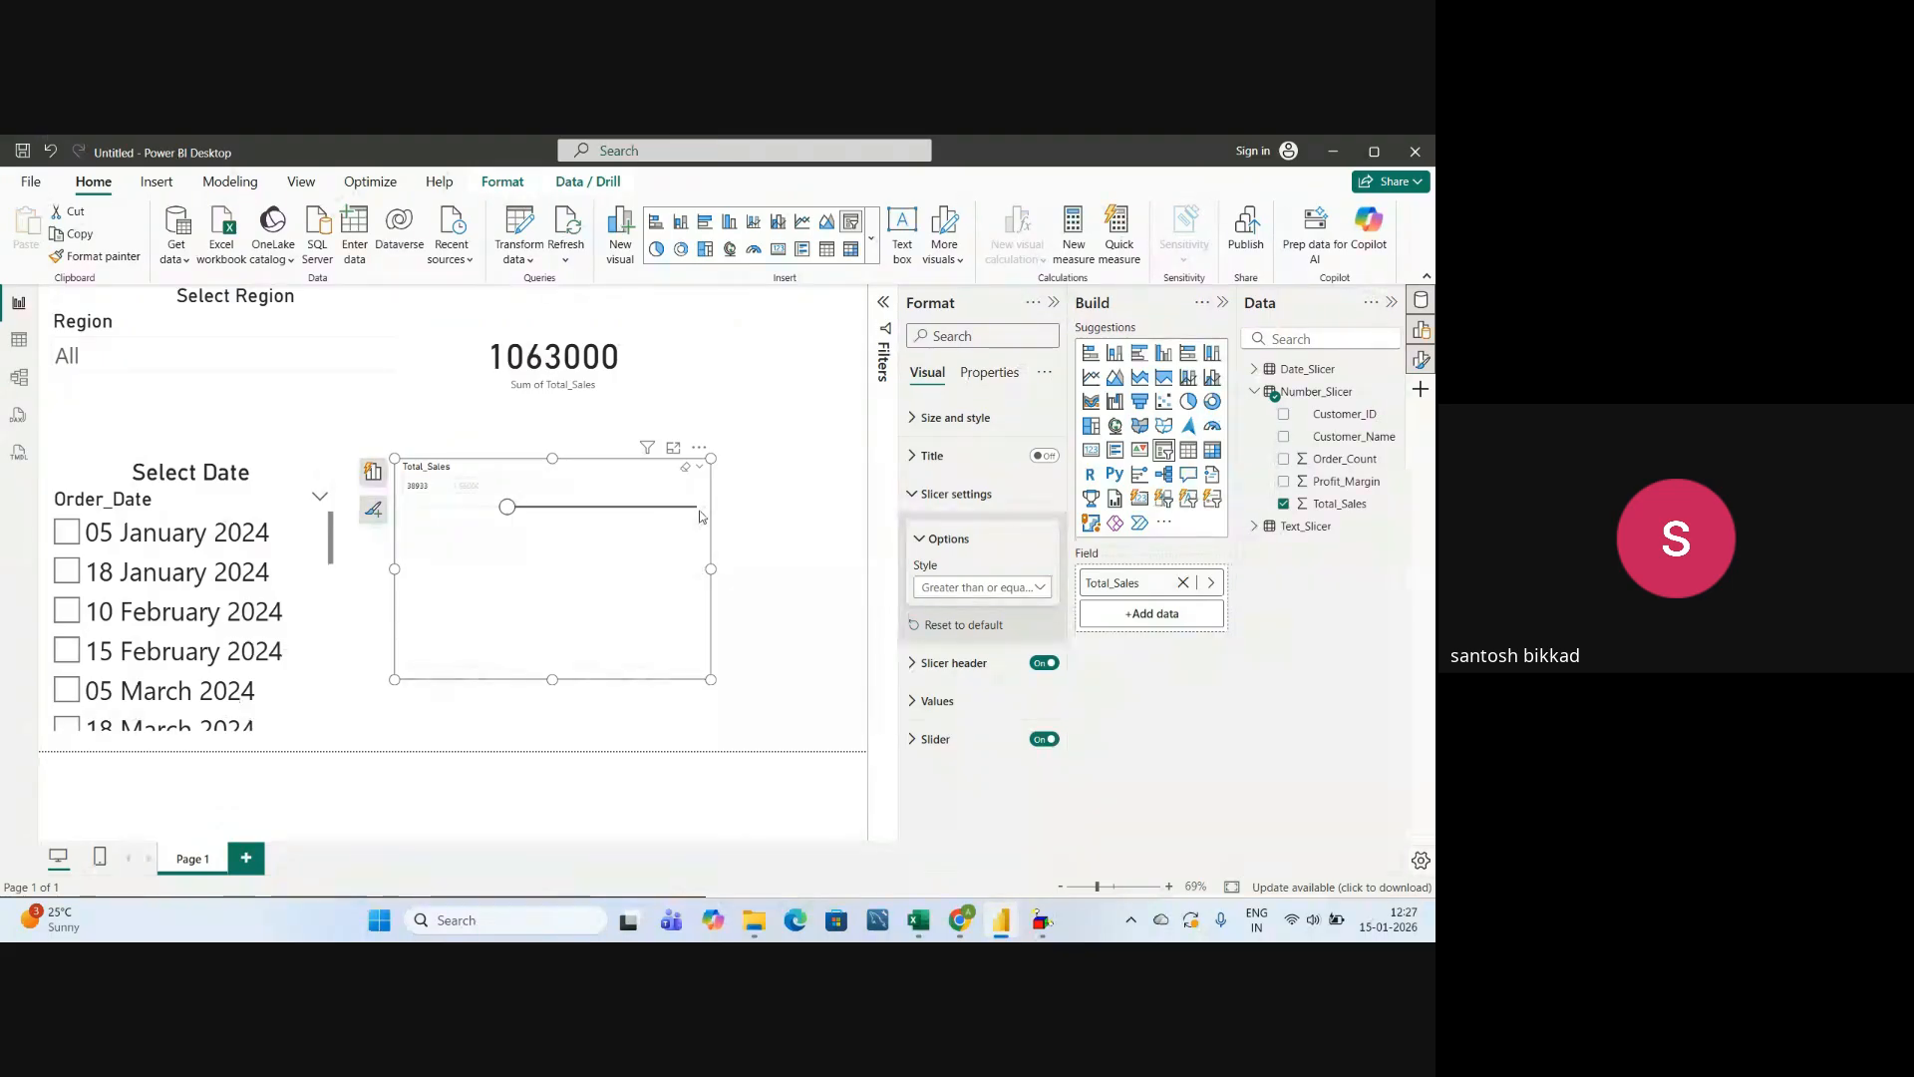
{"action": "left_click_drag", "start_coordinate": [504, 518], "coordinate": [596, 508]}
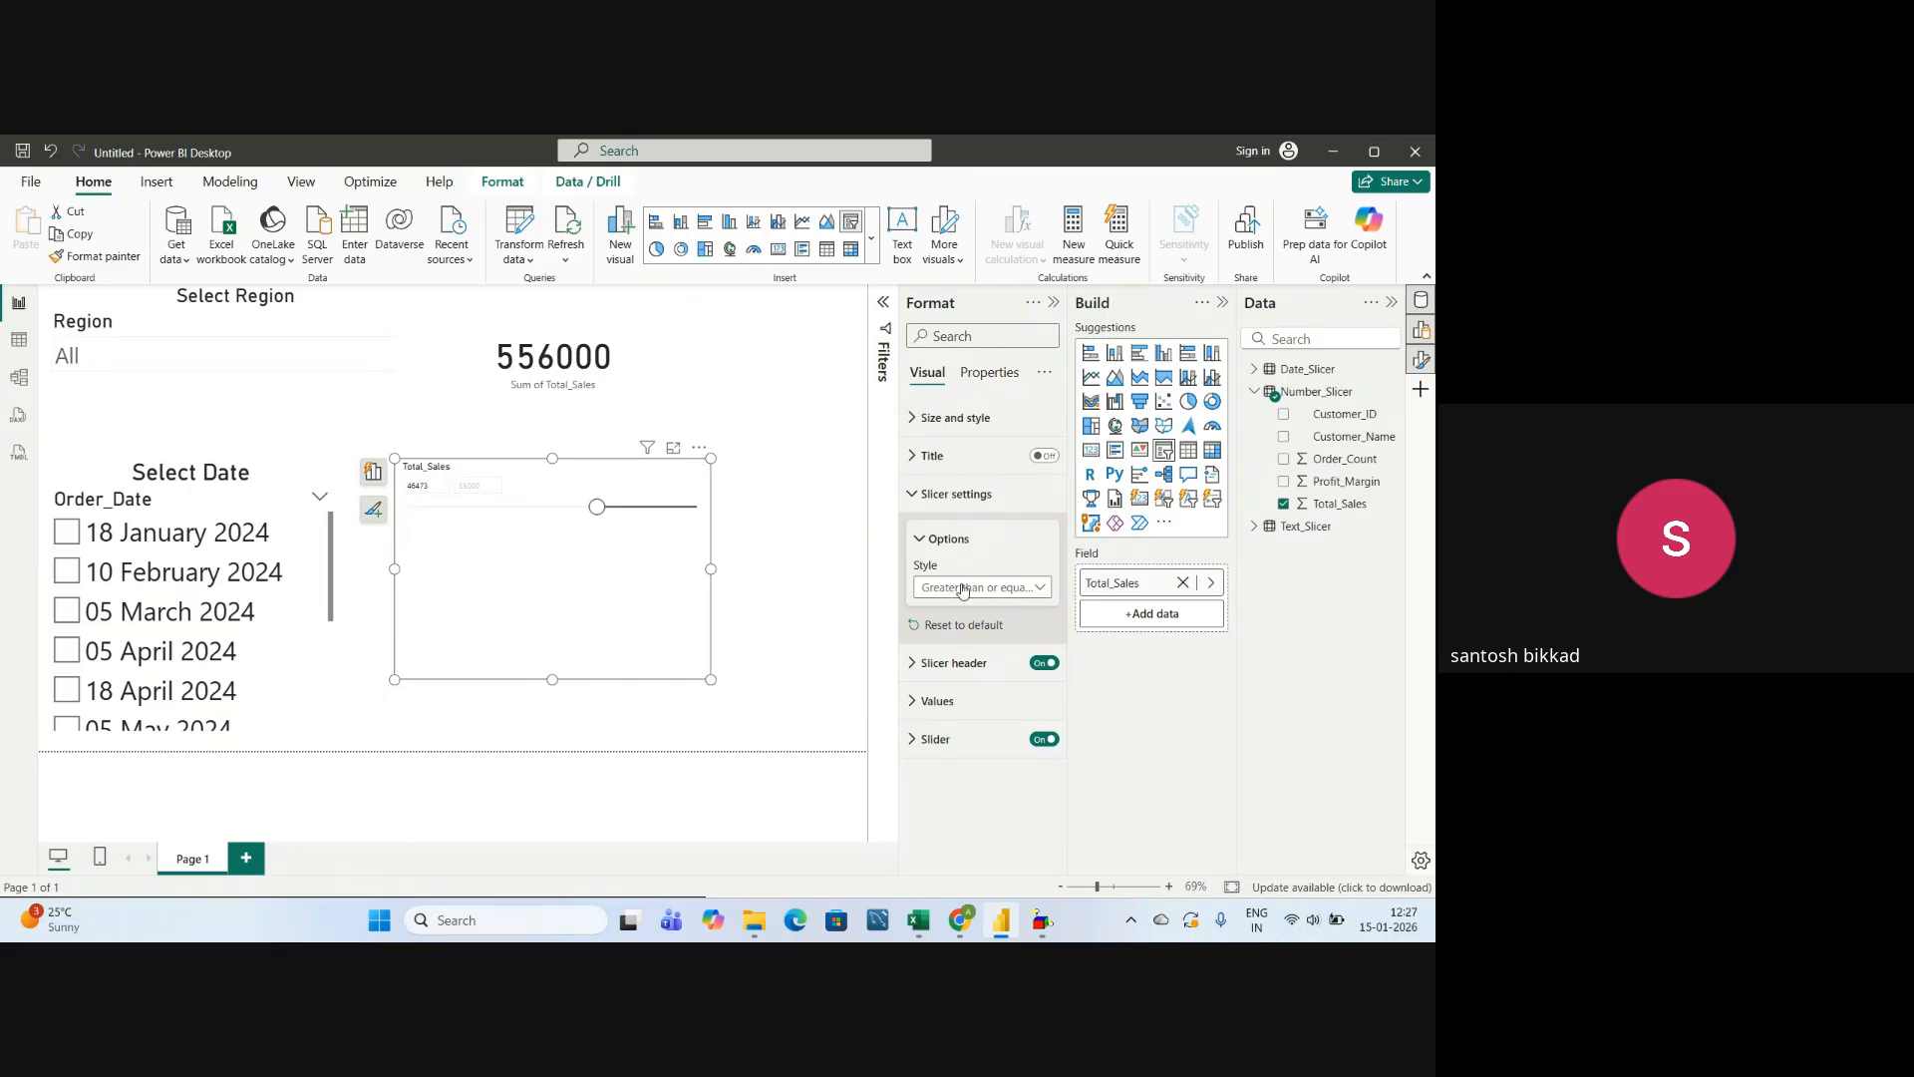
Change the Total_Sales slicer's style to Dropdown, look through its value list and collapse the slicer settings.
{"action": "left_click", "coordinate": [1000, 588]}
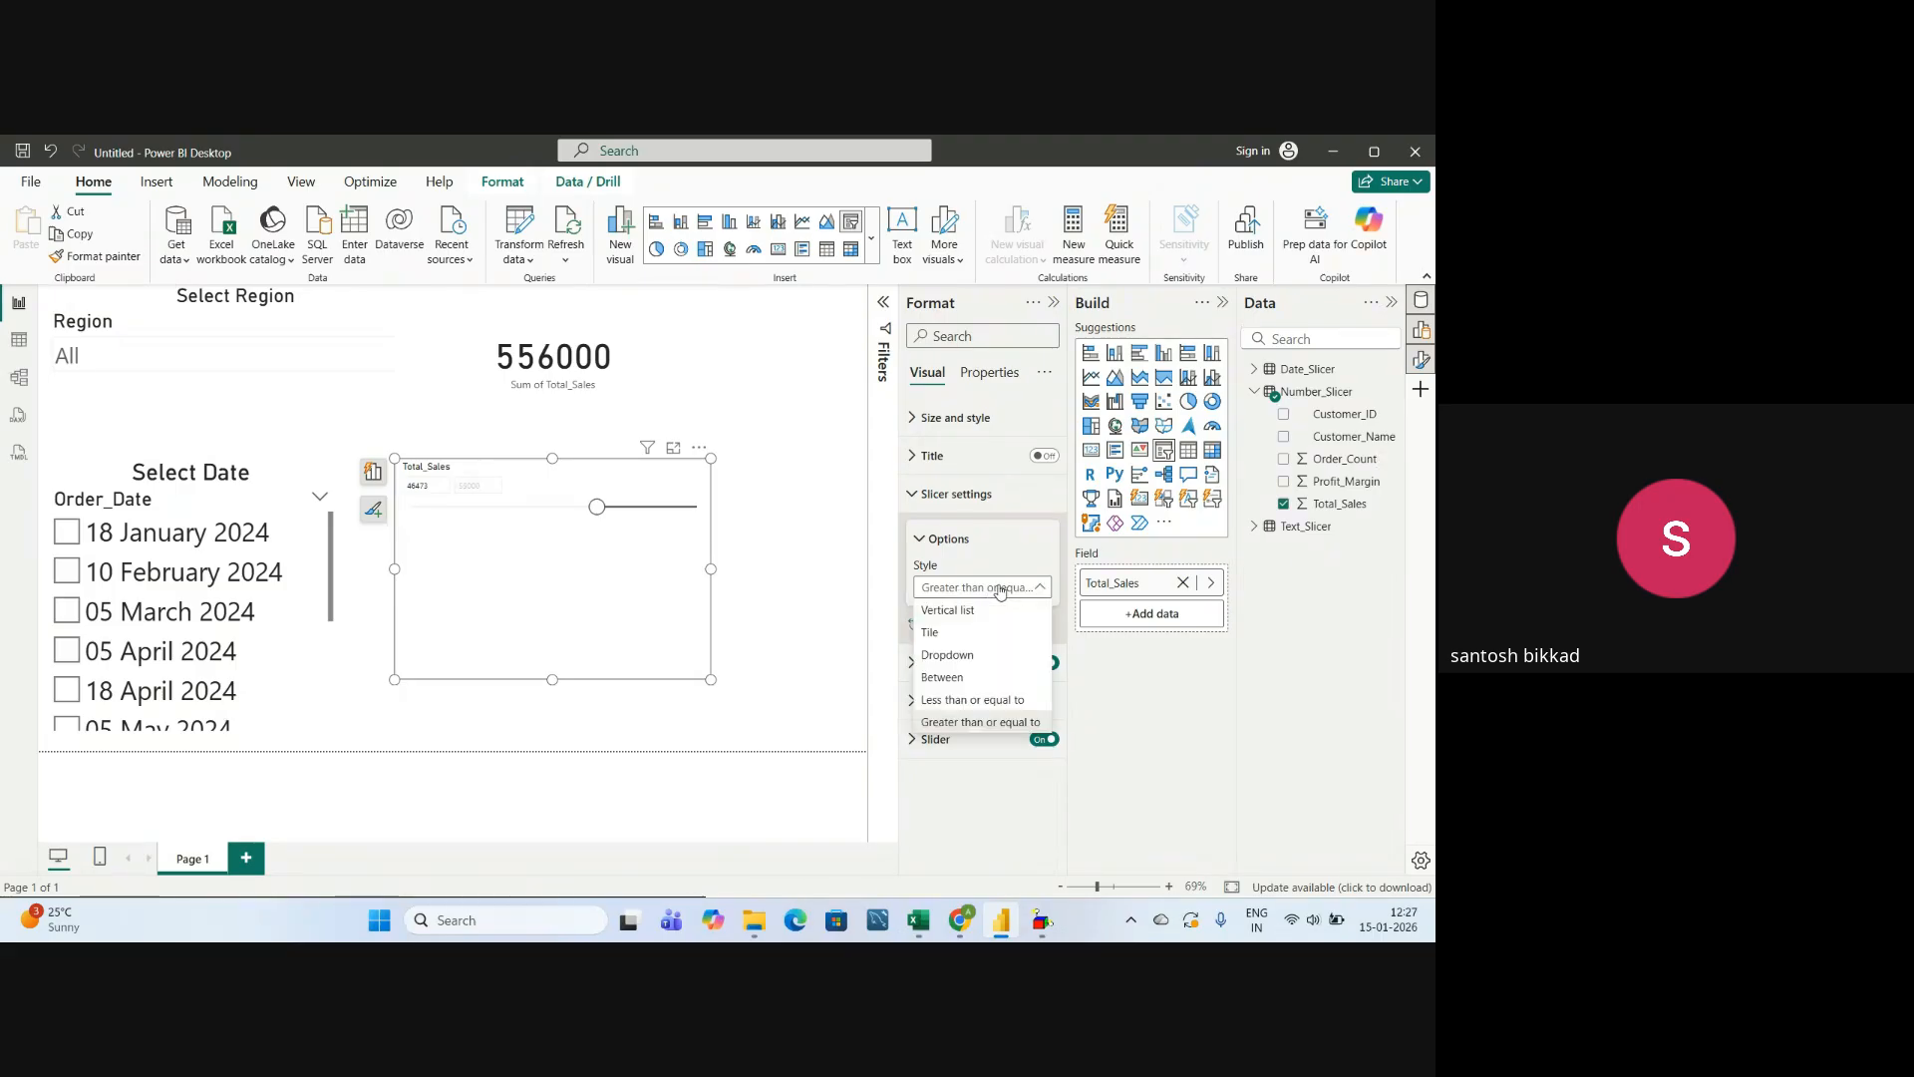
{"action": "left_click", "coordinate": [949, 656]}
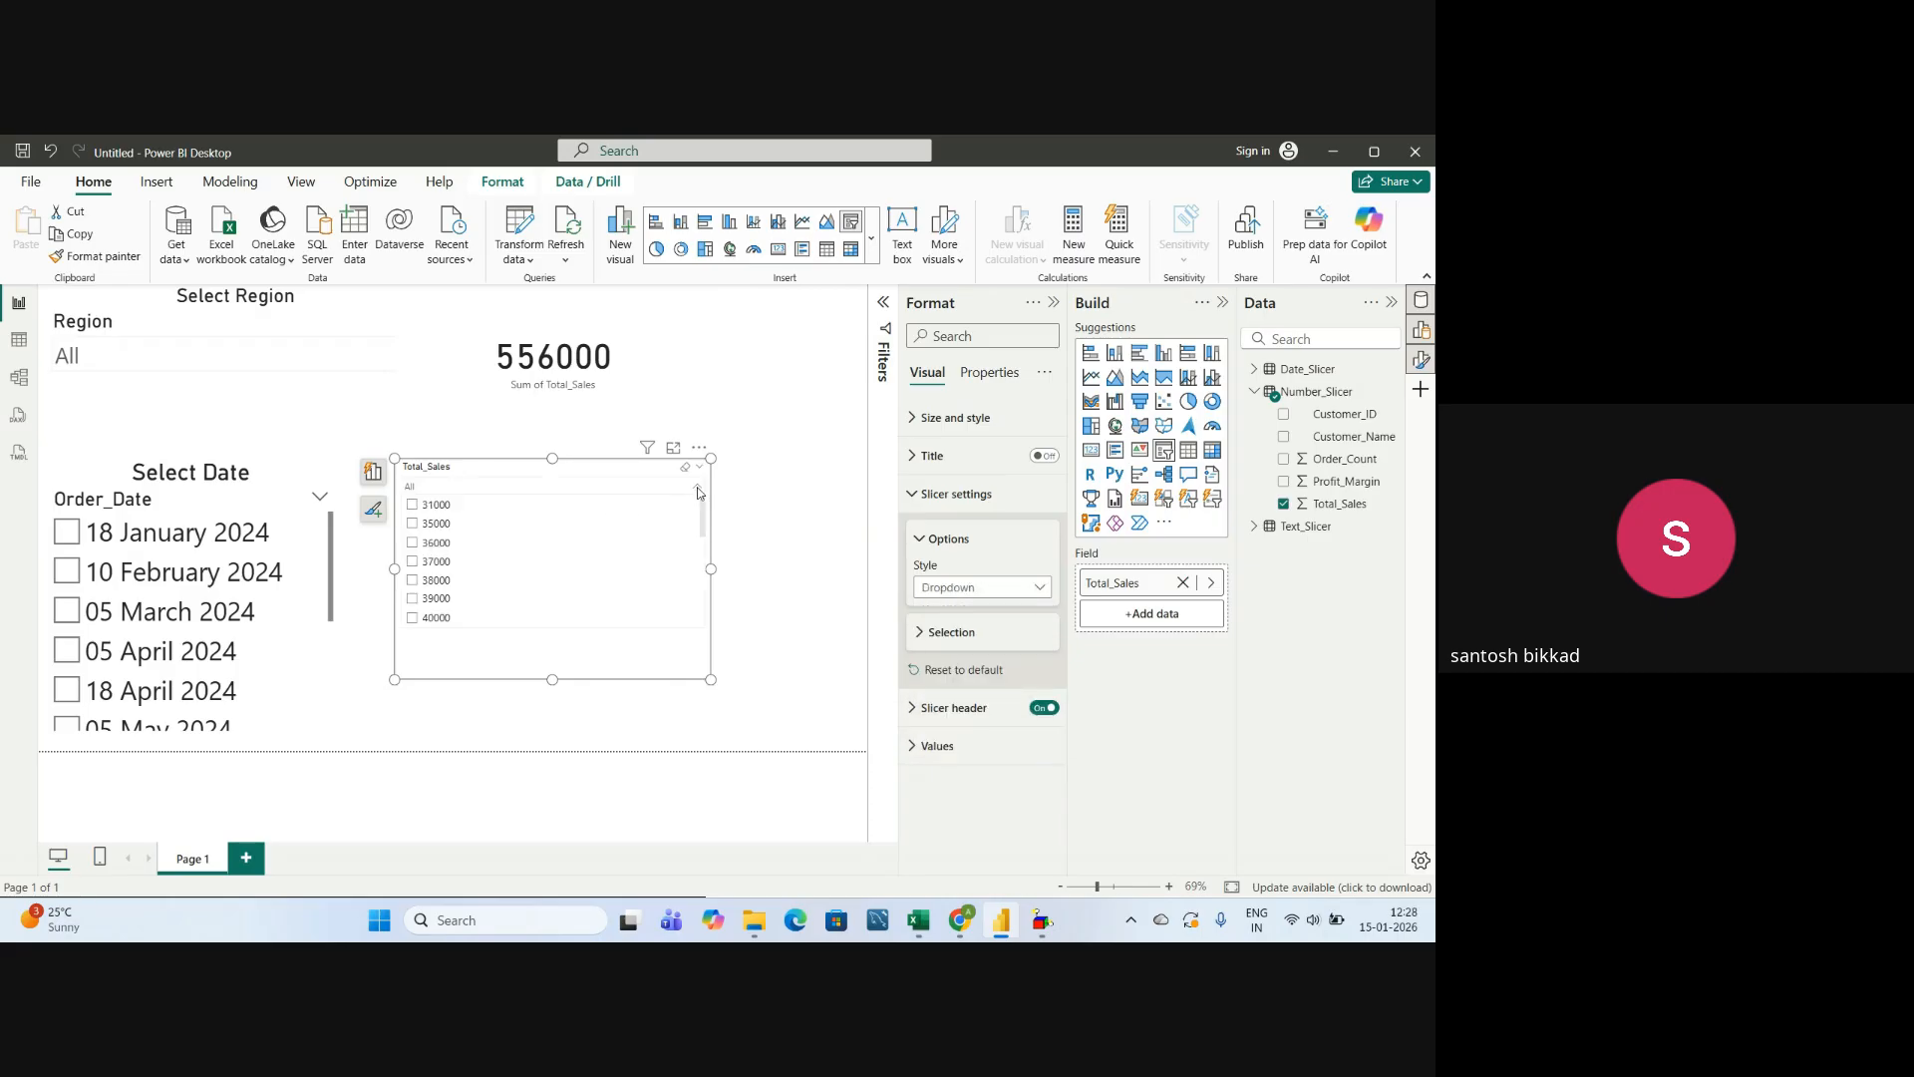
{"action": "scroll", "coordinate": [491, 549], "scroll_direction": "down", "scroll_amount": 5}
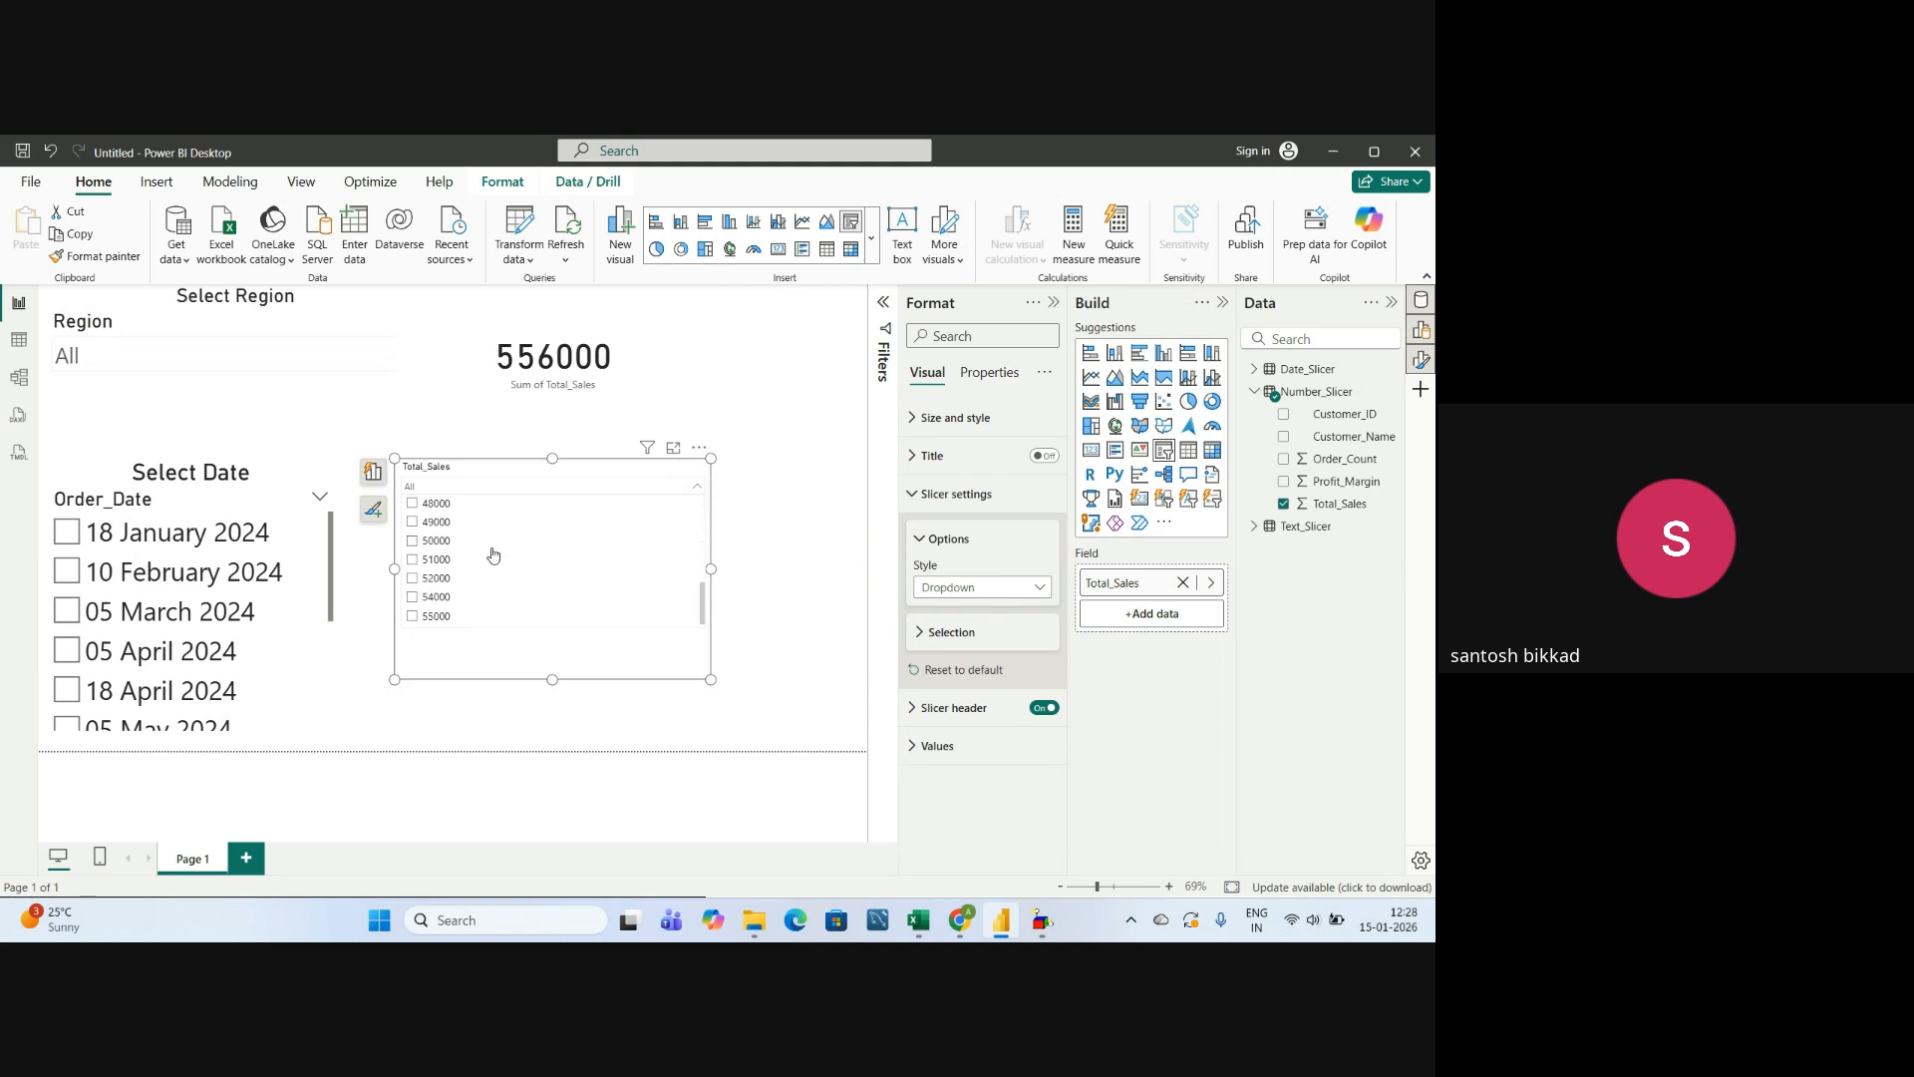
{"action": "scroll", "coordinate": [493, 556], "scroll_direction": "up", "scroll_amount": 5}
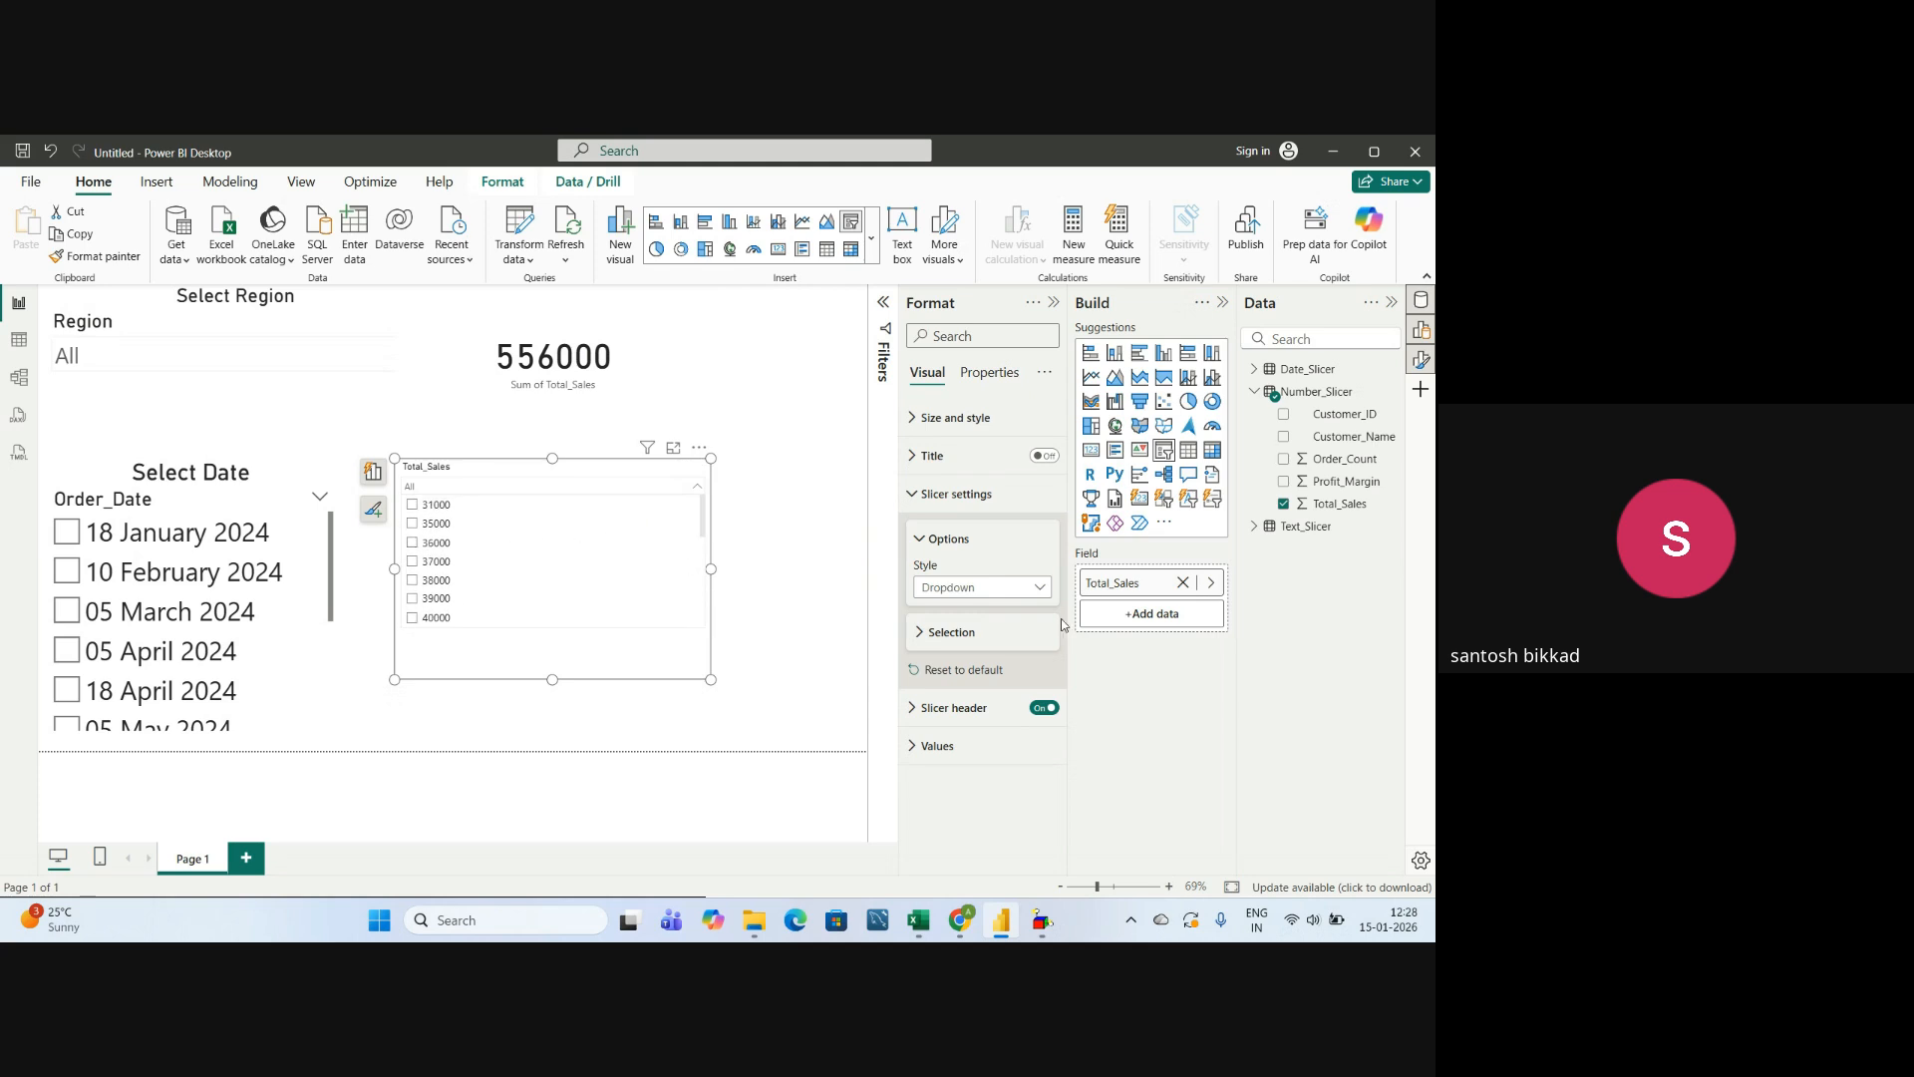
{"action": "left_click", "coordinate": [925, 547]}
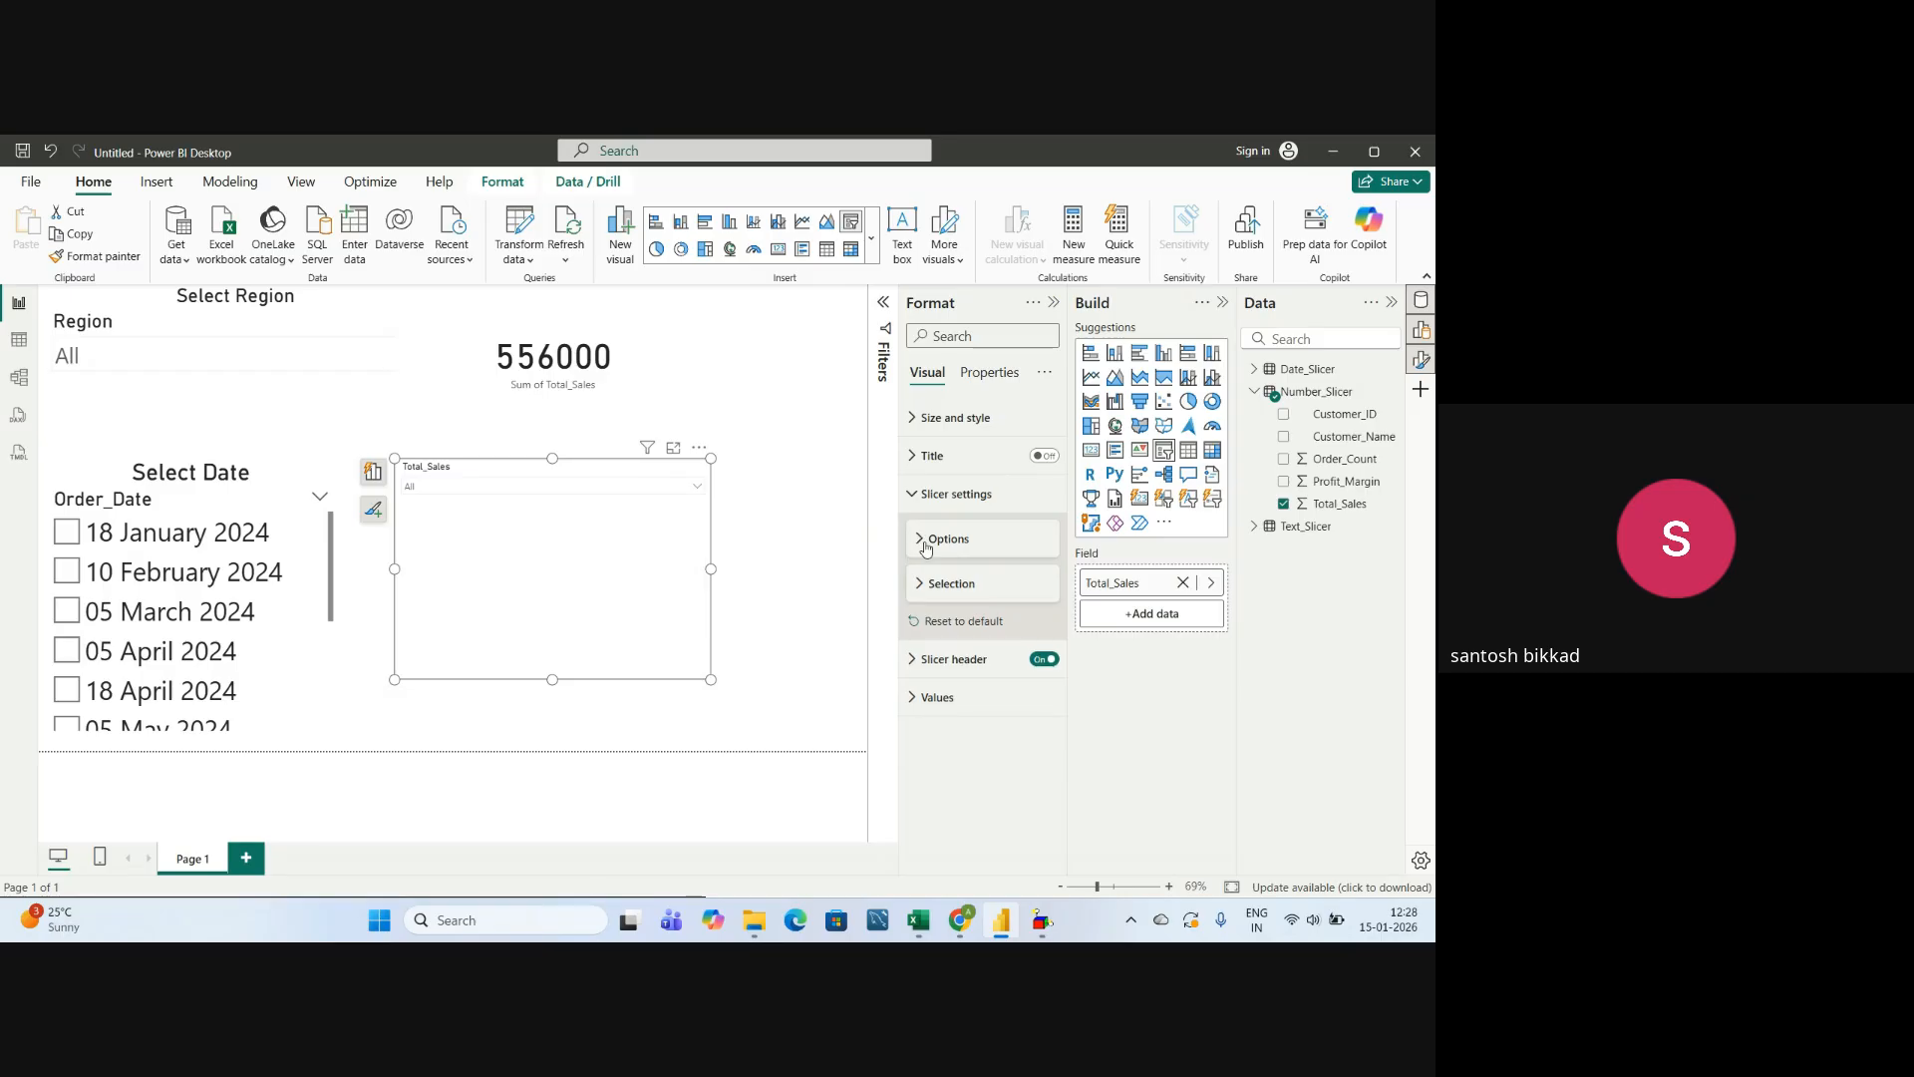
{"action": "left_click", "coordinate": [910, 495]}
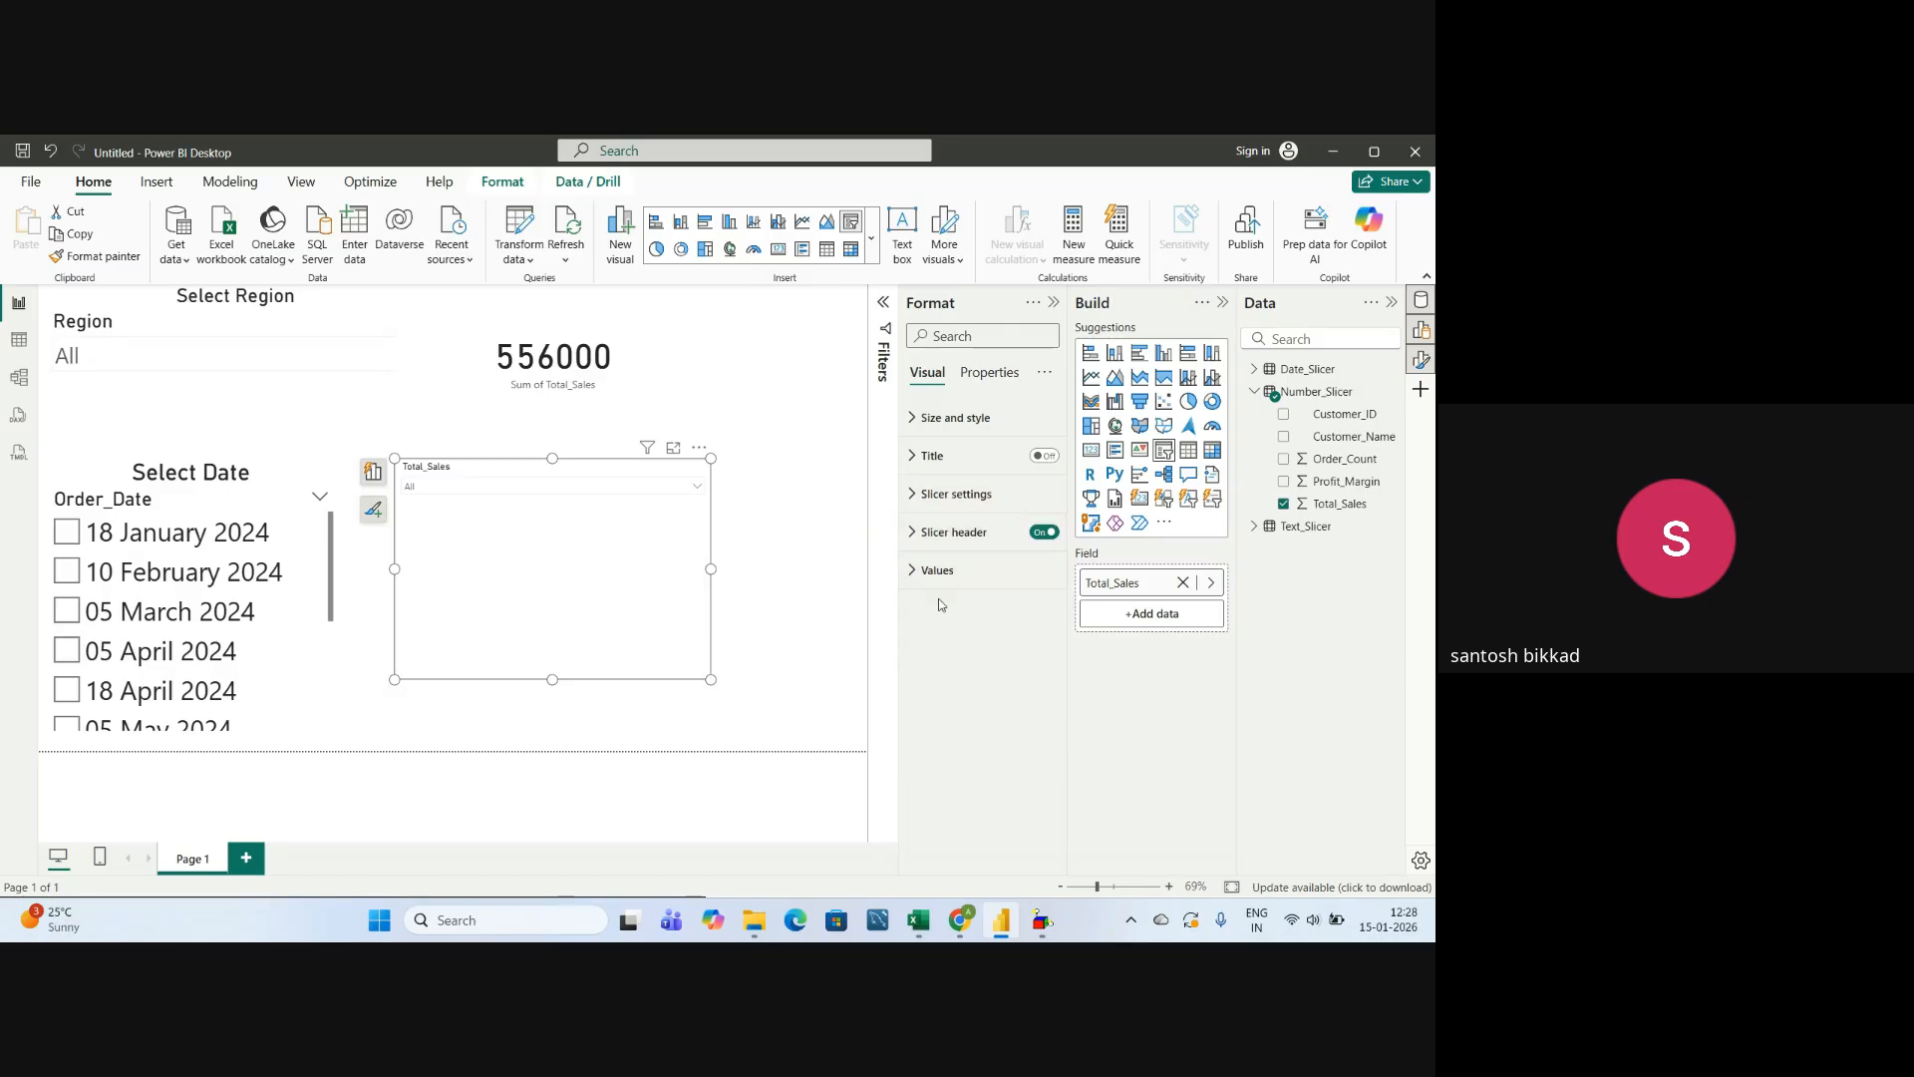
Title the Total_Sales slicer's header "Number Slicer" with font size 25, and collapse the header settings.
{"action": "left_click", "coordinate": [915, 534]}
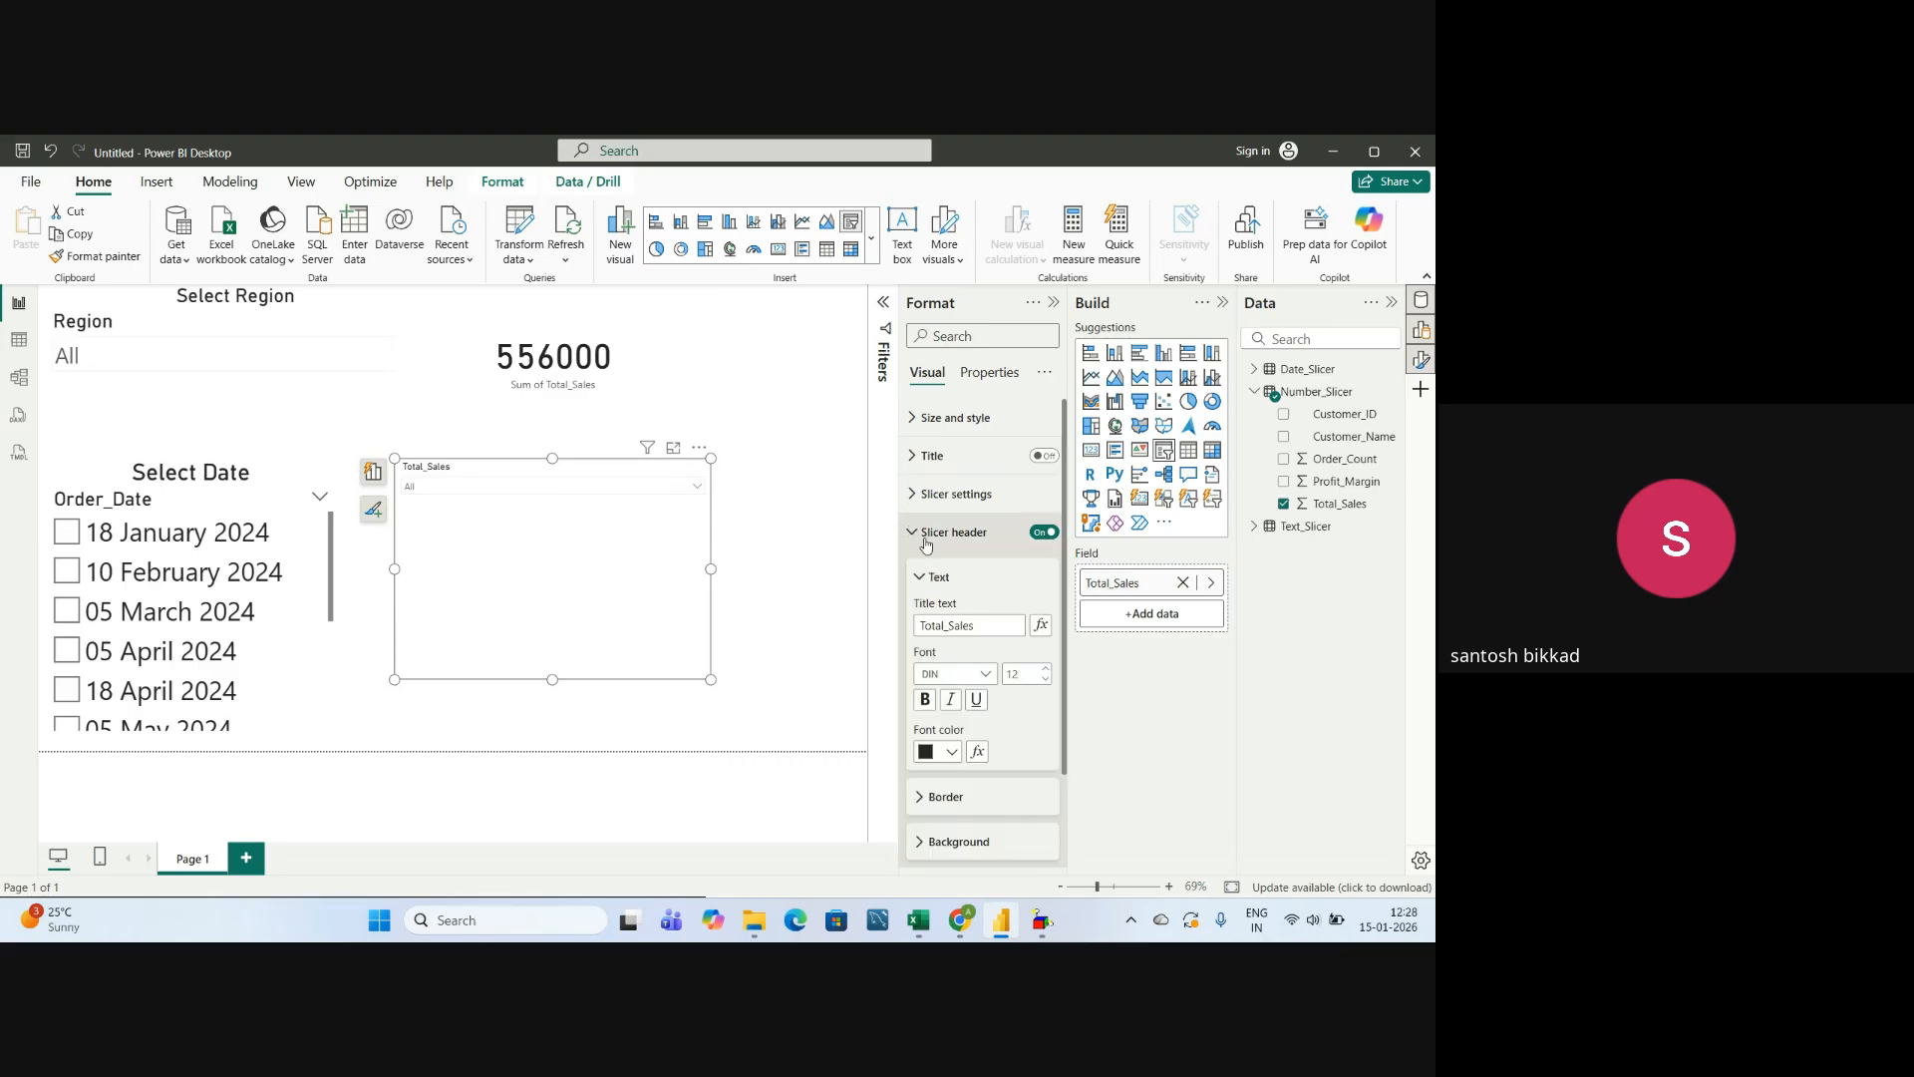
{"action": "double_click", "coordinate": [981, 621]}
{"action": "type", "text": "Nu"}
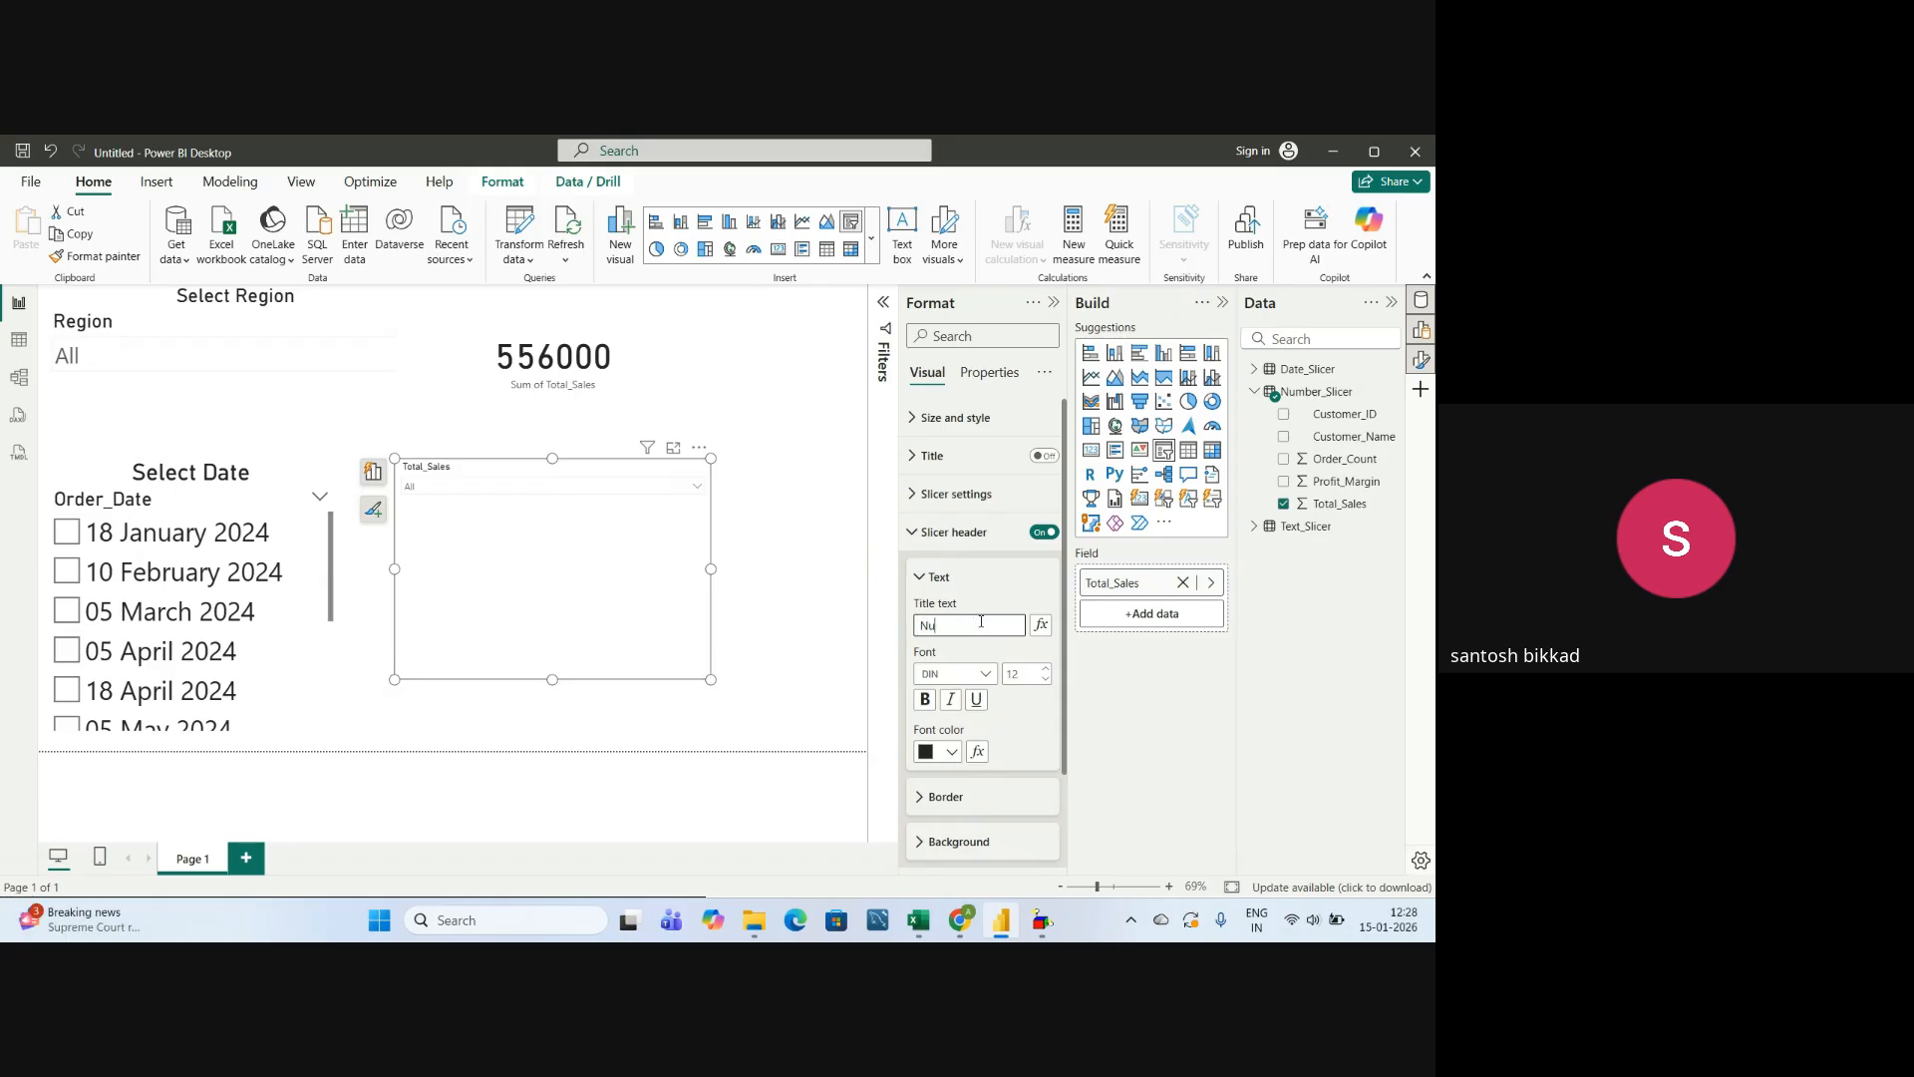
{"action": "type", "text": "mber Slicer"}
{"action": "left_click", "coordinate": [1014, 674]}
{"action": "type", "text": "25"}
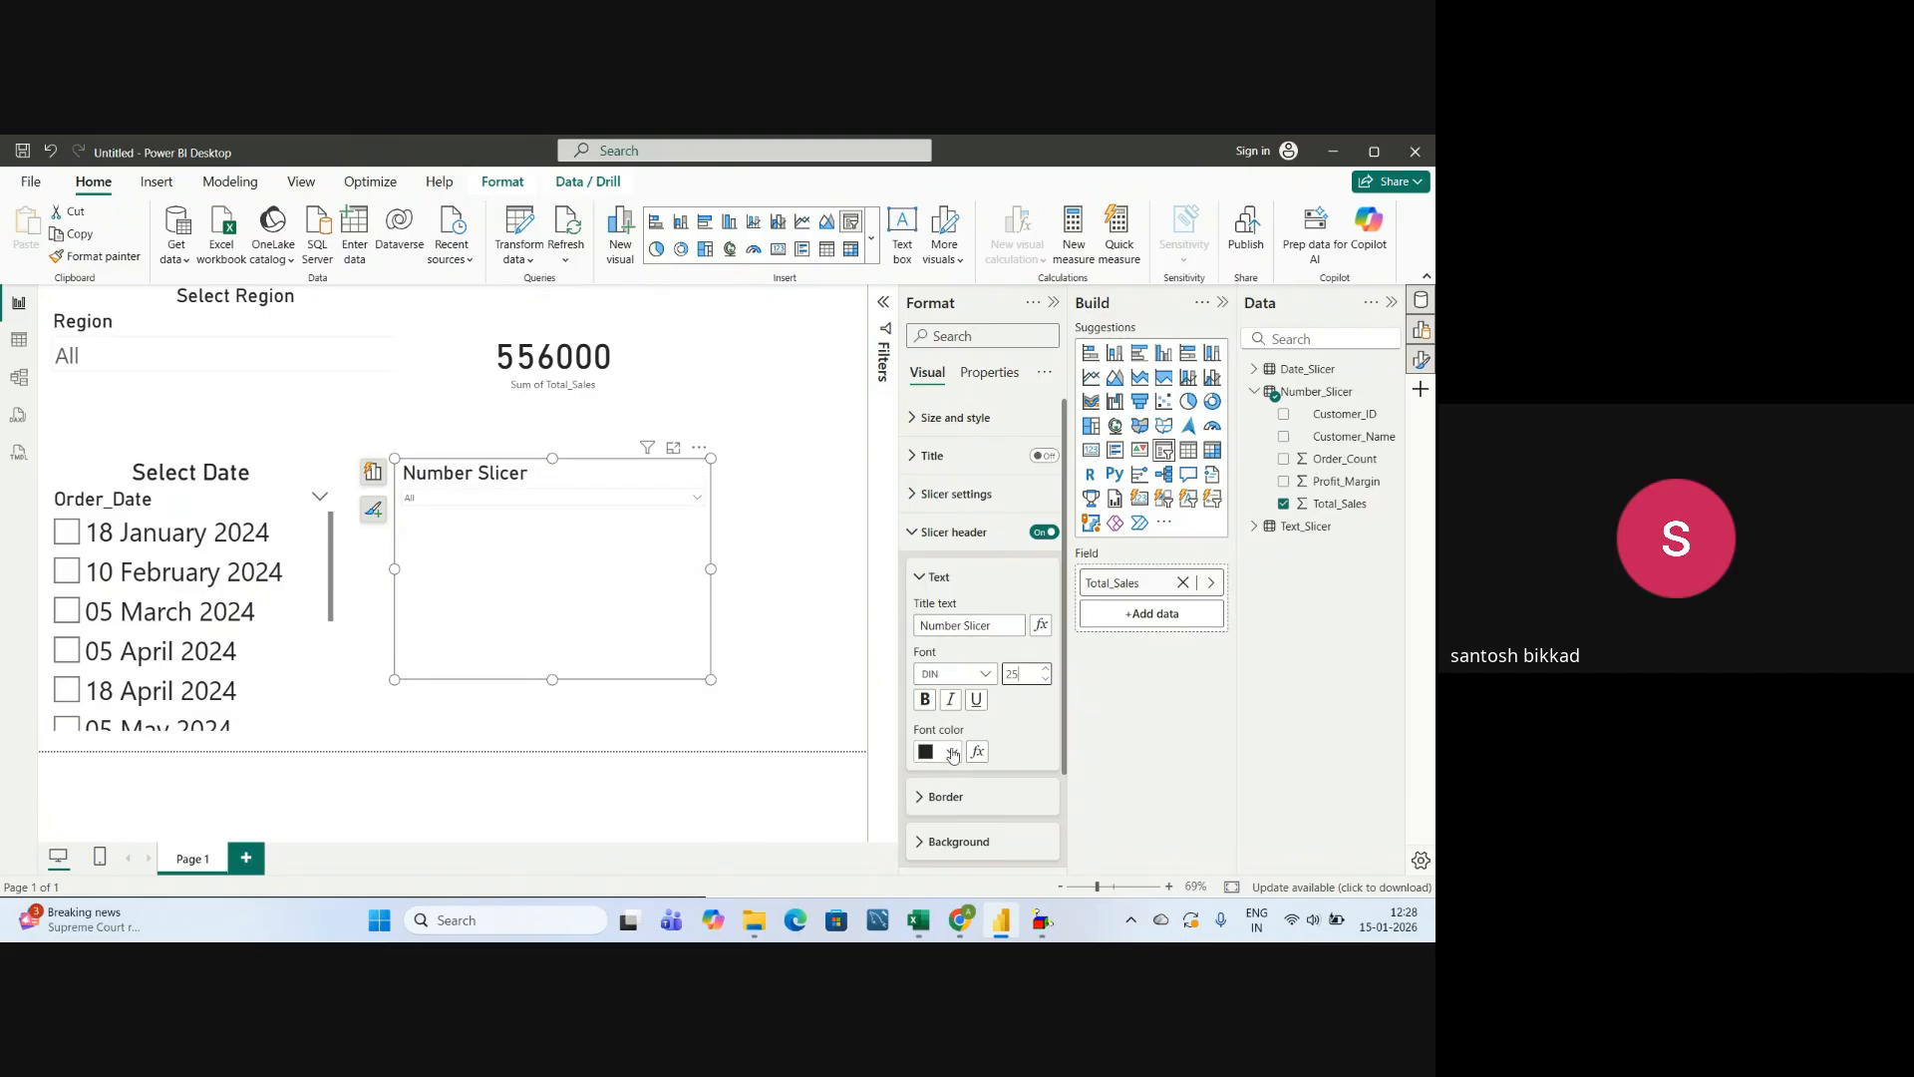
{"action": "scroll", "coordinate": [966, 511], "scroll_direction": "down", "scroll_amount": 2}
{"action": "left_click", "coordinate": [927, 488]}
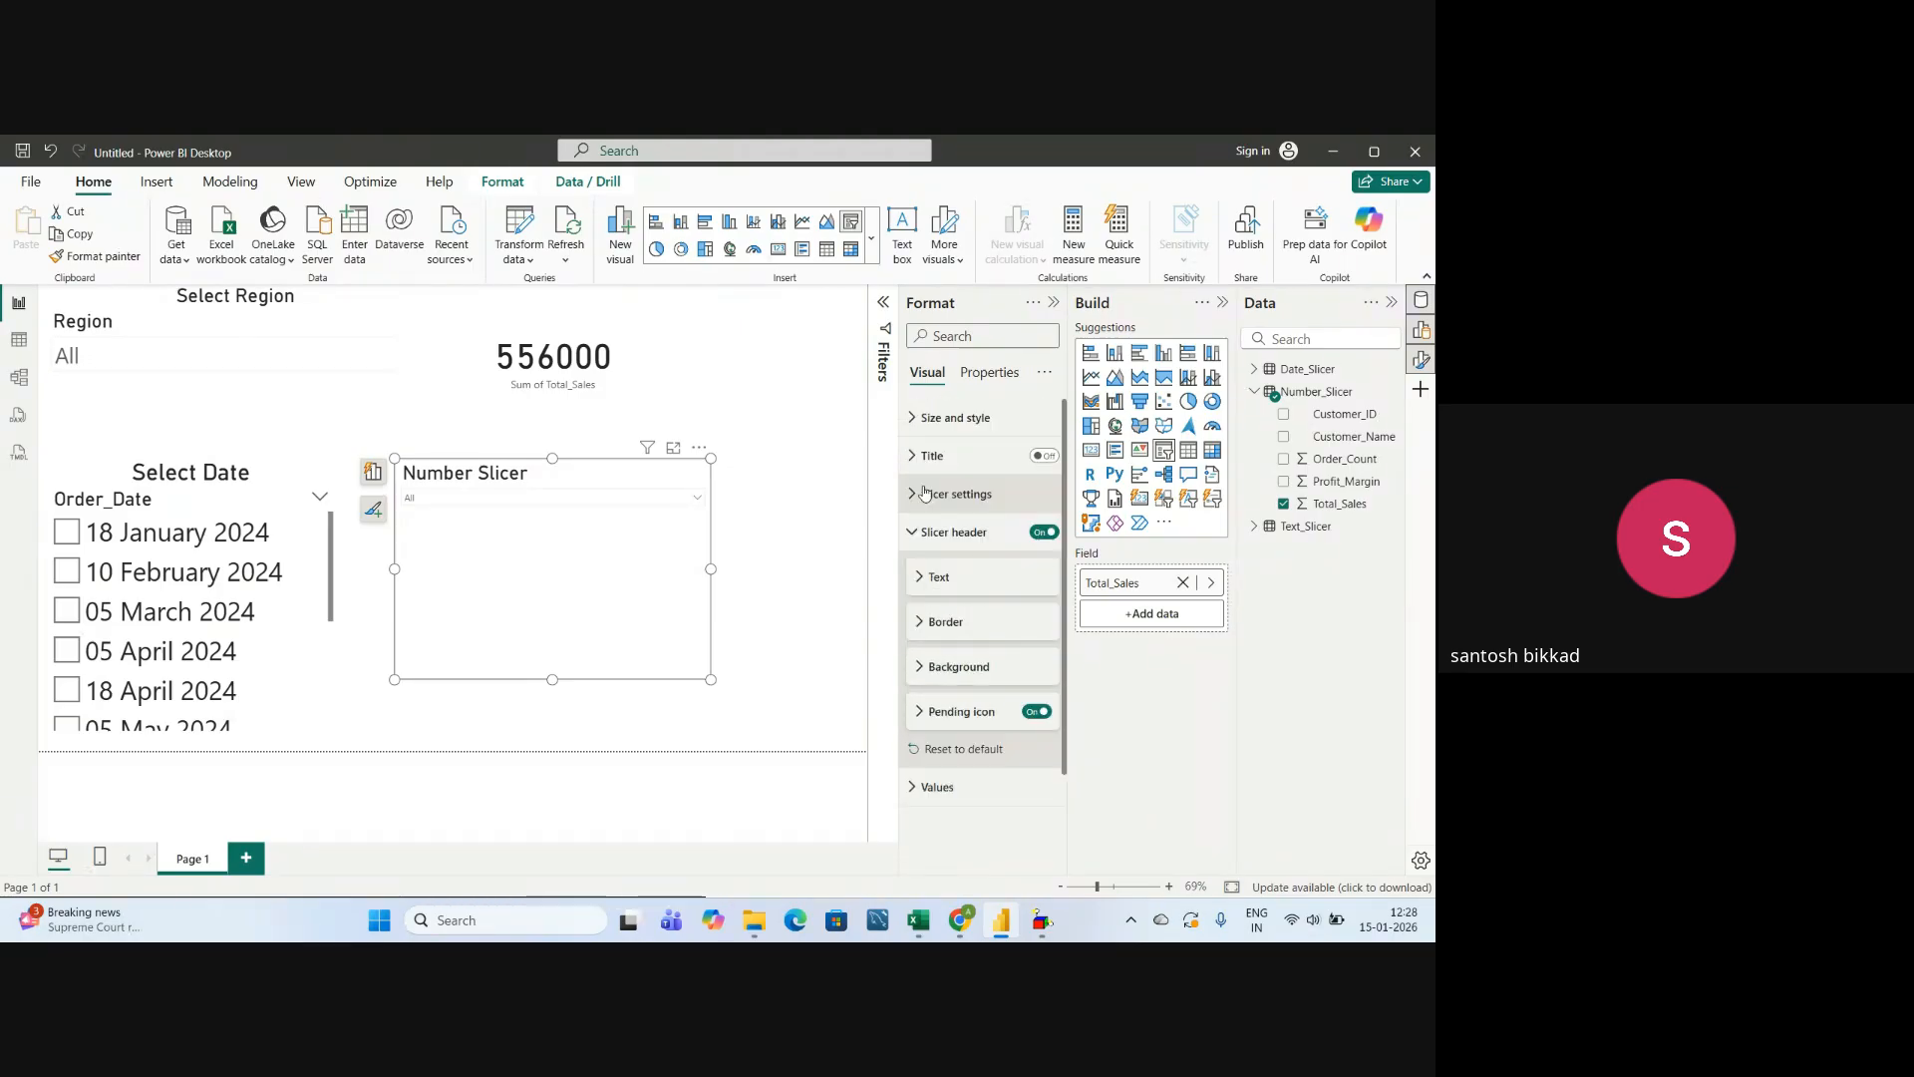
{"action": "left_click", "coordinate": [917, 538]}
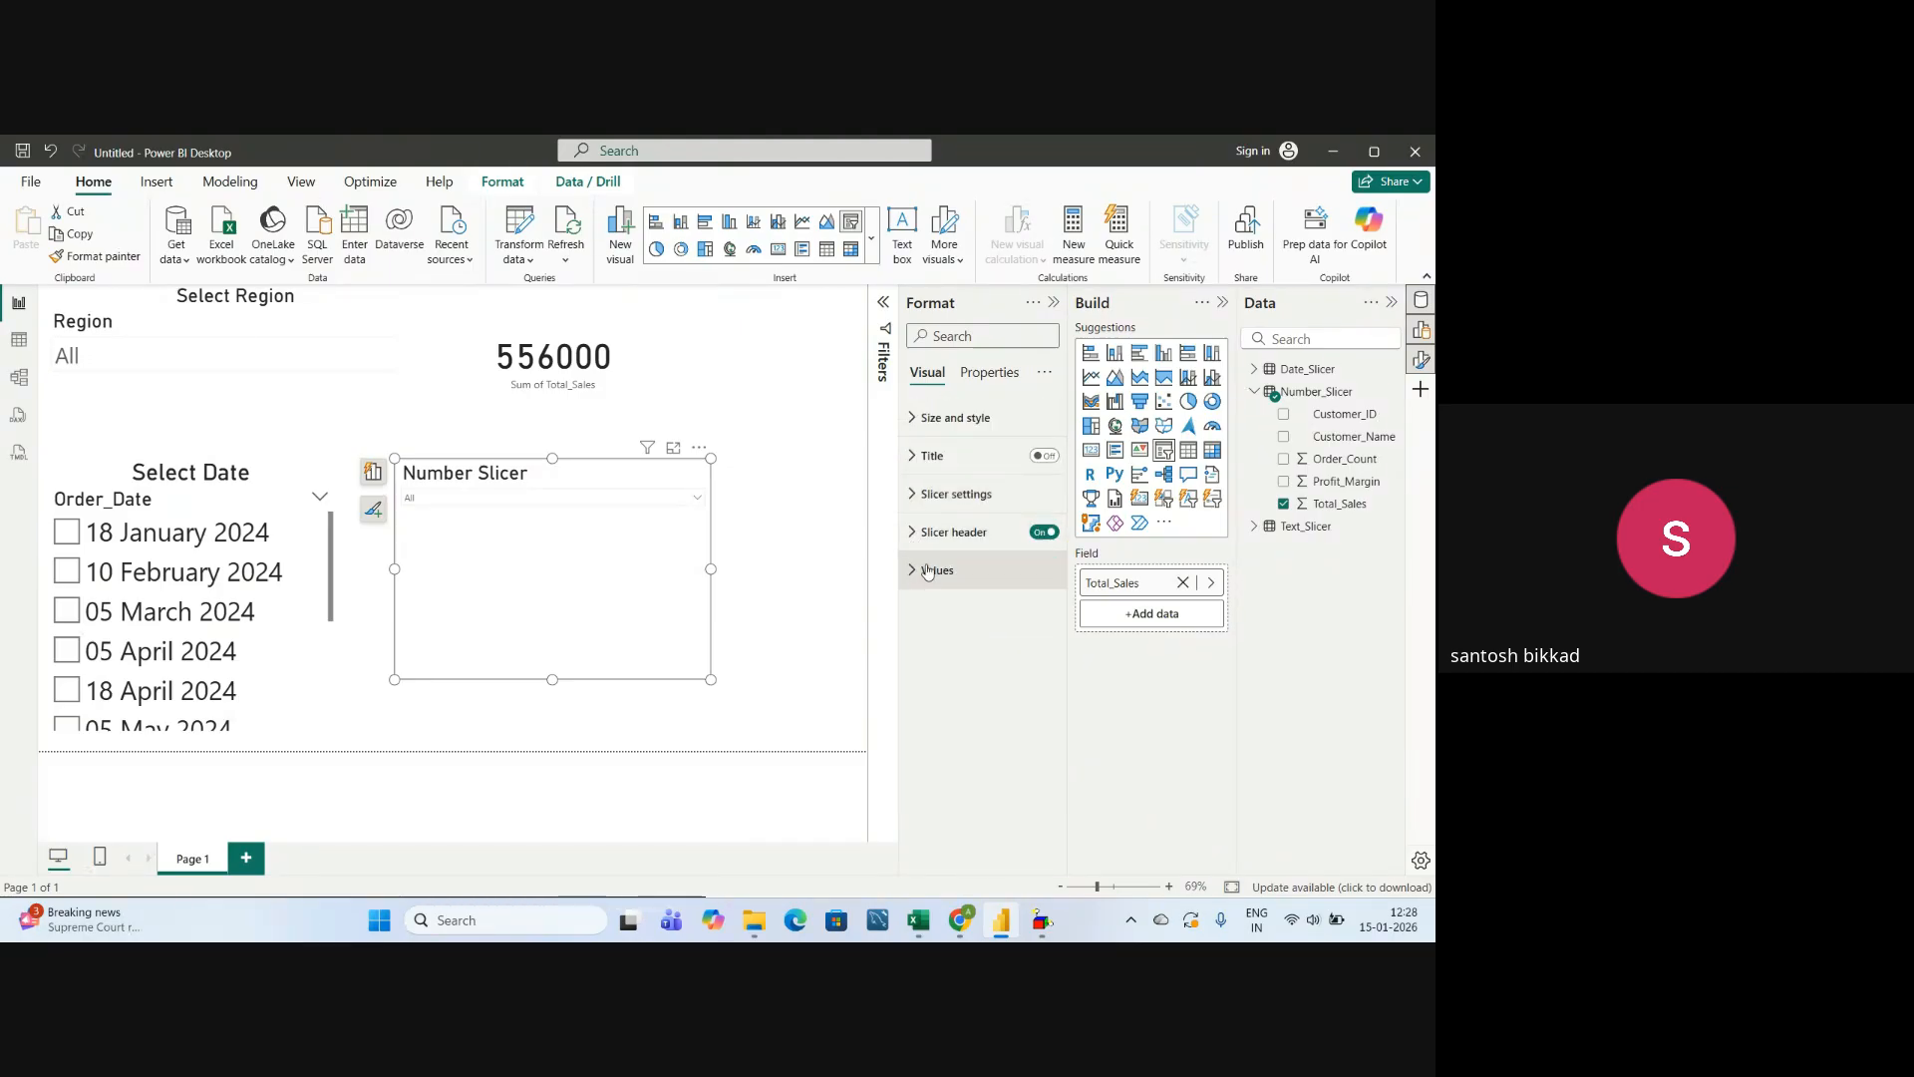
Set the font size of the number slicer's values to 30 and collapse the value settings.
{"action": "left_click", "coordinate": [915, 571]}
{"action": "scroll", "coordinate": [998, 680], "scroll_direction": "down", "scroll_amount": 1}
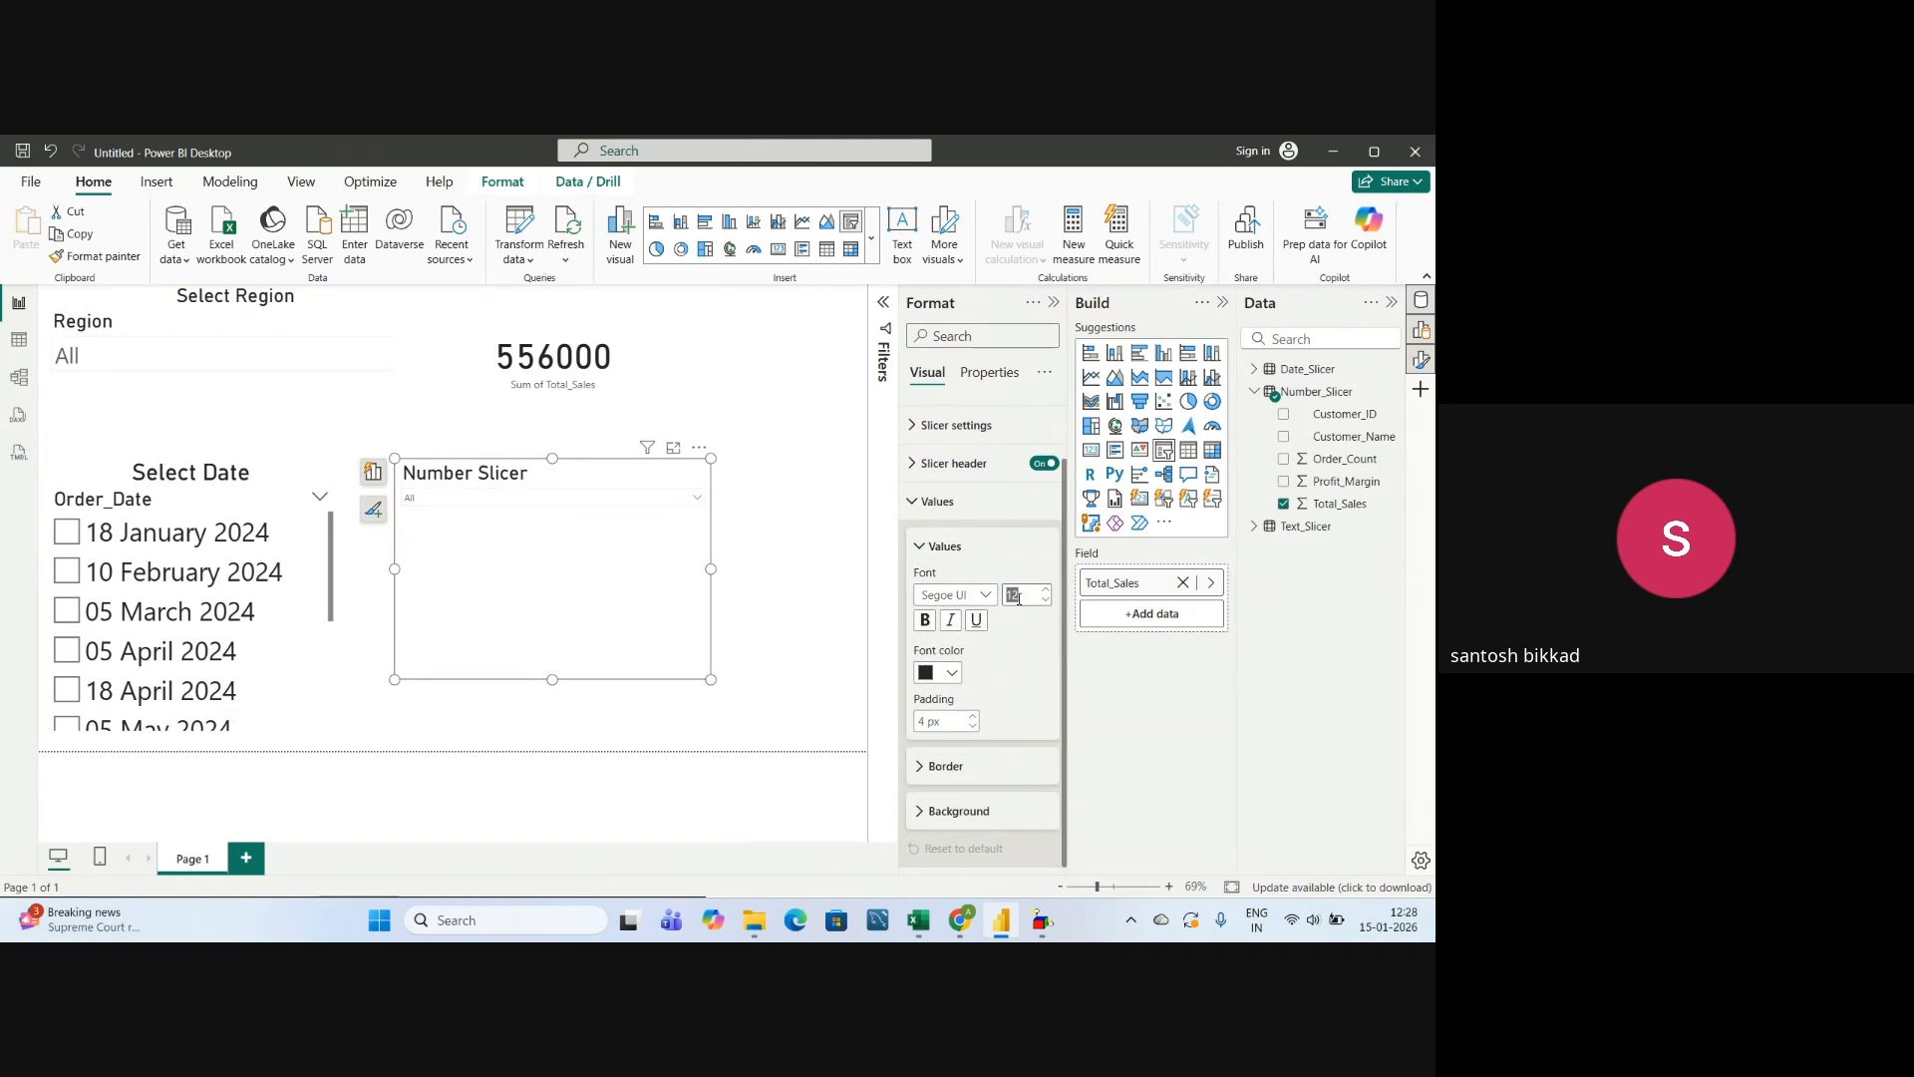
{"action": "type", "text": "30"}
{"action": "key", "text": "Return"}
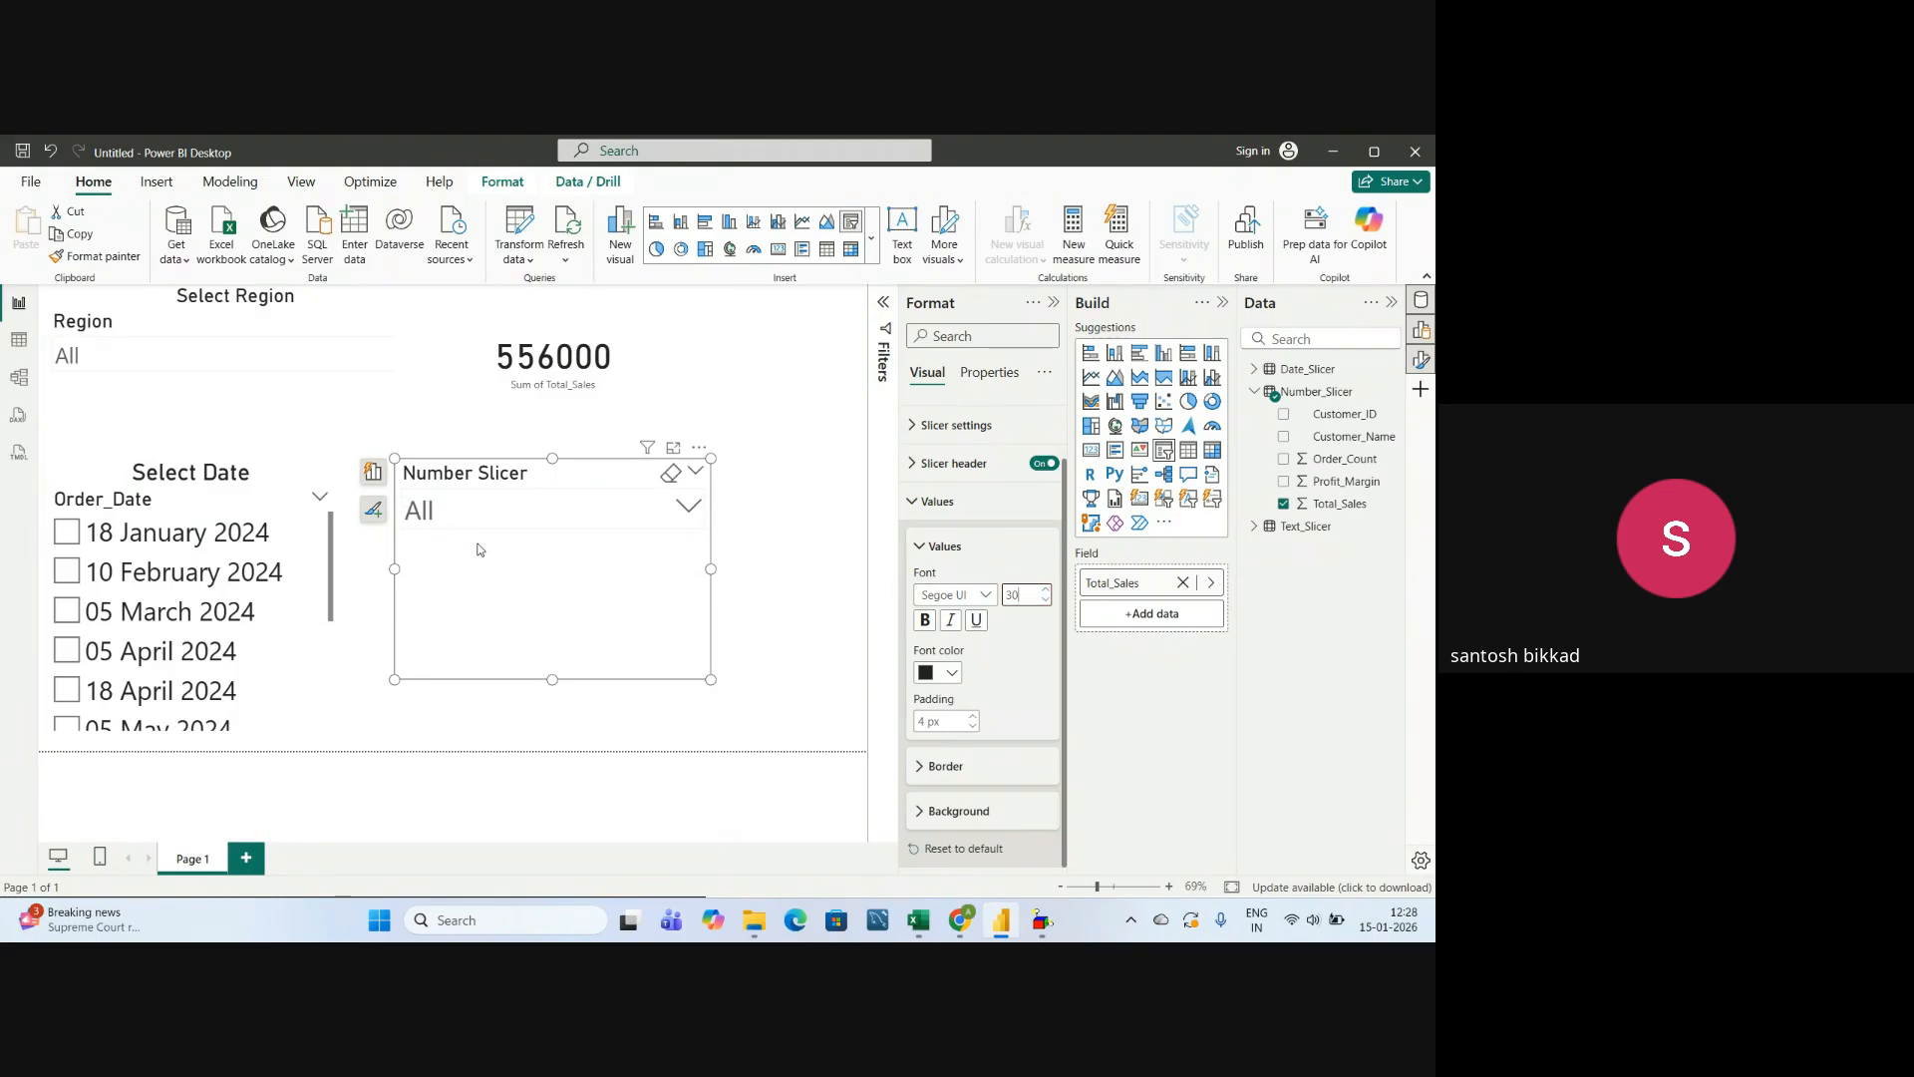
{"action": "left_click", "coordinate": [932, 551]}
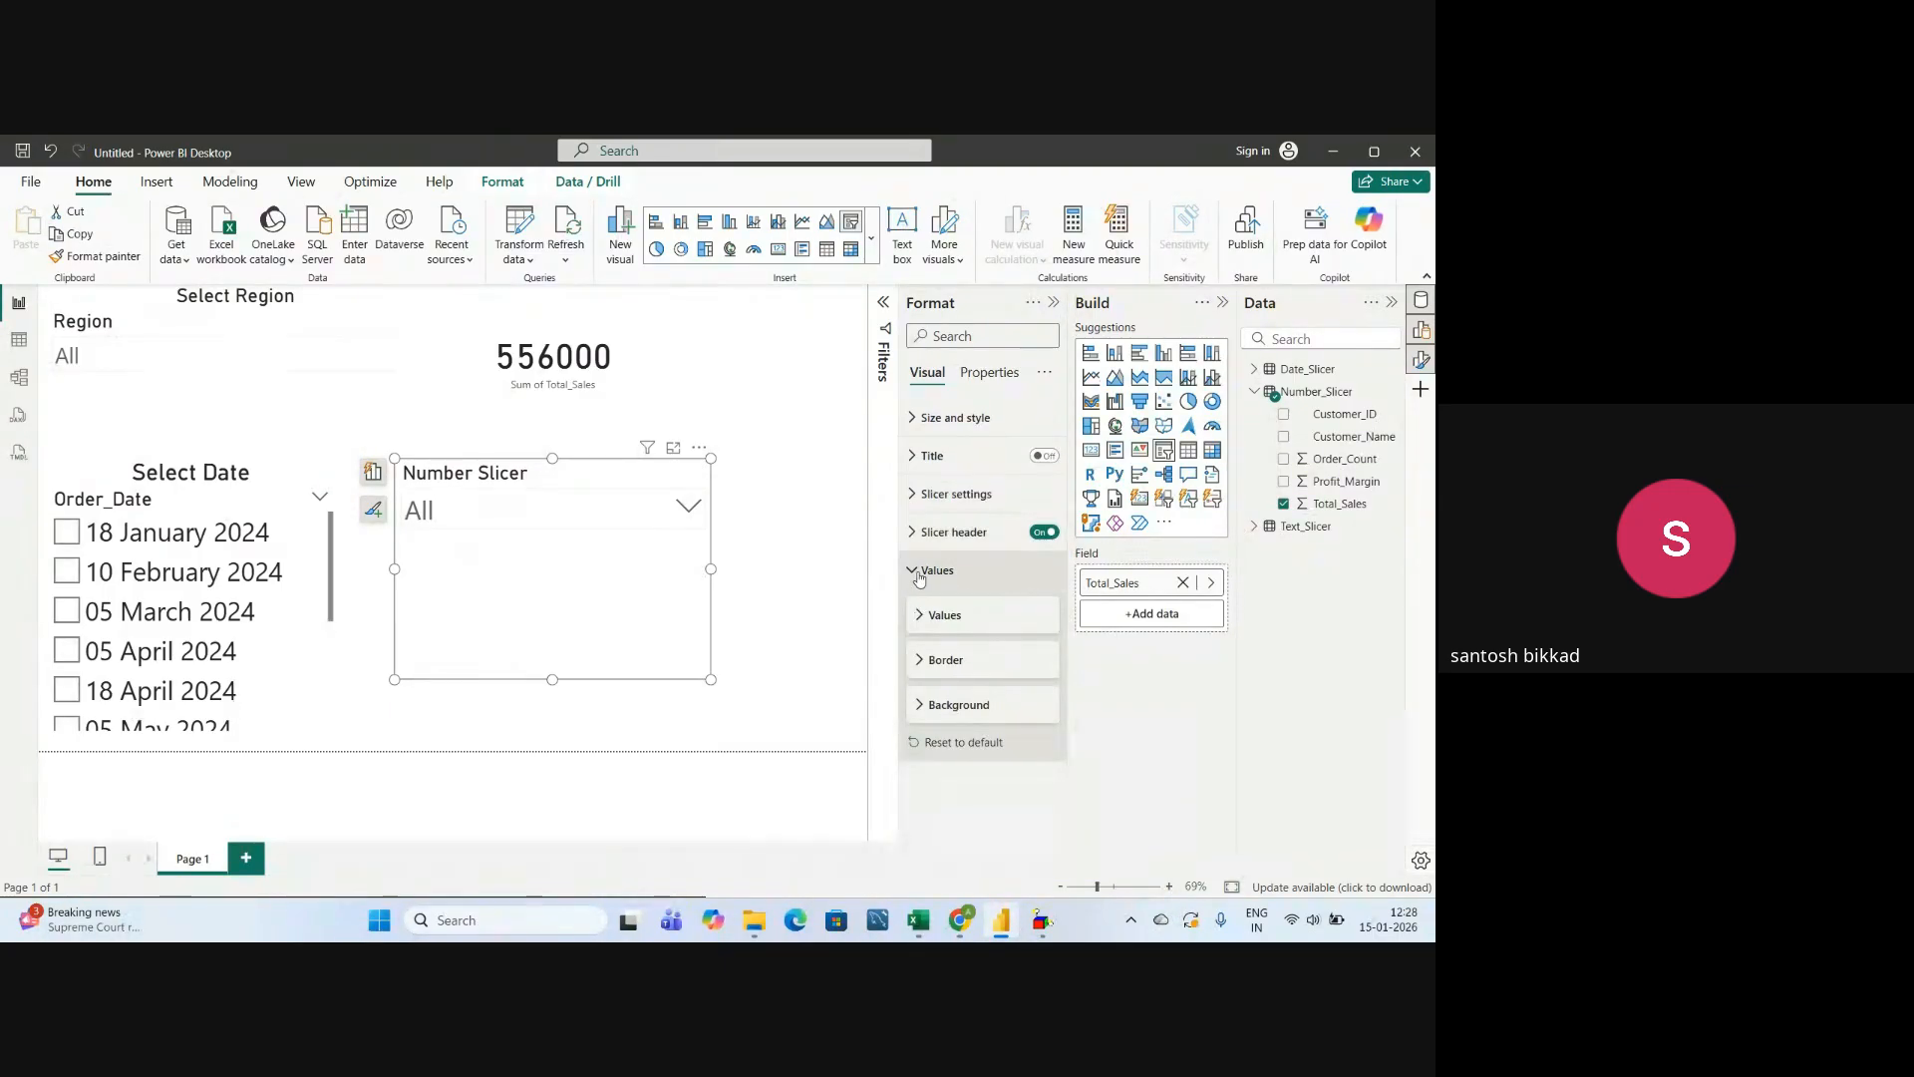
{"action": "left_click", "coordinate": [919, 577]}
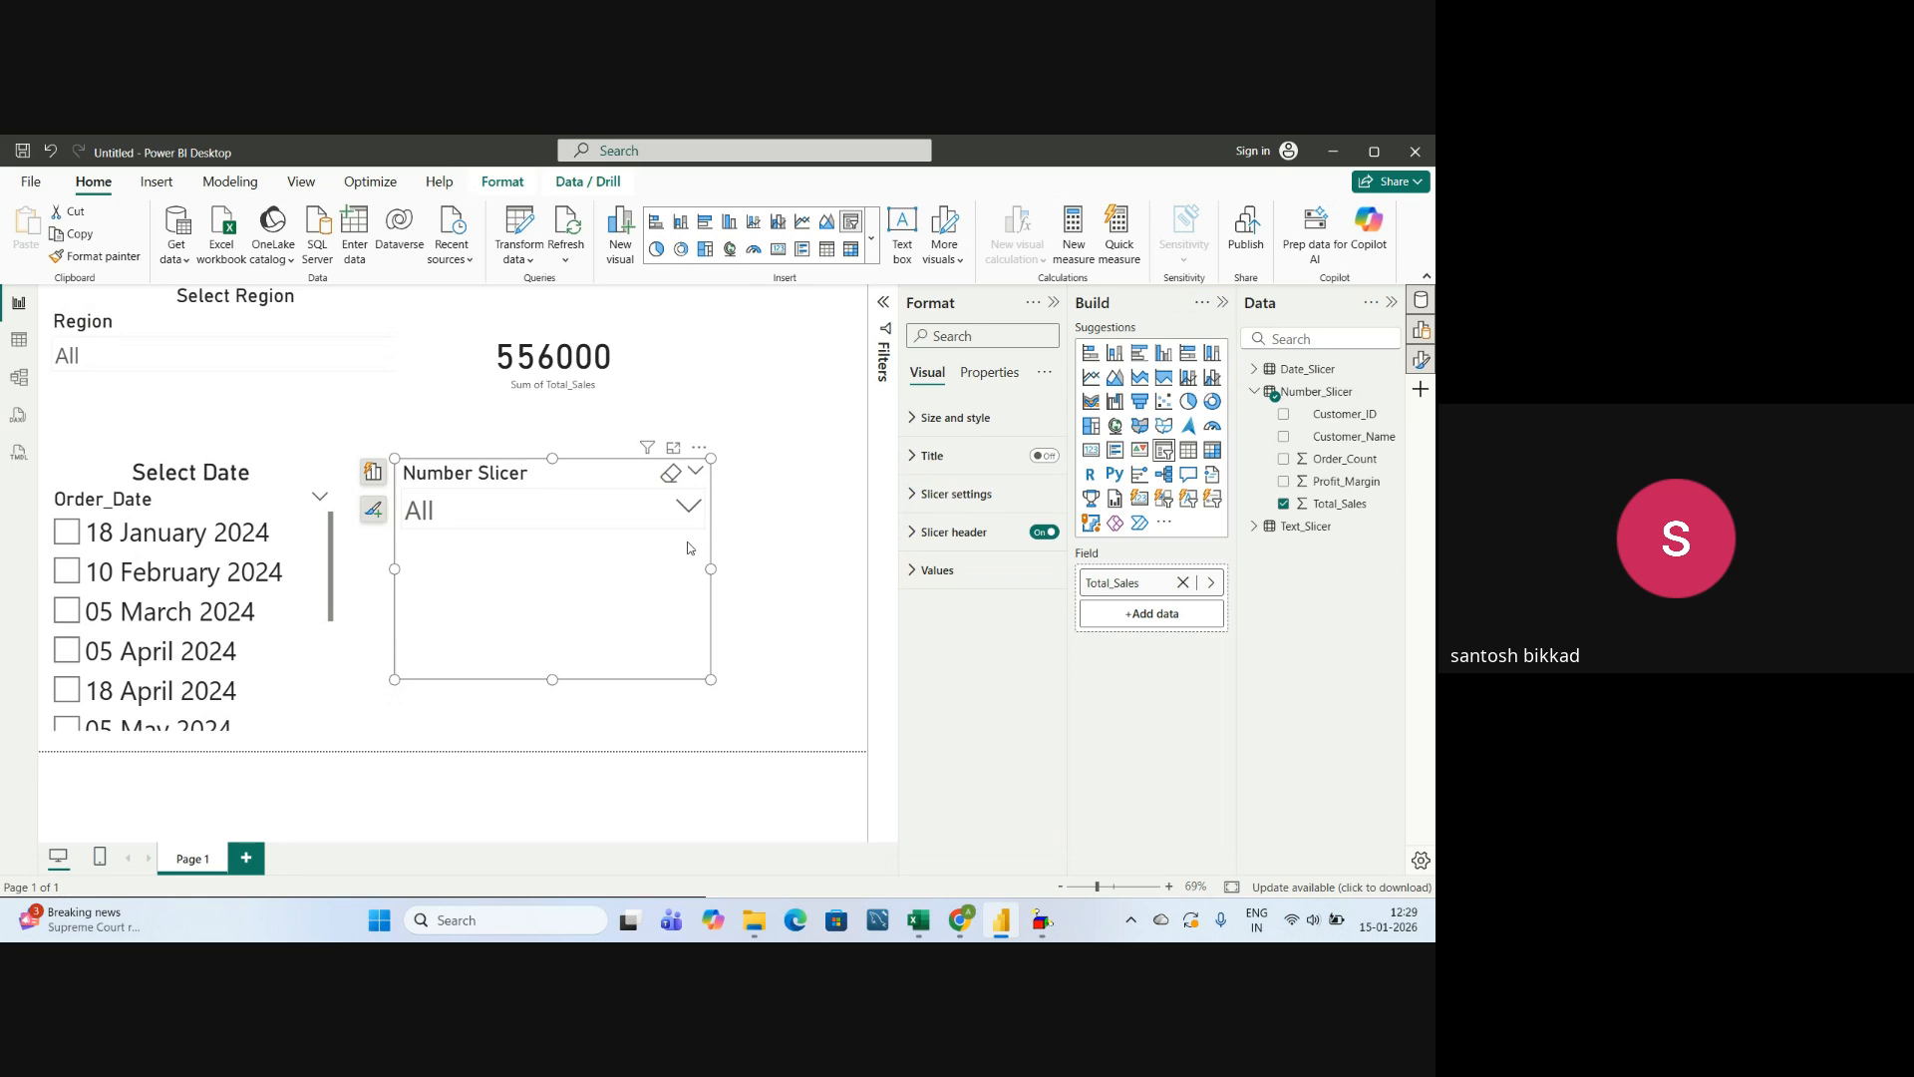
Switch to the Google Meet call and show its list of participants.
{"action": "key", "text": "alt+Tab"}
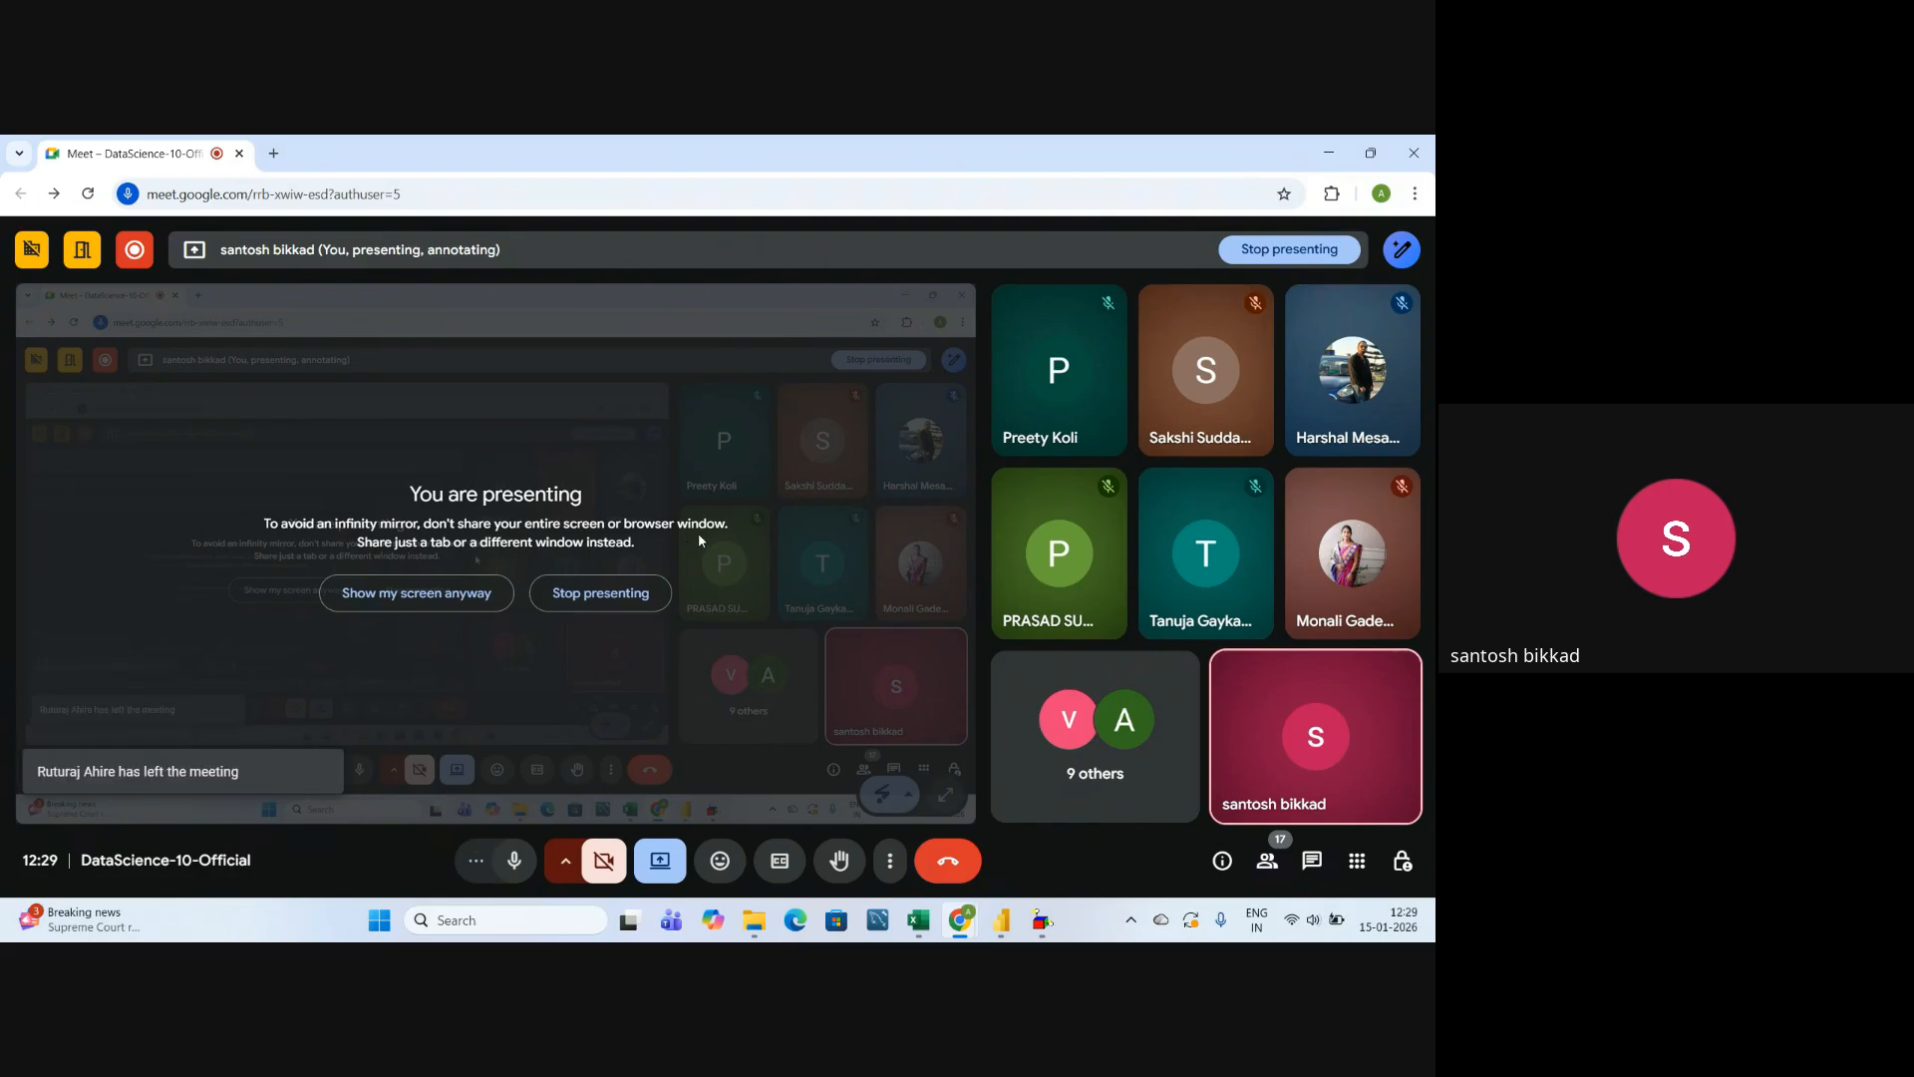
{"action": "left_click", "coordinate": [1265, 863]}
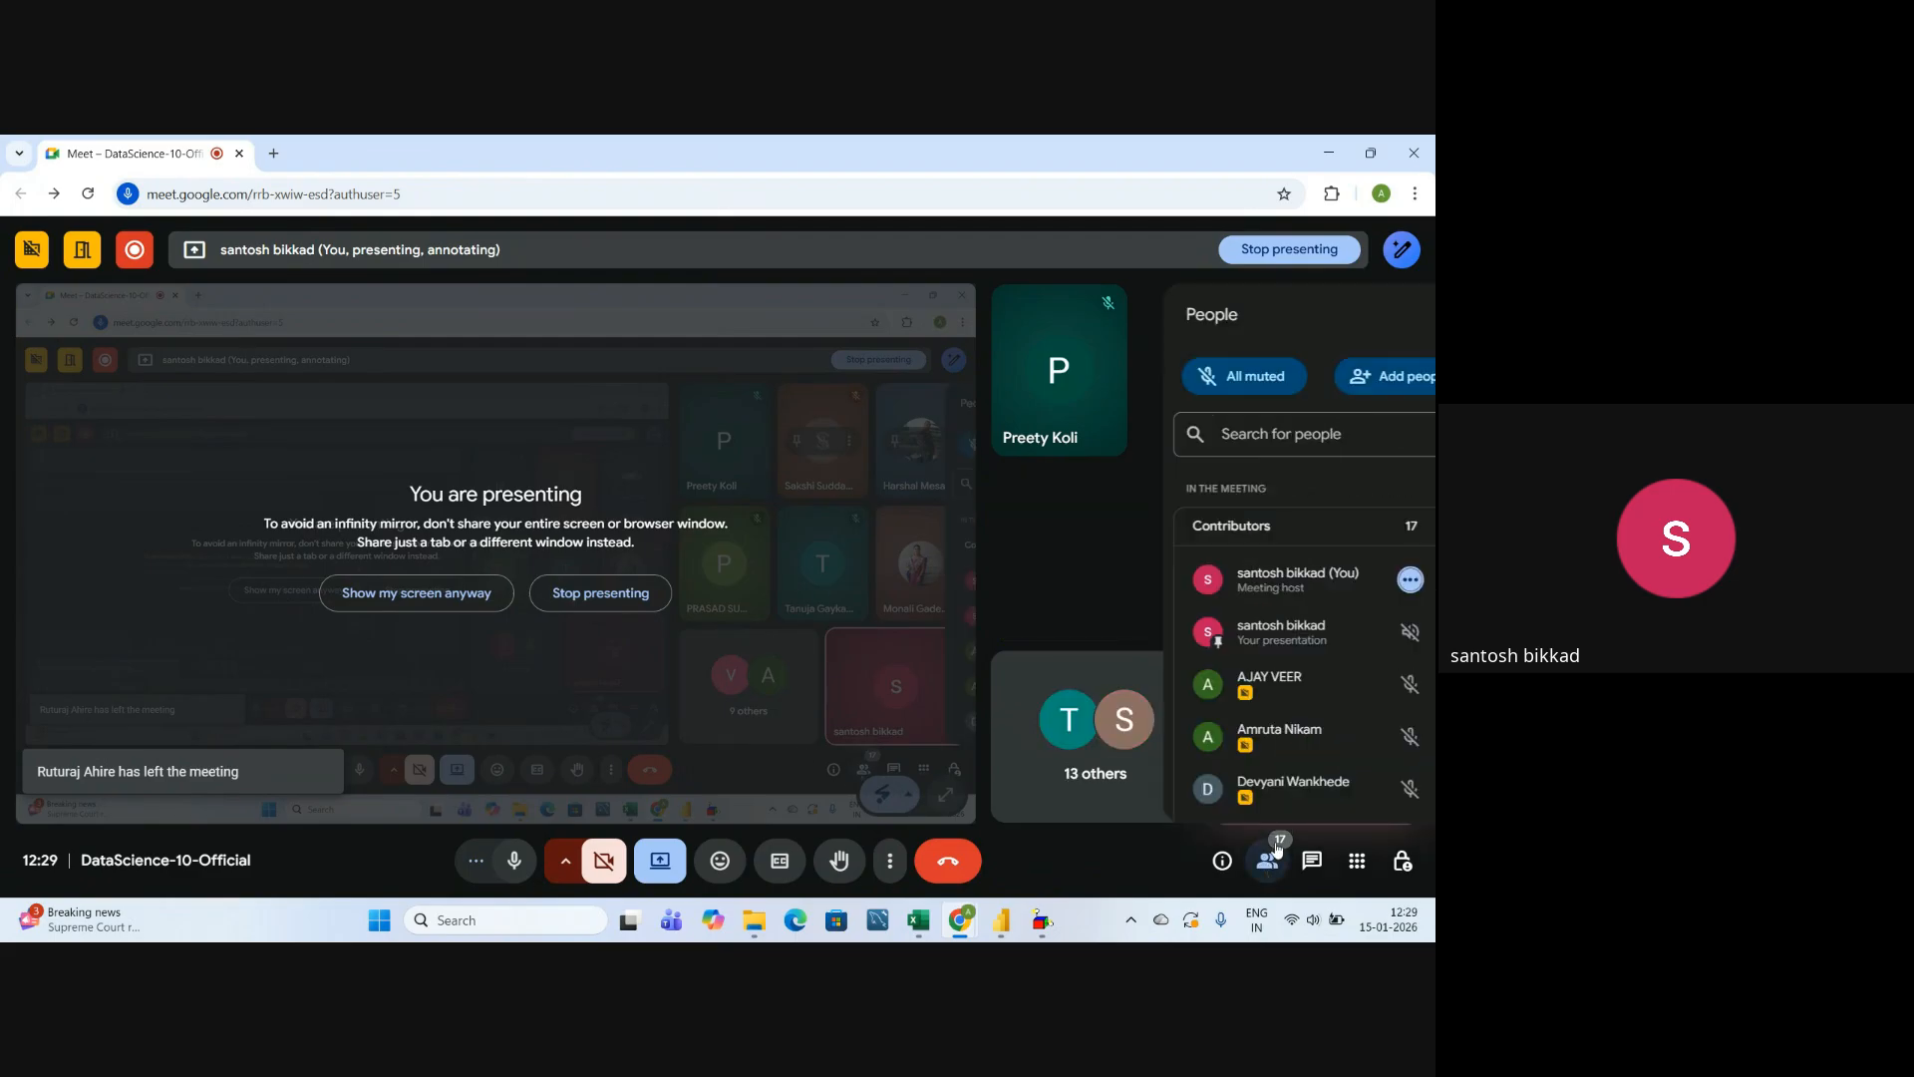
Look through the meeting's participant list and close it.
{"action": "scroll", "coordinate": [1258, 727], "scroll_direction": "down", "scroll_amount": 5}
{"action": "scroll", "coordinate": [1257, 734], "scroll_direction": "down", "scroll_amount": 4}
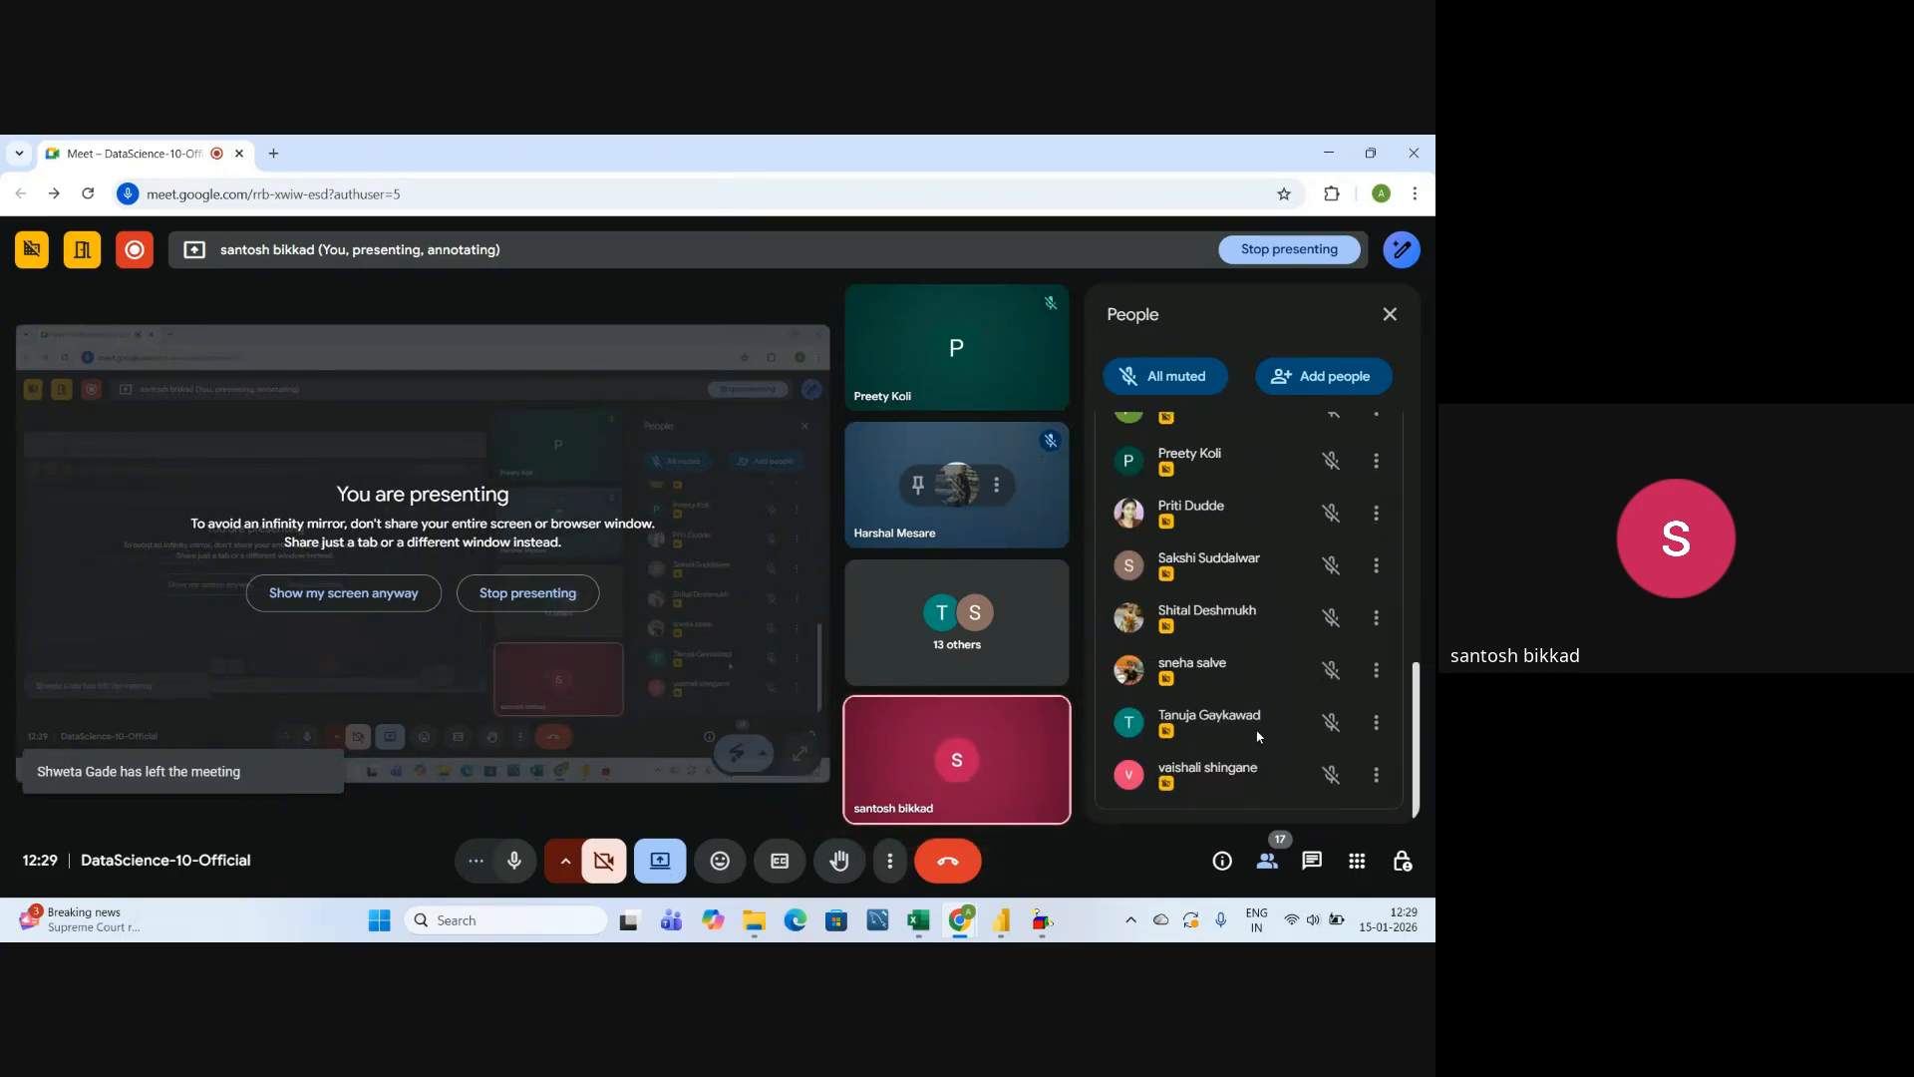
{"action": "scroll", "coordinate": [1258, 735], "scroll_direction": "up", "scroll_amount": 10}
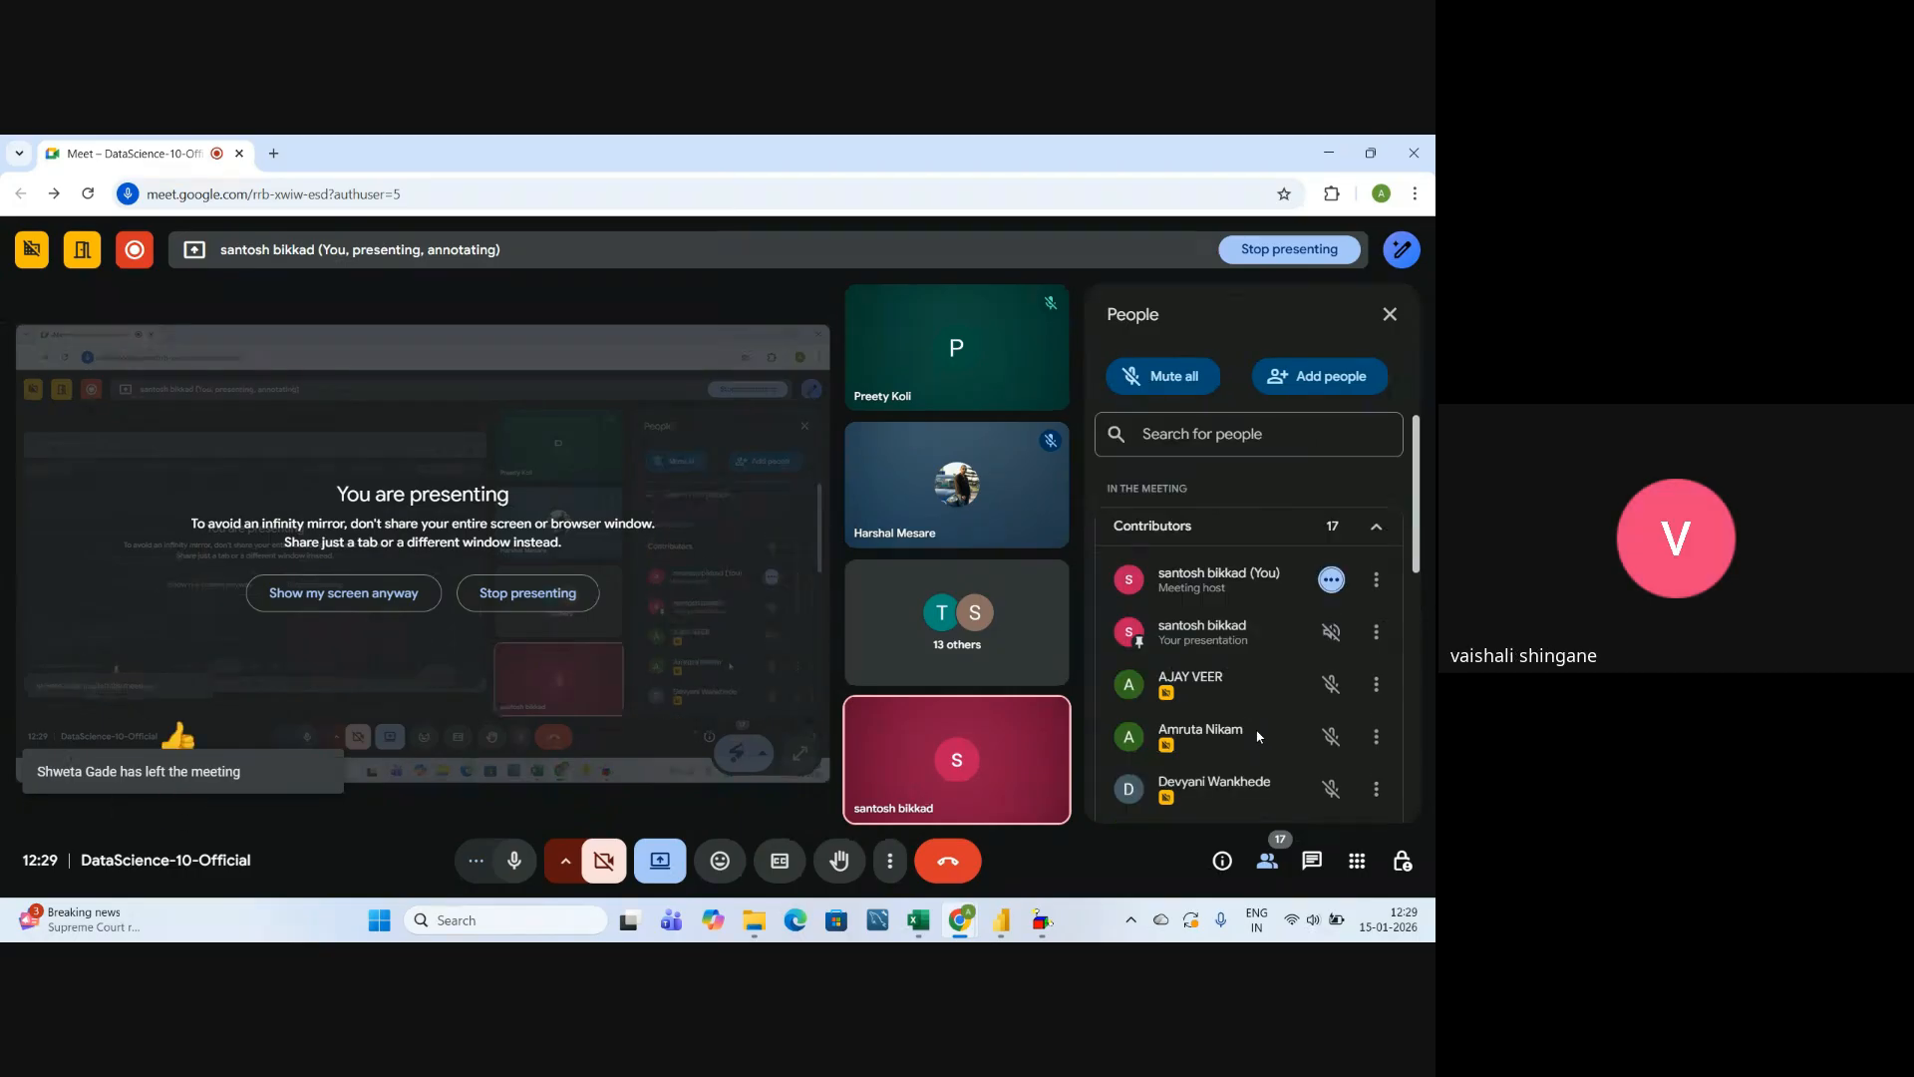
{"action": "scroll", "coordinate": [1274, 674], "scroll_direction": "down", "scroll_amount": 4}
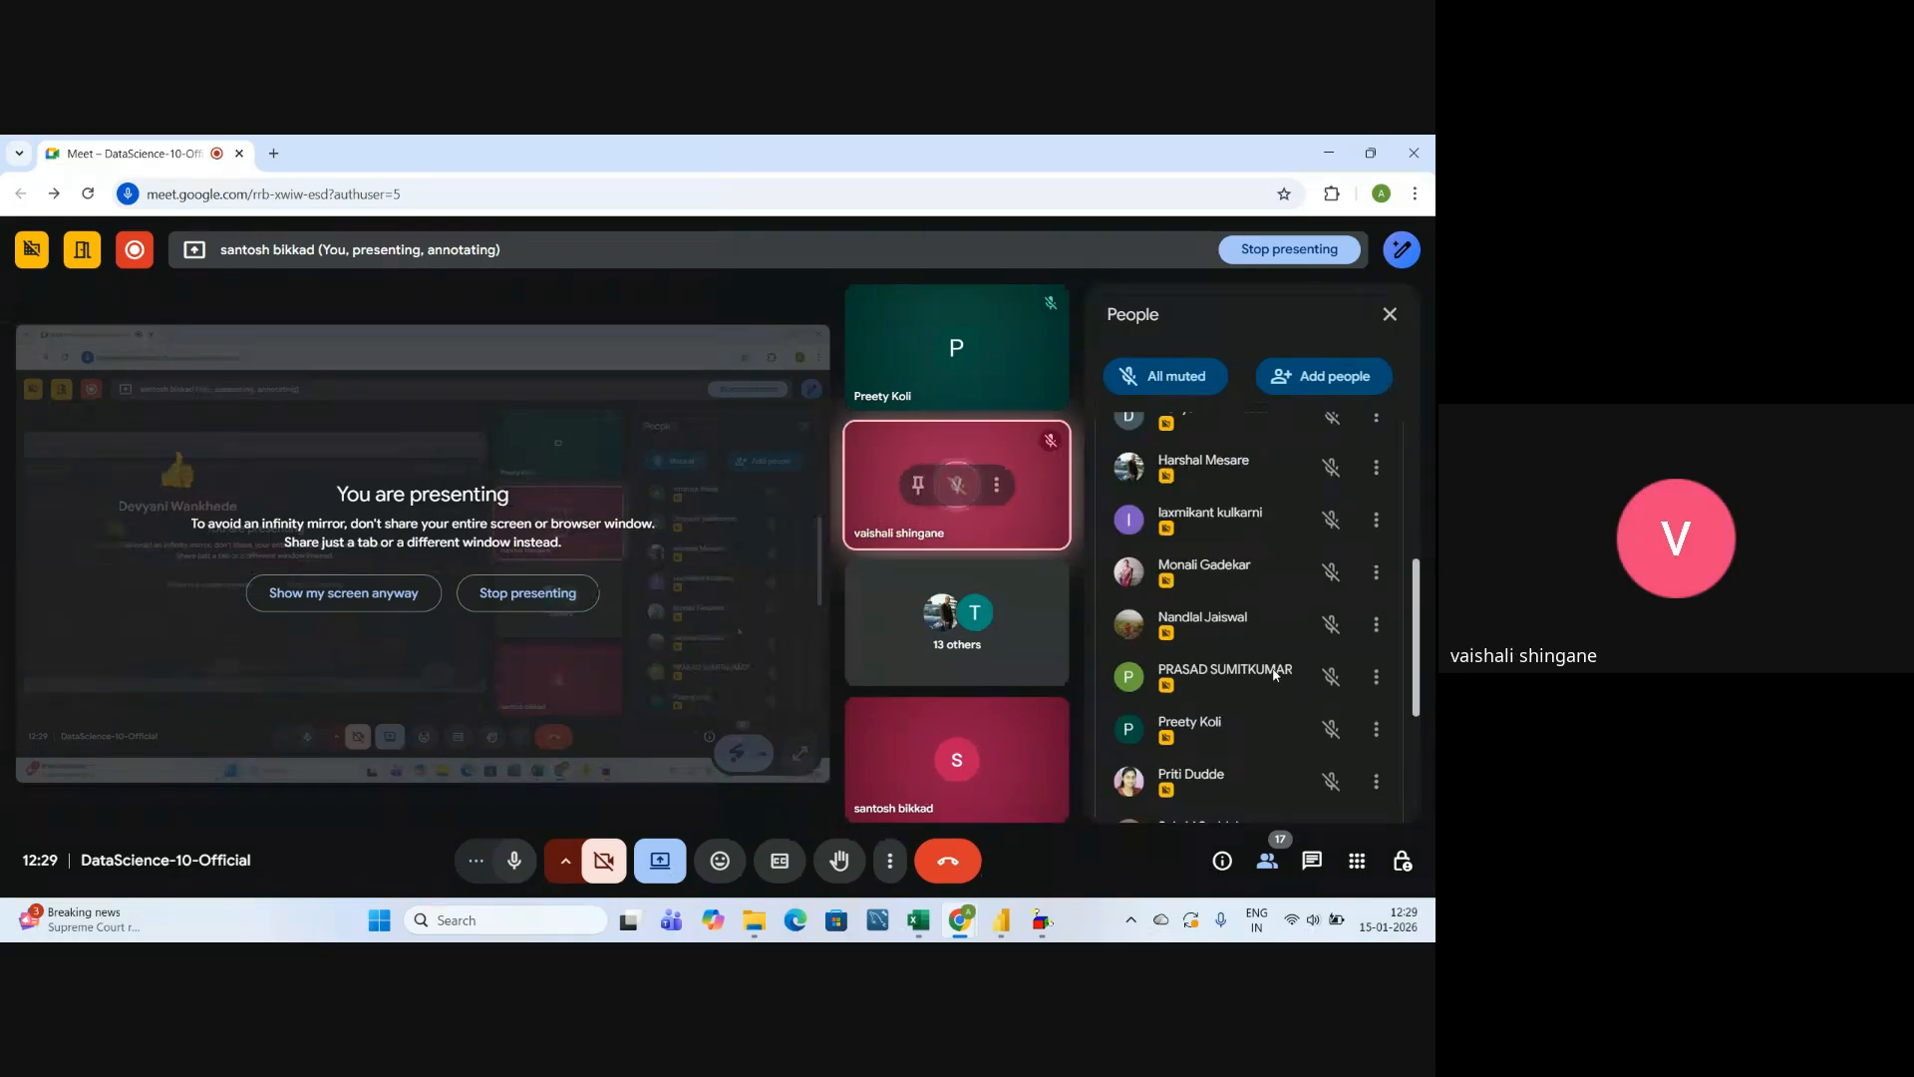
{"action": "scroll", "coordinate": [1274, 674], "scroll_direction": "down", "scroll_amount": 3}
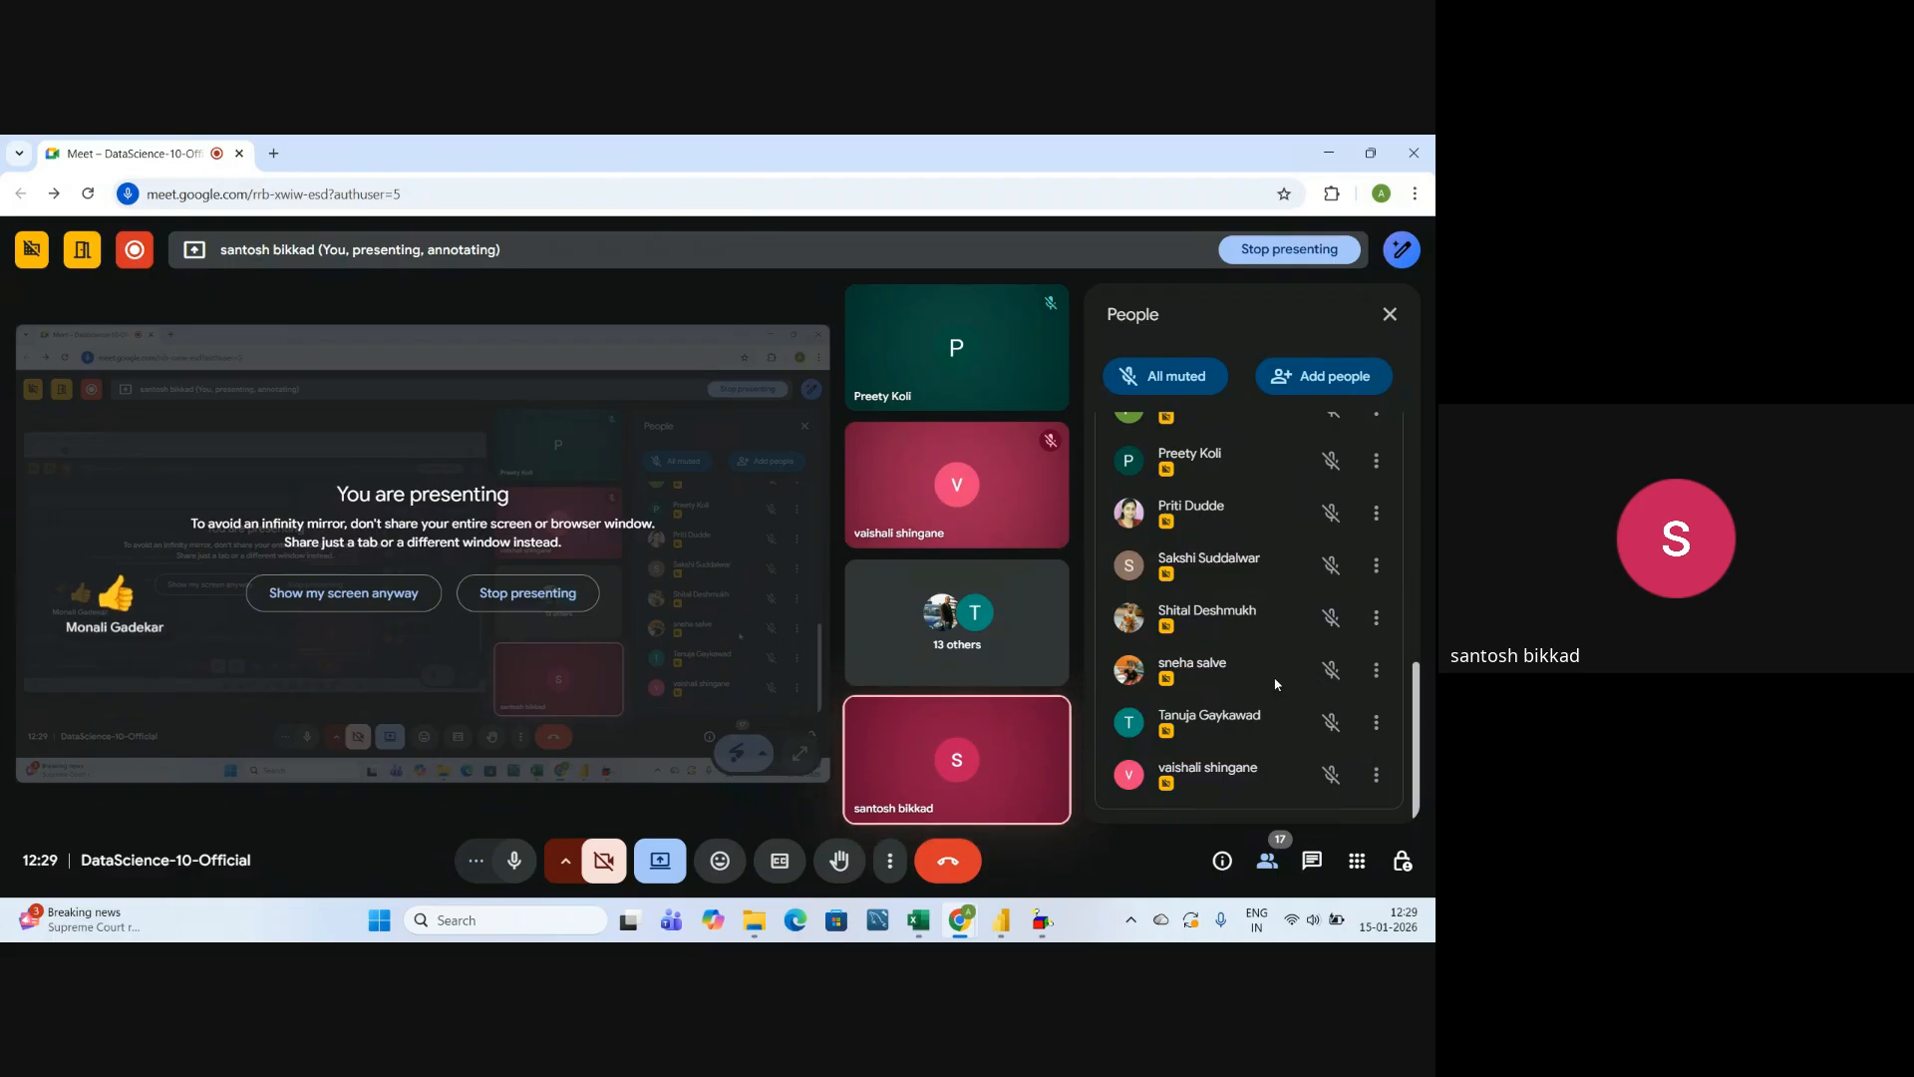
{"action": "scroll", "coordinate": [1277, 685], "scroll_direction": "up", "scroll_amount": 5}
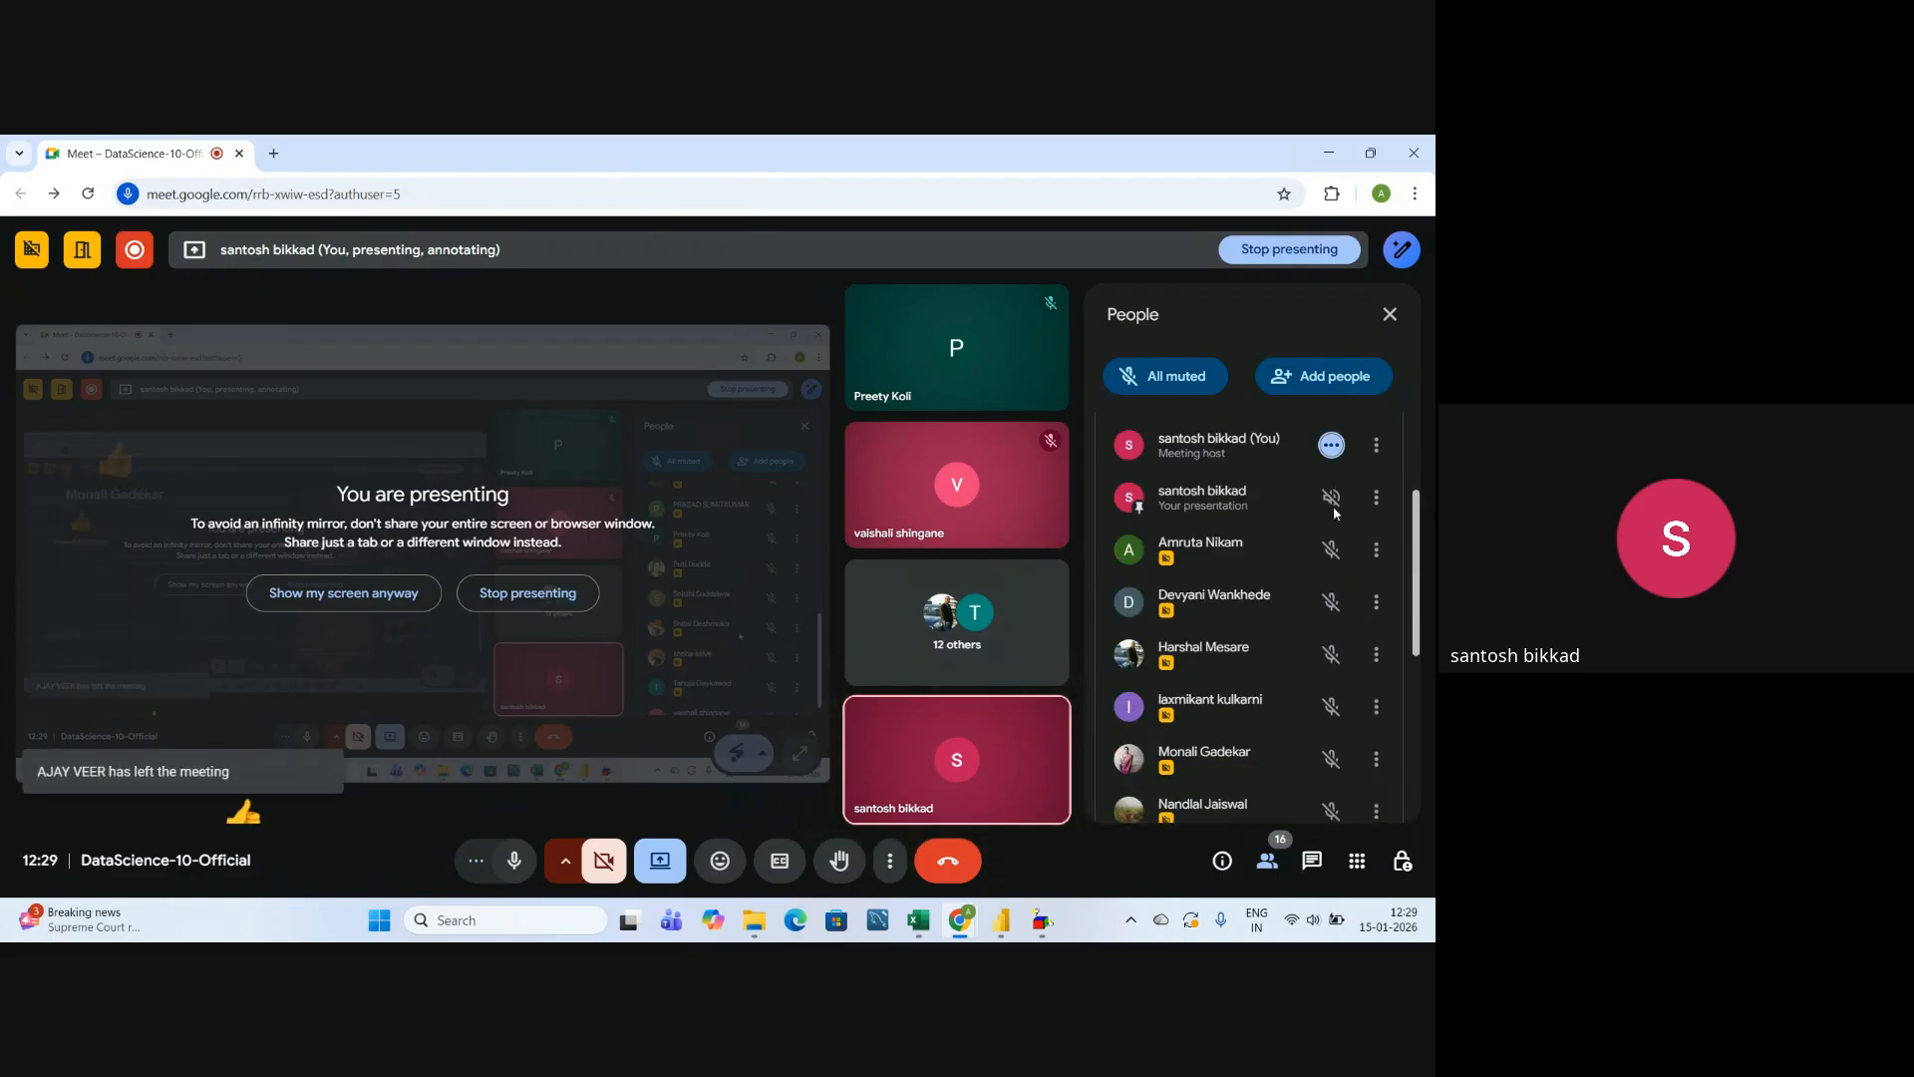
{"action": "left_click", "coordinate": [1388, 317]}
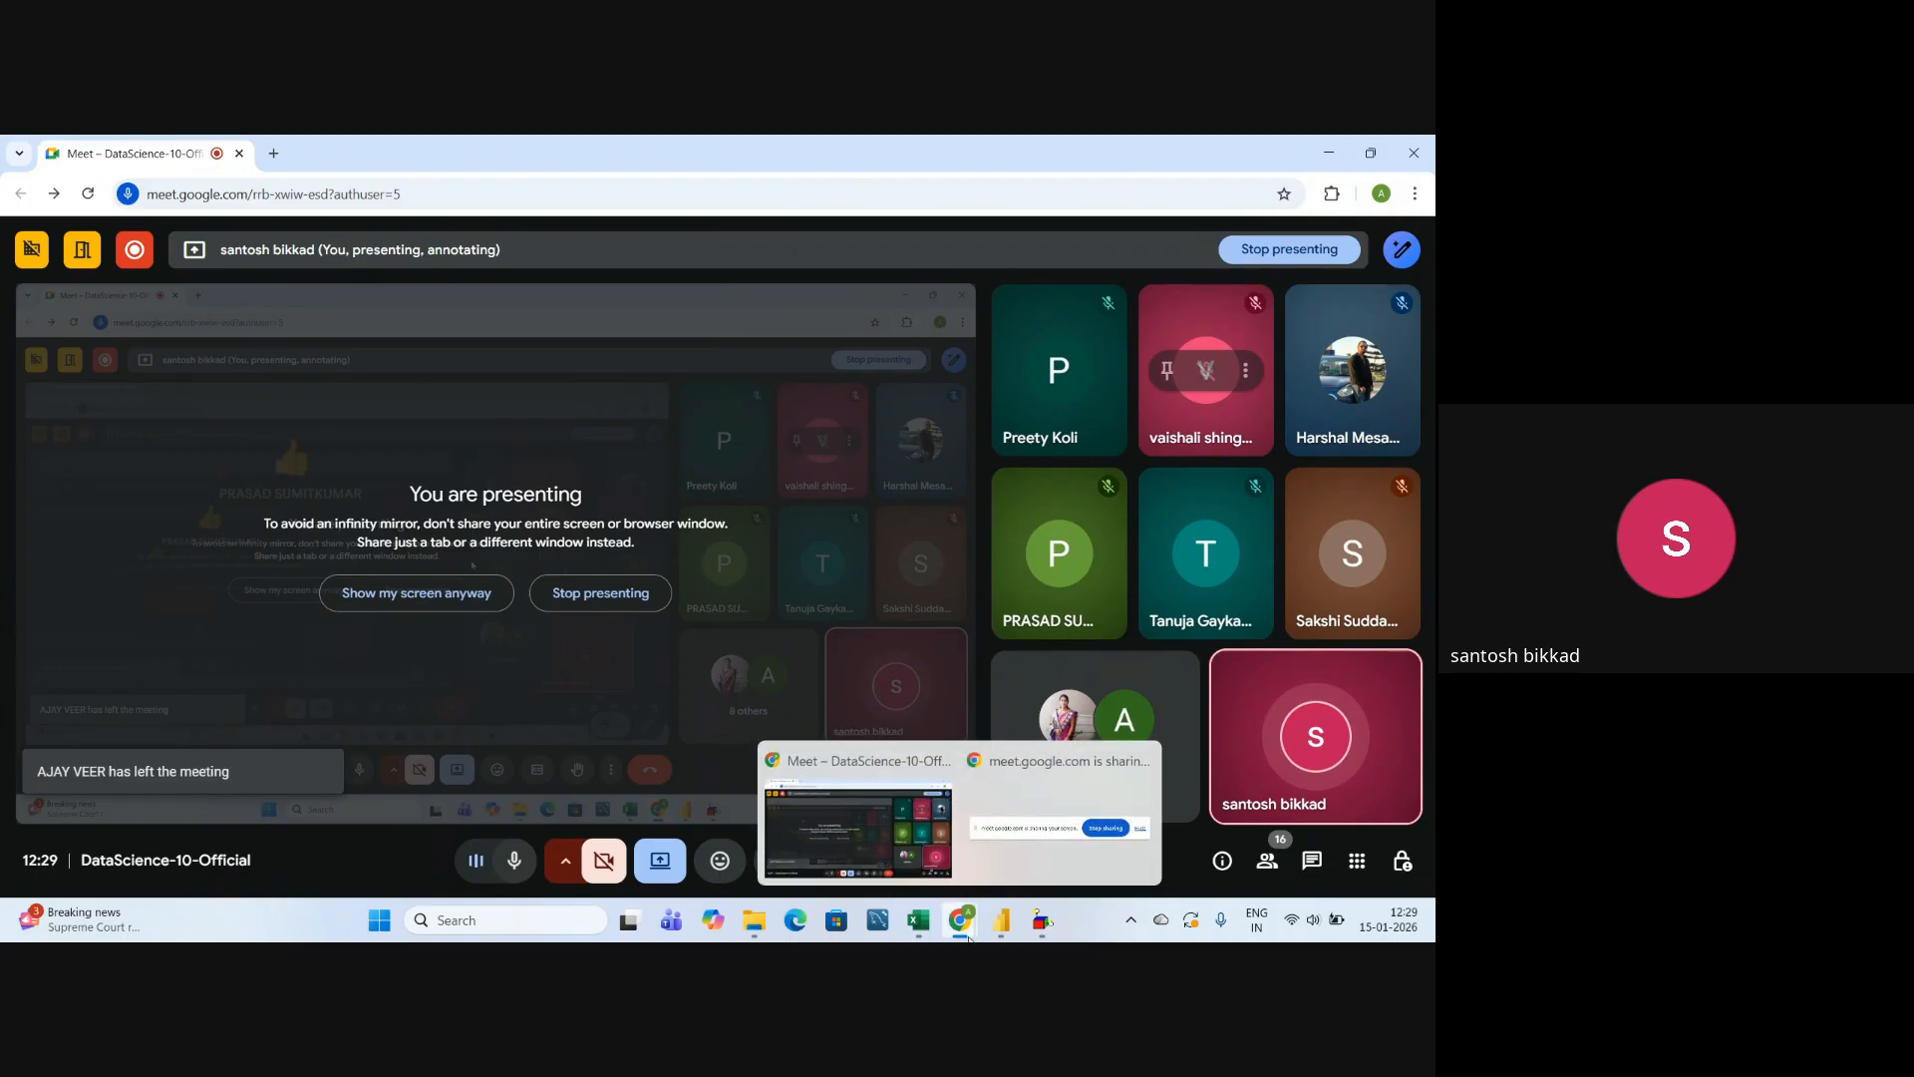
Switch to the "Slicers & Its Formating" workbook in Excel and close it.
{"action": "left_click", "coordinate": [972, 850]}
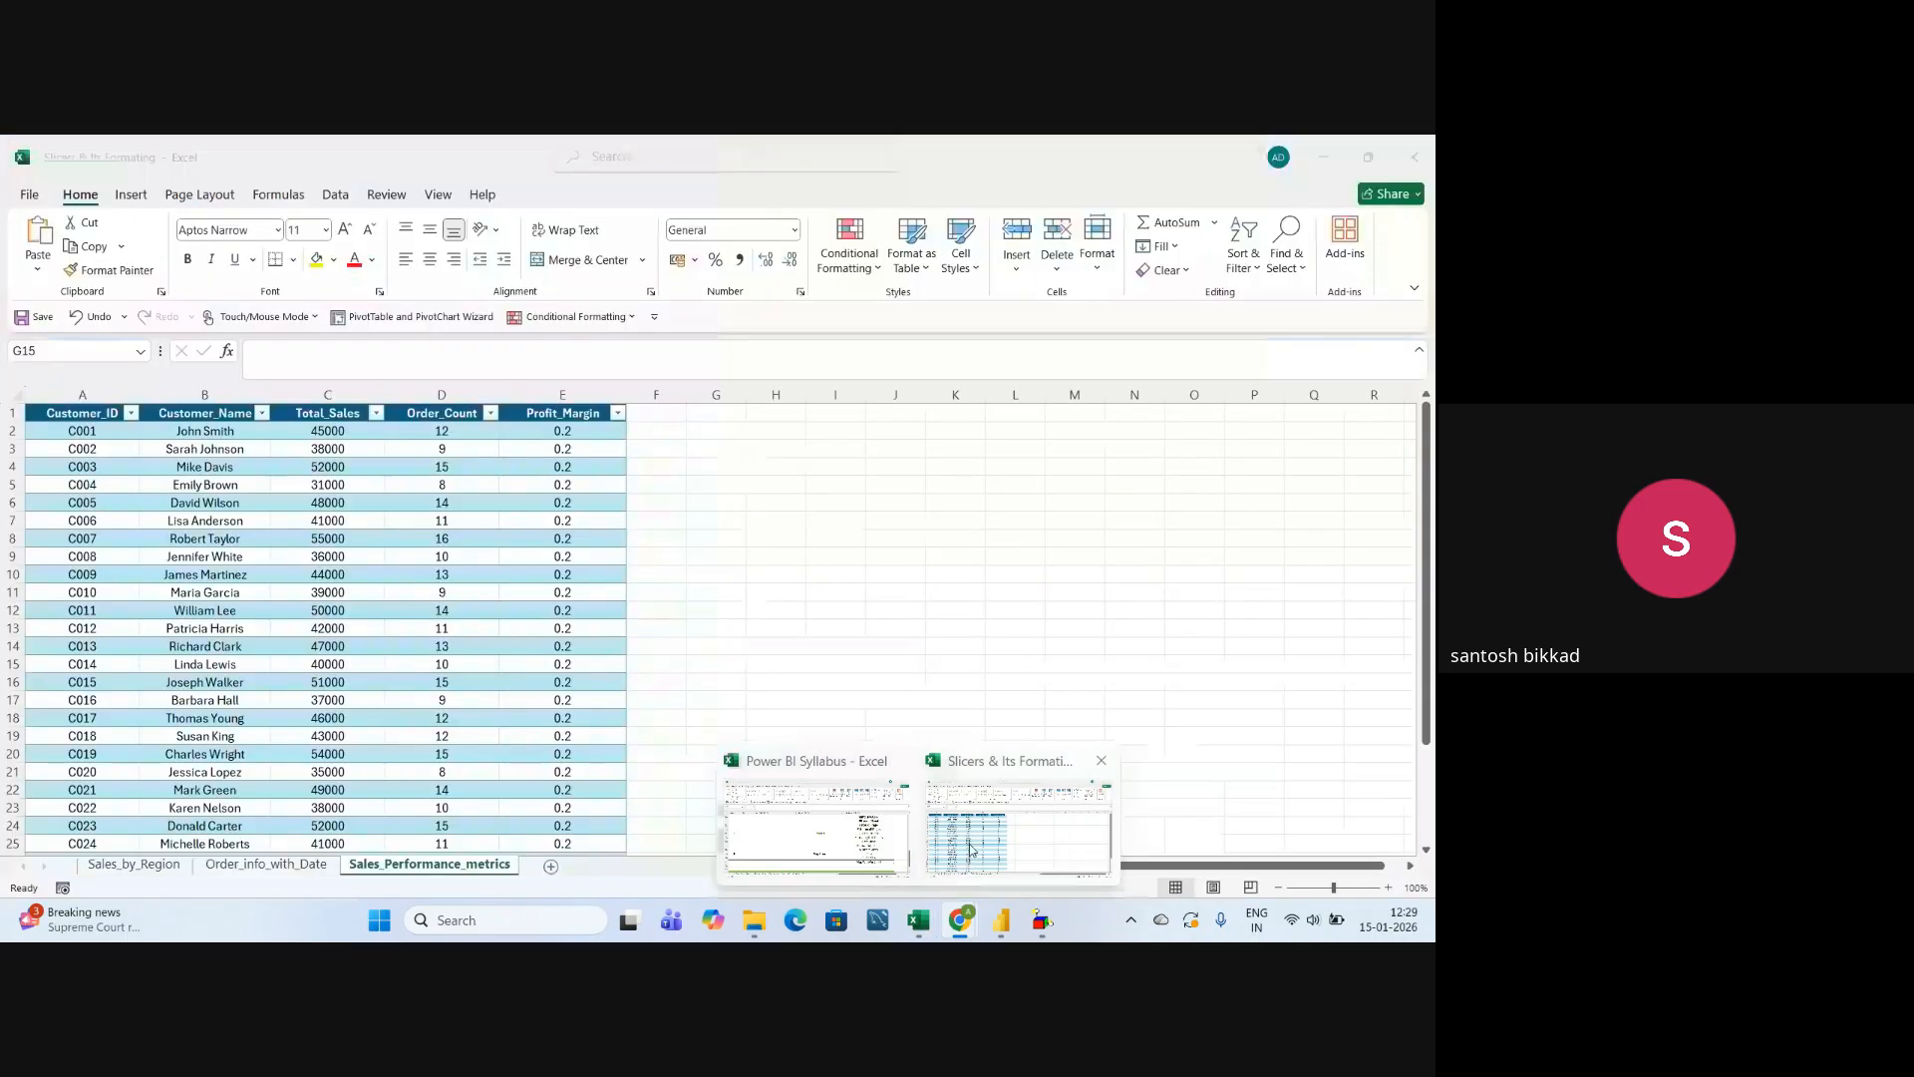
{"action": "left_click", "coordinate": [1075, 519]}
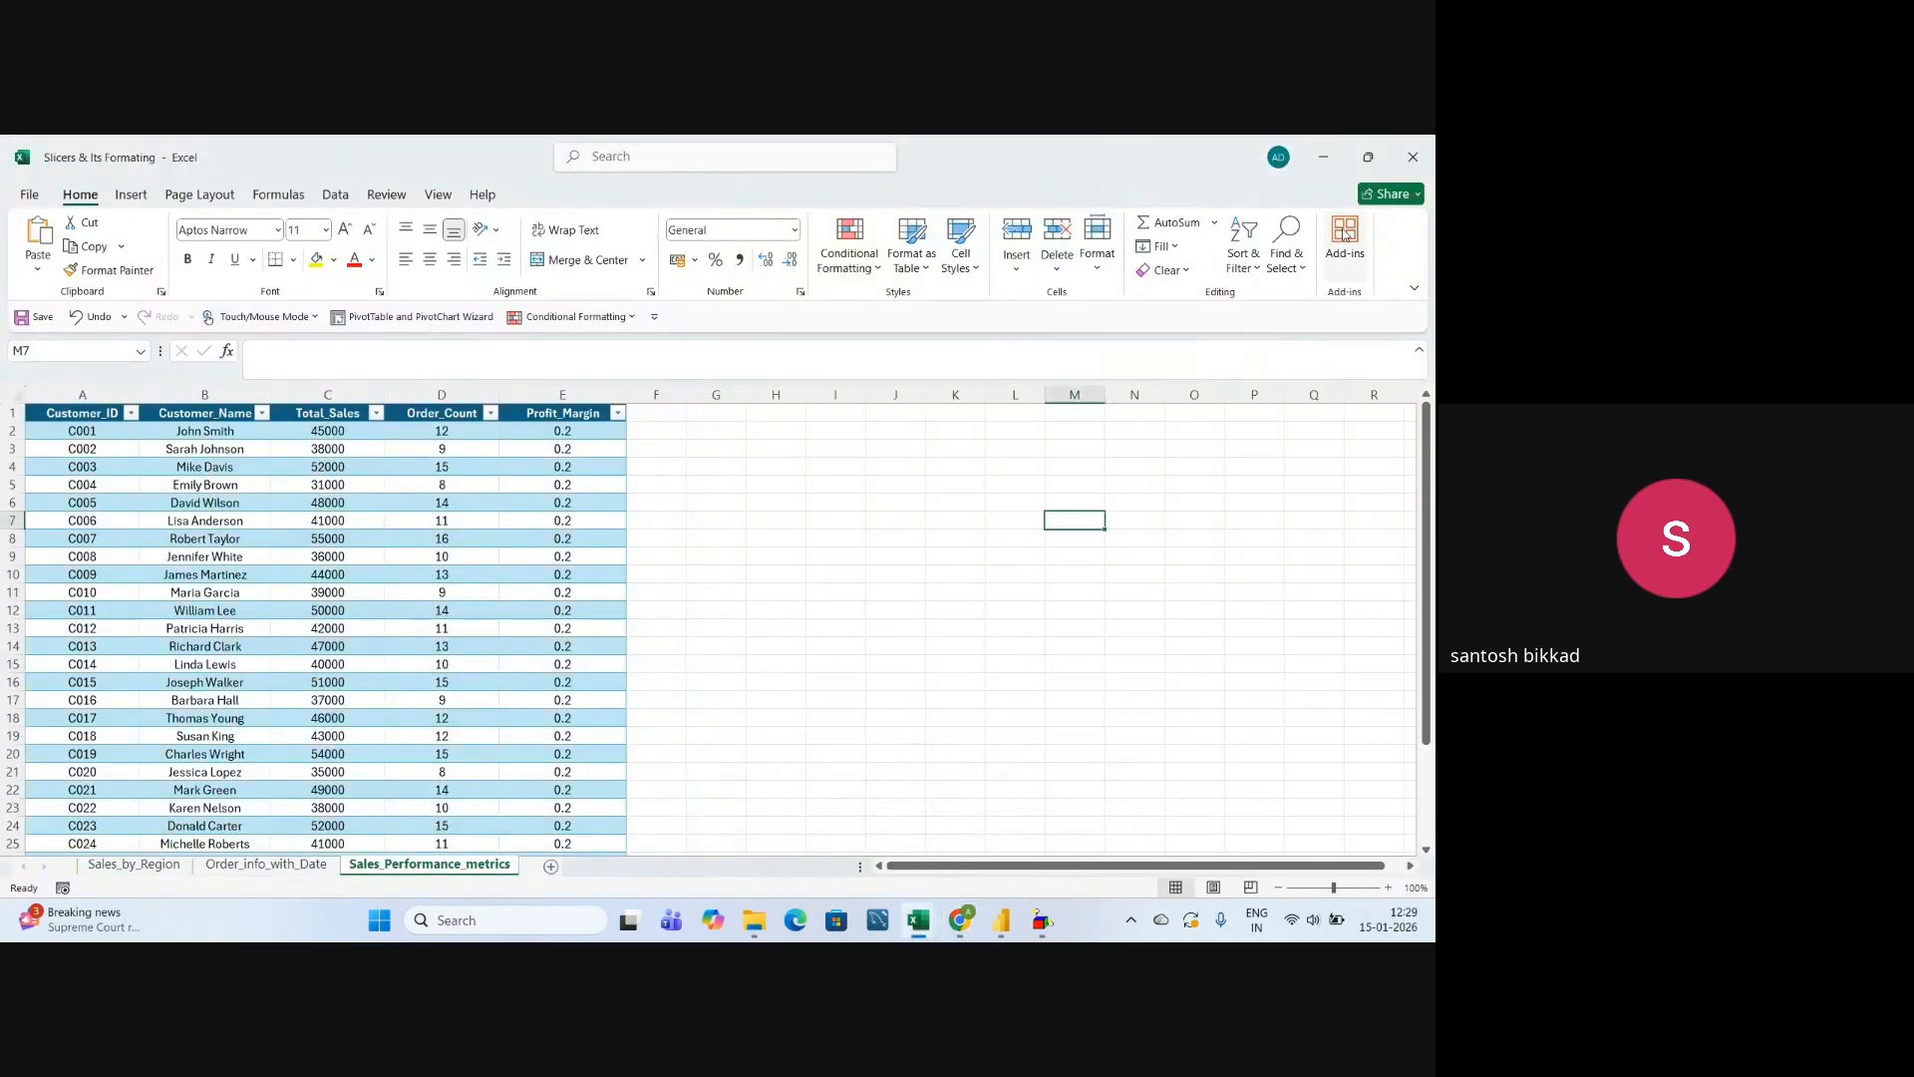
{"action": "left_click", "coordinate": [1413, 157]}
Bold the five slicer sub-topics from Slicers For Text to Number Slicer in the syllabus's Charts sheet.
{"action": "left_click", "coordinate": [820, 561]}
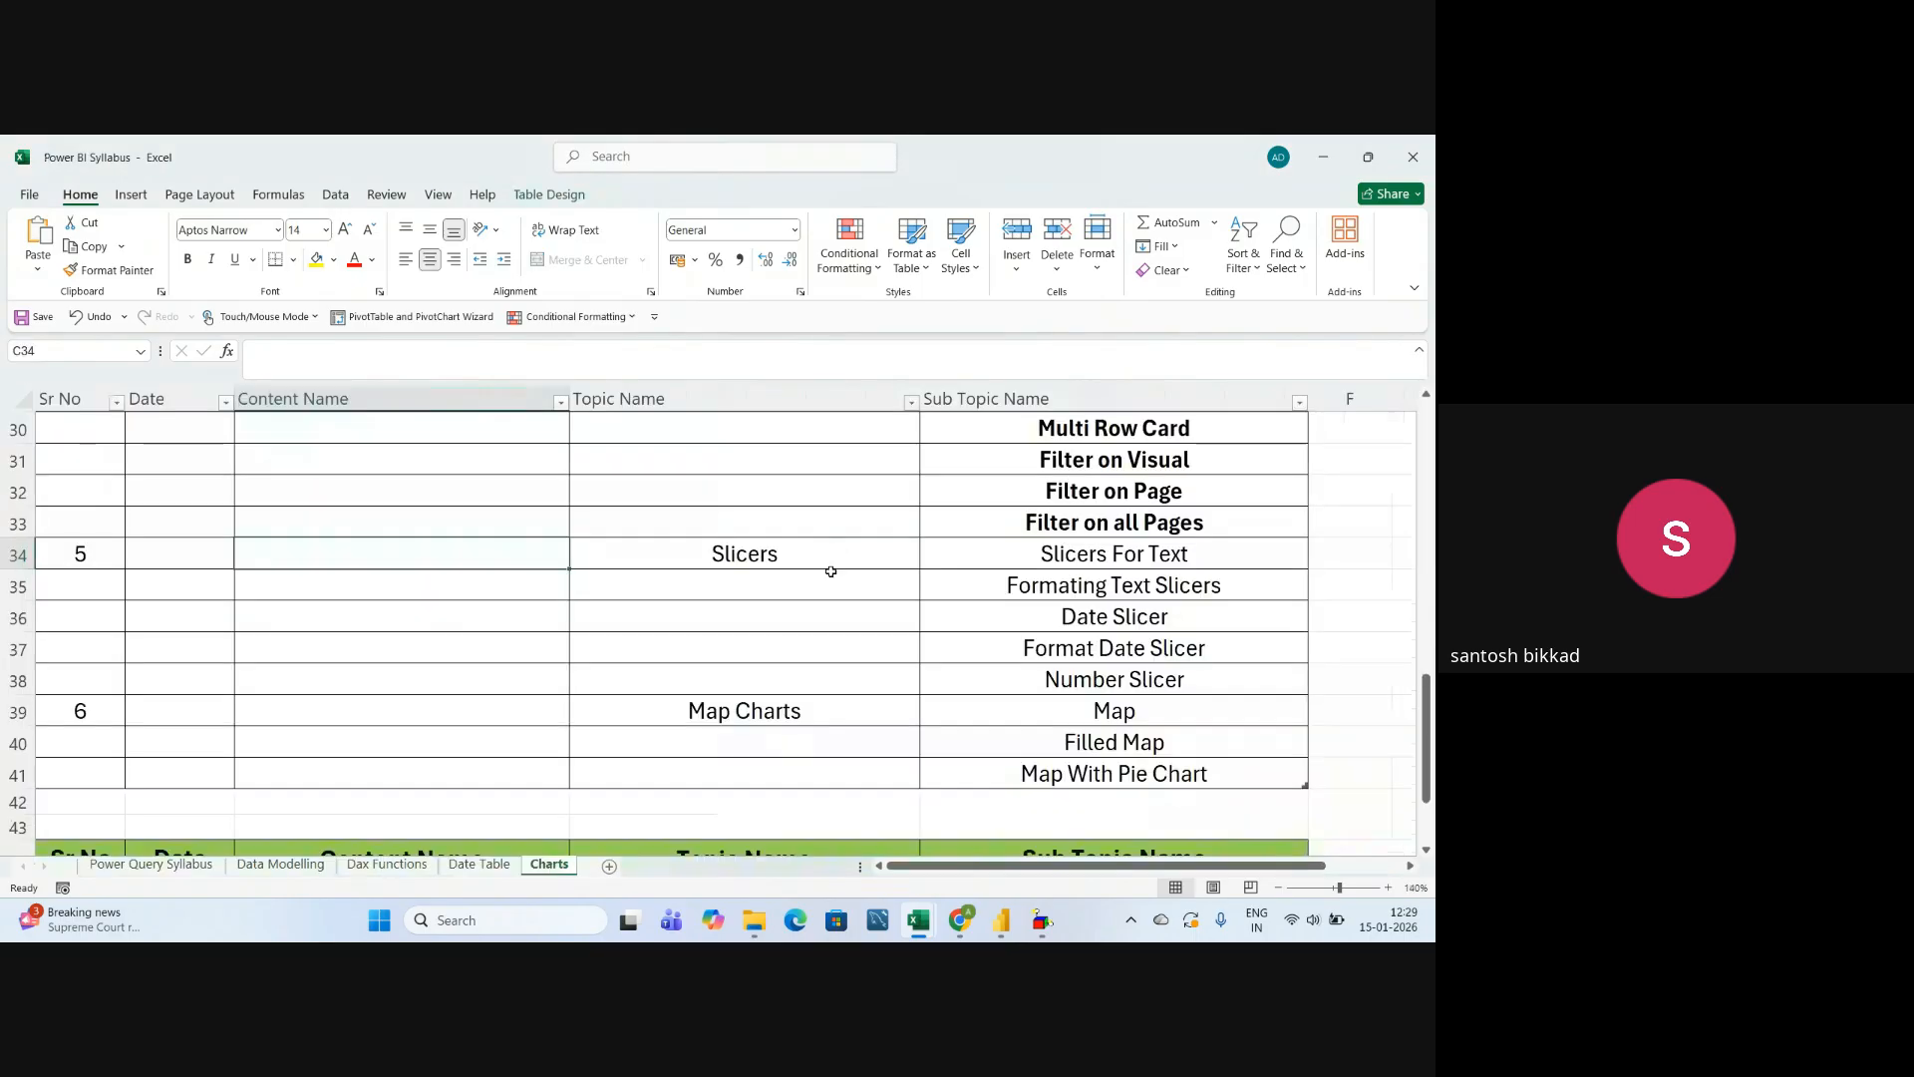
{"action": "left_click", "coordinate": [811, 553]}
{"action": "left_click_drag", "start_coordinate": [1046, 553], "coordinate": [932, 678]}
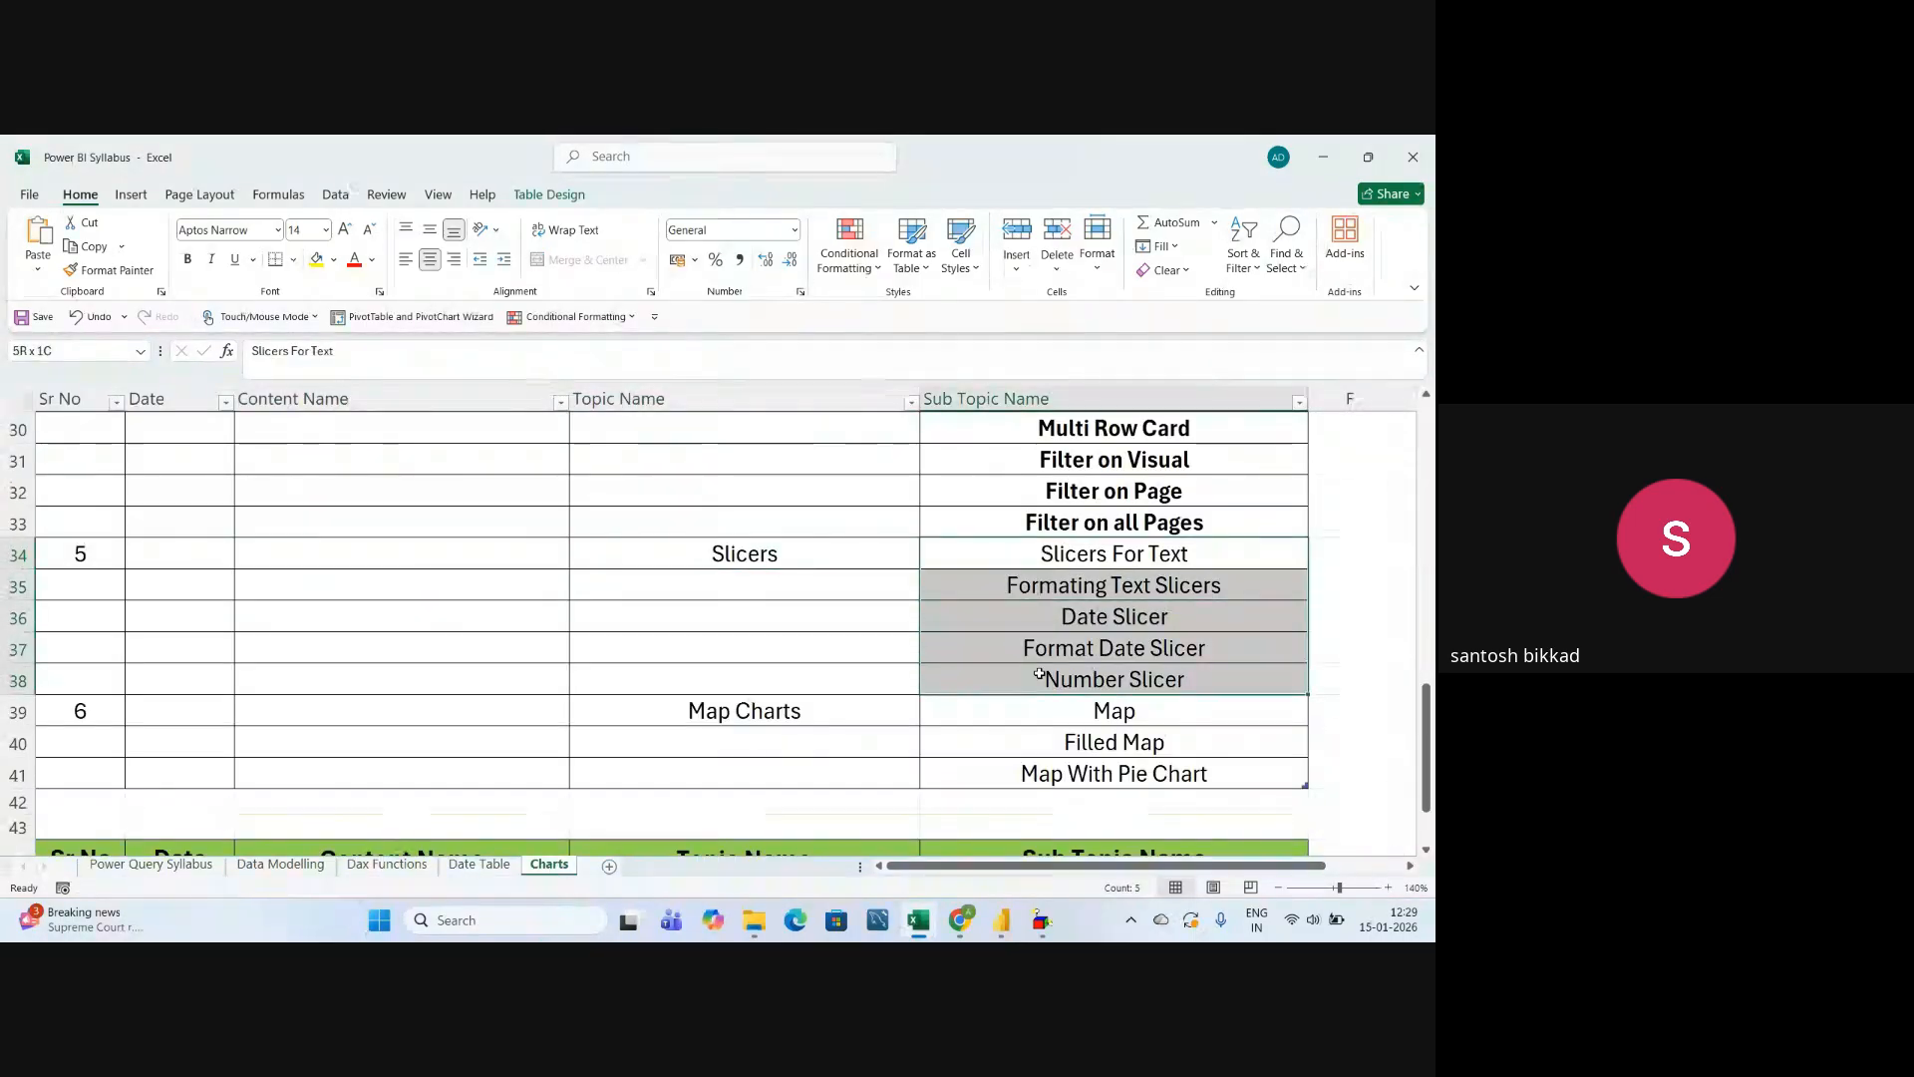
{"action": "left_click", "coordinate": [187, 259]}
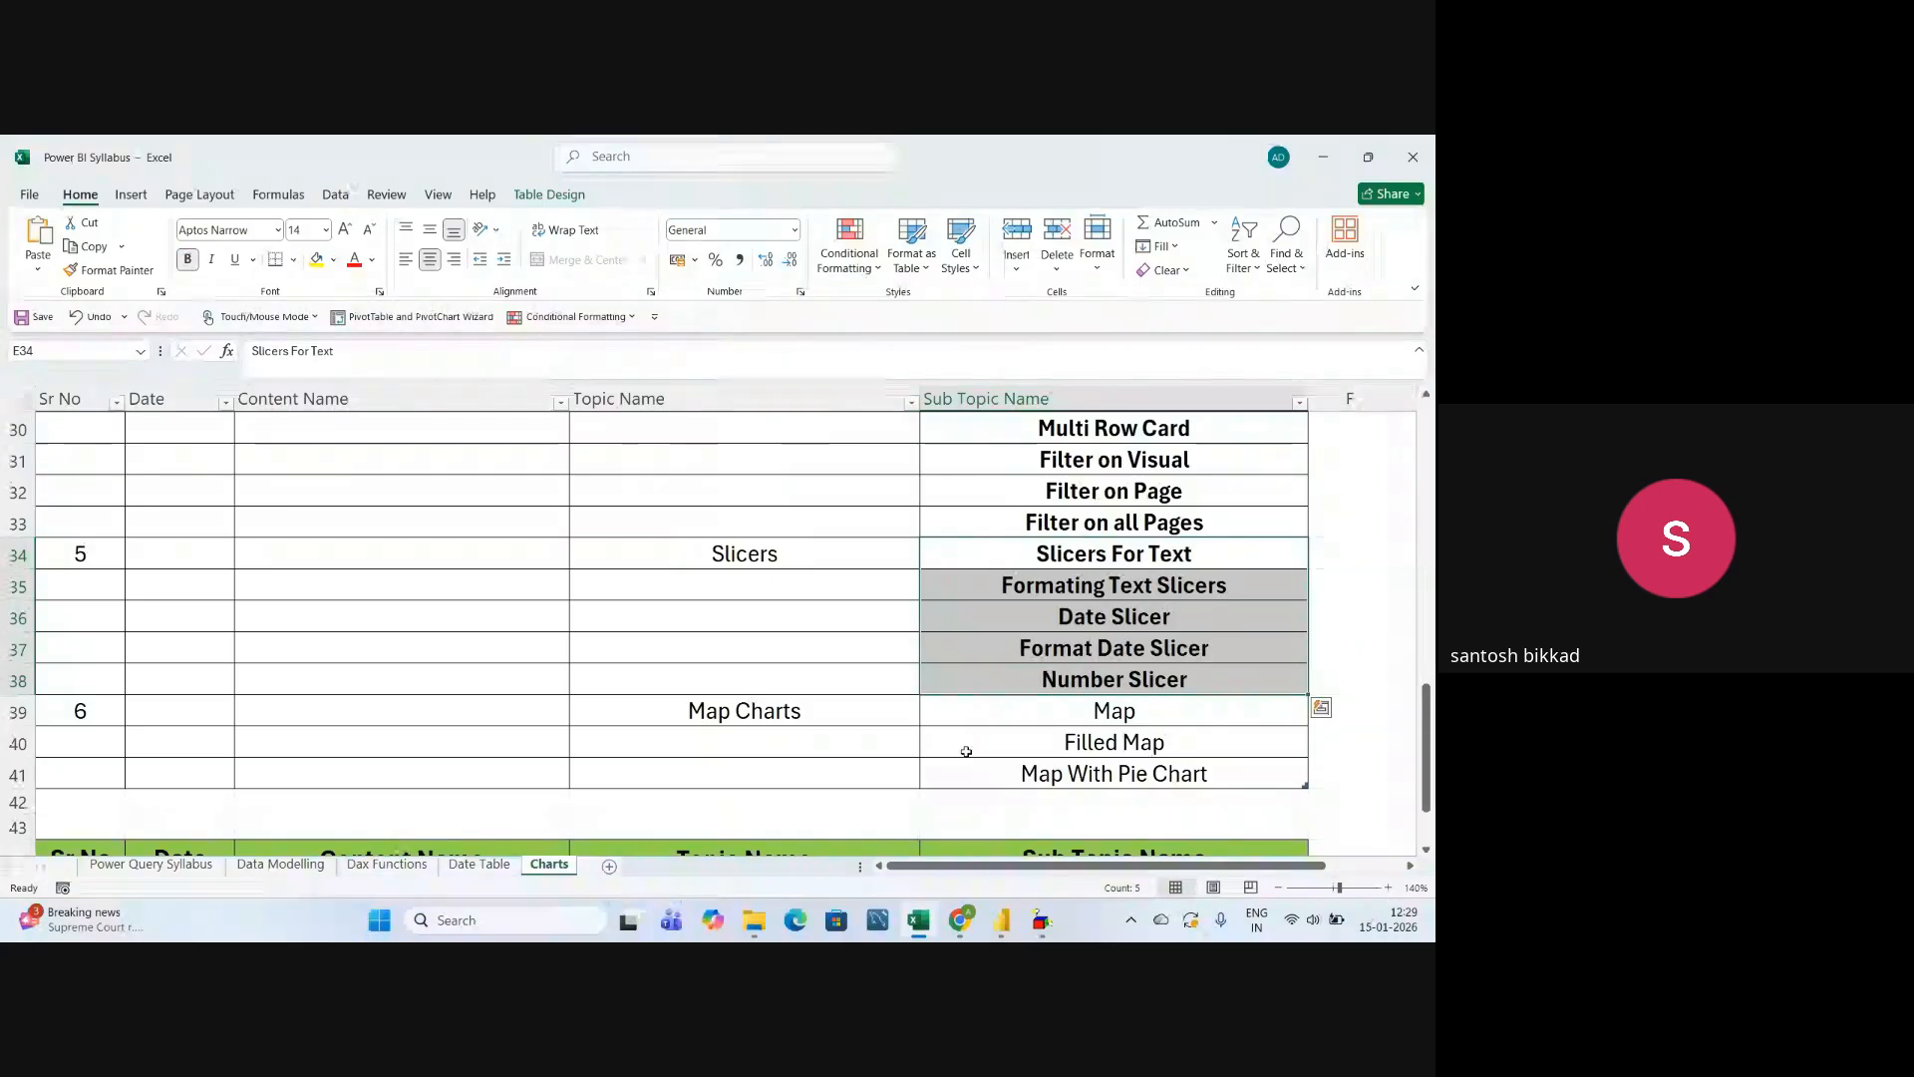
{"action": "left_click", "coordinate": [1014, 688]}
Review the Map Charts topic and its sub-topics Map, Filled Map and Map With Pie Chart in the syllabus.
{"action": "left_click", "coordinate": [755, 717]}
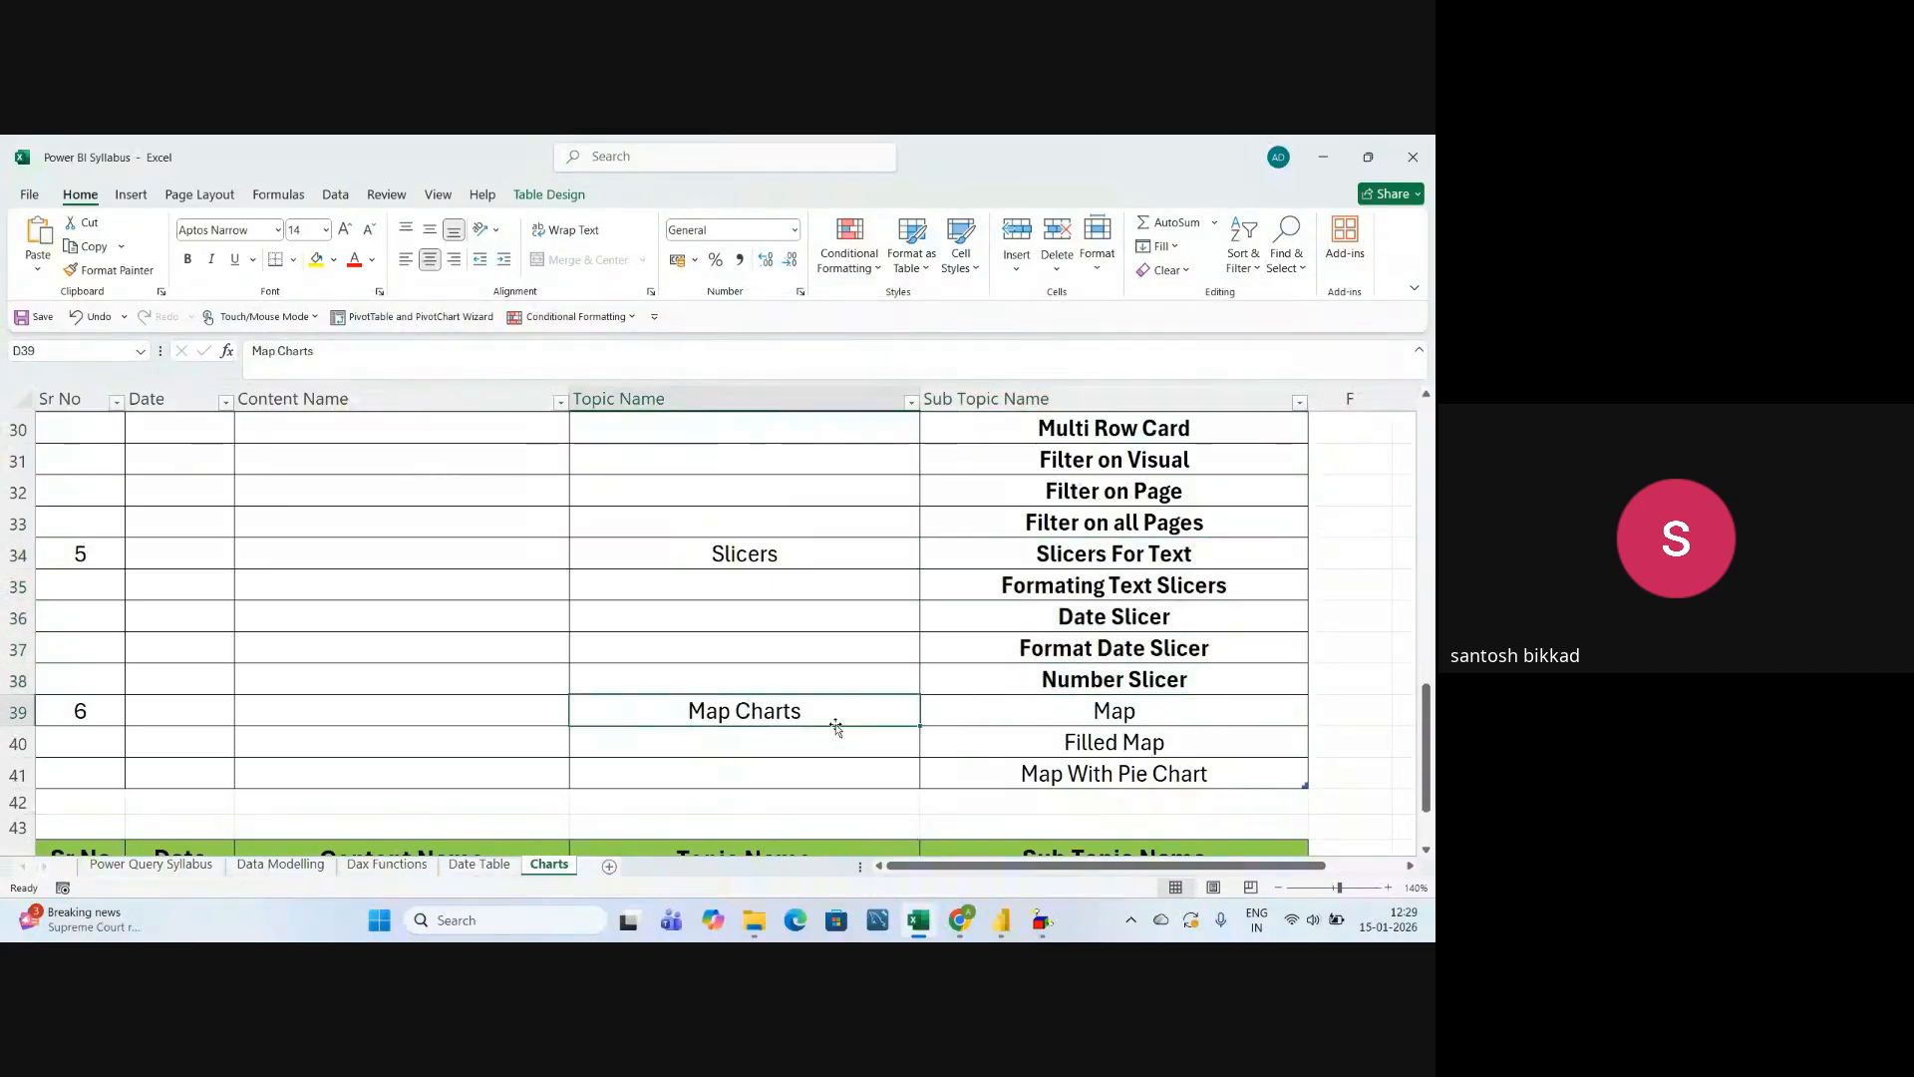
{"action": "left_click", "coordinate": [1007, 717]}
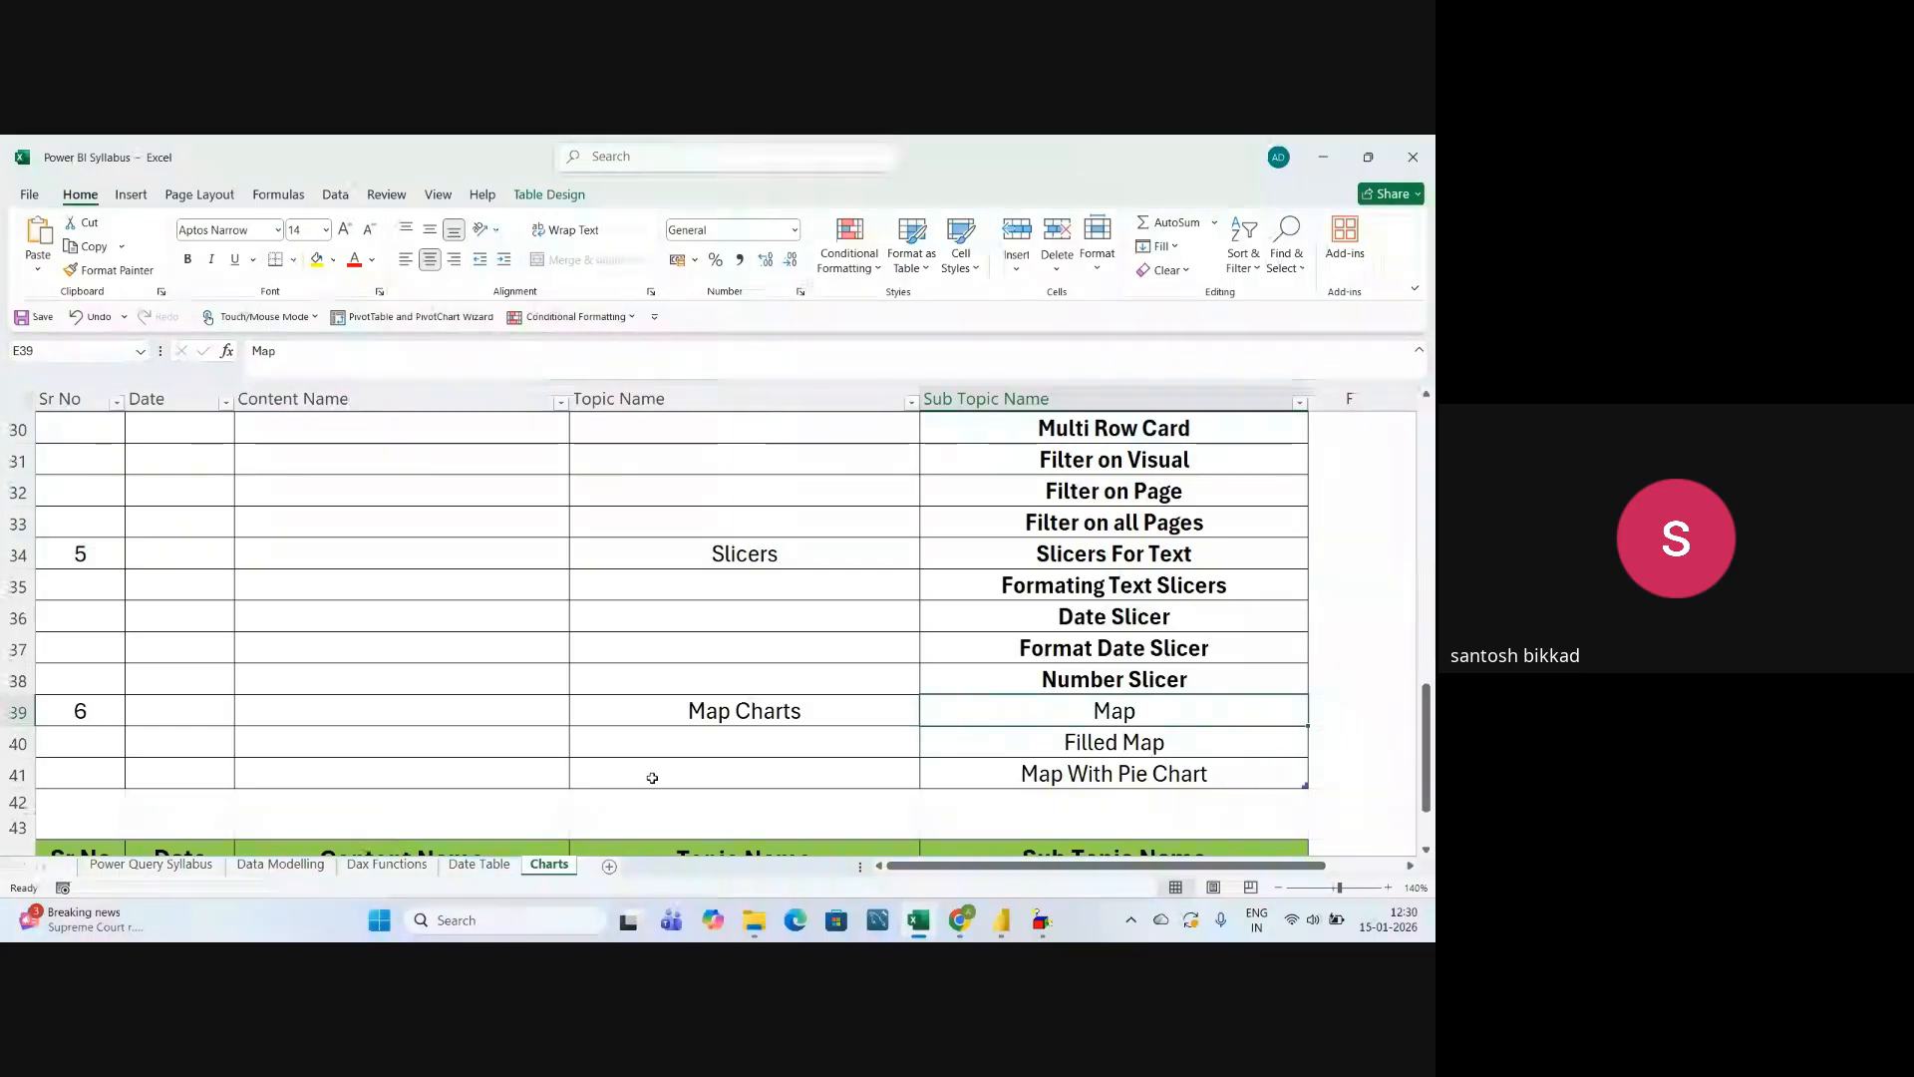
{"action": "left_click", "coordinate": [780, 717]}
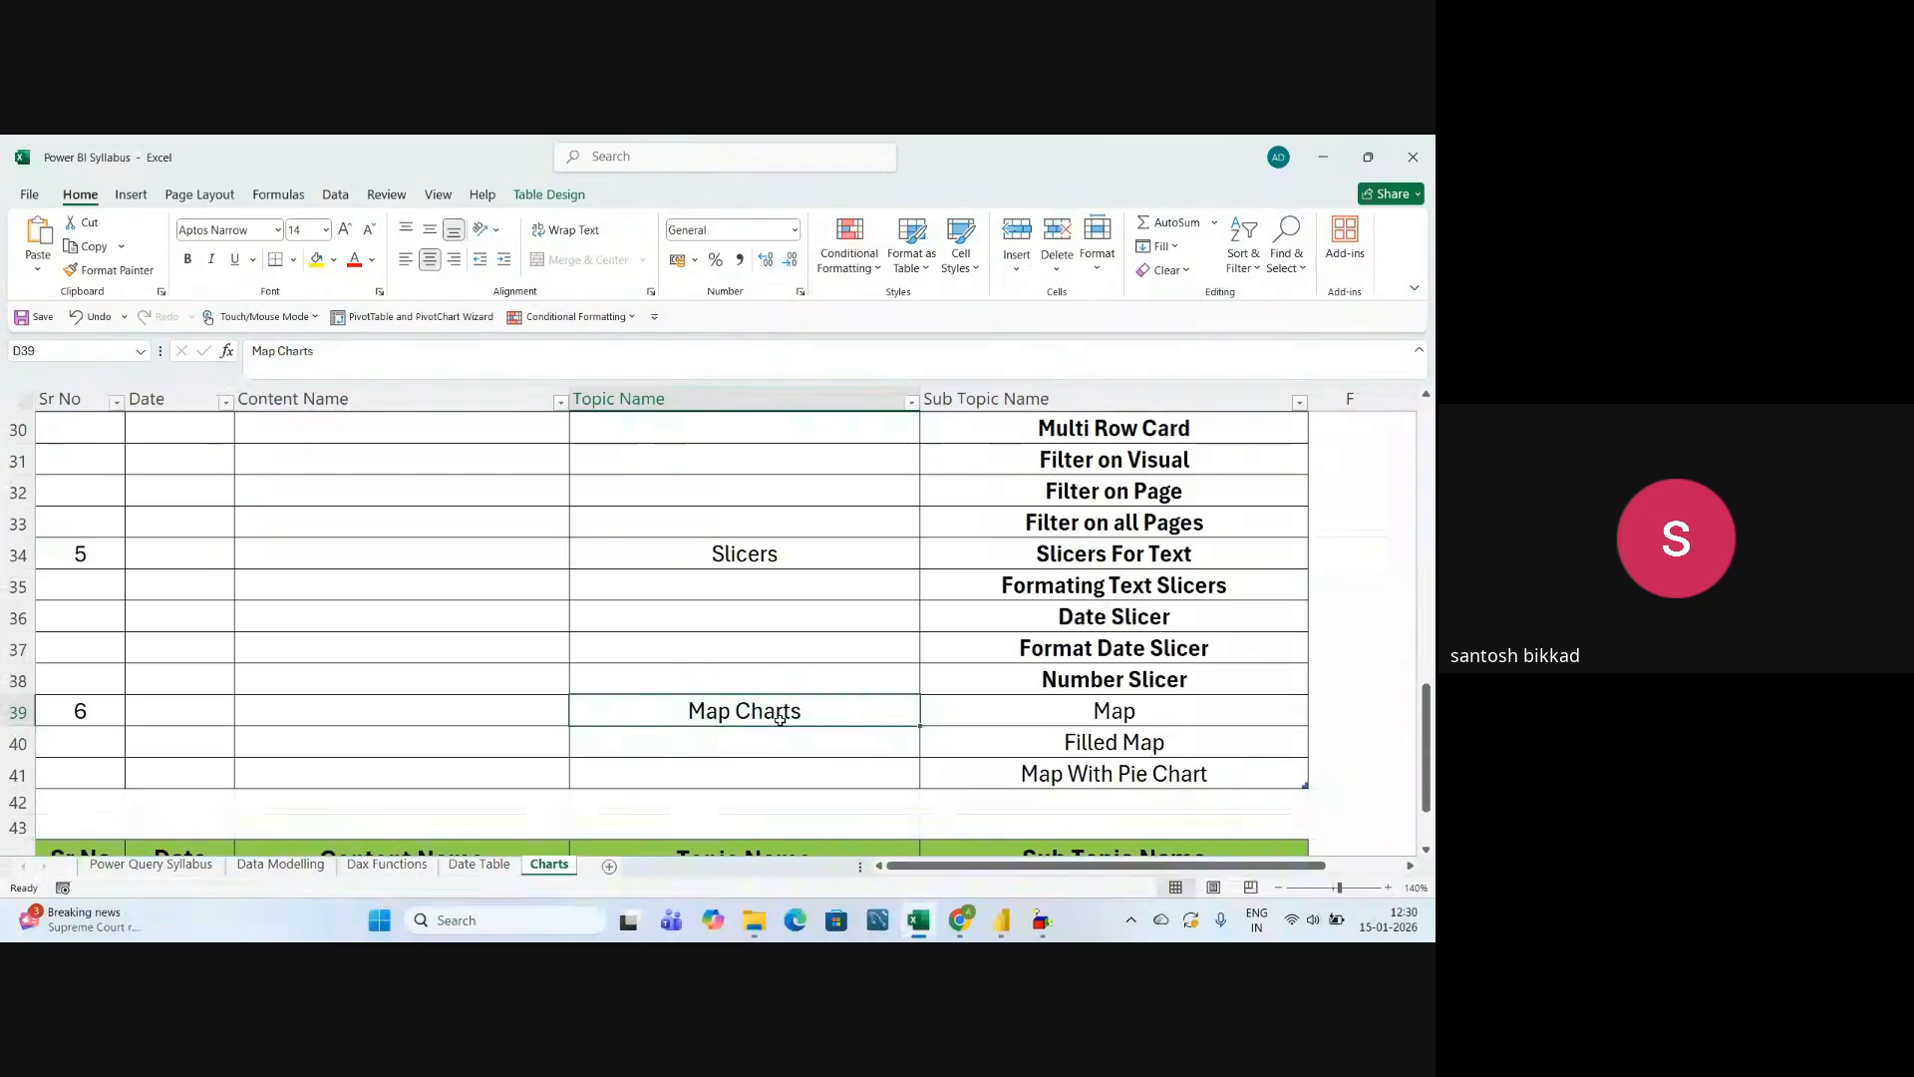
{"action": "left_click", "coordinate": [962, 711]}
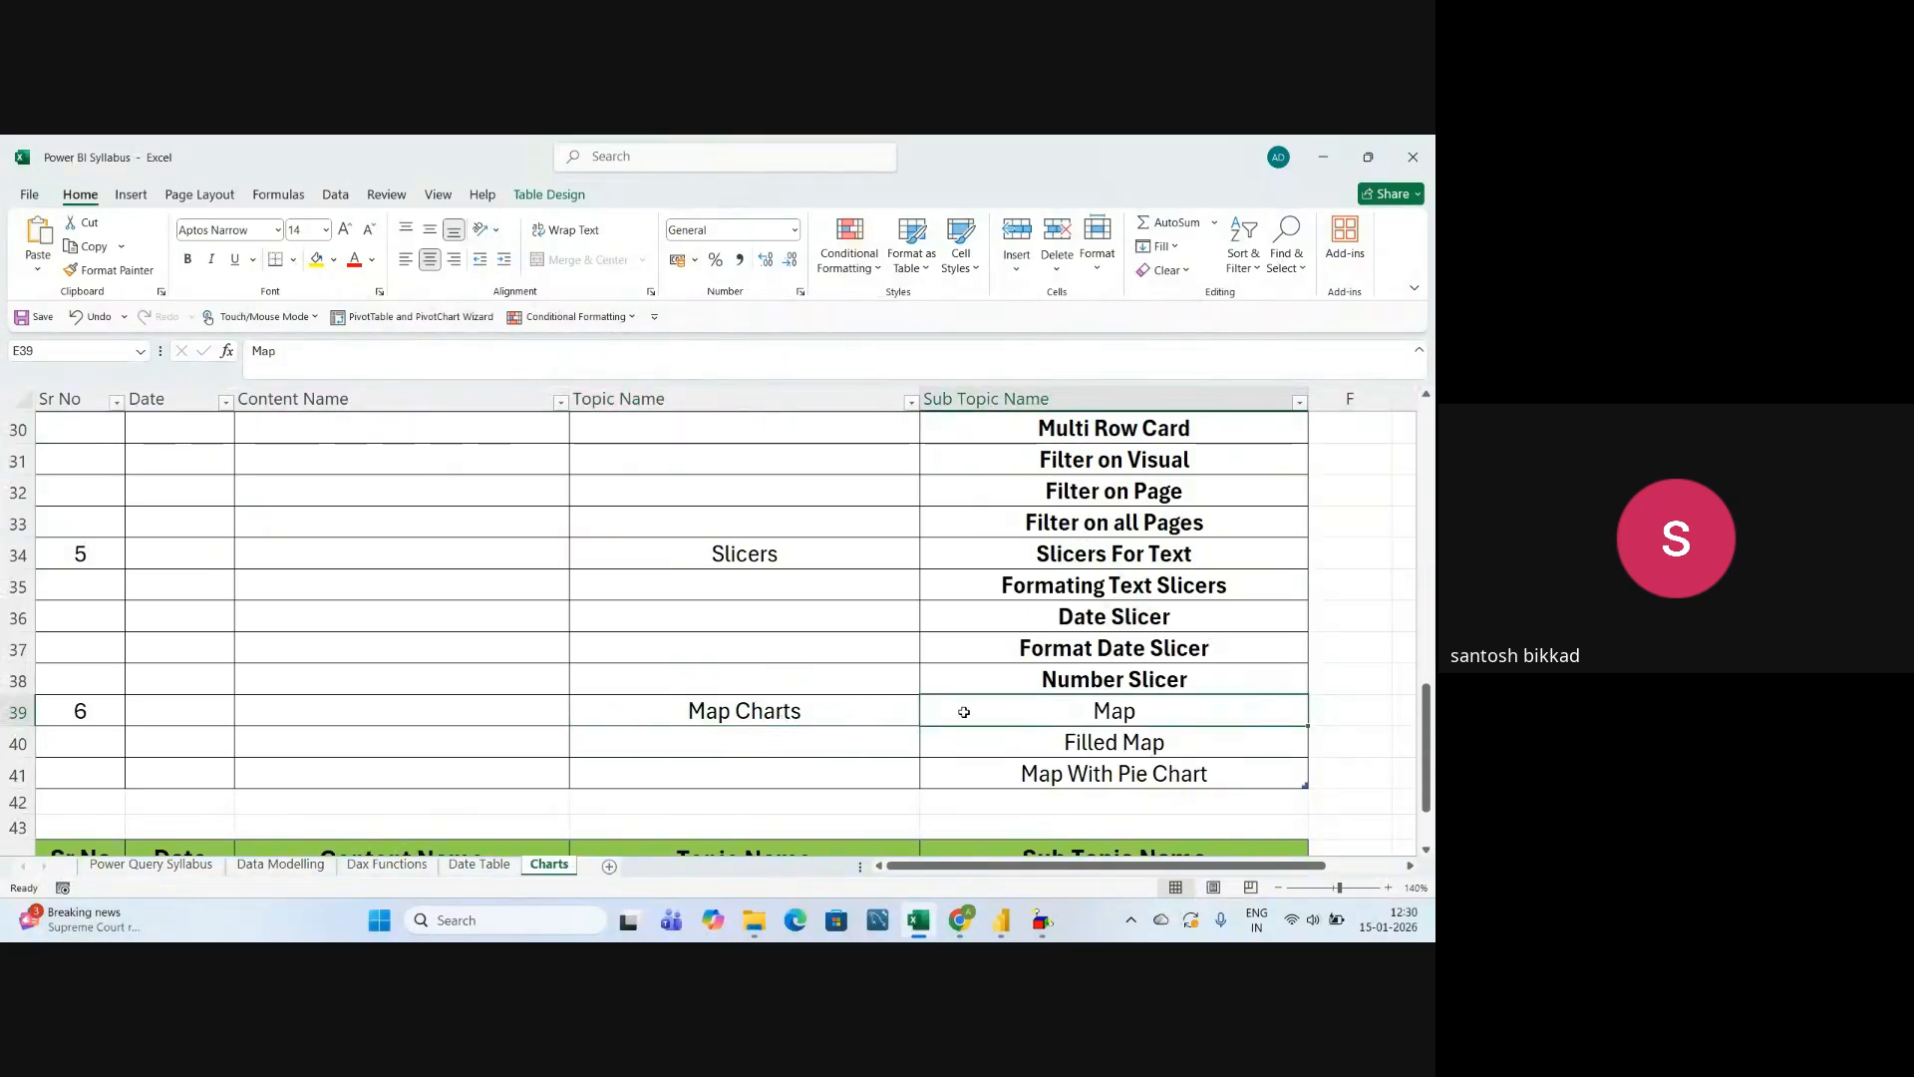
{"action": "left_click", "coordinate": [897, 699]}
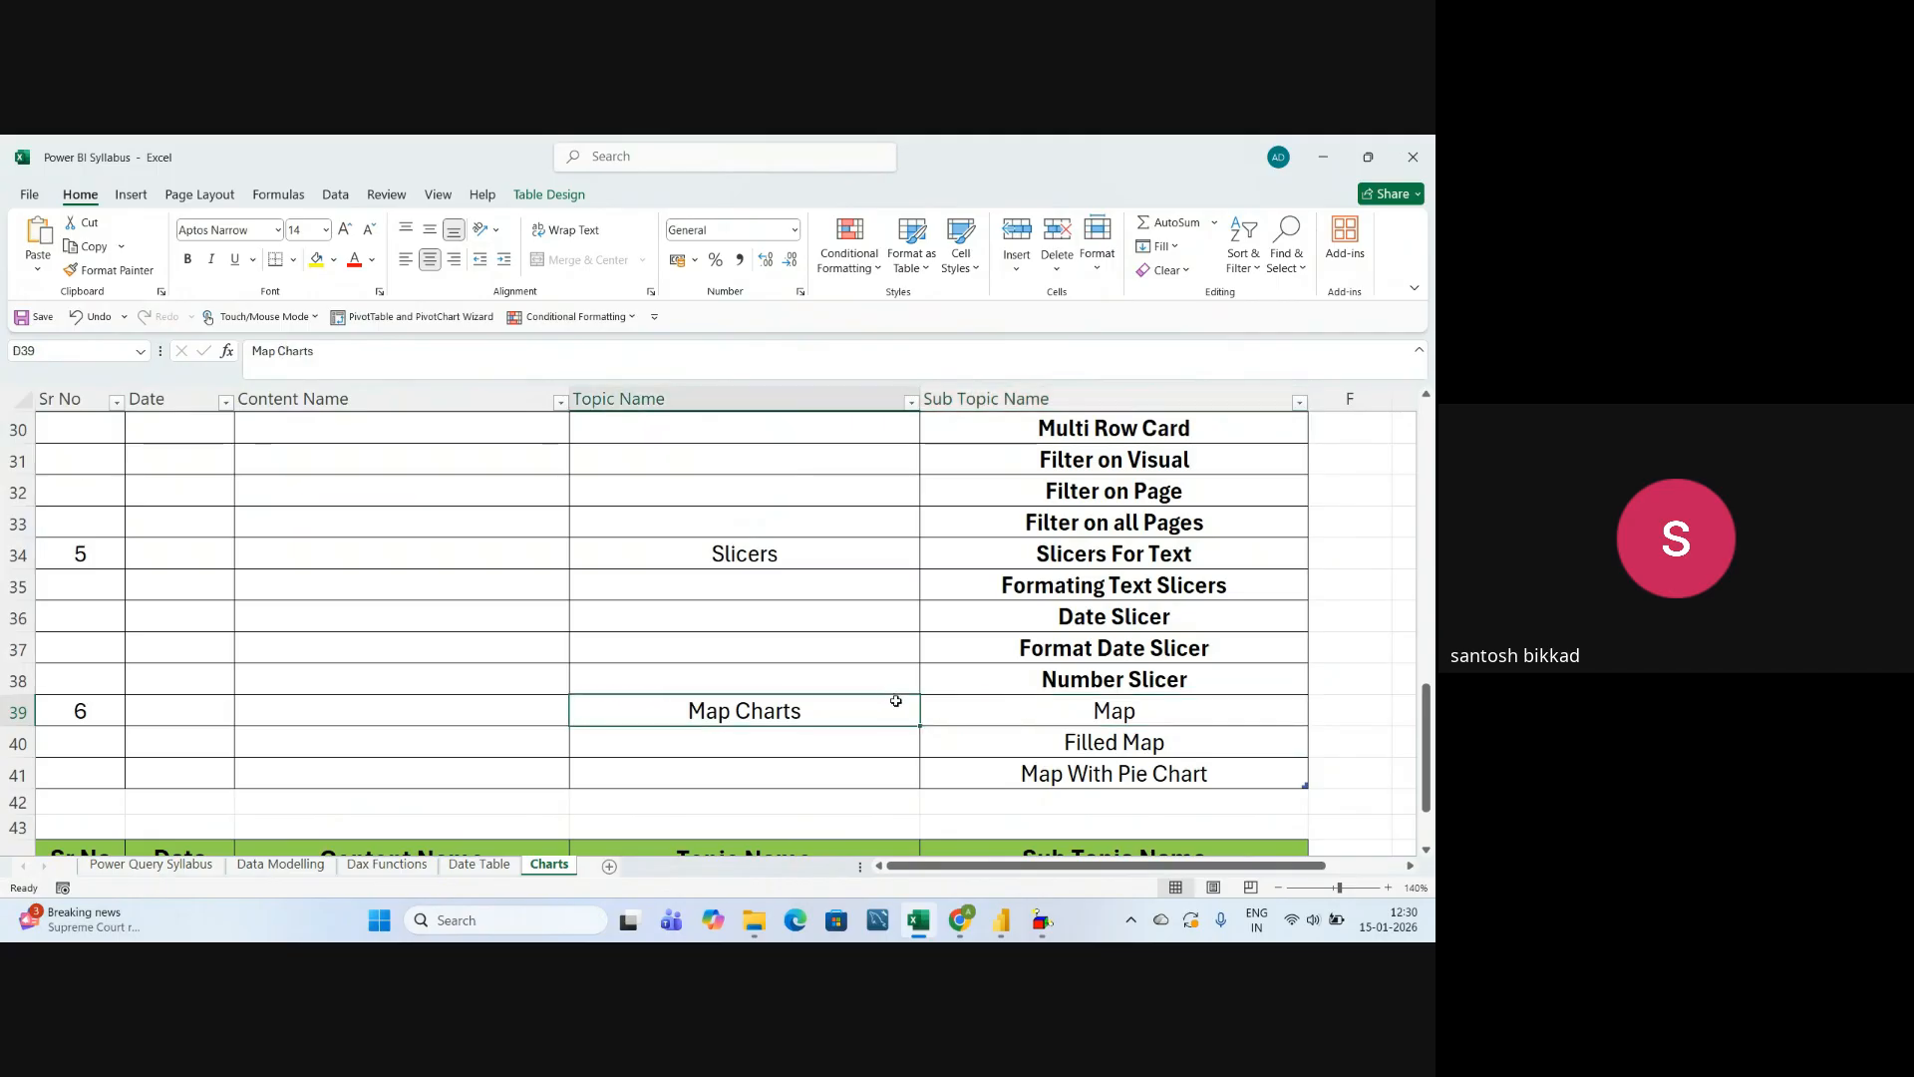
{"action": "left_click", "coordinate": [1002, 715]}
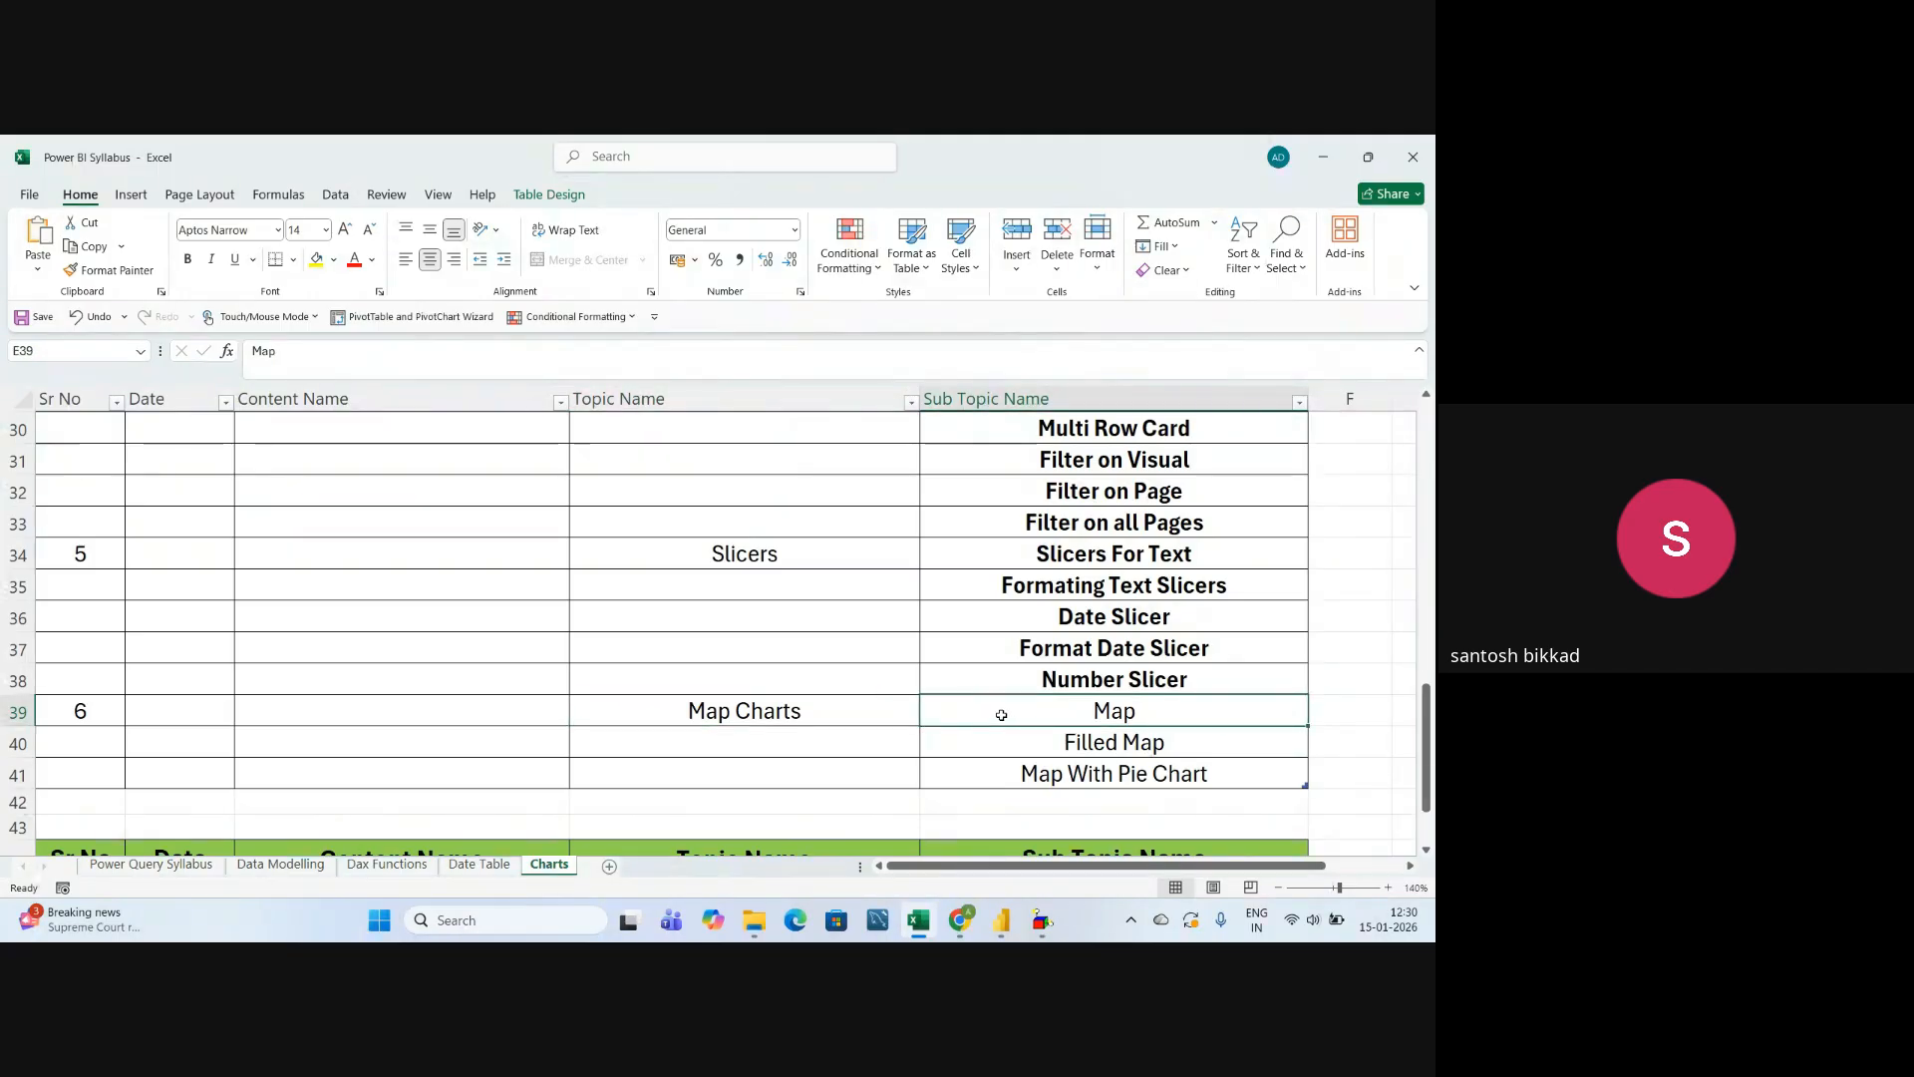
{"action": "left_click", "coordinate": [1042, 745]}
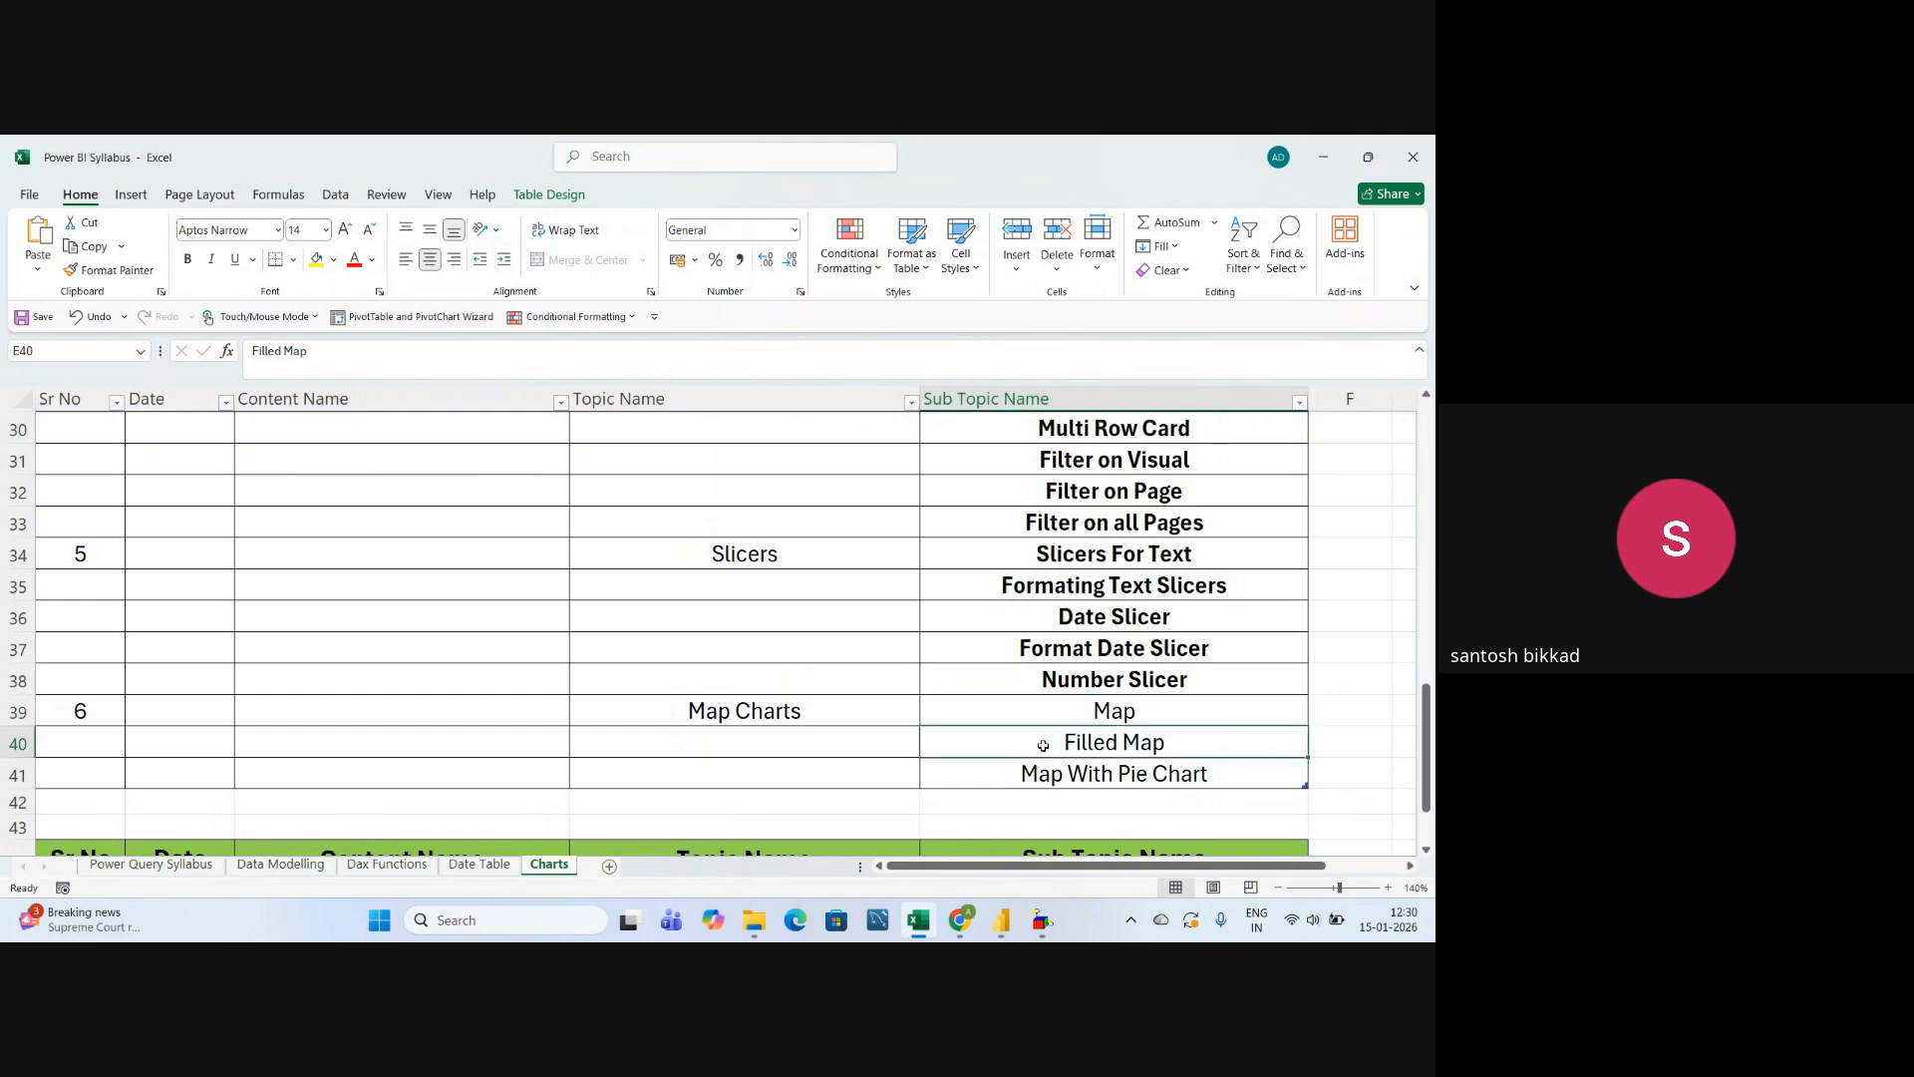
{"action": "left_click", "coordinate": [1056, 722]}
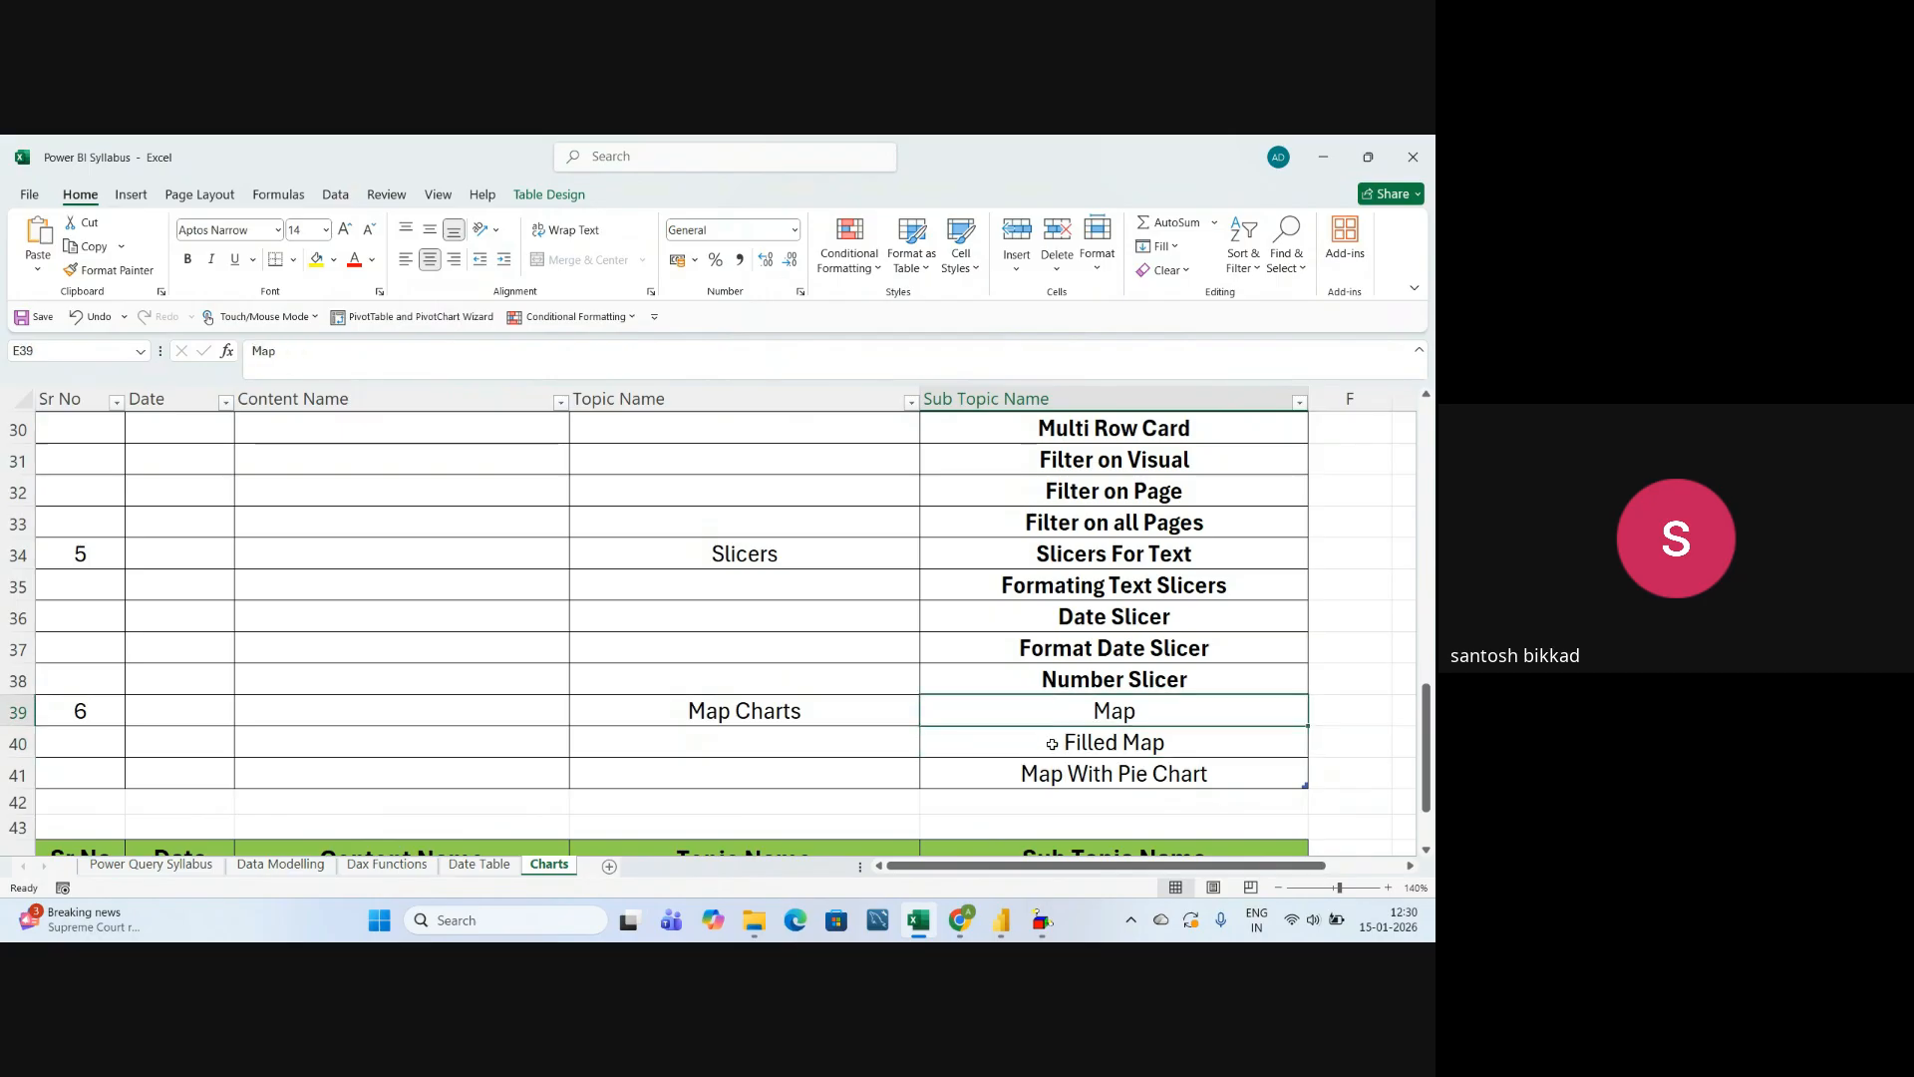
{"action": "left_click", "coordinate": [1052, 744]}
{"action": "left_click", "coordinate": [1045, 777]}
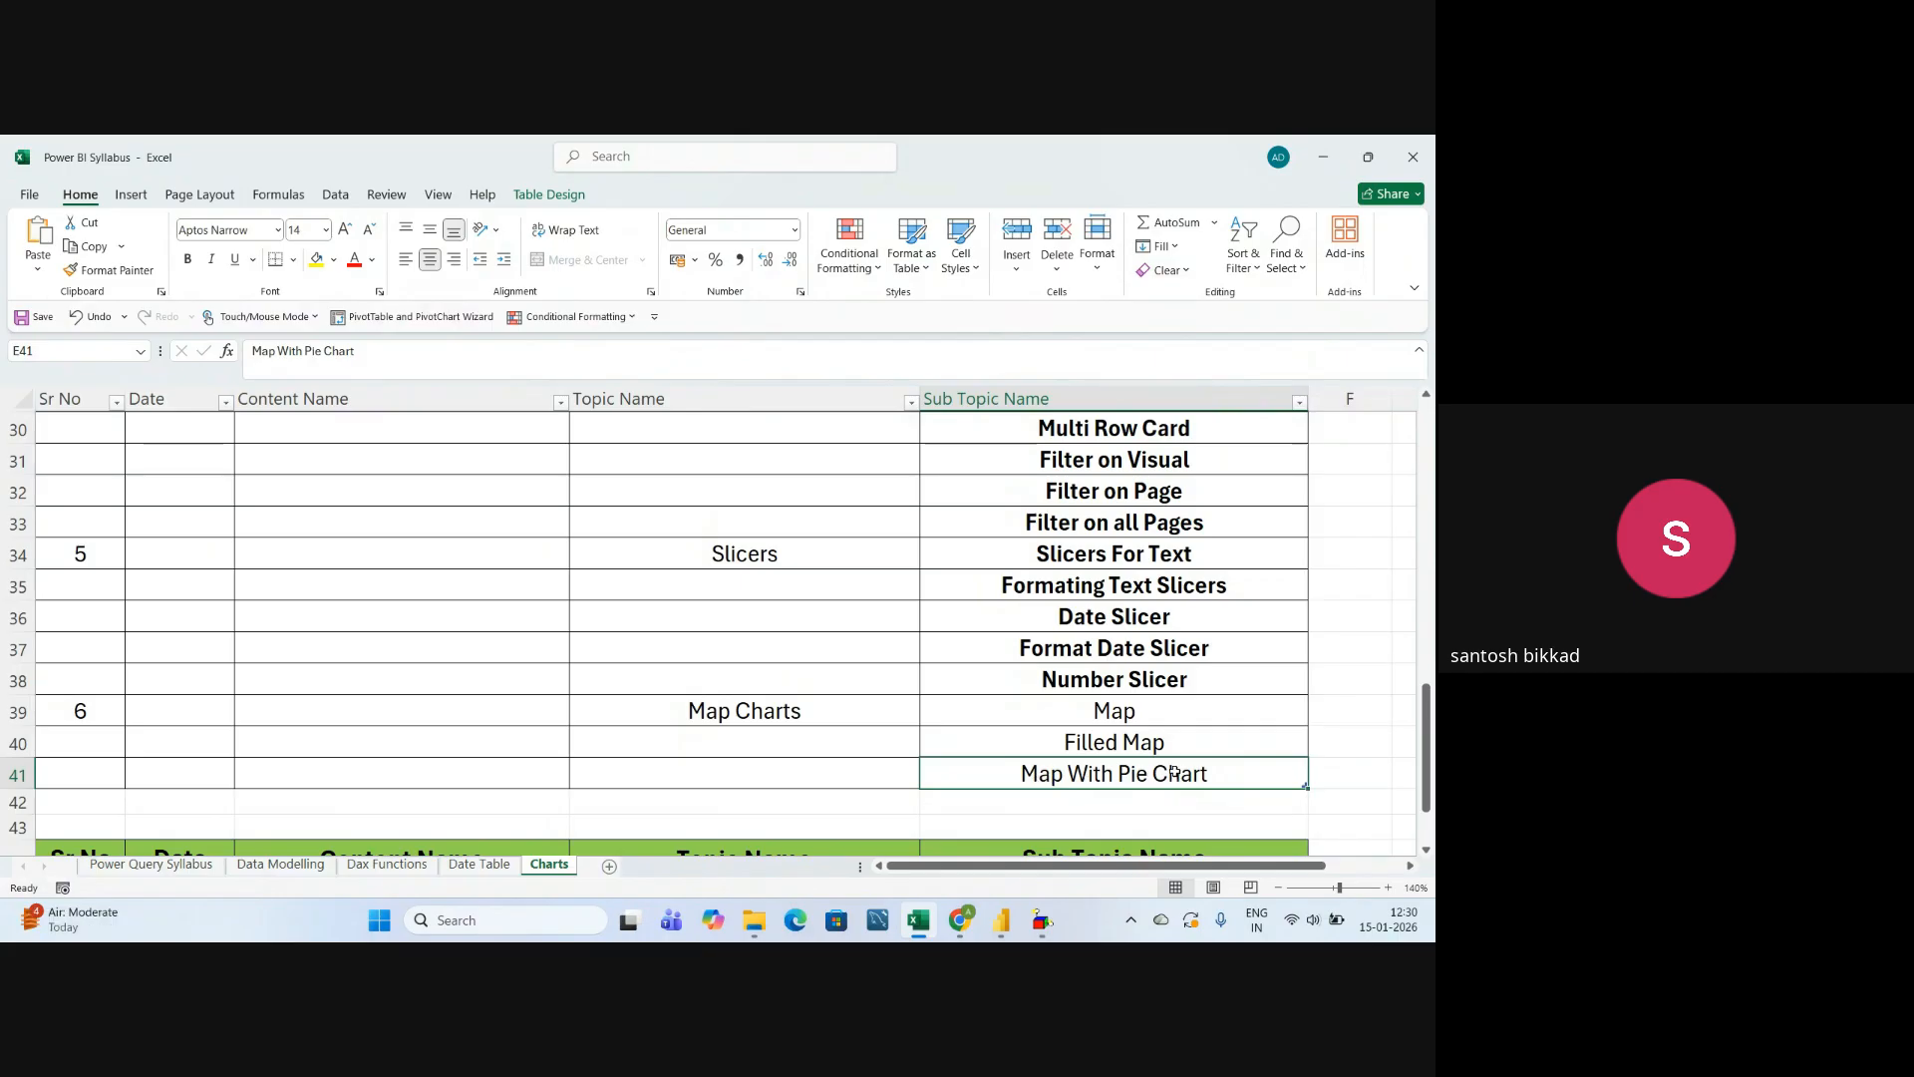
{"action": "left_click", "coordinate": [1131, 741]}
{"action": "left_click", "coordinate": [1141, 708]}
{"action": "left_click", "coordinate": [1150, 749]}
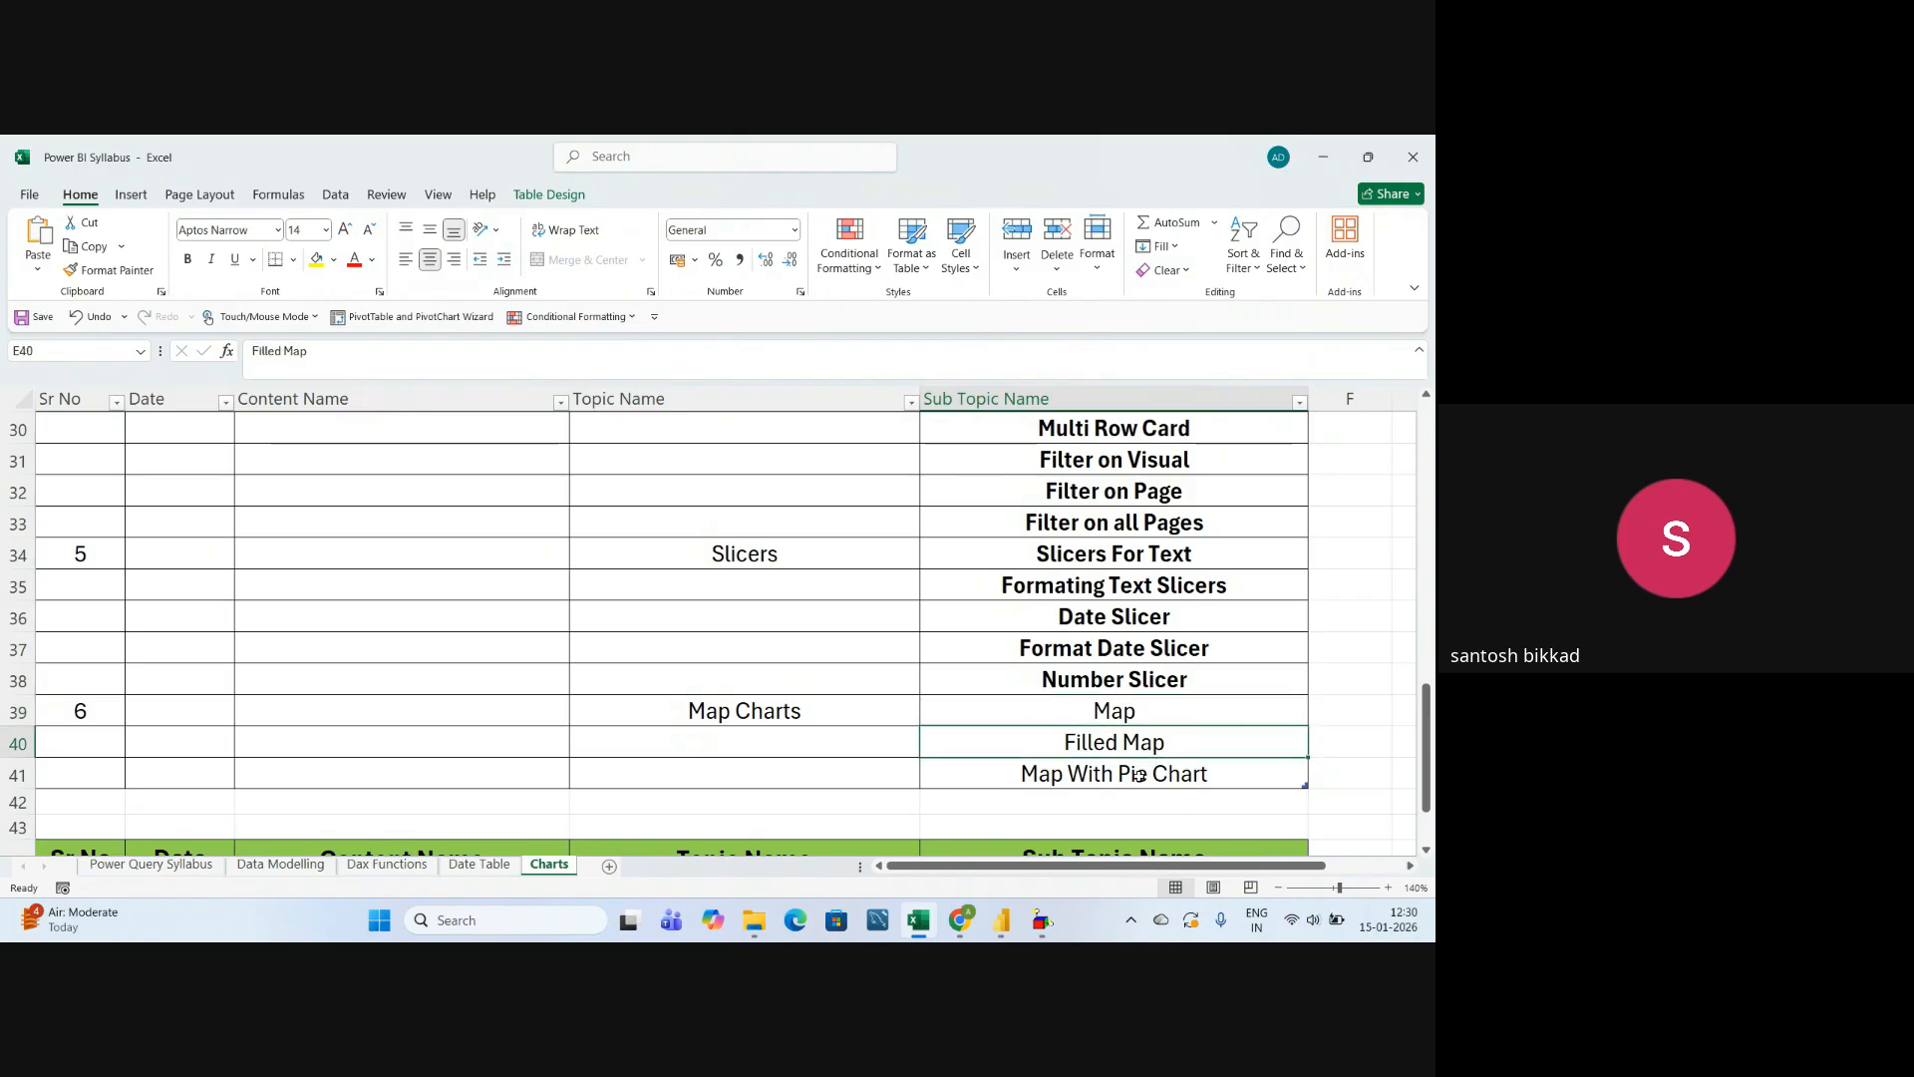
{"action": "left_click", "coordinate": [1137, 776]}
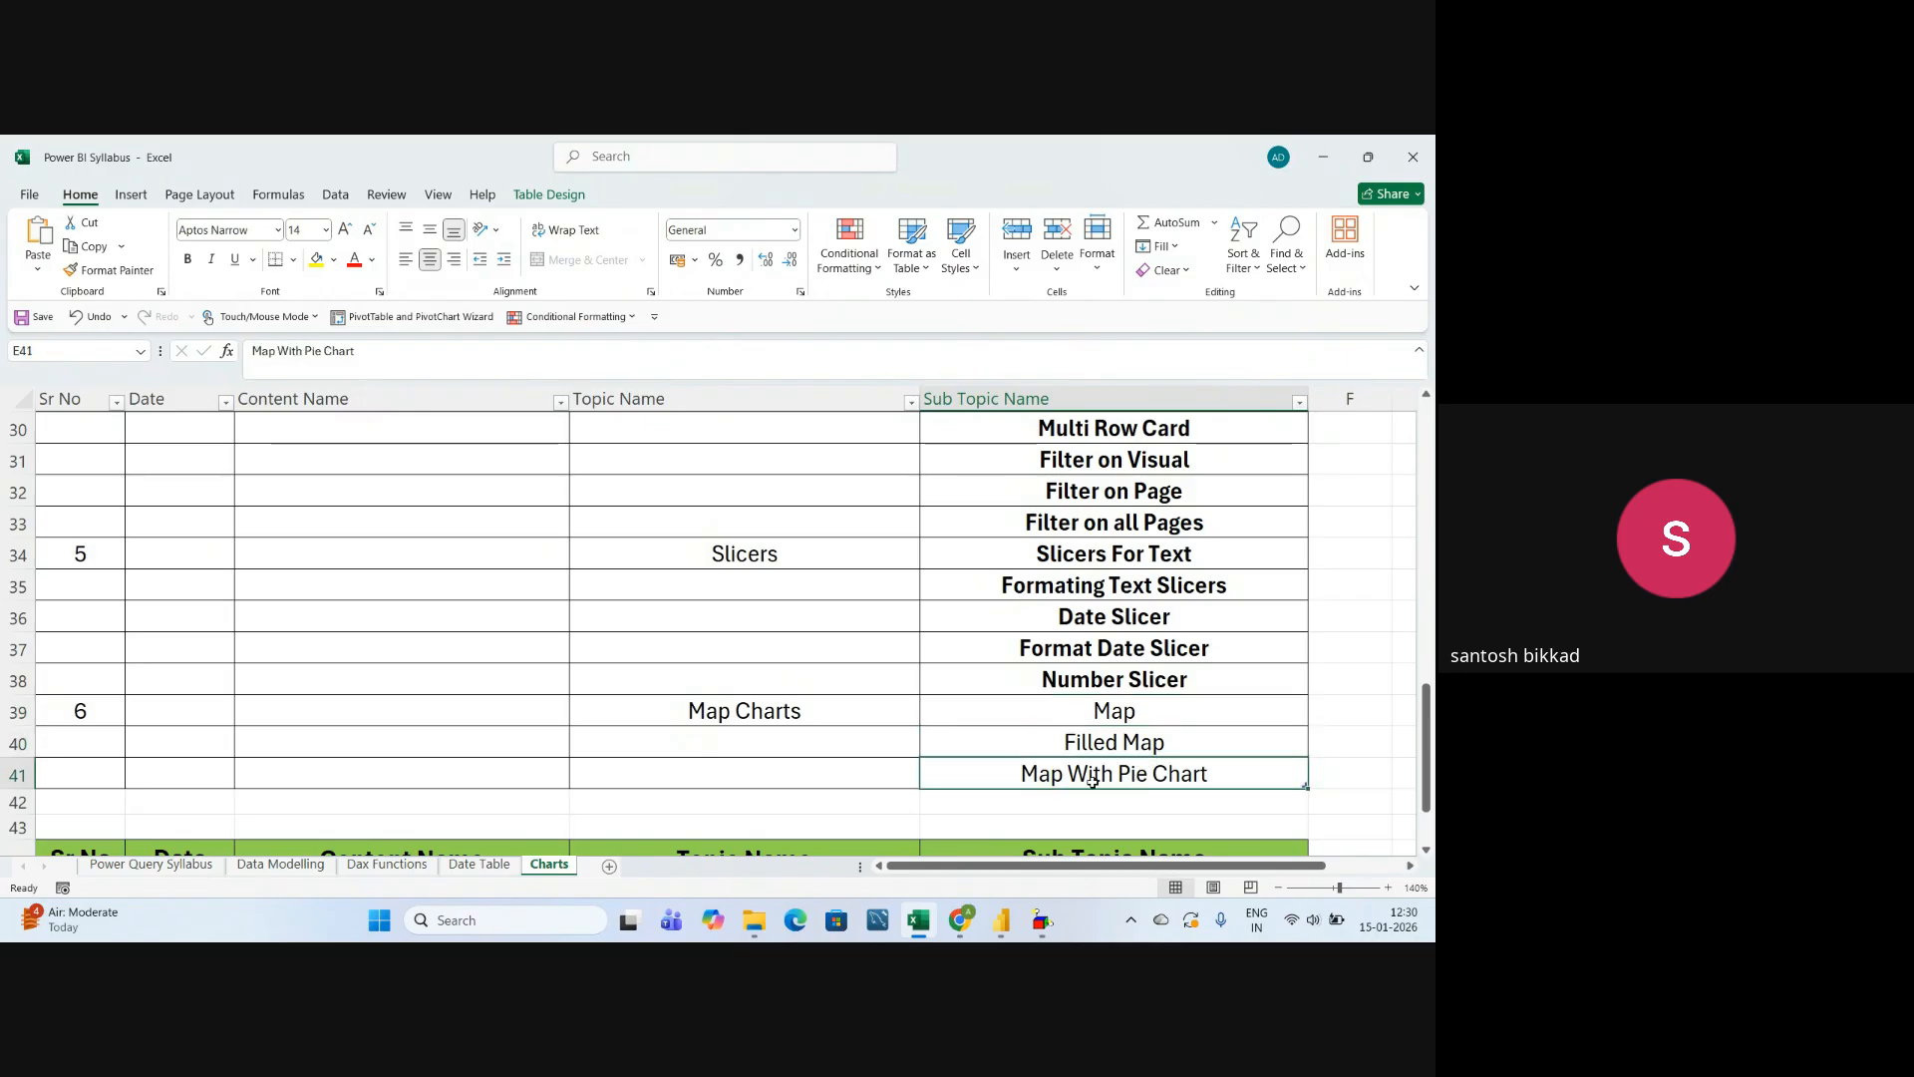
{"action": "left_click", "coordinate": [1073, 741]}
{"action": "left_click", "coordinate": [1092, 711]}
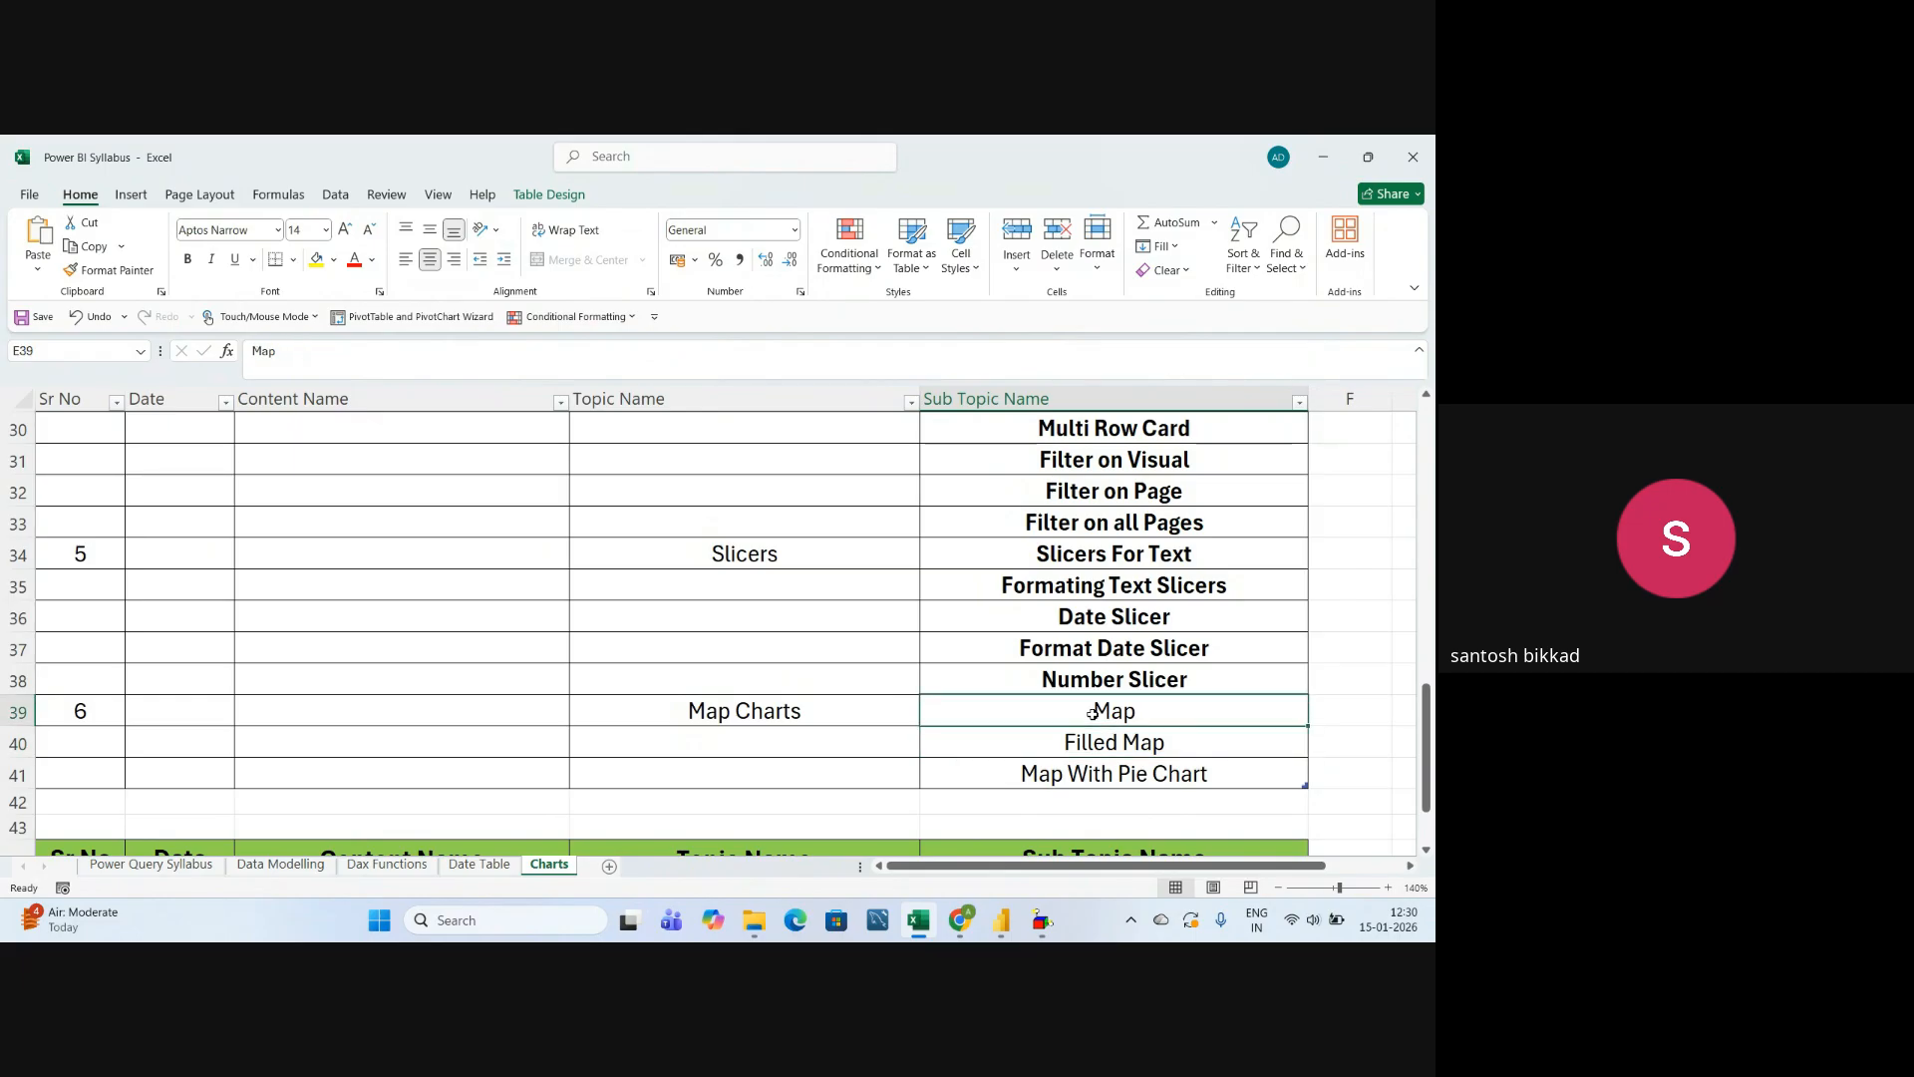
Switch to File Explorer and open the Sample - Superstore workbook from the Map Charts folder under Power BI Charts.
{"action": "mouse_move", "coordinate": [753, 919]}
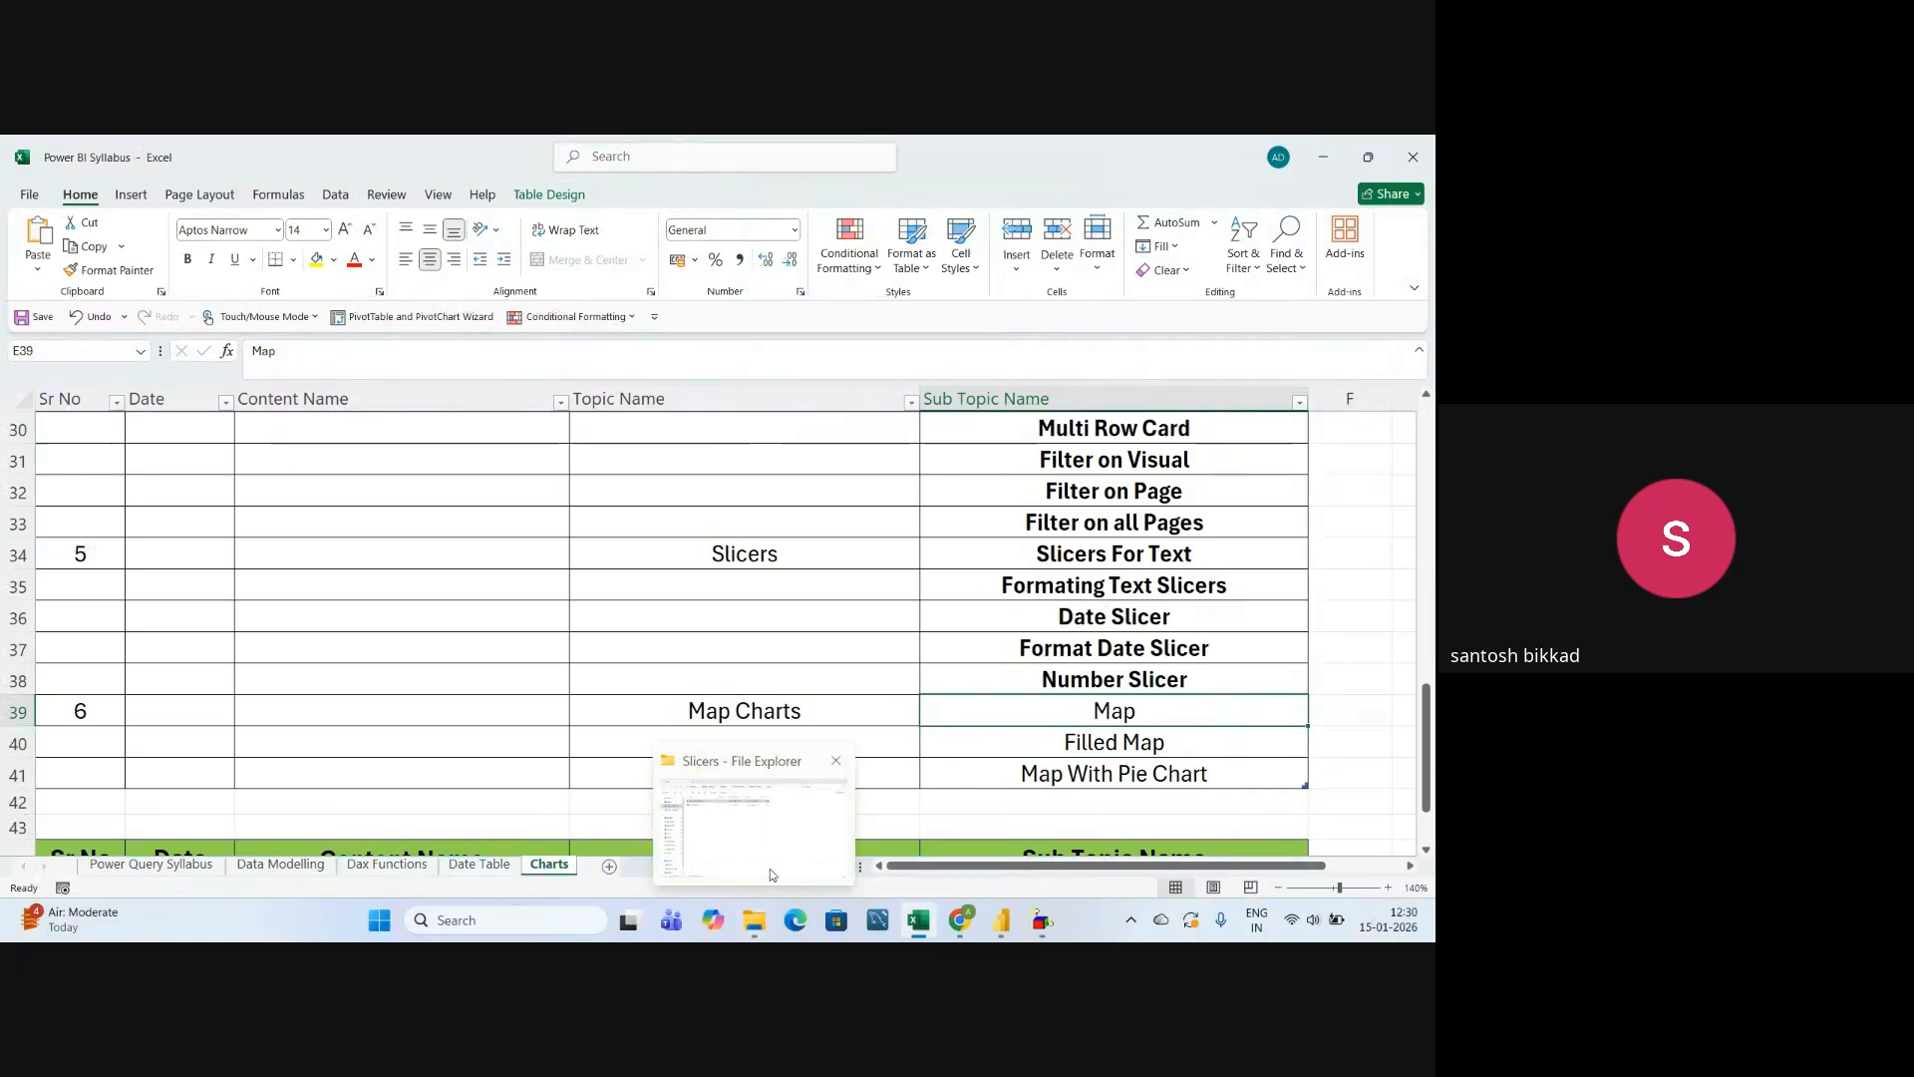
{"action": "left_click", "coordinate": [770, 870]}
{"action": "left_click", "coordinate": [32, 196]}
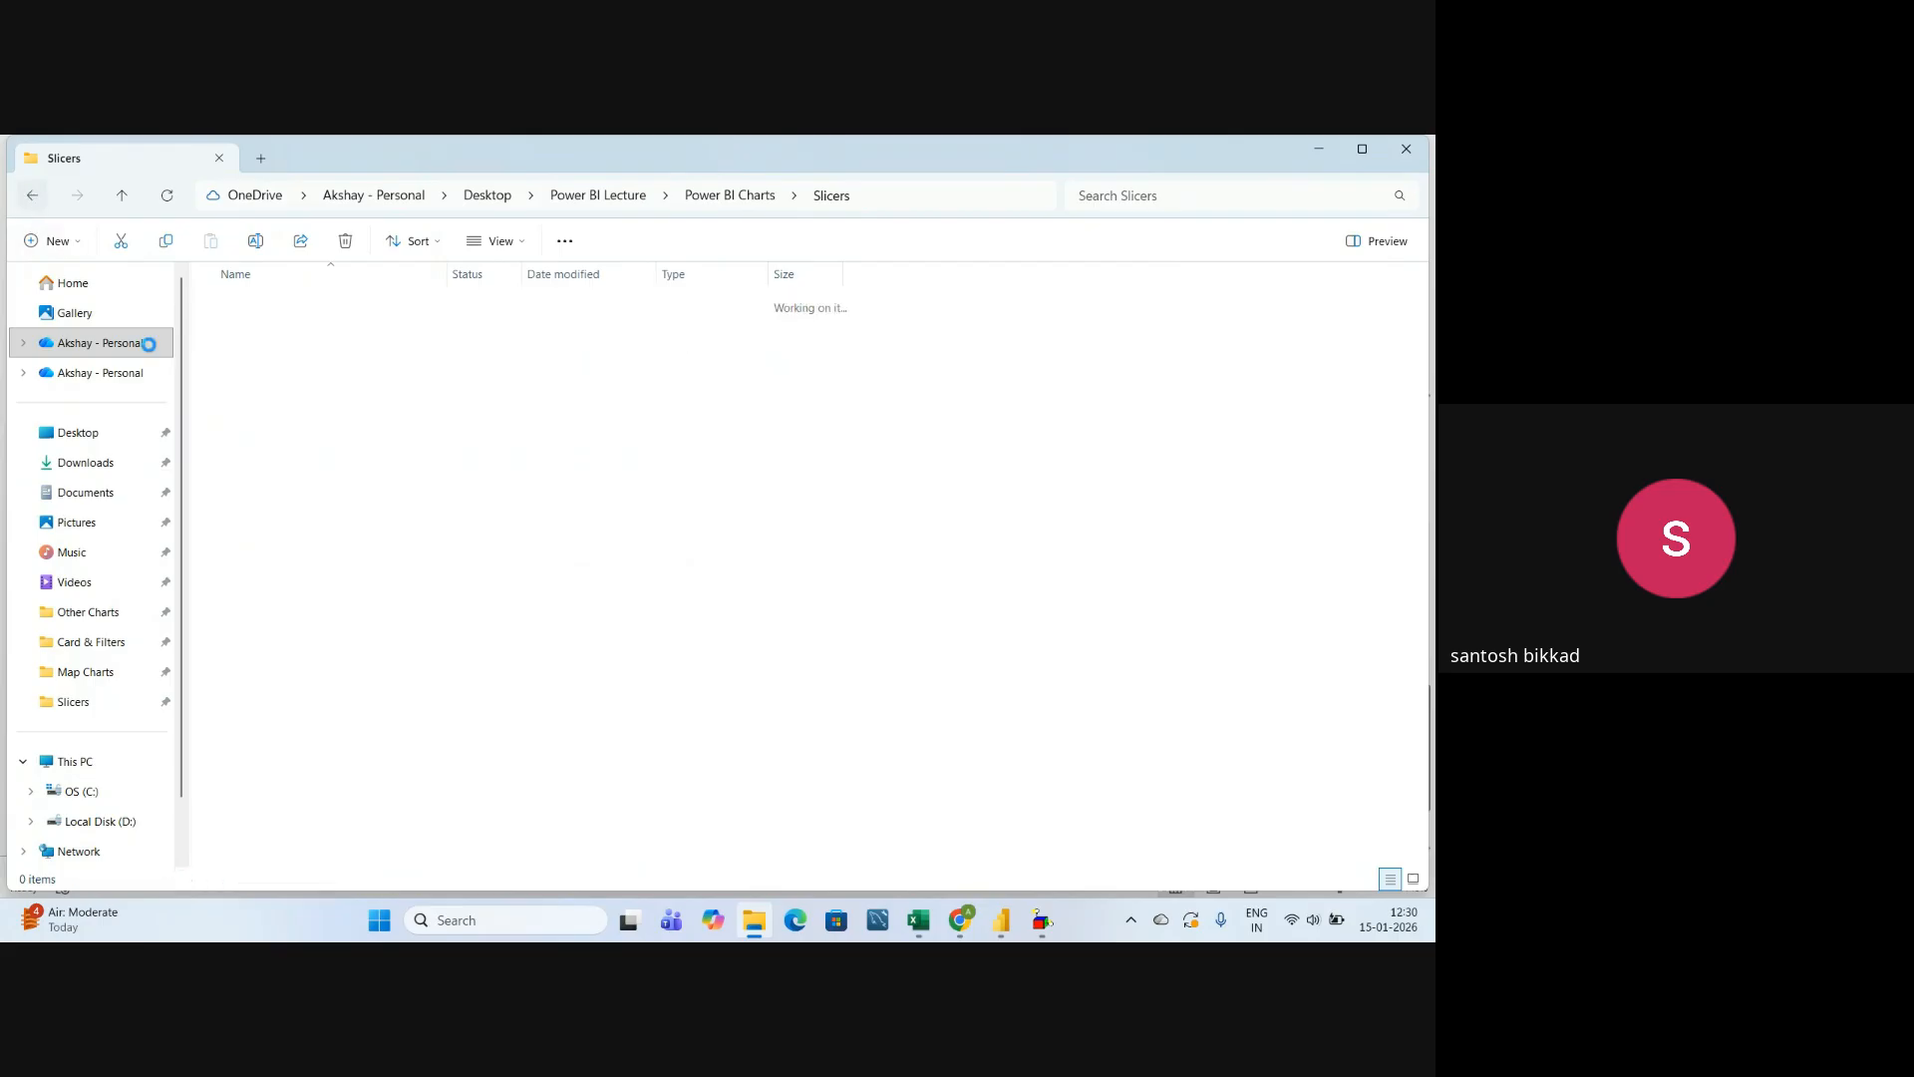
{"action": "double_click", "coordinate": [267, 339]}
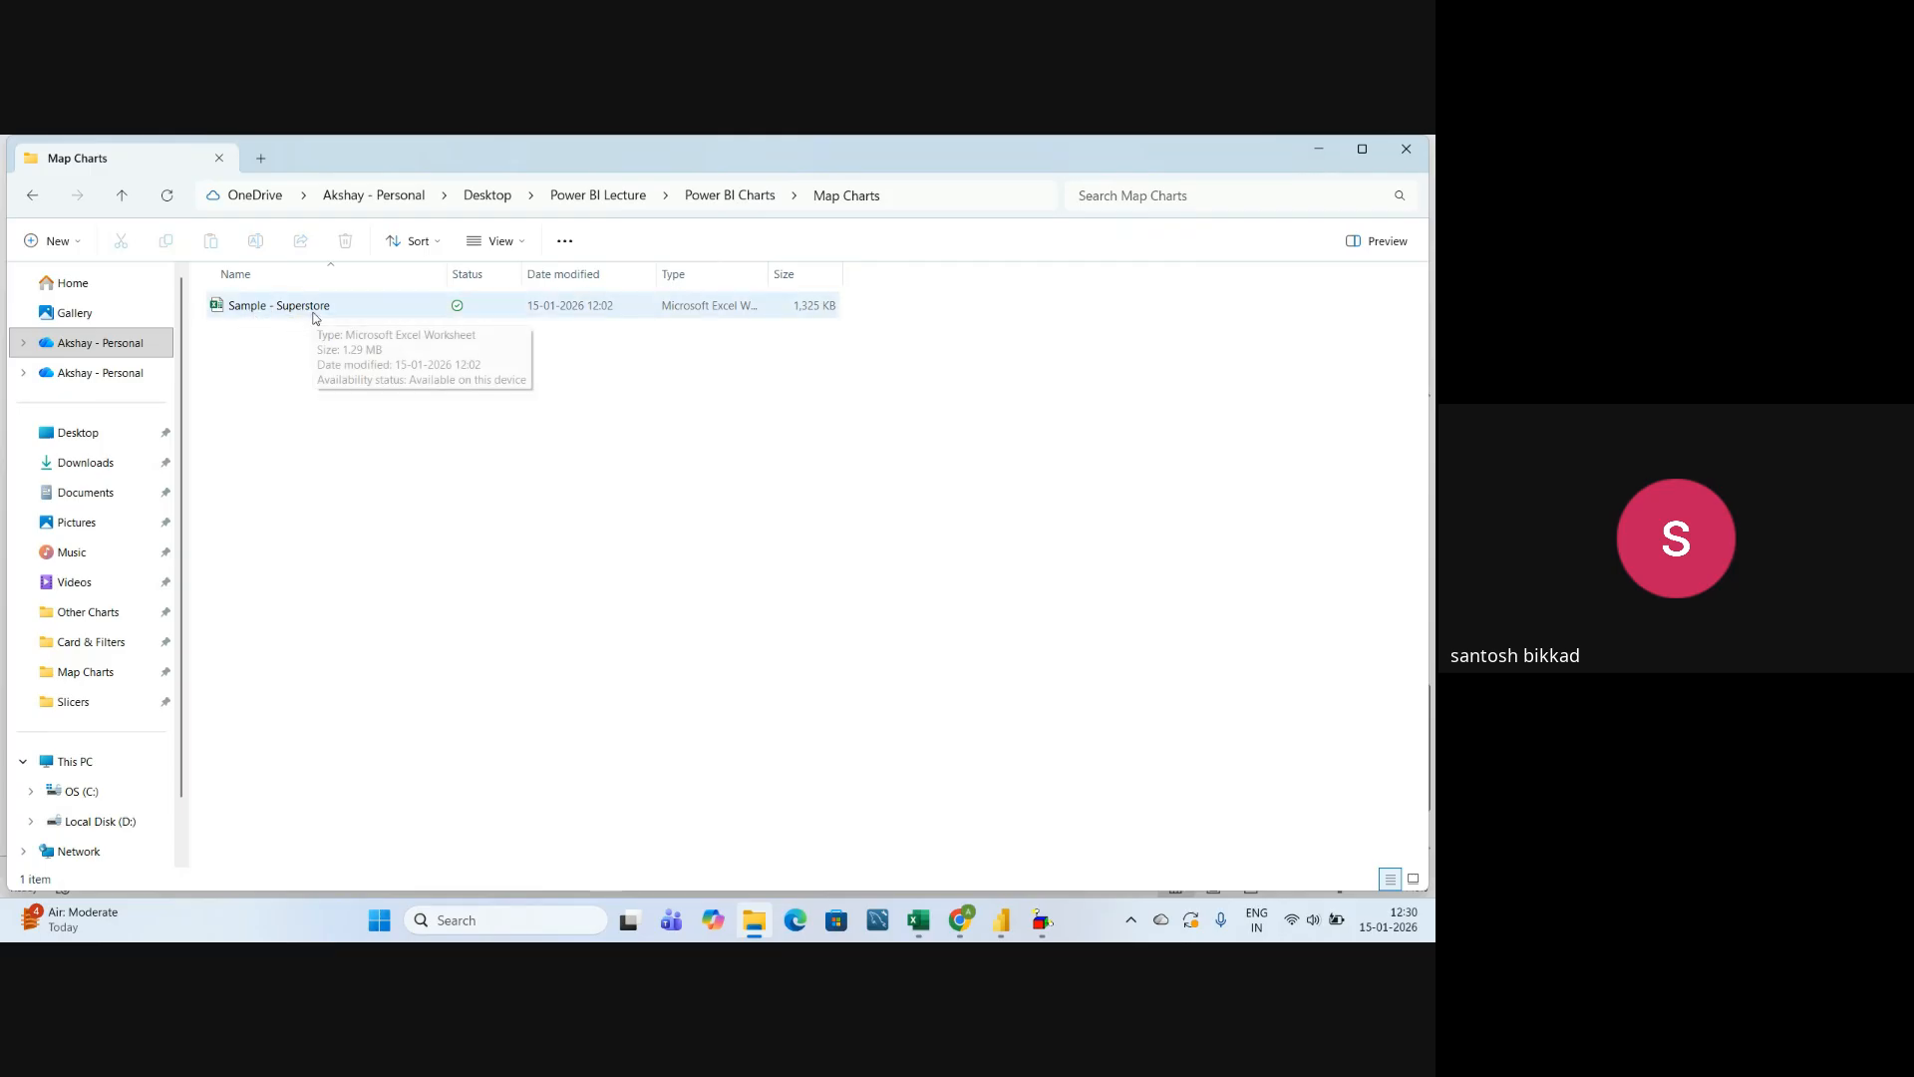
{"action": "left_click", "coordinate": [317, 313]}
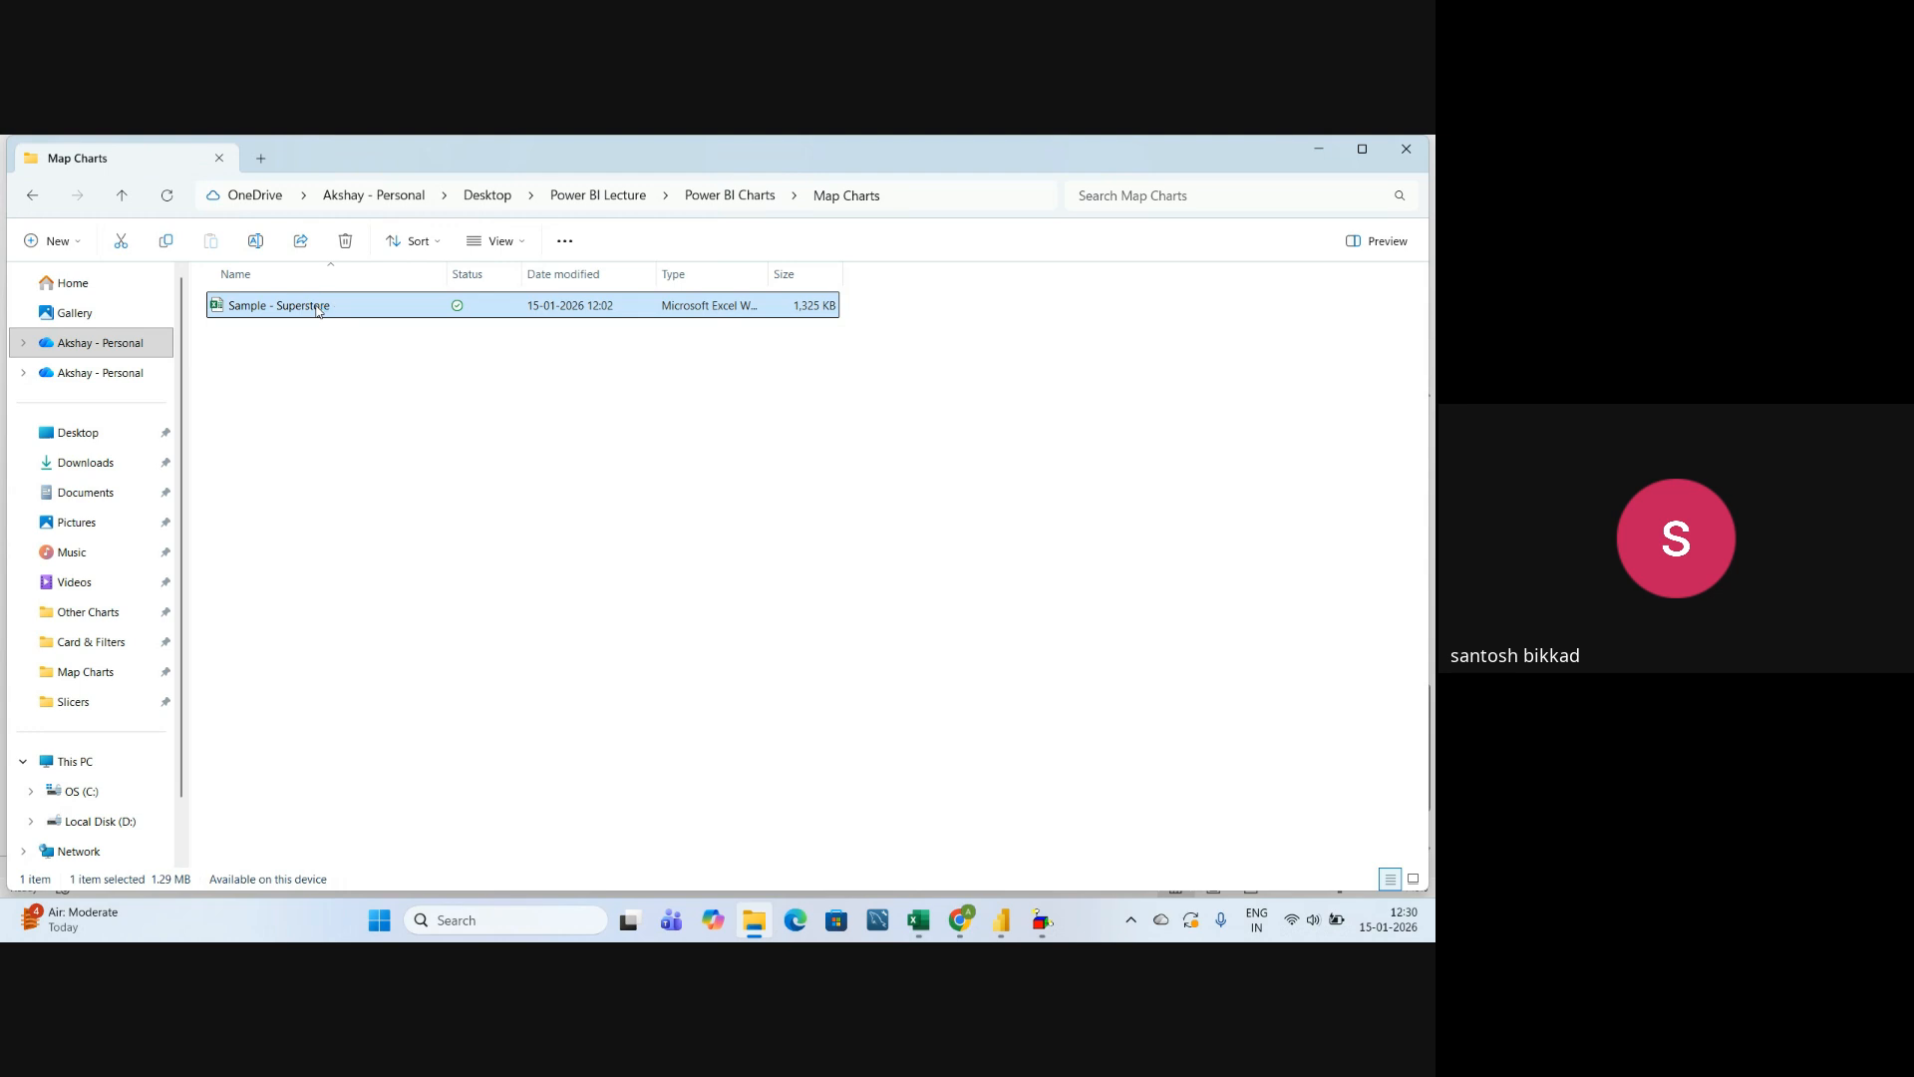
{"action": "double_click", "coordinate": [317, 310]}
Examine the columns and order records on the Orders sheet of the Superstore workbook.
{"action": "left_click", "coordinate": [404, 632]}
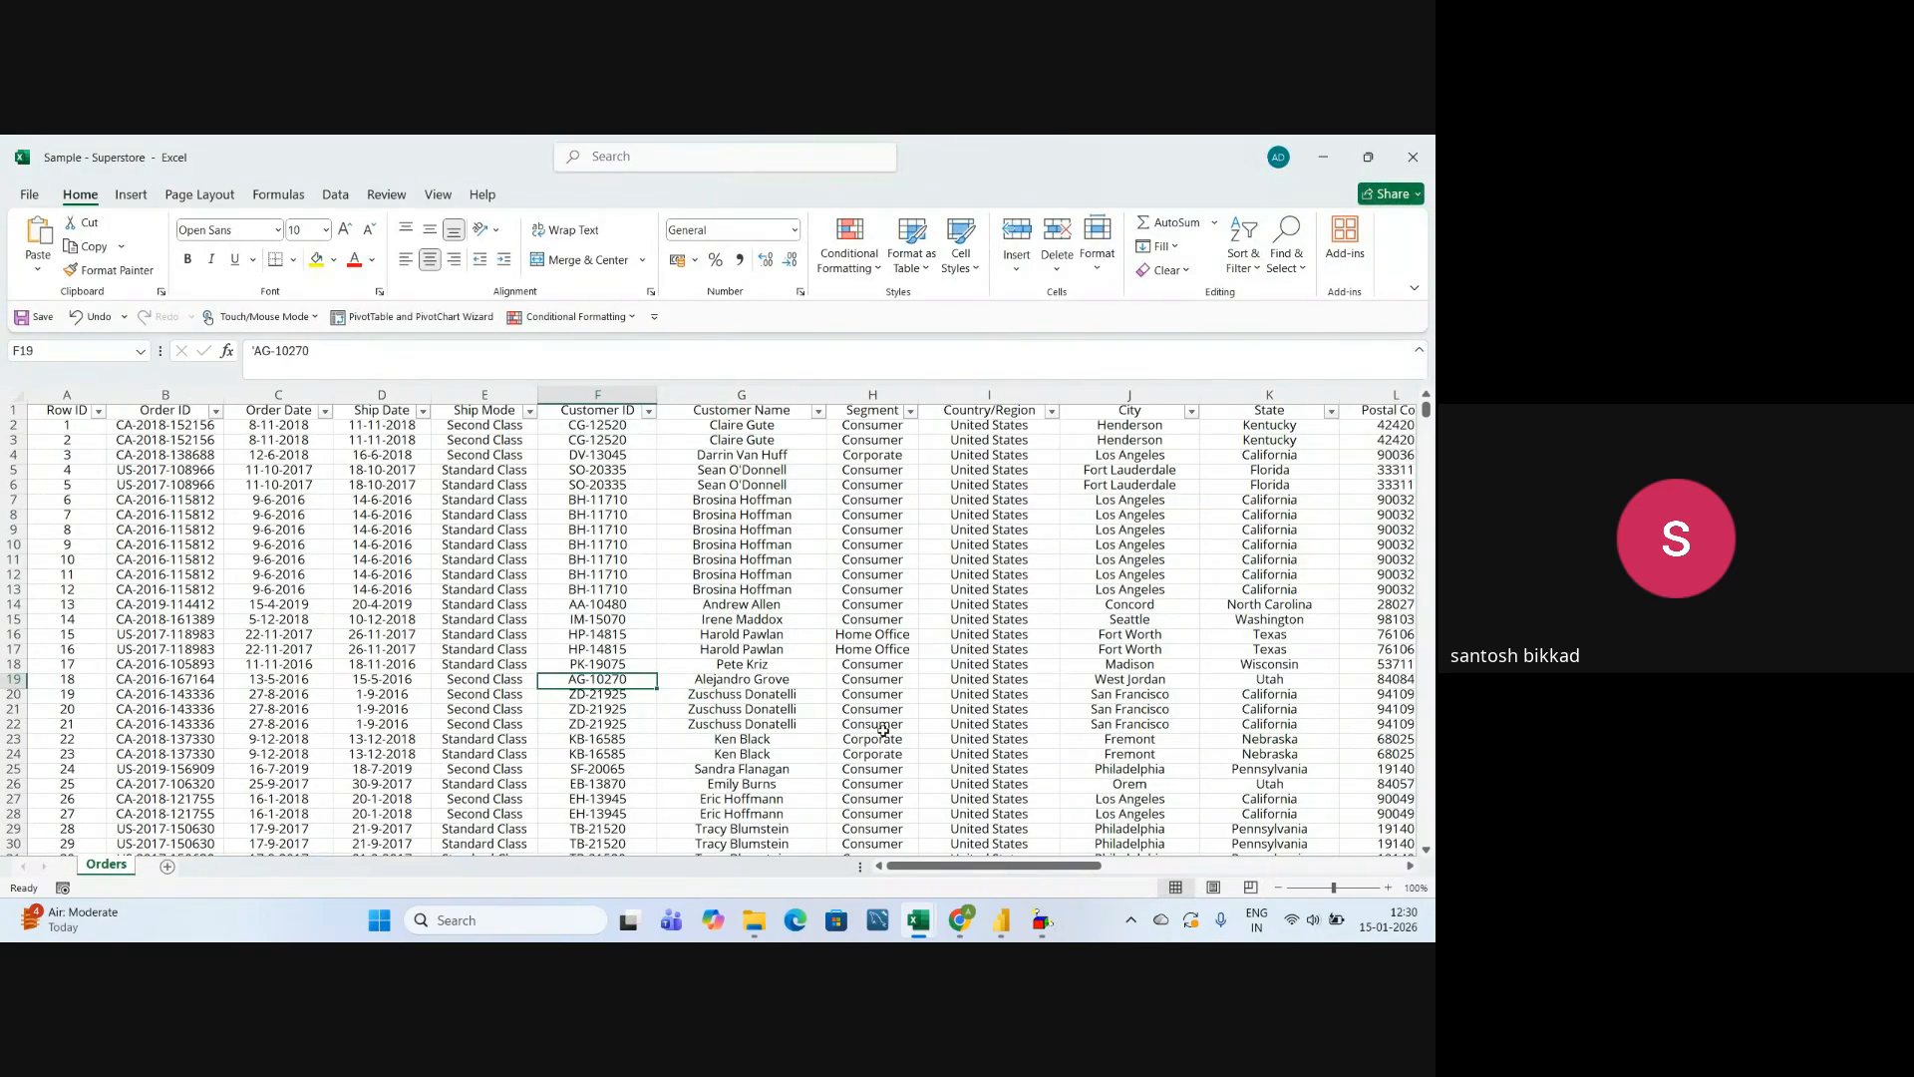
{"action": "key", "text": "Up"}
{"action": "key", "text": "Up"}
{"action": "key", "text": "Up"}
{"action": "key", "text": "Up"}
{"action": "key", "text": "Up"}
{"action": "key", "text": "Up"}
{"action": "key", "text": "Up"}
{"action": "key", "text": "Up"}
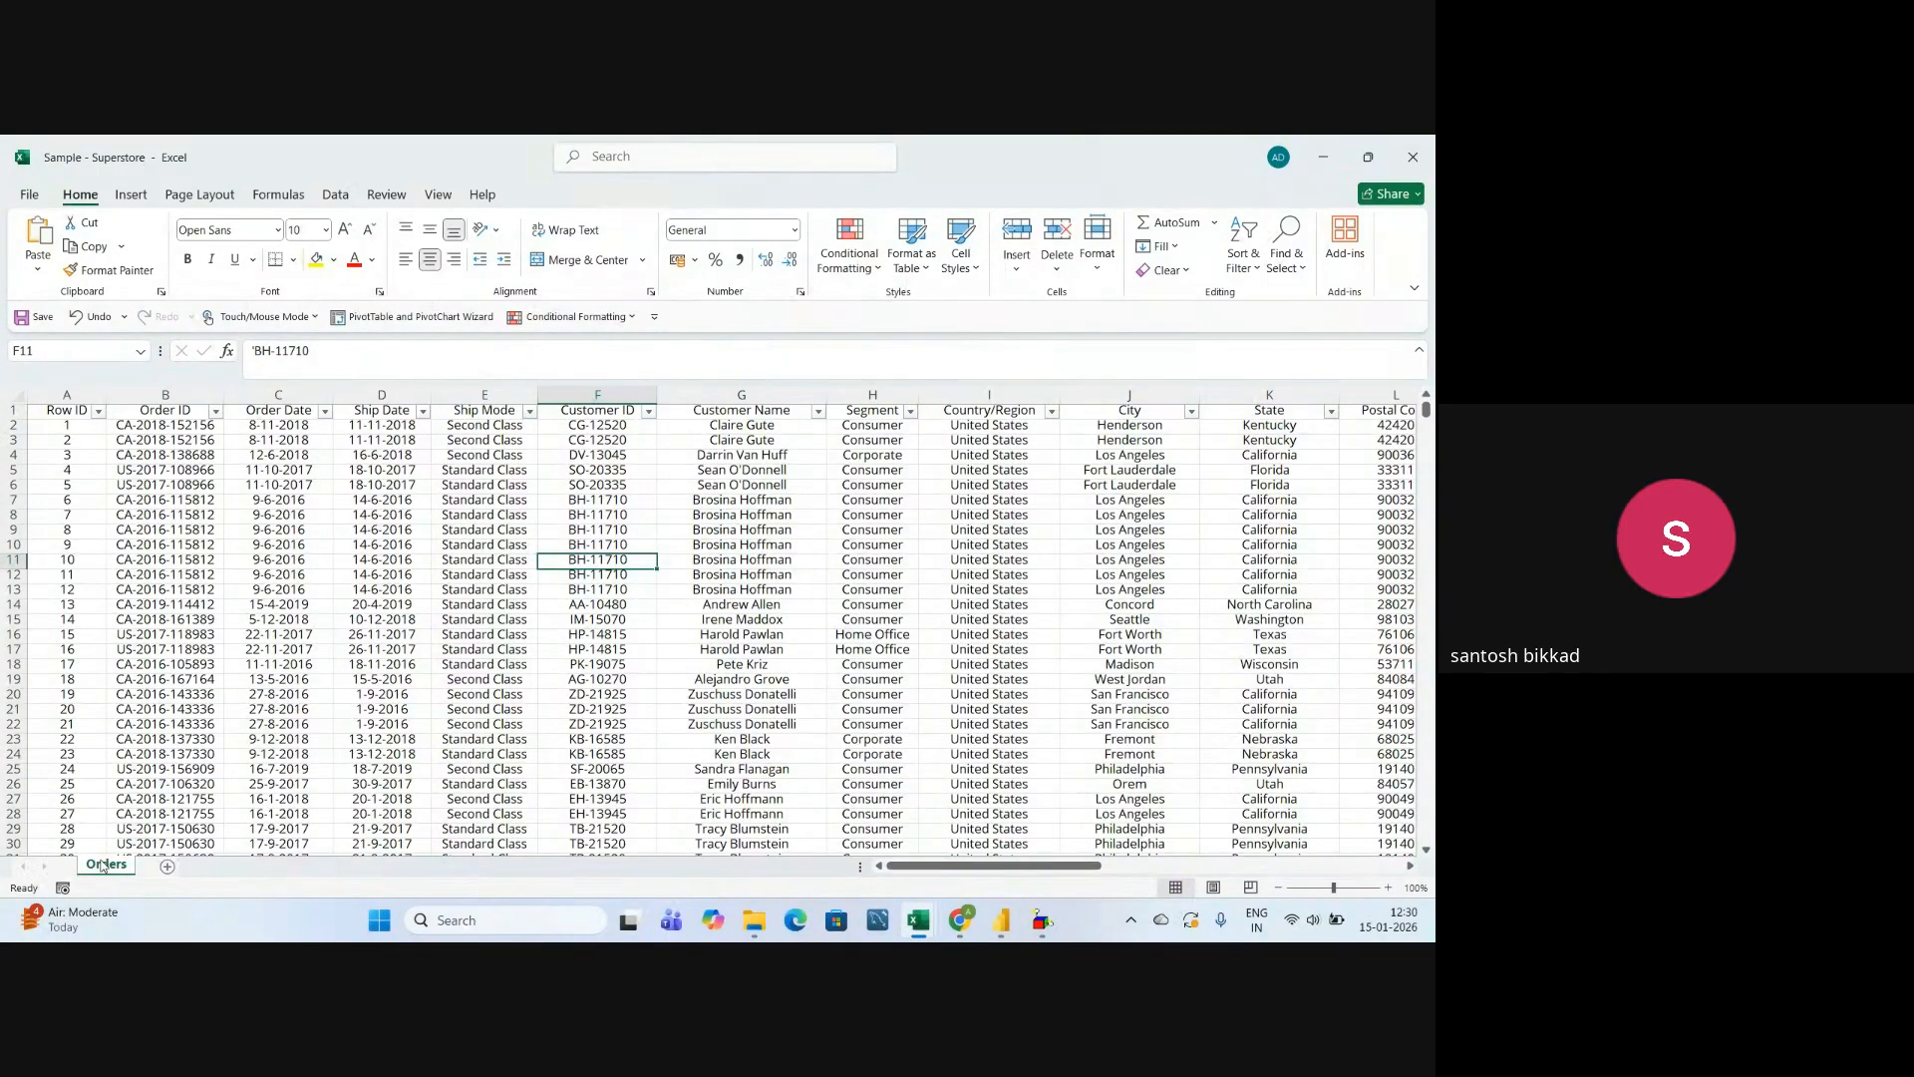
{"action": "left_click", "coordinate": [313, 664]}
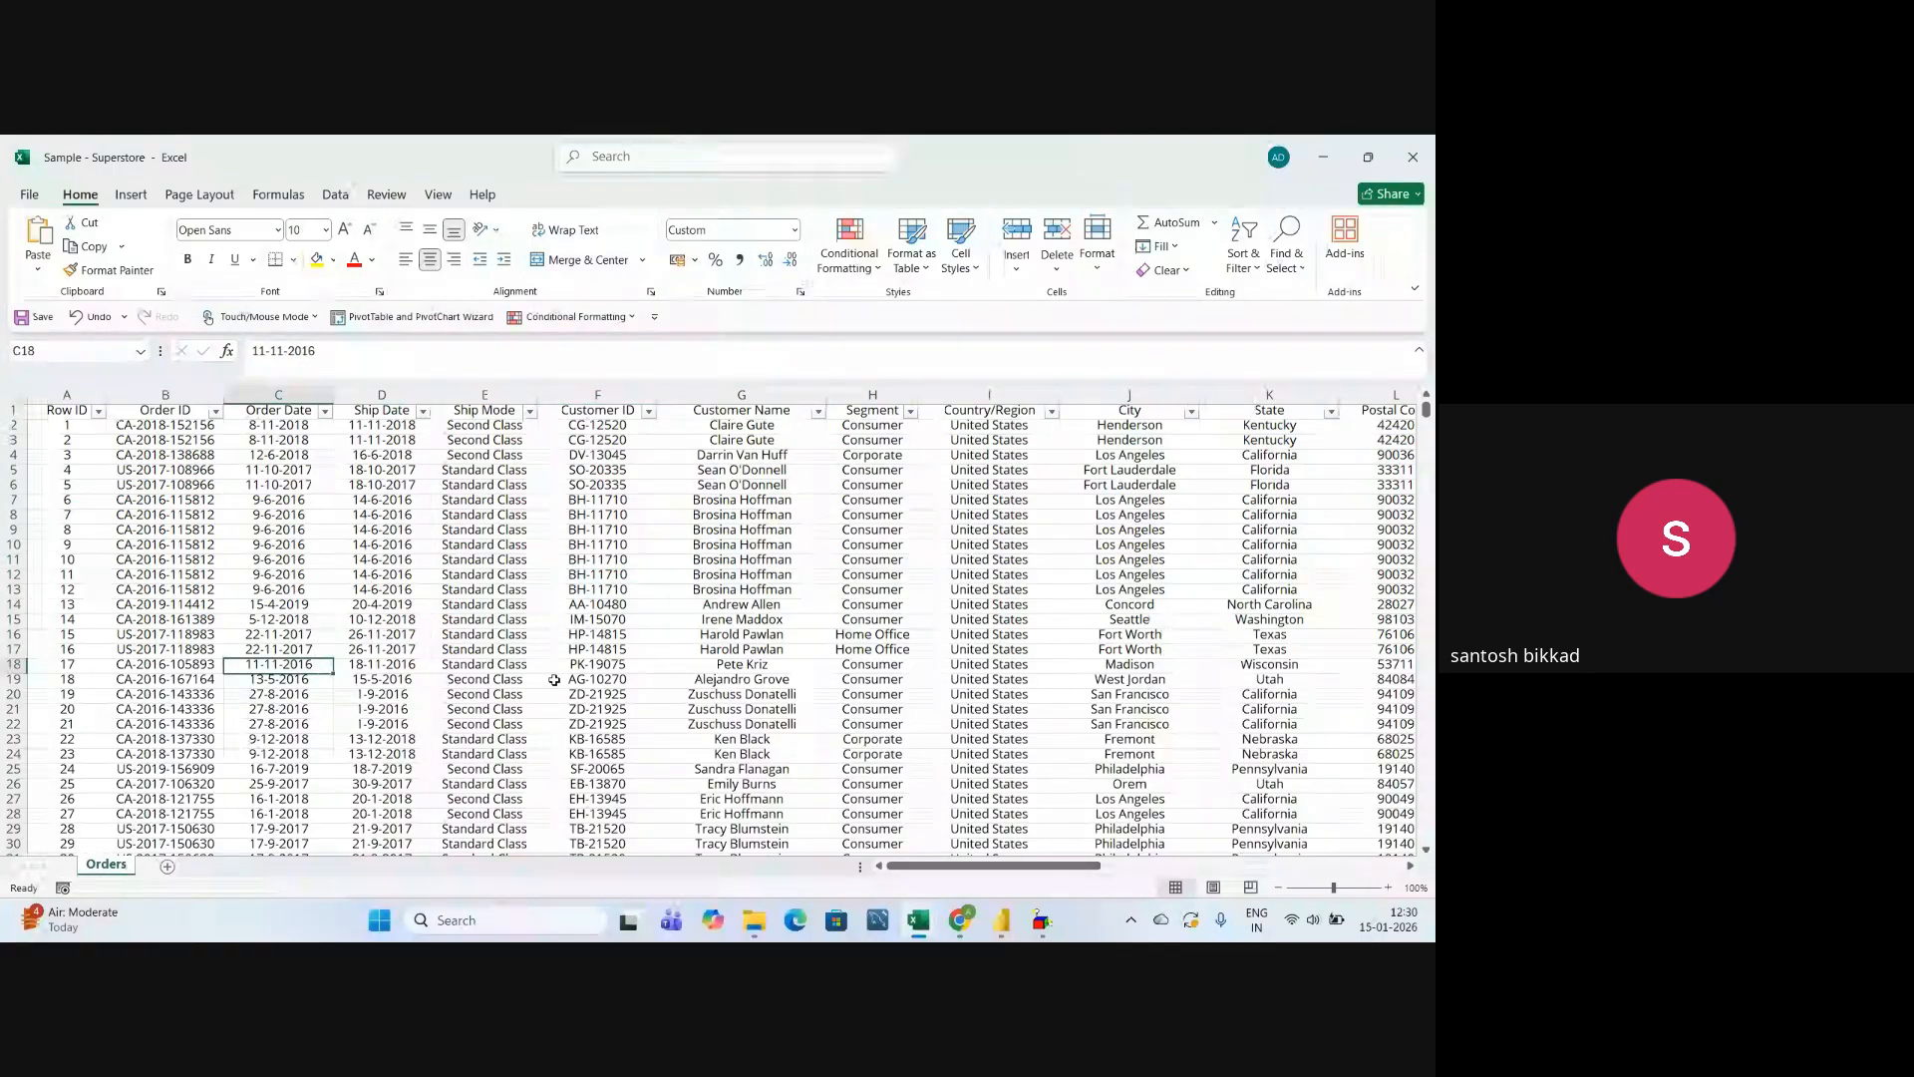
{"action": "left_click_drag", "start_coordinate": [916, 865], "coordinate": [857, 871]}
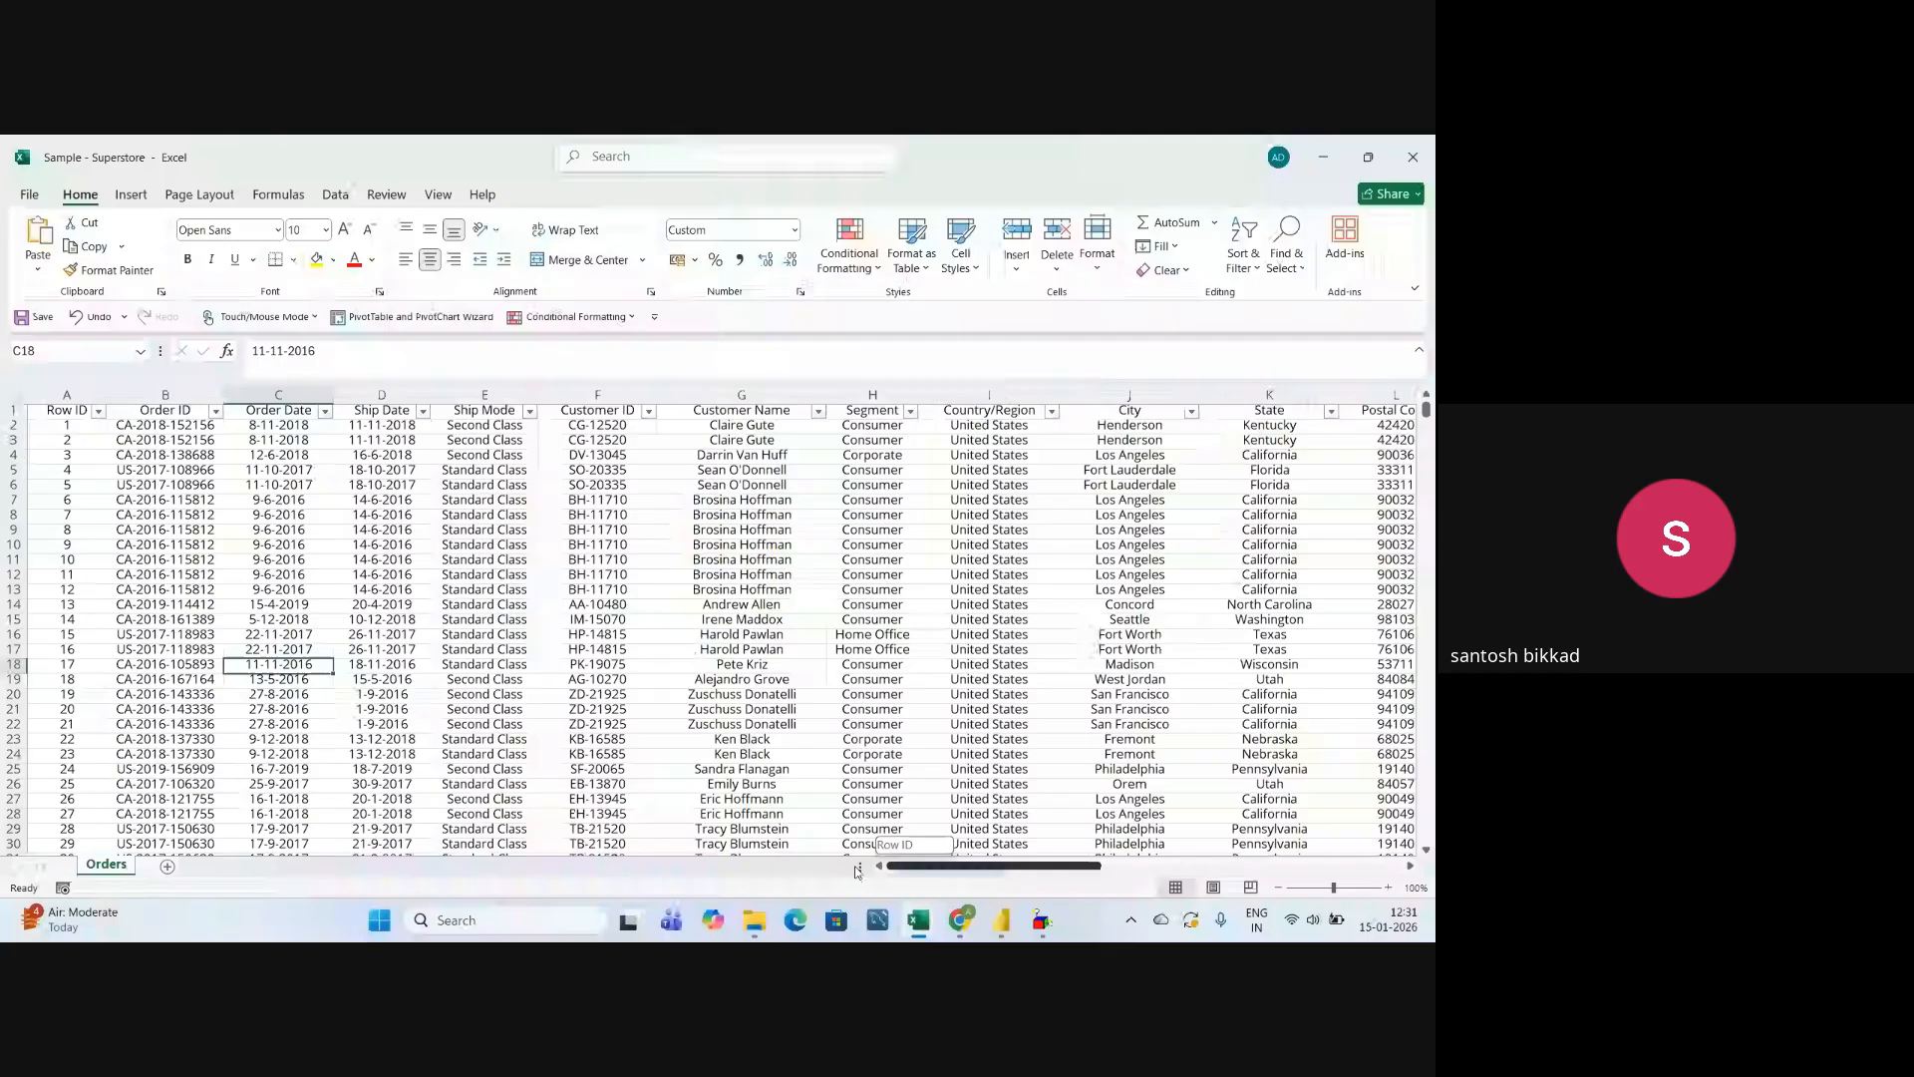
{"action": "left_click", "coordinate": [484, 589]}
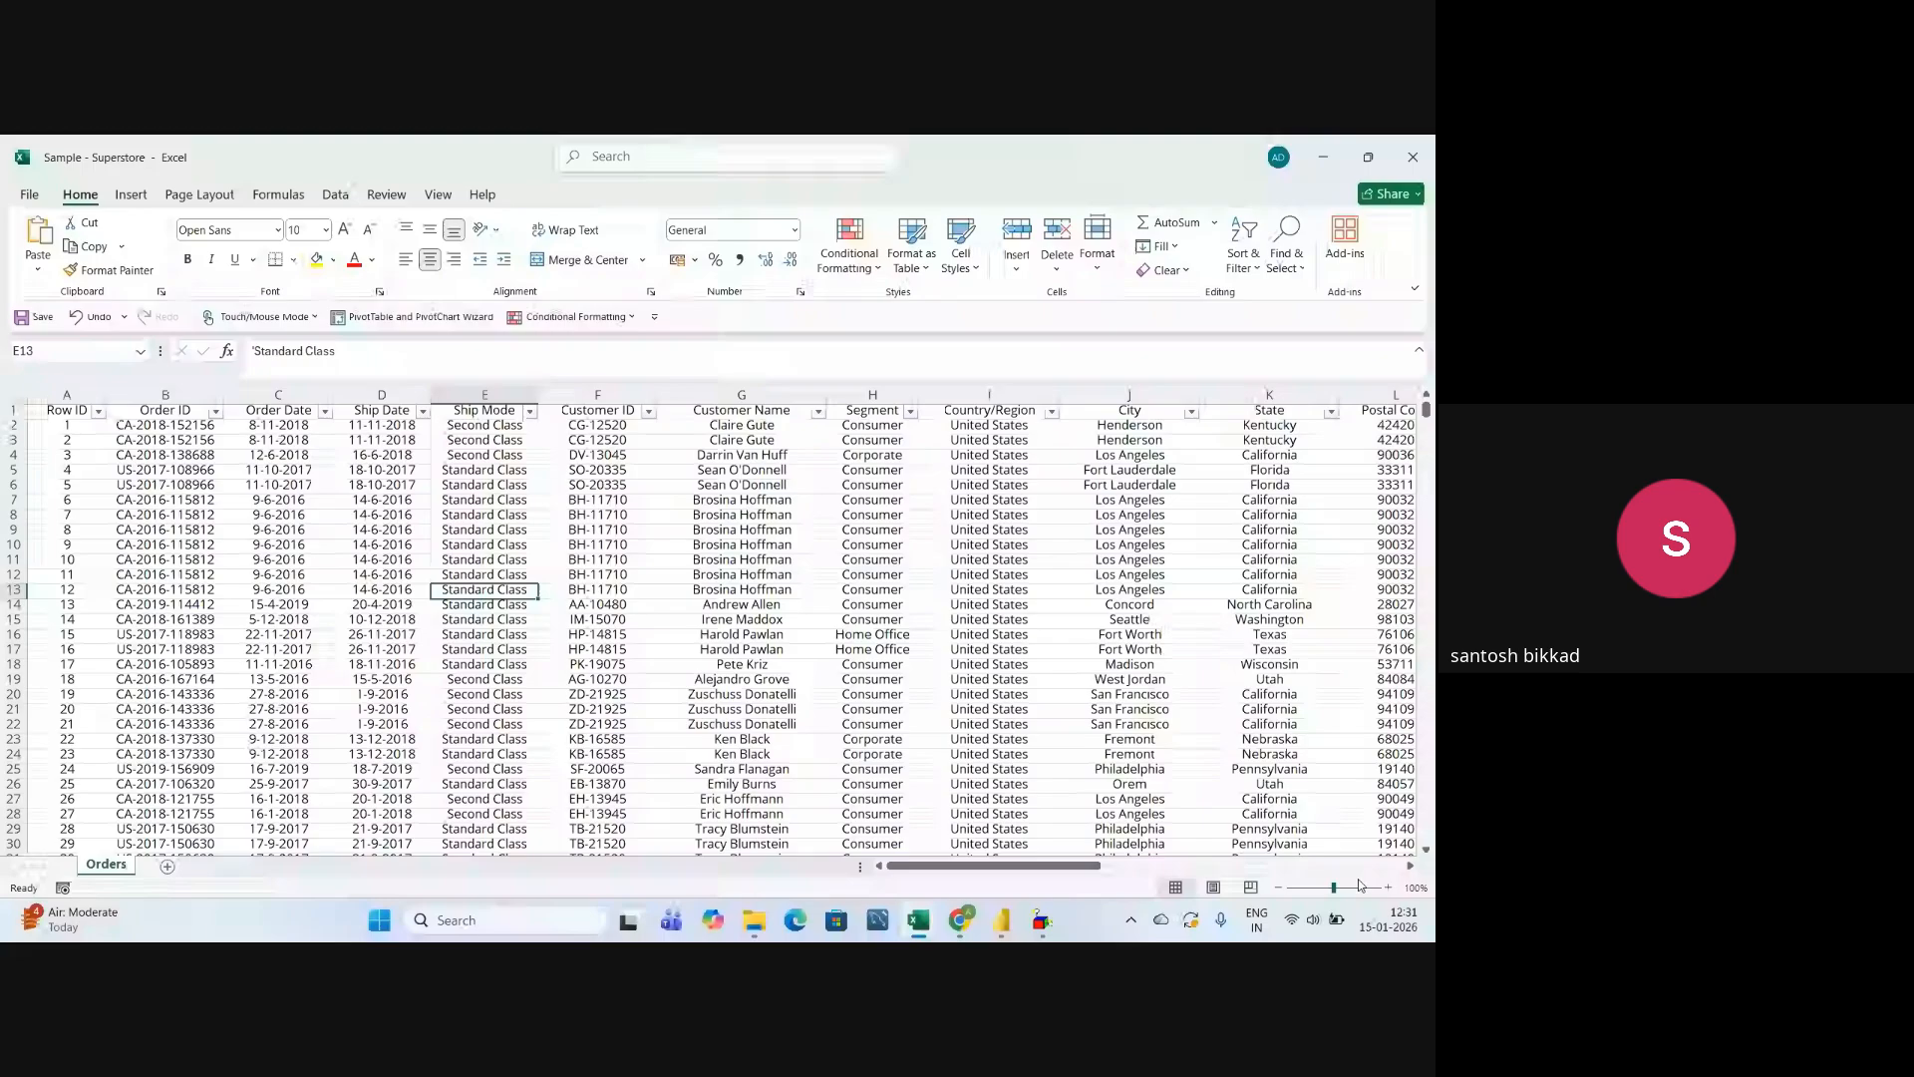
Make the header row of the Orders sheet bold.
{"action": "left_click", "coordinate": [1388, 887]}
{"action": "left_click", "coordinate": [1388, 886]}
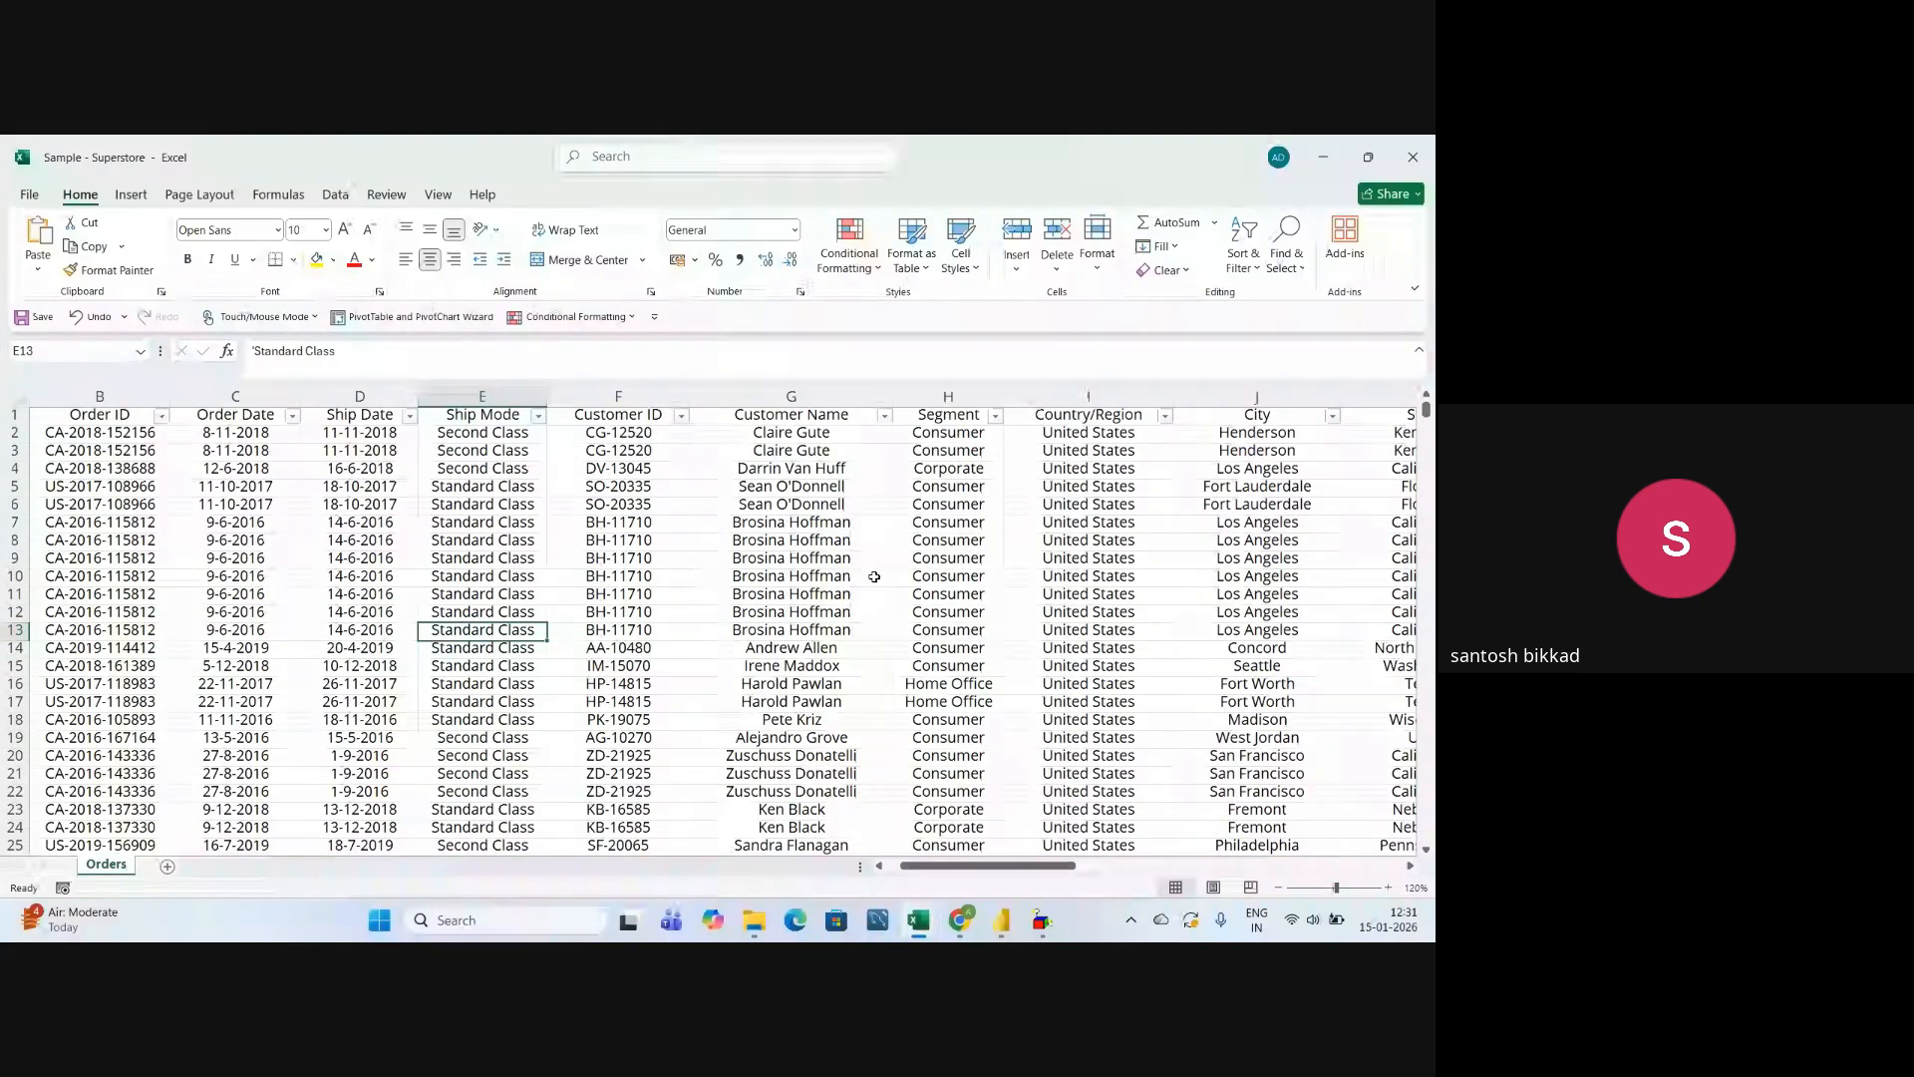
{"action": "left_click", "coordinate": [14, 414]}
{"action": "left_click", "coordinate": [190, 260]}
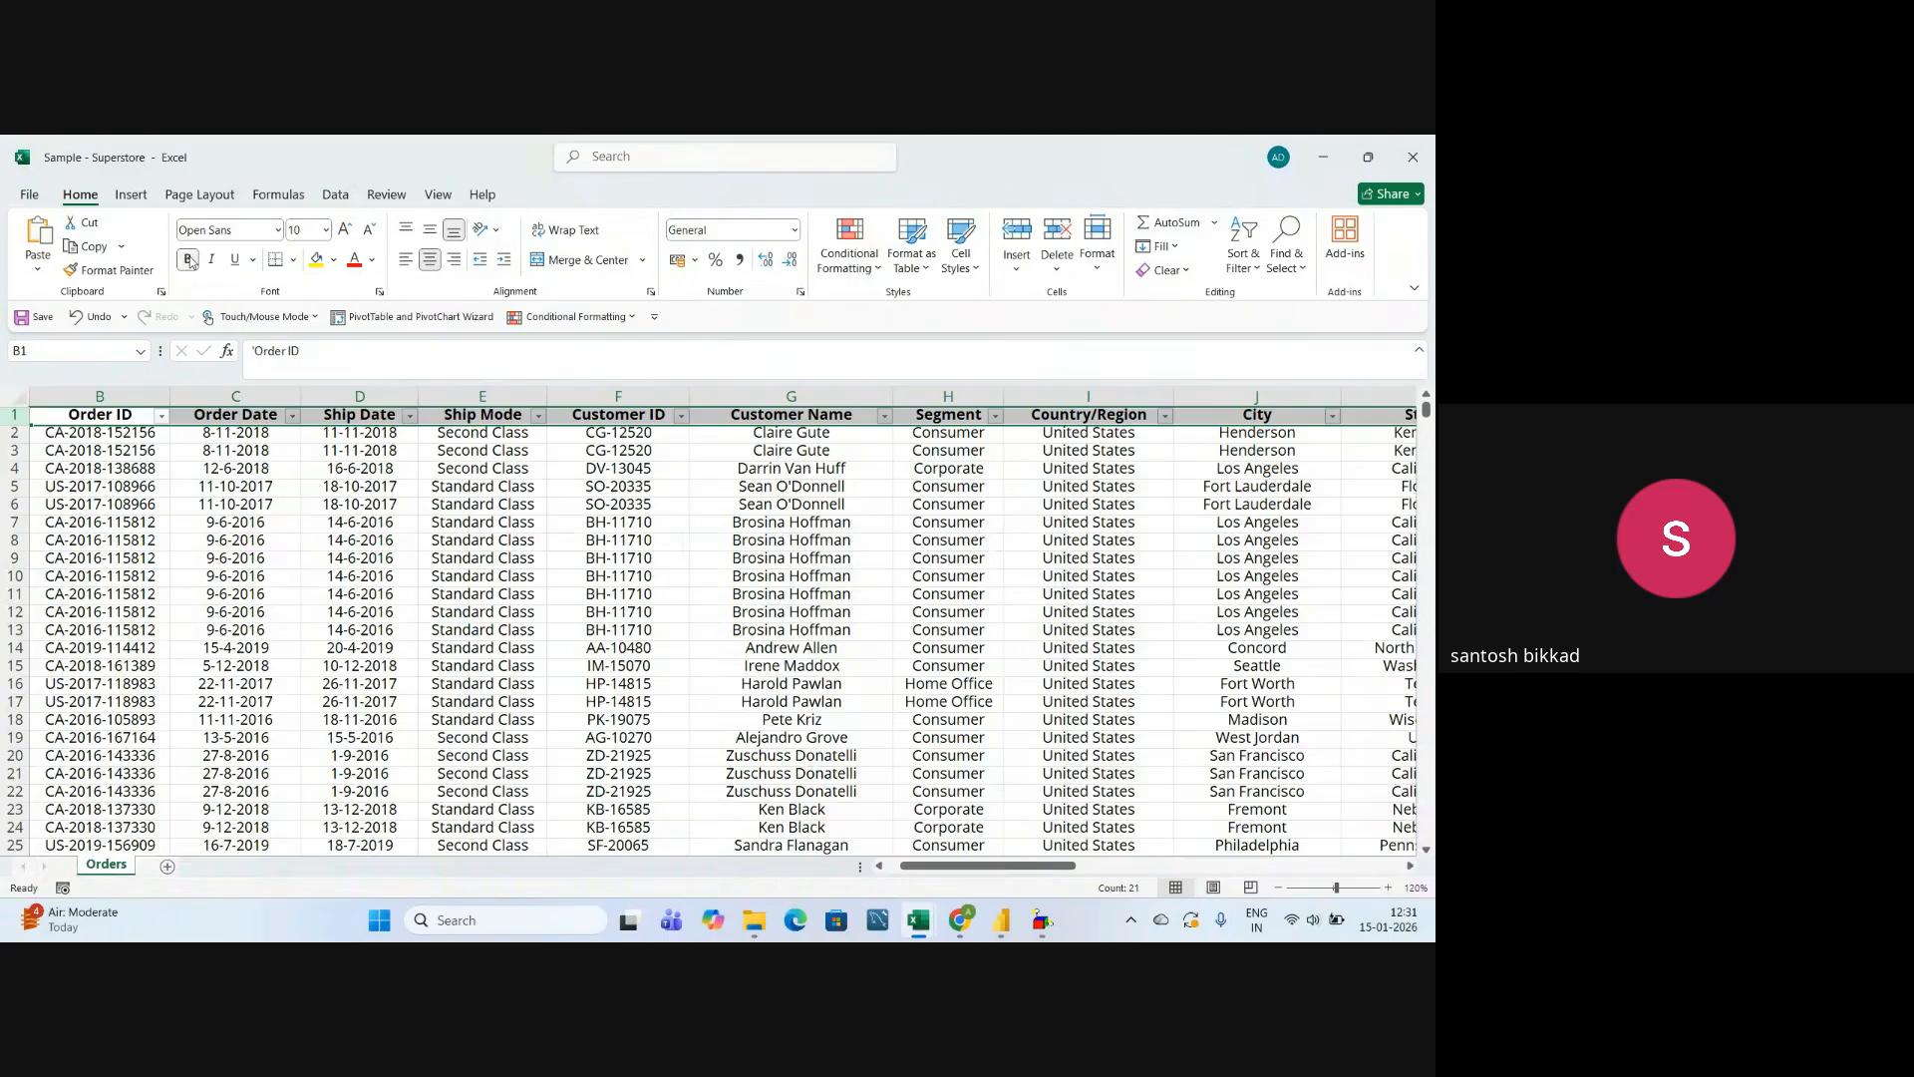
{"action": "left_click", "coordinate": [209, 523]}
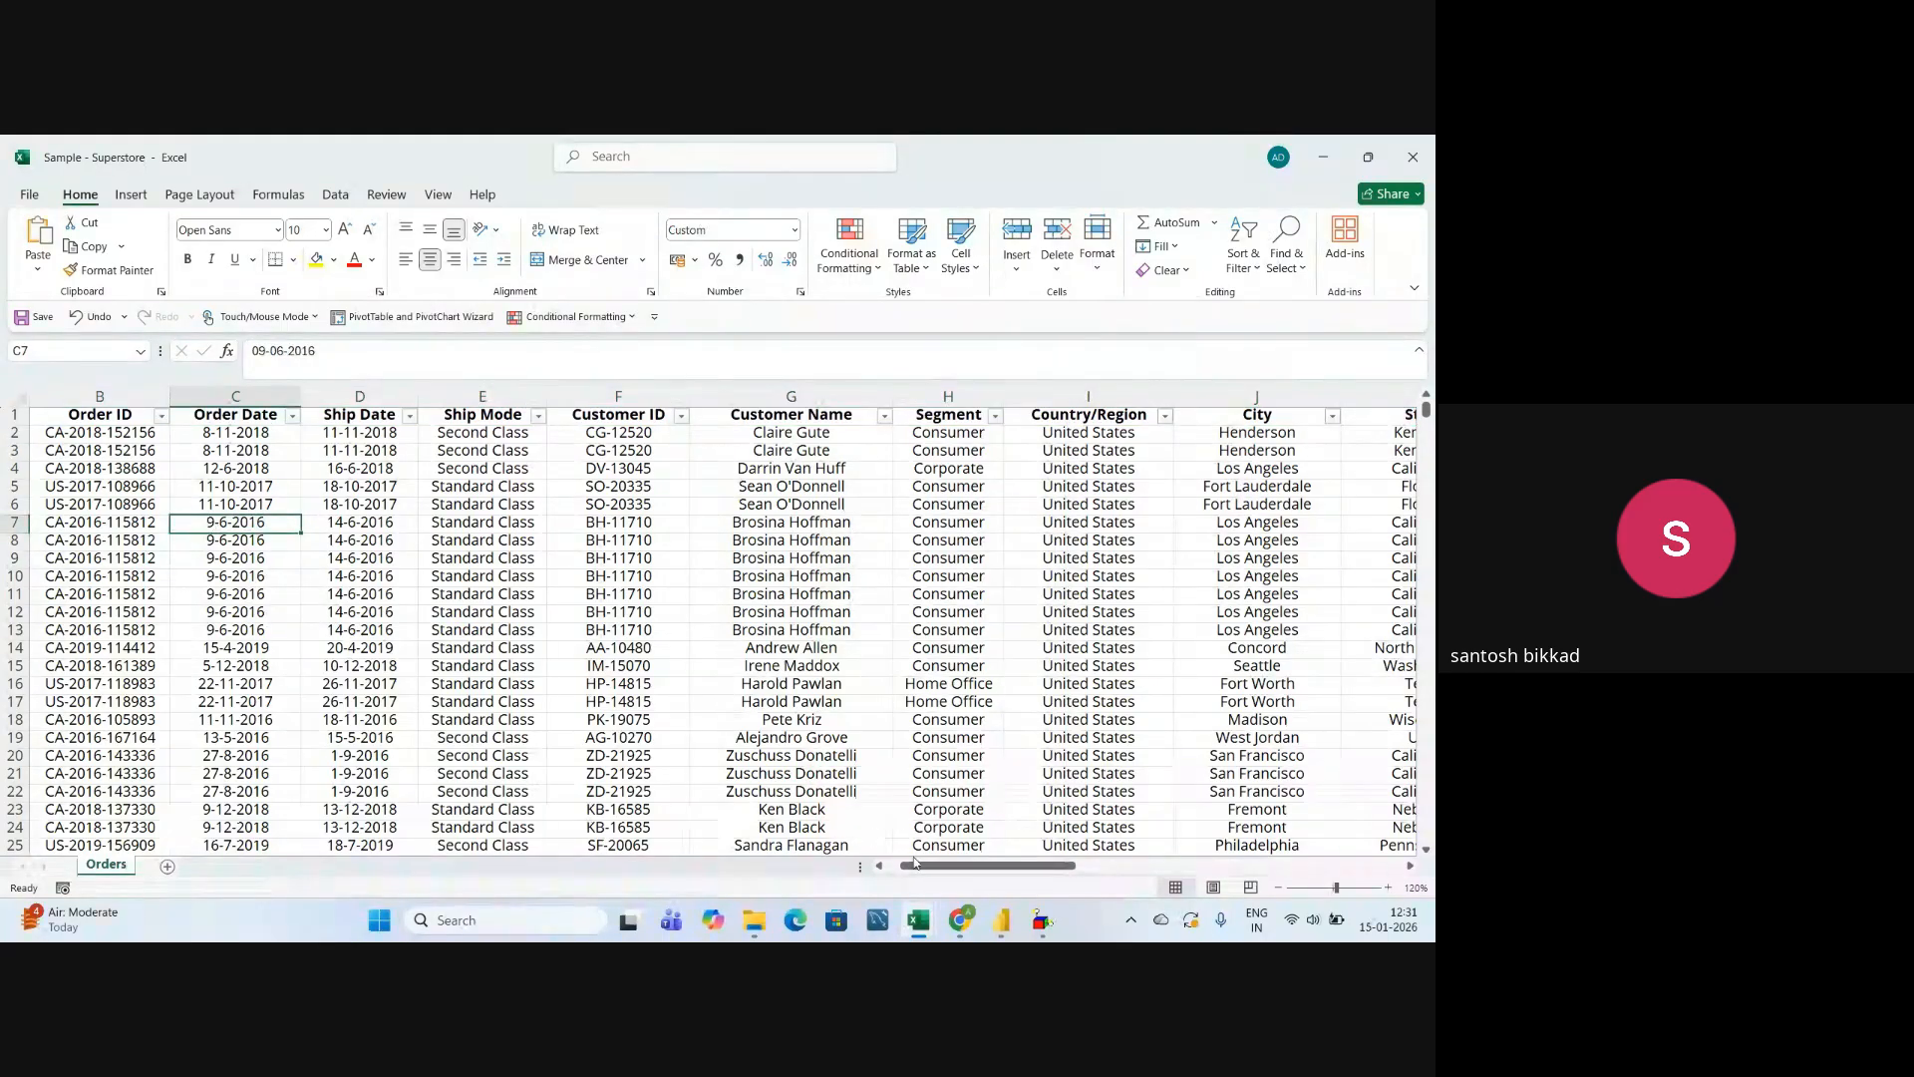
Go through the order and customer columns of the Orders sheet one by one, from Row ID to Segment.
{"action": "left_click_drag", "start_coordinate": [915, 863], "coordinate": [889, 863]}
{"action": "left_click", "coordinate": [75, 396]}
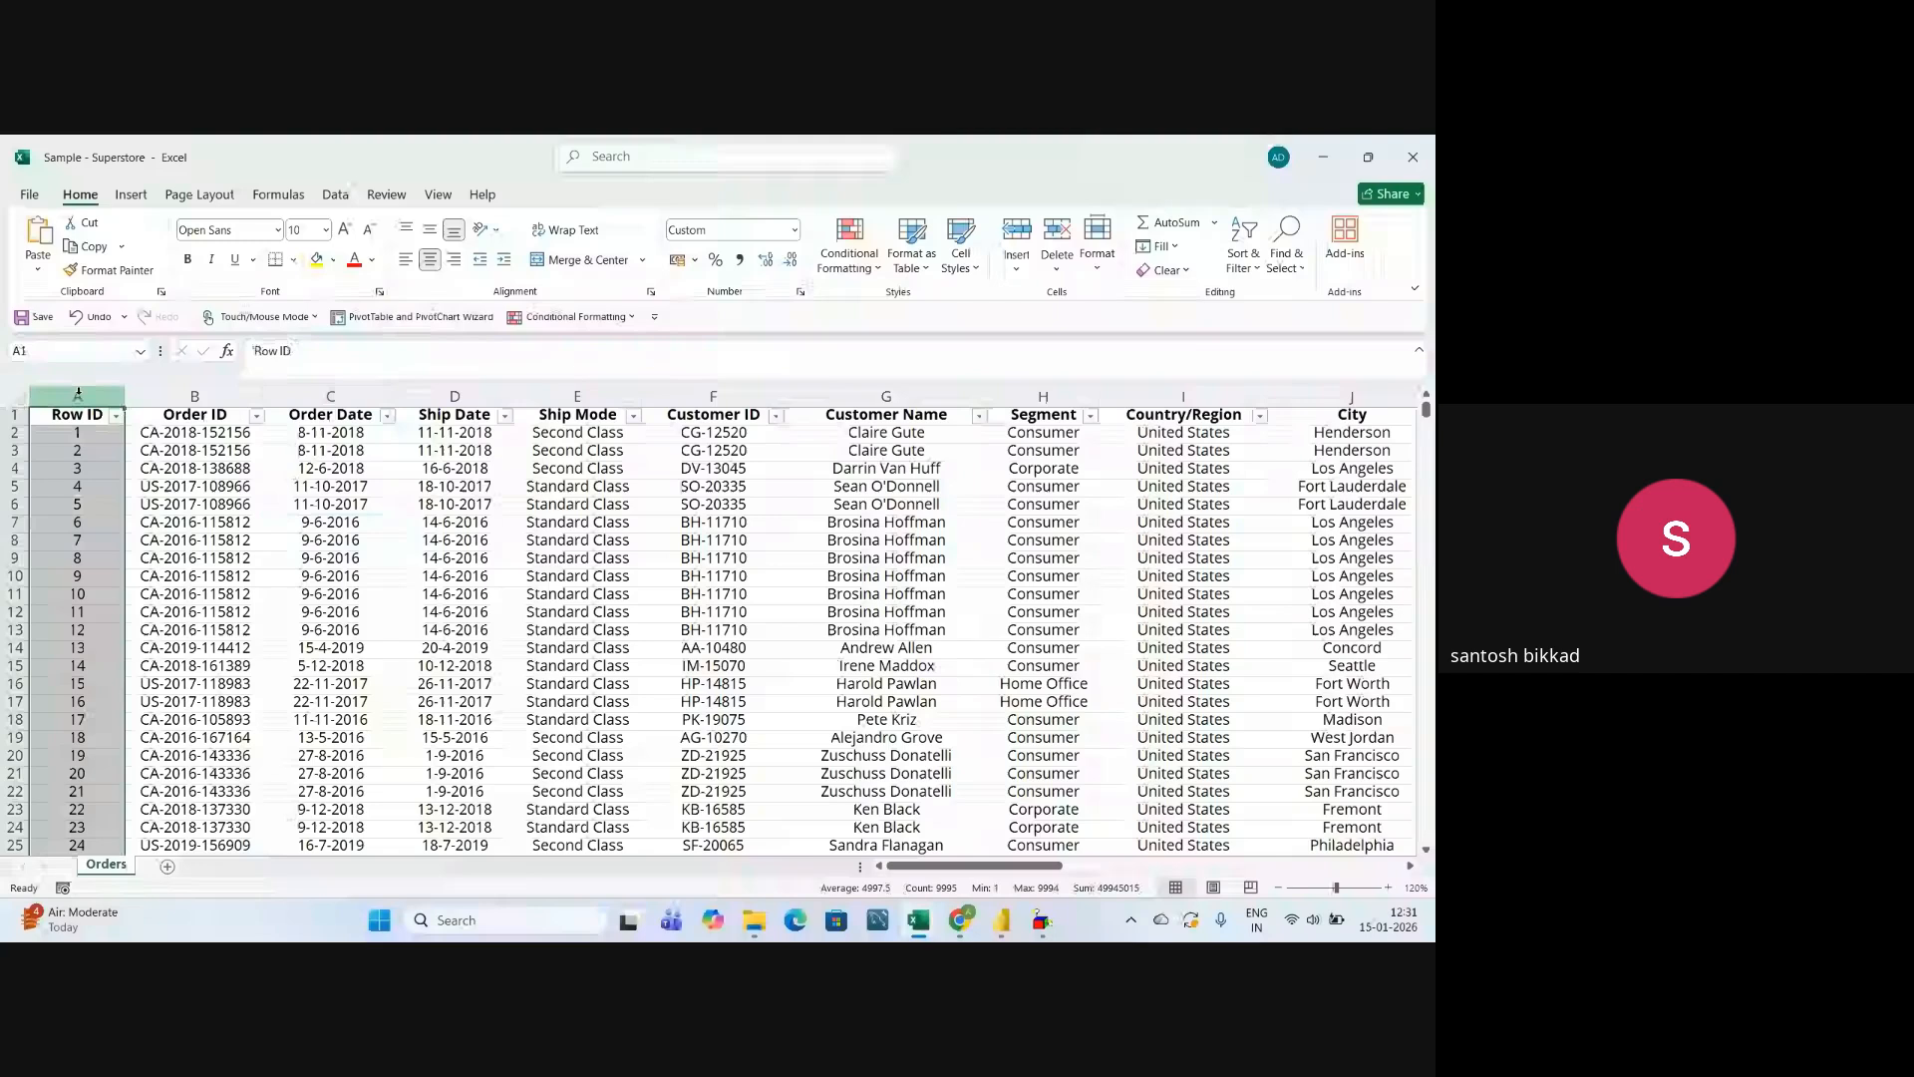
{"action": "left_click", "coordinate": [216, 397]}
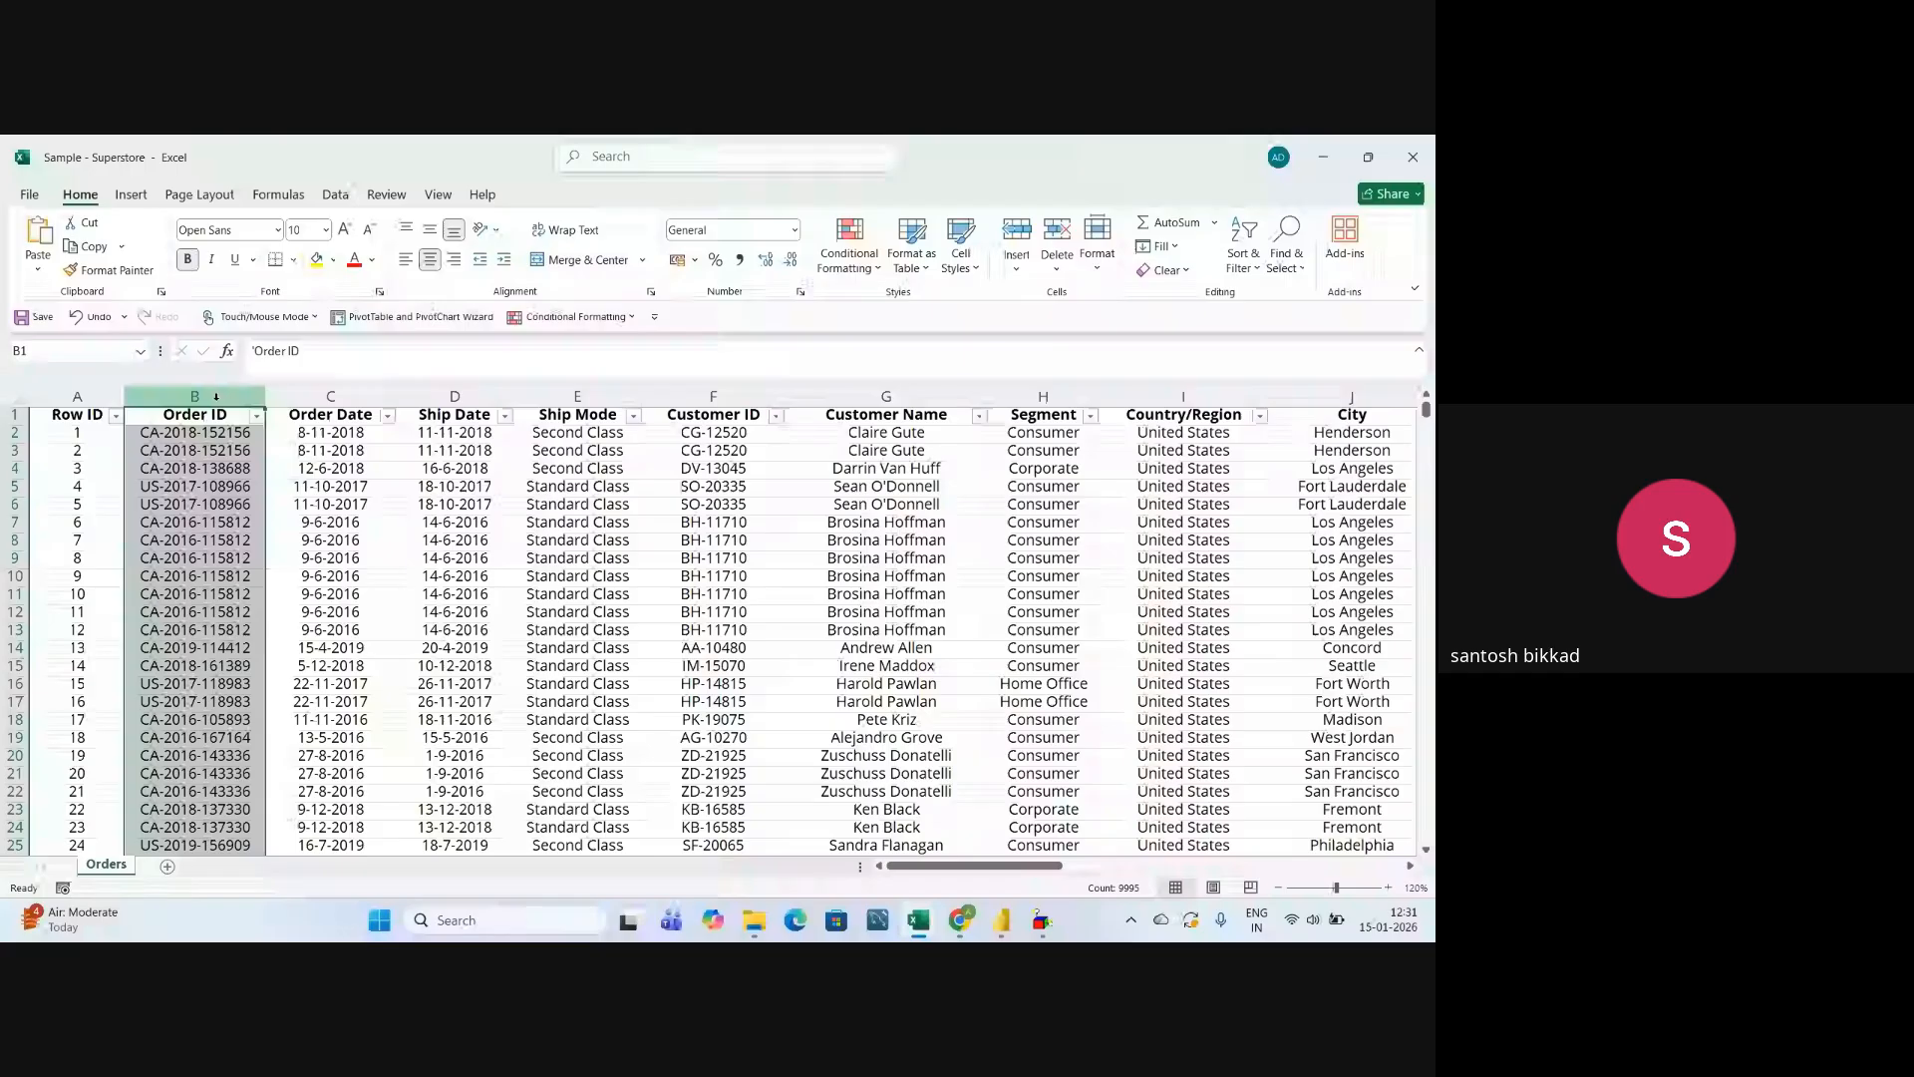
{"action": "left_click", "coordinate": [290, 398]}
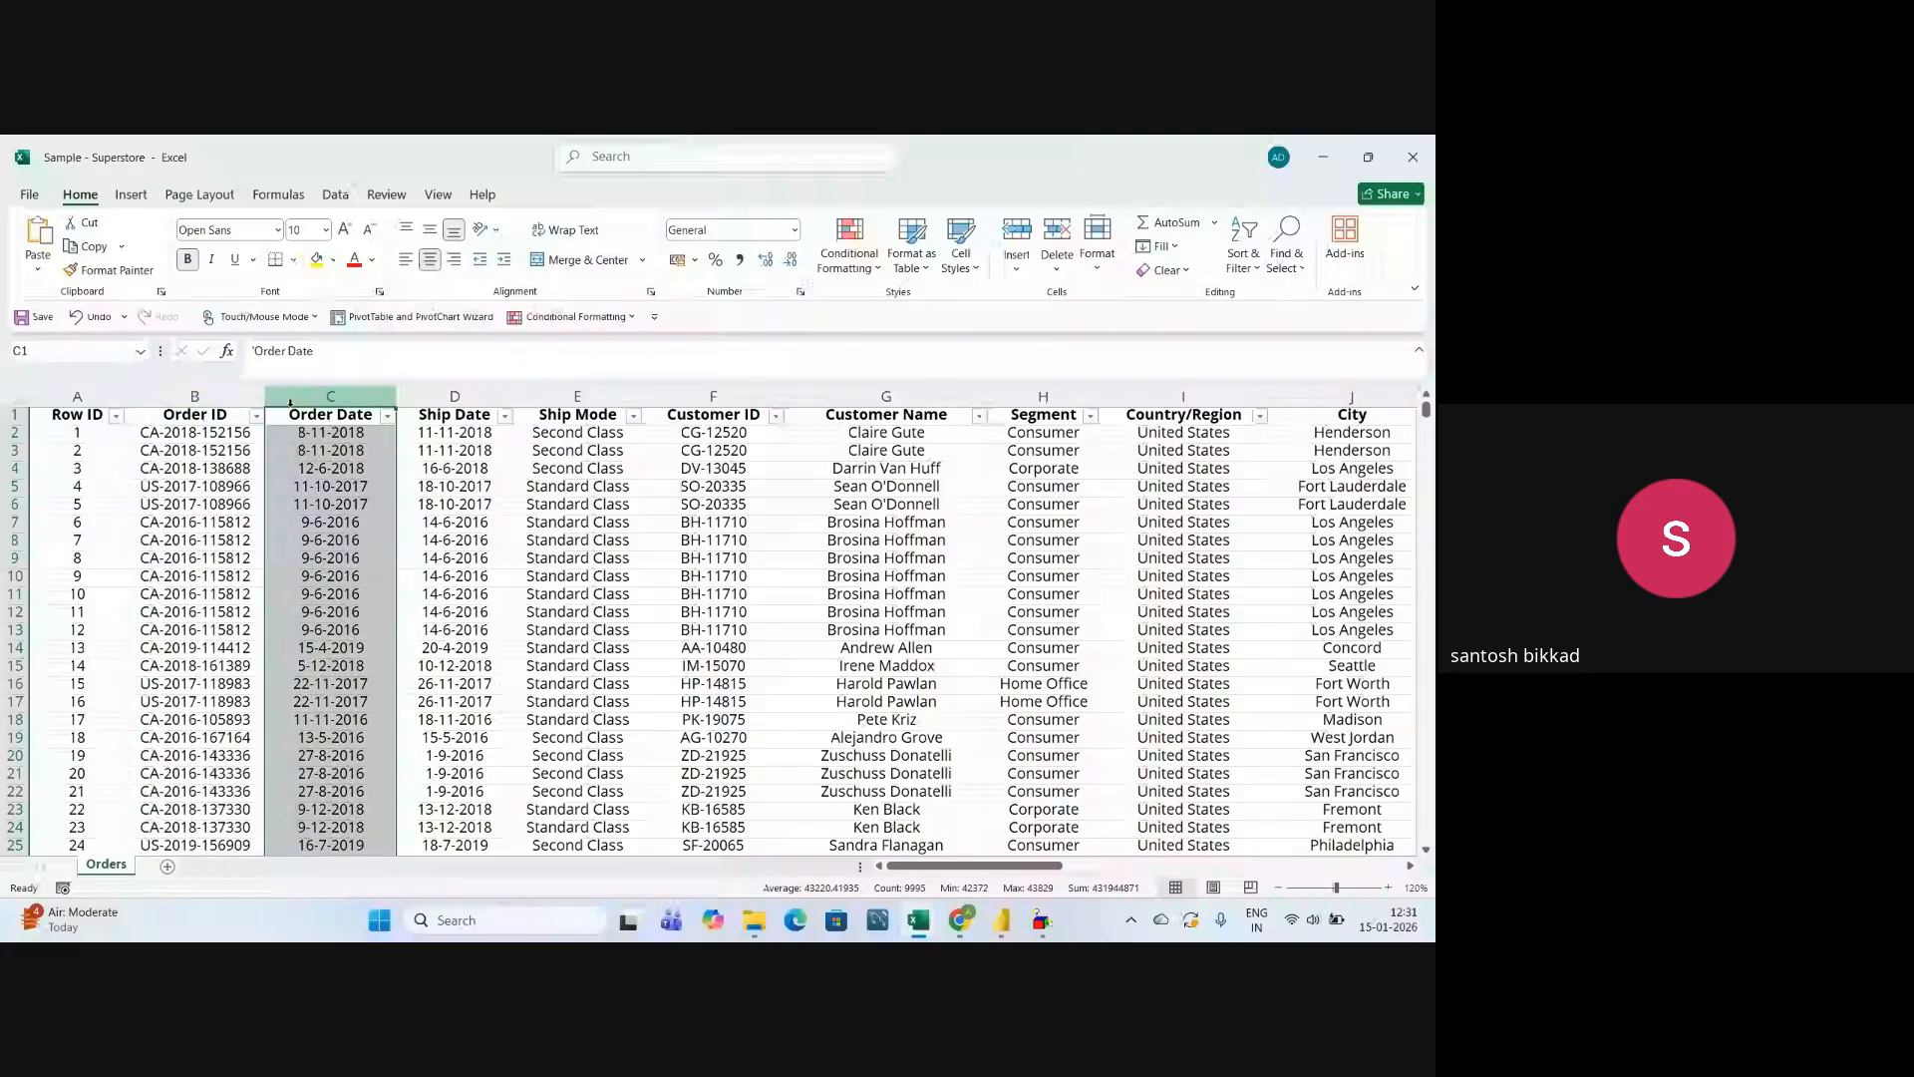
{"action": "left_click", "coordinate": [473, 396]}
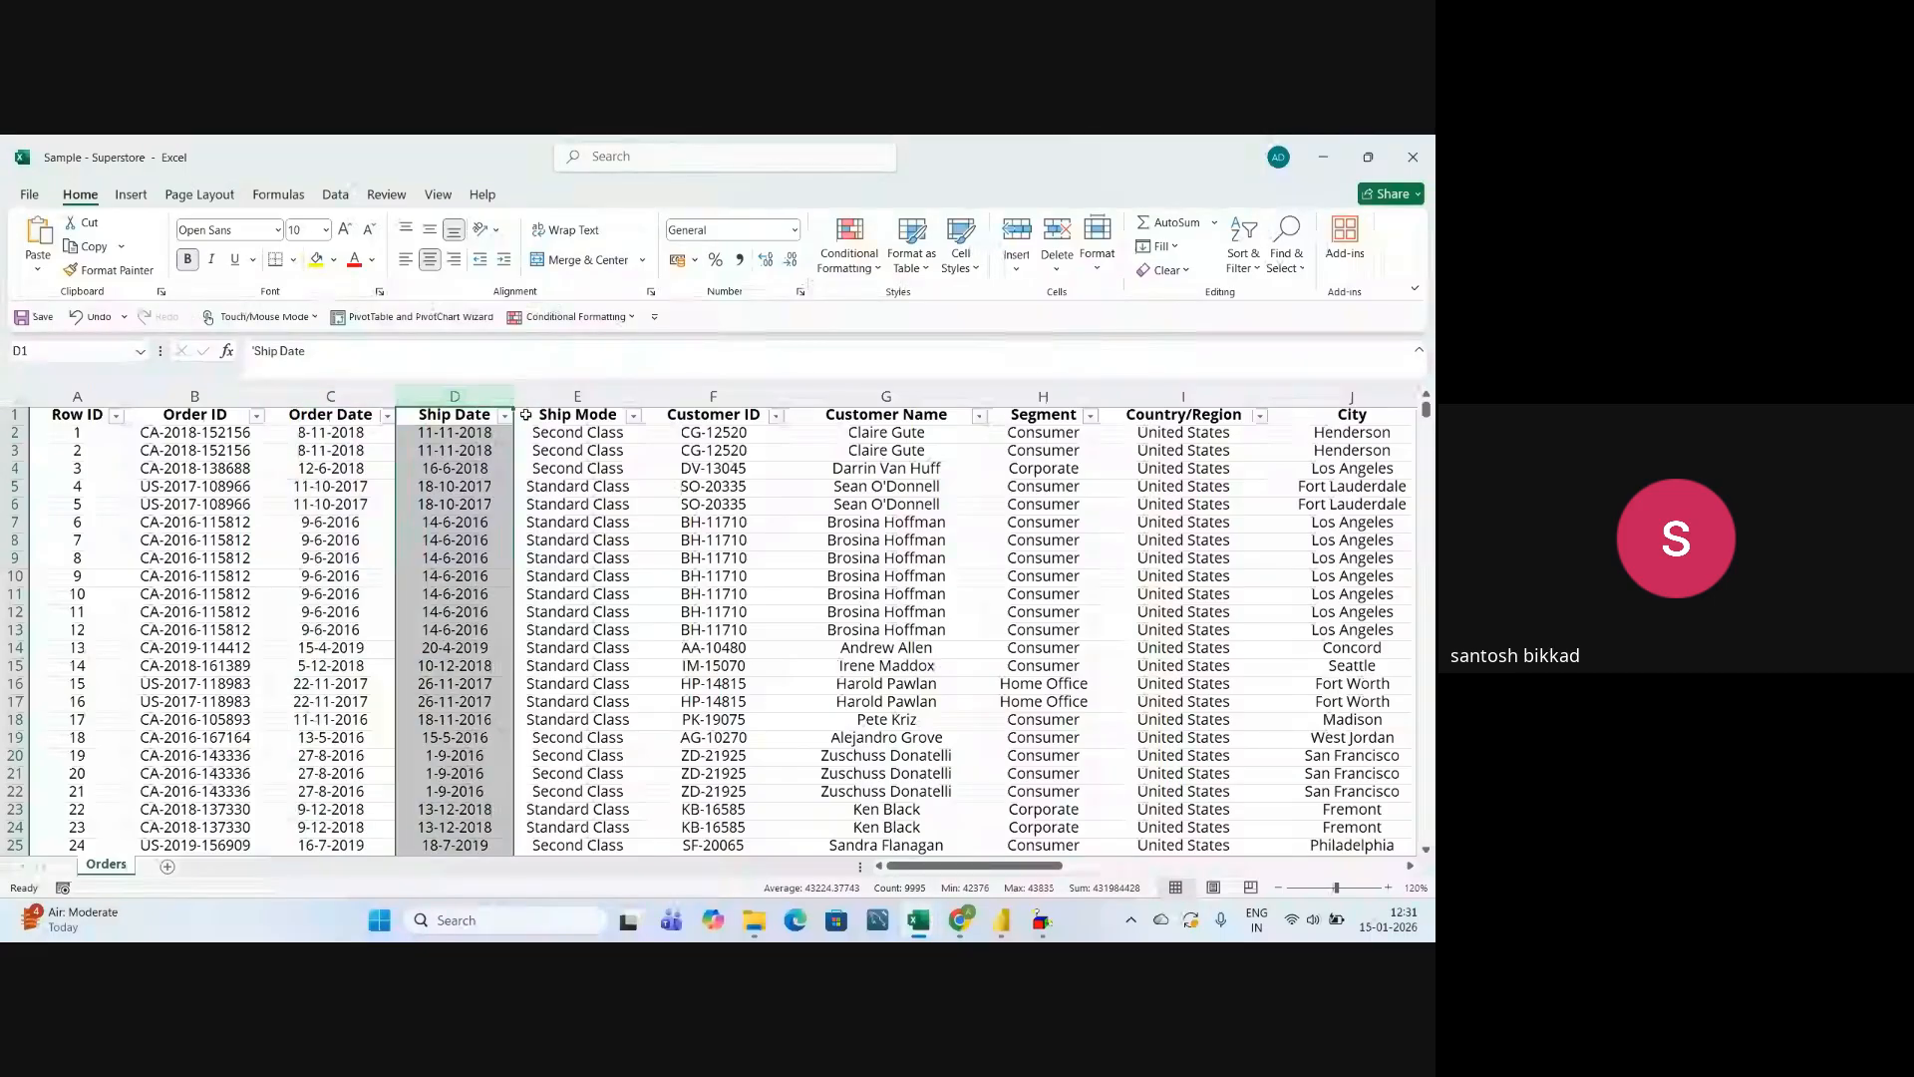
{"action": "left_click", "coordinate": [555, 398]}
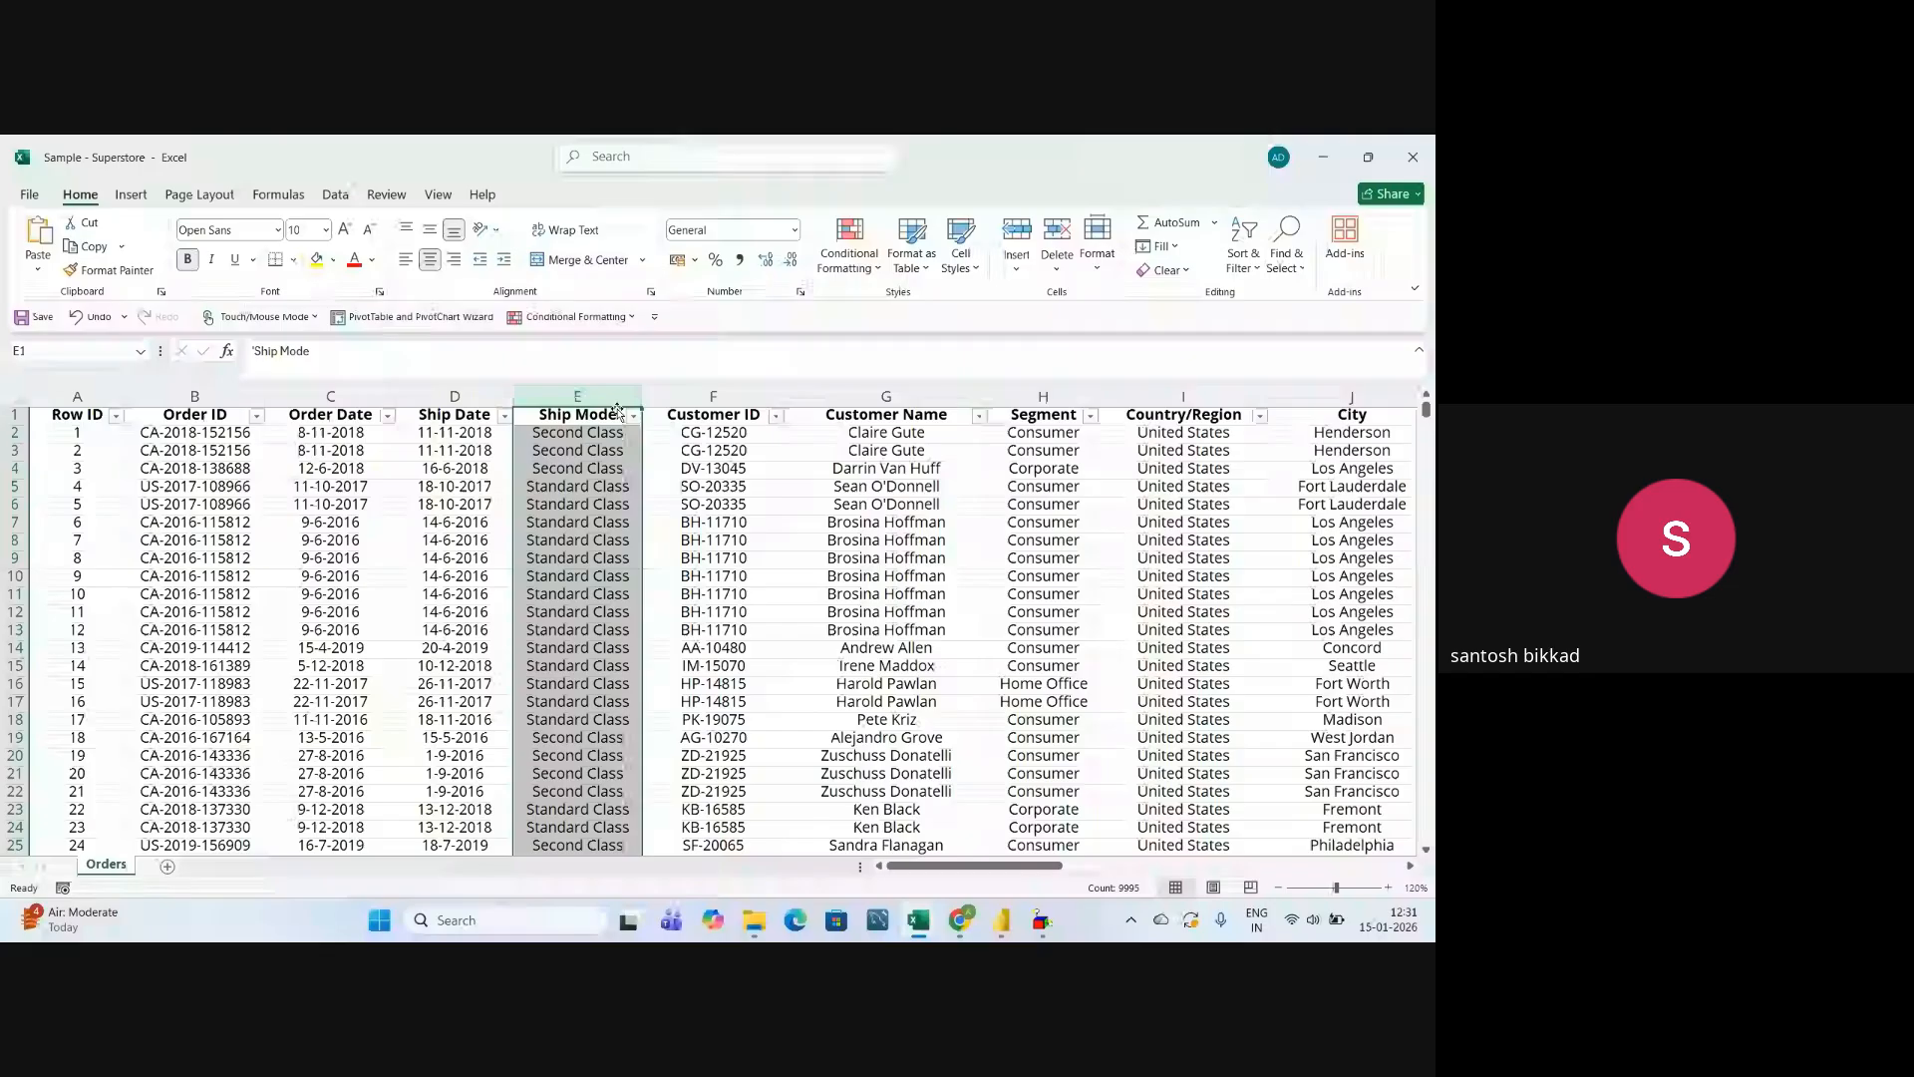
{"action": "left_click", "coordinate": [718, 398]}
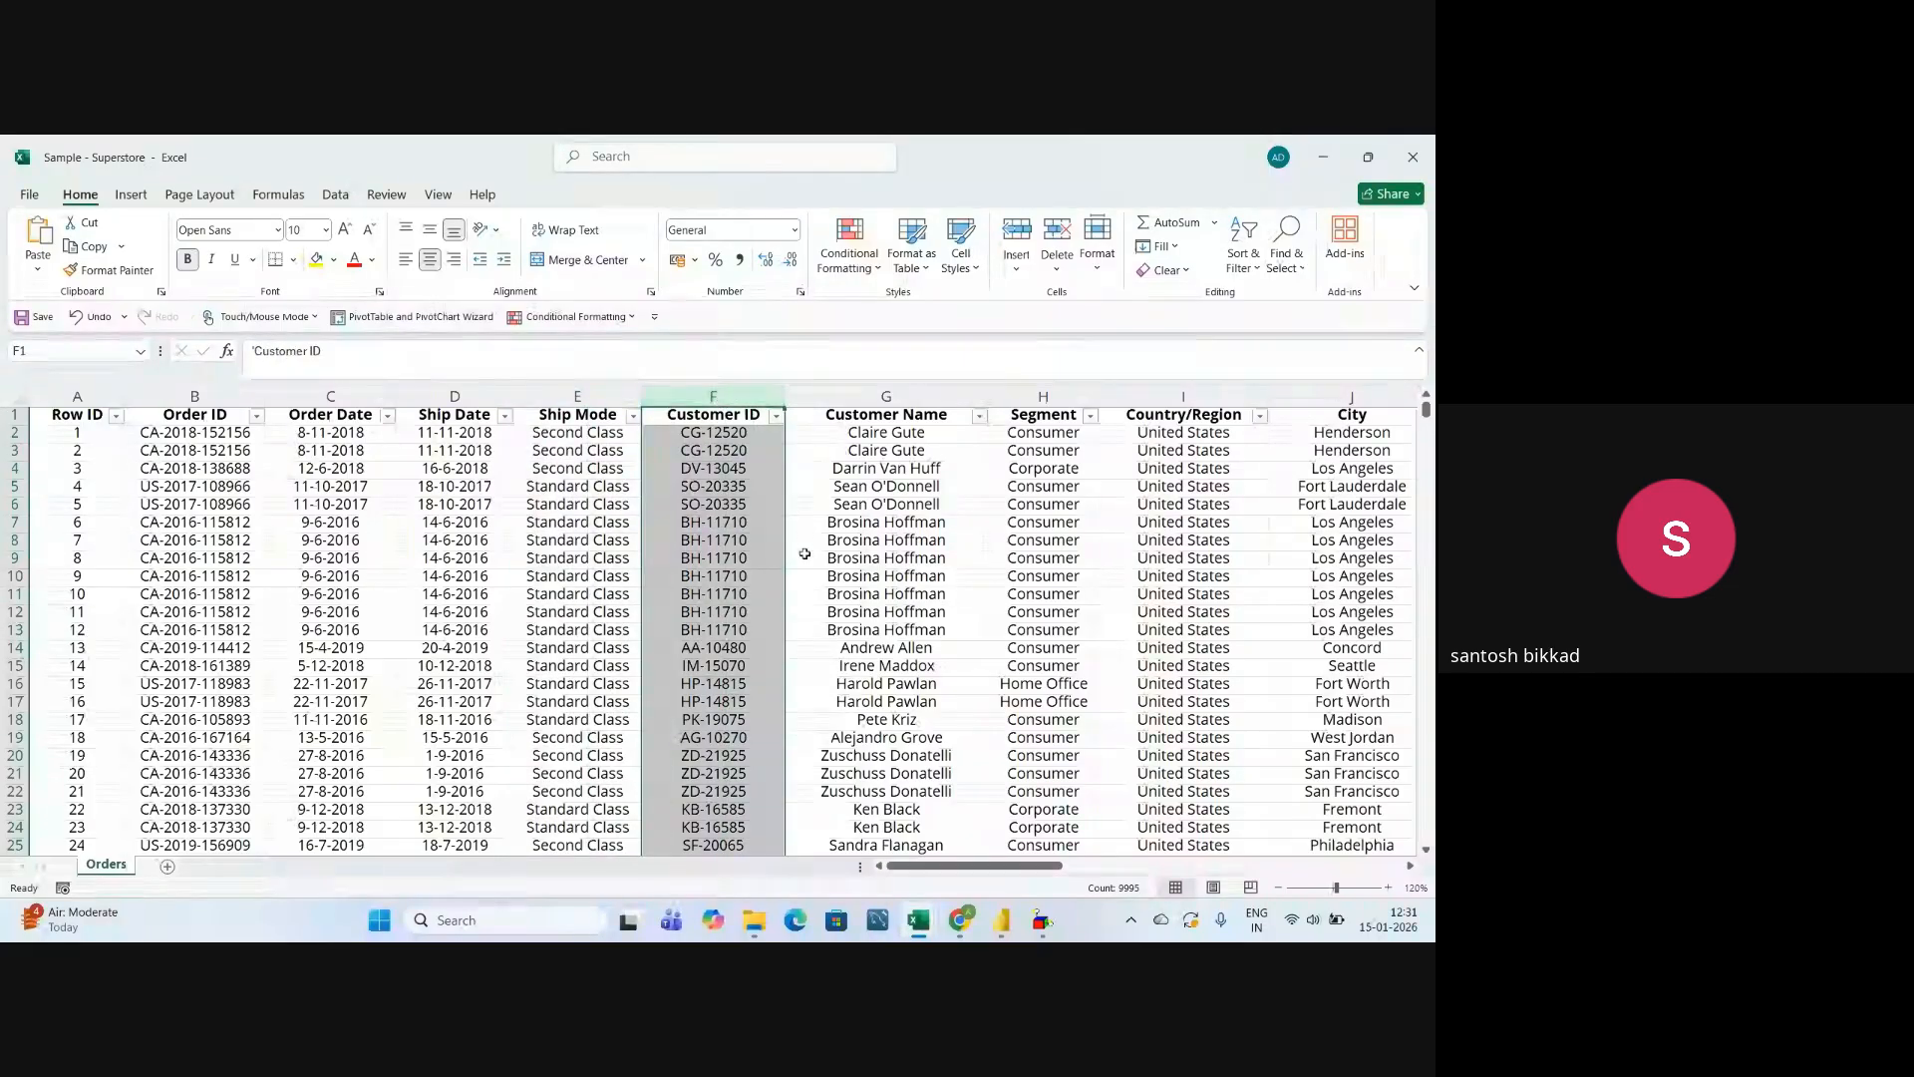
{"action": "left_click_drag", "start_coordinate": [1052, 873], "coordinate": [1059, 873]}
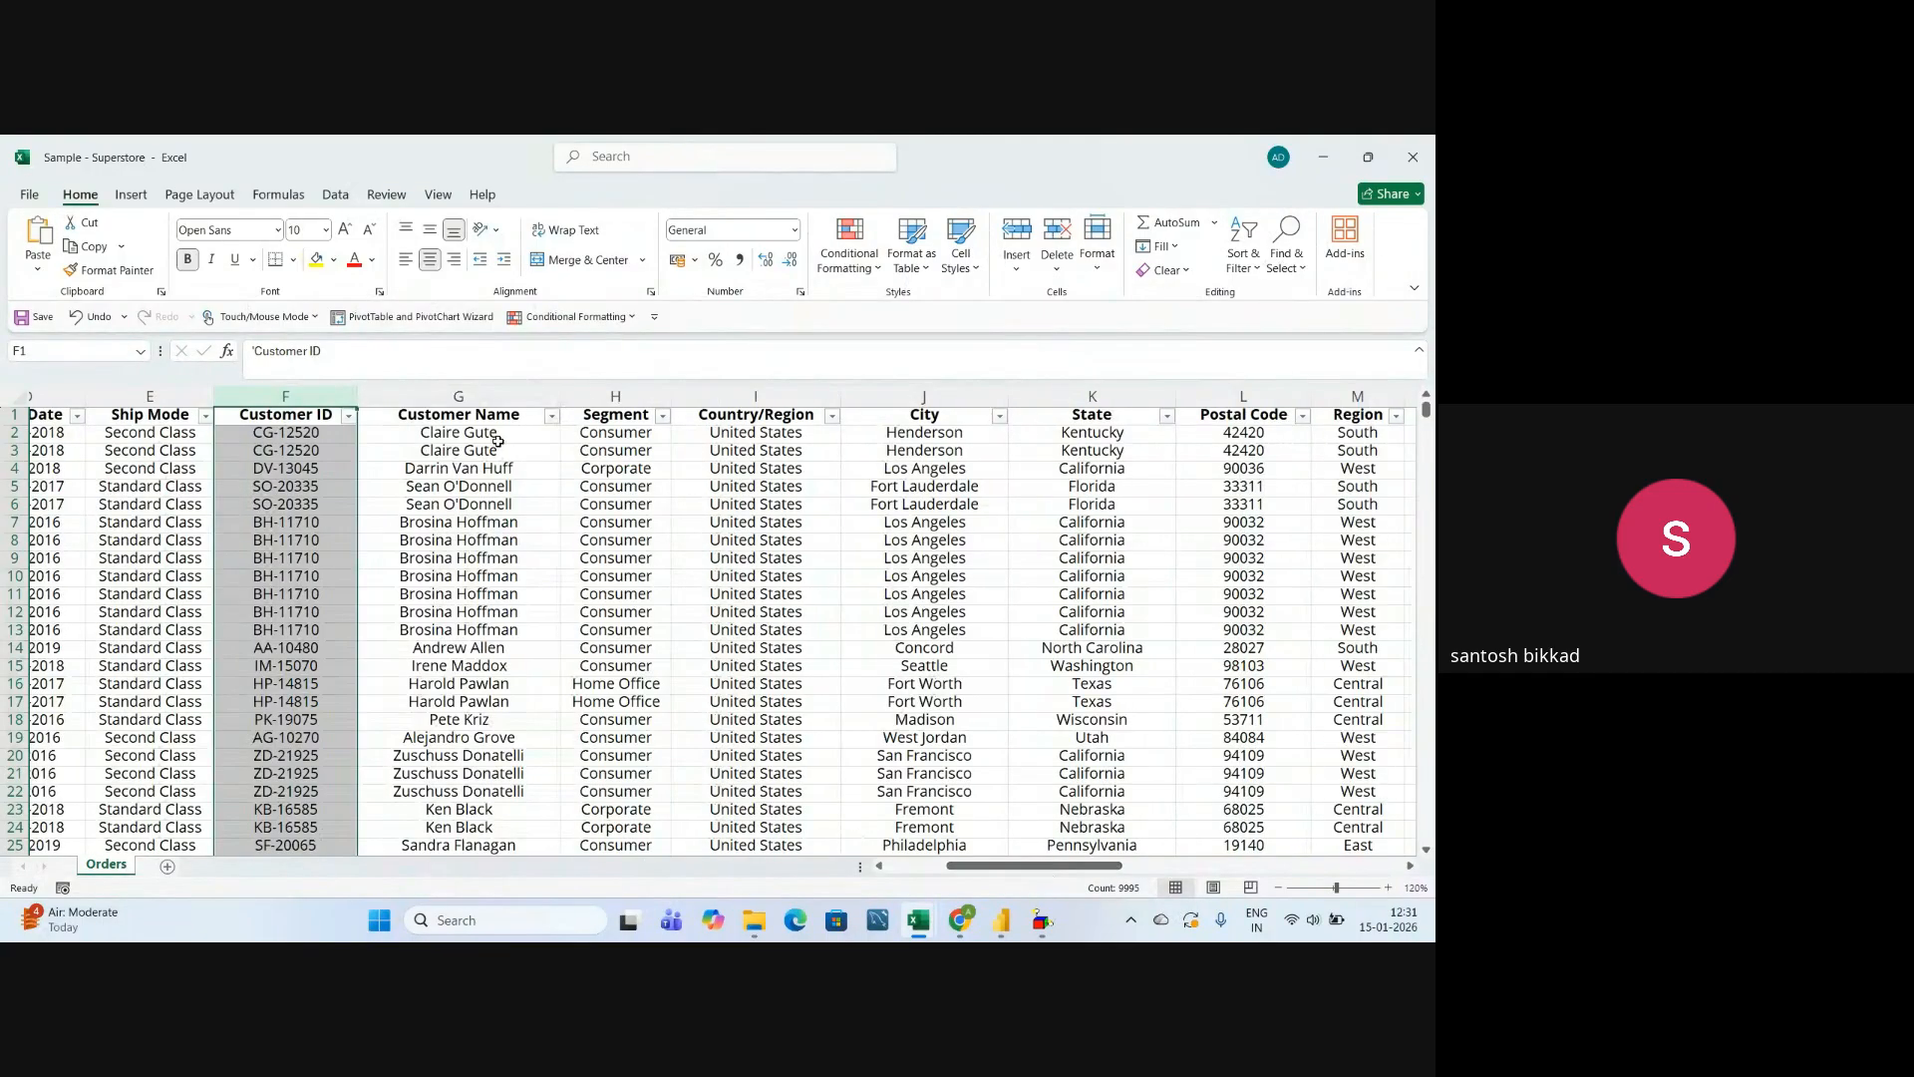
{"action": "left_click", "coordinate": [480, 389]}
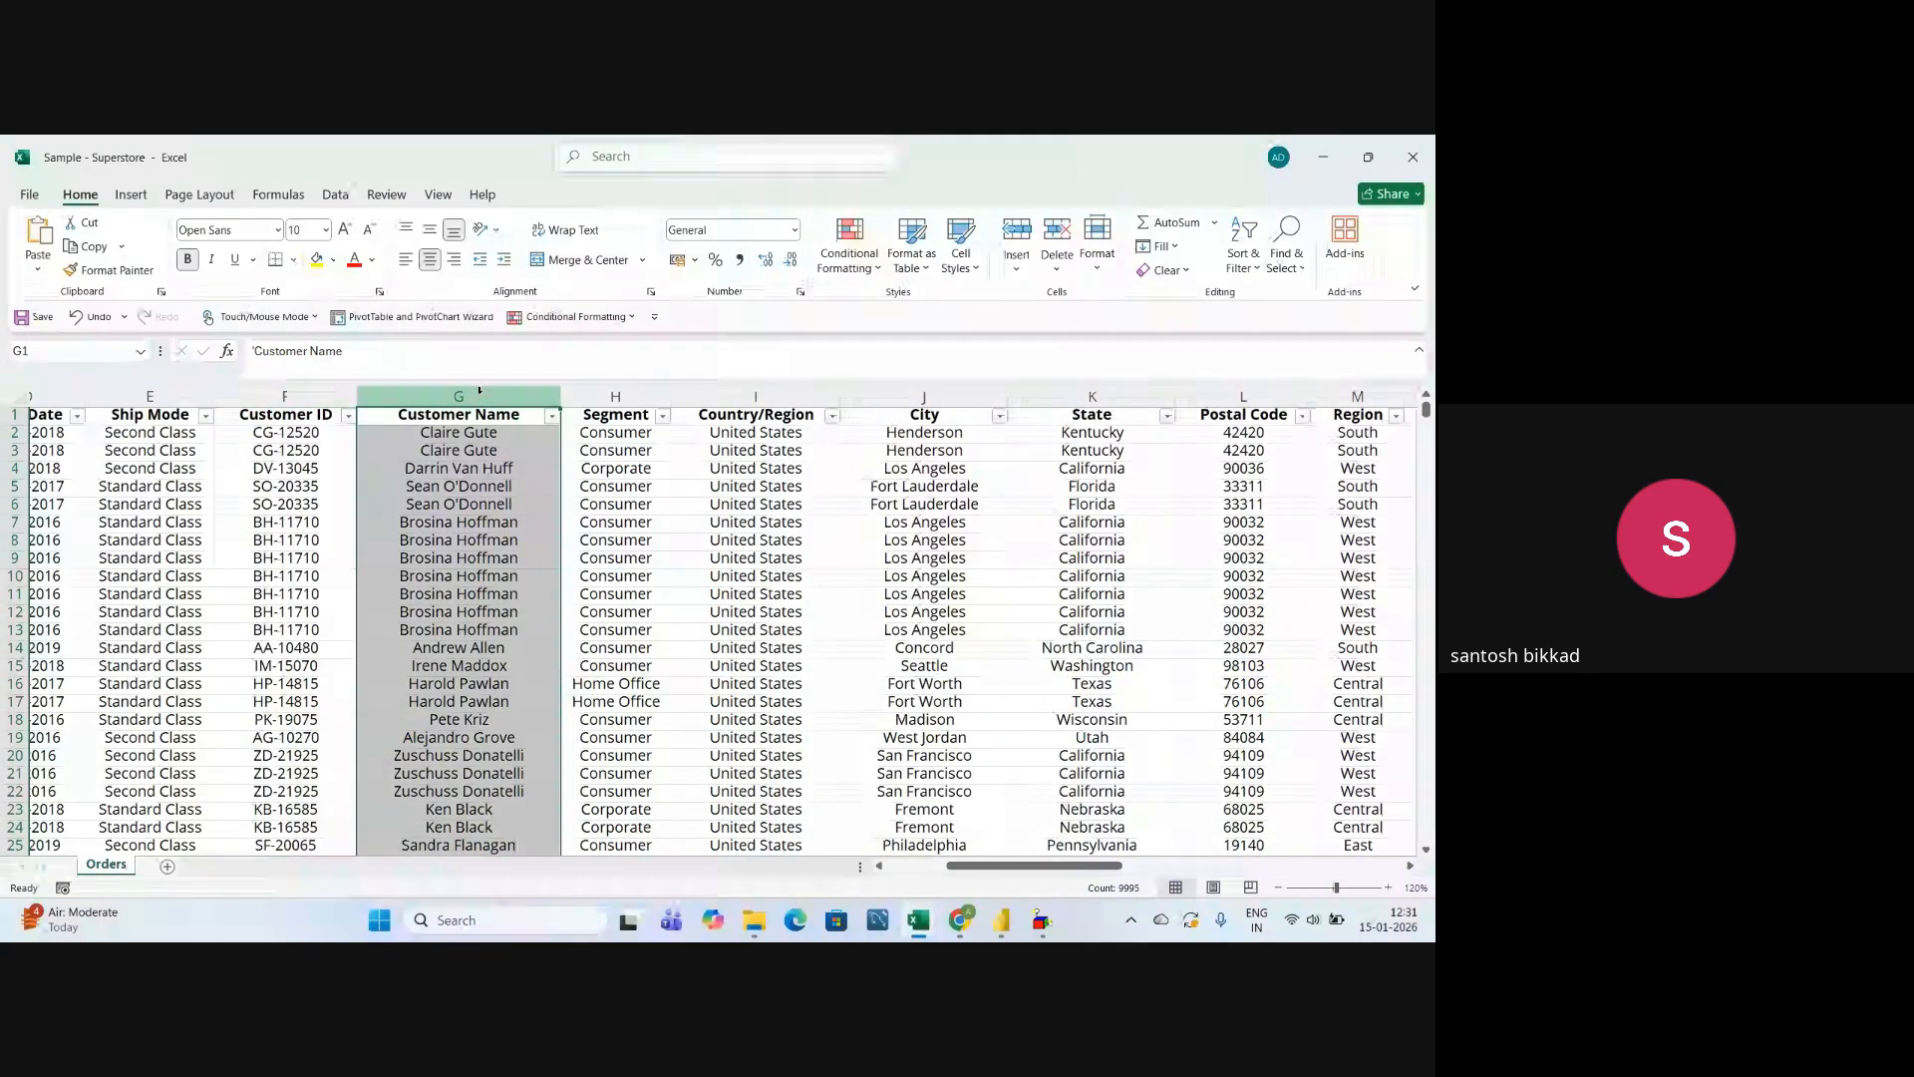
{"action": "left_click", "coordinate": [592, 396]}
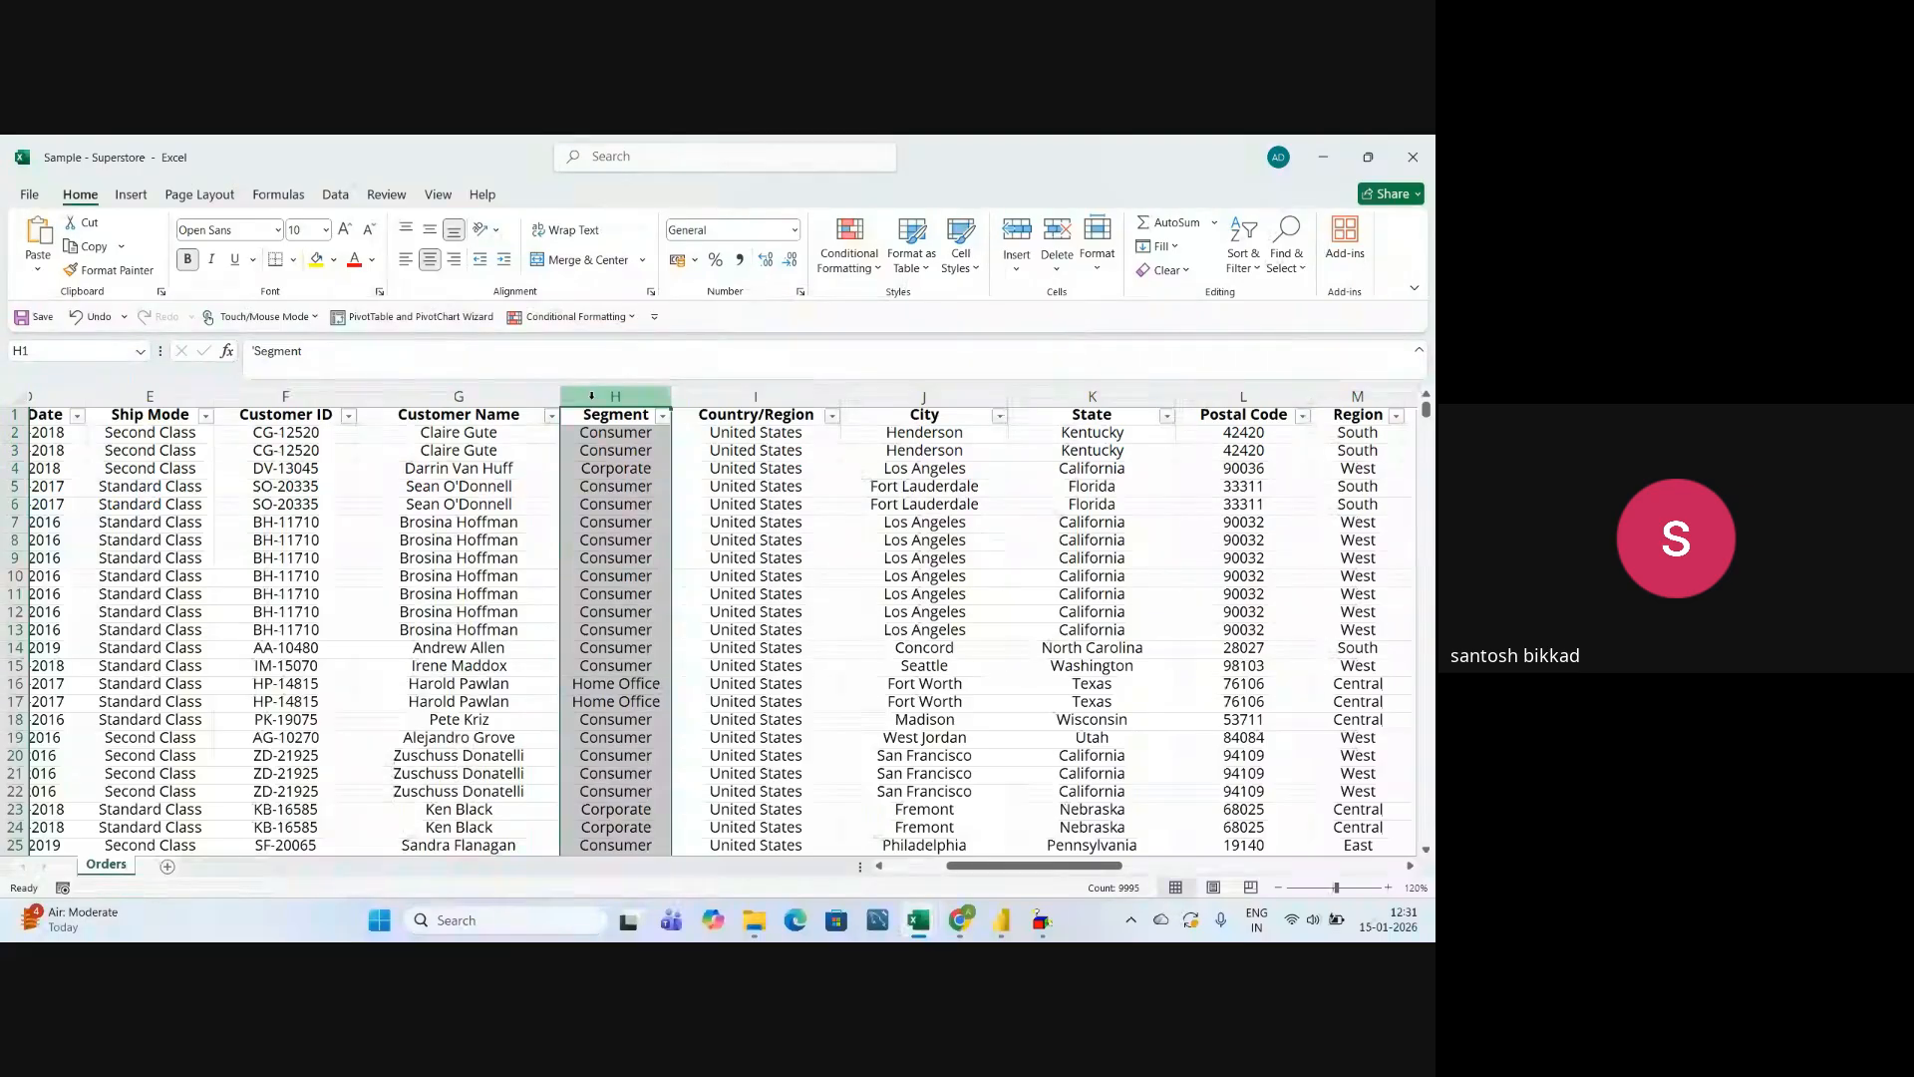
Examine the location columns Country/Region, City, State, Postal Code and Region in turn.
{"action": "left_click", "coordinate": [743, 395]}
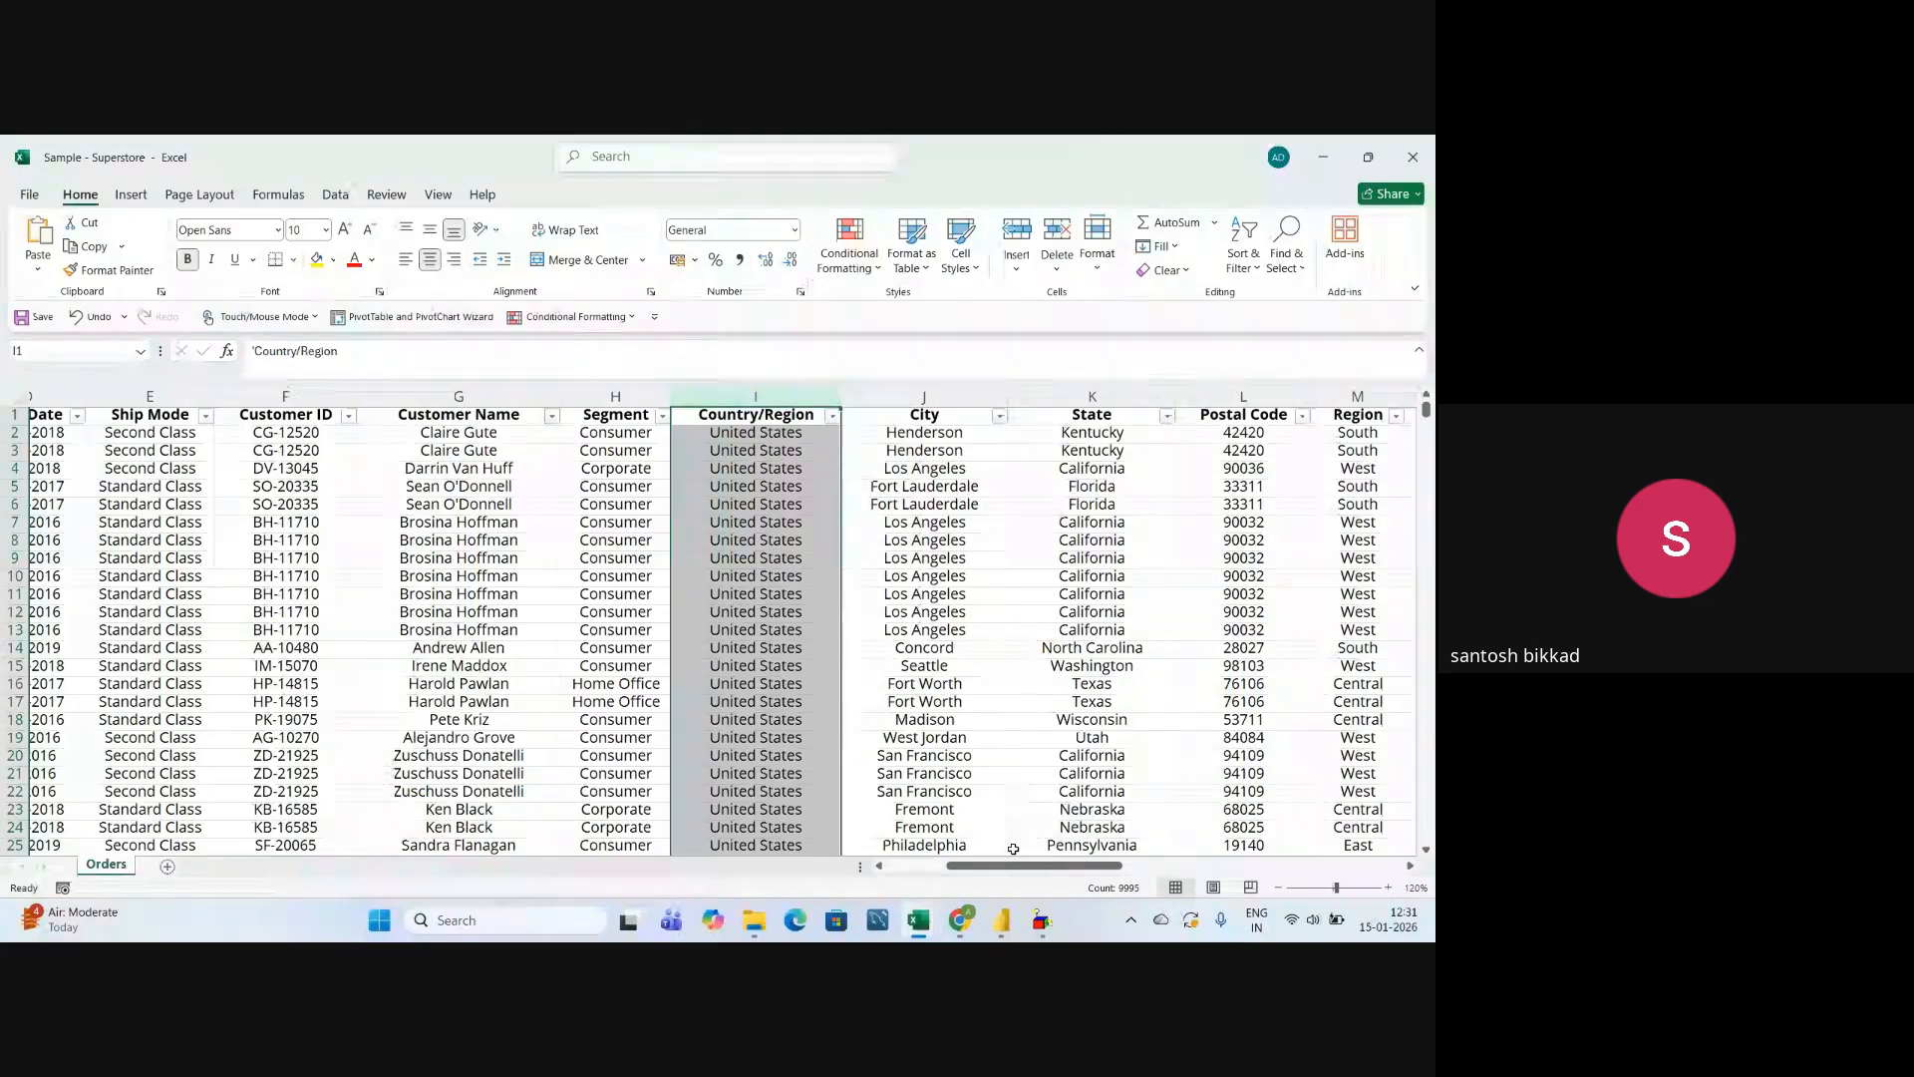
{"action": "left_click_drag", "start_coordinate": [1027, 867], "coordinate": [1098, 870]}
{"action": "left_click", "coordinate": [409, 397]}
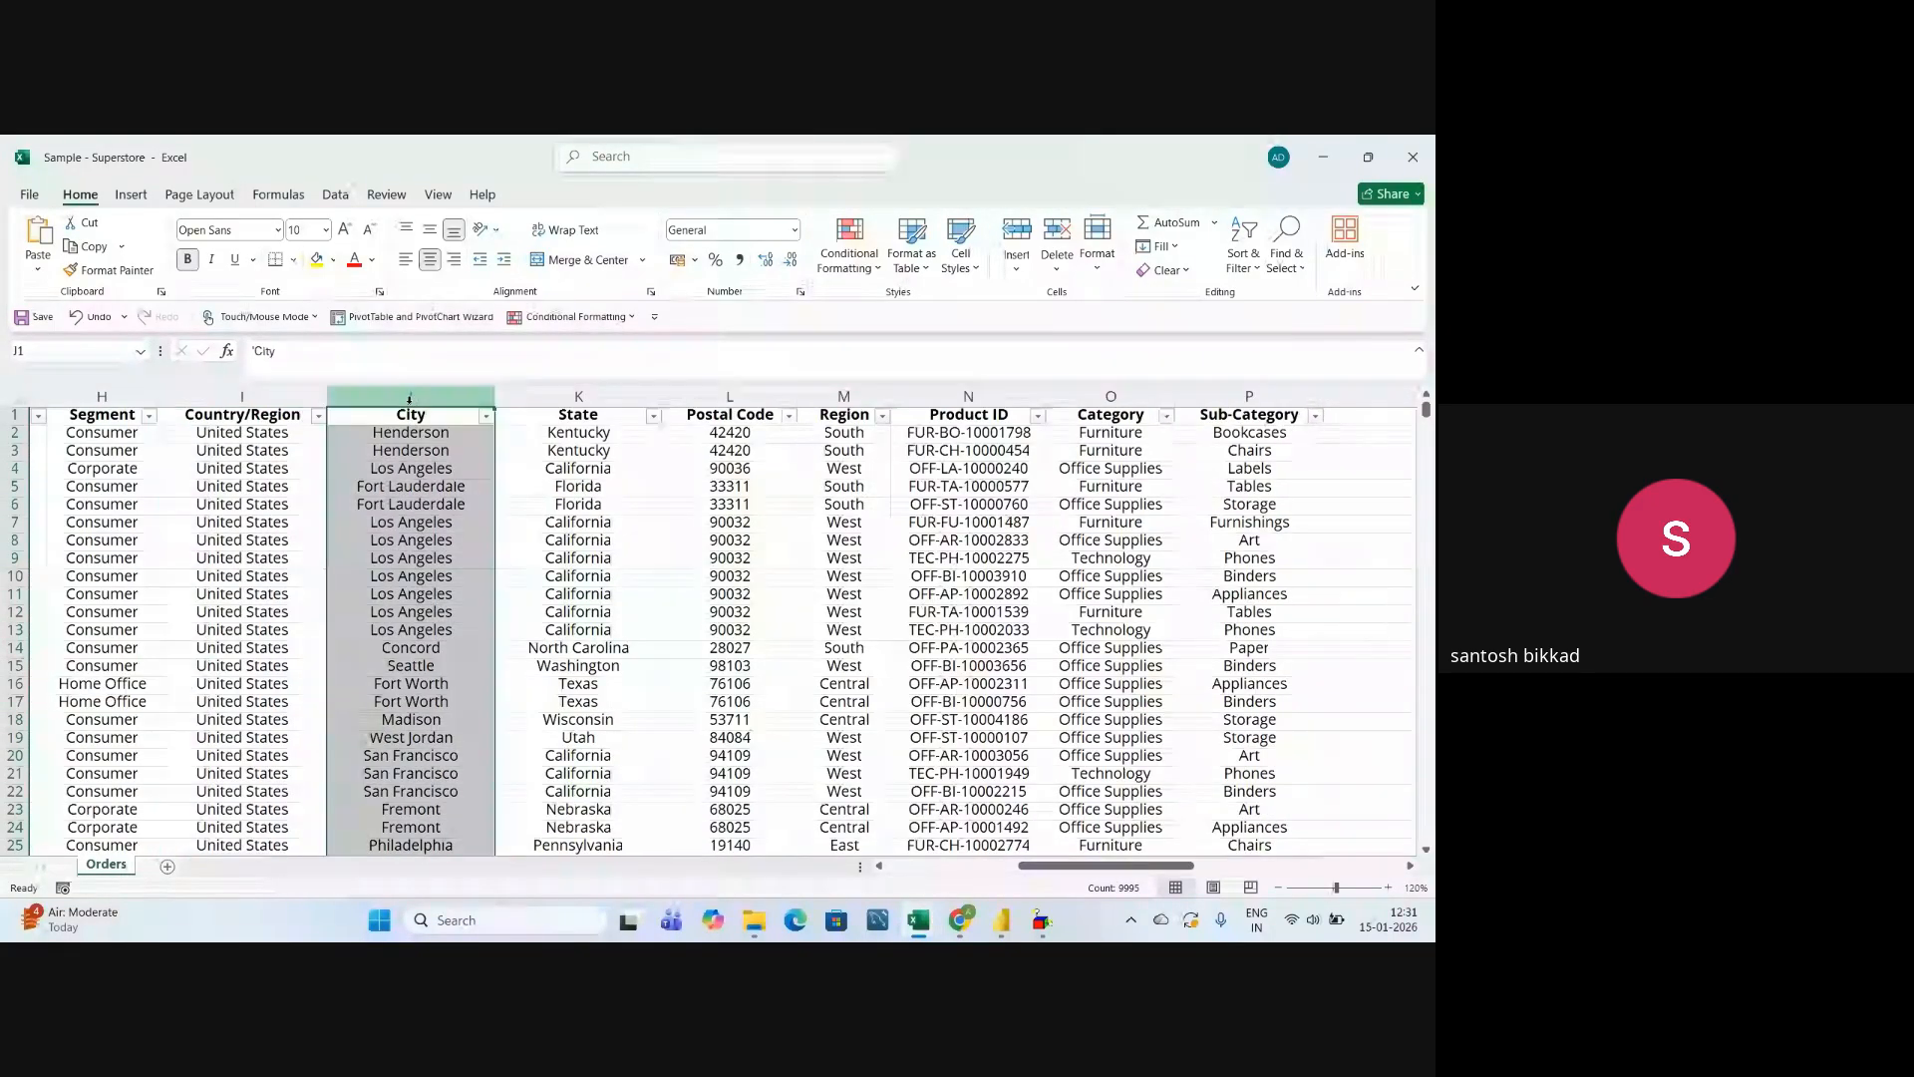
{"action": "left_click", "coordinate": [554, 392]}
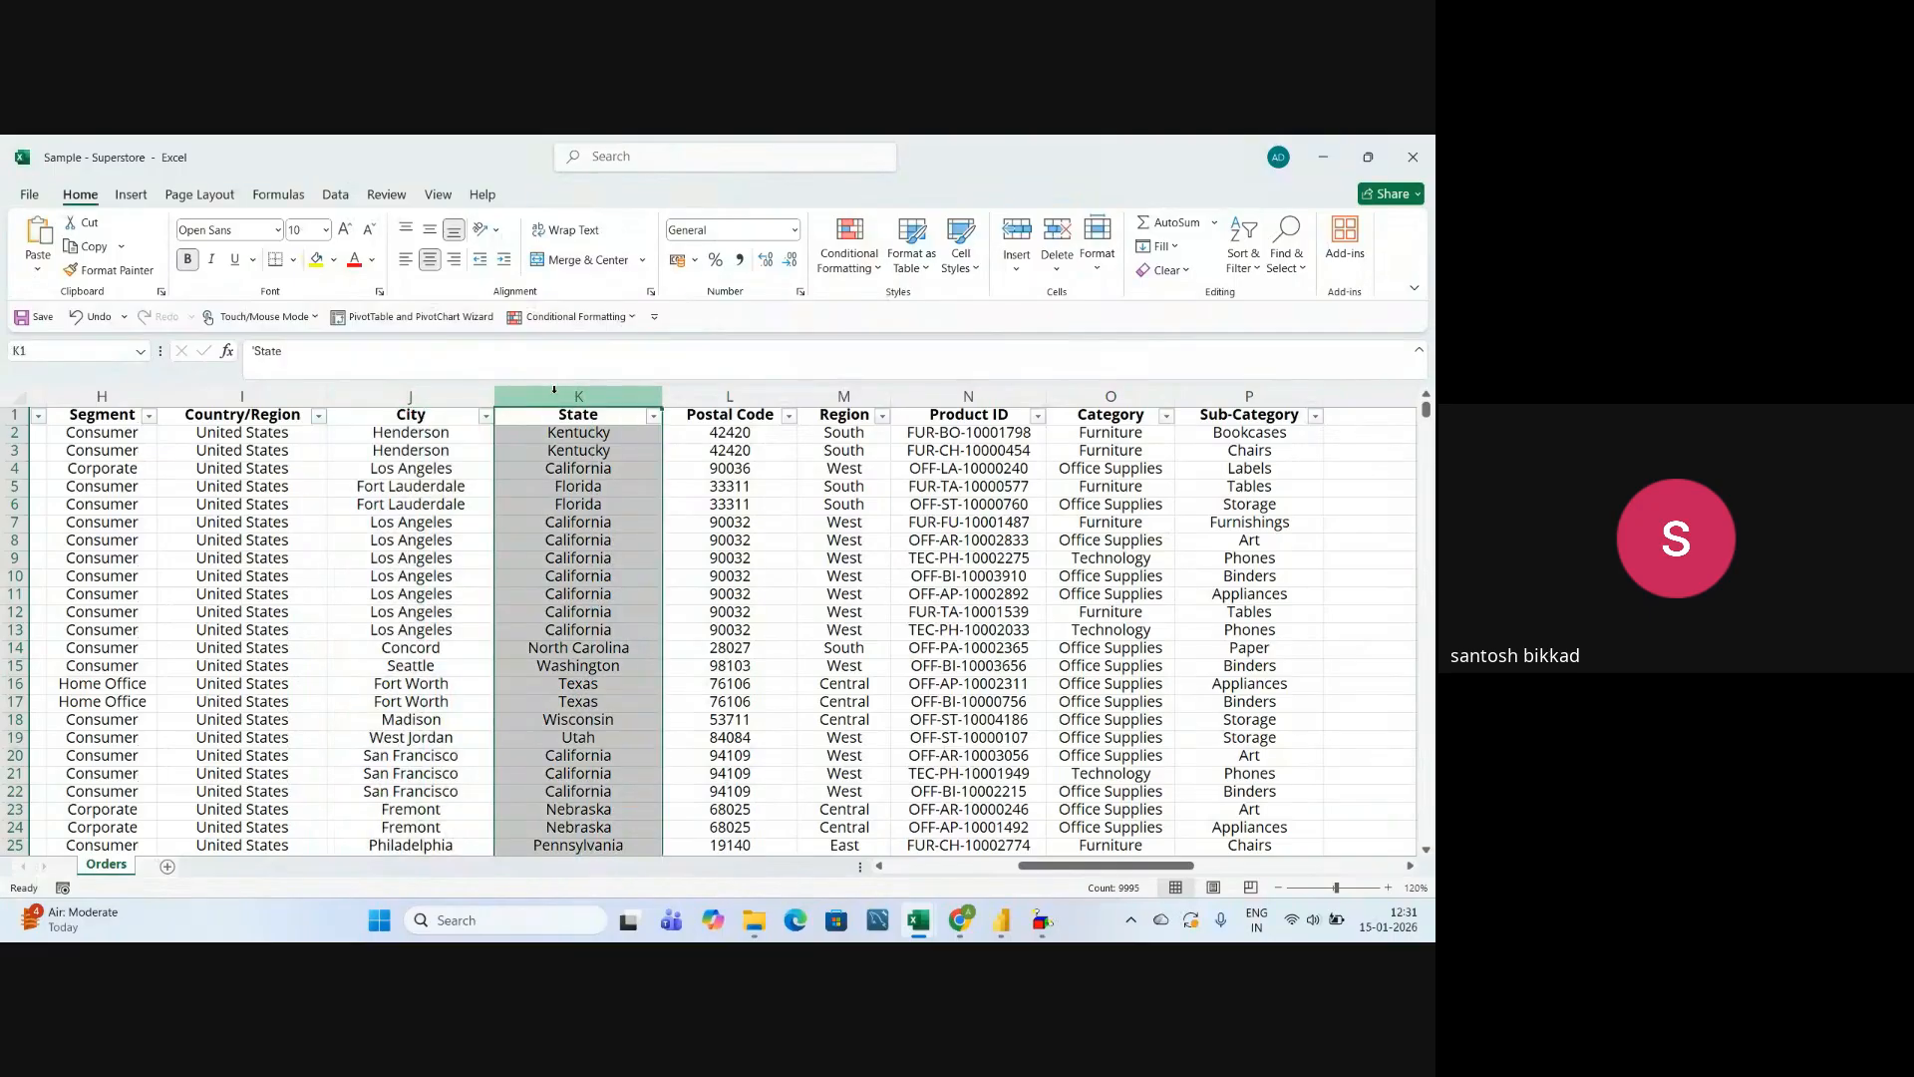
{"action": "left_click", "coordinate": [705, 395]}
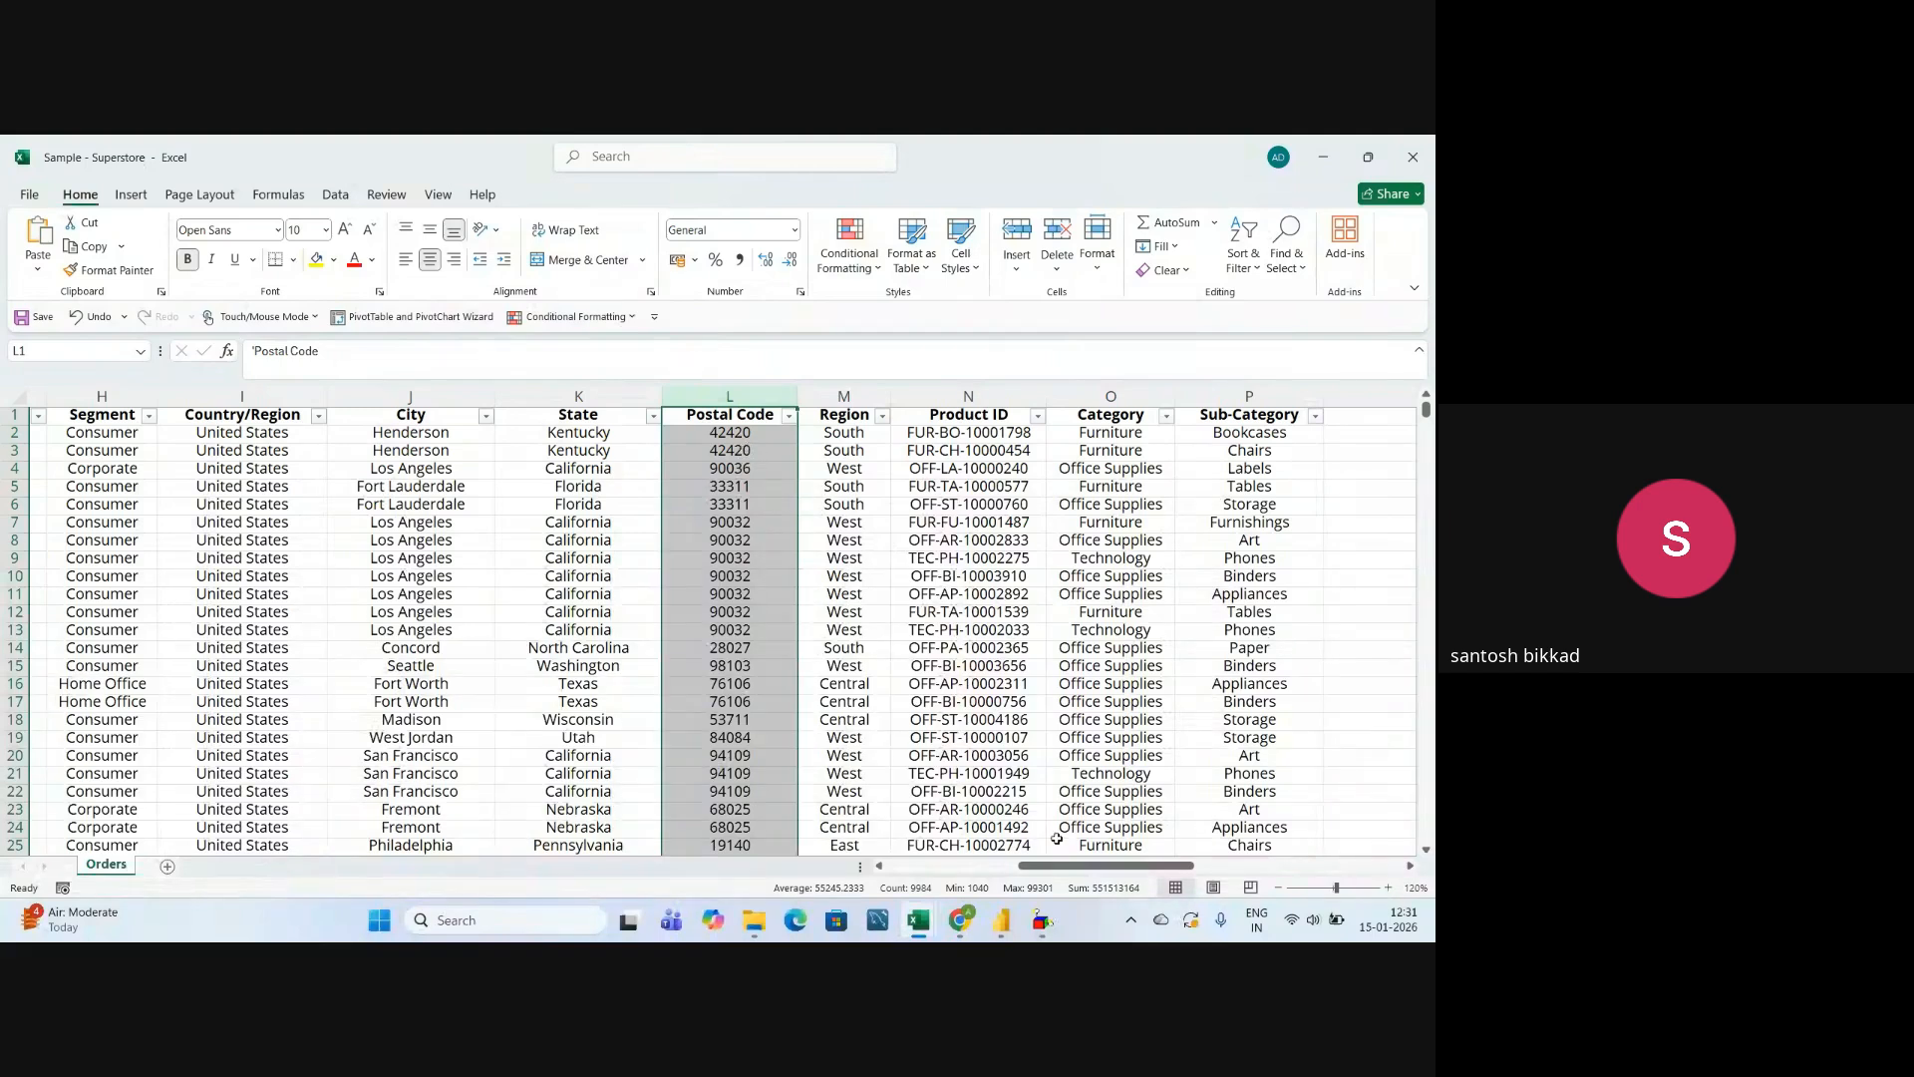
{"action": "left_click_drag", "start_coordinate": [1081, 866], "coordinate": [1136, 867]}
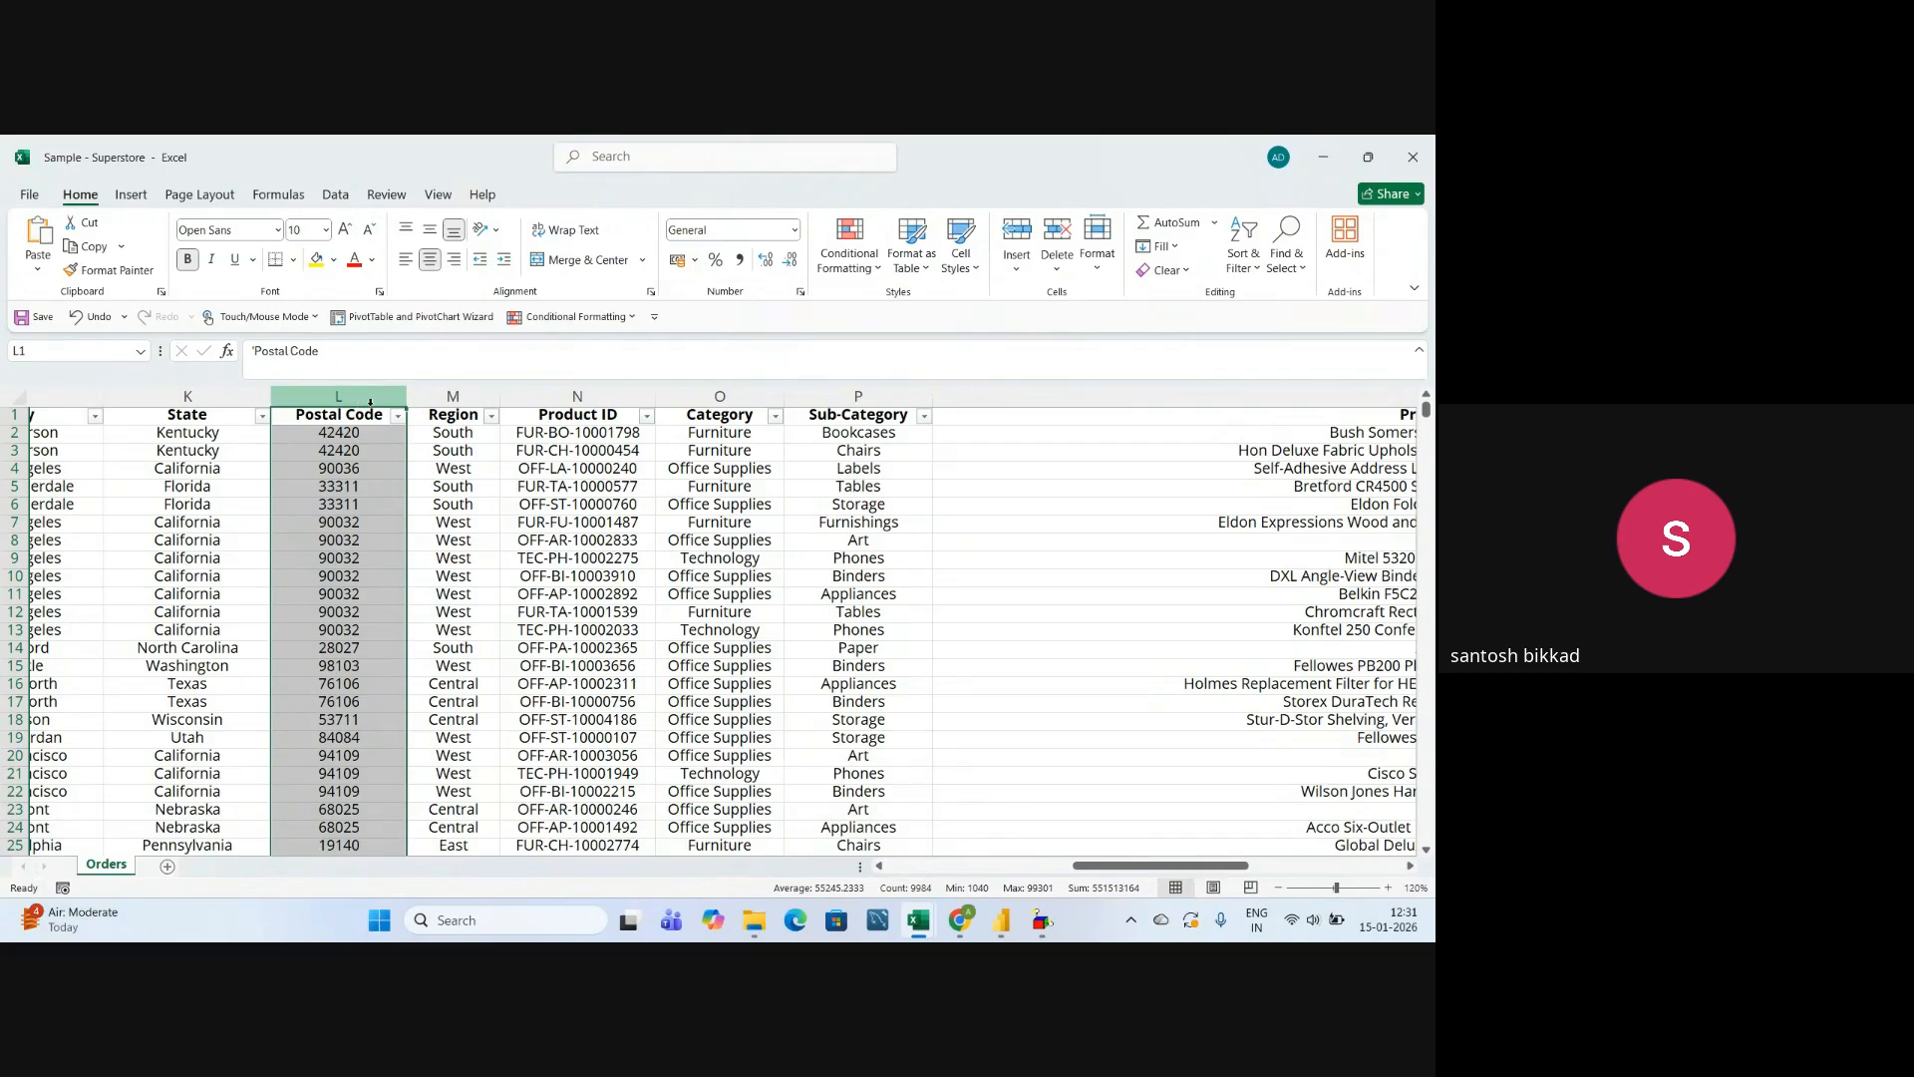
{"action": "left_click", "coordinate": [443, 397]}
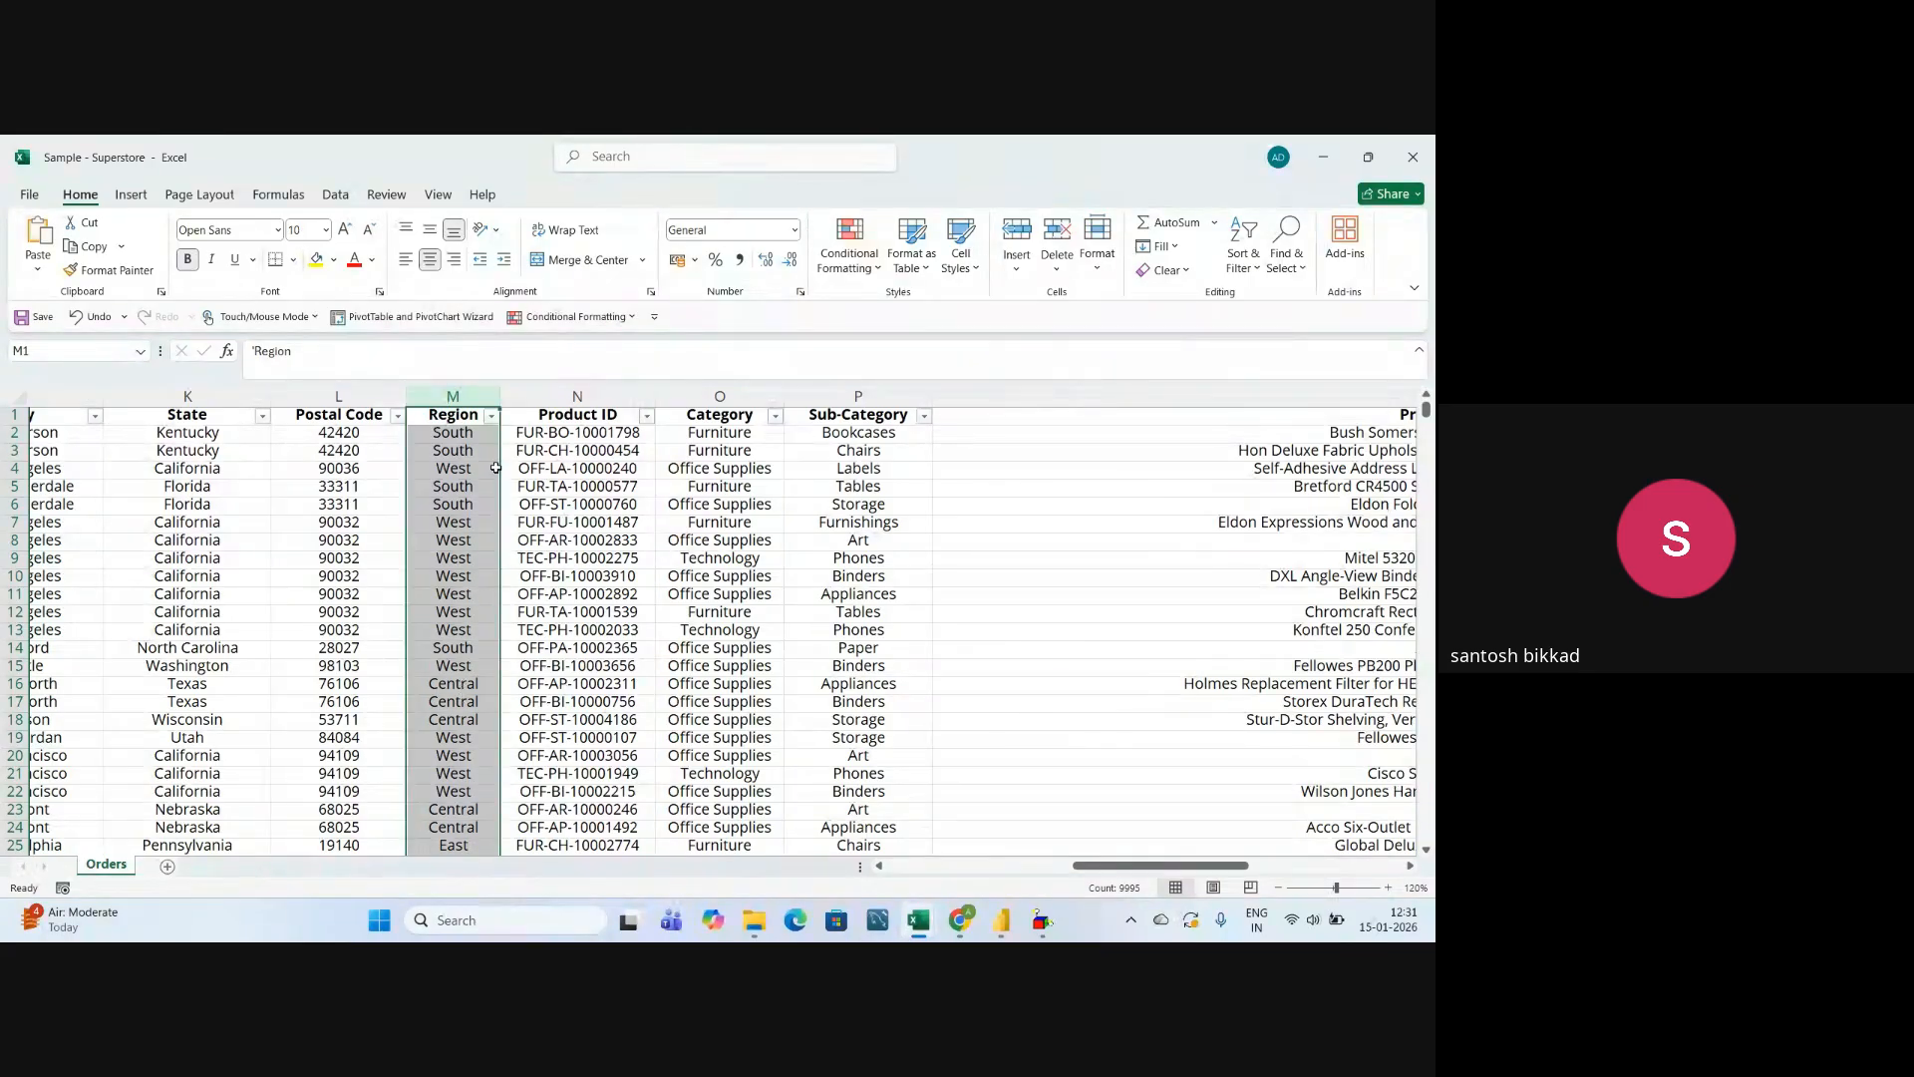
Inspect the Product ID column and several of its individual entries.
{"action": "left_click", "coordinate": [577, 397]}
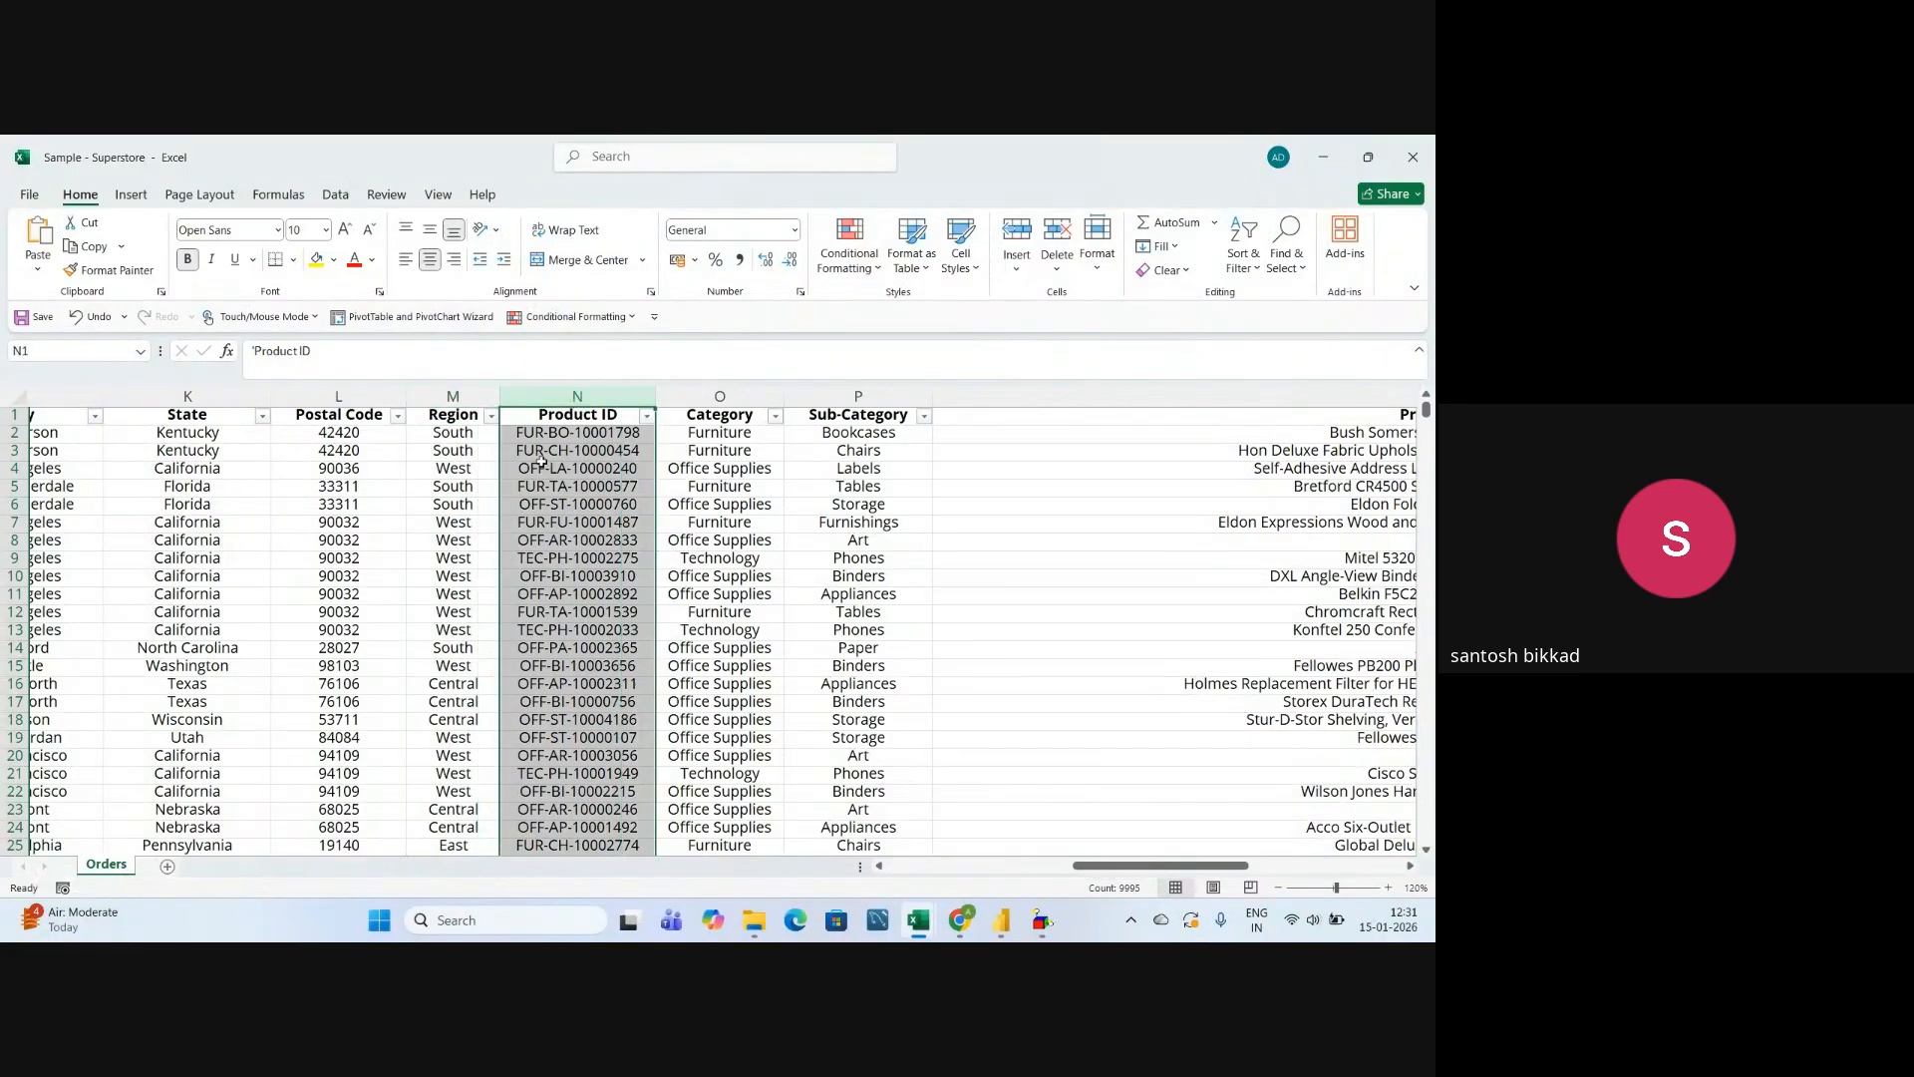
{"action": "left_click", "coordinate": [571, 596]}
{"action": "left_click", "coordinate": [578, 667]}
{"action": "left_click", "coordinate": [579, 579]}
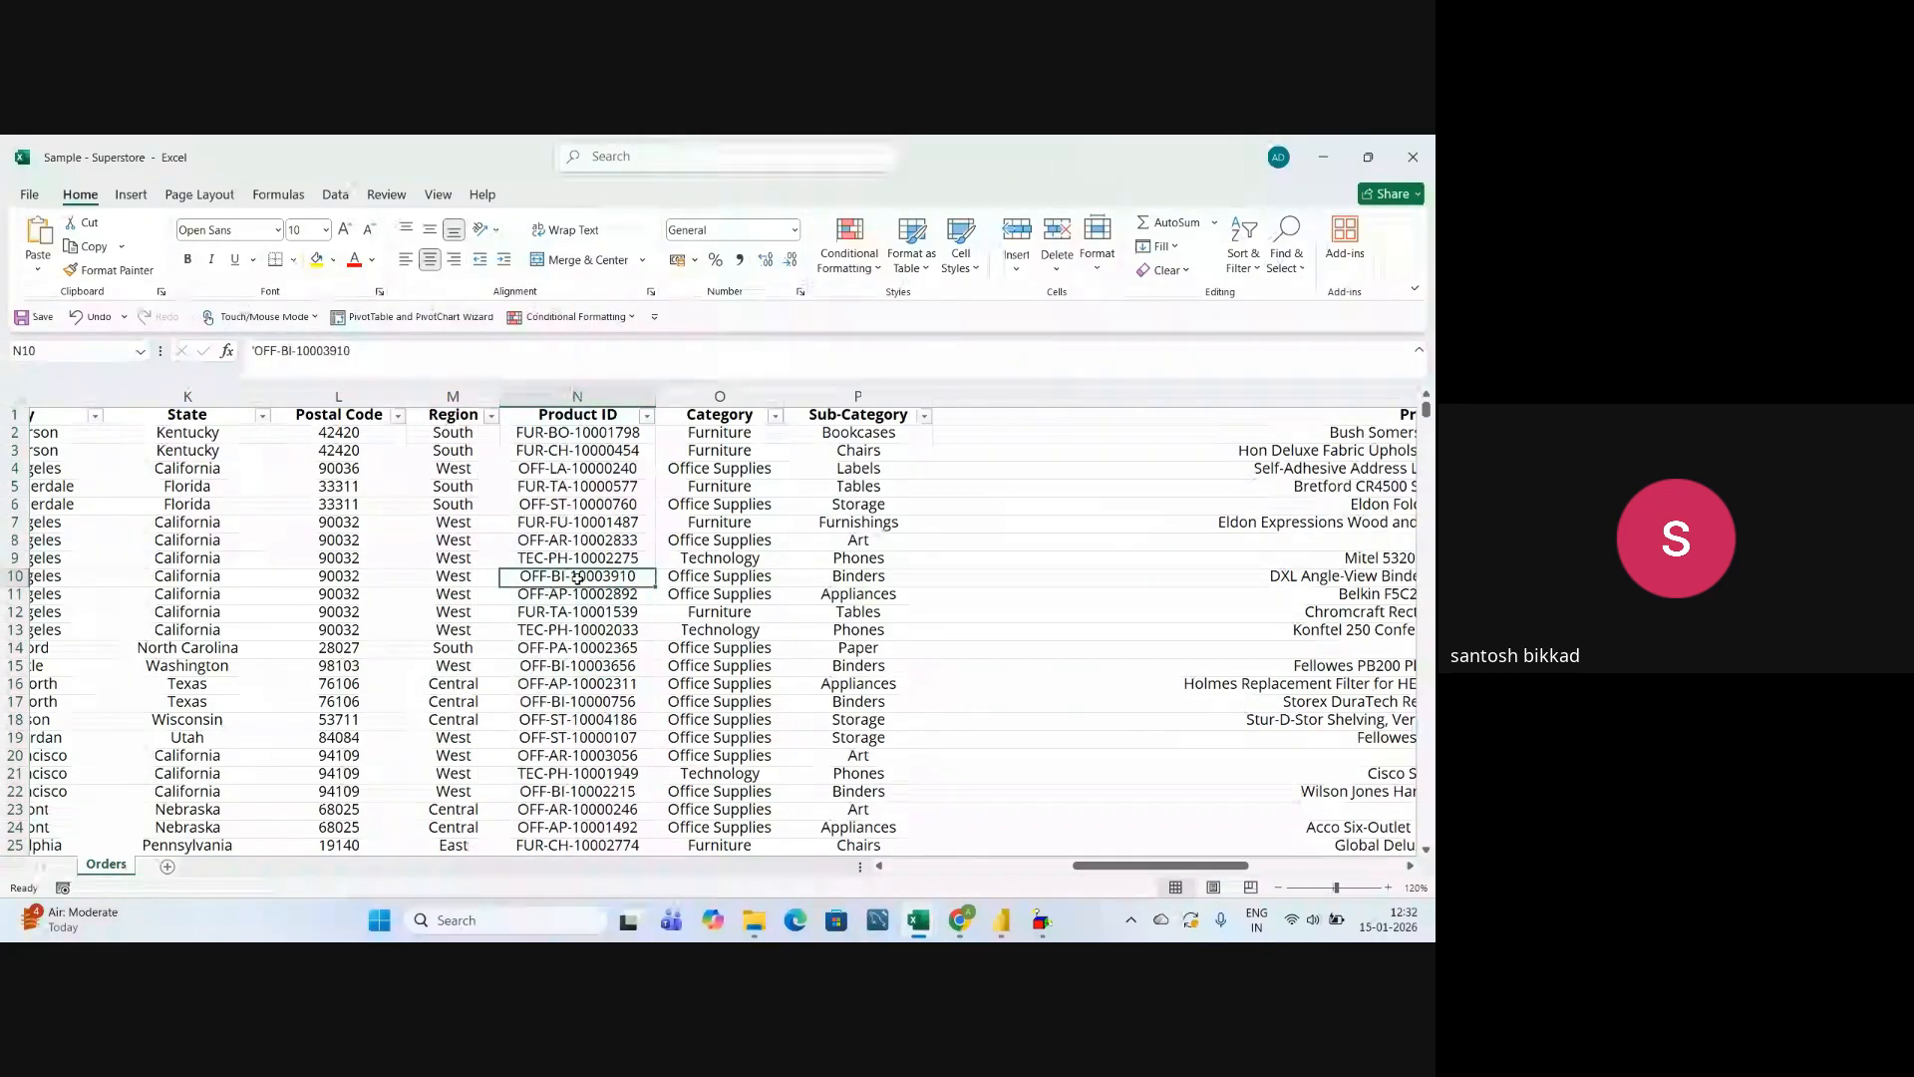
{"action": "left_click", "coordinate": [577, 706]}
Check the distinct values of the Category column in its filter list, leaving all of them selected.
{"action": "left_click_drag", "start_coordinate": [1091, 866], "coordinate": [1153, 870]}
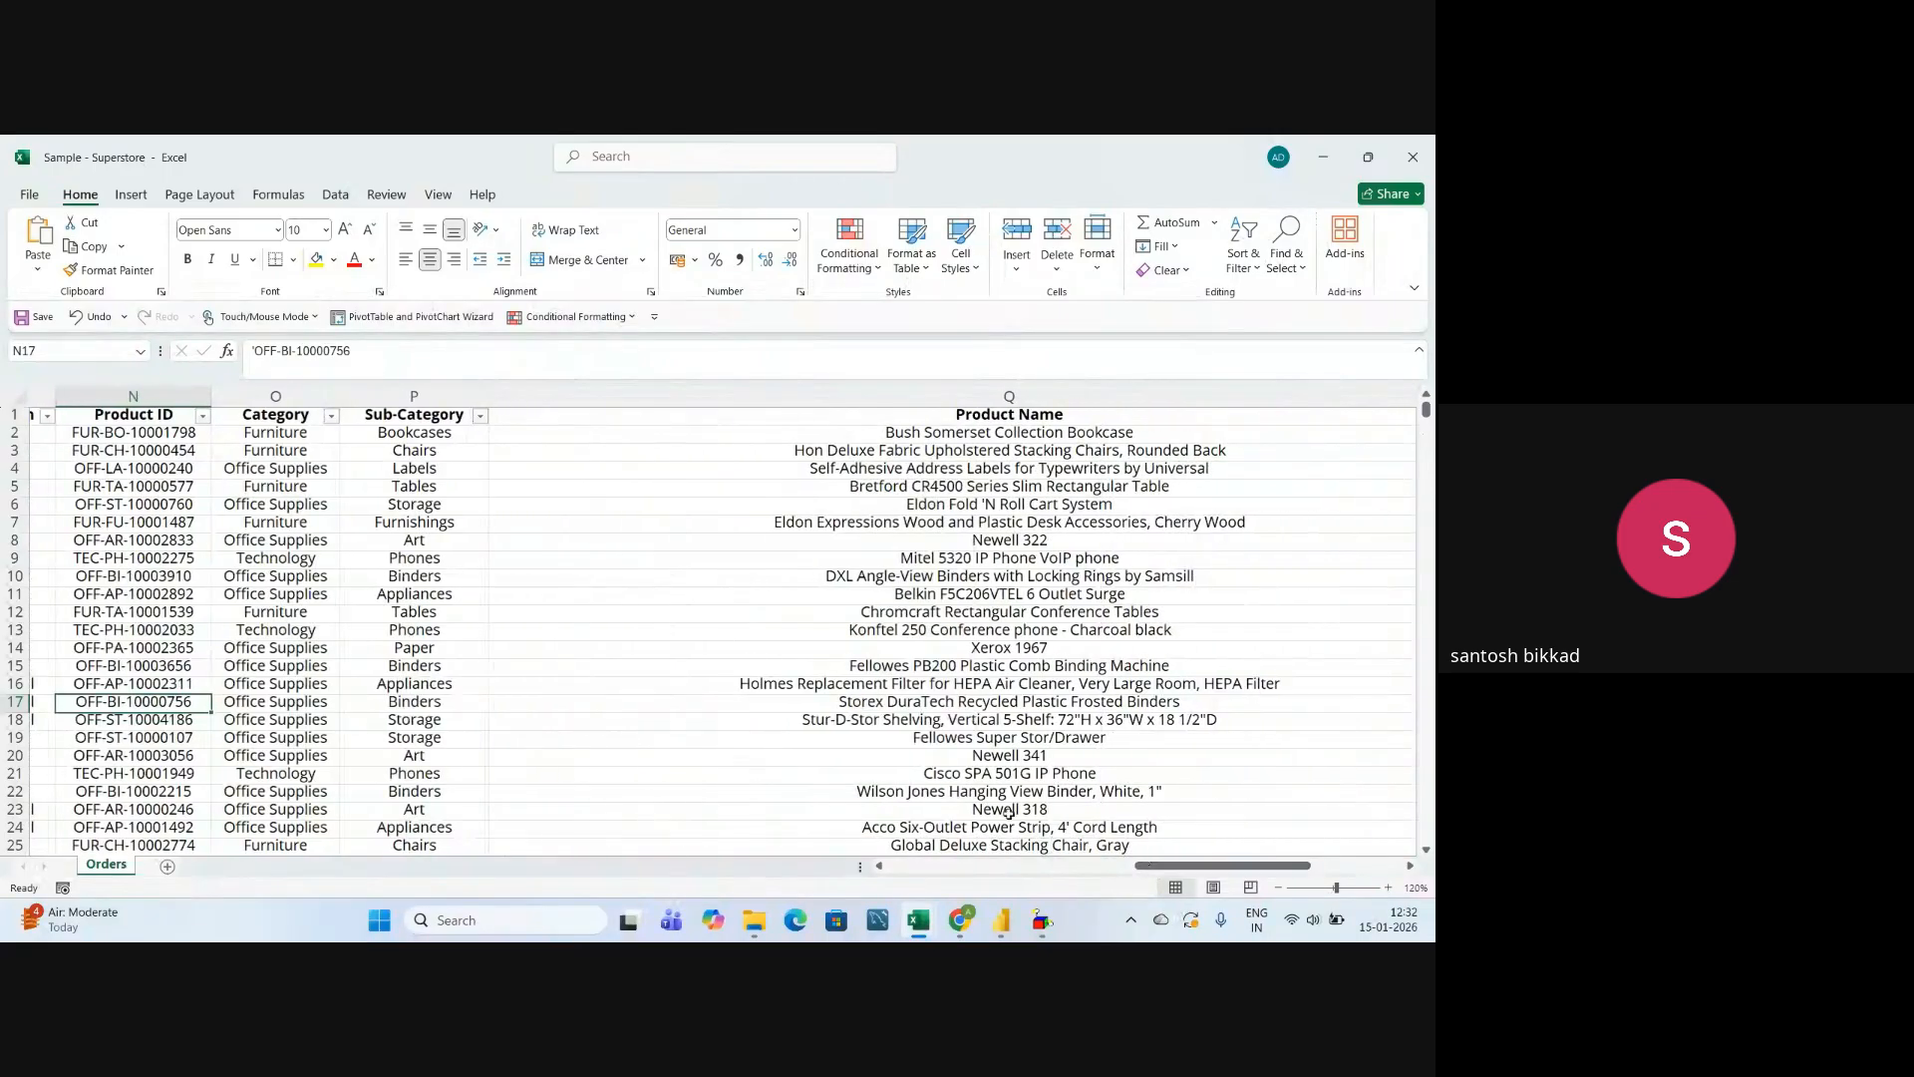
{"action": "left_click", "coordinate": [249, 396]}
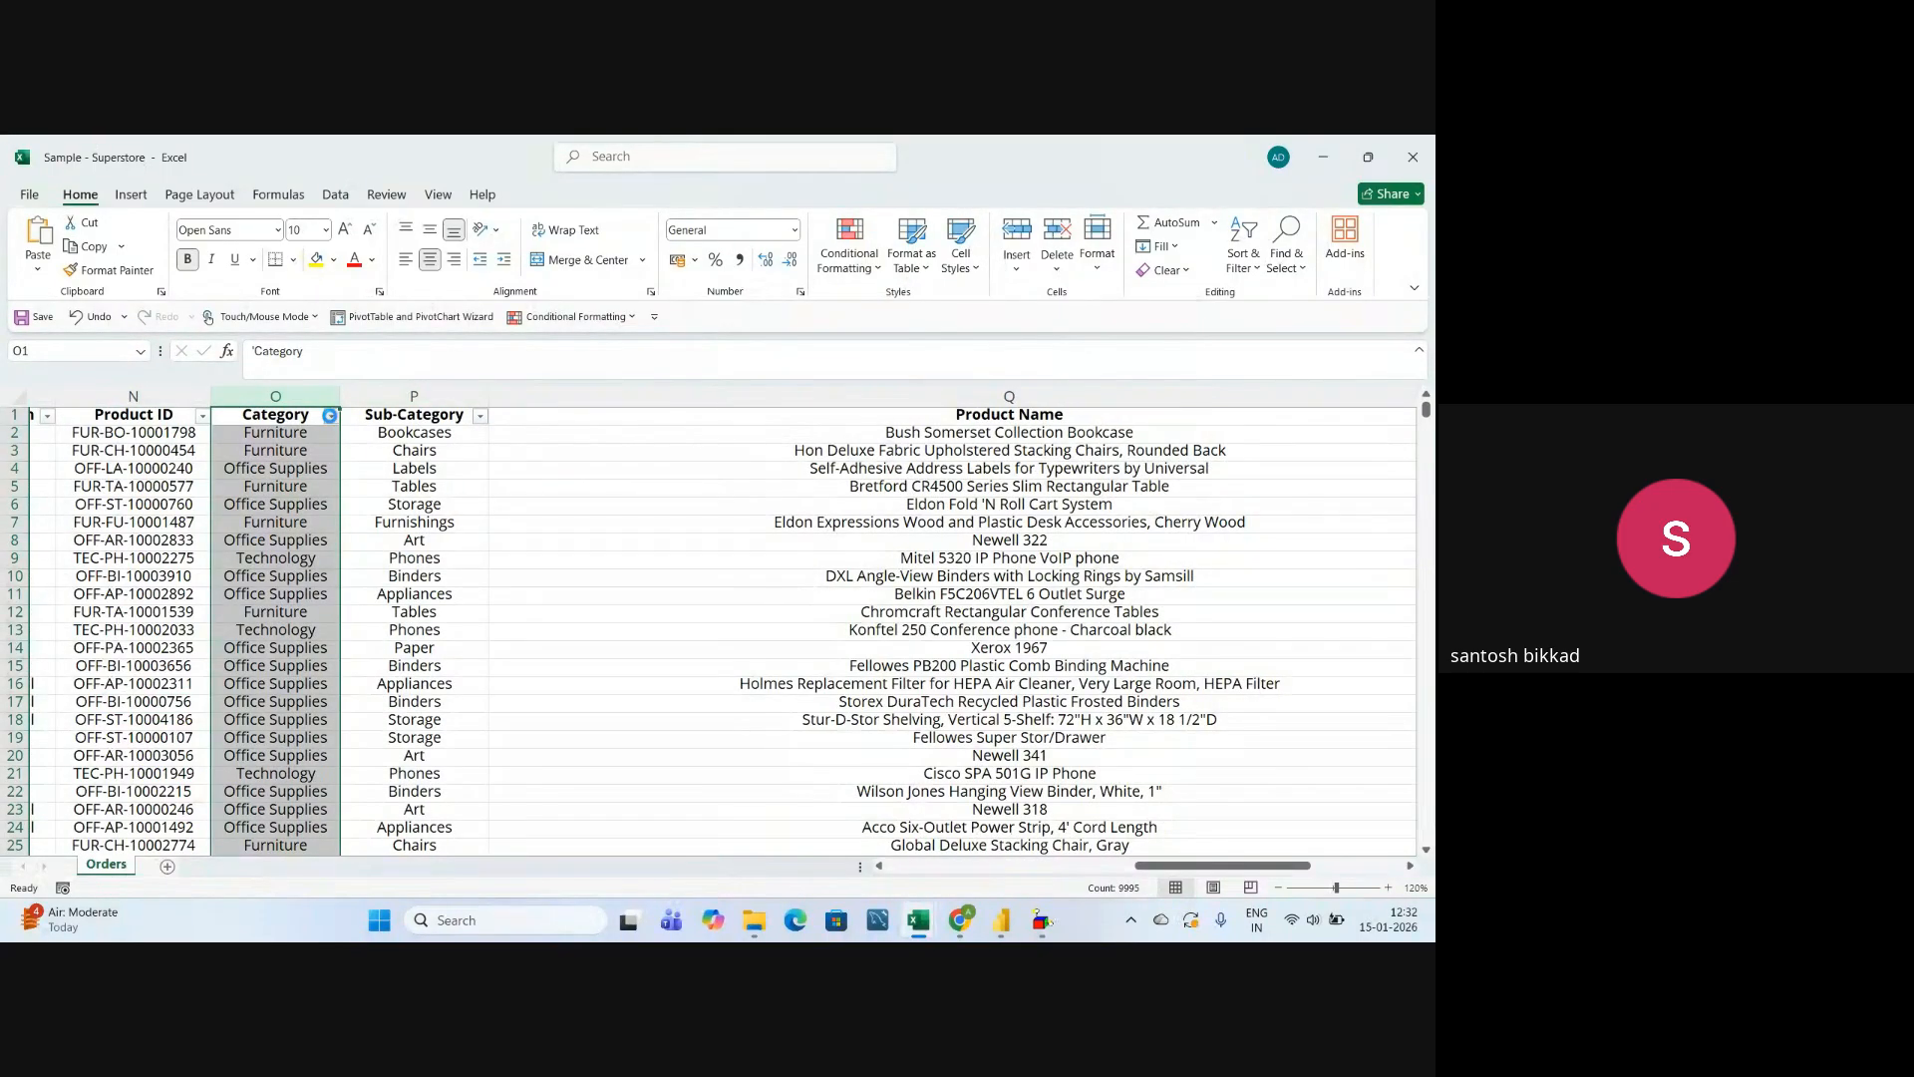
{"action": "left_click", "coordinate": [331, 416]}
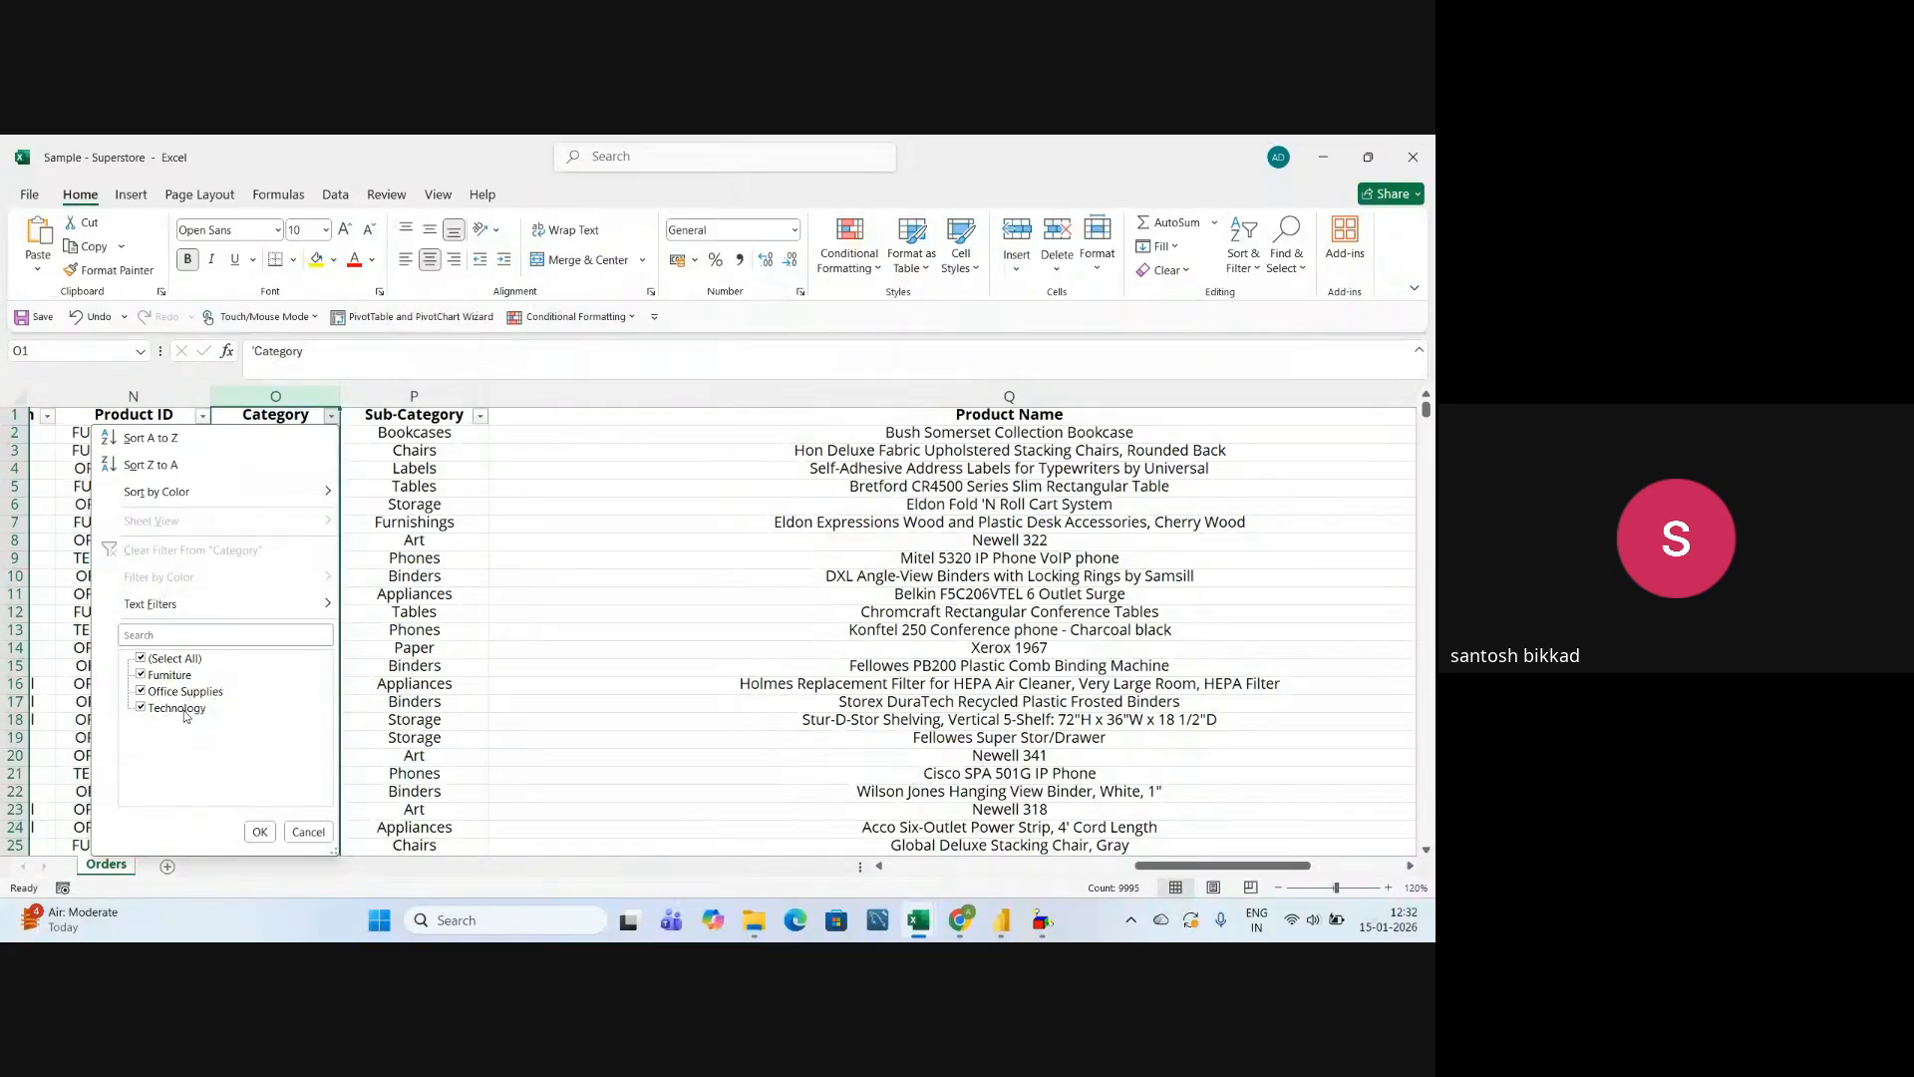
{"action": "left_click", "coordinate": [259, 832]}
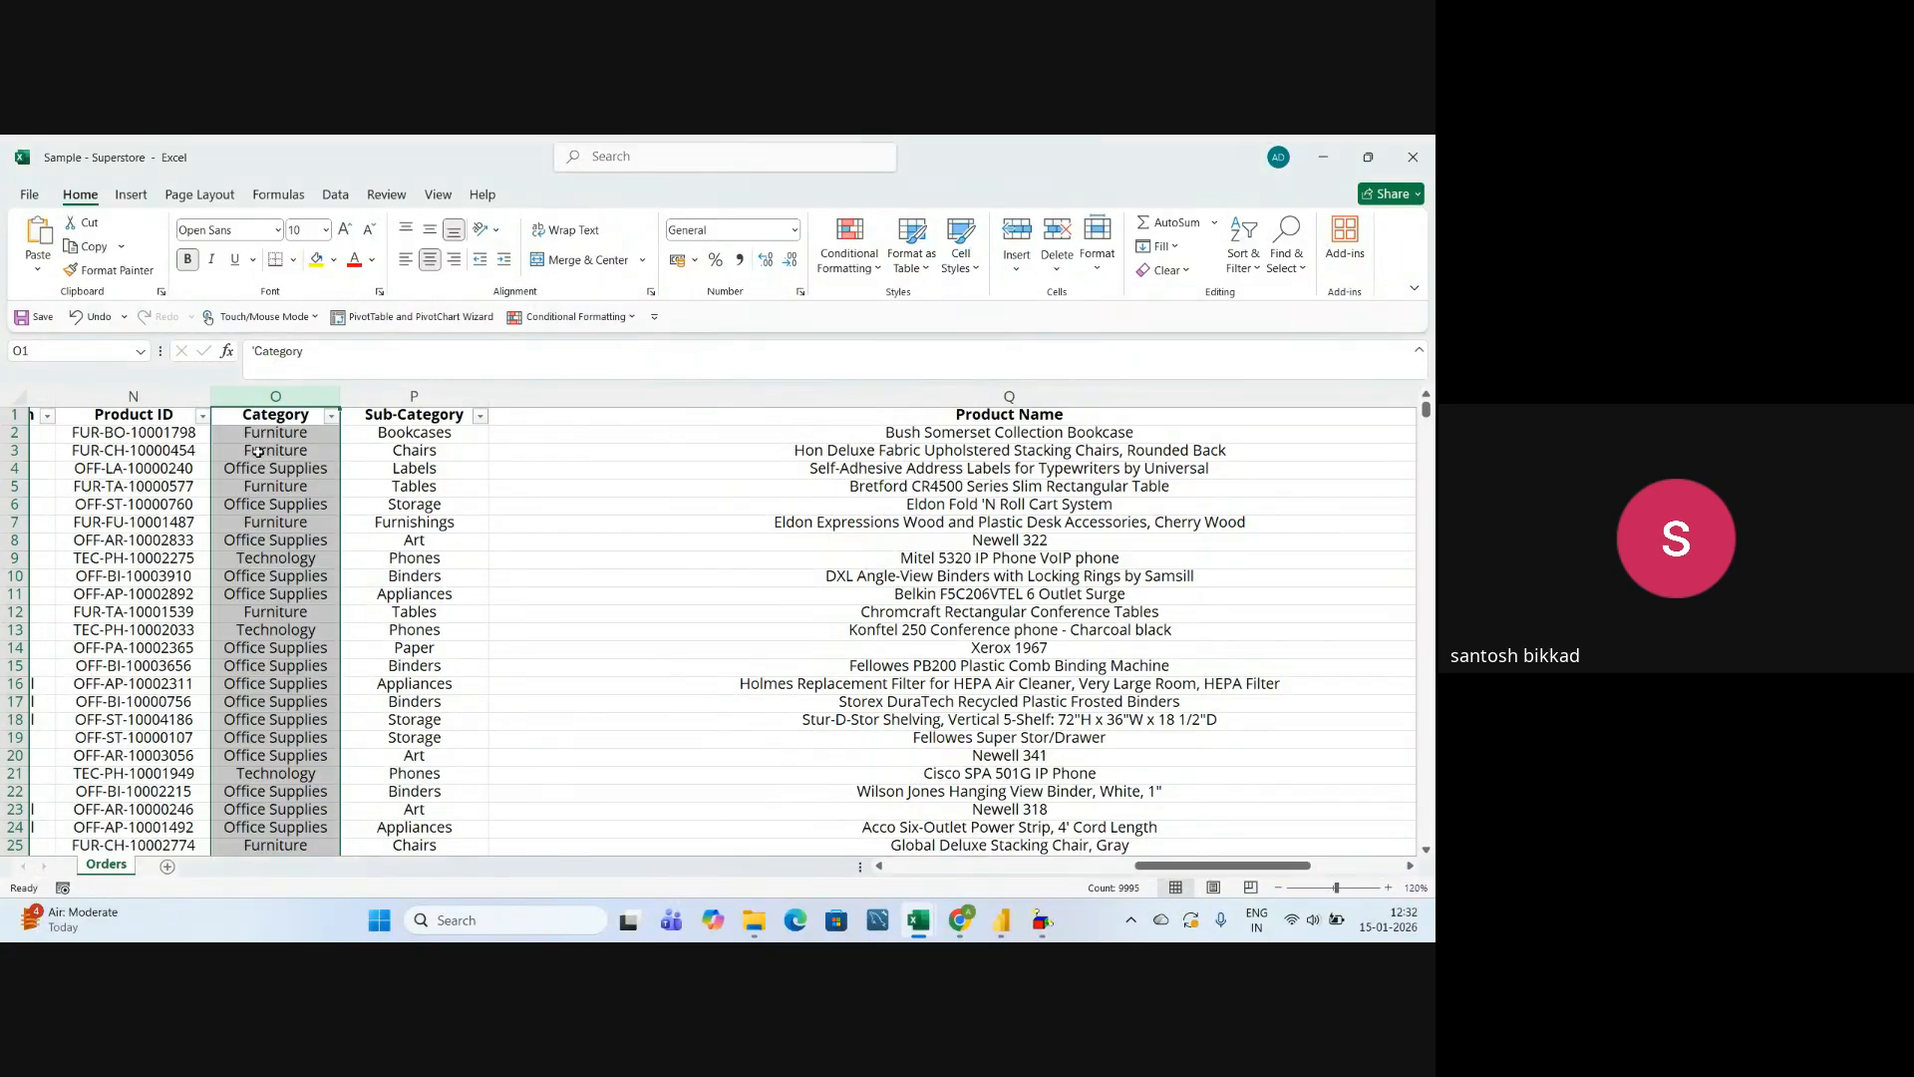
Look through the full filter list of the Sub-Category column and close it without filtering.
{"action": "left_click", "coordinate": [407, 397]}
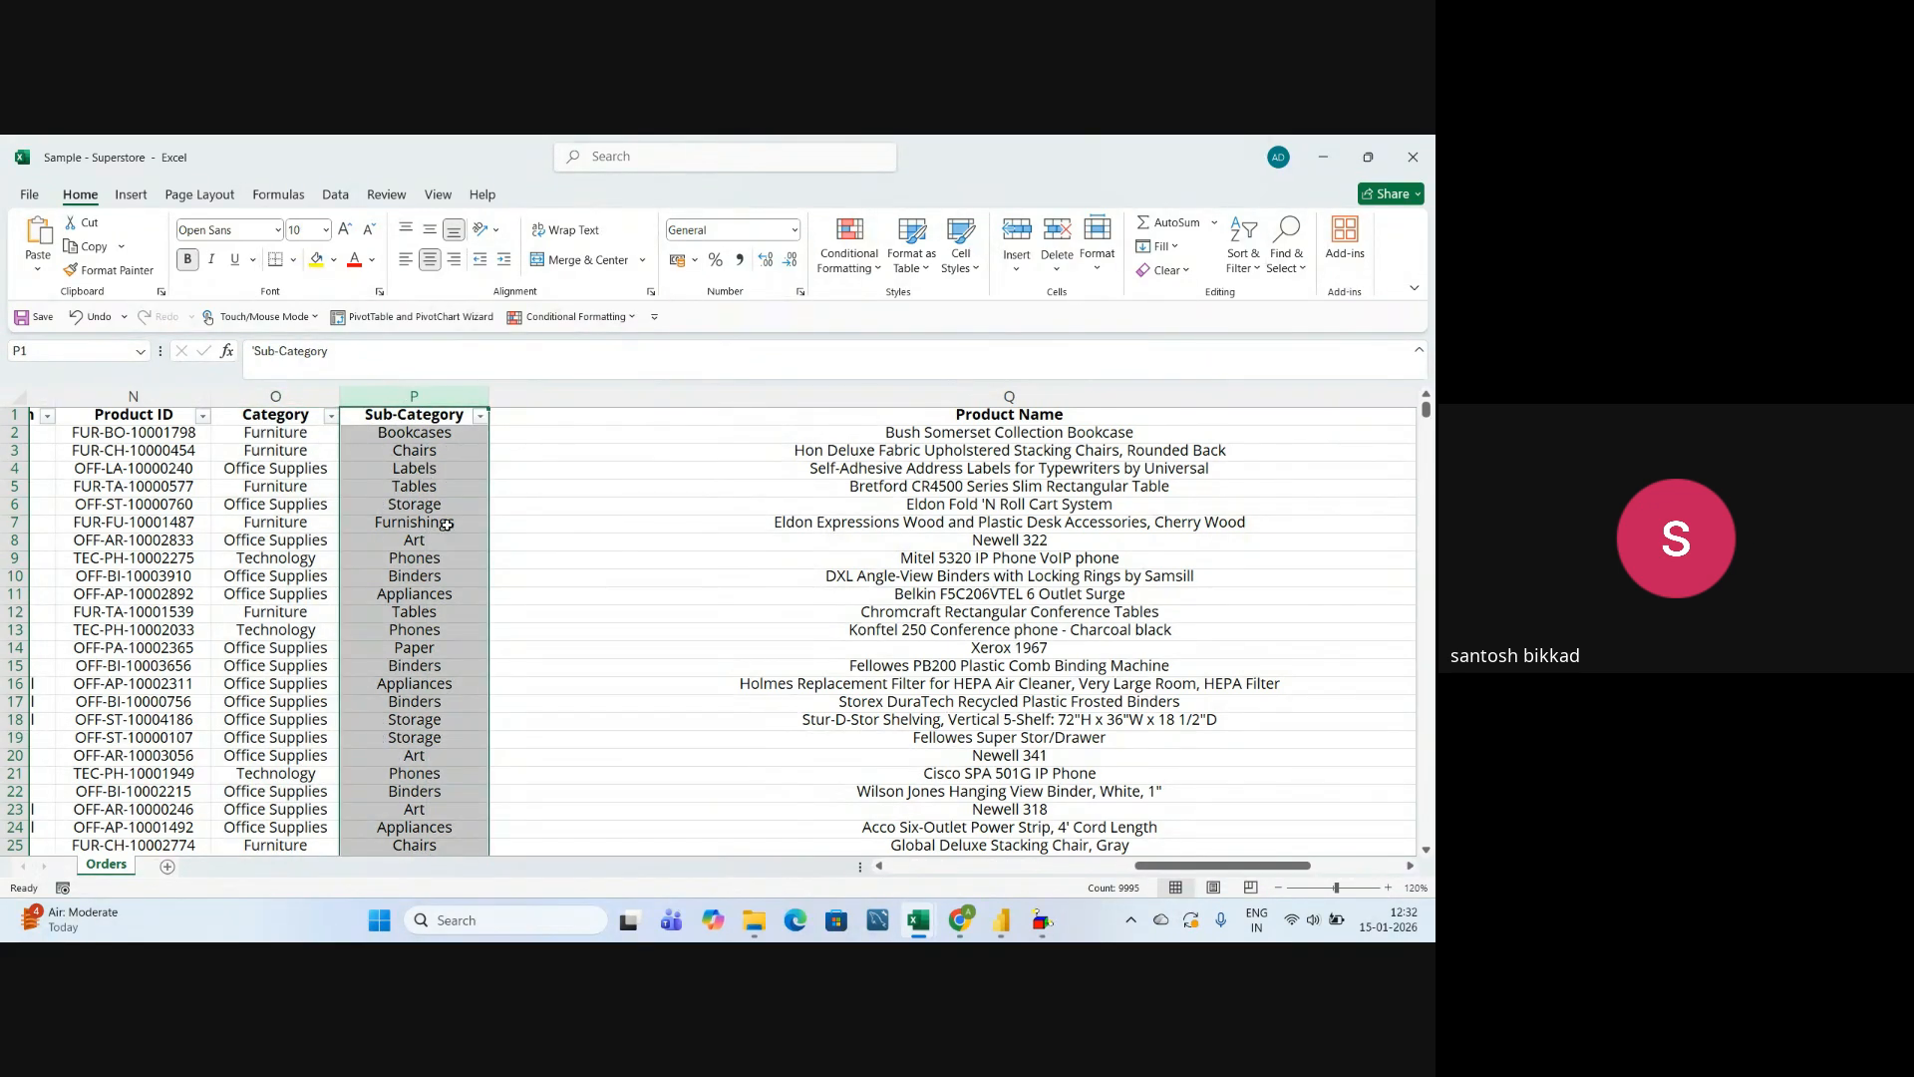
{"action": "left_click", "coordinate": [479, 414]}
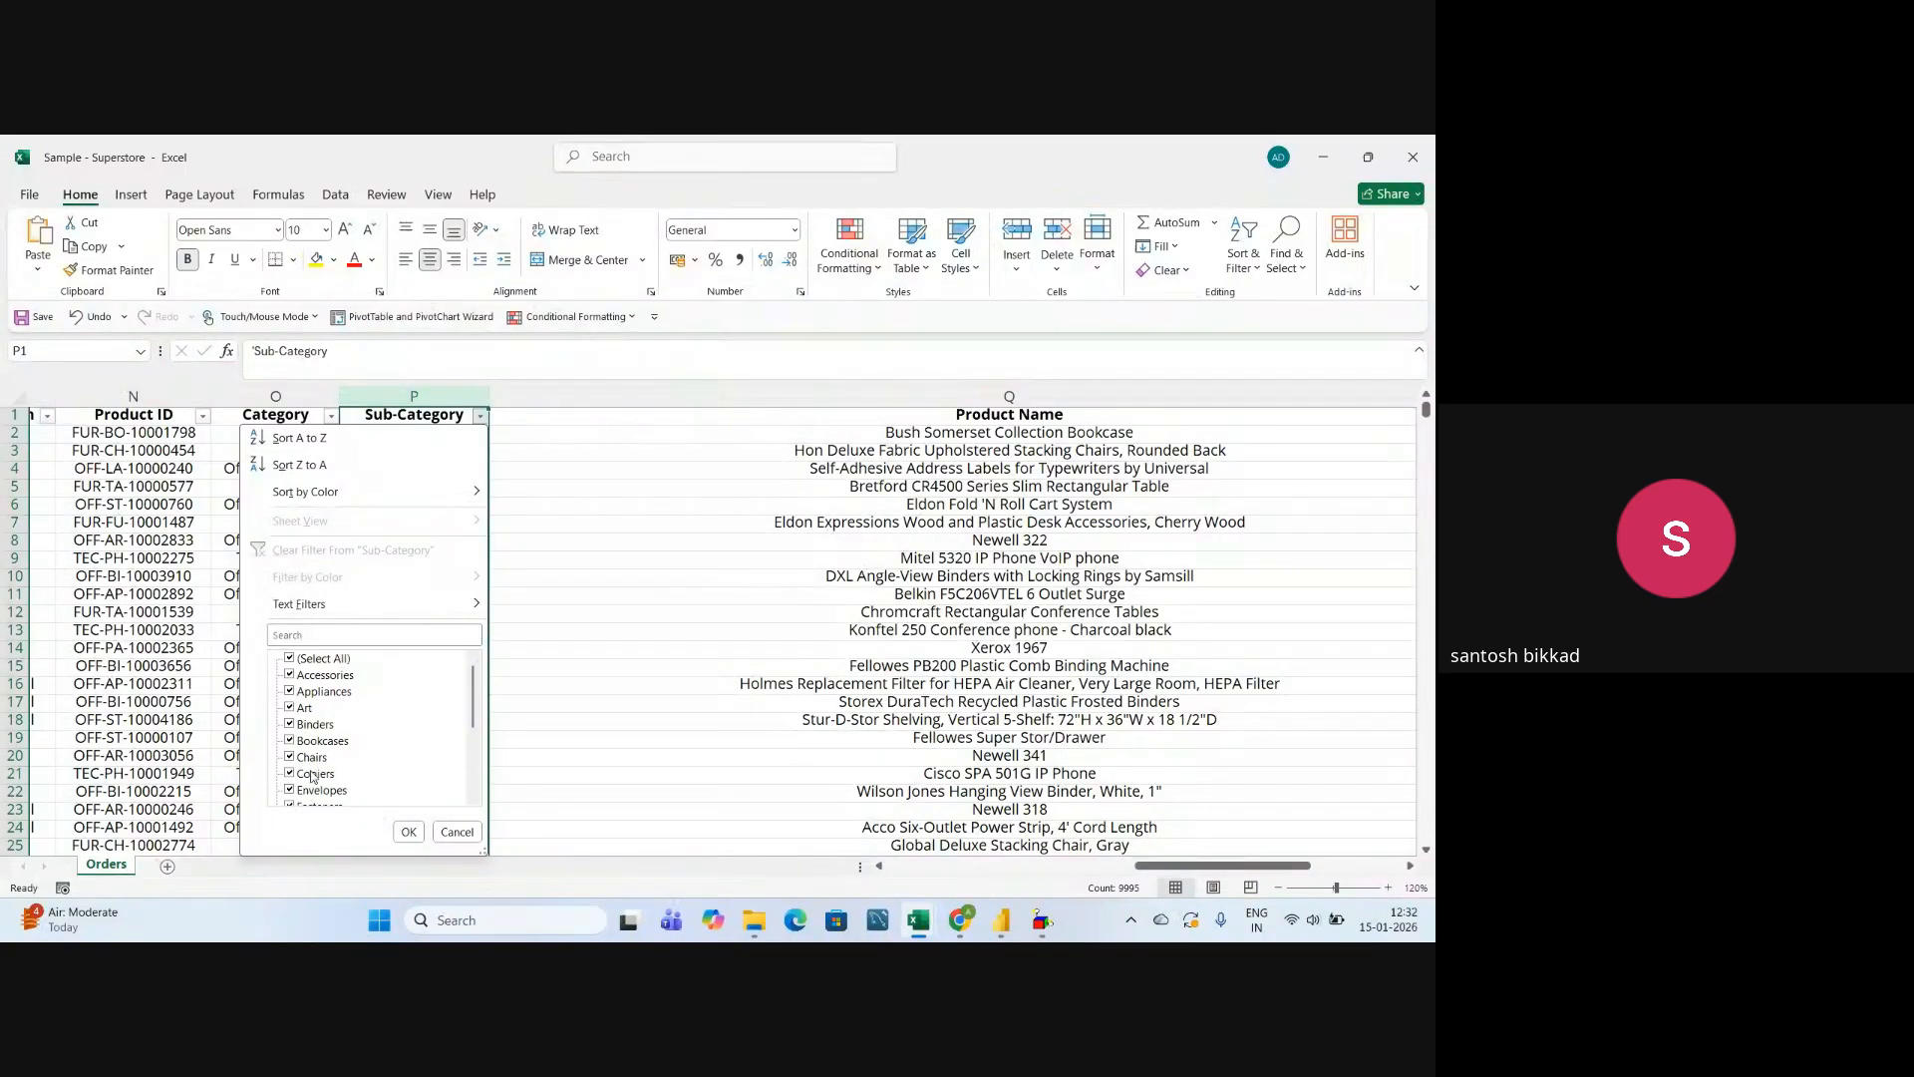
{"action": "scroll", "coordinate": [347, 779], "scroll_direction": "down", "scroll_amount": 1}
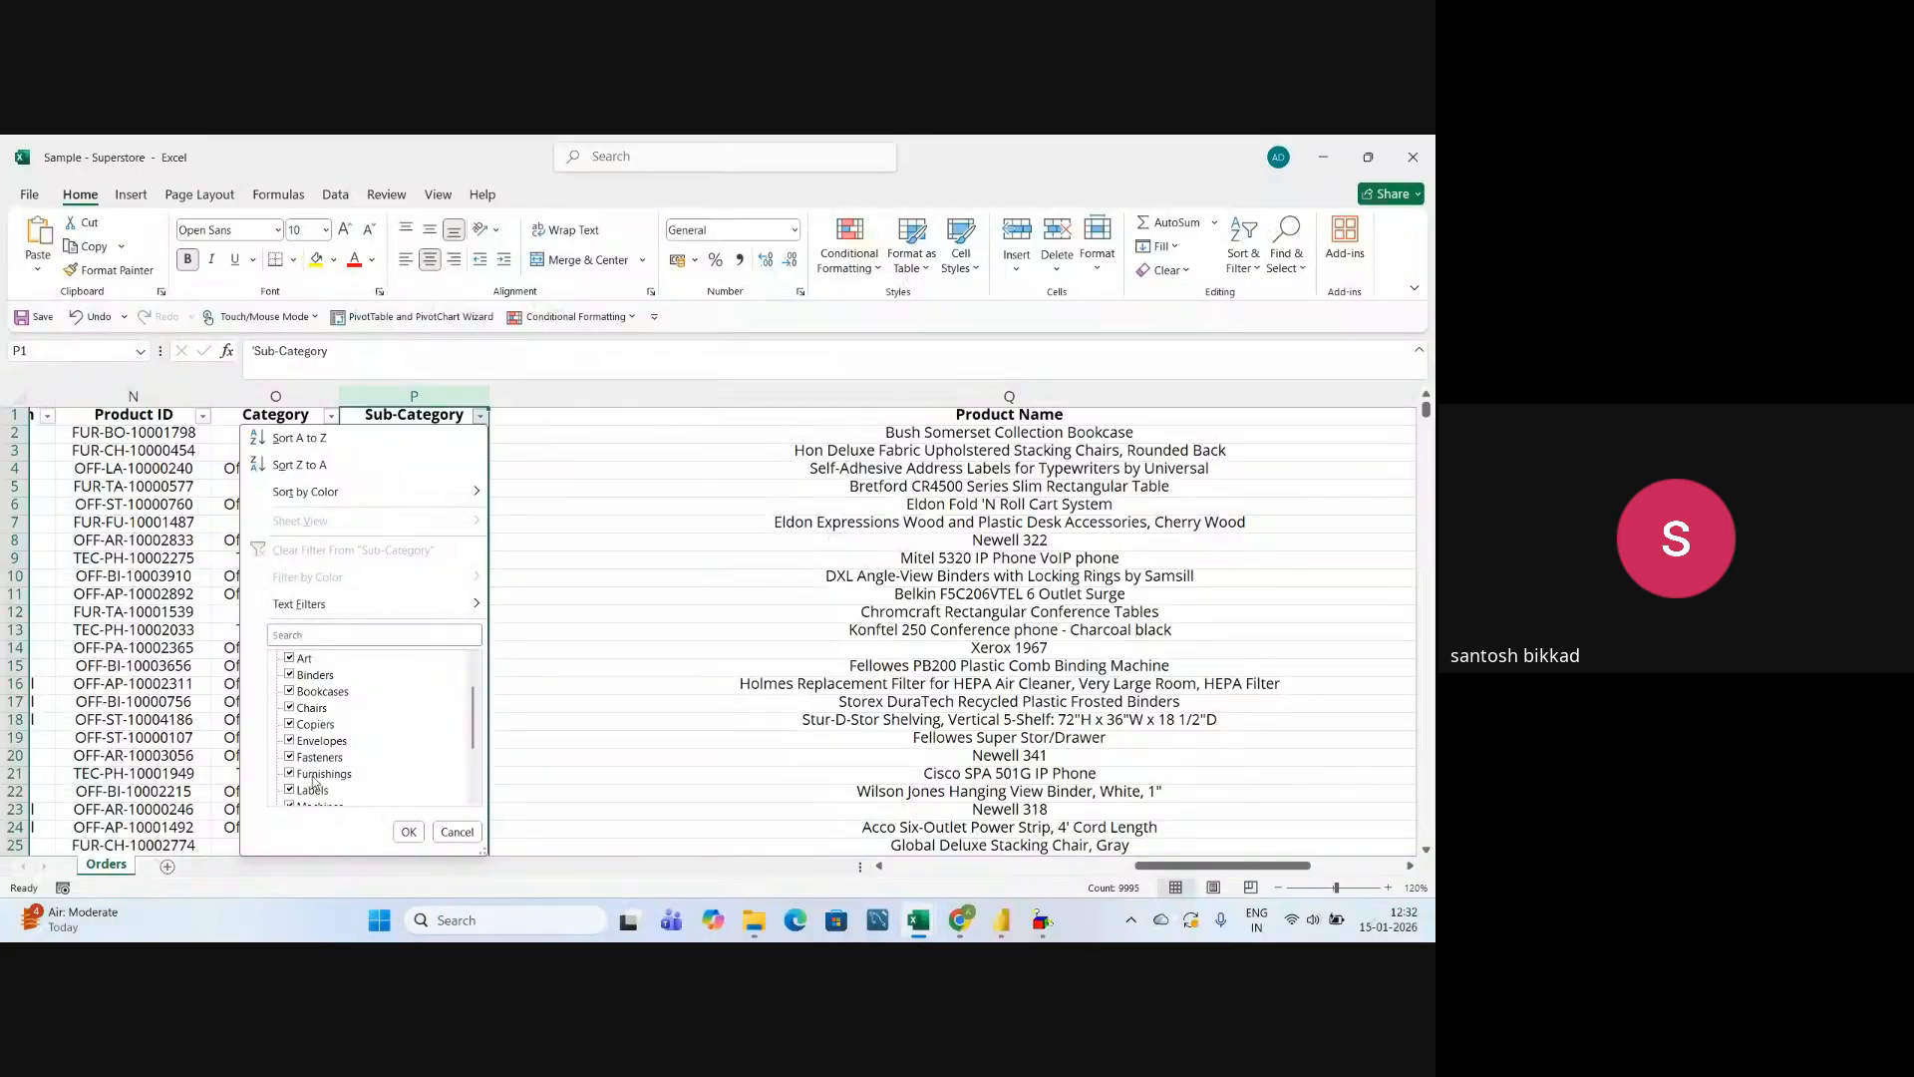
{"action": "scroll", "coordinate": [340, 780], "scroll_direction": "down", "scroll_amount": 1}
{"action": "scroll", "coordinate": [340, 780], "scroll_direction": "down", "scroll_amount": 1}
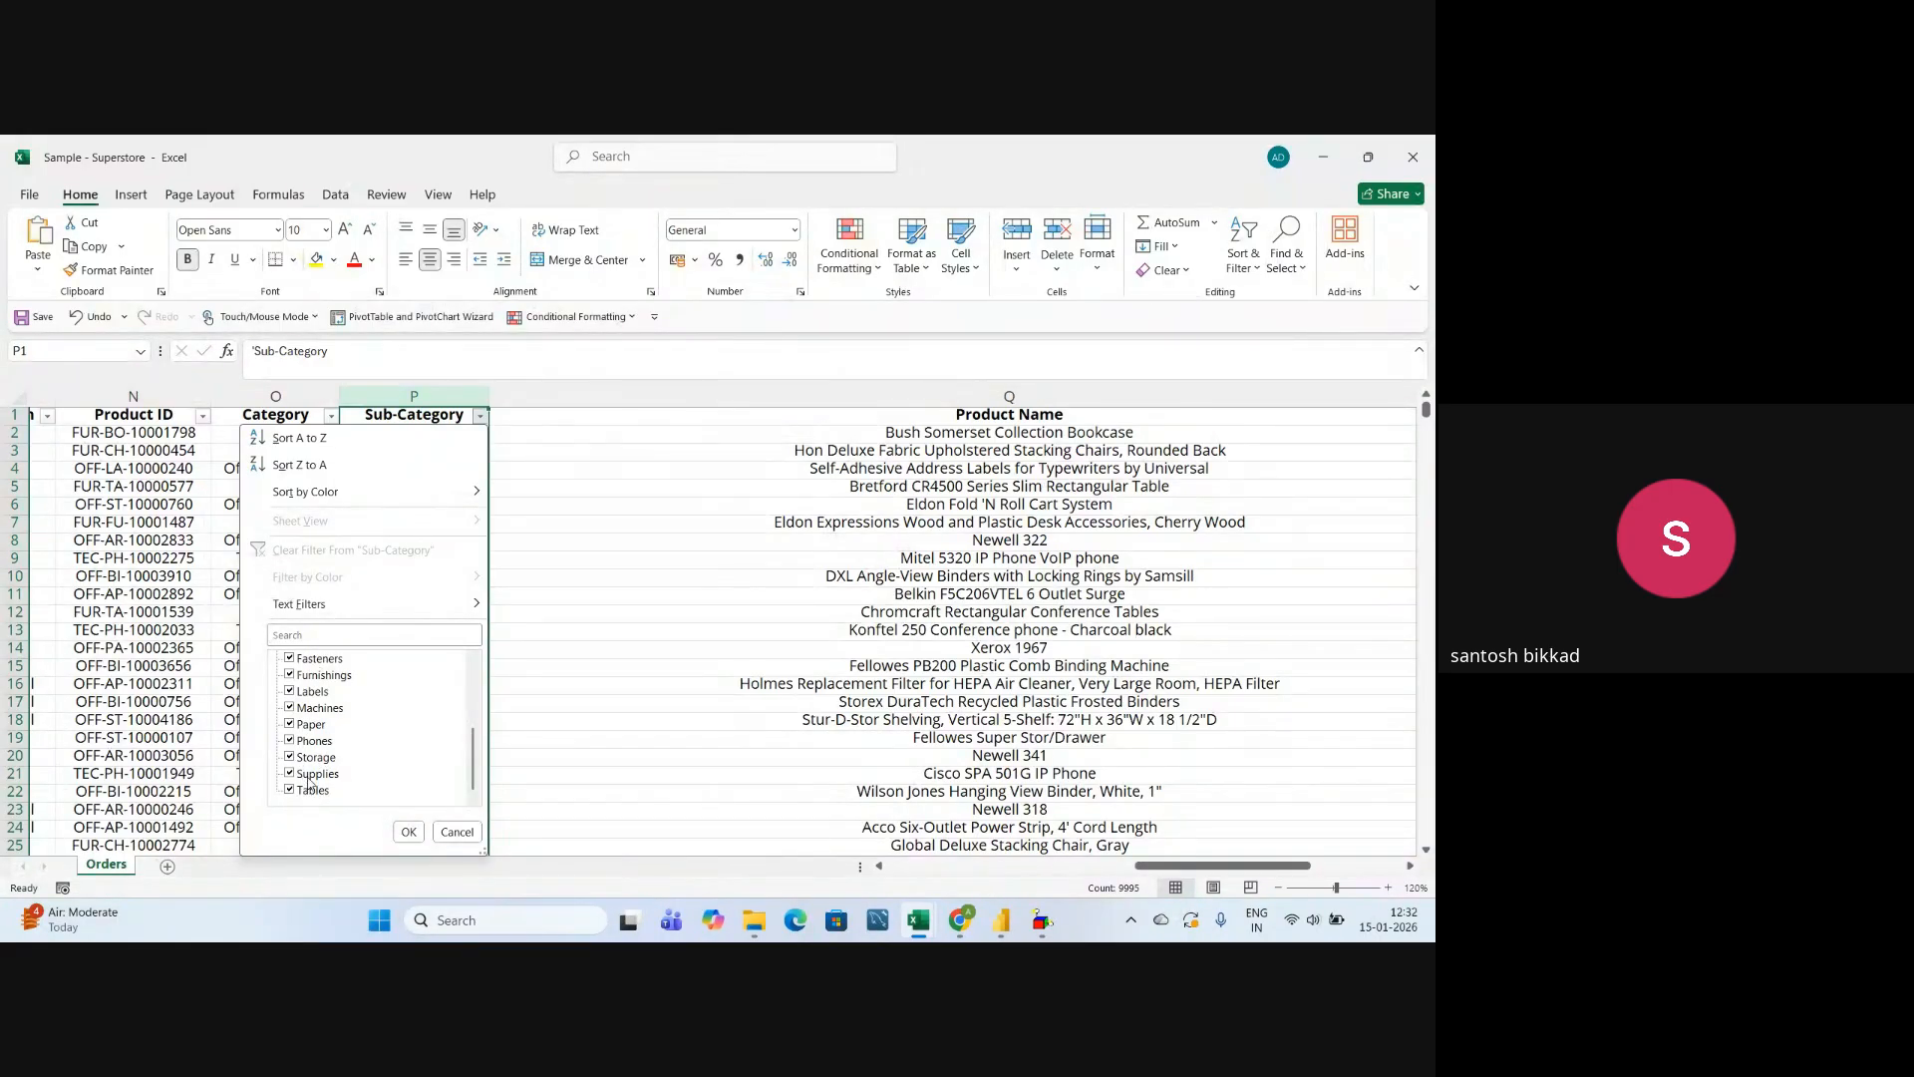
{"action": "left_click", "coordinate": [457, 831]}
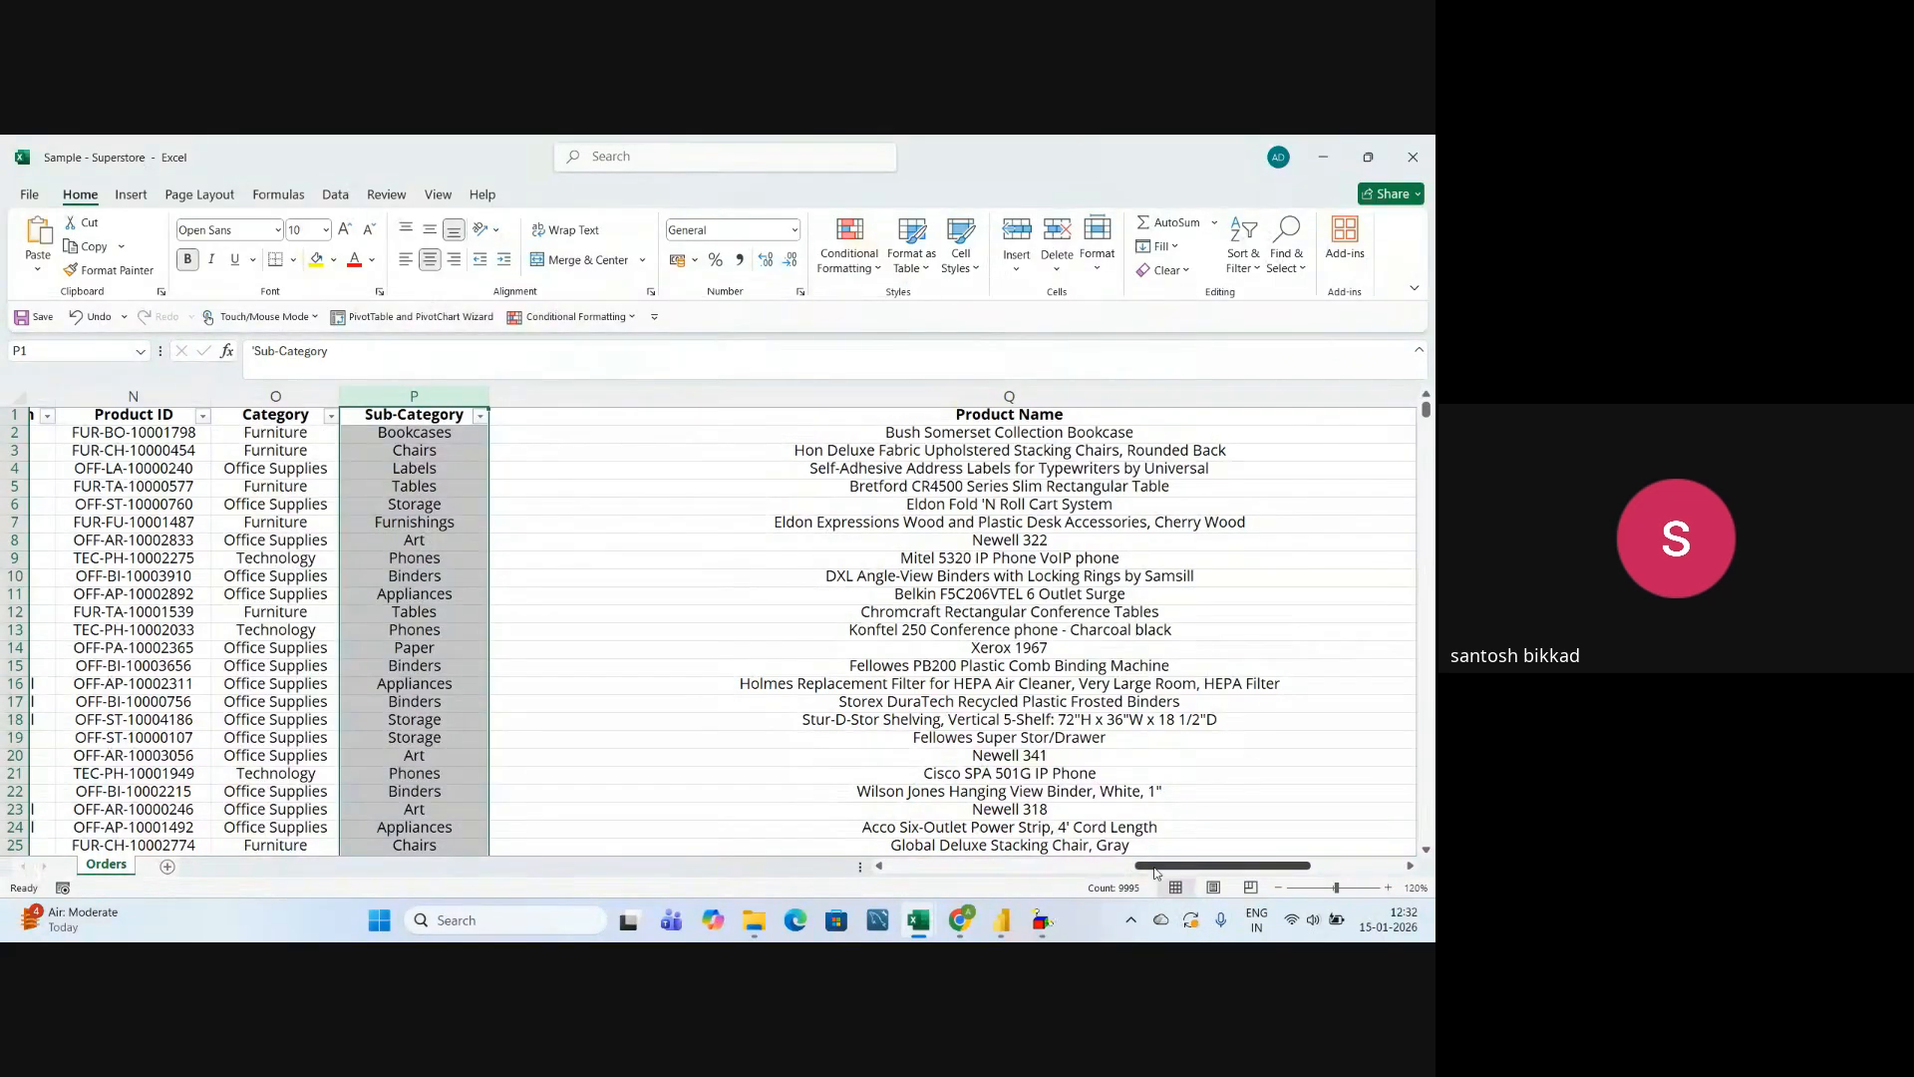
Narrow the Product Name column to roughly a third of its width.
{"action": "left_click_drag", "start_coordinate": [1154, 873], "coordinate": [1237, 872]}
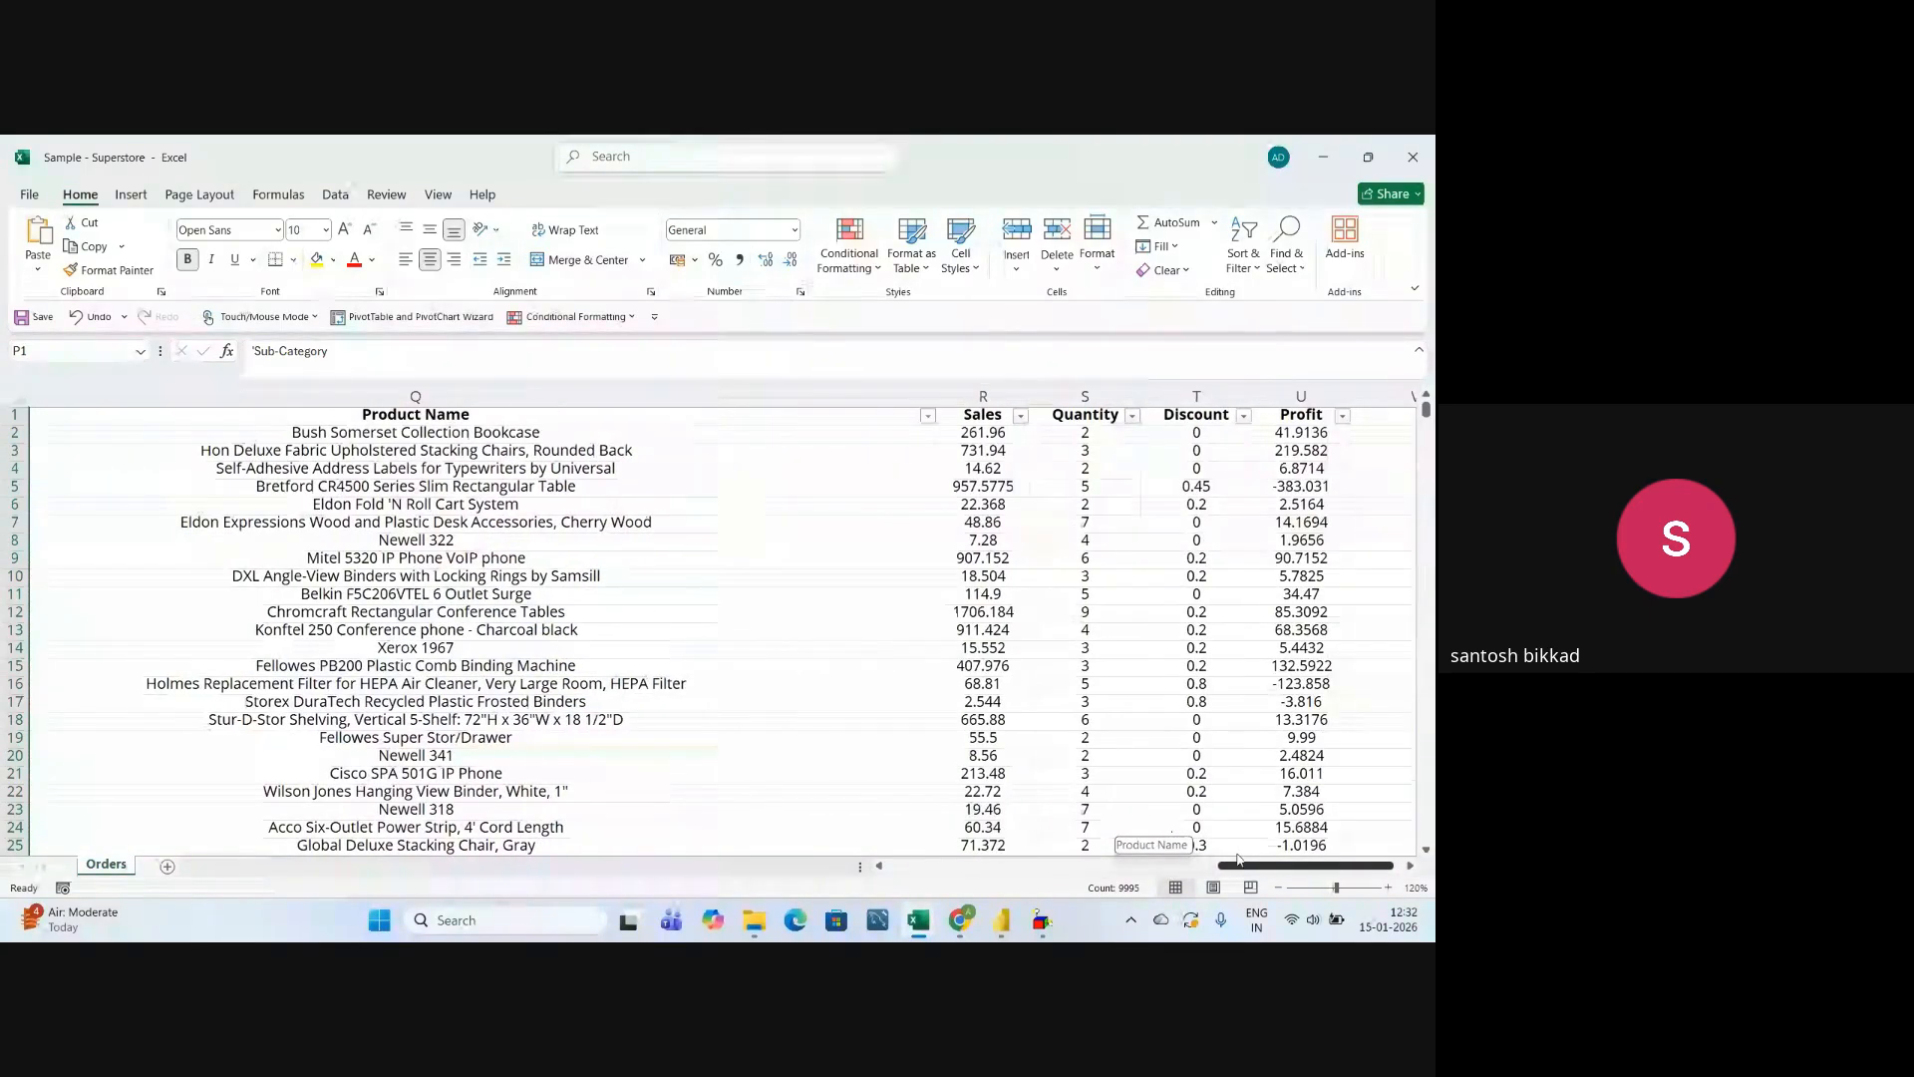
{"action": "left_click", "coordinate": [555, 397]}
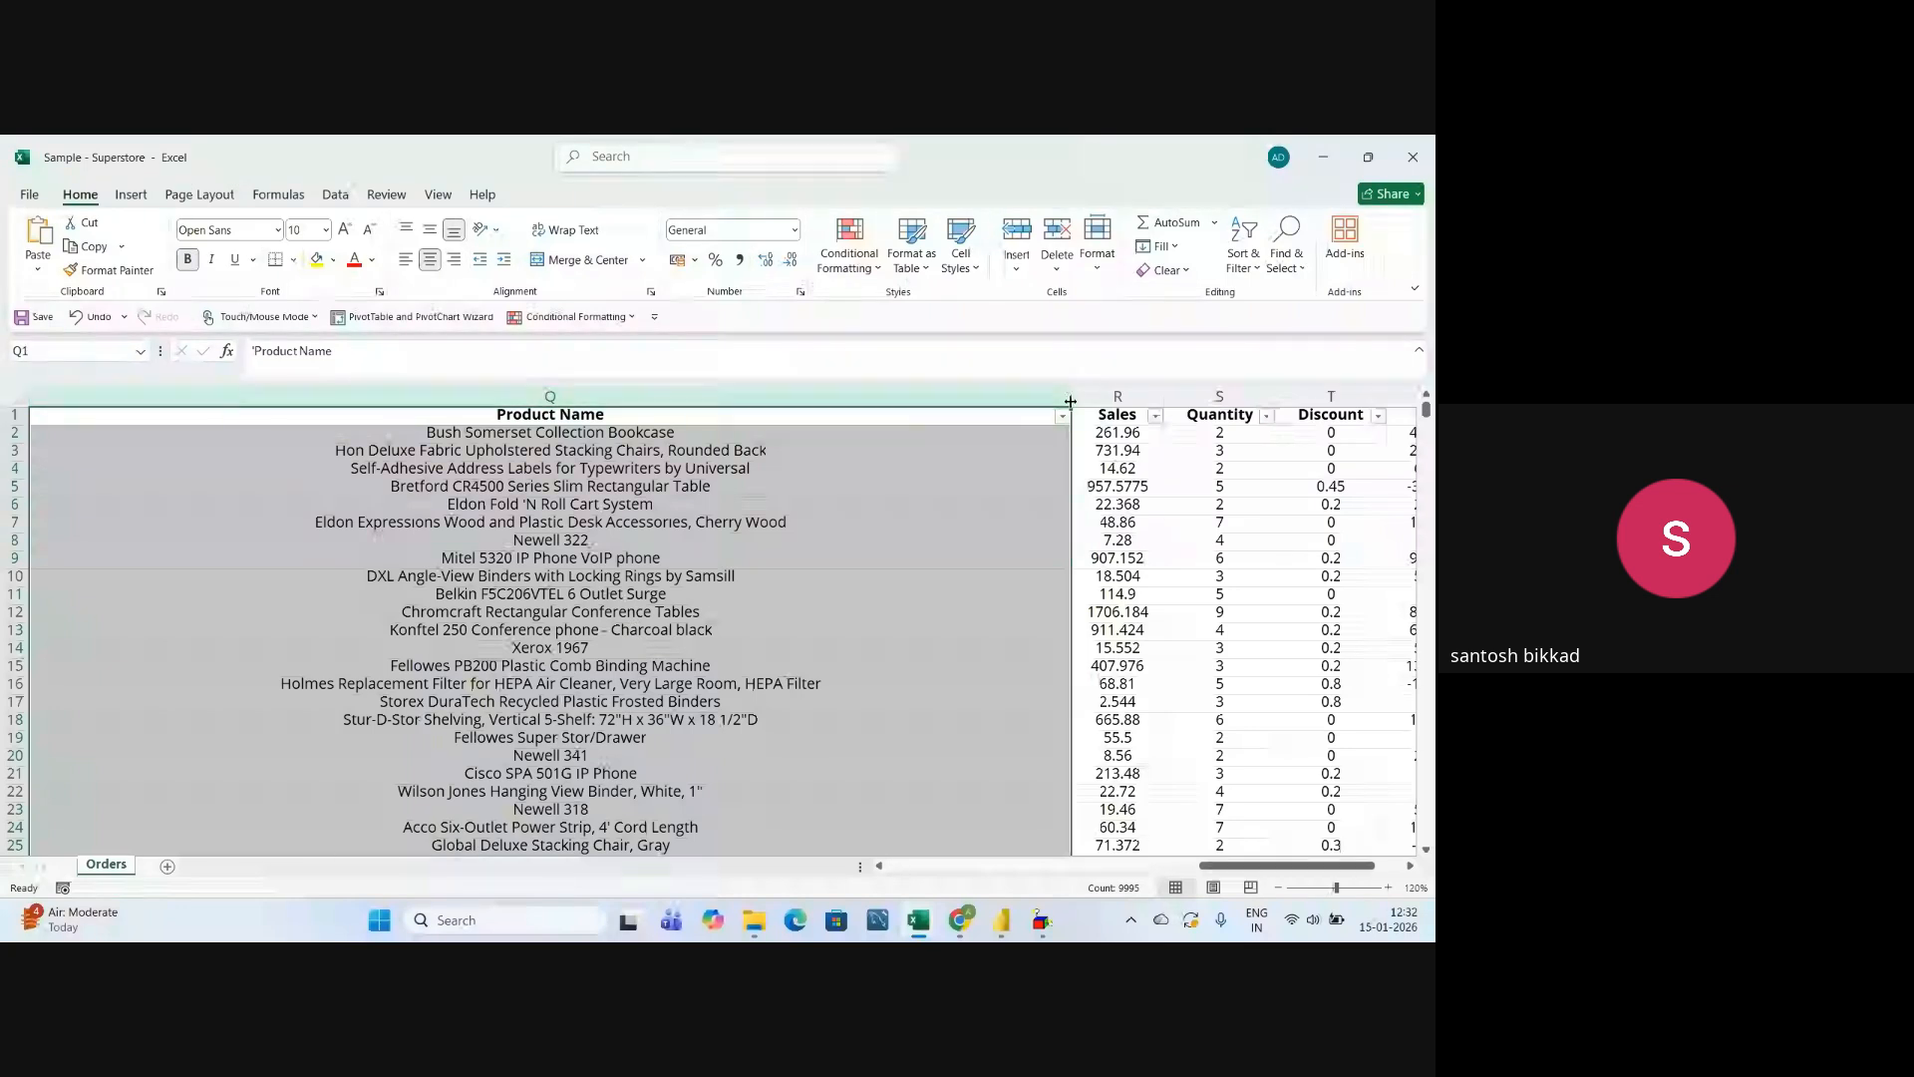
{"action": "left_click_drag", "start_coordinate": [1069, 401], "coordinate": [399, 398]}
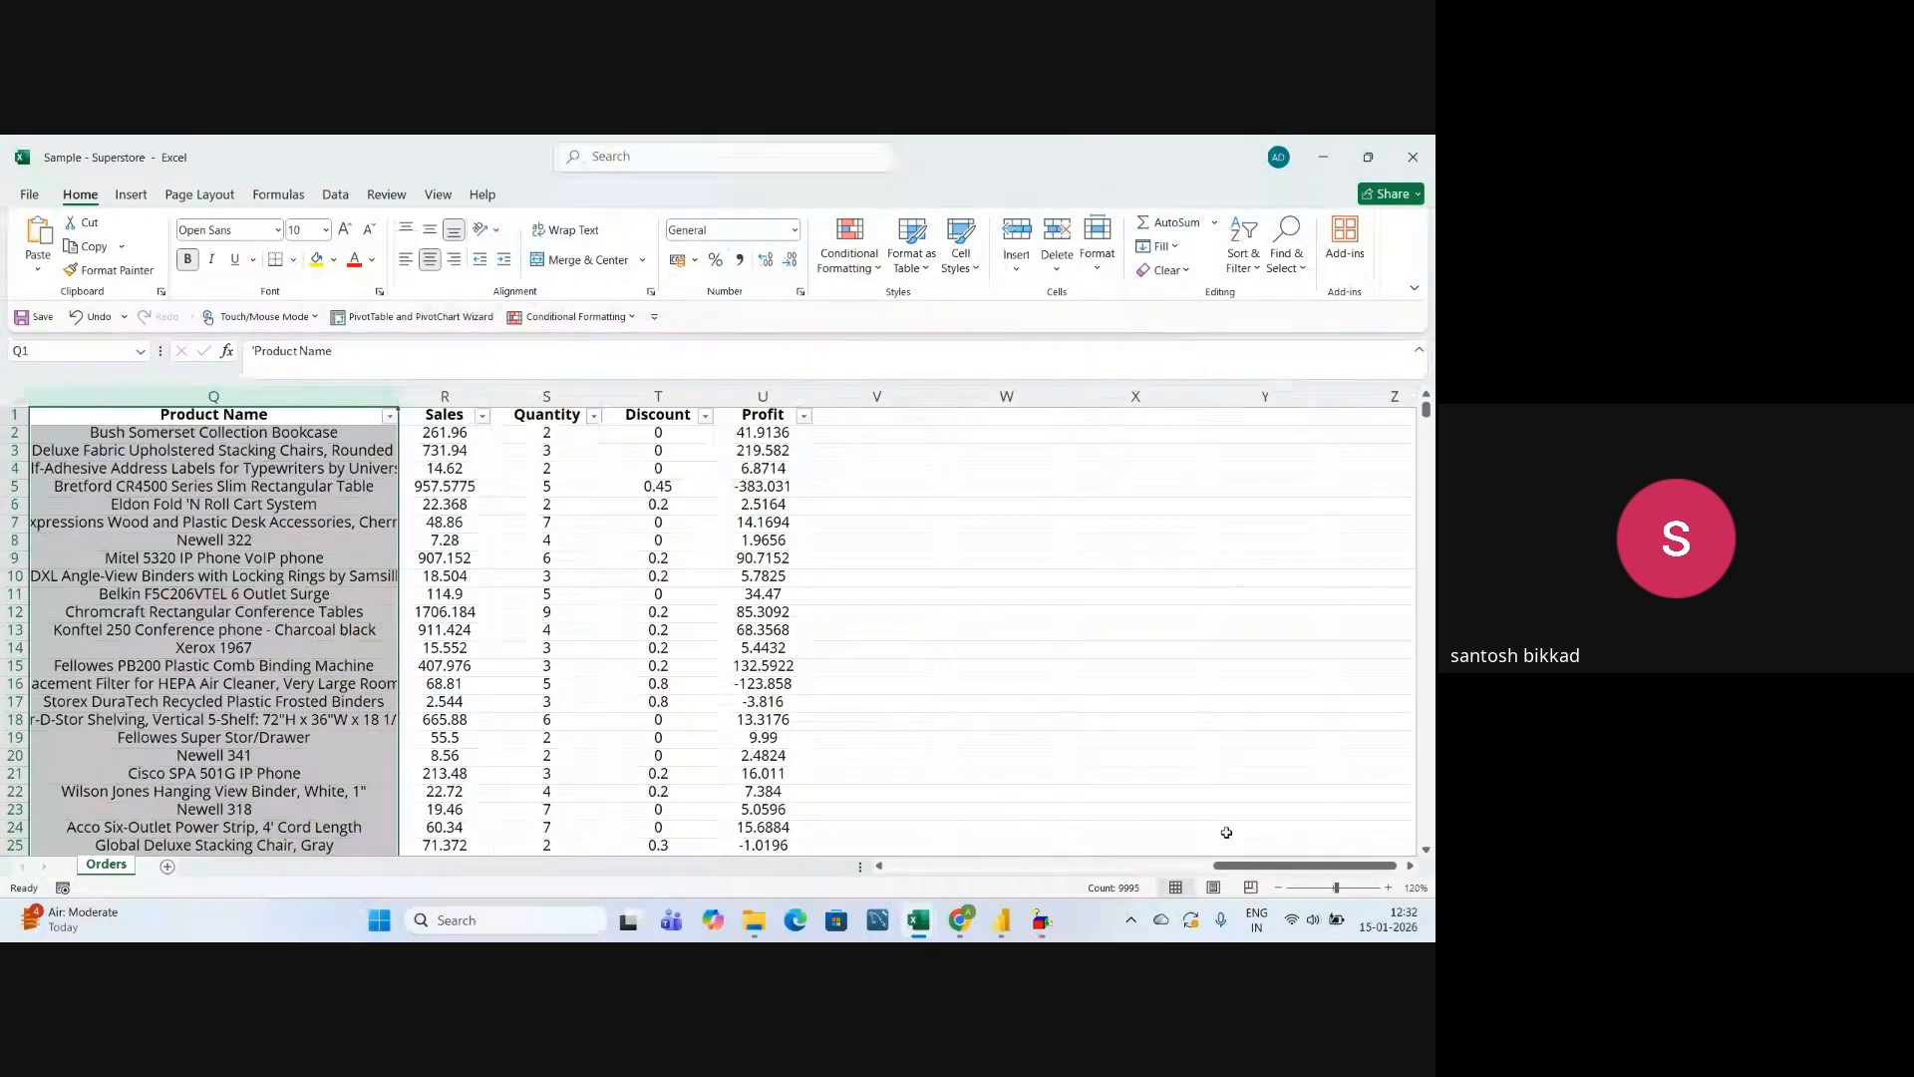
Review the Sales, Quantity, Discount and Profit columns one by one and return to the sheet's first columns.
{"action": "left_click_drag", "start_coordinate": [1242, 867], "coordinate": [1216, 834]}
{"action": "left_click", "coordinate": [845, 393]}
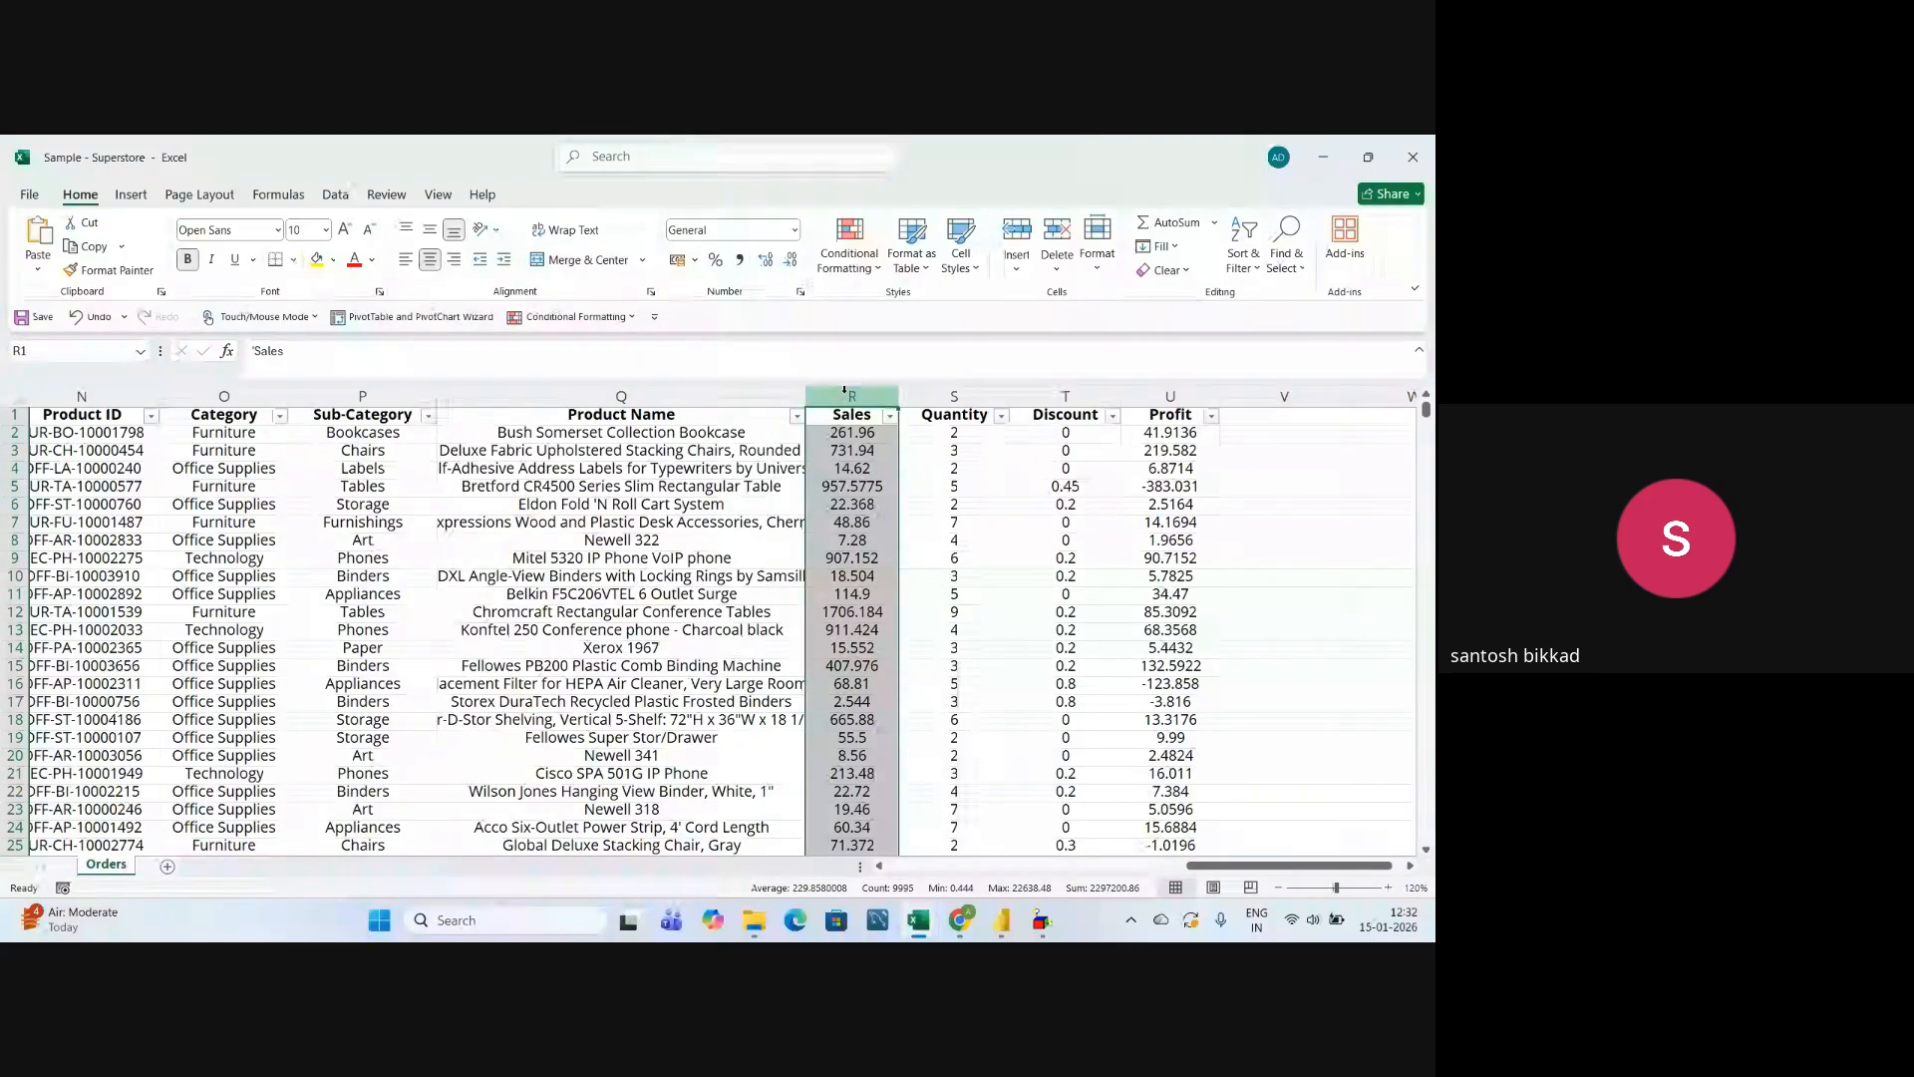
{"action": "left_click", "coordinate": [946, 394]}
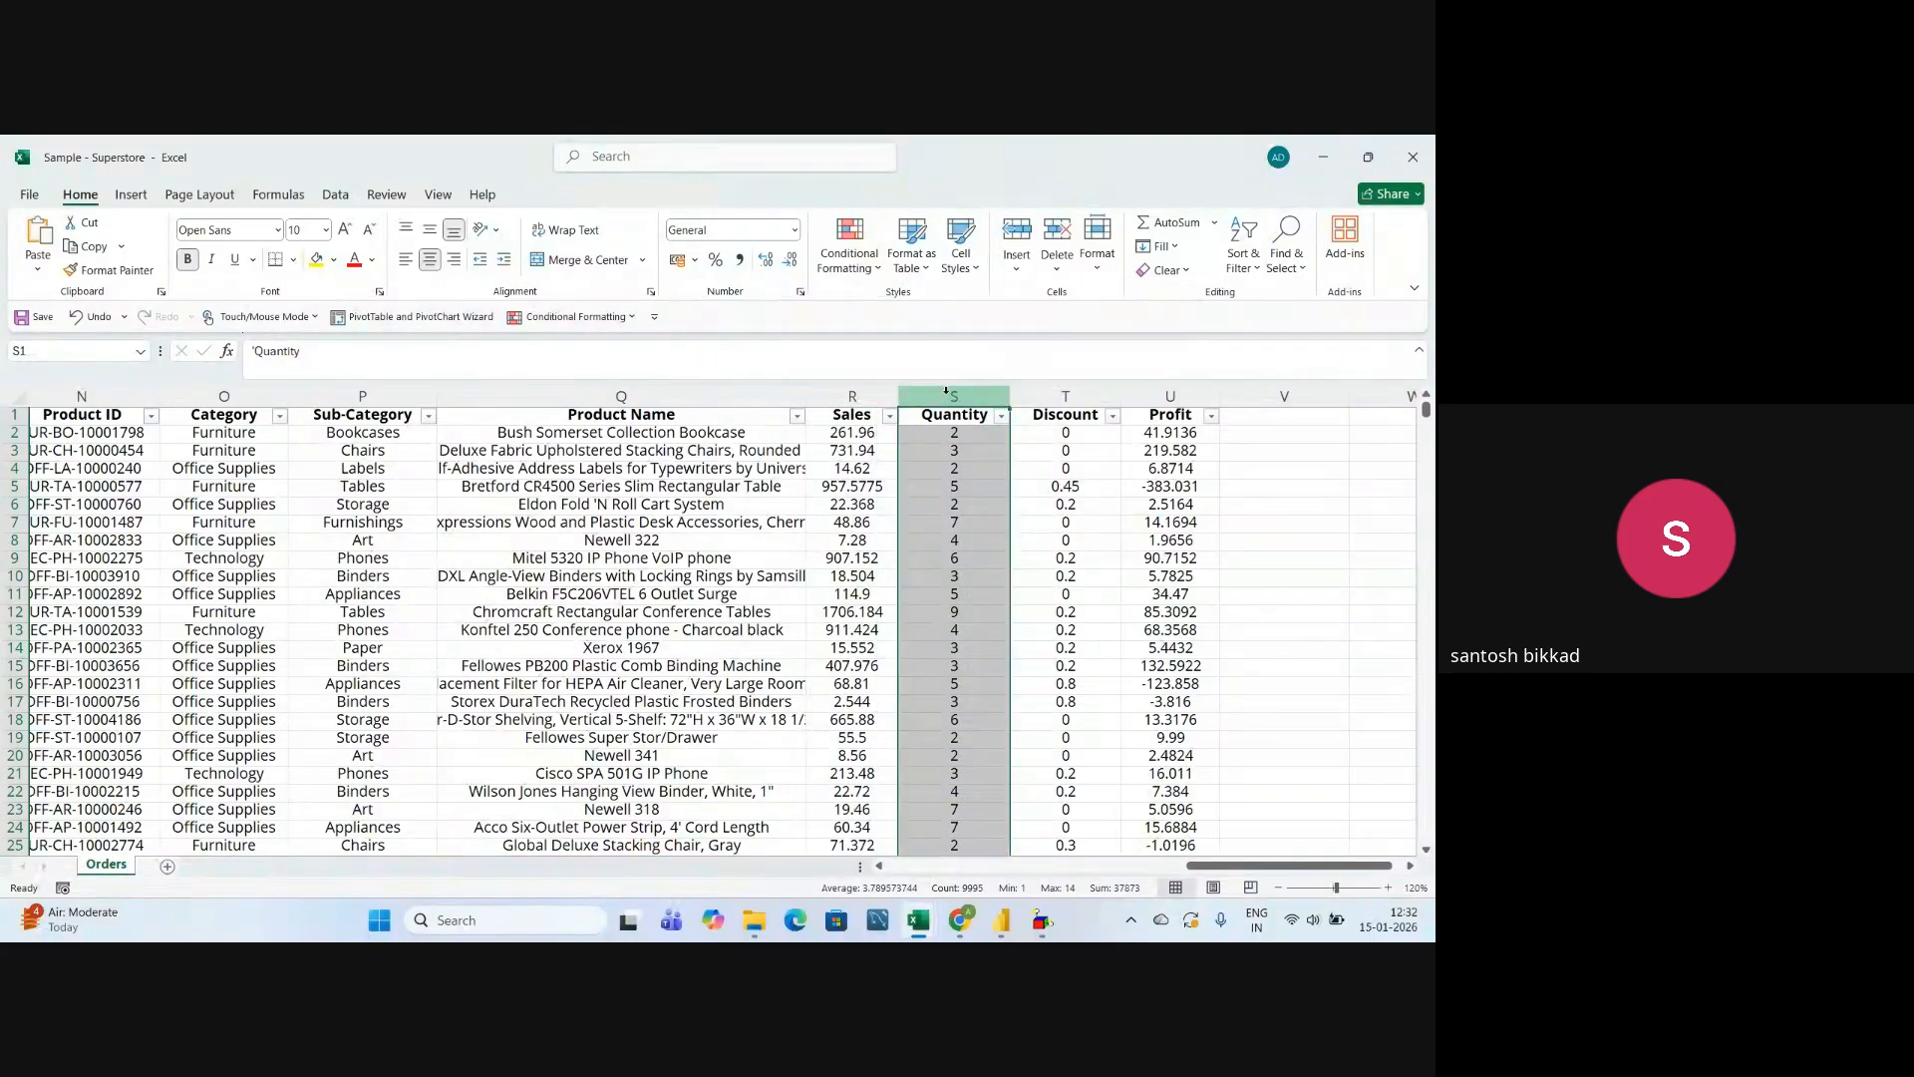
{"action": "left_click", "coordinate": [1062, 394]}
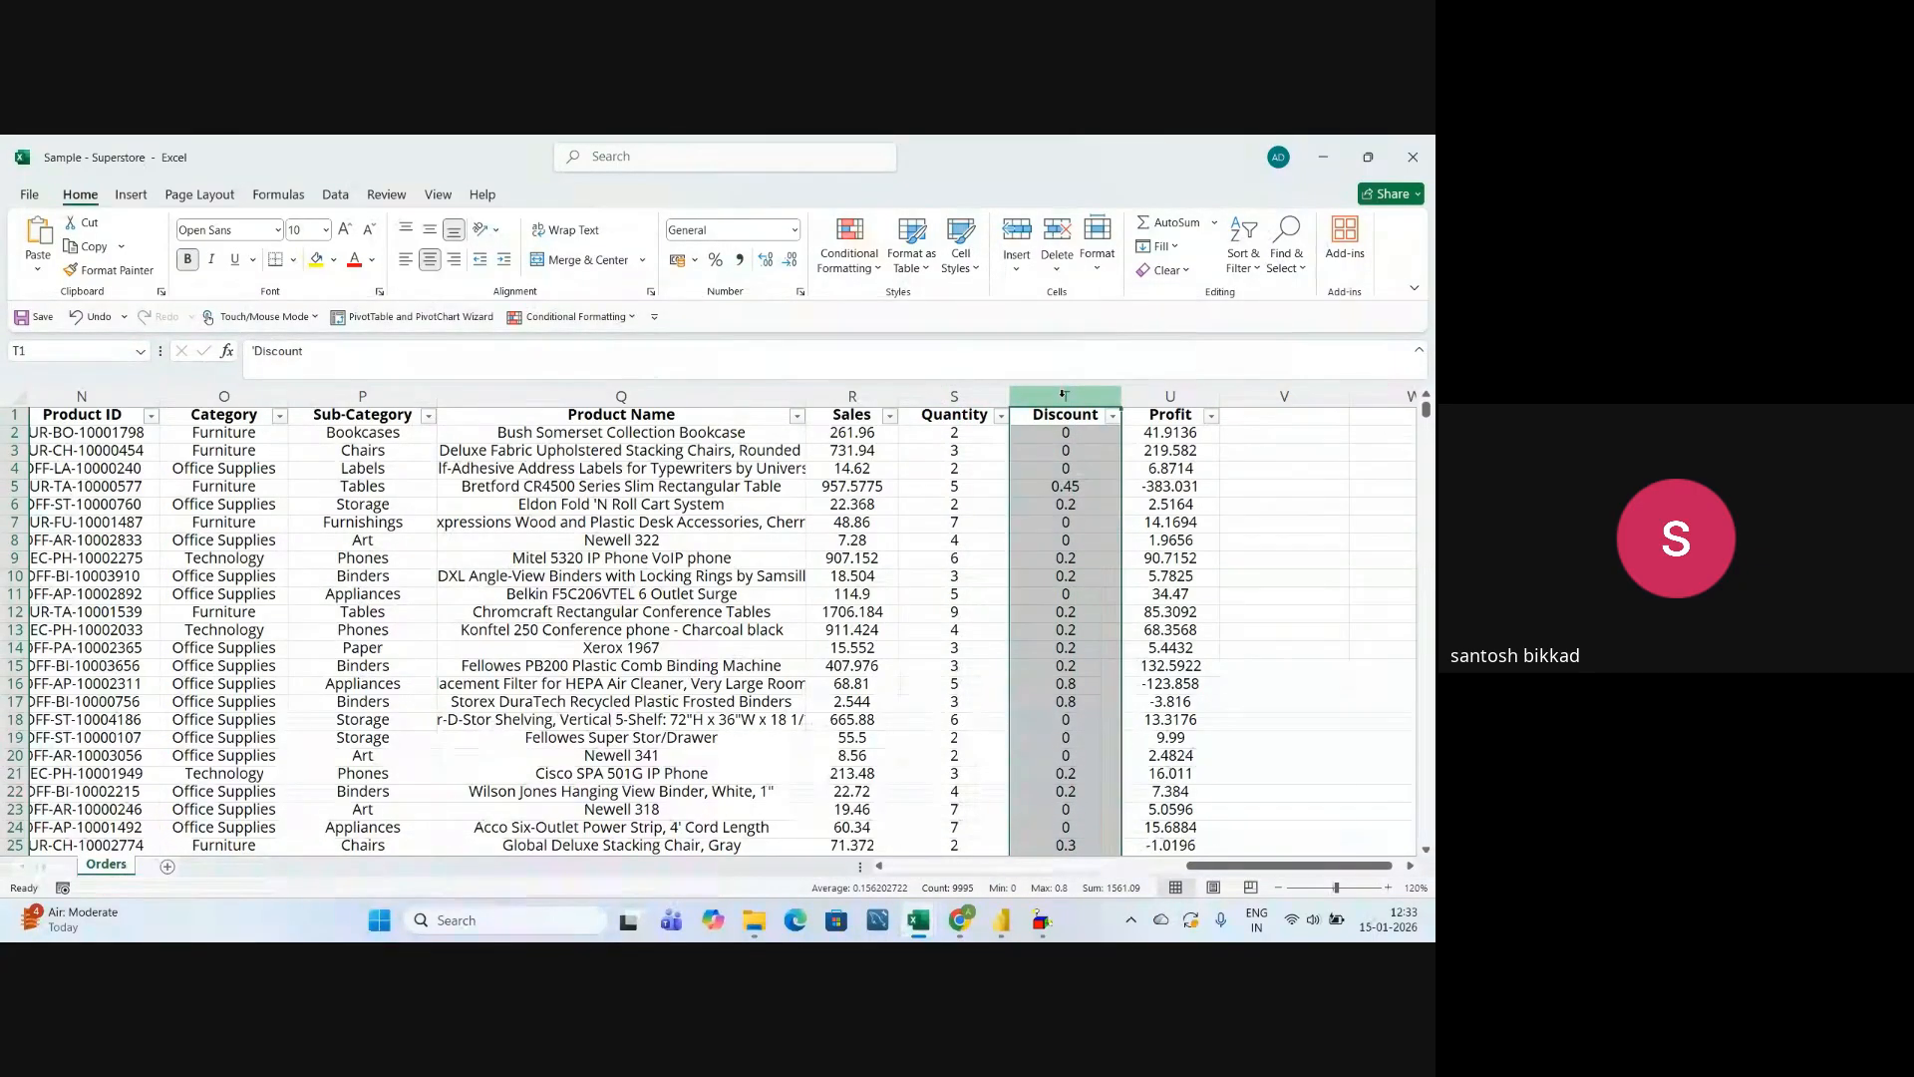
{"action": "left_click", "coordinate": [1170, 394]}
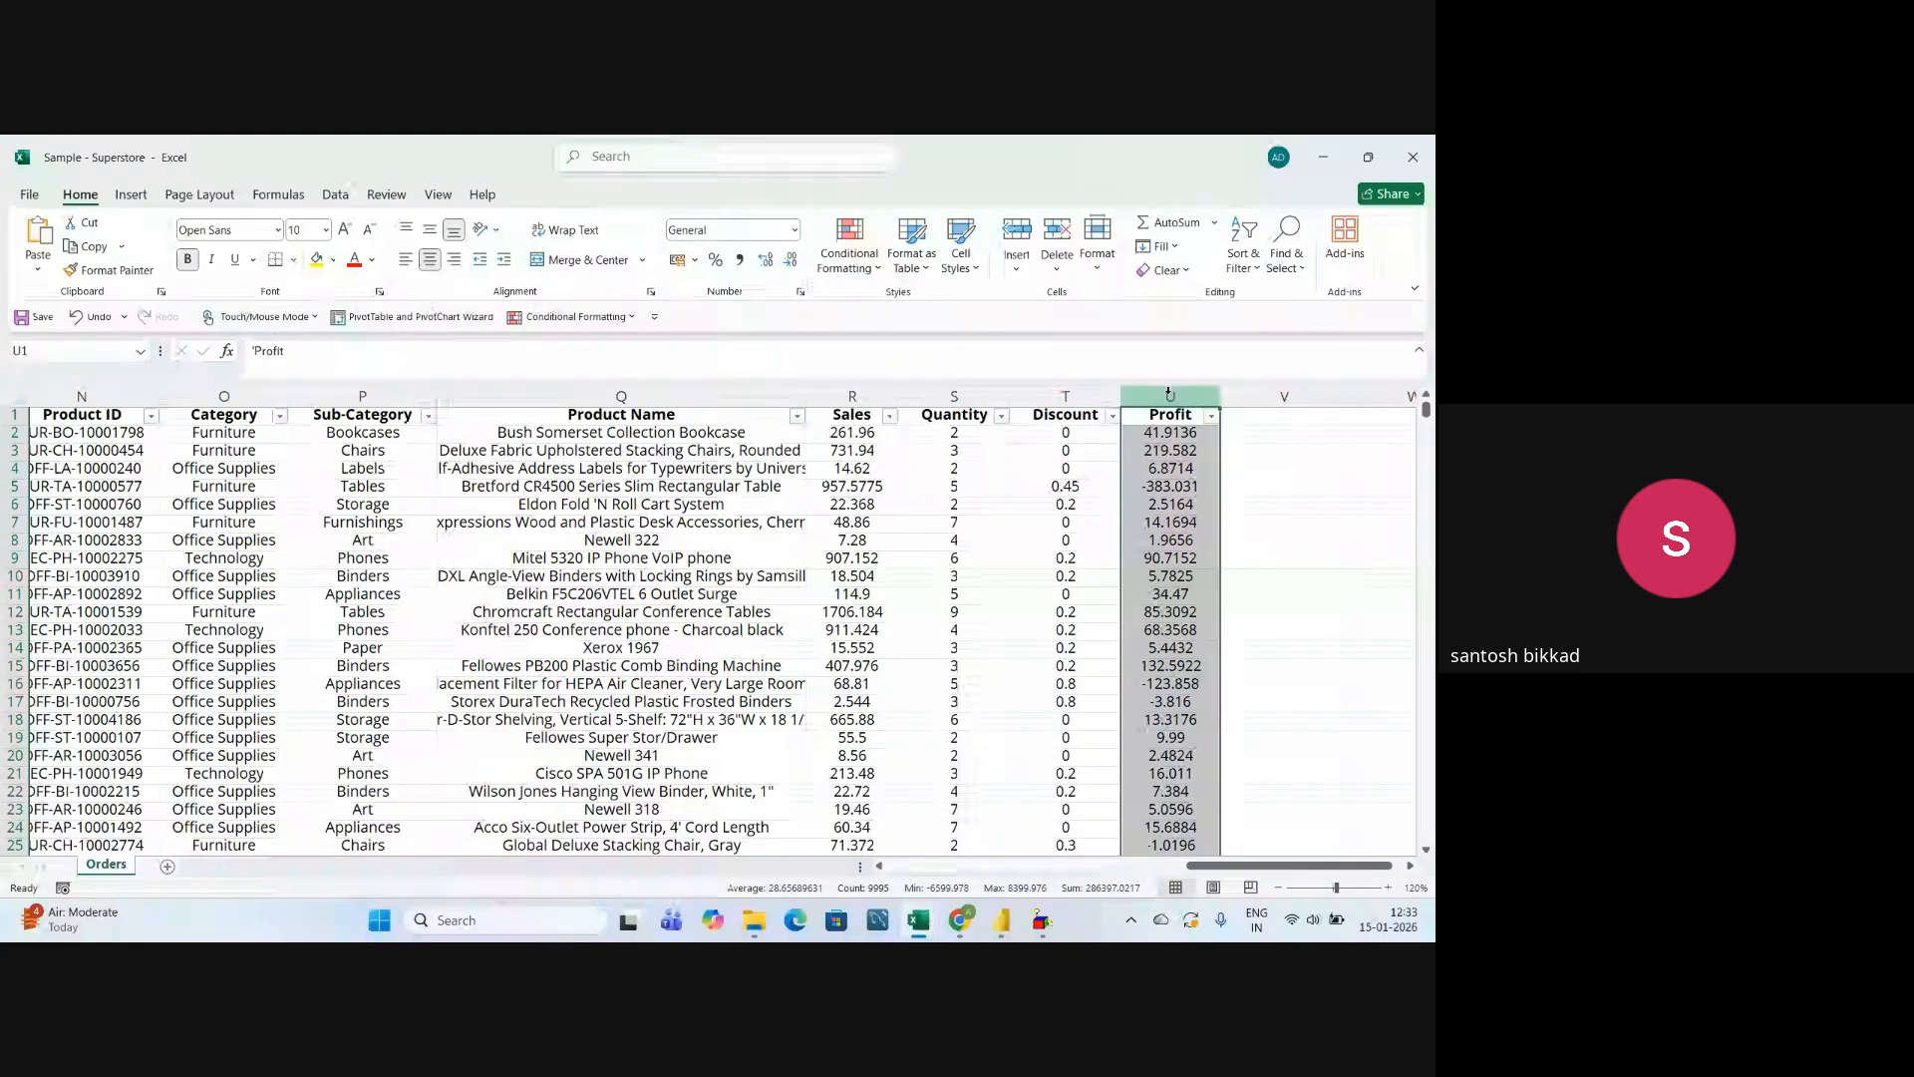
{"action": "left_click_drag", "start_coordinate": [1292, 864], "coordinate": [964, 875]}
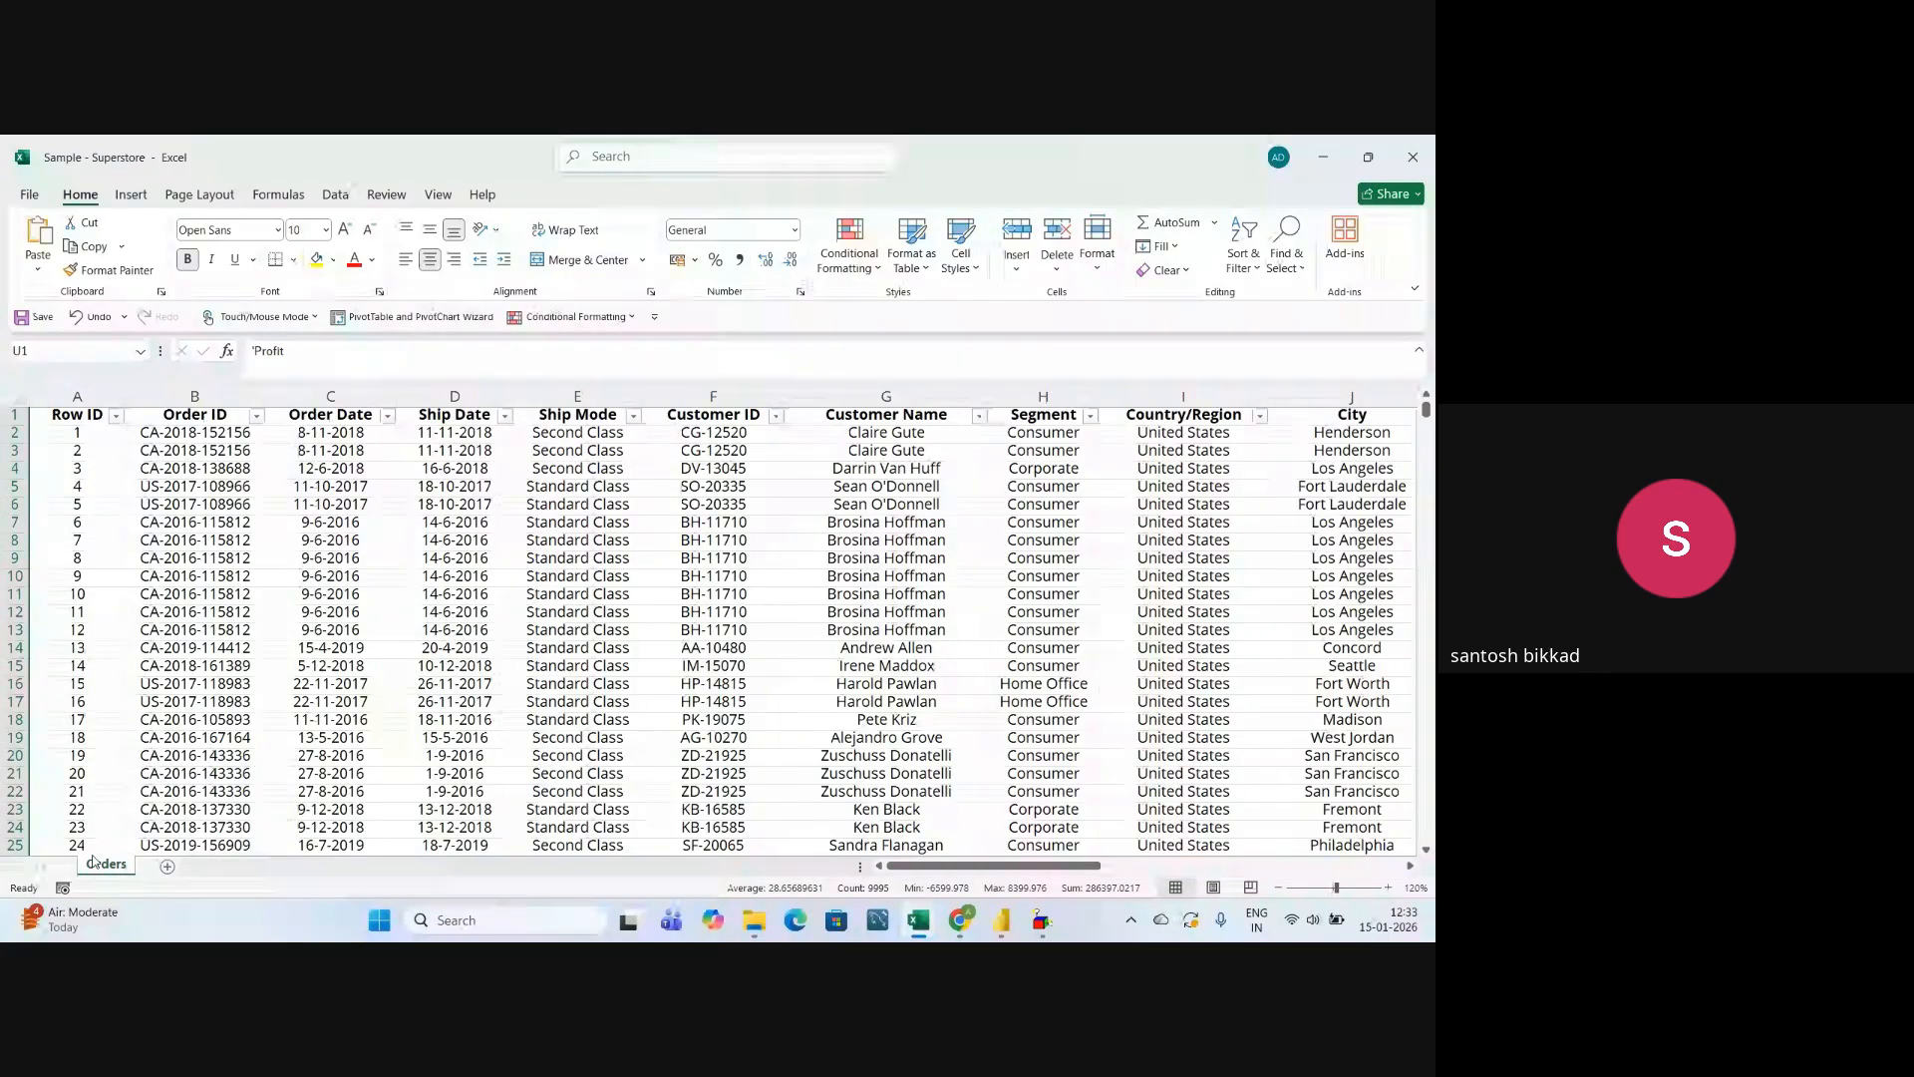
{"action": "left_click", "coordinate": [432, 613]}
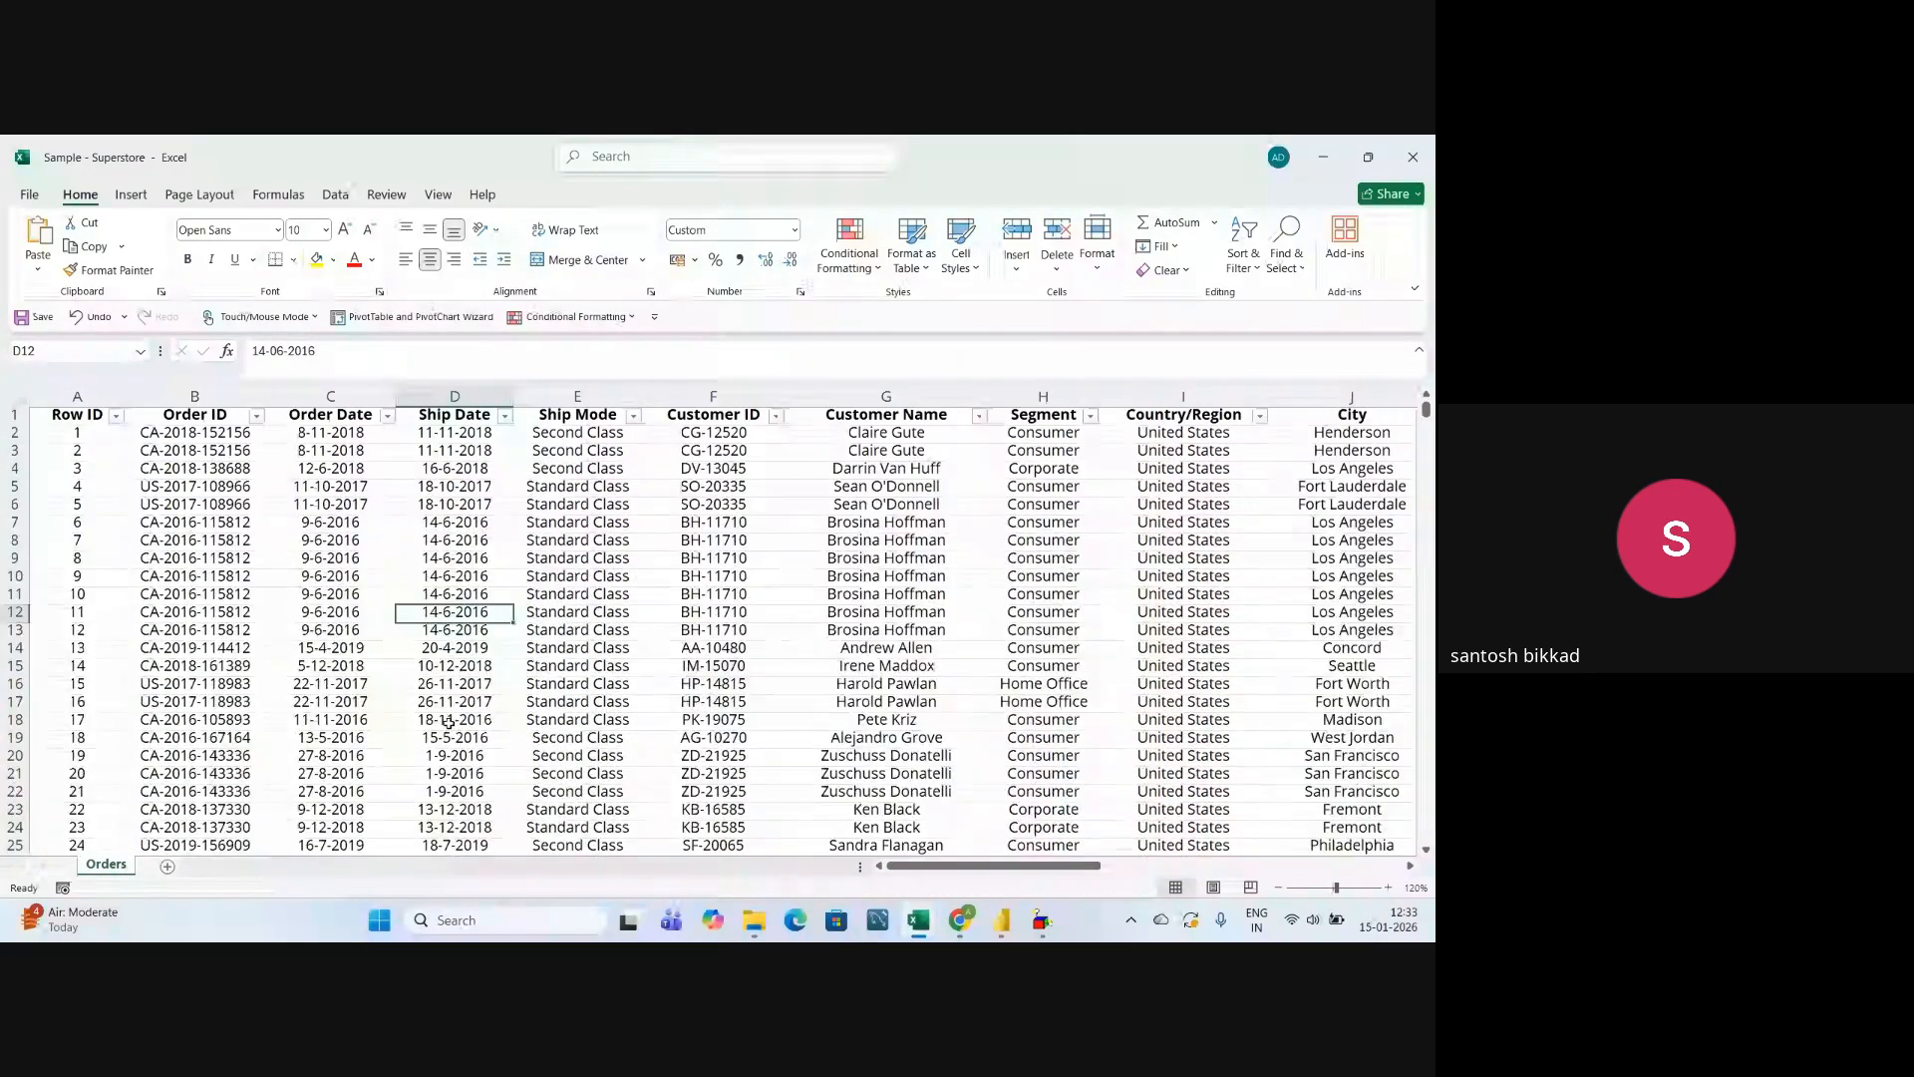
{"action": "left_click", "coordinate": [453, 521]}
{"action": "left_click", "coordinate": [445, 665]}
{"action": "left_click", "coordinate": [454, 521]}
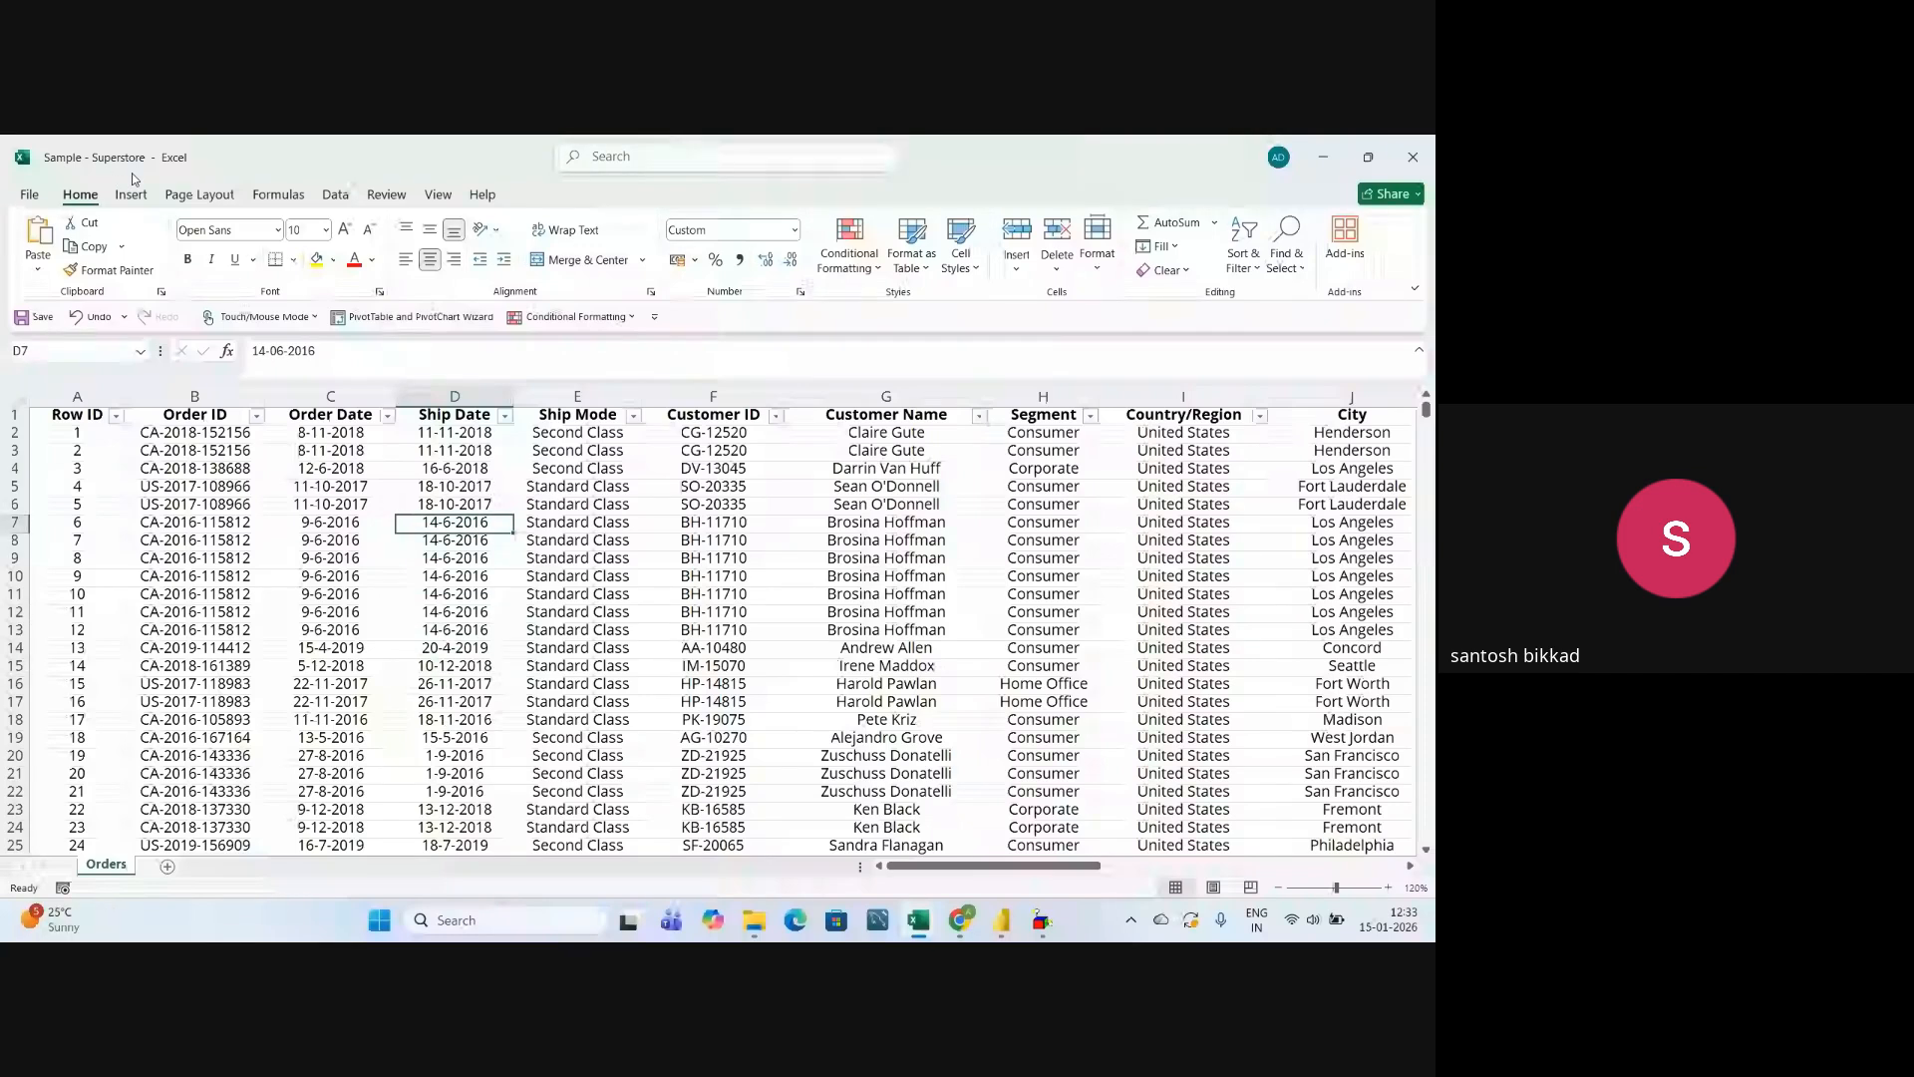
{"action": "left_click", "coordinate": [439, 612]}
{"action": "left_click", "coordinate": [447, 701]}
{"action": "left_click", "coordinate": [438, 612]}
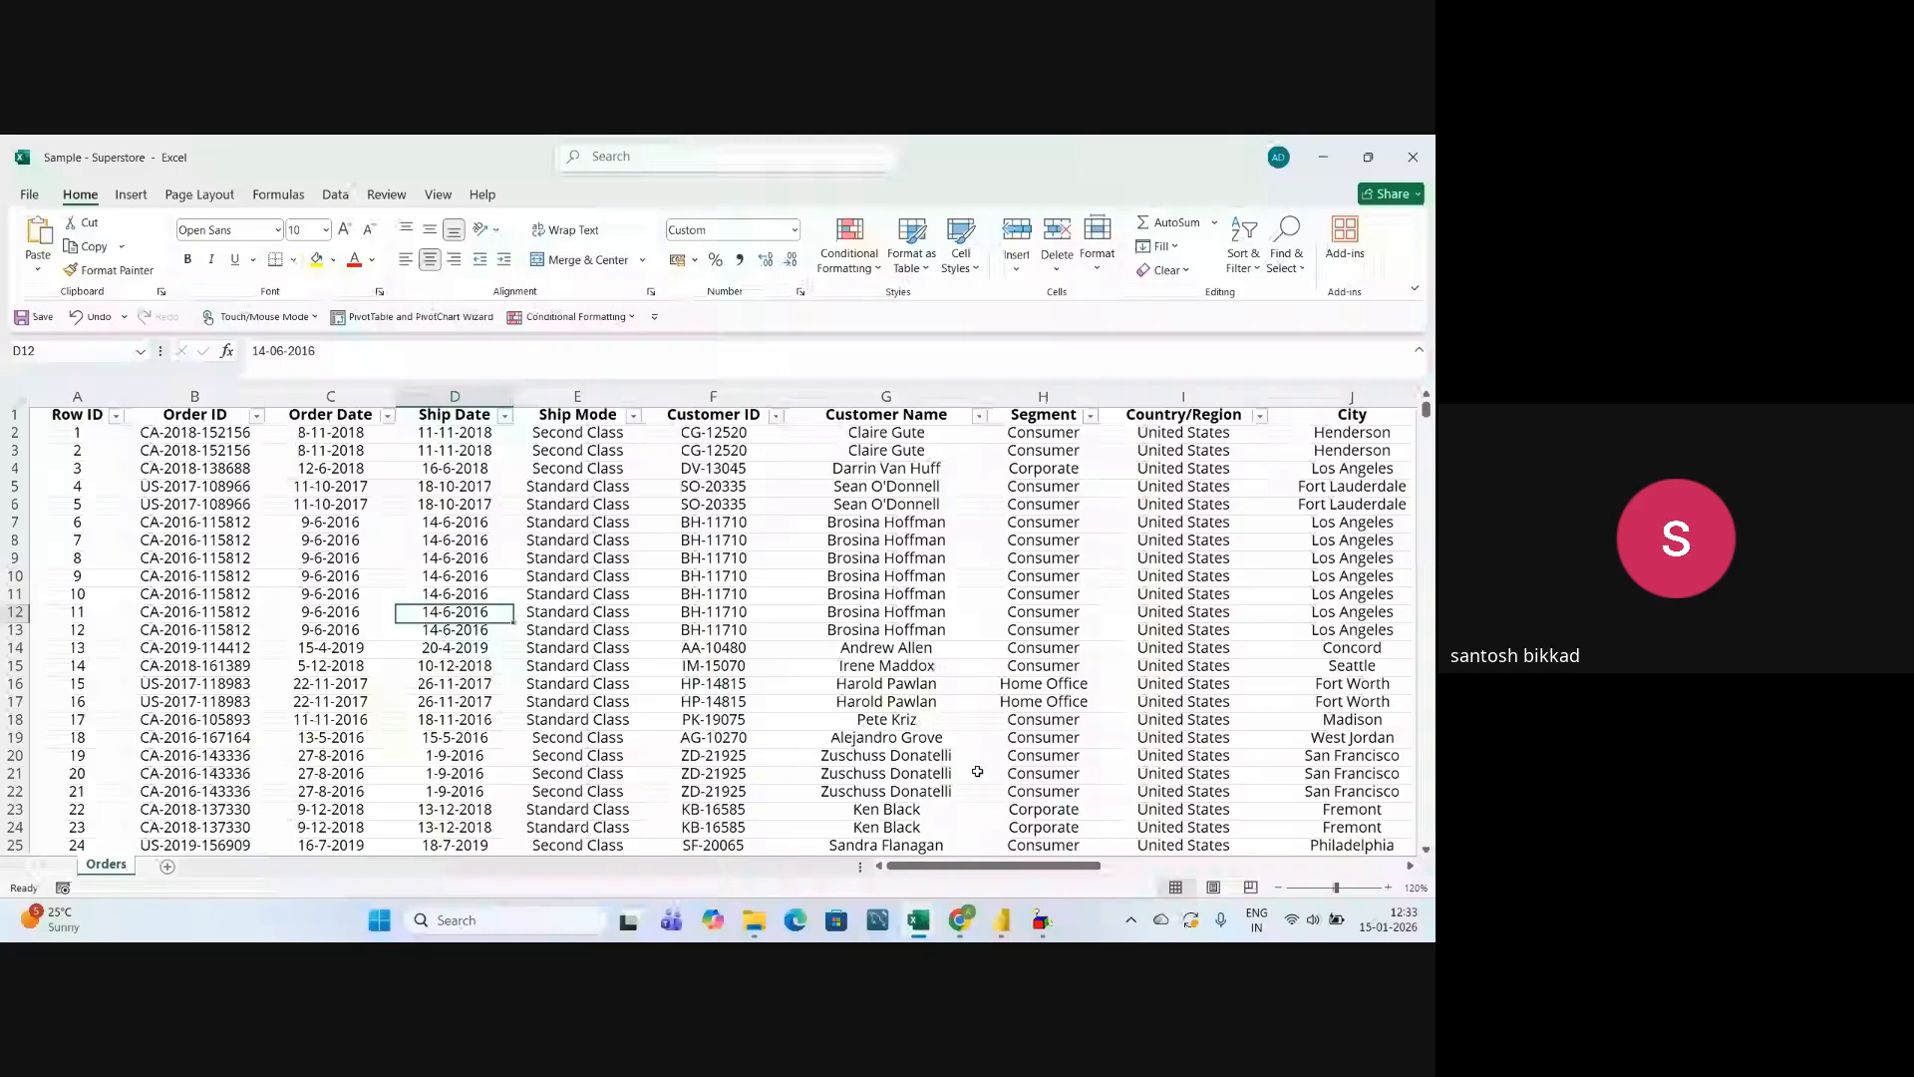
{"action": "left_click", "coordinate": [916, 701]}
Switch to the untitled Power BI Desktop report containing the slicers and close it without saving.
{"action": "mouse_move", "coordinate": [1001, 919]}
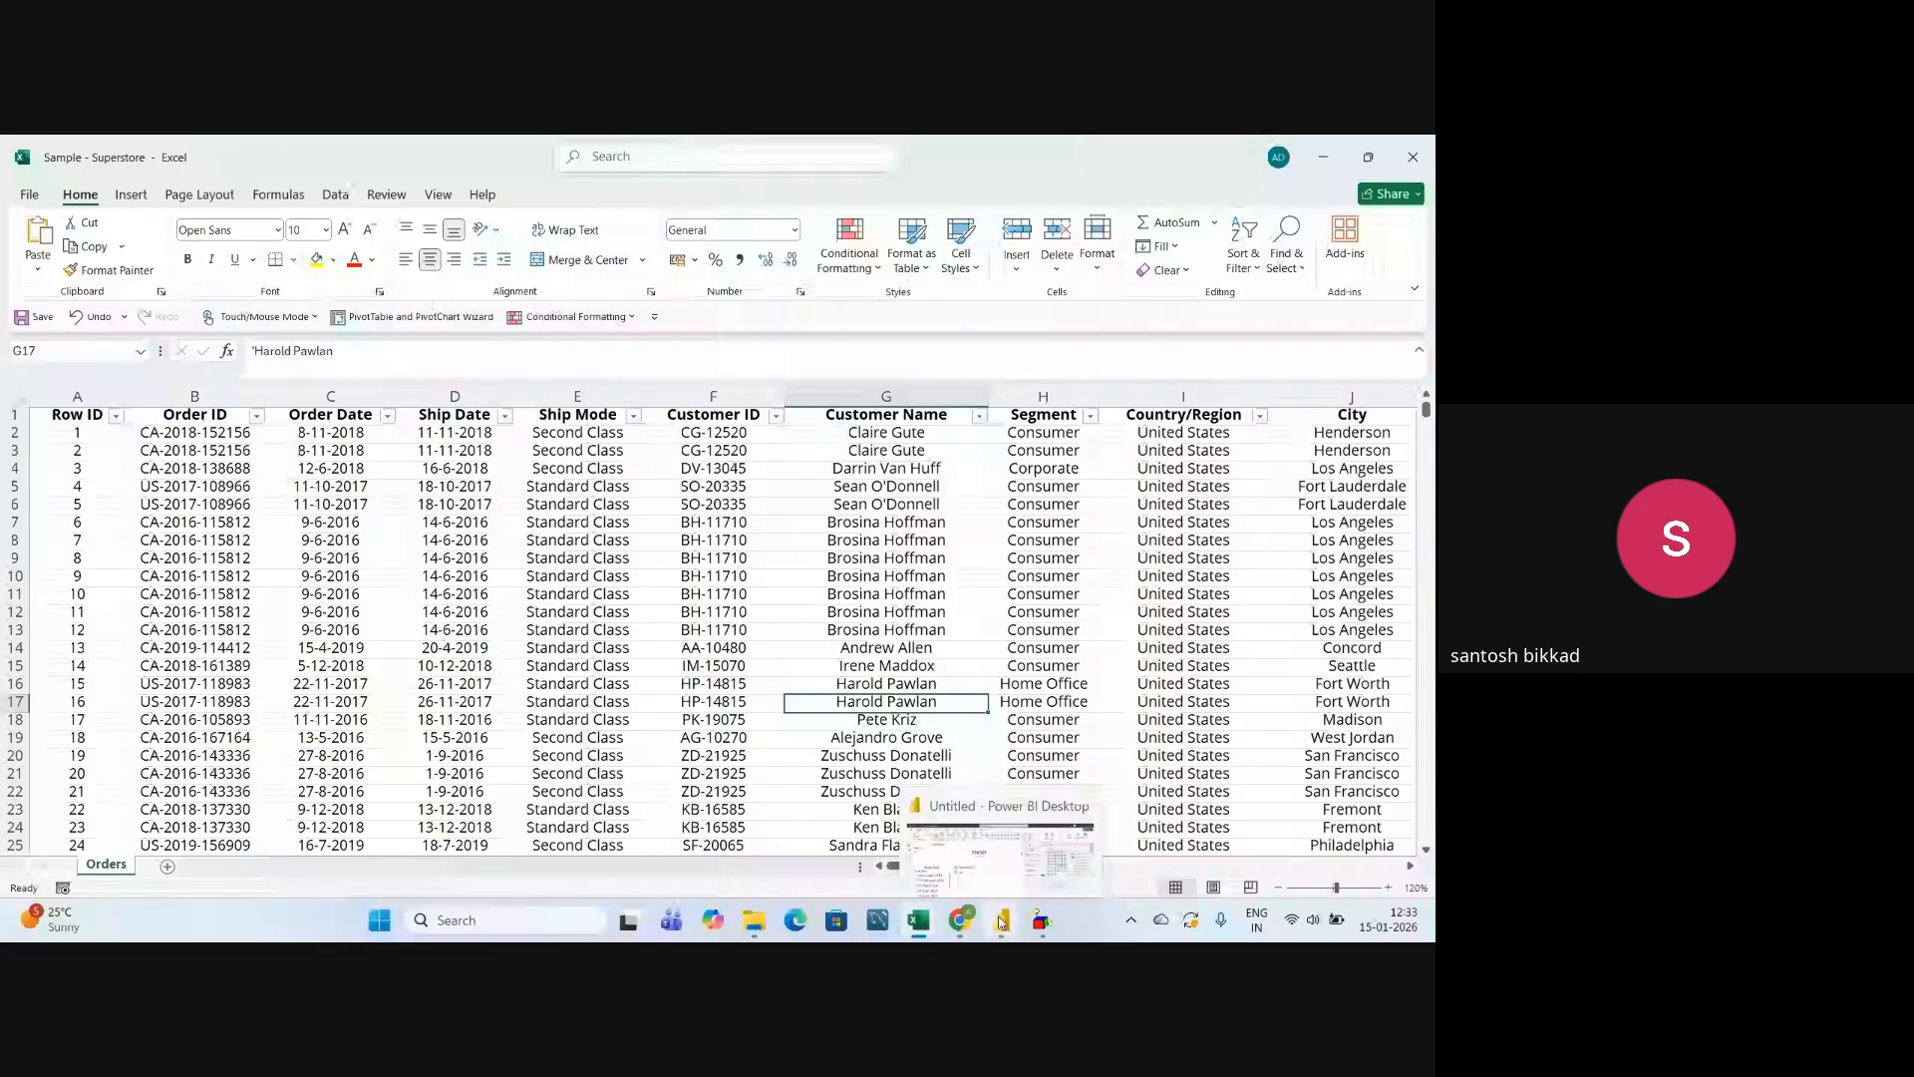
{"action": "left_click", "coordinate": [1018, 843]}
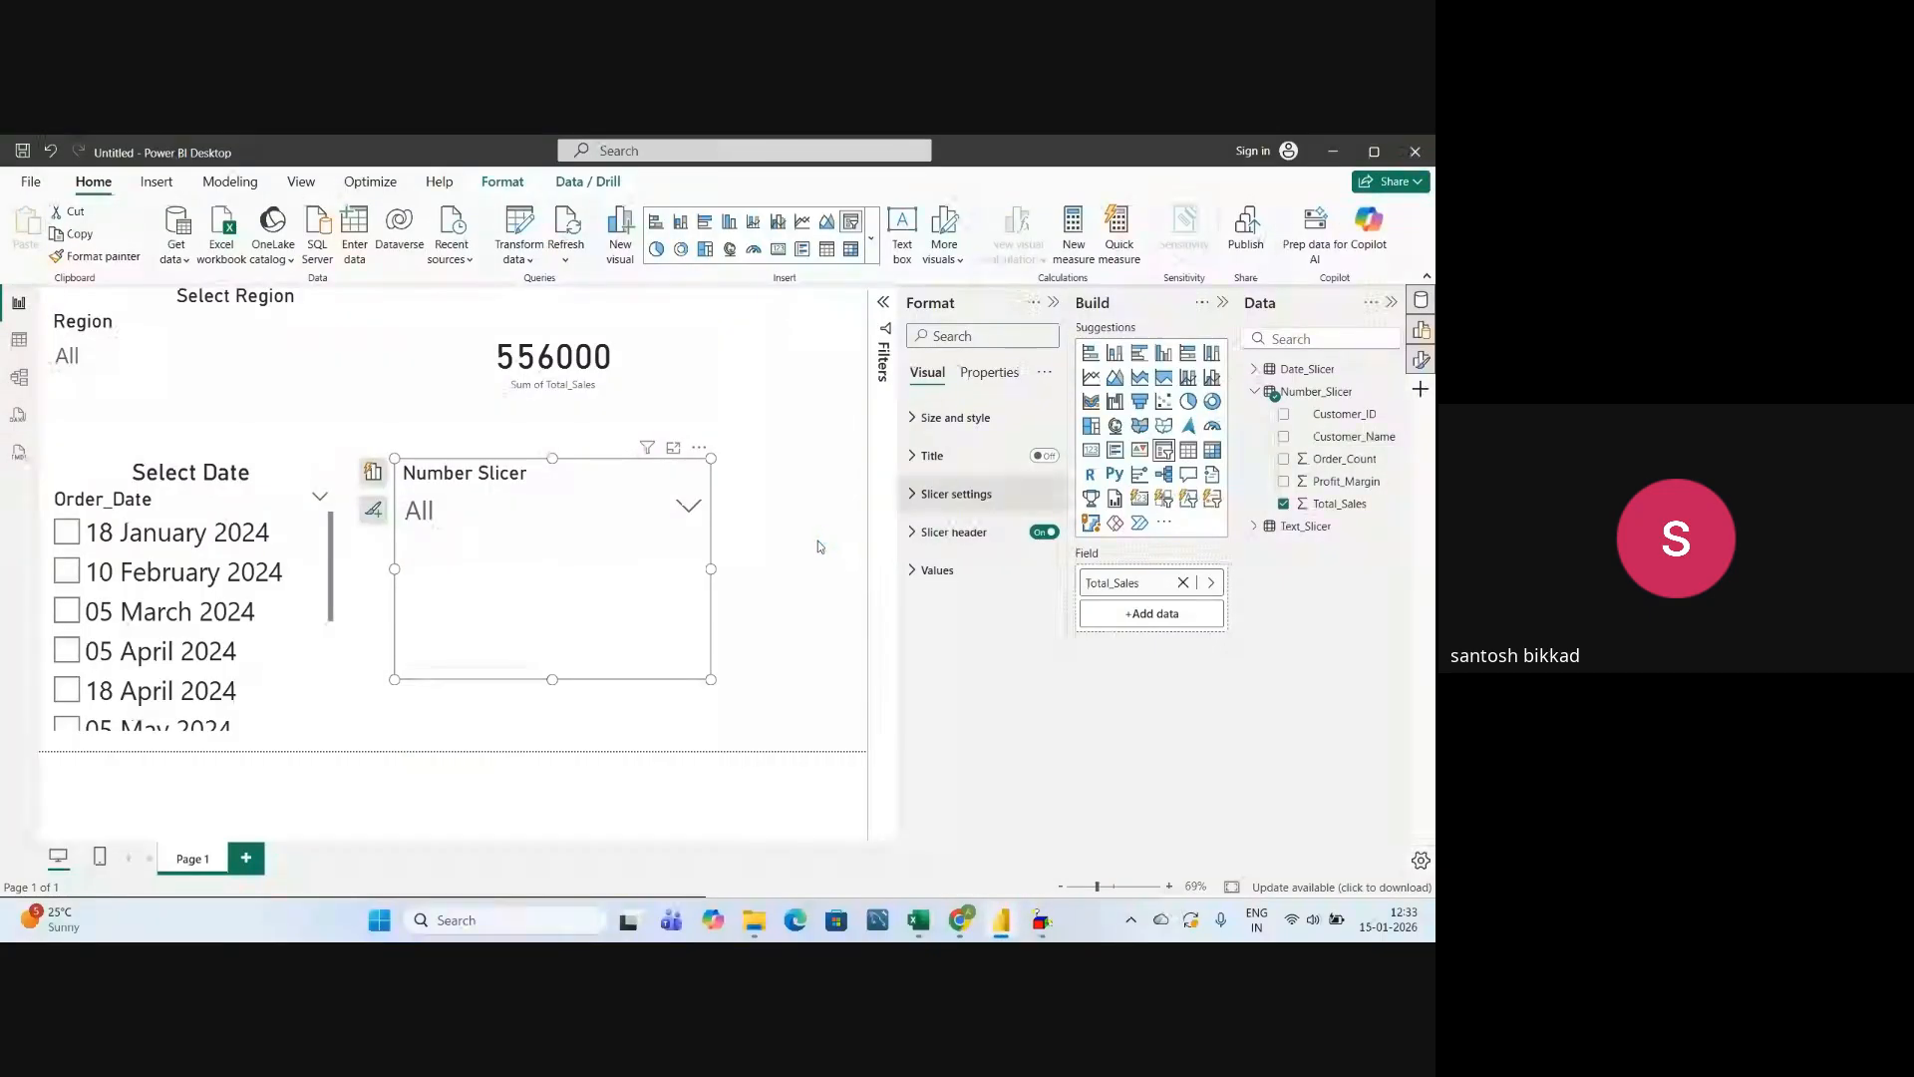
{"action": "key", "text": "alt+F4"}
{"action": "left_click", "coordinate": [782, 556]}
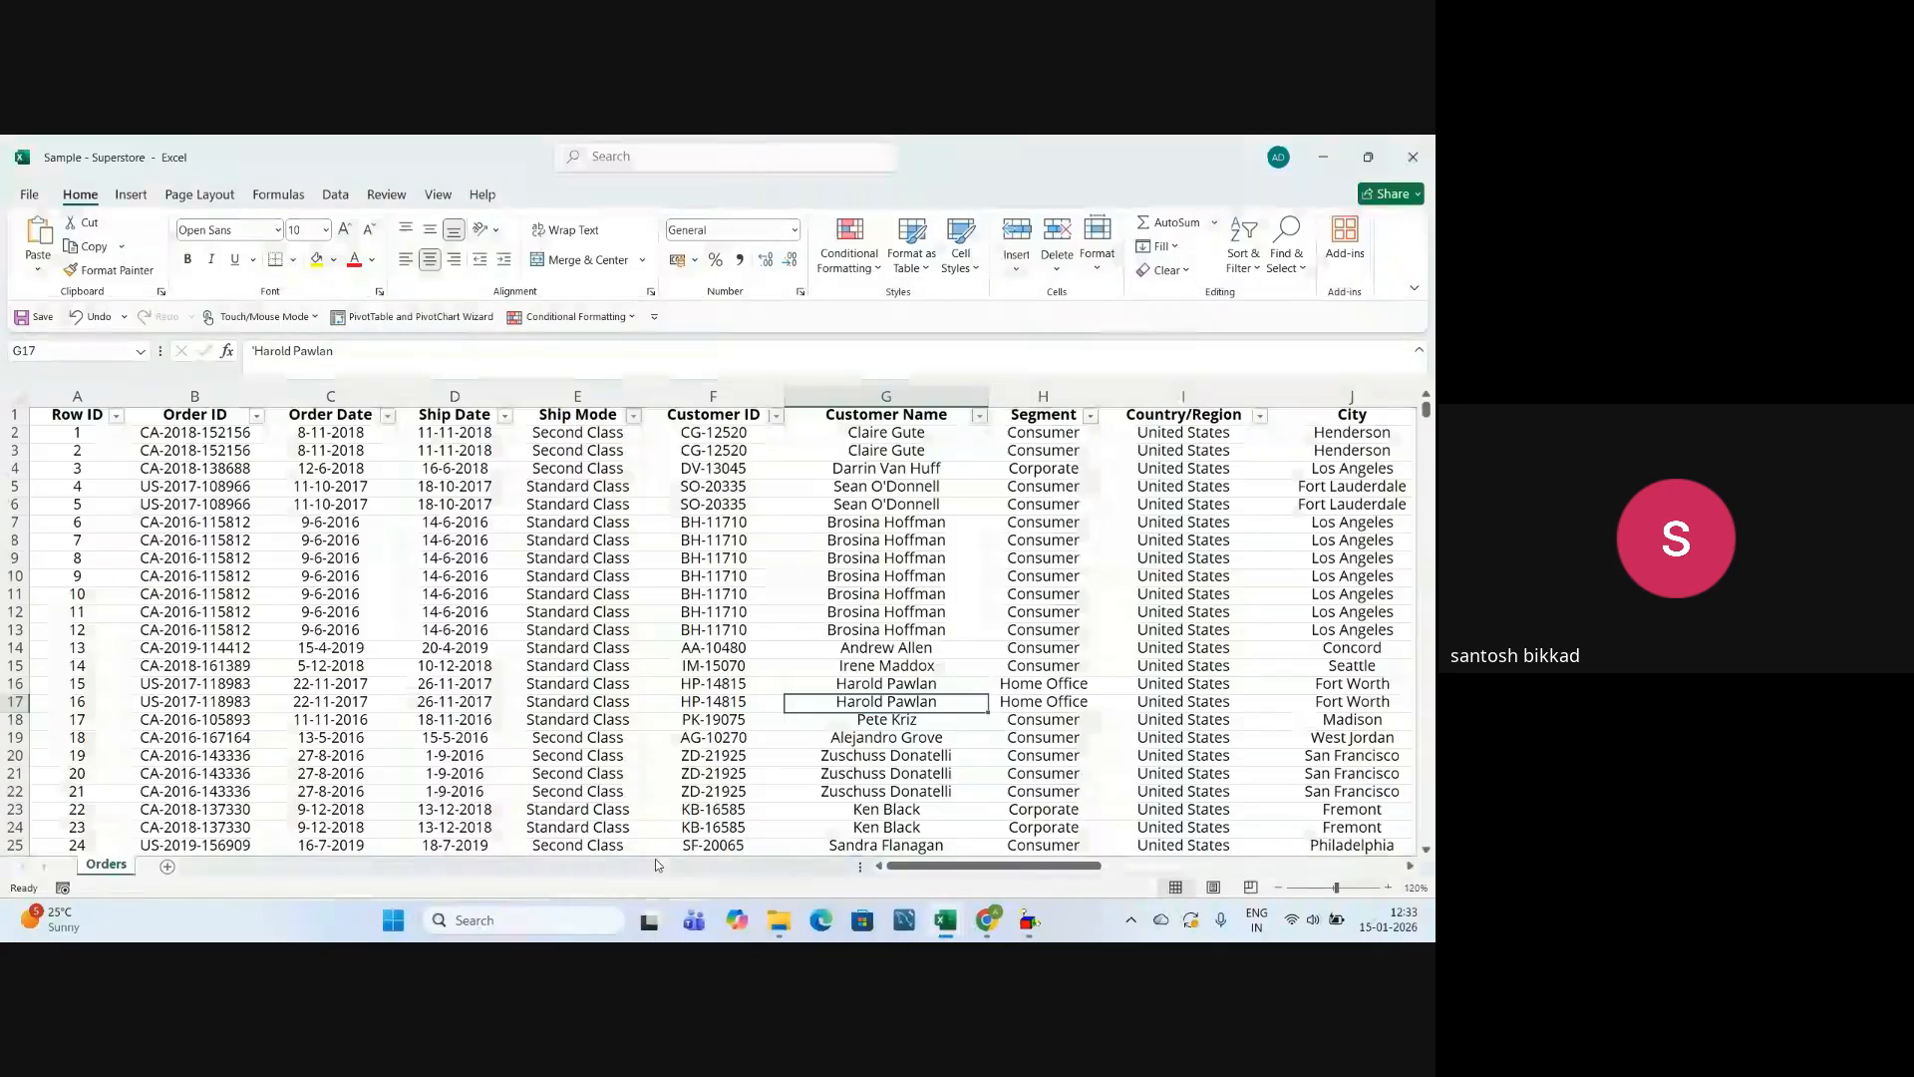
Launch Power BI Desktop from a Windows search for "power bi" and start a blank report.
{"action": "left_click", "coordinate": [540, 933]}
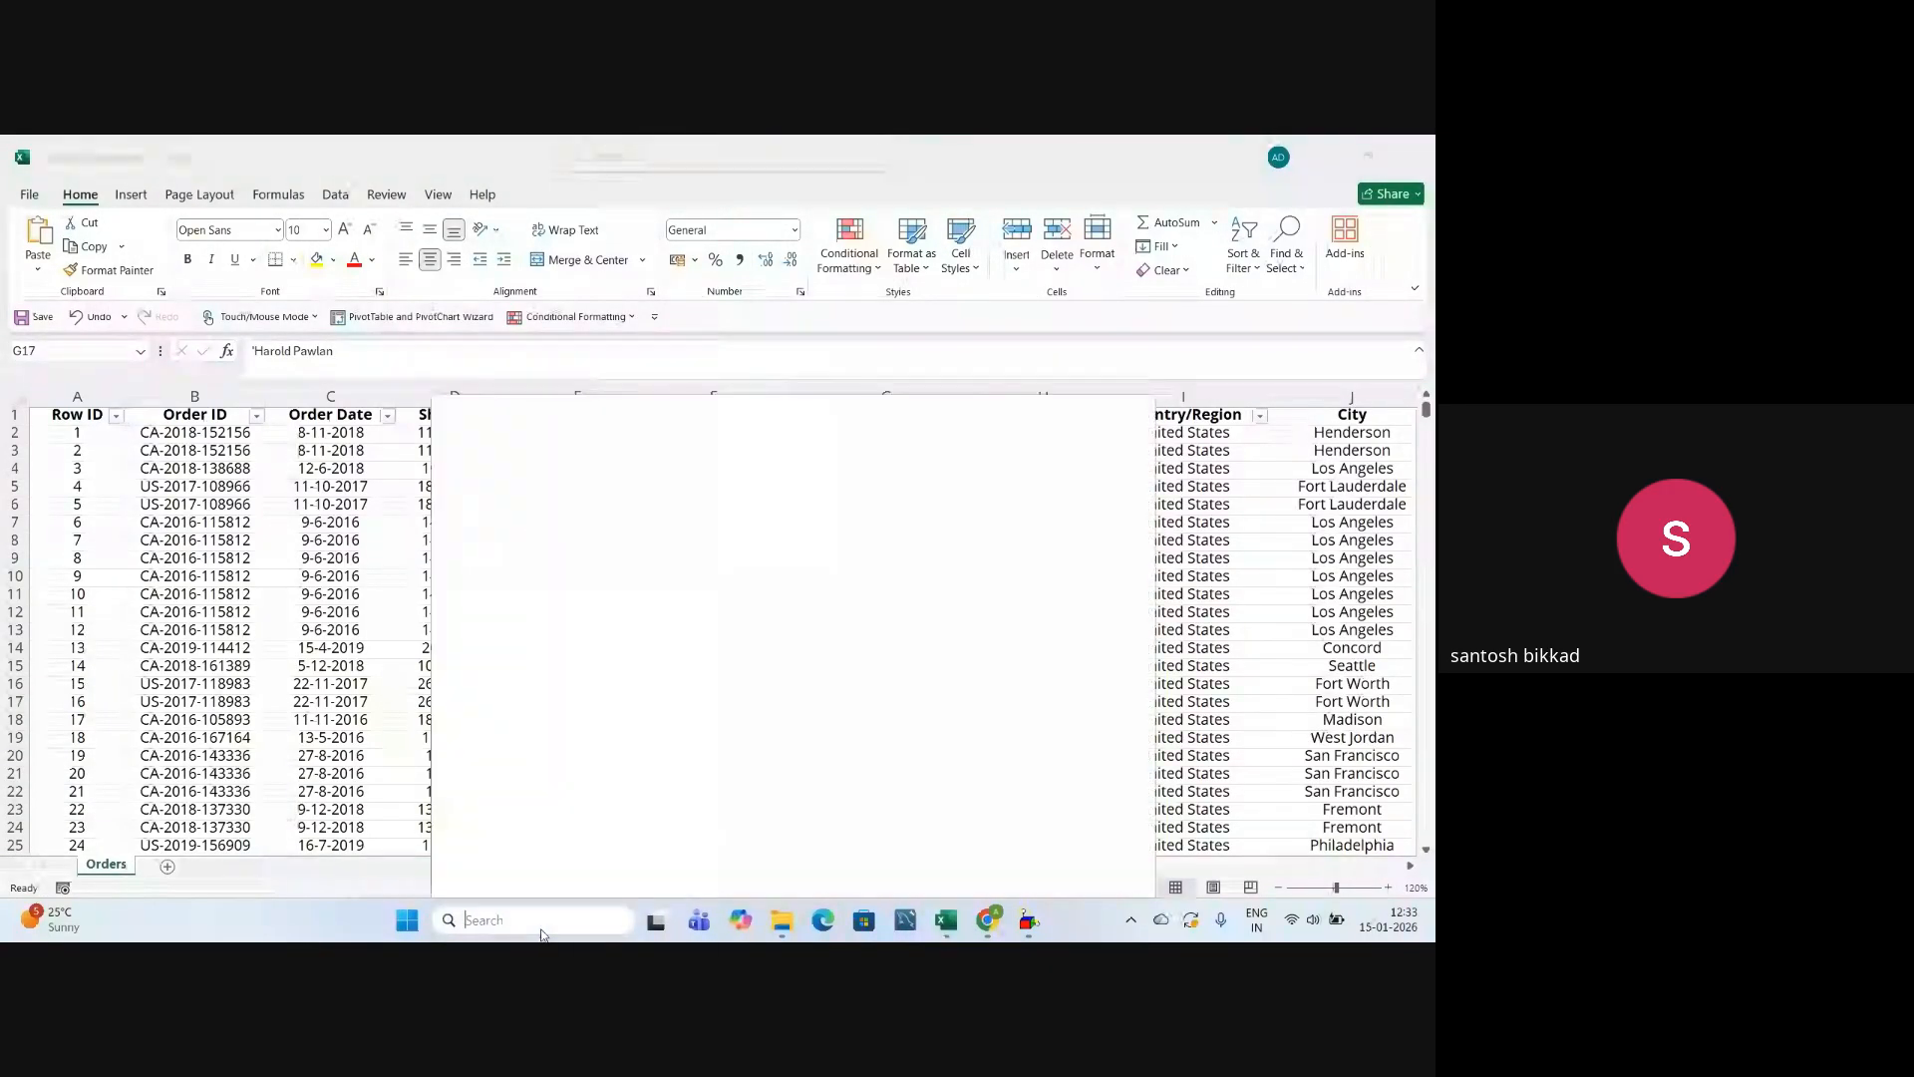
{"action": "type", "text": "power "}
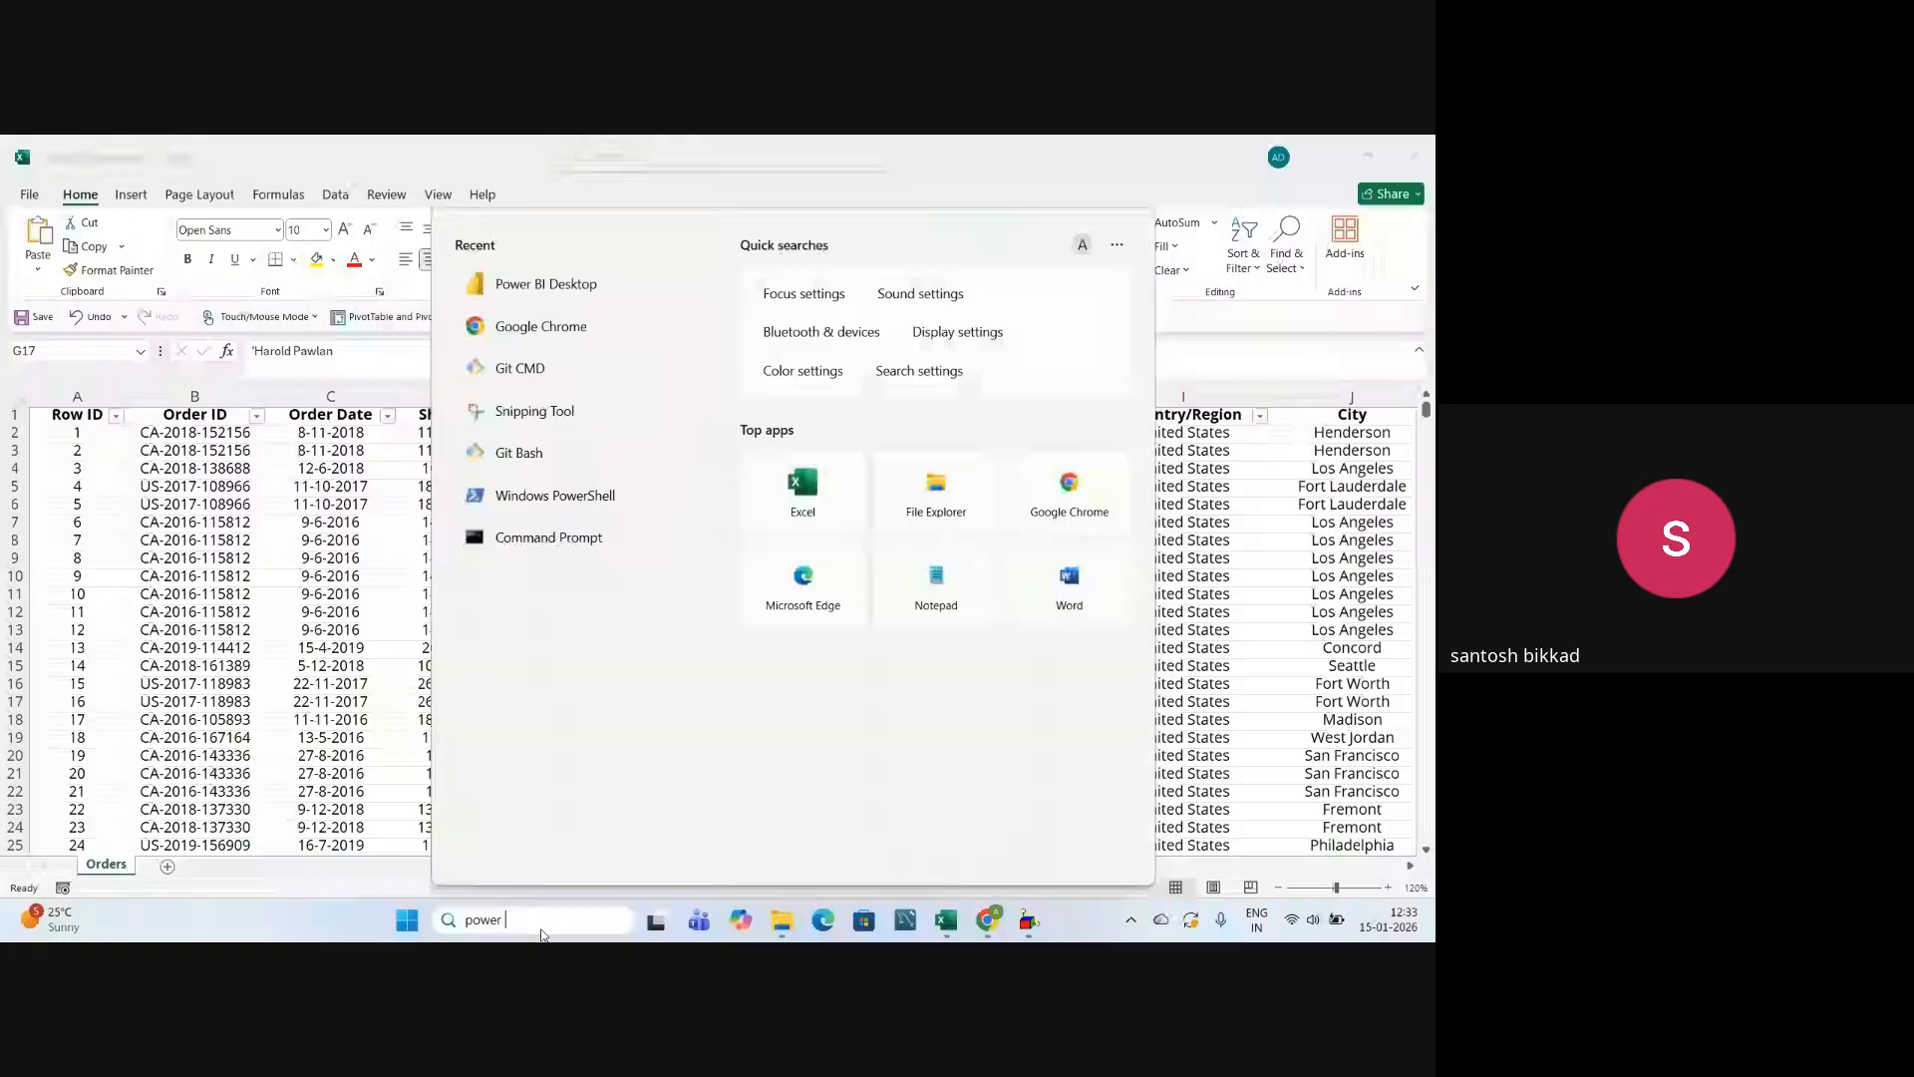
{"action": "type", "text": "bi"}
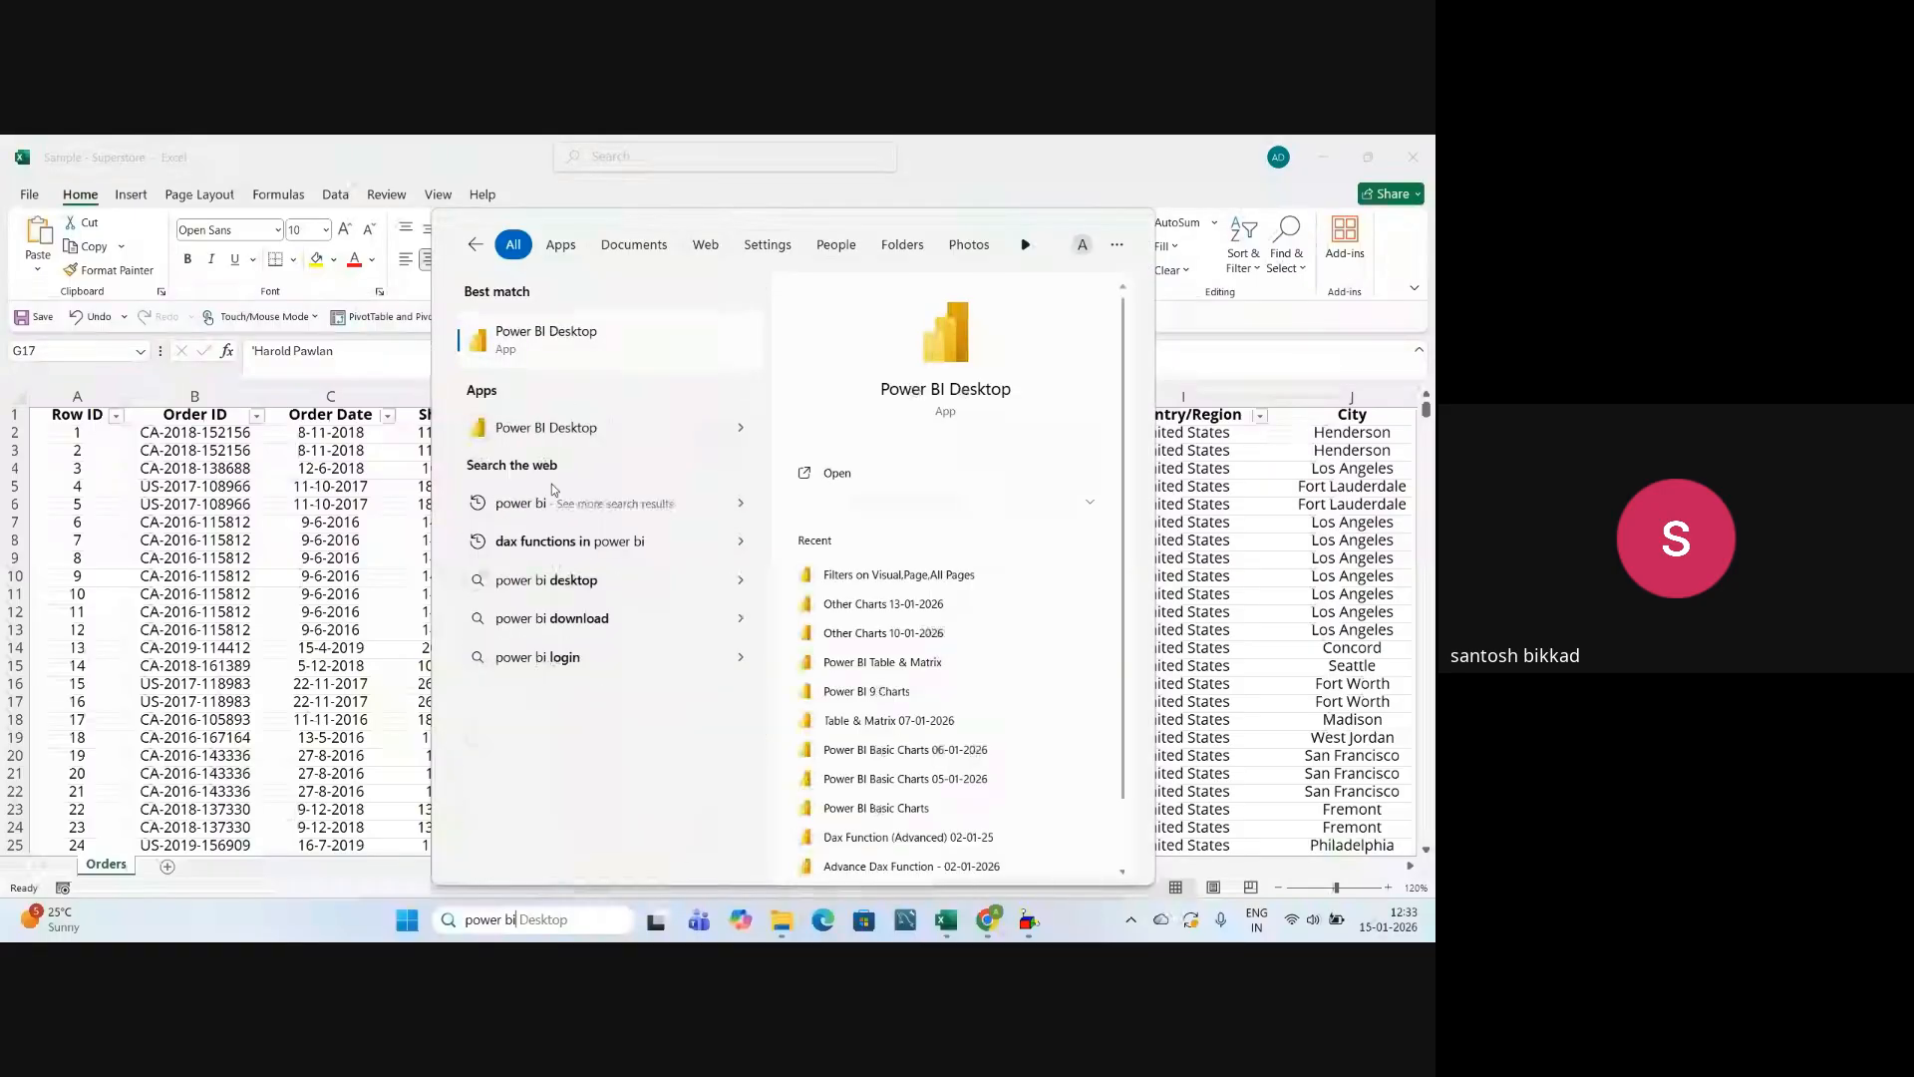
{"action": "left_click", "coordinate": [640, 485]}
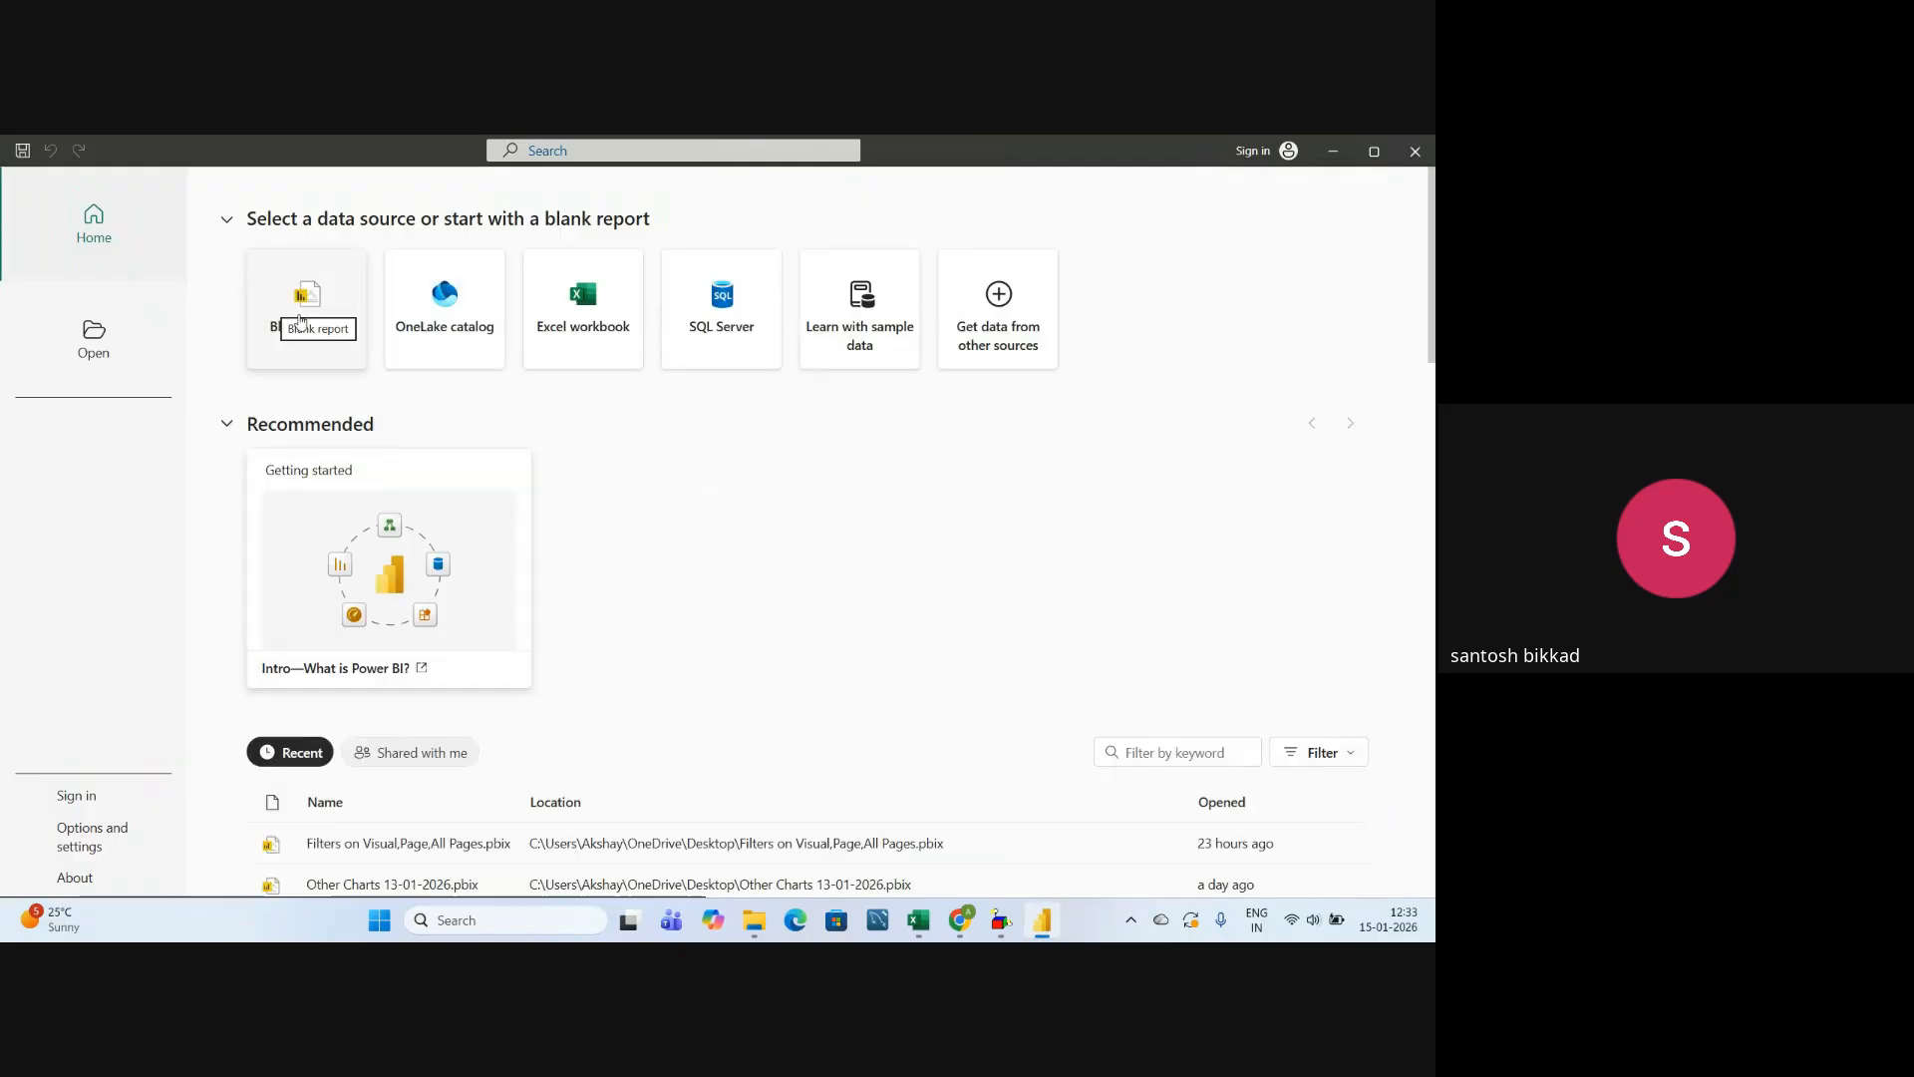
{"action": "left_click", "coordinate": [299, 319]}
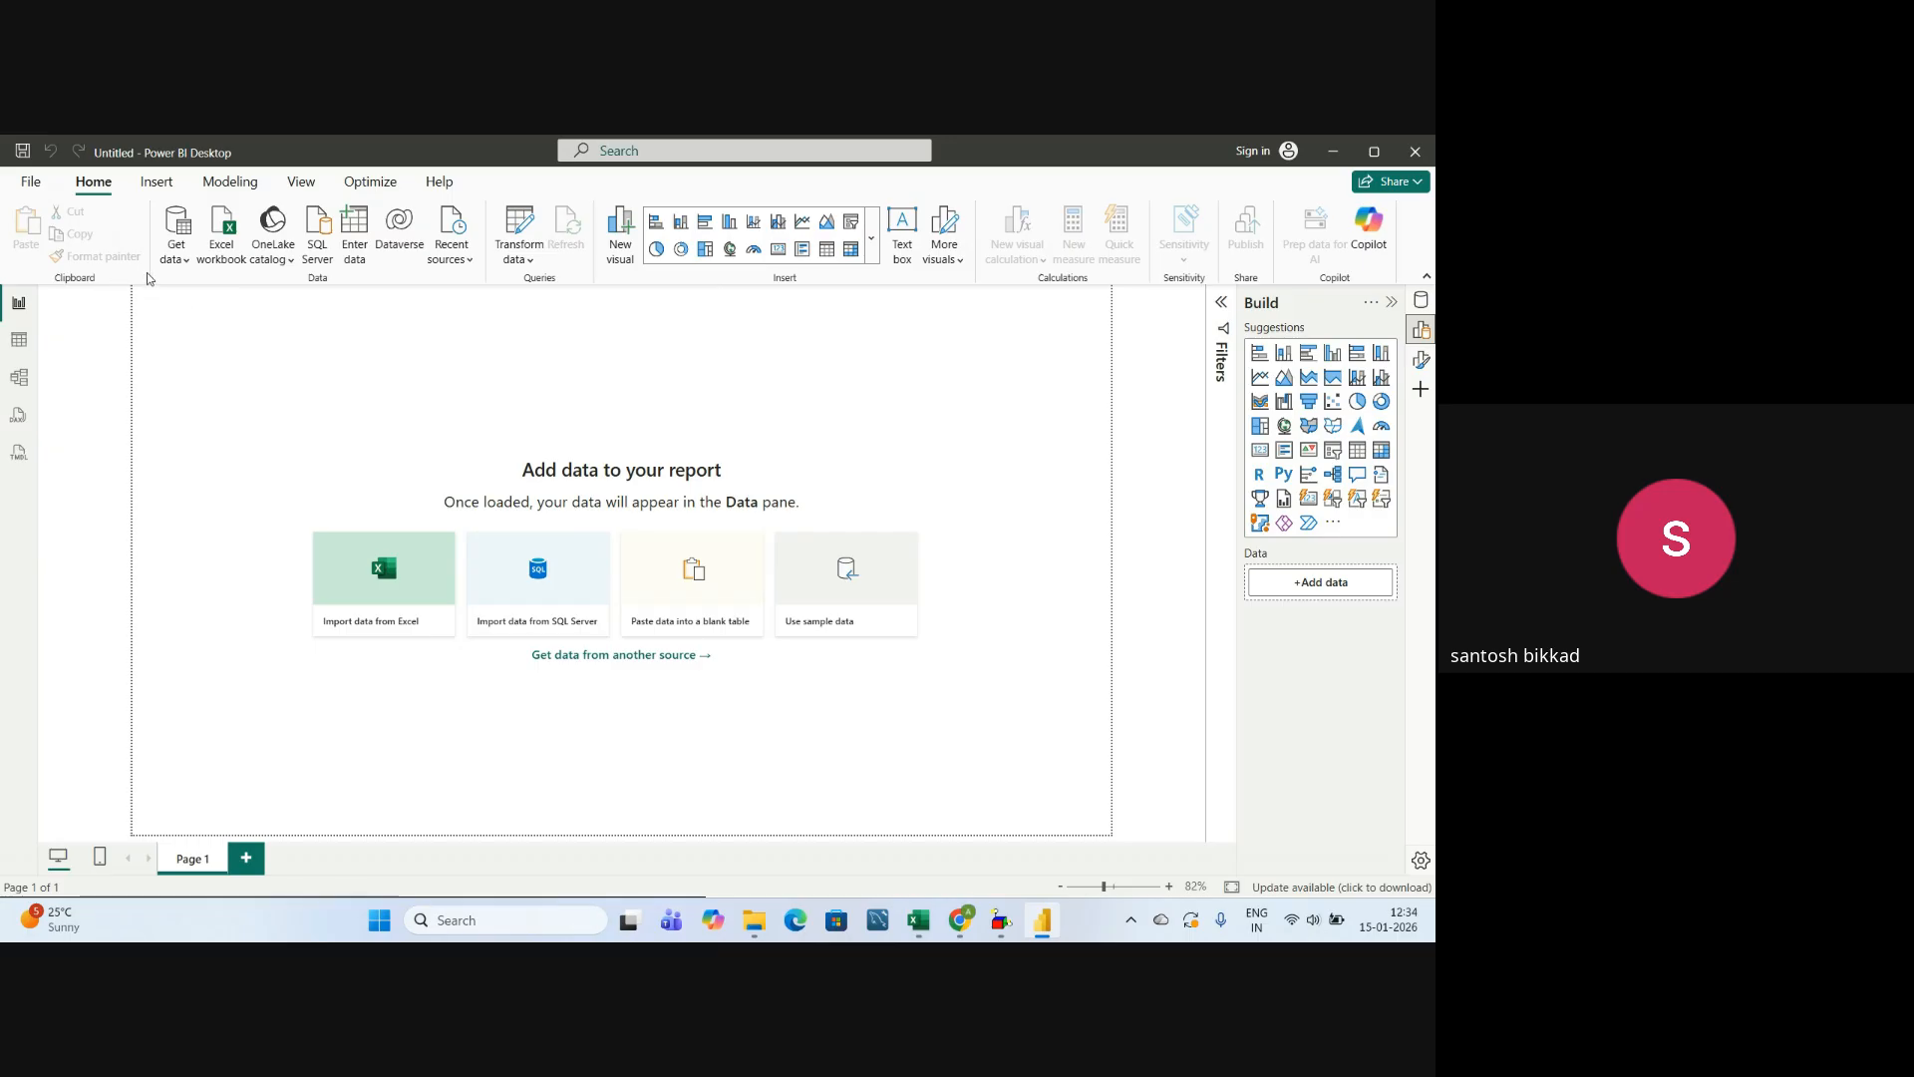
Connect the report to the Excel workbook Sample - Superstore from the Map Charts folder inside Power BI Charts.
{"action": "left_click", "coordinate": [175, 251]}
{"action": "left_click", "coordinate": [236, 320]}
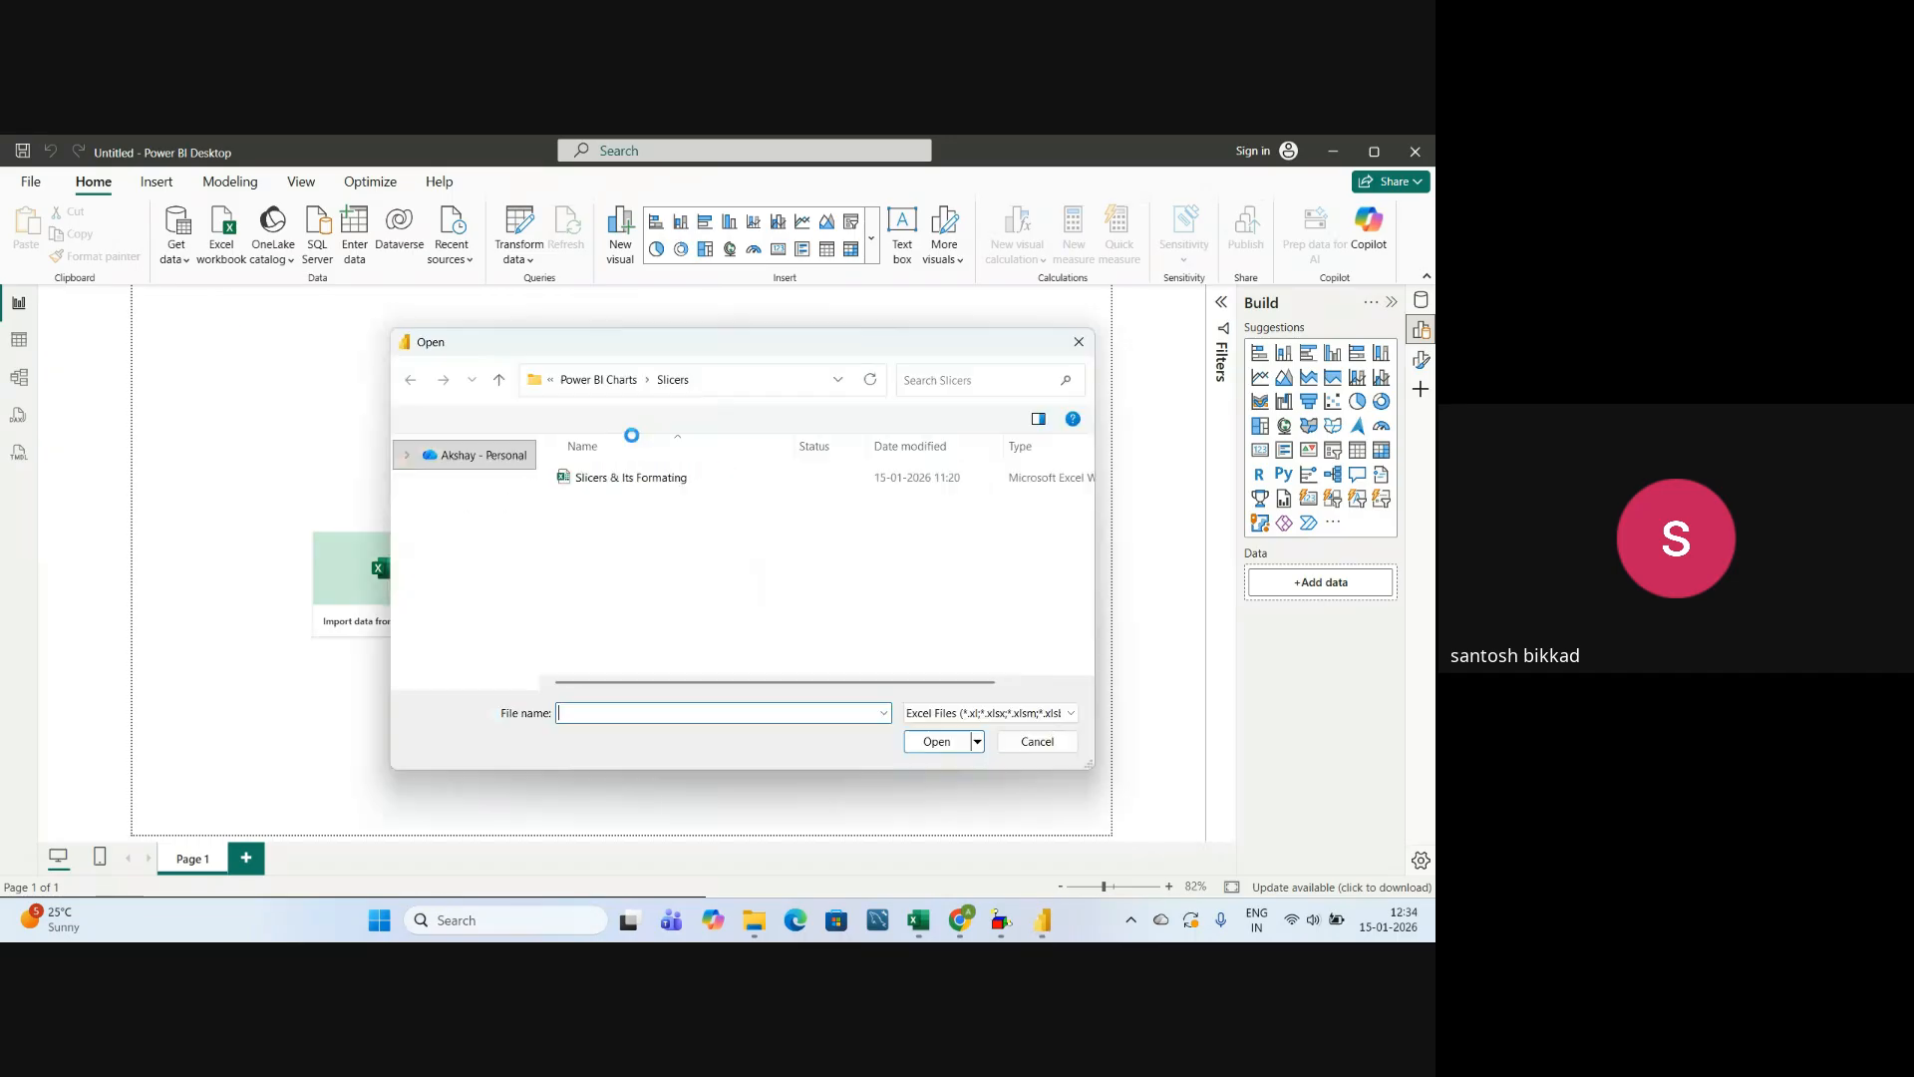
{"action": "left_click", "coordinate": [601, 380]}
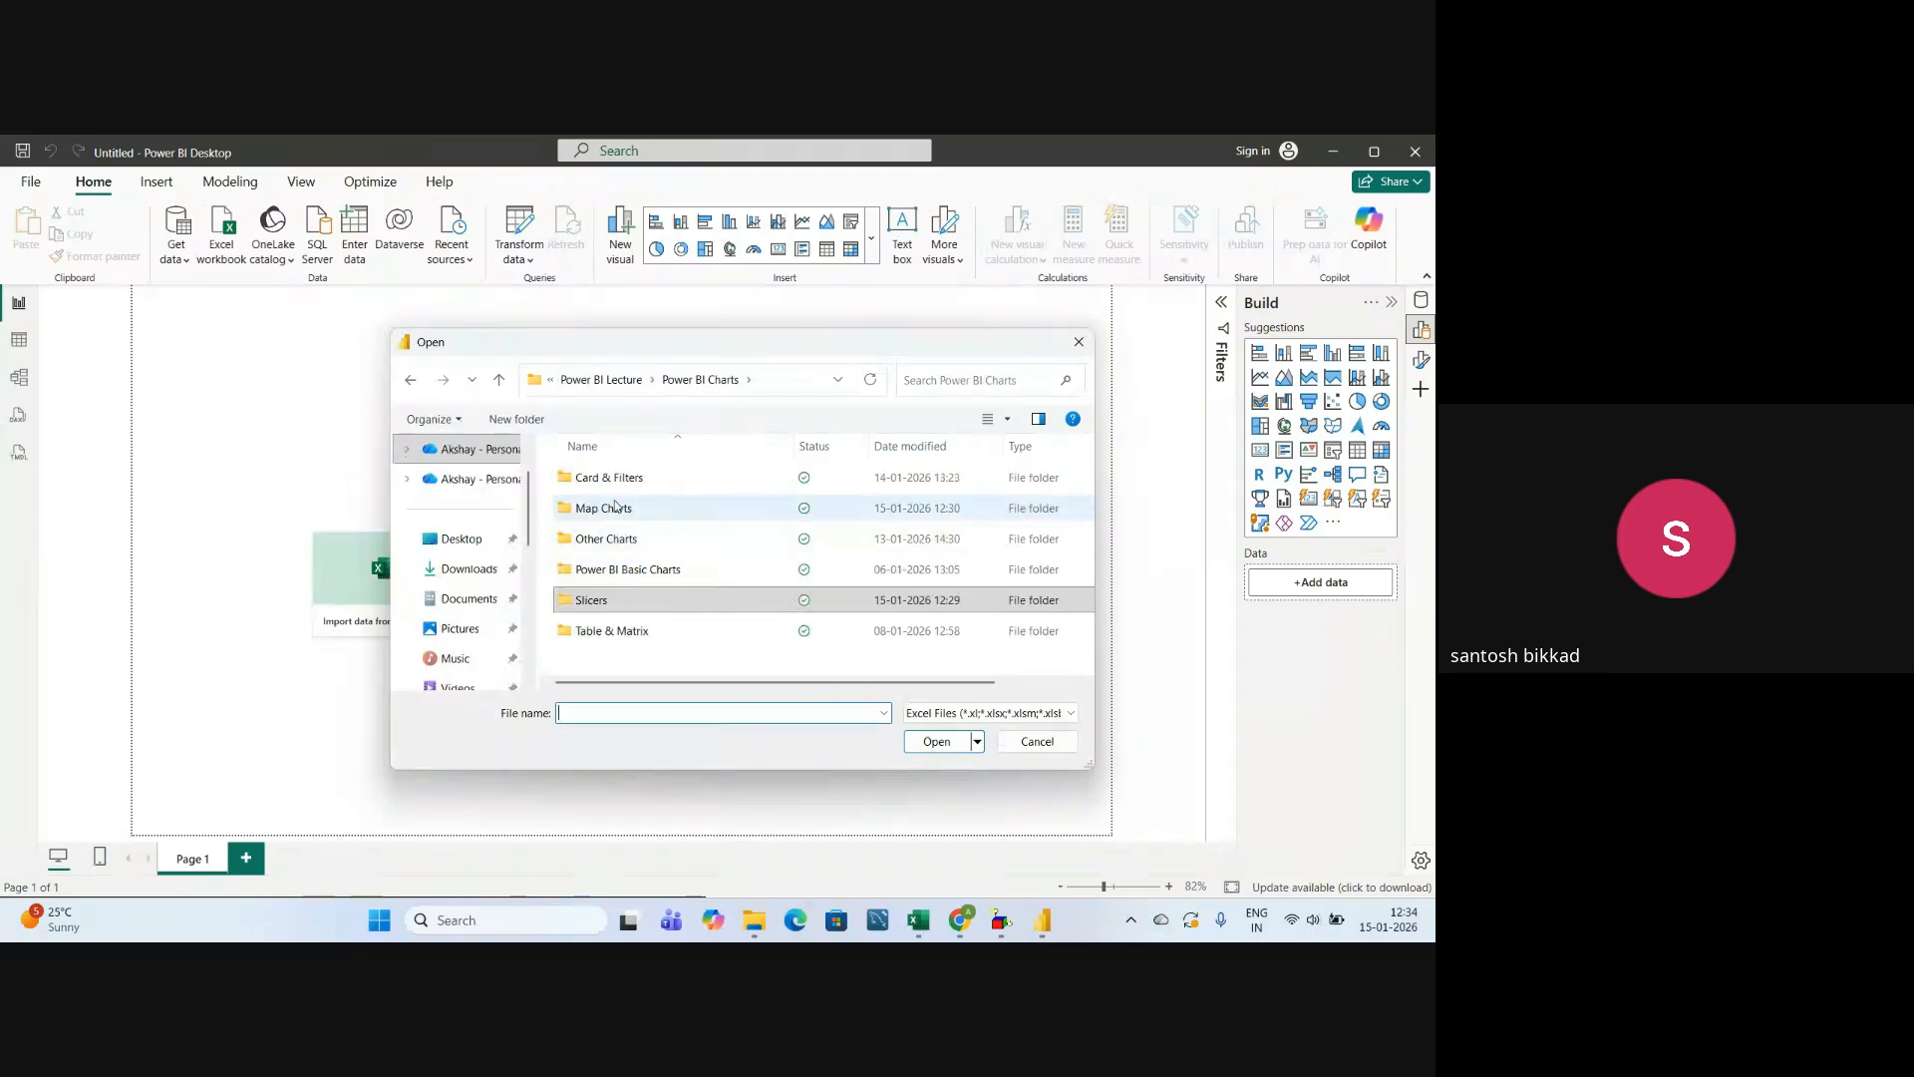
{"action": "left_click", "coordinate": [621, 511]}
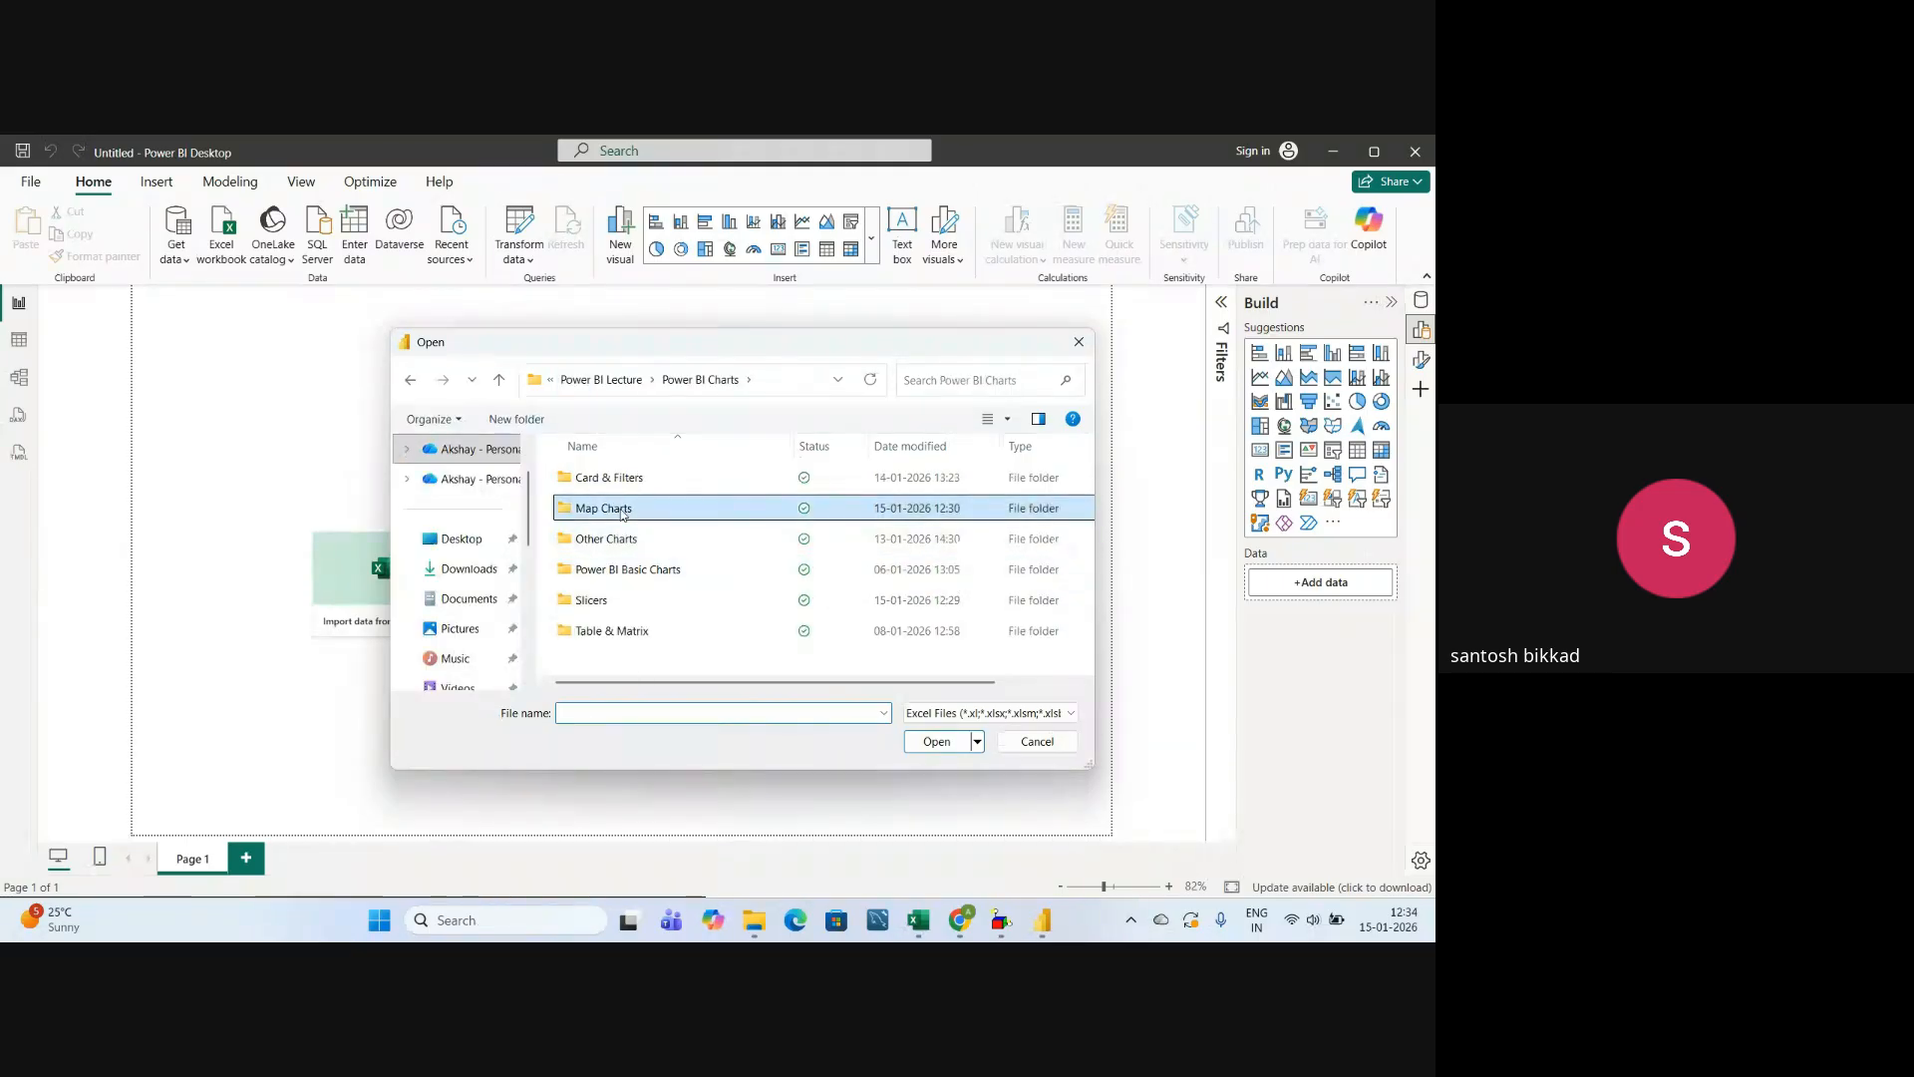
{"action": "double_click", "coordinate": [621, 510]}
{"action": "left_click", "coordinate": [676, 480]}
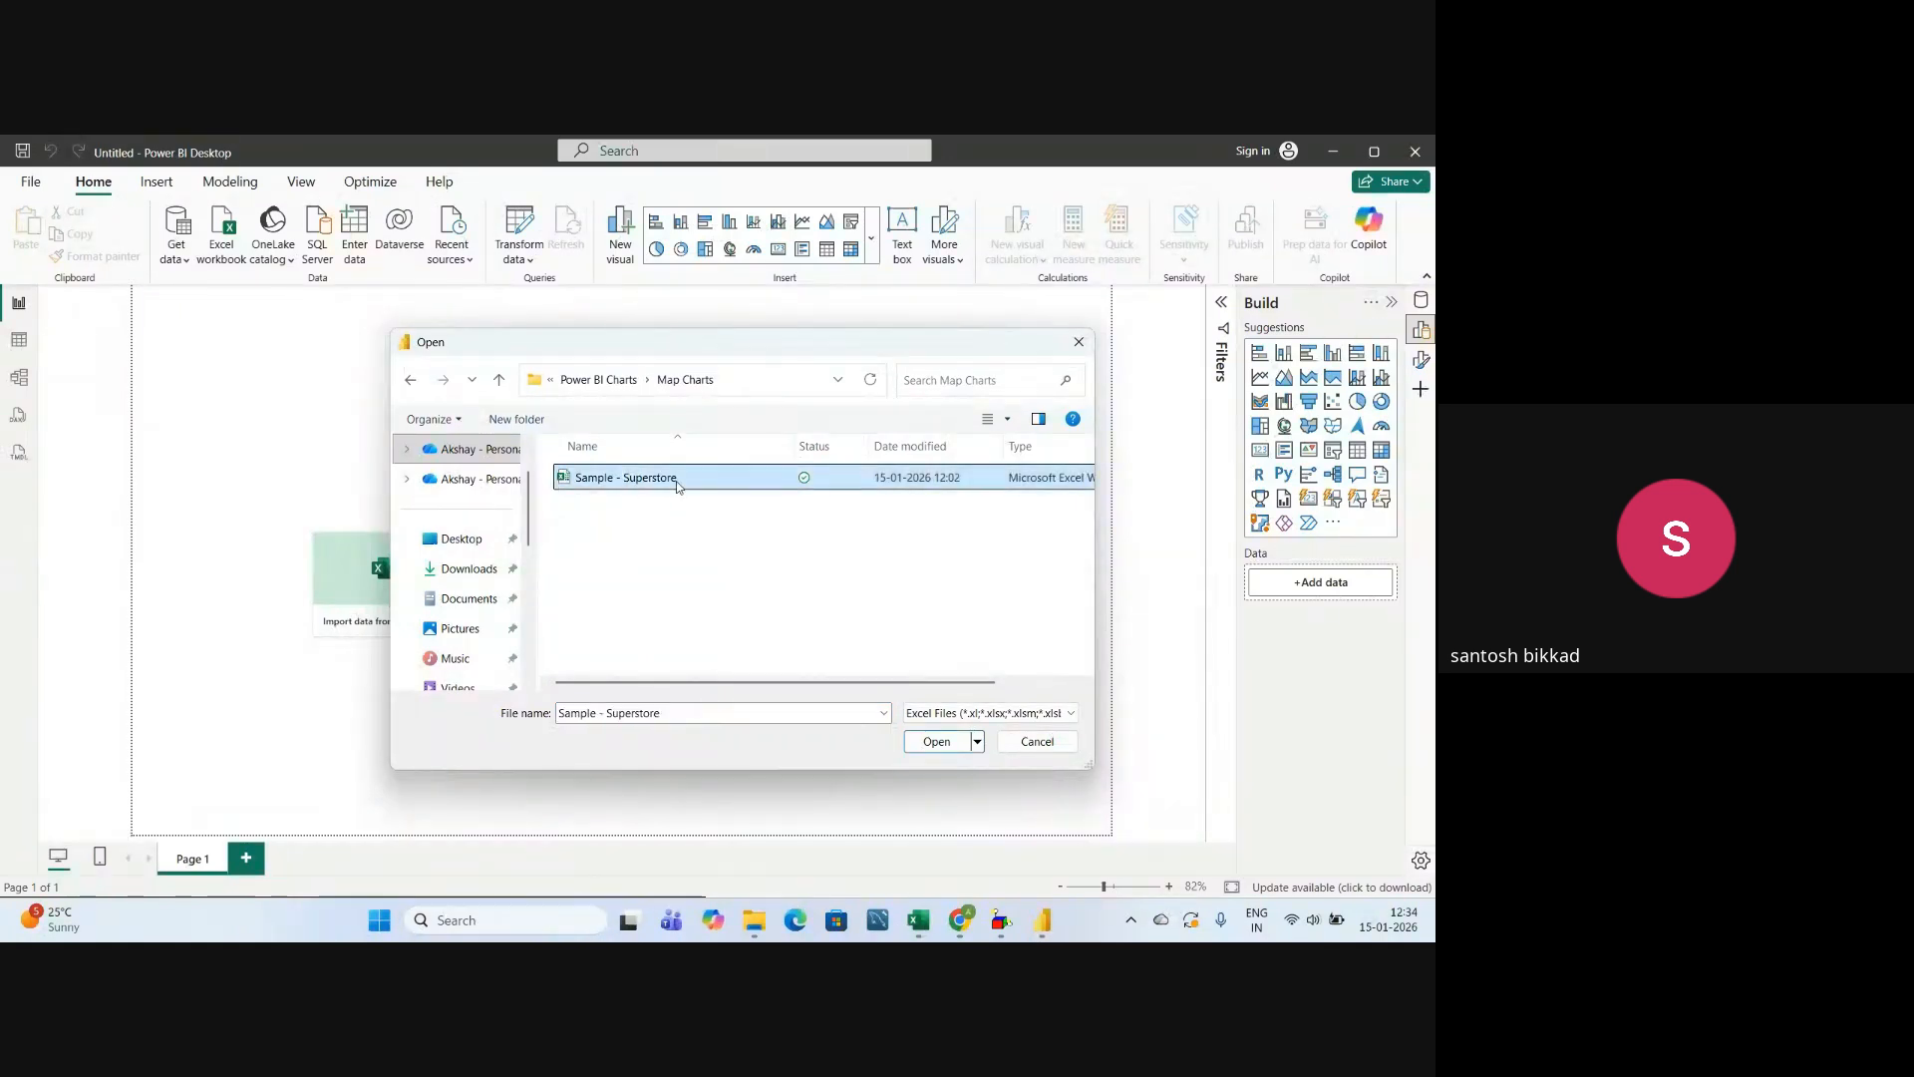
{"action": "left_click", "coordinate": [935, 744]}
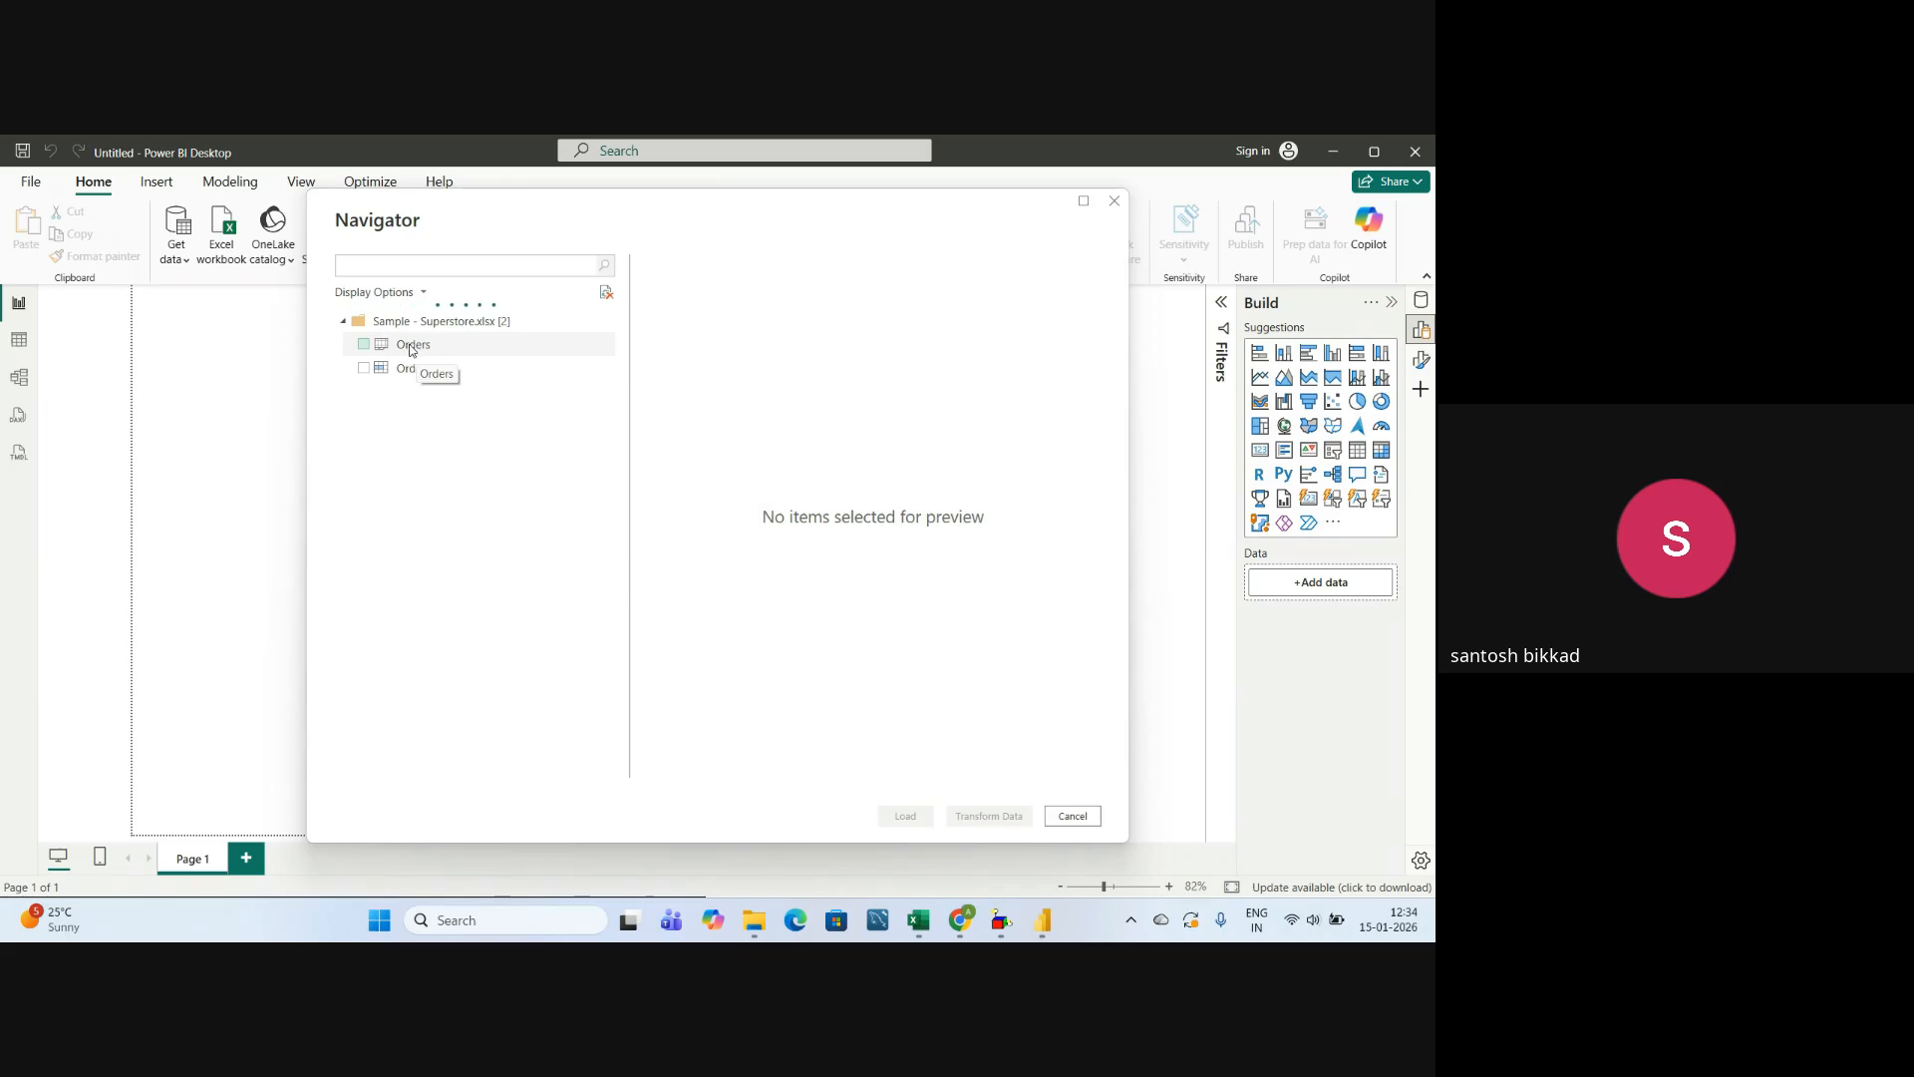
Load the Orders table from the Sample - Superstore workbook into the report.
{"action": "left_click", "coordinate": [364, 344]}
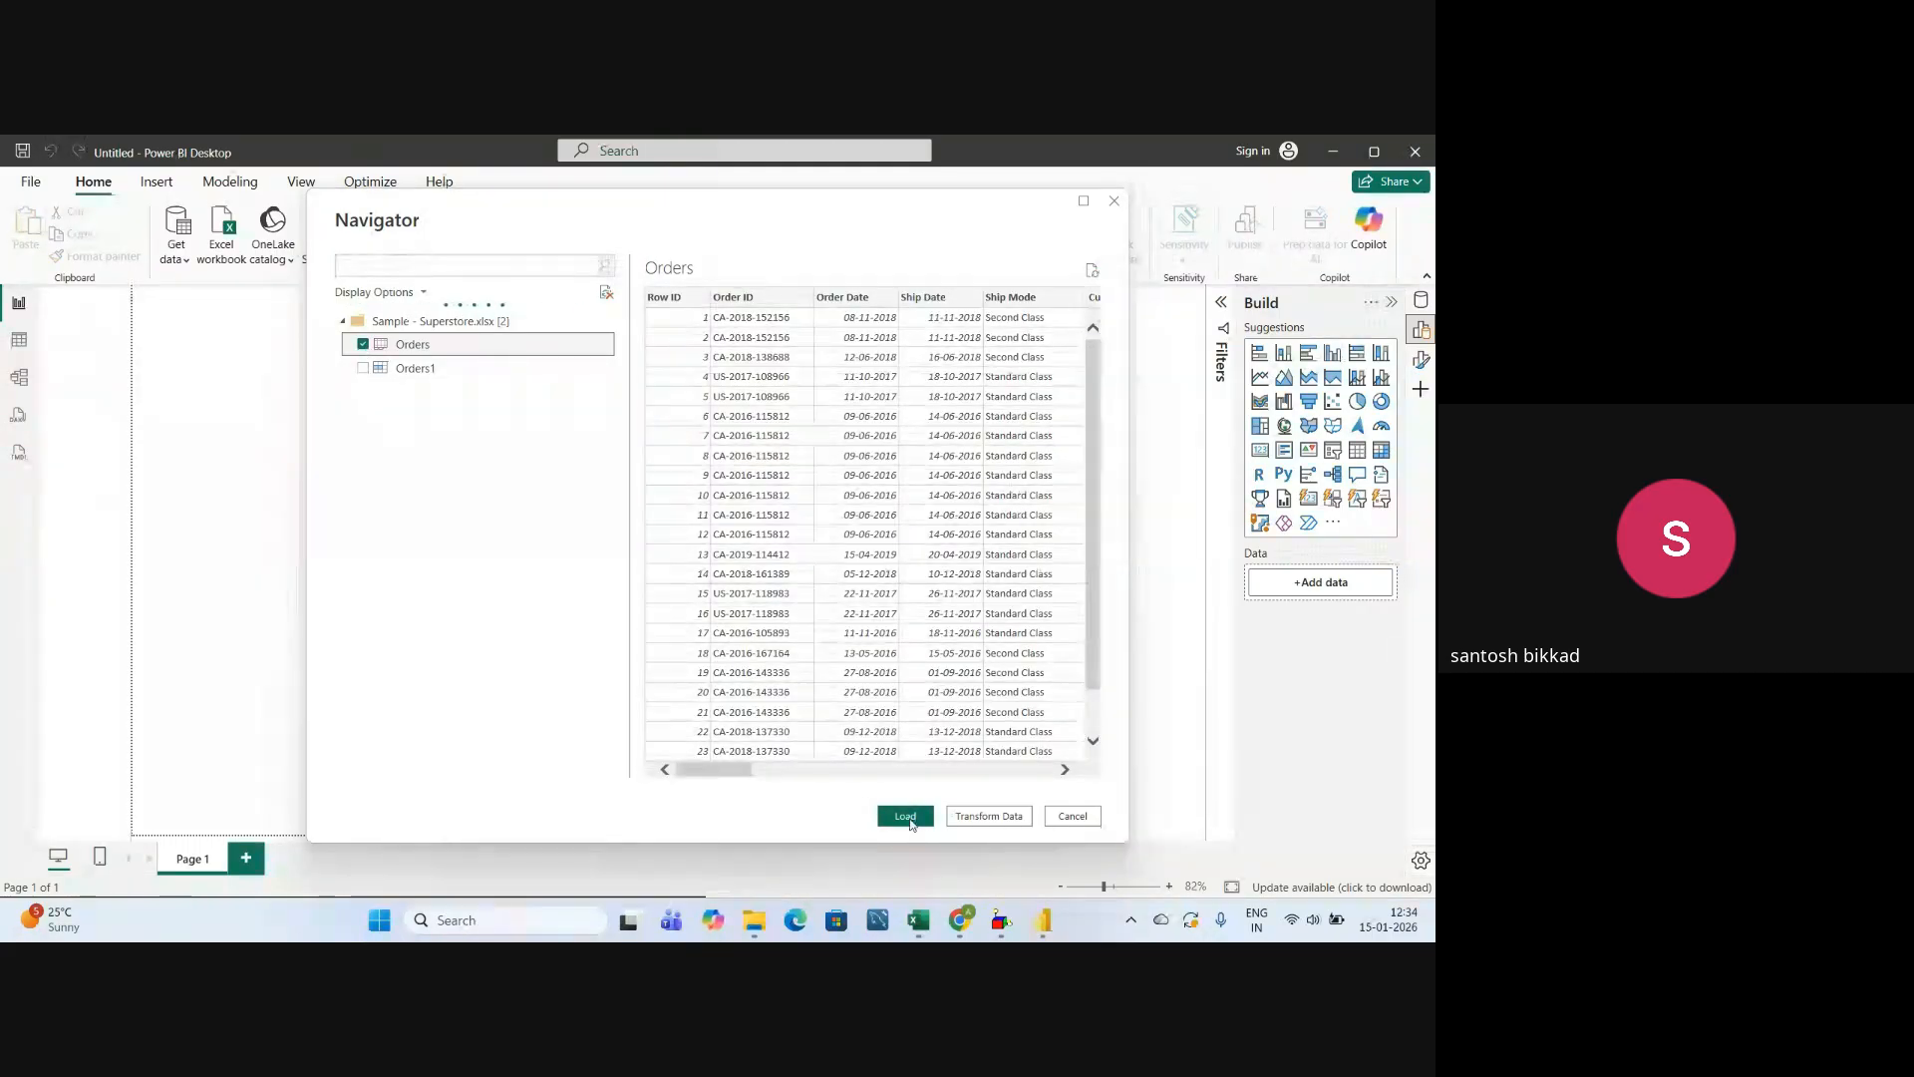
{"action": "left_click", "coordinate": [909, 818]}
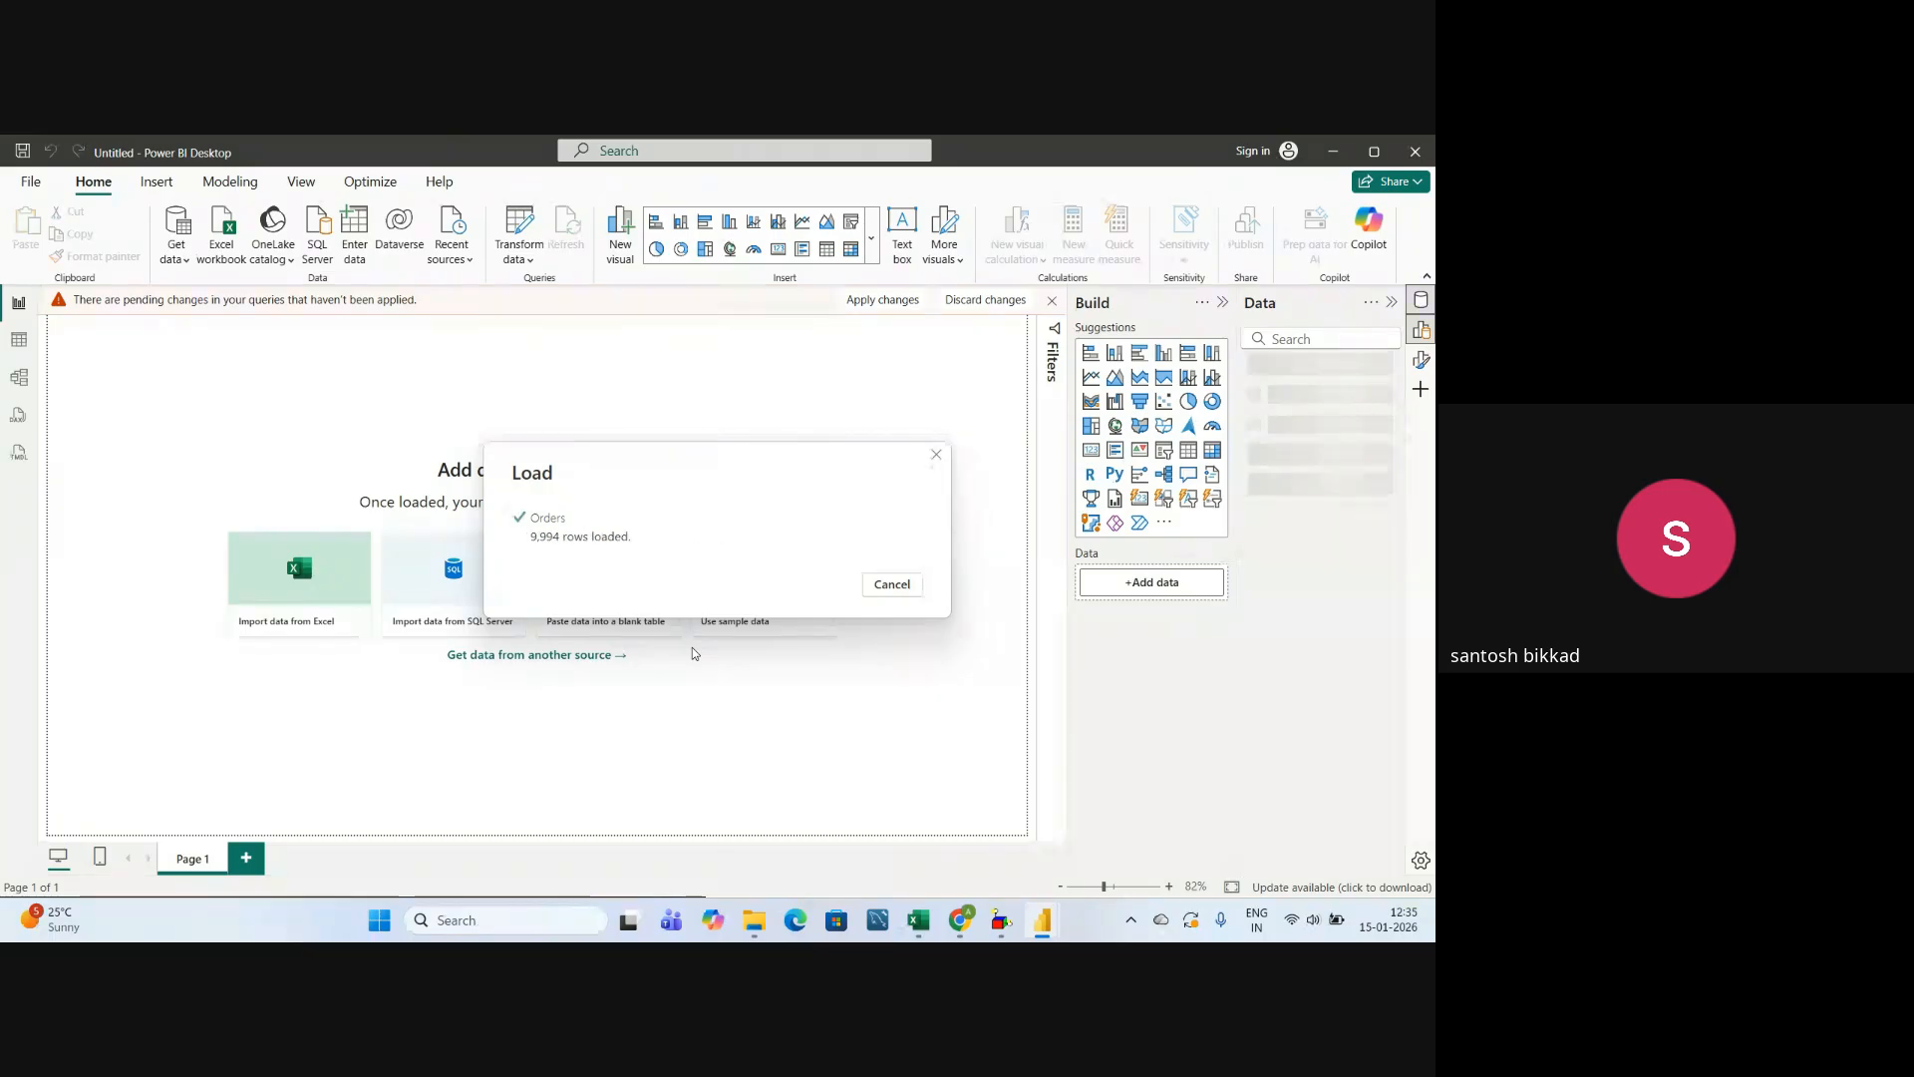
{"action": "key", "text": "alt+Tab"}
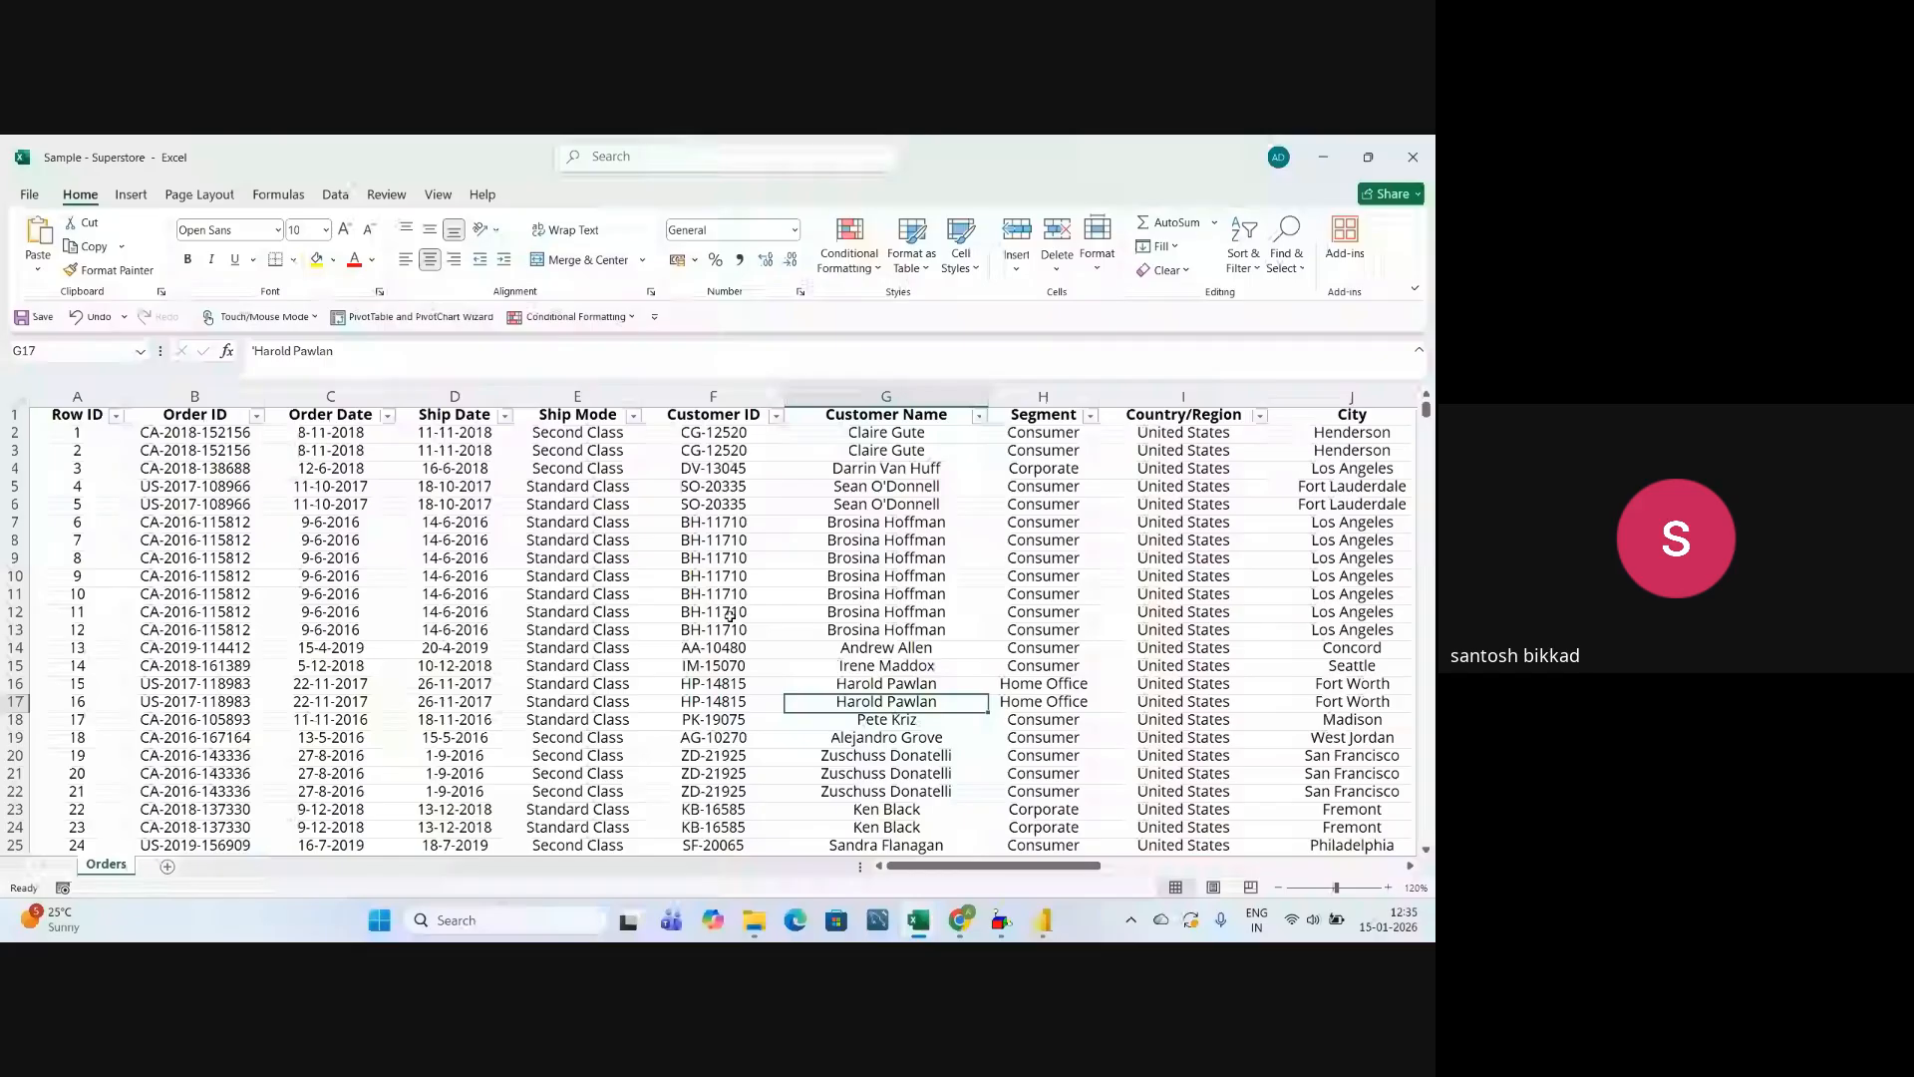
{"action": "key", "text": "alt+Tab"}
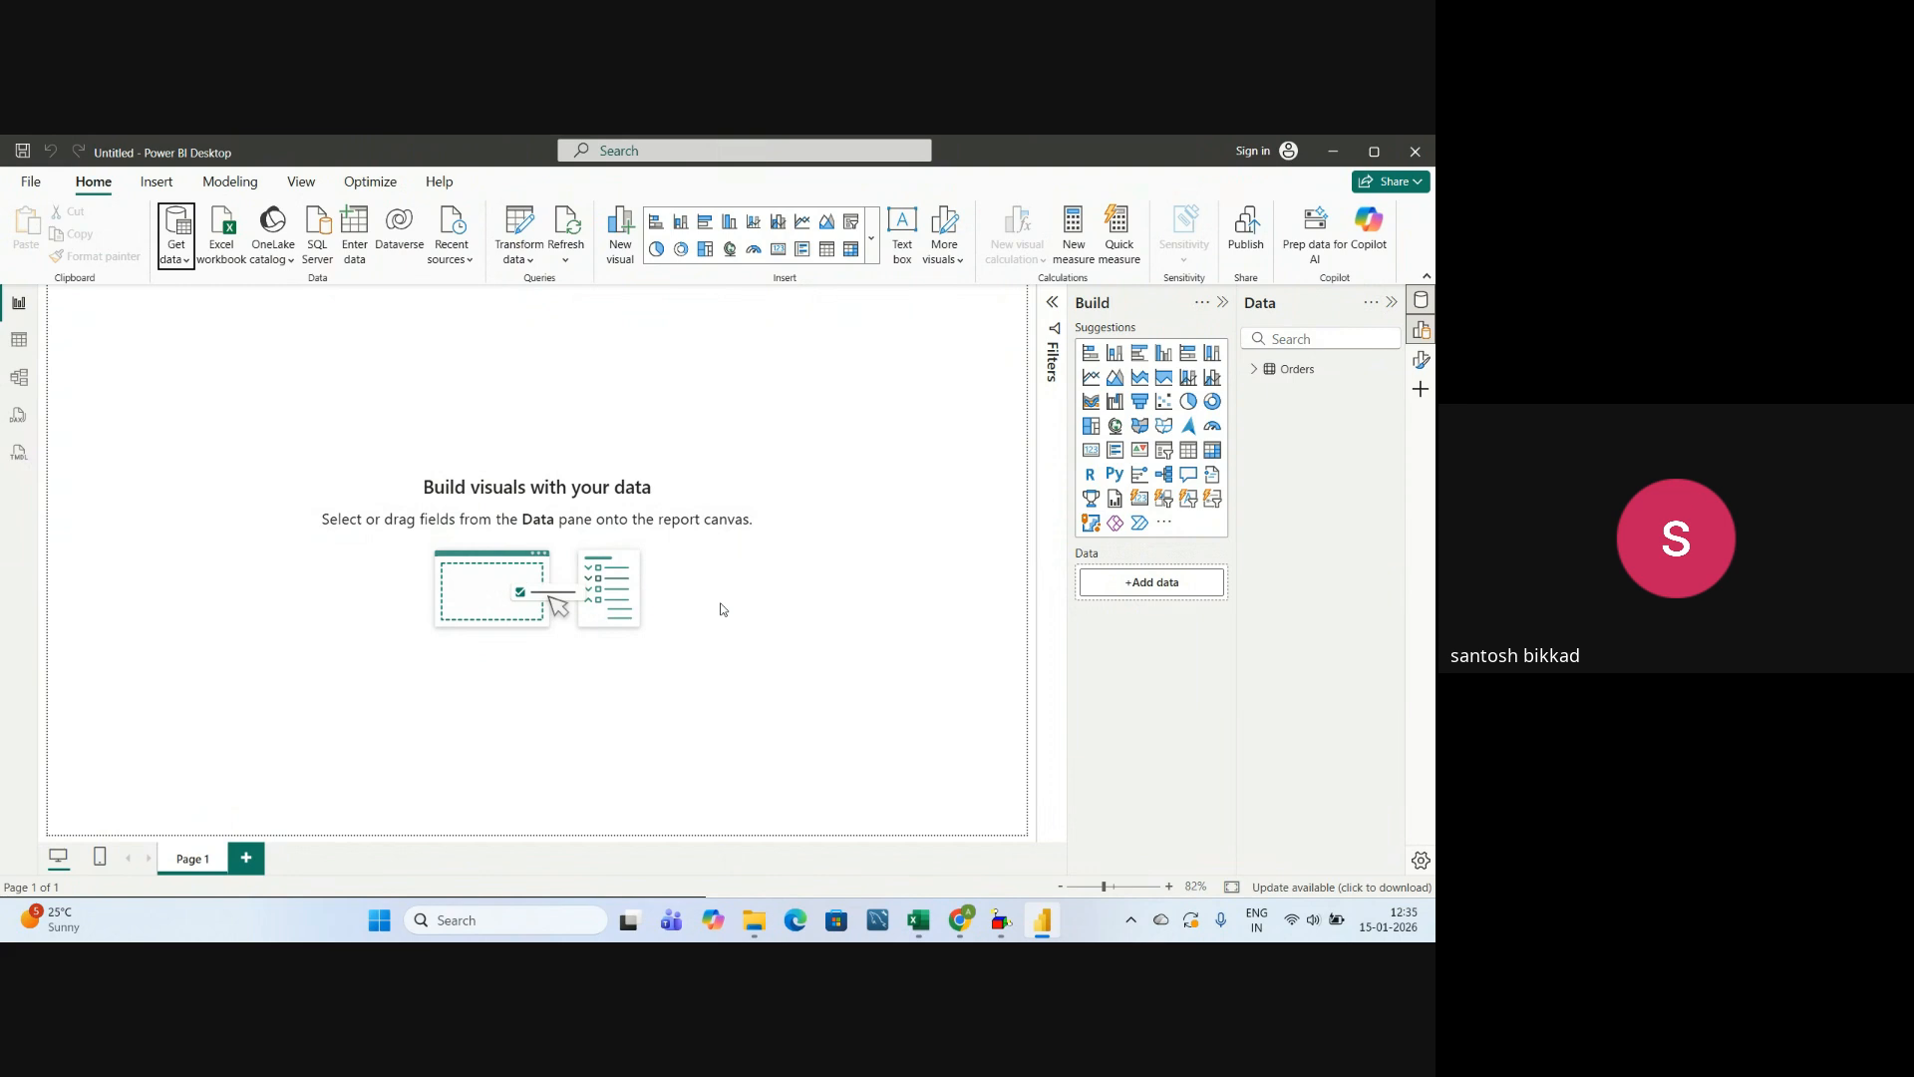
Rename the report page Page 1 as Map Chart.
{"action": "right_click", "coordinate": [200, 863]}
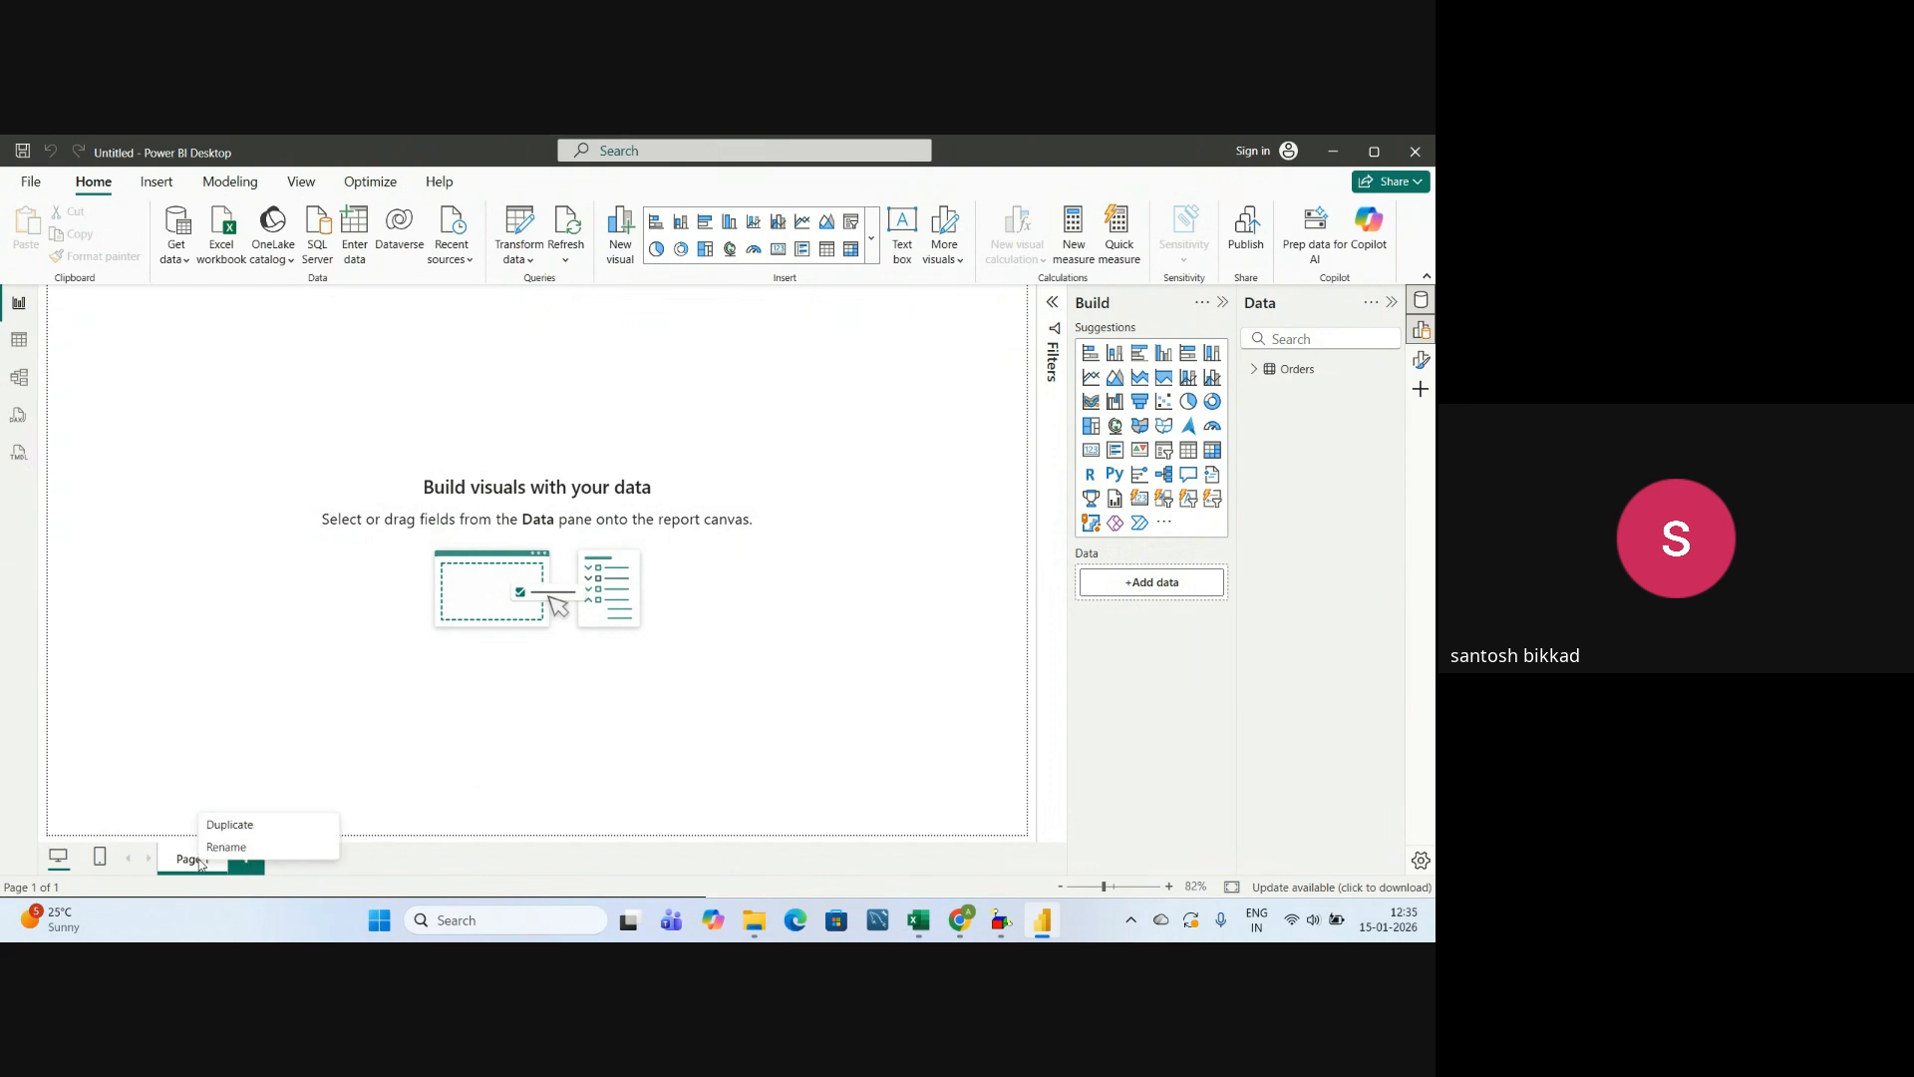
{"action": "left_click", "coordinate": [225, 850]}
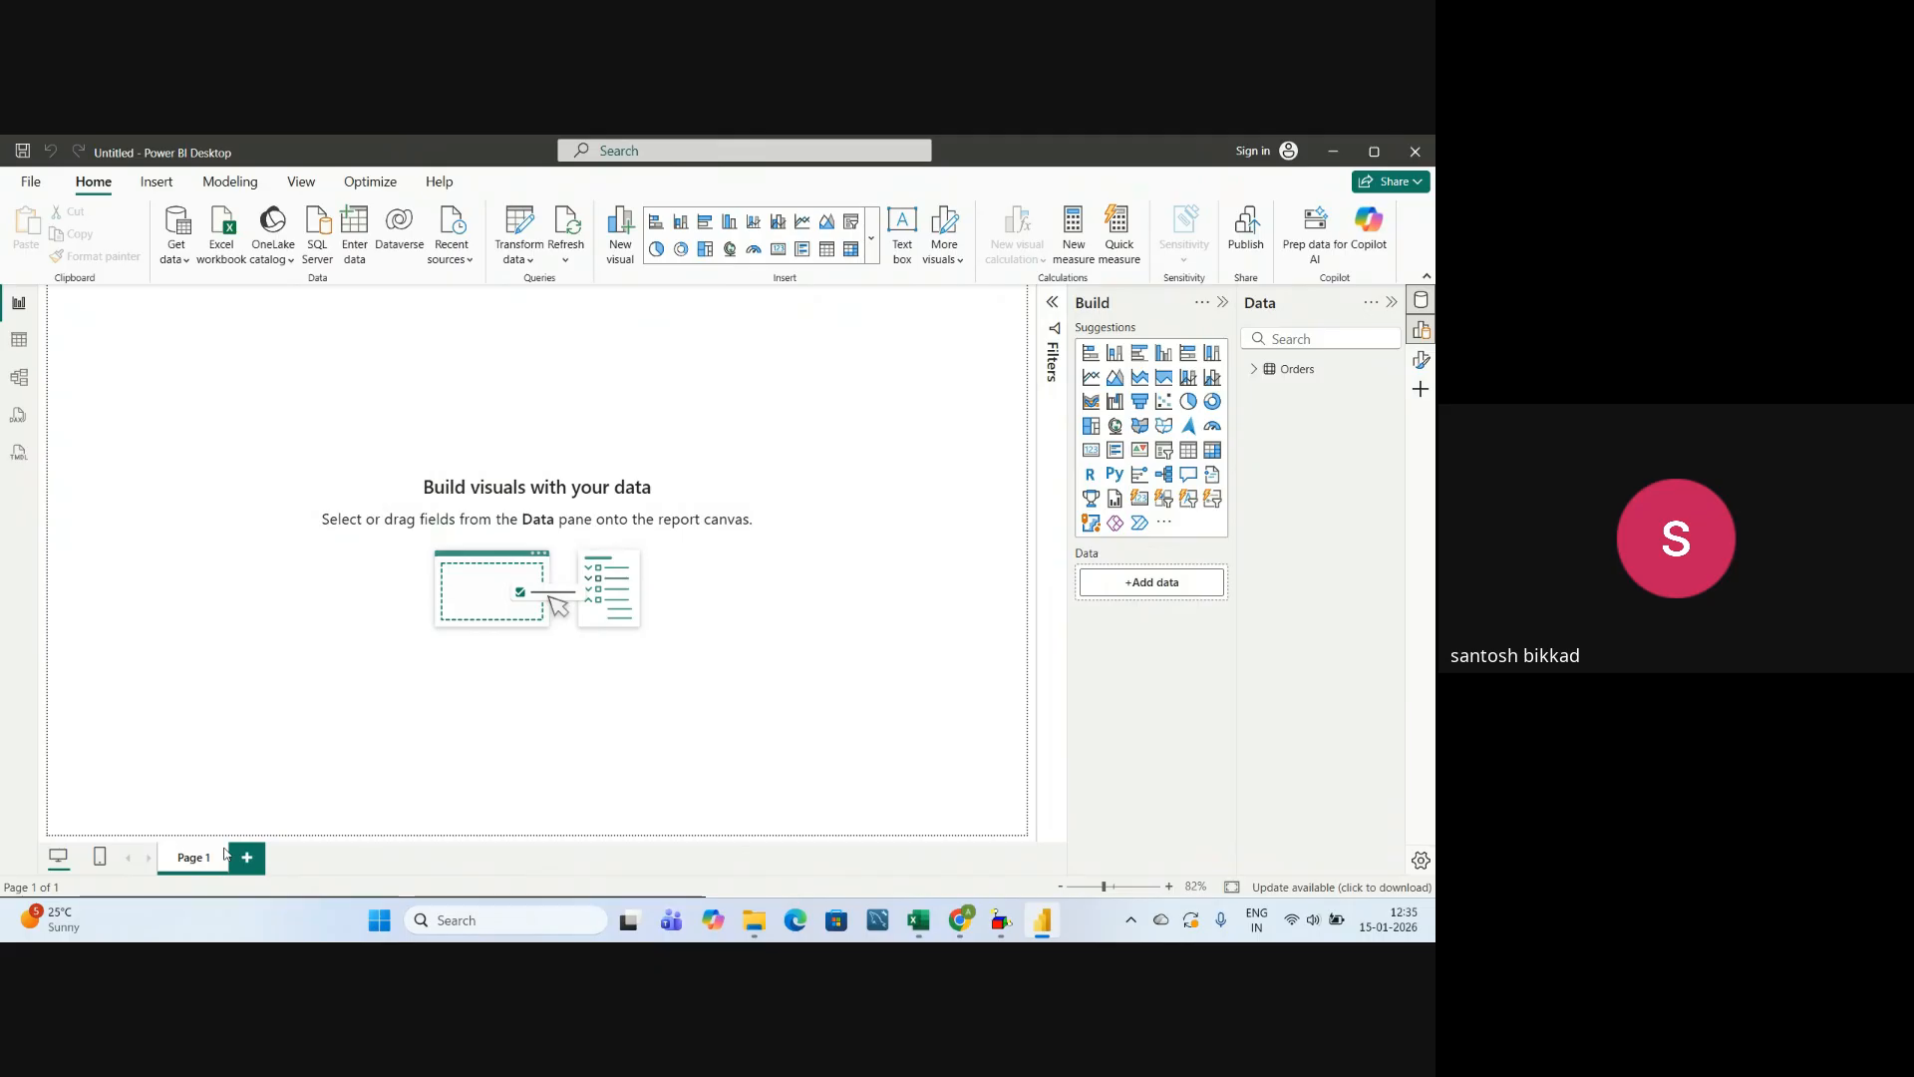
{"action": "key", "text": "BackSpace"}
{"action": "key", "text": "BackSpace"}
{"action": "key", "text": "BackSpace"}
{"action": "key", "text": "BackSpace"}
{"action": "key", "text": "BackSpace"}
{"action": "key", "text": "BackSpace"}
{"action": "type", "text": "Map Char"}
{"action": "key", "text": "Return"}
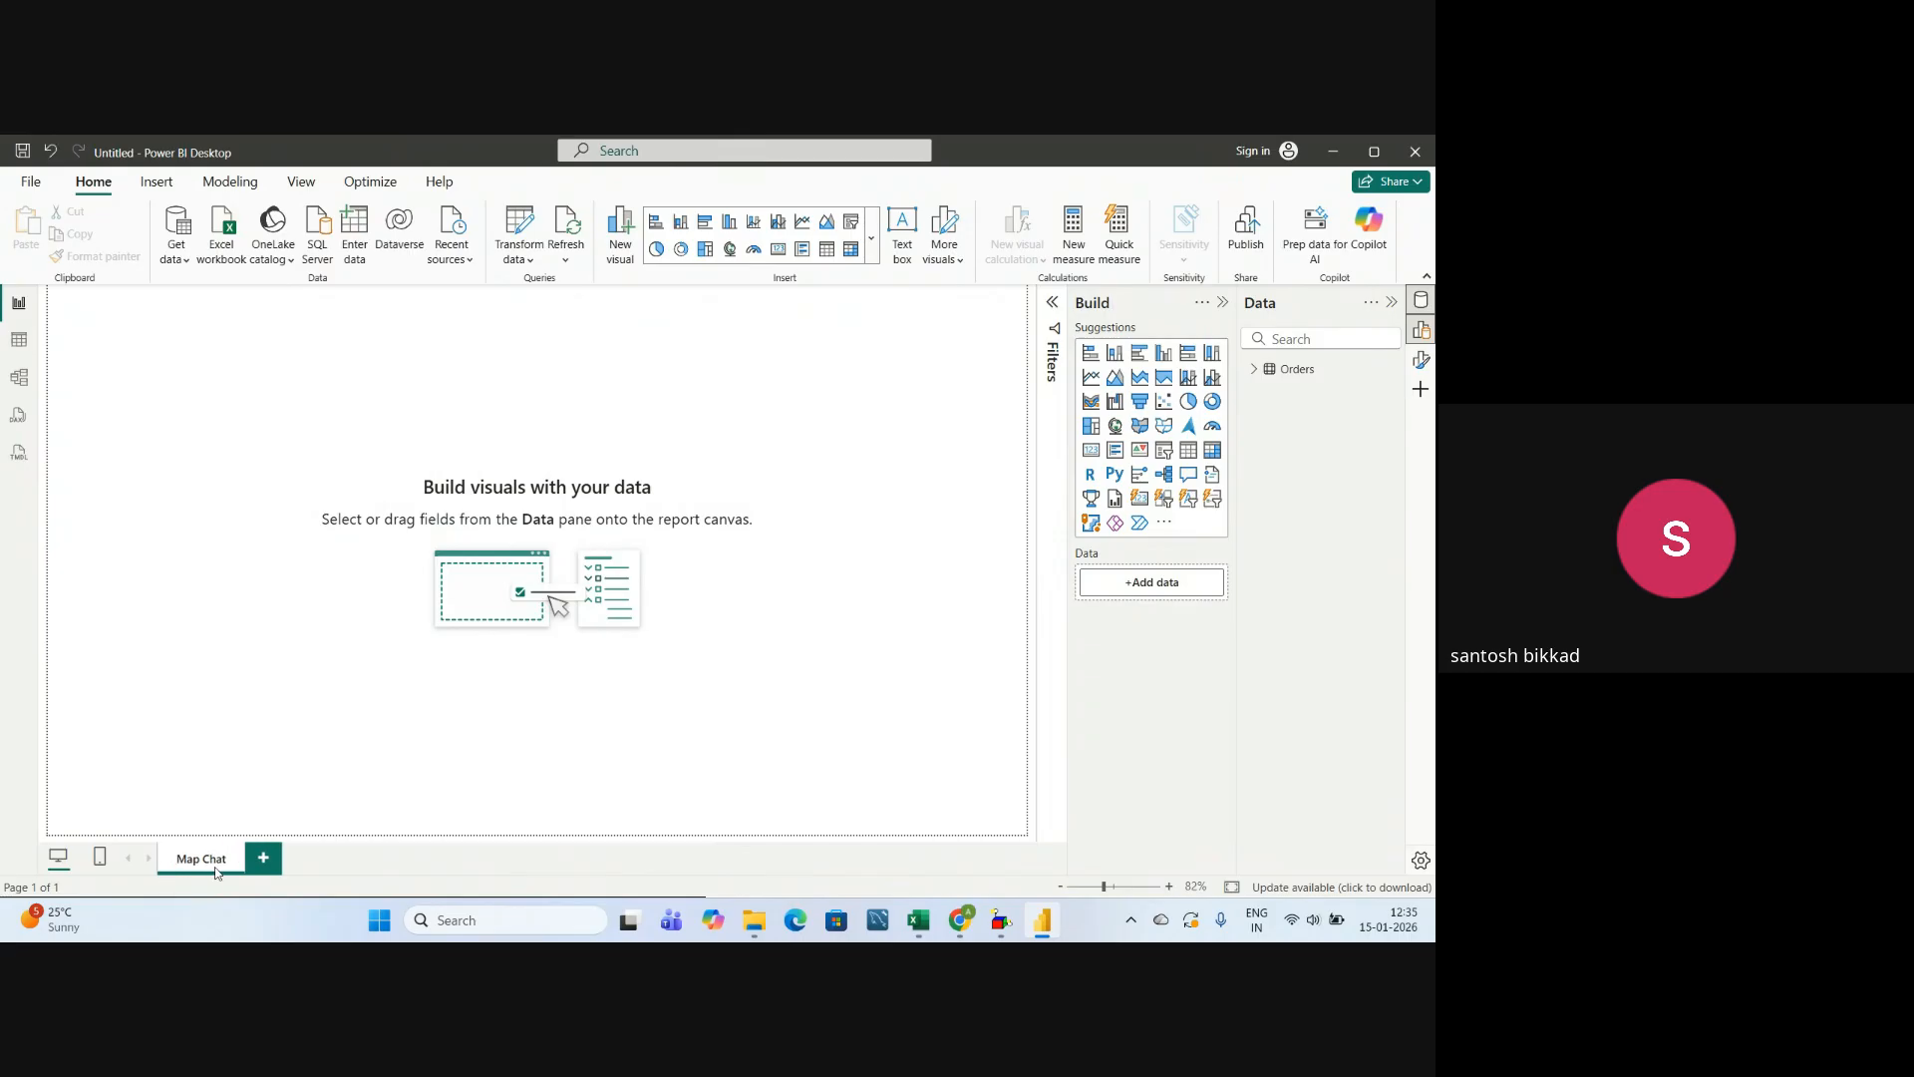
{"action": "right_click", "coordinate": [216, 868]}
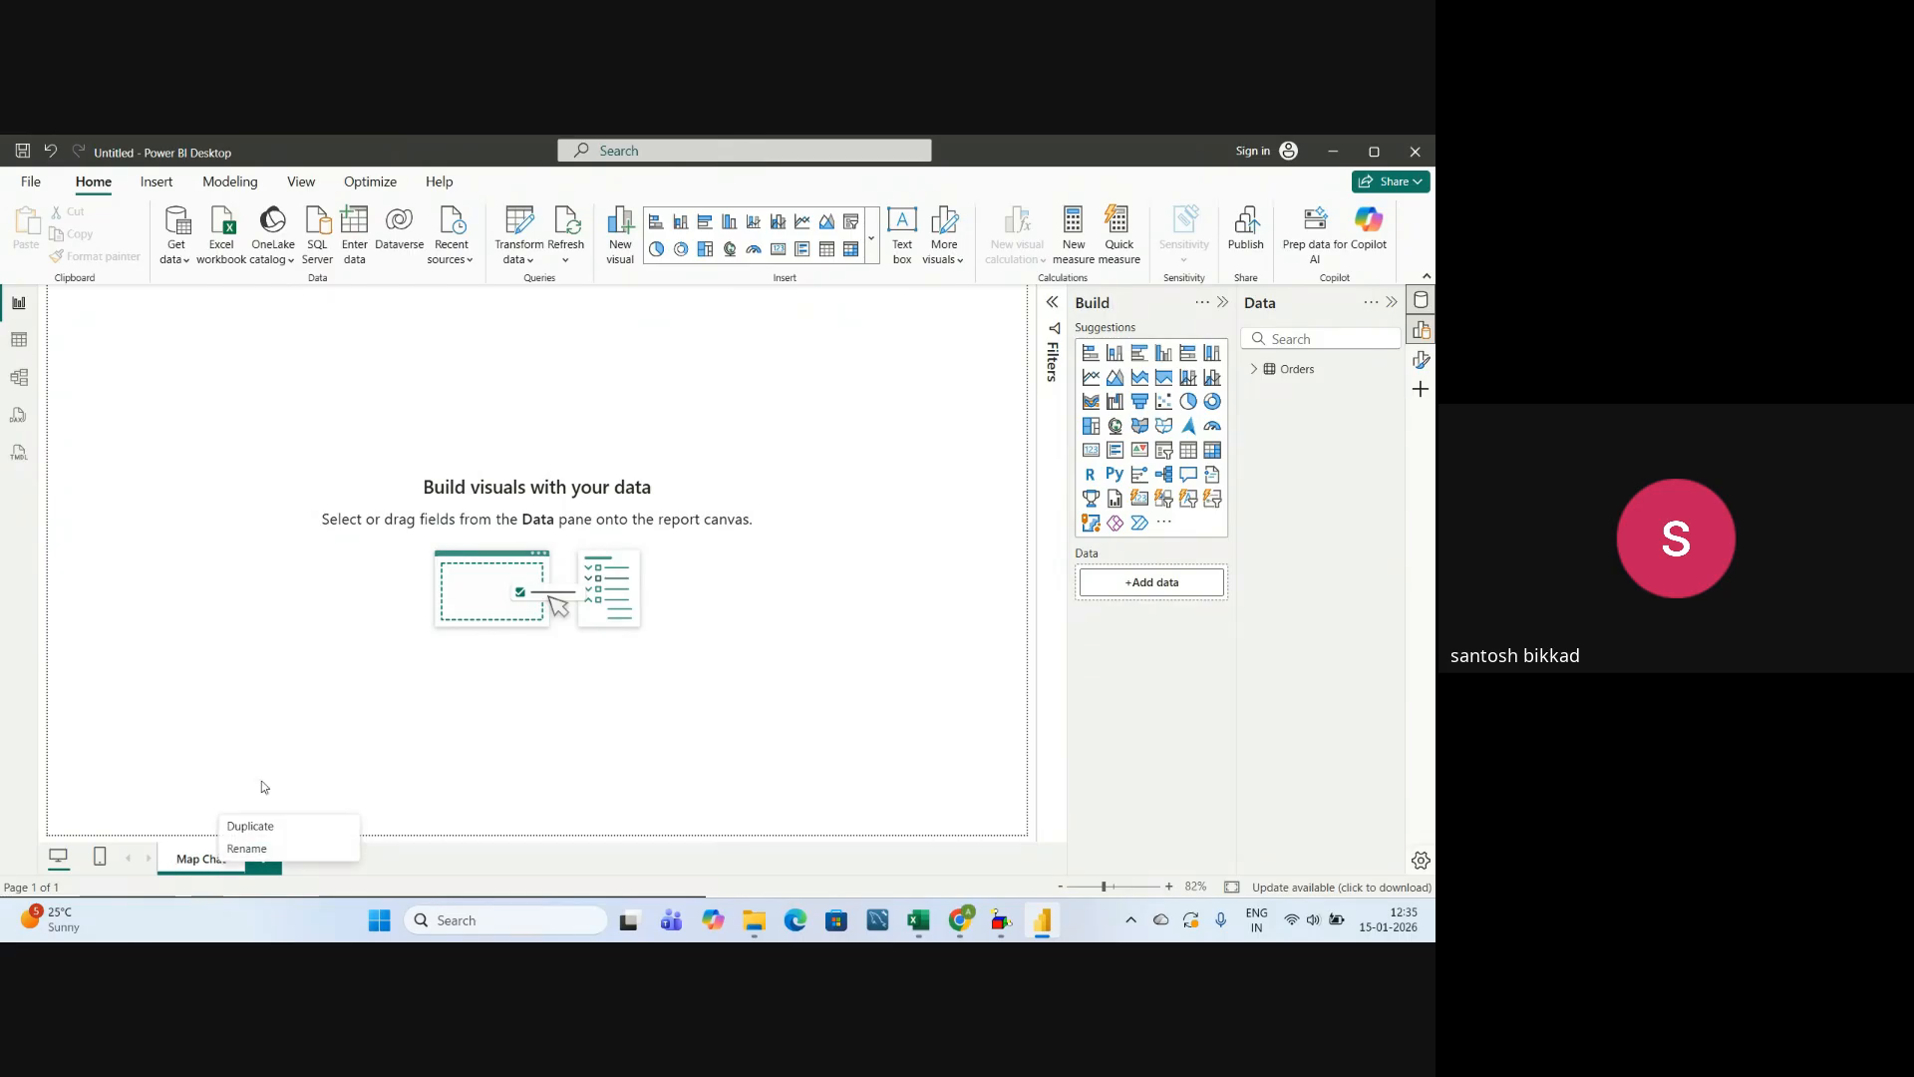
{"action": "left_click", "coordinate": [250, 850]}
{"action": "key", "text": "BackSpace"}
{"action": "type", "text": "rt"}
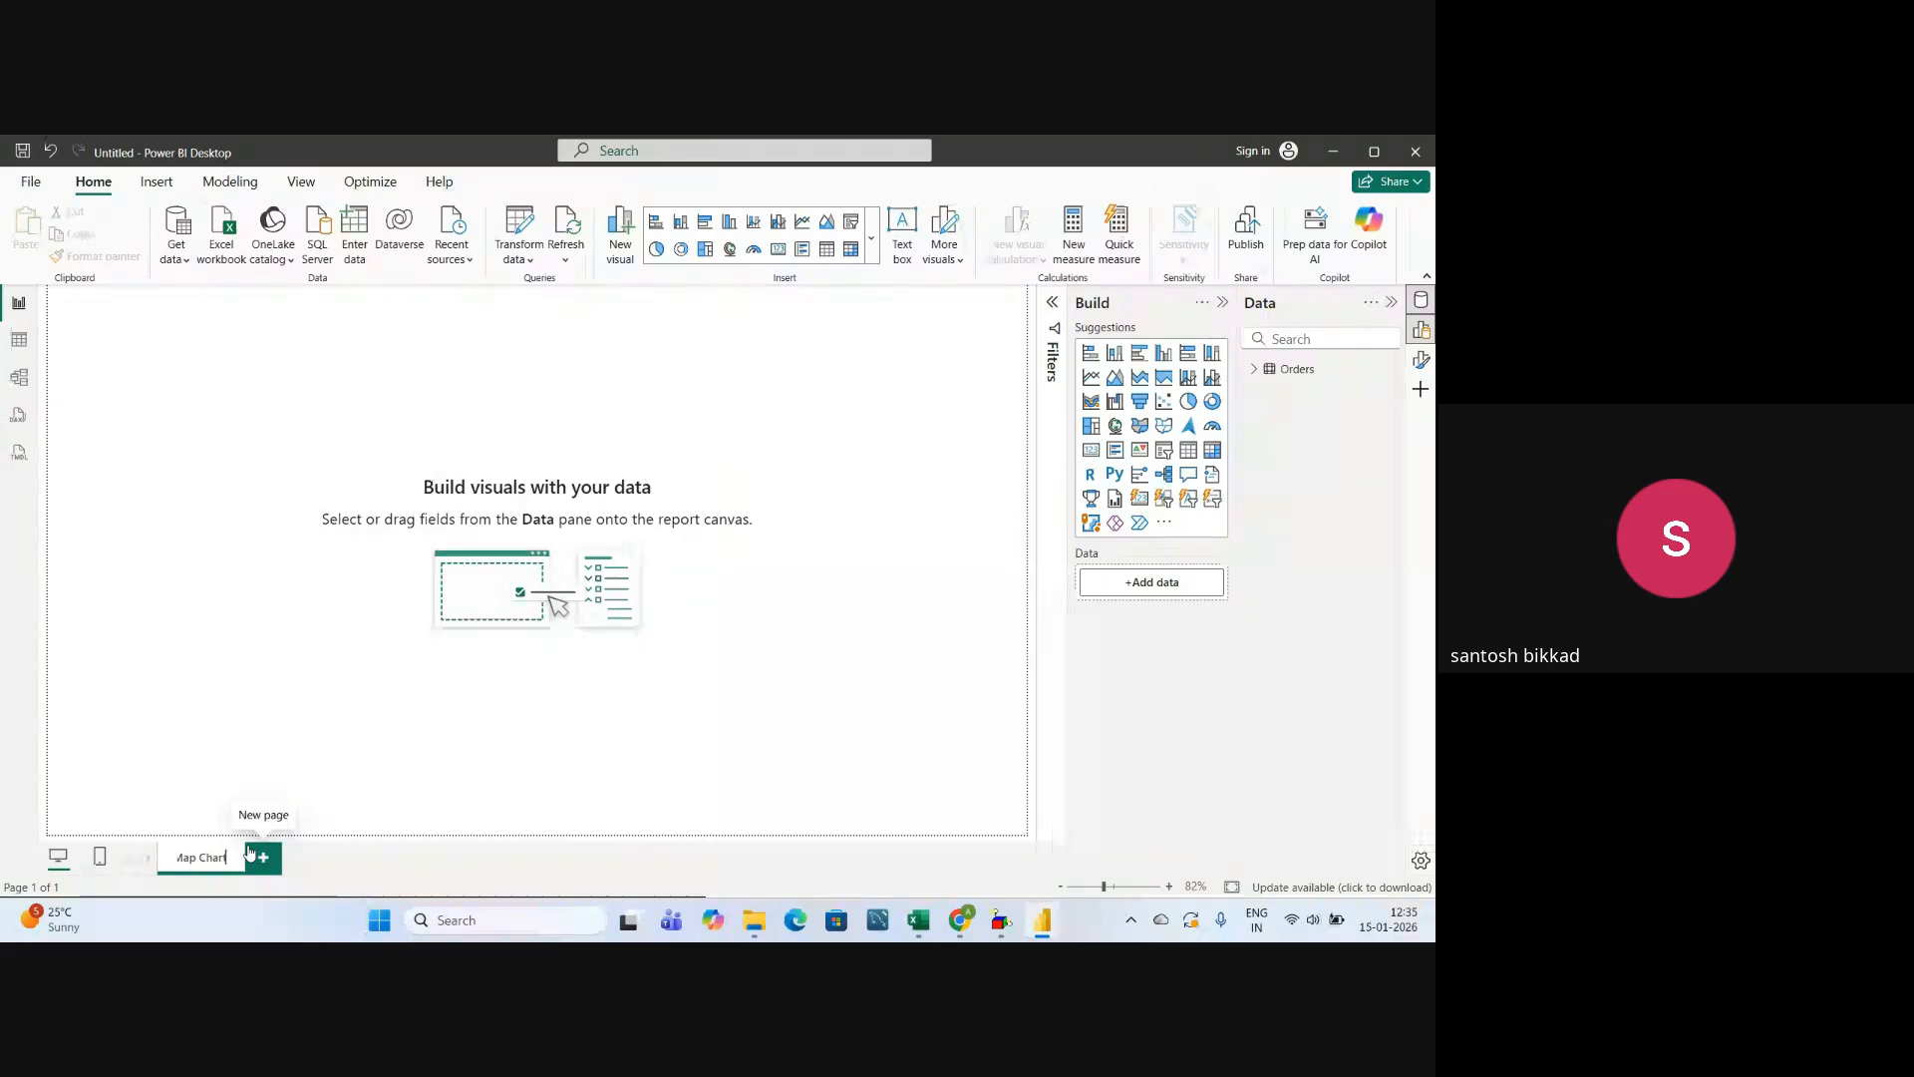
{"action": "left_click", "coordinate": [266, 659]}
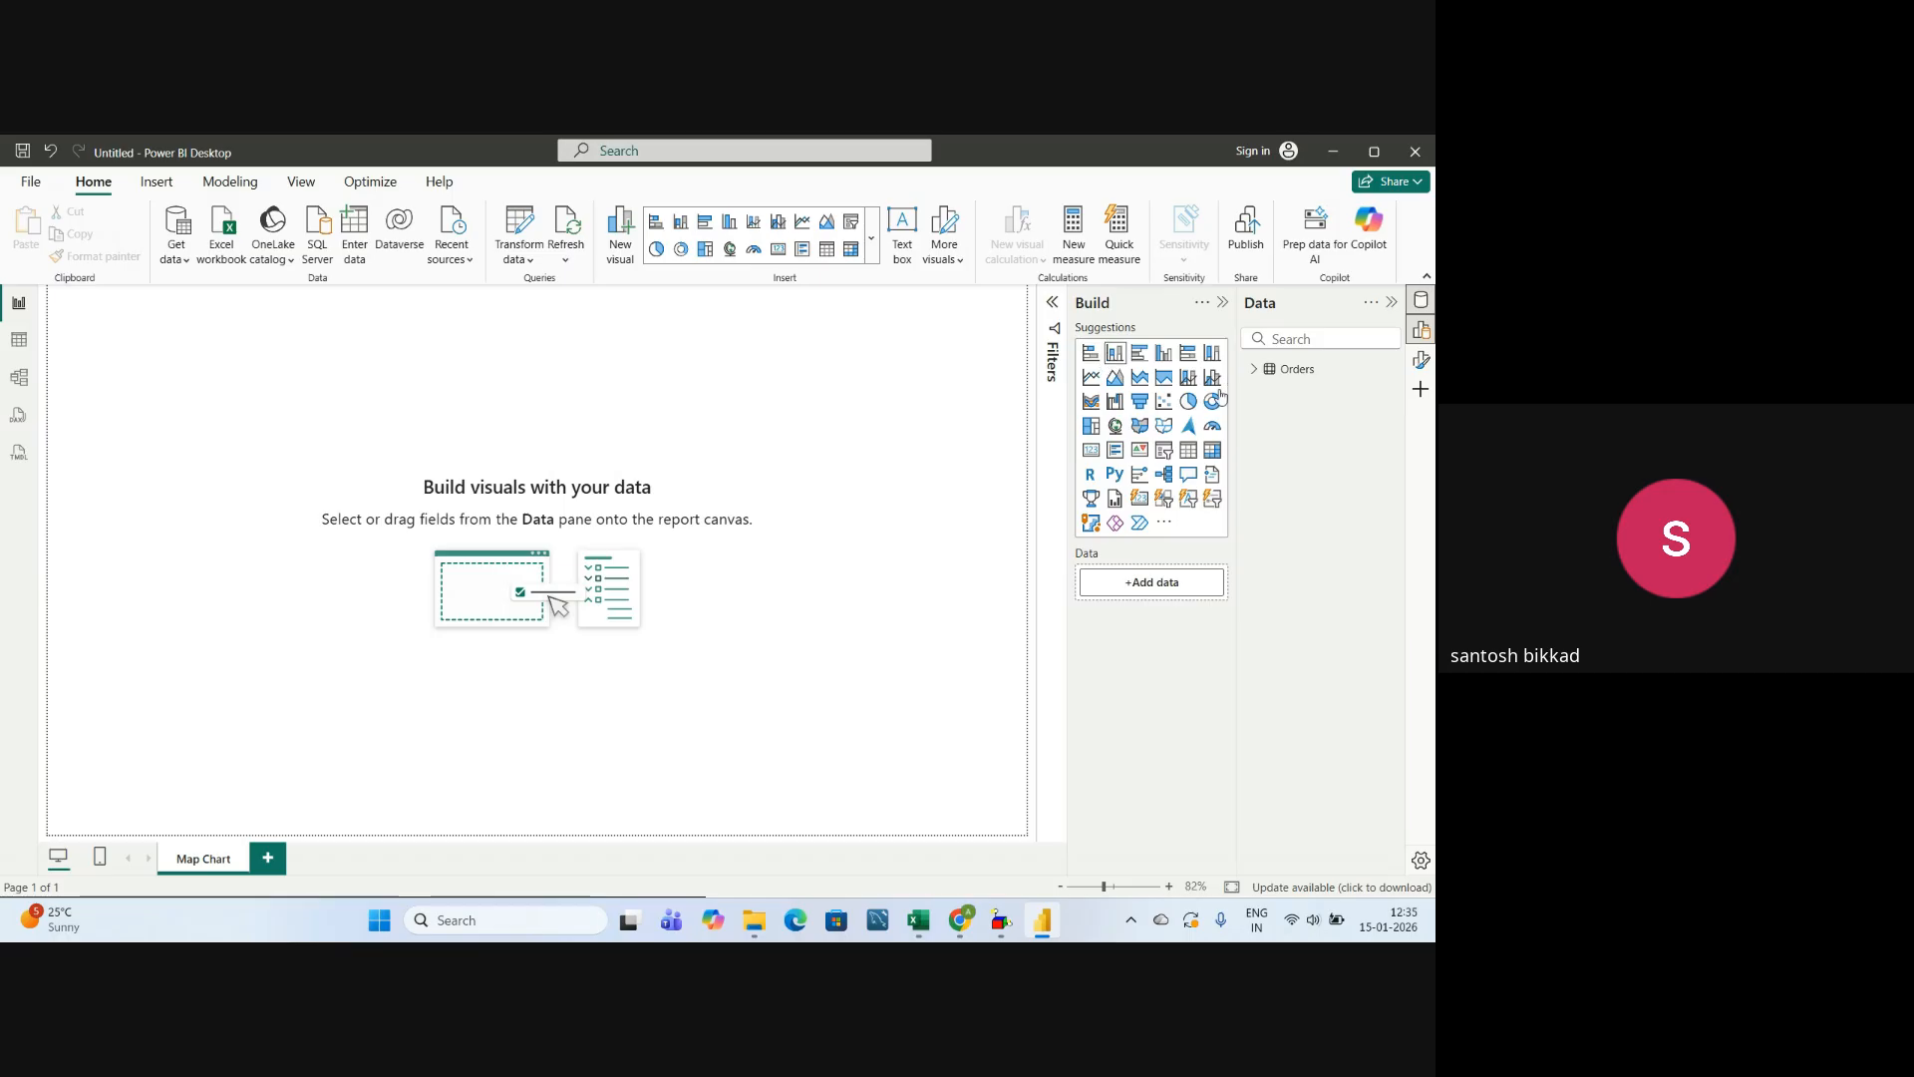
Add an empty Map visual to the page and enlarge it to cover nearly the whole canvas.
{"action": "left_click", "coordinate": [1115, 429]}
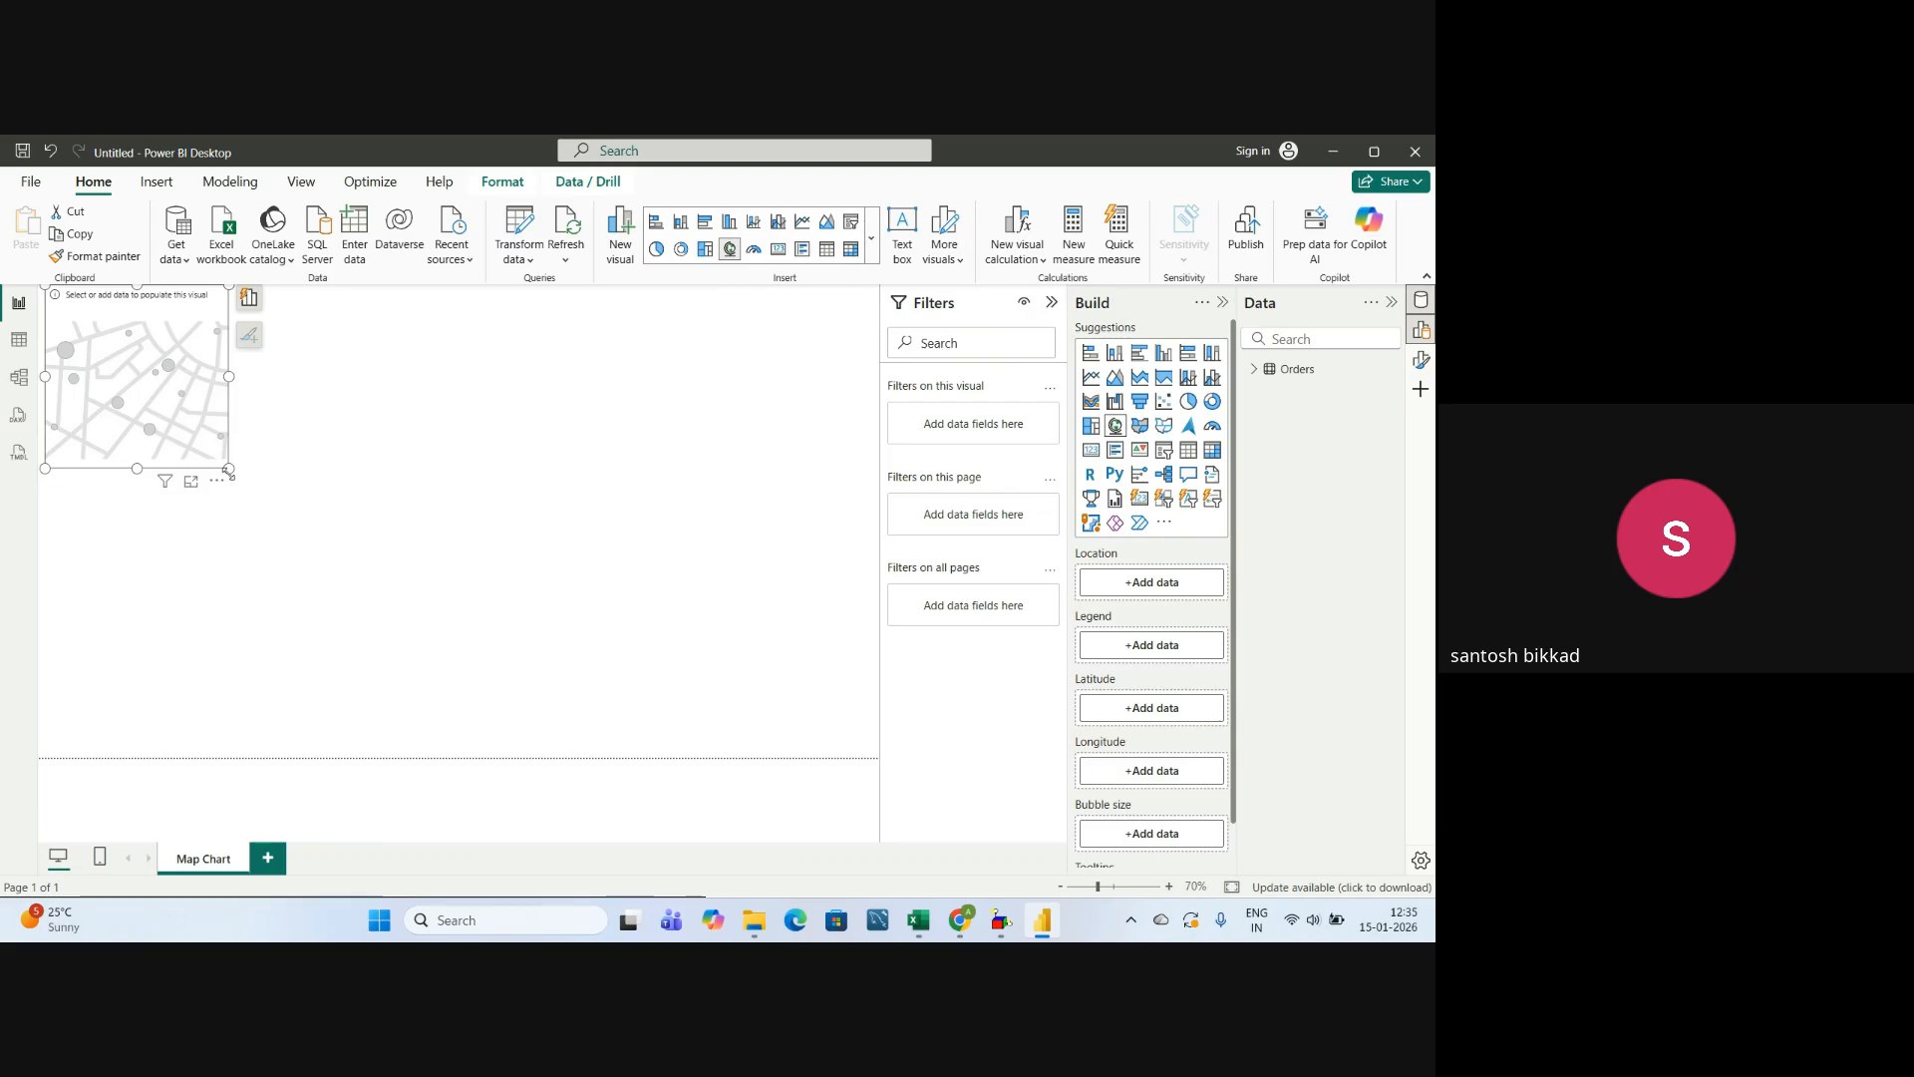
{"action": "left_click_drag", "start_coordinate": [228, 468], "coordinate": [845, 742]}
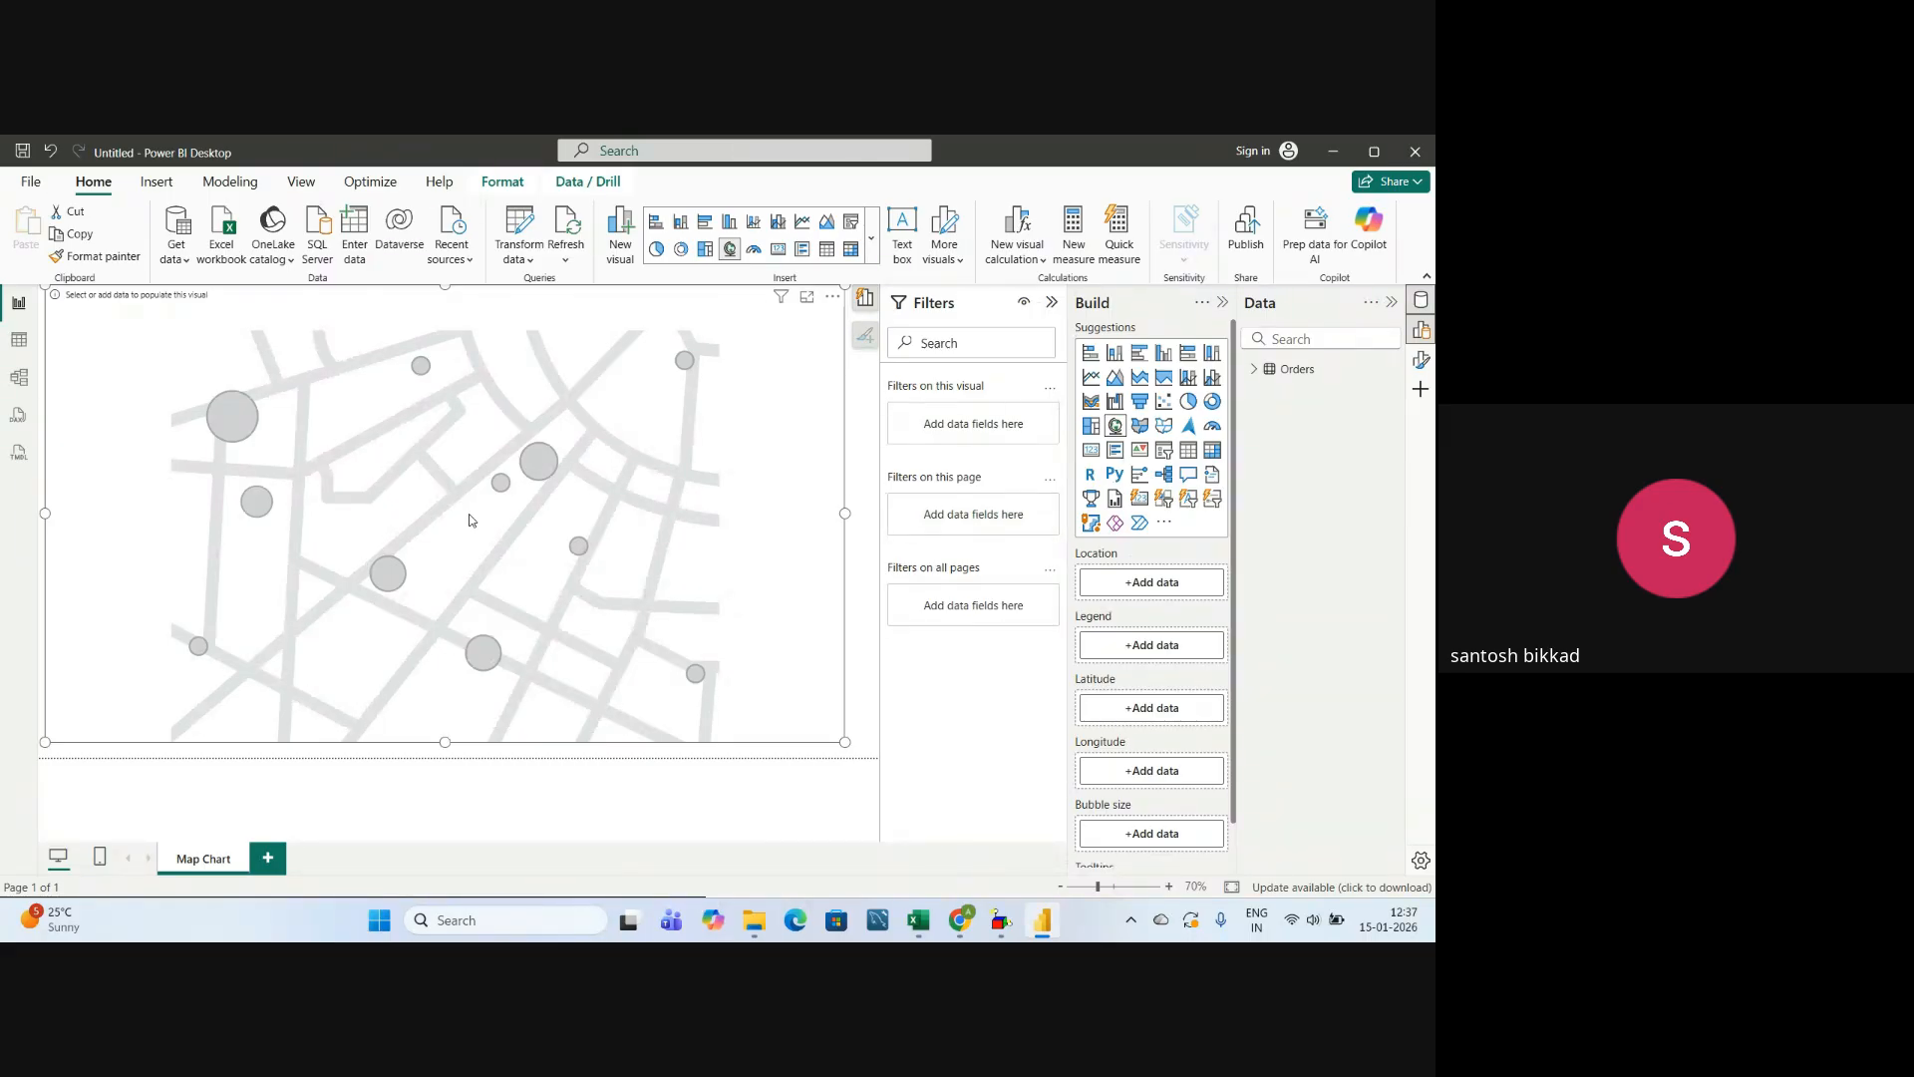
Switch to the Sample - Superstore workbook in Excel and review its location columns Country/Region, City, State and Postal Code, singly and together.
{"action": "mouse_move", "coordinate": [917, 919]}
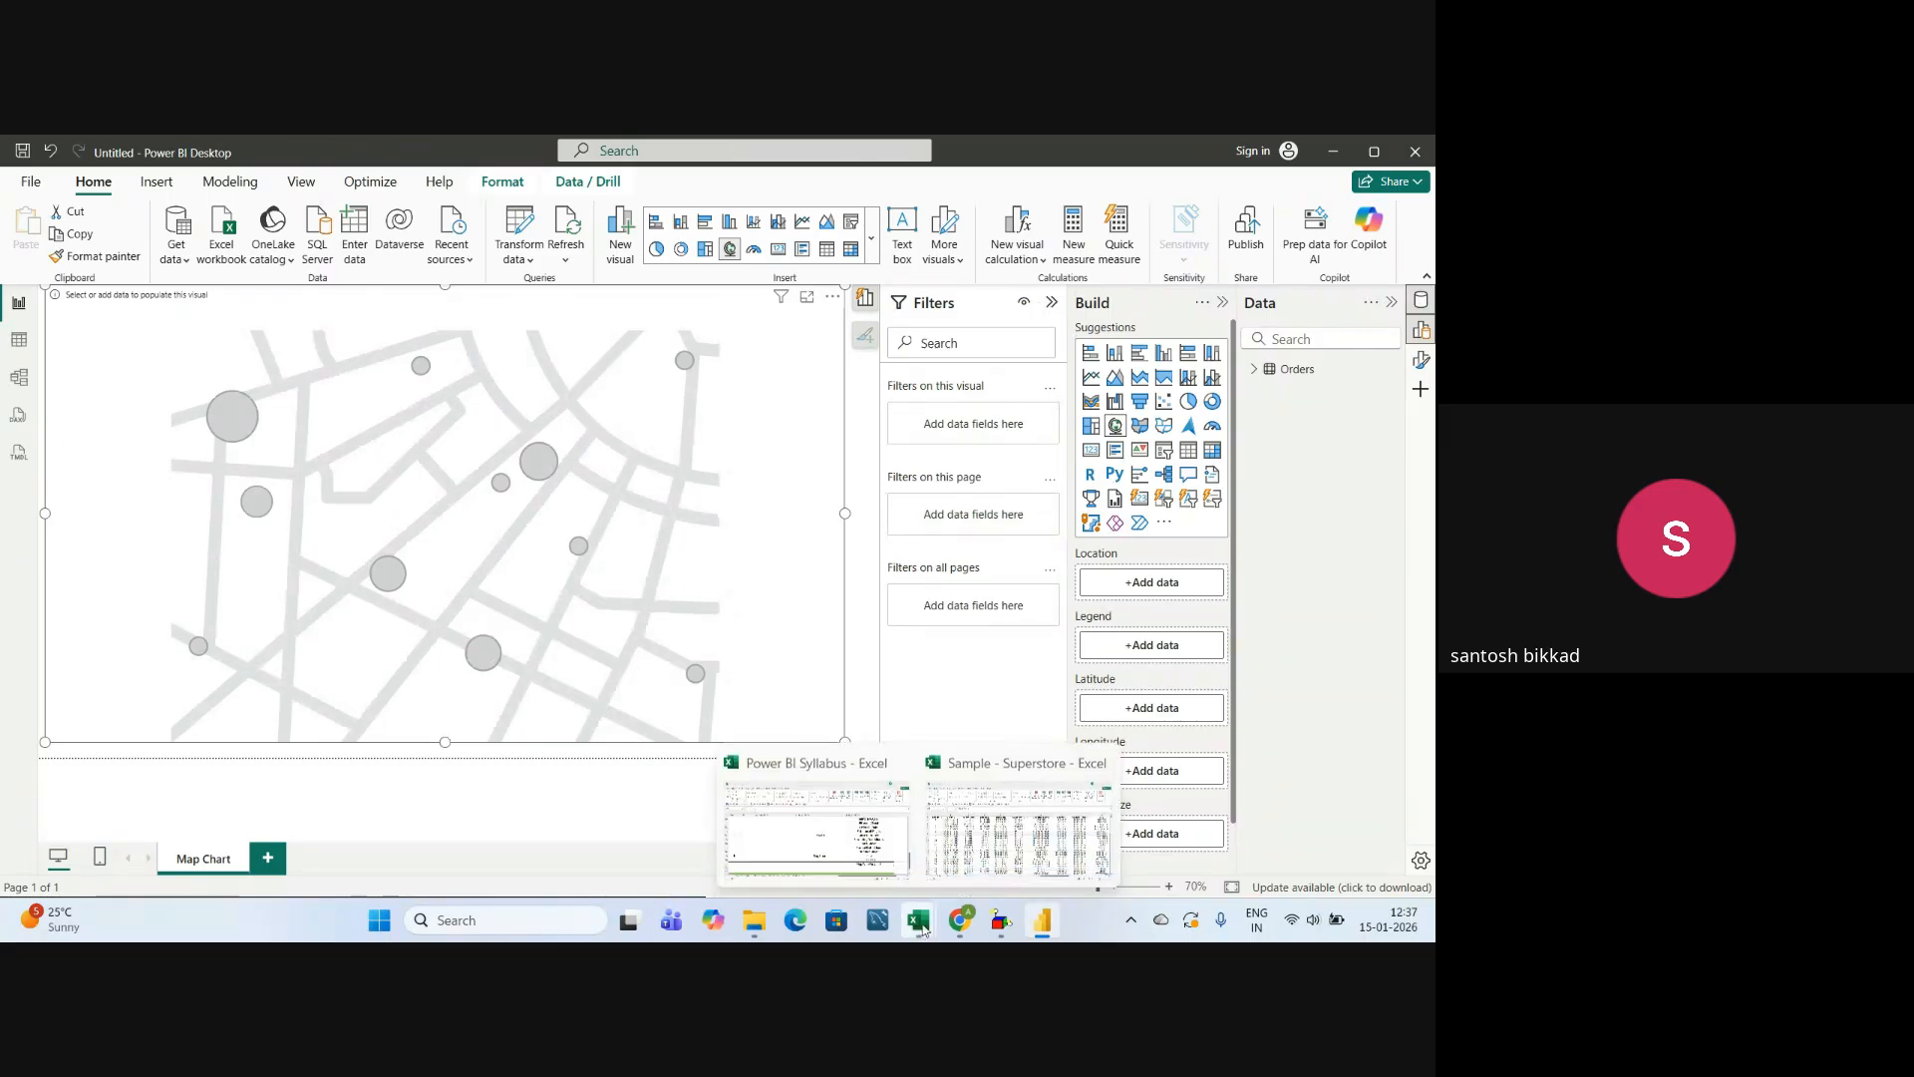
{"action": "left_click", "coordinate": [965, 831]}
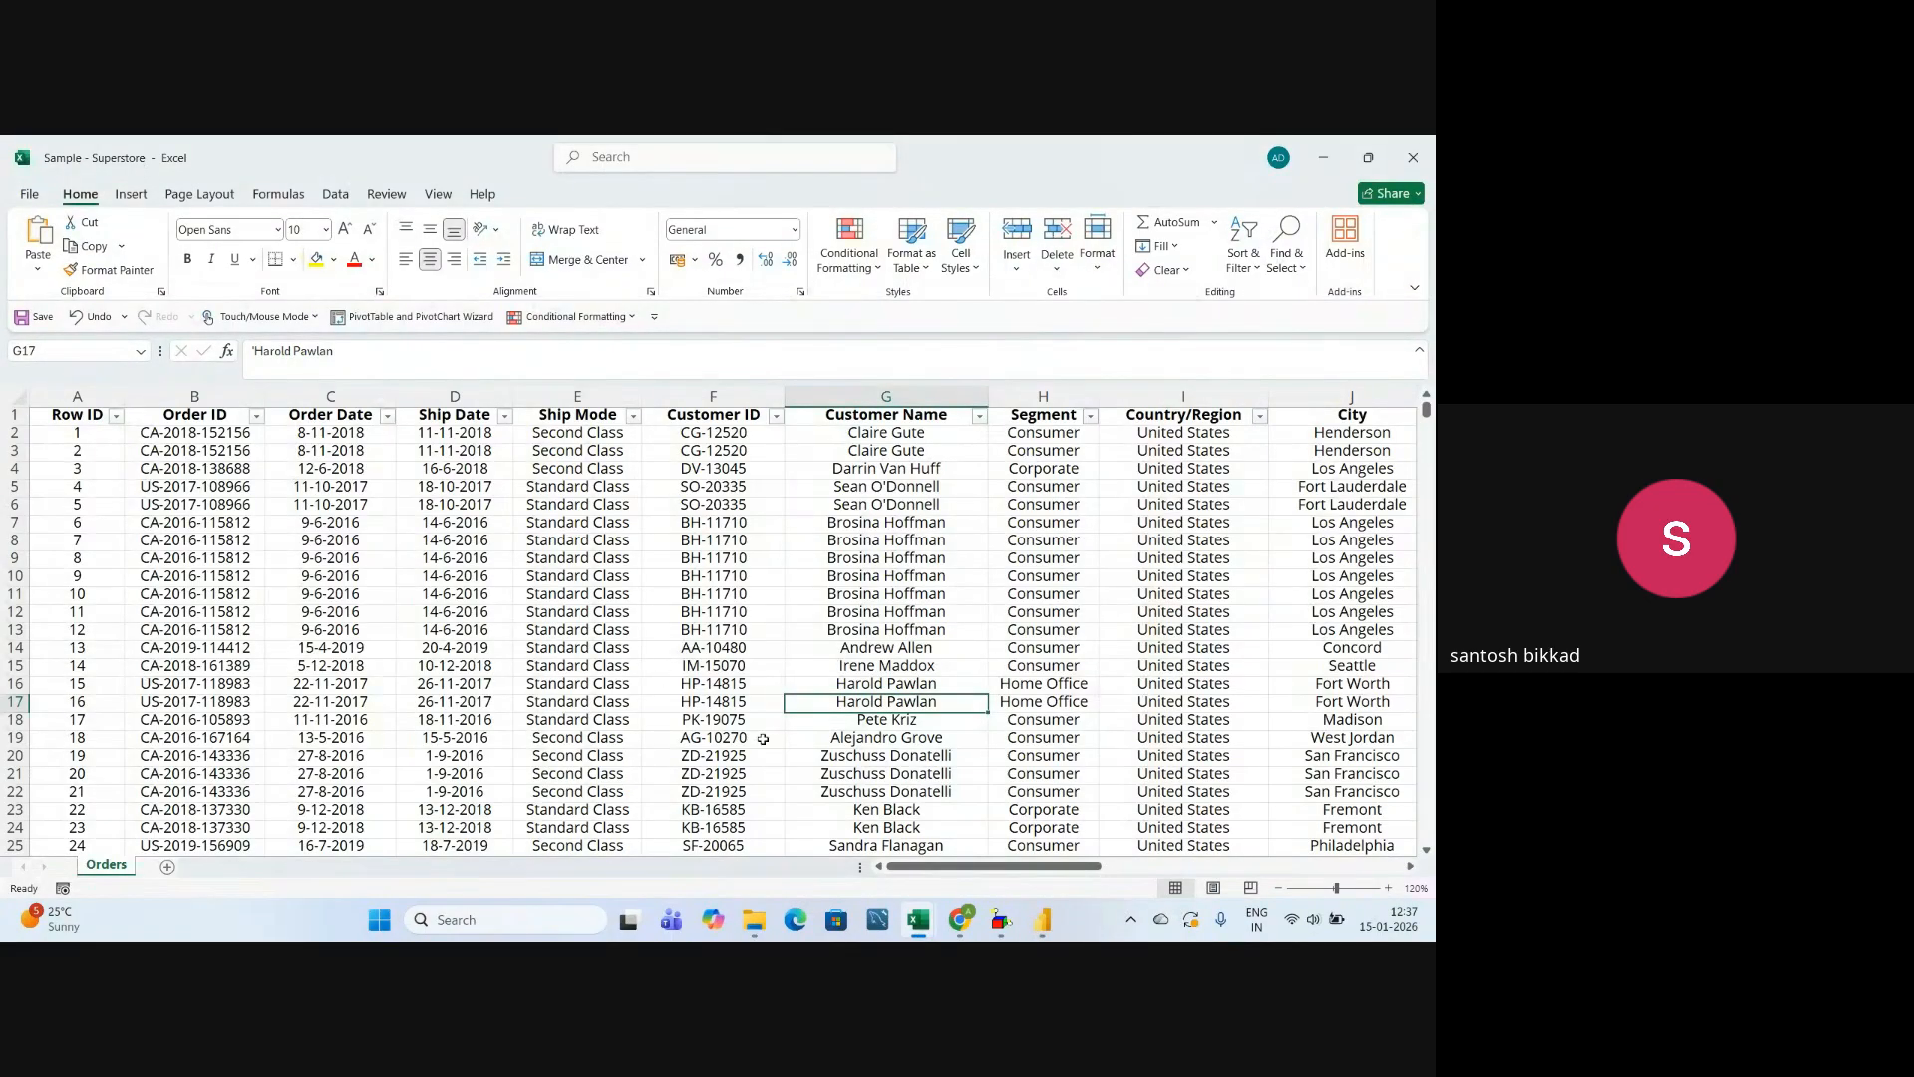
{"action": "left_click_drag", "start_coordinate": [975, 865], "coordinate": [1088, 867]}
{"action": "left_click", "coordinate": [697, 396]}
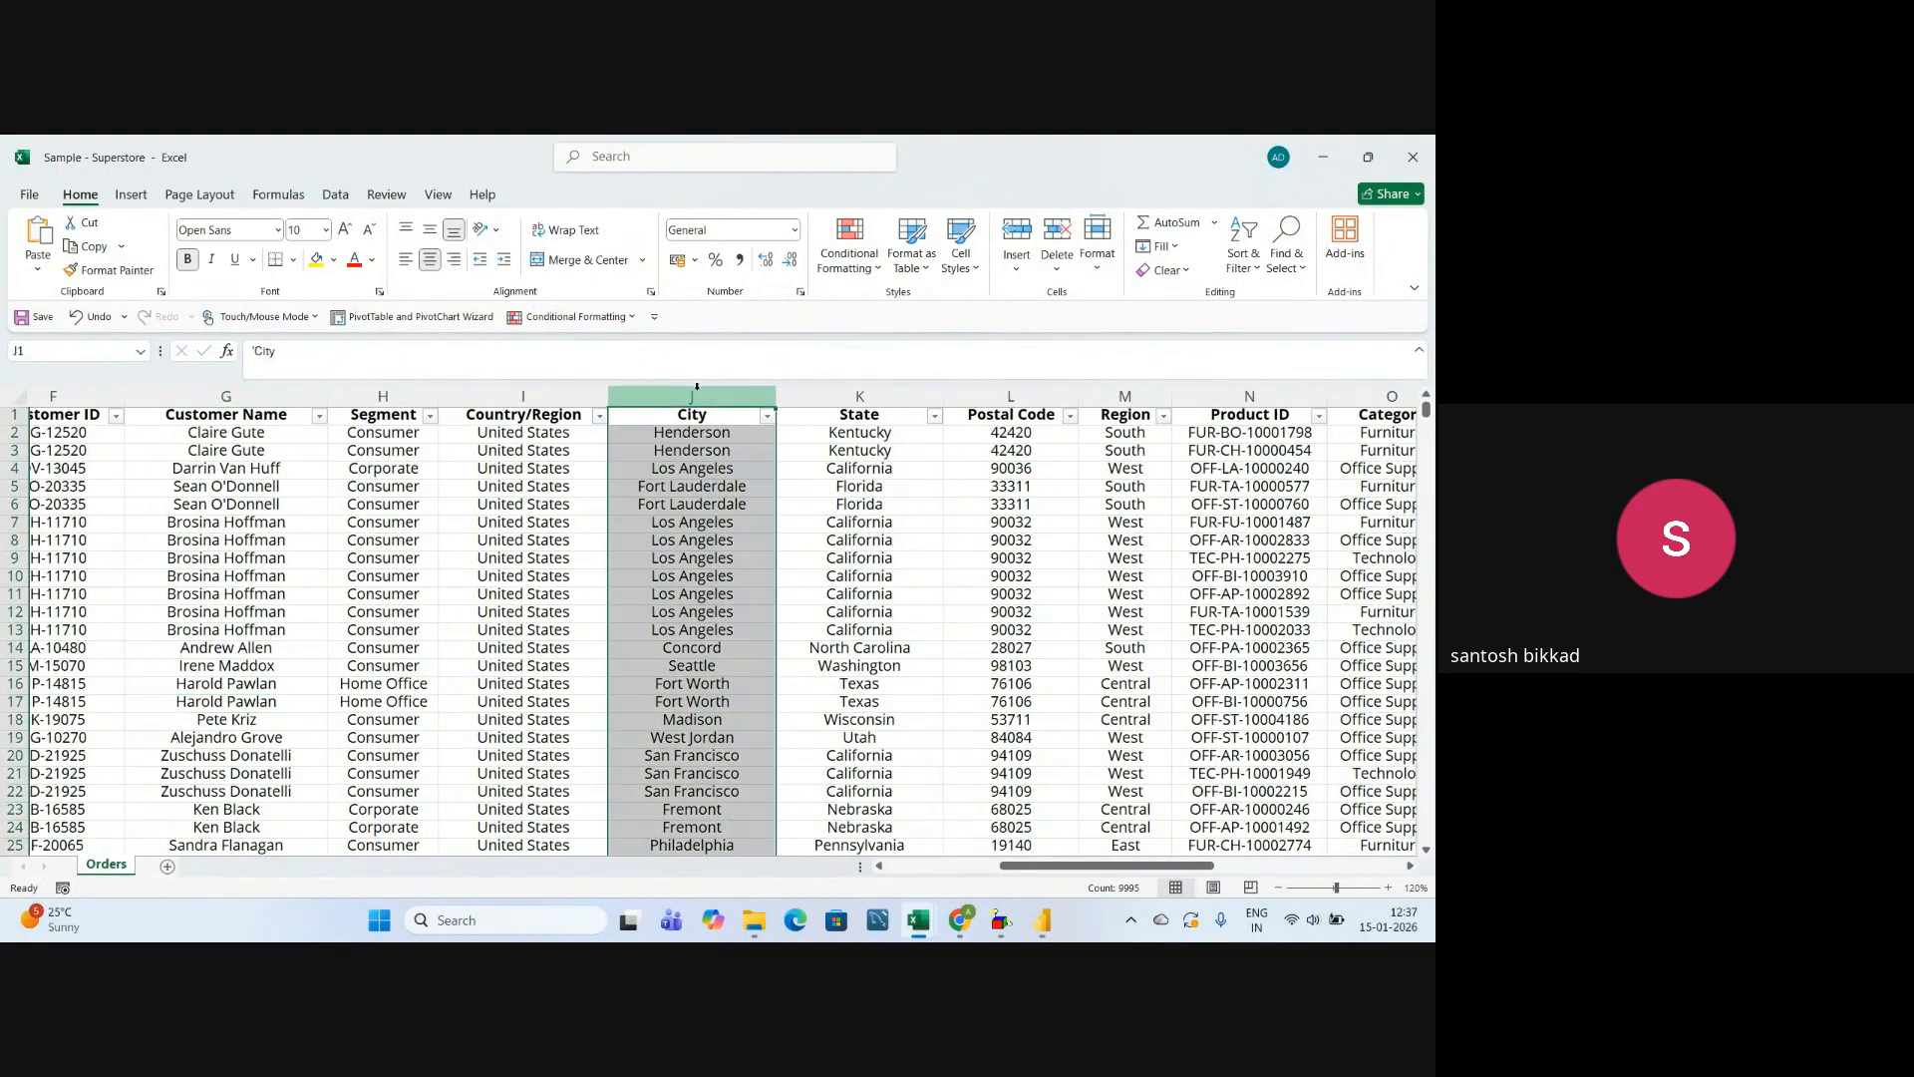
{"action": "left_click", "coordinate": [528, 394]}
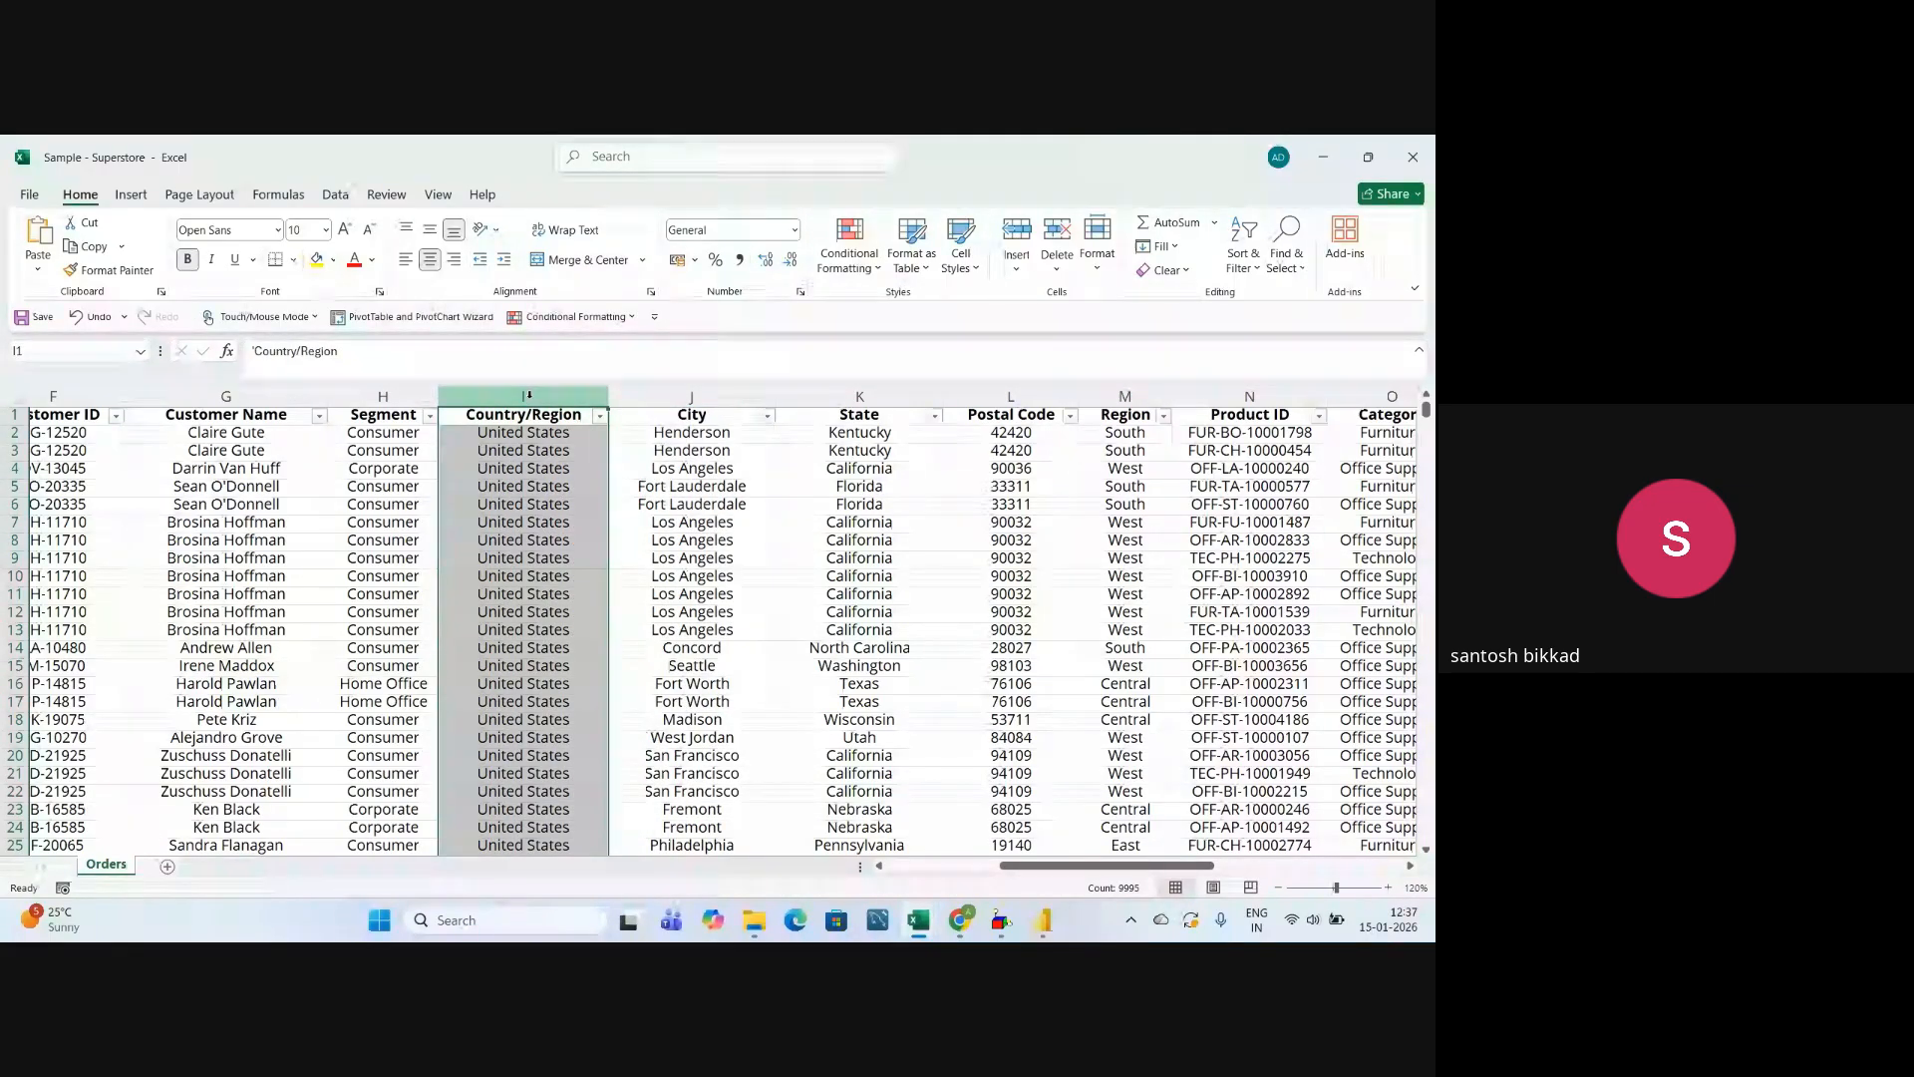
{"action": "left_click", "coordinate": [827, 394]}
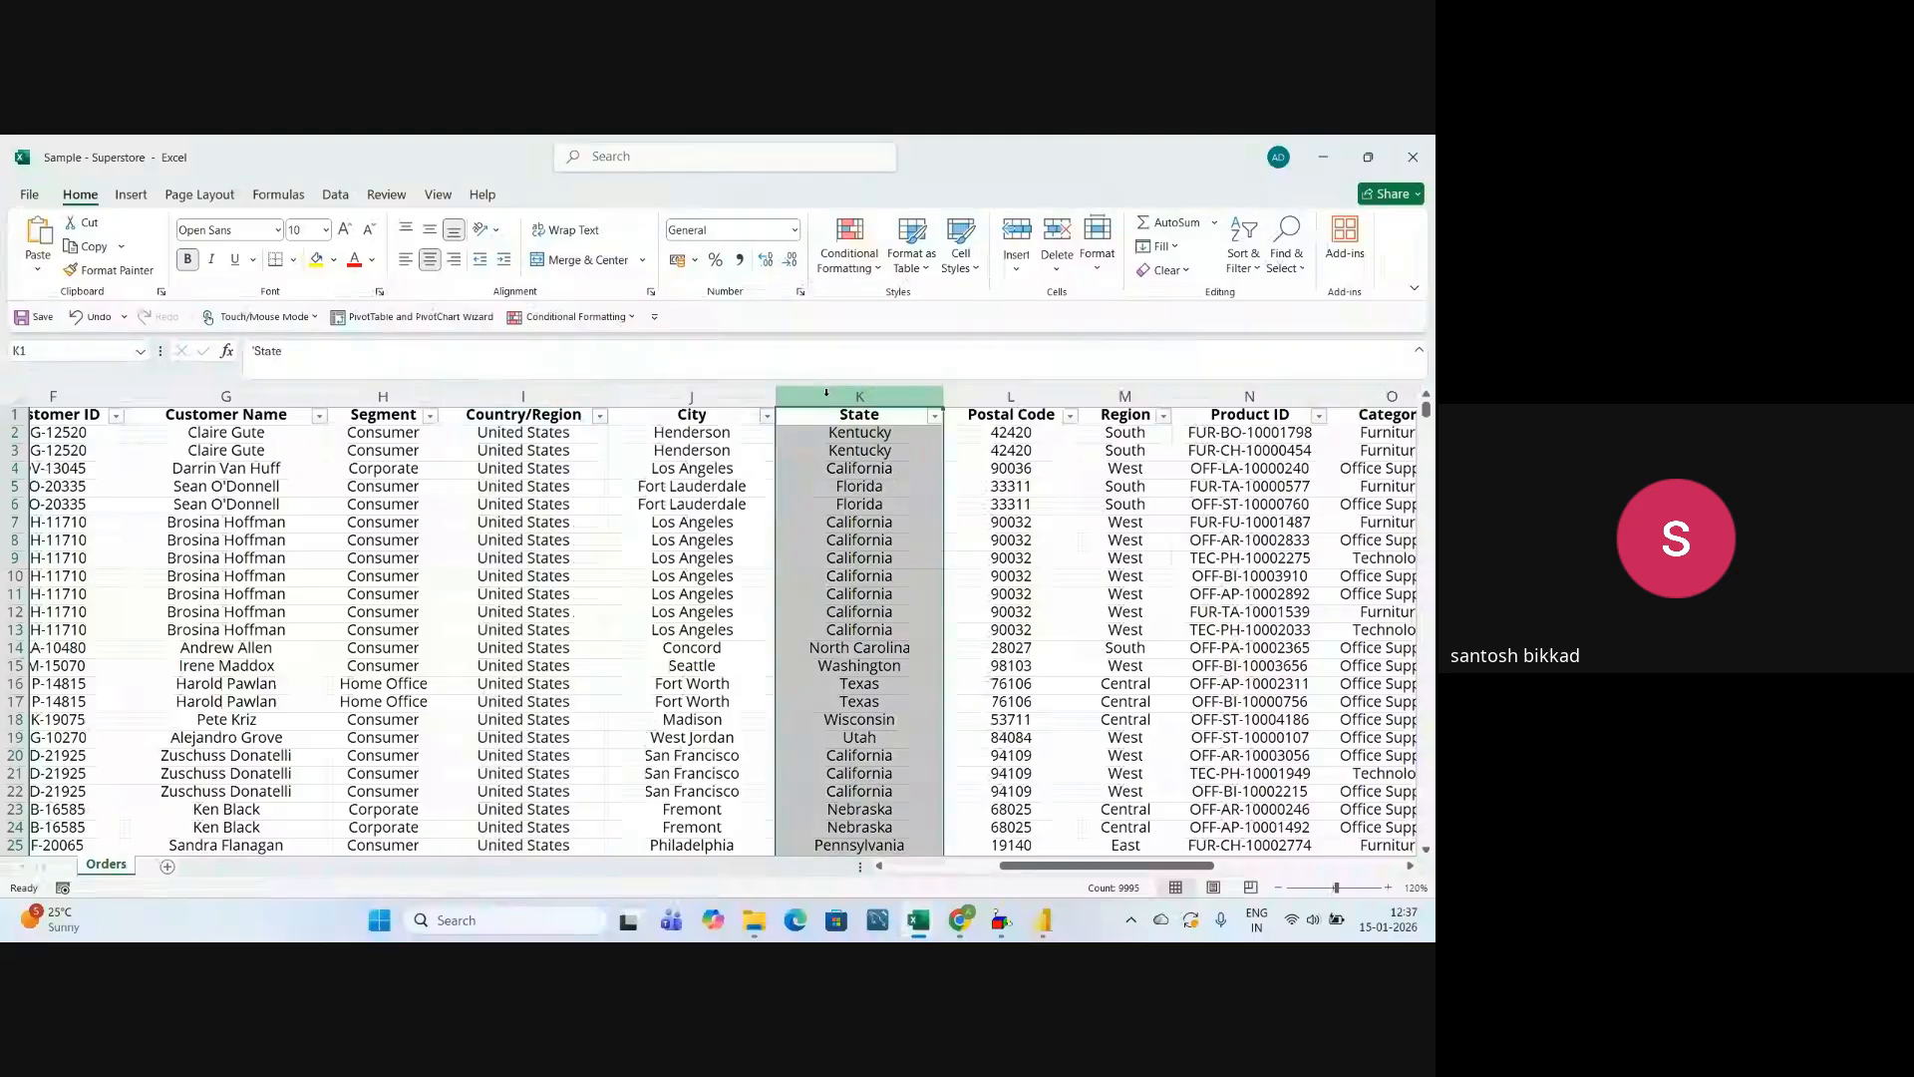
{"action": "left_click_drag", "start_coordinate": [1122, 865], "coordinate": [1176, 867]}
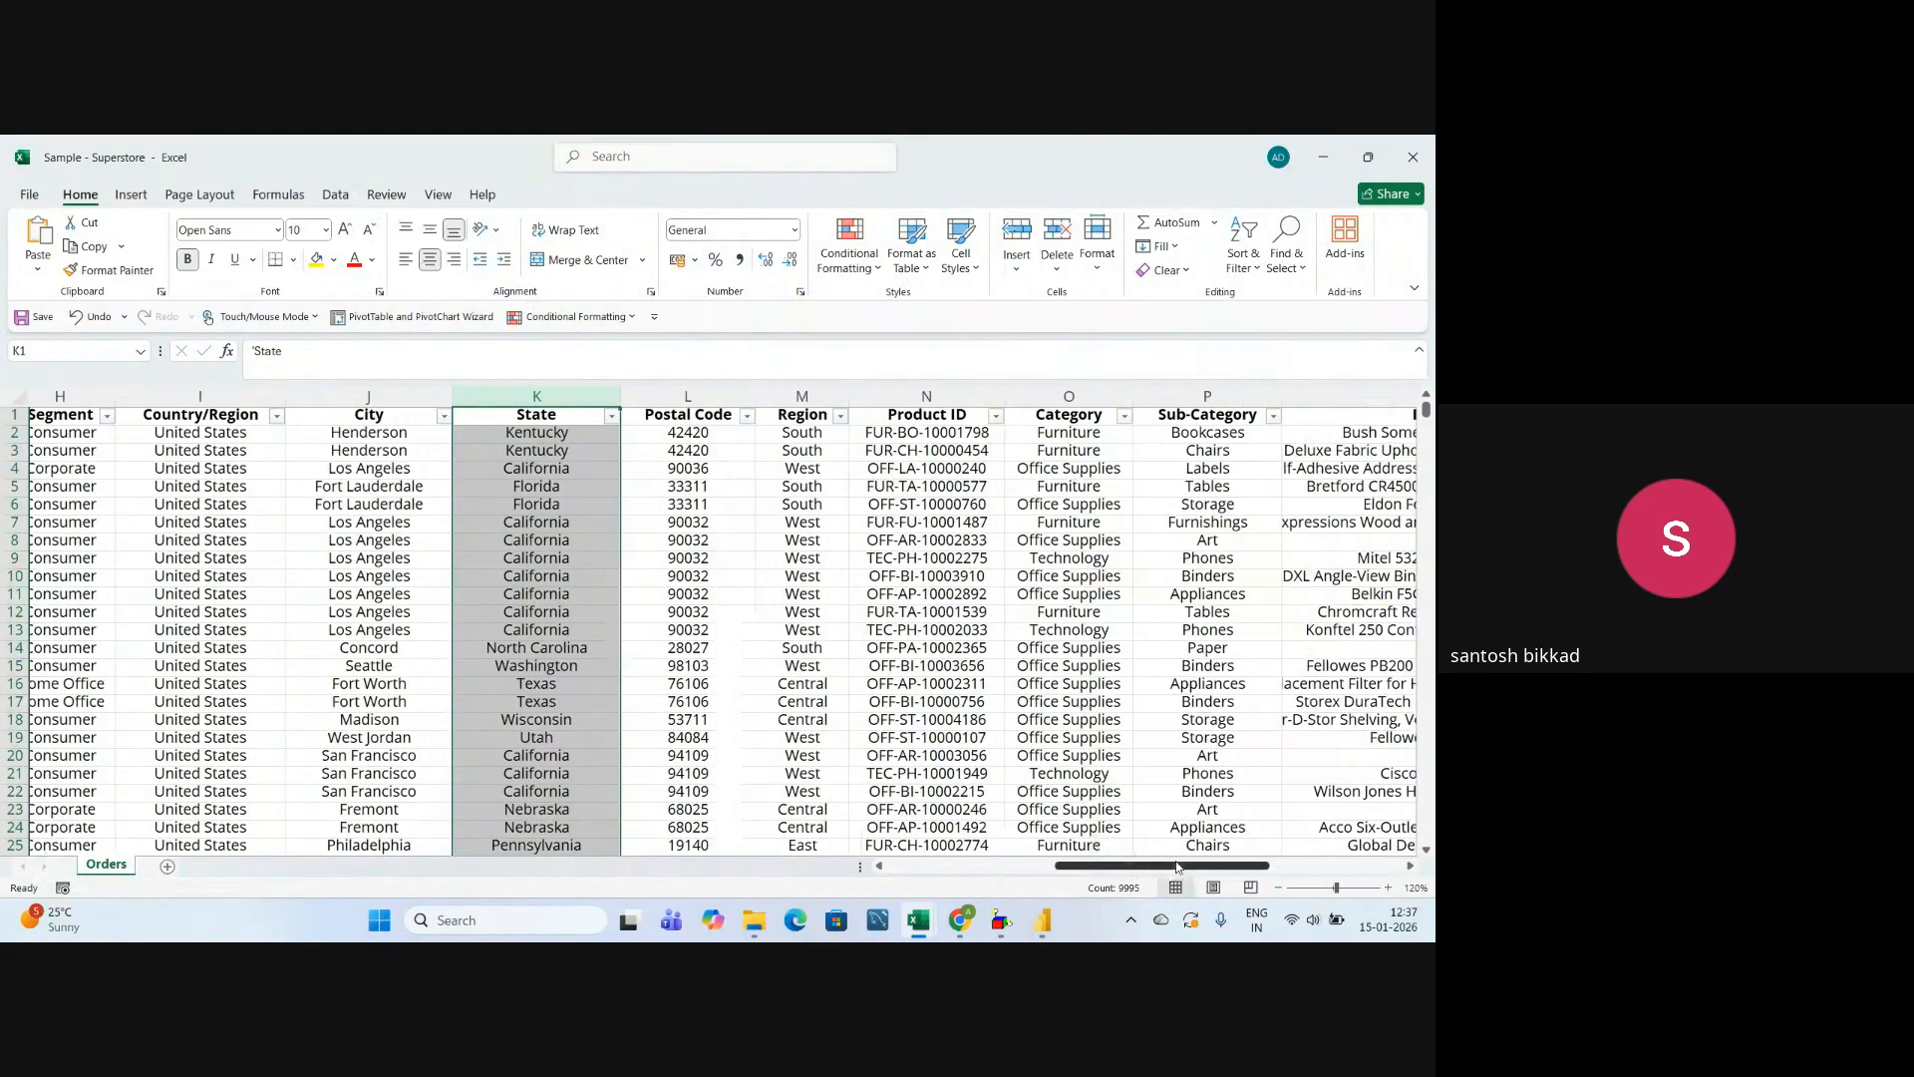
{"action": "left_click", "coordinate": [699, 396]}
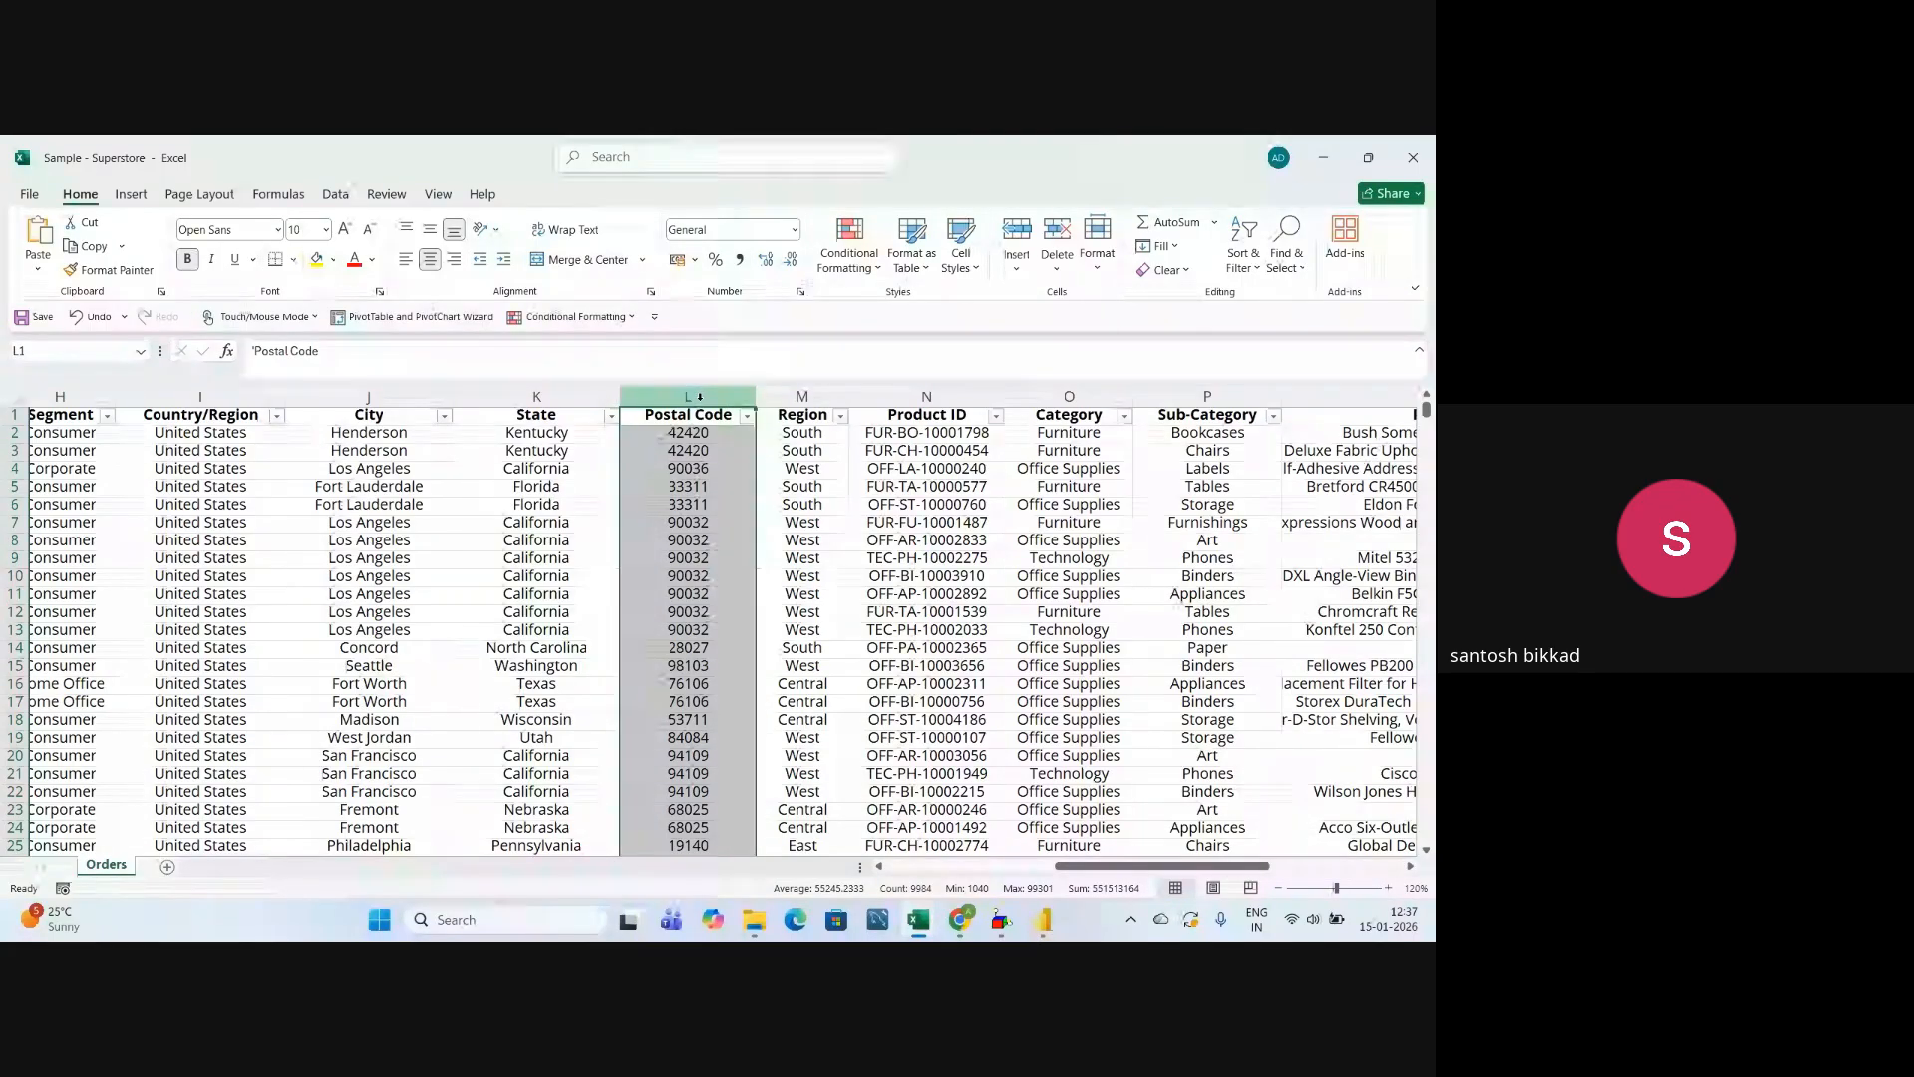
{"action": "left_click_drag", "start_coordinate": [199, 395], "coordinate": [682, 398]}
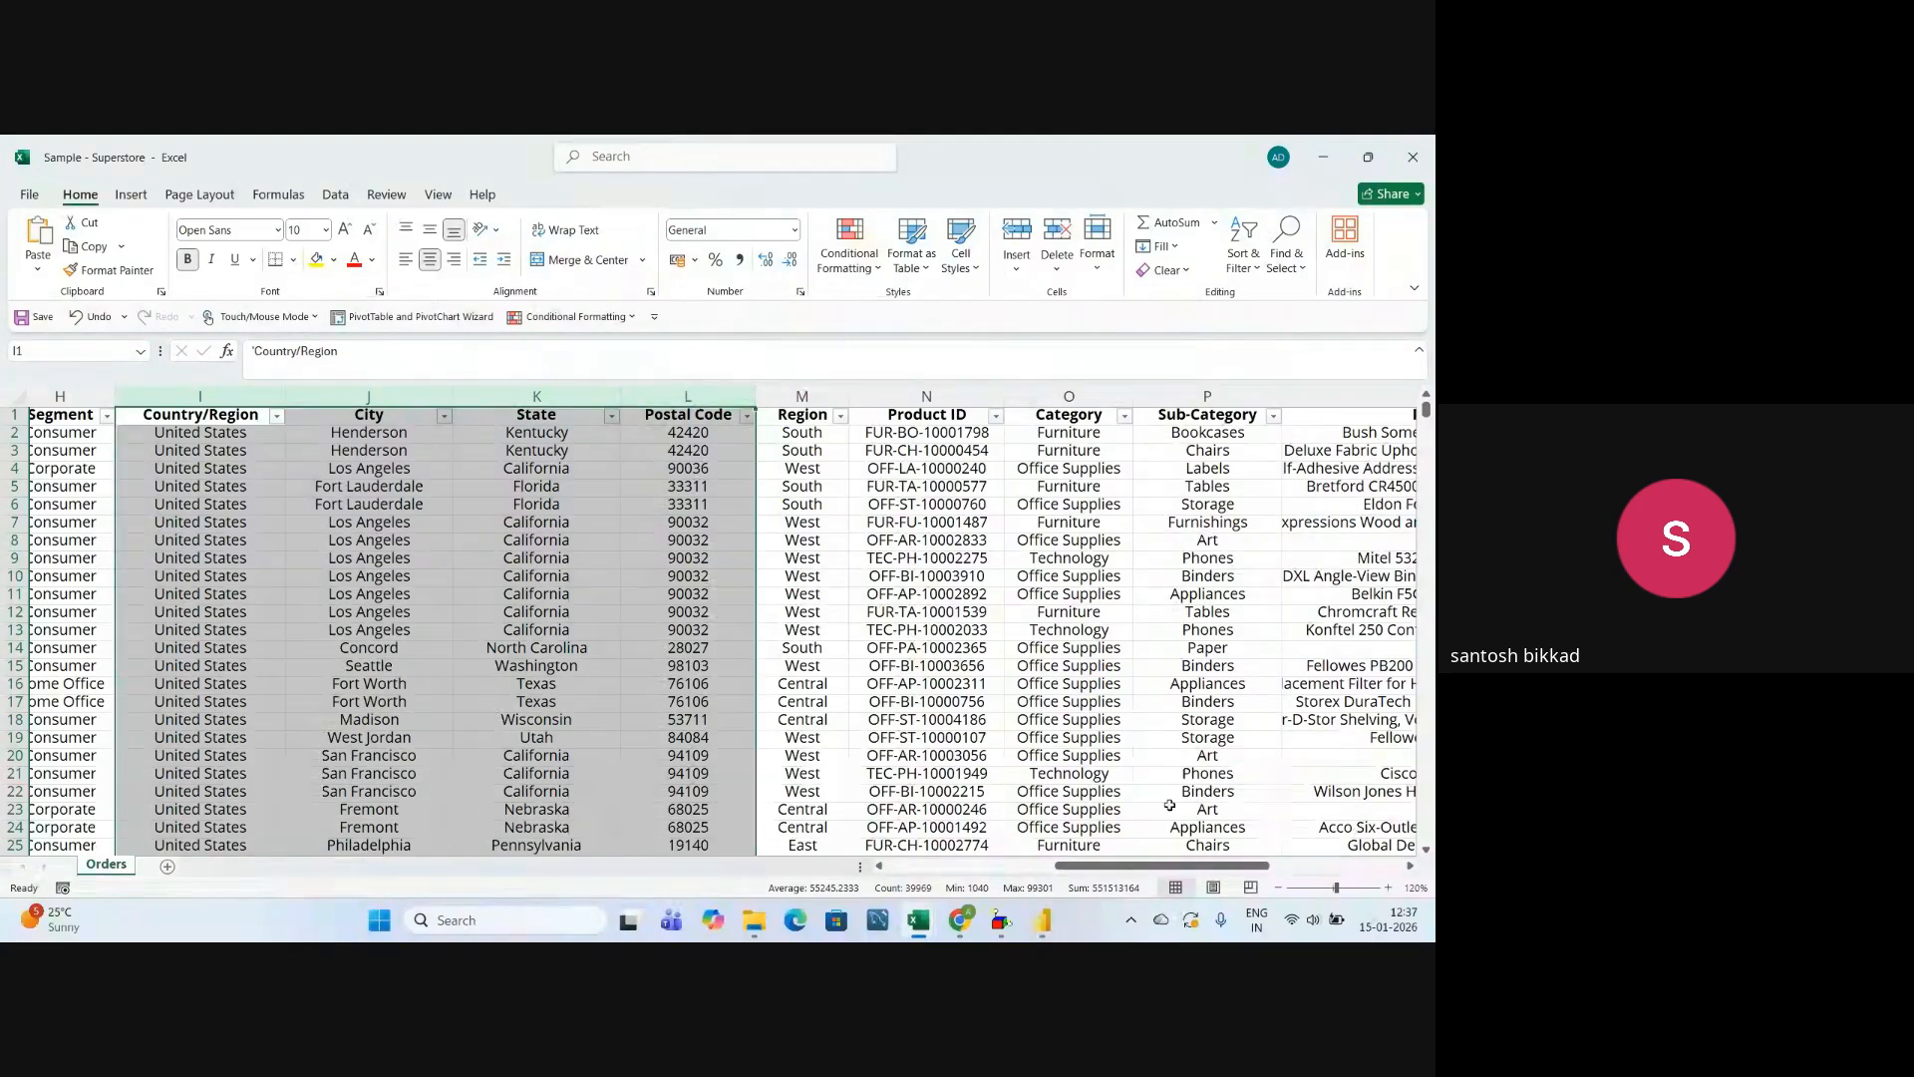
Look over the State values in the Orders sheet.
{"action": "left_click_drag", "start_coordinate": [1193, 867], "coordinate": [1150, 883]}
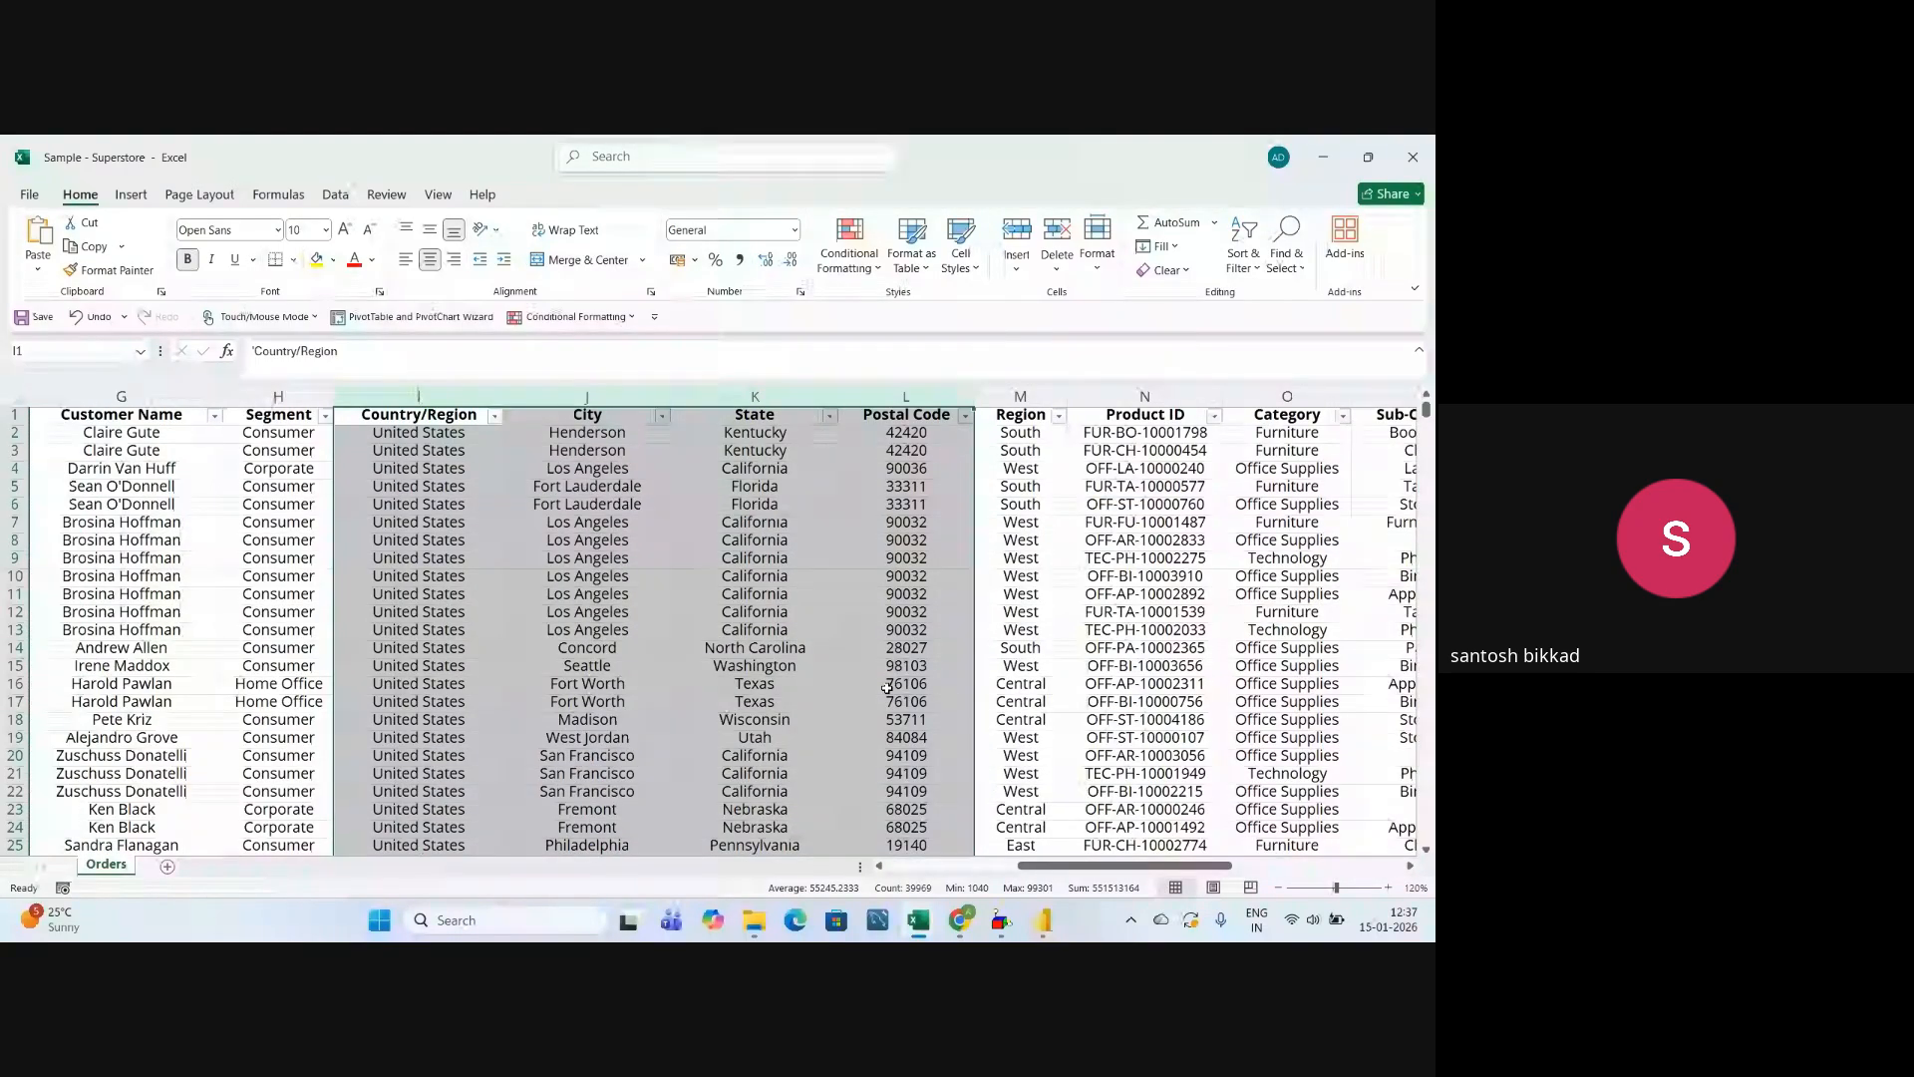
{"action": "left_click", "coordinate": [755, 611]}
{"action": "left_click", "coordinate": [758, 754]}
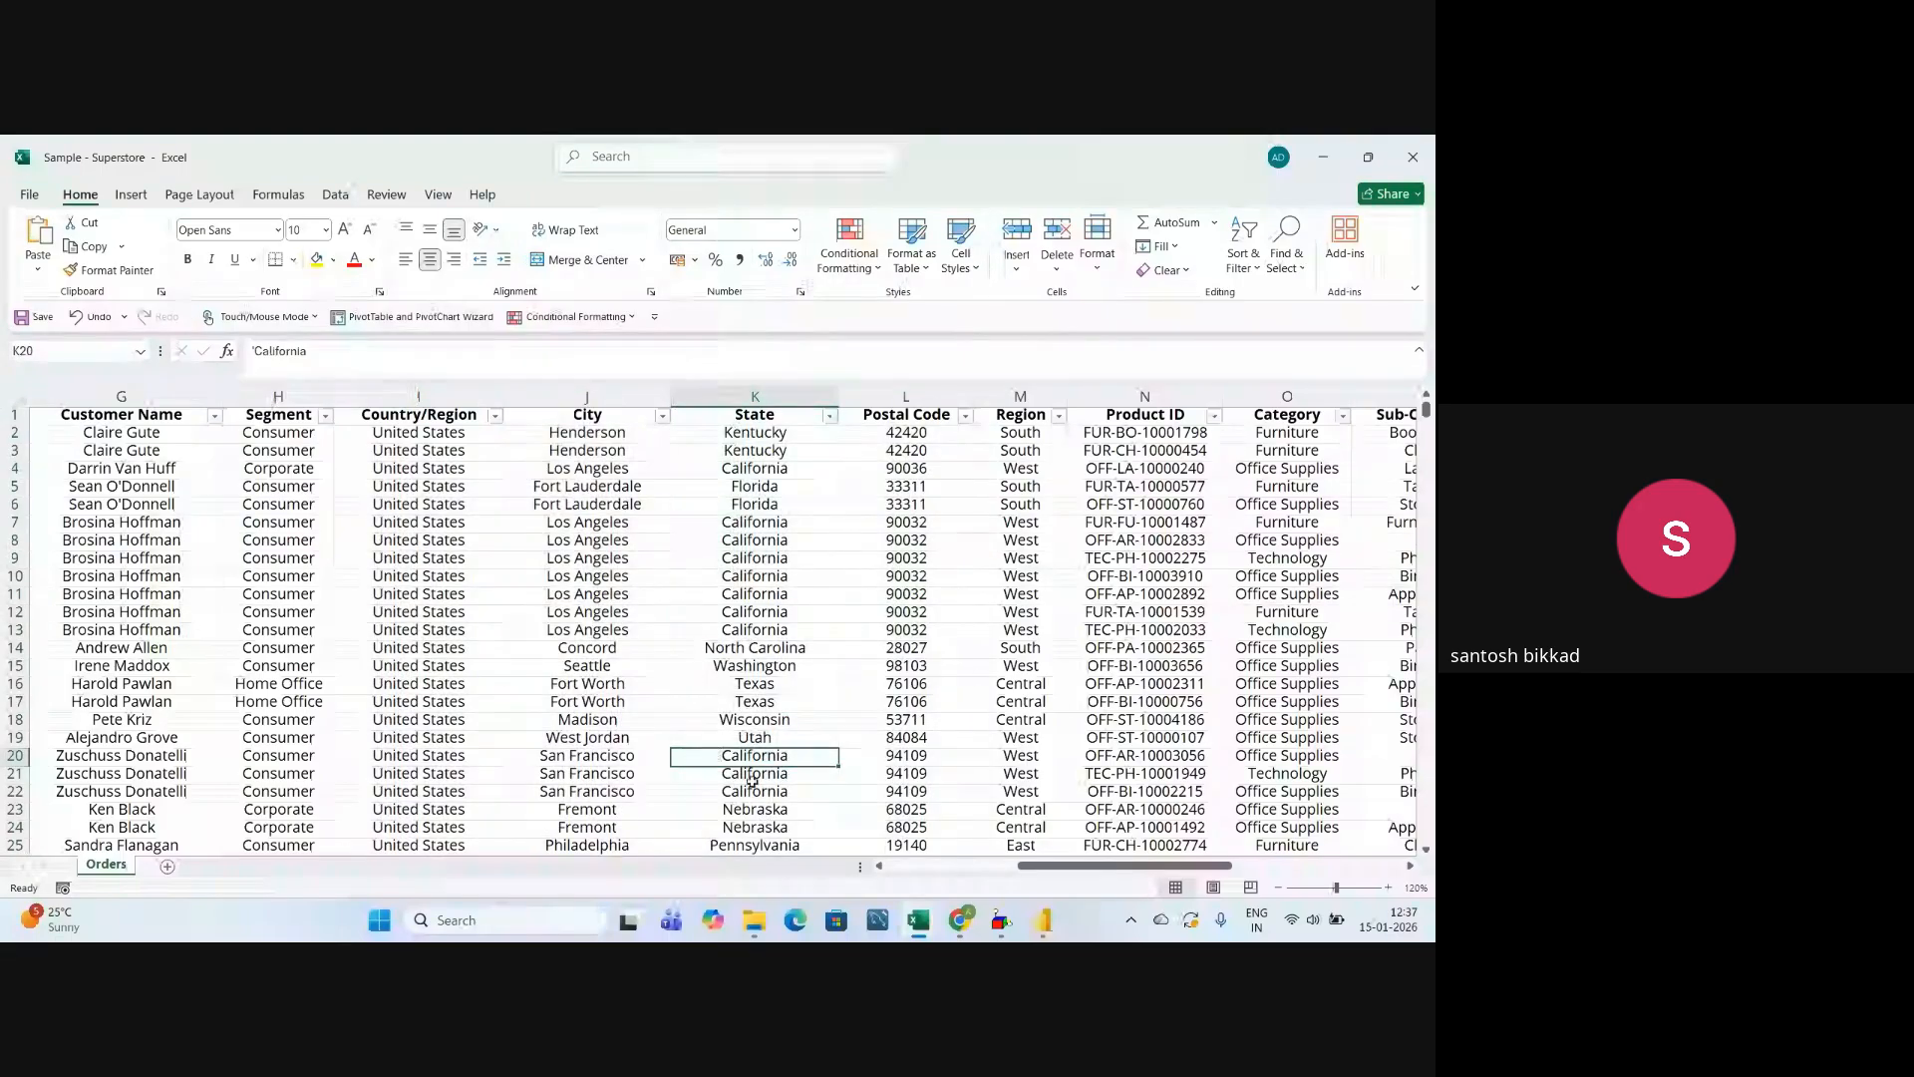
Switch to Power BI Desktop and assign the State field from the Orders table as the map's location.
{"action": "mouse_move", "coordinate": [921, 929]}
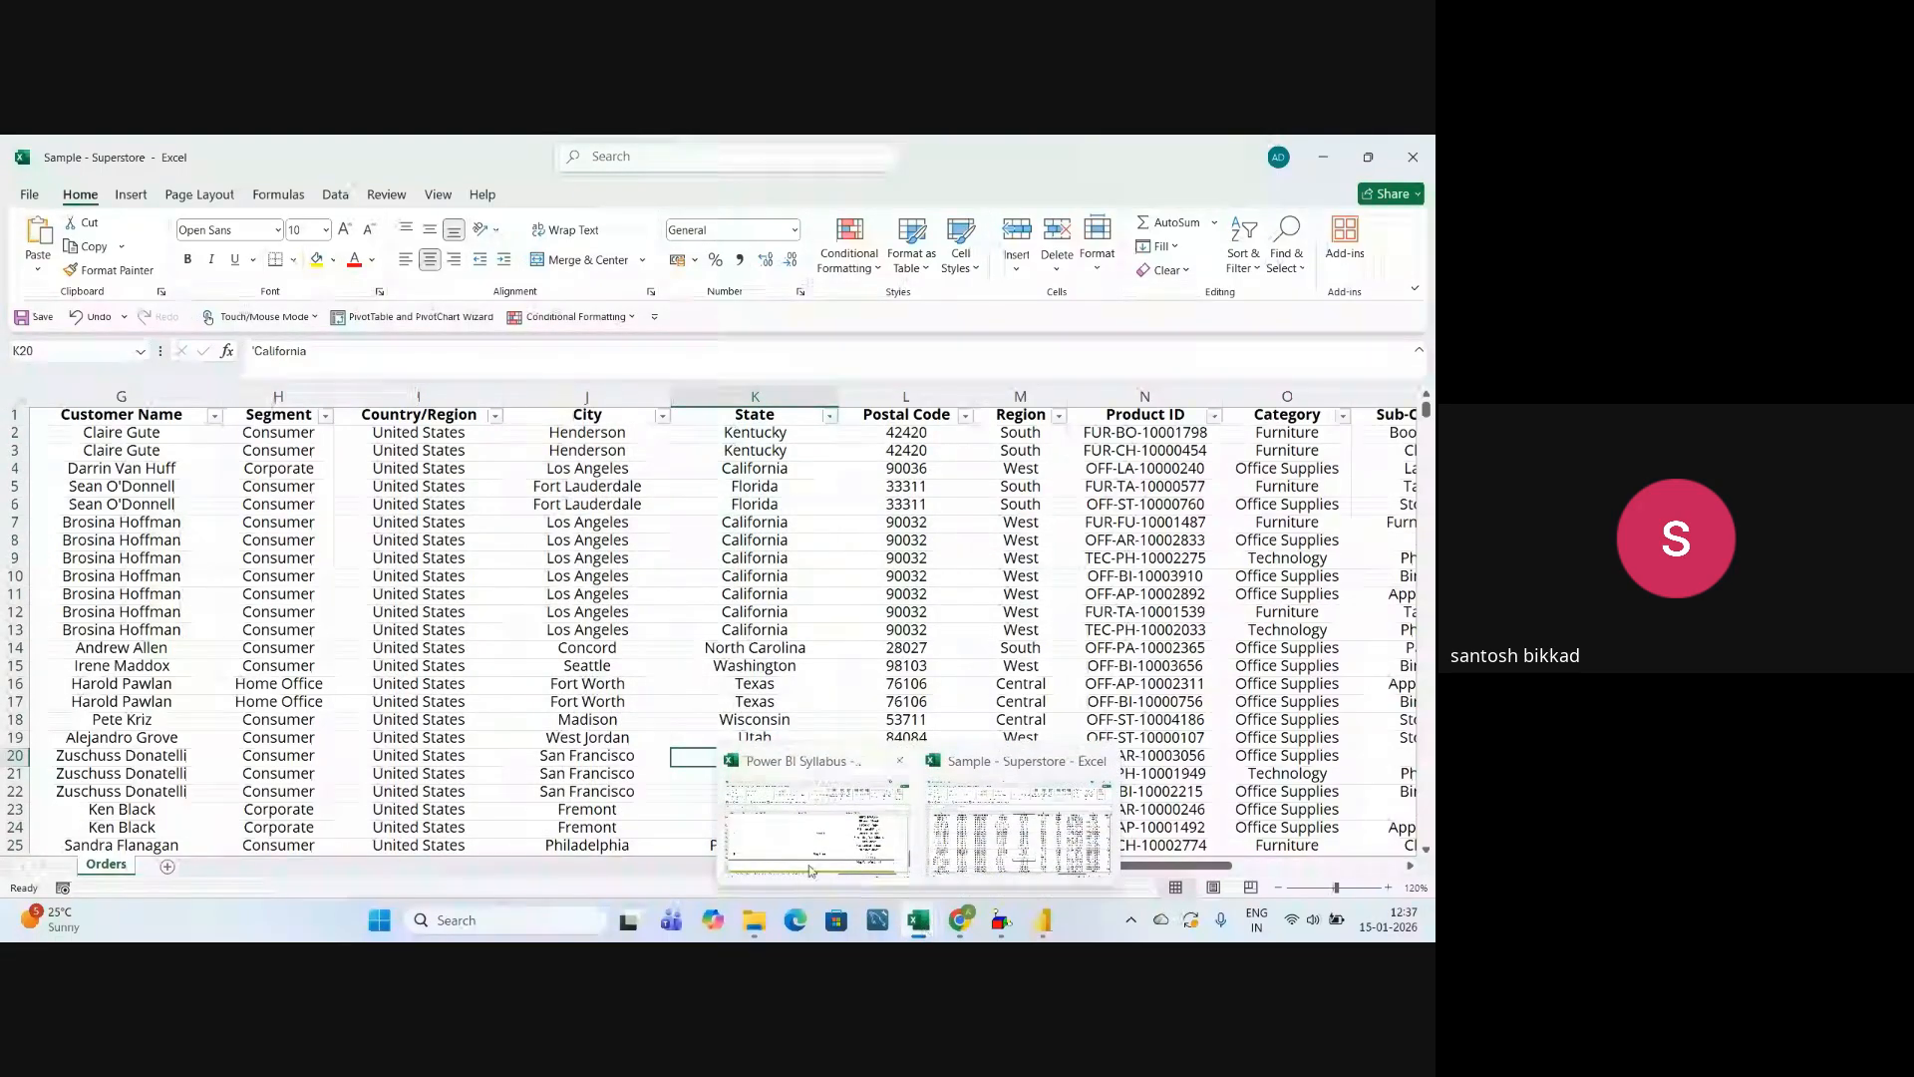
{"action": "left_click", "coordinate": [1042, 919]}
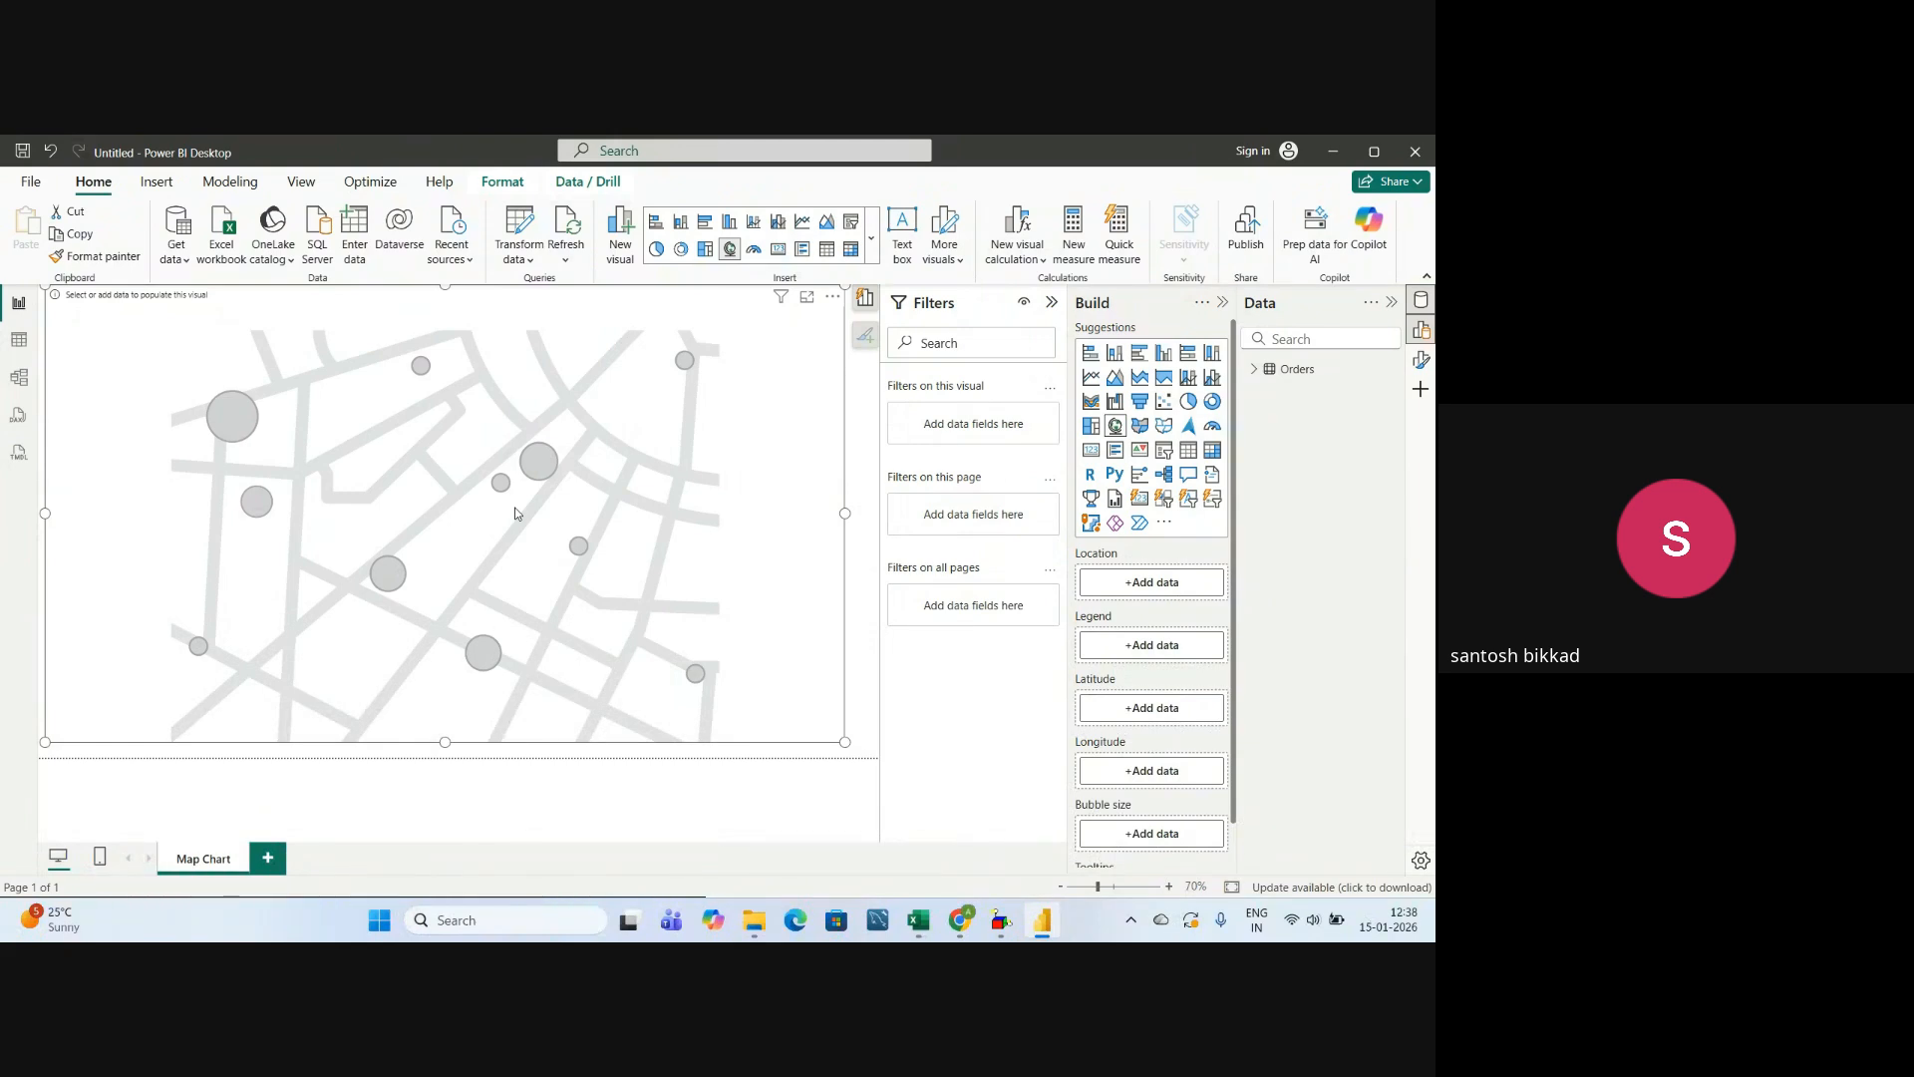
{"action": "left_click", "coordinate": [1255, 371]}
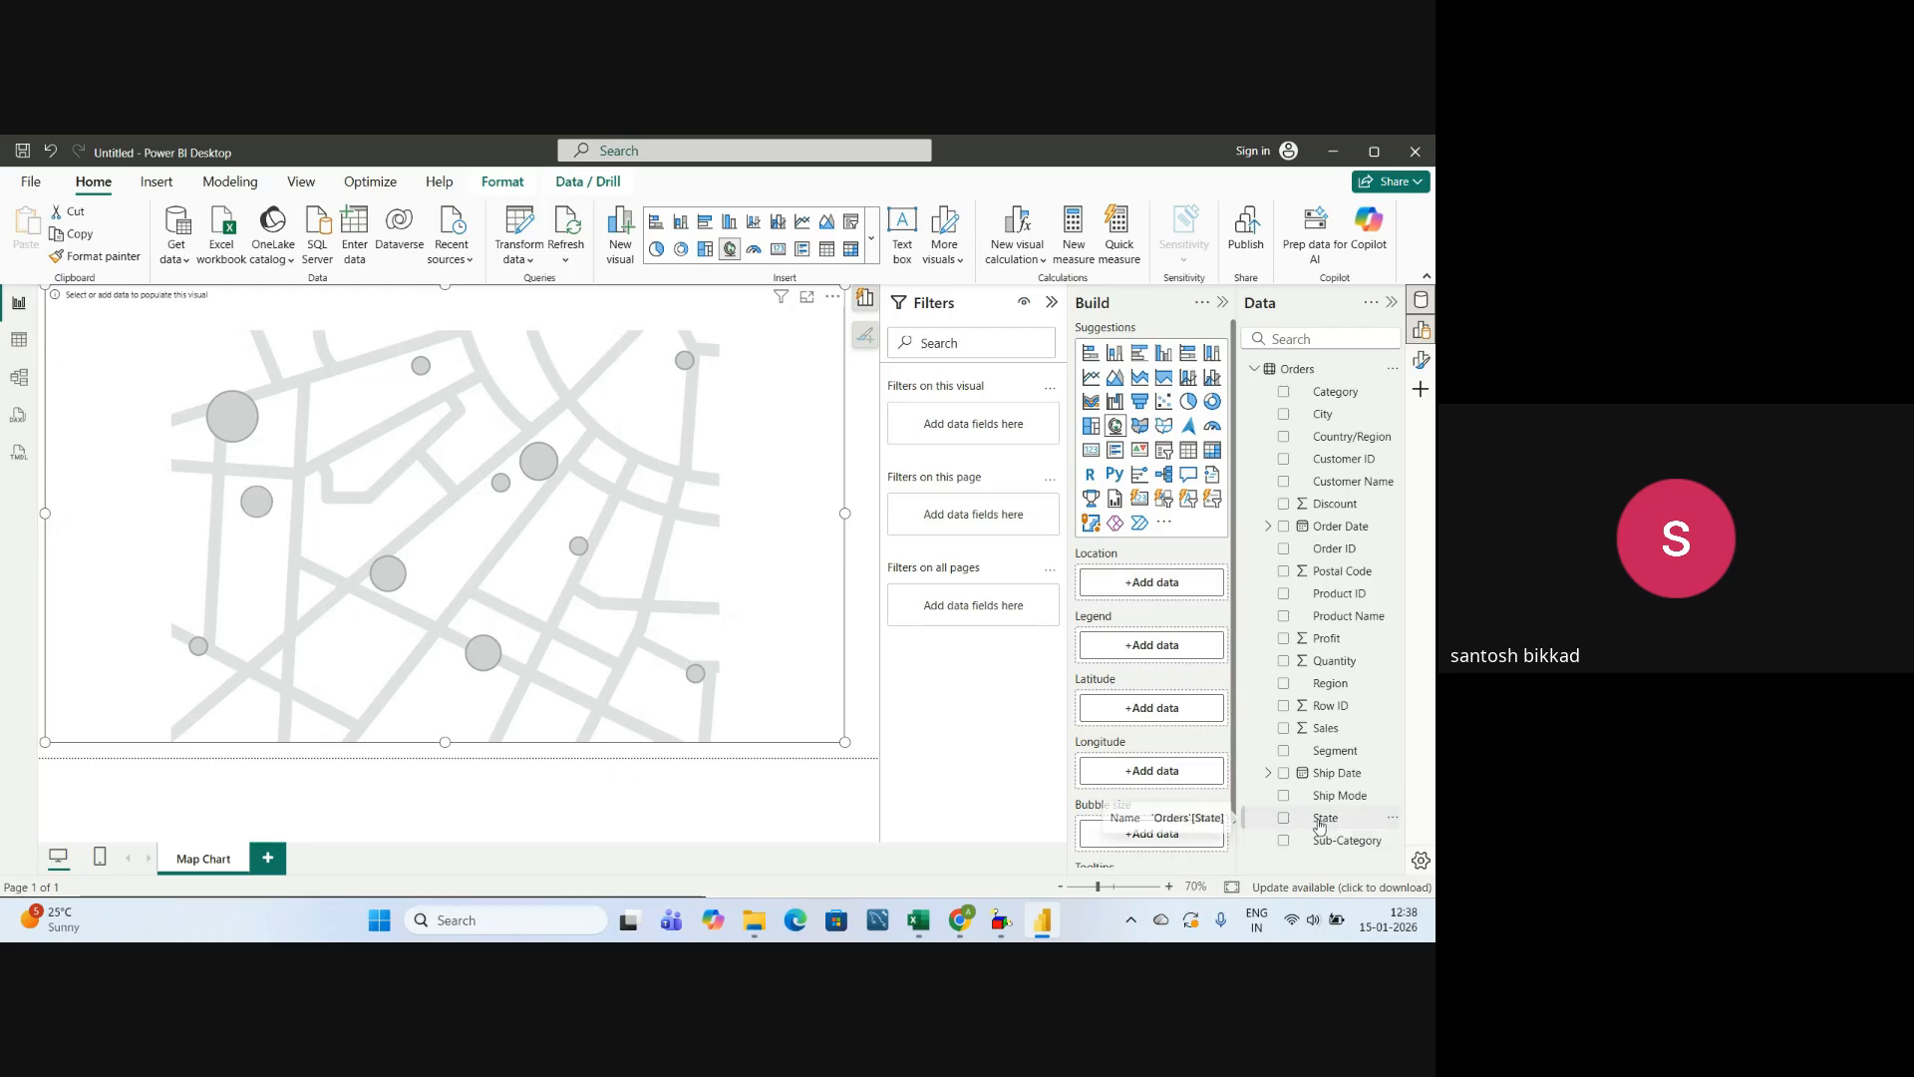
{"action": "left_click_drag", "start_coordinate": [1327, 825], "coordinate": [1152, 594]}
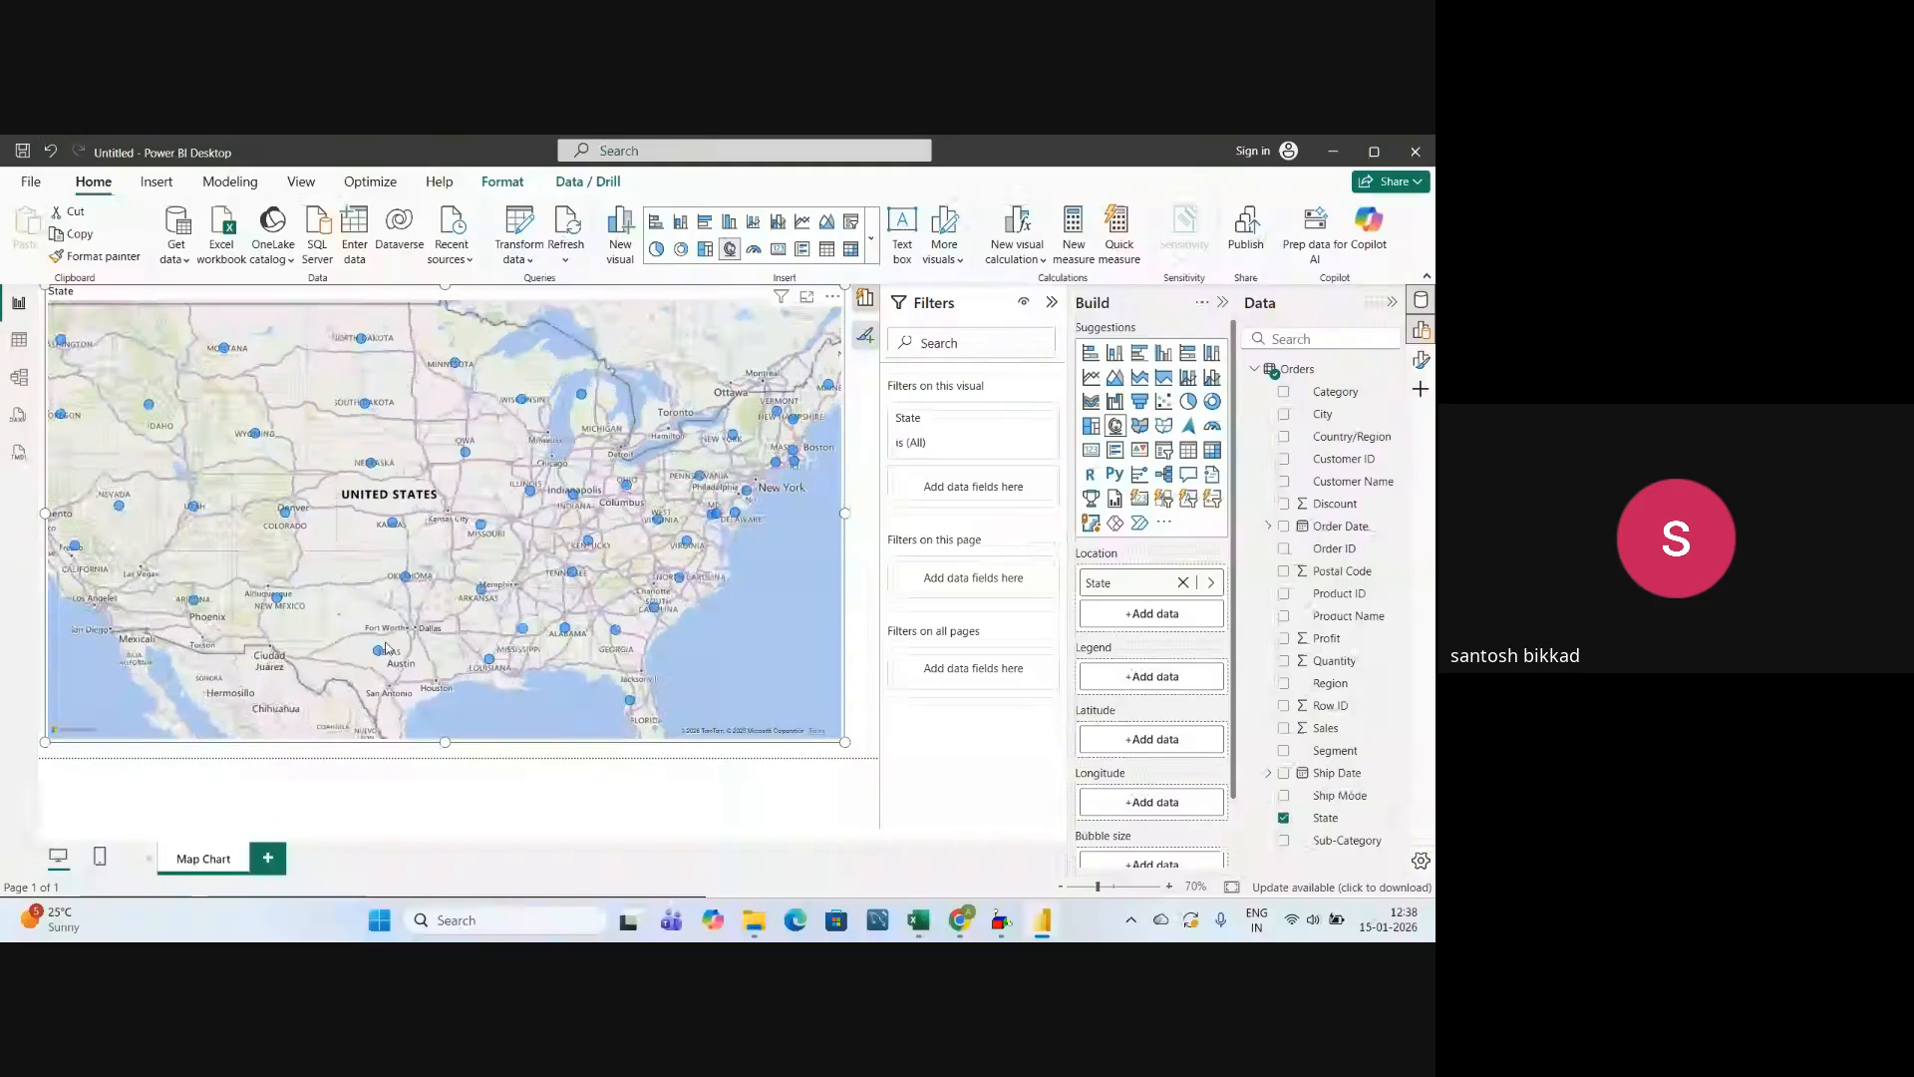
Examine the map's worldwide coverage from North America through South America, Africa, Europe and Russia to India, including India close up.
{"action": "scroll", "coordinate": [502, 559], "scroll_direction": "down", "scroll_amount": 2}
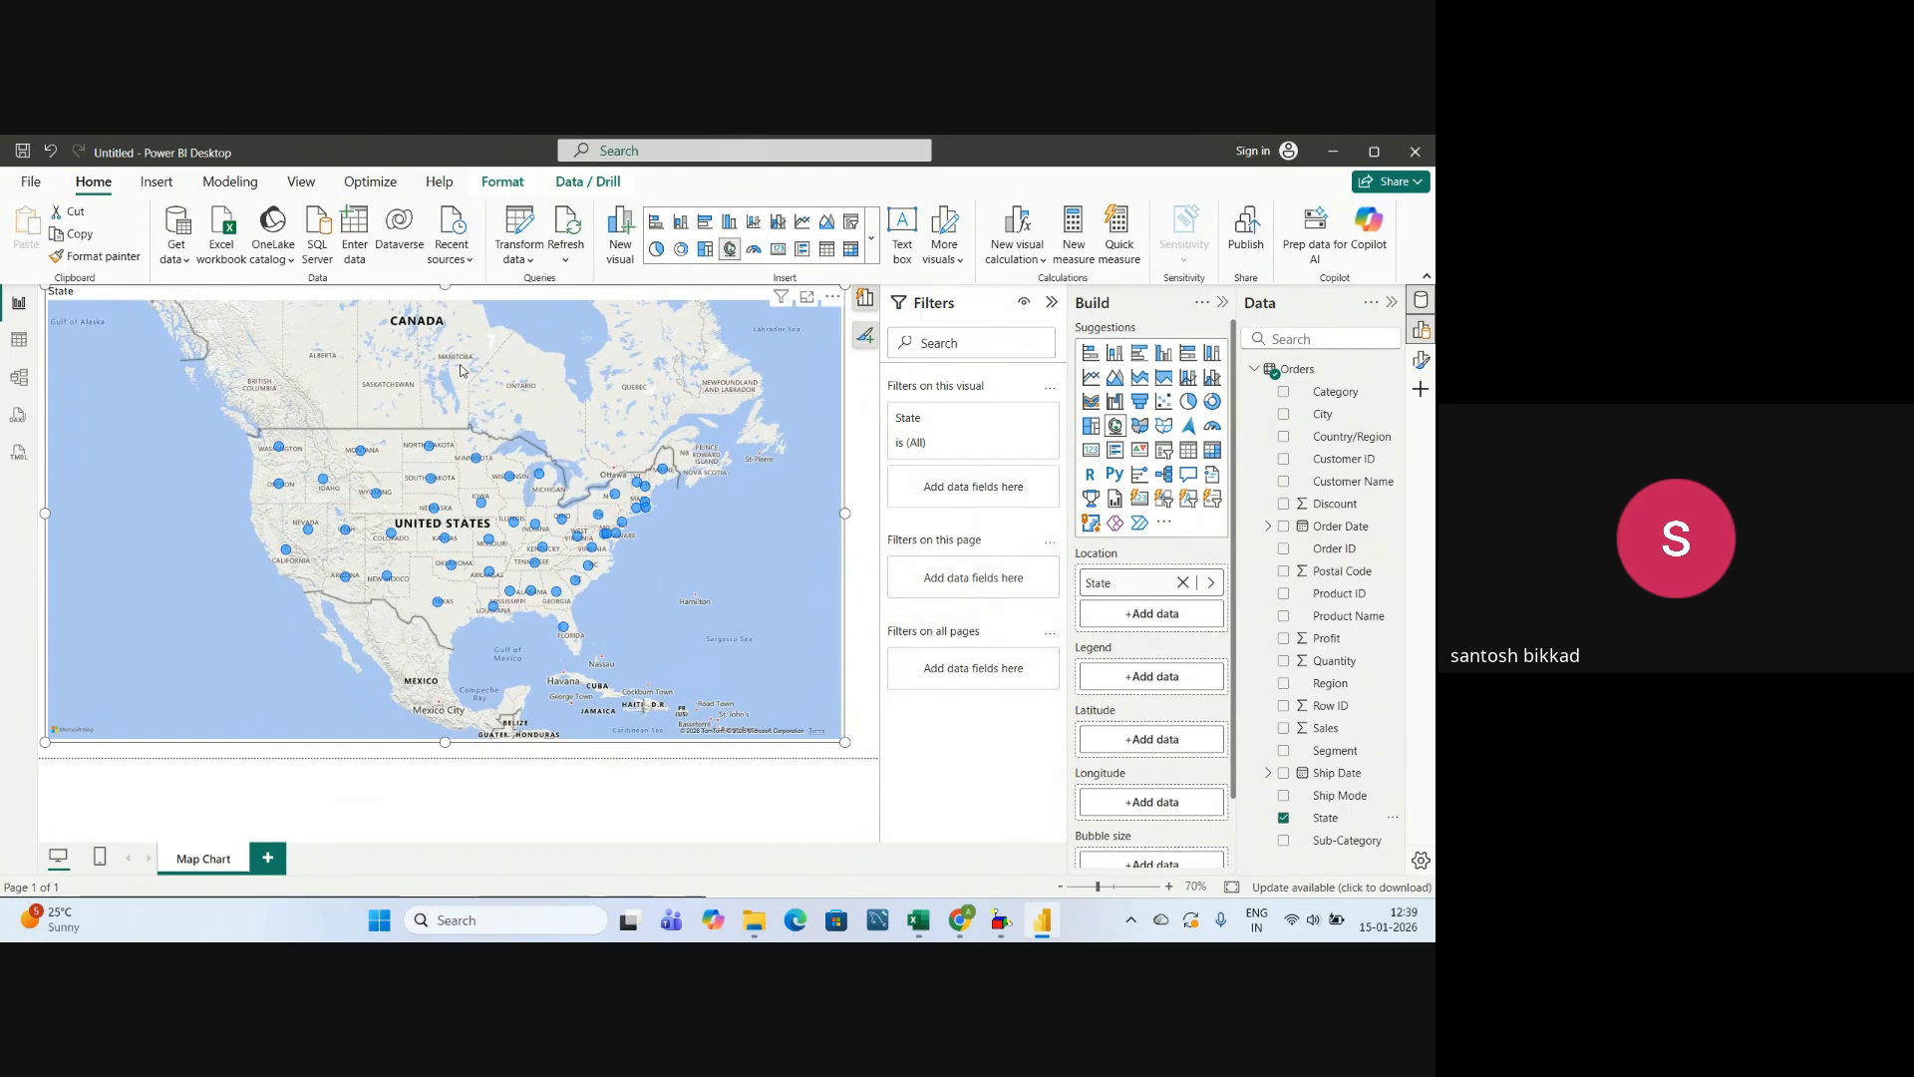
{"action": "left_click_drag", "start_coordinate": [461, 370], "coordinate": [470, 469]}
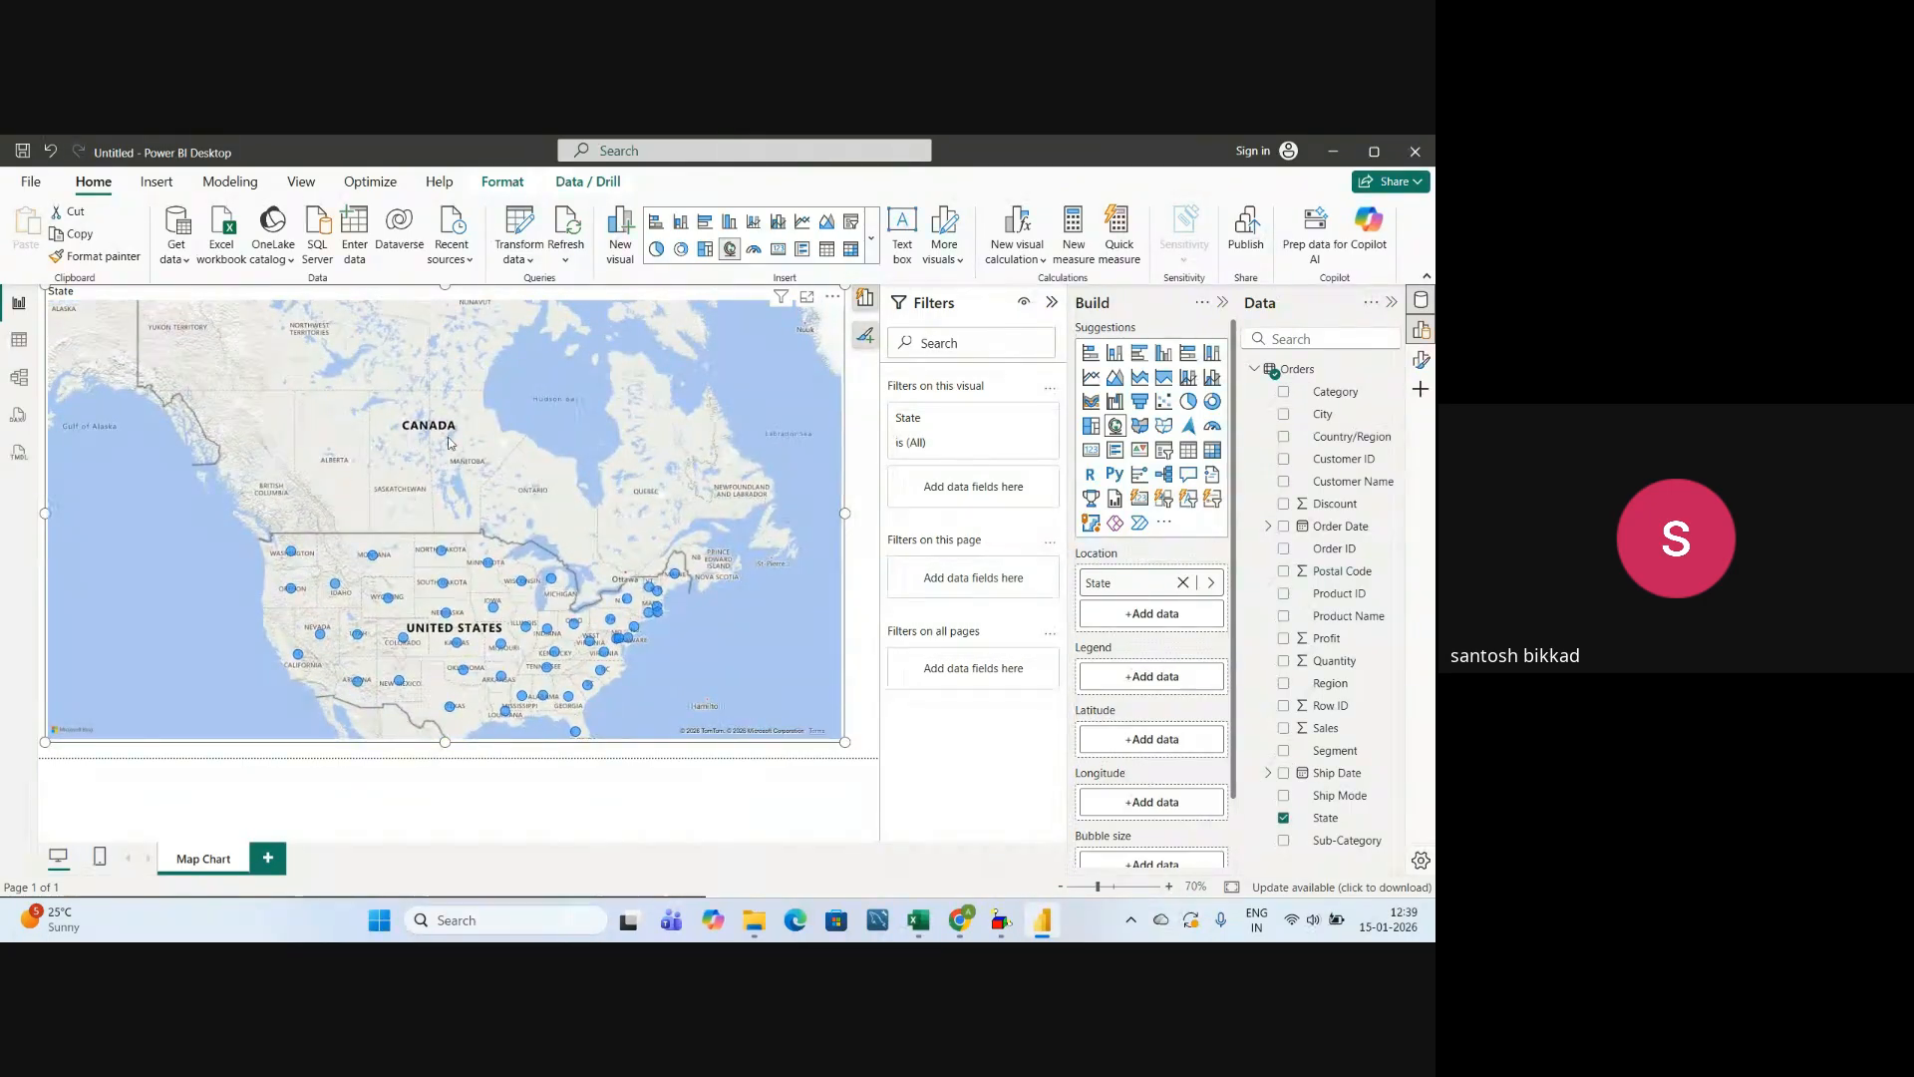
{"action": "left_click_drag", "start_coordinate": [471, 588], "coordinate": [498, 460]}
{"action": "left_click_drag", "start_coordinate": [544, 639], "coordinate": [498, 511]}
{"action": "left_click_drag", "start_coordinate": [638, 632], "coordinate": [516, 493]}
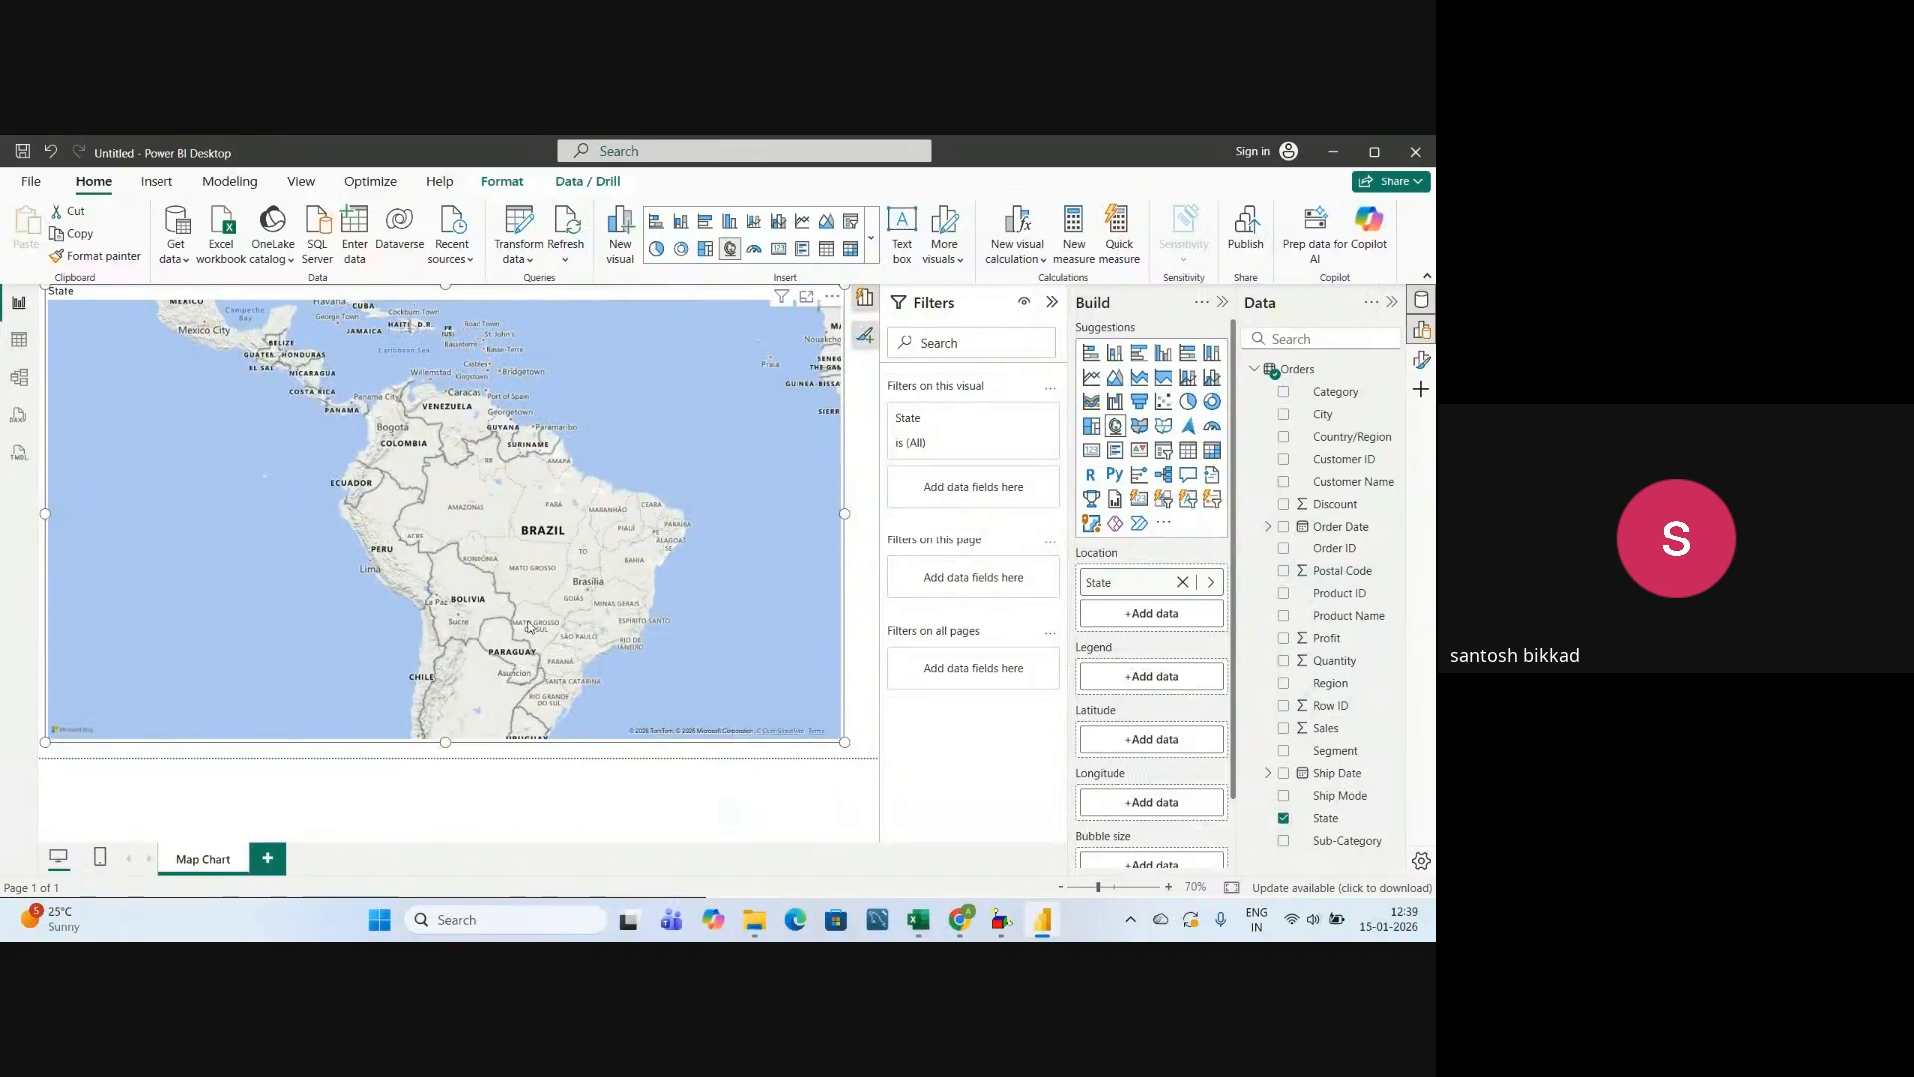
{"action": "left_click_drag", "start_coordinate": [712, 514], "coordinate": [405, 608]}
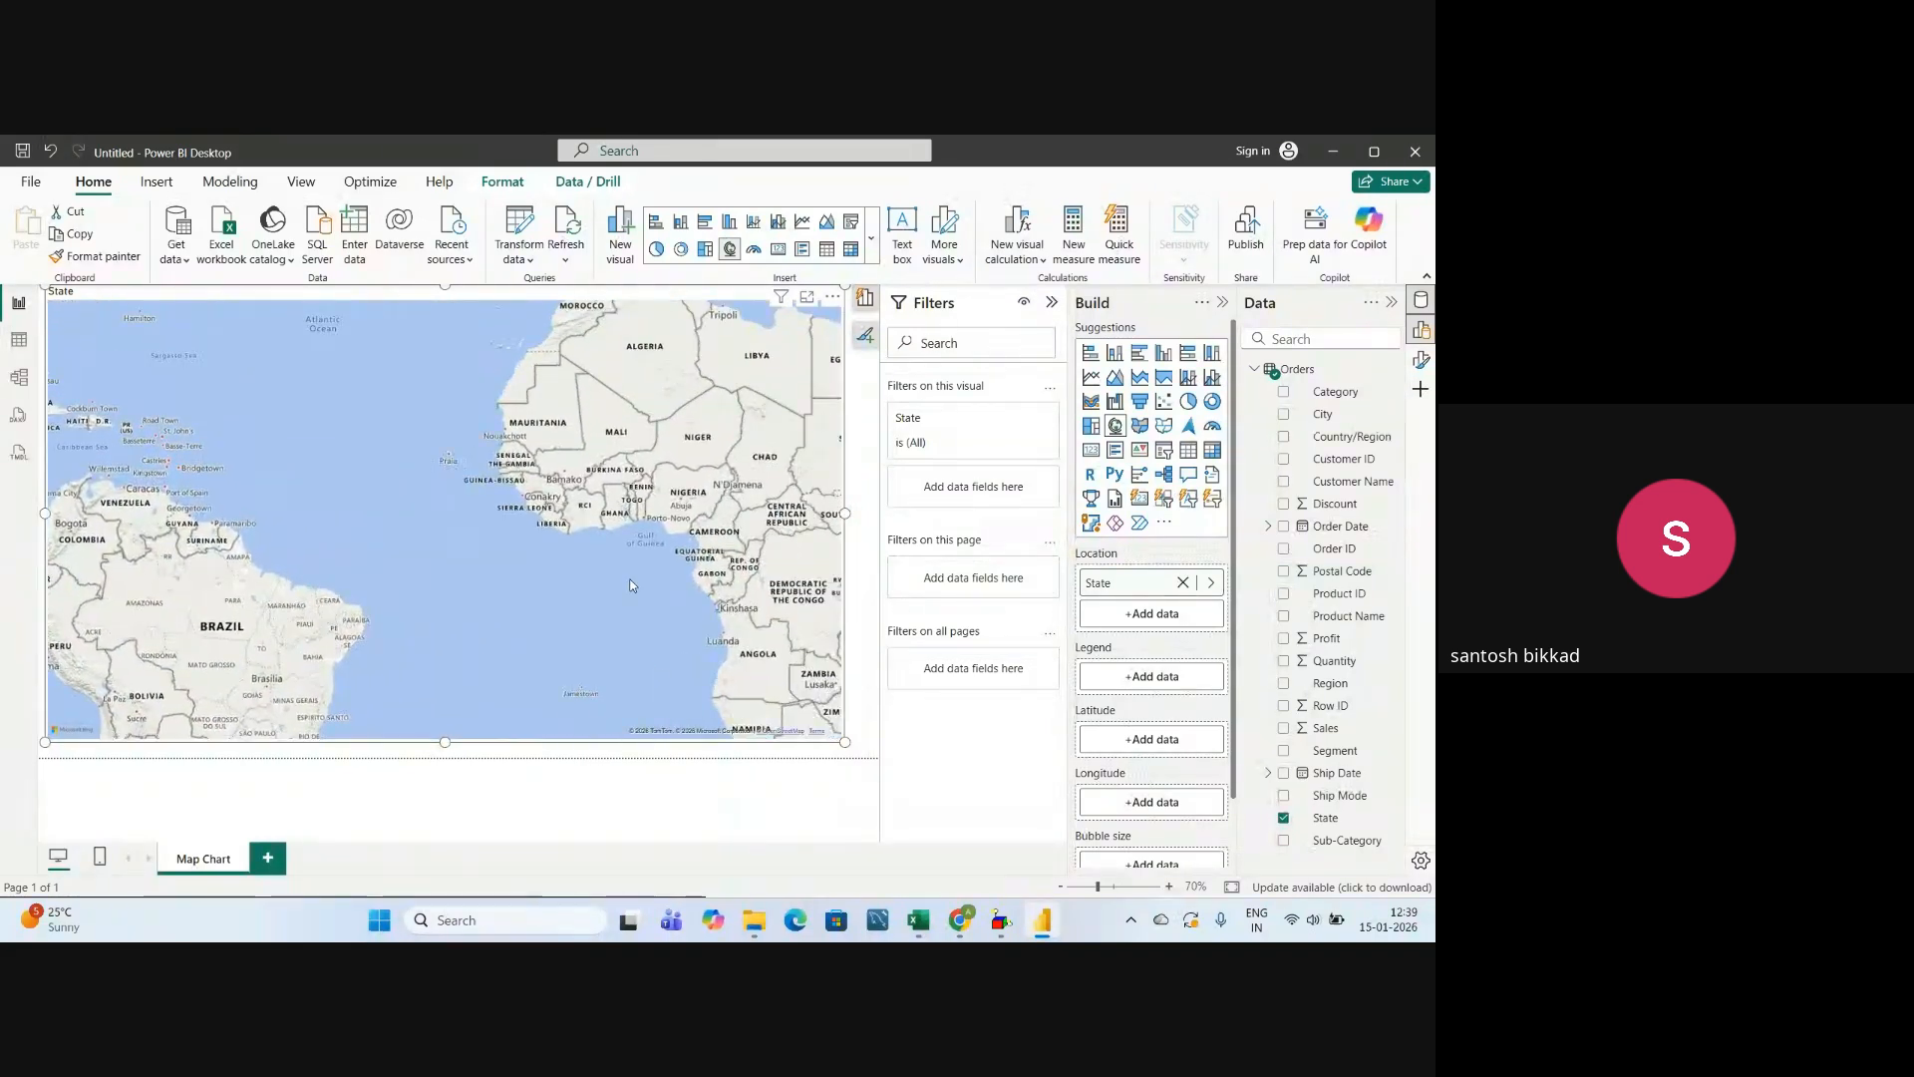
{"action": "left_click_drag", "start_coordinate": [630, 585], "coordinate": [577, 693]}
{"action": "left_click_drag", "start_coordinate": [735, 518], "coordinate": [503, 638]}
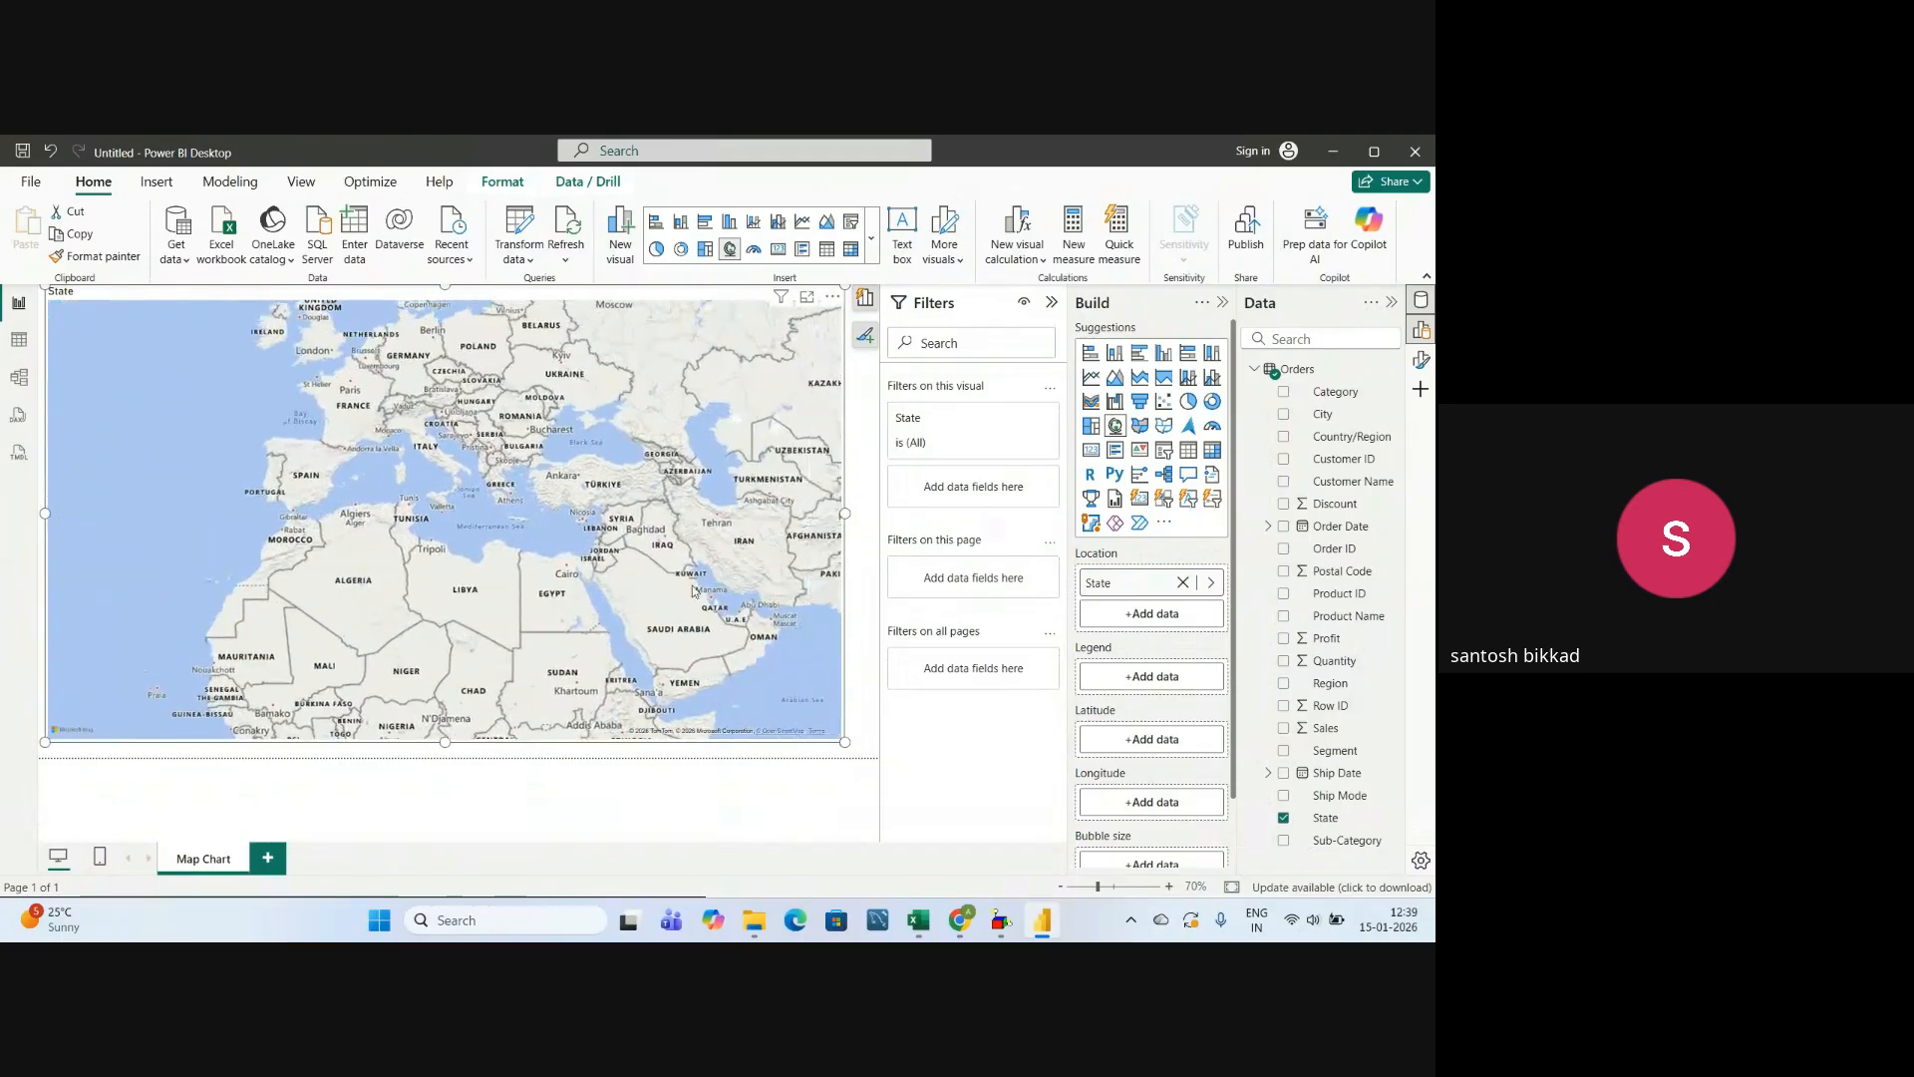
{"action": "left_click_drag", "start_coordinate": [701, 578], "coordinate": [607, 596]}
{"action": "left_click_drag", "start_coordinate": [607, 596], "coordinate": [521, 616]}
{"action": "left_click_drag", "start_coordinate": [710, 362], "coordinate": [506, 522]}
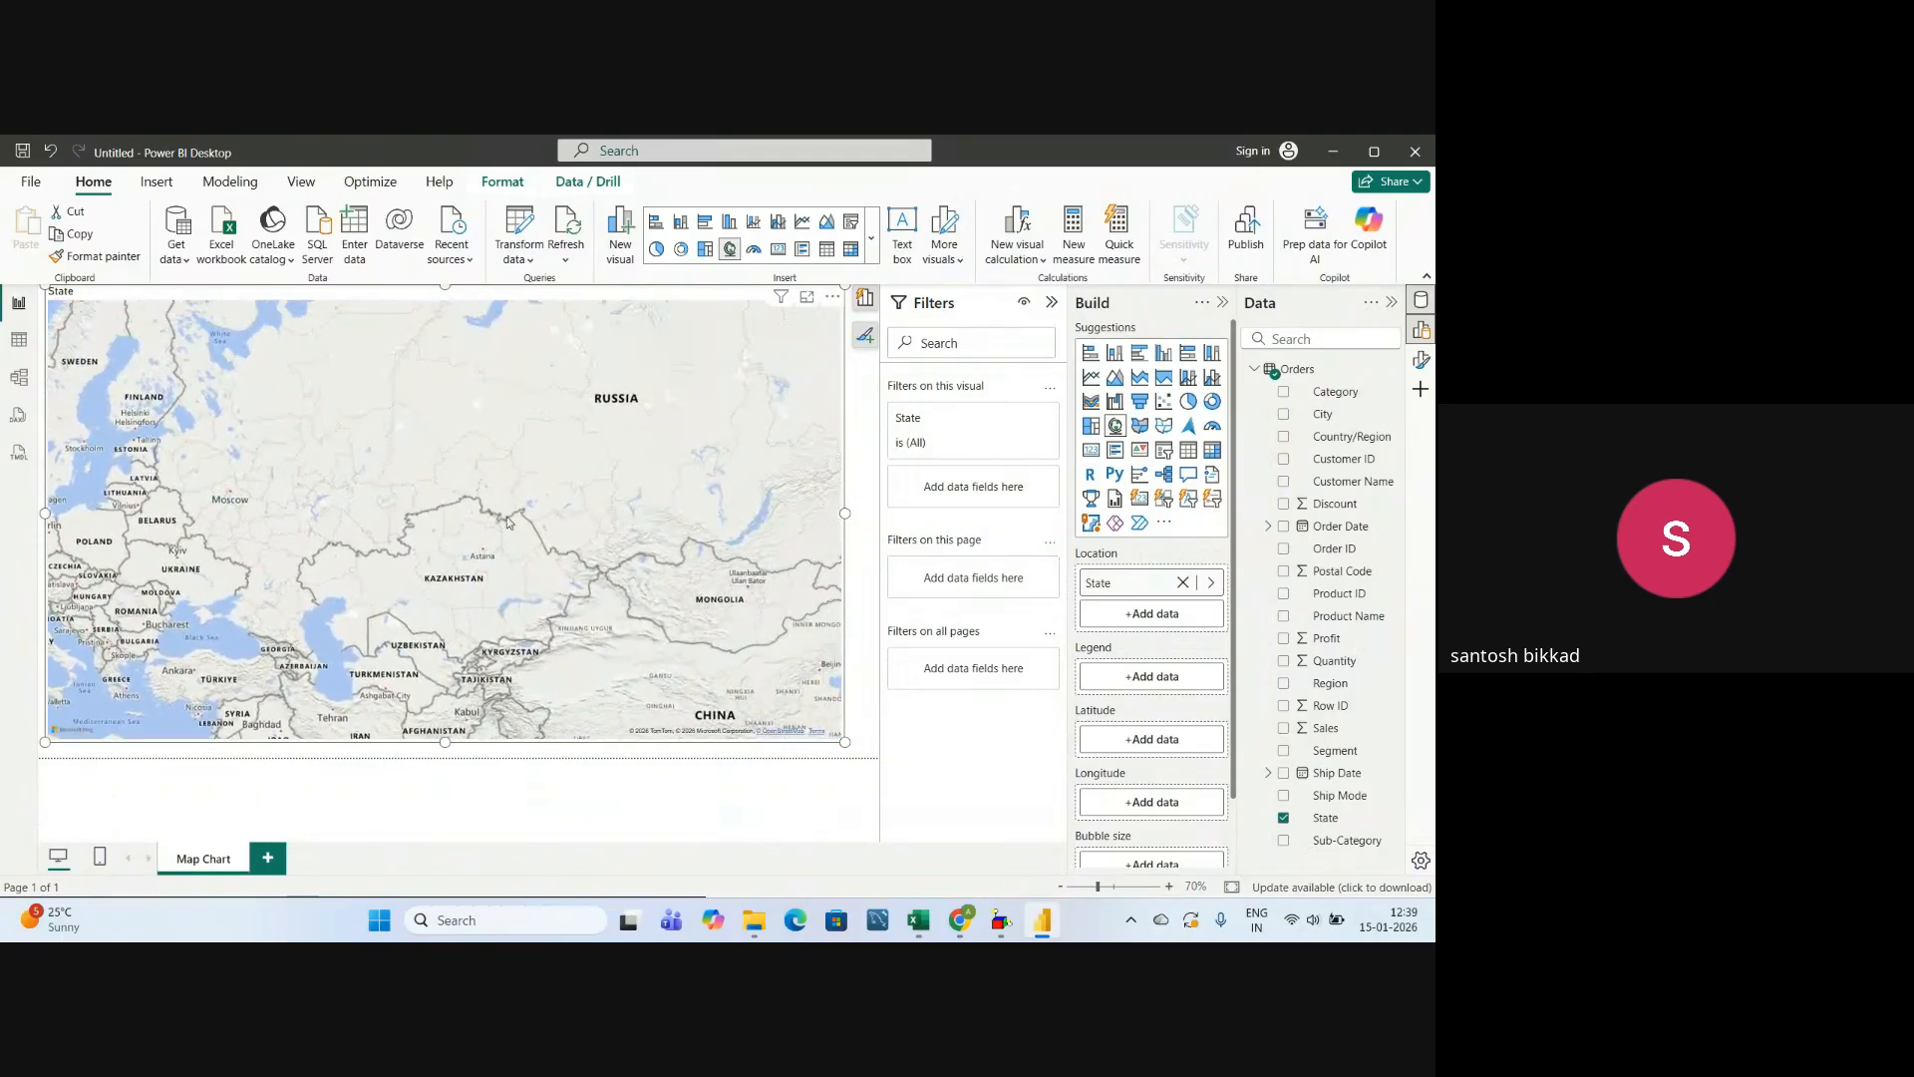
{"action": "left_click_drag", "start_coordinate": [649, 392], "coordinate": [553, 398]}
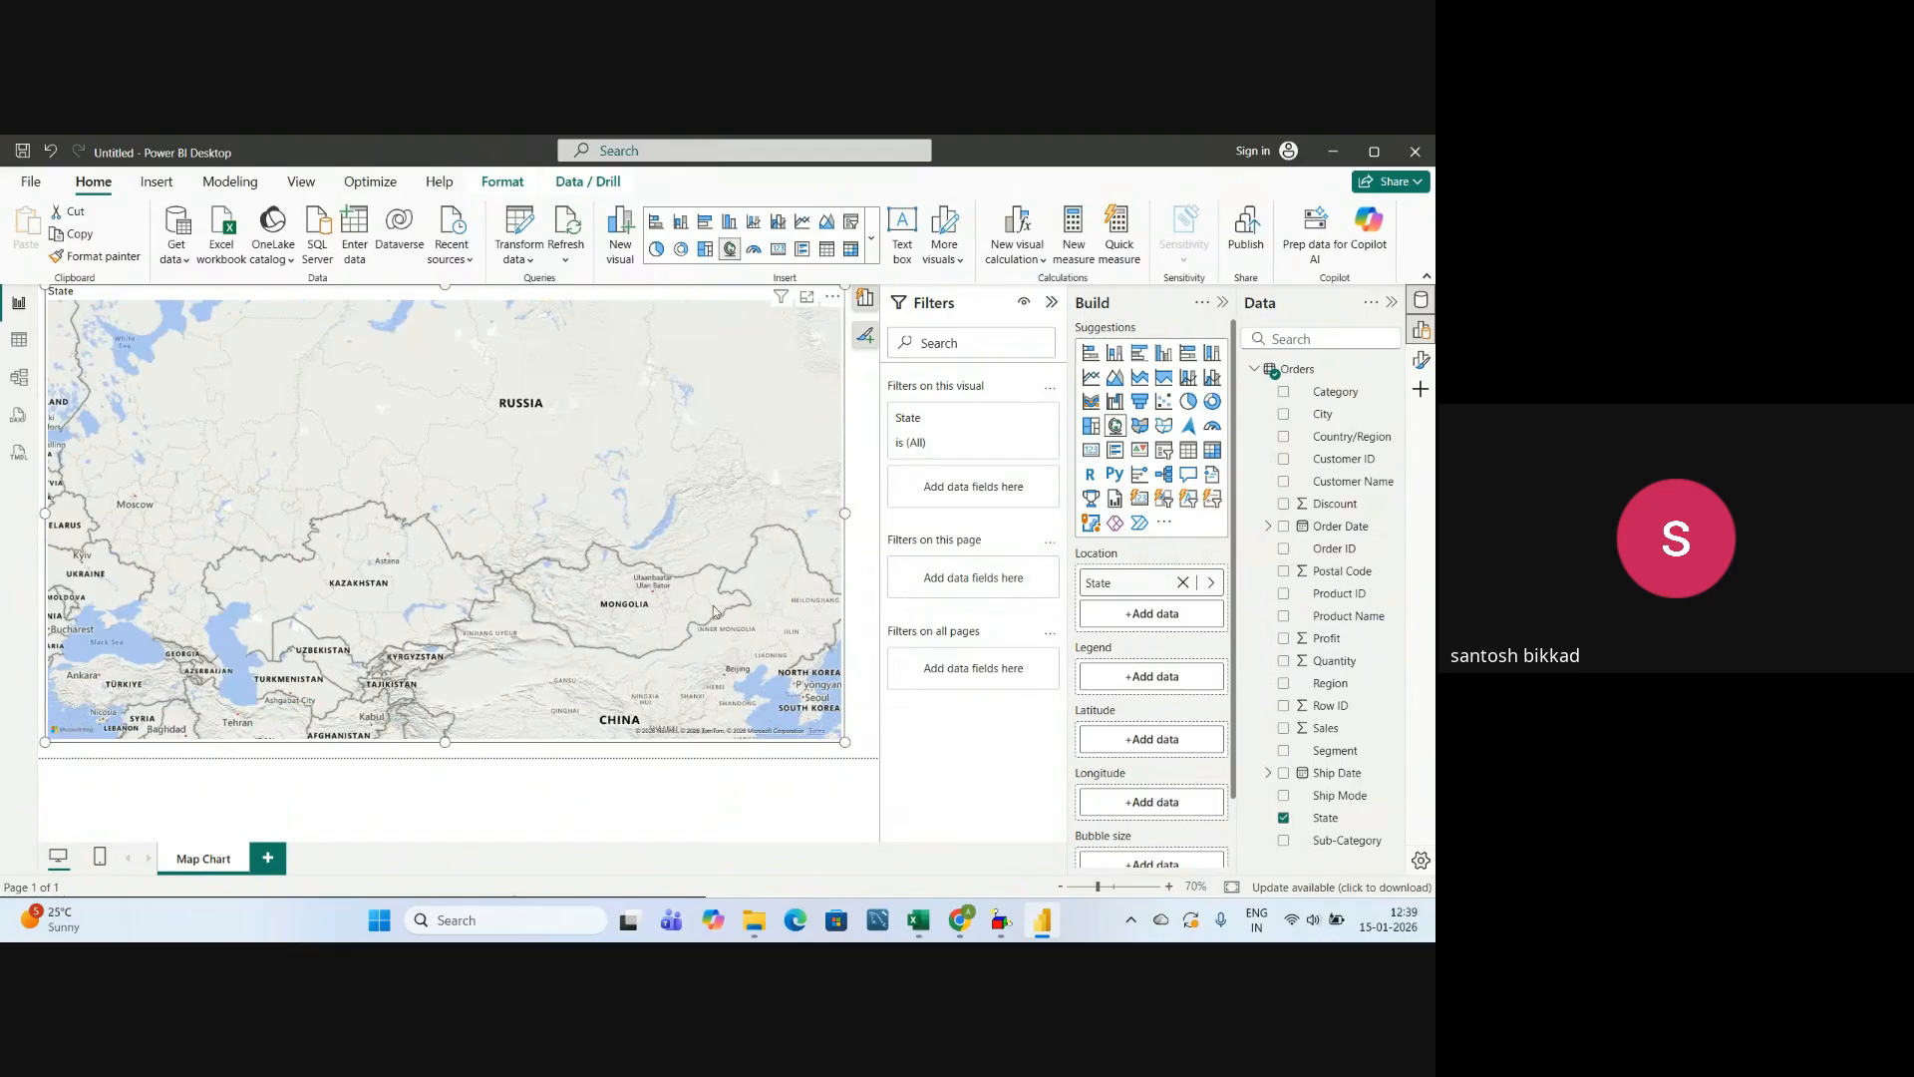
{"action": "left_click_drag", "start_coordinate": [596, 714], "coordinate": [526, 588]}
{"action": "left_click_drag", "start_coordinate": [621, 680], "coordinate": [633, 532]}
{"action": "left_click_drag", "start_coordinate": [432, 615], "coordinate": [498, 615]}
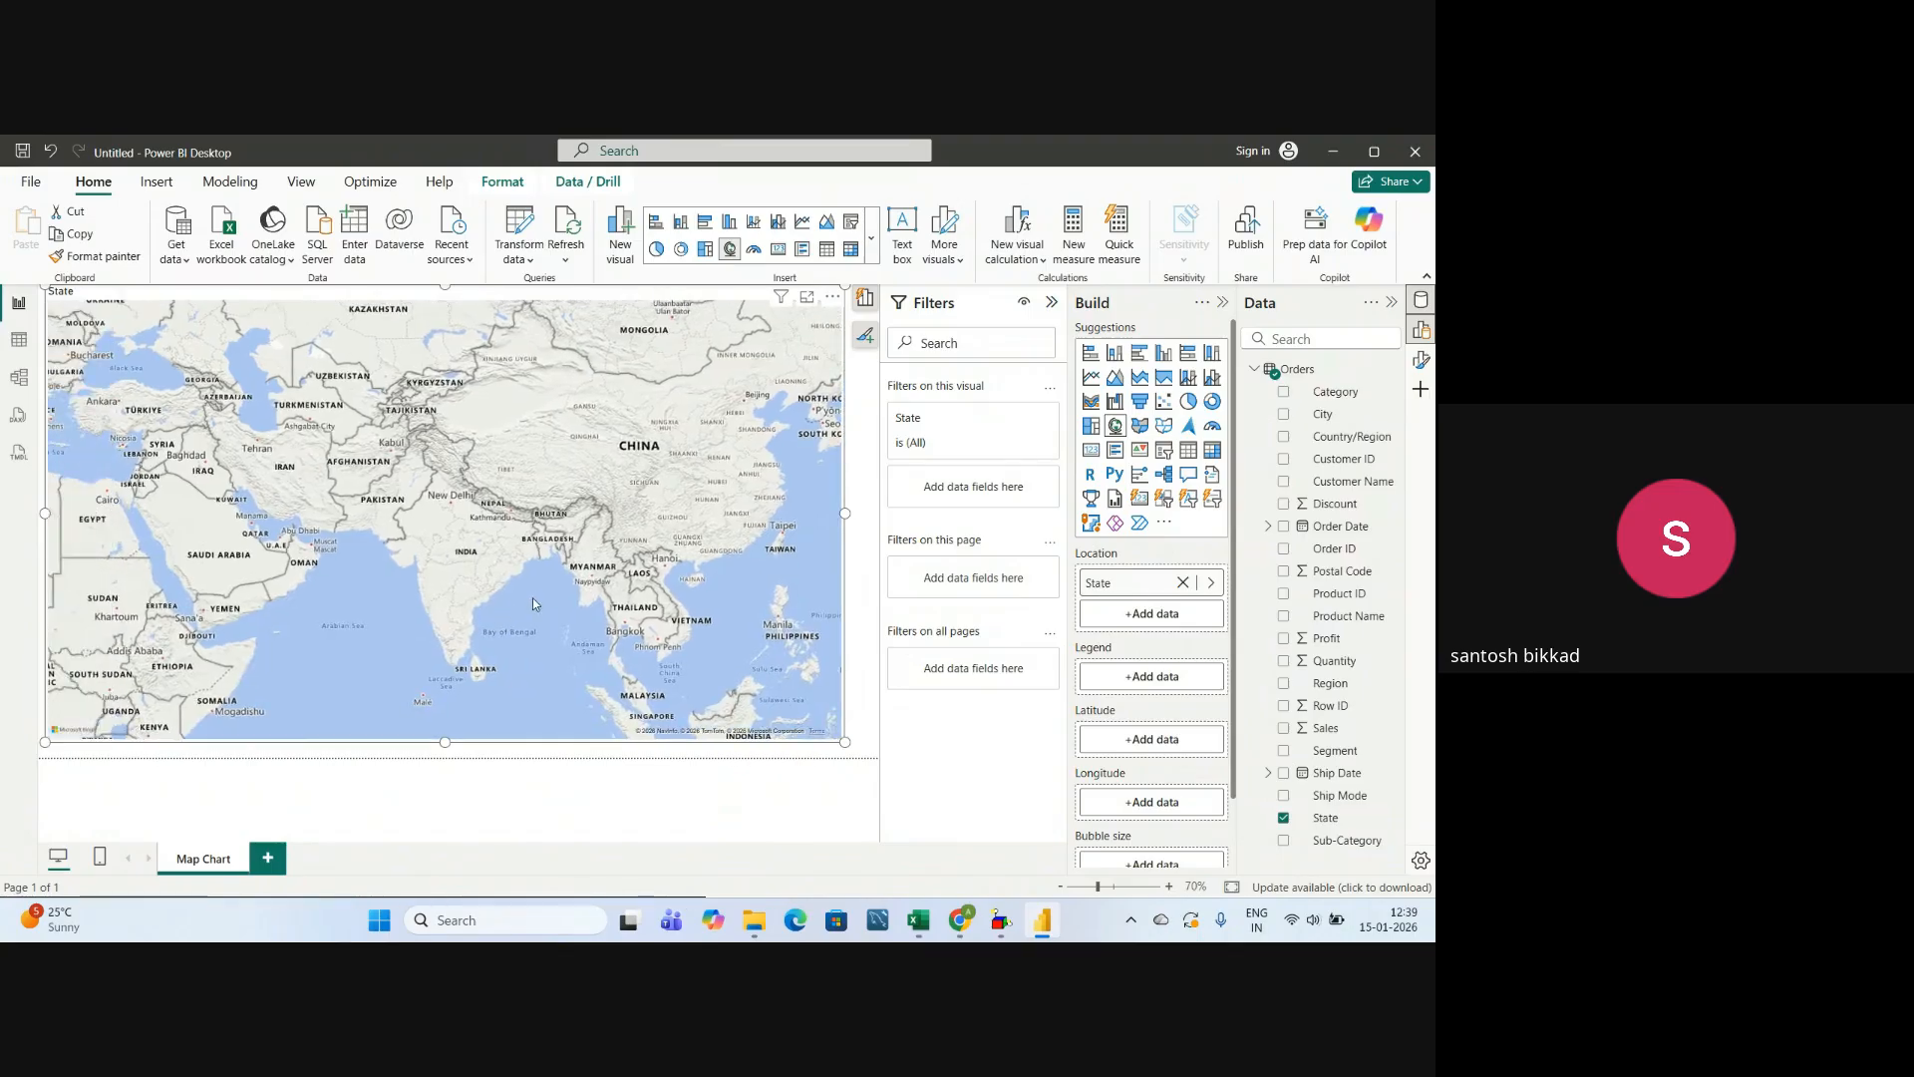
{"action": "scroll", "coordinate": [534, 597], "scroll_direction": "up", "scroll_amount": 3}
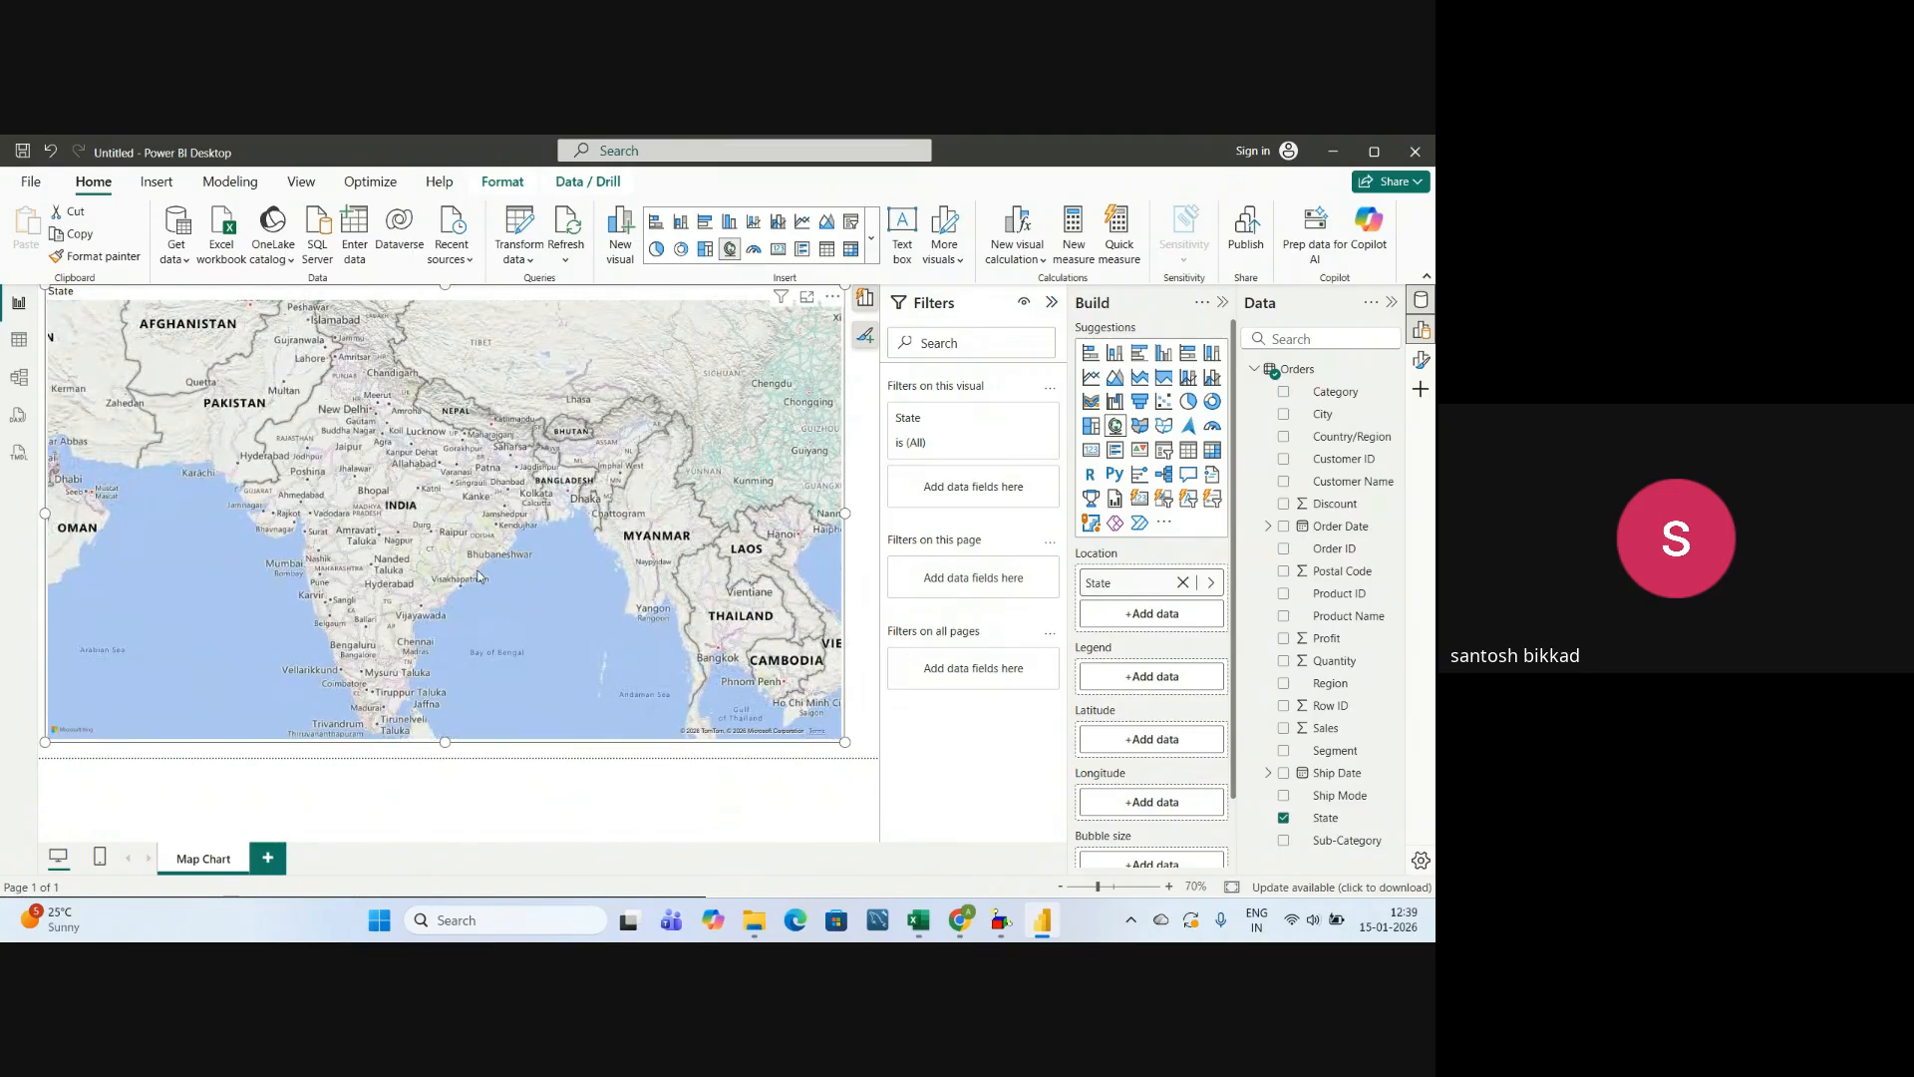
{"action": "scroll", "coordinate": [482, 578], "scroll_direction": "up", "scroll_amount": 3}
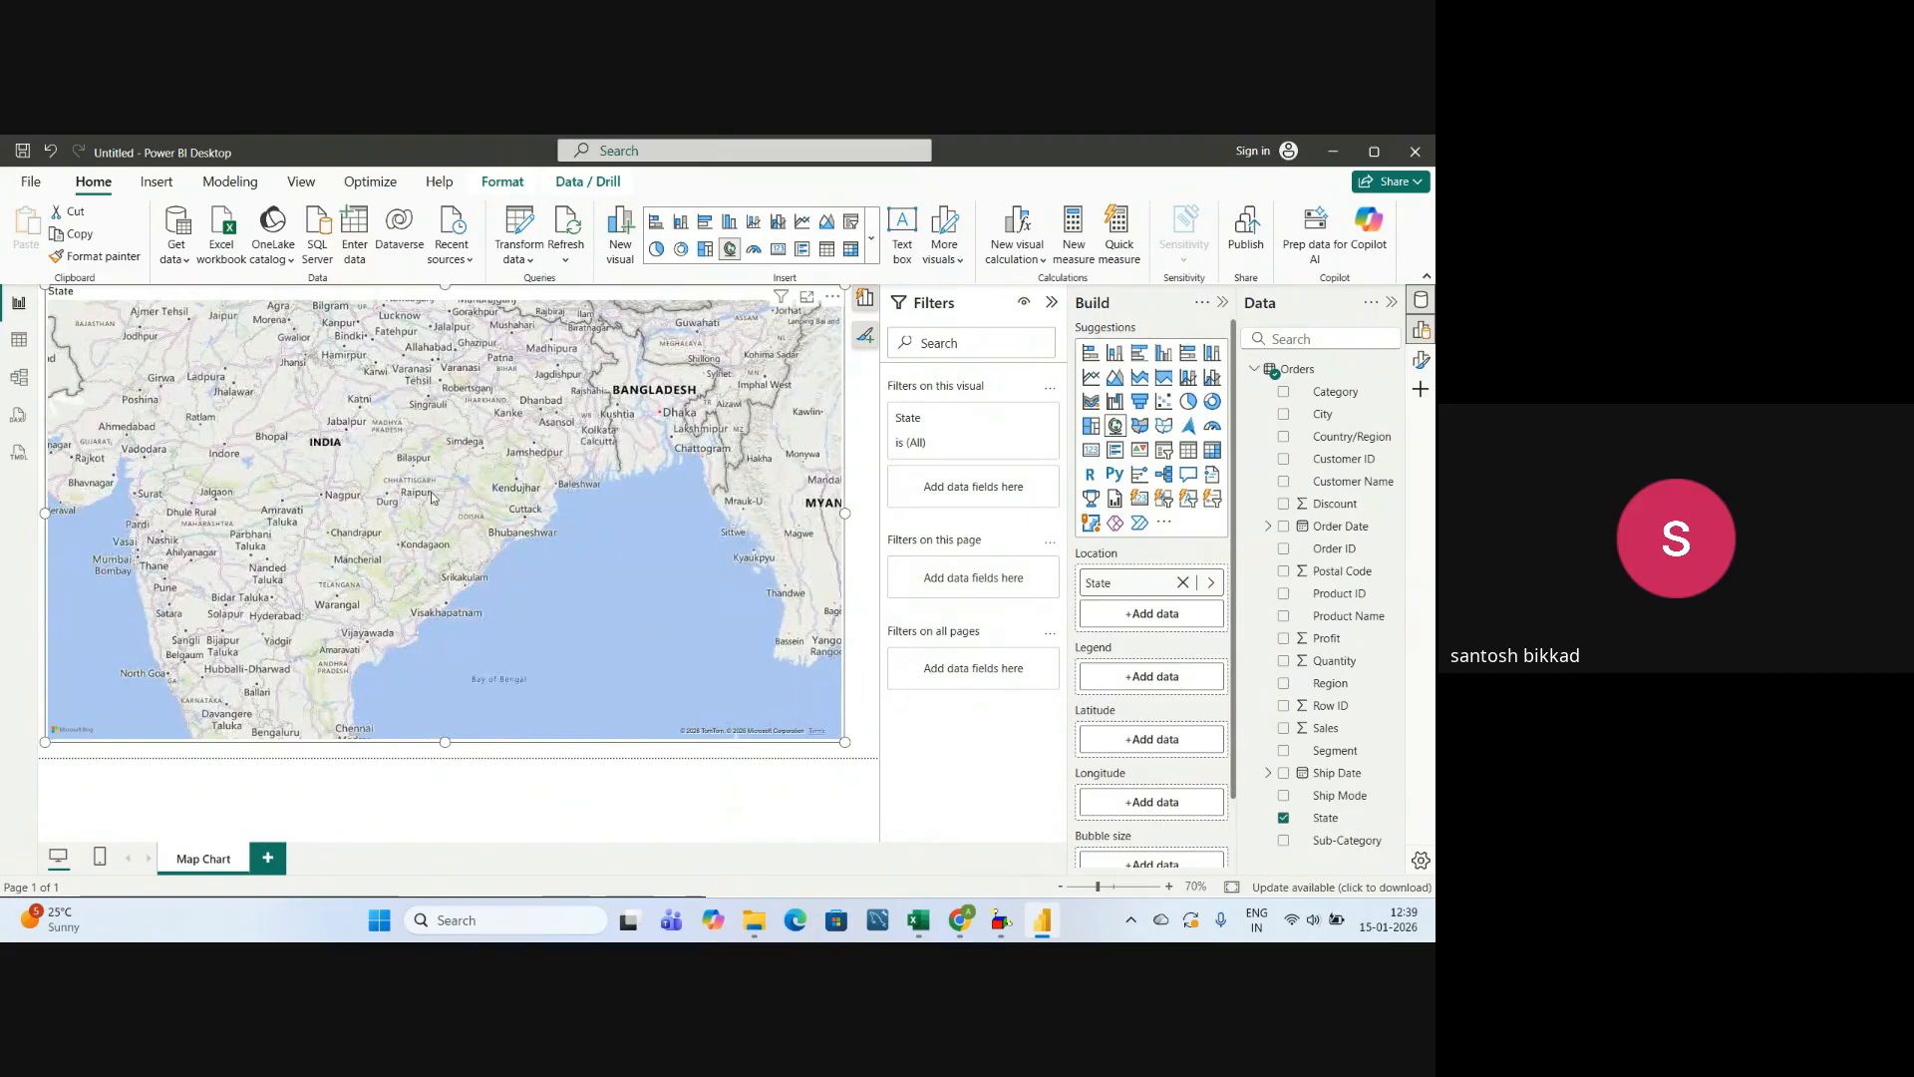
{"action": "scroll", "coordinate": [439, 458], "scroll_direction": "down", "scroll_amount": 3}
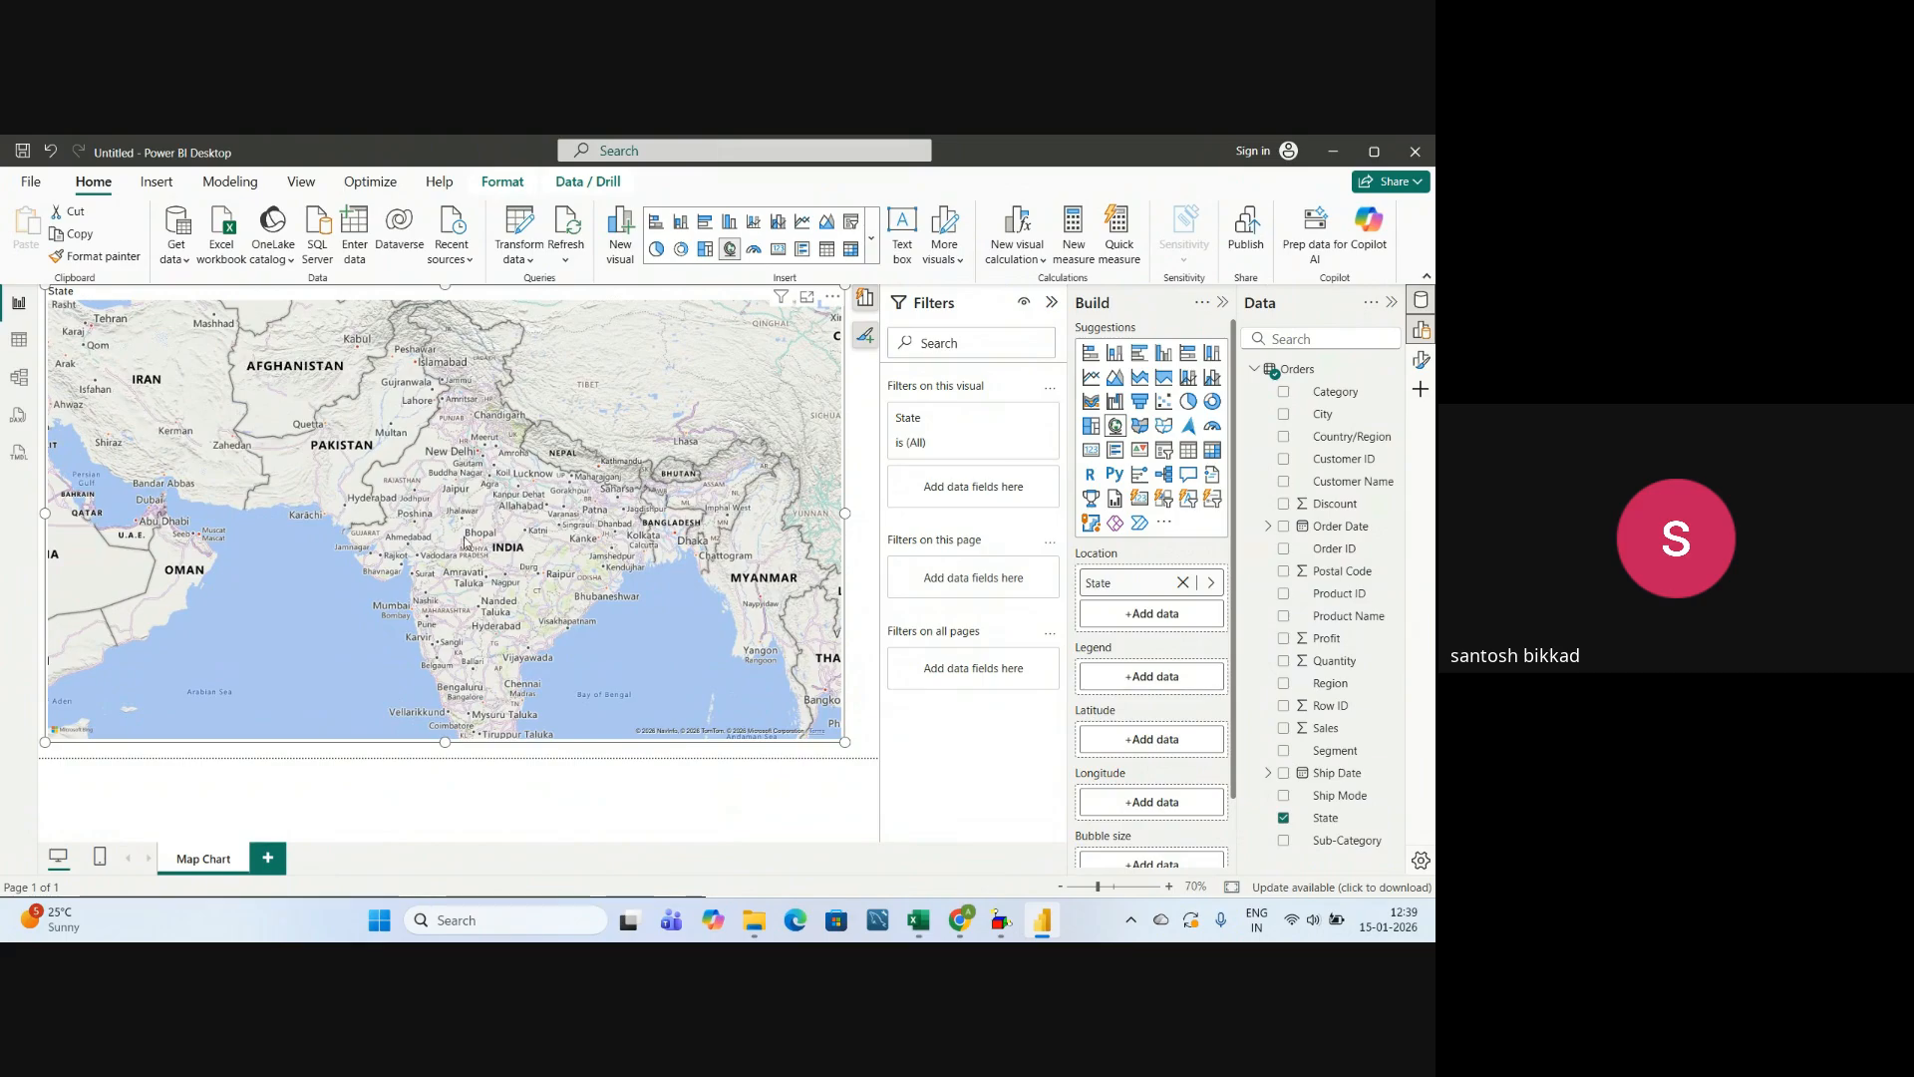
{"action": "scroll", "coordinate": [455, 541], "scroll_direction": "down", "scroll_amount": 3}
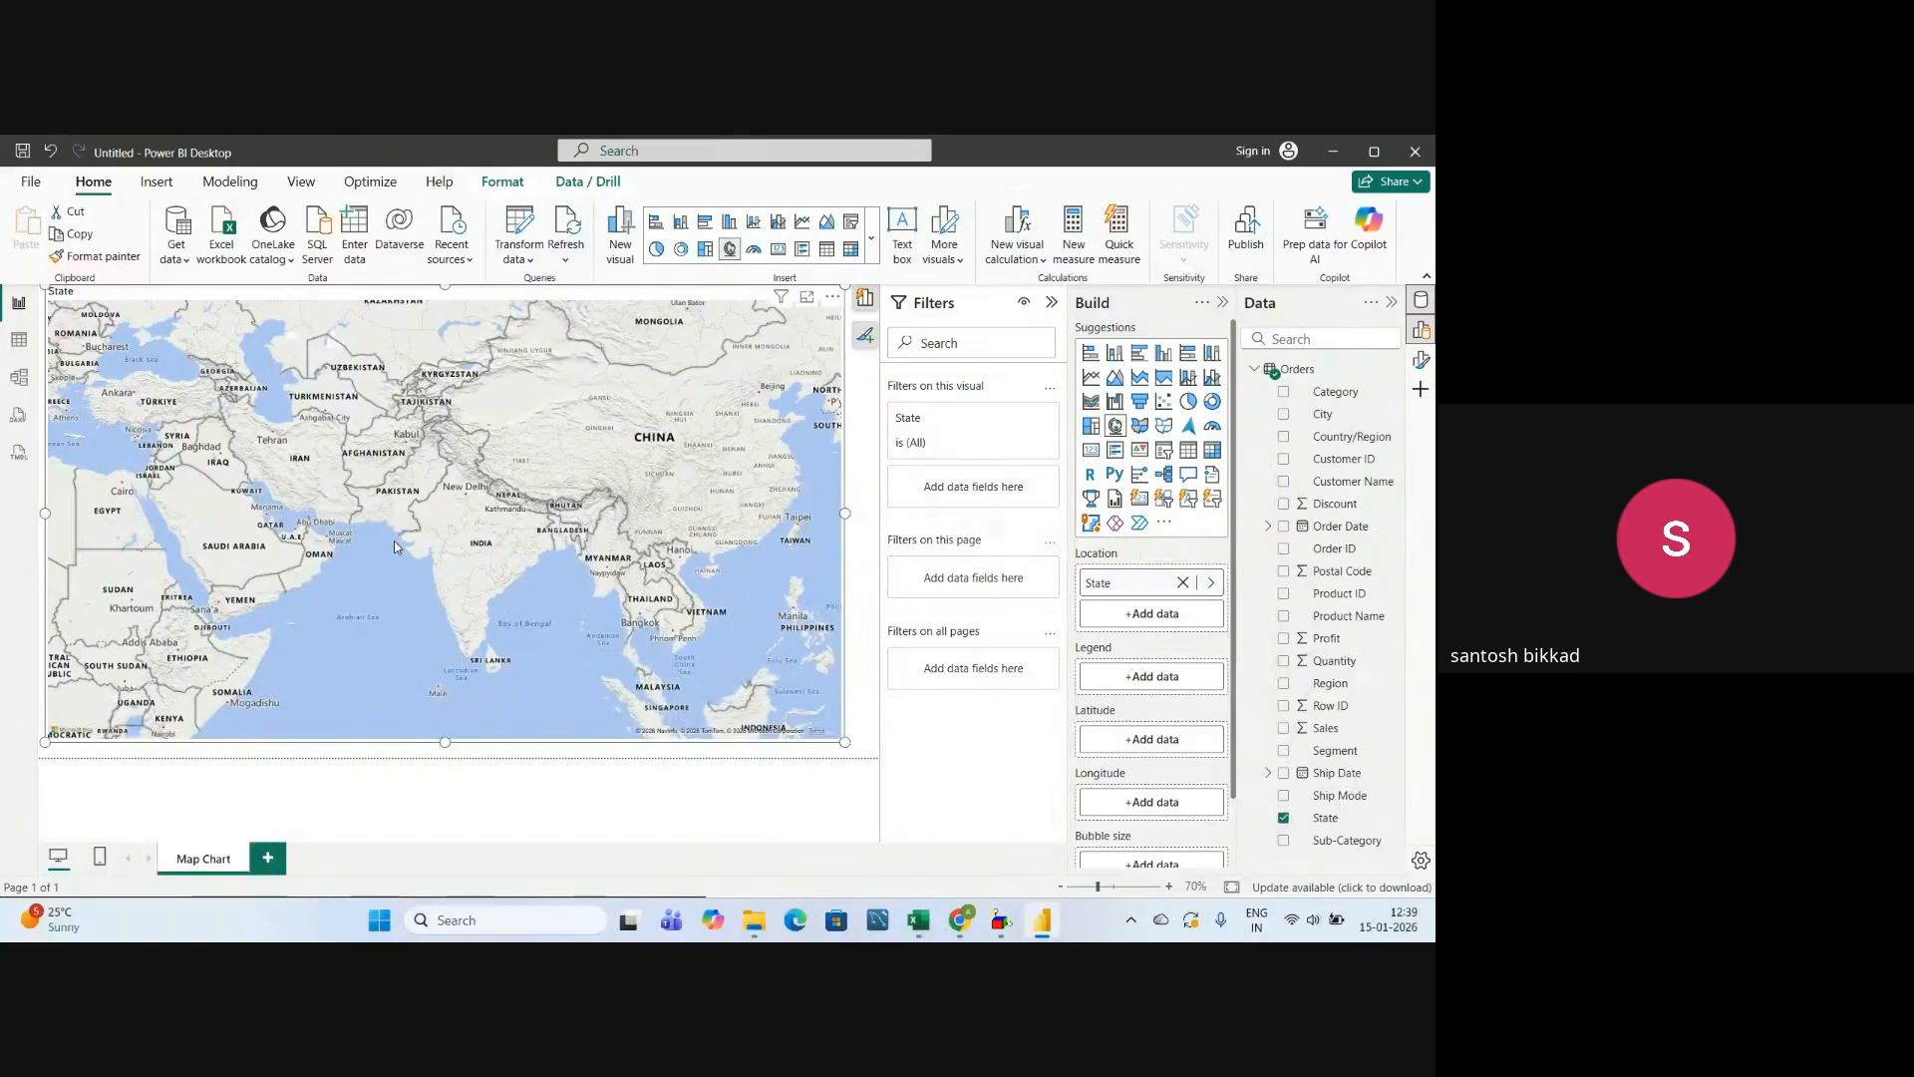
Return the map to North America and examine the state bubbles across the United States at several zoom levels.
{"action": "left_click_drag", "start_coordinate": [393, 538], "coordinate": [739, 705]}
{"action": "left_click_drag", "start_coordinate": [512, 454], "coordinate": [818, 771]}
{"action": "left_click_drag", "start_coordinate": [187, 519], "coordinate": [773, 406]}
{"action": "left_click", "coordinate": [680, 791]}
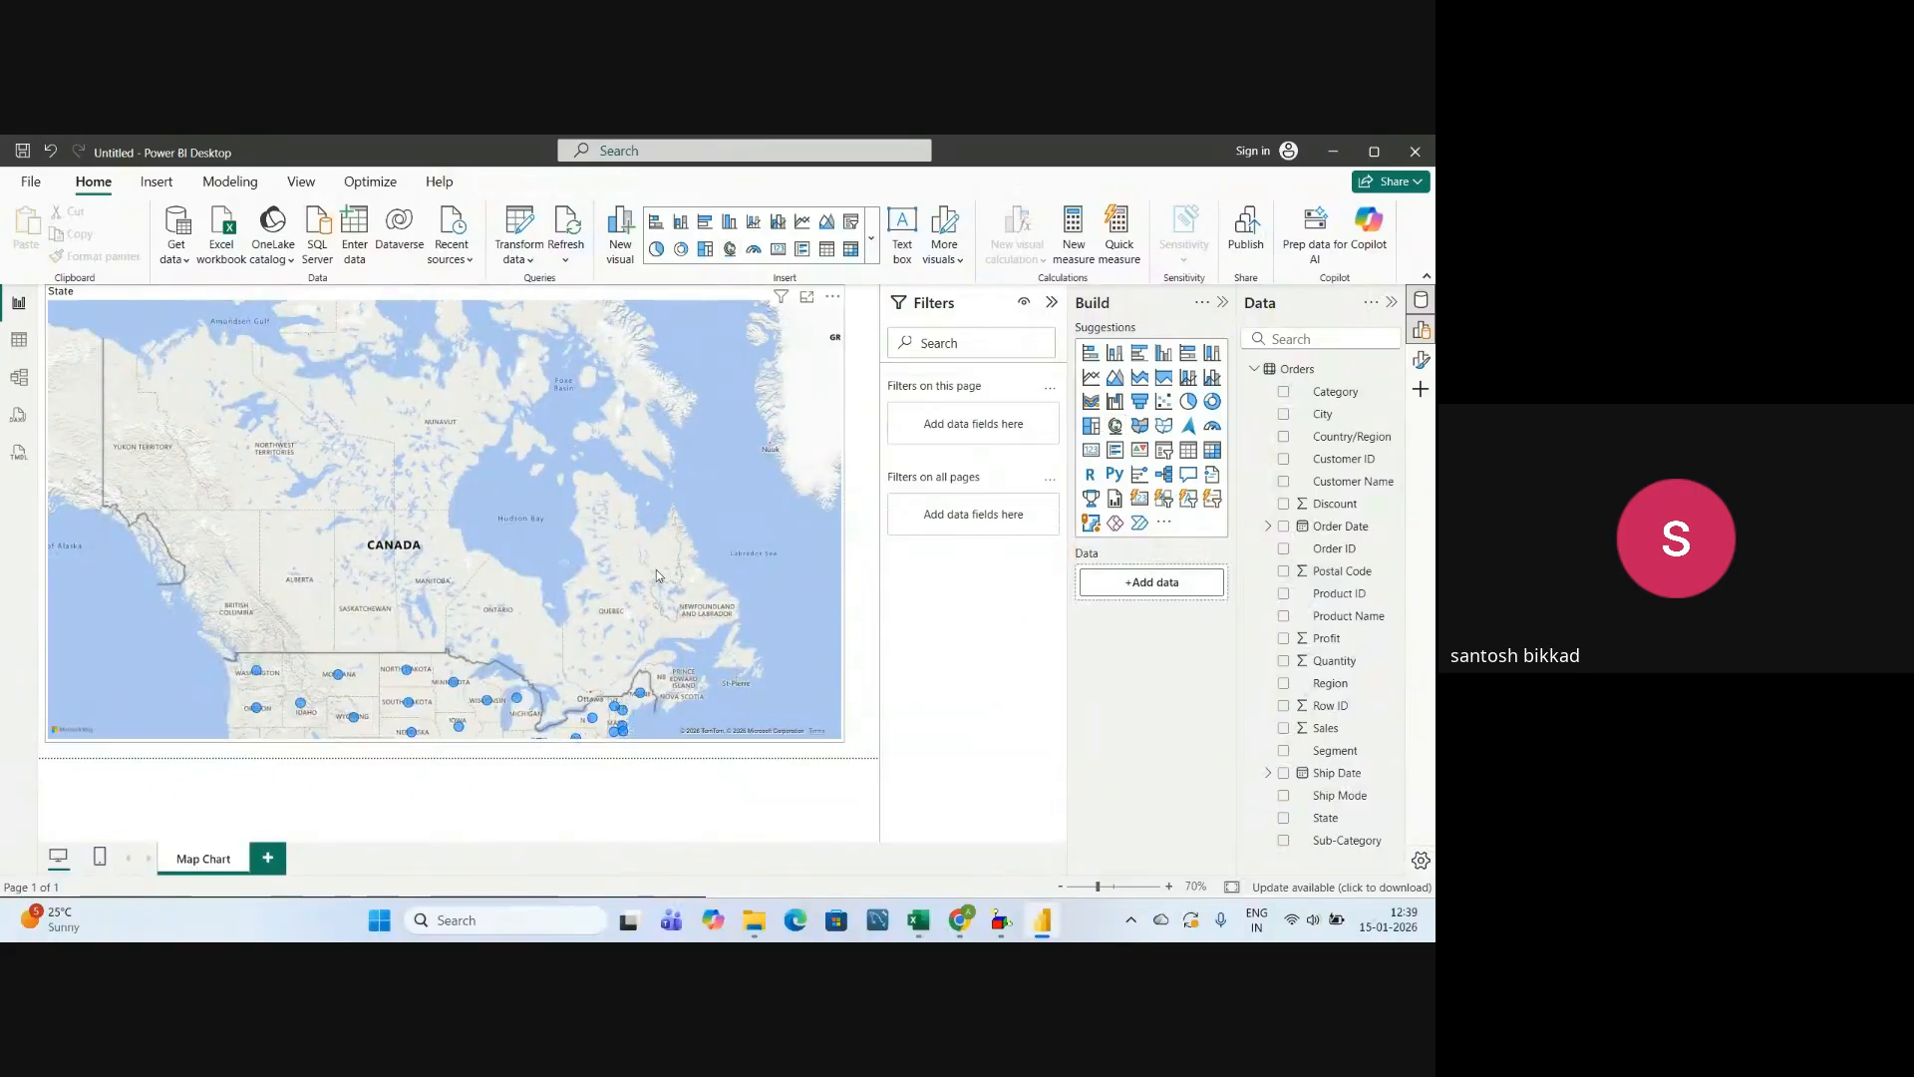
{"action": "left_click_drag", "start_coordinate": [648, 565], "coordinate": [642, 479]}
{"action": "left_click", "coordinate": [642, 479]}
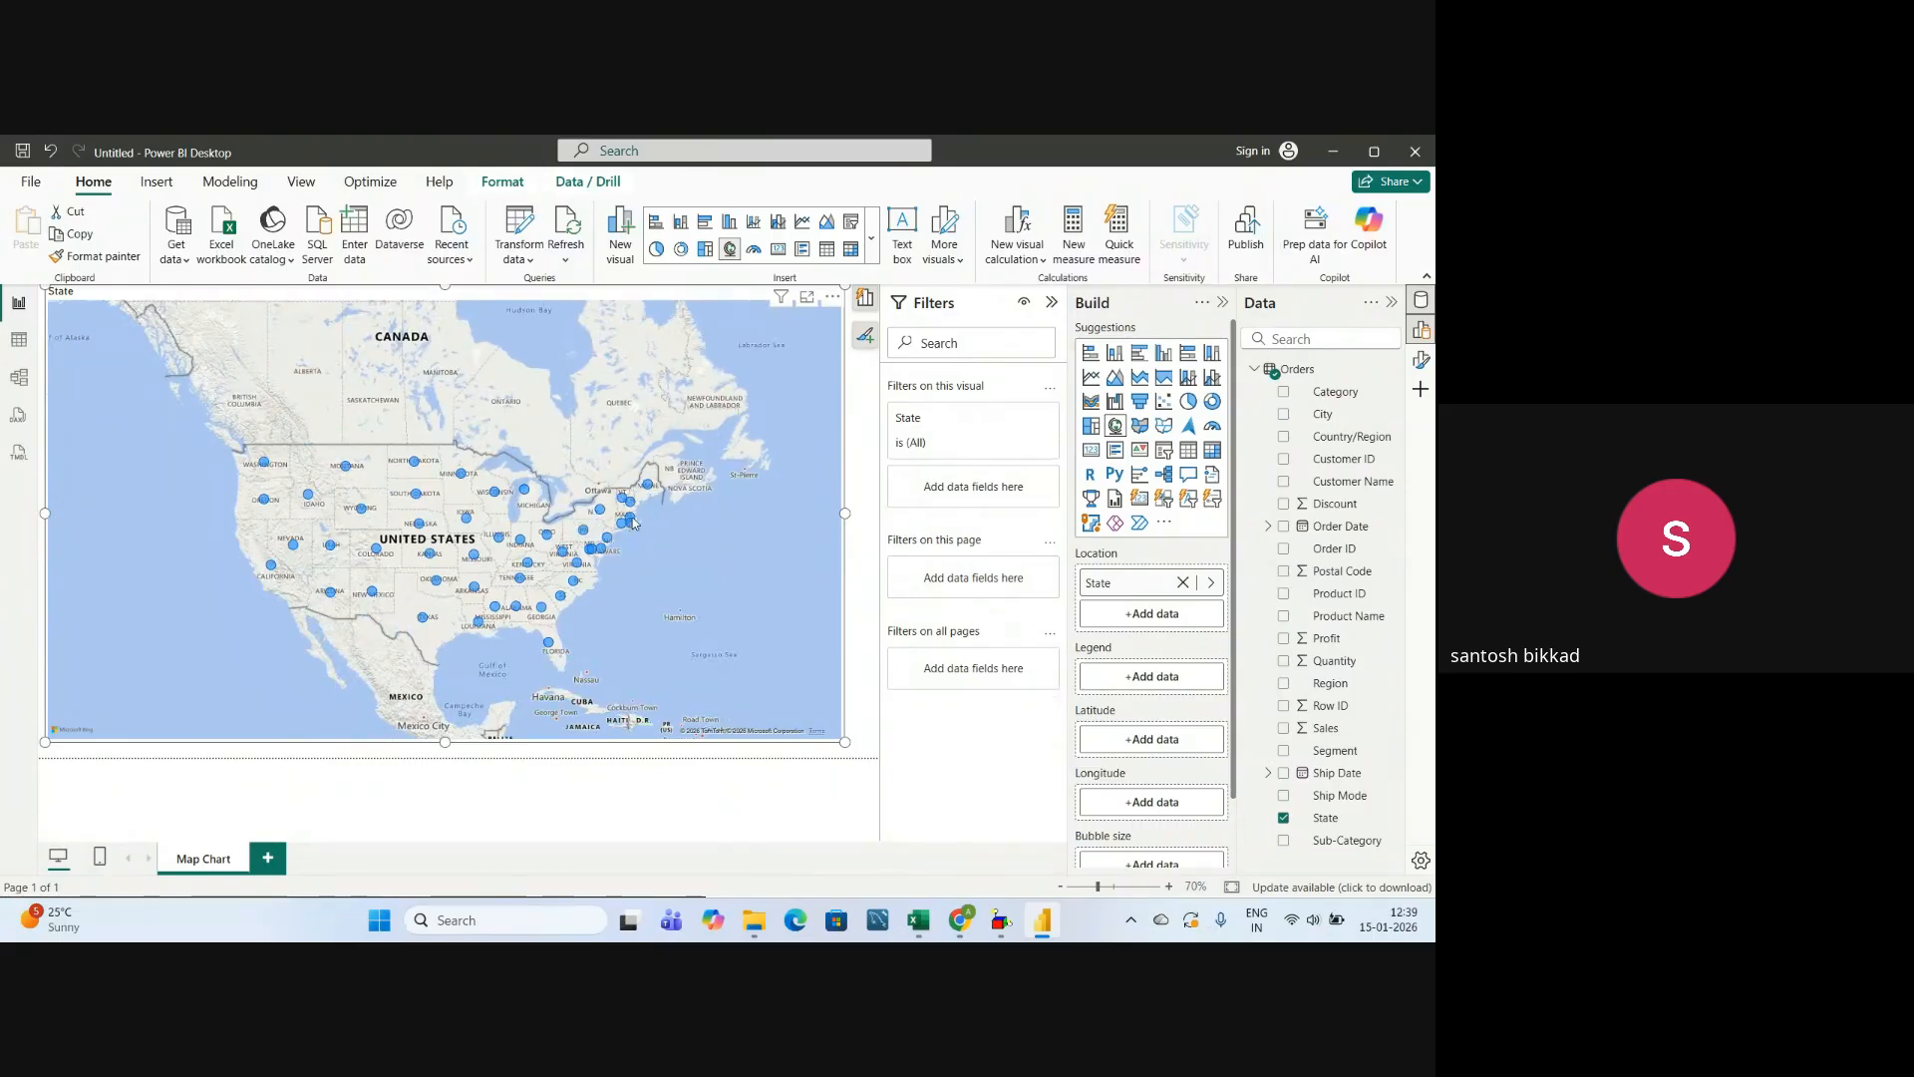
{"action": "scroll", "coordinate": [634, 521], "scroll_direction": "up", "scroll_amount": 2}
{"action": "scroll", "coordinate": [643, 519], "scroll_direction": "down", "scroll_amount": 2}
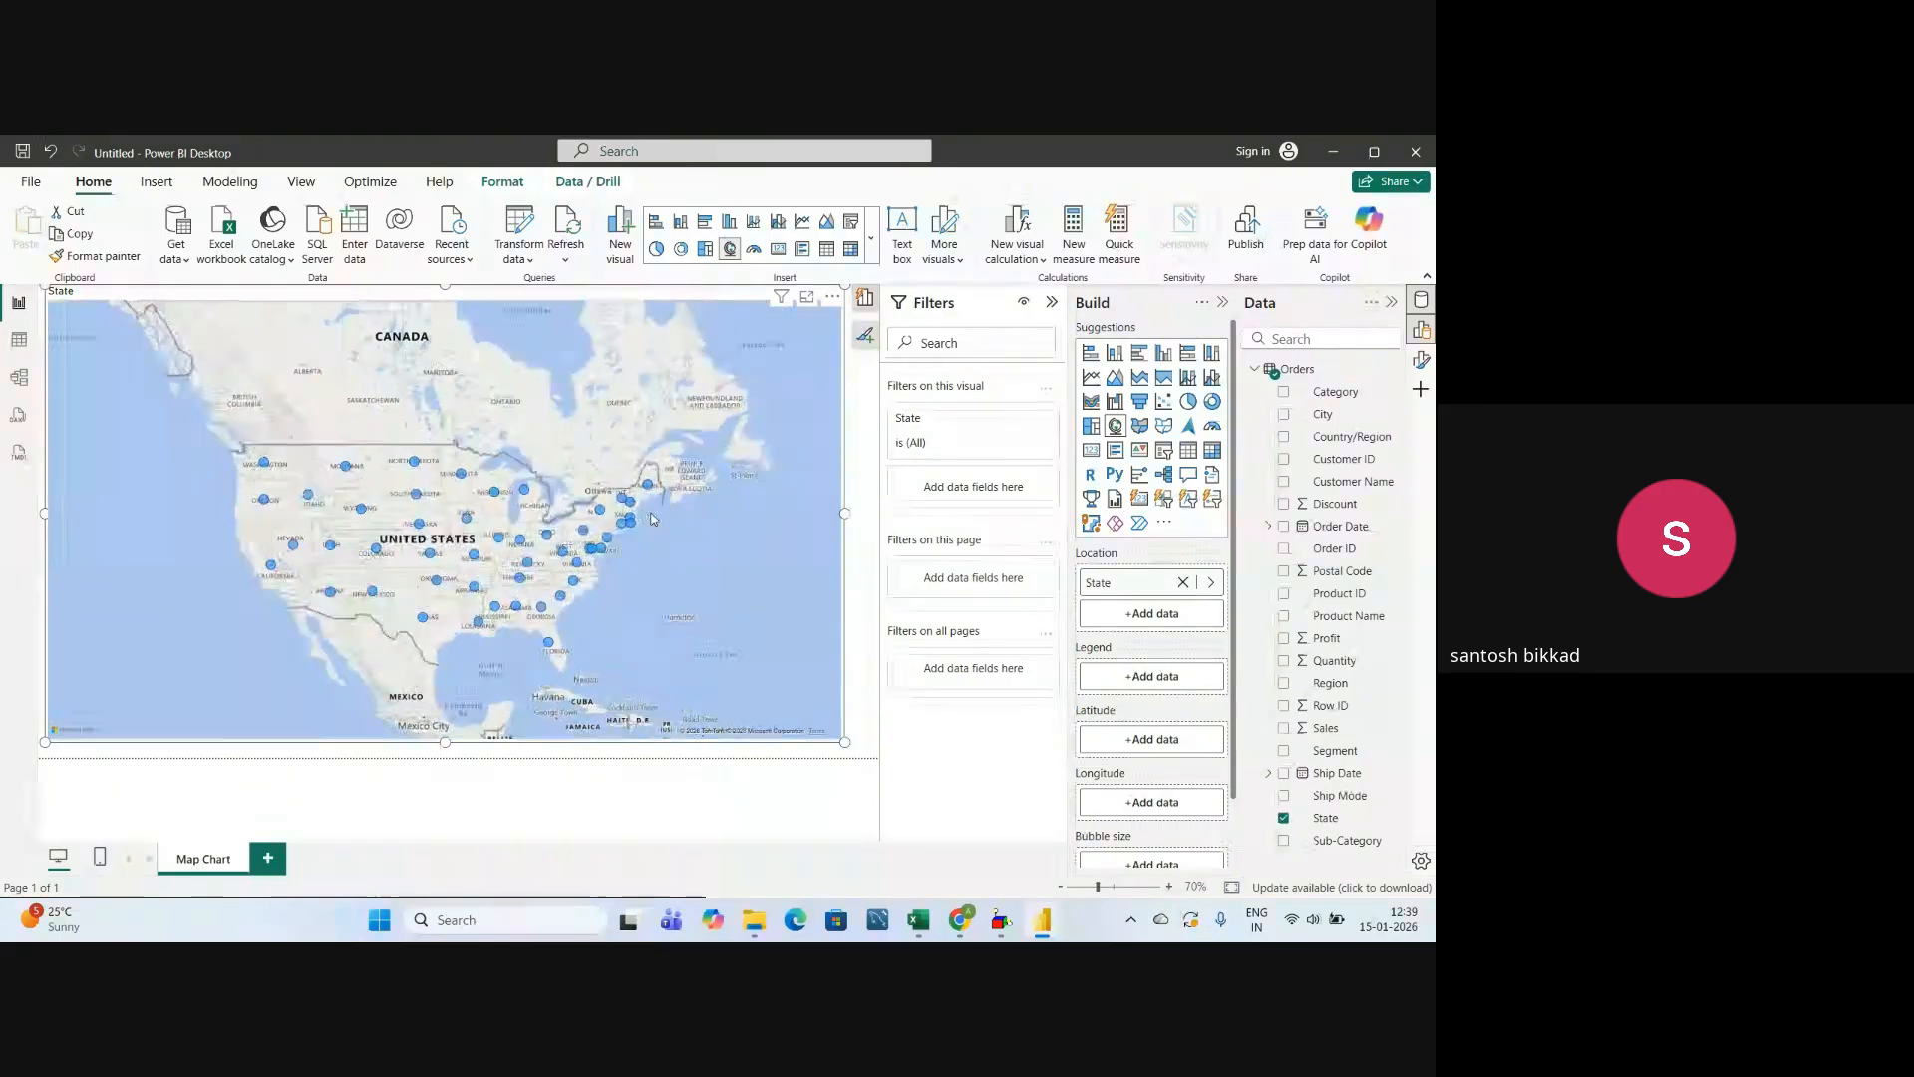
{"action": "scroll", "coordinate": [648, 513], "scroll_direction": "up", "scroll_amount": 3}
{"action": "scroll", "coordinate": [628, 494], "scroll_direction": "down", "scroll_amount": 2}
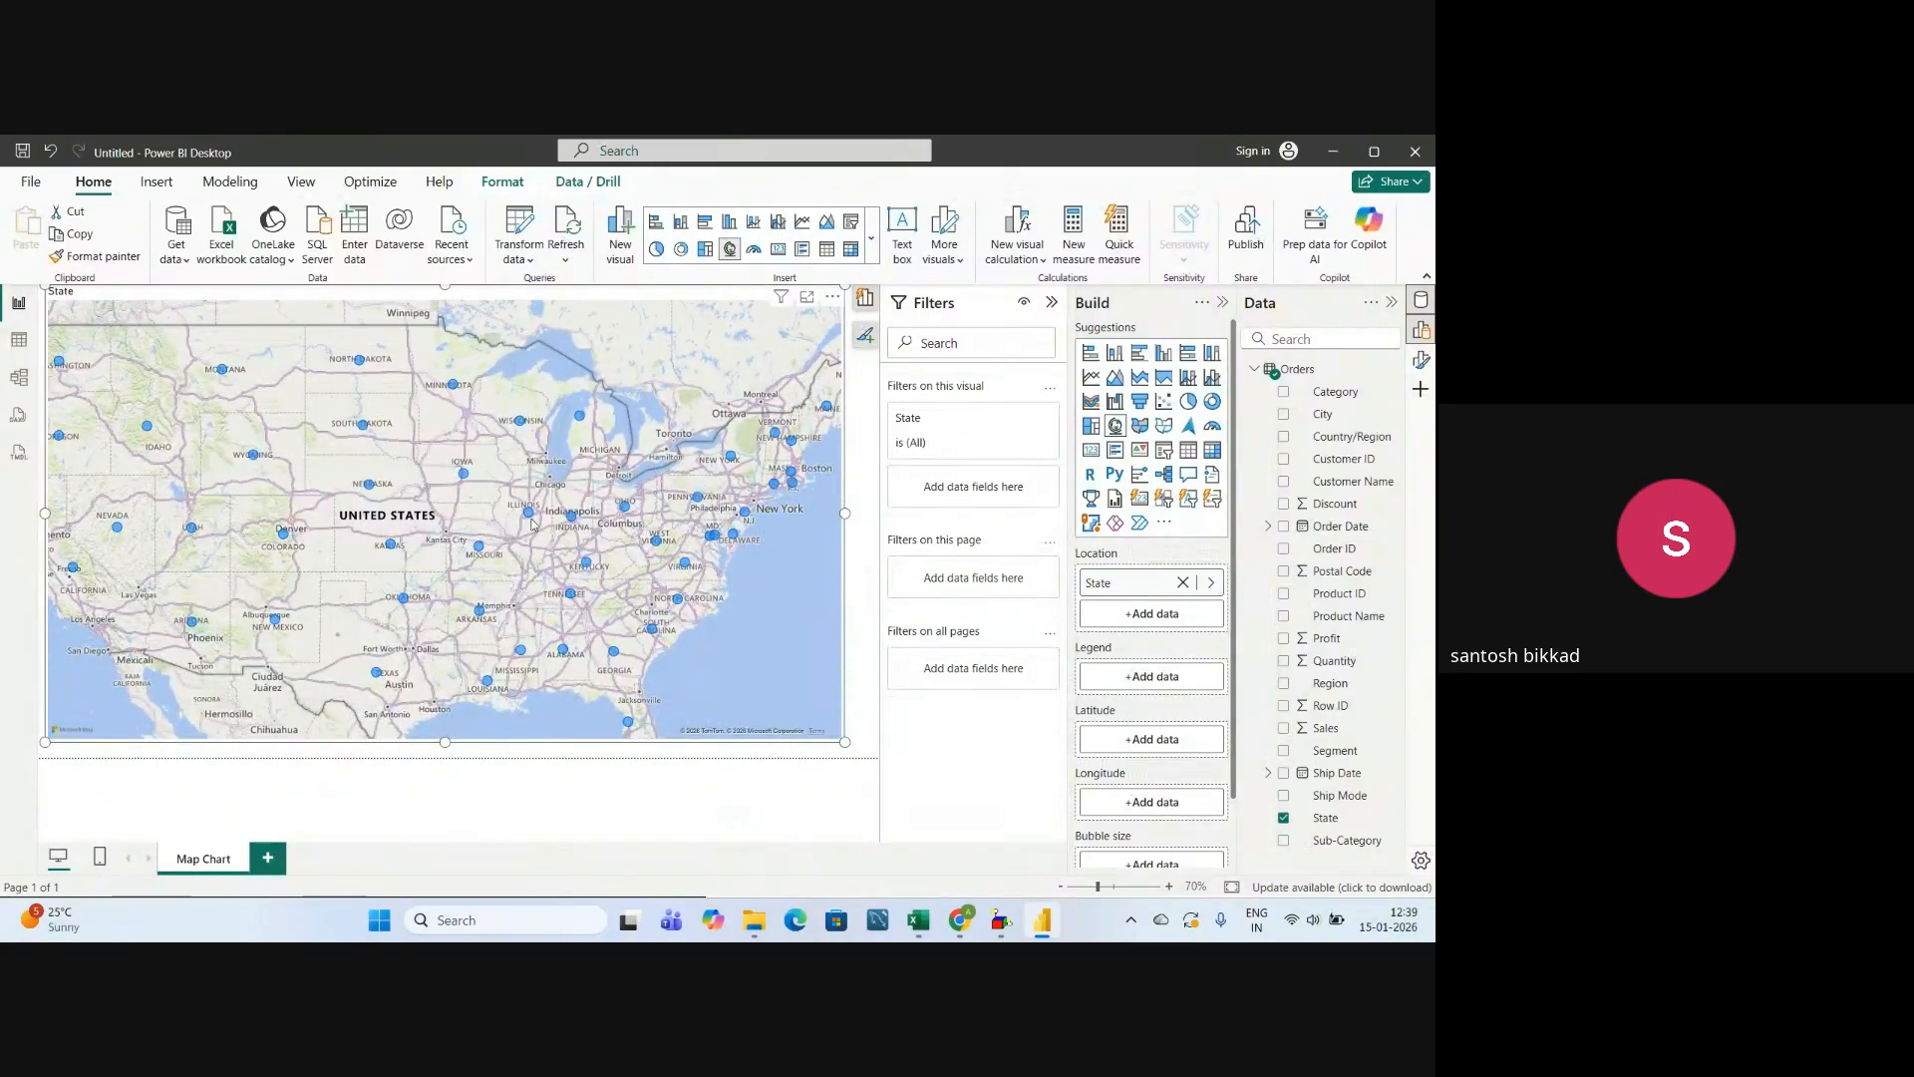
{"action": "scroll", "coordinate": [513, 550], "scroll_direction": "up", "scroll_amount": 2}
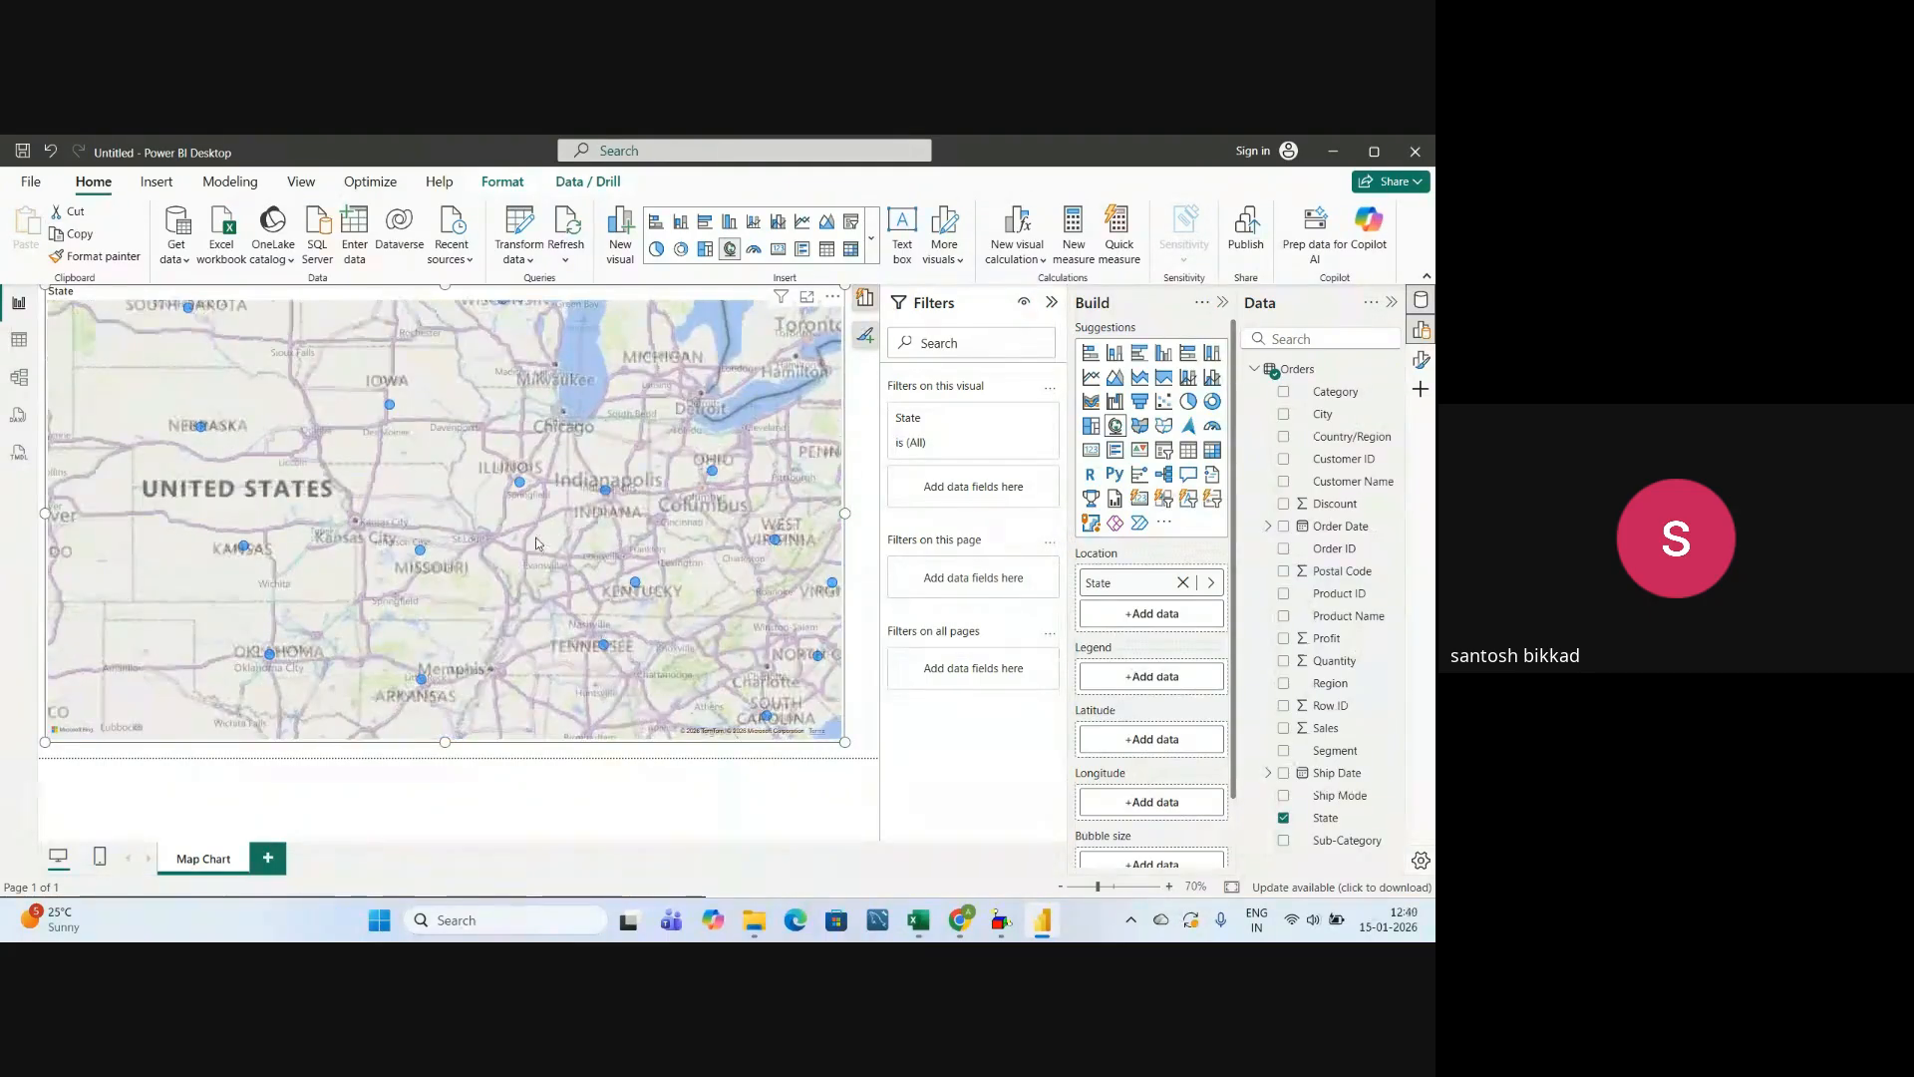
{"action": "scroll", "coordinate": [468, 544], "scroll_direction": "down", "scroll_amount": 3}
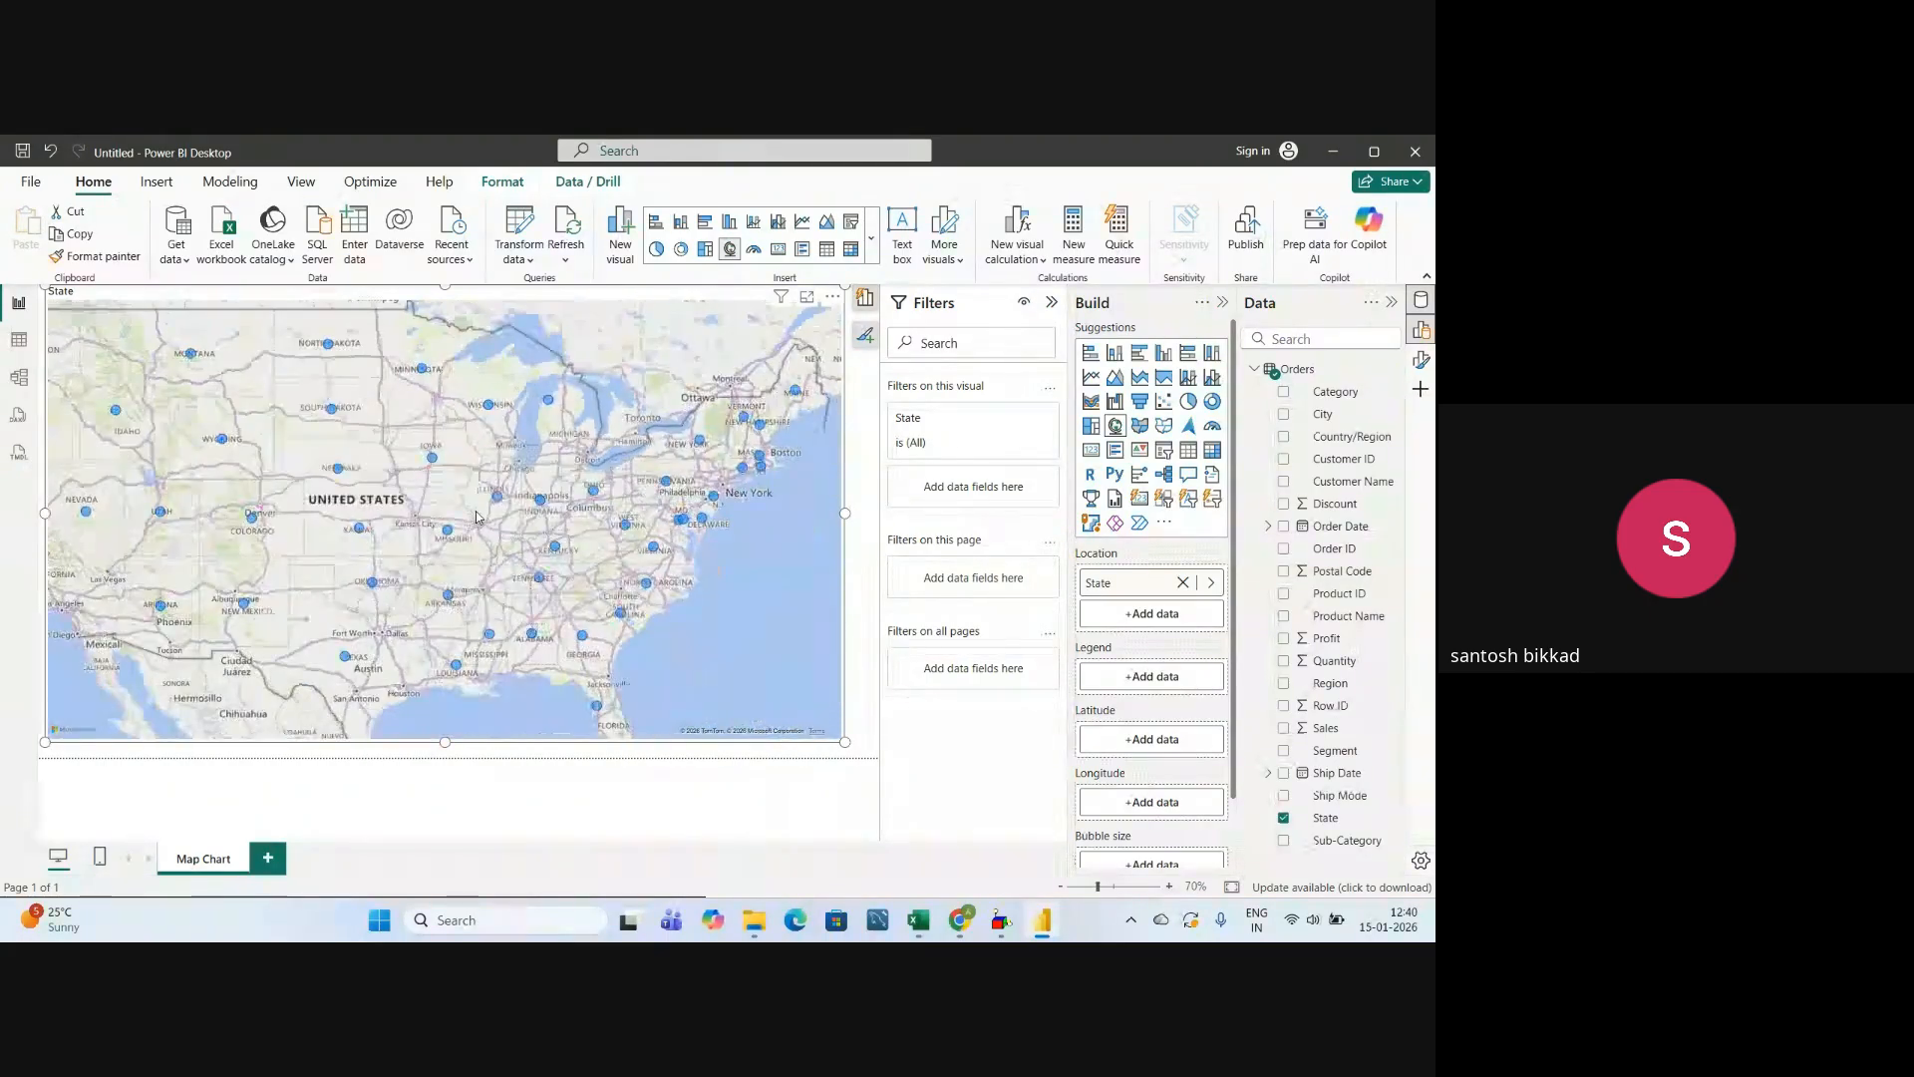
{"action": "scroll", "coordinate": [477, 517], "scroll_direction": "down", "scroll_amount": 2}
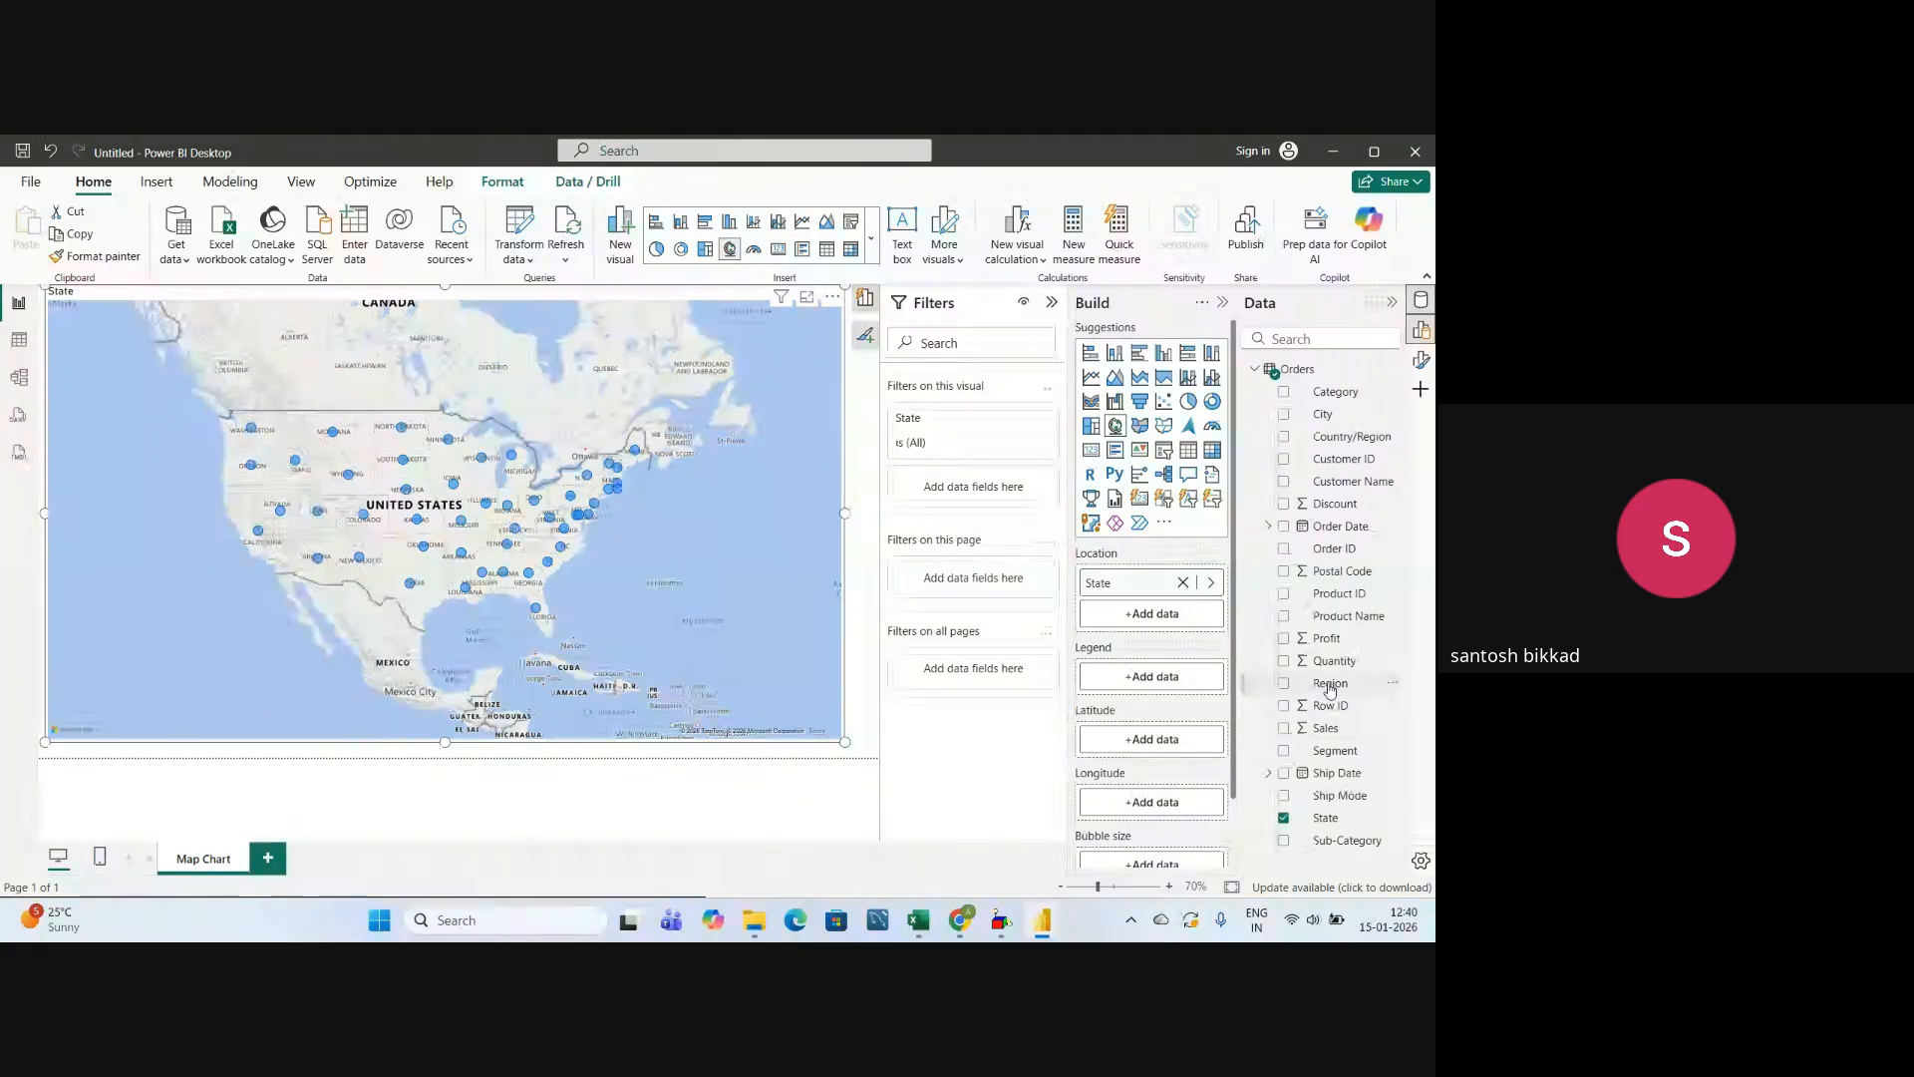
Color the map's state bubbles by Region using it as the legend, and check how the regions are distributed.
{"action": "left_click_drag", "start_coordinate": [1330, 687], "coordinate": [1159, 681]}
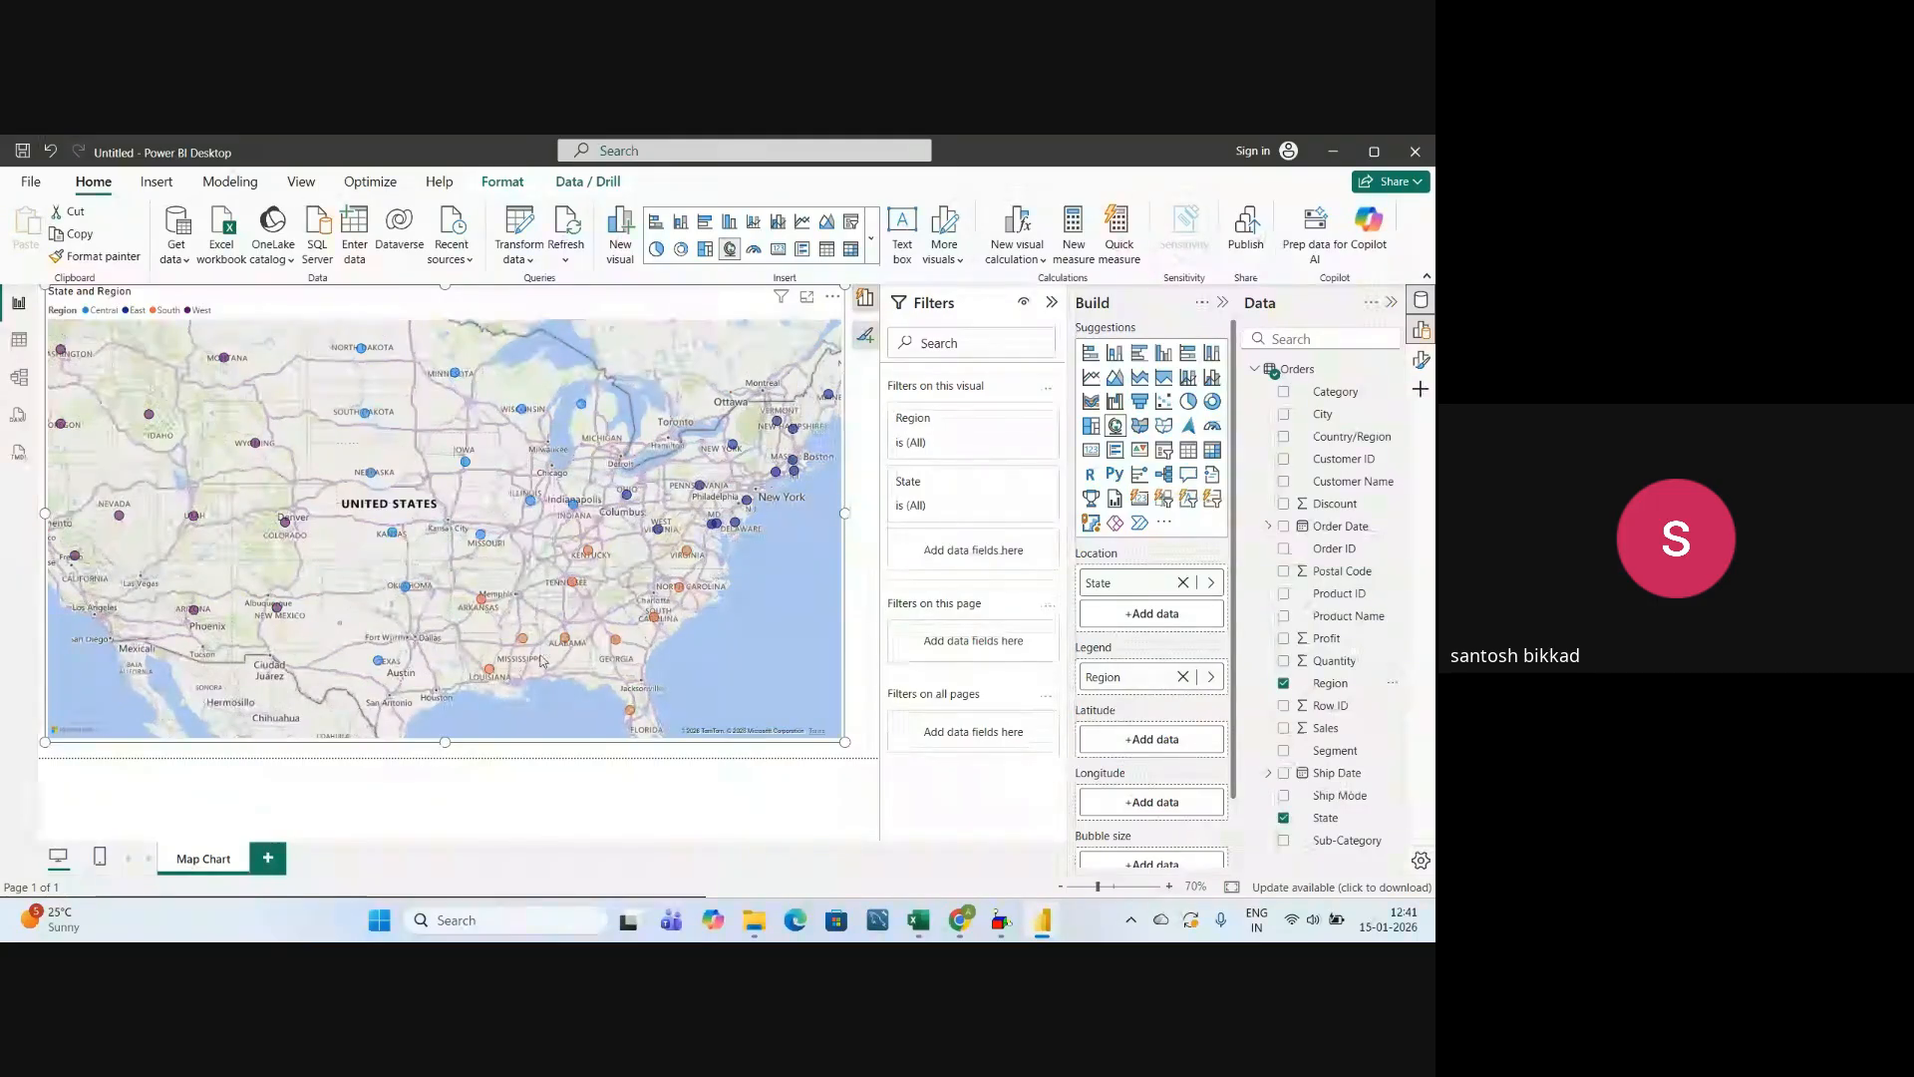
{"action": "scroll", "coordinate": [598, 576], "scroll_direction": "down", "scroll_amount": 3}
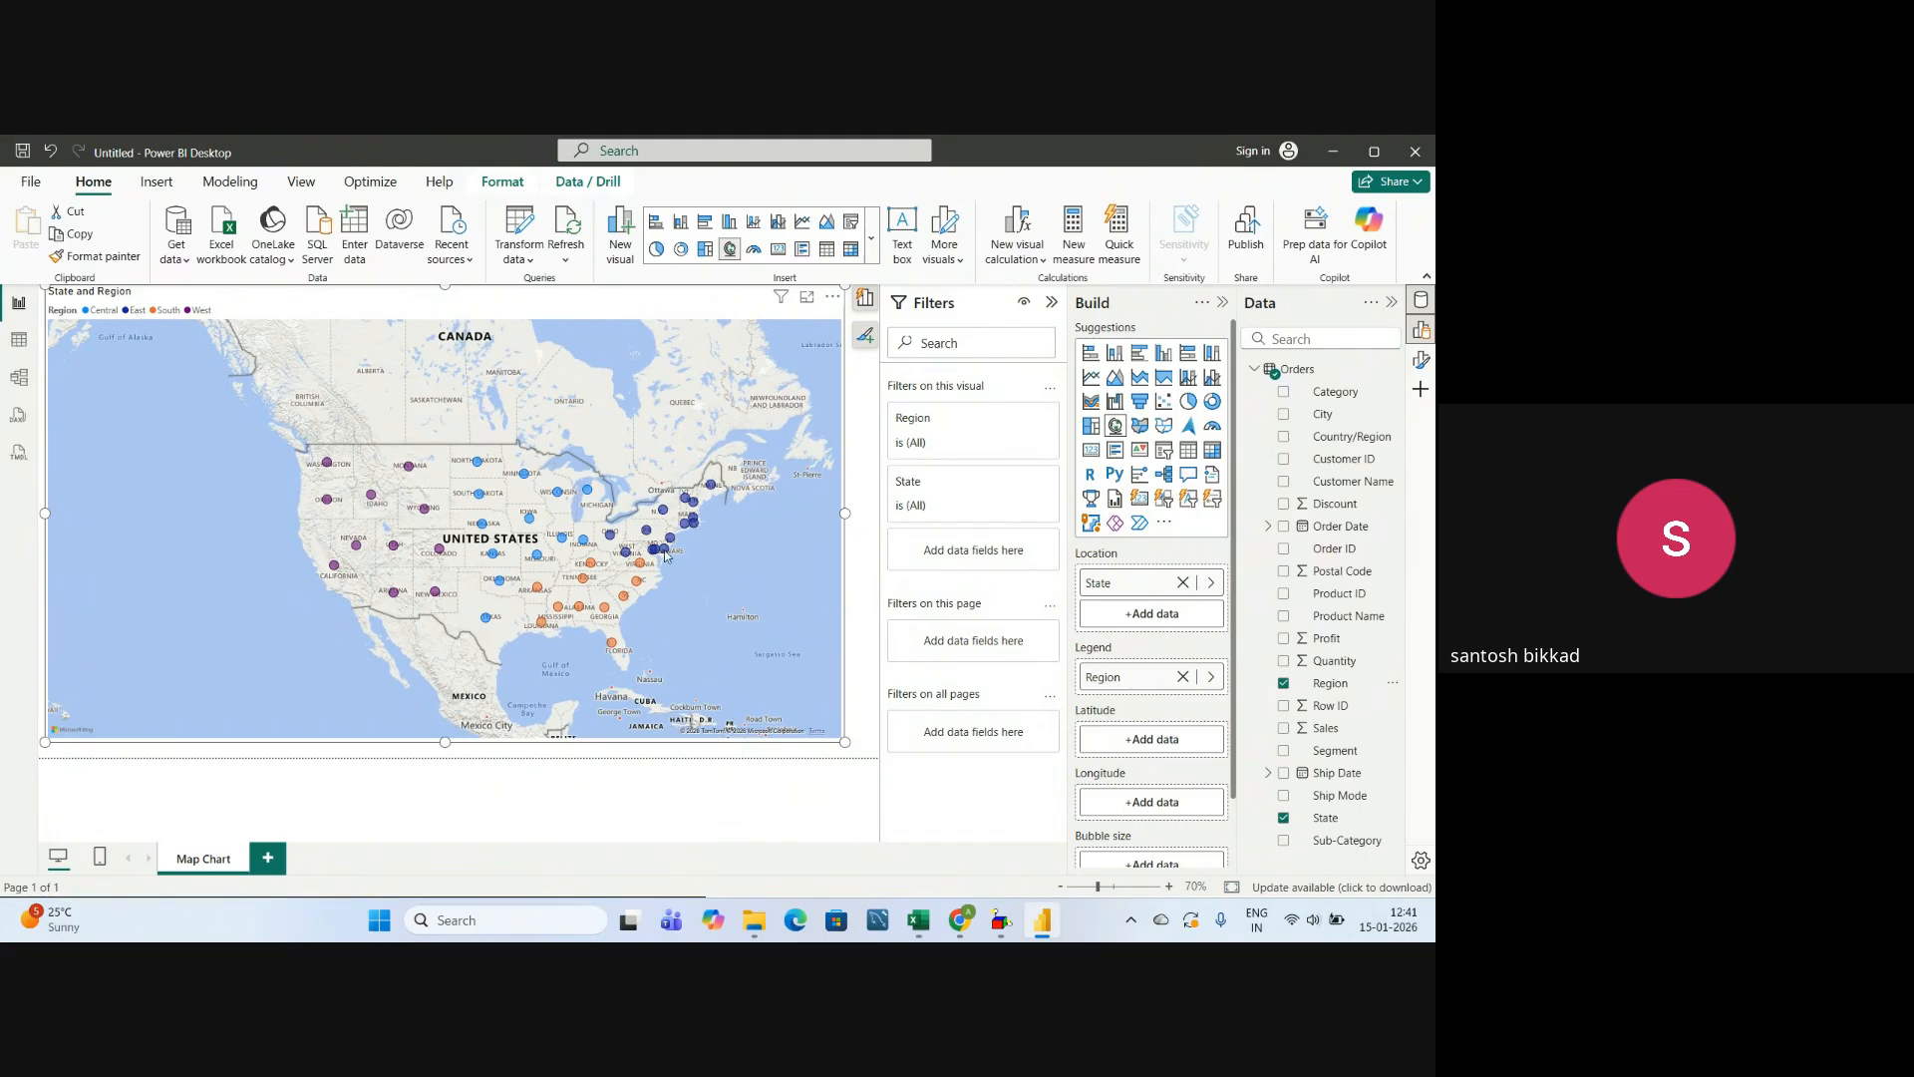
{"action": "scroll", "coordinate": [673, 561], "scroll_direction": "up", "scroll_amount": 5}
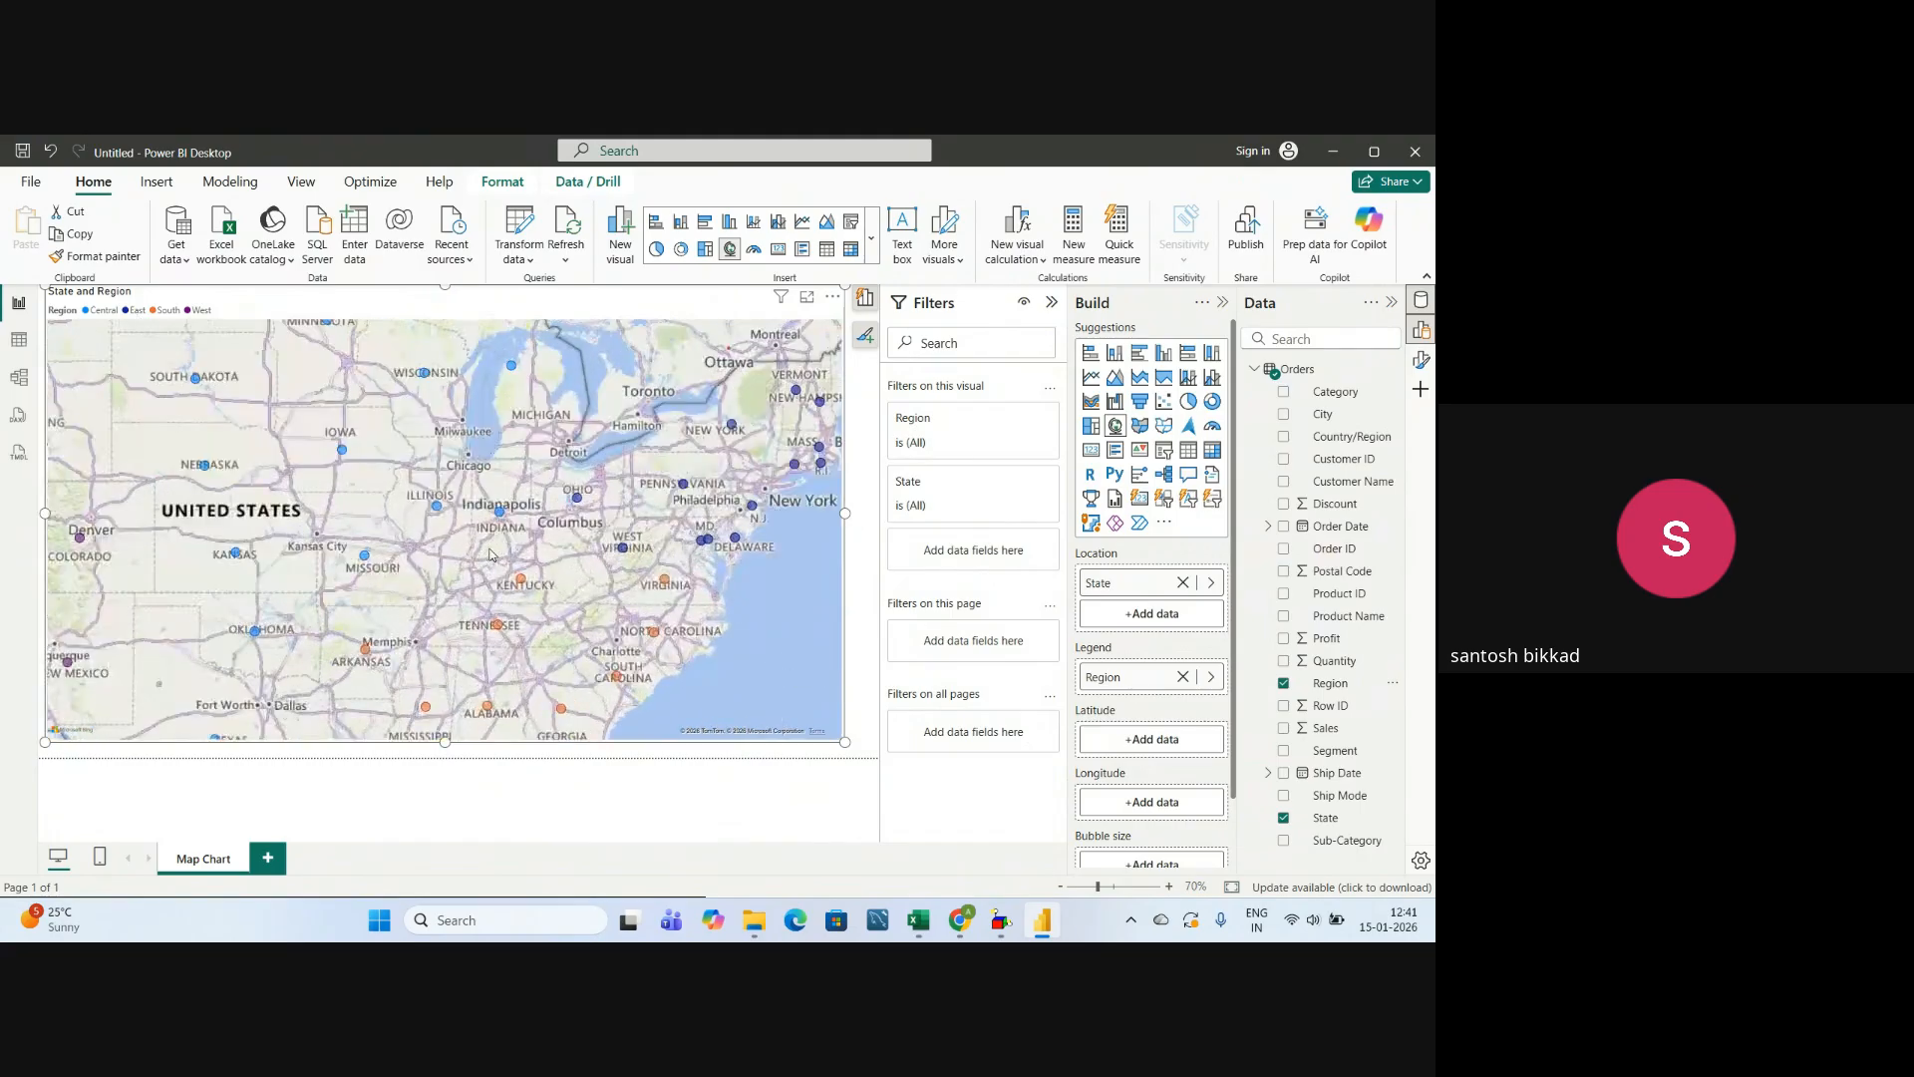
{"action": "scroll", "coordinate": [430, 542], "scroll_direction": "down", "scroll_amount": 5}
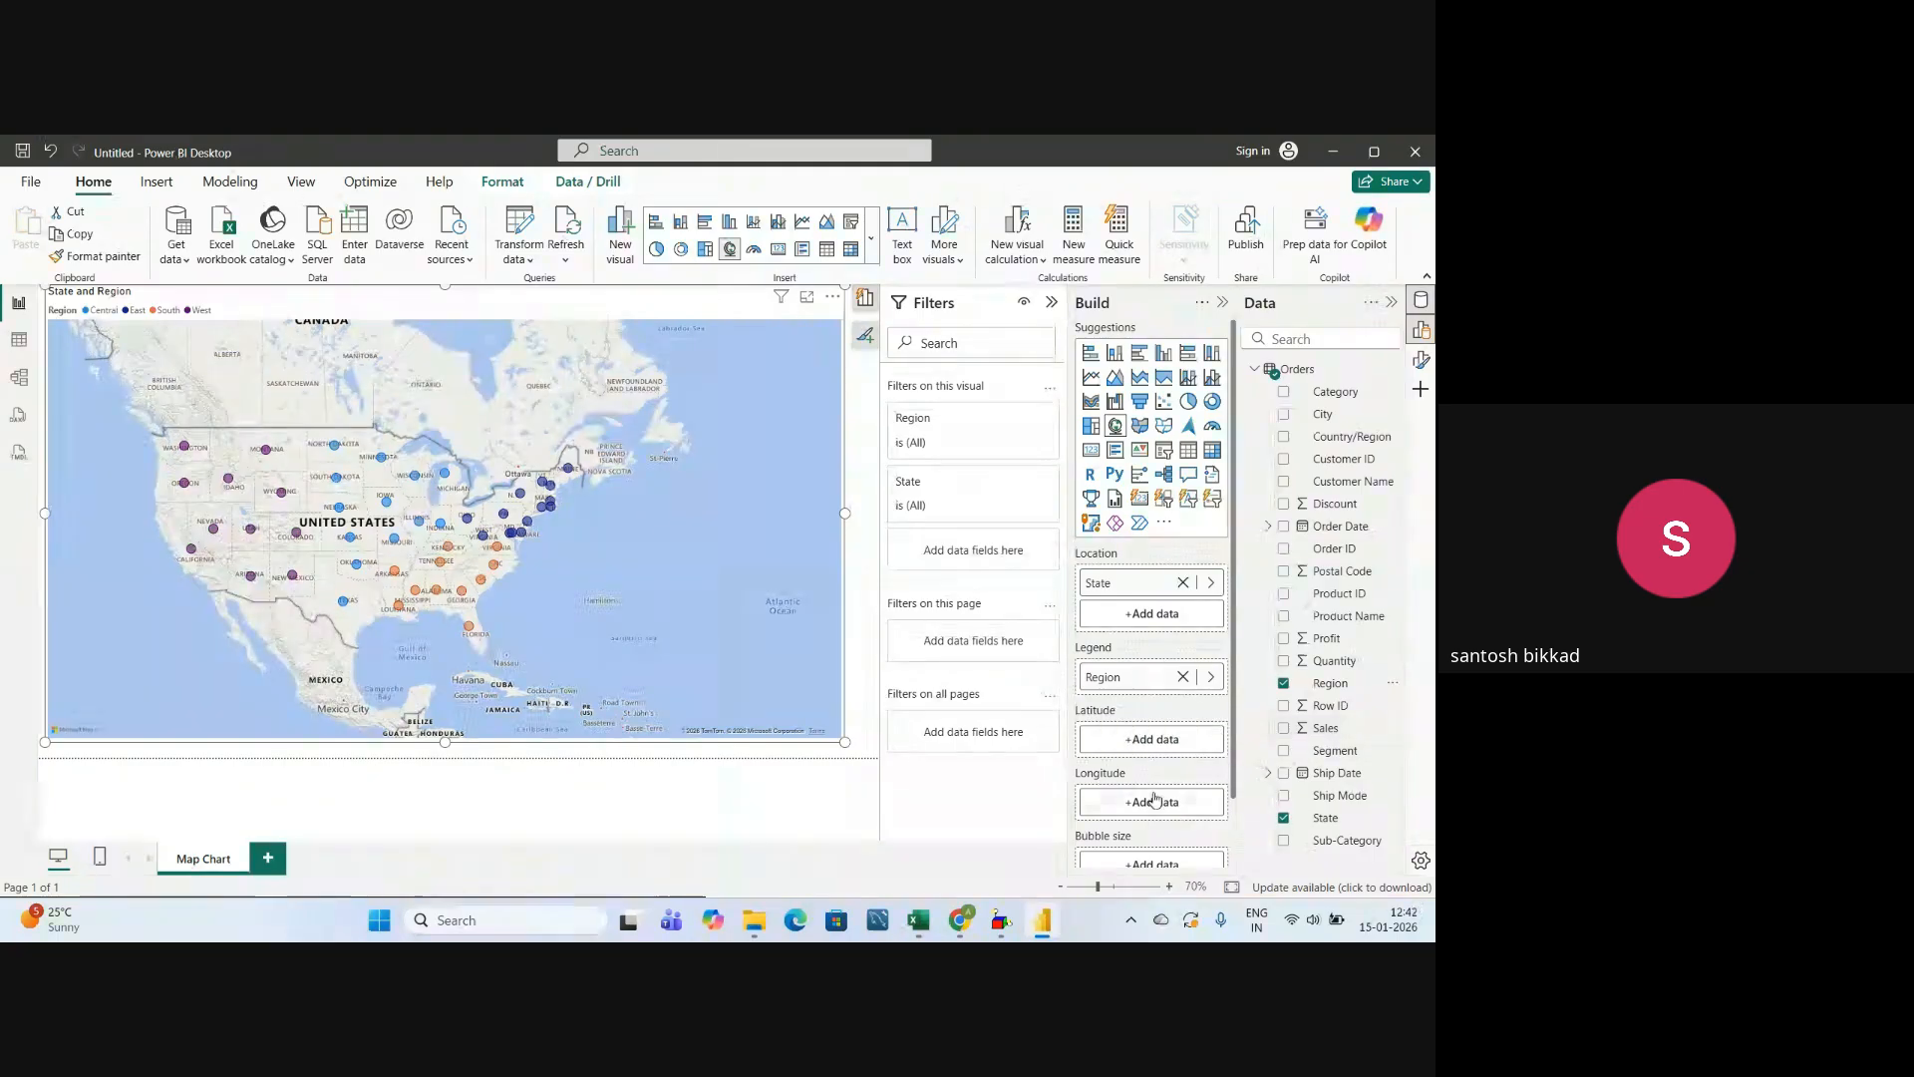
Size the map bubbles by Sales and inspect the details of individual state bubbles such as California and Texas.
{"action": "scroll", "coordinate": [1154, 799], "scroll_direction": "down", "scroll_amount": 2}
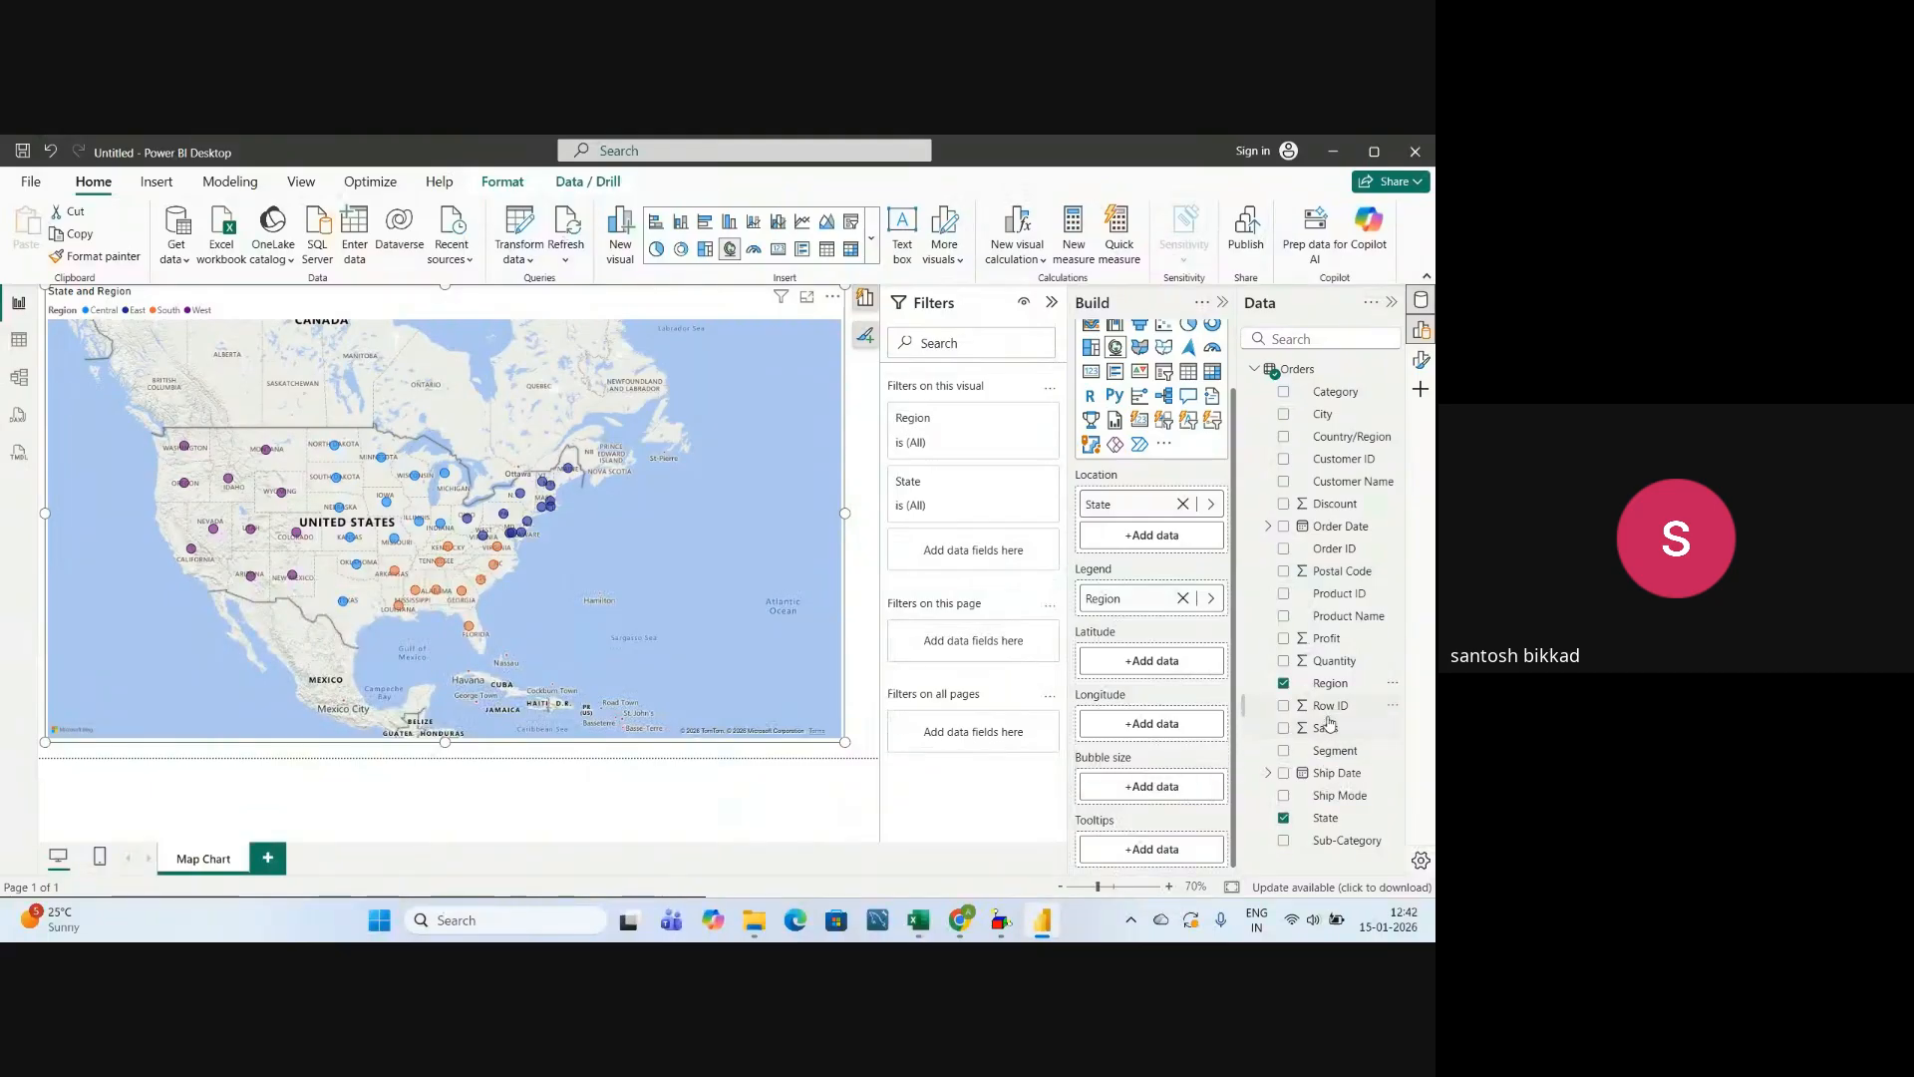
{"action": "left_click_drag", "start_coordinate": [1329, 728], "coordinate": [1133, 794]}
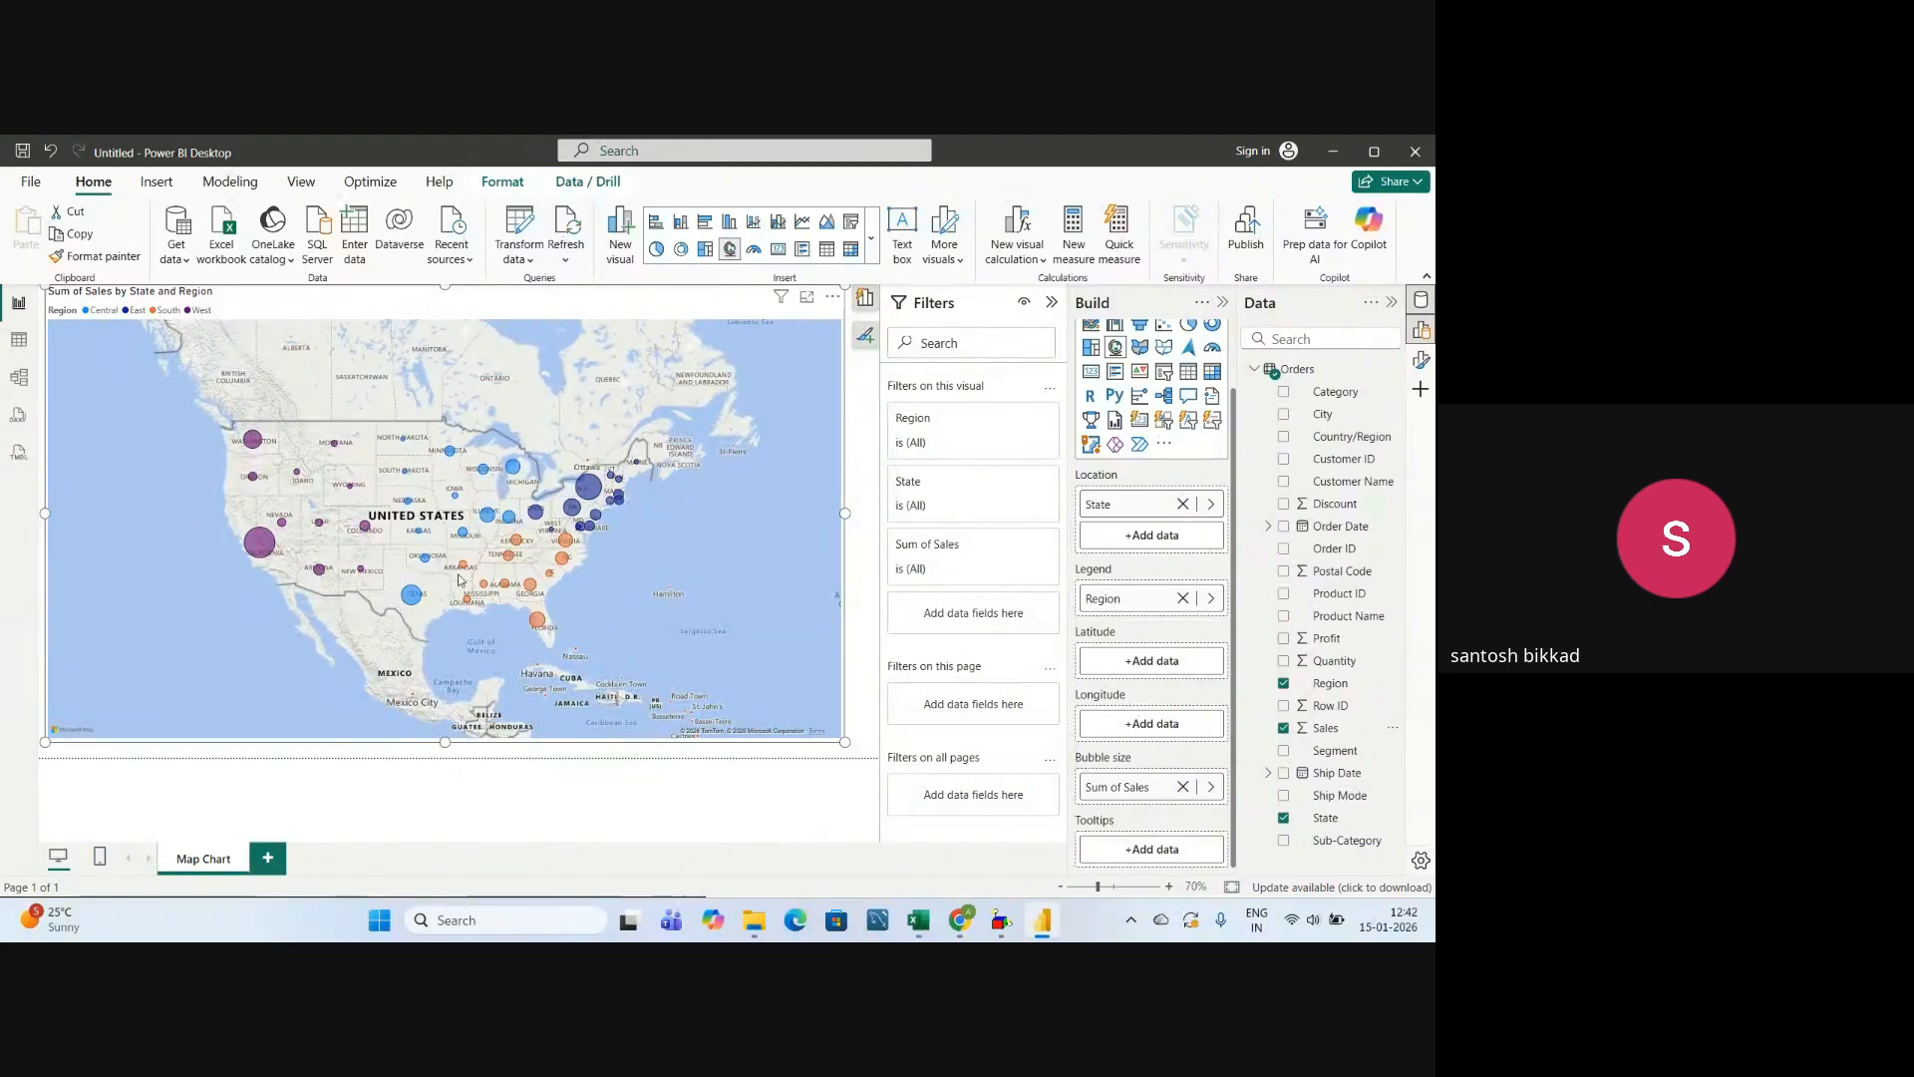
{"action": "scroll", "coordinate": [459, 578], "scroll_direction": "up", "scroll_amount": 3}
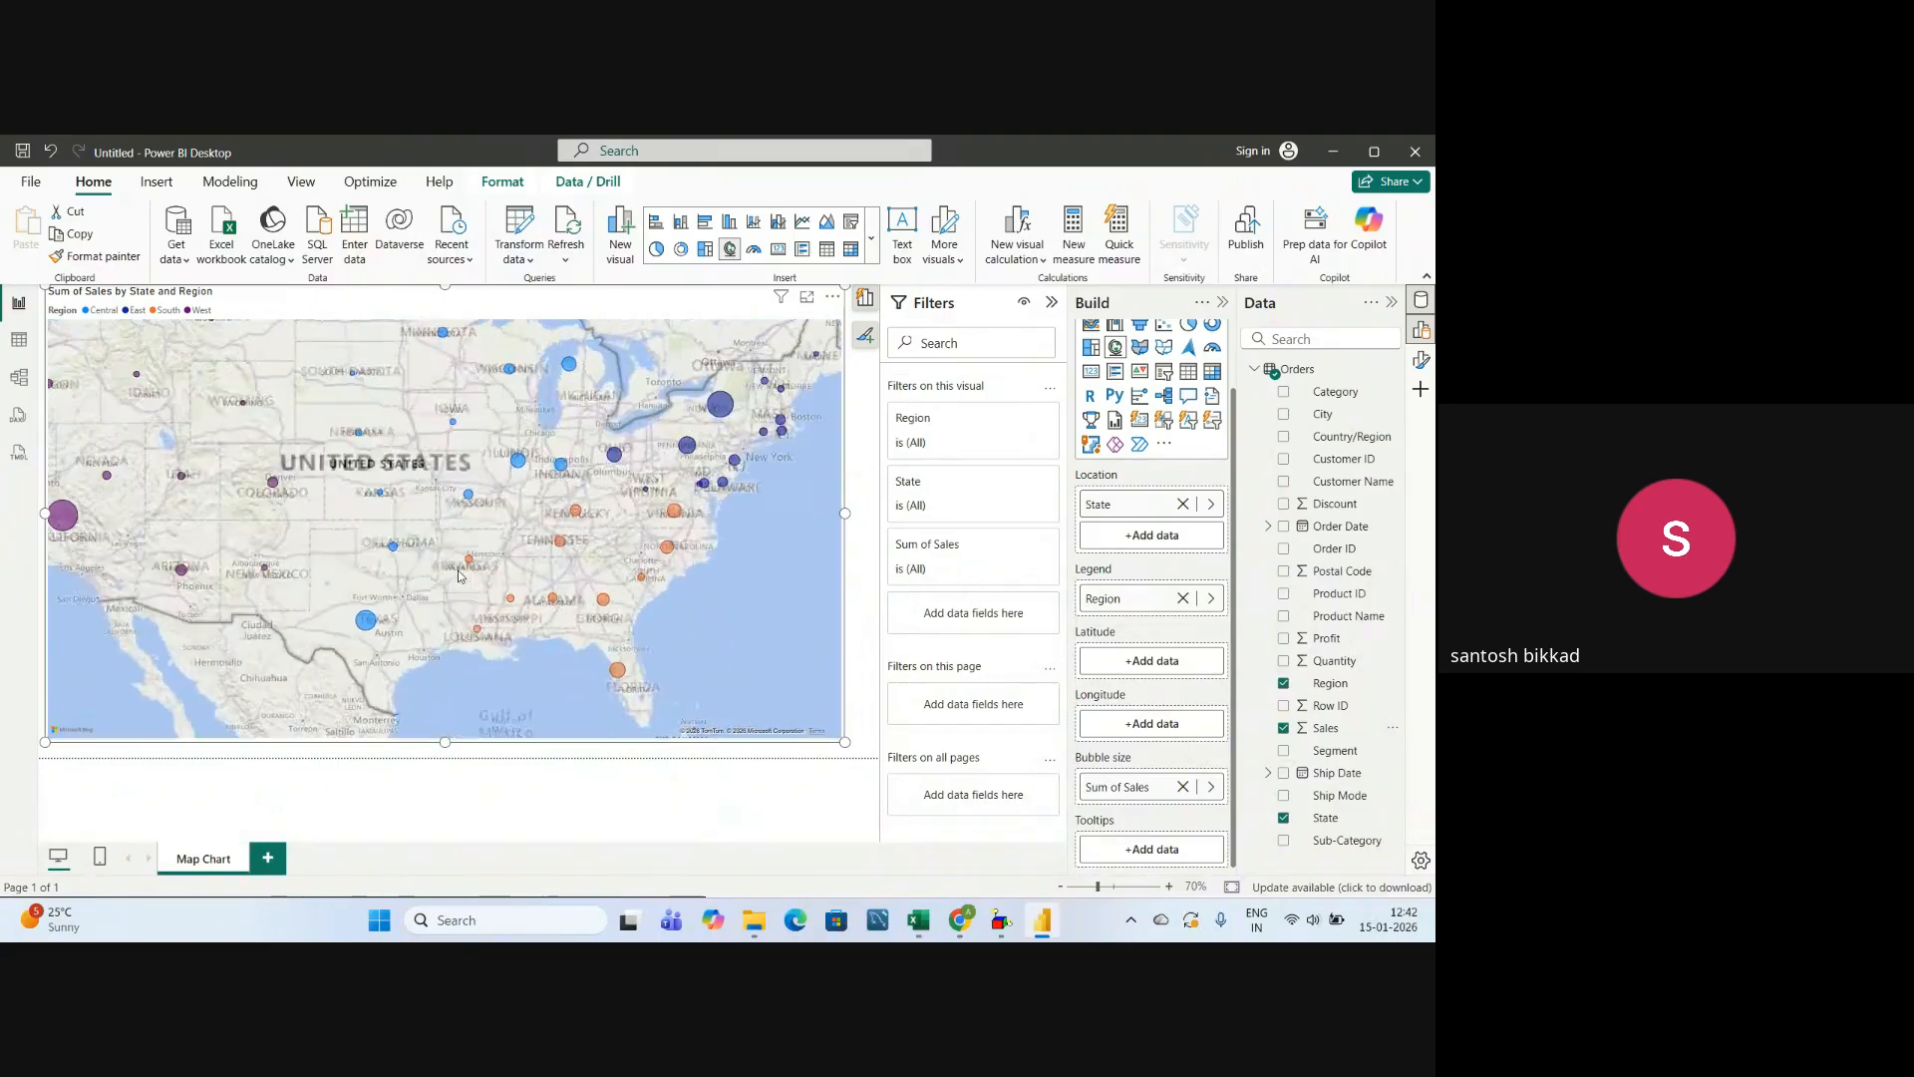
{"action": "scroll", "coordinate": [458, 576], "scroll_direction": "down", "scroll_amount": 5}
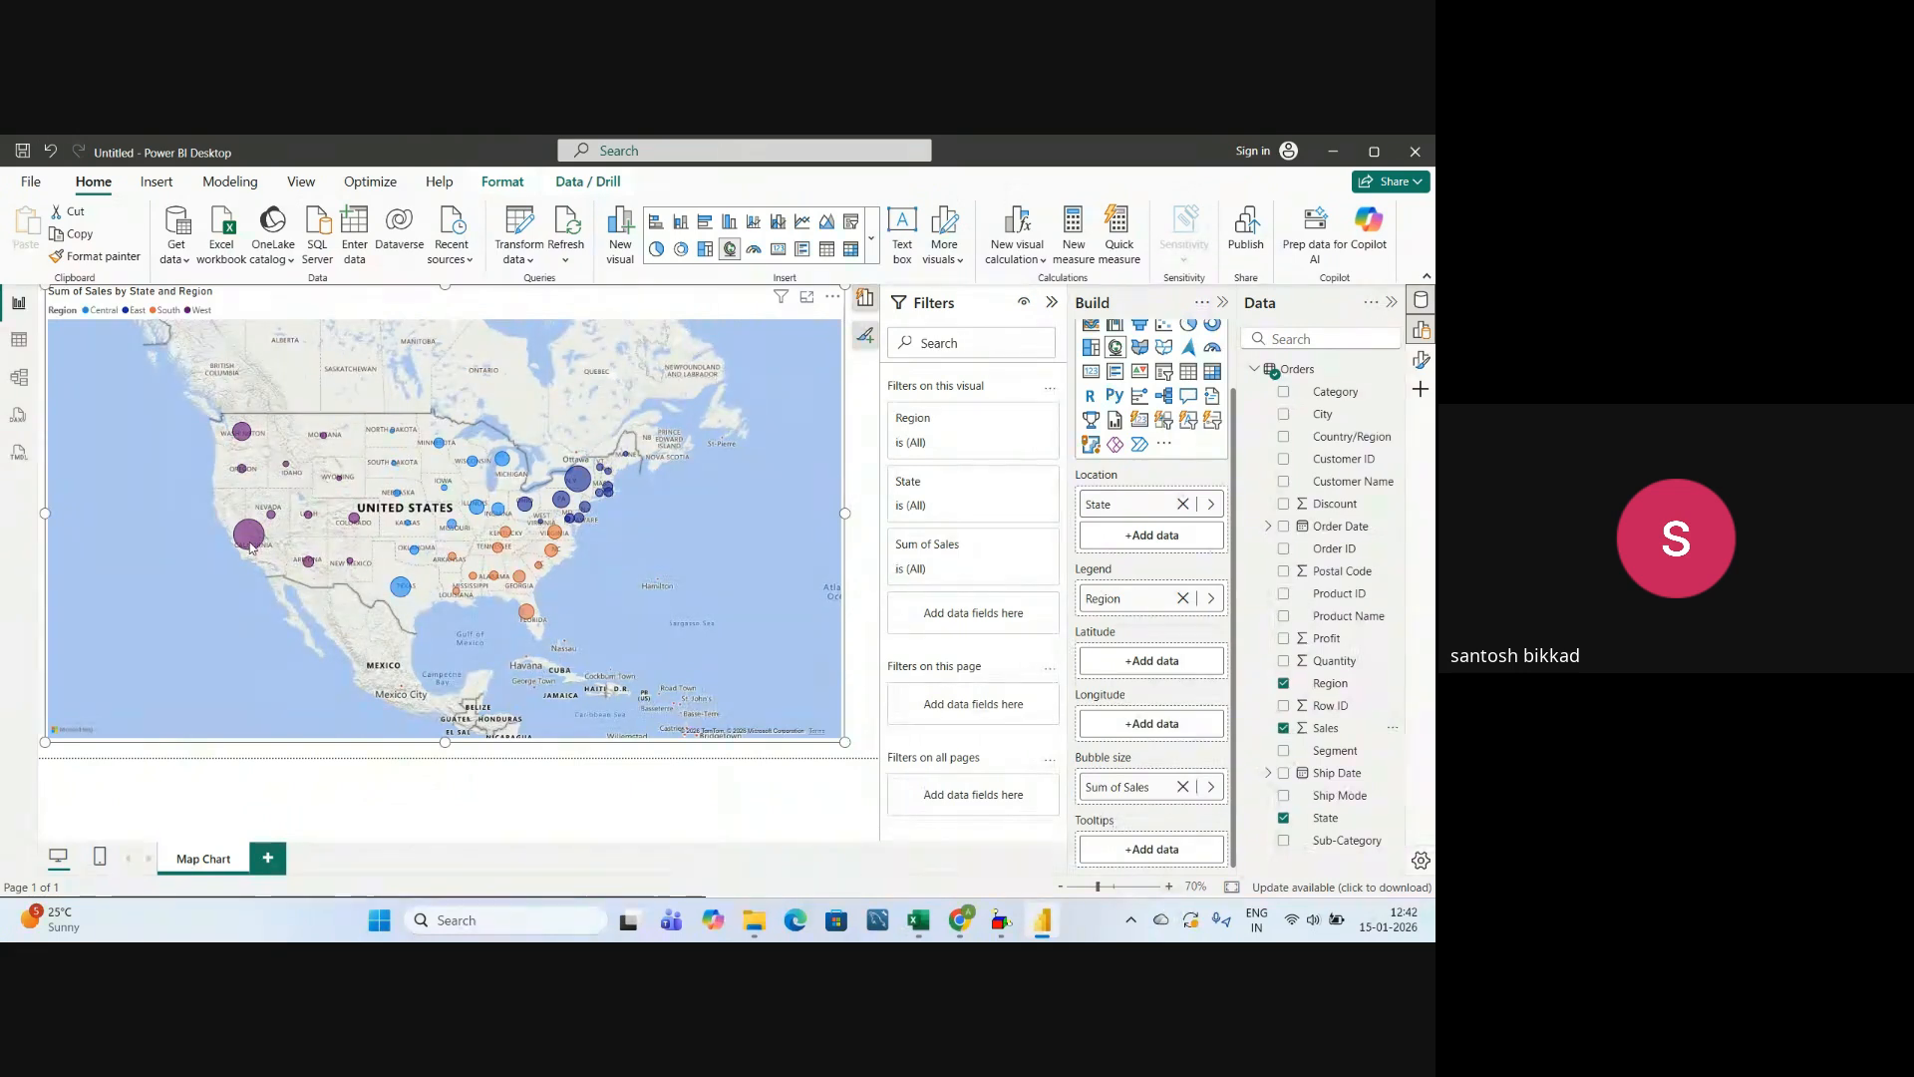
{"action": "mouse_move", "coordinate": [250, 546]}
{"action": "mouse_move", "coordinate": [351, 566]}
{"action": "mouse_move", "coordinate": [404, 596]}
{"action": "mouse_move", "coordinate": [527, 511]}
Replace the map visual's title text with "Regional Sales".
{"action": "left_click", "coordinate": [1051, 303]}
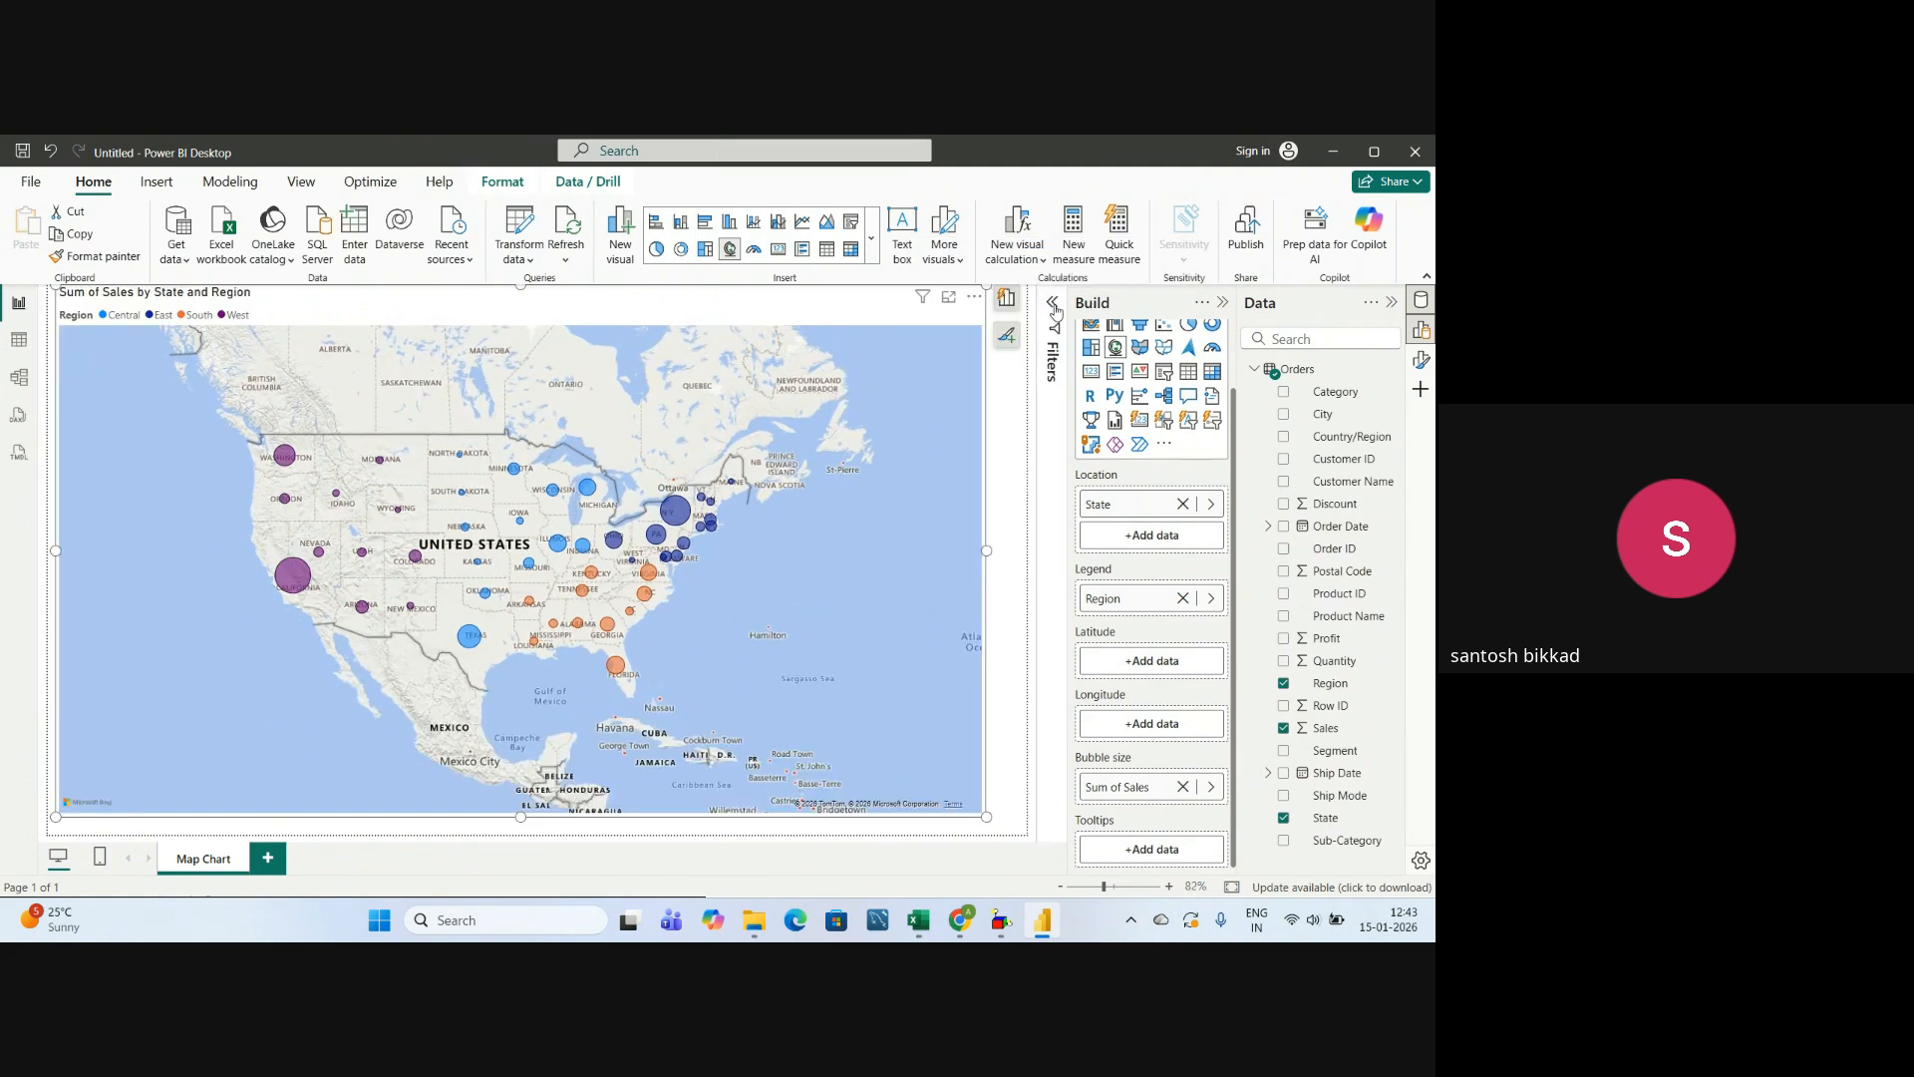
{"action": "left_click", "coordinate": [1420, 367]}
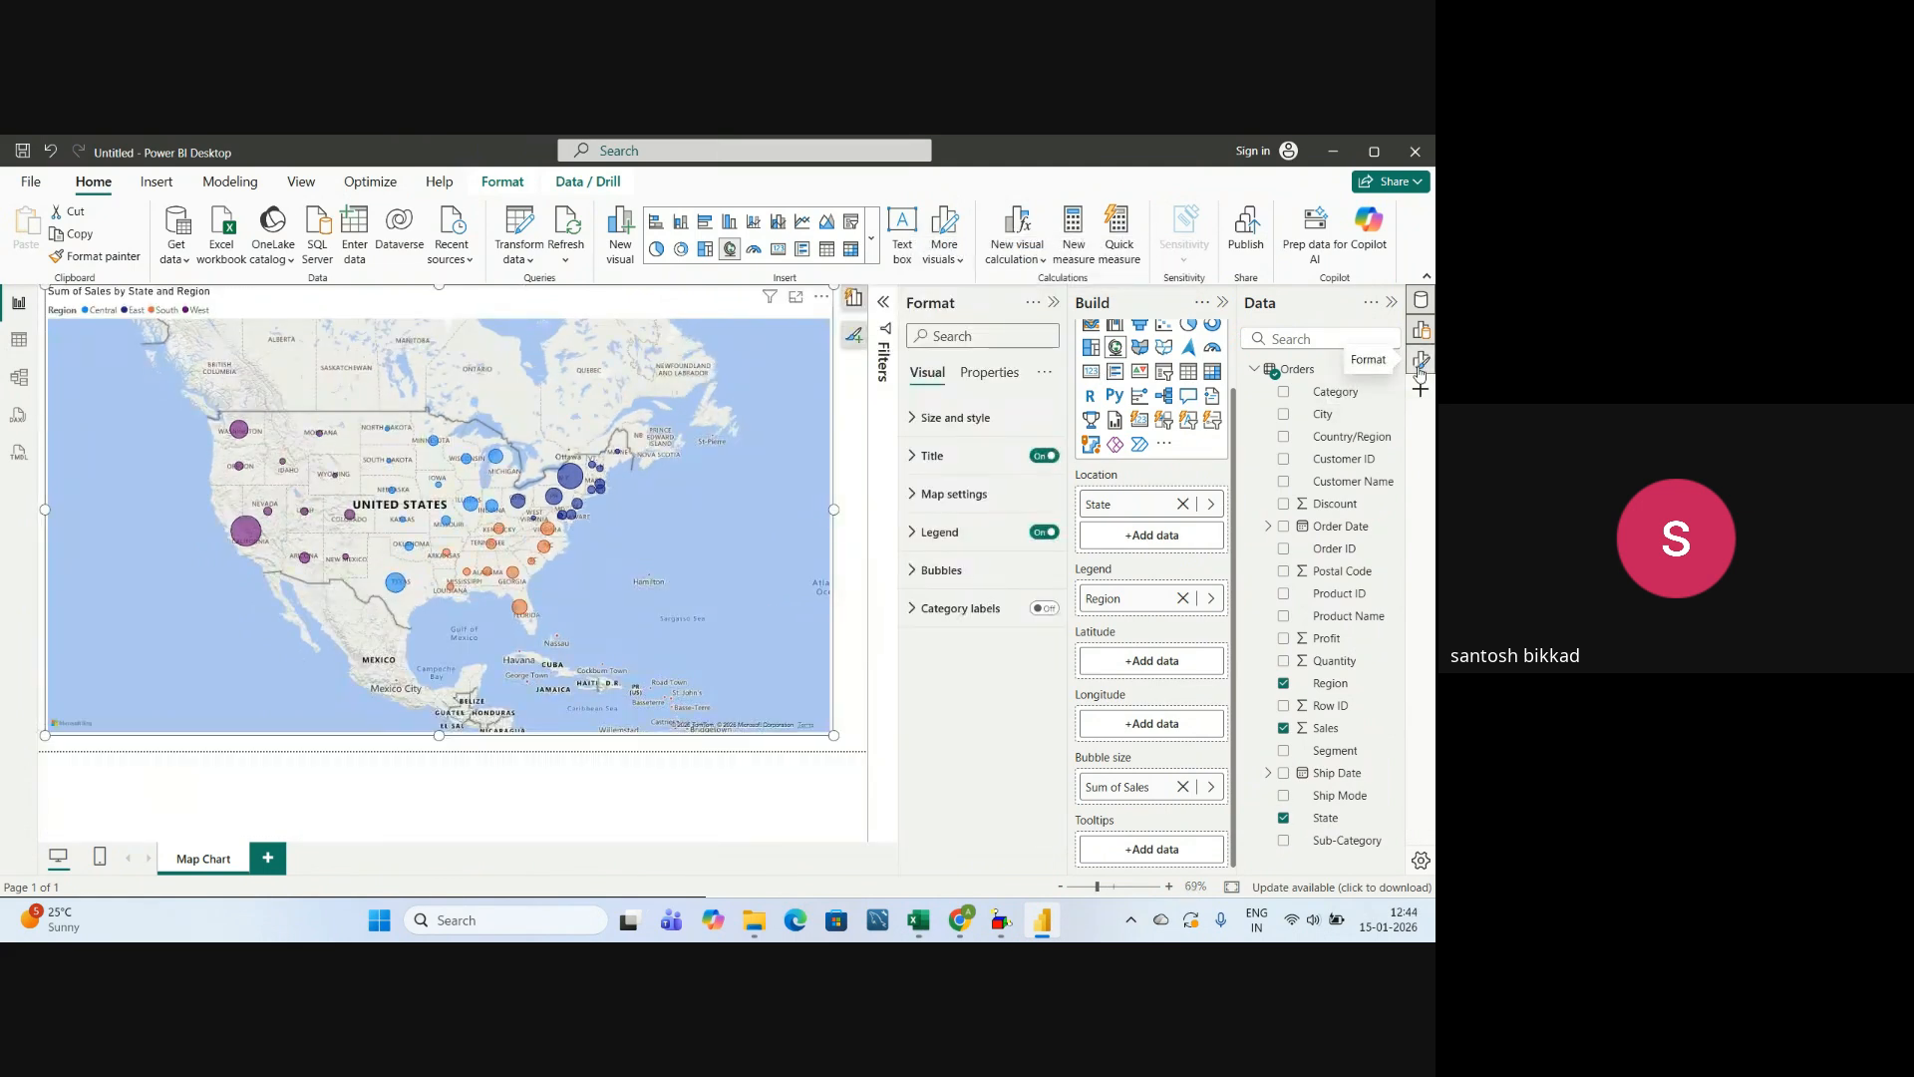
{"action": "left_click", "coordinate": [919, 458]}
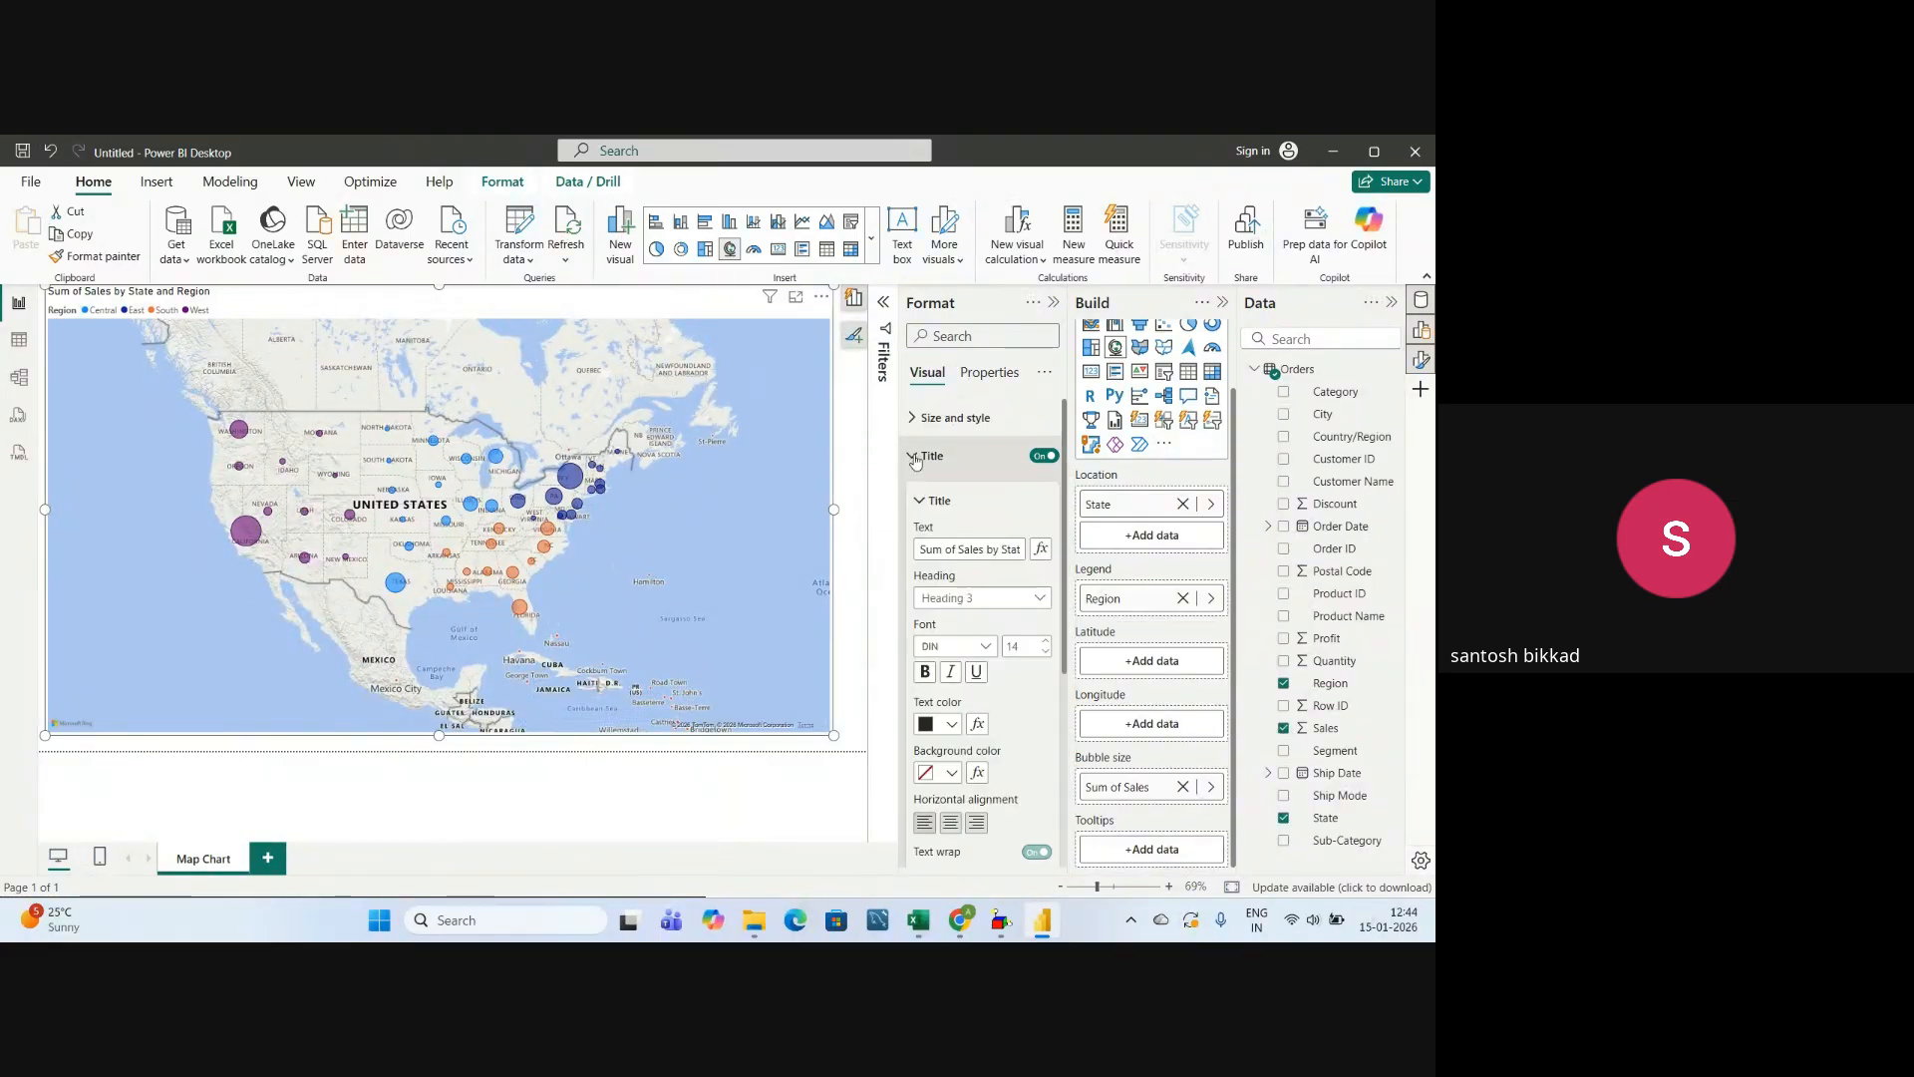
{"action": "double_click", "coordinate": [952, 548]}
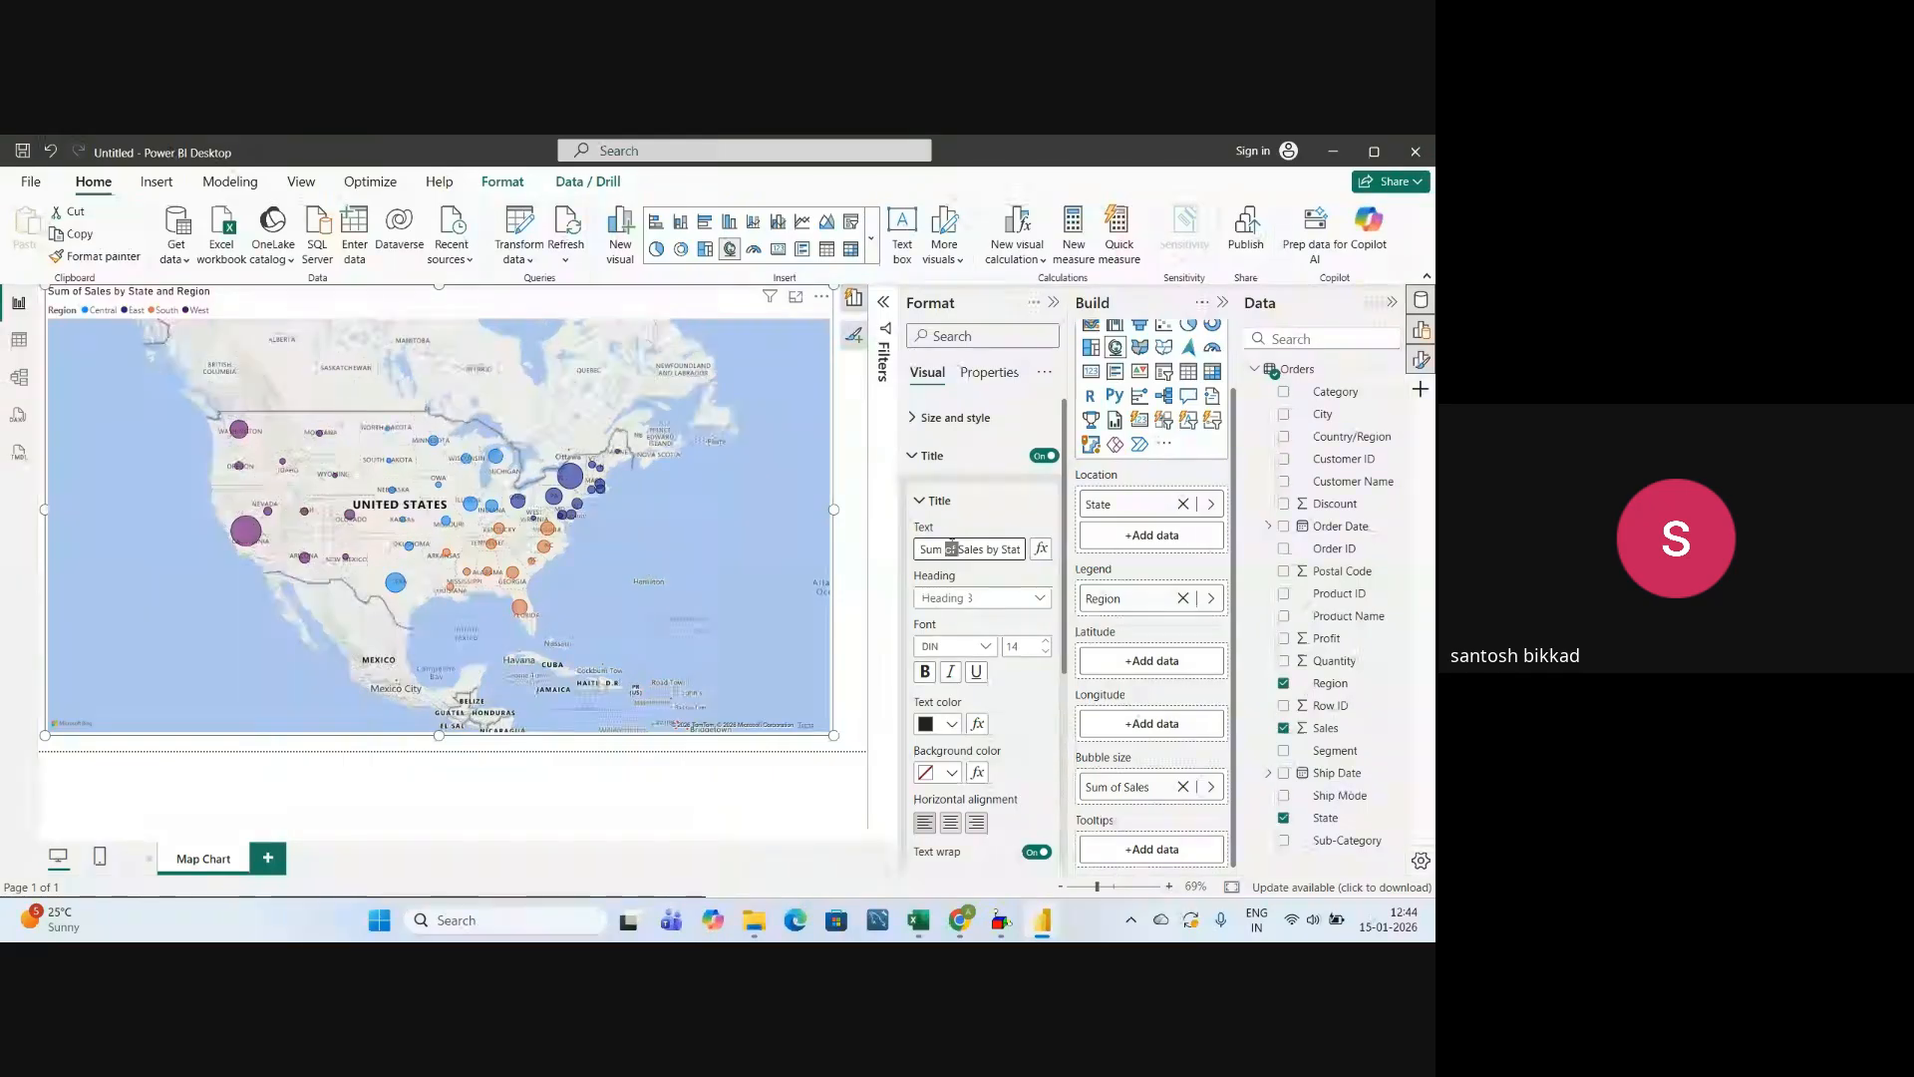
{"action": "key", "text": "ctrl+s"}
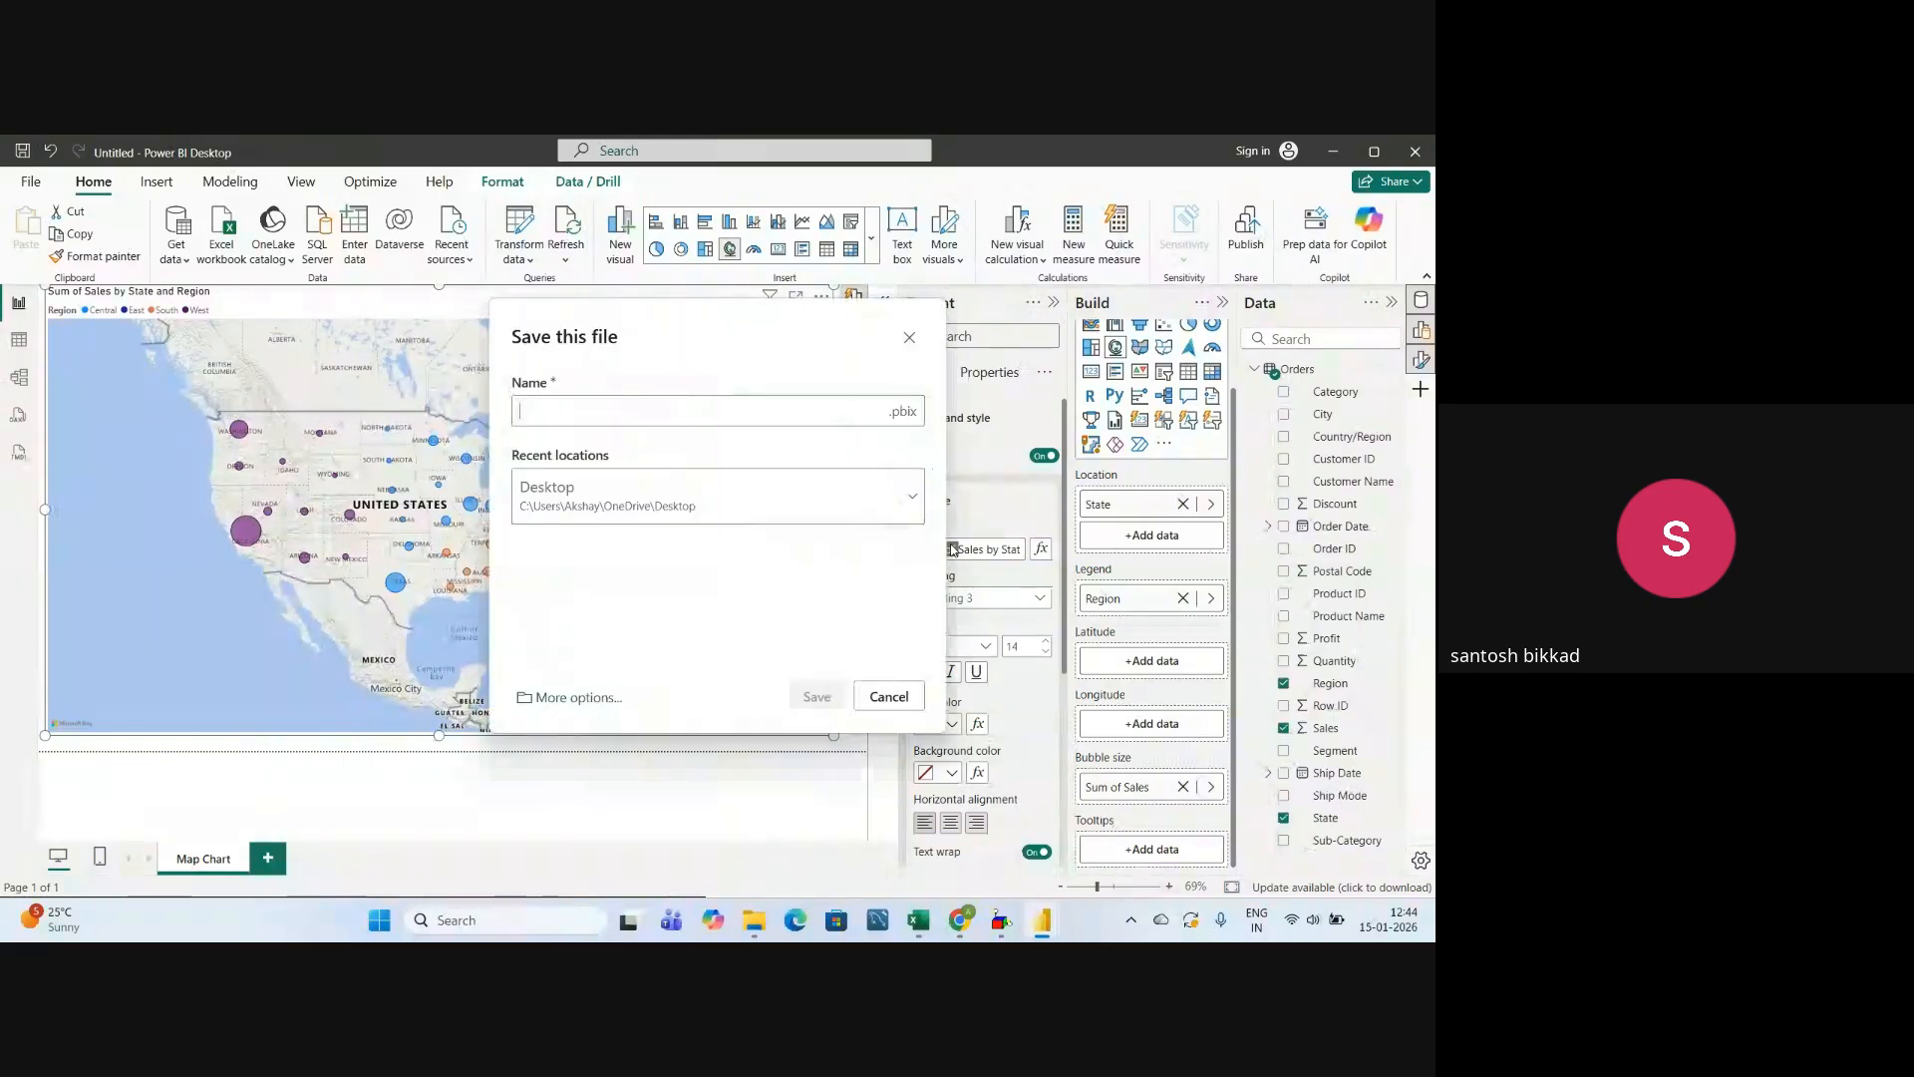
{"action": "left_click", "coordinate": [888, 696]}
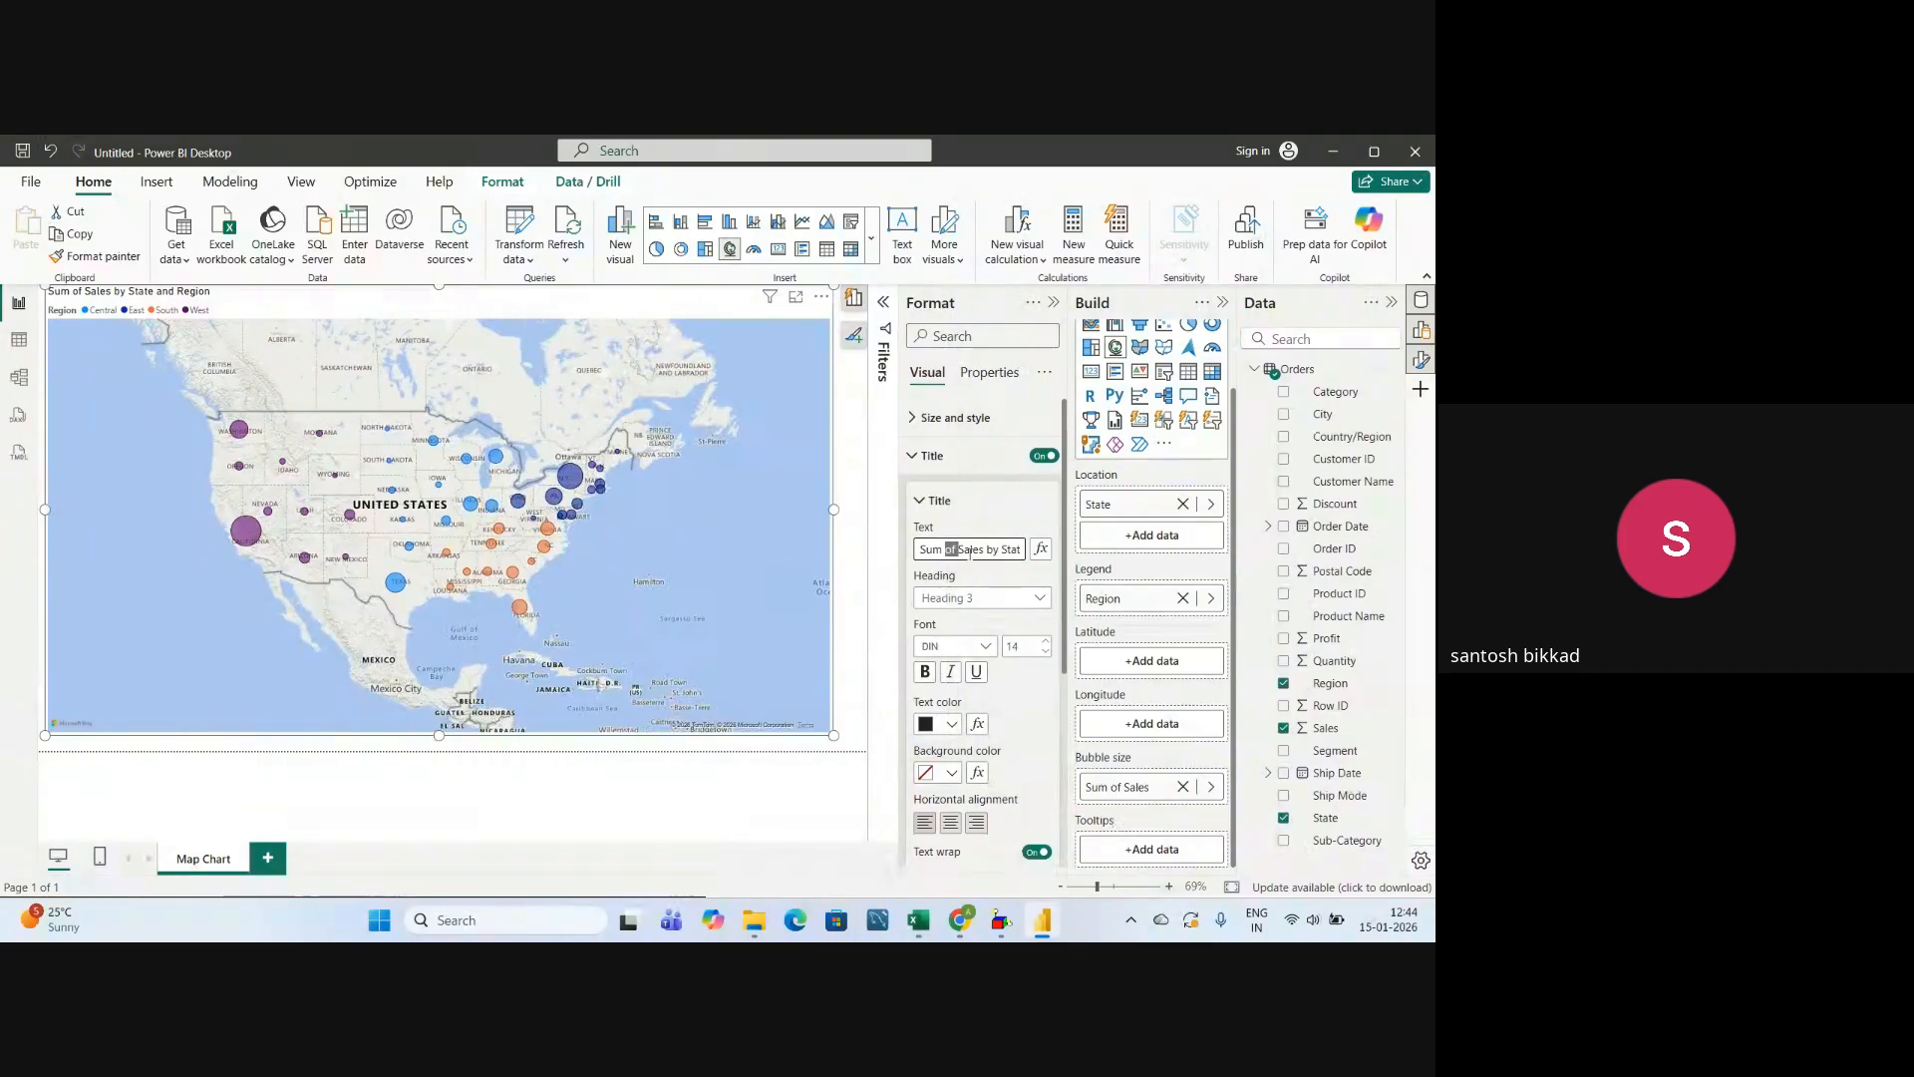
{"action": "key", "text": "ctrl+a"}
{"action": "key", "text": "BackSpace"}
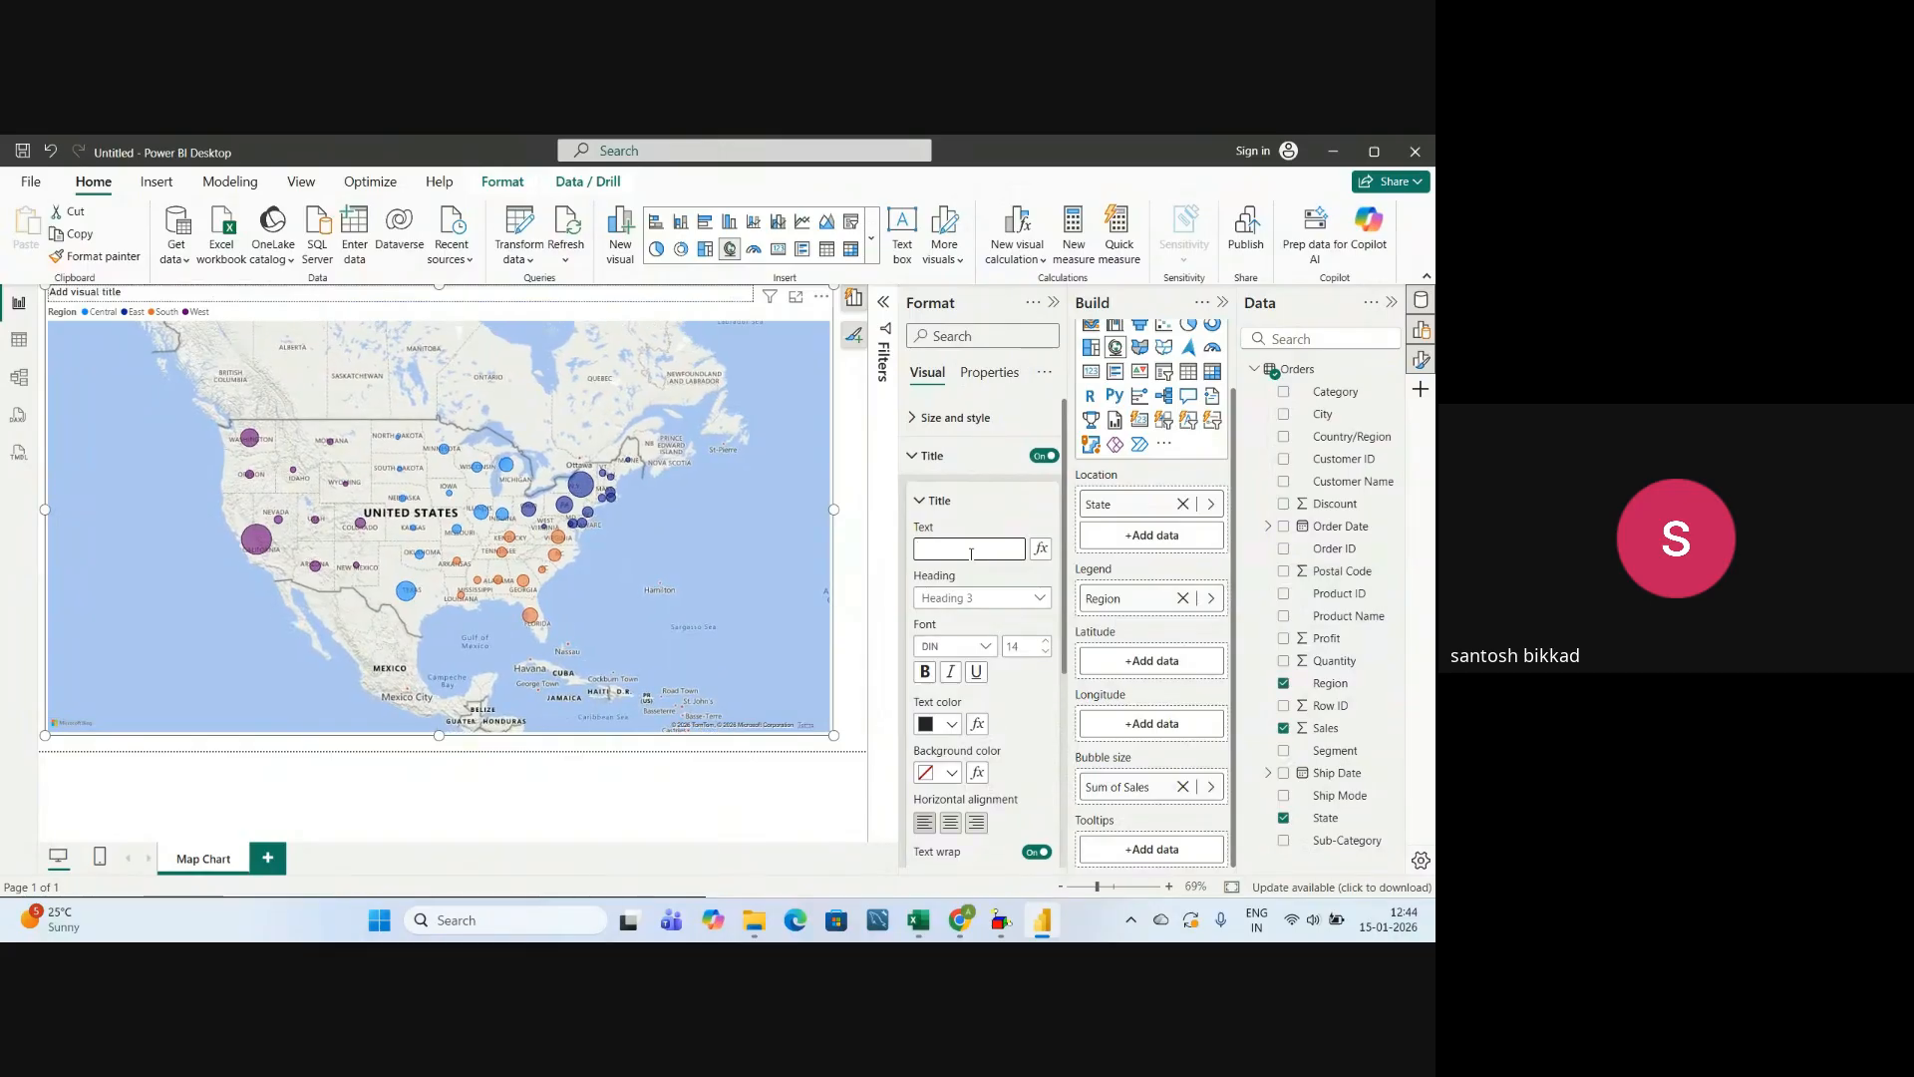
{"action": "type", "text": "Regional Sales"}
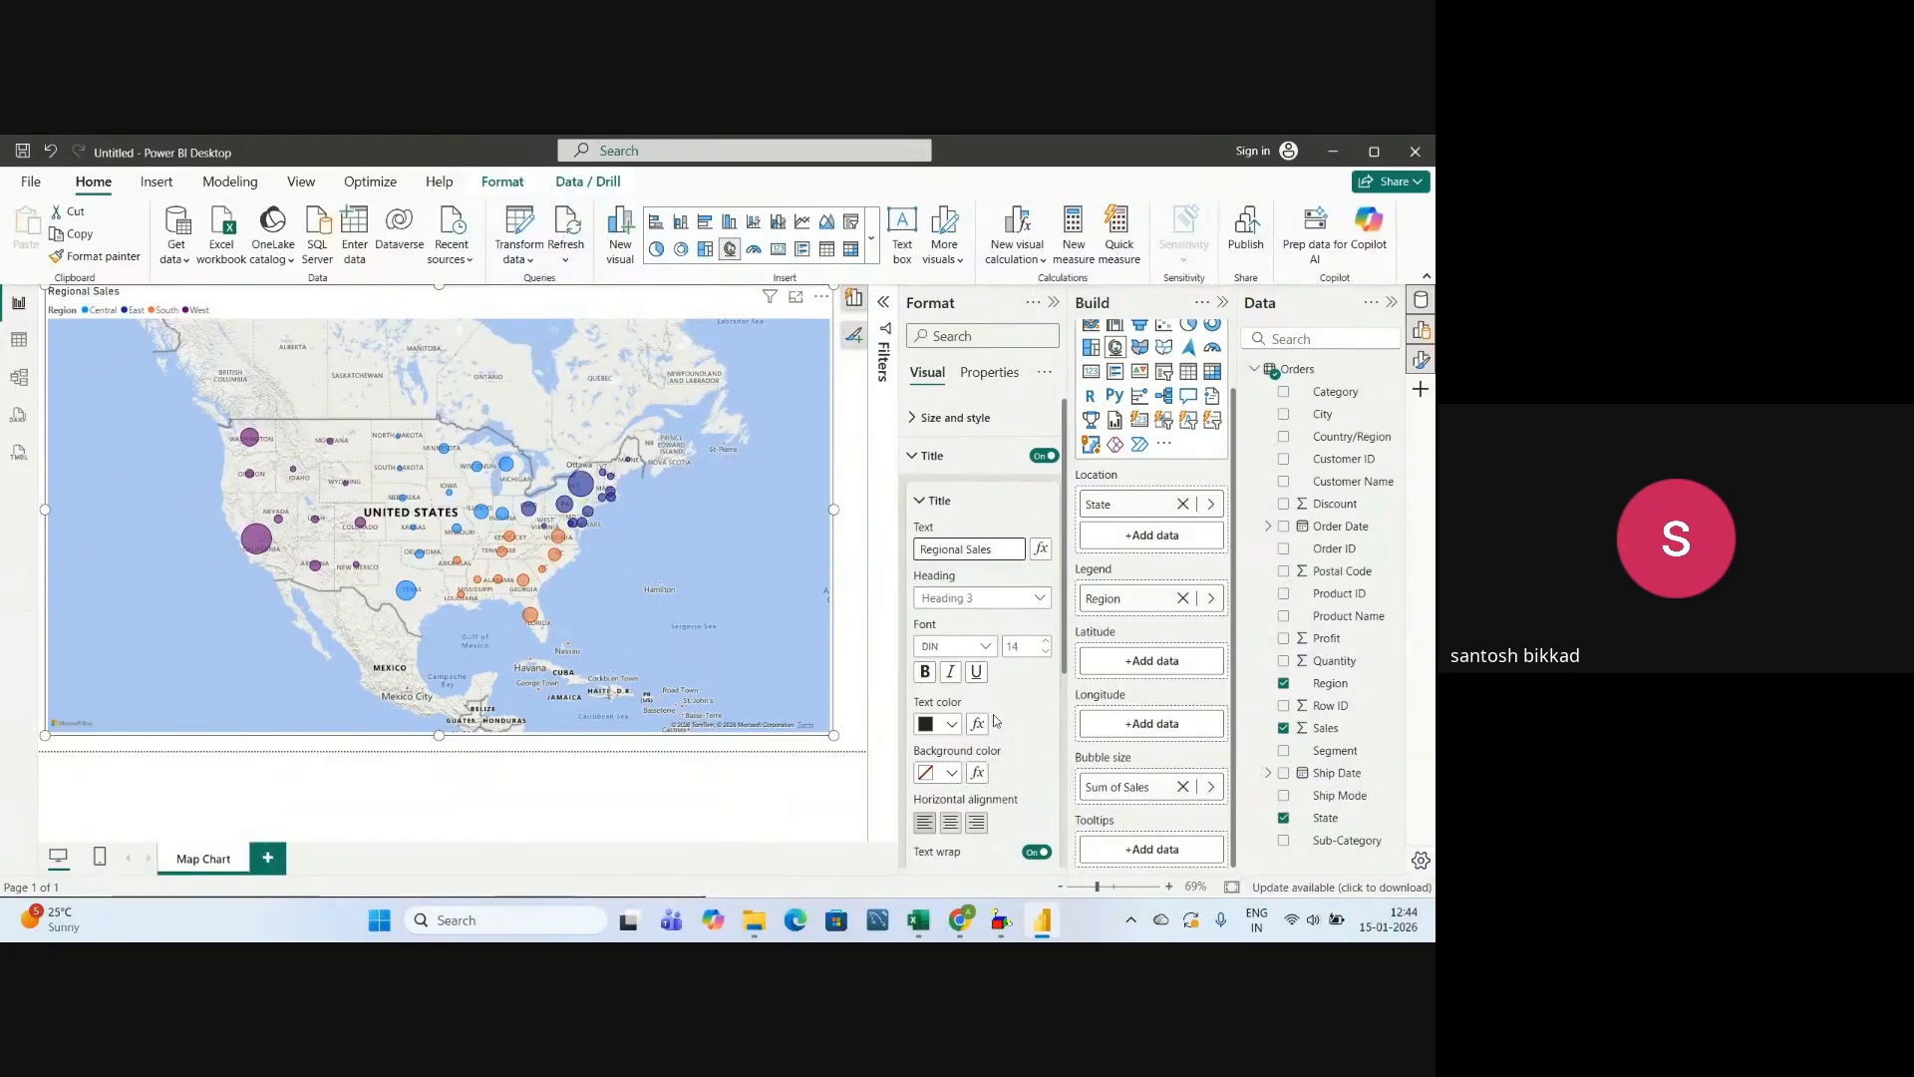
Set the map title's font size to 25 and center it horizontally.
{"action": "left_click", "coordinate": [1028, 647]}
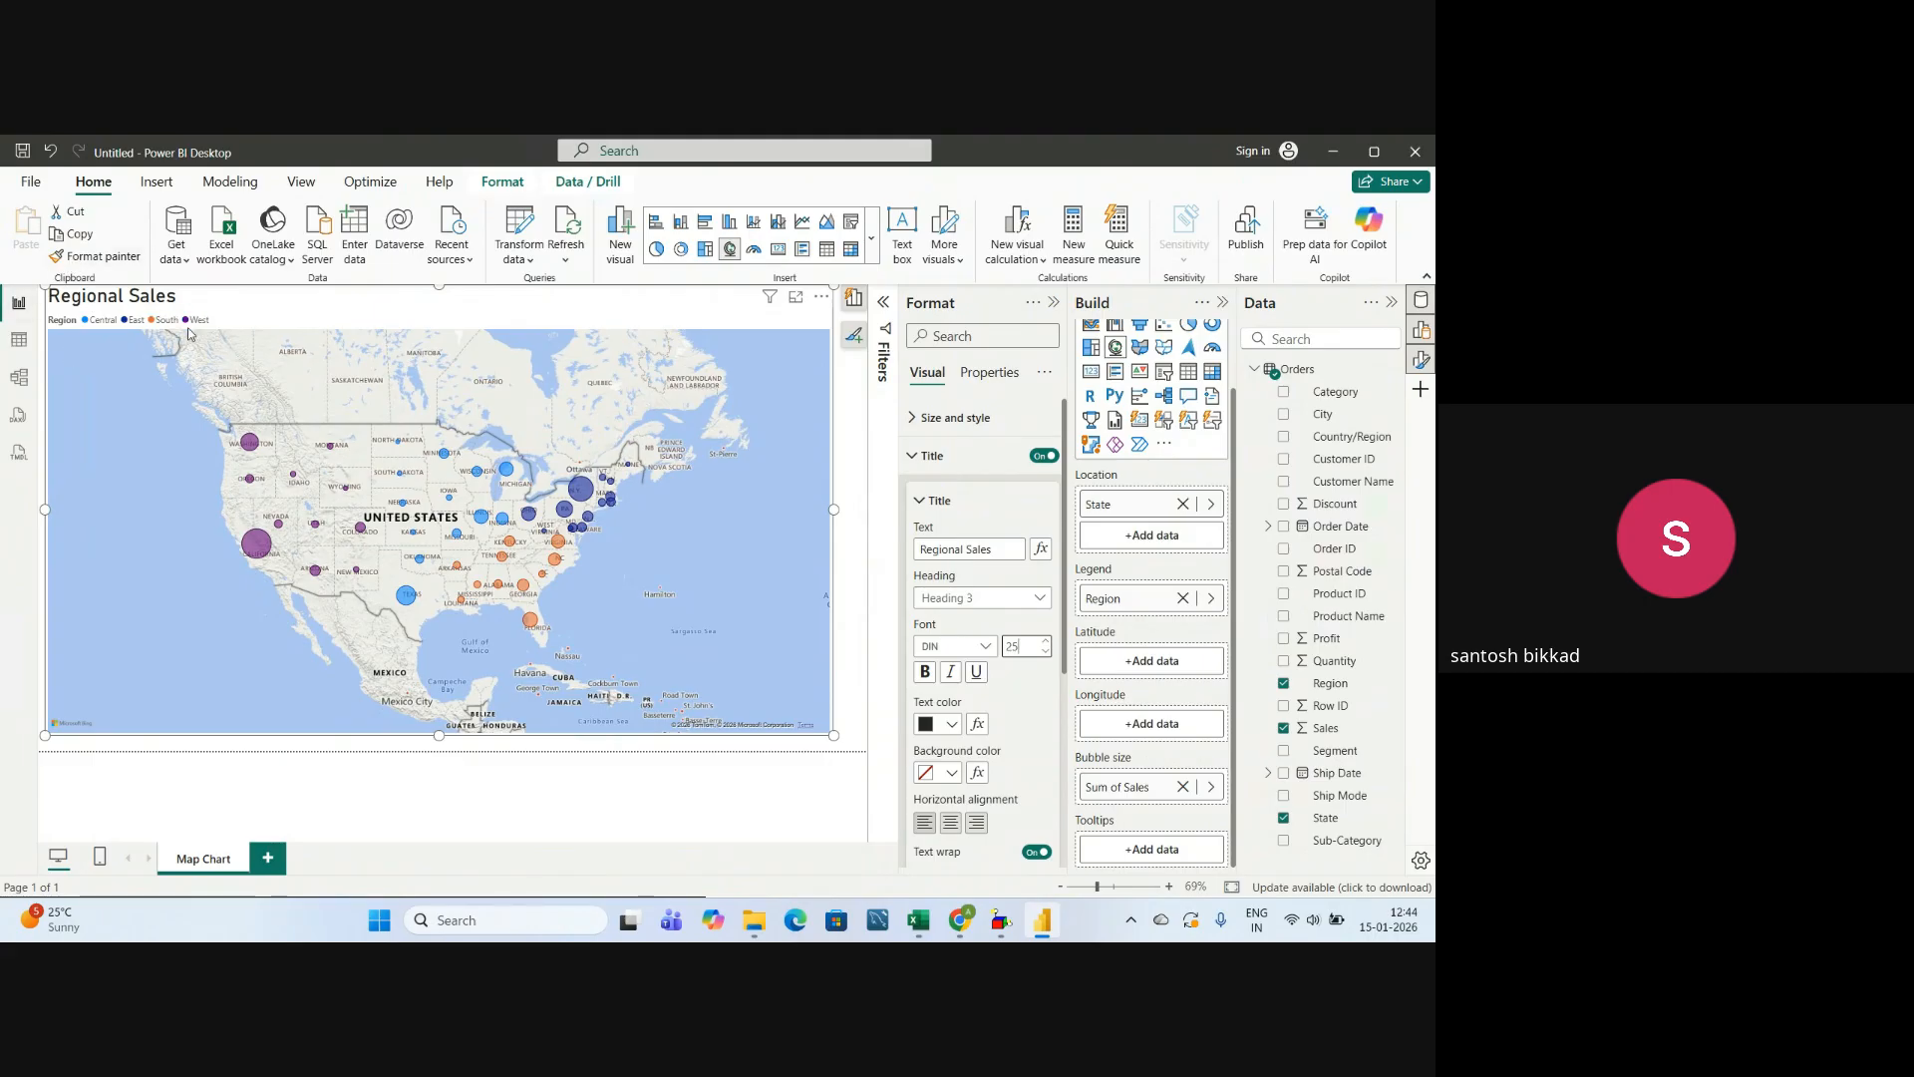
{"action": "left_click", "coordinate": [953, 823]}
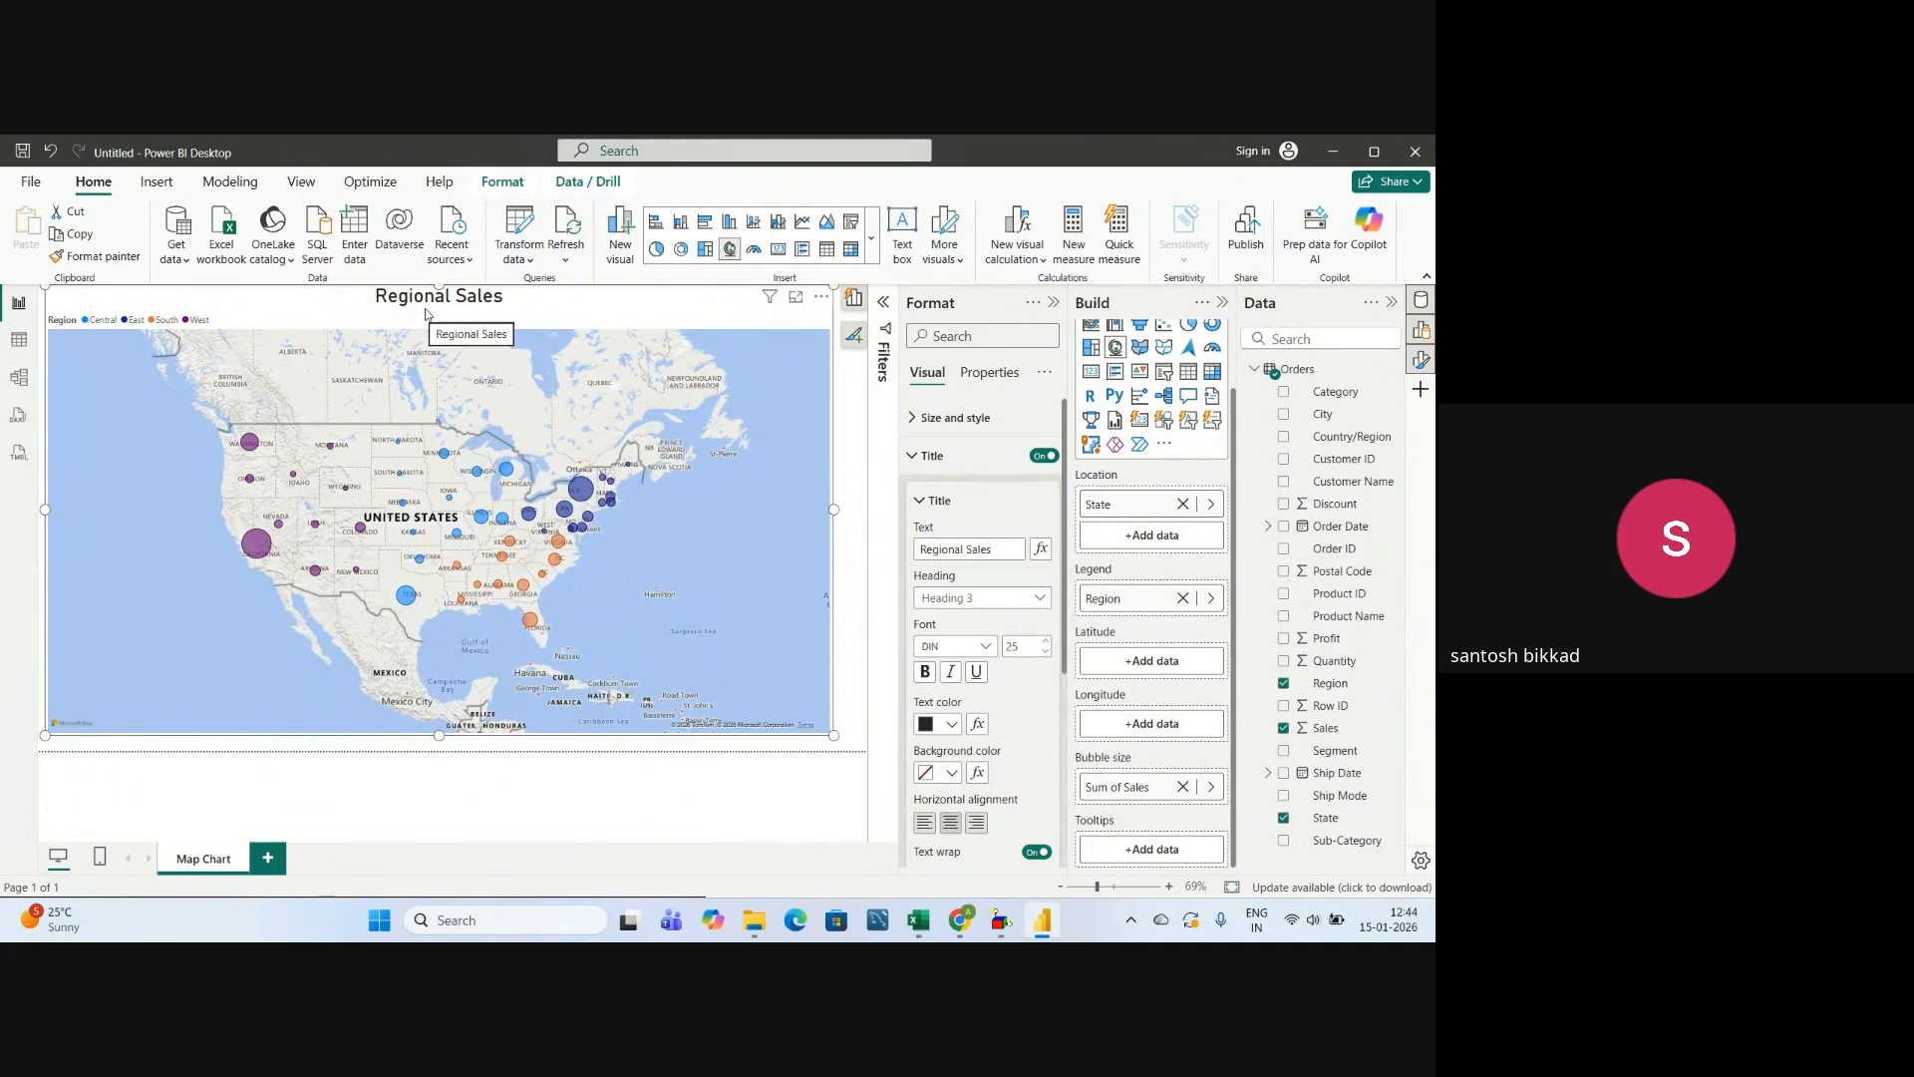
{"action": "scroll", "coordinate": [985, 764], "scroll_direction": "down", "scroll_amount": 2}
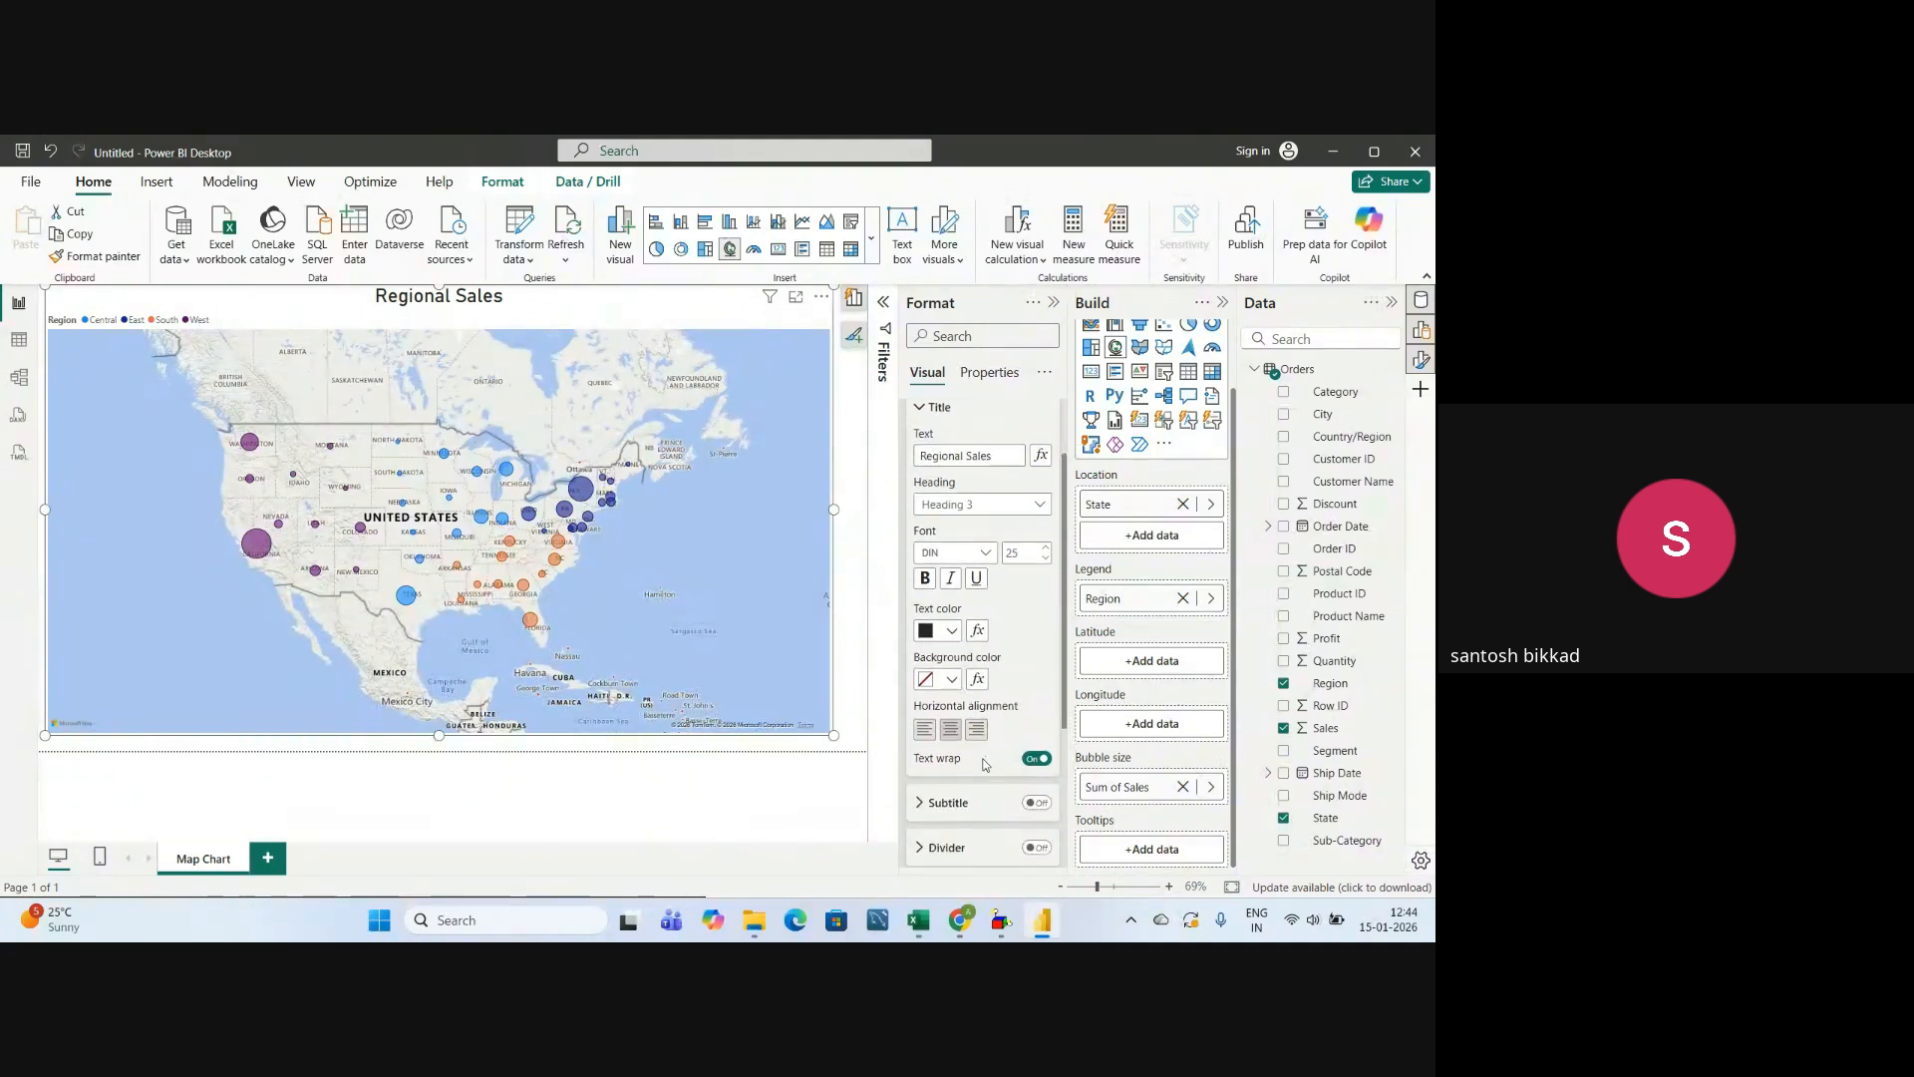
{"action": "left_click", "coordinate": [921, 408]}
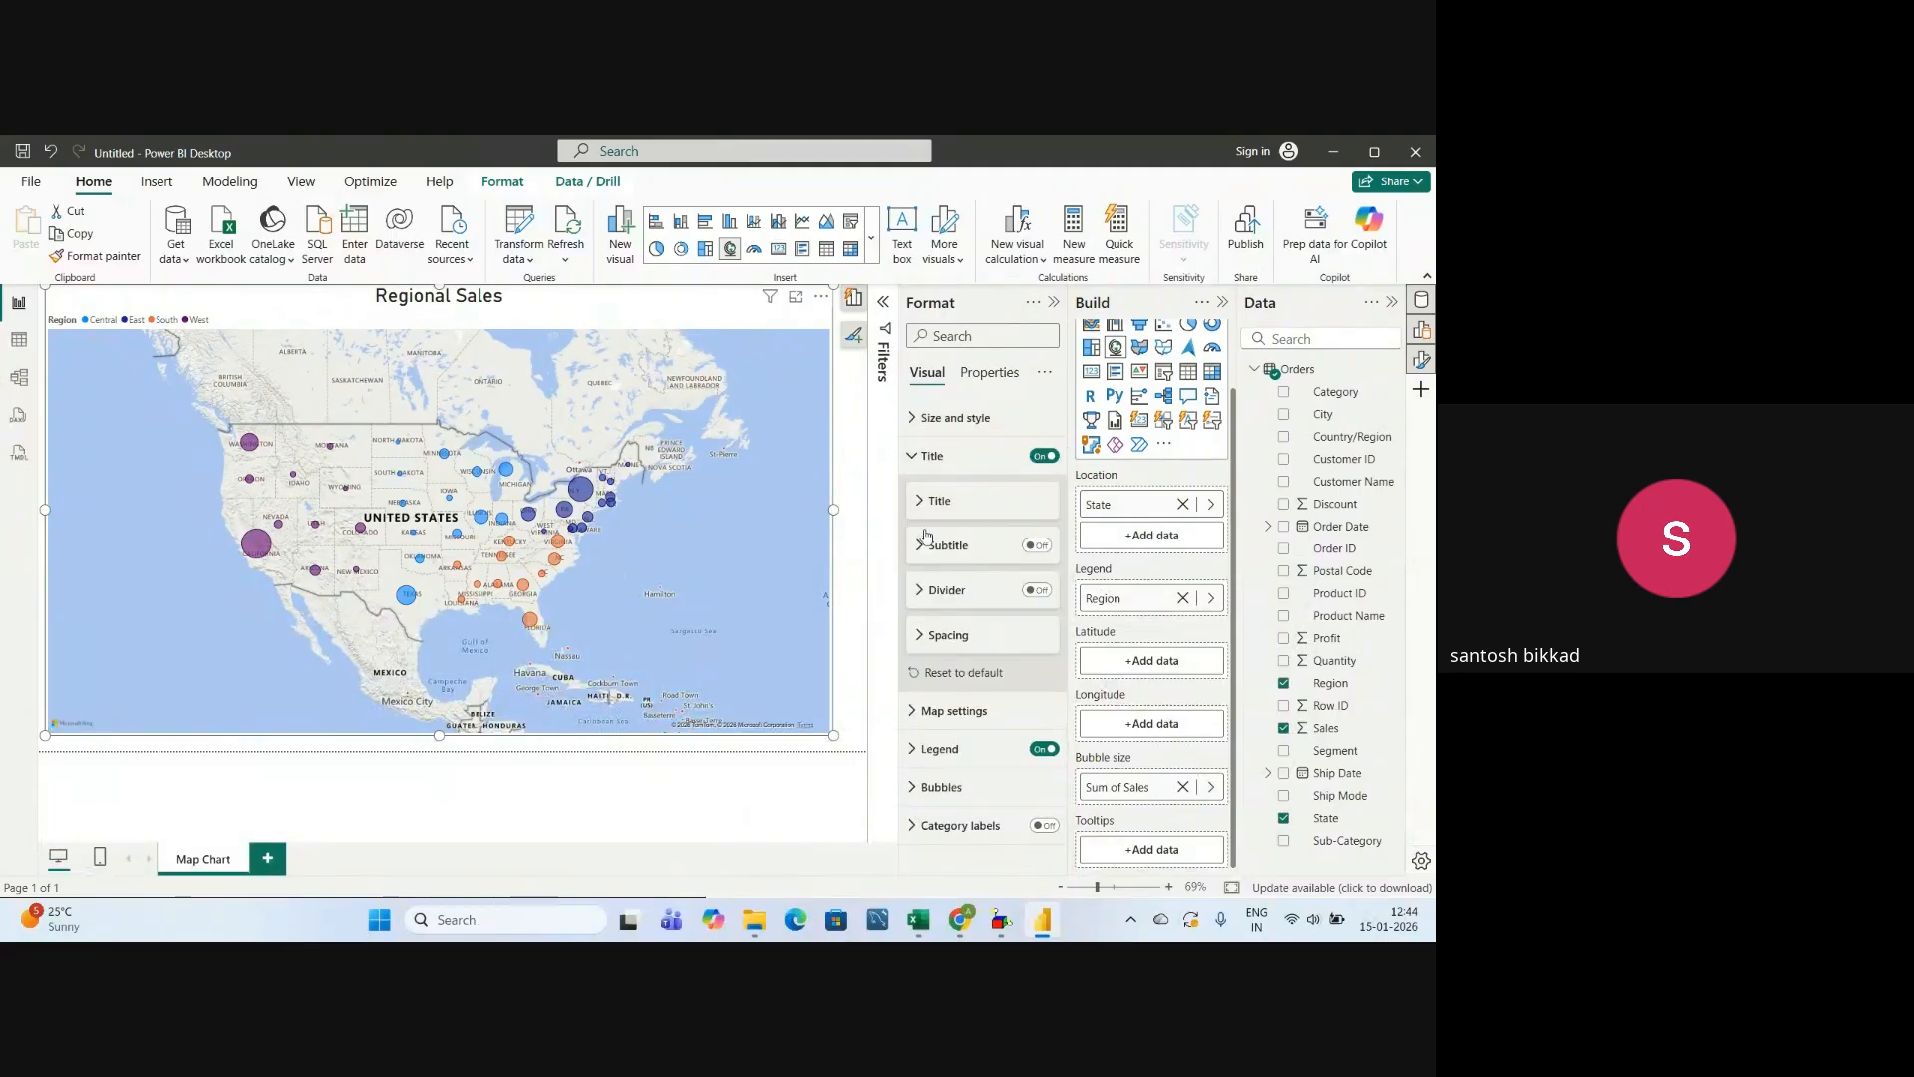
{"action": "left_click", "coordinate": [927, 455]}
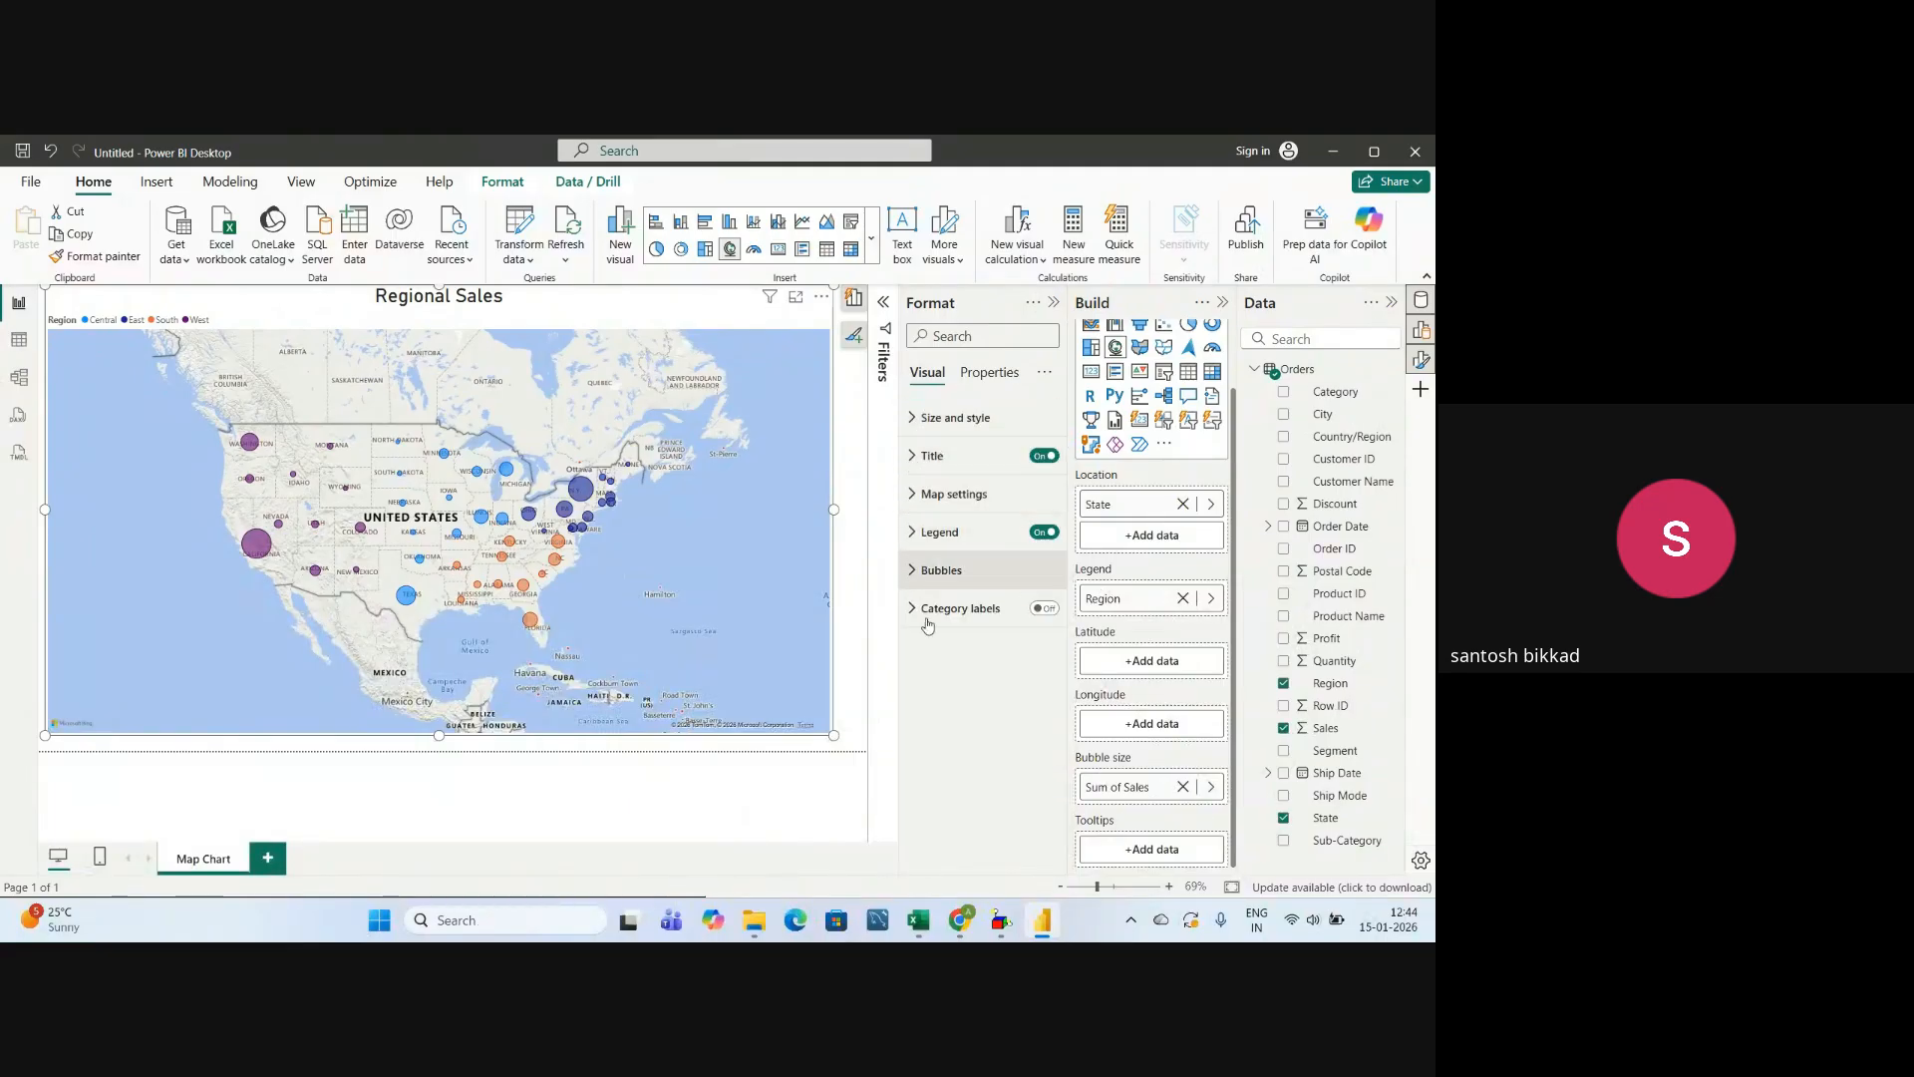
Try the Aerial and Dark styles on the map background.
{"action": "left_click", "coordinate": [914, 496]}
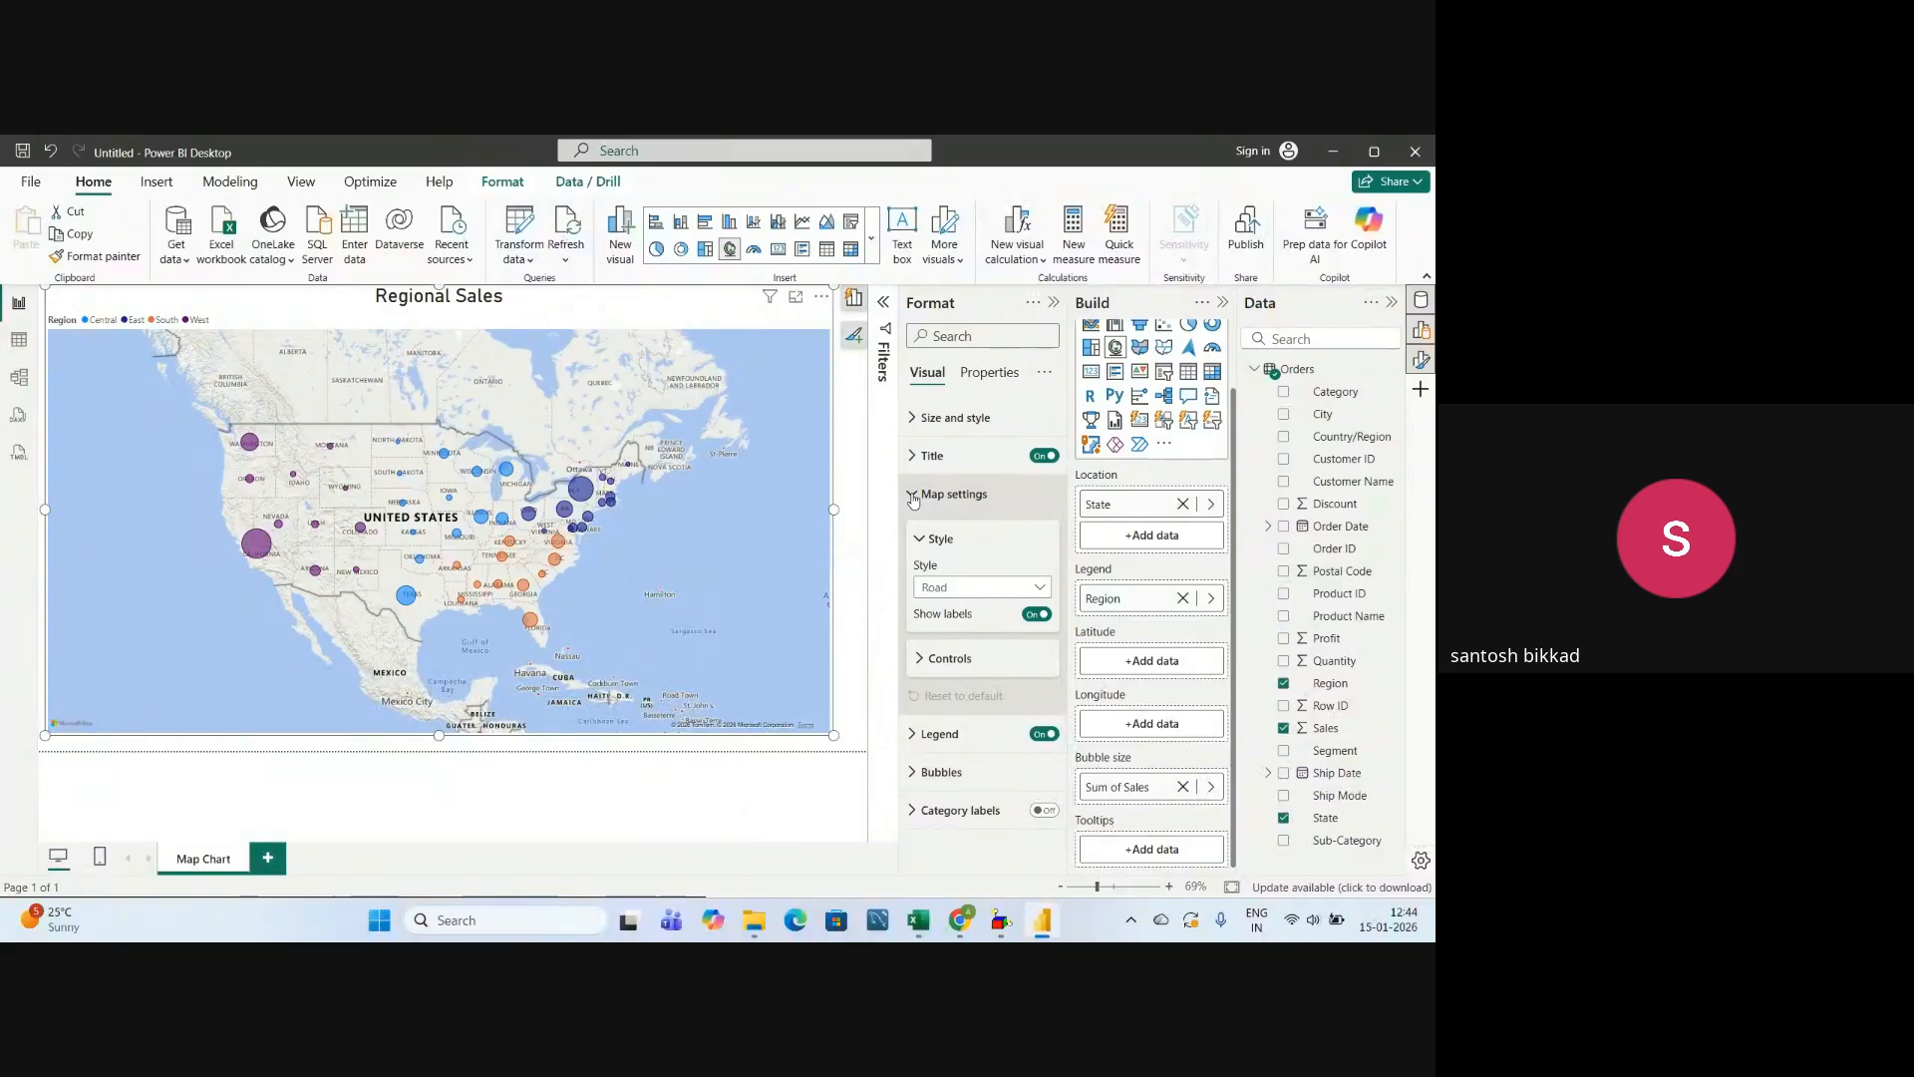
{"action": "left_click", "coordinate": [946, 594]}
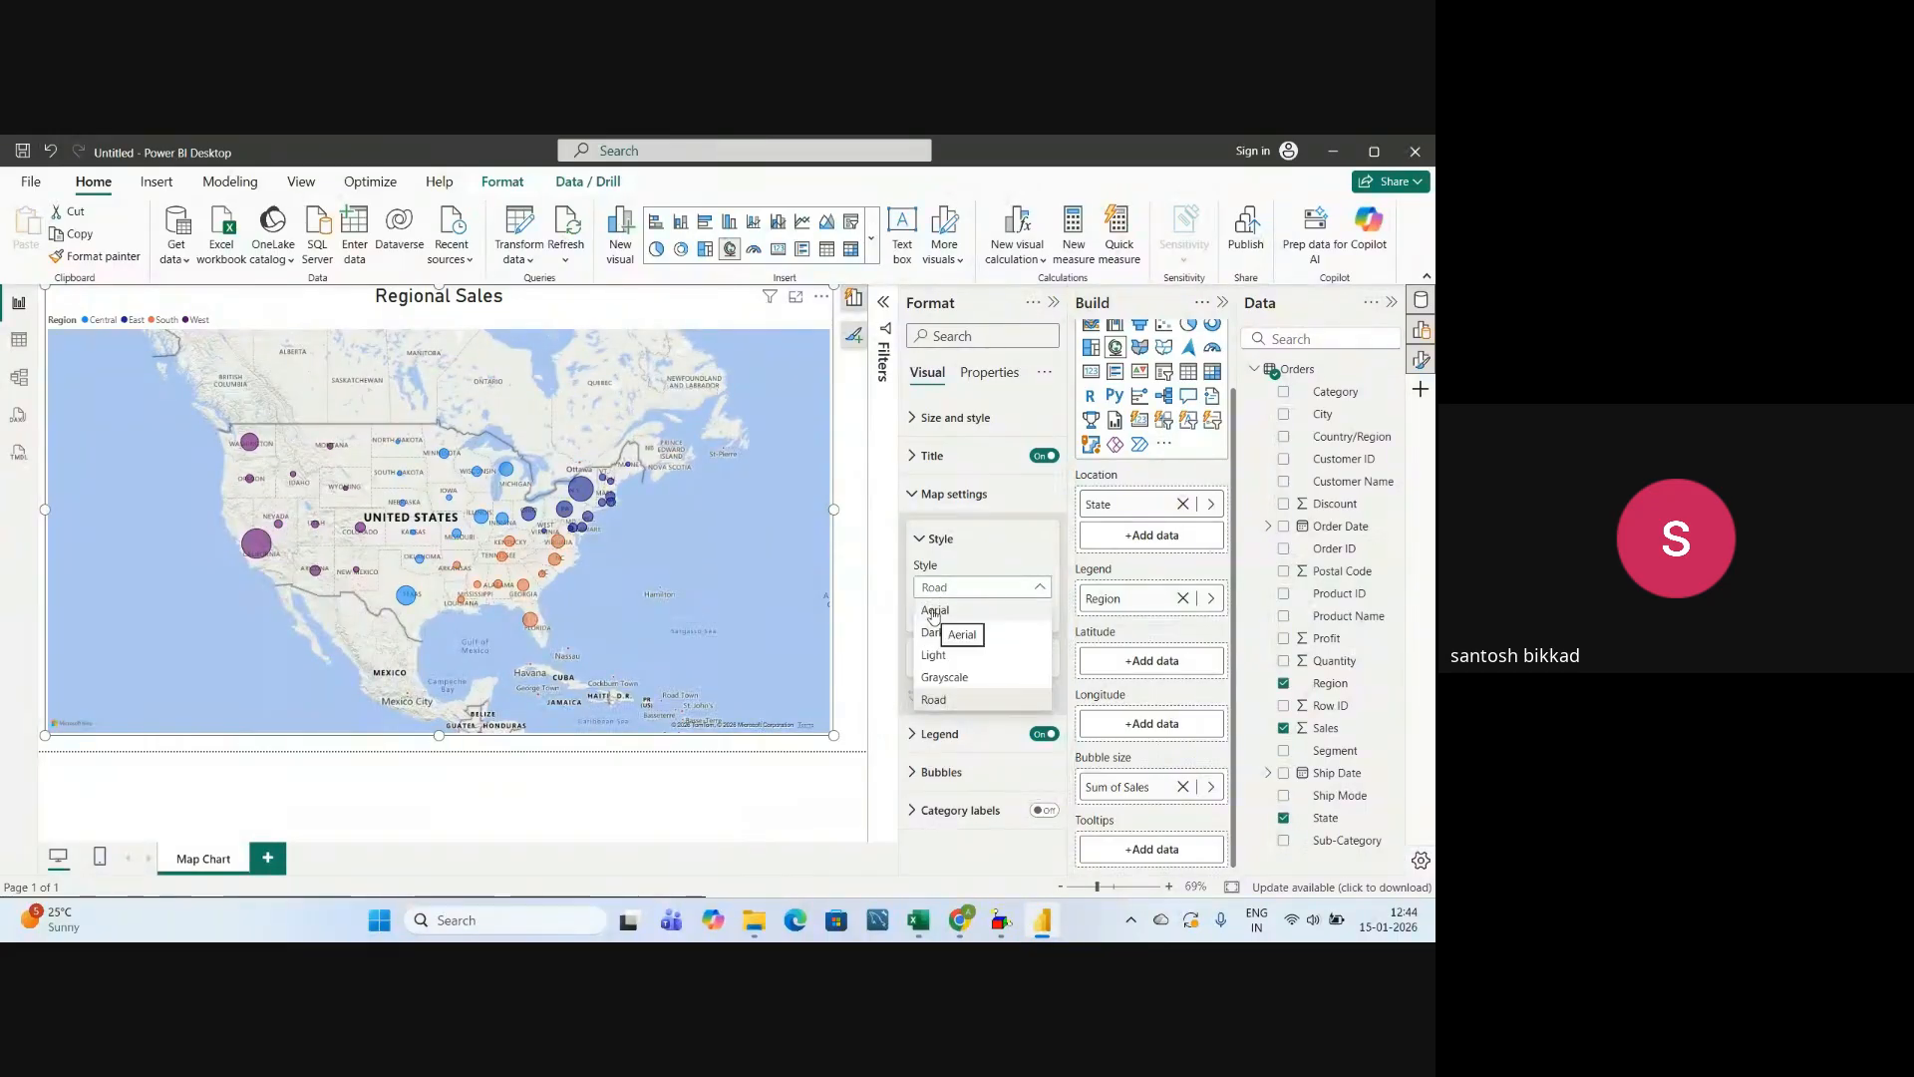
{"action": "left_click", "coordinate": [934, 611]}
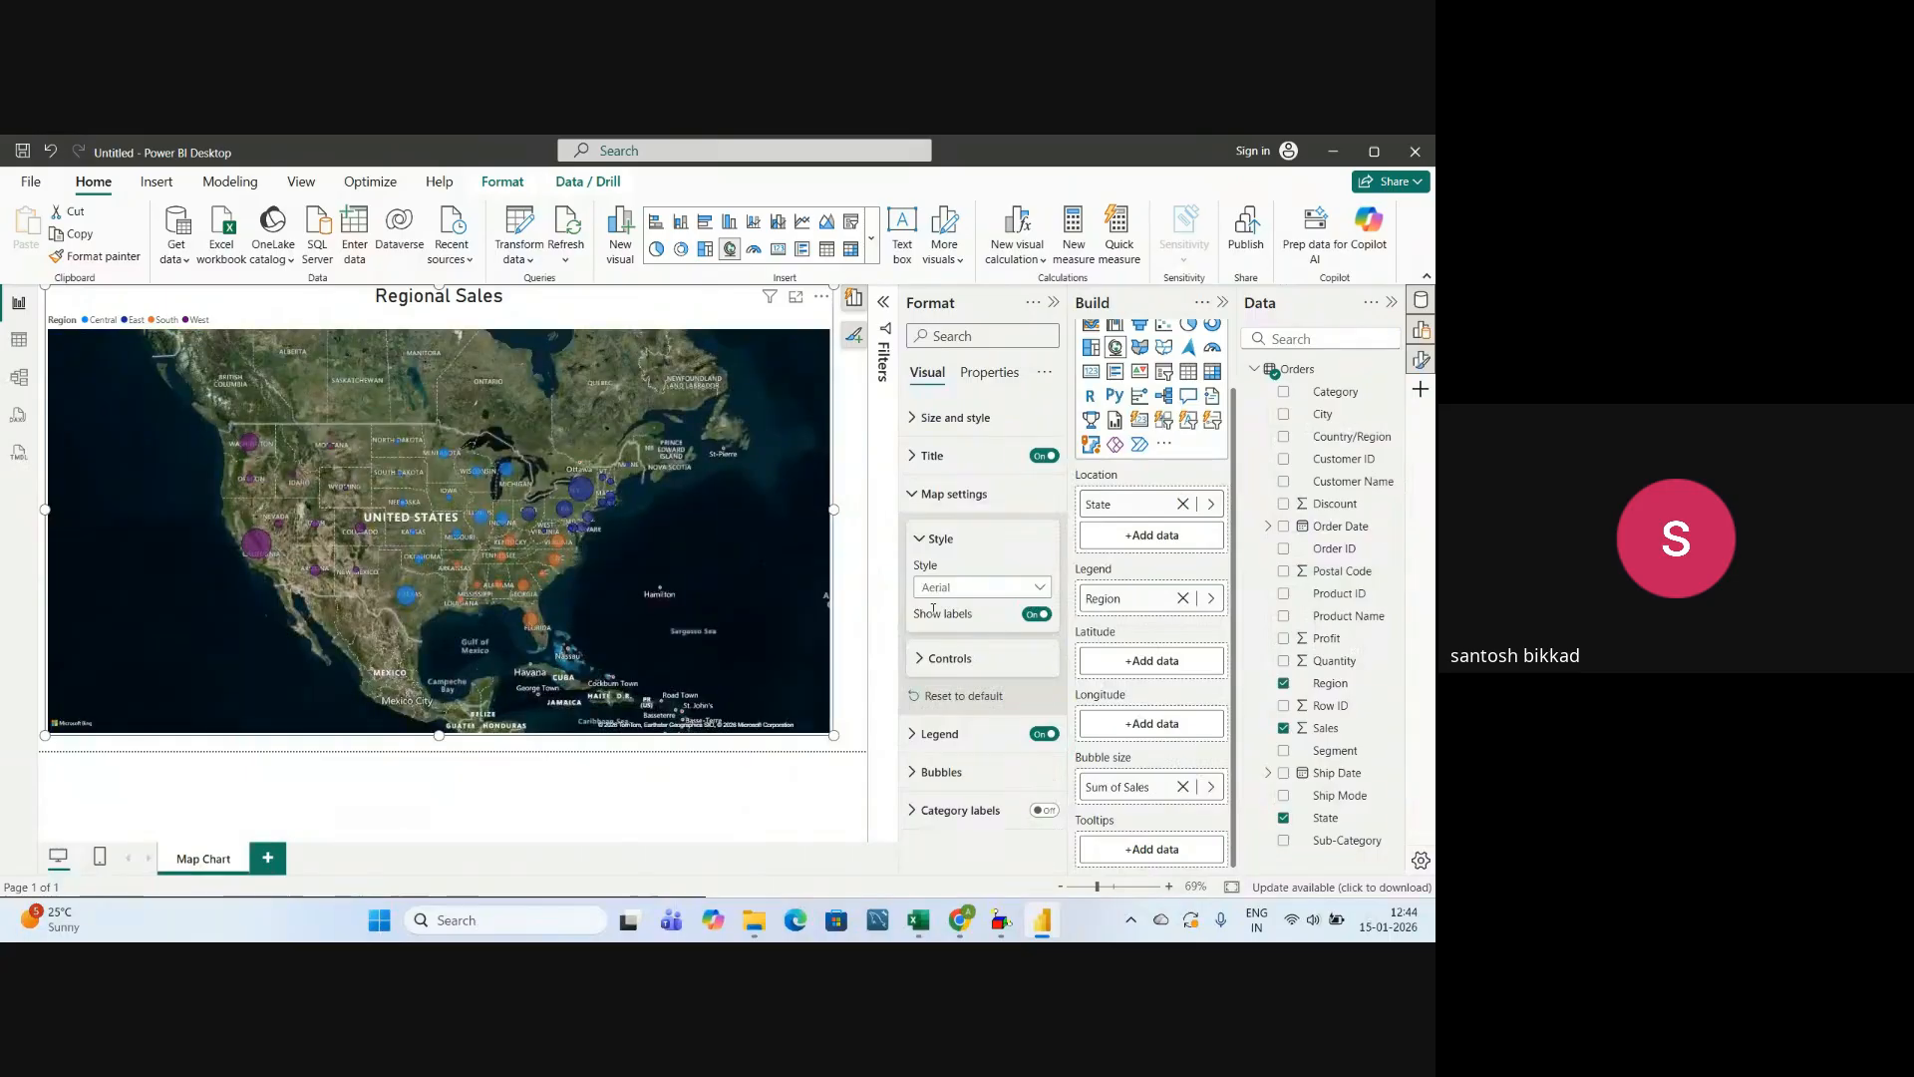
{"action": "left_click", "coordinate": [937, 589]}
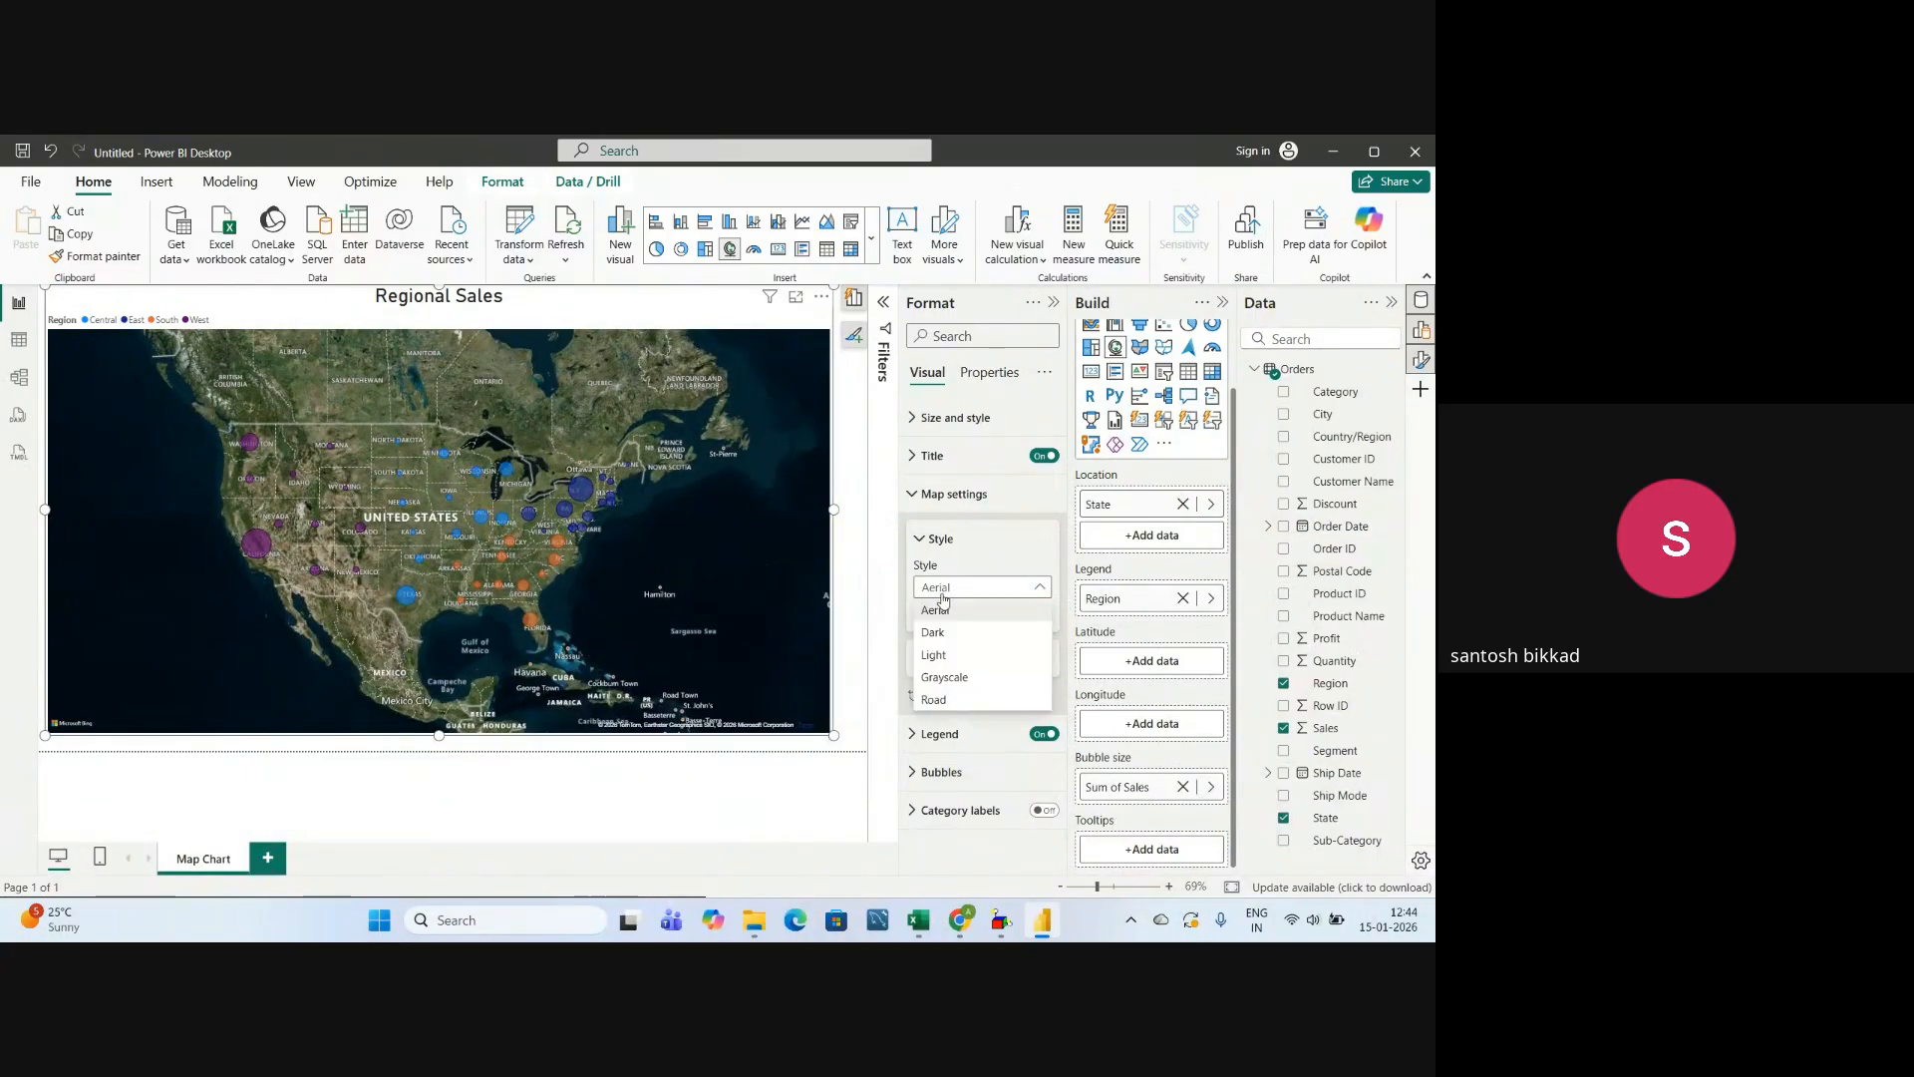
{"action": "left_click", "coordinate": [941, 632]}
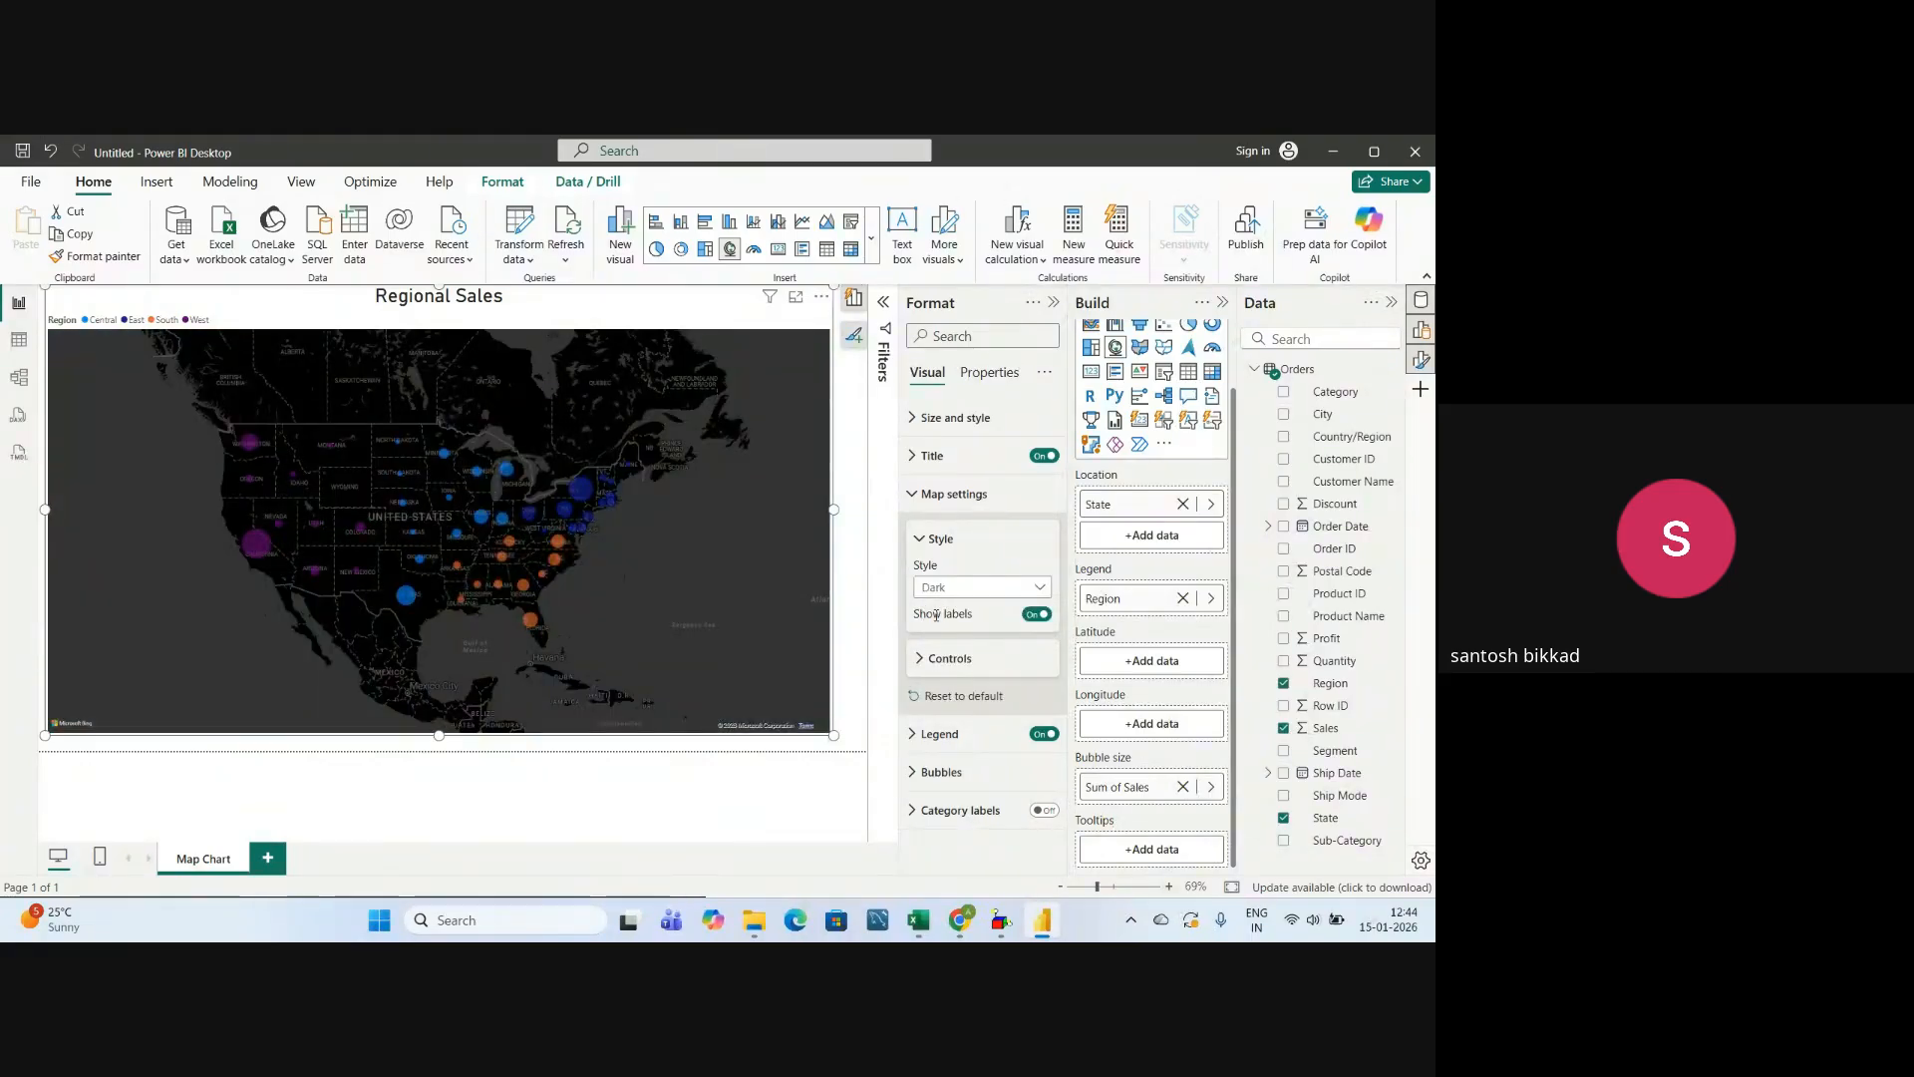
Try the Light map style and check how the state bubbles look on it at different zoom levels.
{"action": "left_click", "coordinate": [937, 591]}
{"action": "left_click", "coordinate": [937, 658]}
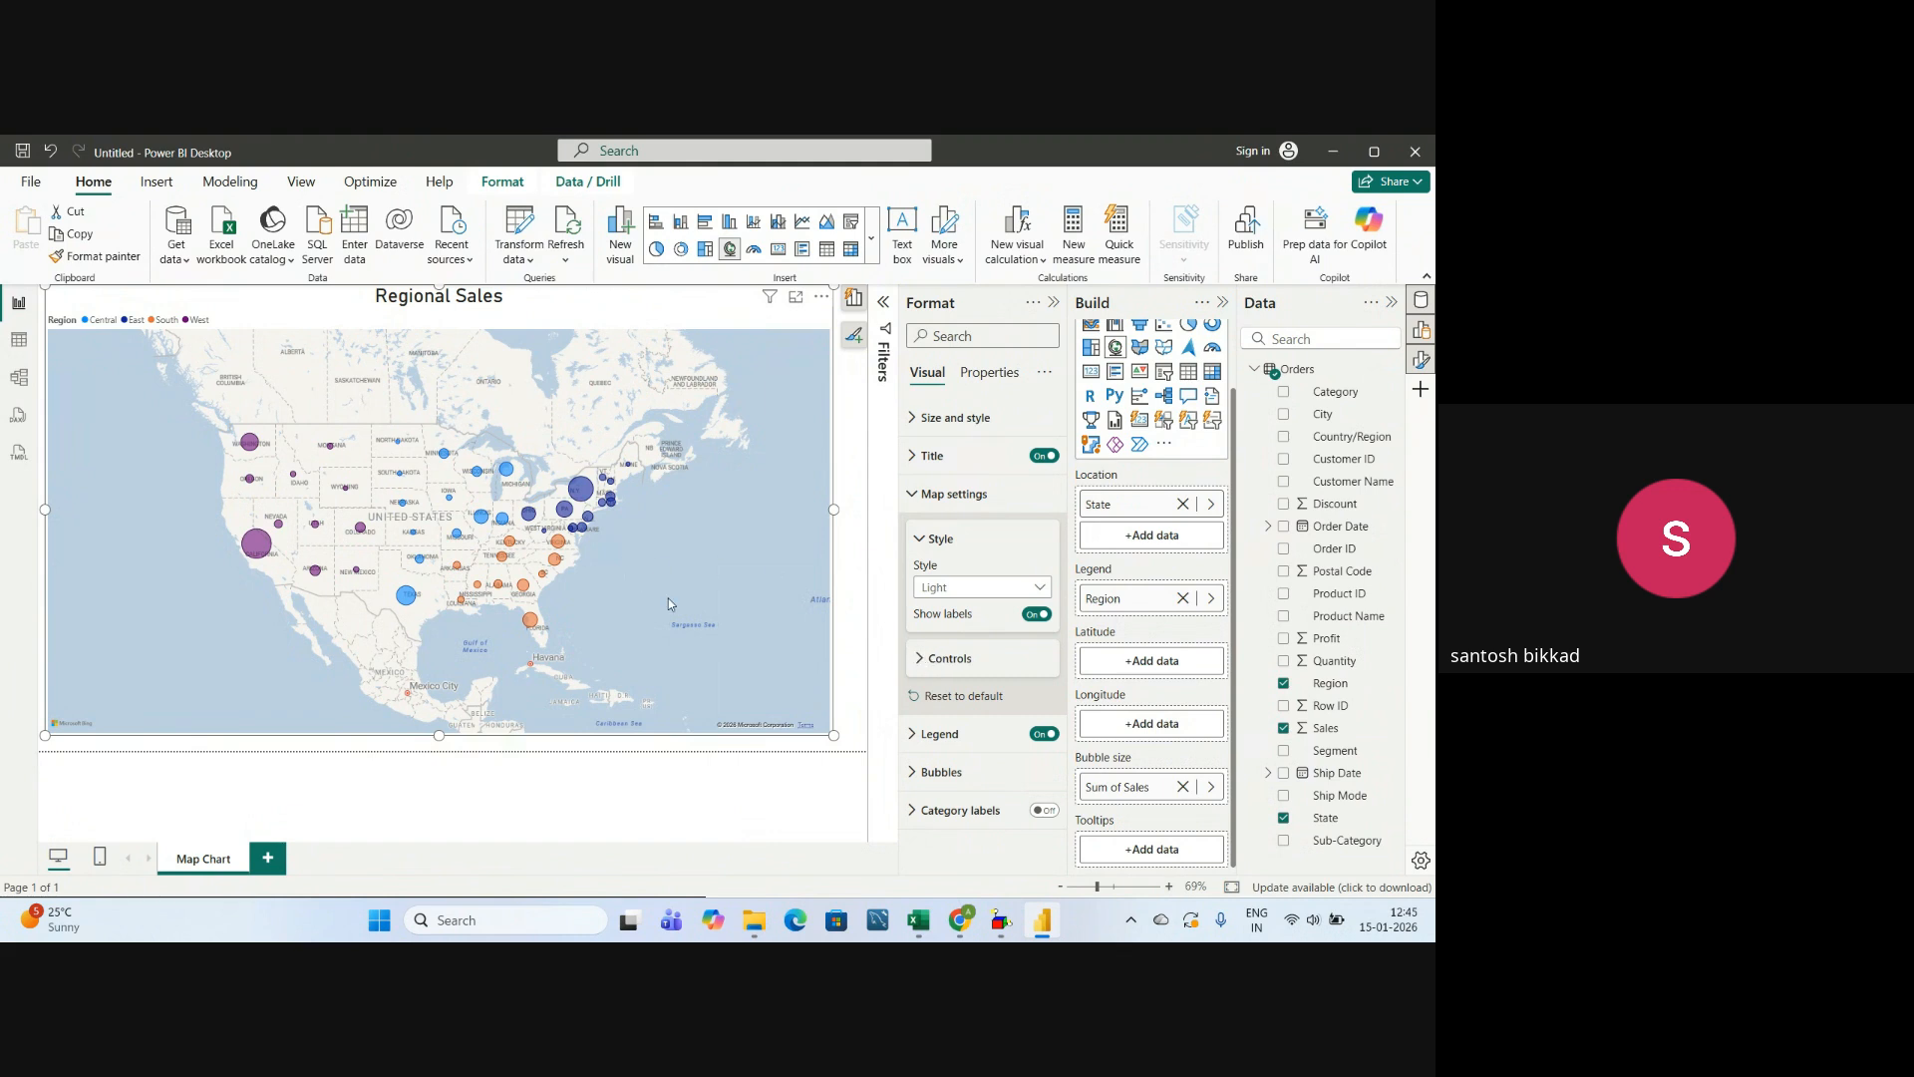
{"action": "scroll", "coordinate": [674, 589], "scroll_direction": "up", "scroll_amount": 2}
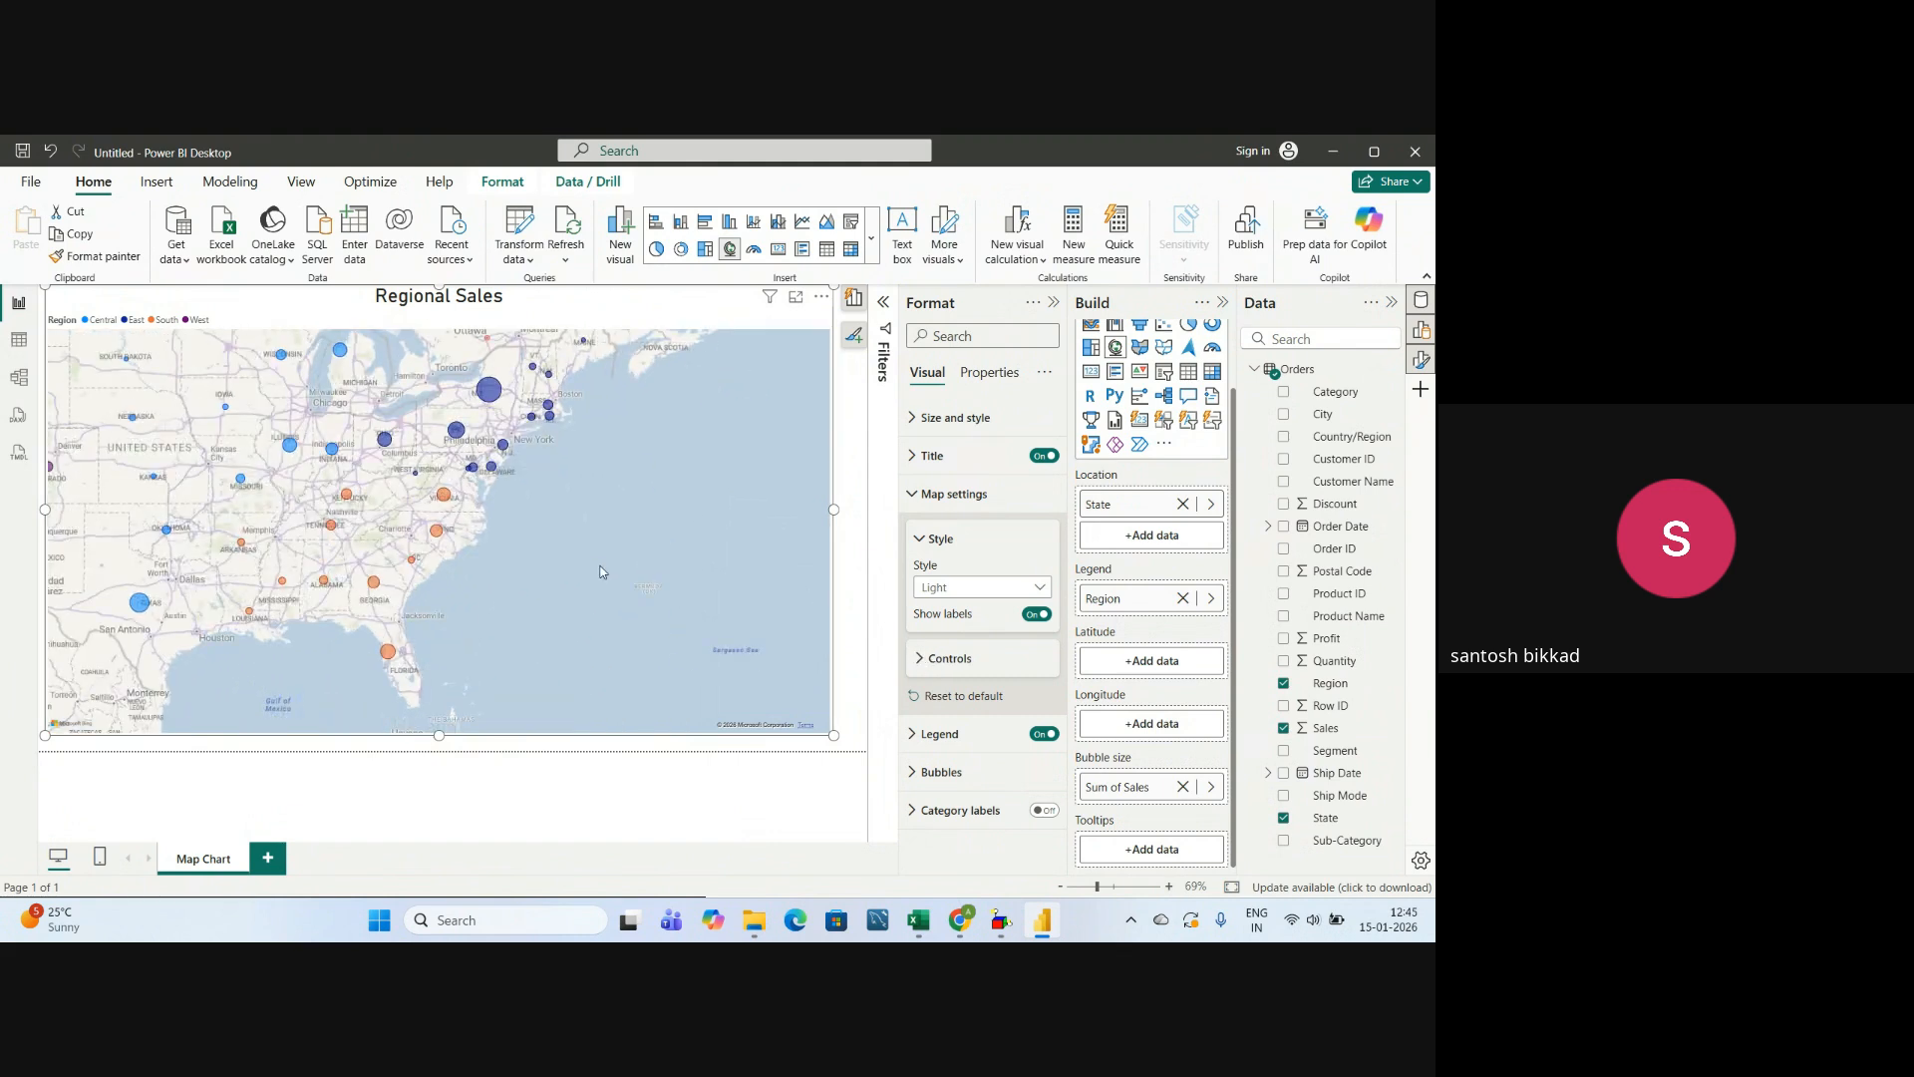
{"action": "scroll", "coordinate": [600, 572], "scroll_direction": "down", "scroll_amount": 3}
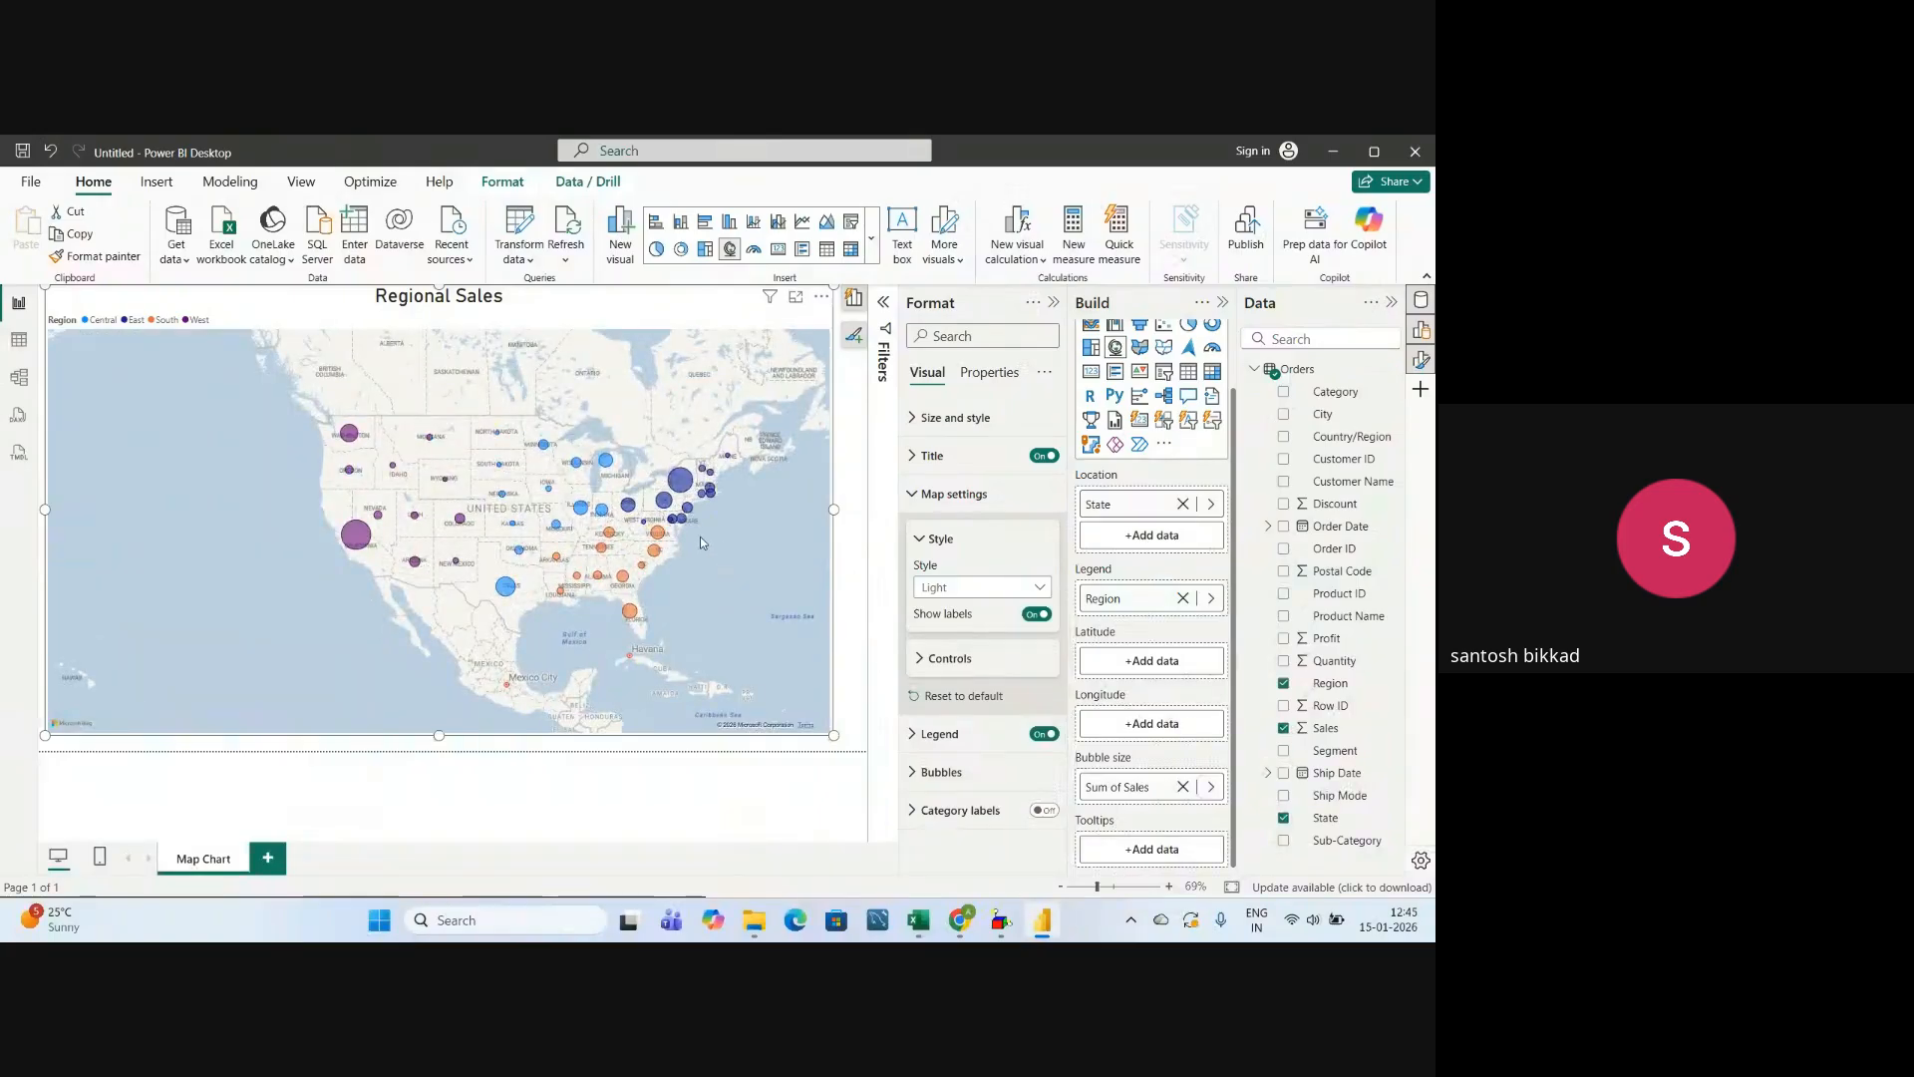
{"action": "left_click_drag", "start_coordinate": [700, 537], "coordinate": [626, 551]}
Try the Grayscale map style, and set the map style back to Road.
{"action": "left_click", "coordinate": [985, 587]}
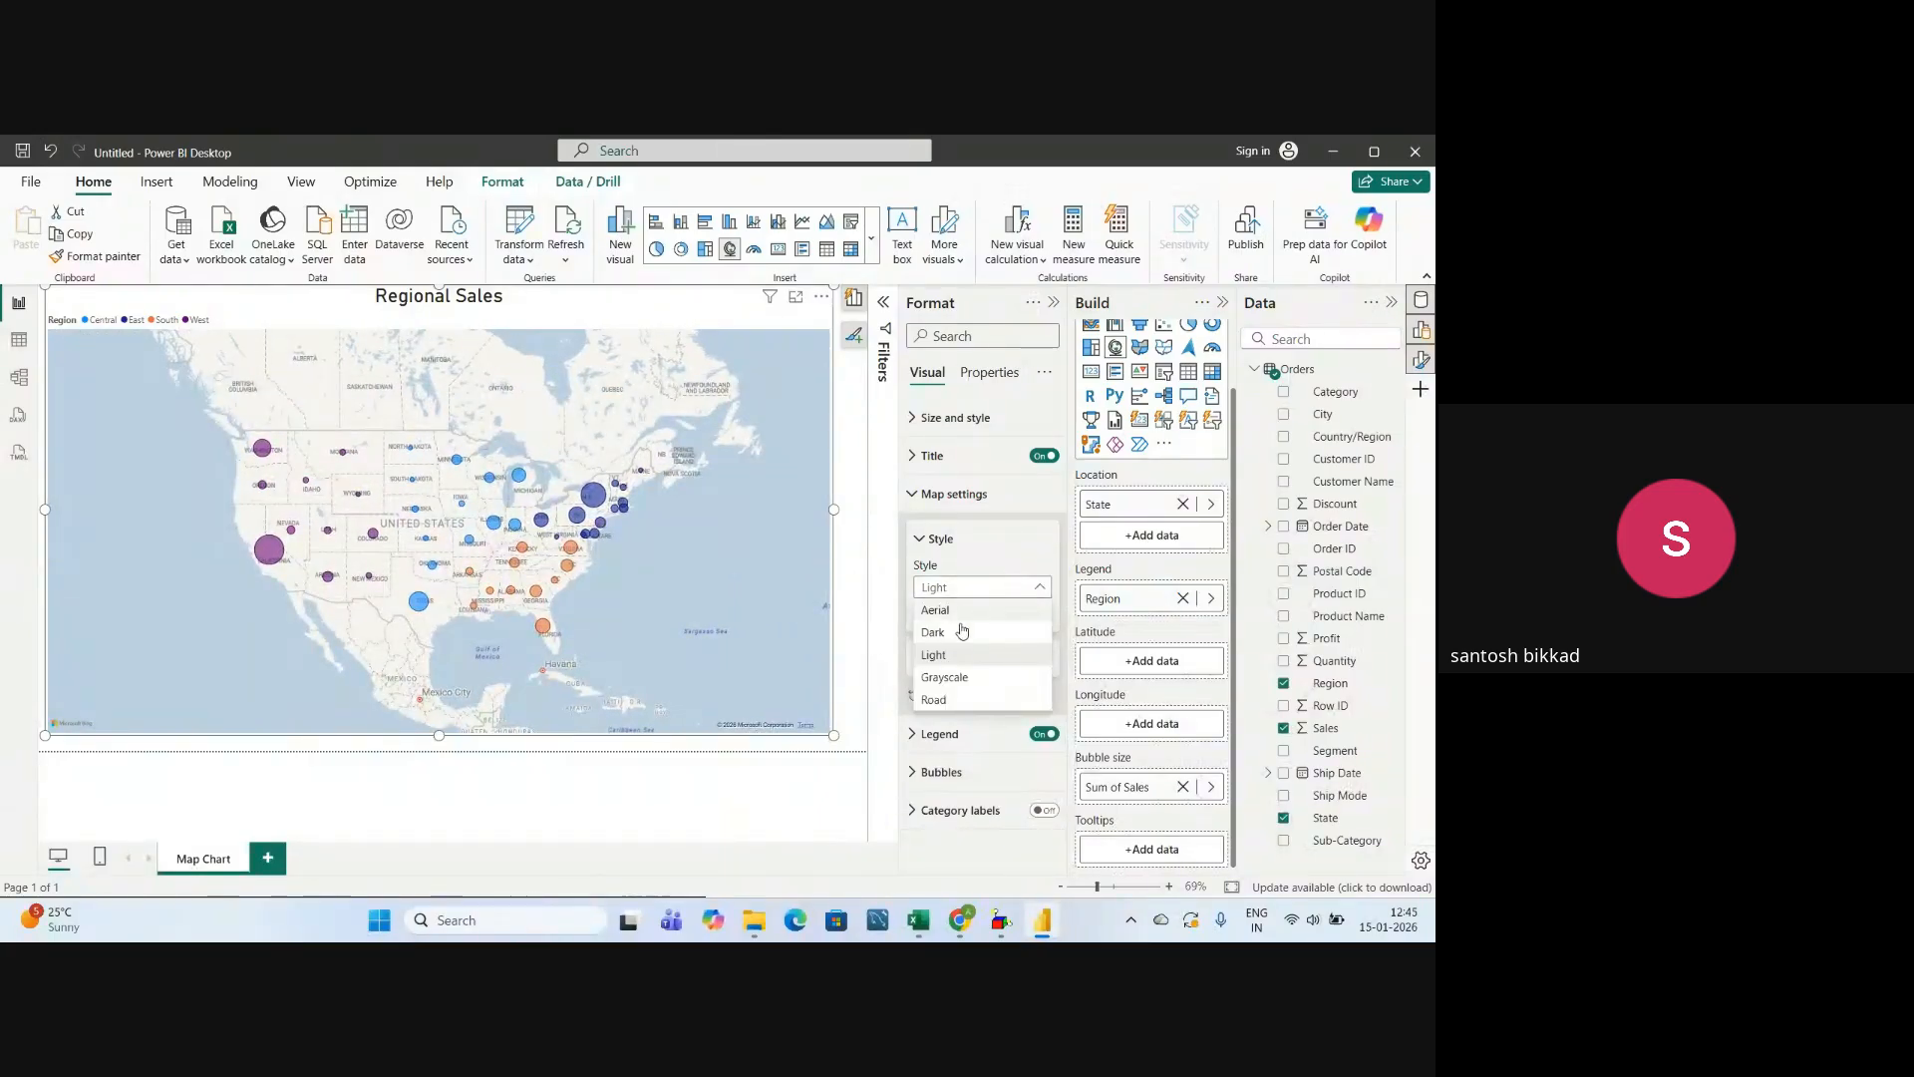
{"action": "left_click", "coordinate": [947, 676]}
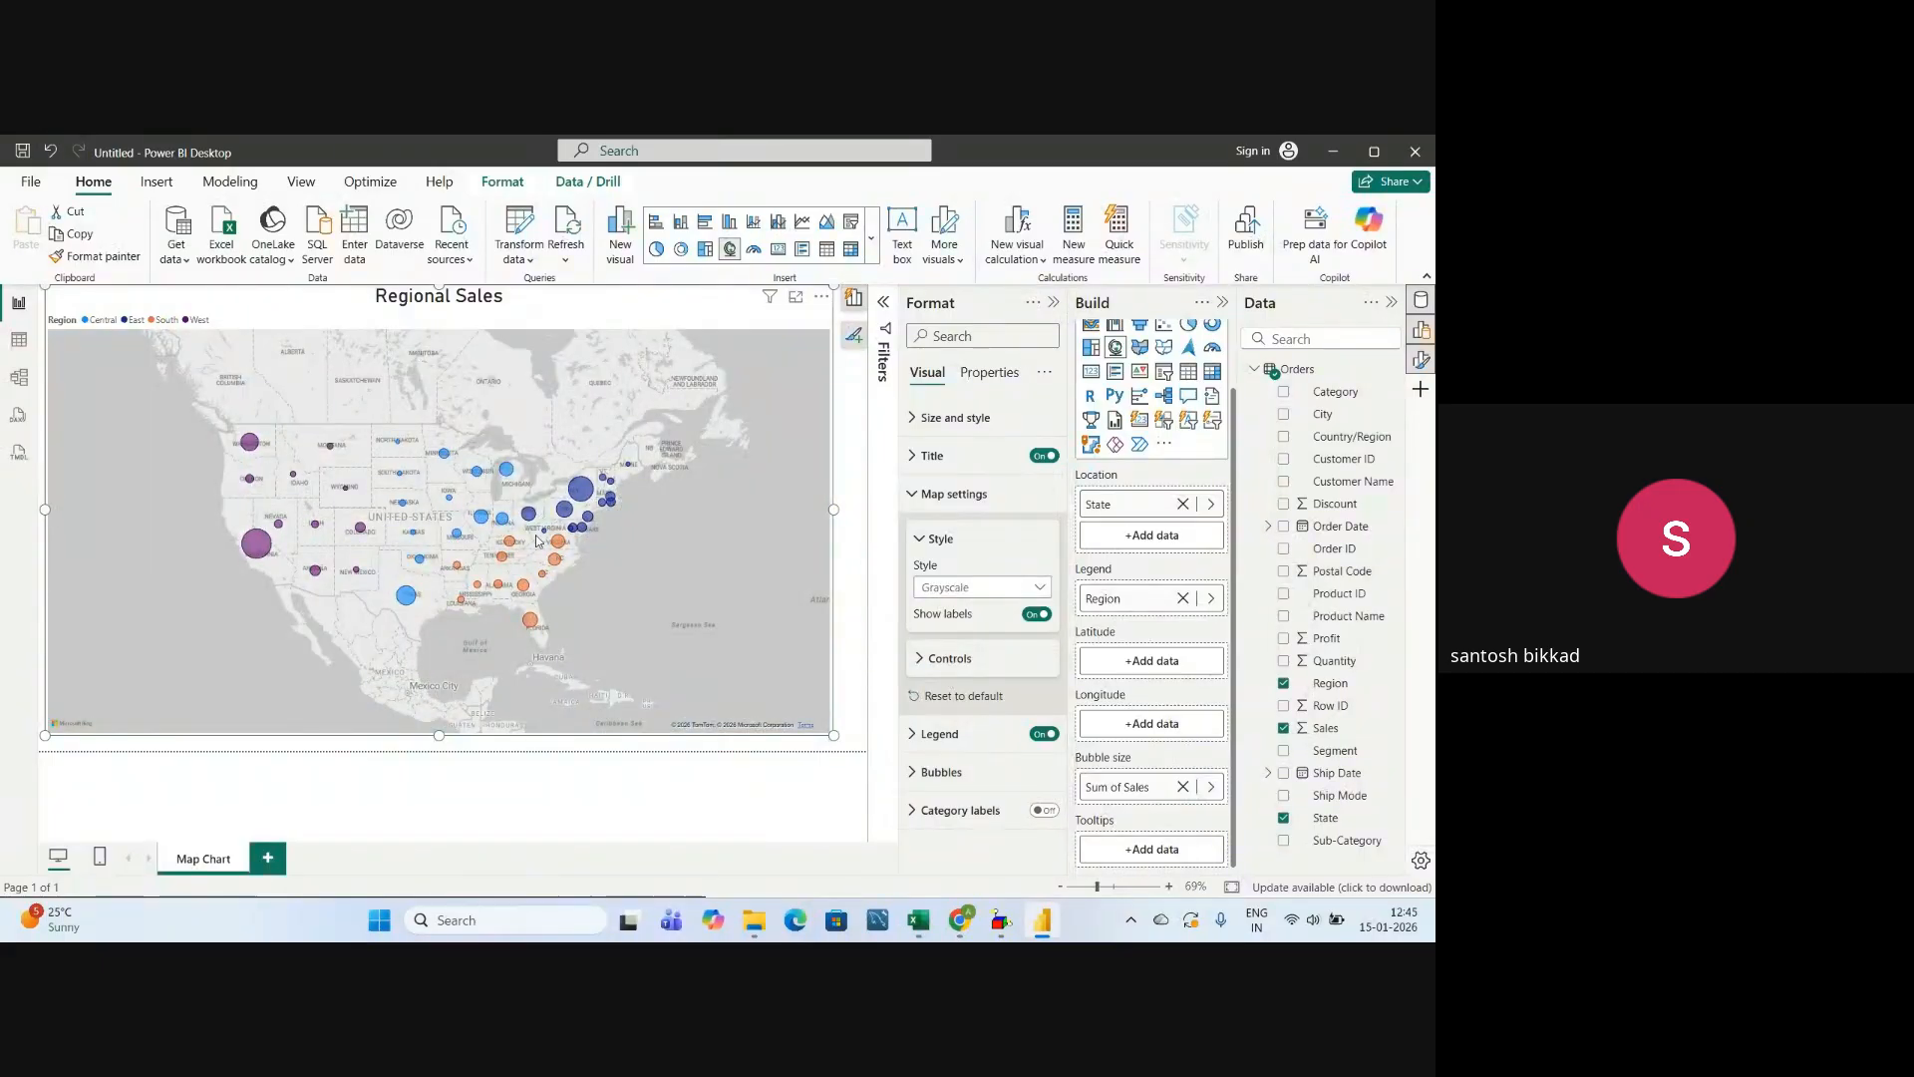
{"action": "left_click", "coordinate": [984, 587]}
{"action": "left_click", "coordinate": [937, 701]}
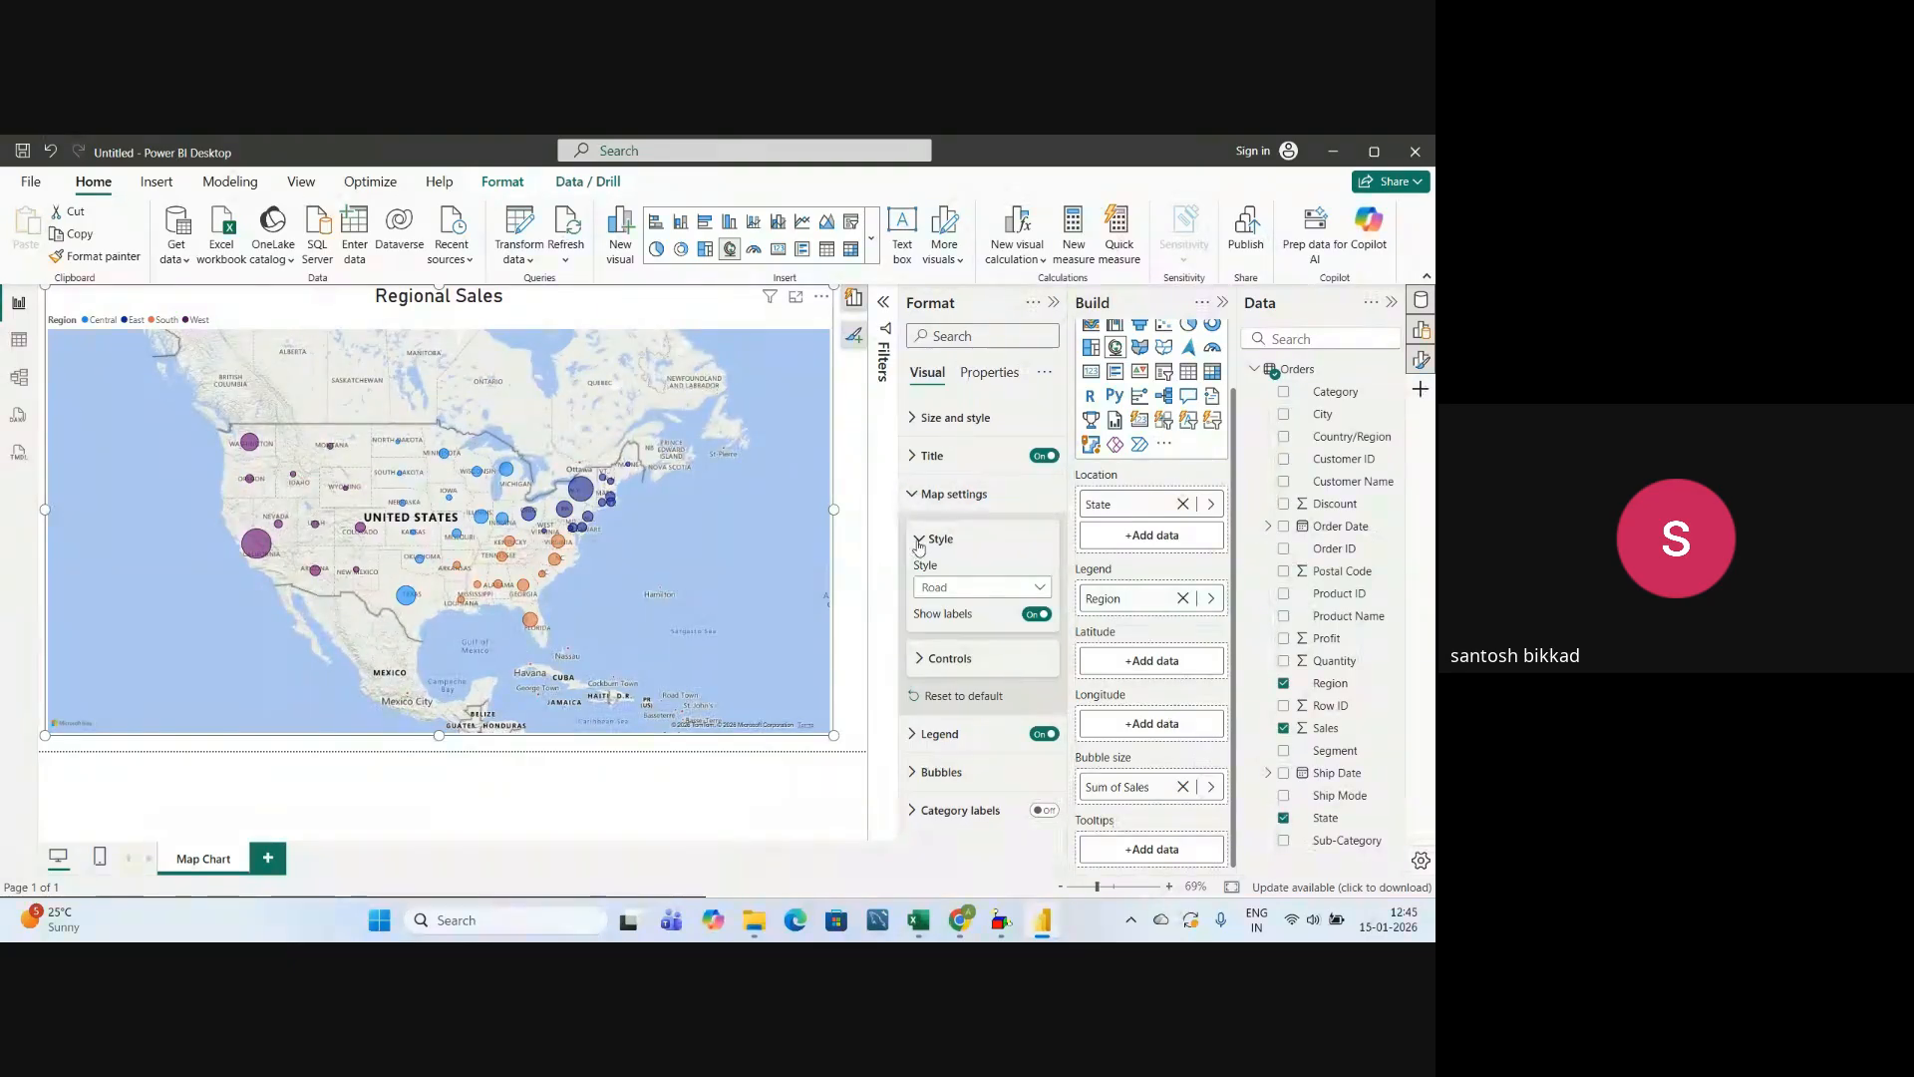
{"action": "left_click", "coordinate": [918, 542]}
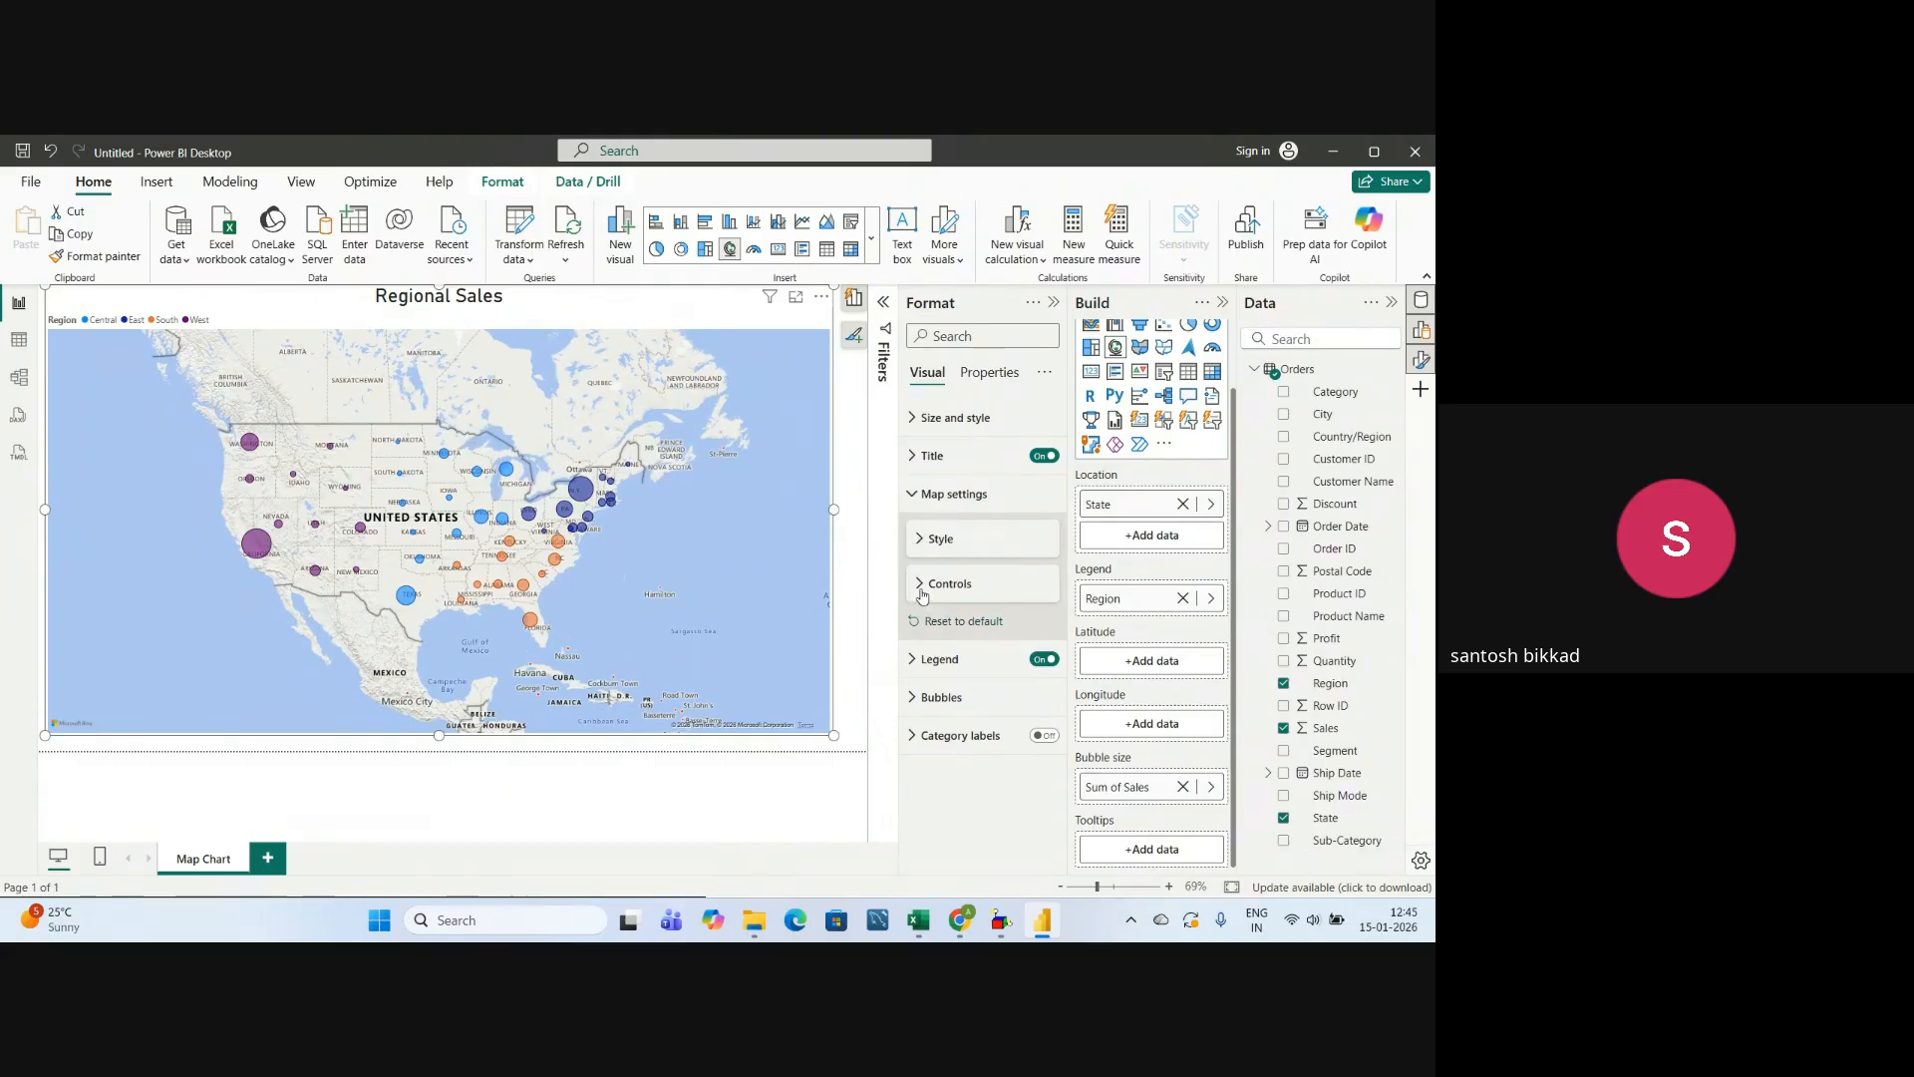
Show the map's control settings and examine how the map zooms and pans around the United States with auto zoom on.
{"action": "left_click", "coordinate": [922, 588]}
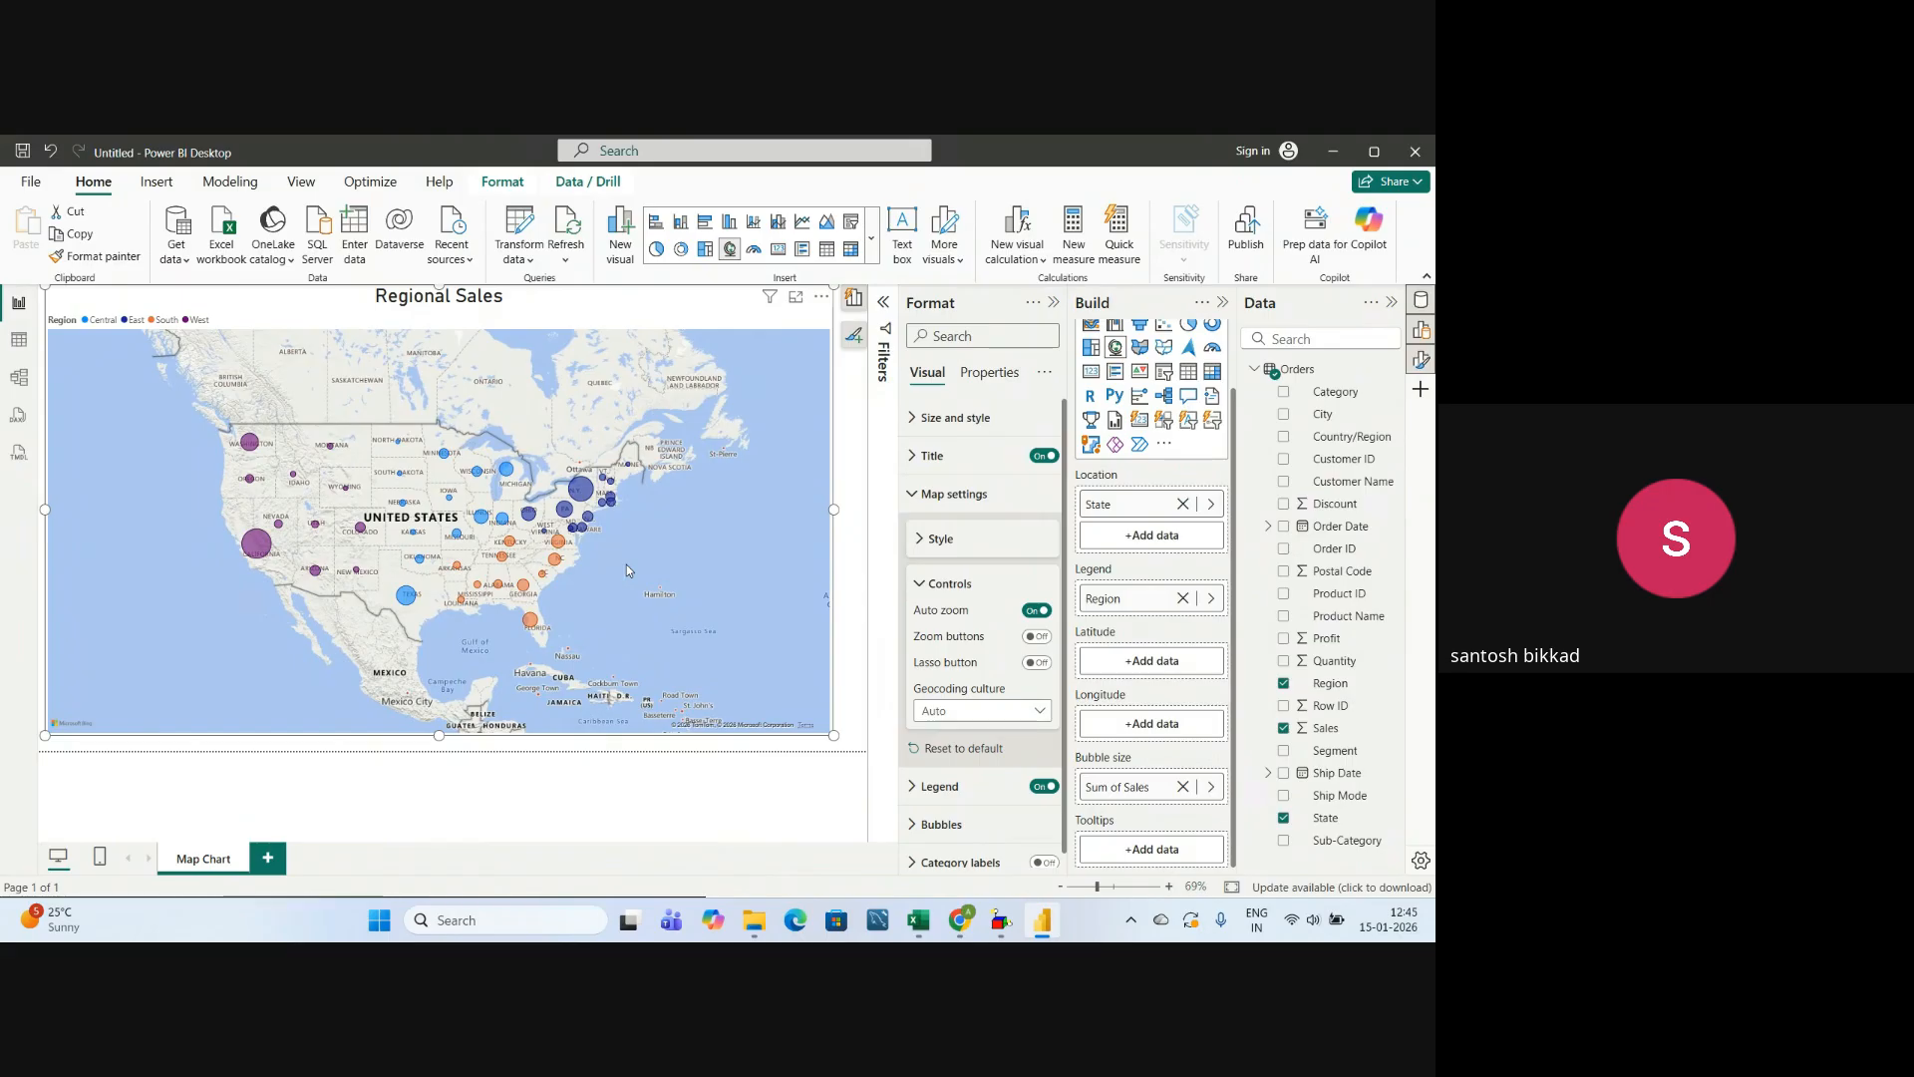
{"action": "scroll", "coordinate": [626, 564], "scroll_direction": "up", "scroll_amount": 4}
{"action": "scroll", "coordinate": [600, 552], "scroll_direction": "down", "scroll_amount": 3}
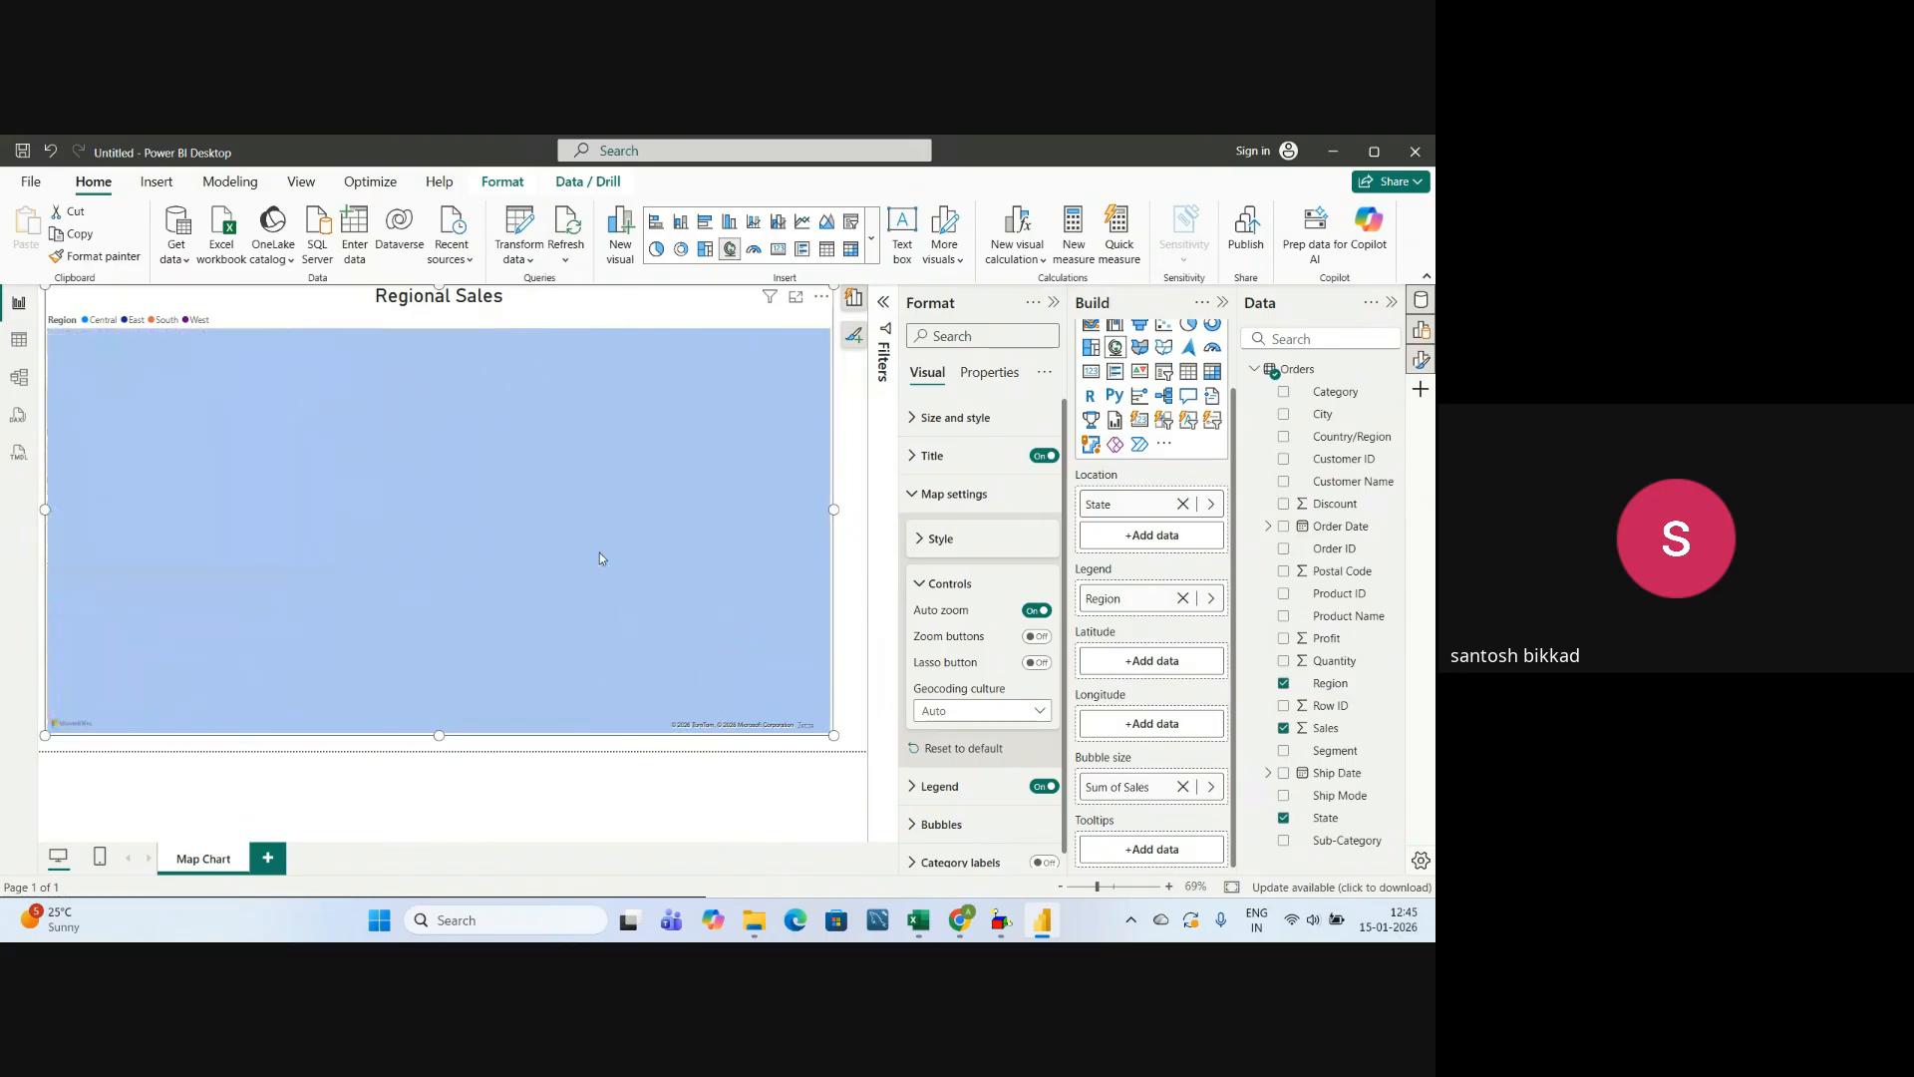
{"action": "left_click_drag", "start_coordinate": [474, 559], "coordinate": [620, 568]}
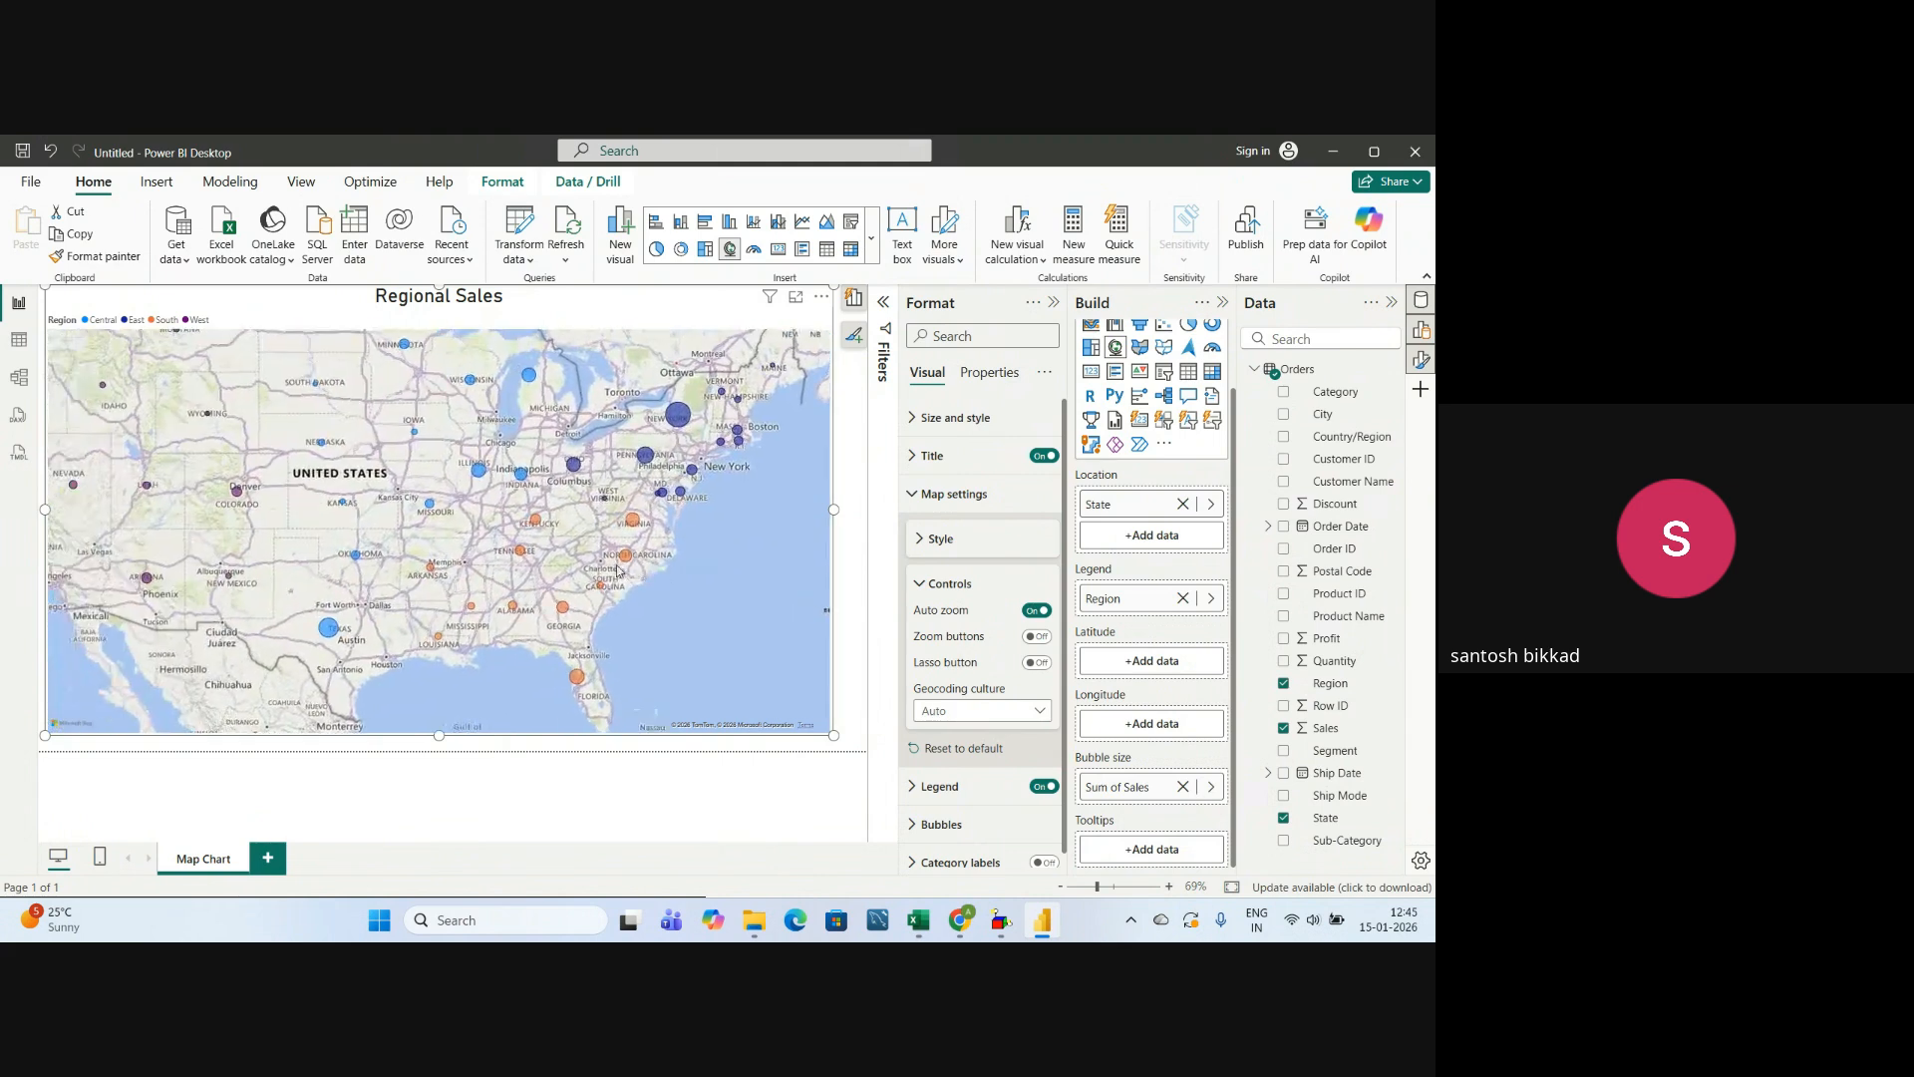
{"action": "scroll", "coordinate": [529, 519], "scroll_direction": "down", "scroll_amount": 1}
{"action": "scroll", "coordinate": [528, 519], "scroll_direction": "up", "scroll_amount": 1}
{"action": "scroll", "coordinate": [532, 519], "scroll_direction": "down", "scroll_amount": 1}
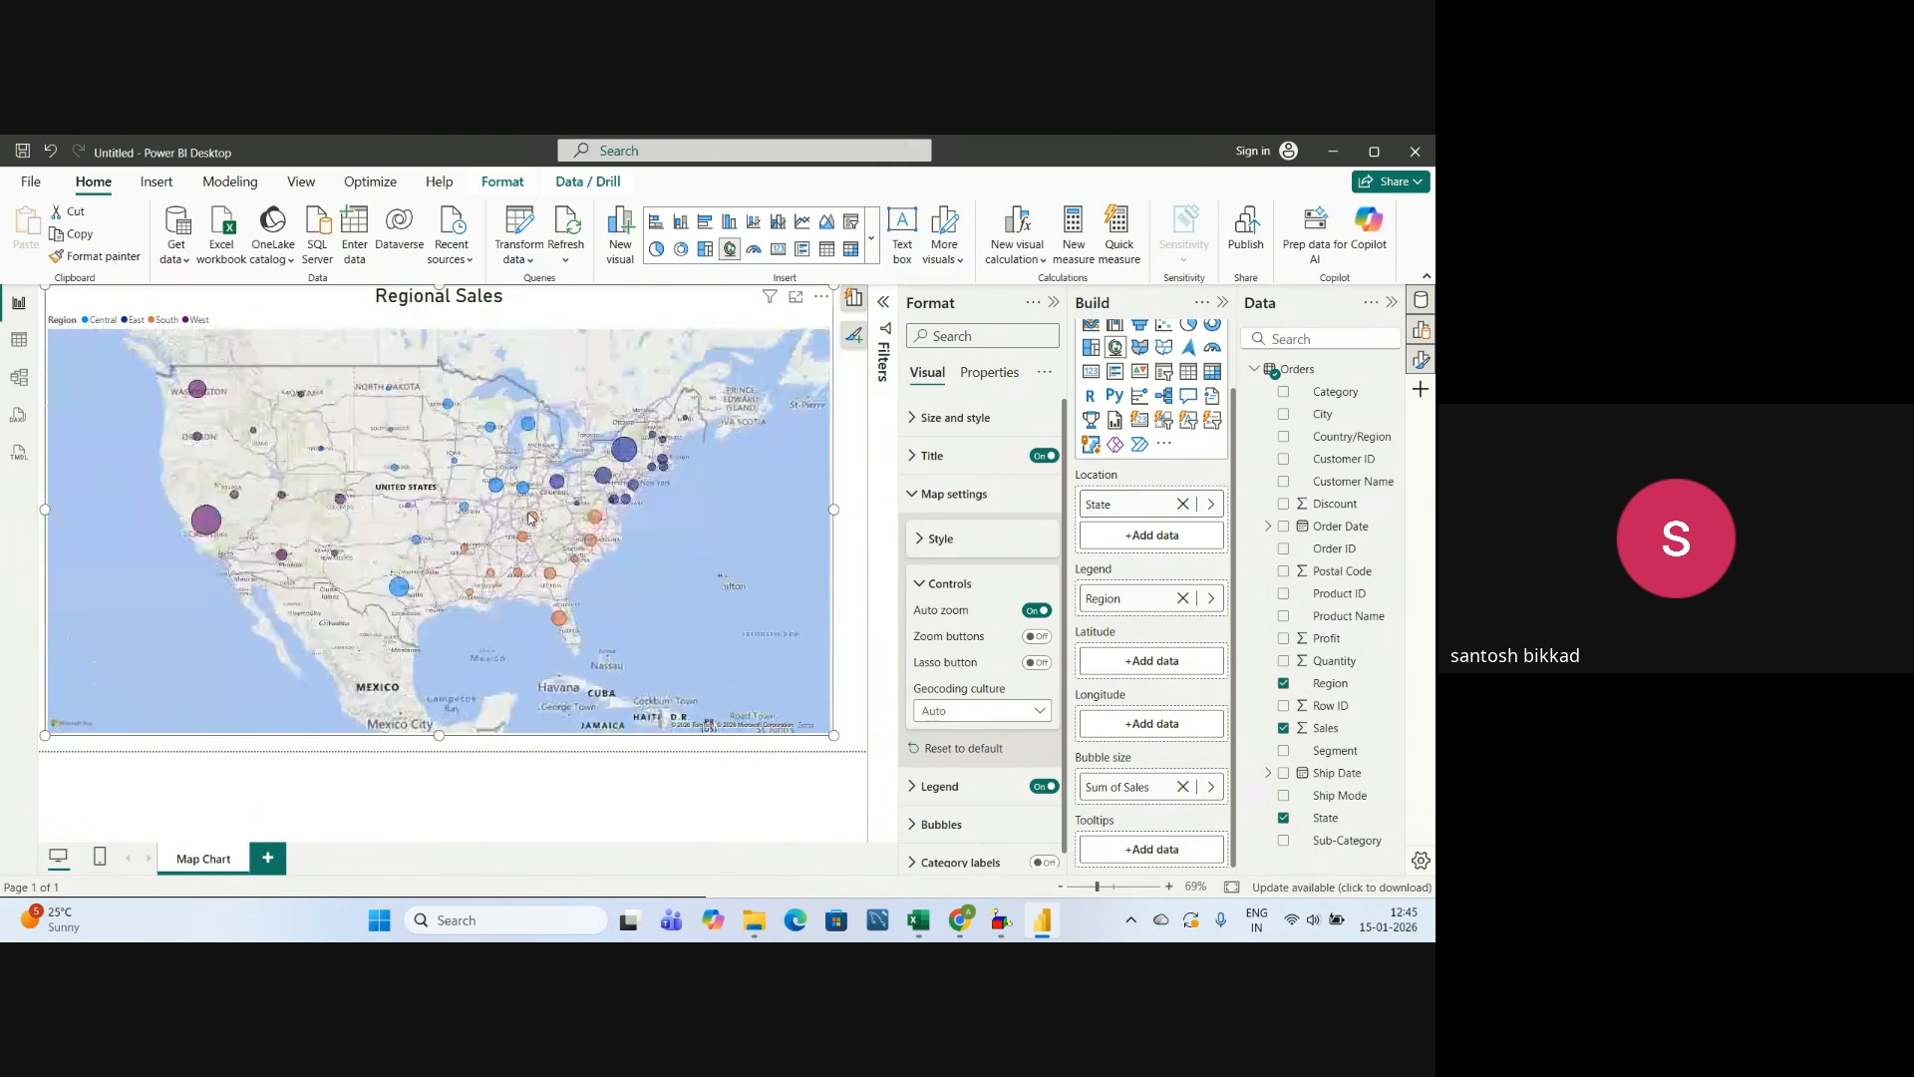
{"action": "scroll", "coordinate": [534, 504], "scroll_direction": "up", "scroll_amount": 2}
{"action": "scroll", "coordinate": [535, 493], "scroll_direction": "down", "scroll_amount": 2}
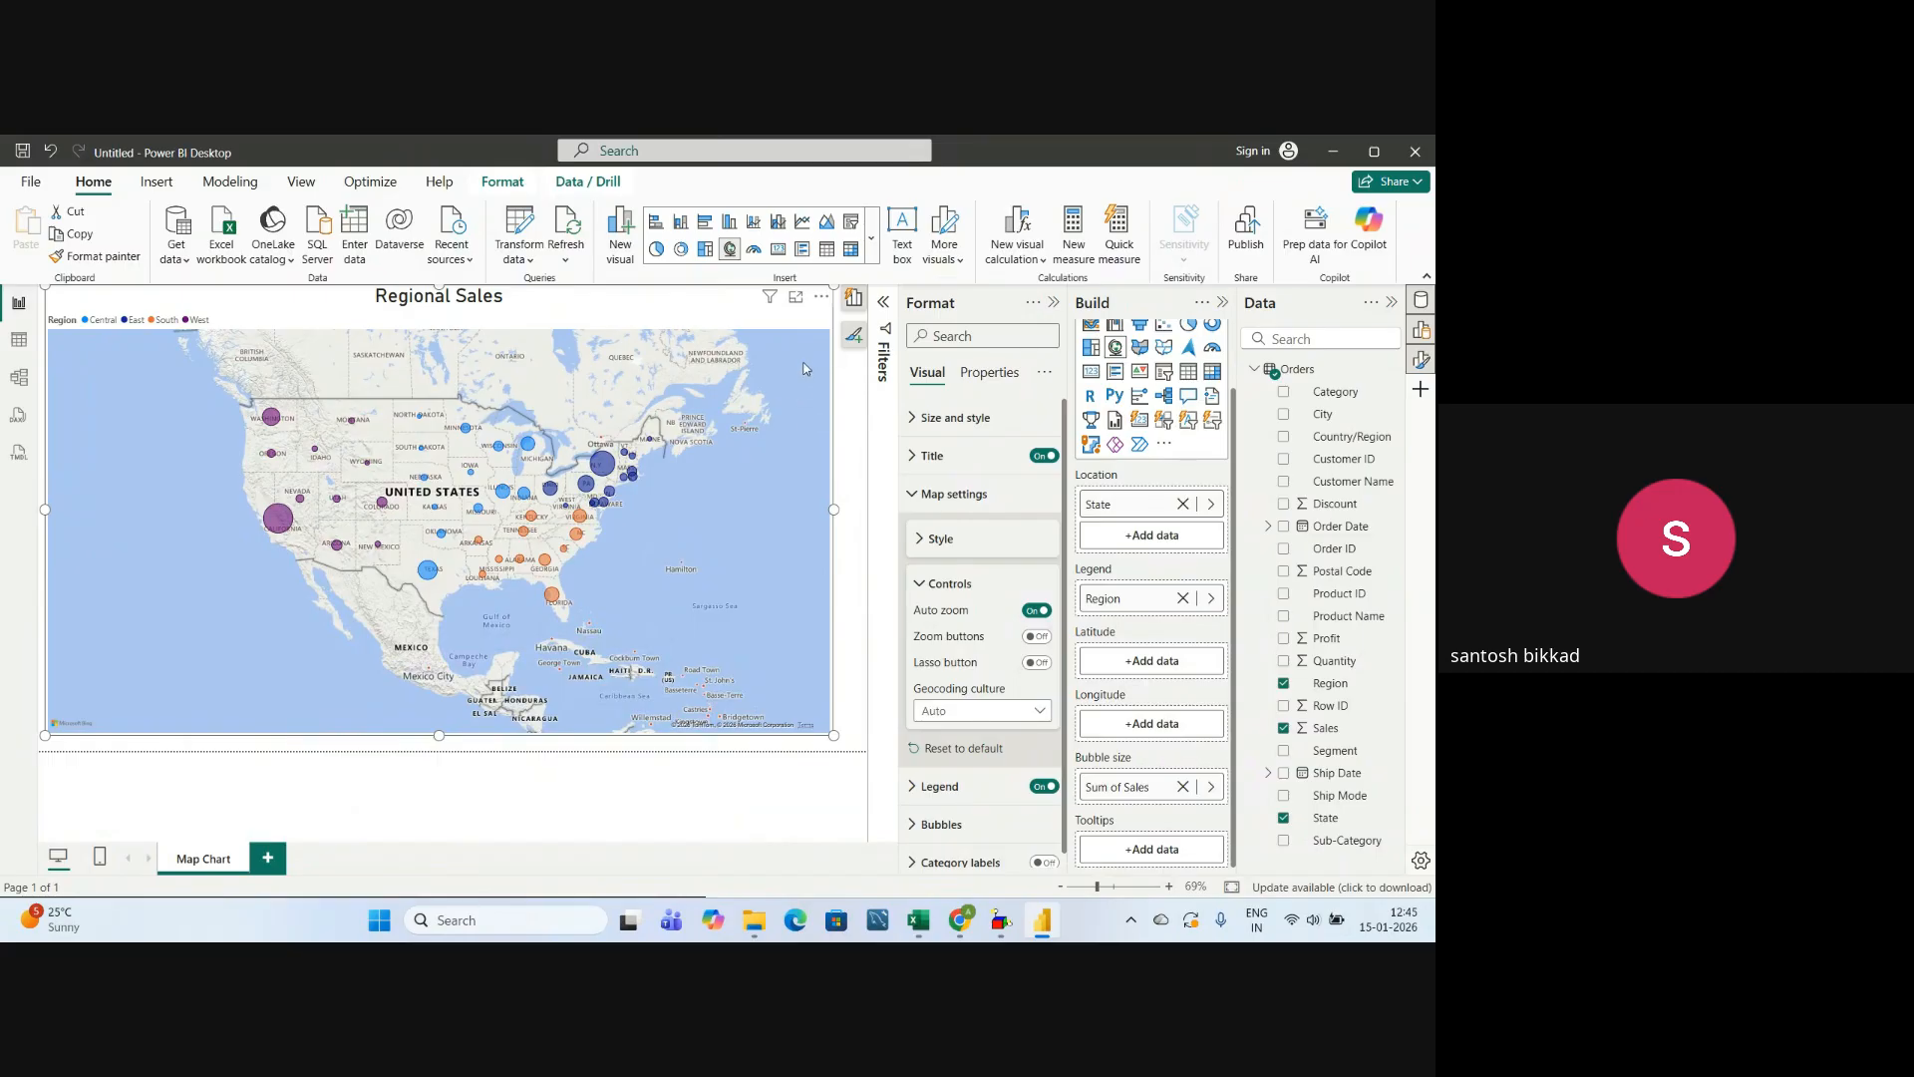
Turn on the map's zoom buttons and test them by zooming in on the central United States and out to the whole world.
{"action": "left_click", "coordinate": [1037, 637]}
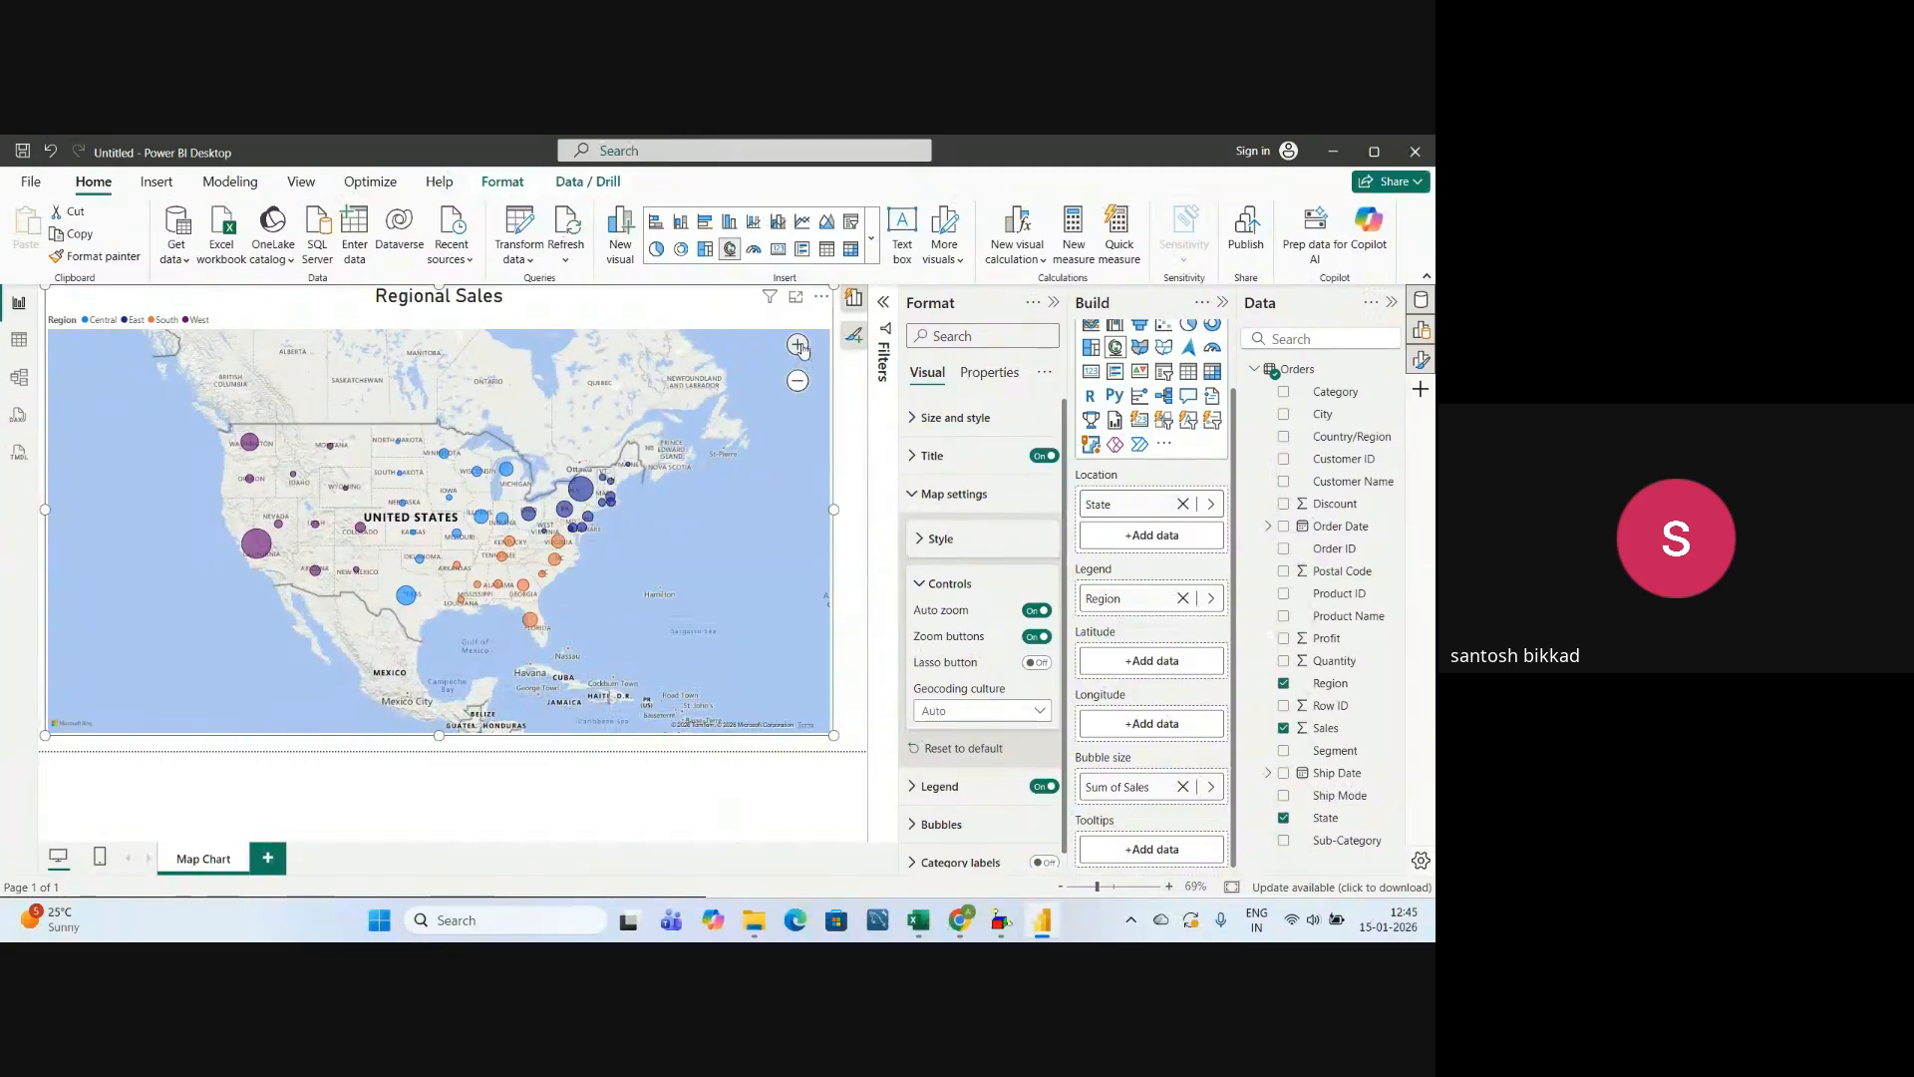
{"action": "left_click", "coordinate": [798, 345]}
{"action": "left_click", "coordinate": [799, 345]}
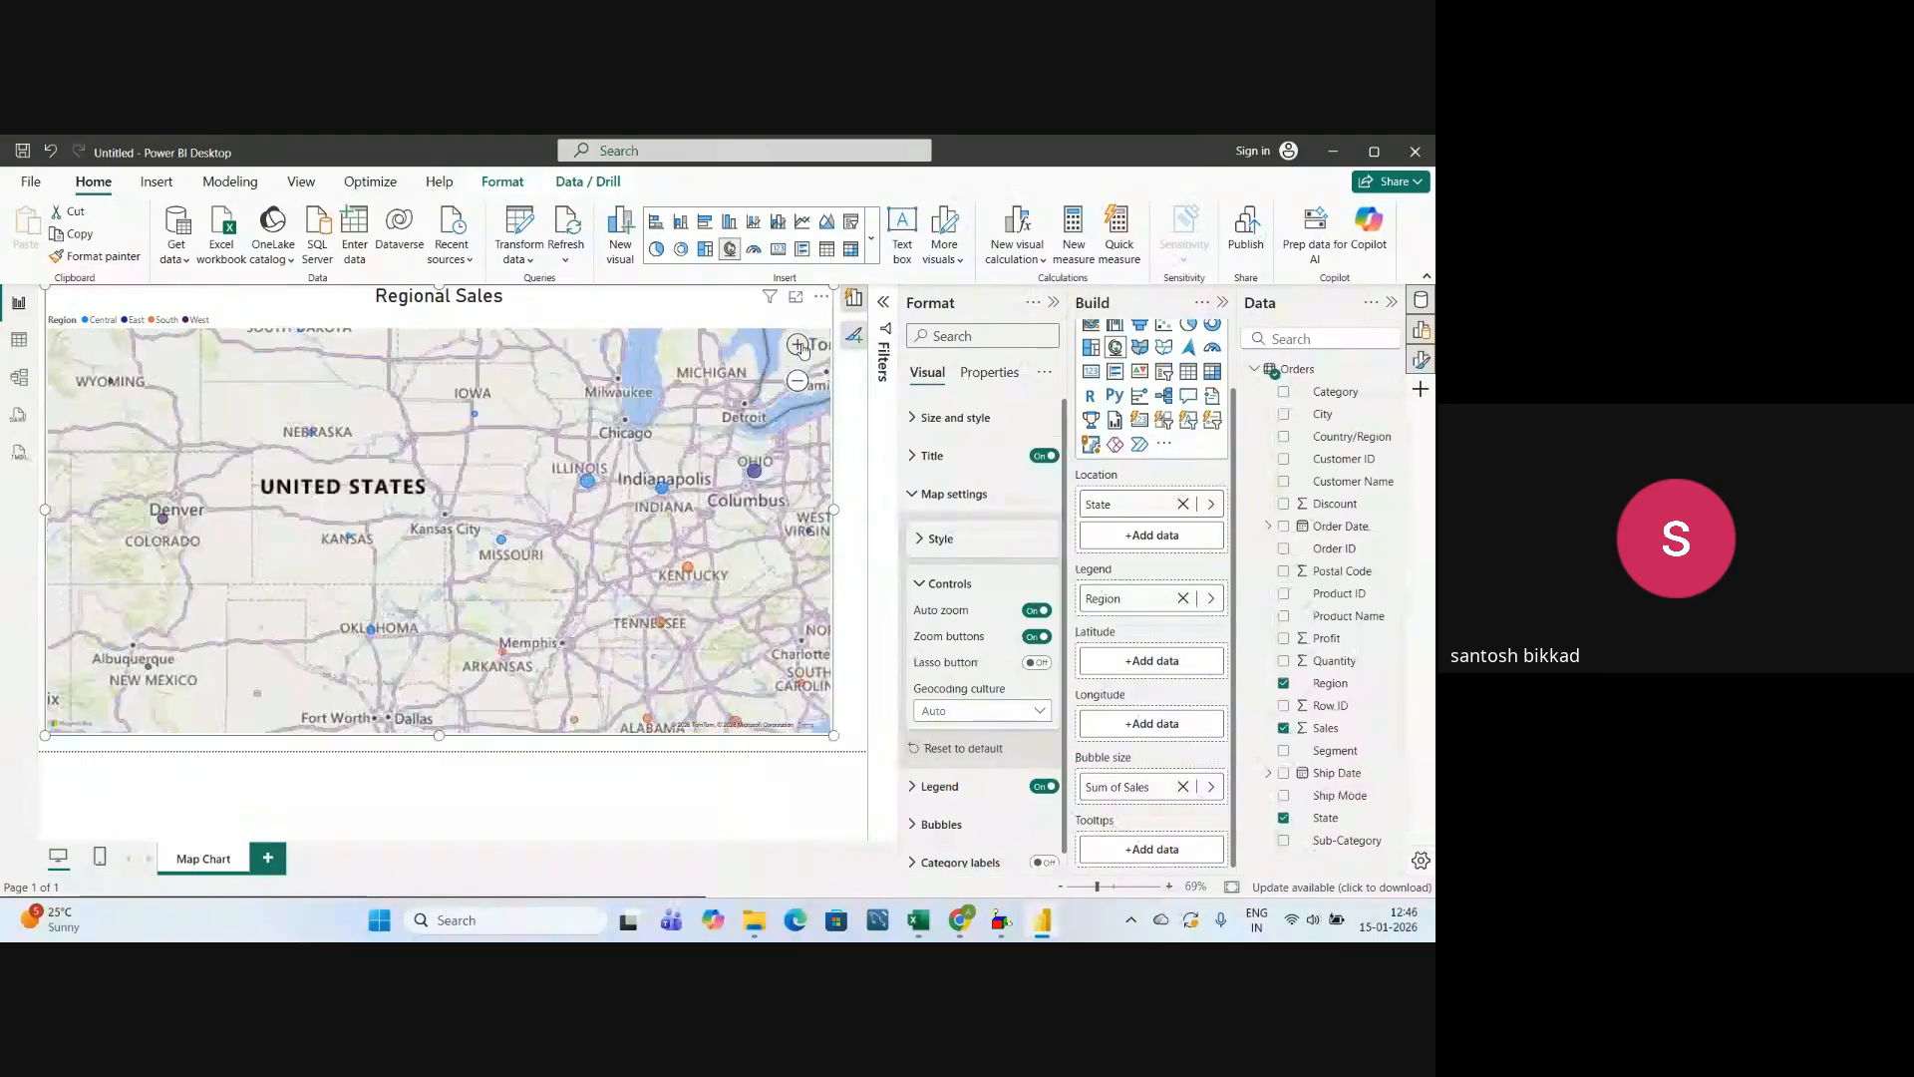
{"action": "left_click", "coordinate": [798, 345]}
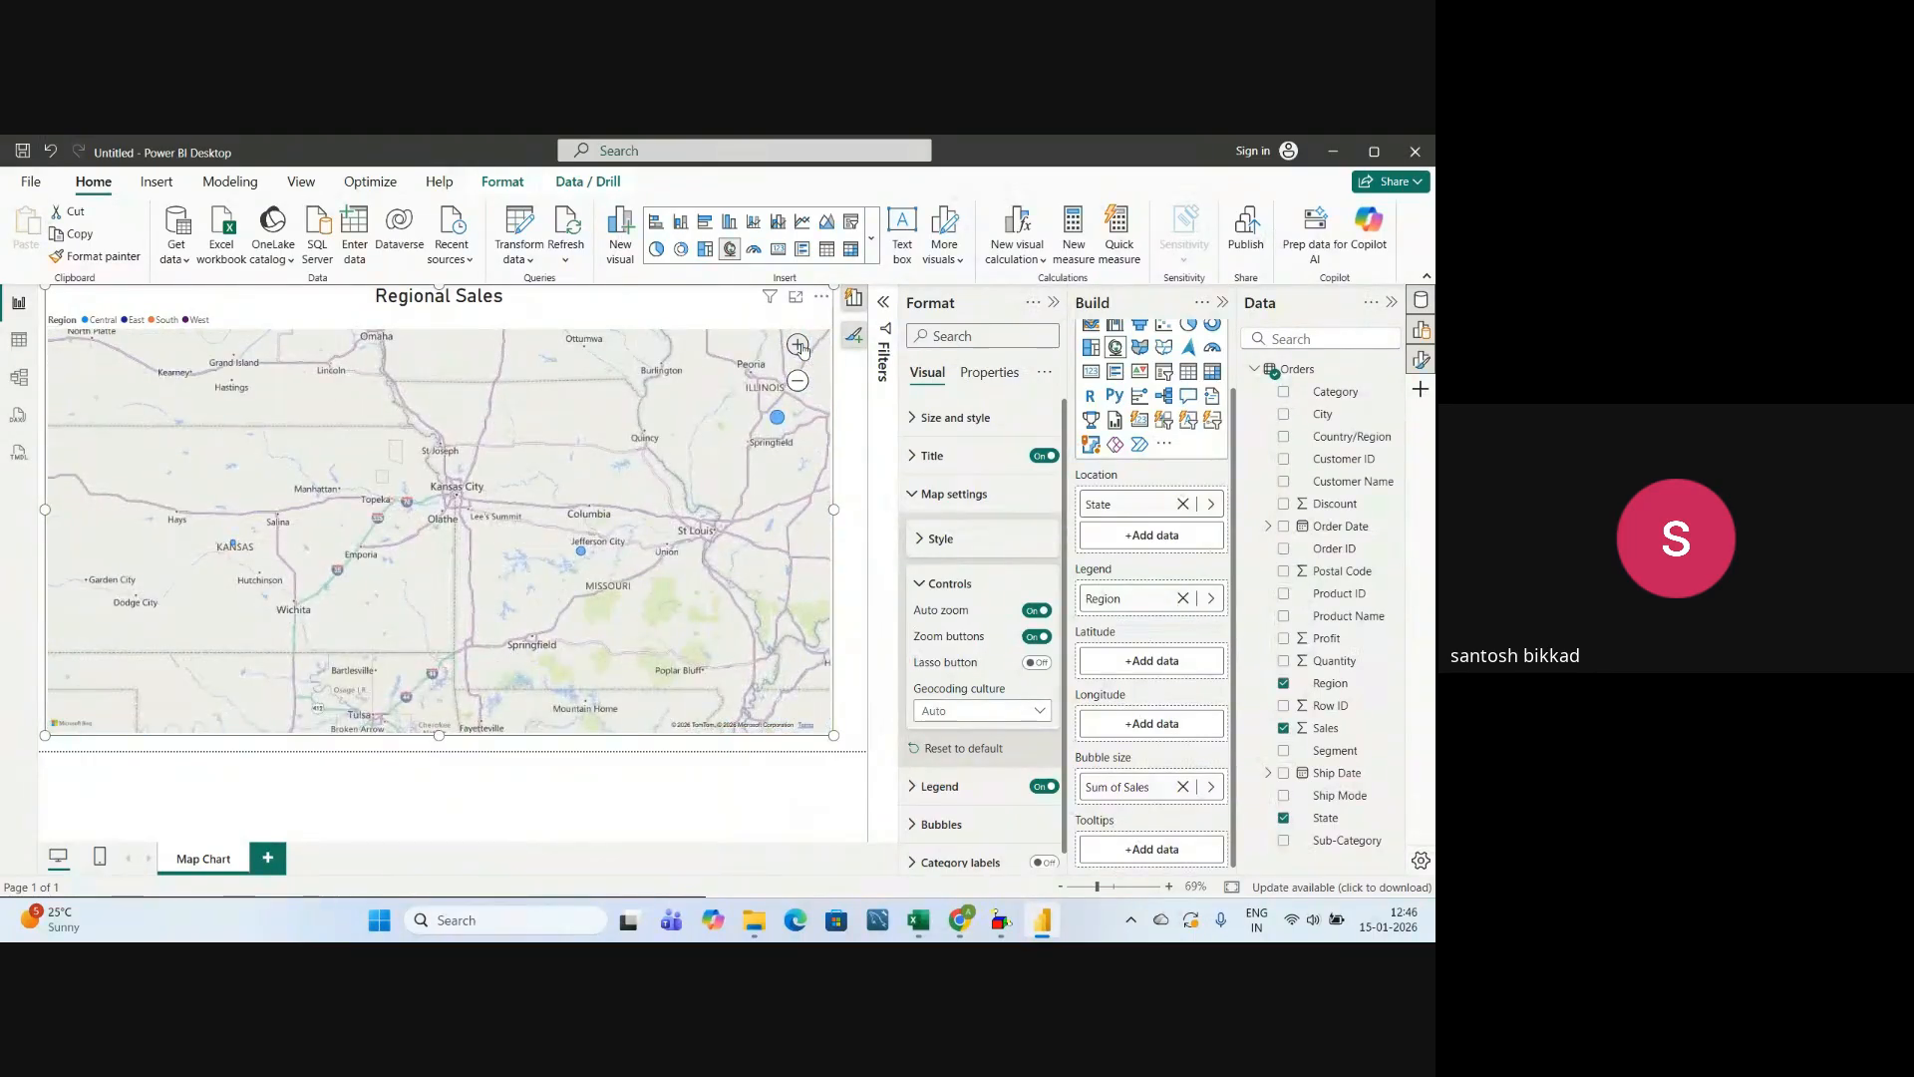
{"action": "left_click", "coordinate": [798, 383]}
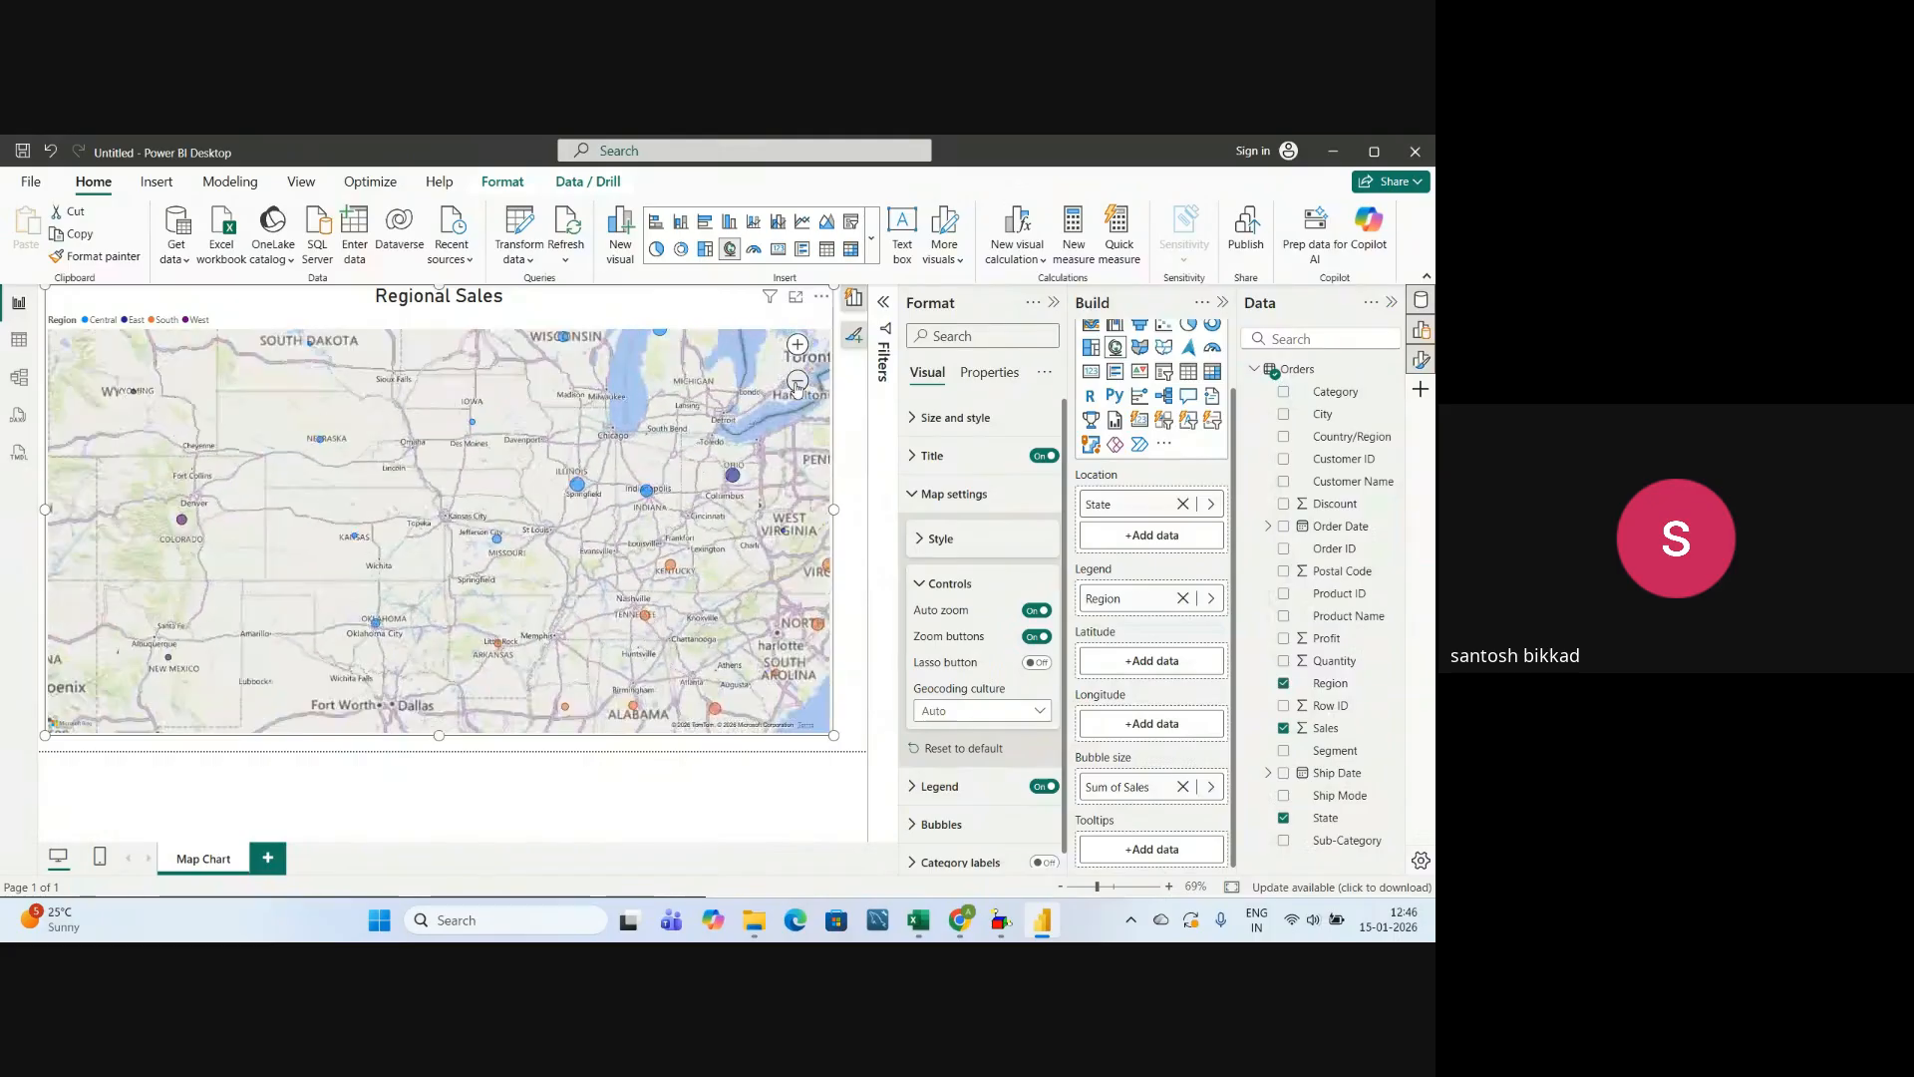
{"action": "left_click", "coordinate": [797, 383]}
{"action": "left_click", "coordinate": [798, 383]}
{"action": "left_click", "coordinate": [798, 383]}
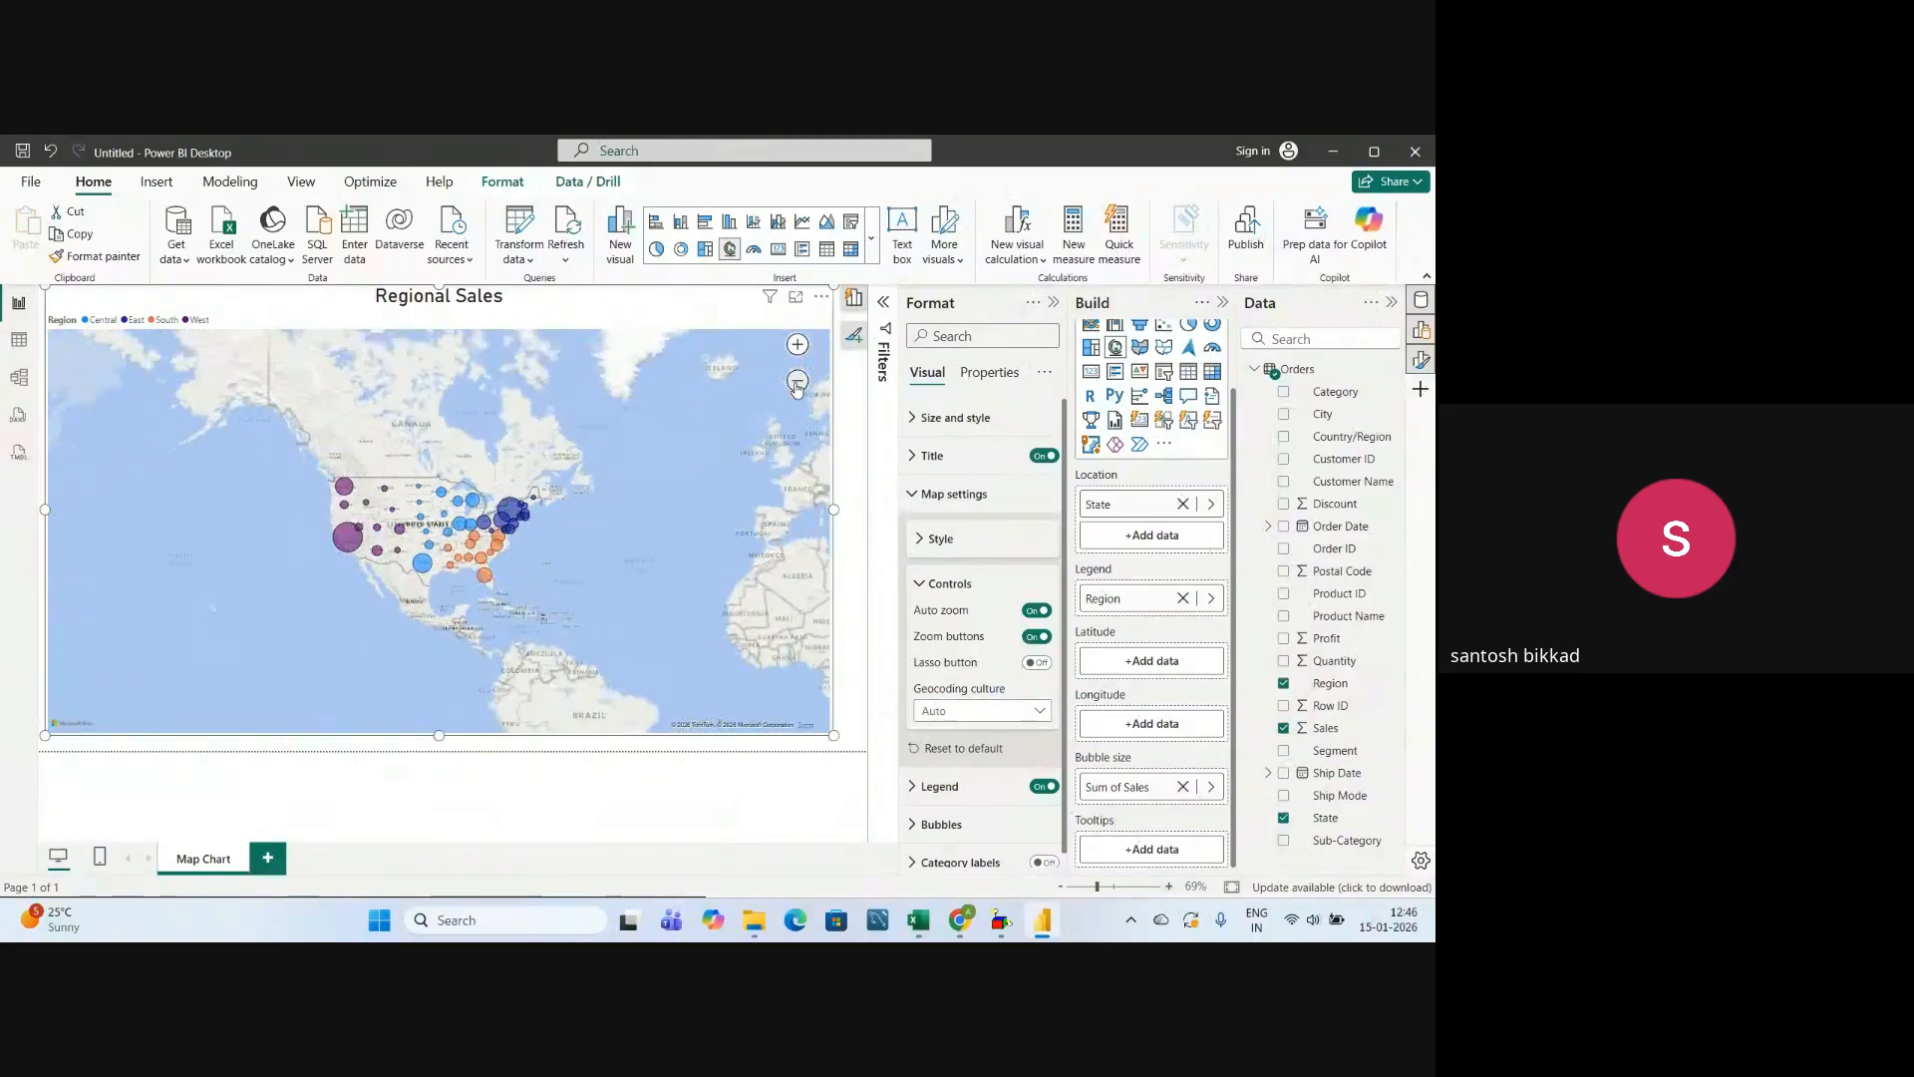
{"action": "left_click", "coordinate": [797, 383]}
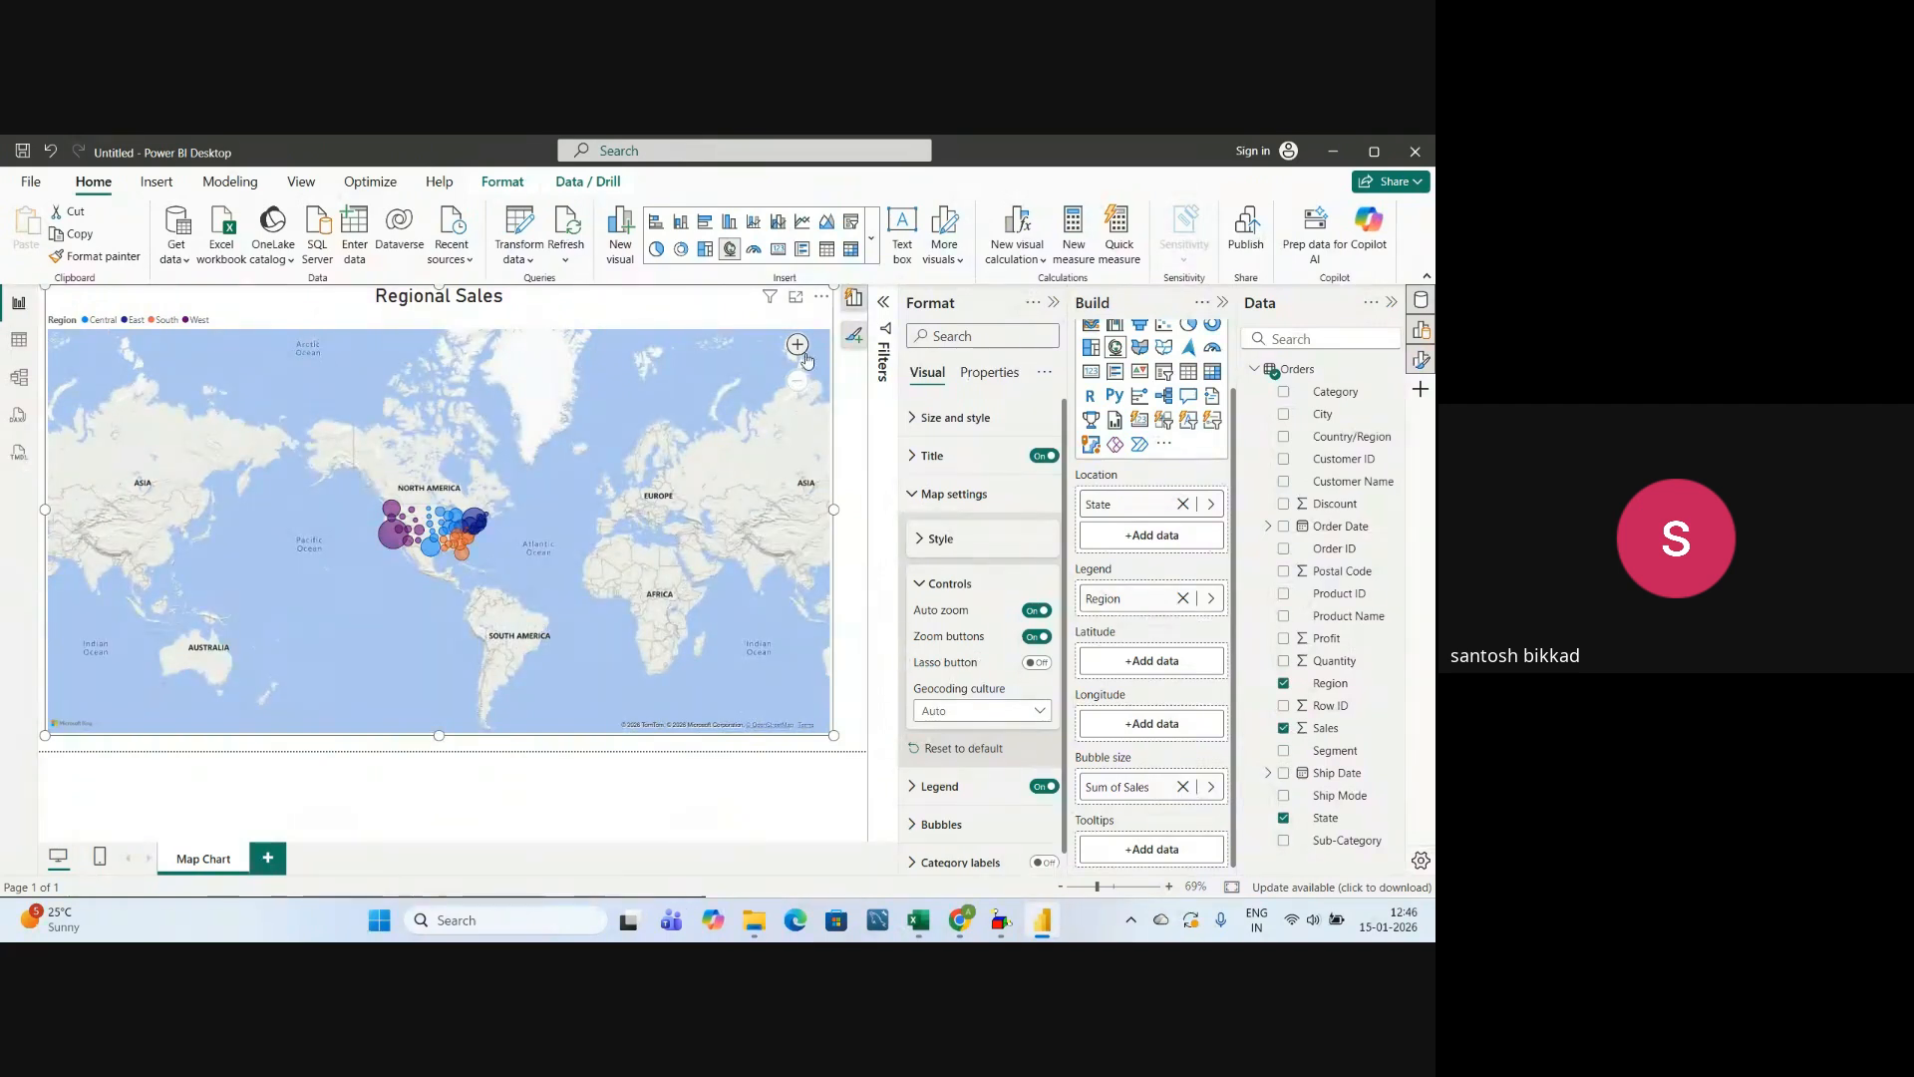
Test the map's zoom buttons by zooming from the world view to the United States and back out one level.
{"action": "left_click", "coordinate": [798, 349]}
{"action": "left_click", "coordinate": [798, 349]}
{"action": "left_click", "coordinate": [799, 349]}
{"action": "left_click", "coordinate": [798, 349]}
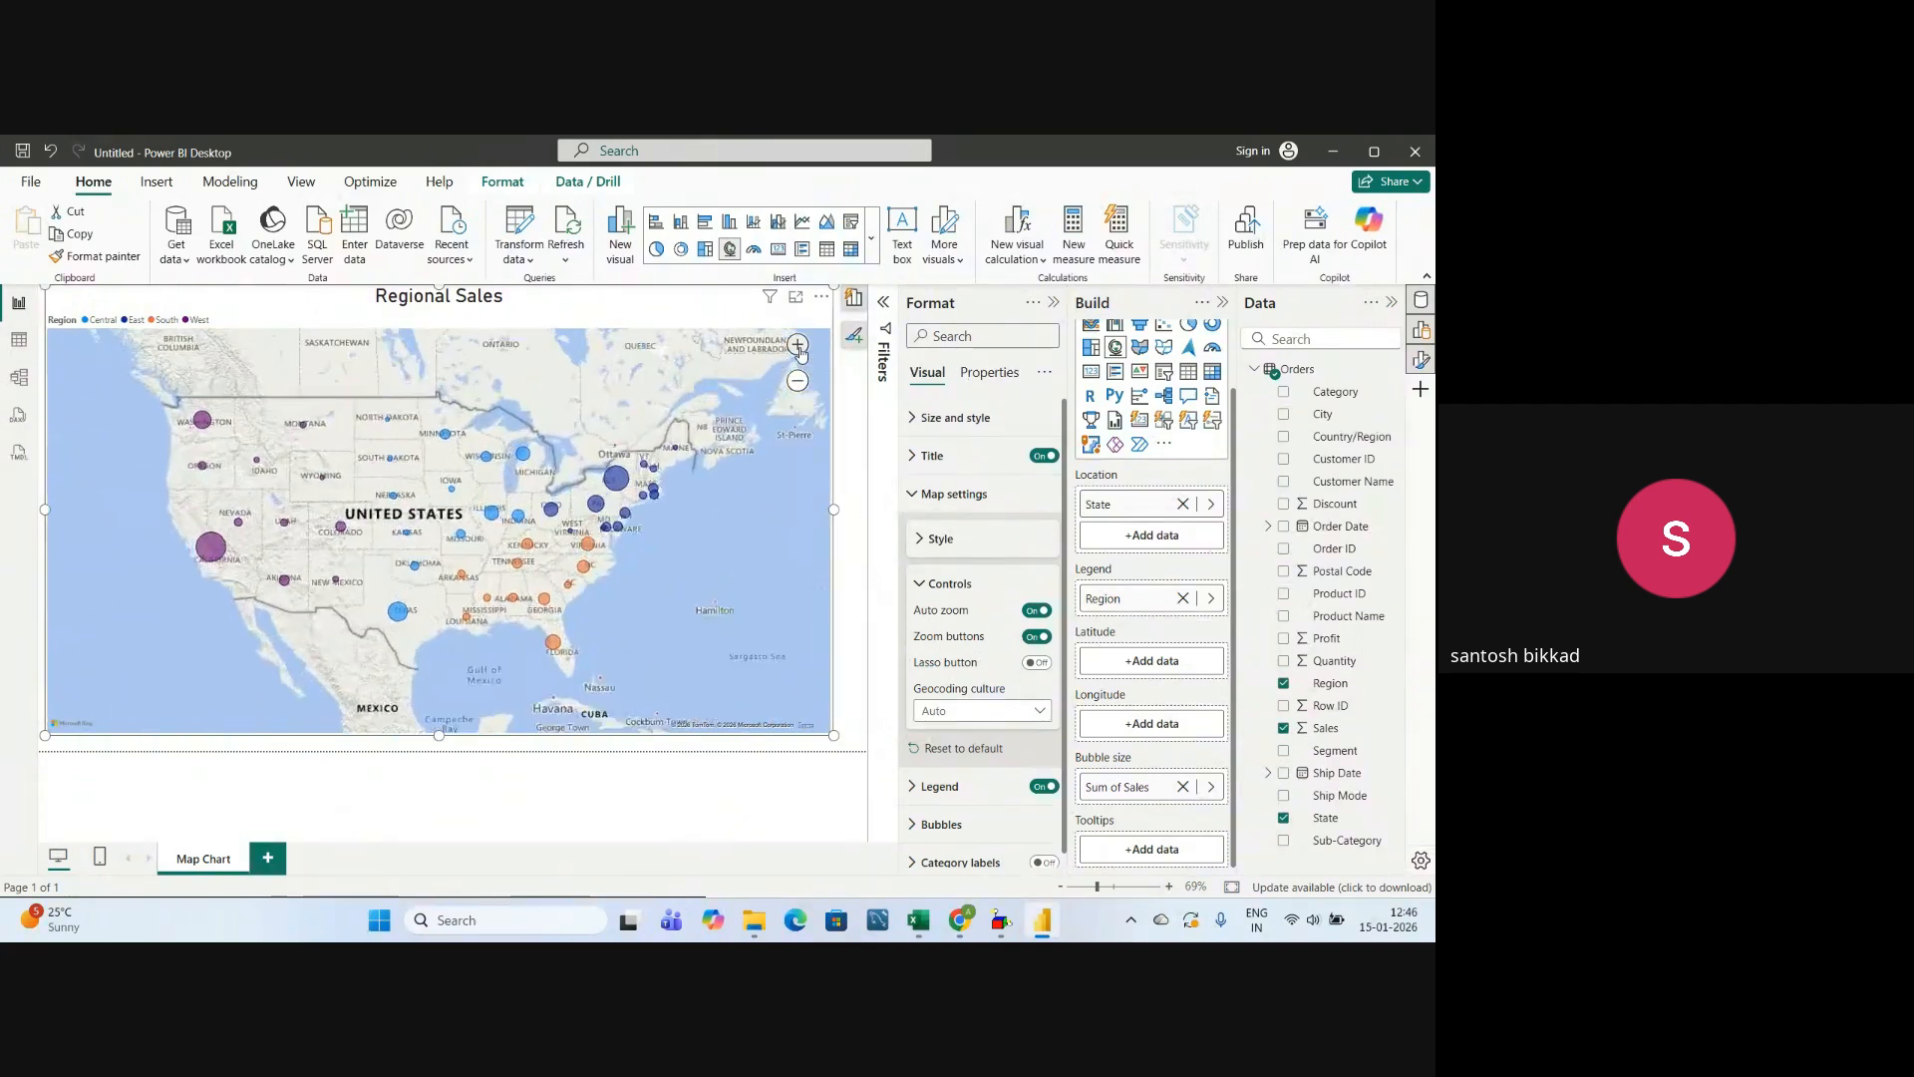
{"action": "left_click", "coordinate": [797, 381]}
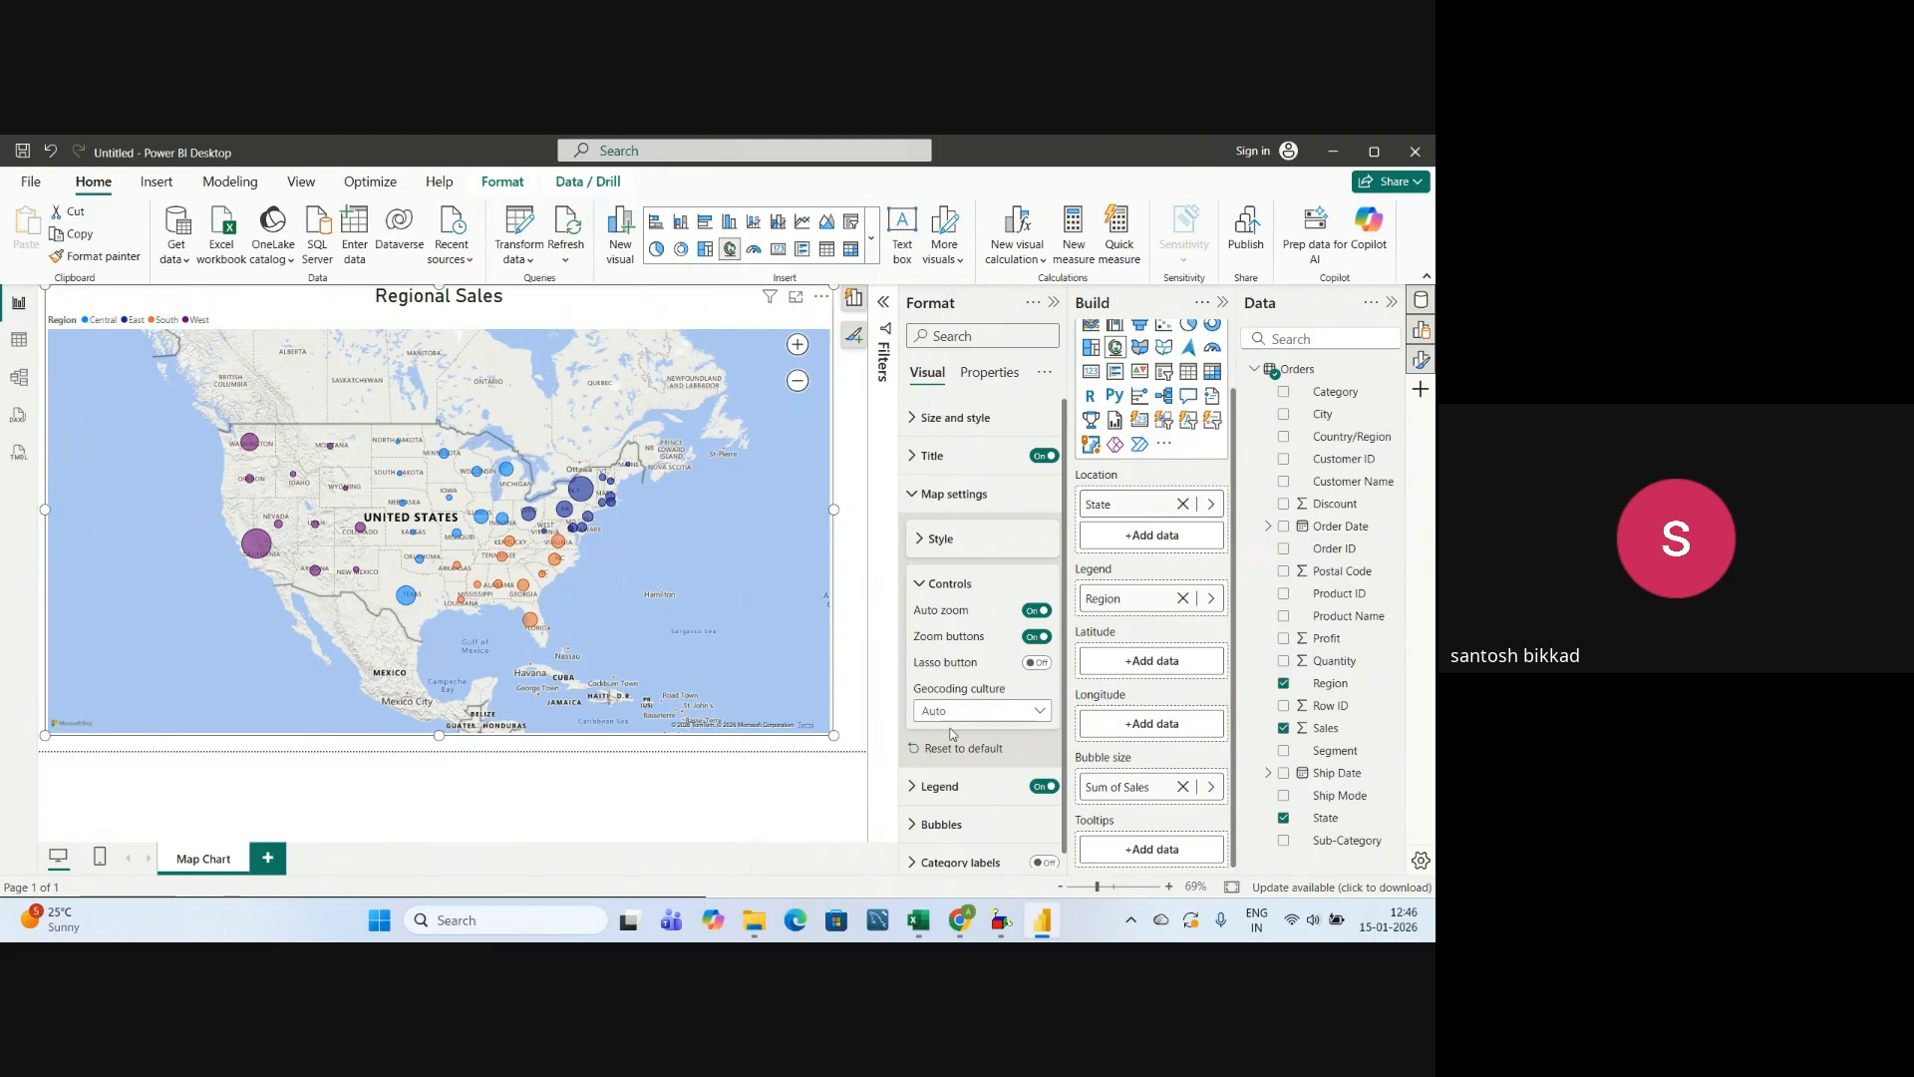
{"action": "left_click", "coordinate": [923, 587]}
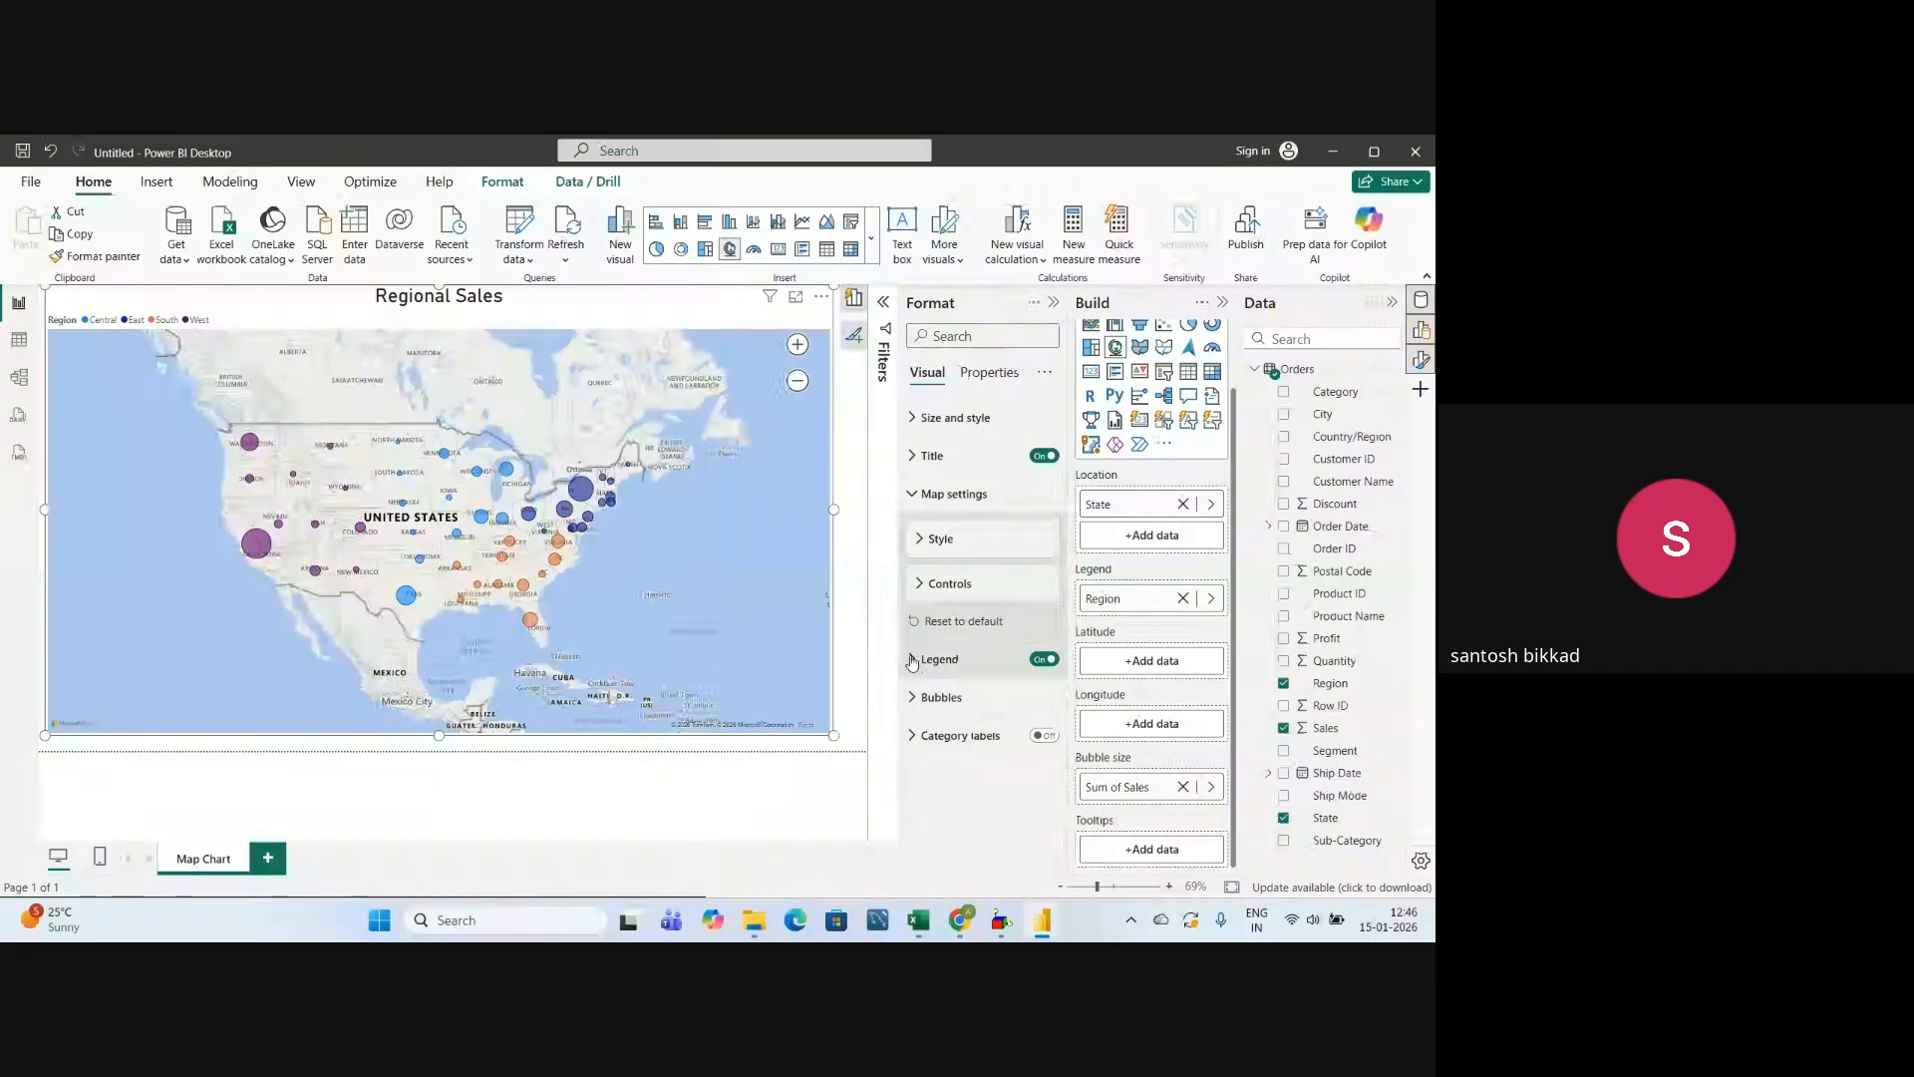
Set the map legend's position to Top center.
{"action": "left_click", "coordinate": [955, 661]}
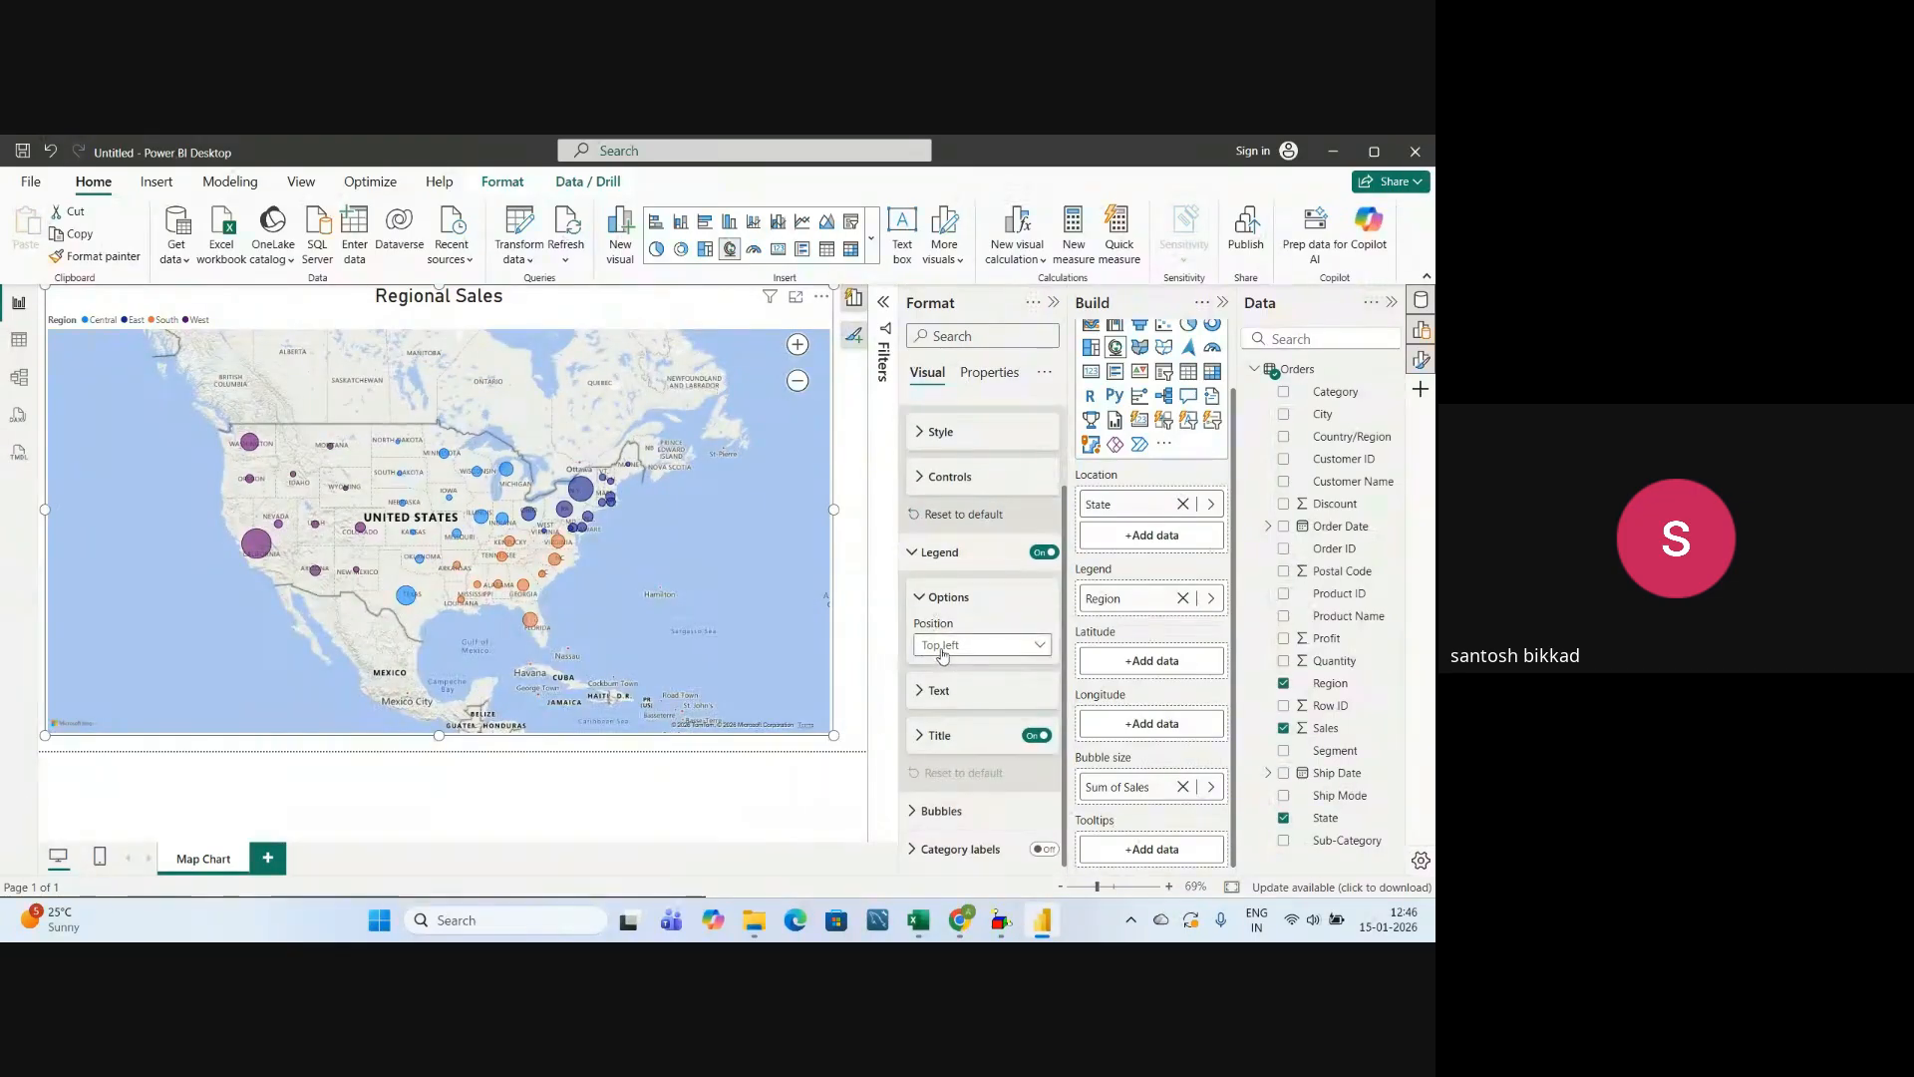
{"action": "left_click", "coordinate": [945, 648]}
{"action": "left_click", "coordinate": [957, 690]}
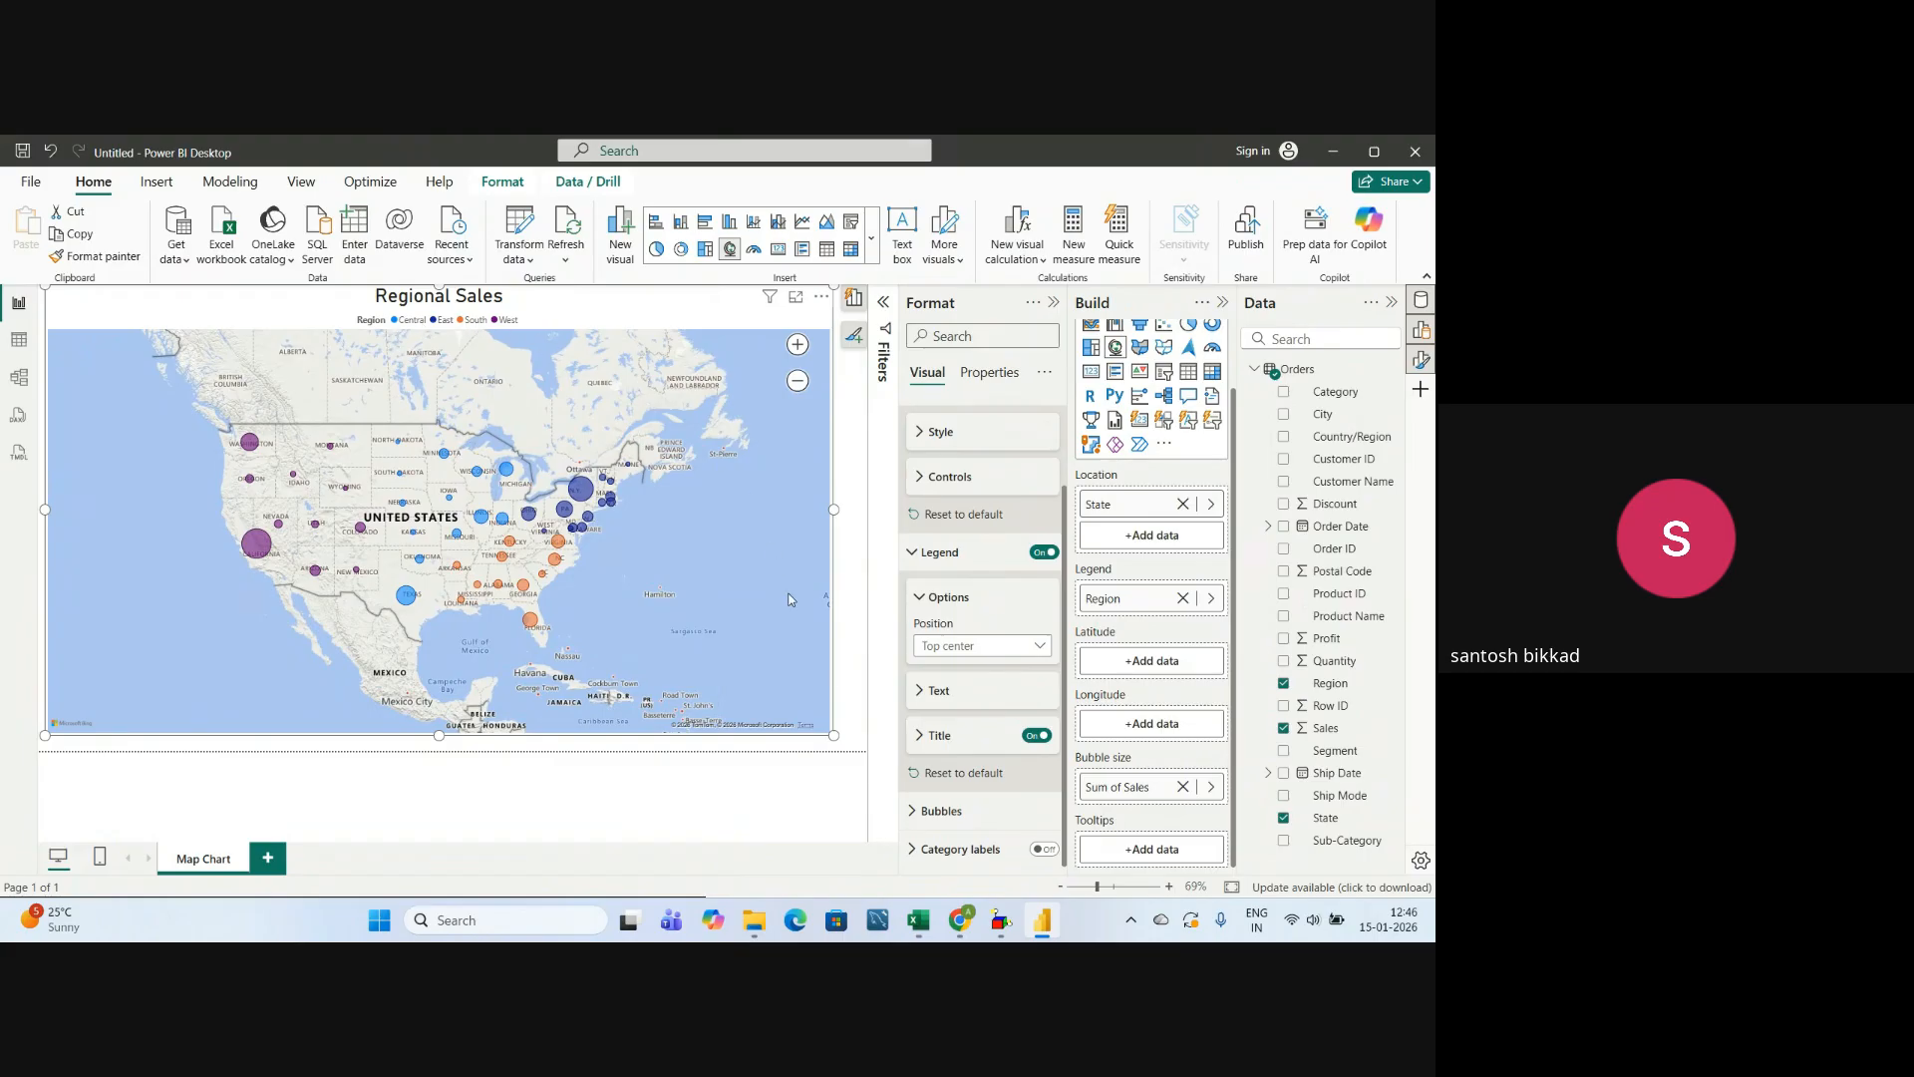
Set the legend's text size to 25 and check the legend's title text setting.
{"action": "left_click", "coordinate": [919, 692]}
{"action": "scroll", "coordinate": [957, 648], "scroll_direction": "down", "scroll_amount": 2}
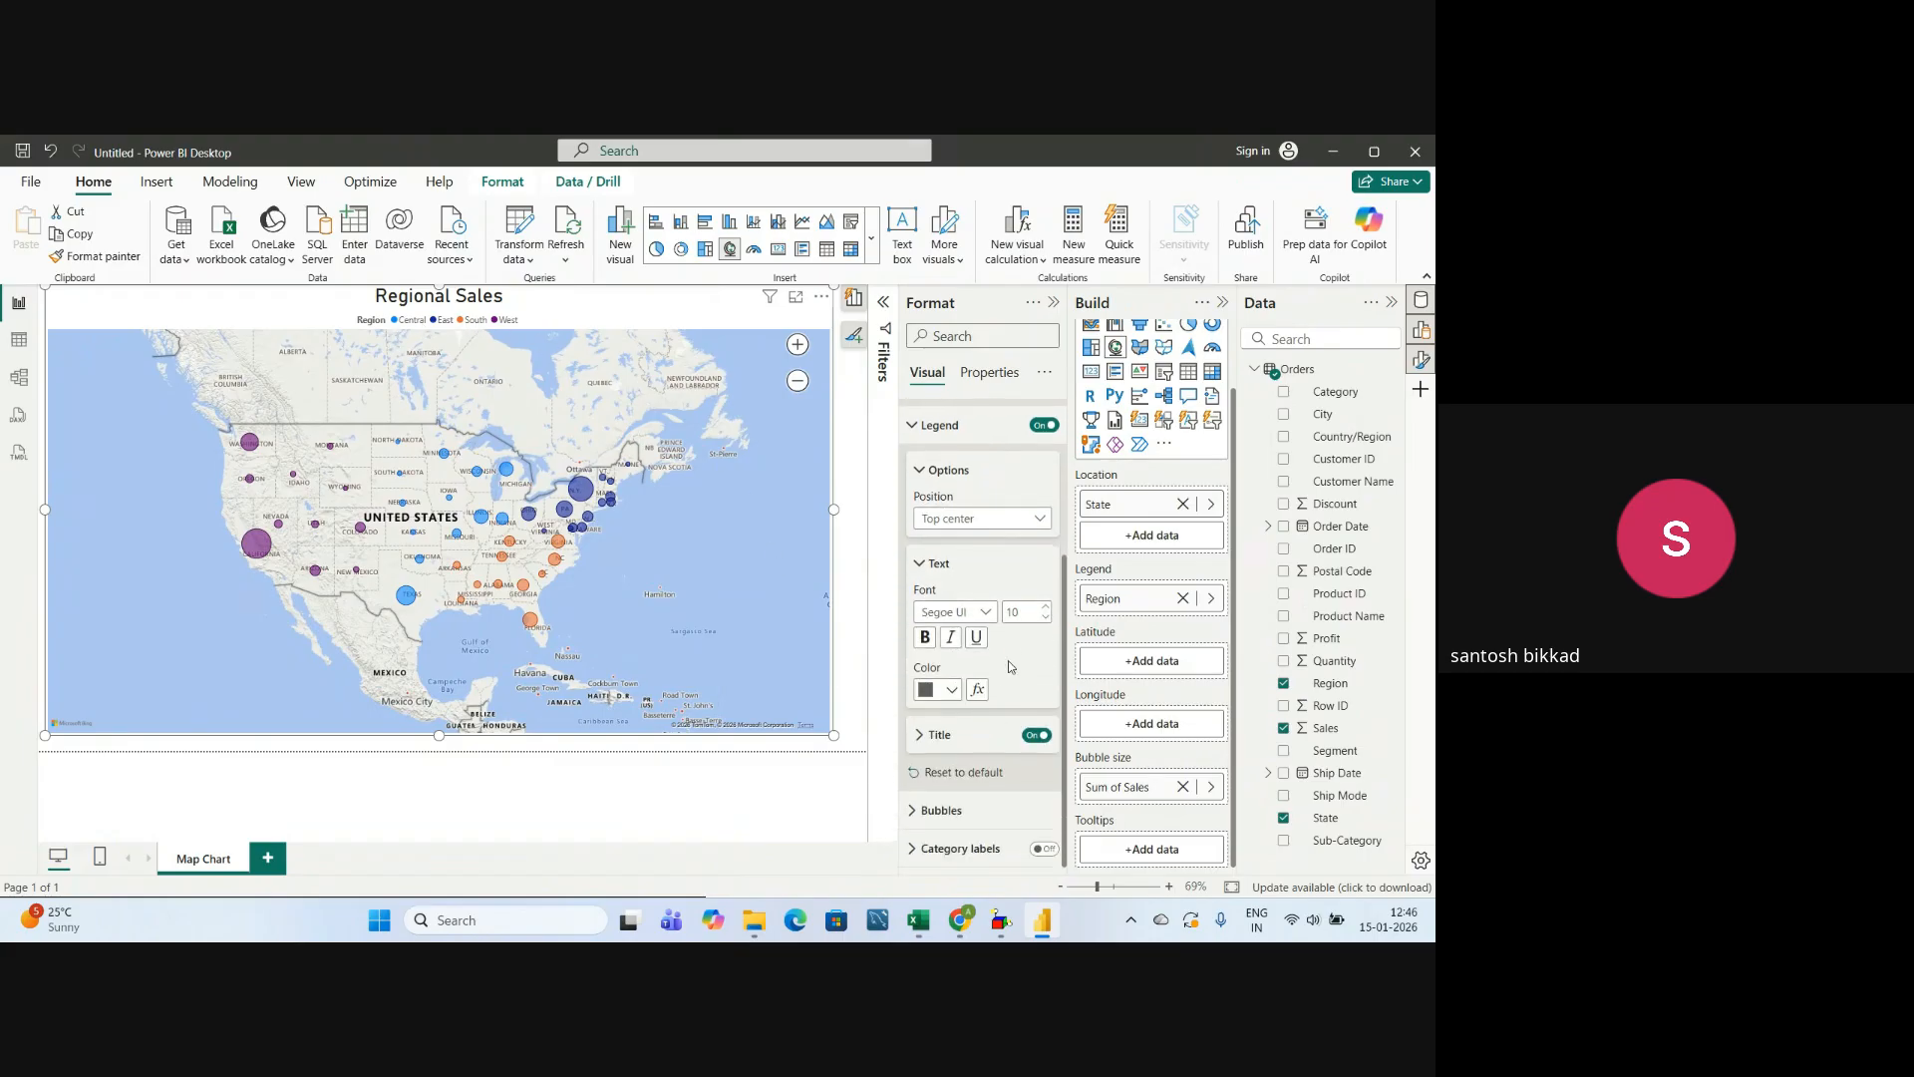
{"action": "left_click", "coordinate": [1022, 613]}
{"action": "type", "text": "25"}
{"action": "key", "text": "Return"}
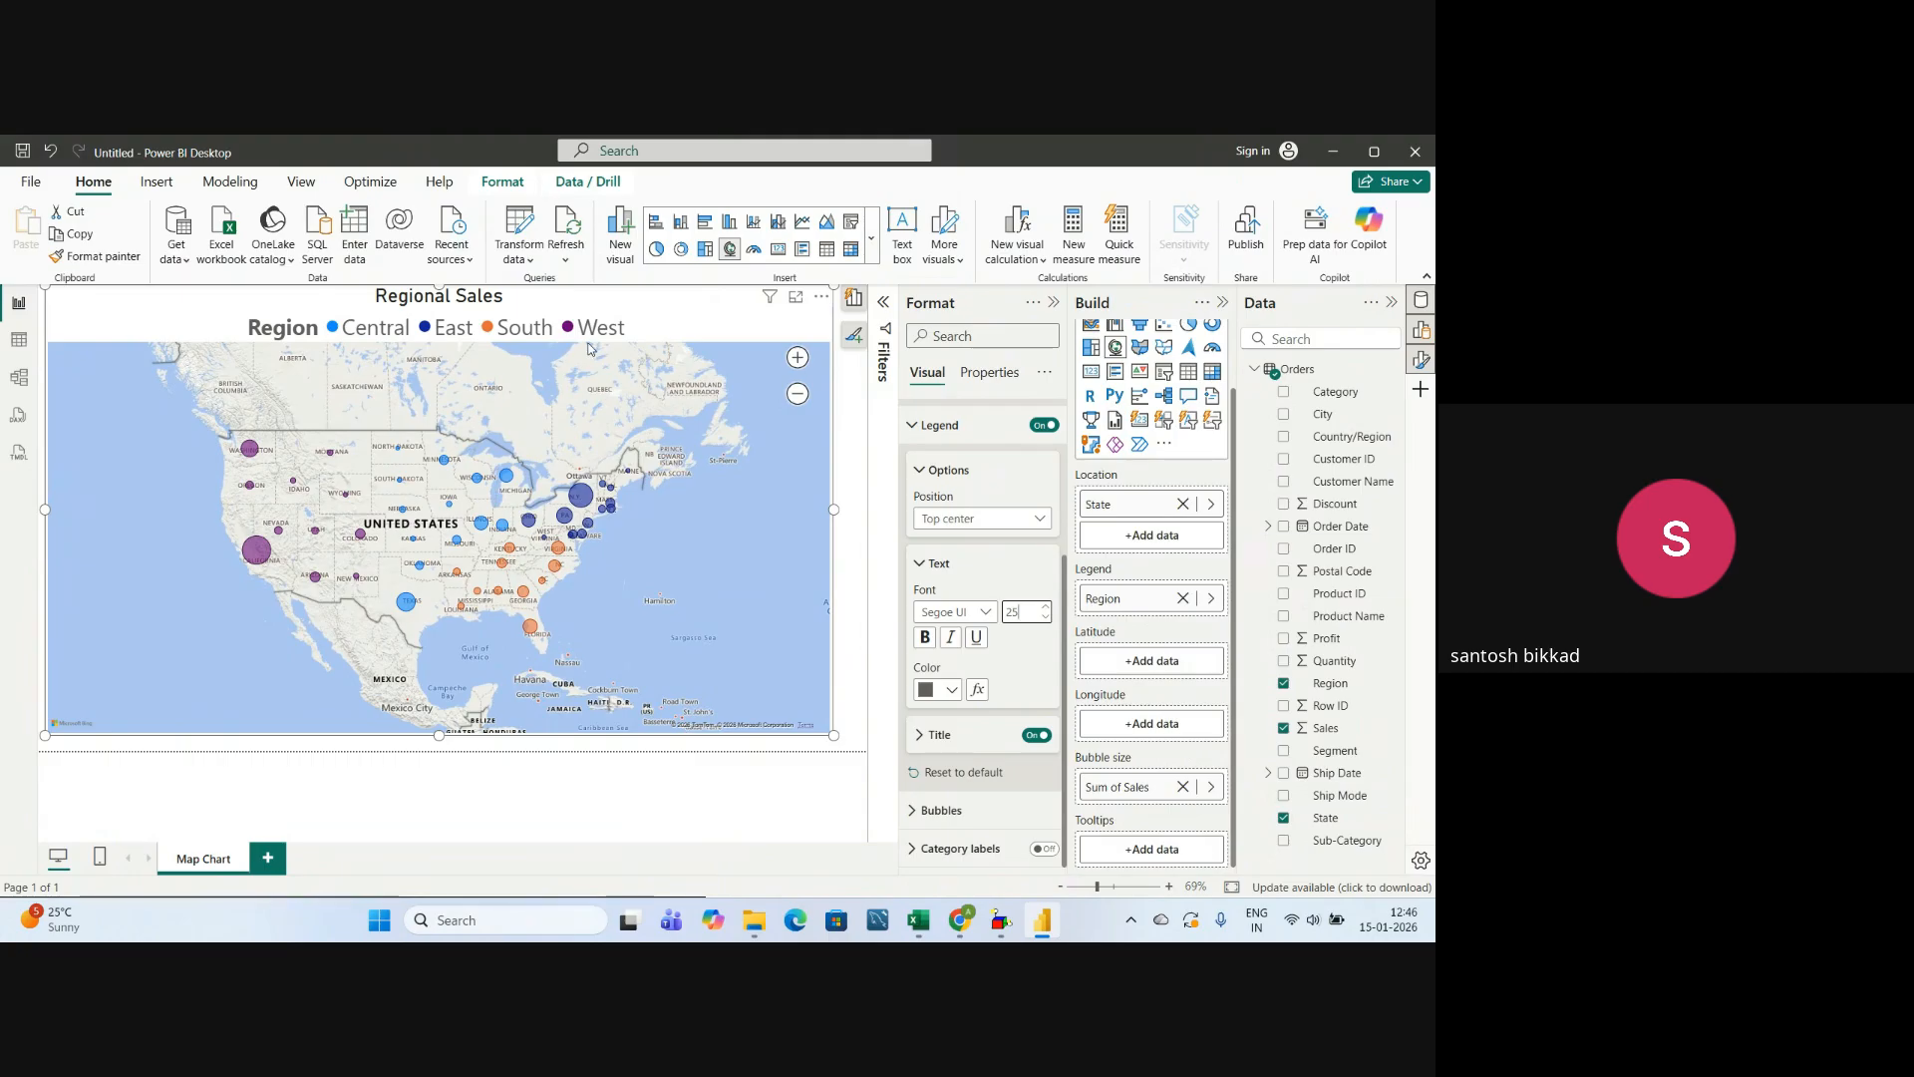
{"action": "left_click", "coordinate": [922, 743]}
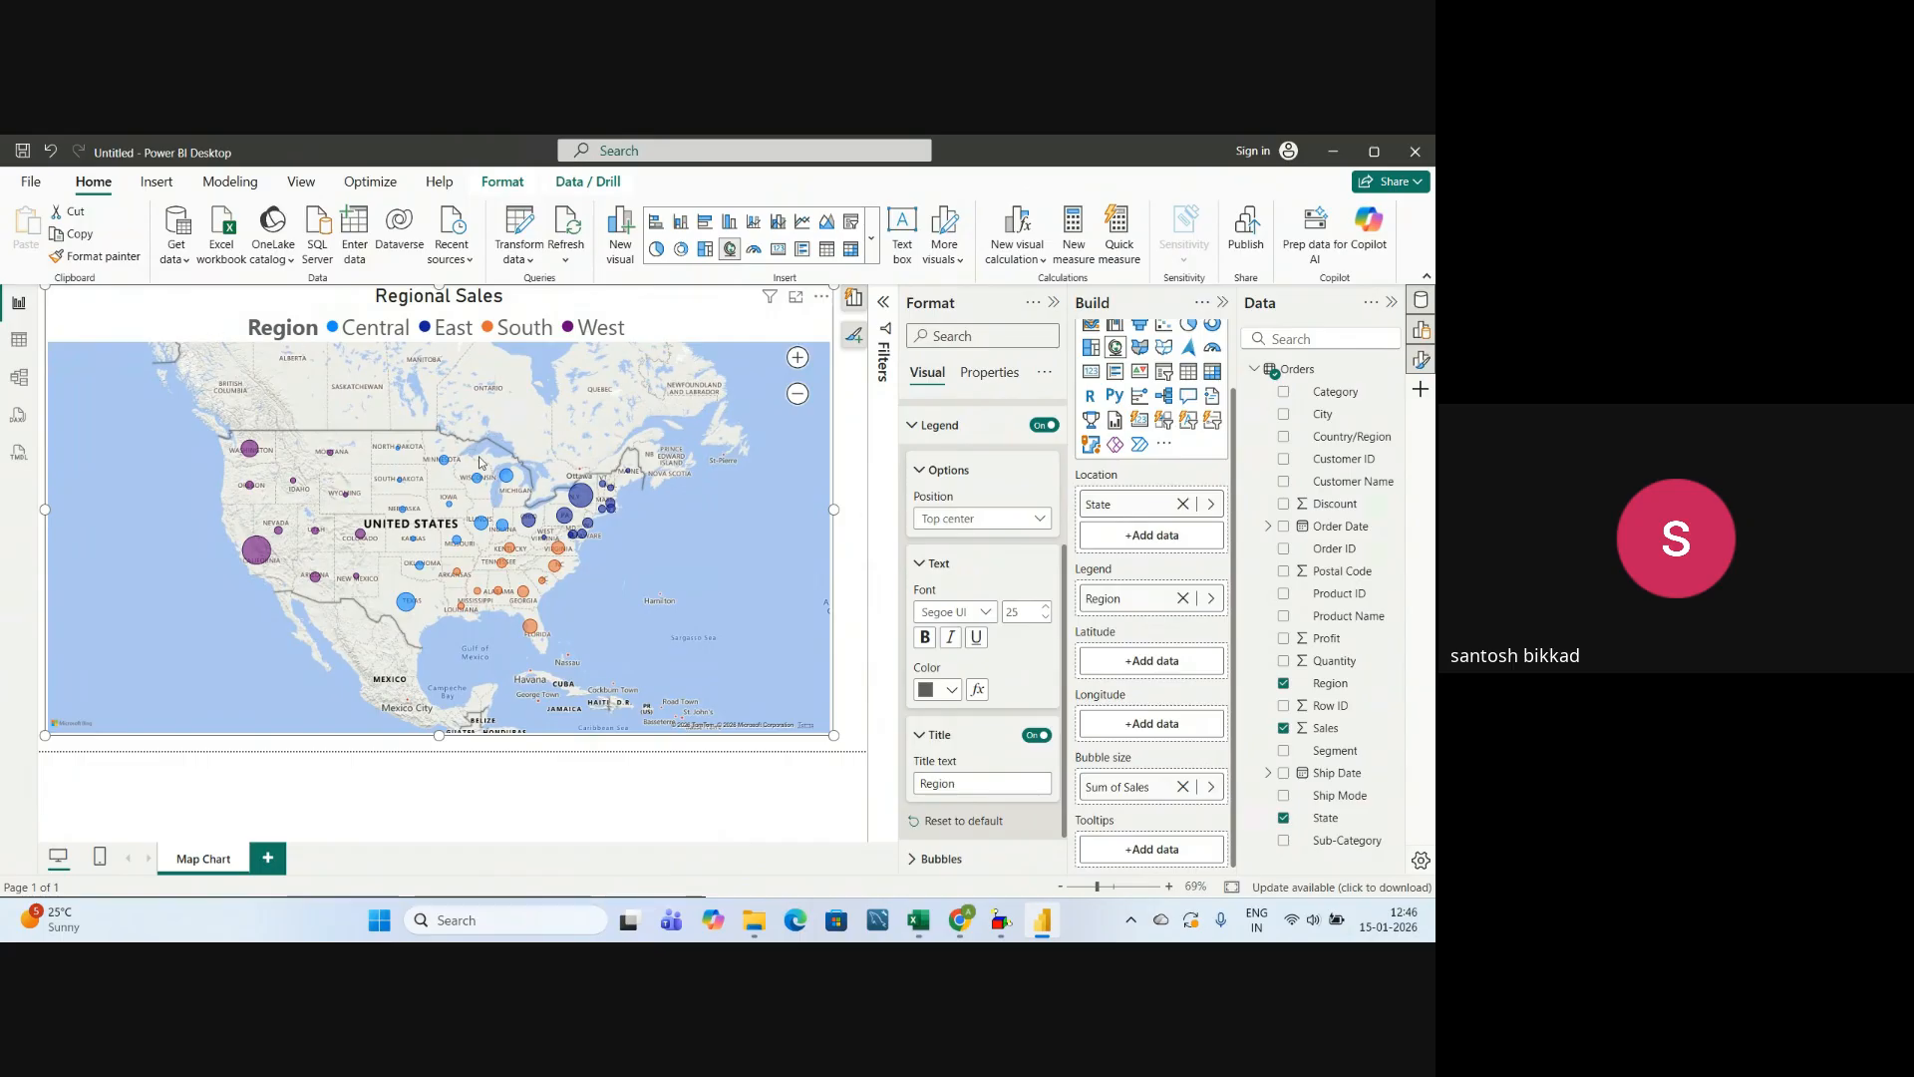
{"action": "left_click", "coordinate": [925, 737]}
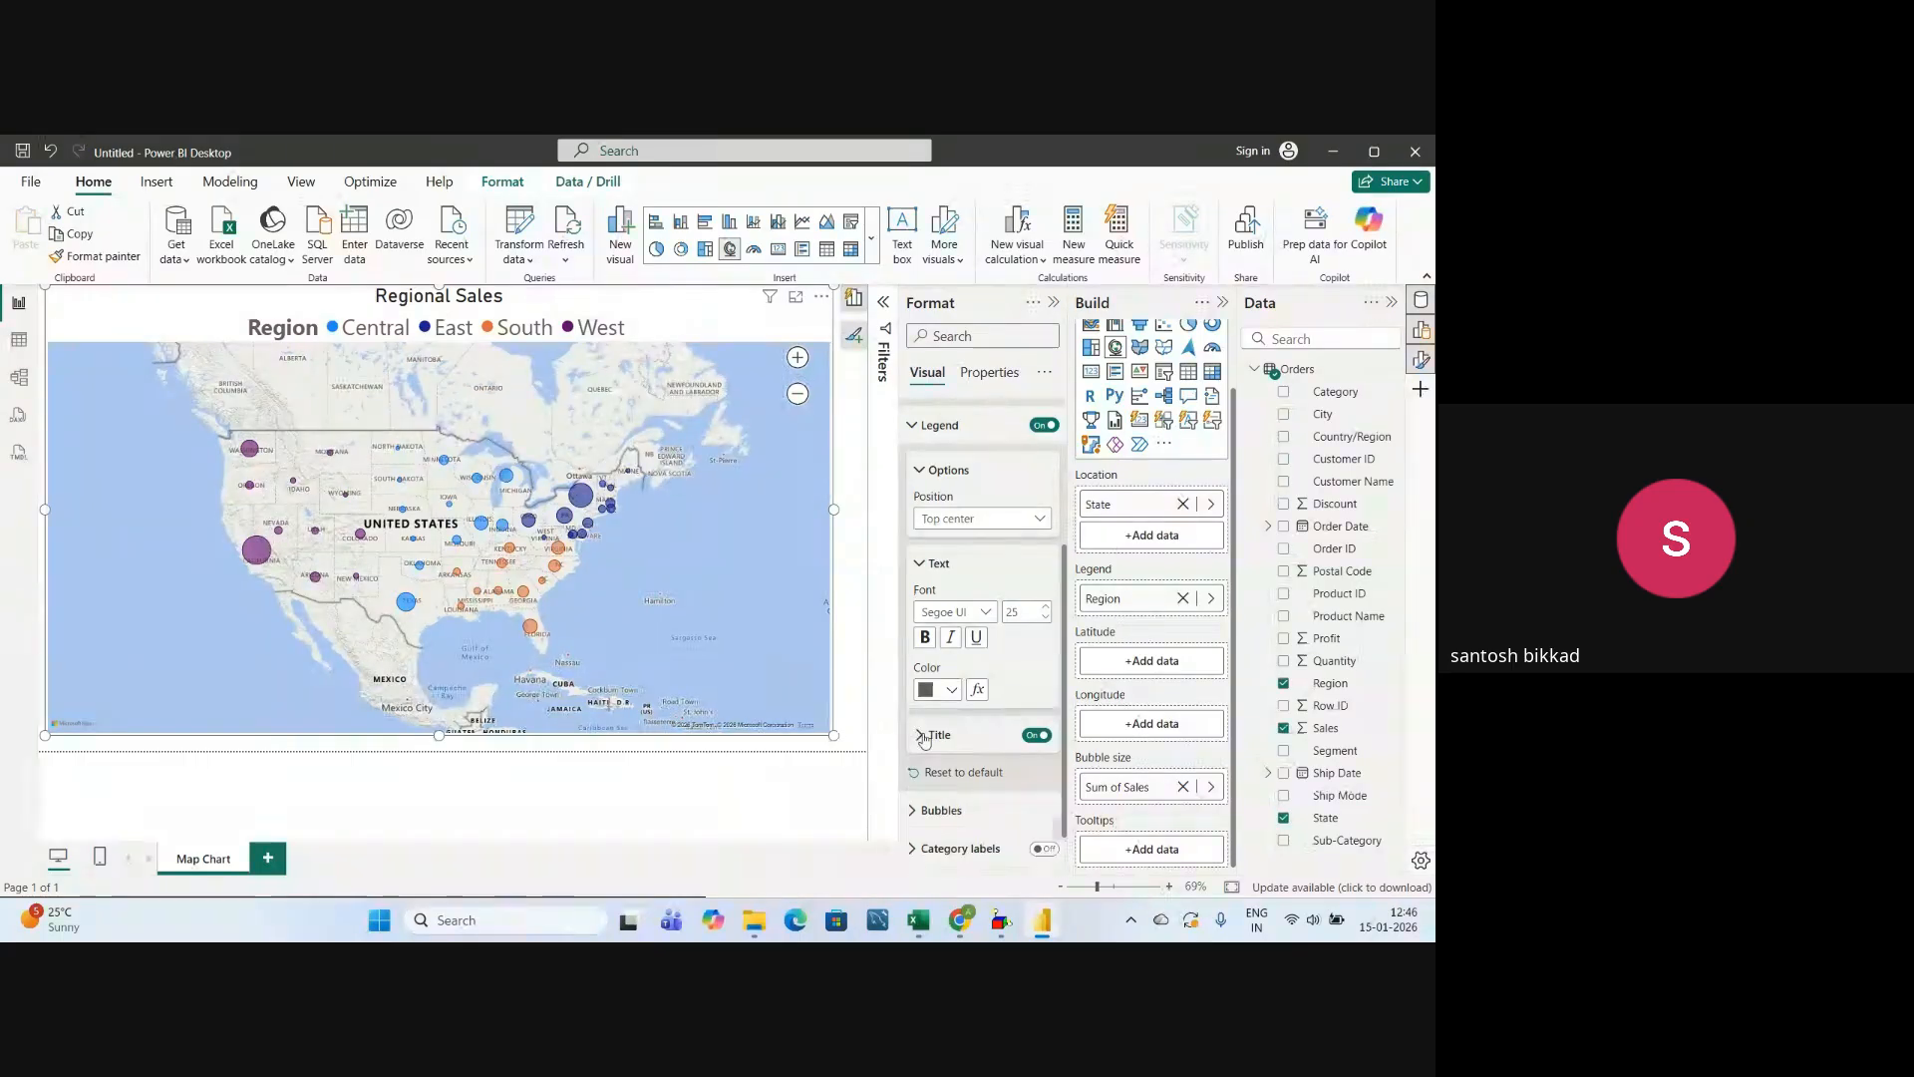
{"action": "left_click", "coordinate": [931, 565]}
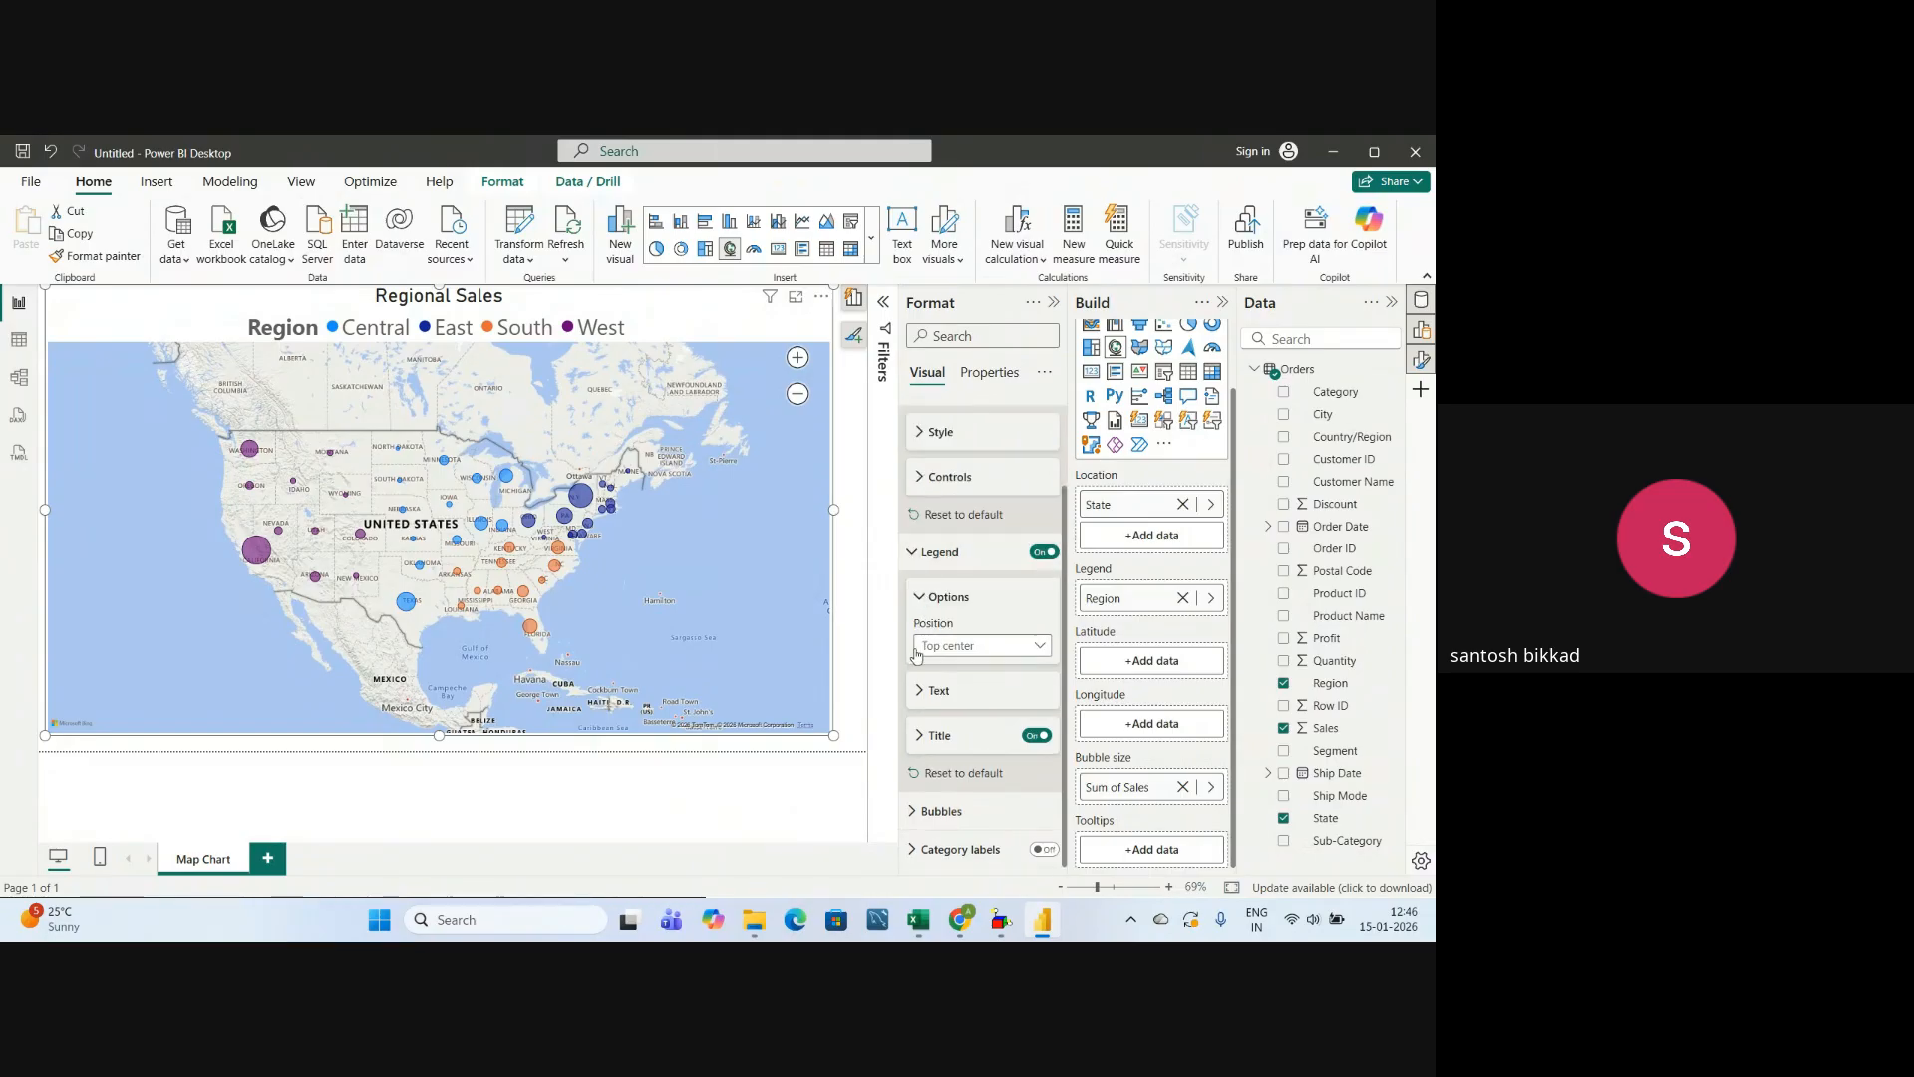
{"action": "scroll", "coordinate": [935, 543], "scroll_direction": "up", "scroll_amount": 1}
{"action": "scroll", "coordinate": [912, 648], "scroll_direction": "down", "scroll_amount": 1}
{"action": "left_click", "coordinate": [913, 556]}
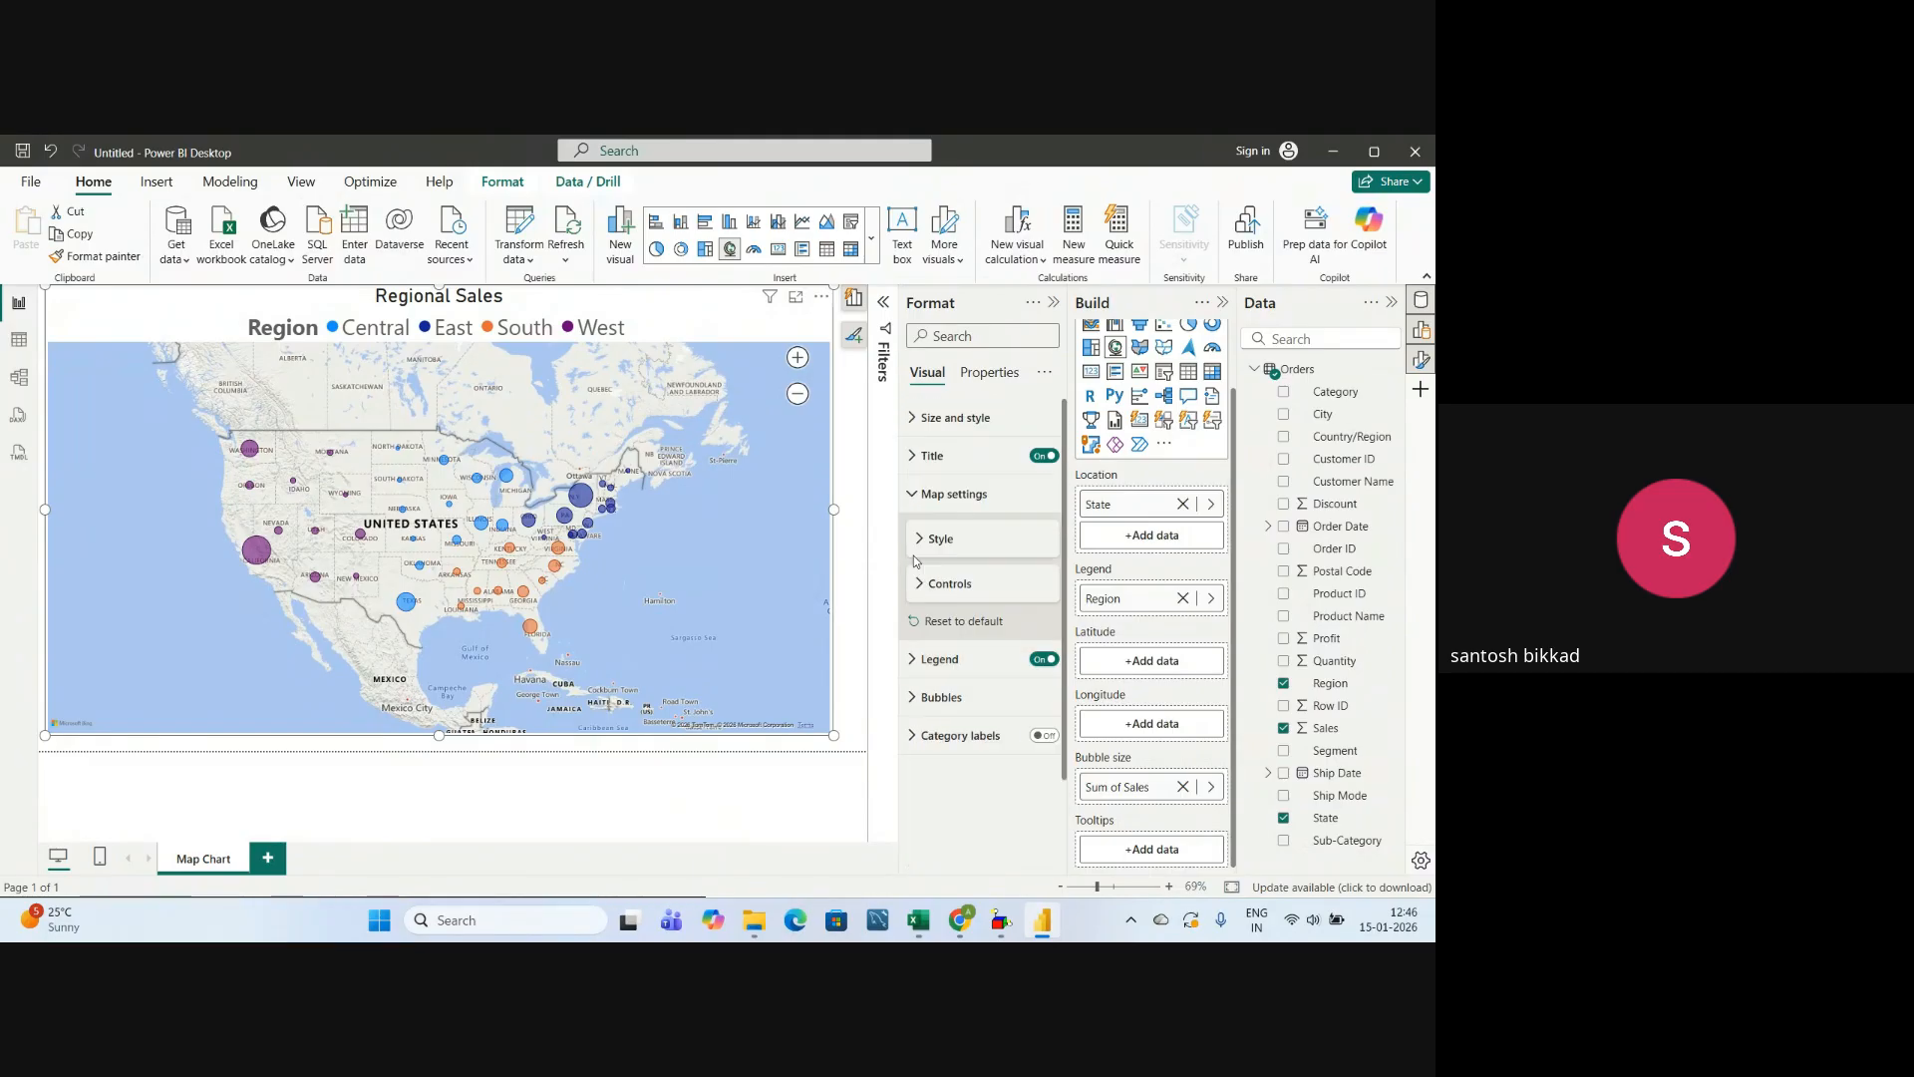
View the range scaling choices for the map bubbles and increase the bubble size to 19.
{"action": "left_click", "coordinate": [913, 698]}
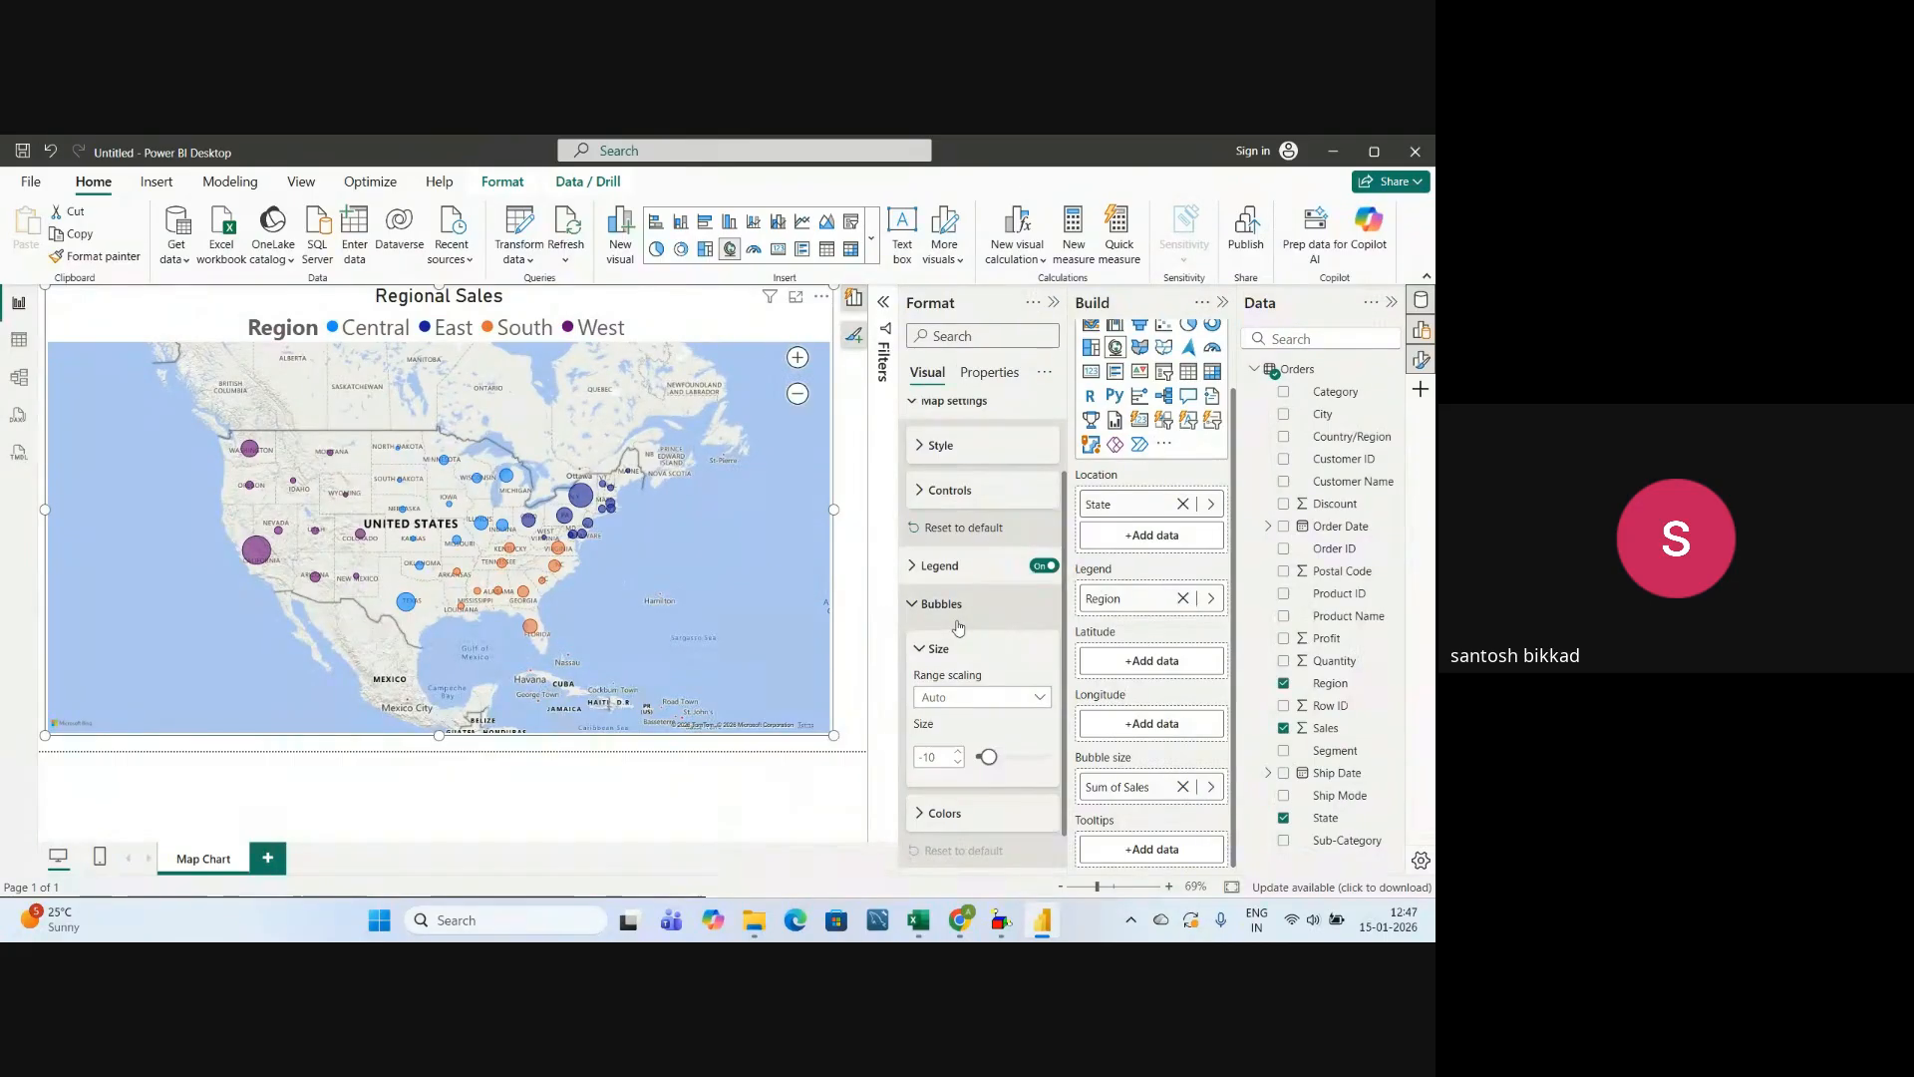
{"action": "scroll", "coordinate": [992, 648], "scroll_direction": "down", "scroll_amount": 1}
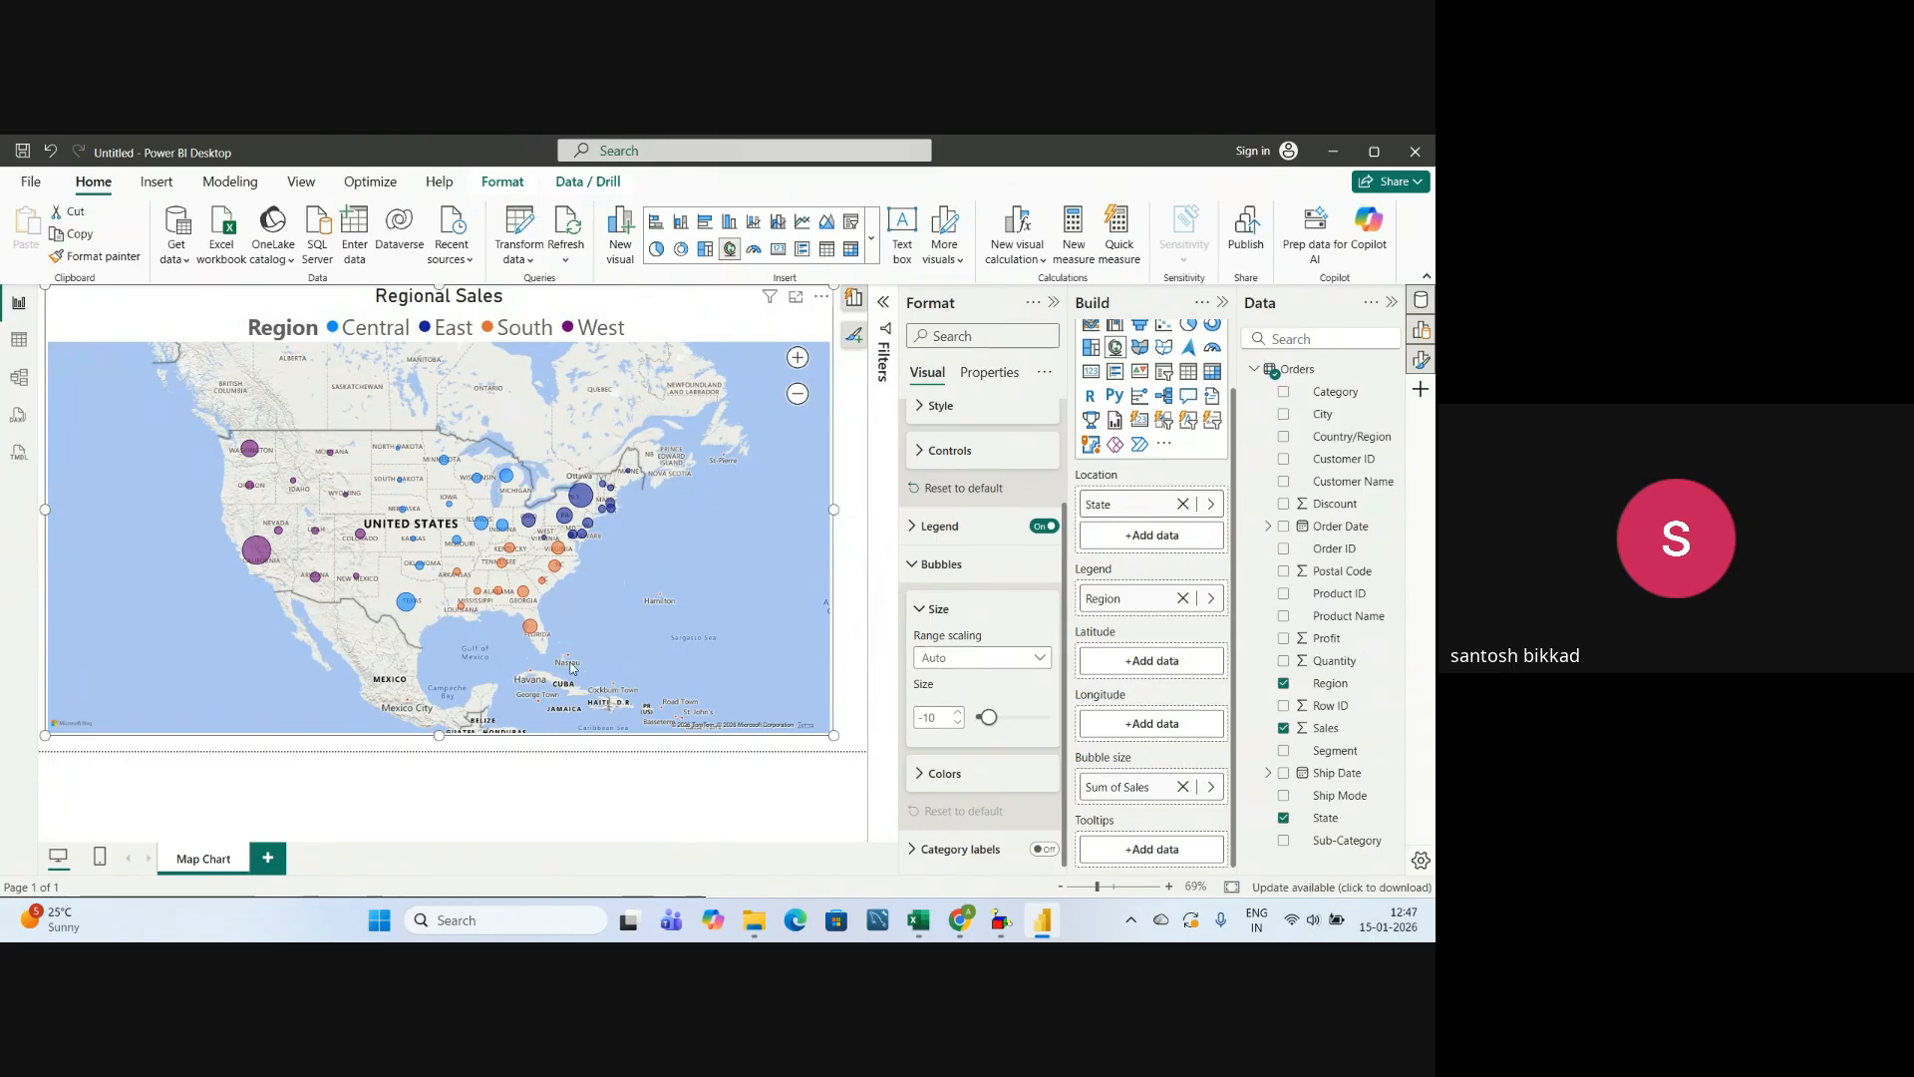
{"action": "left_click", "coordinate": [1007, 660]}
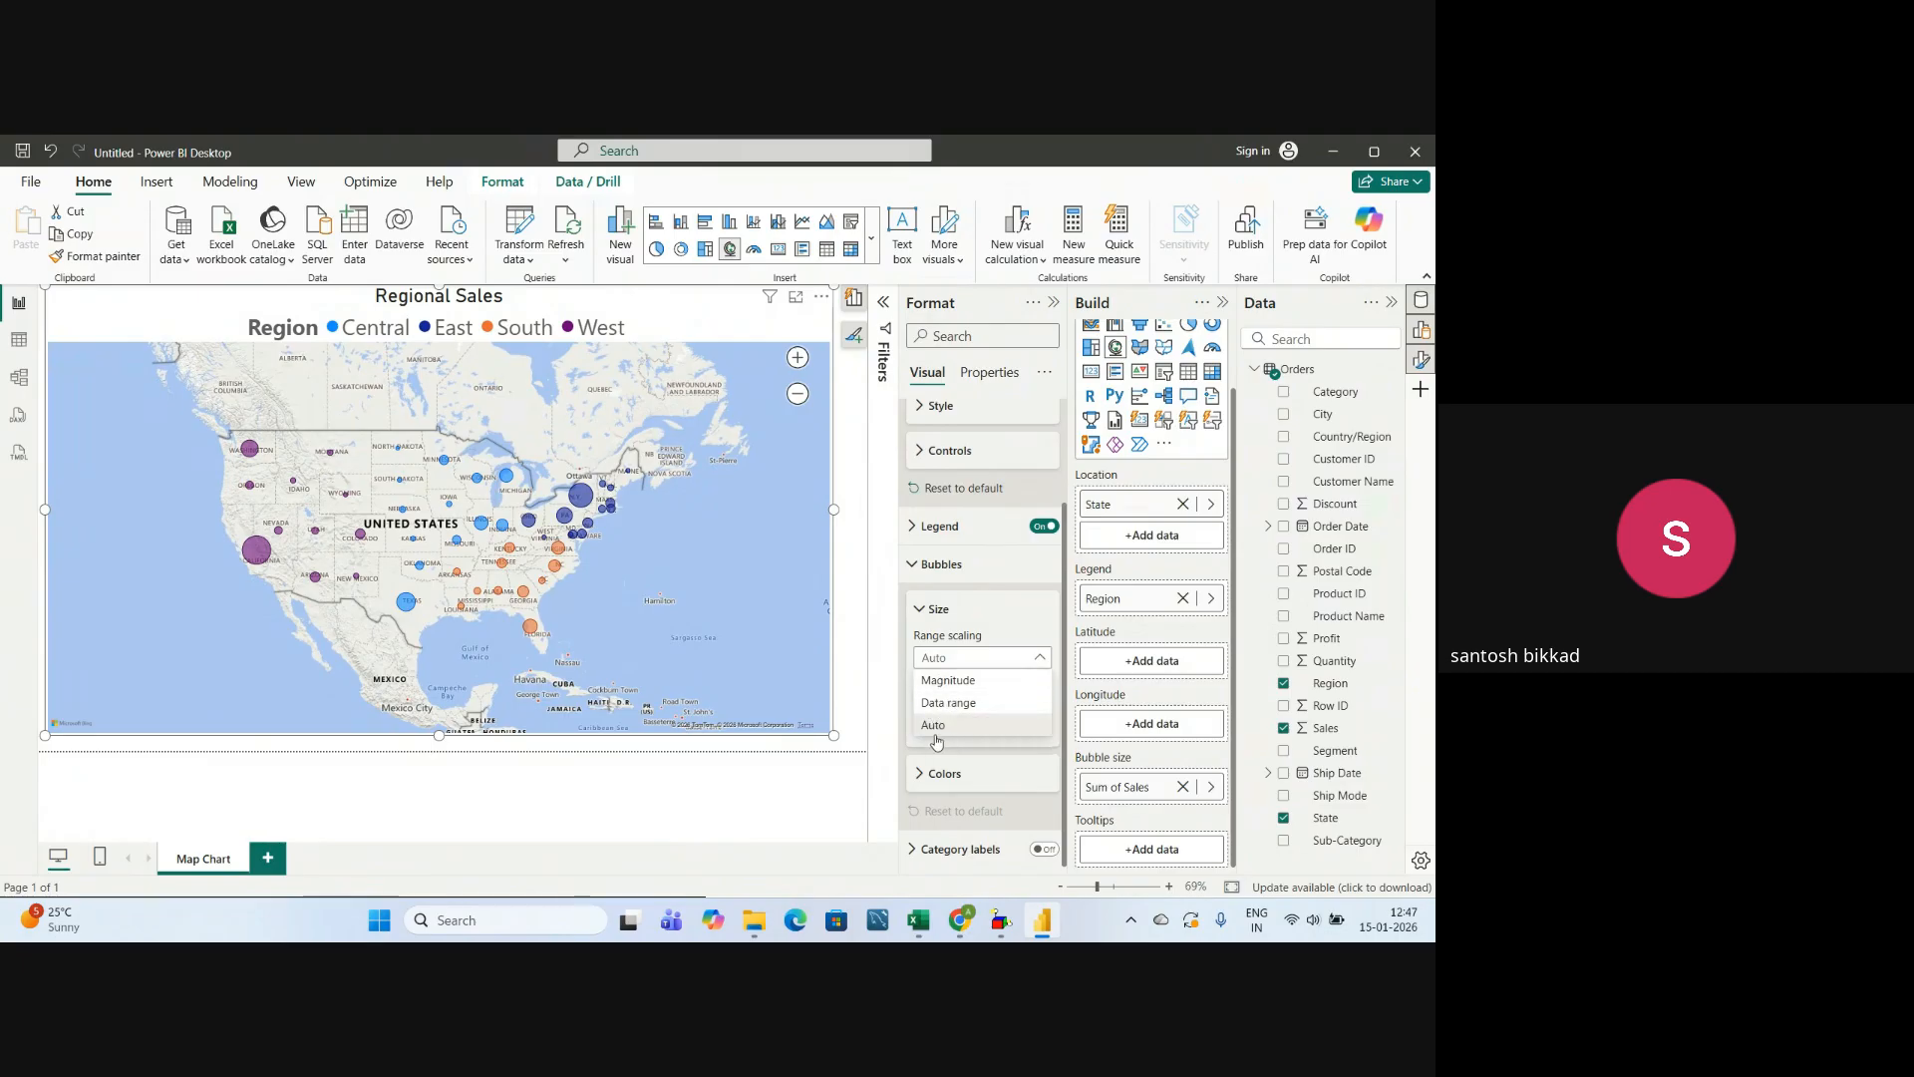
{"action": "left_click", "coordinate": [920, 611]}
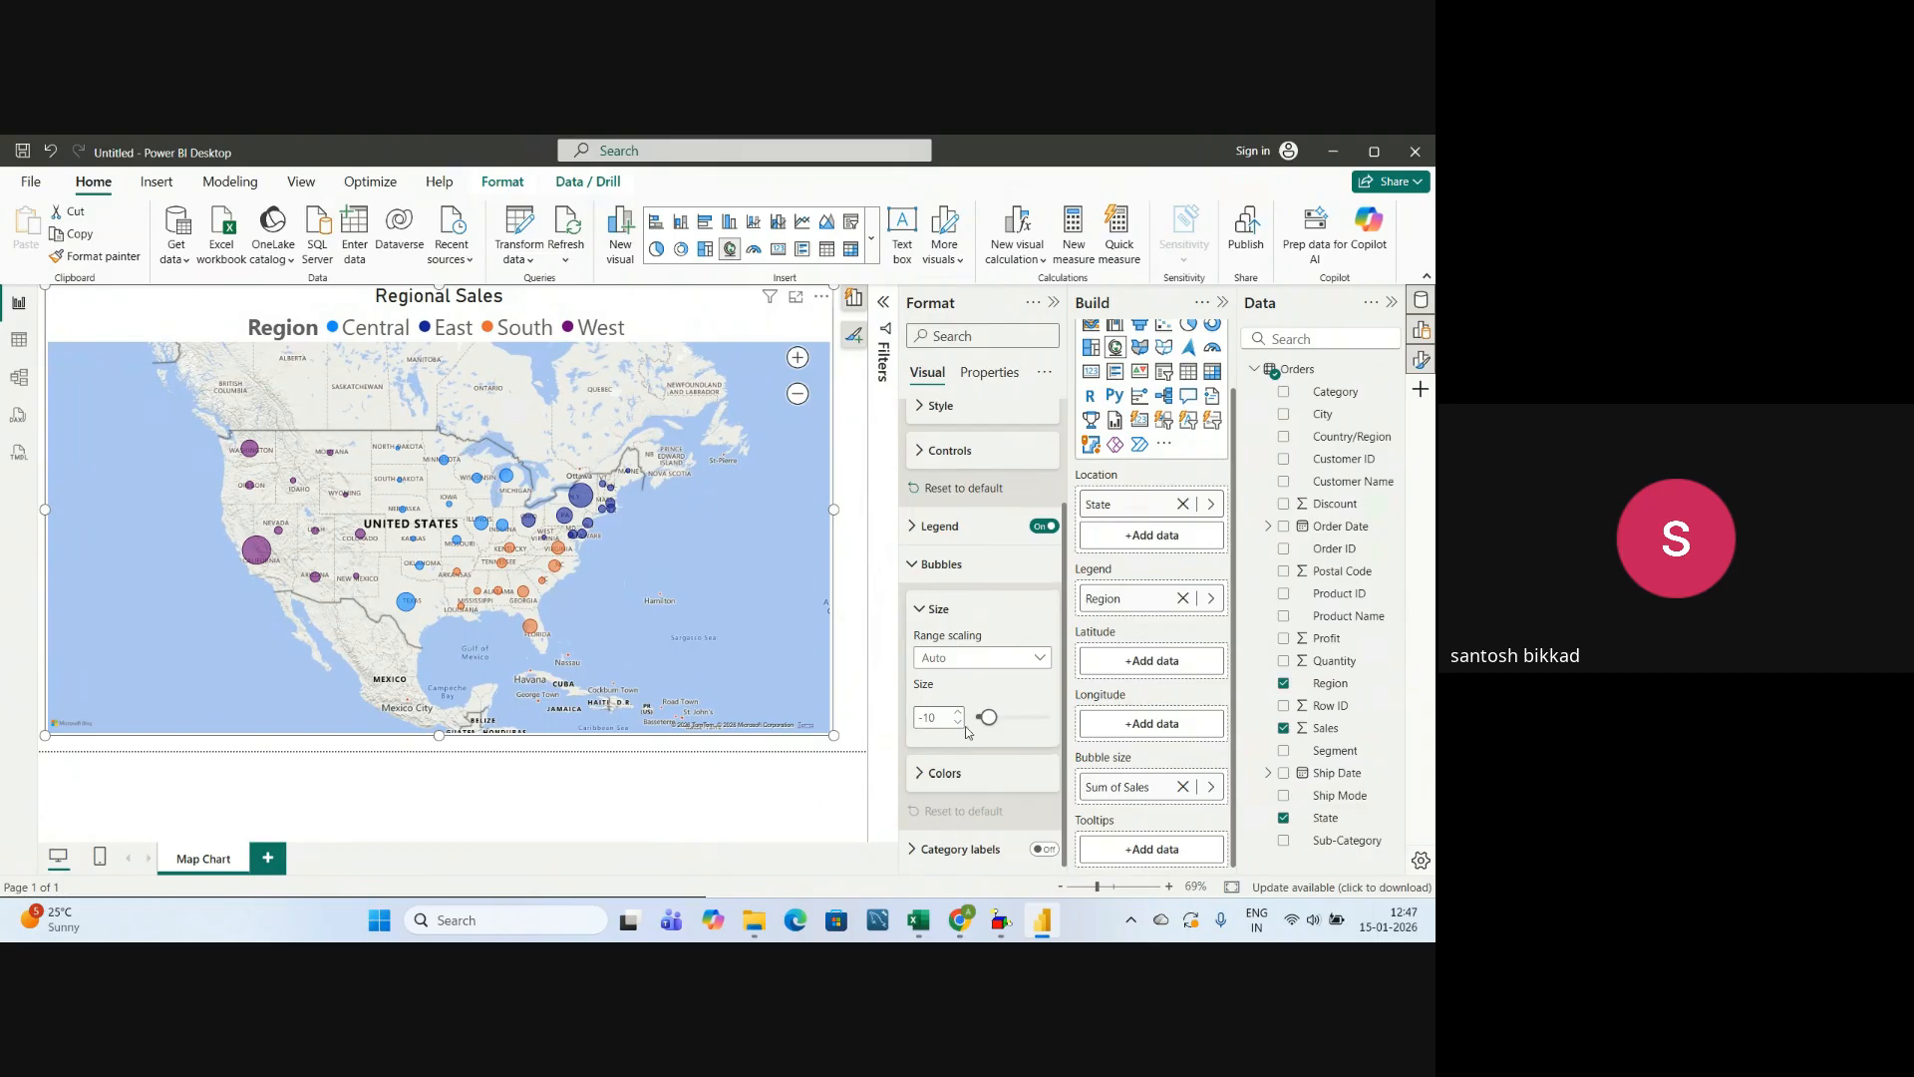
{"action": "left_click_drag", "start_coordinate": [985, 717], "coordinate": [995, 718]}
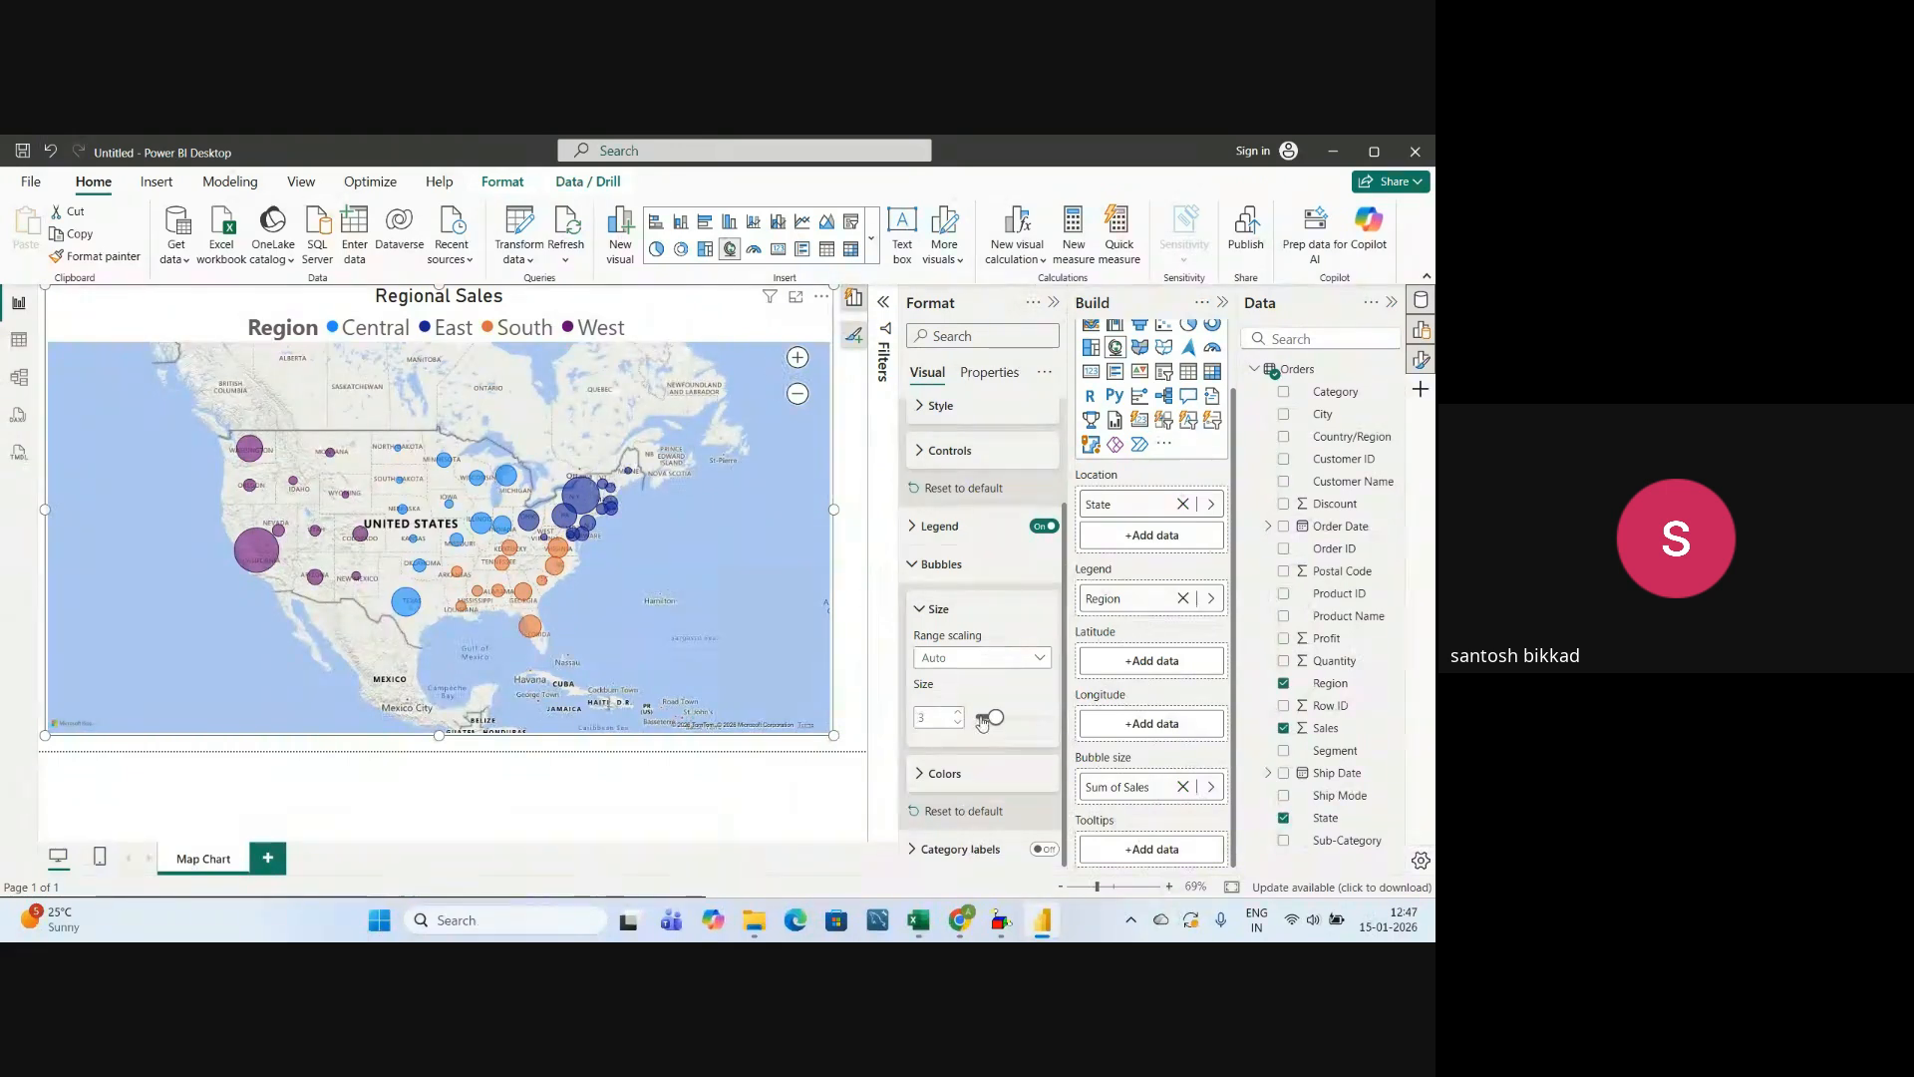
{"action": "left_click_drag", "start_coordinate": [995, 724], "coordinate": [1006, 729]}
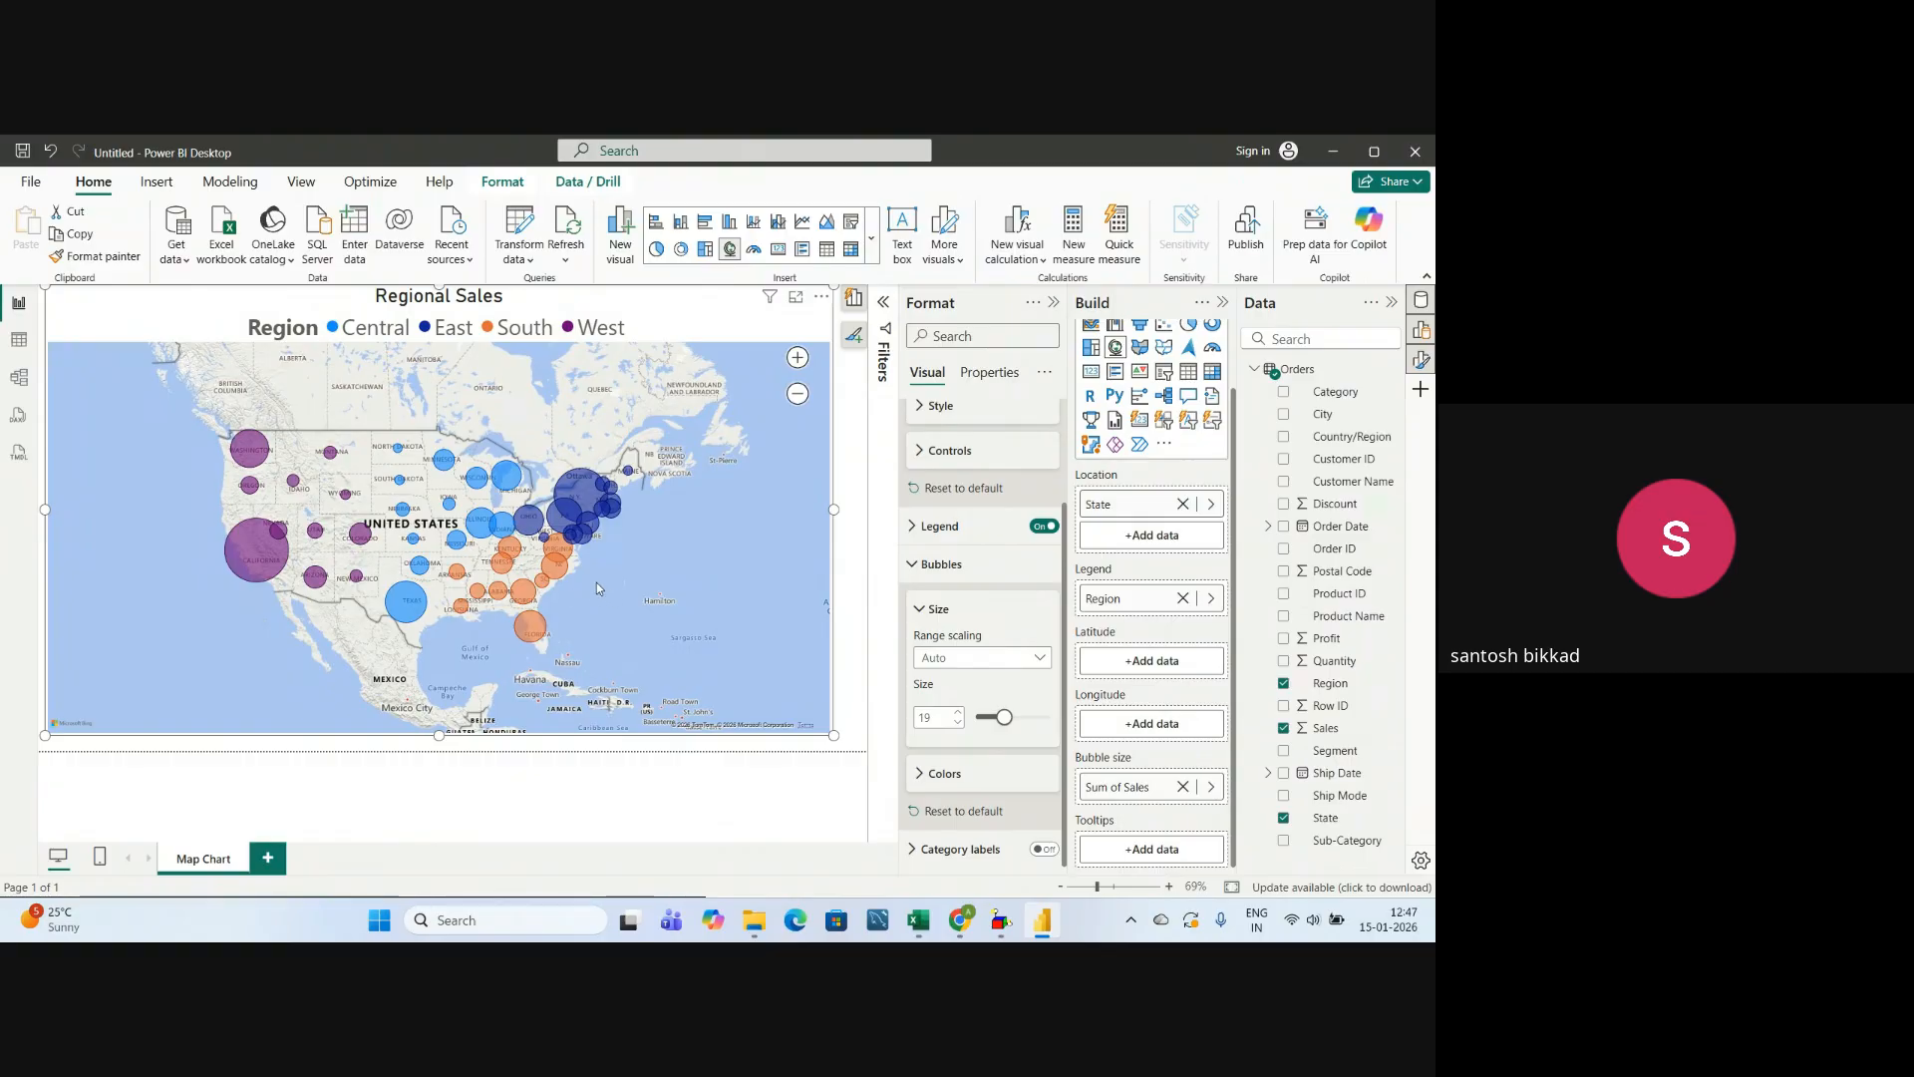
{"action": "scroll", "coordinate": [596, 582], "scroll_direction": "up", "scroll_amount": 1}
{"action": "left_click_drag", "start_coordinate": [375, 582], "coordinate": [445, 562]}
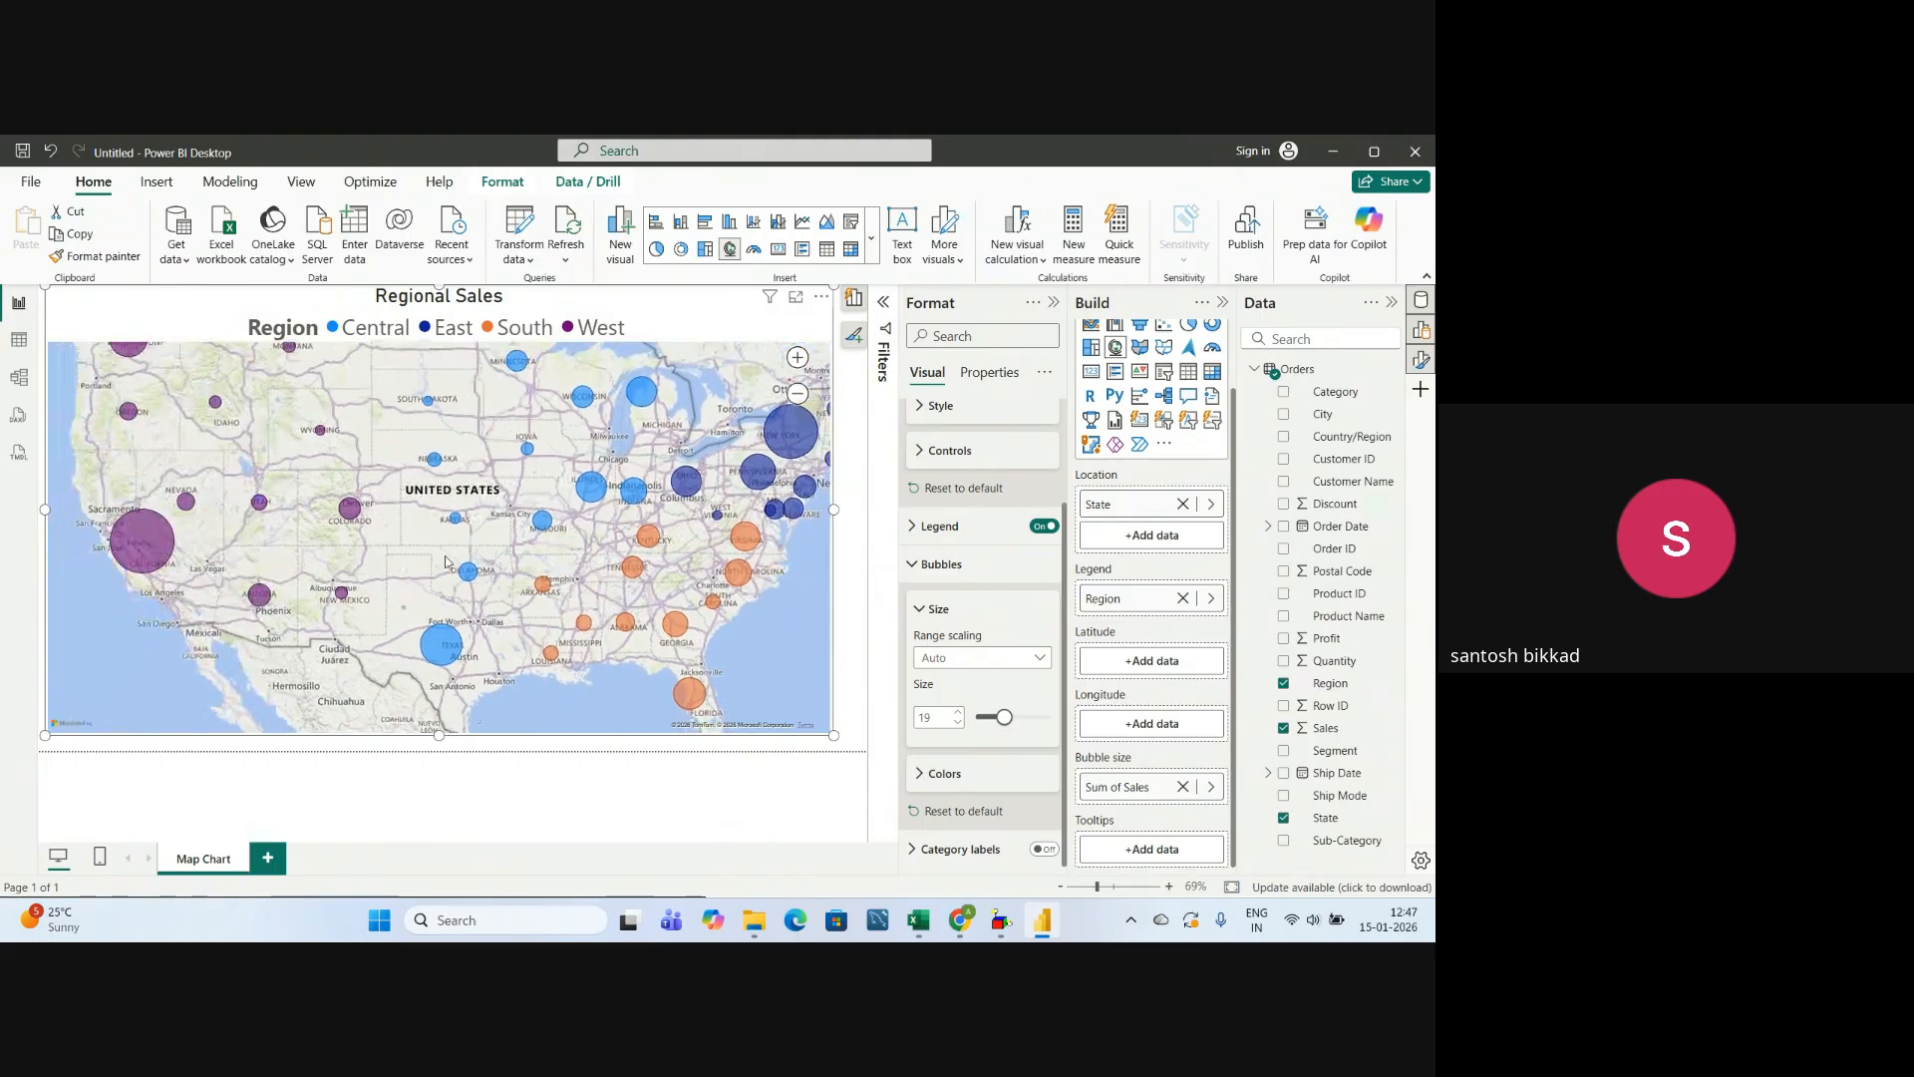
{"action": "left_click_drag", "start_coordinate": [546, 439], "coordinate": [541, 496]}
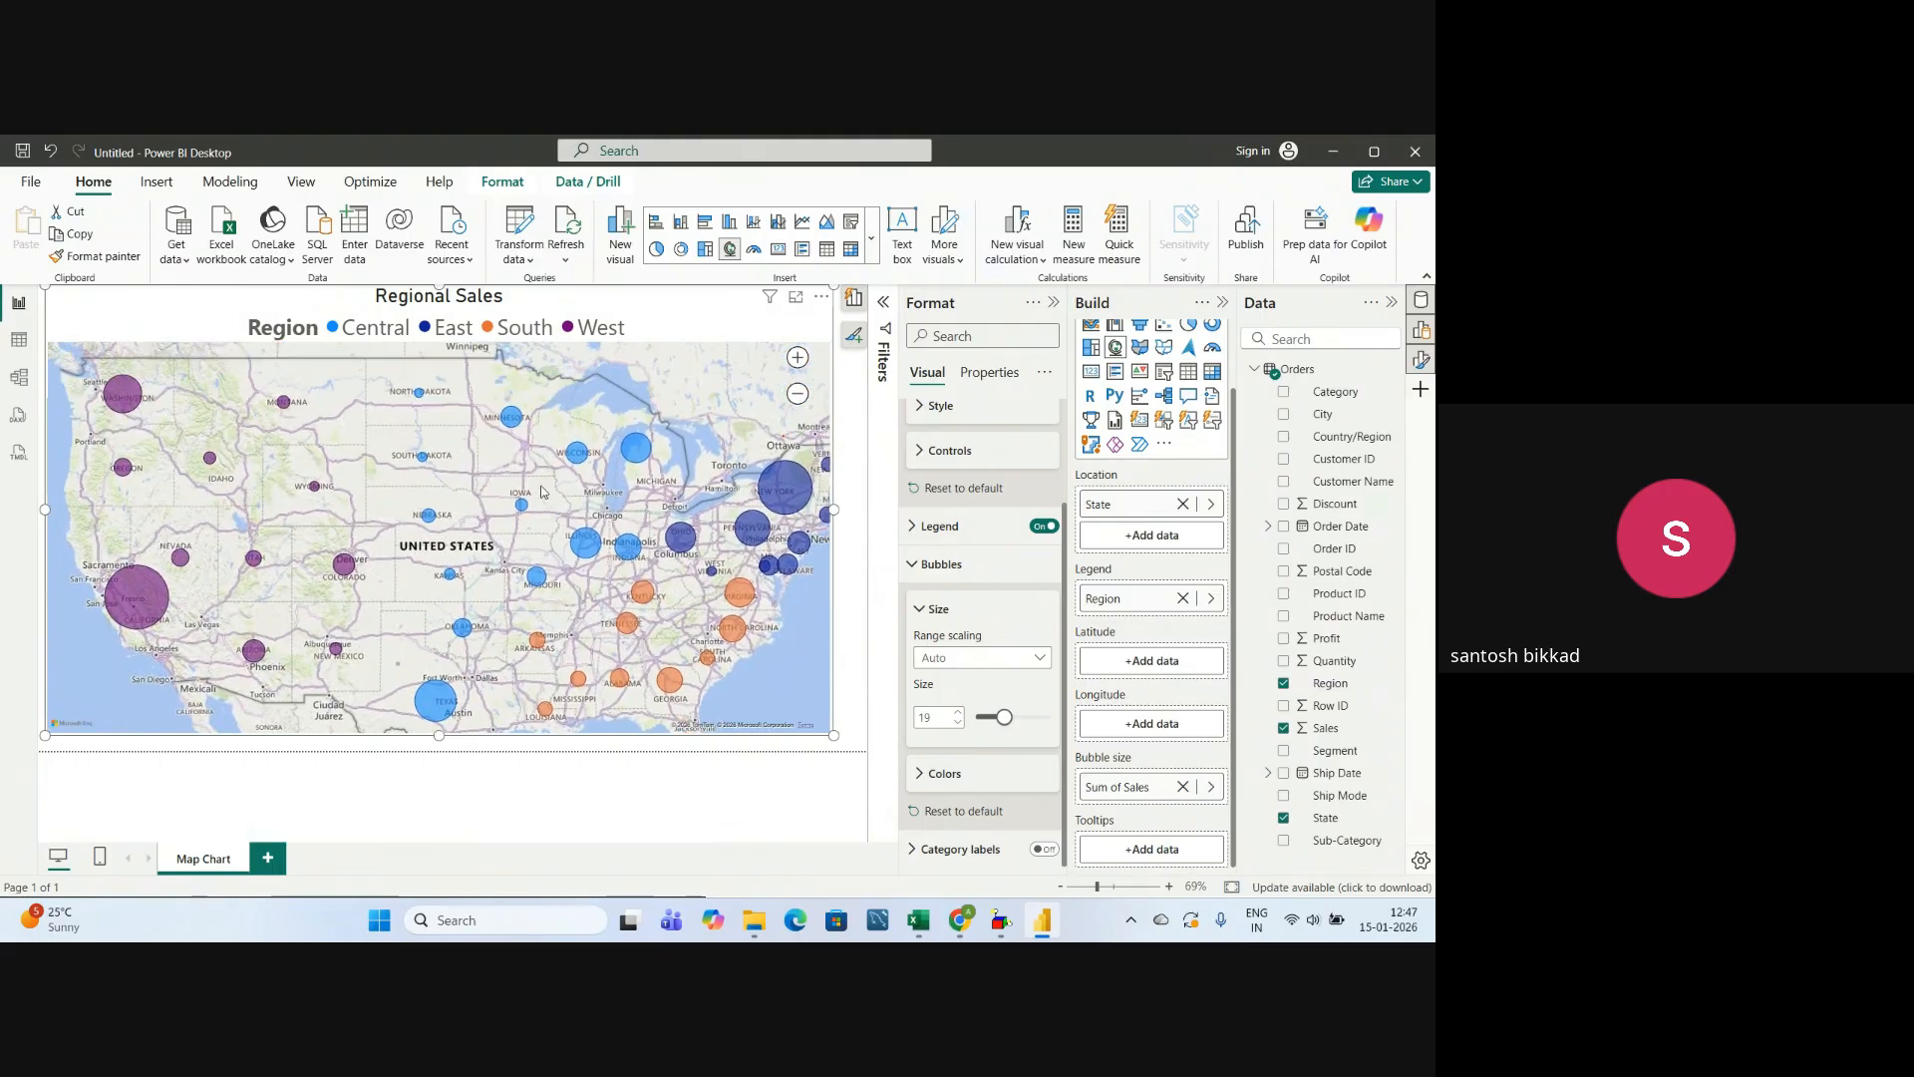
{"action": "left_click", "coordinate": [919, 611]}
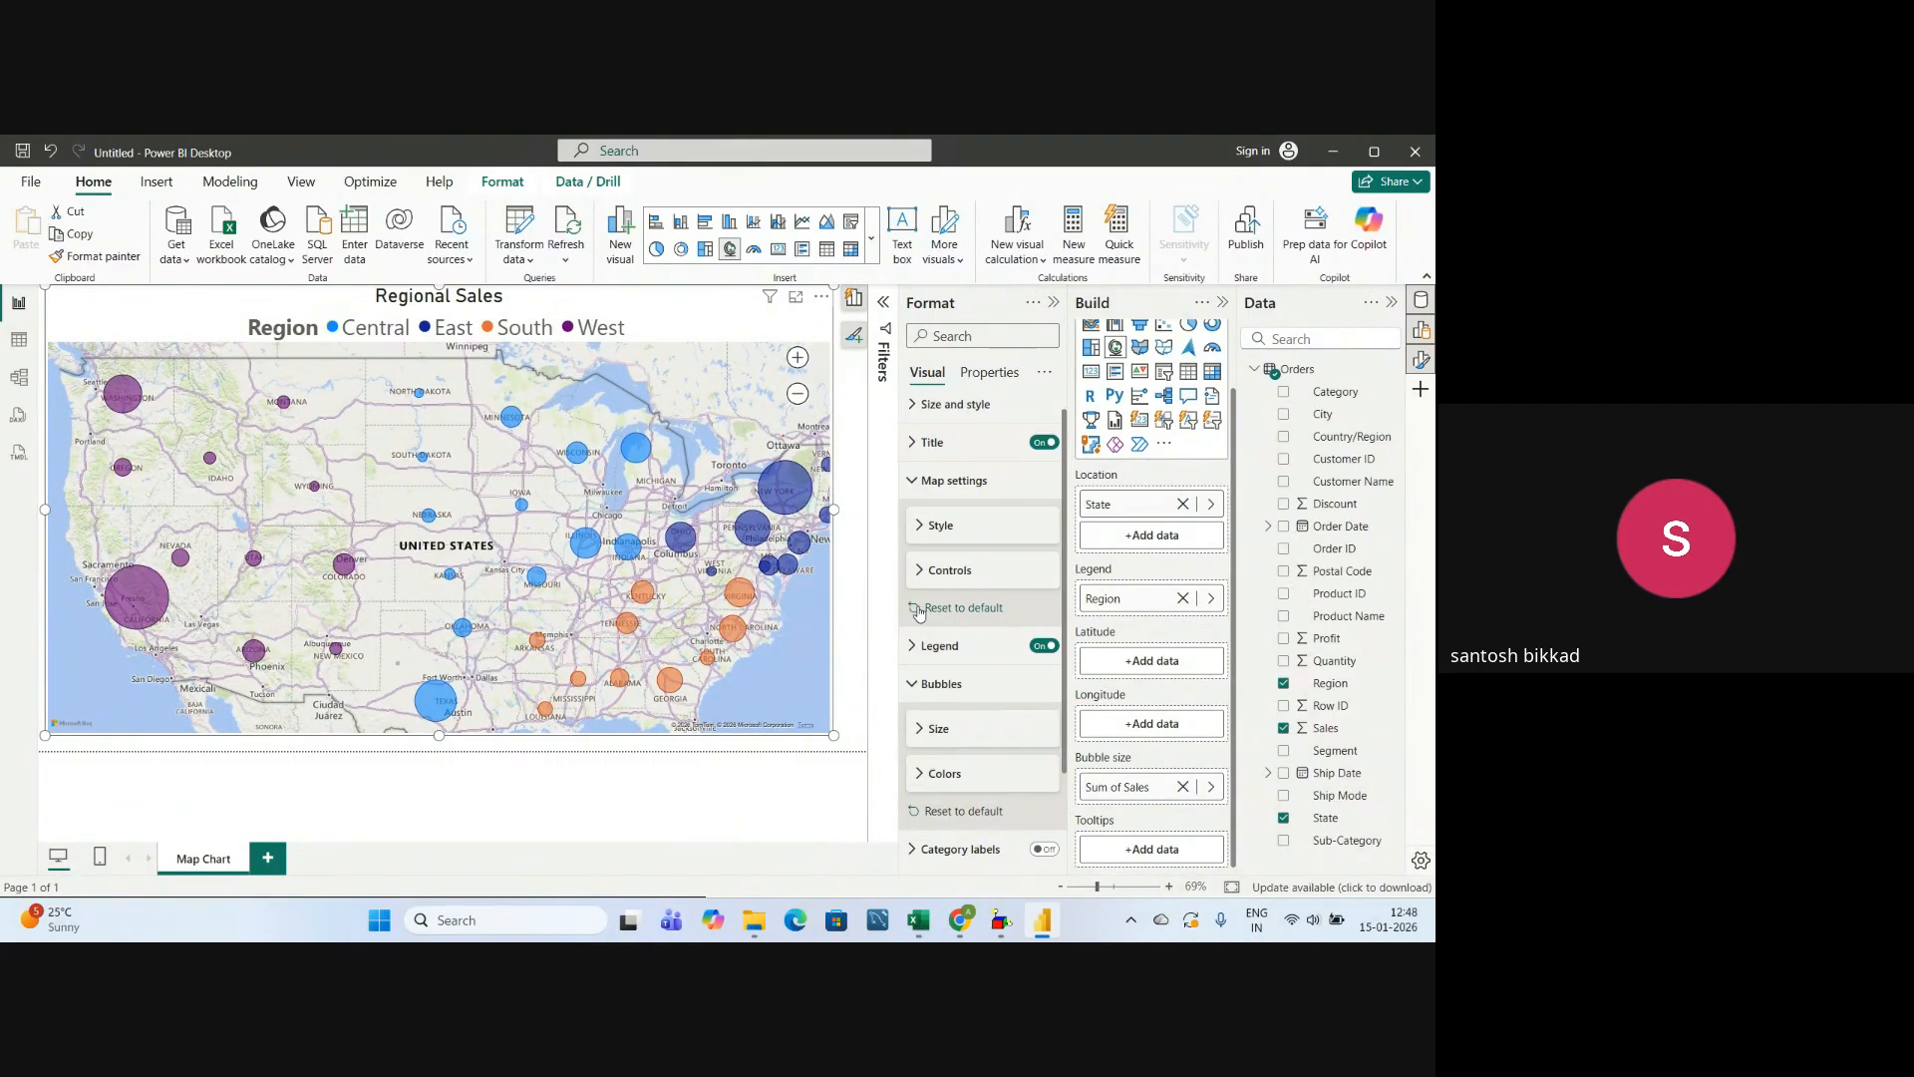
Try the light yellow theme color #e8d166 for the South region's bubbles, and set them back to orange.
{"action": "left_click", "coordinate": [921, 776]}
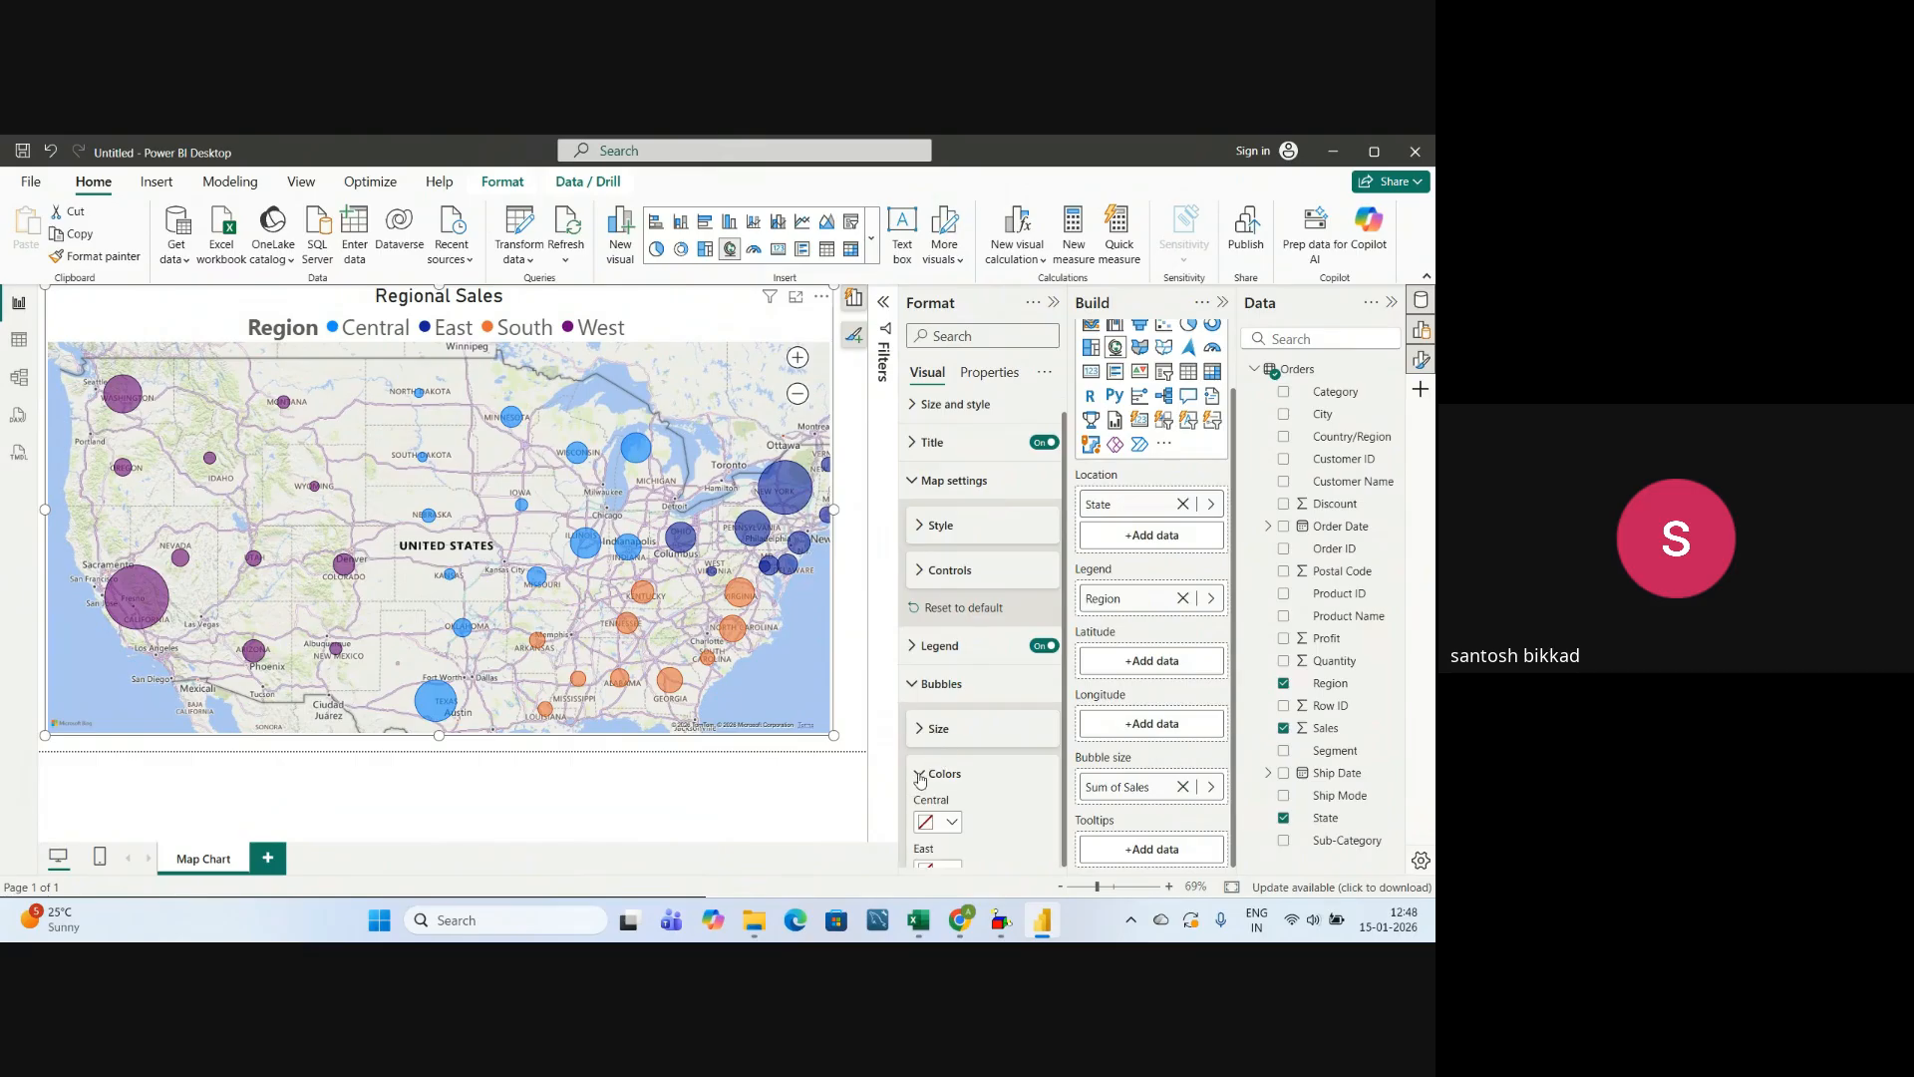
{"action": "scroll", "coordinate": [972, 698], "scroll_direction": "down", "scroll_amount": 2}
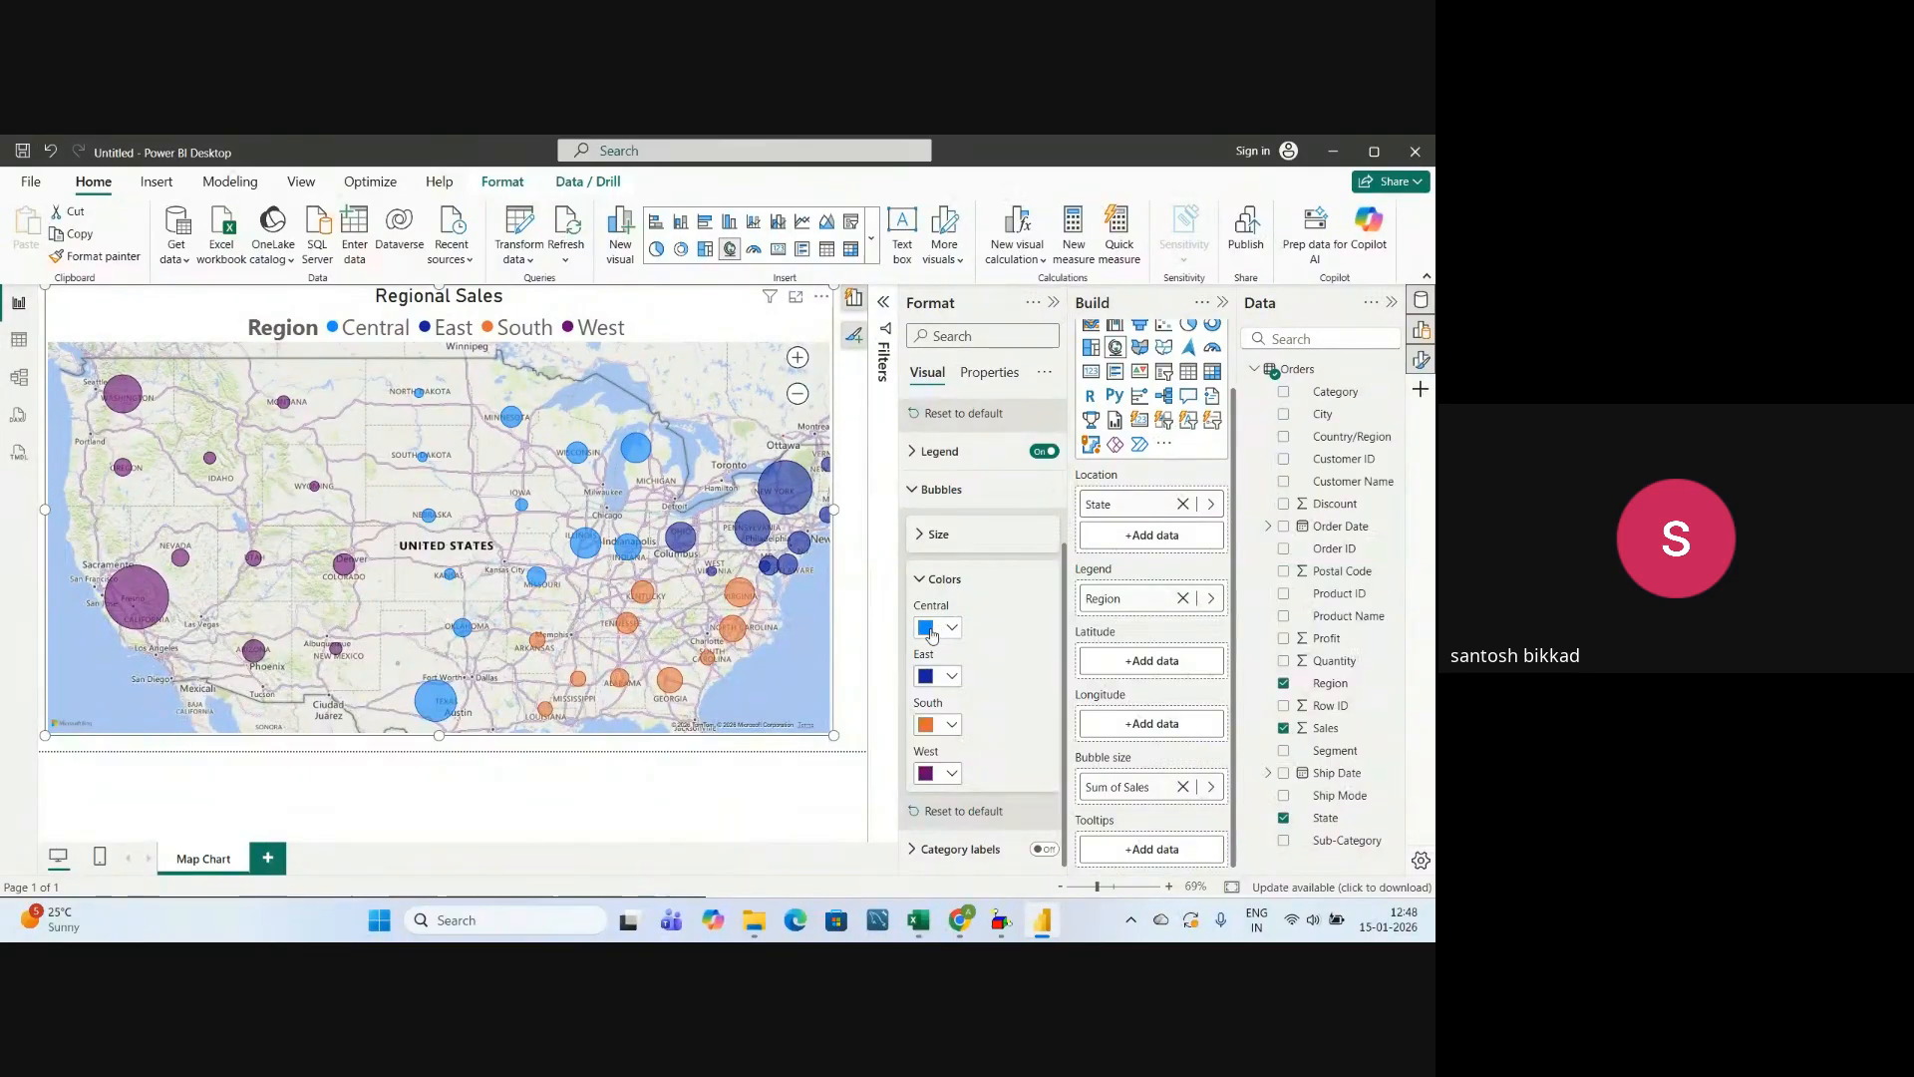
{"action": "left_click", "coordinate": [952, 728]}
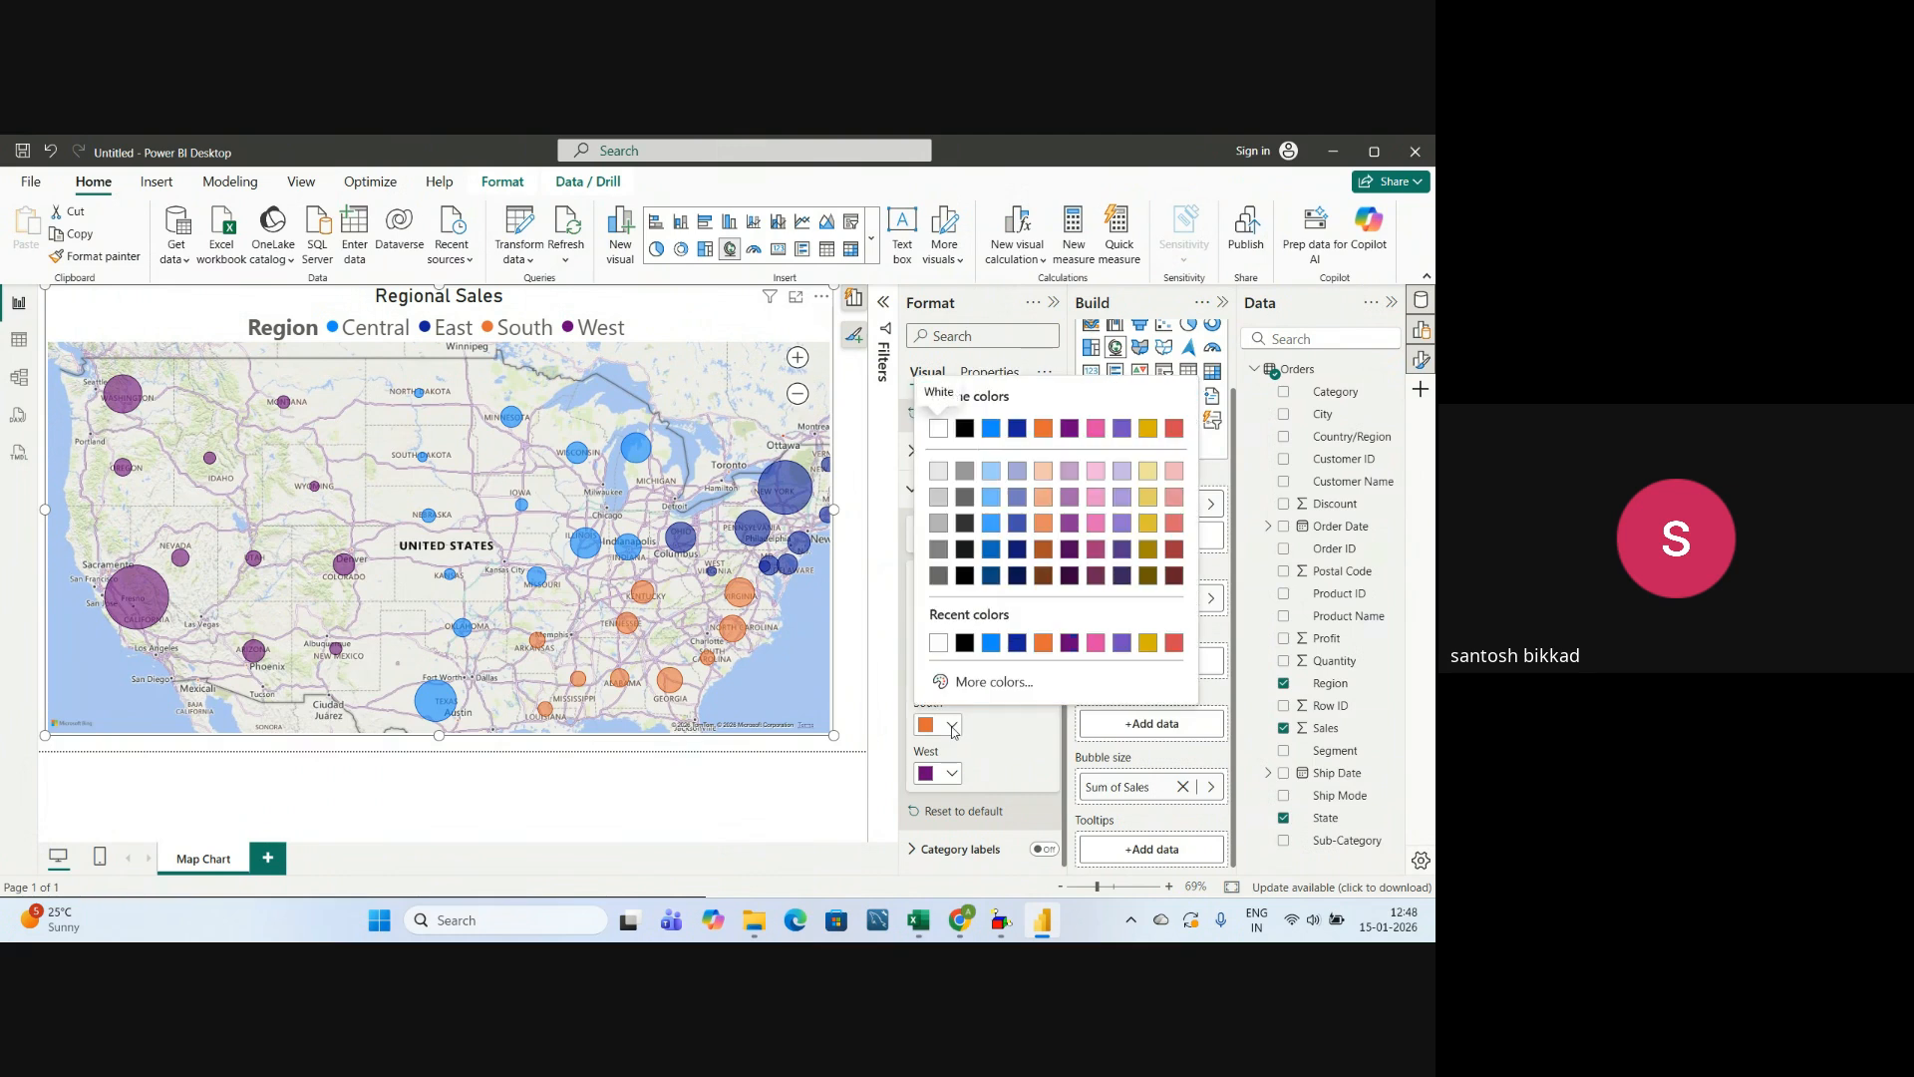
{"action": "left_click", "coordinate": [1145, 504]}
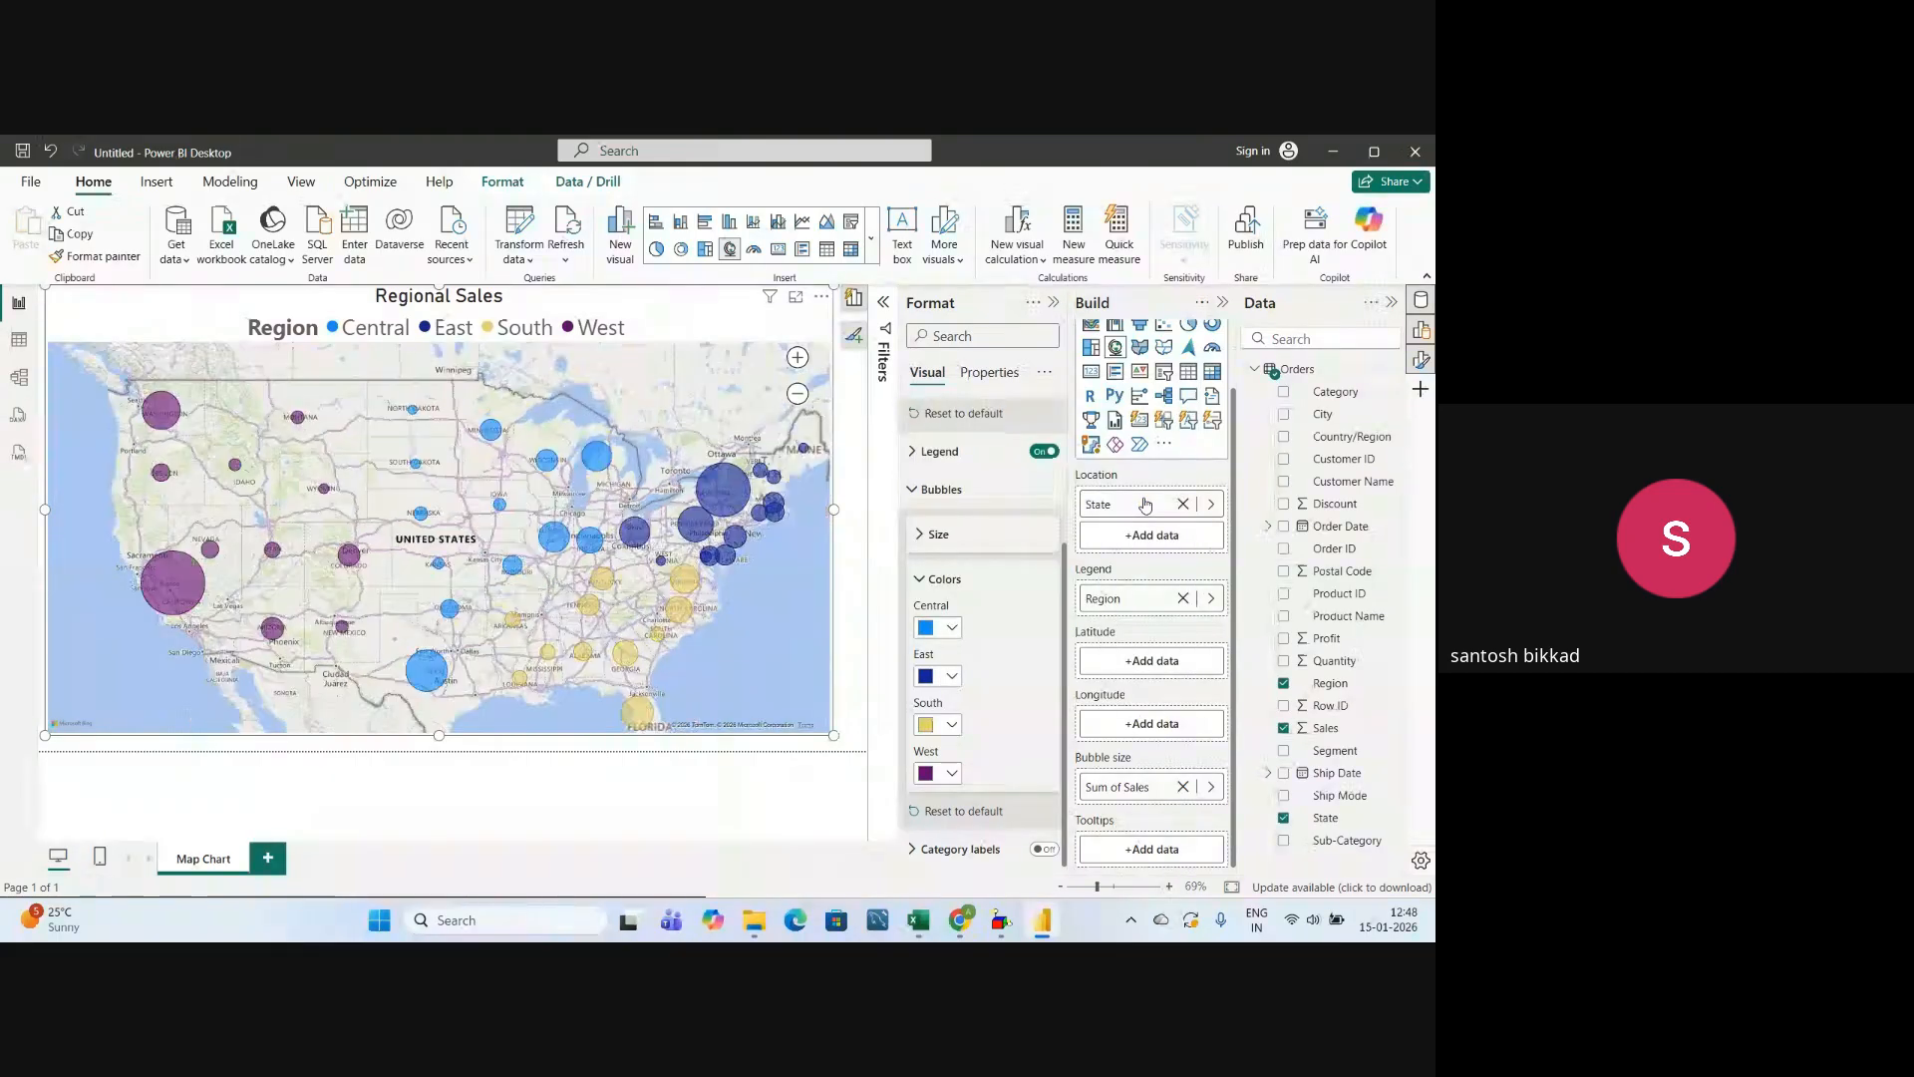
{"action": "scroll", "coordinate": [547, 596], "scroll_direction": "up", "scroll_amount": 2}
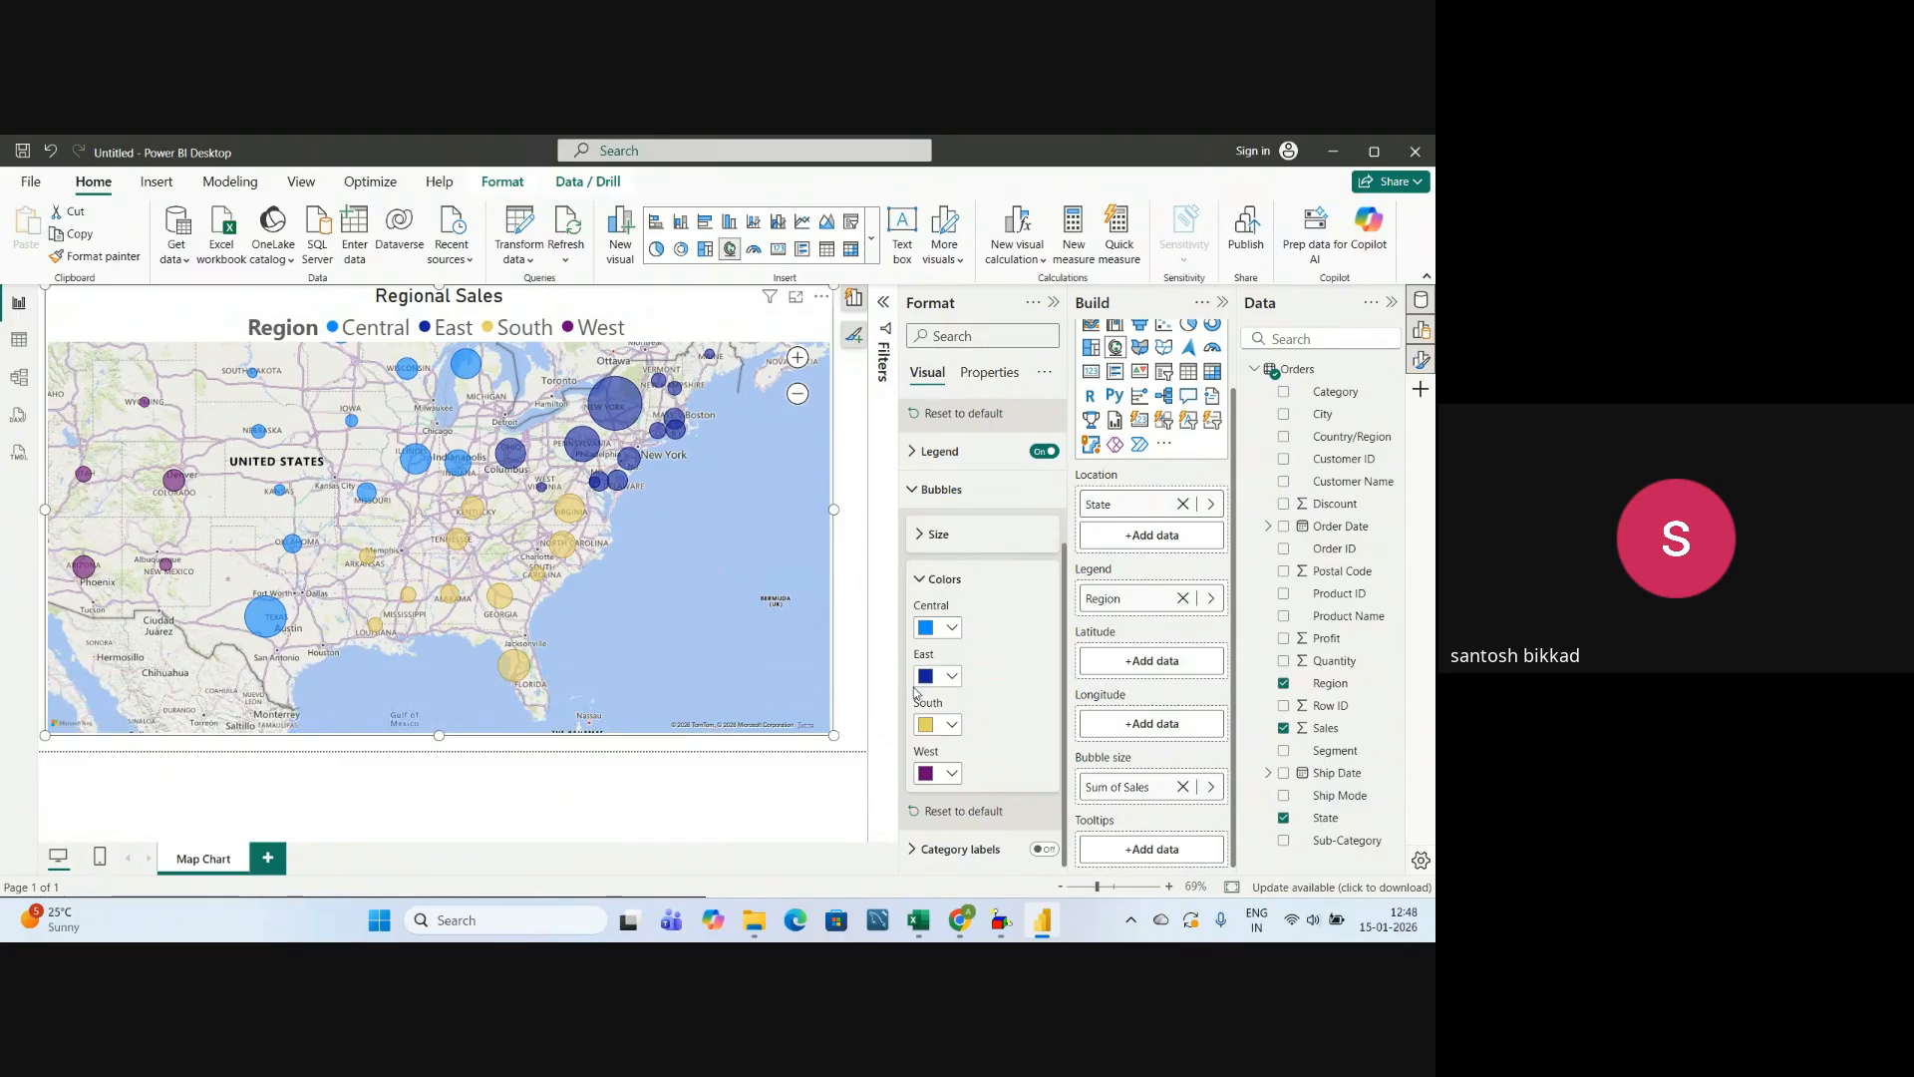
{"action": "left_click", "coordinate": [952, 726]}
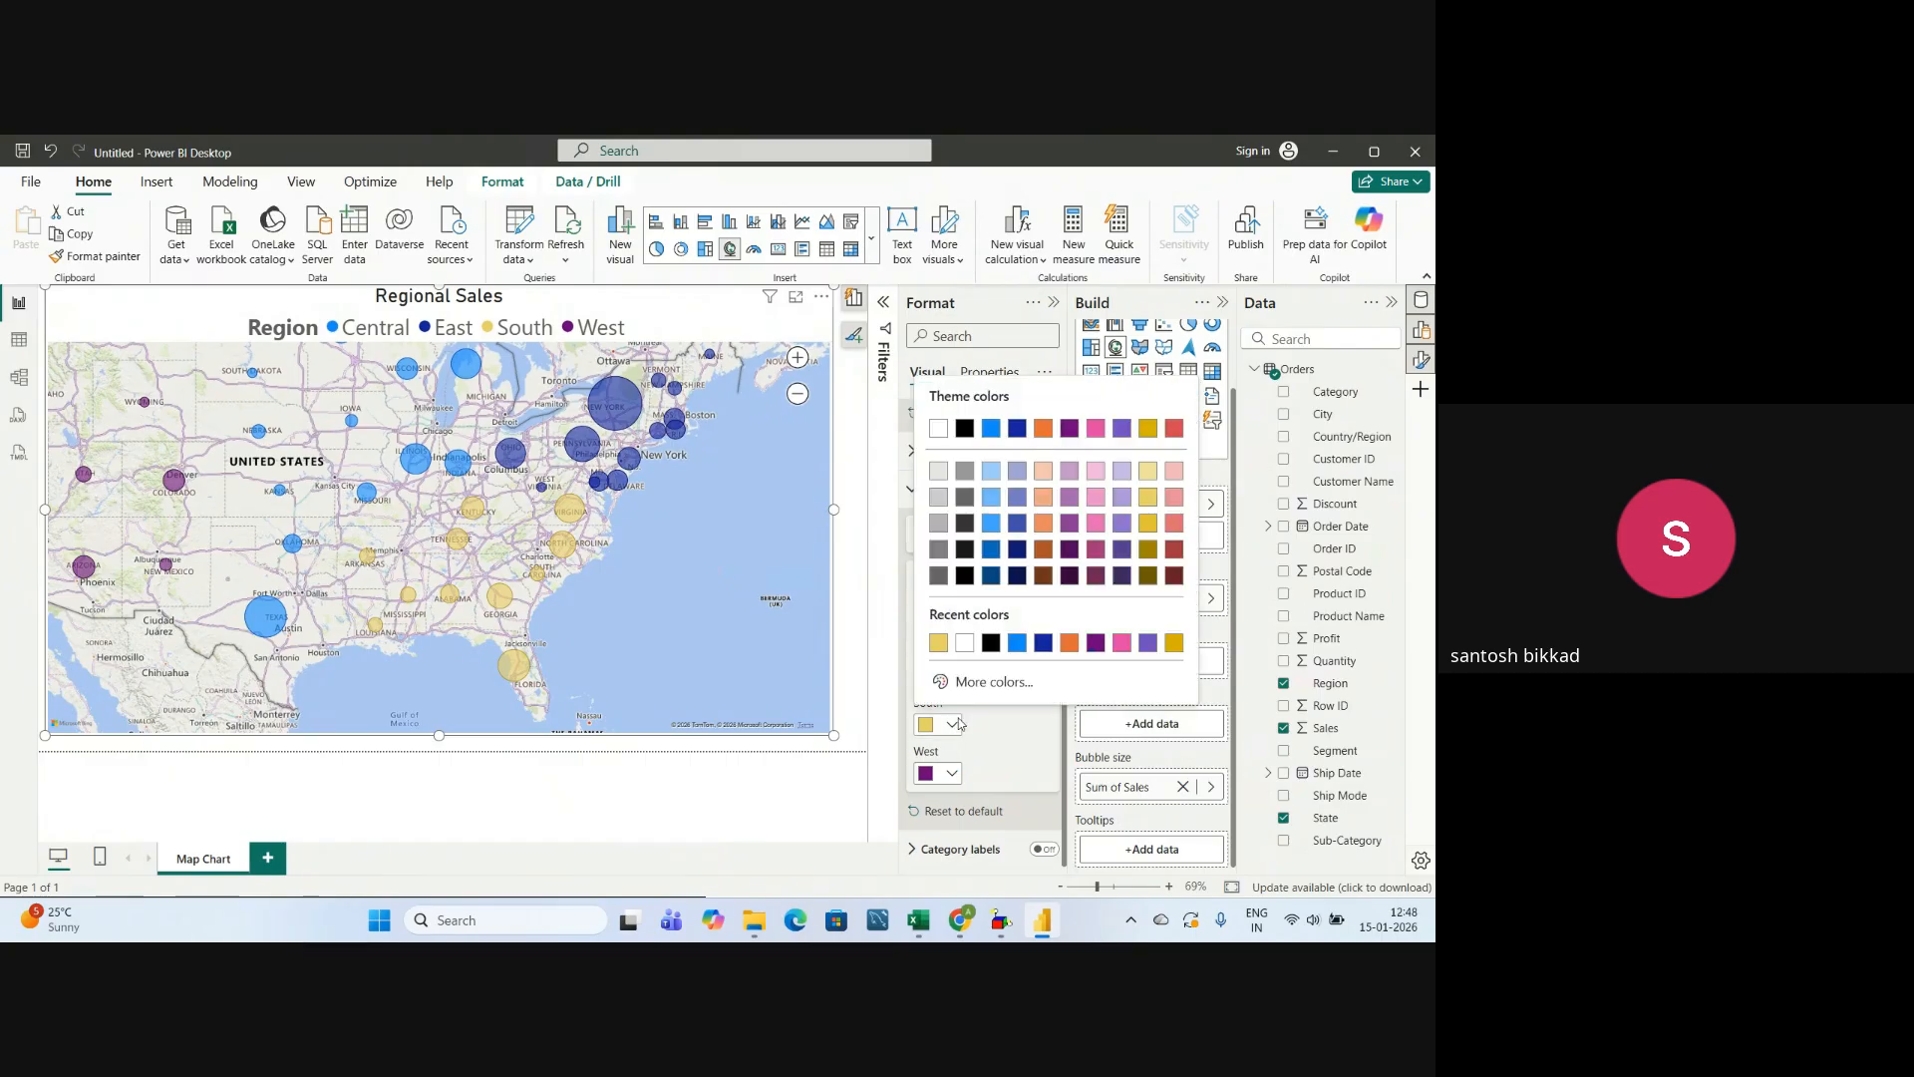
{"action": "left_click", "coordinate": [1065, 646]}
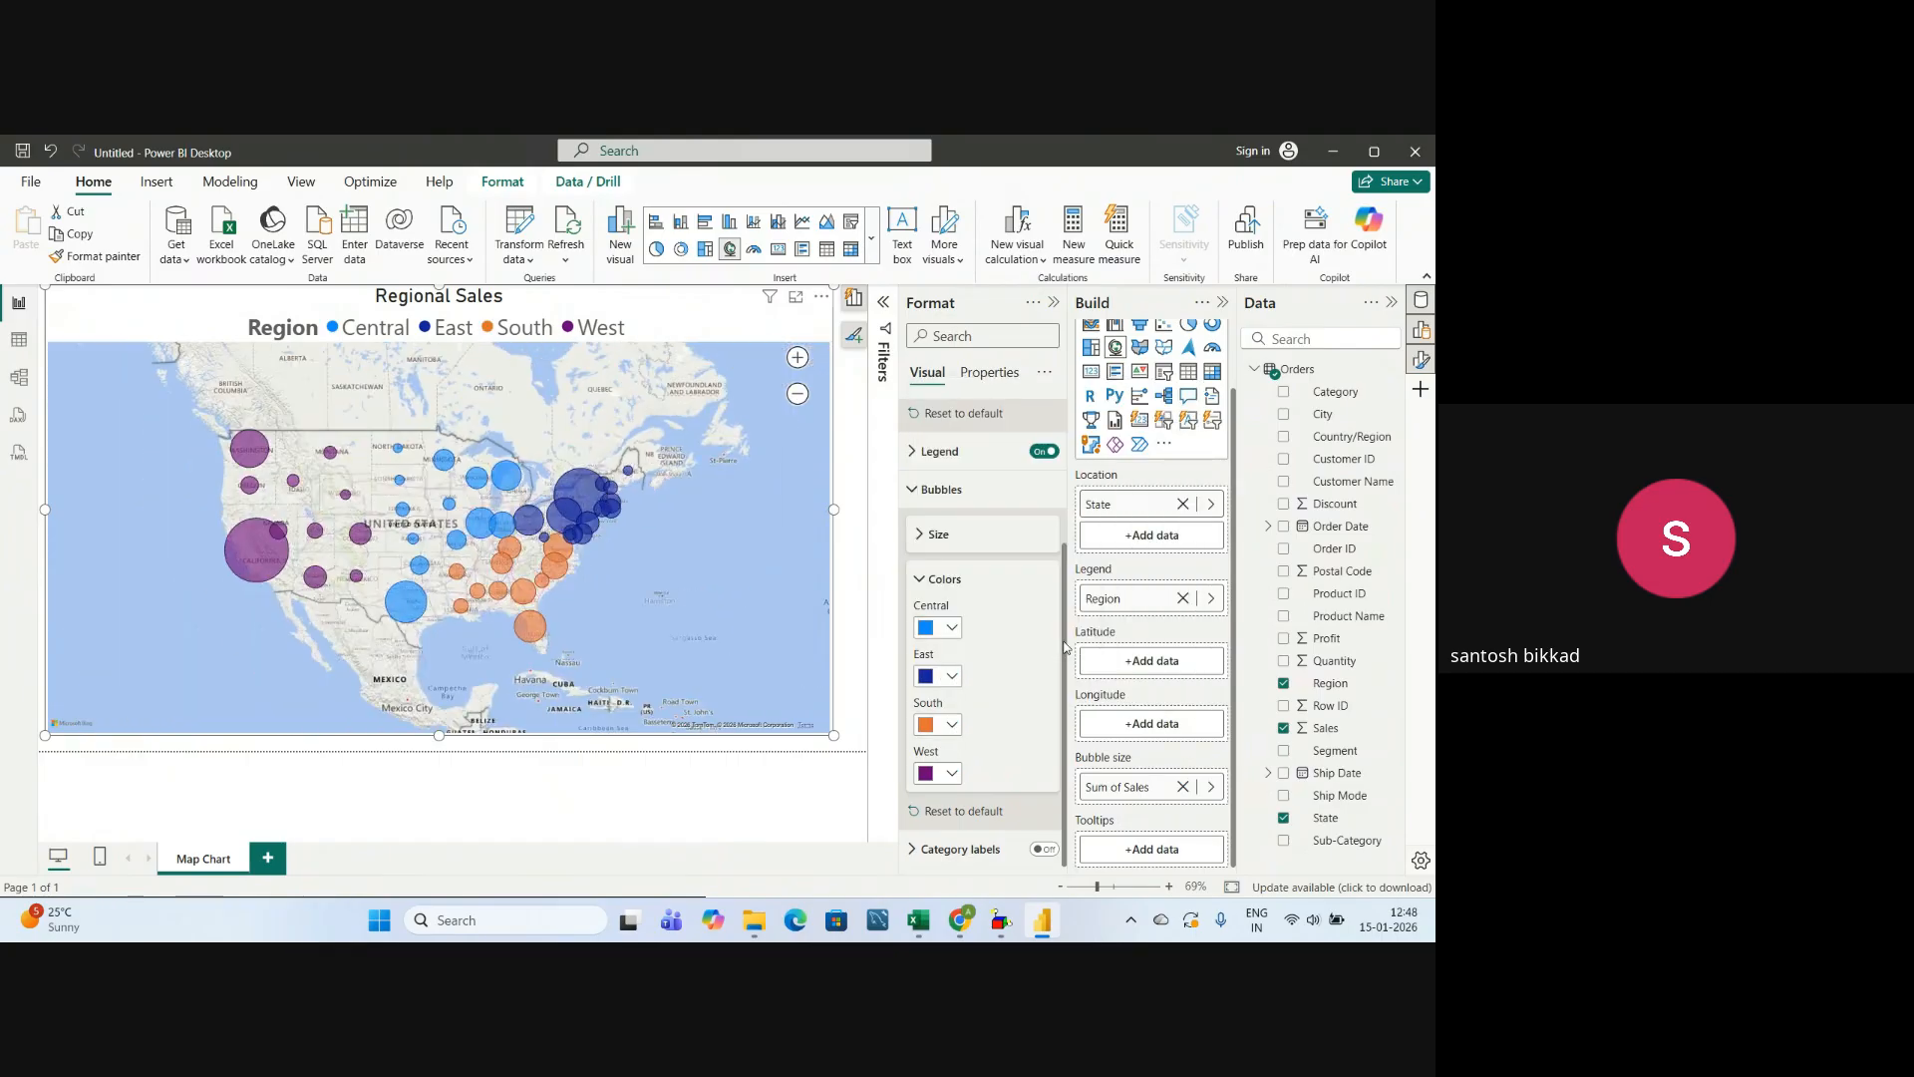
{"action": "left_click", "coordinate": [940, 578]}
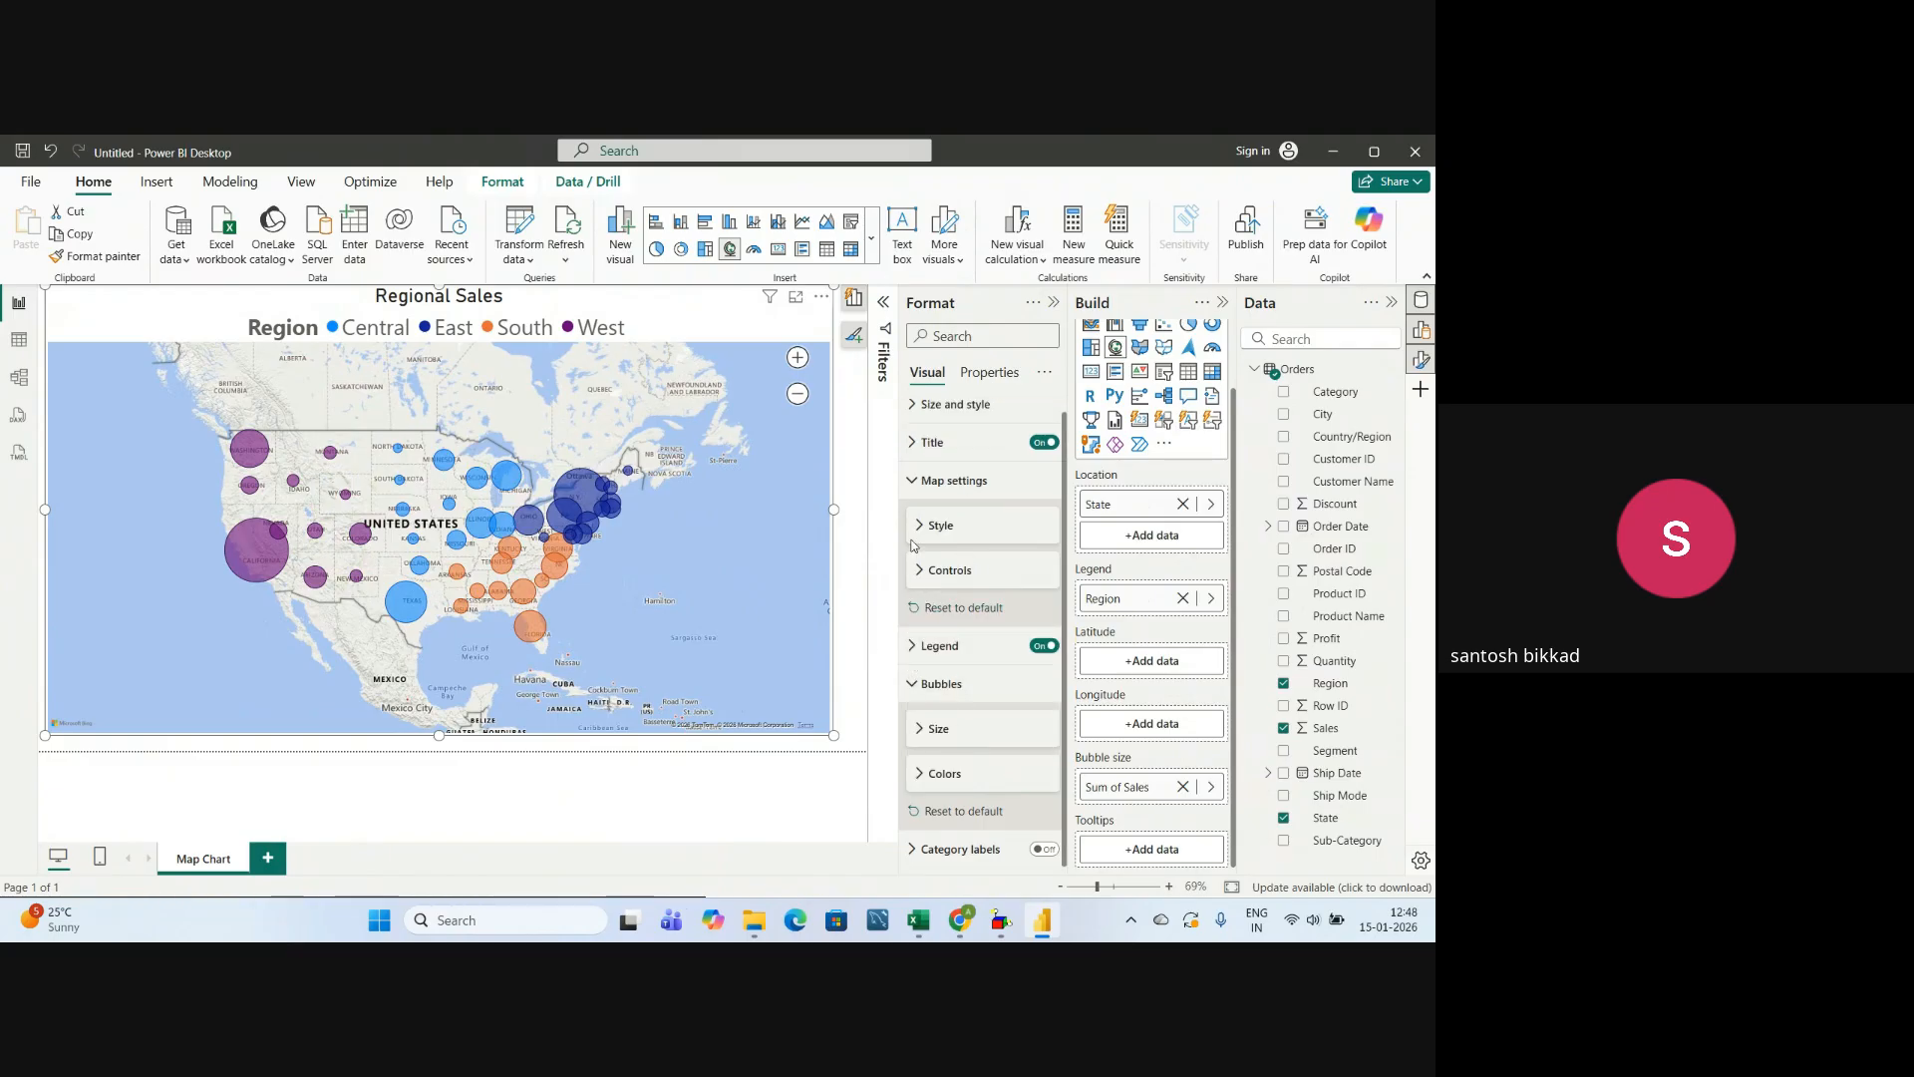
{"action": "left_click", "coordinate": [917, 484]}
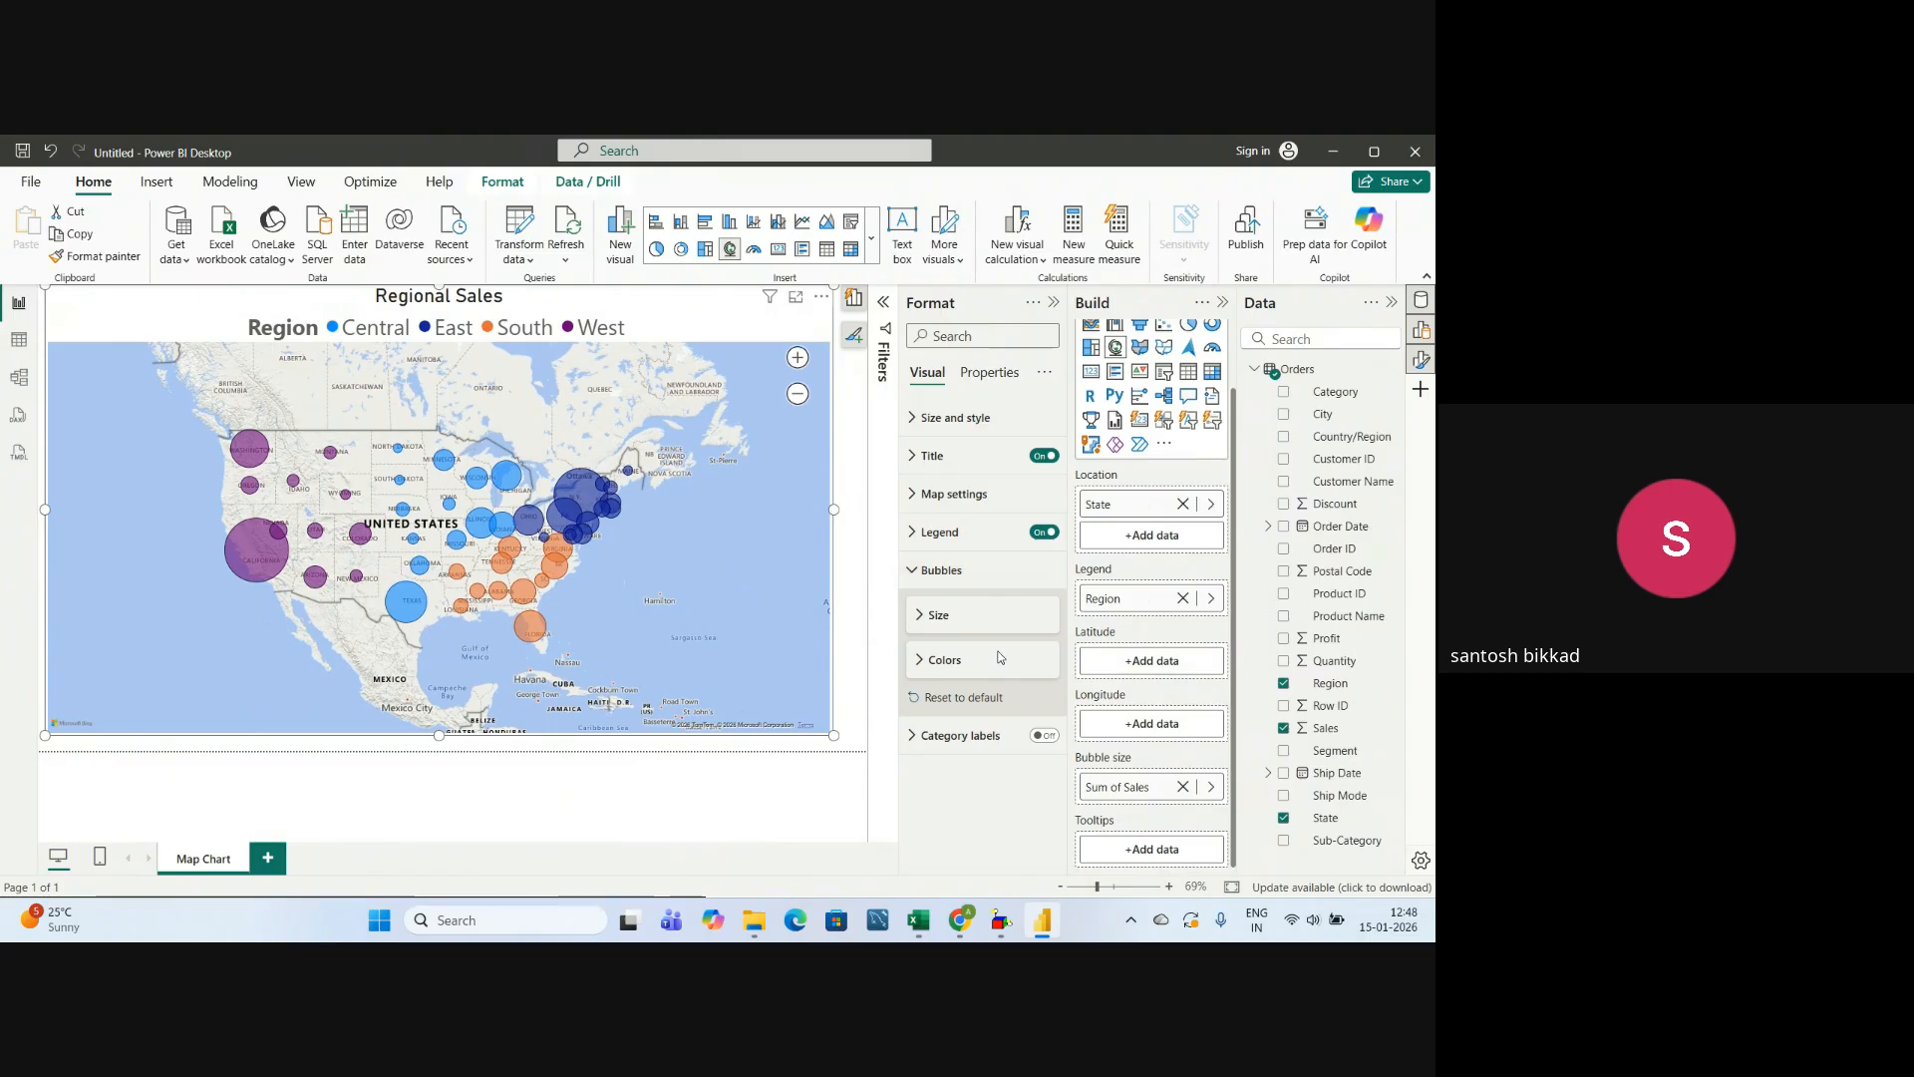
{"action": "left_click", "coordinate": [911, 570]}
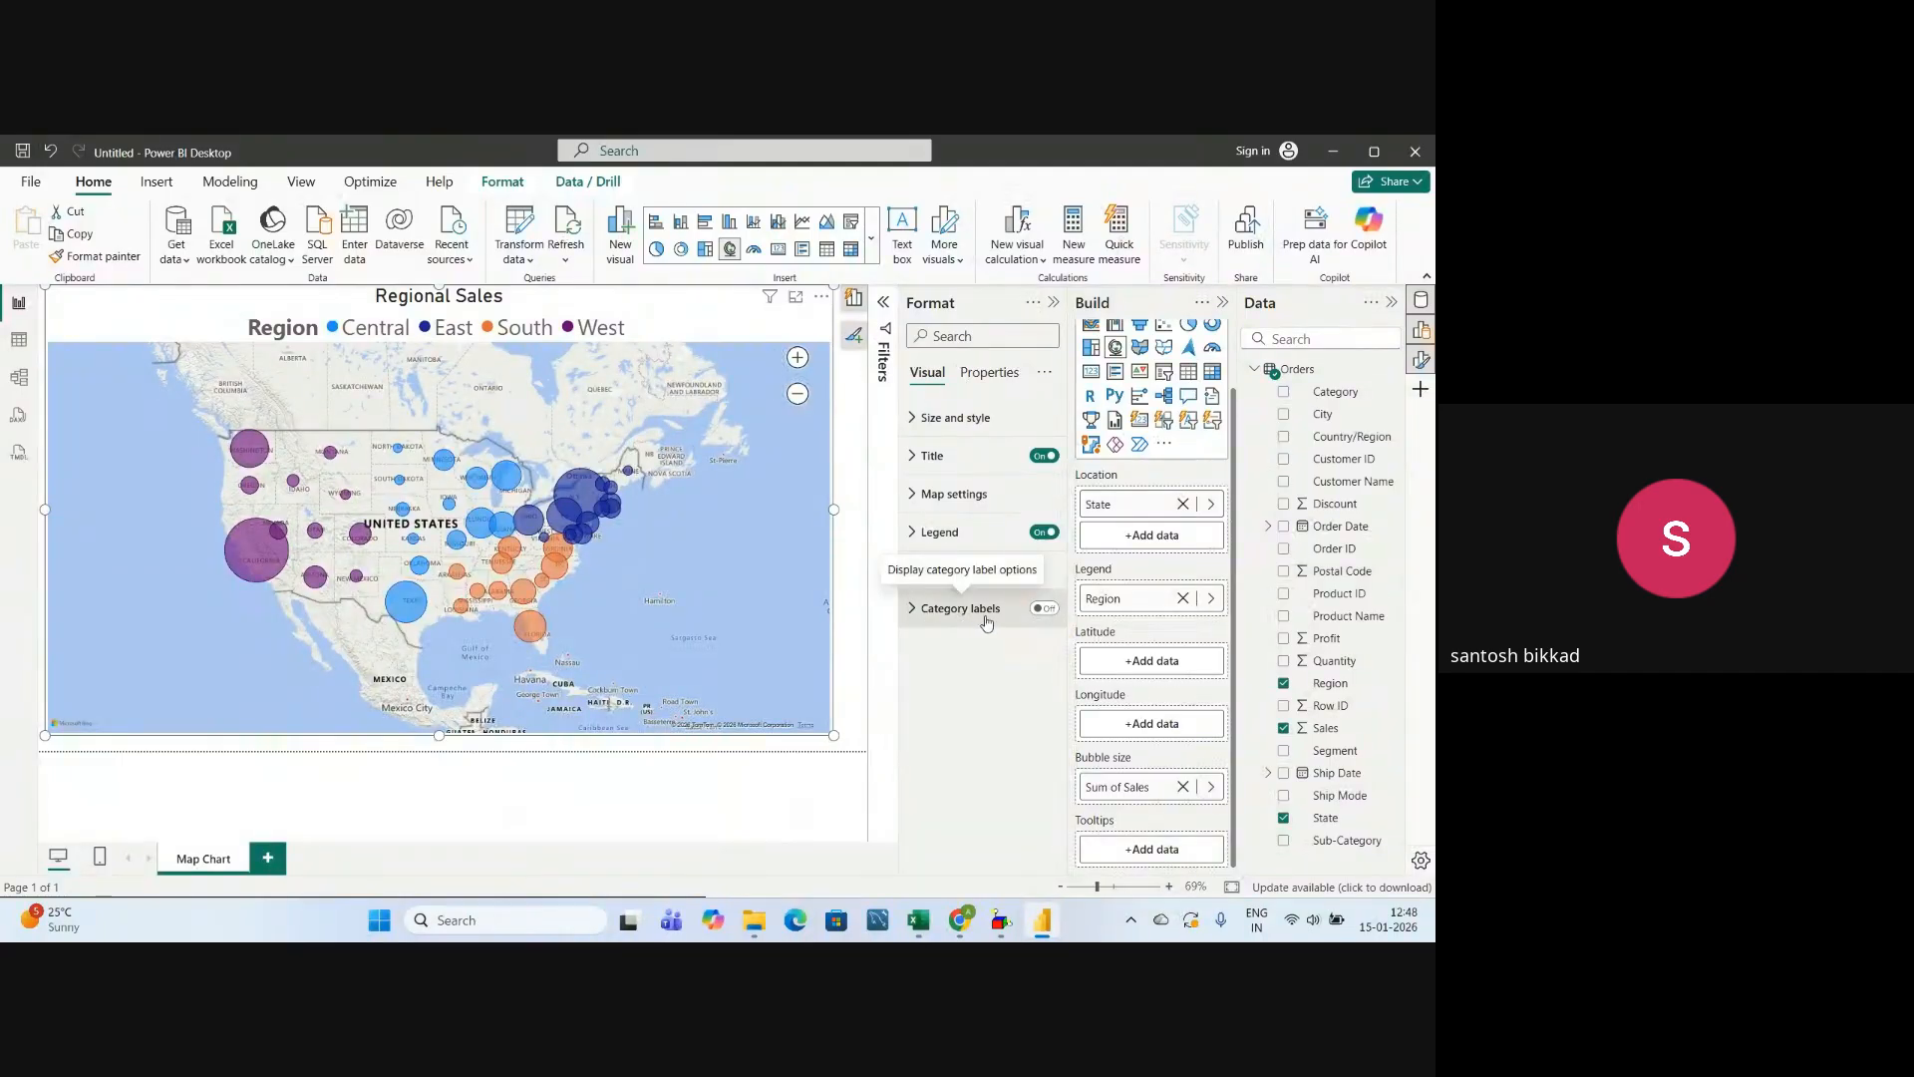
Turn on the map's category labels and check the state names beside the bubbles around the southern United States.
{"action": "scroll", "coordinate": [620, 589], "scroll_direction": "up", "scroll_amount": 3}
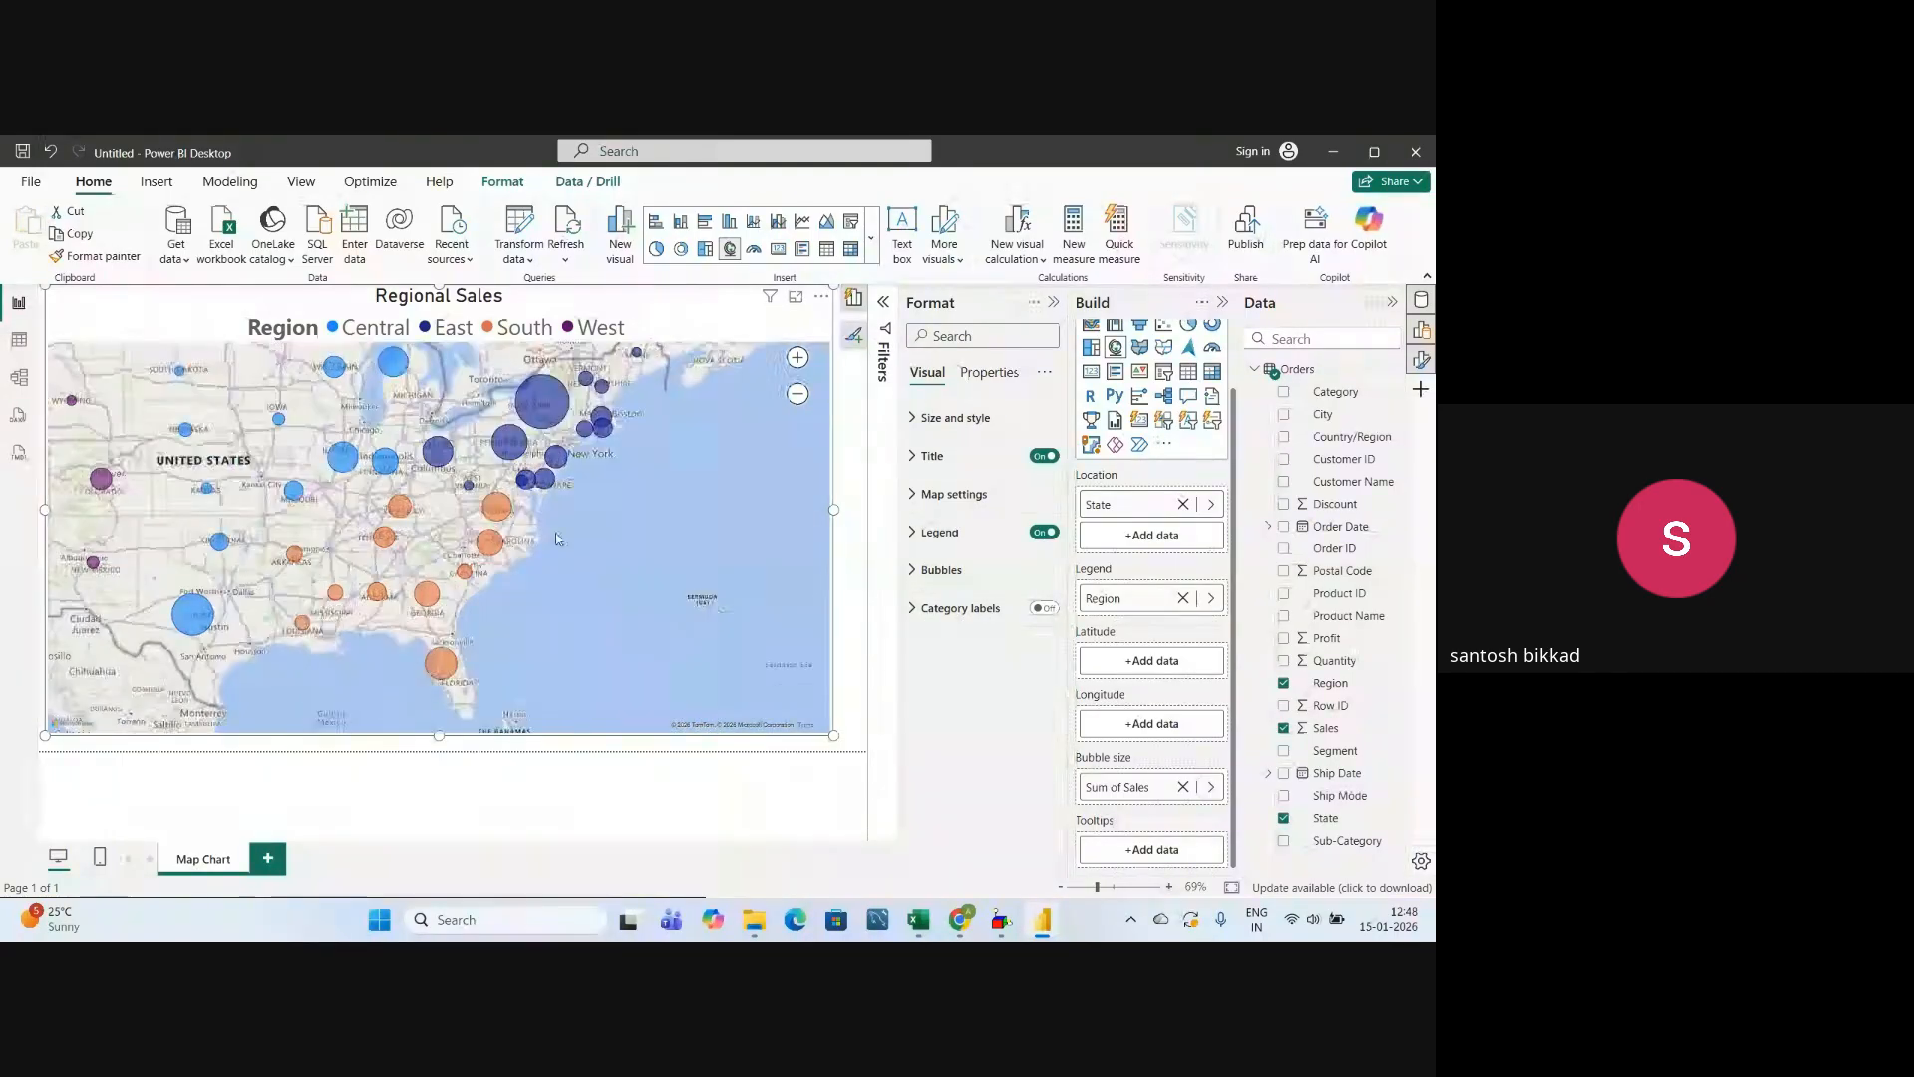
{"action": "left_click_drag", "start_coordinate": [150, 539], "coordinate": [403, 558]}
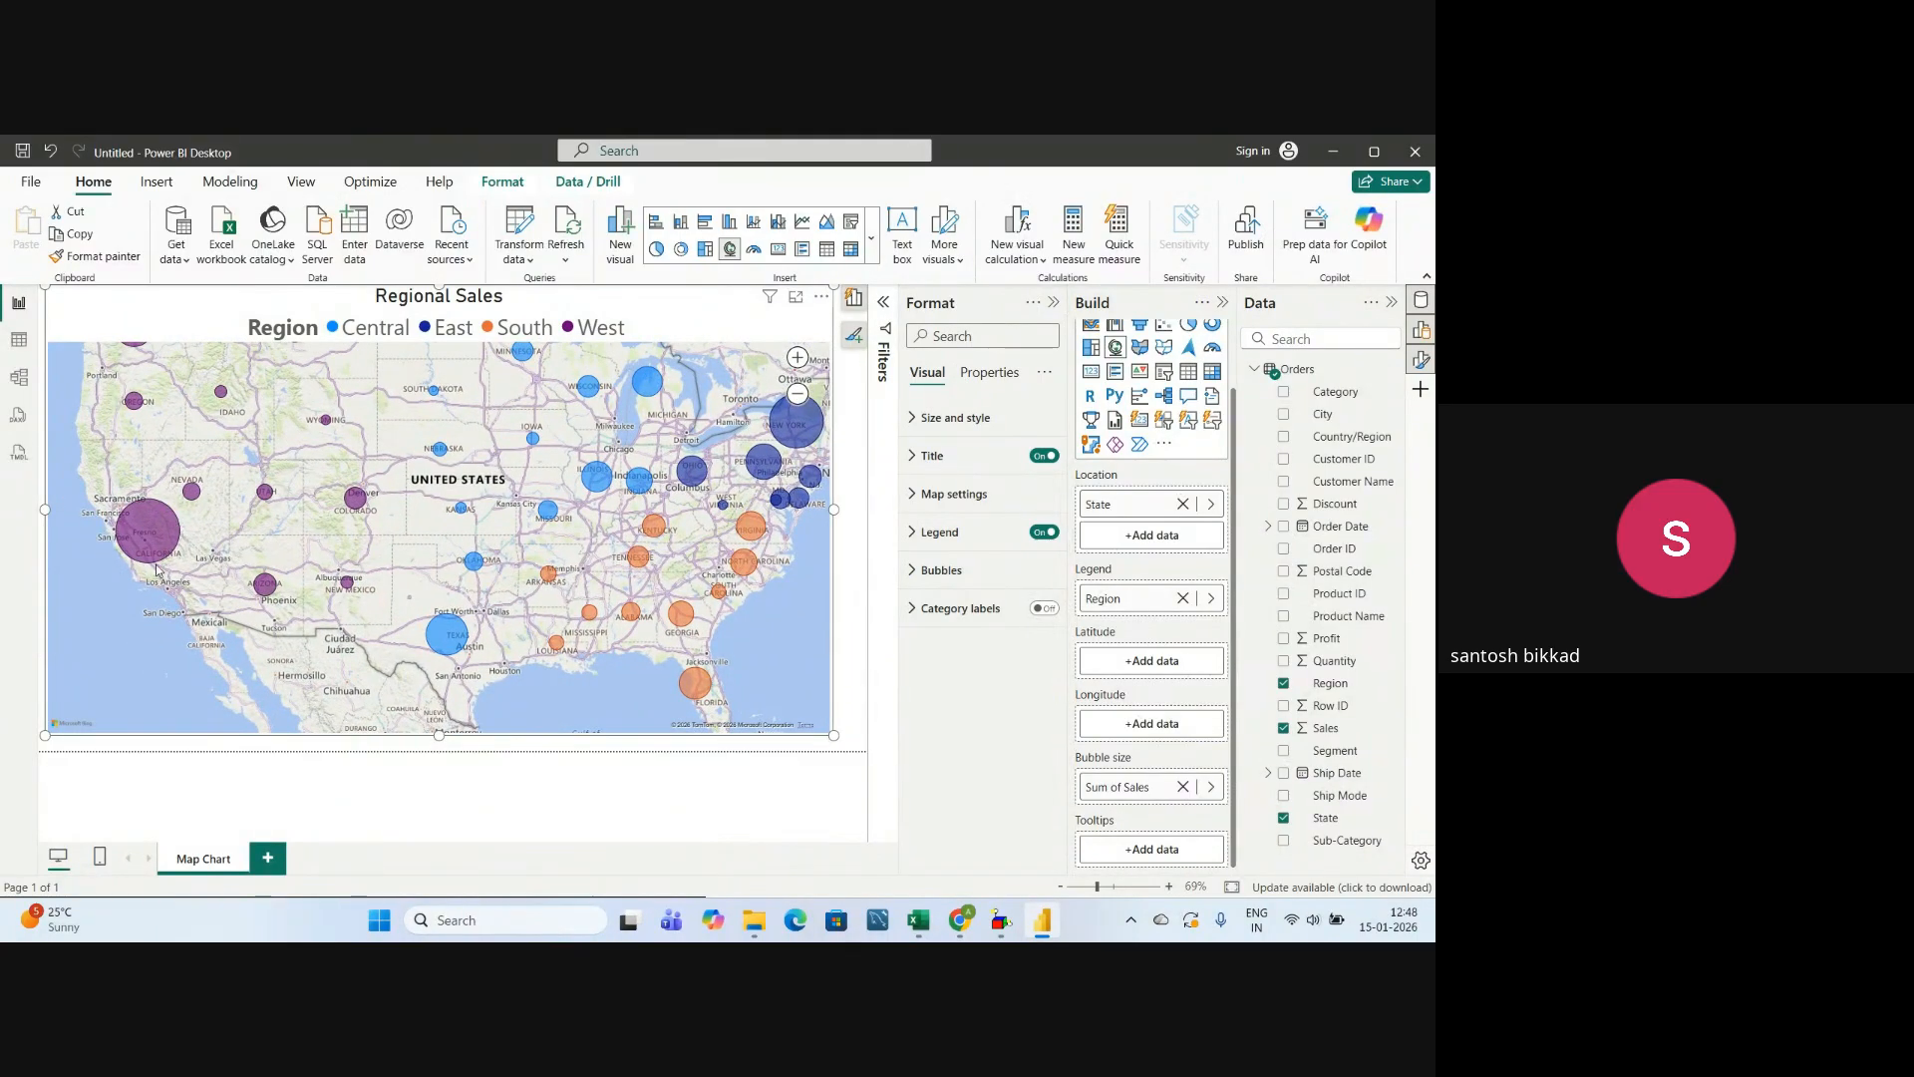
{"action": "mouse_move", "coordinate": [152, 542]}
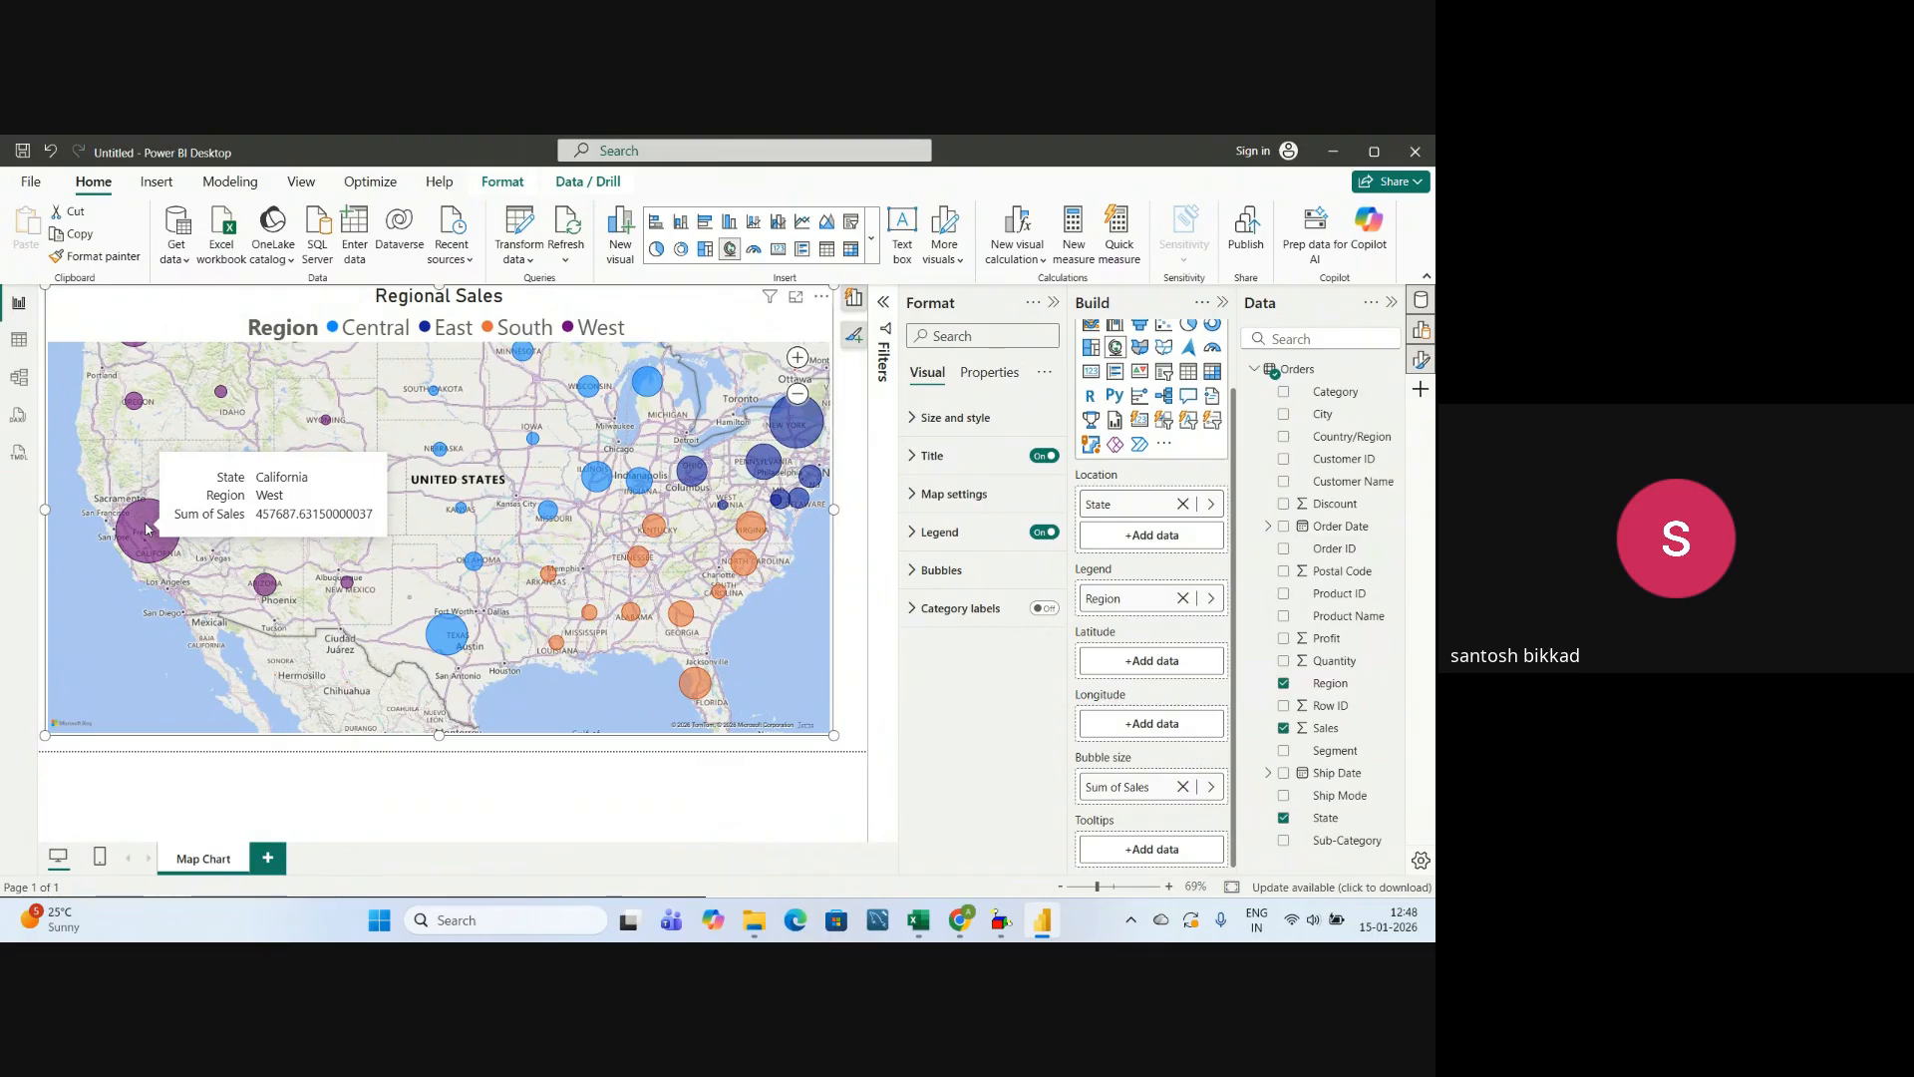
{"action": "left_click", "coordinate": [1047, 608]}
{"action": "scroll", "coordinate": [722, 653], "scroll_direction": "up", "scroll_amount": 2}
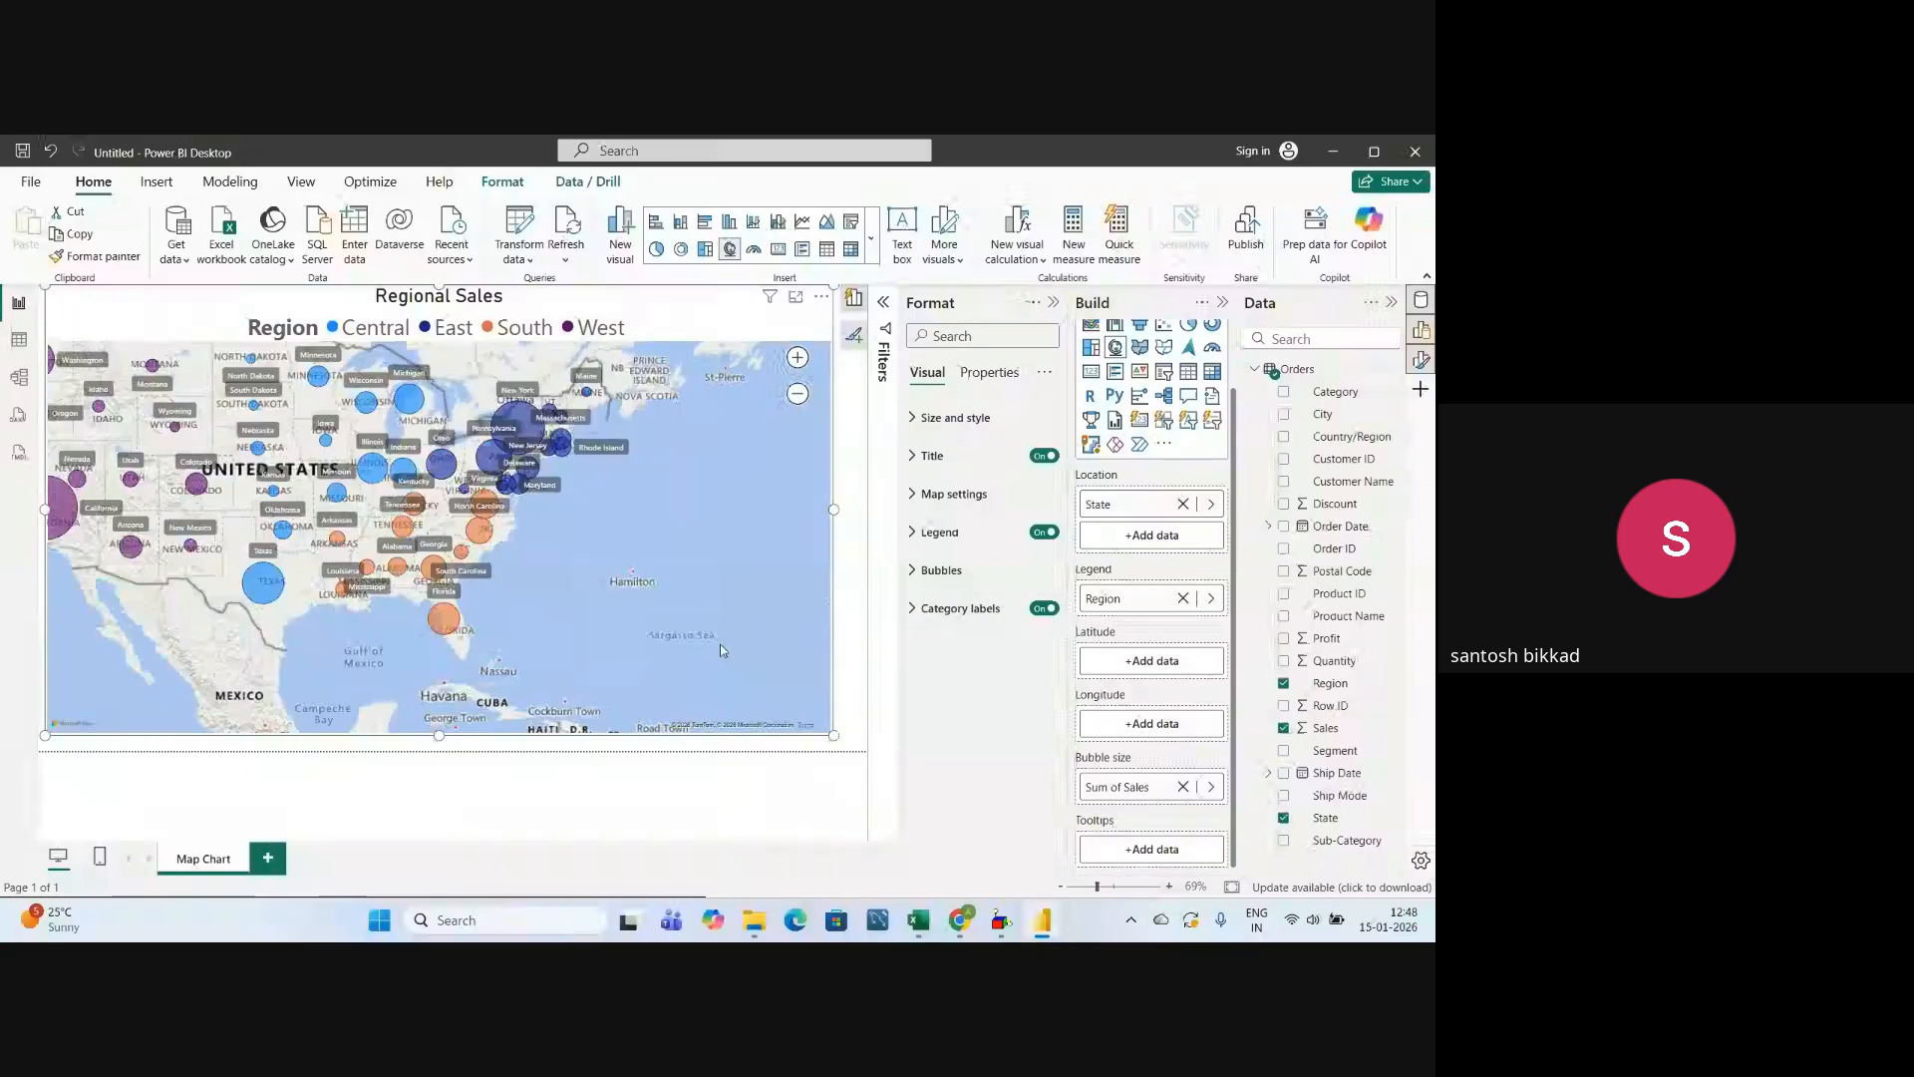
{"action": "scroll", "coordinate": [721, 653], "scroll_direction": "up", "scroll_amount": 2}
{"action": "left_click_drag", "start_coordinate": [439, 571], "coordinate": [816, 647]}
{"action": "left_click_drag", "start_coordinate": [317, 479], "coordinate": [613, 581]}
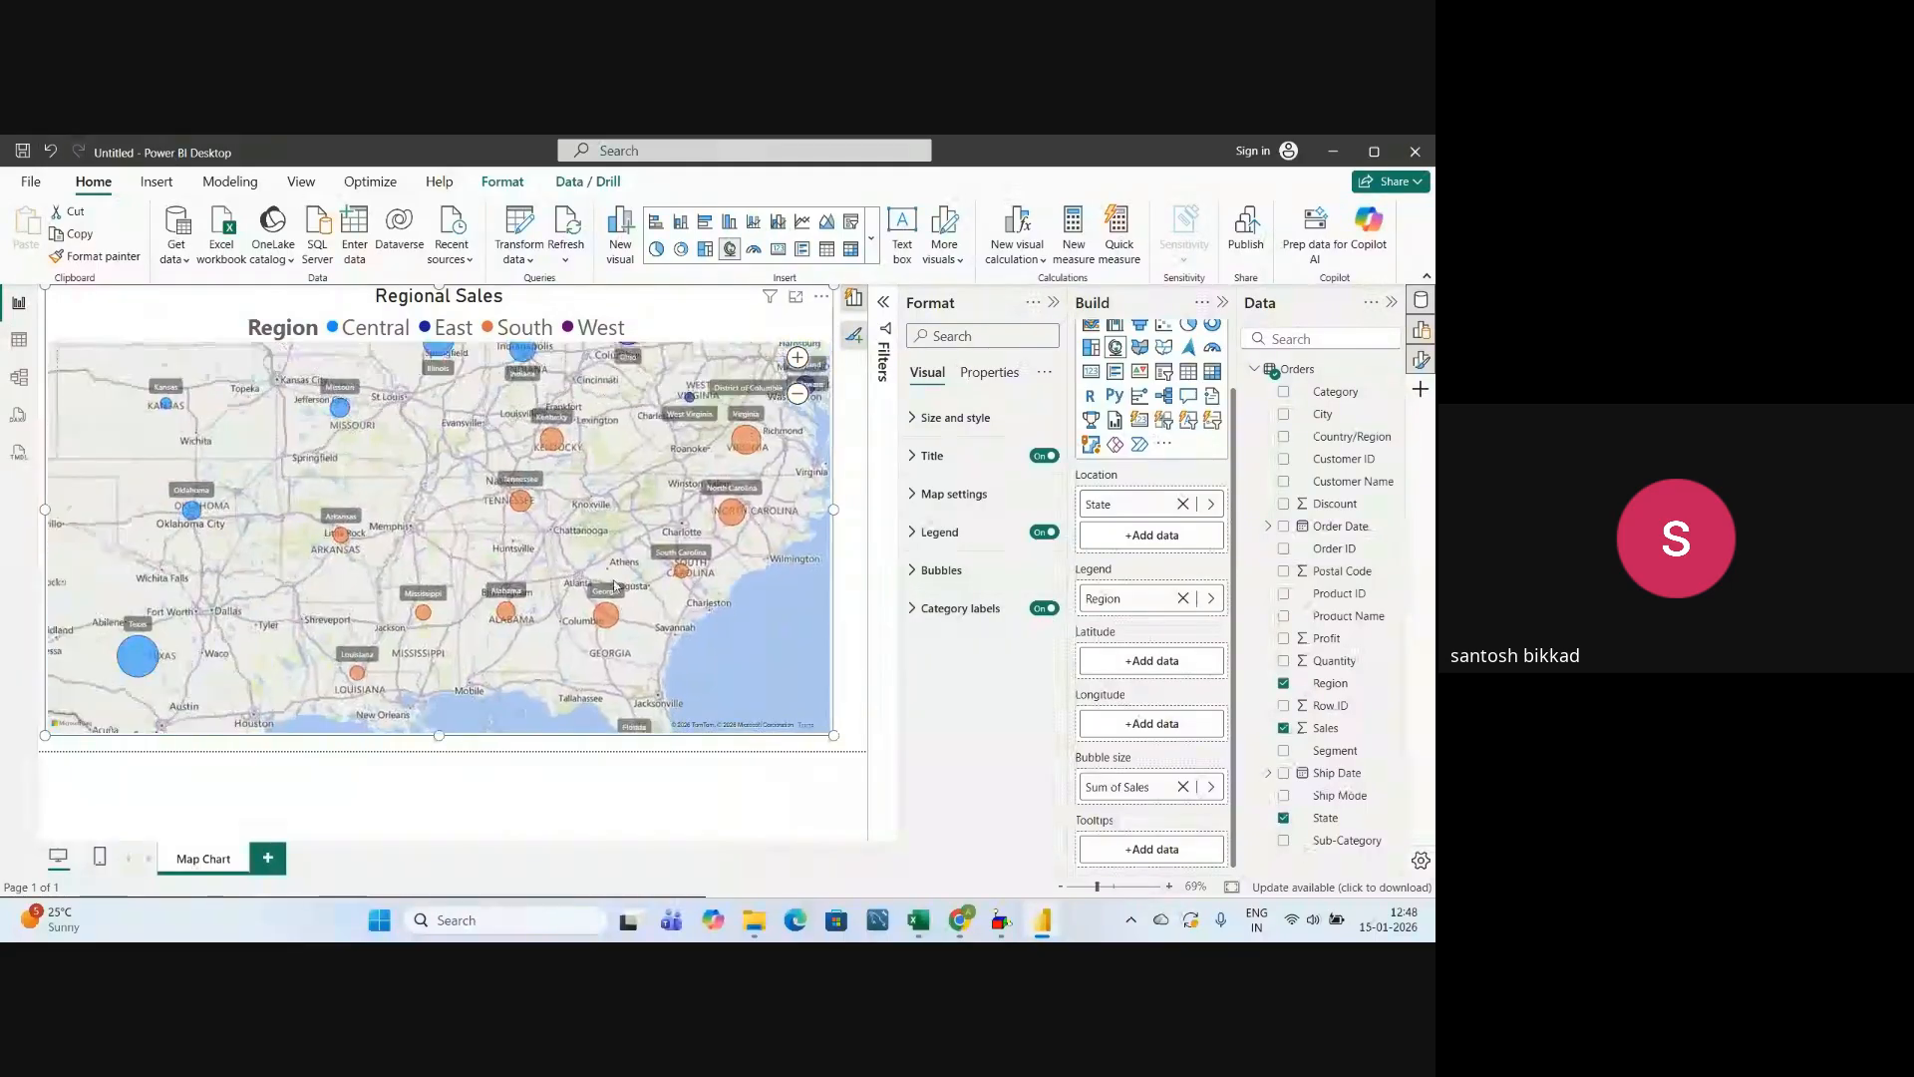
Check the labelled bubbles across the western United States and the whole country, and turn off the map's category labels.
{"action": "left_click_drag", "start_coordinate": [364, 578], "coordinate": [598, 565]}
{"action": "left_click_drag", "start_coordinate": [191, 538], "coordinate": [599, 591]}
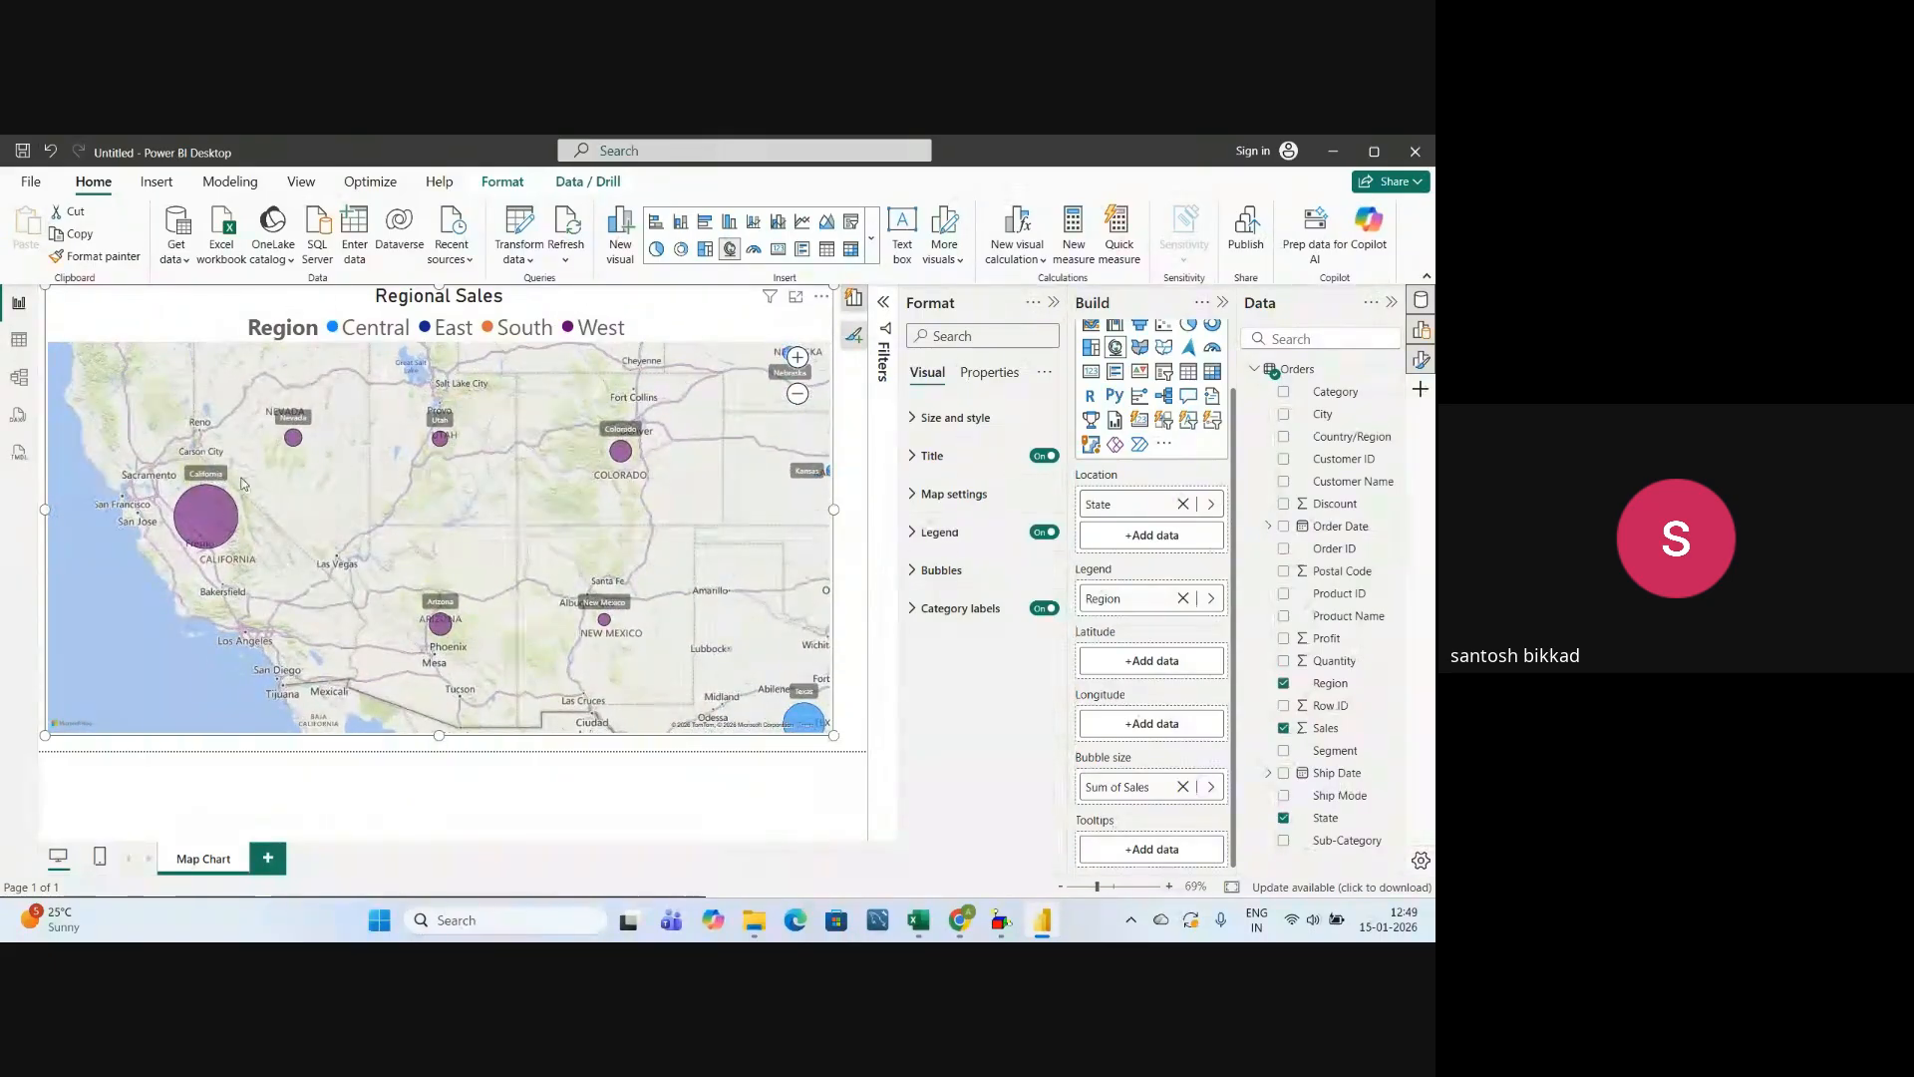
{"action": "scroll", "coordinate": [242, 484], "scroll_direction": "up", "scroll_amount": 2}
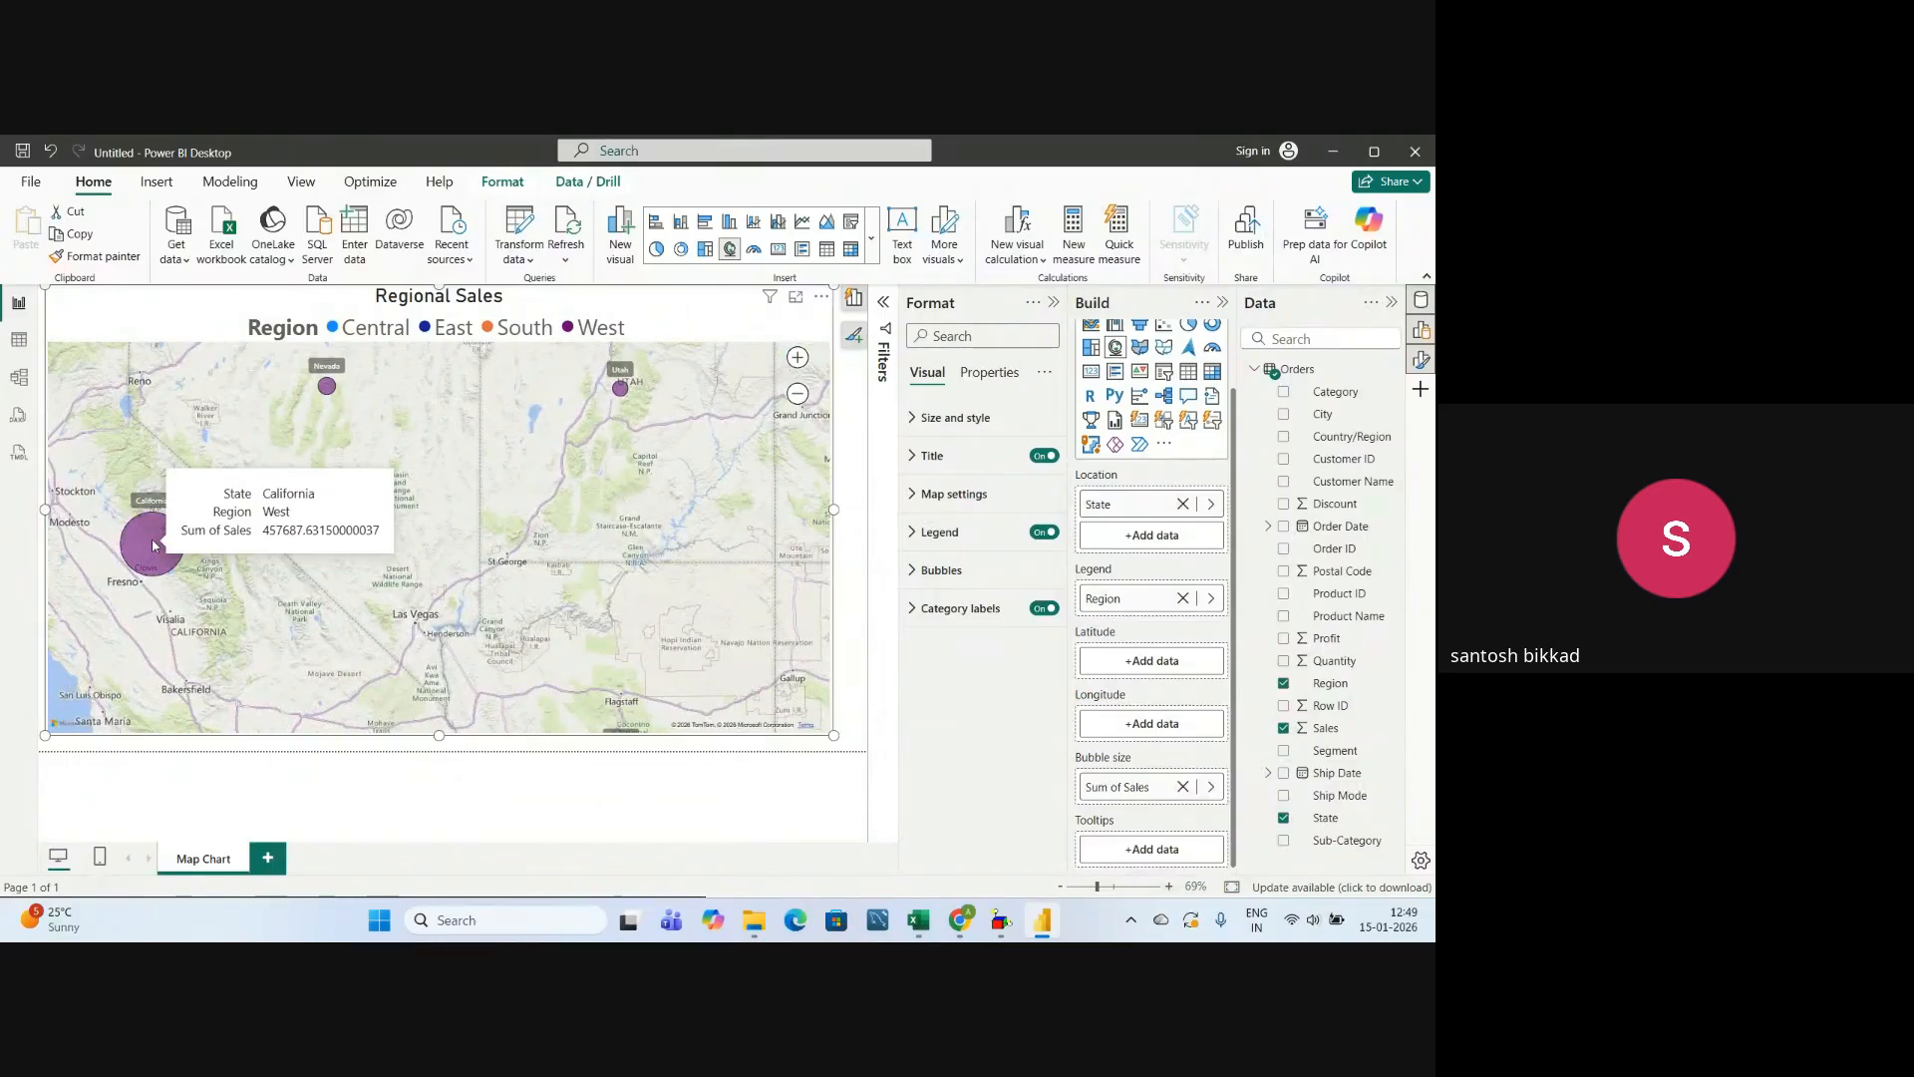
{"action": "scroll", "coordinate": [646, 545], "scroll_direction": "down", "scroll_amount": 3}
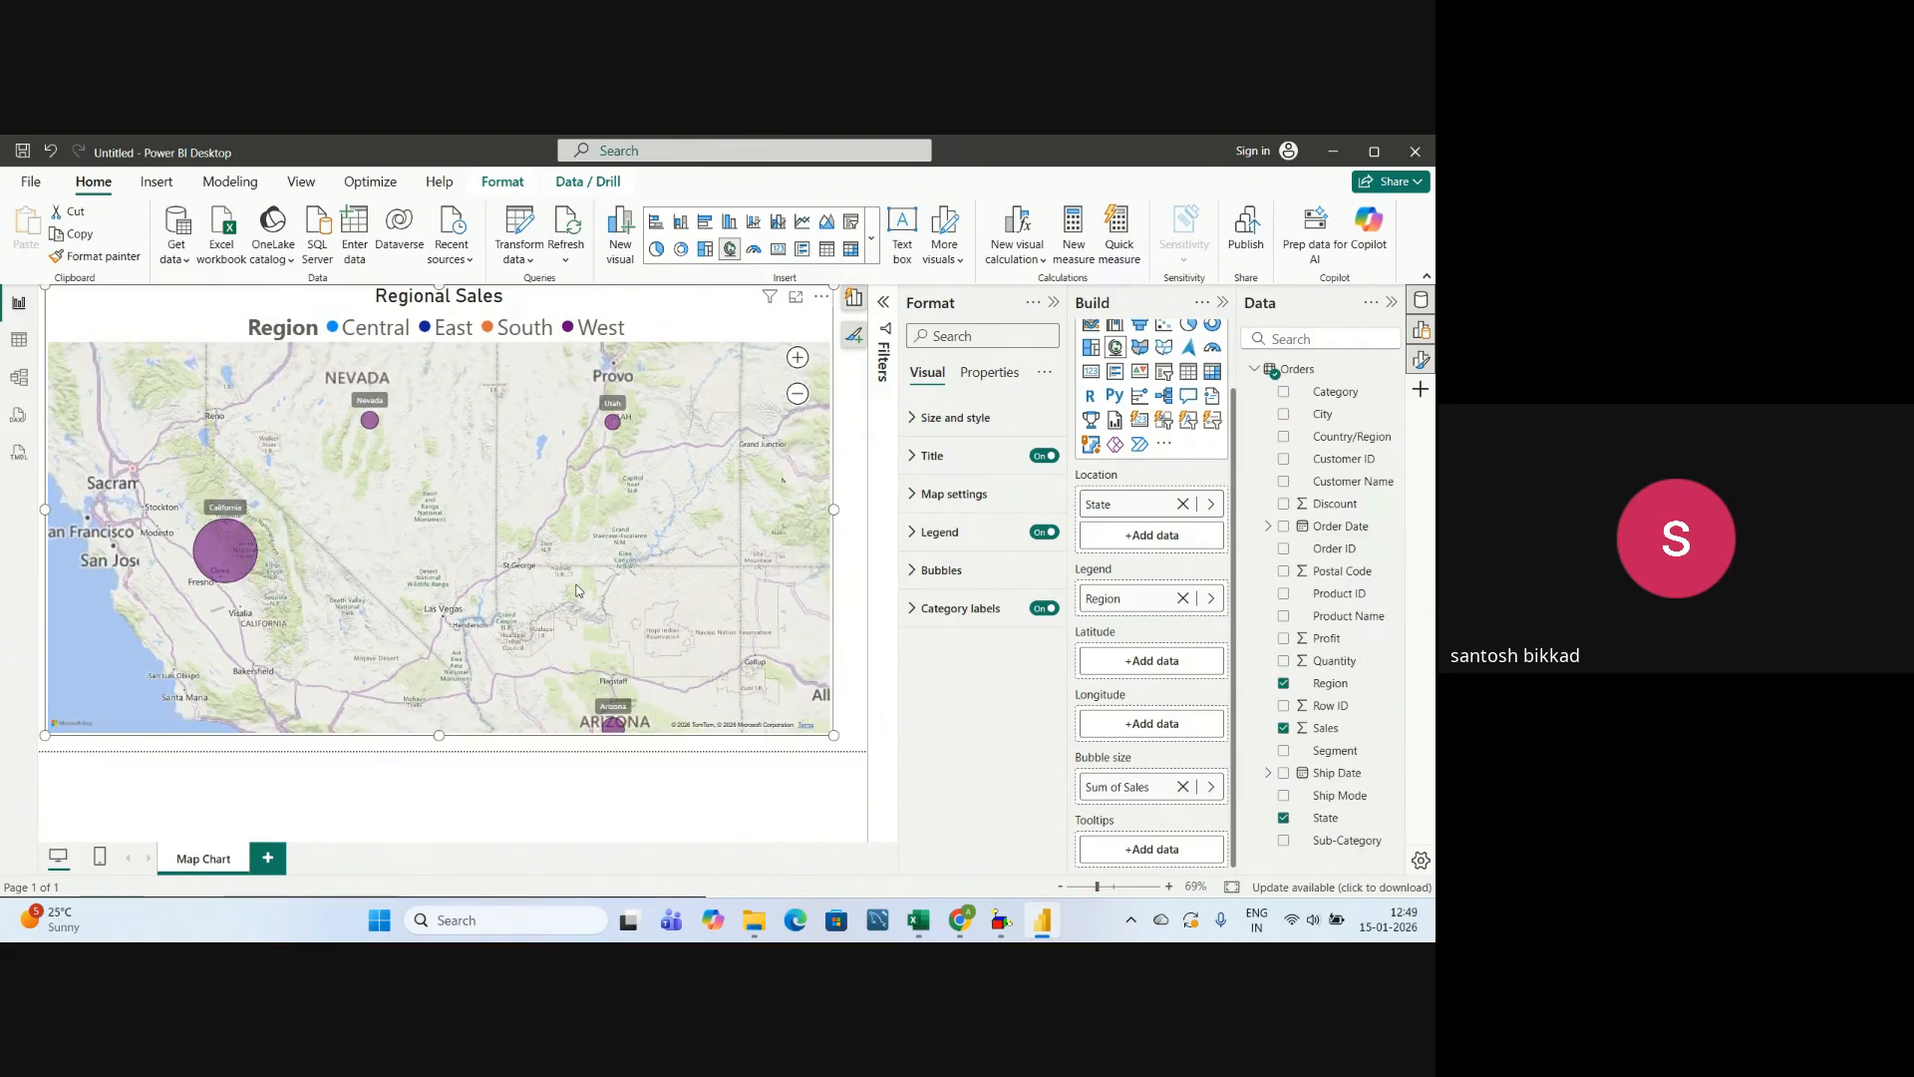
{"action": "scroll", "coordinate": [646, 544], "scroll_direction": "down", "scroll_amount": 3}
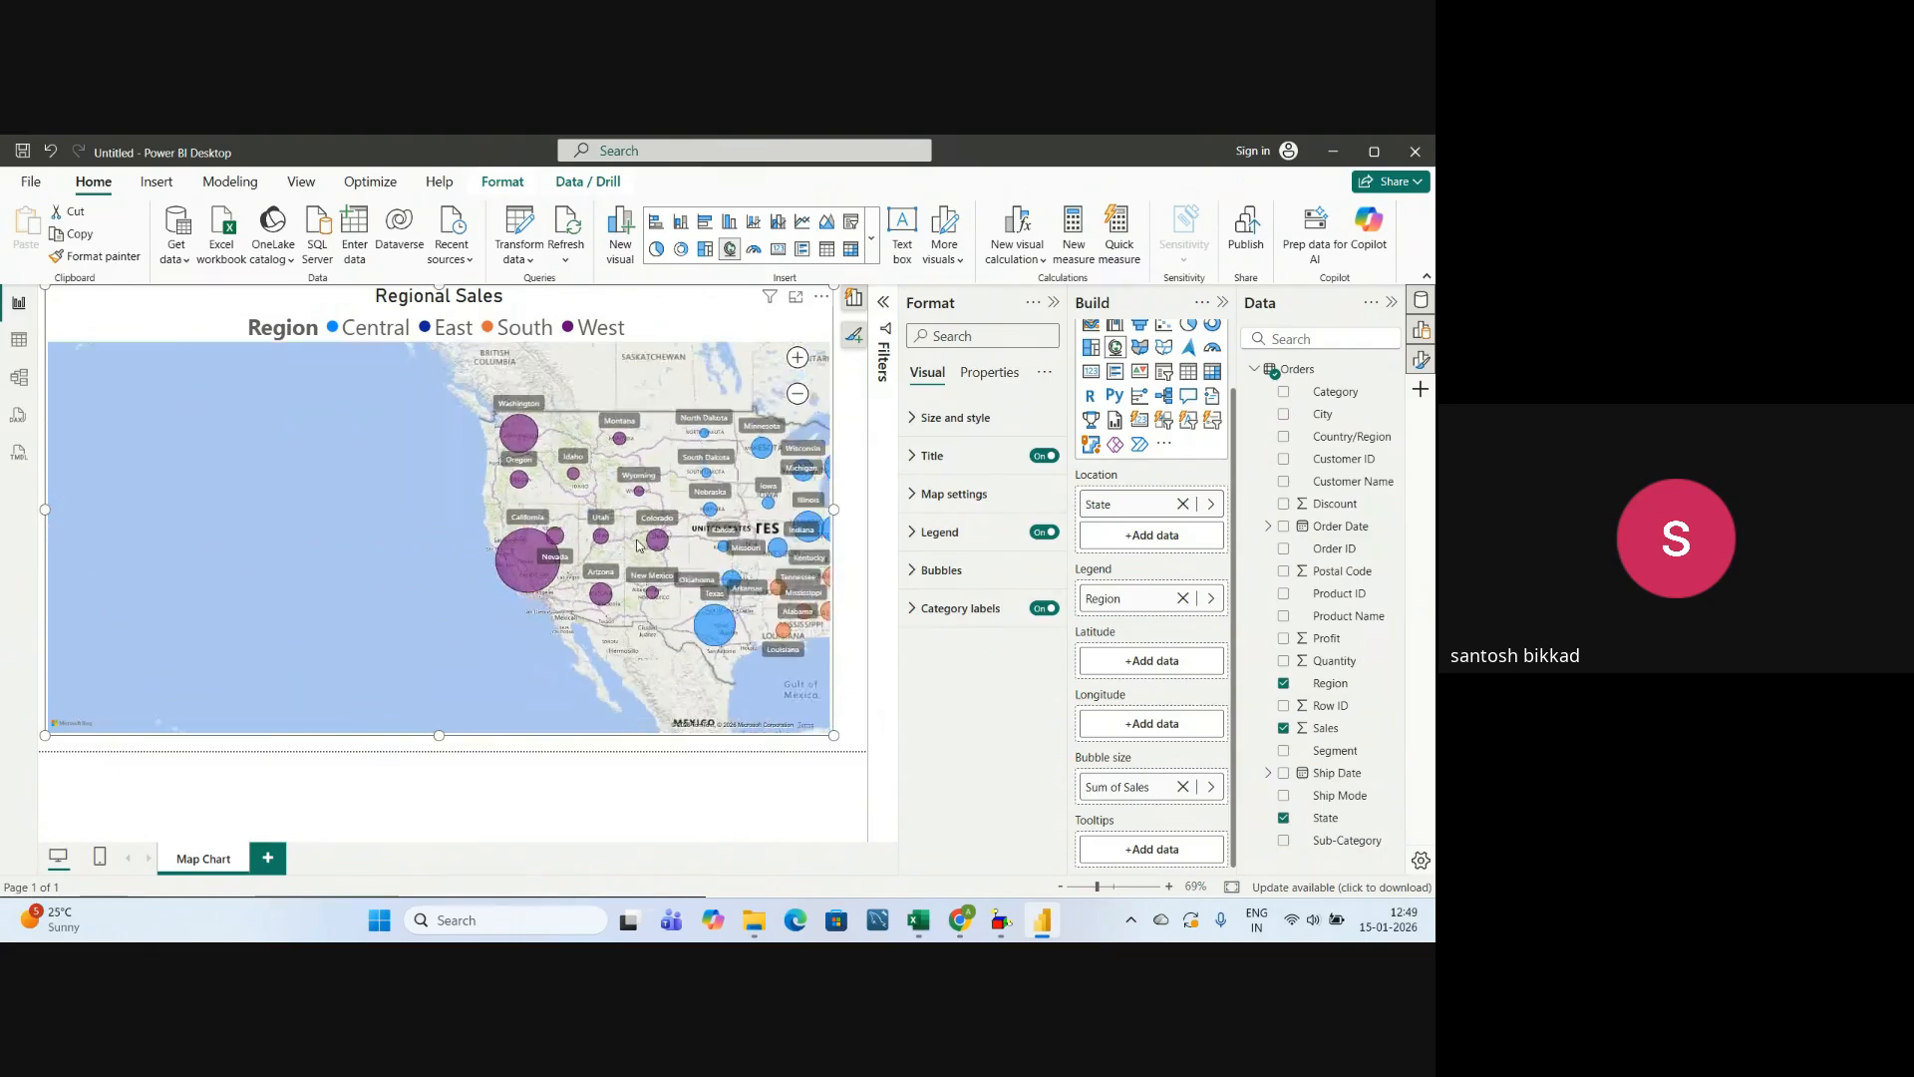
{"action": "left_click_drag", "start_coordinate": [411, 547], "coordinate": [305, 547]}
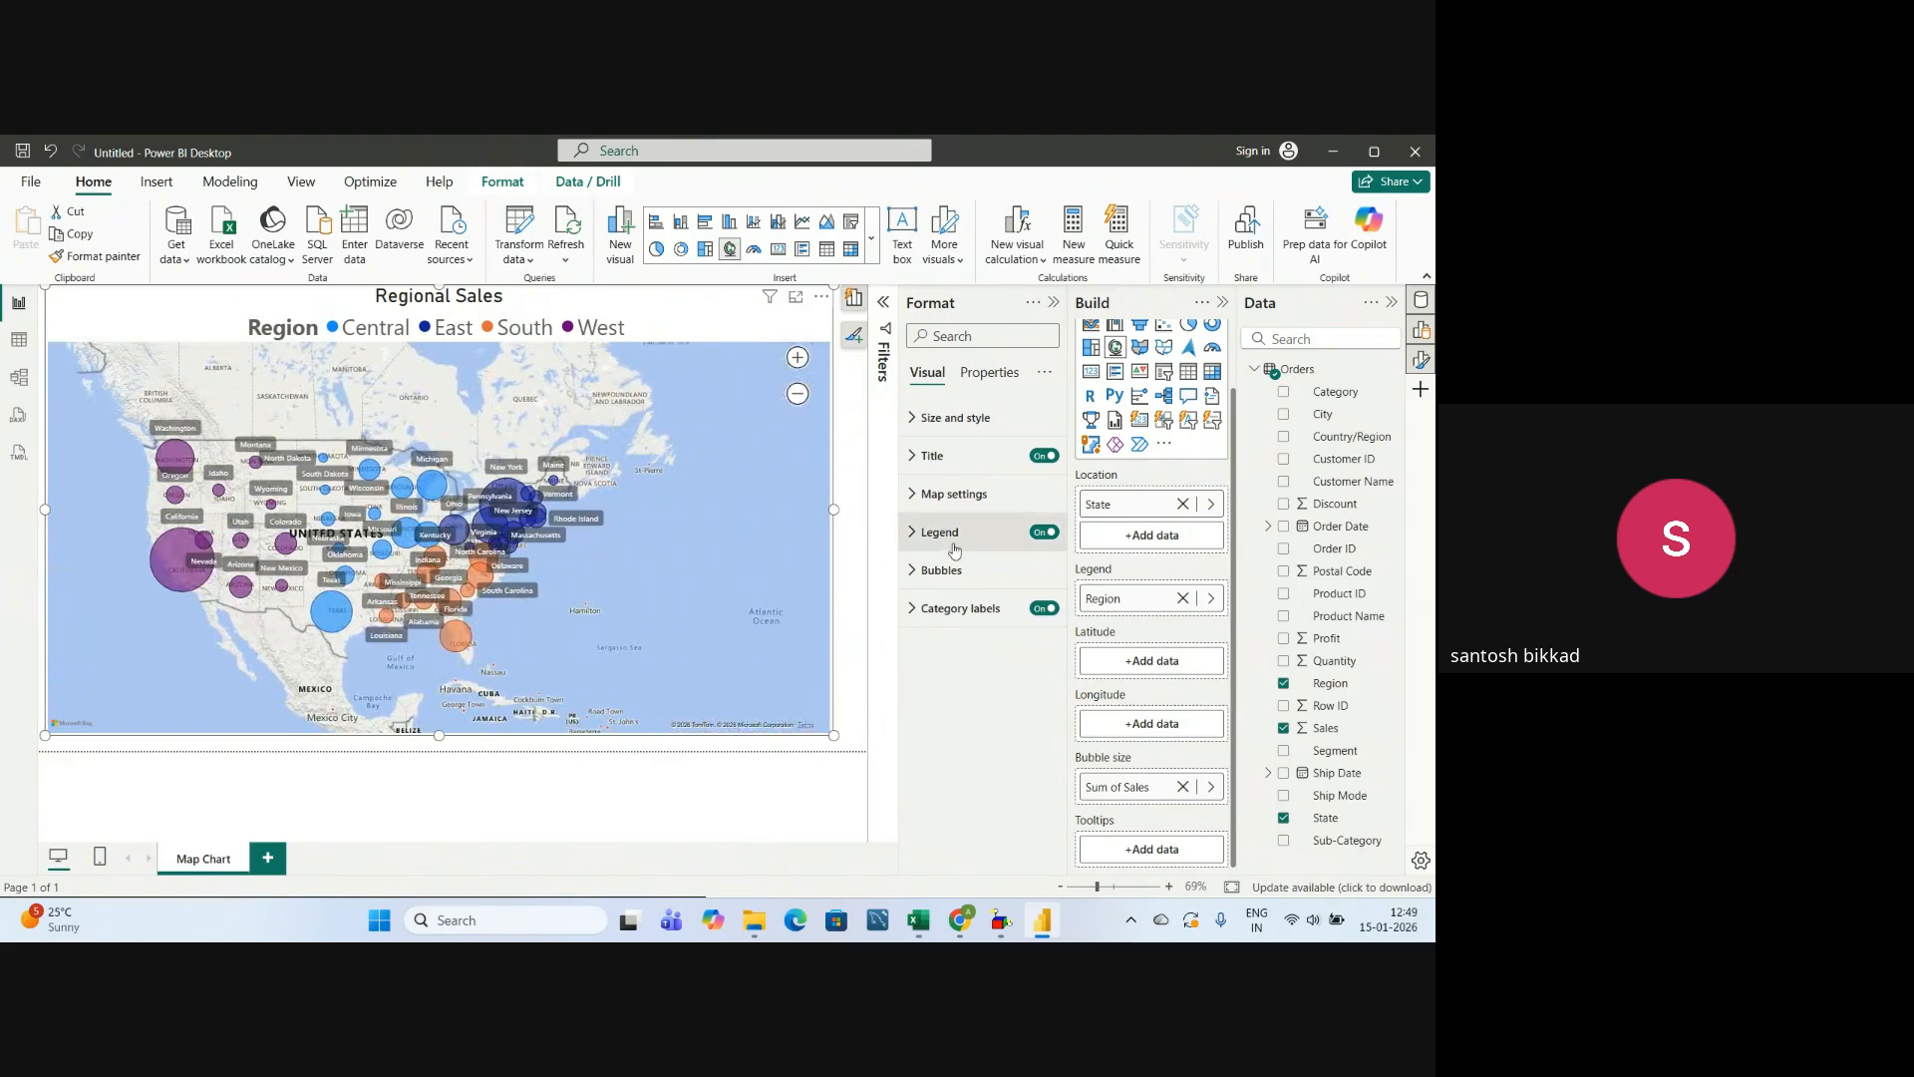
{"action": "left_click", "coordinate": [1043, 608]}
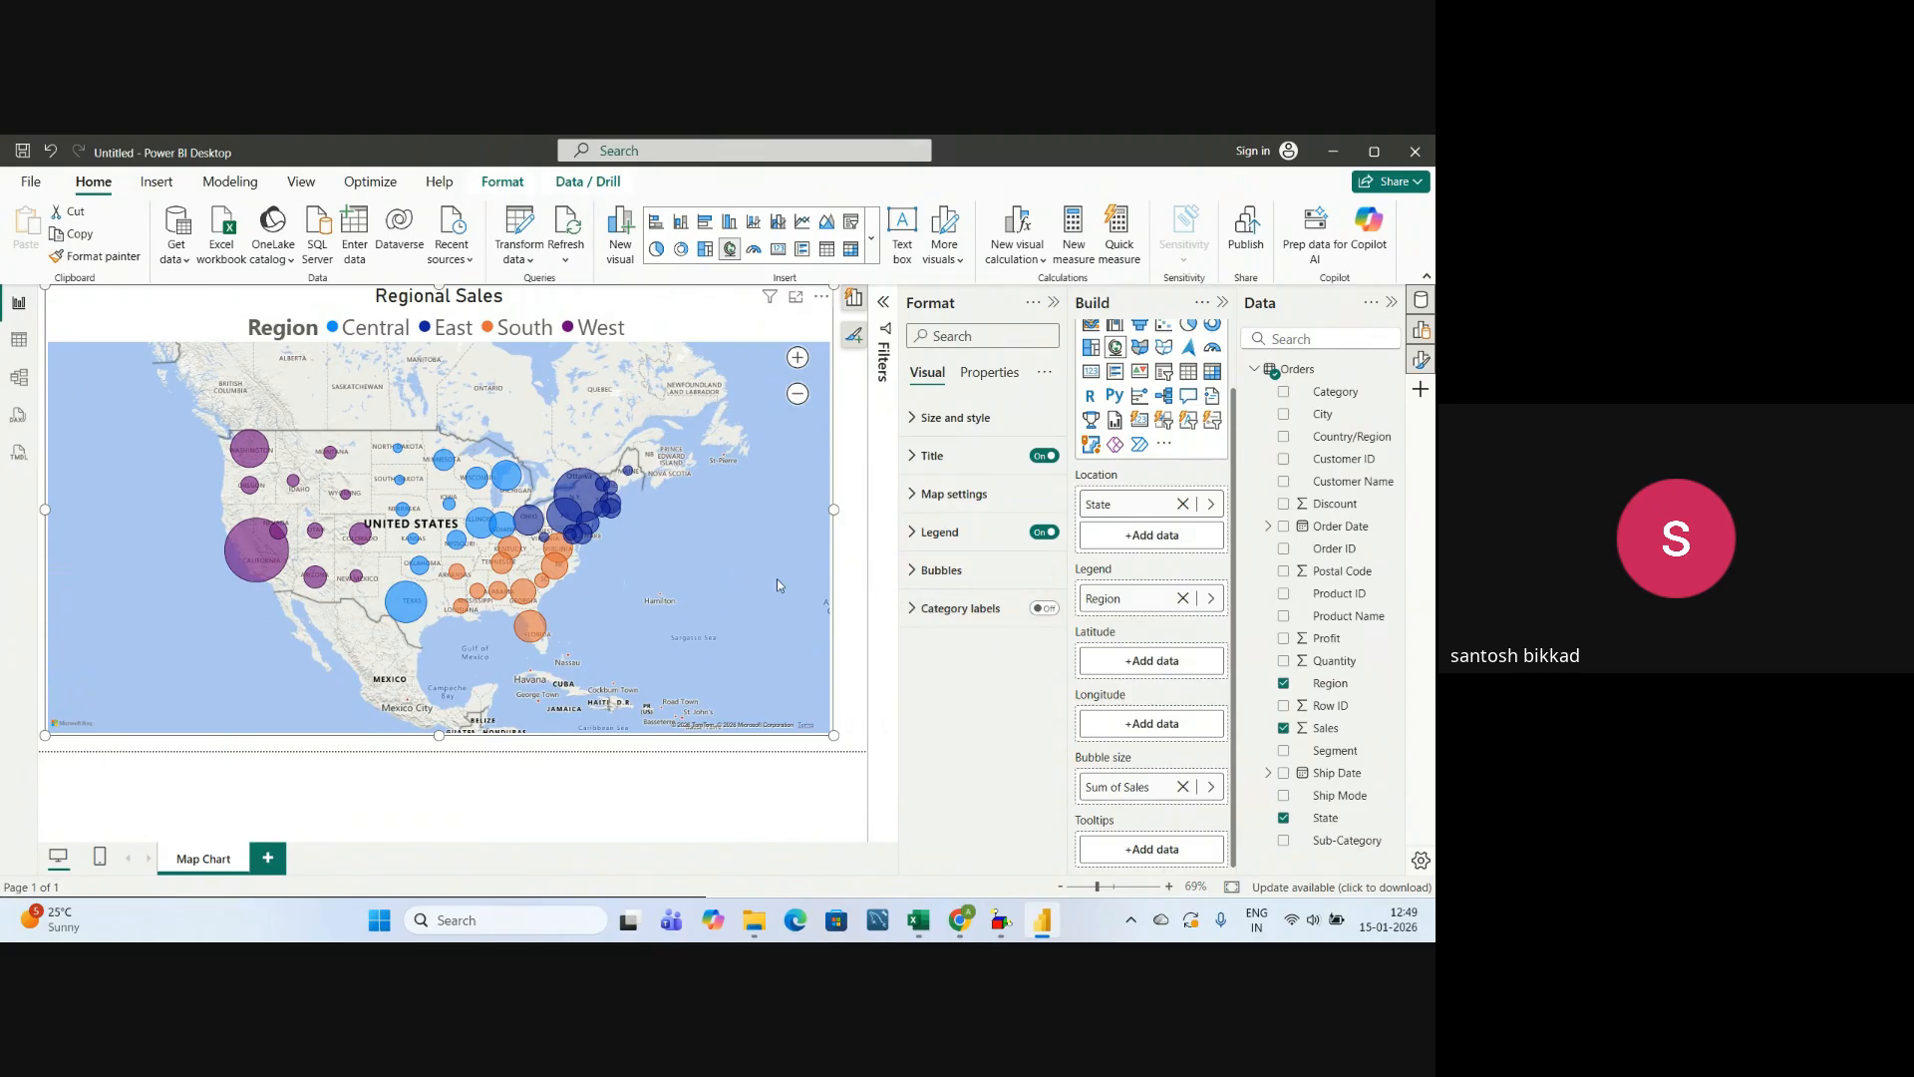
Reduce the map's bubble size to -12 and collapse the Format and Build panes.
{"action": "left_click", "coordinate": [900, 570]}
{"action": "left_click", "coordinate": [927, 616]}
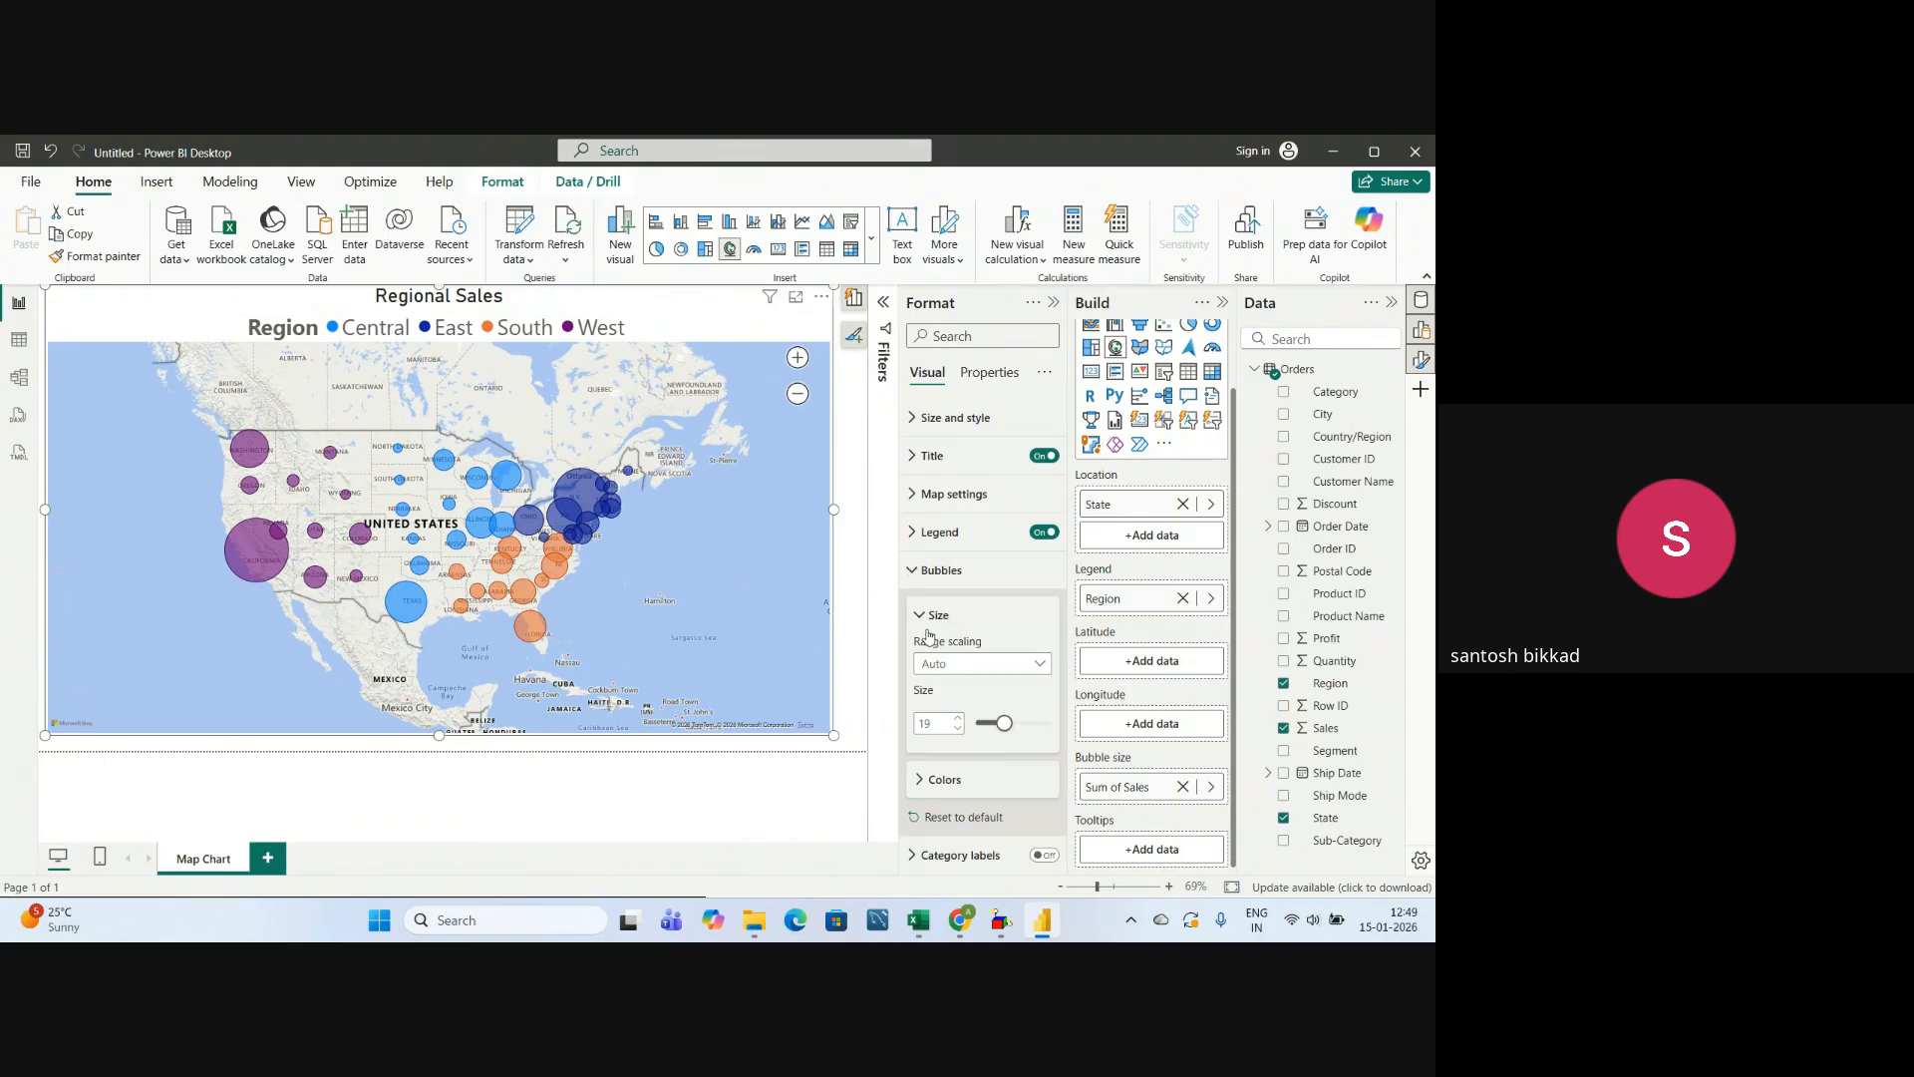
{"action": "left_click_drag", "start_coordinate": [1005, 731], "coordinate": [989, 727]}
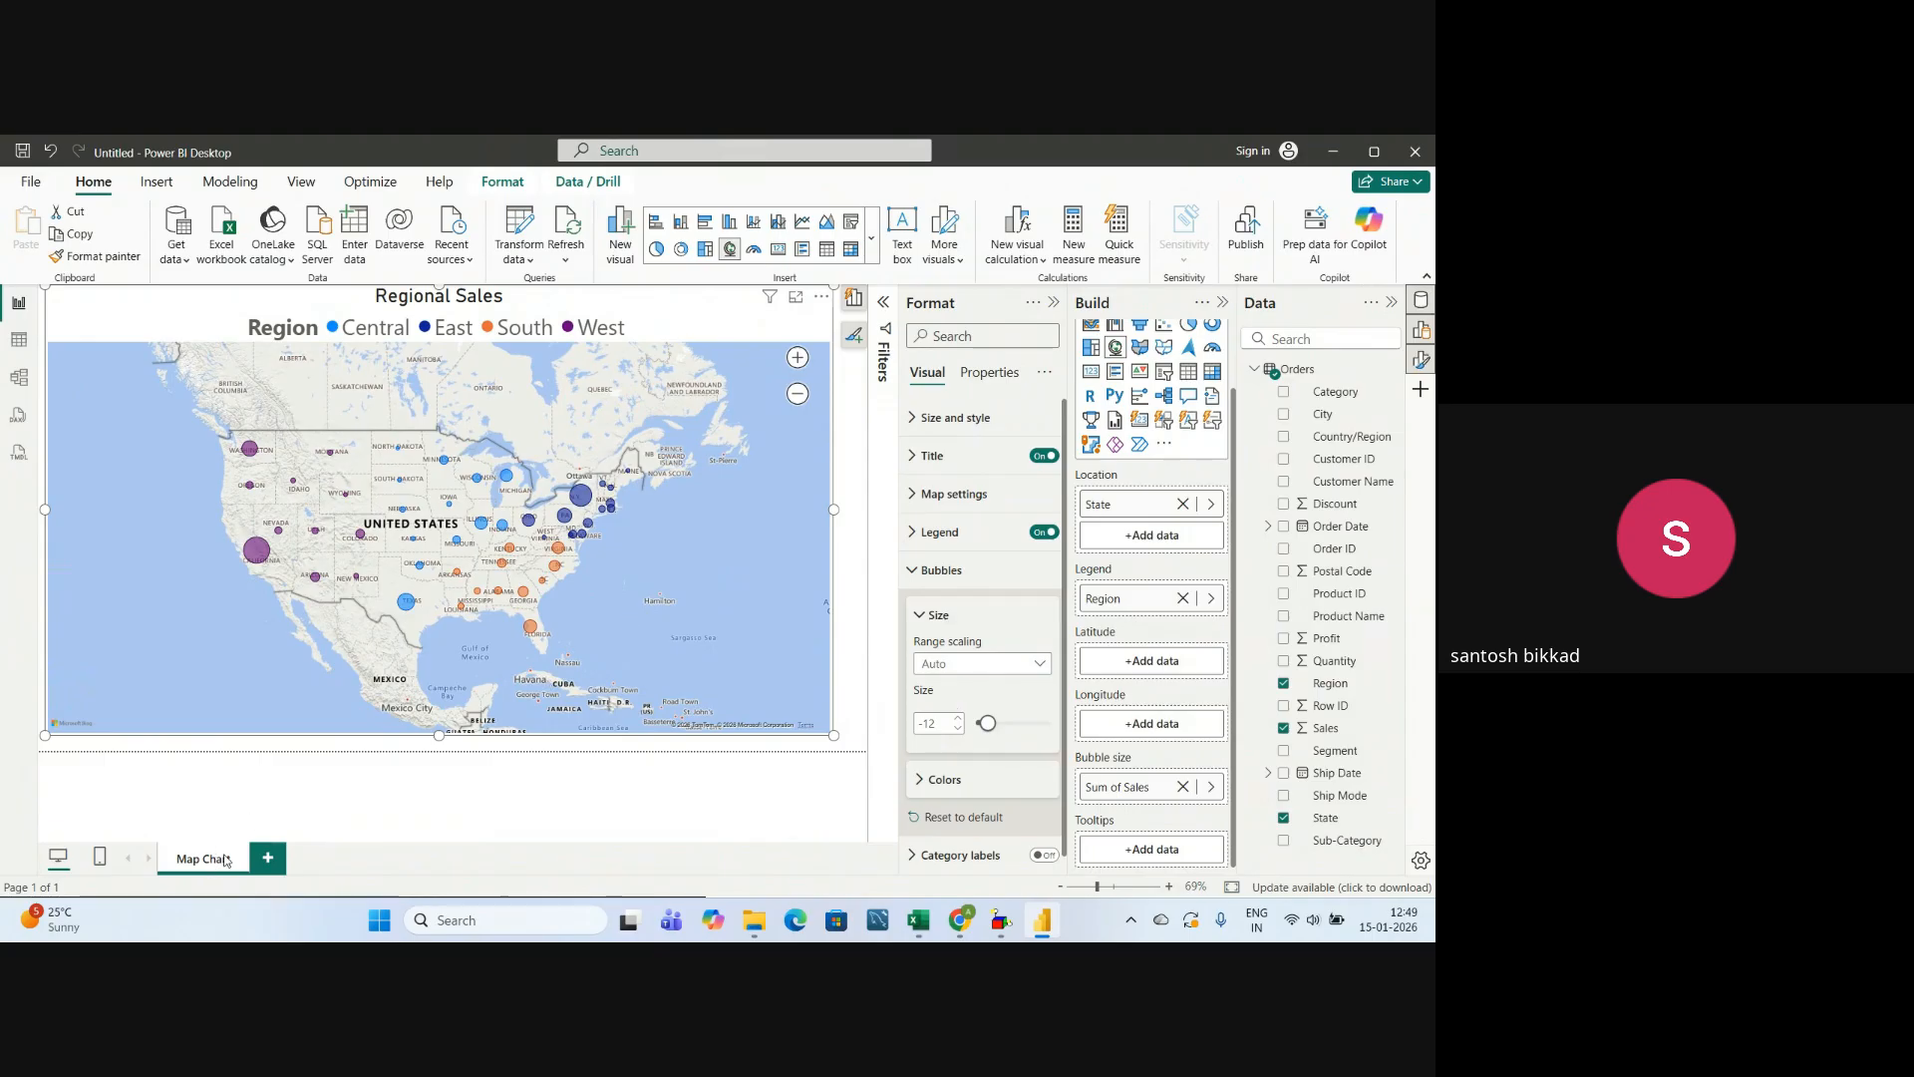
{"action": "left_click", "coordinate": [1052, 301]}
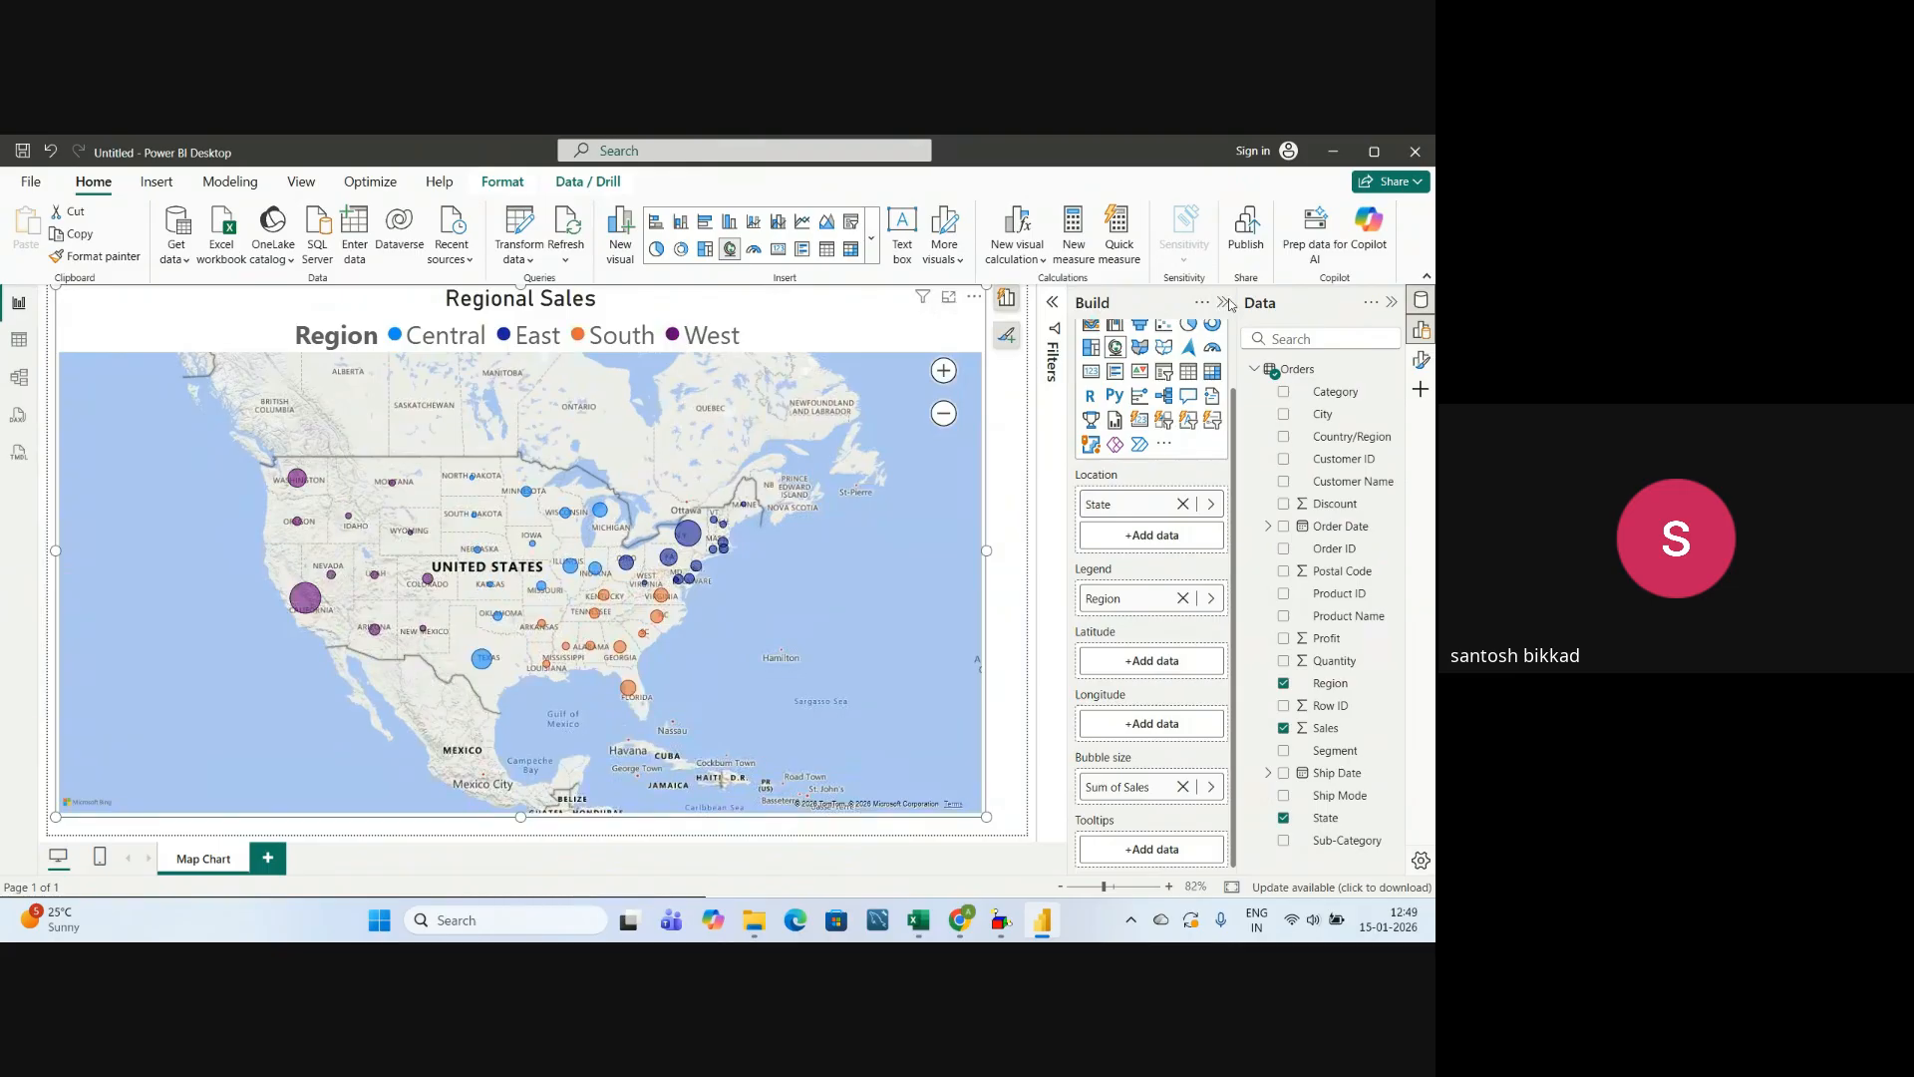
{"action": "left_click", "coordinate": [1224, 303]}
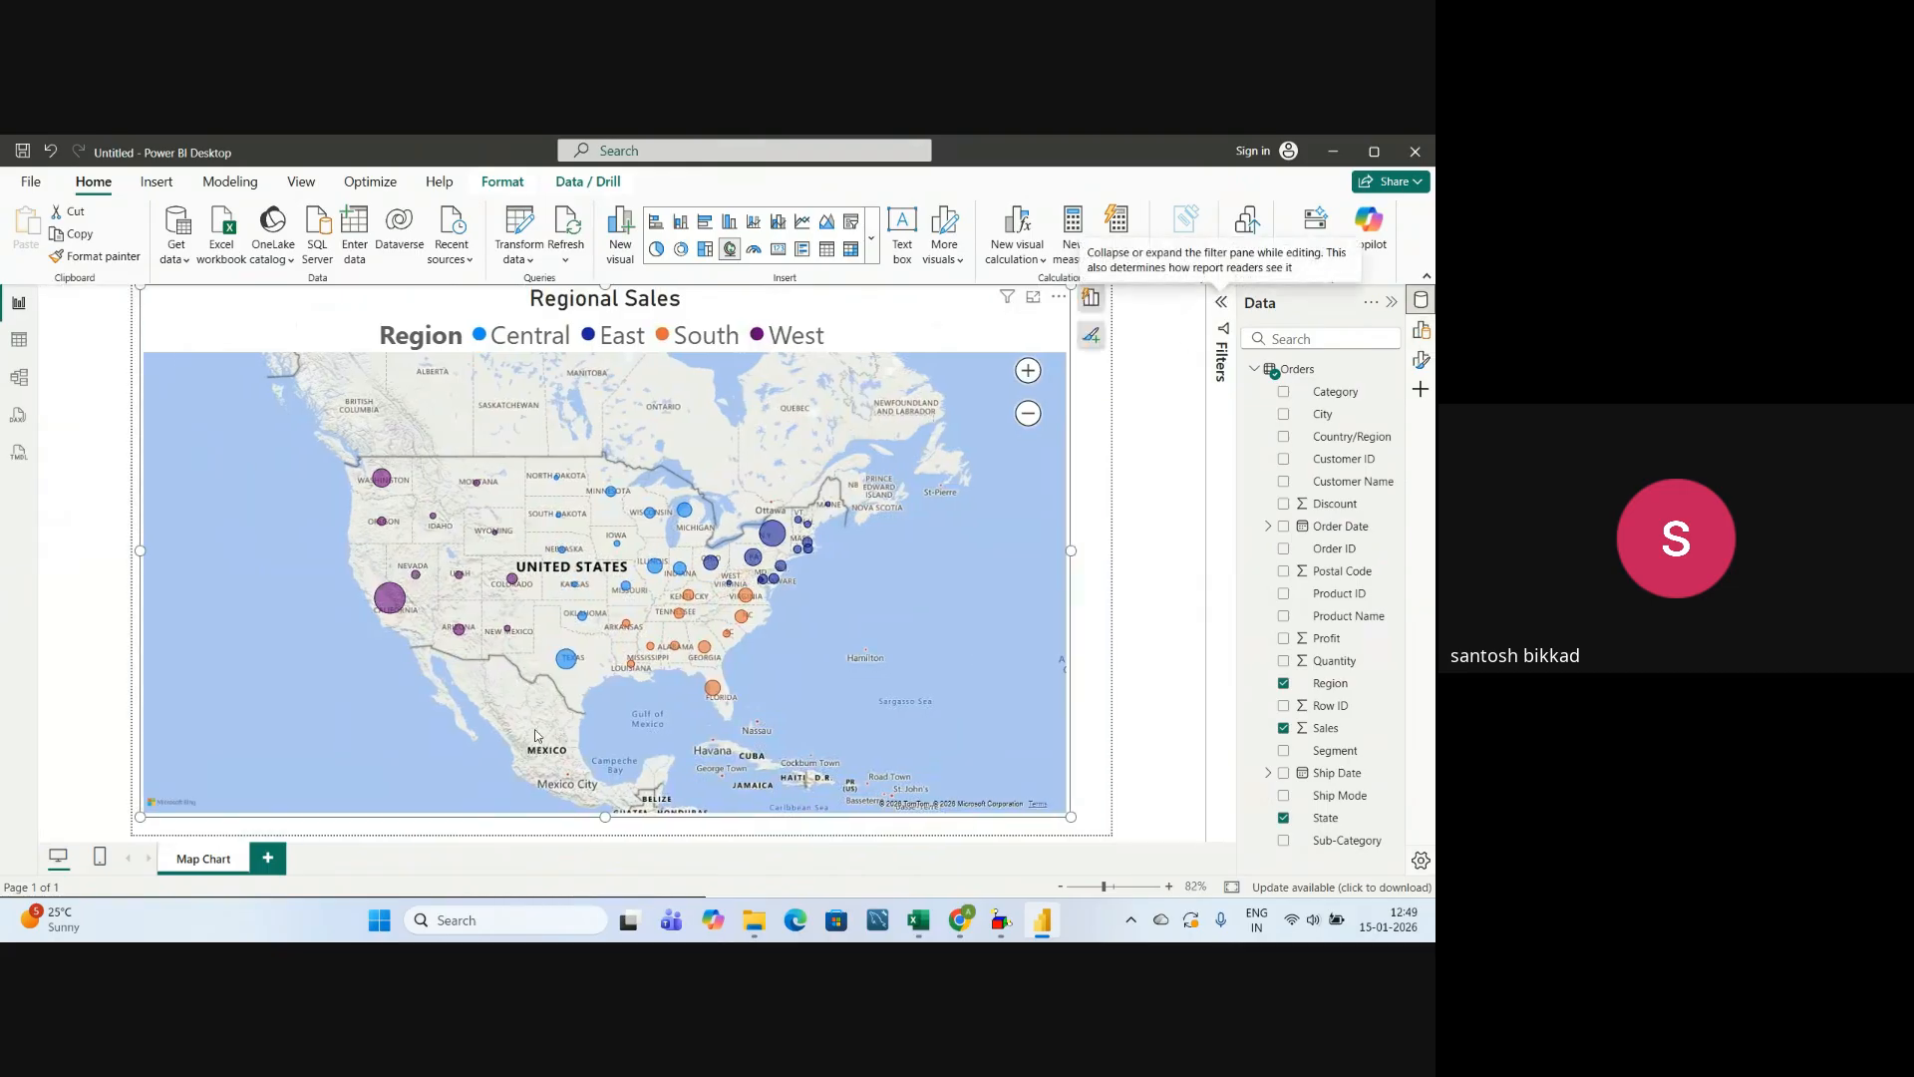
Switch to the Power BI Syllabus workbook in Excel, check the Filled Map entry under Map Charts, and return to Power BI.
{"action": "key", "text": "alt+Tab"}
{"action": "key", "text": "alt+Tab"}
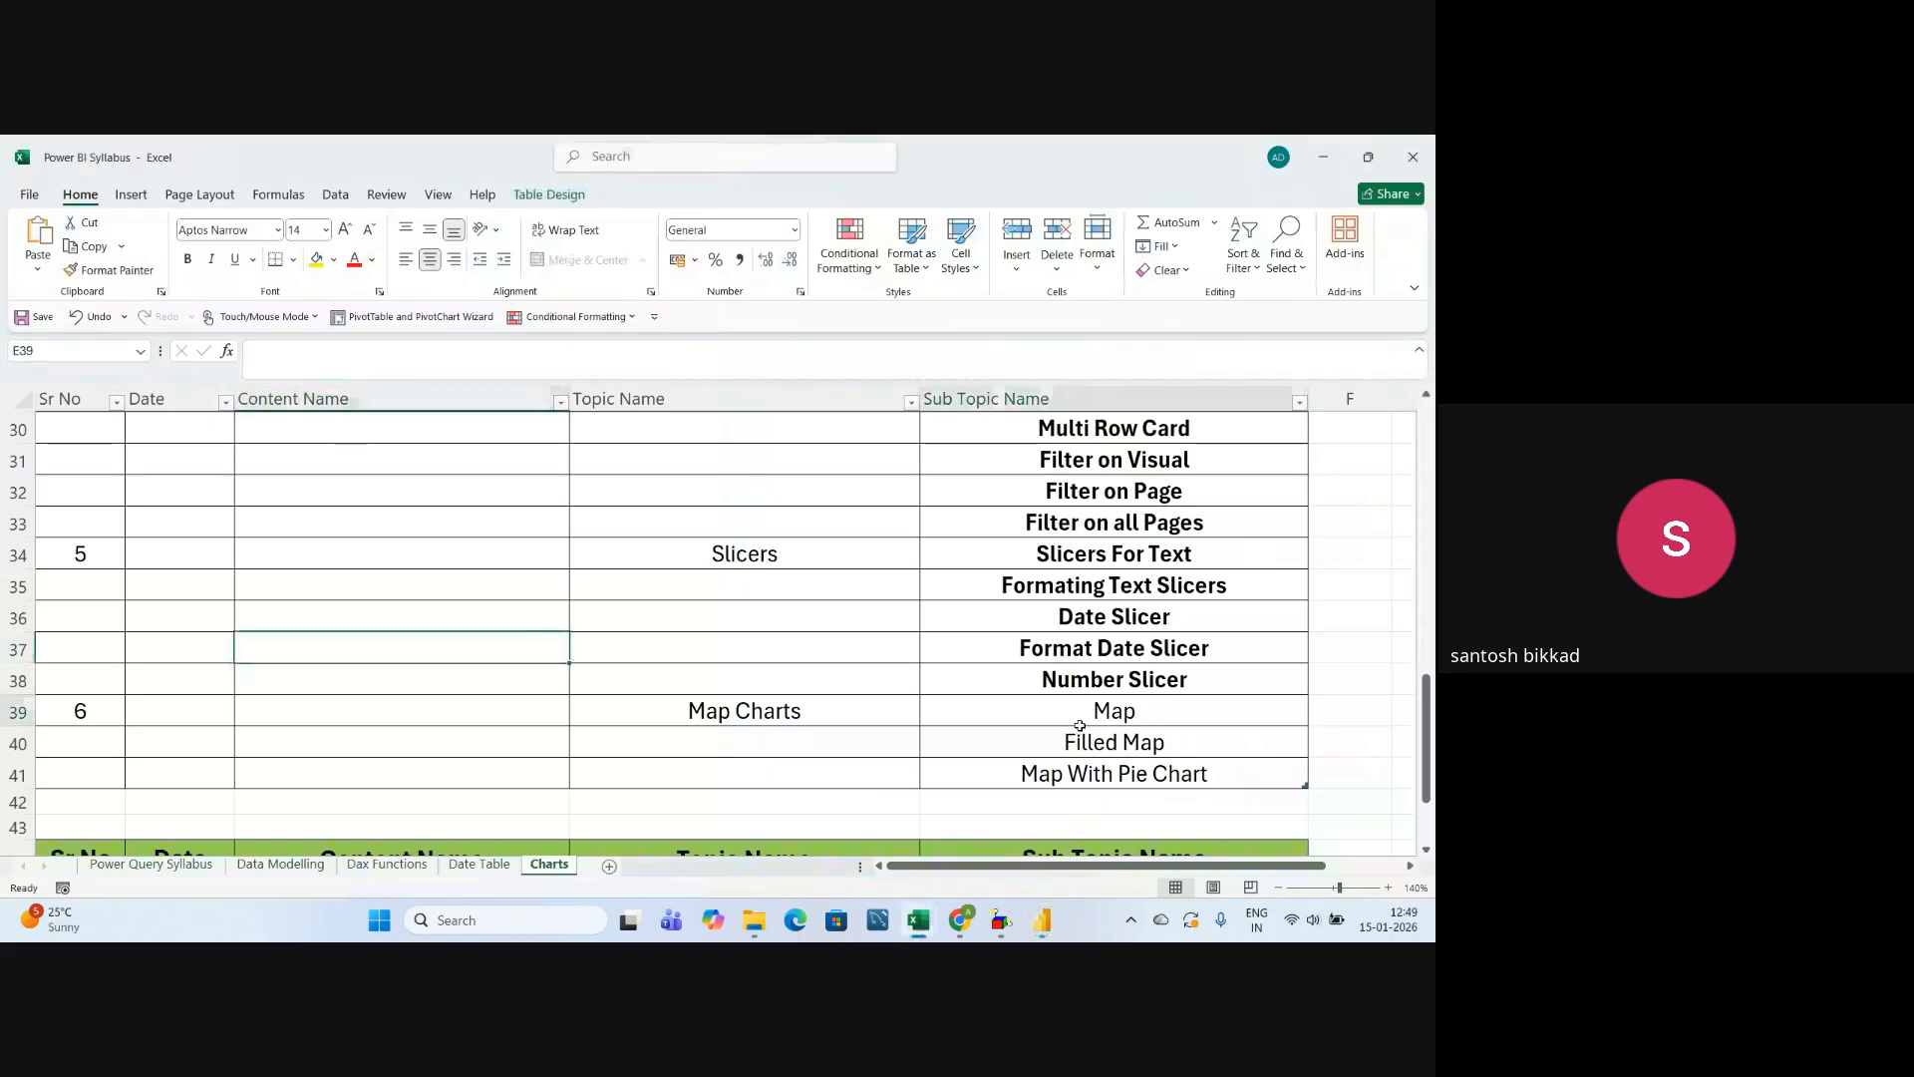
{"action": "left_click", "coordinate": [1079, 743]}
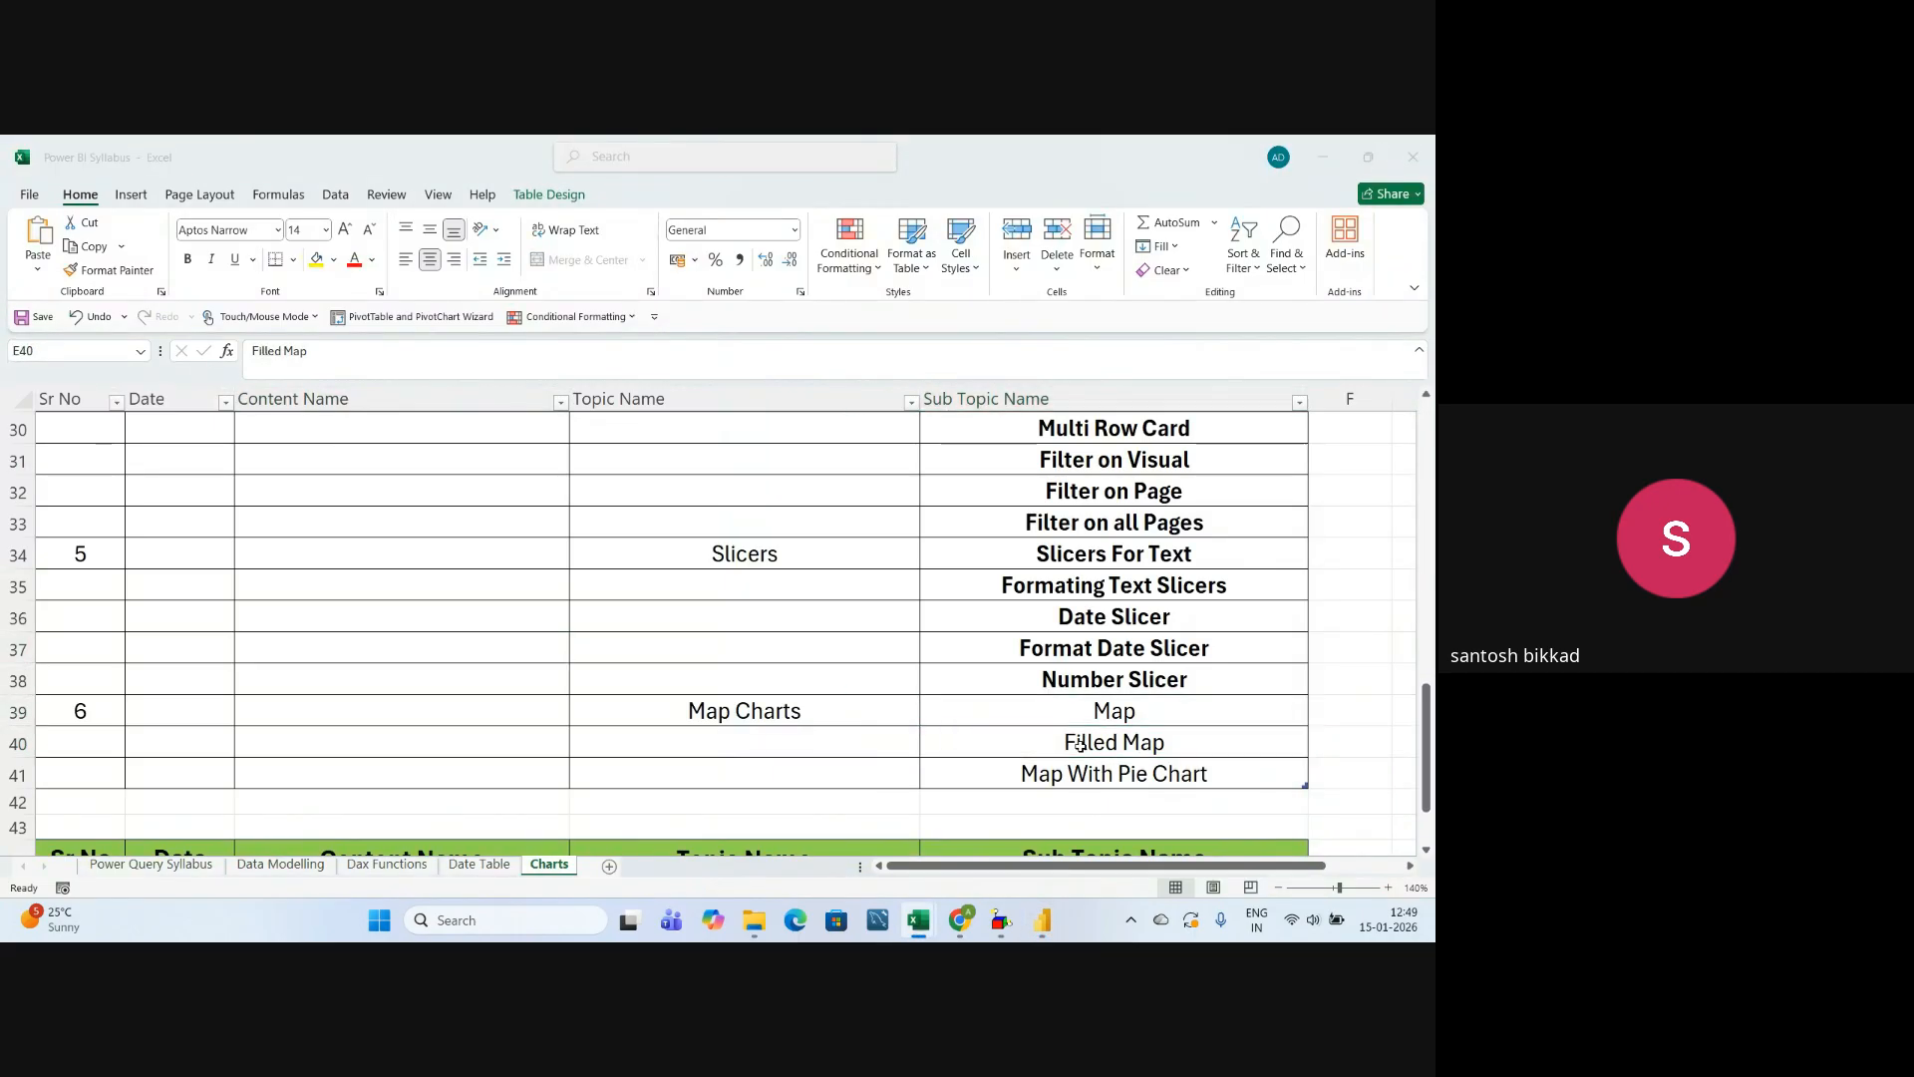
{"action": "key", "text": "alt+Tab"}
Add a new report page and name it Filled Map.
{"action": "left_click", "coordinate": [263, 863]}
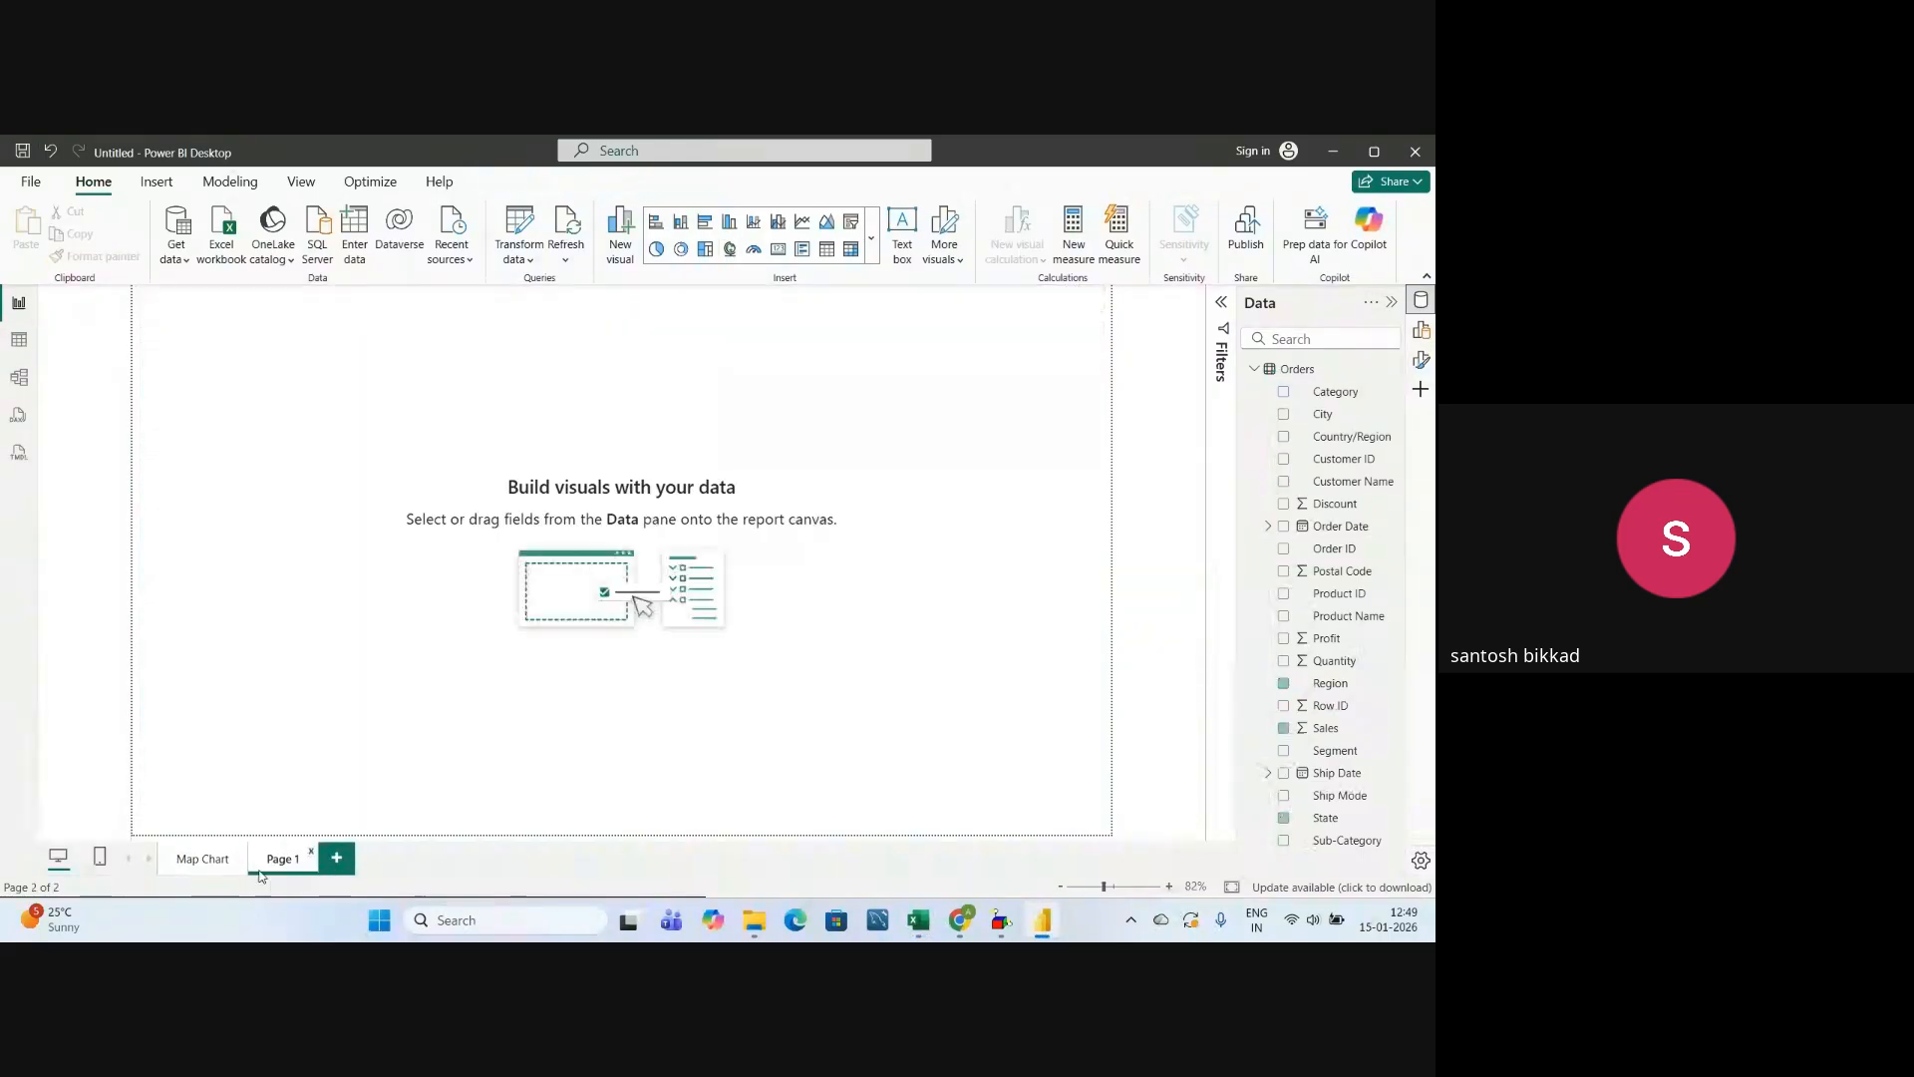
{"action": "right_click", "coordinate": [275, 860]}
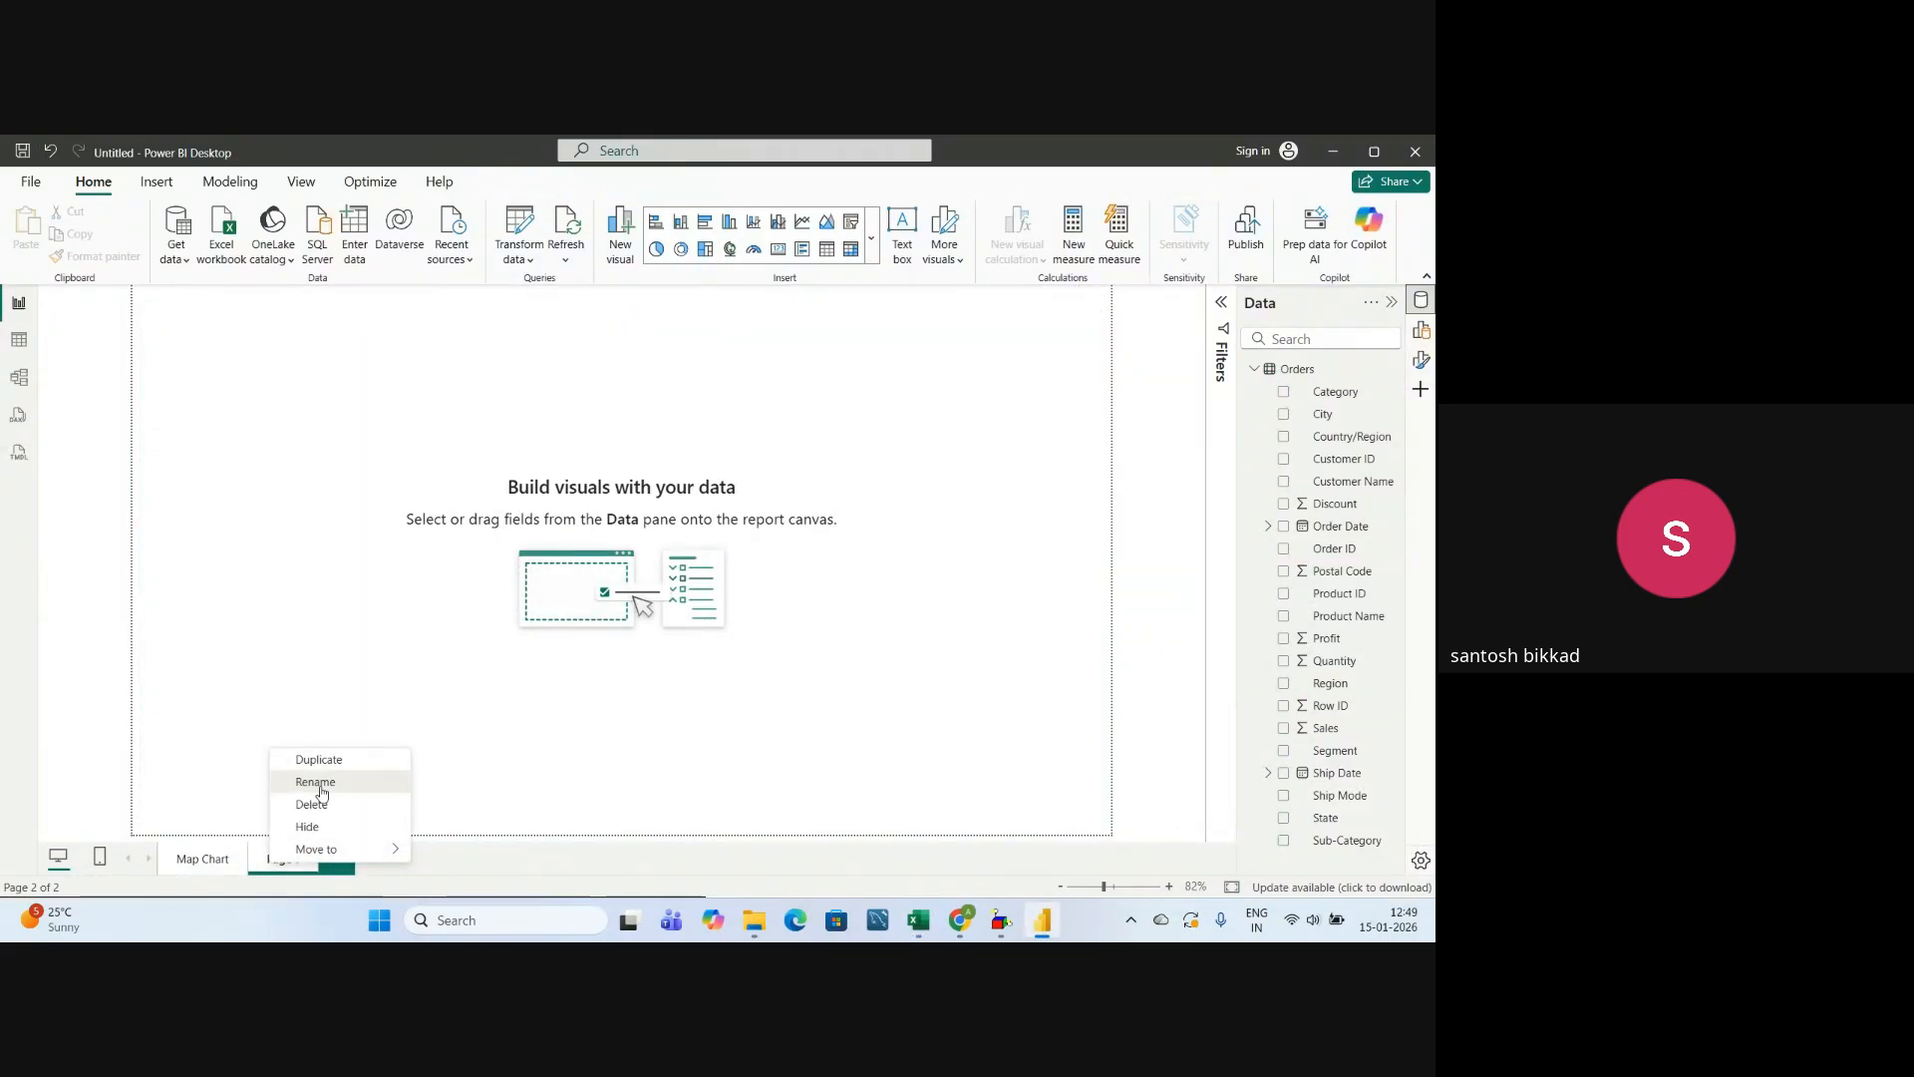
{"action": "left_click", "coordinate": [321, 792]}
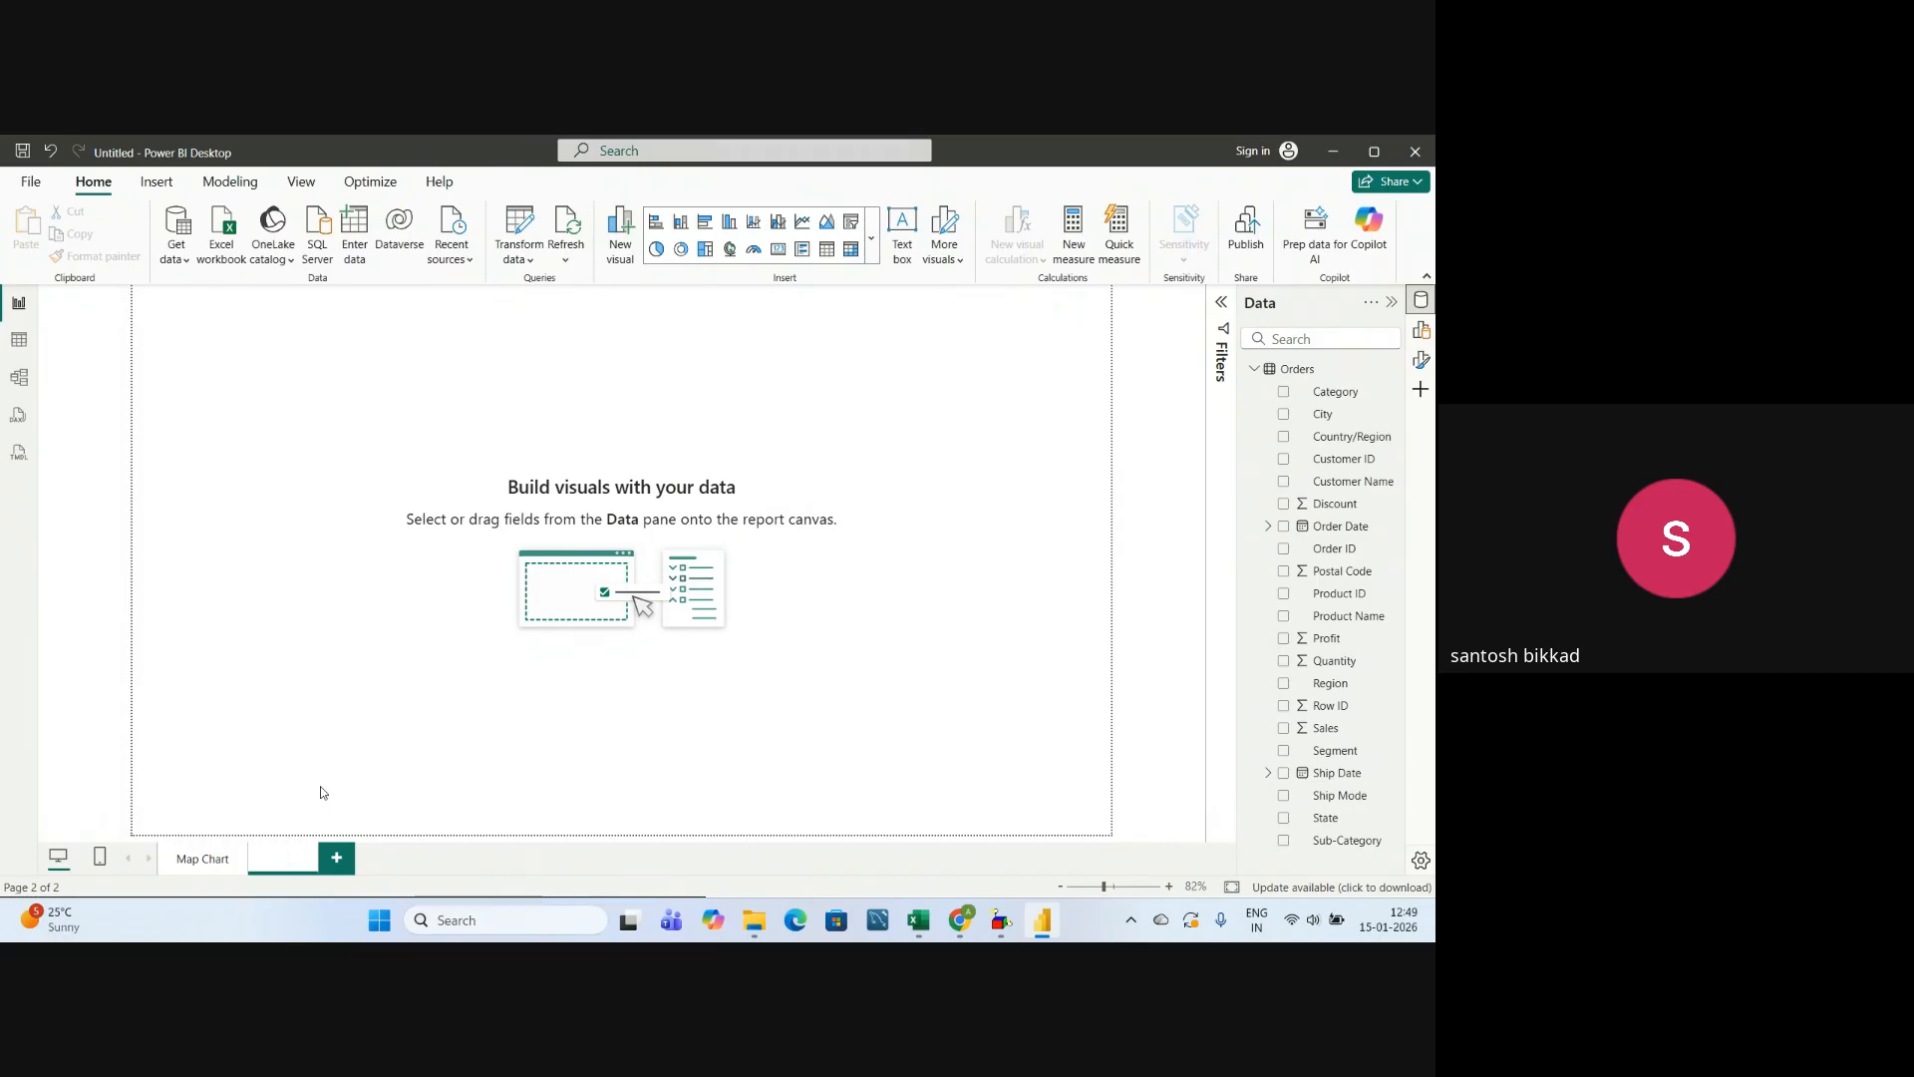
{"action": "type", "text": "Filled Map"}
{"action": "key", "text": "Return"}
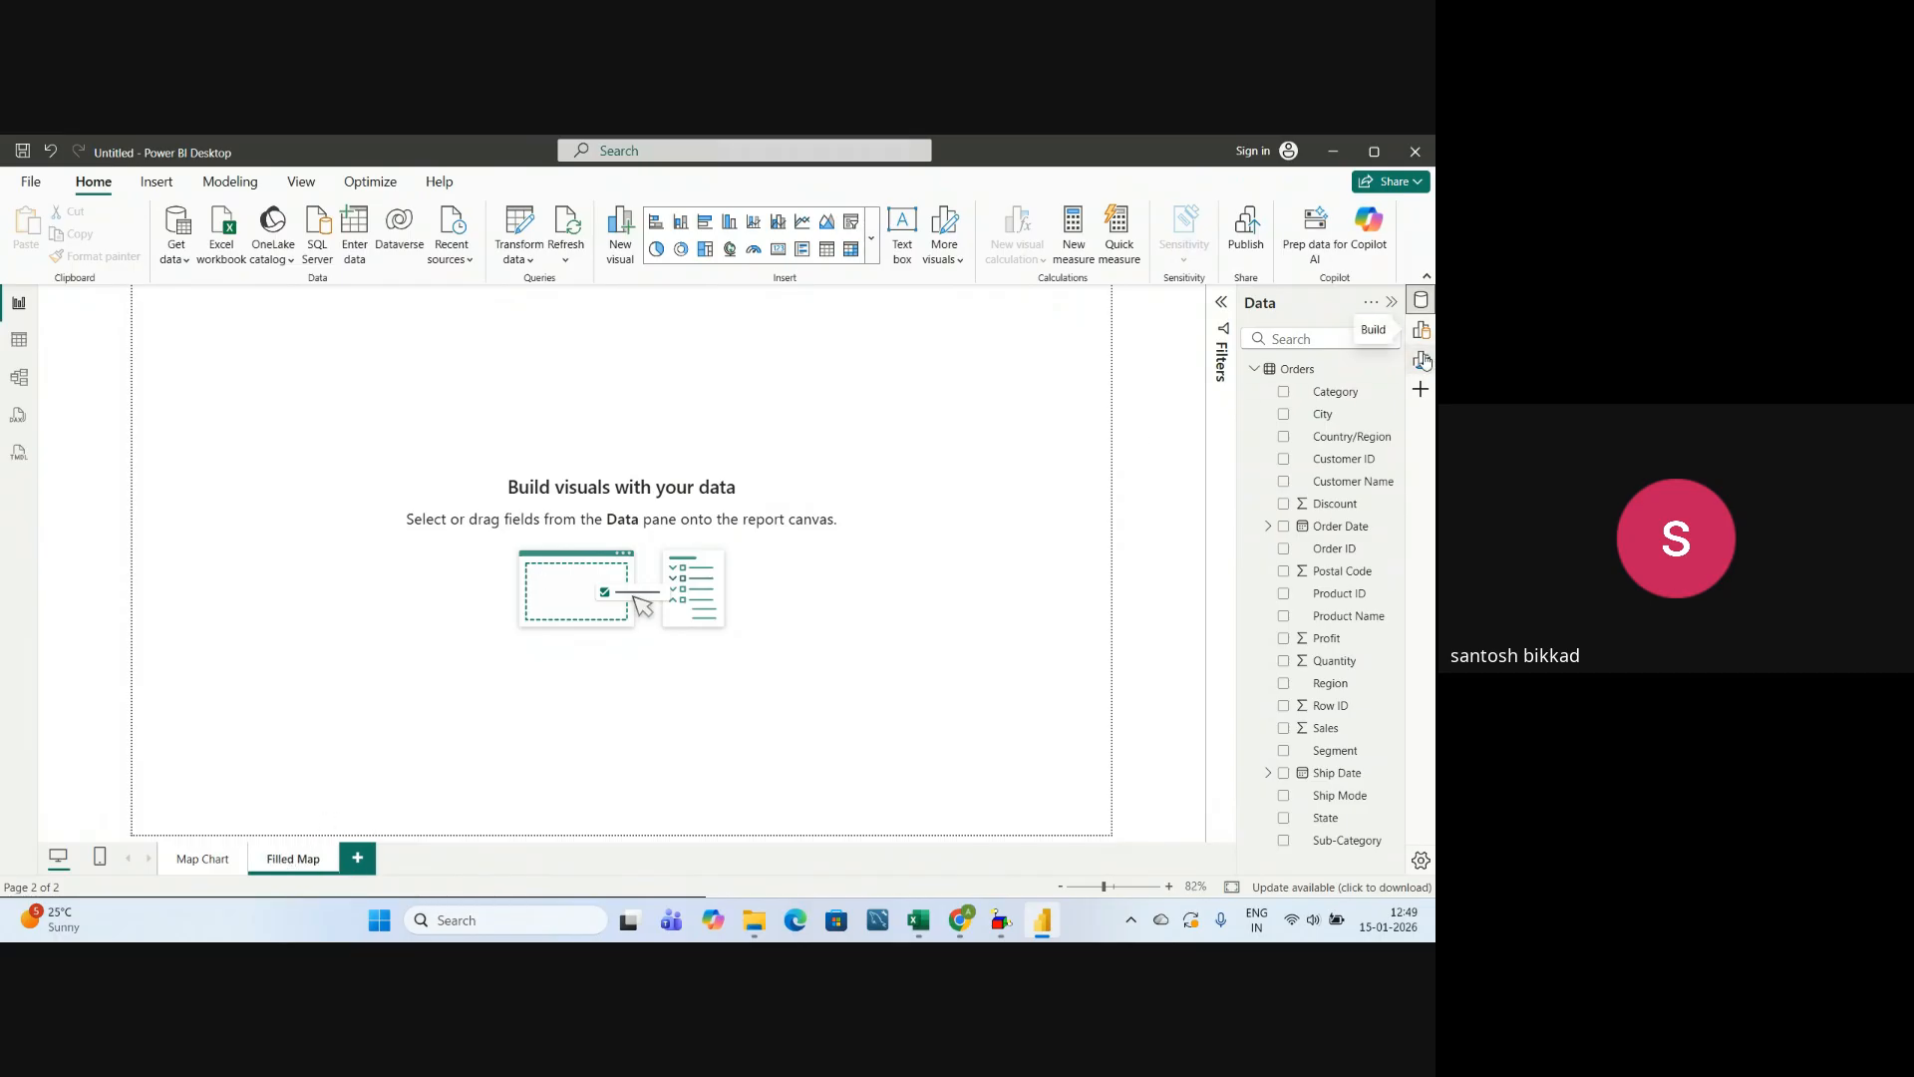
Insert a Filled map visual on the Filled Map page and enlarge it to cover nearly the whole page.
{"action": "left_click", "coordinate": [1422, 335]}
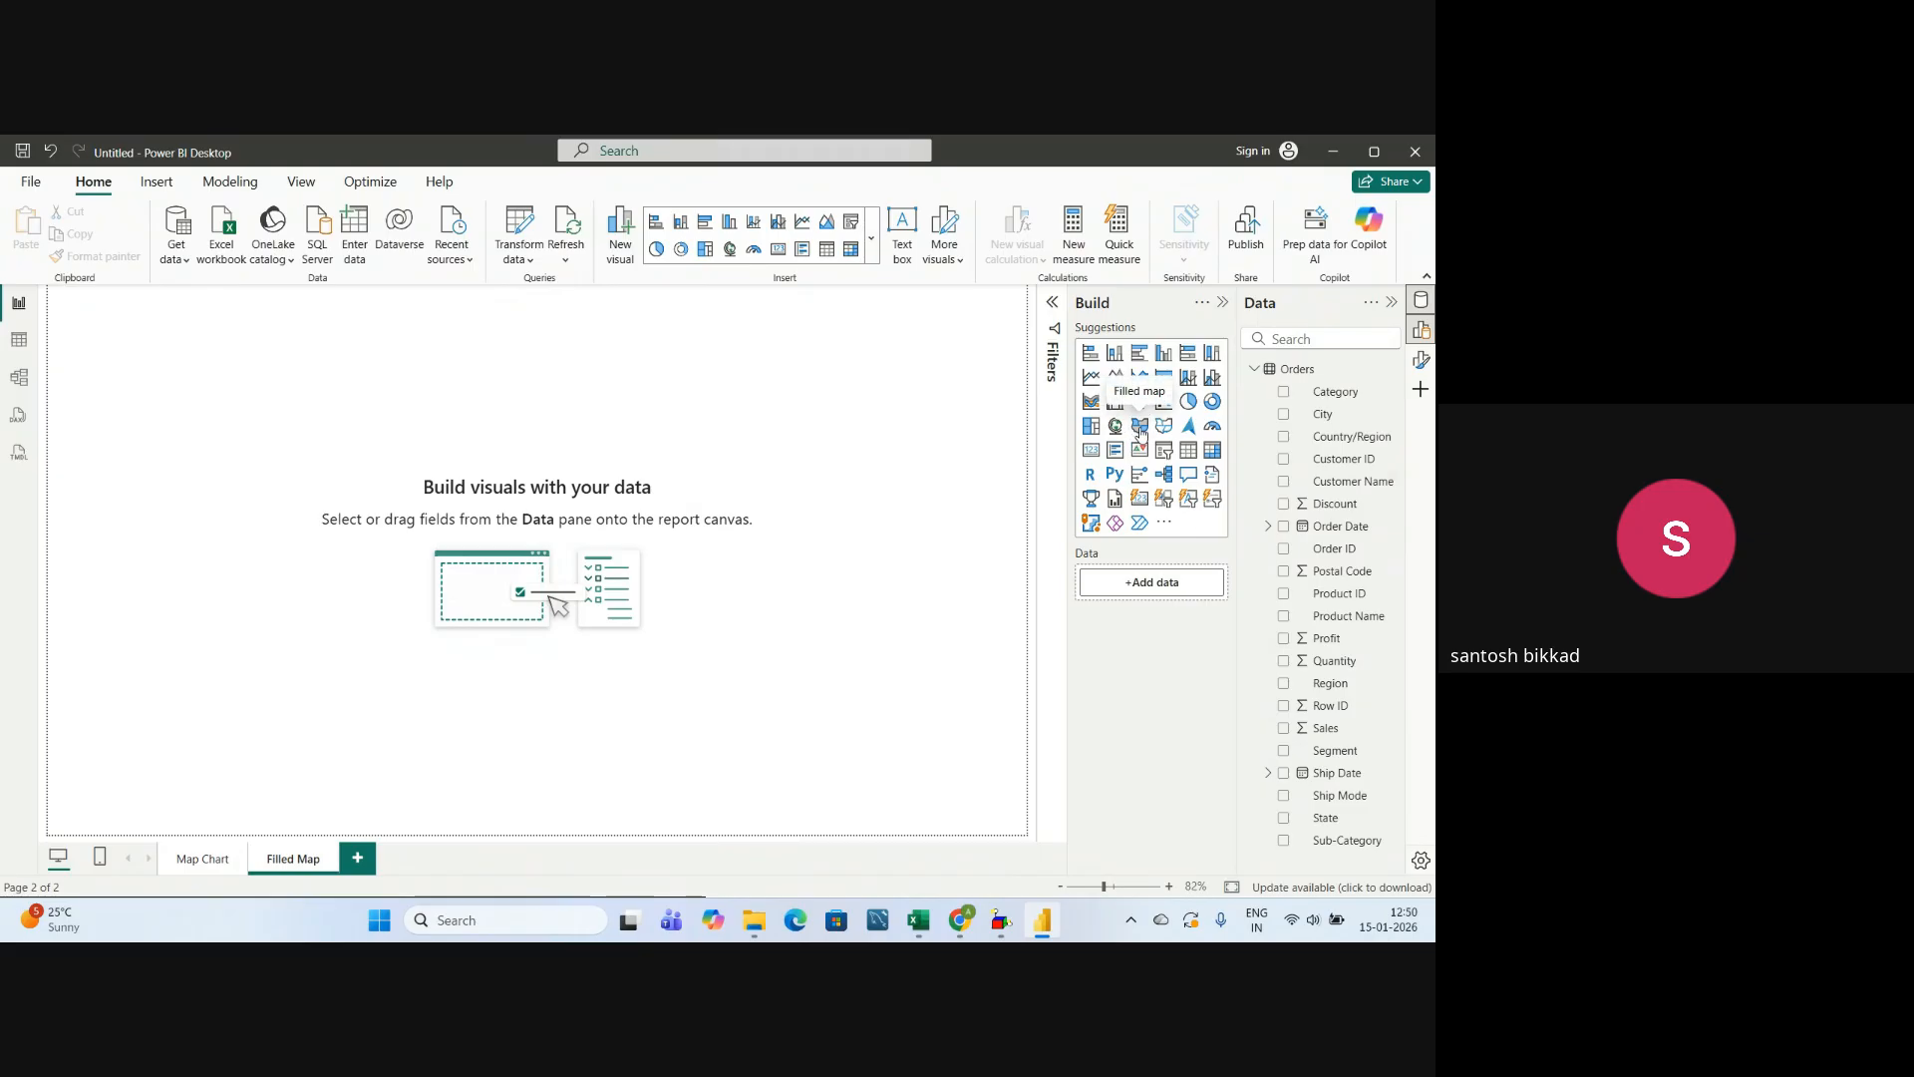
{"action": "left_click", "coordinate": [1142, 427]}
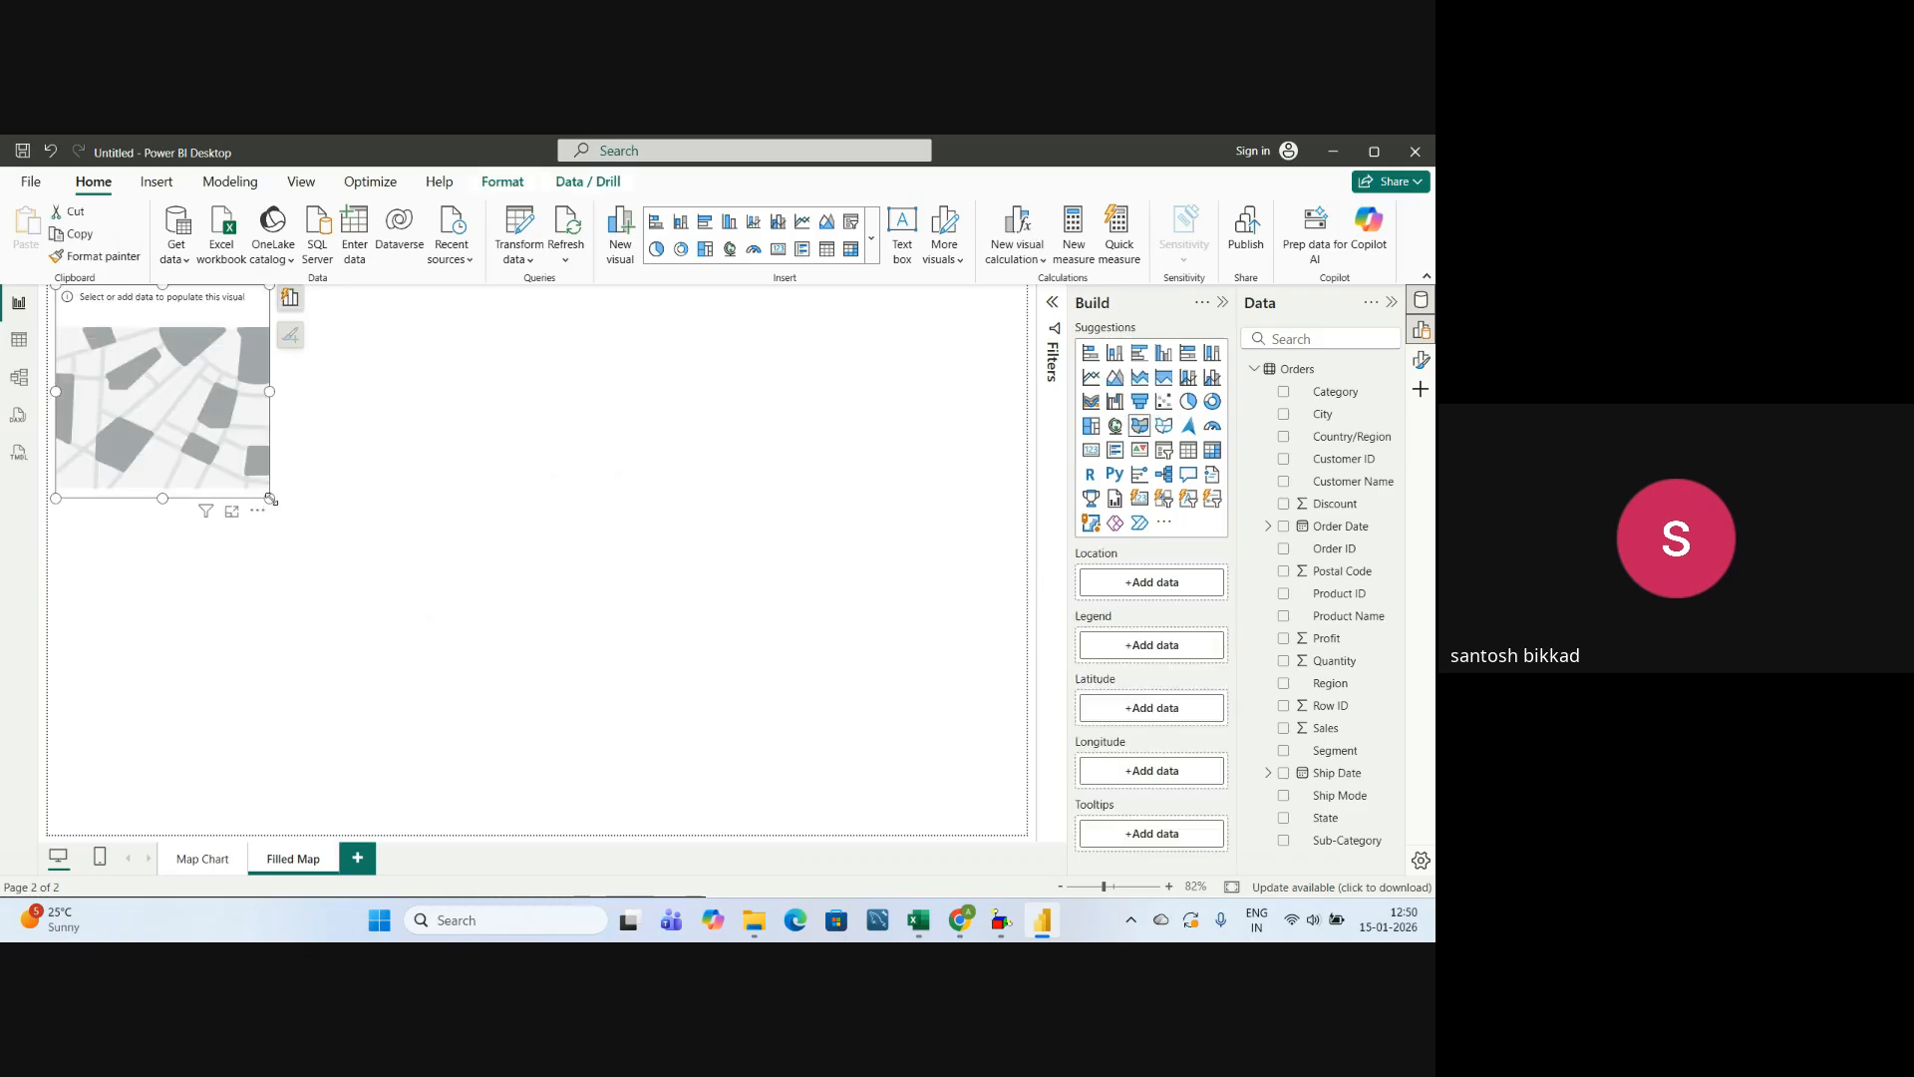
{"action": "left_click_drag", "start_coordinate": [270, 498], "coordinate": [1010, 811]}
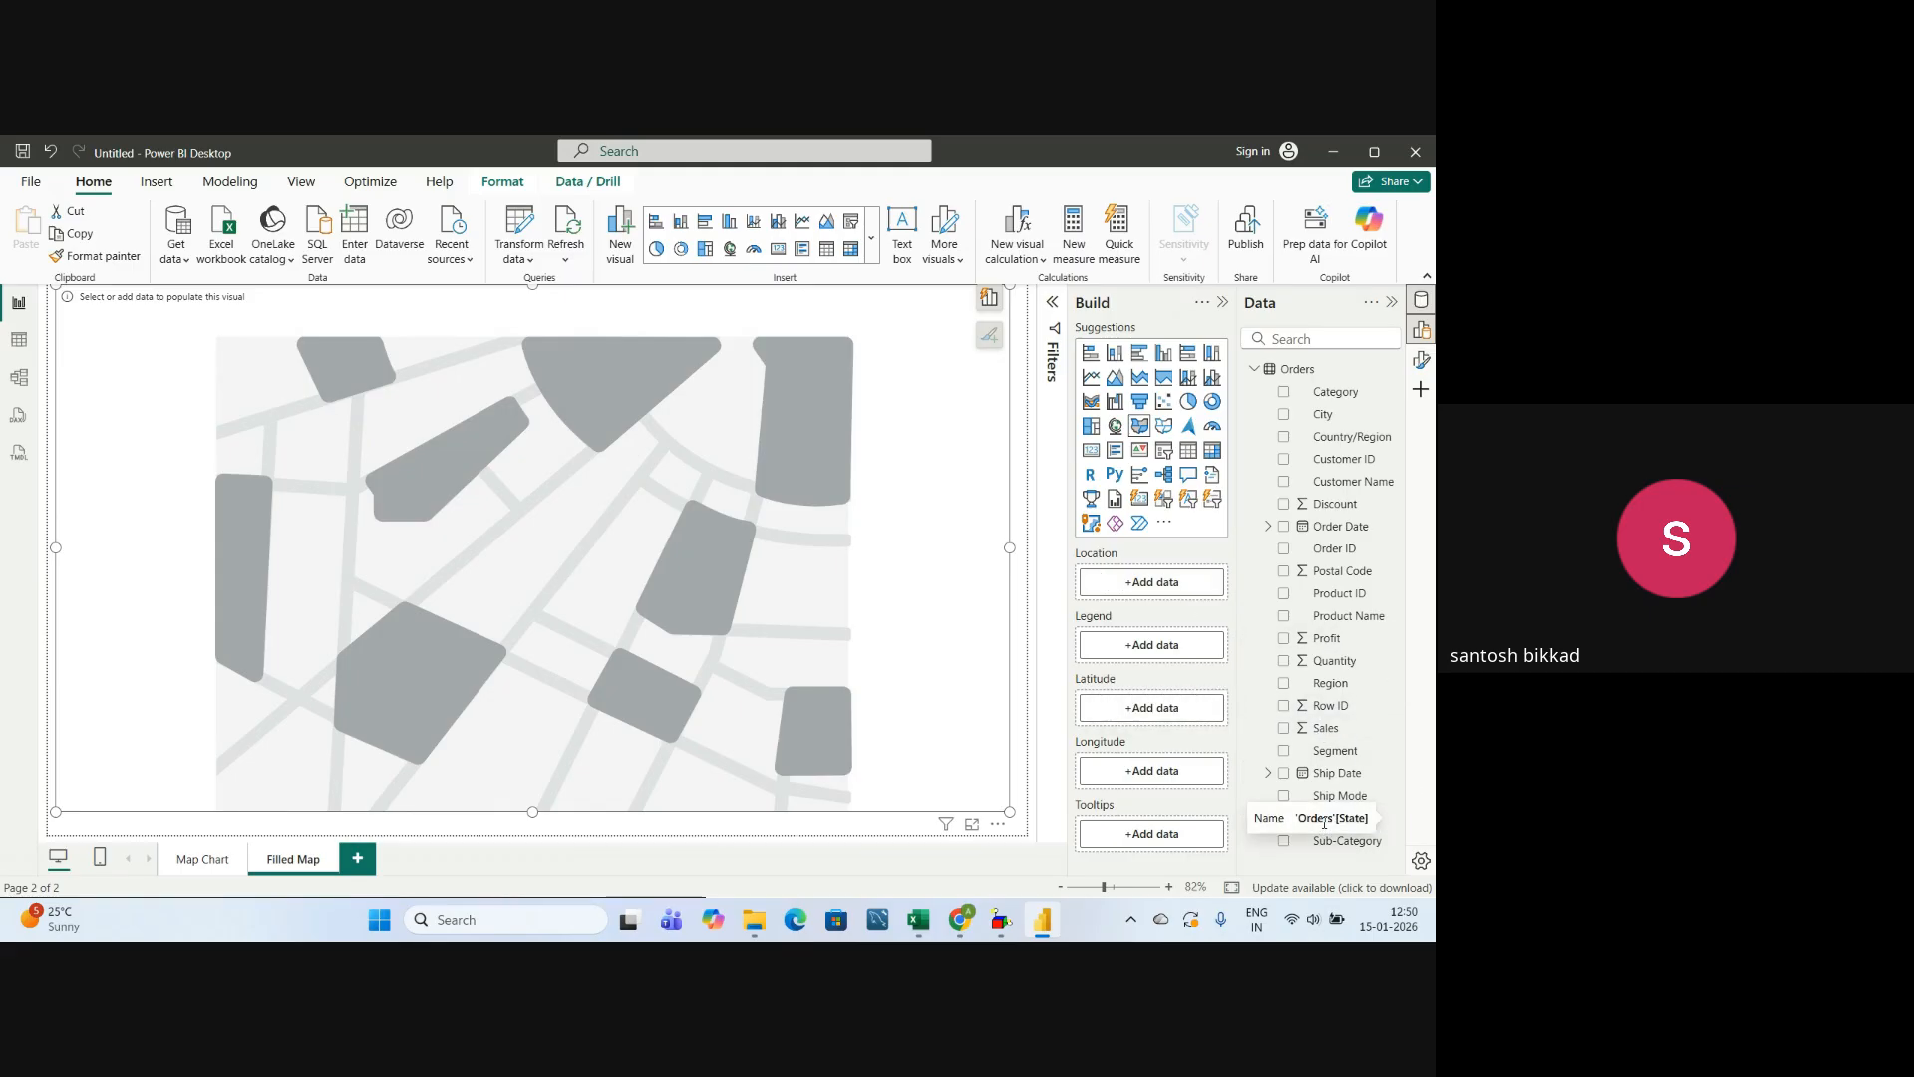
Assign the State field as the filled map's location and the Region field as its legend.
{"action": "left_click_drag", "start_coordinate": [1322, 831], "coordinate": [1153, 593]}
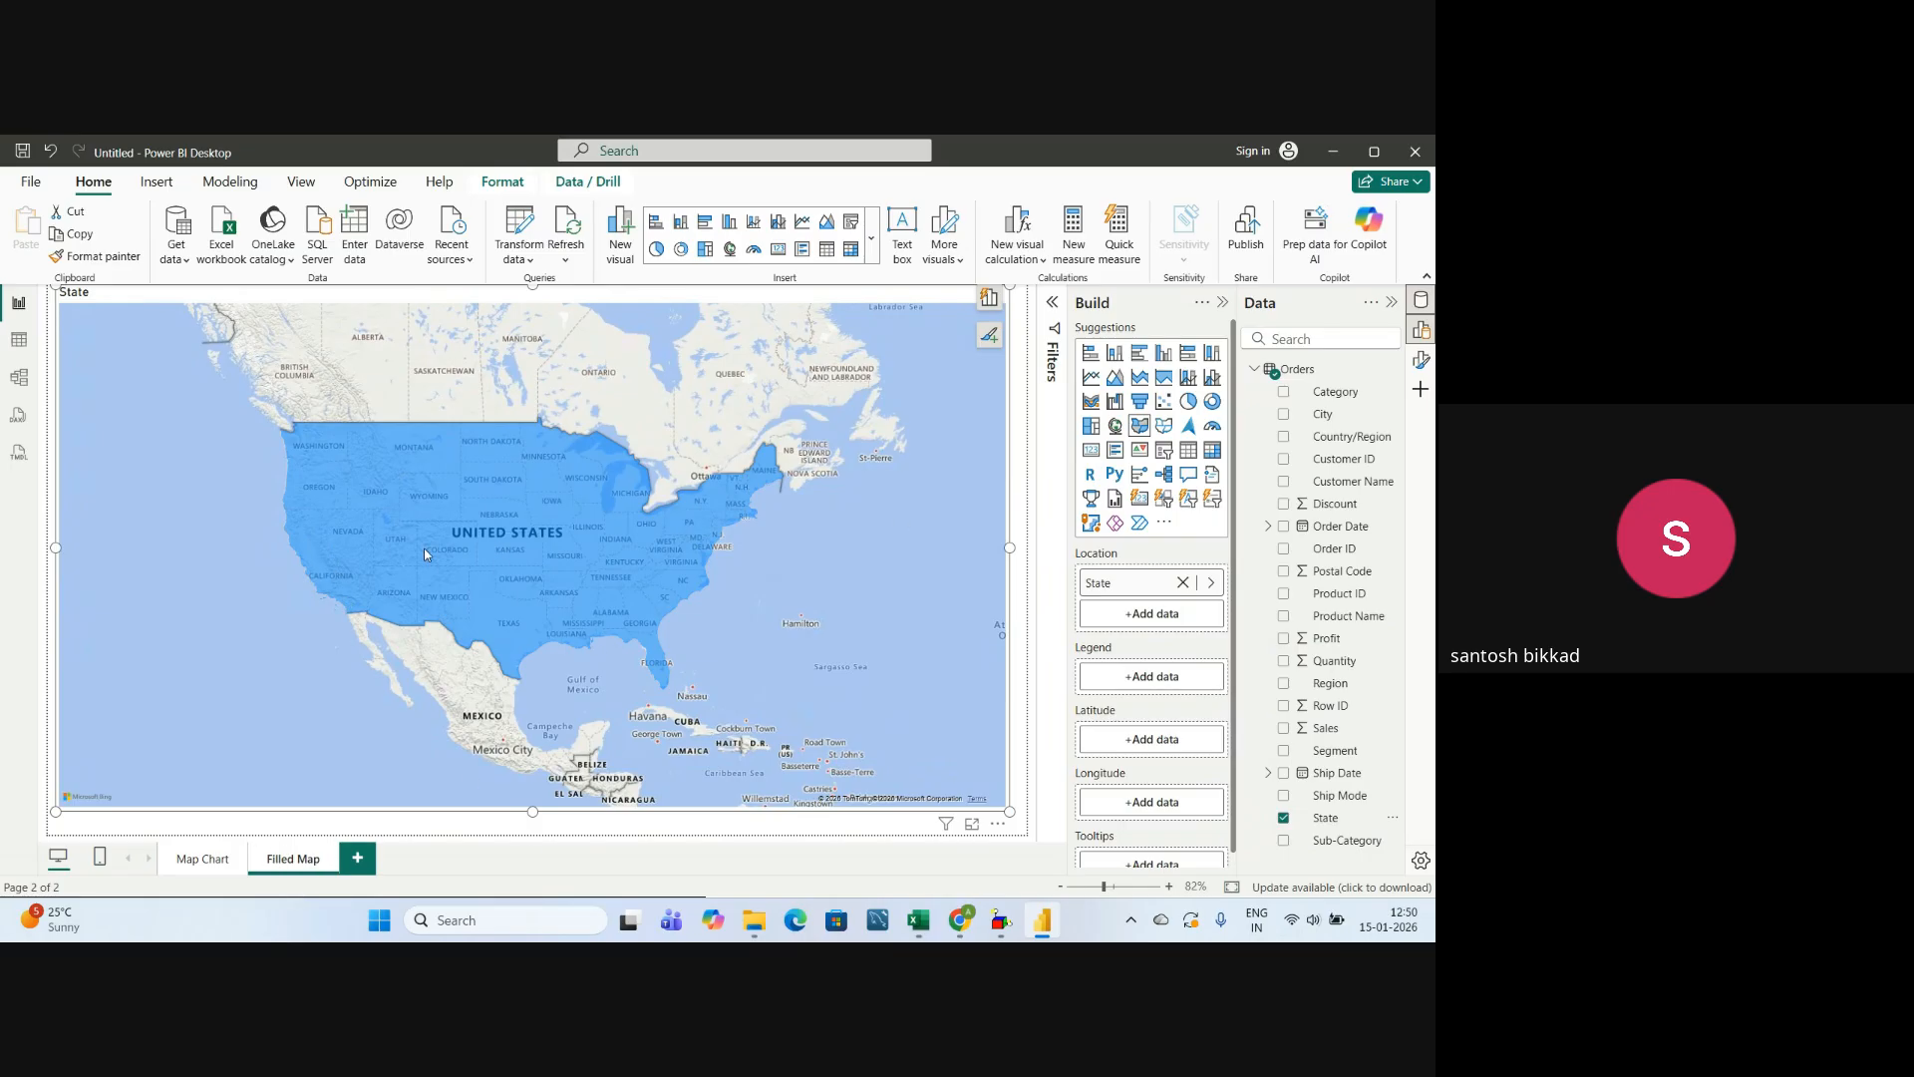
{"action": "mouse_move", "coordinate": [425, 550]}
{"action": "left_click_drag", "start_coordinate": [1335, 683], "coordinate": [1179, 675]}
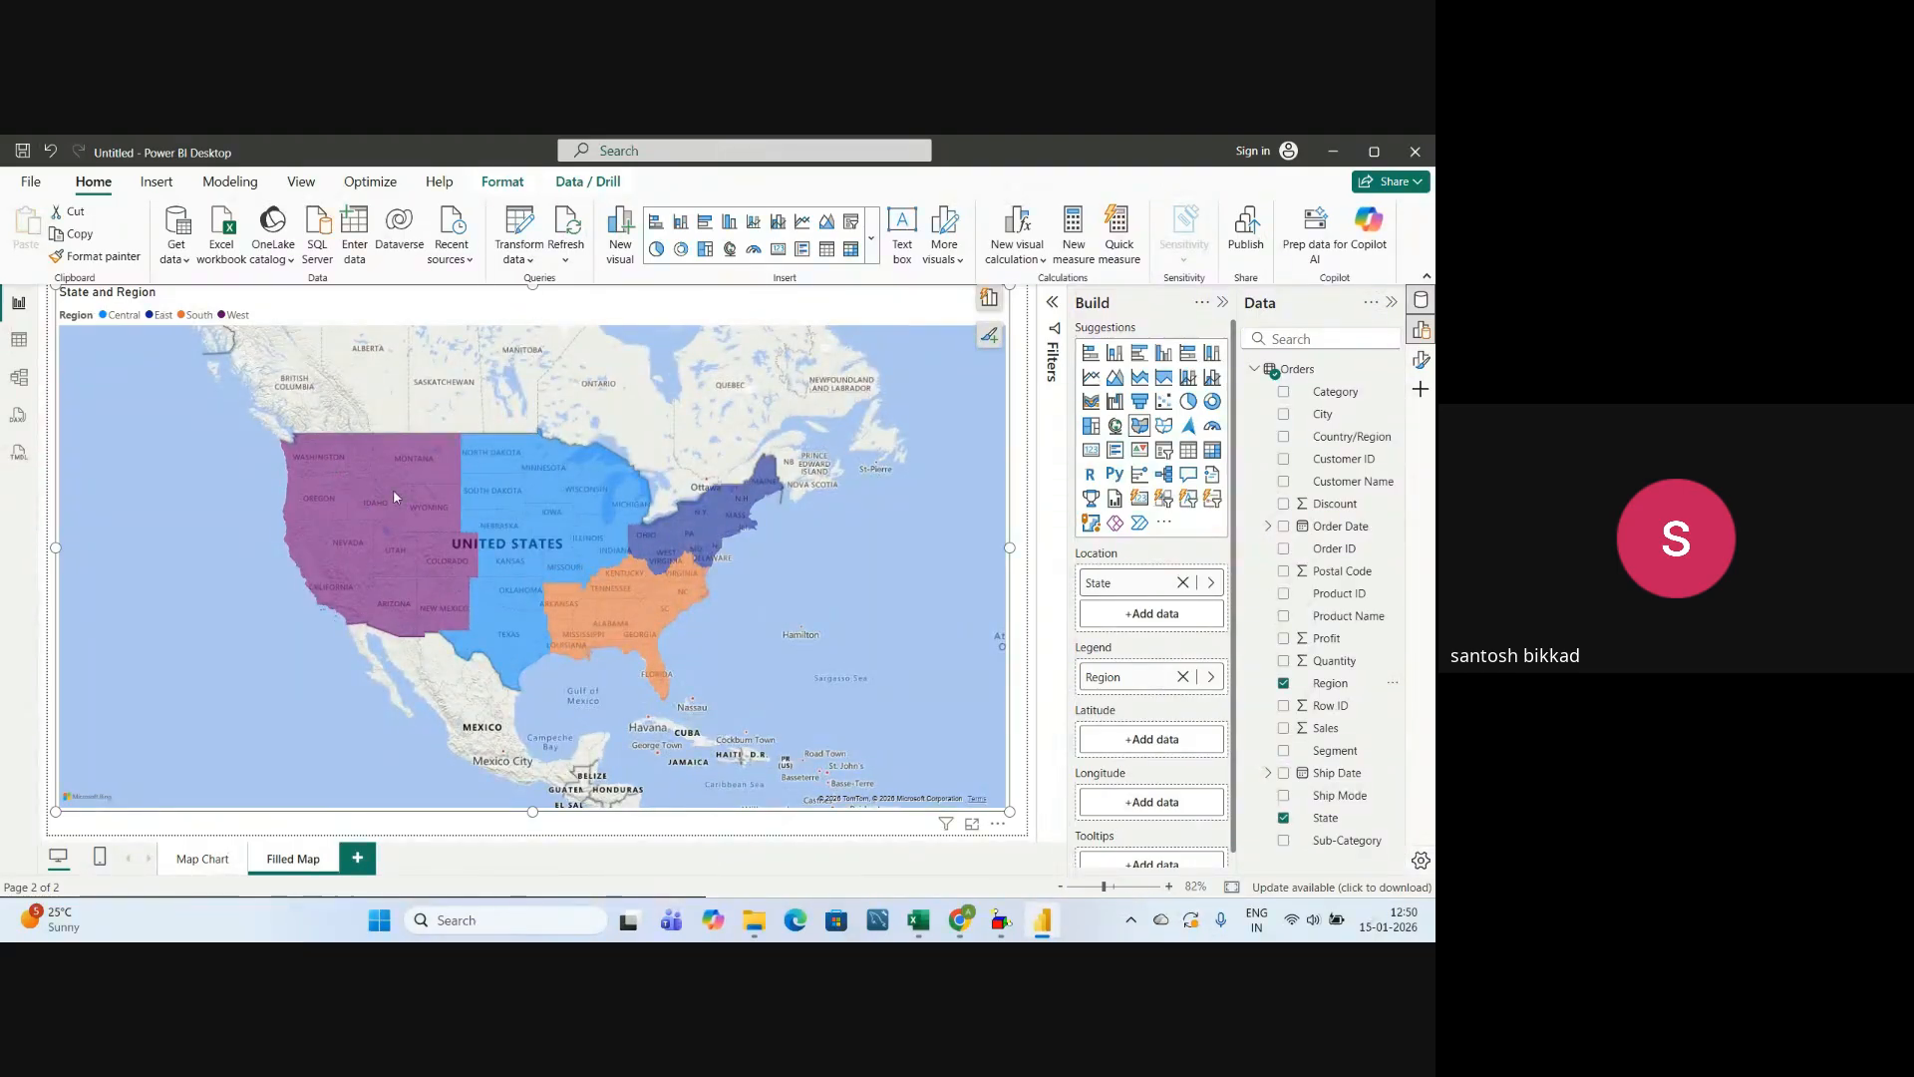
Check the state details in each colored region and add the Profit field to the filled map's tooltips.
{"action": "mouse_move", "coordinate": [495, 515]}
{"action": "mouse_move", "coordinate": [575, 597]}
{"action": "mouse_move", "coordinate": [690, 556]}
{"action": "mouse_move", "coordinate": [382, 542]}
{"action": "left_click_drag", "start_coordinate": [1330, 643], "coordinate": [1161, 849]}
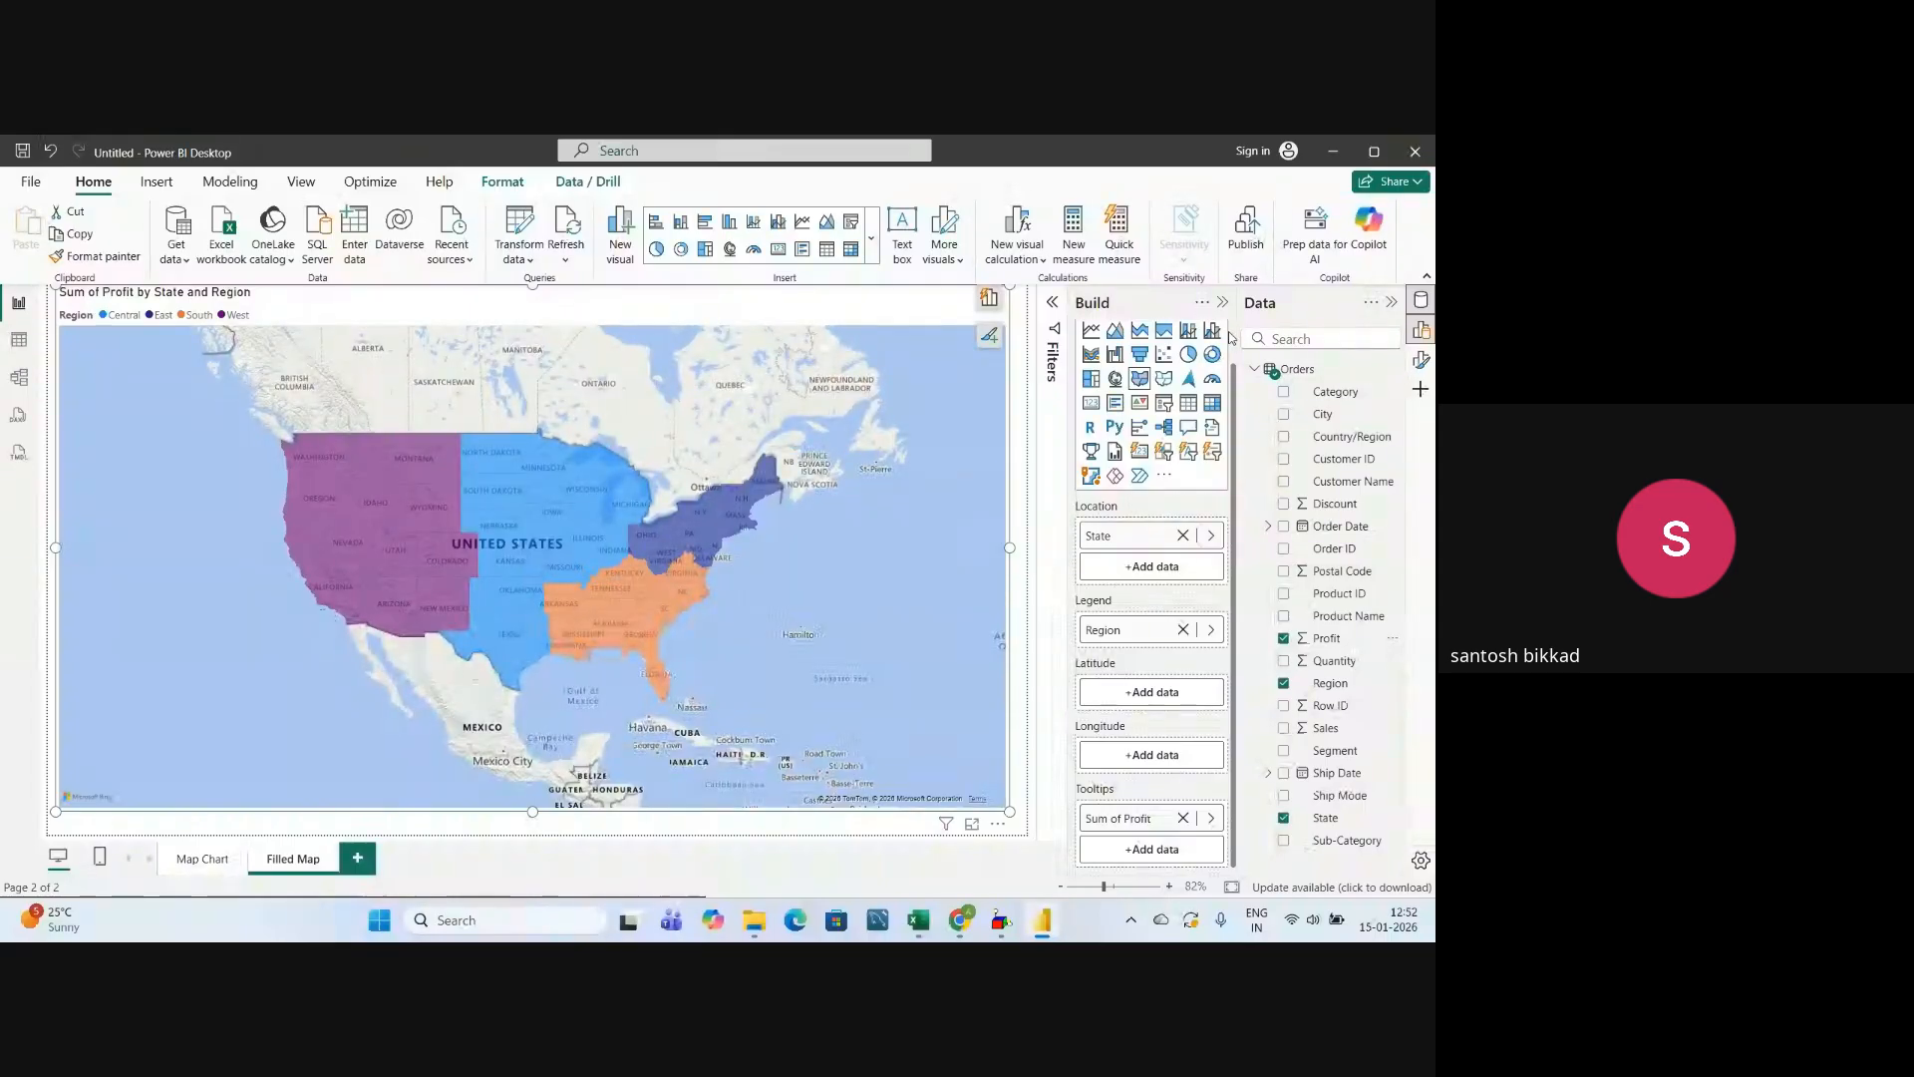
Check the filled map's style settings and set its legend position to Top center.
{"action": "left_click", "coordinate": [1421, 358]}
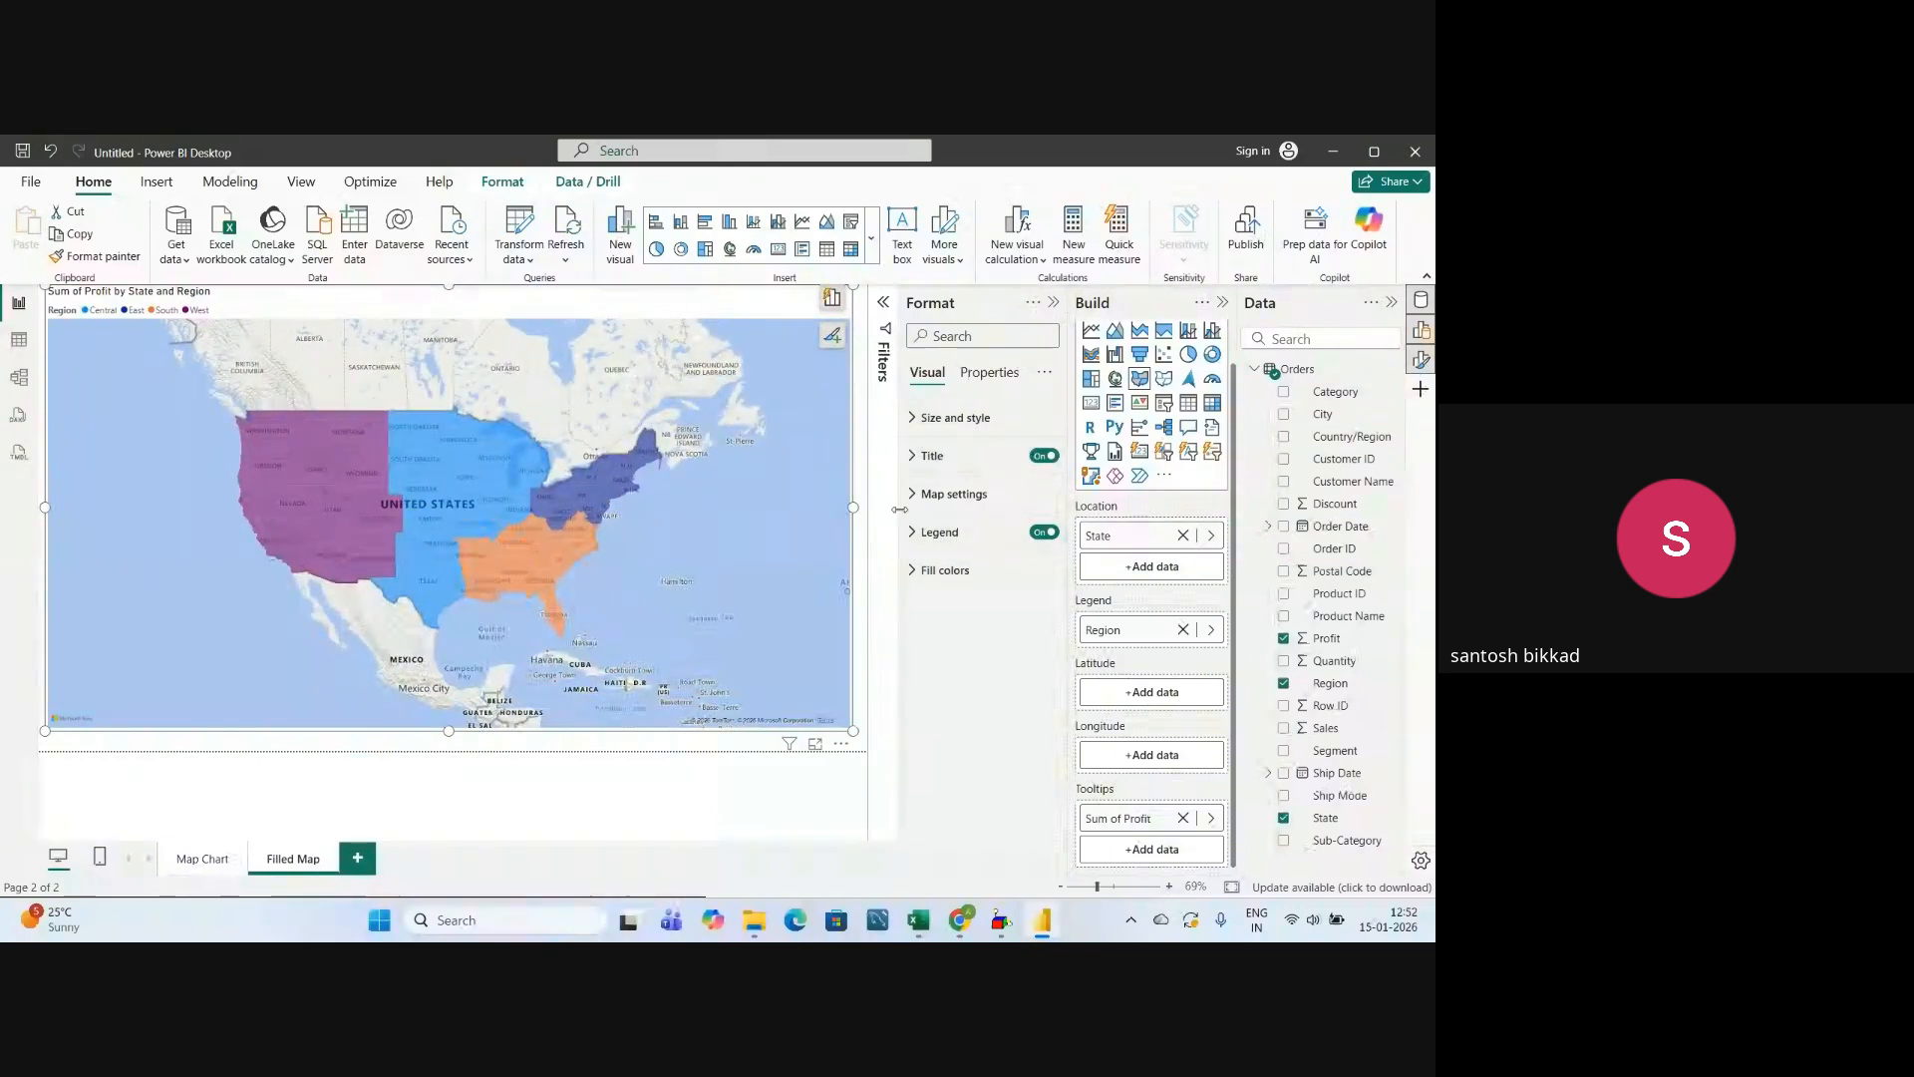
{"action": "left_click", "coordinate": [914, 495]}
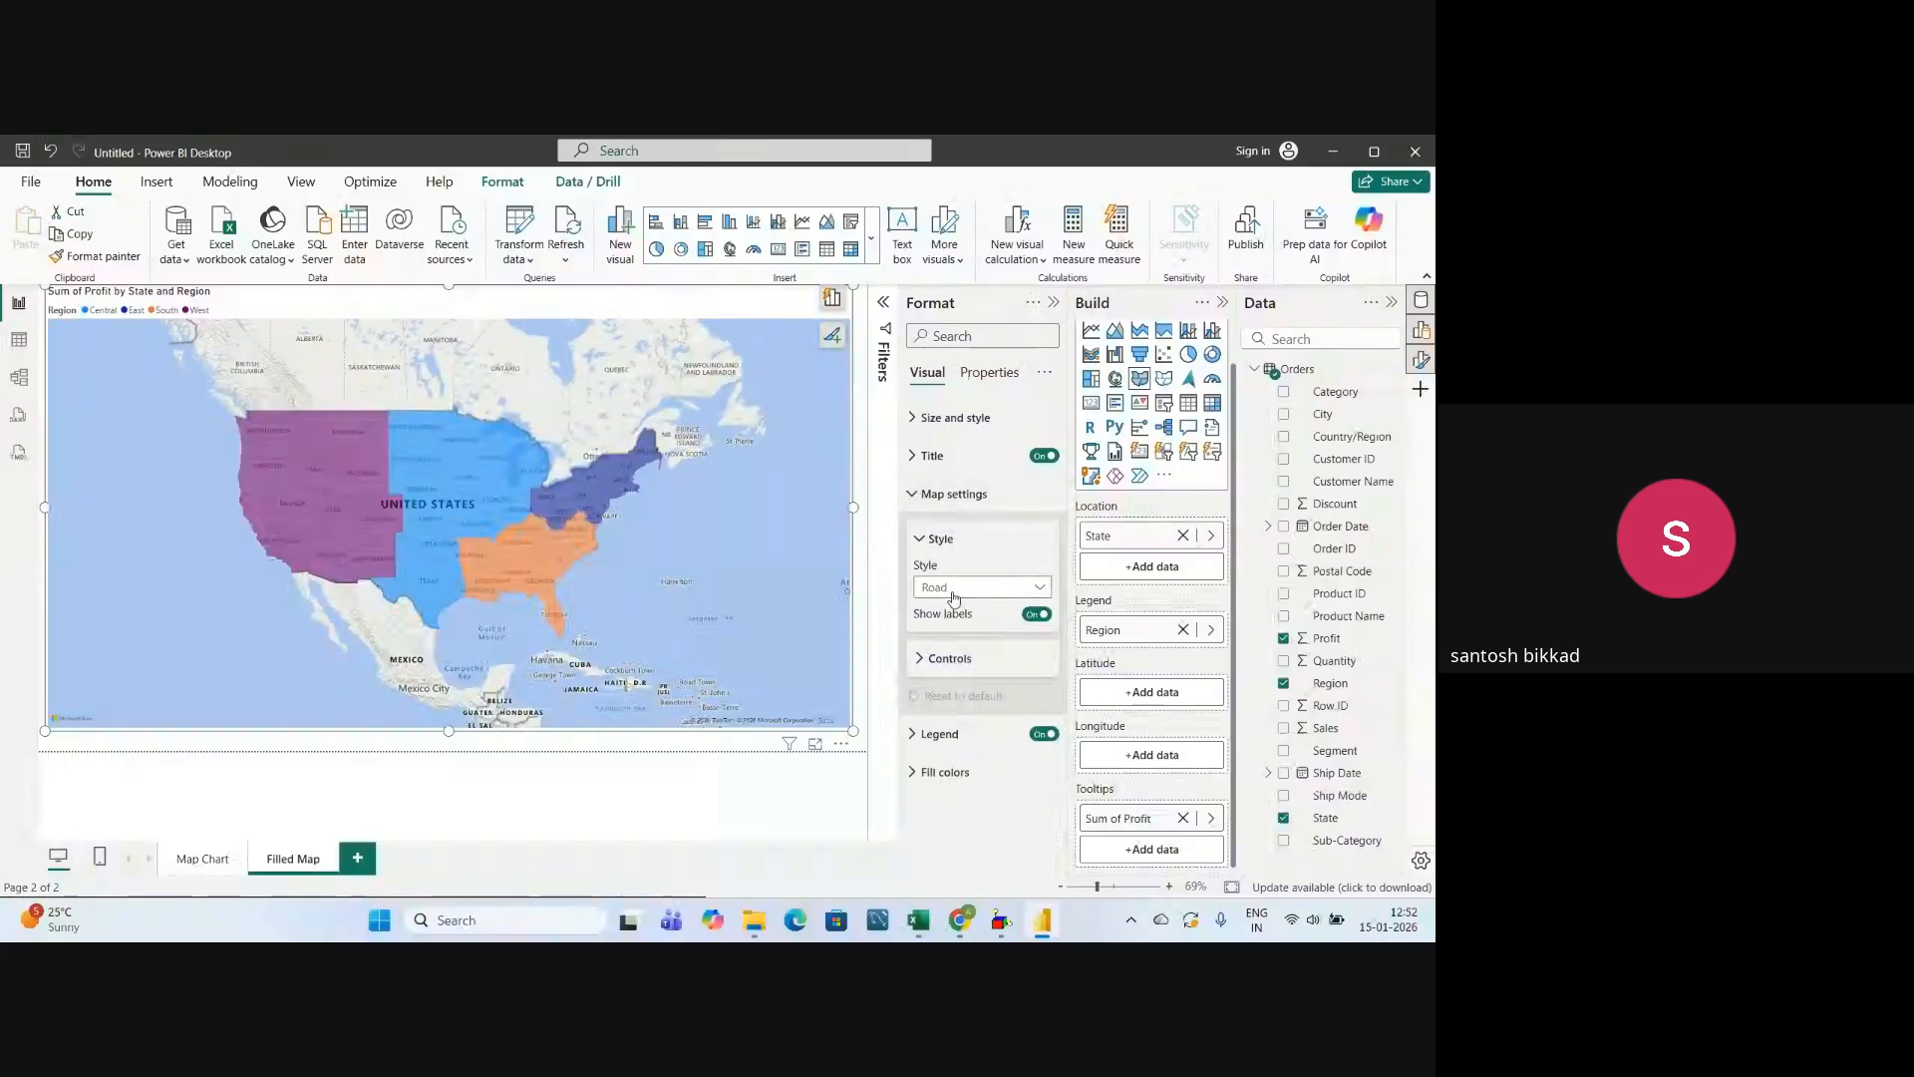
{"action": "left_click", "coordinate": [912, 493]}
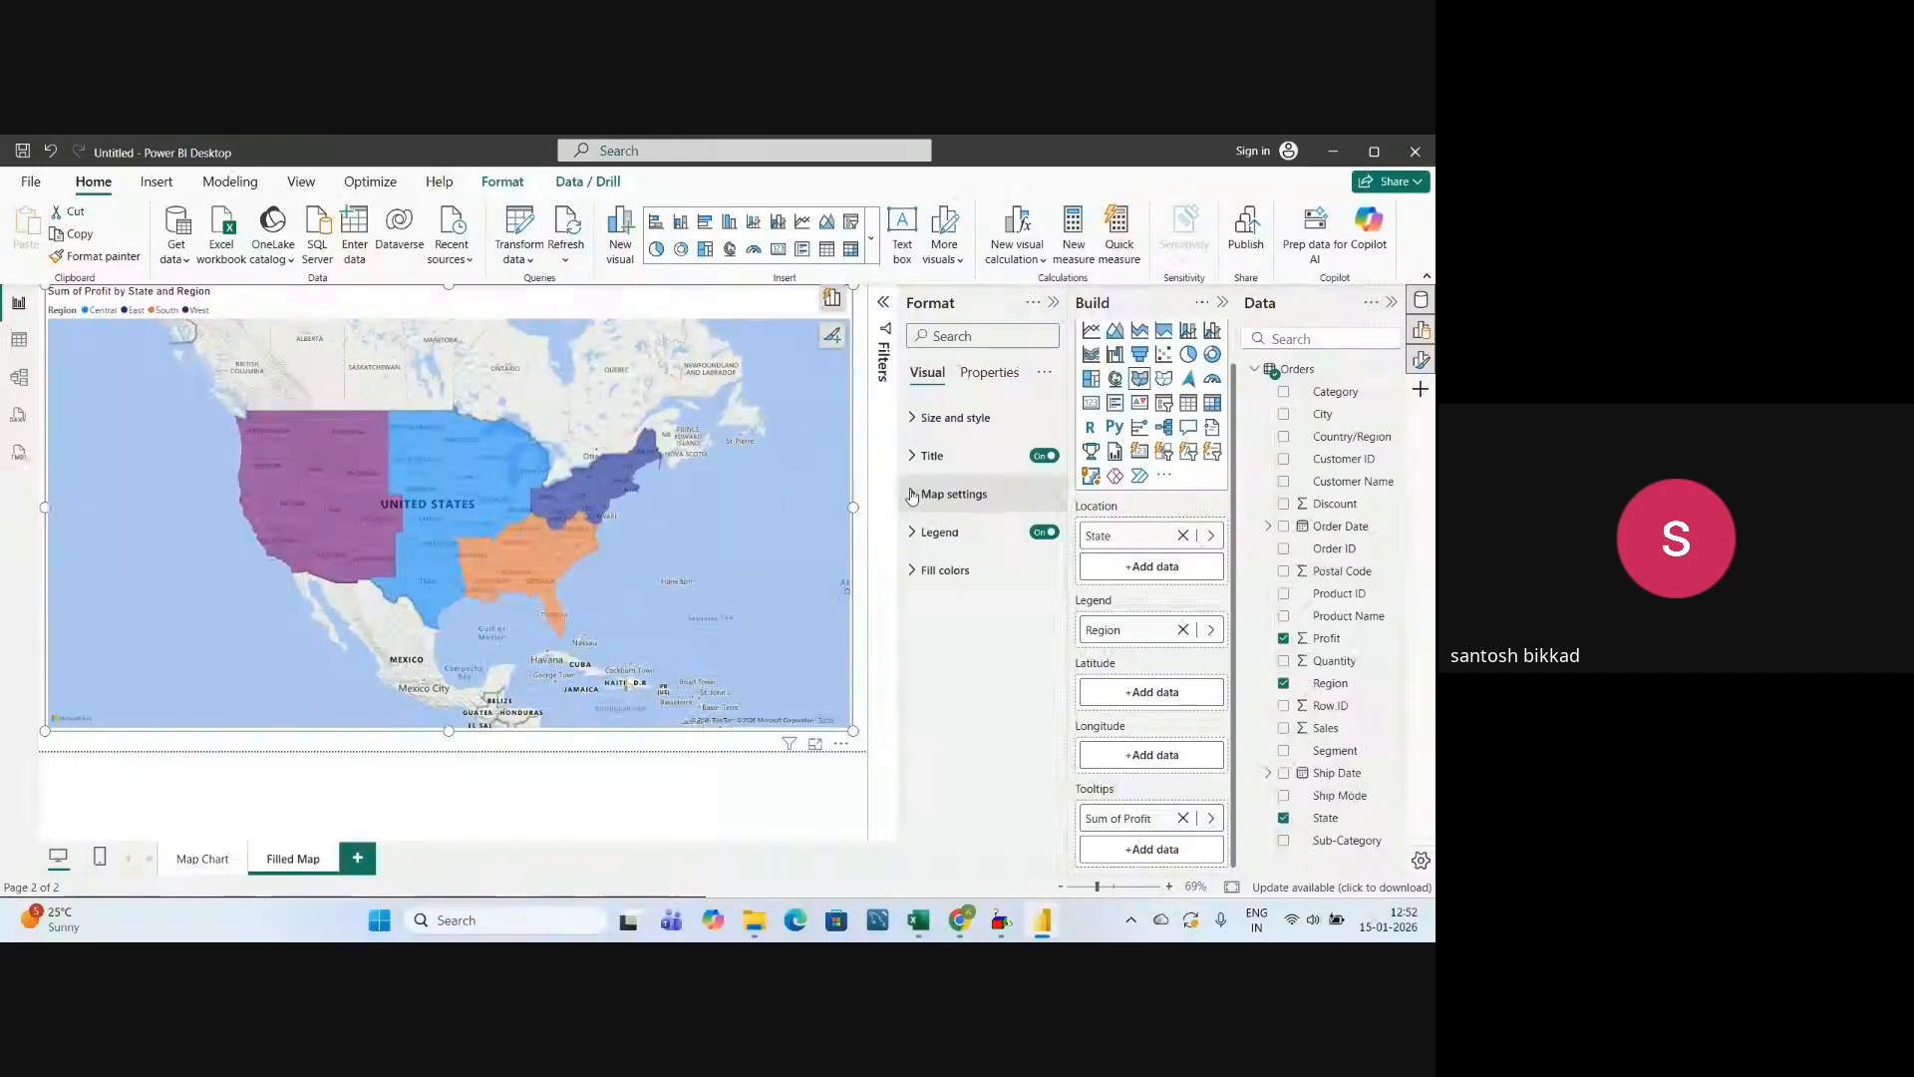
{"action": "left_click", "coordinate": [912, 534]}
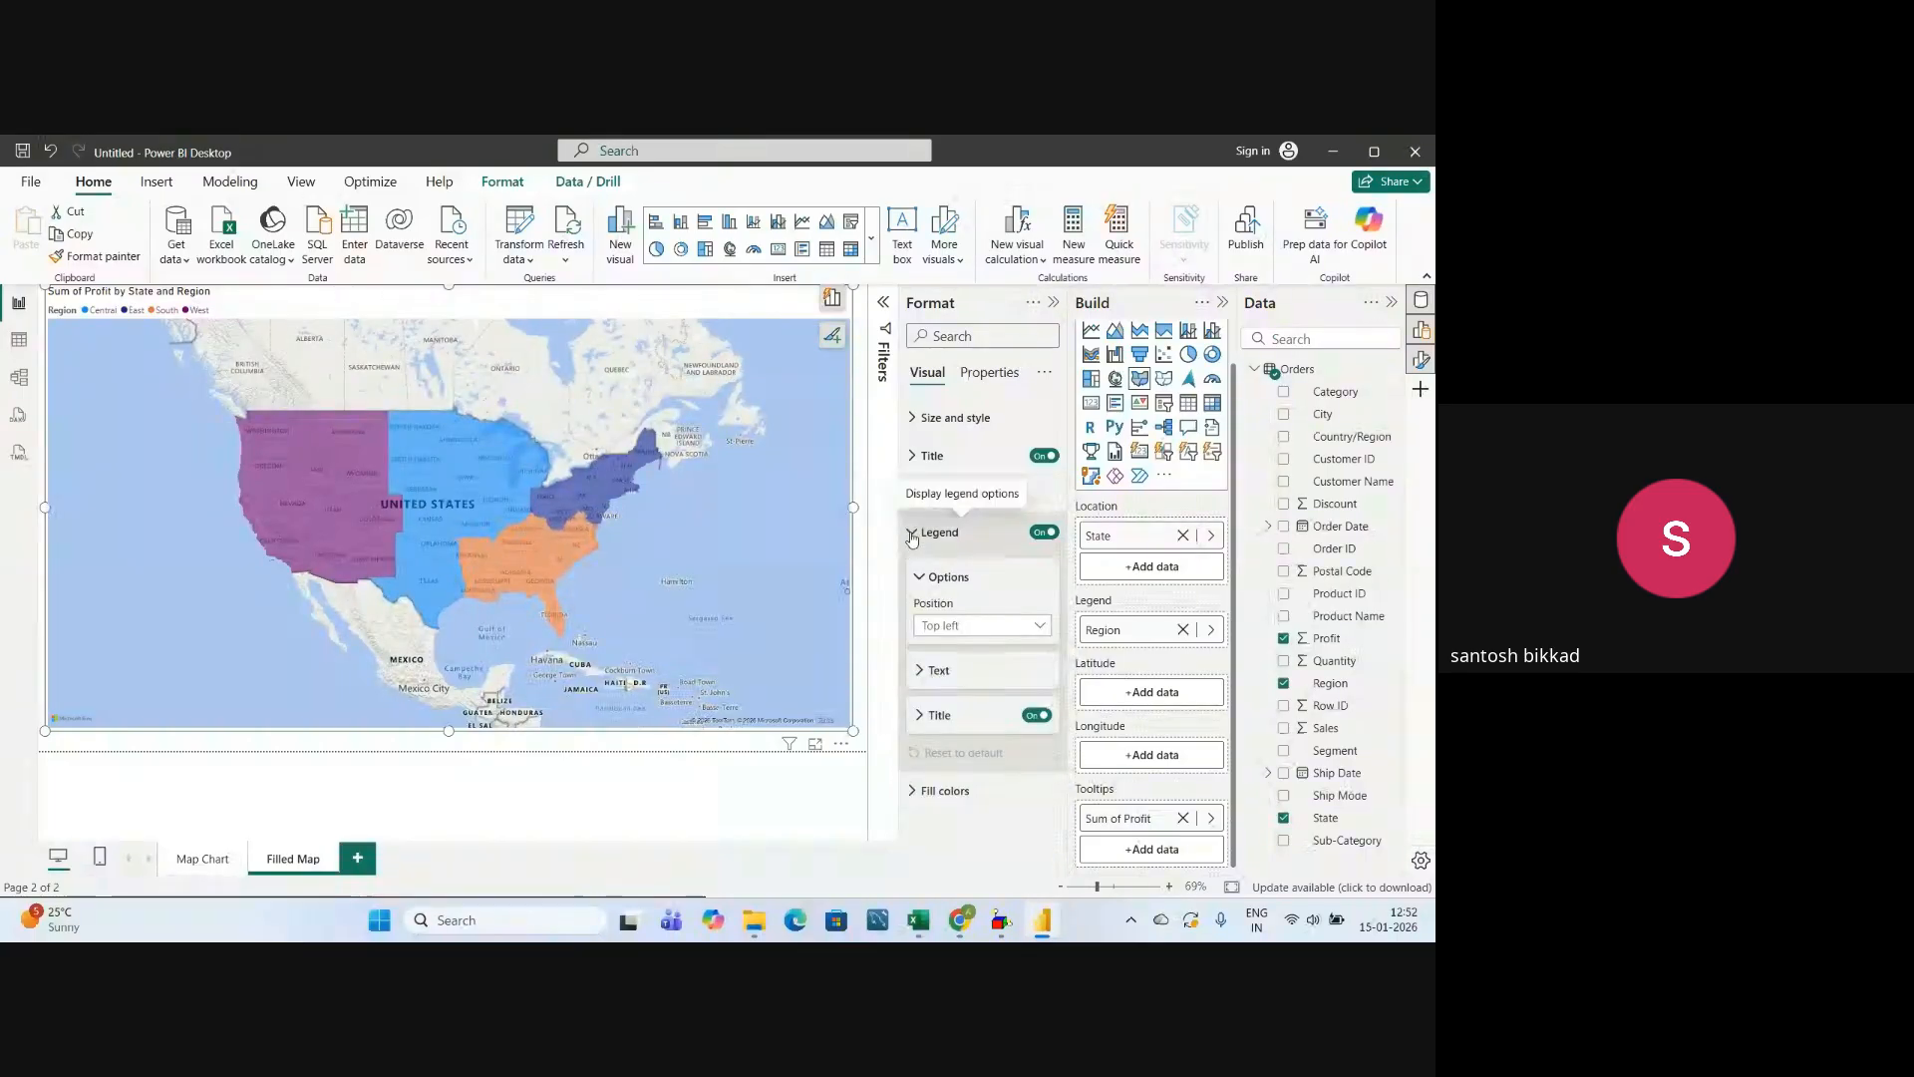
{"action": "left_click", "coordinate": [948, 628]}
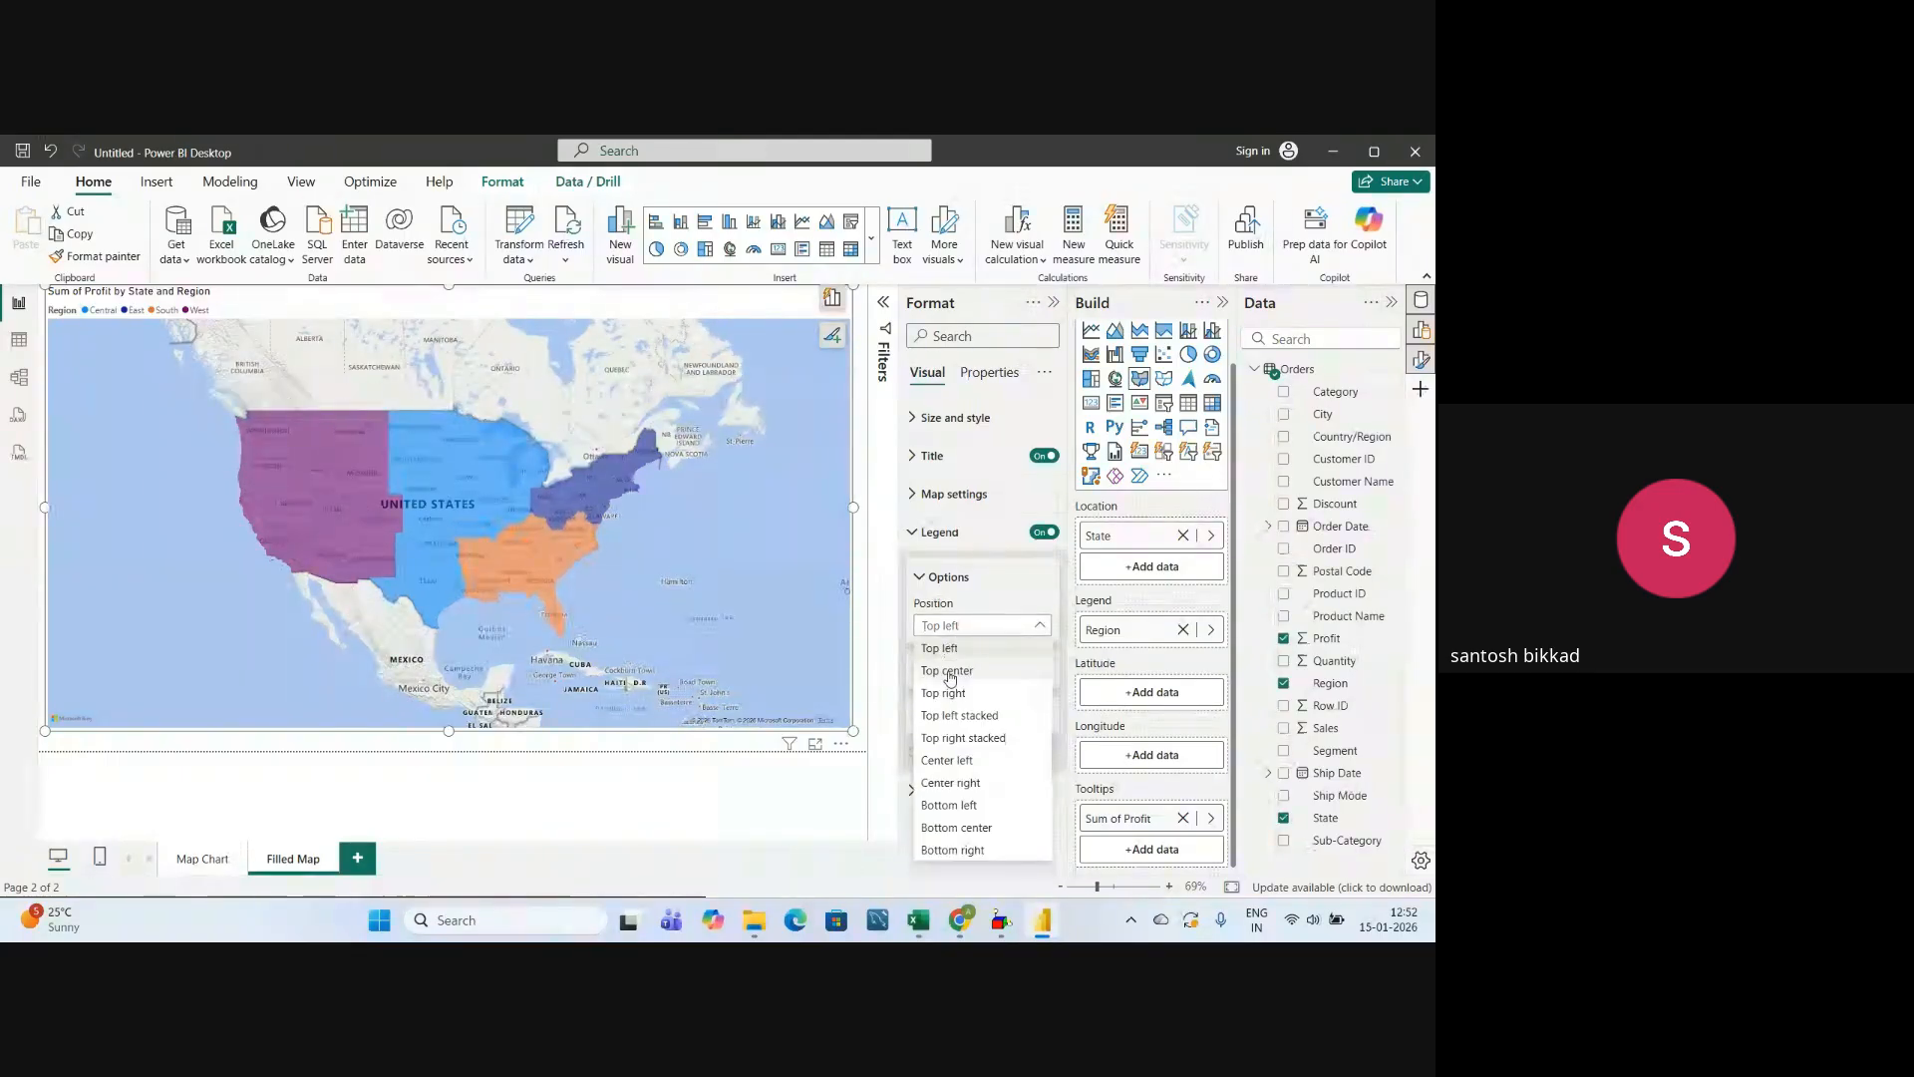
{"action": "left_click", "coordinate": [944, 672]}
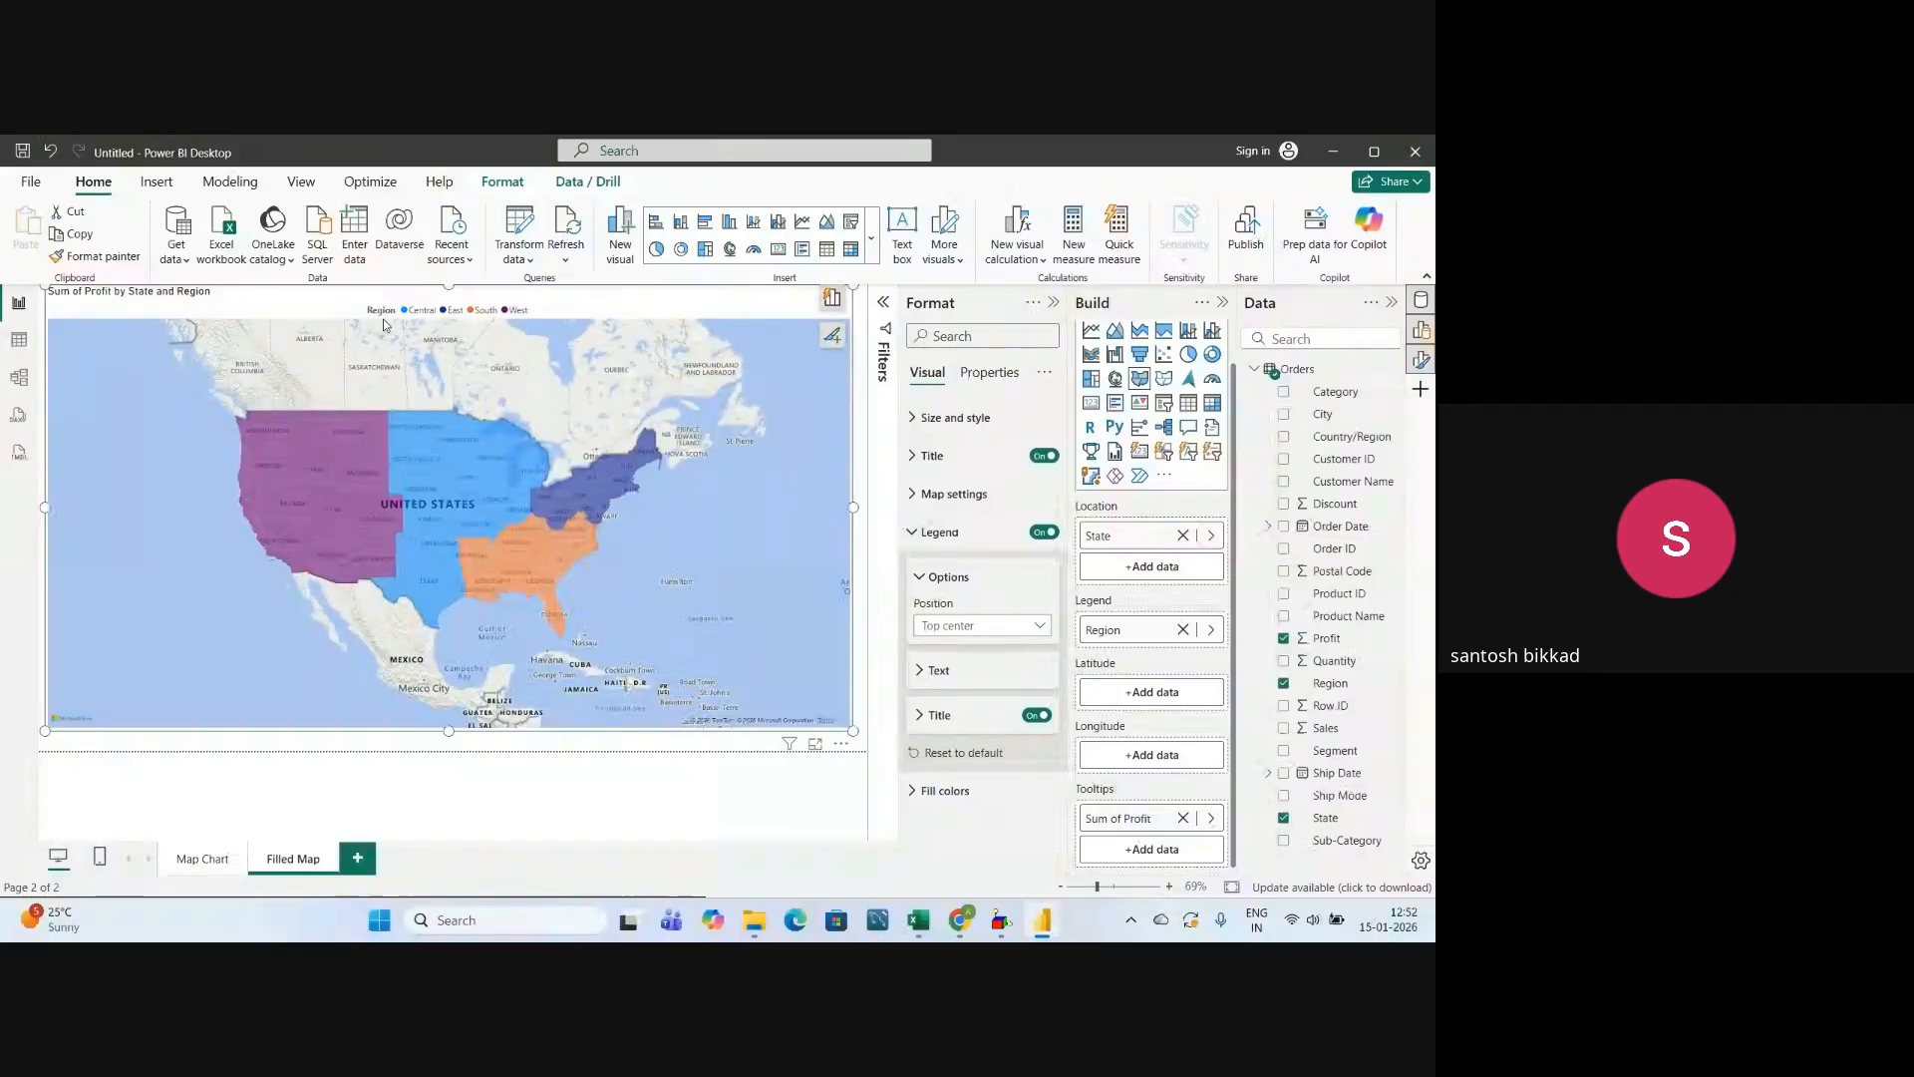
Set the font size of the filled map's legend text to 25.
{"action": "left_click", "coordinate": [932, 670]}
{"action": "left_click", "coordinate": [1026, 719]}
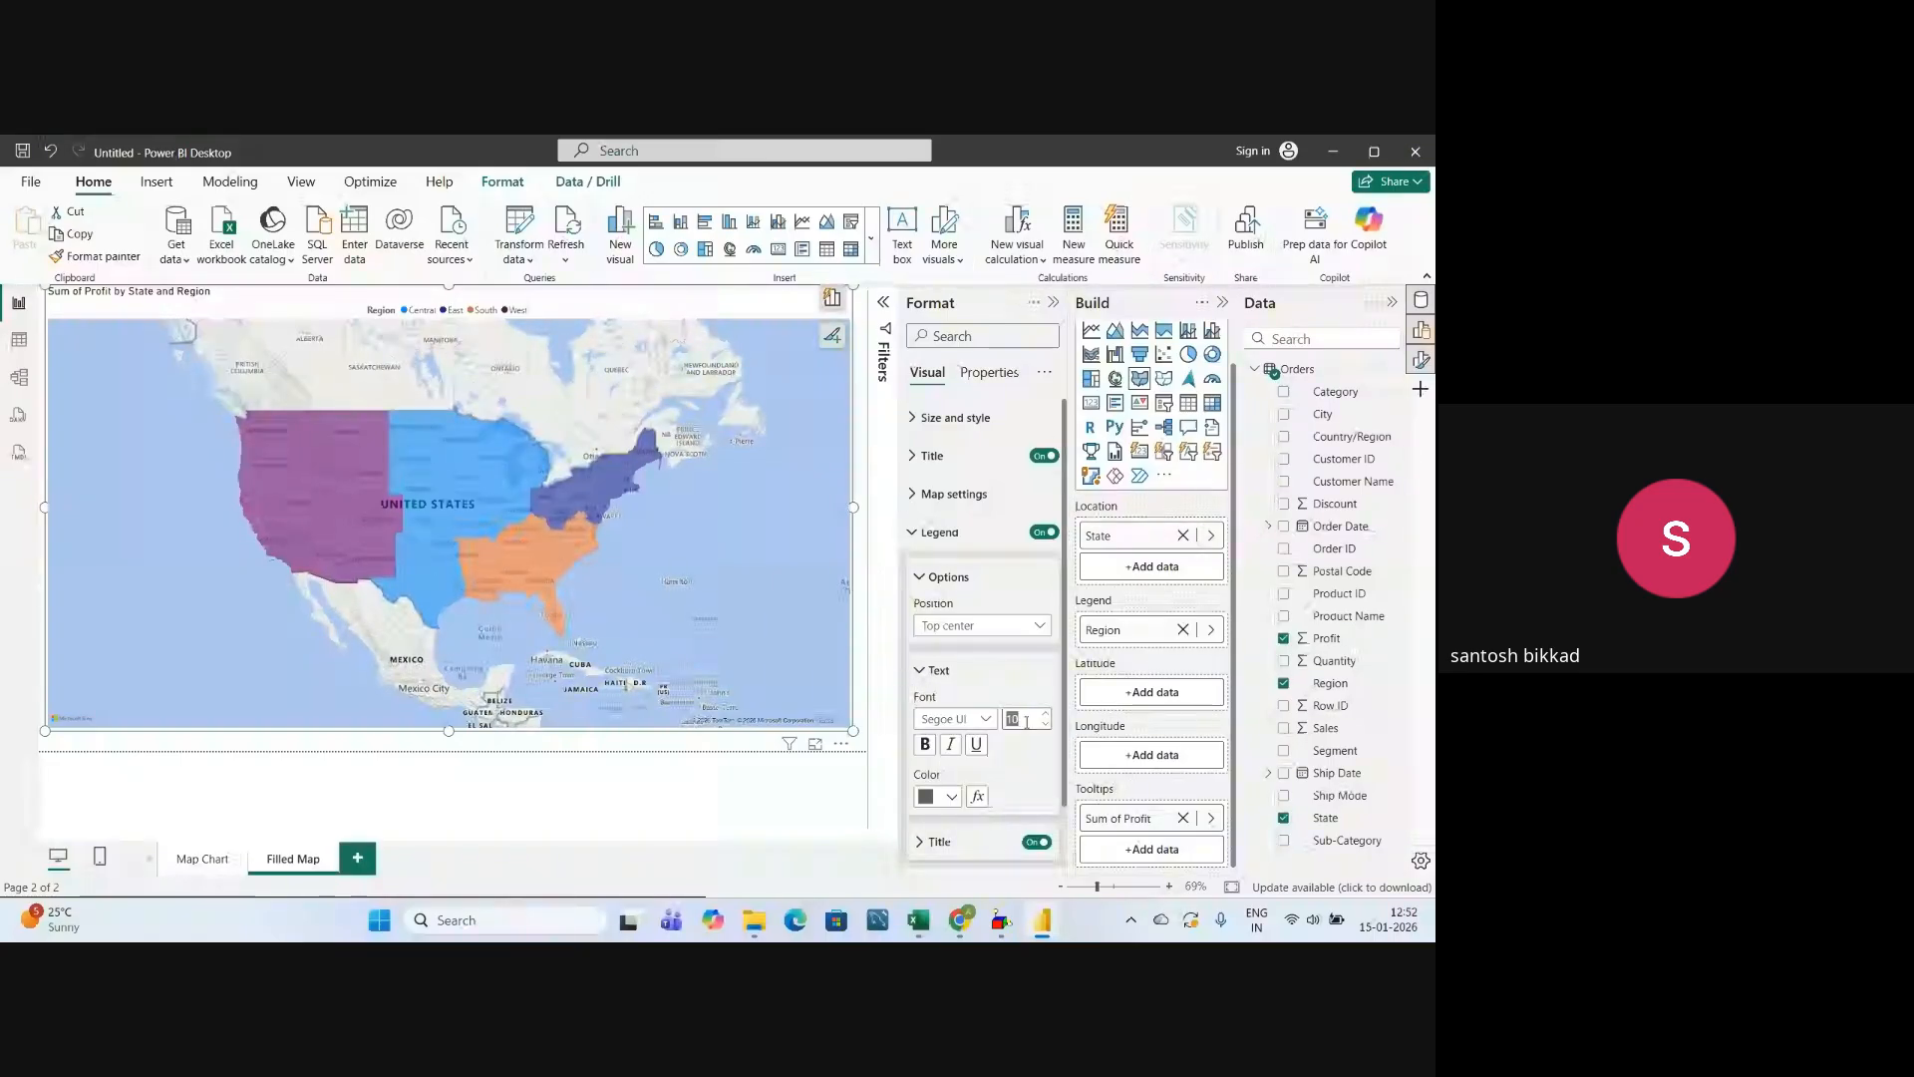
{"action": "type", "text": "25"}
{"action": "key", "text": "Return"}
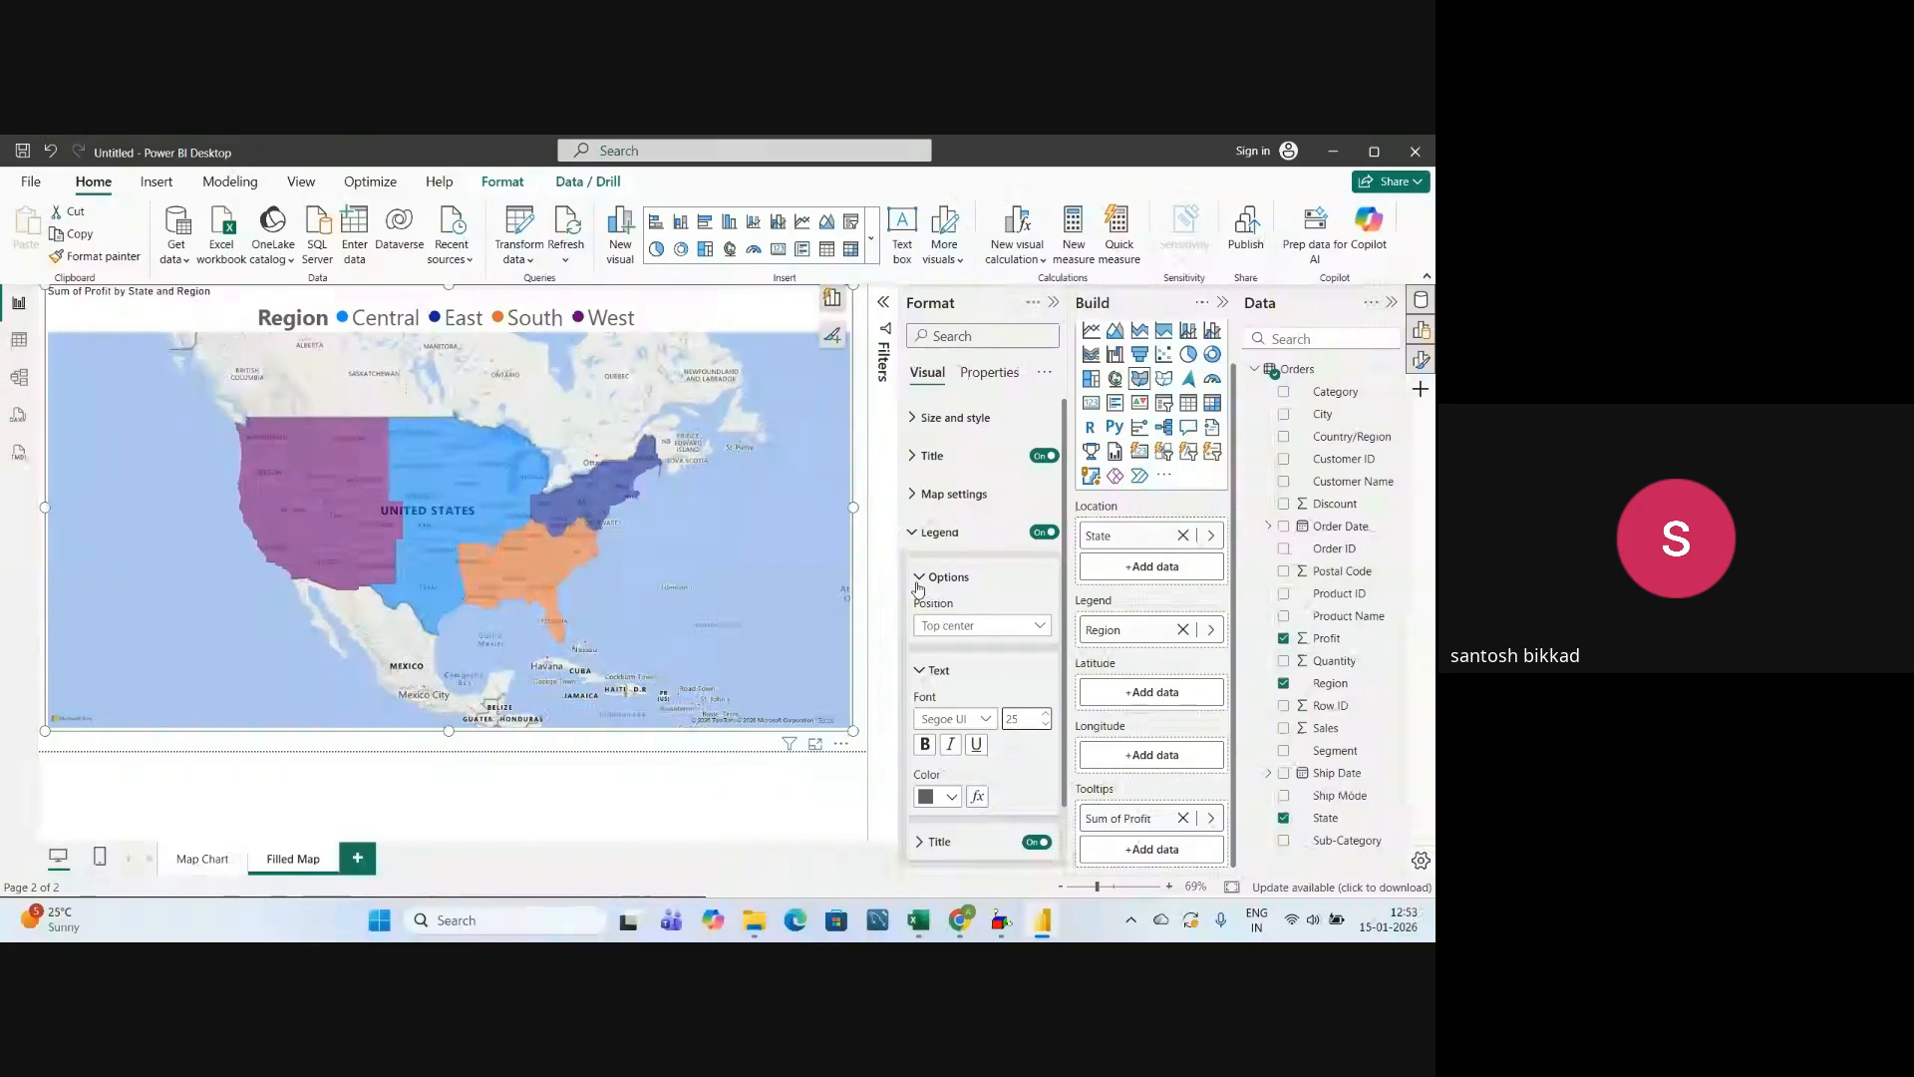
{"action": "left_click", "coordinate": [918, 580]}
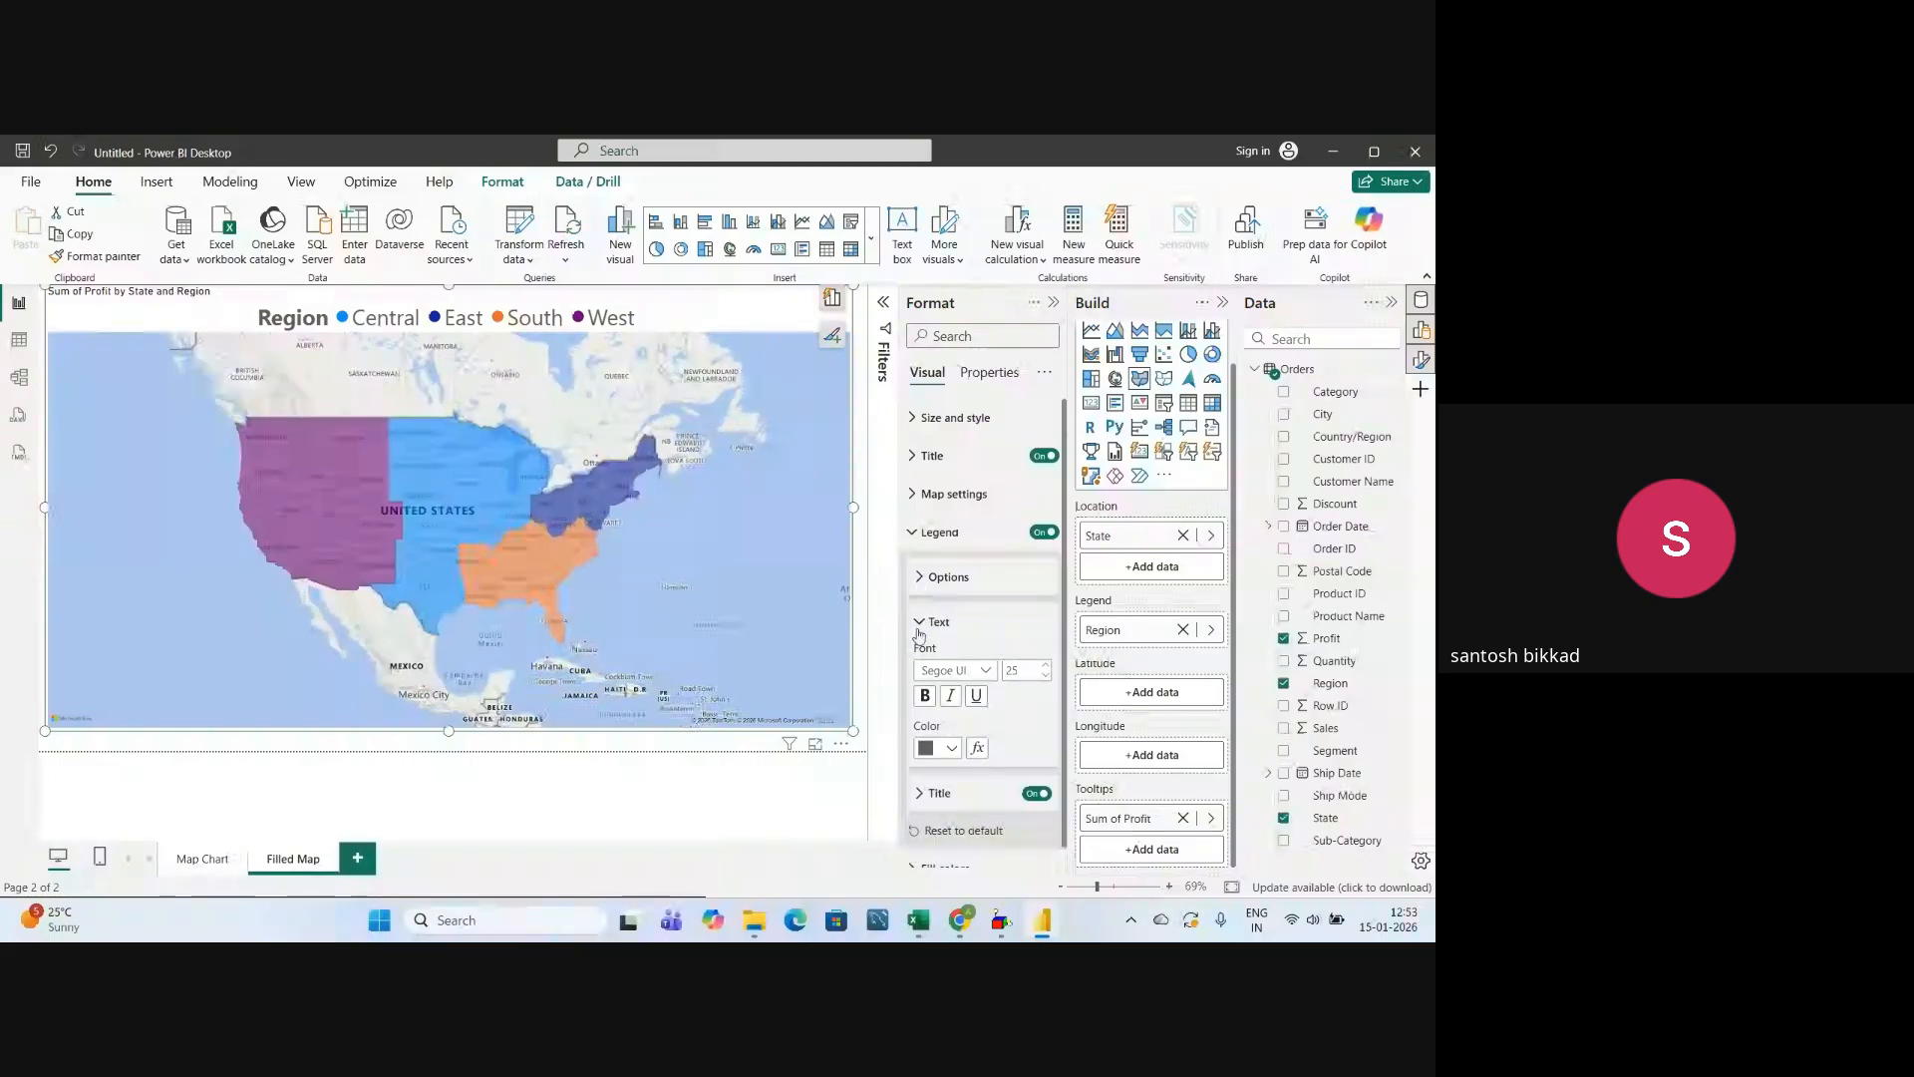
{"action": "scroll", "coordinate": [927, 626], "scroll_direction": "down", "scroll_amount": 1}
{"action": "left_click", "coordinate": [919, 601]}
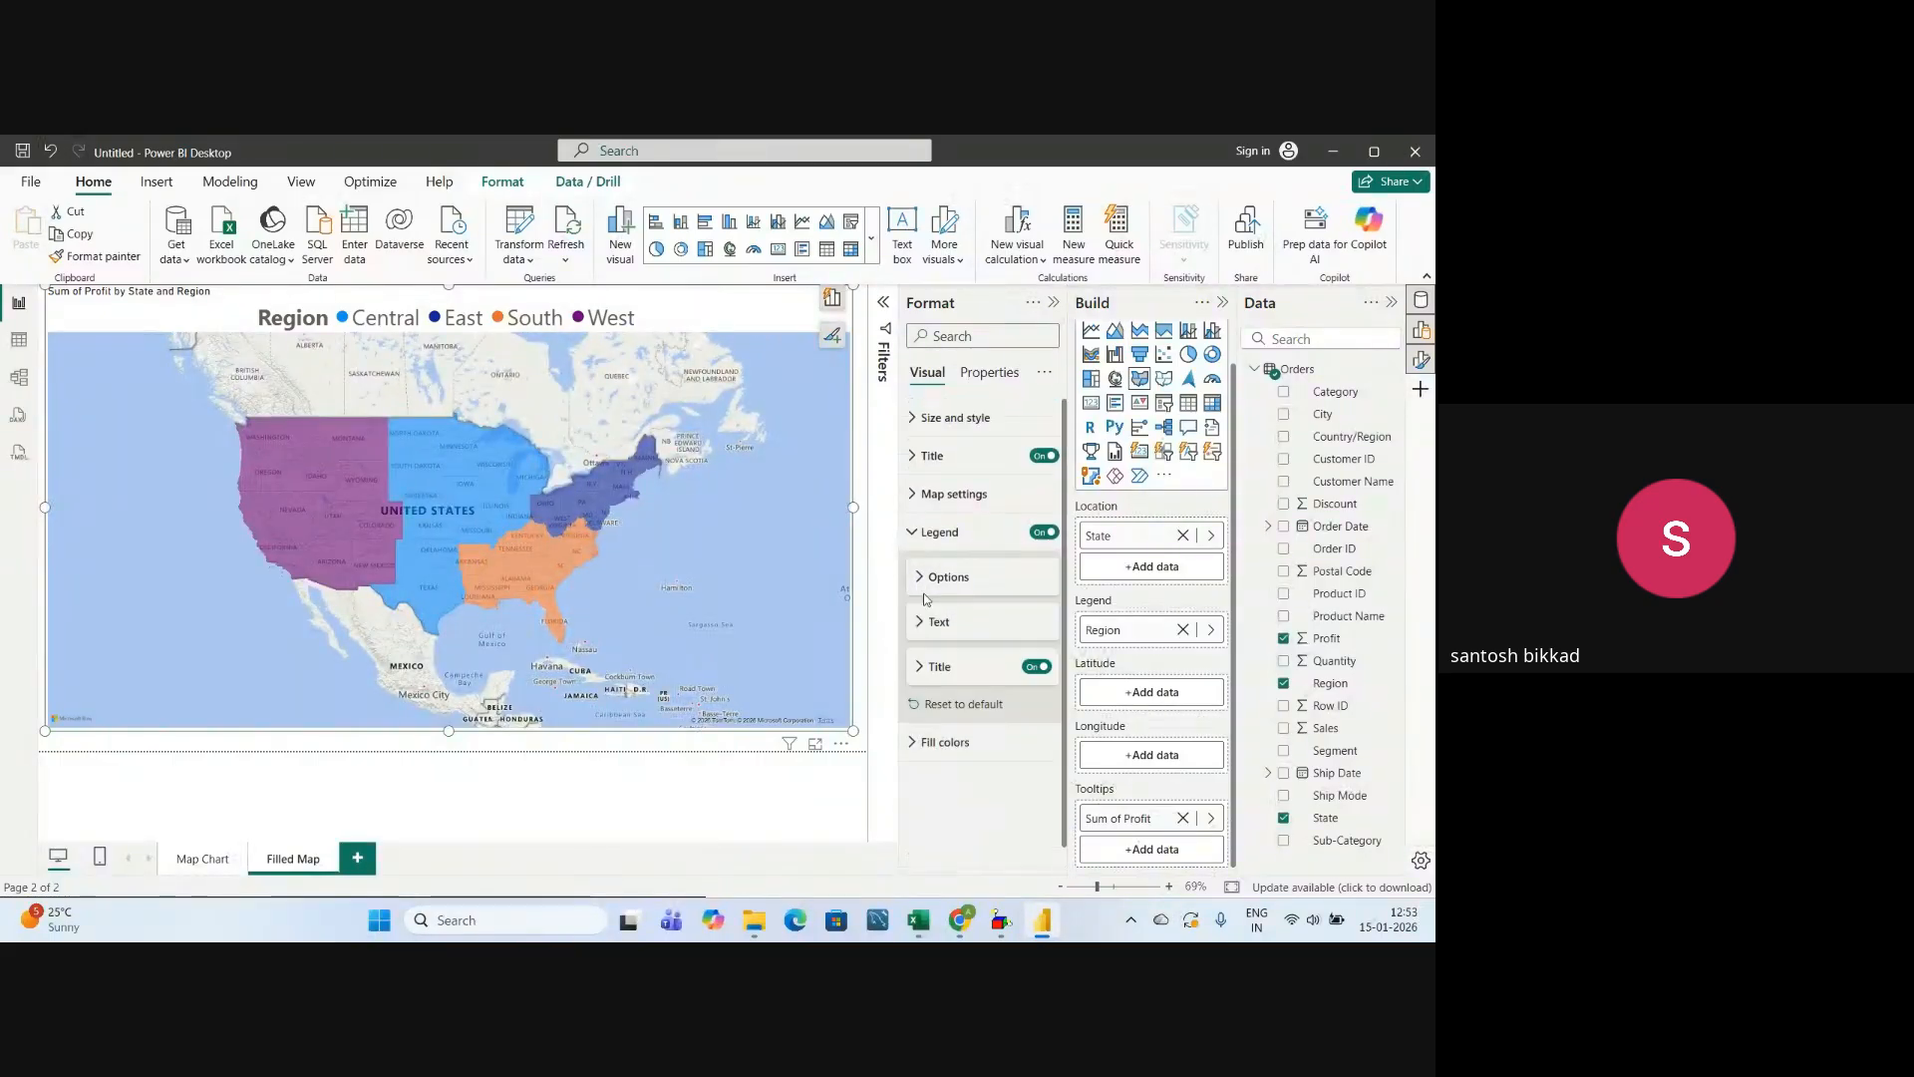
{"action": "left_click", "coordinate": [912, 535]}
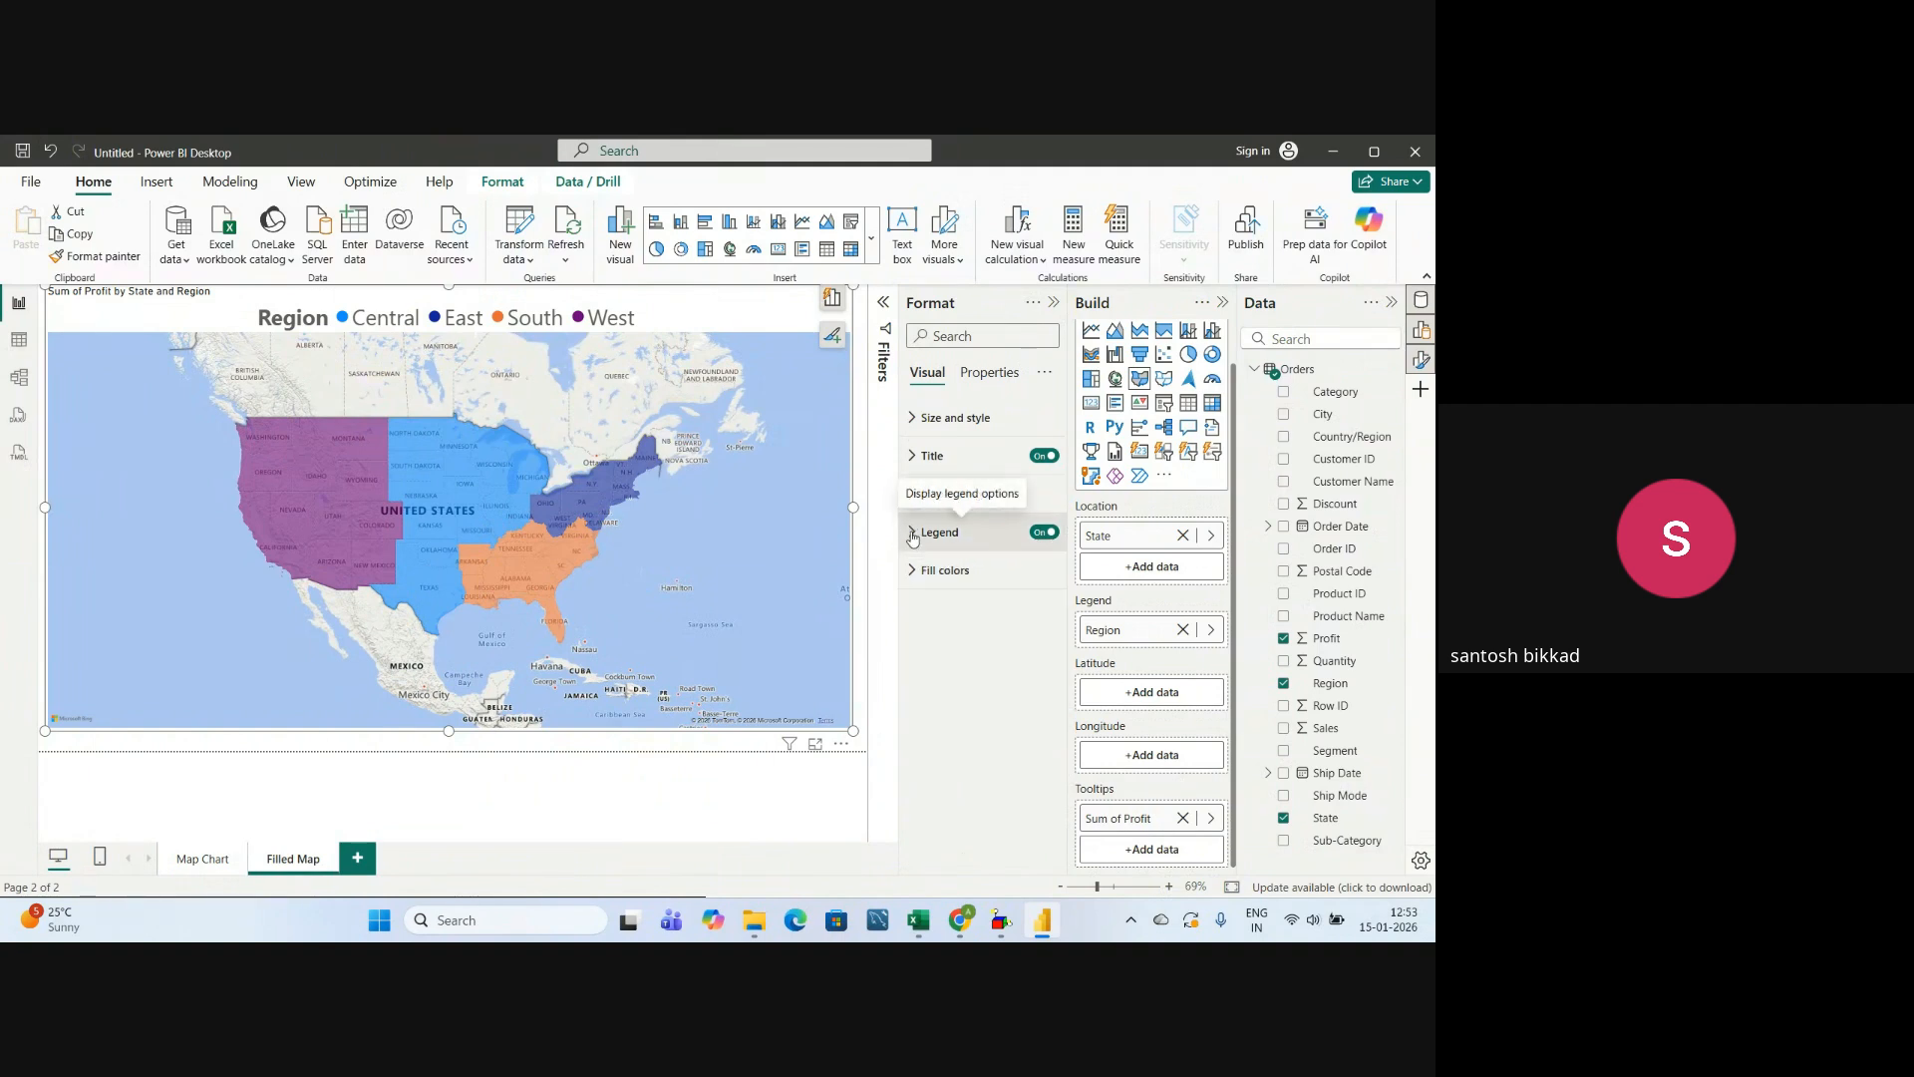
Examine the filled map's region fill colors and its size and style settings.
{"action": "left_click", "coordinate": [917, 572]}
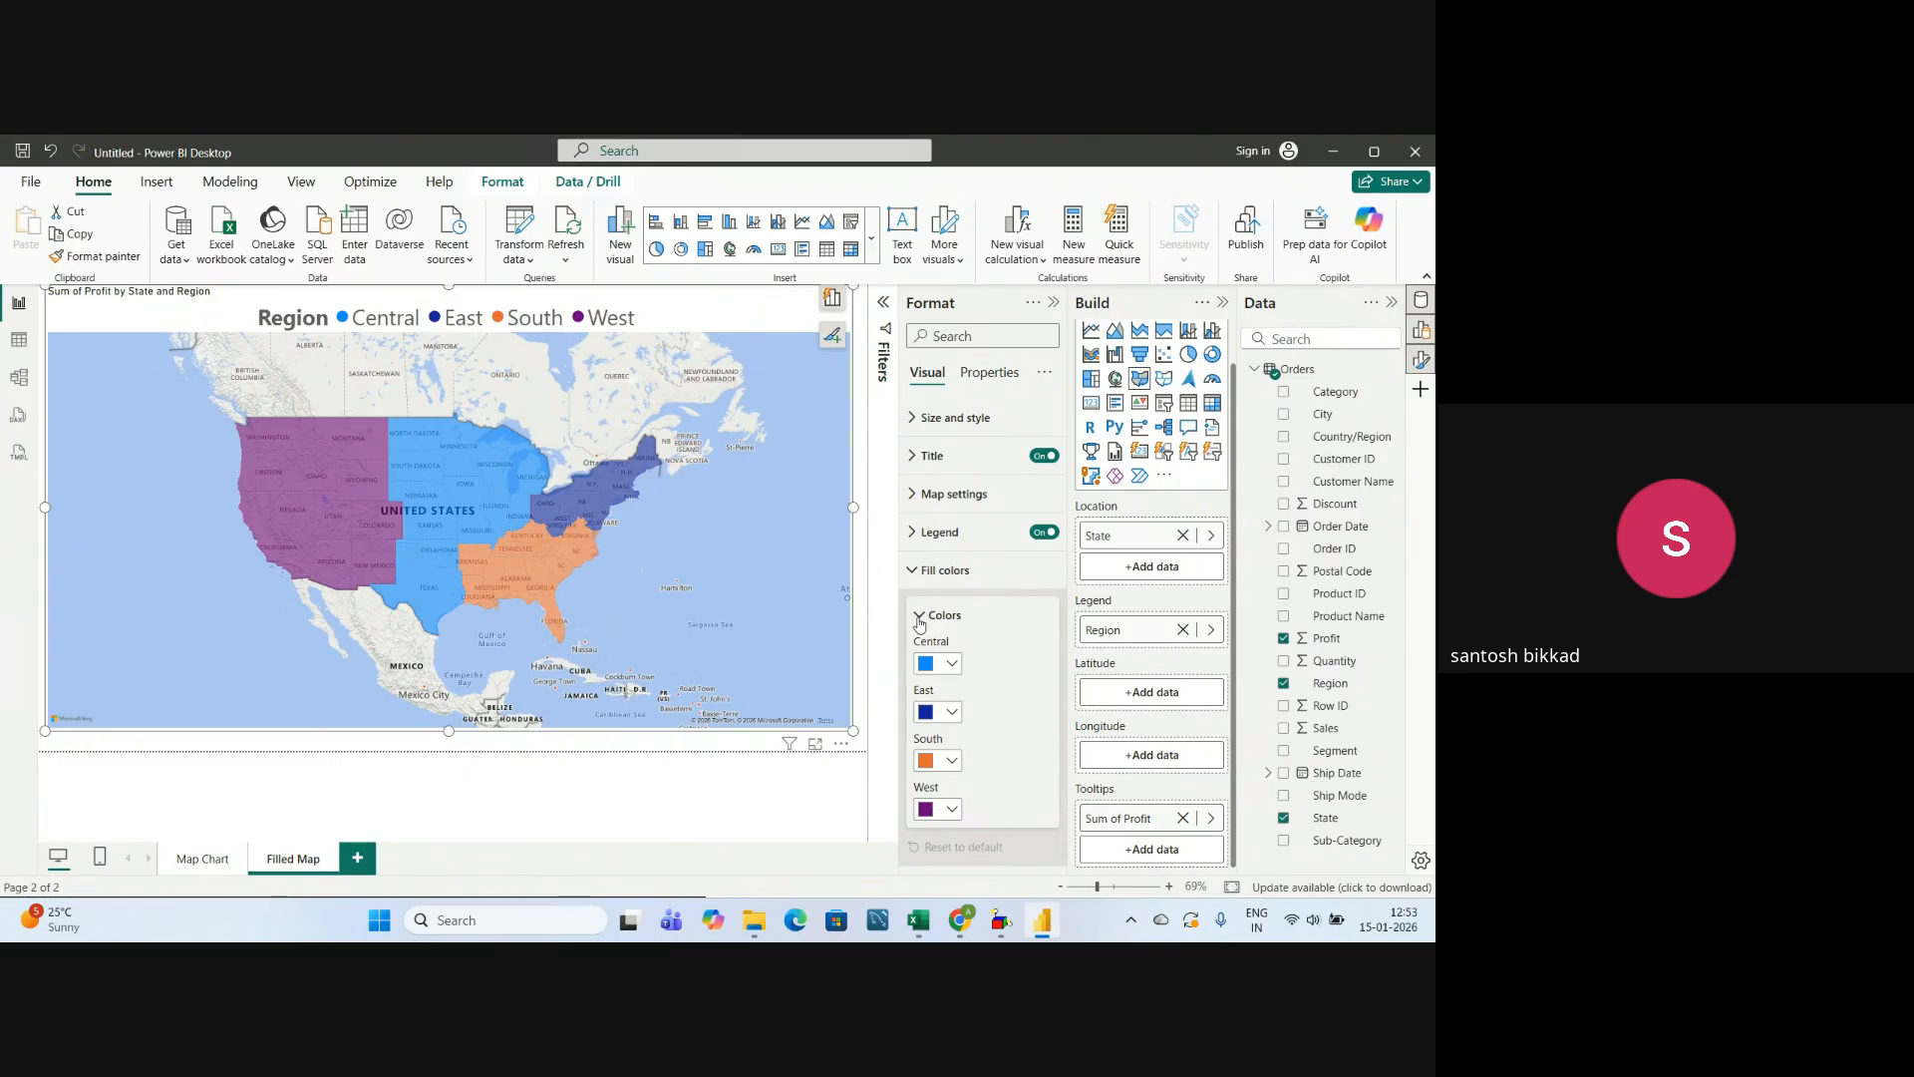
{"action": "left_click", "coordinate": [923, 615]}
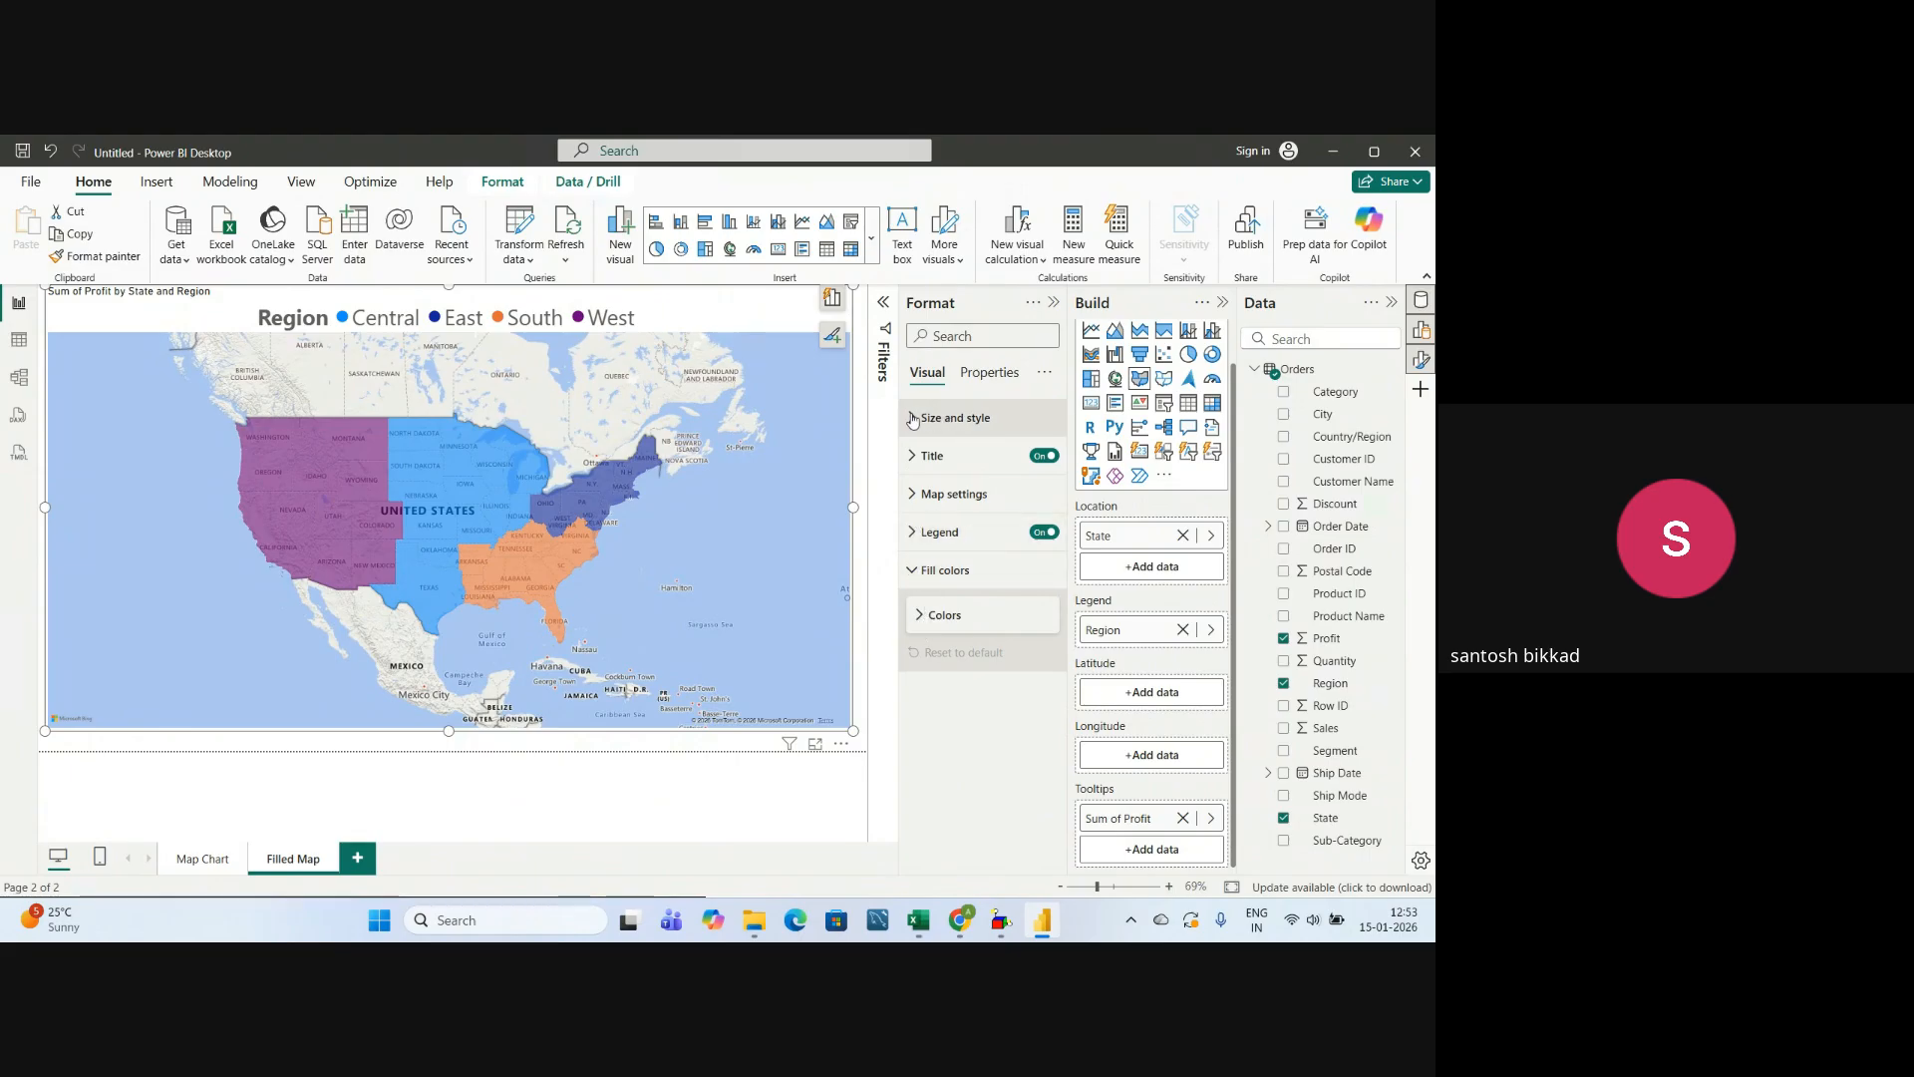
{"action": "left_click", "coordinate": [912, 420]}
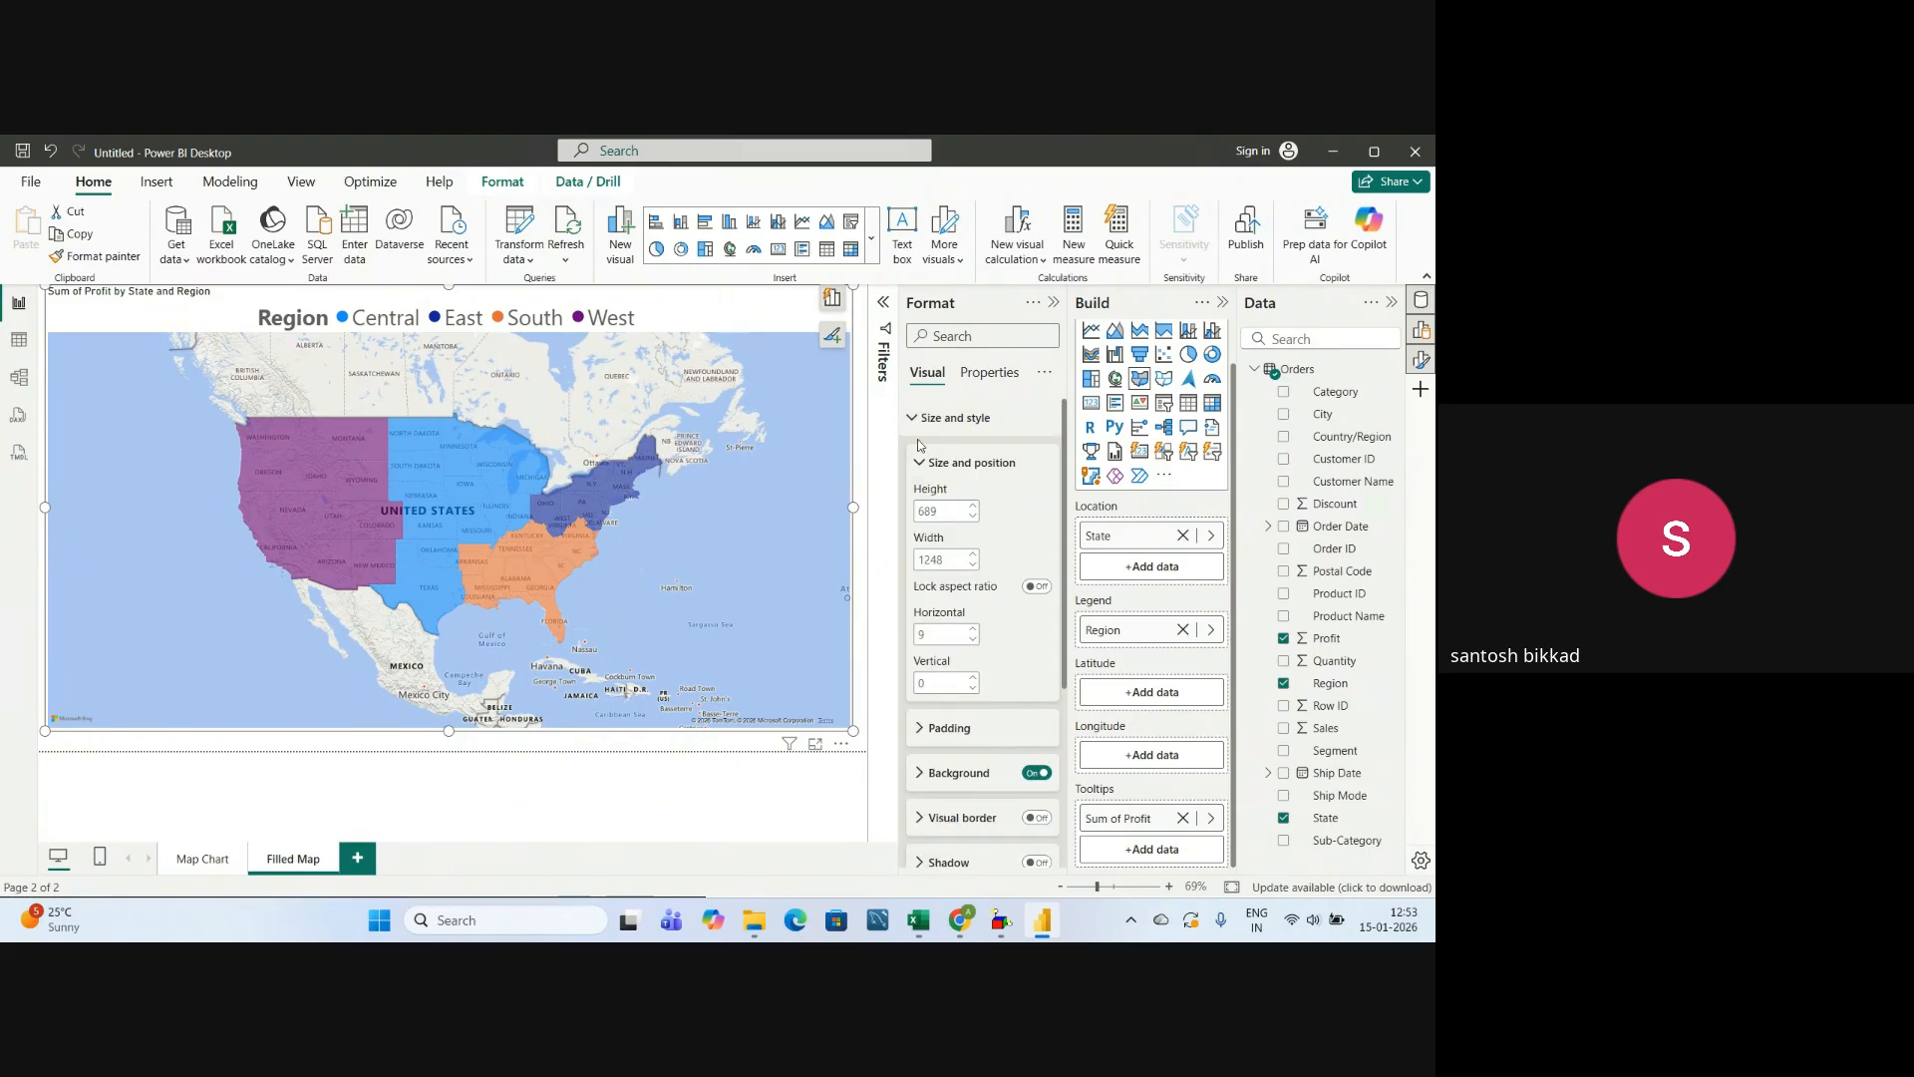
{"action": "left_click", "coordinate": [912, 422]}
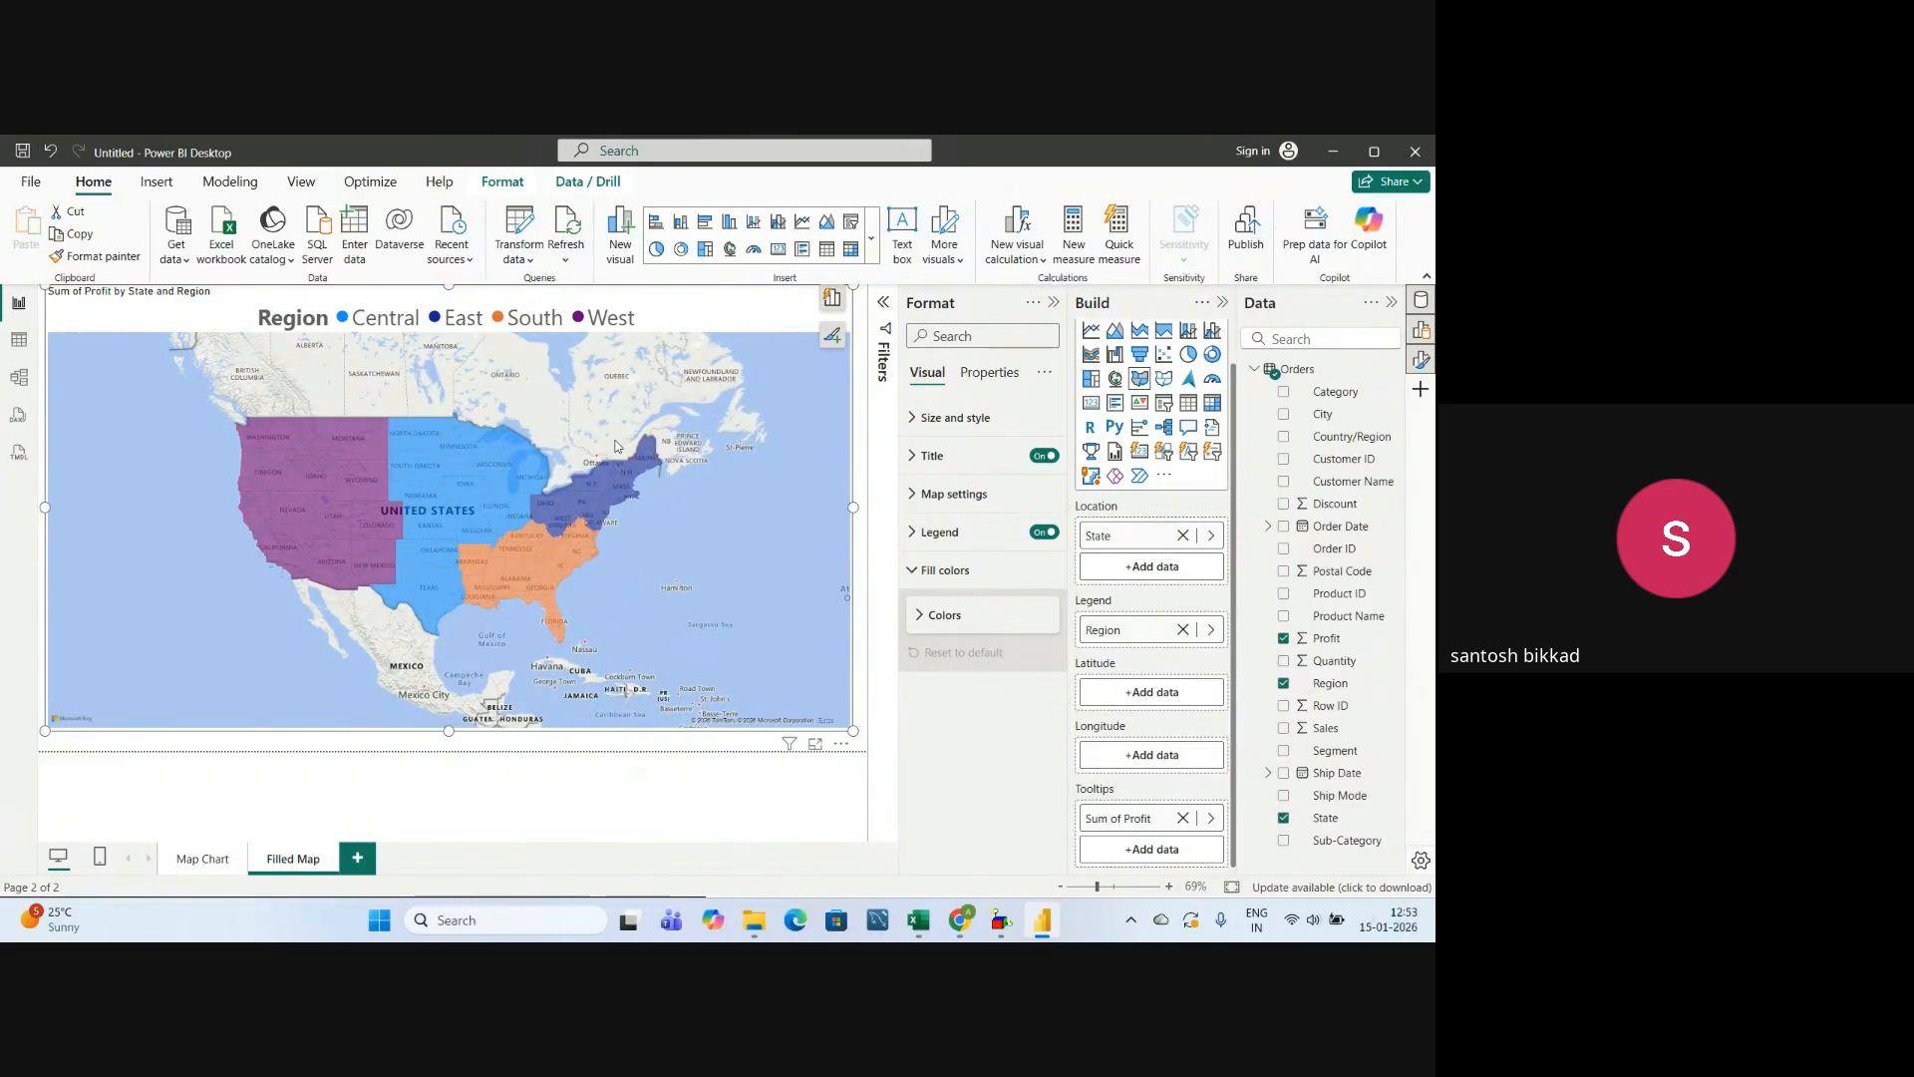
Switch to the Power BI Syllabus workbook in Excel, check the Map With Pie Chart topic under Map Charts, and return to Power BI.
{"action": "mouse_move", "coordinate": [445, 612]}
{"action": "key", "text": "alt+Tab"}
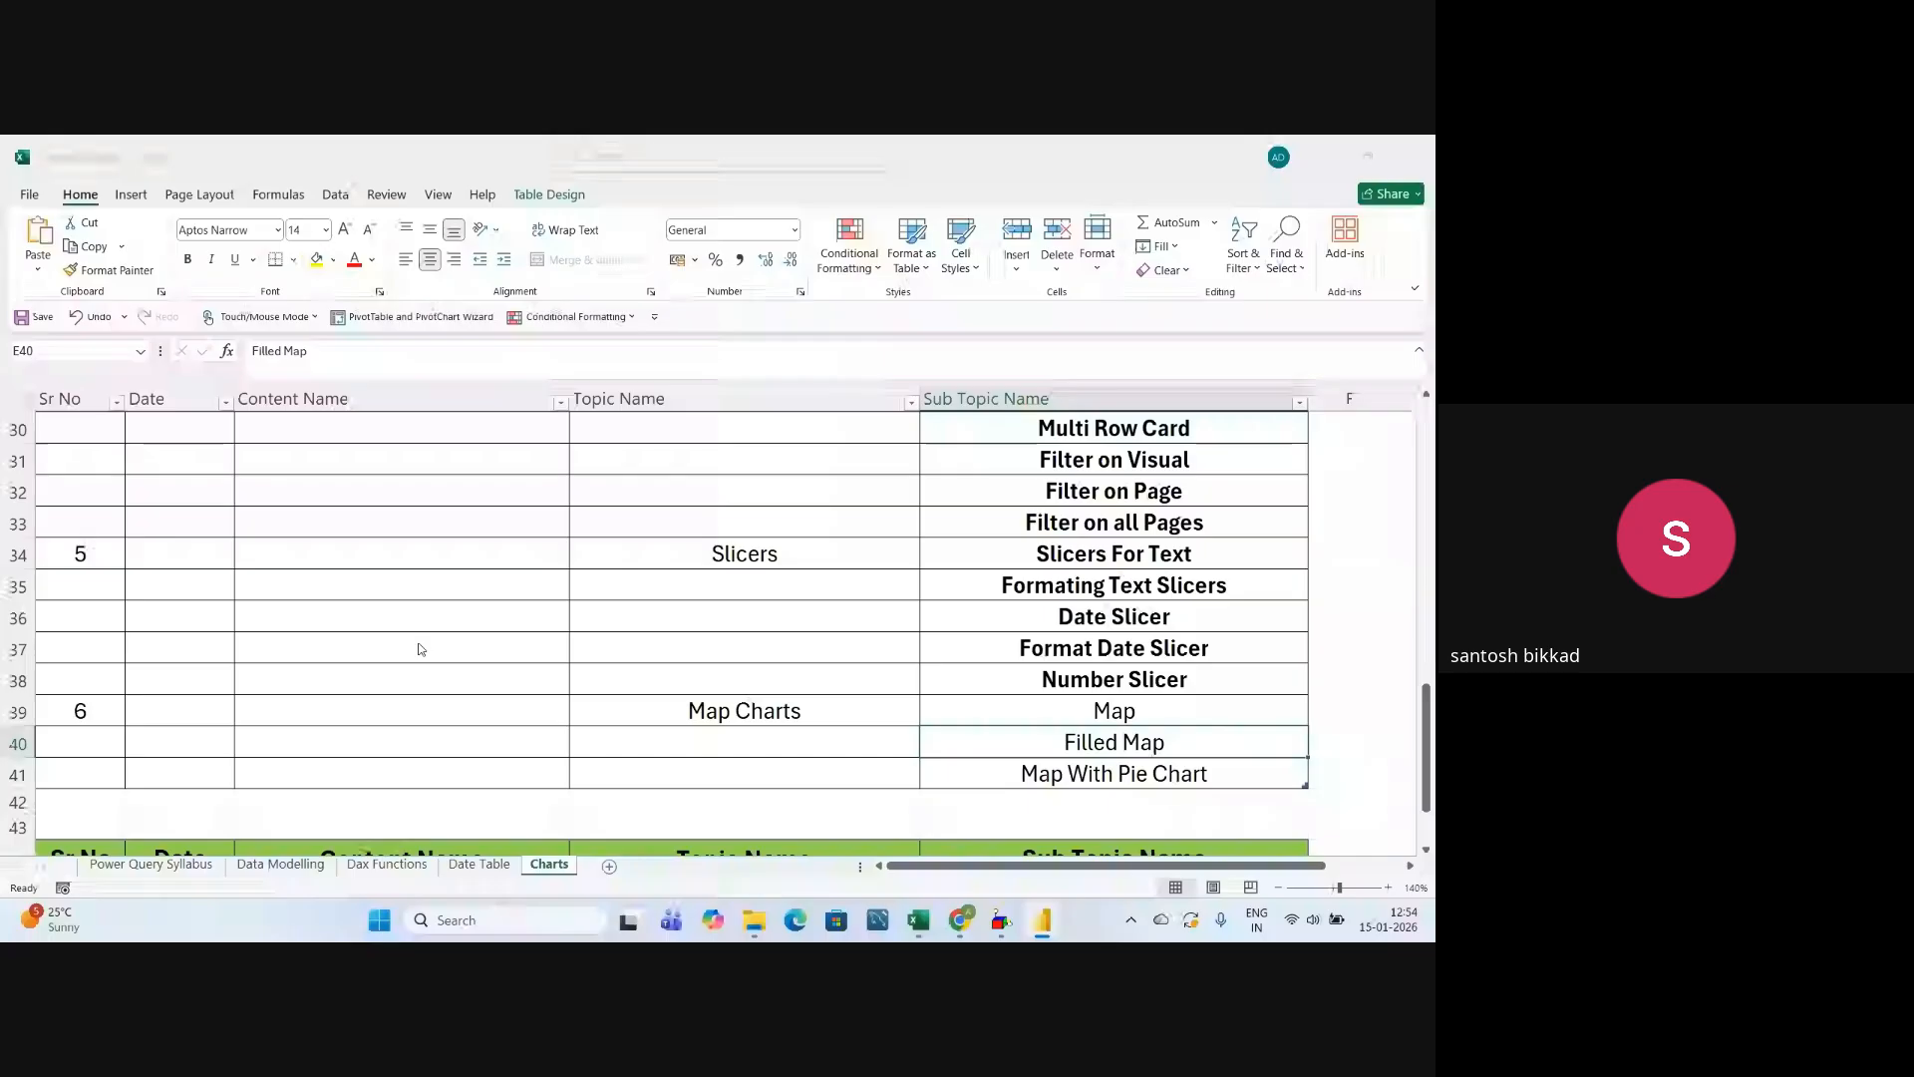
{"action": "left_click", "coordinate": [1116, 779]}
{"action": "left_click", "coordinate": [1058, 740]}
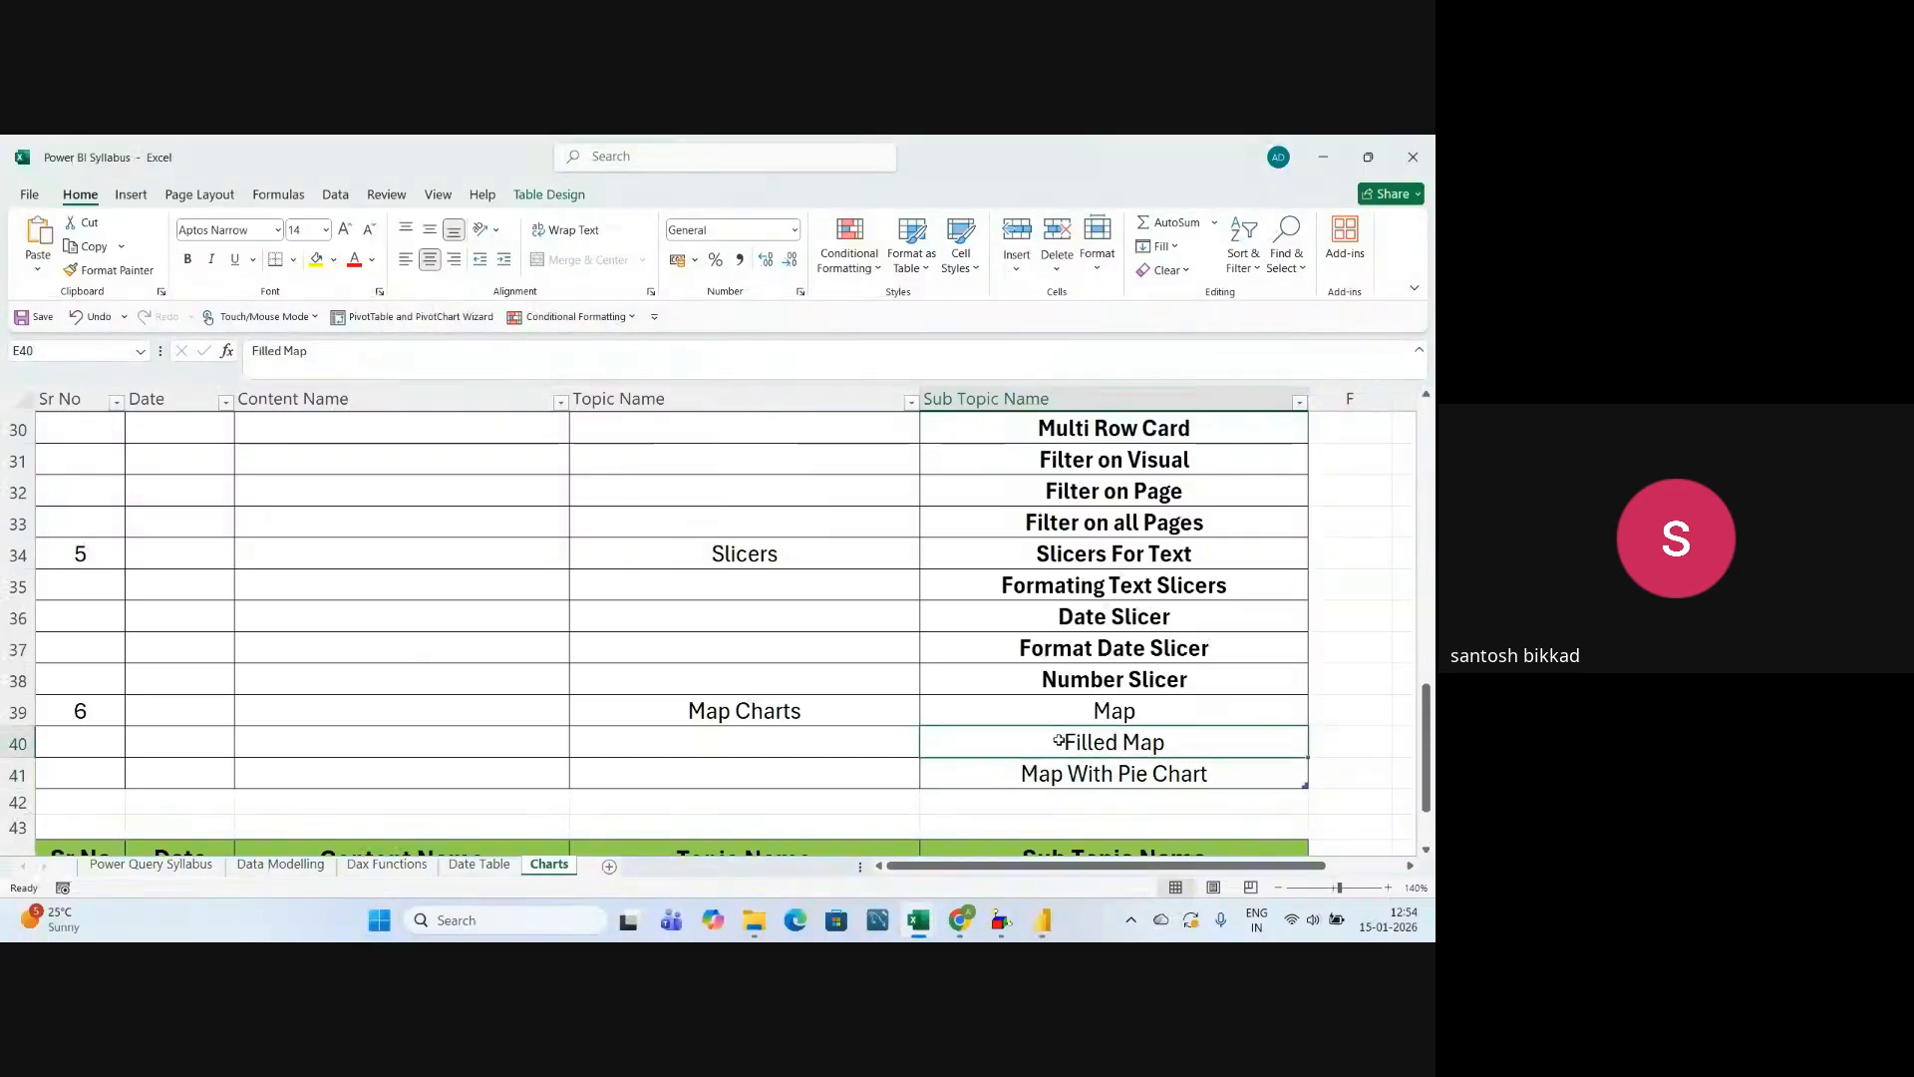
{"action": "left_click", "coordinate": [1065, 774]}
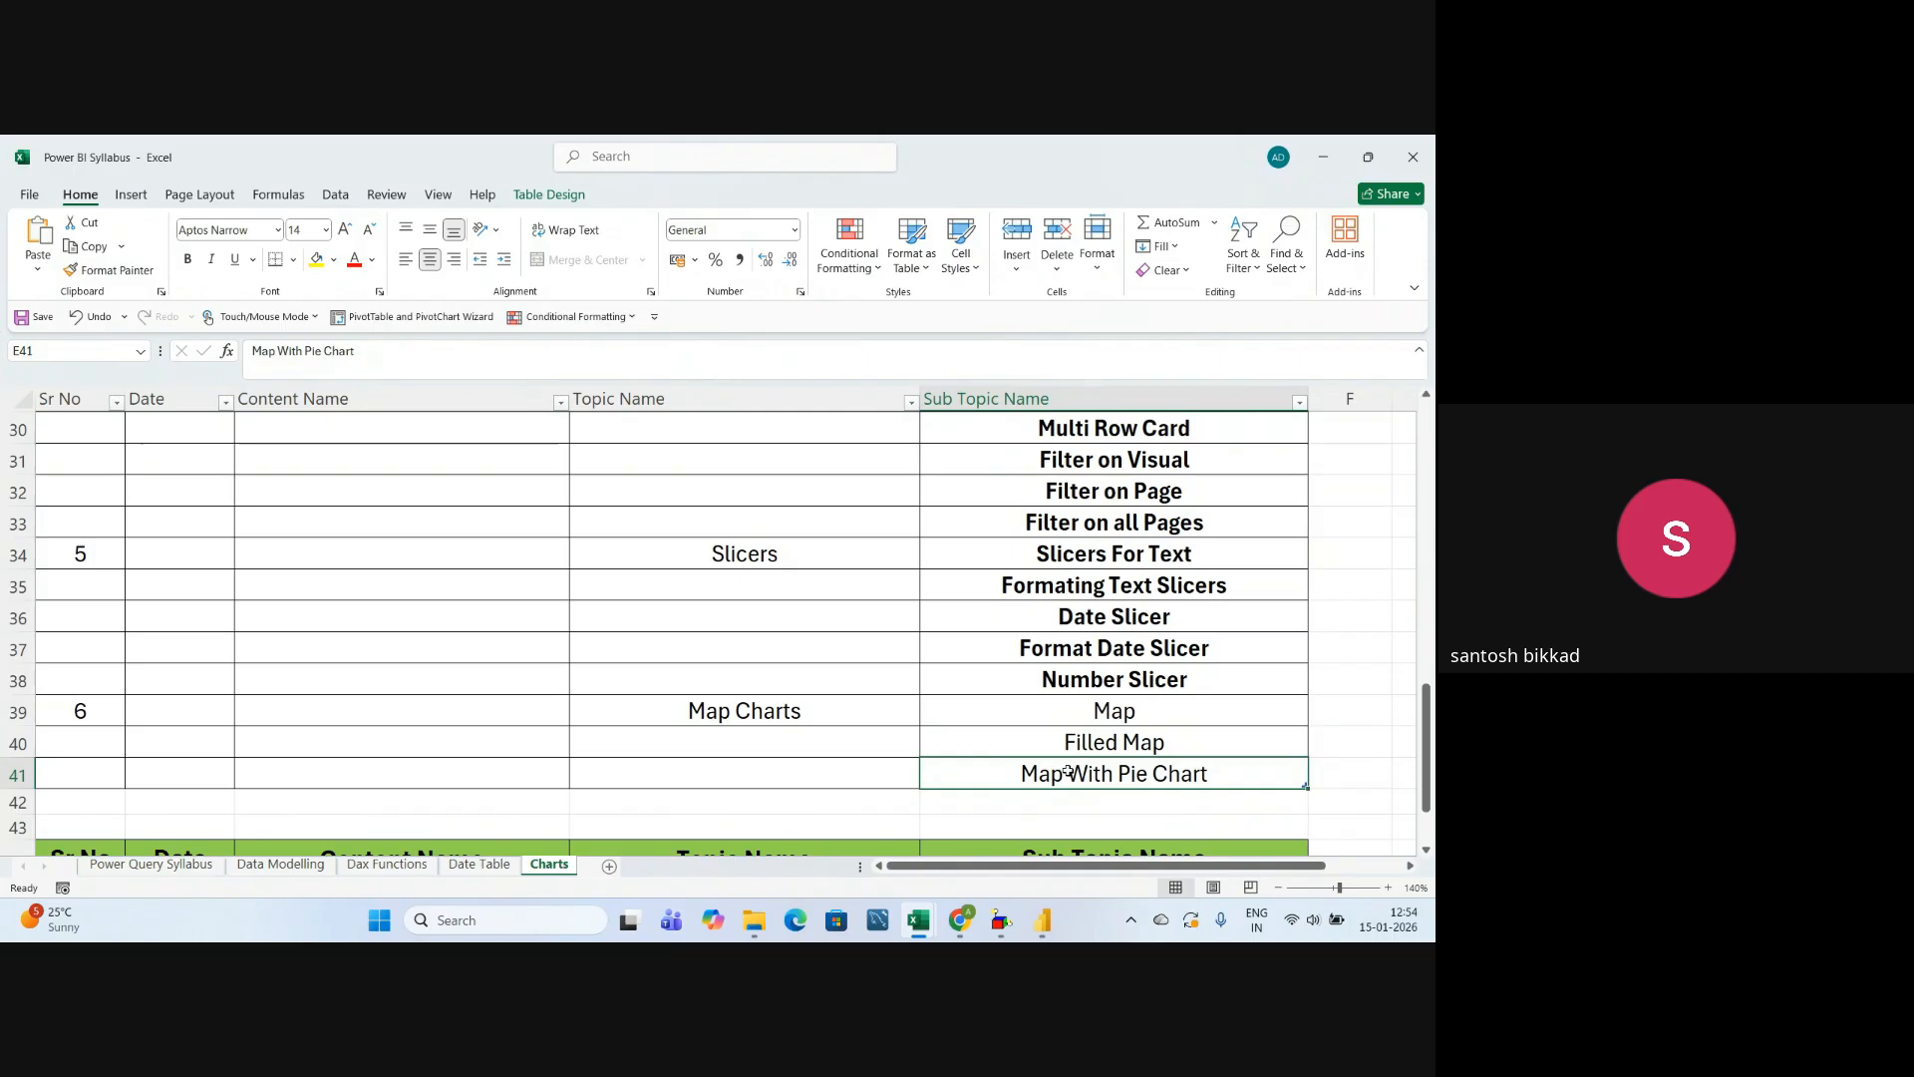
{"action": "key", "text": "alt+Tab"}
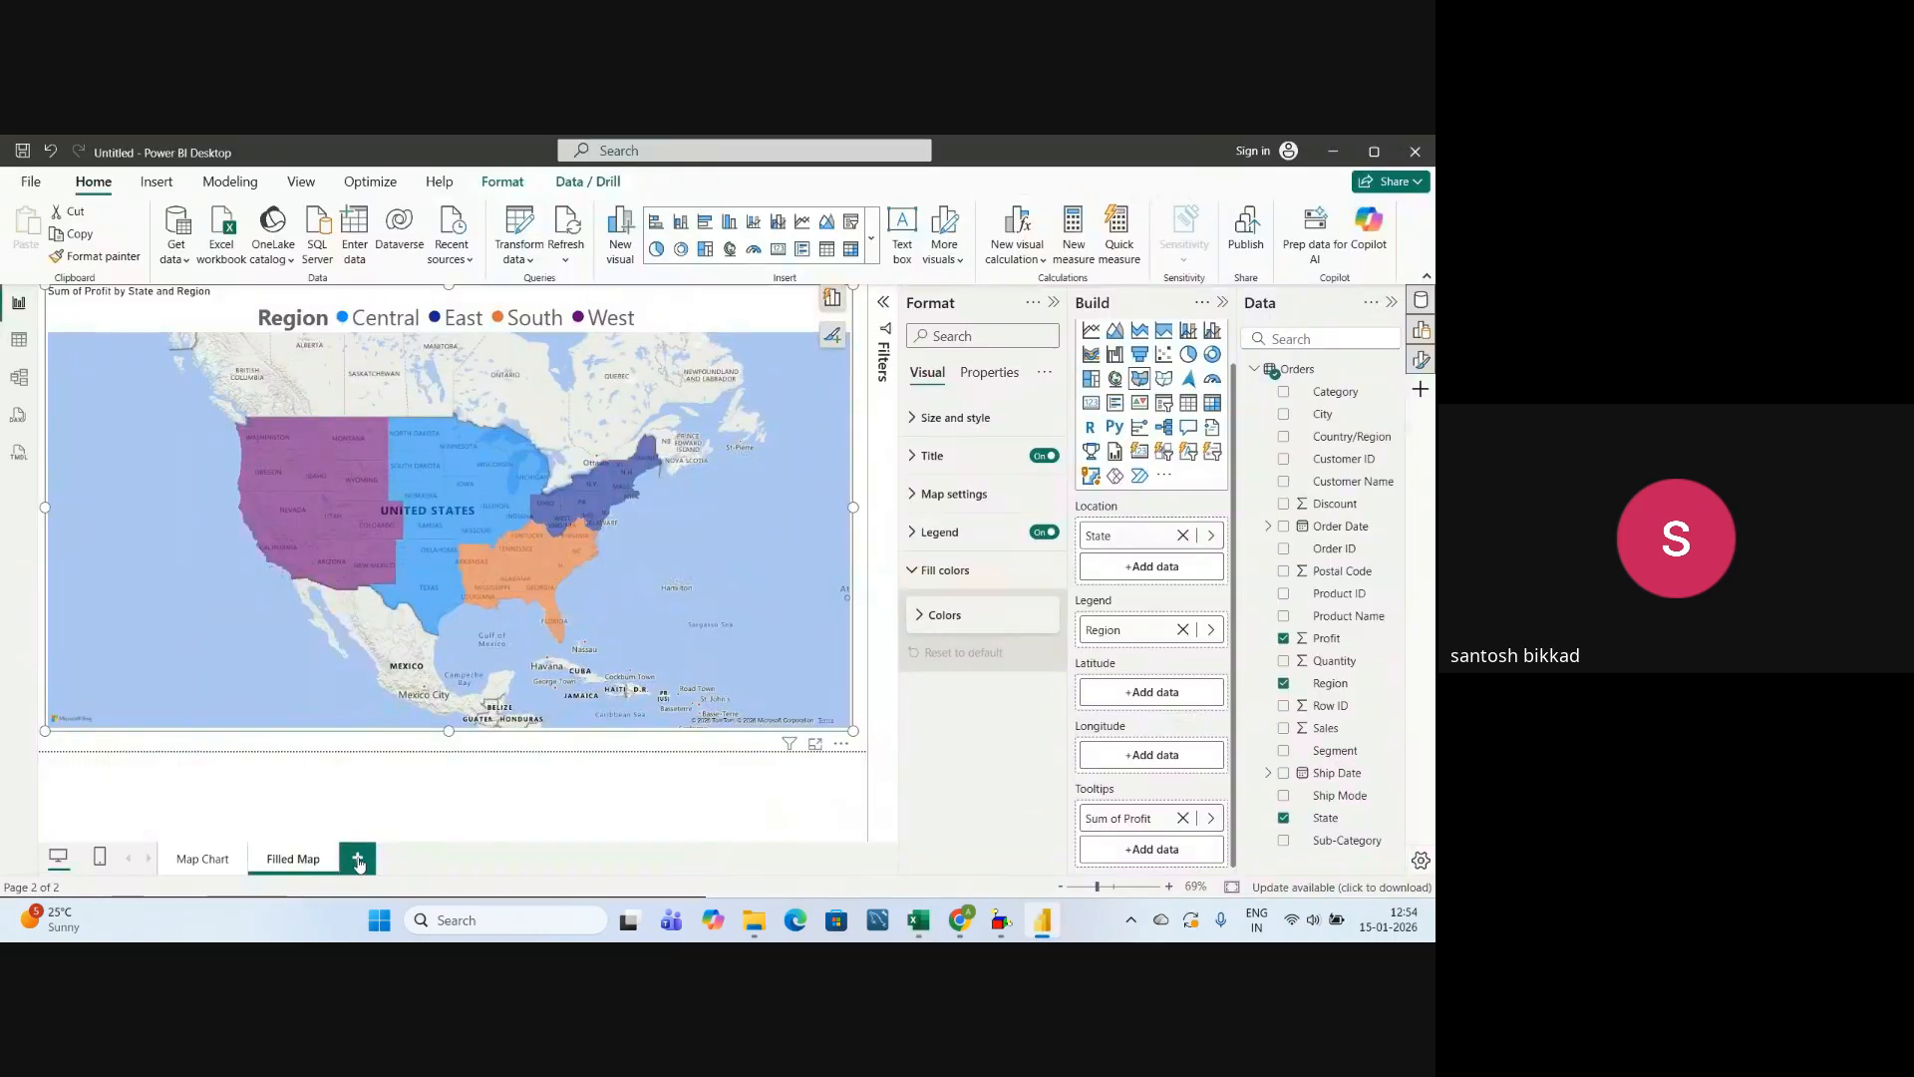
Add a new report page and name it Map with Pie Chart.
{"action": "left_click", "coordinate": [356, 859]}
{"action": "right_click", "coordinate": [356, 861]}
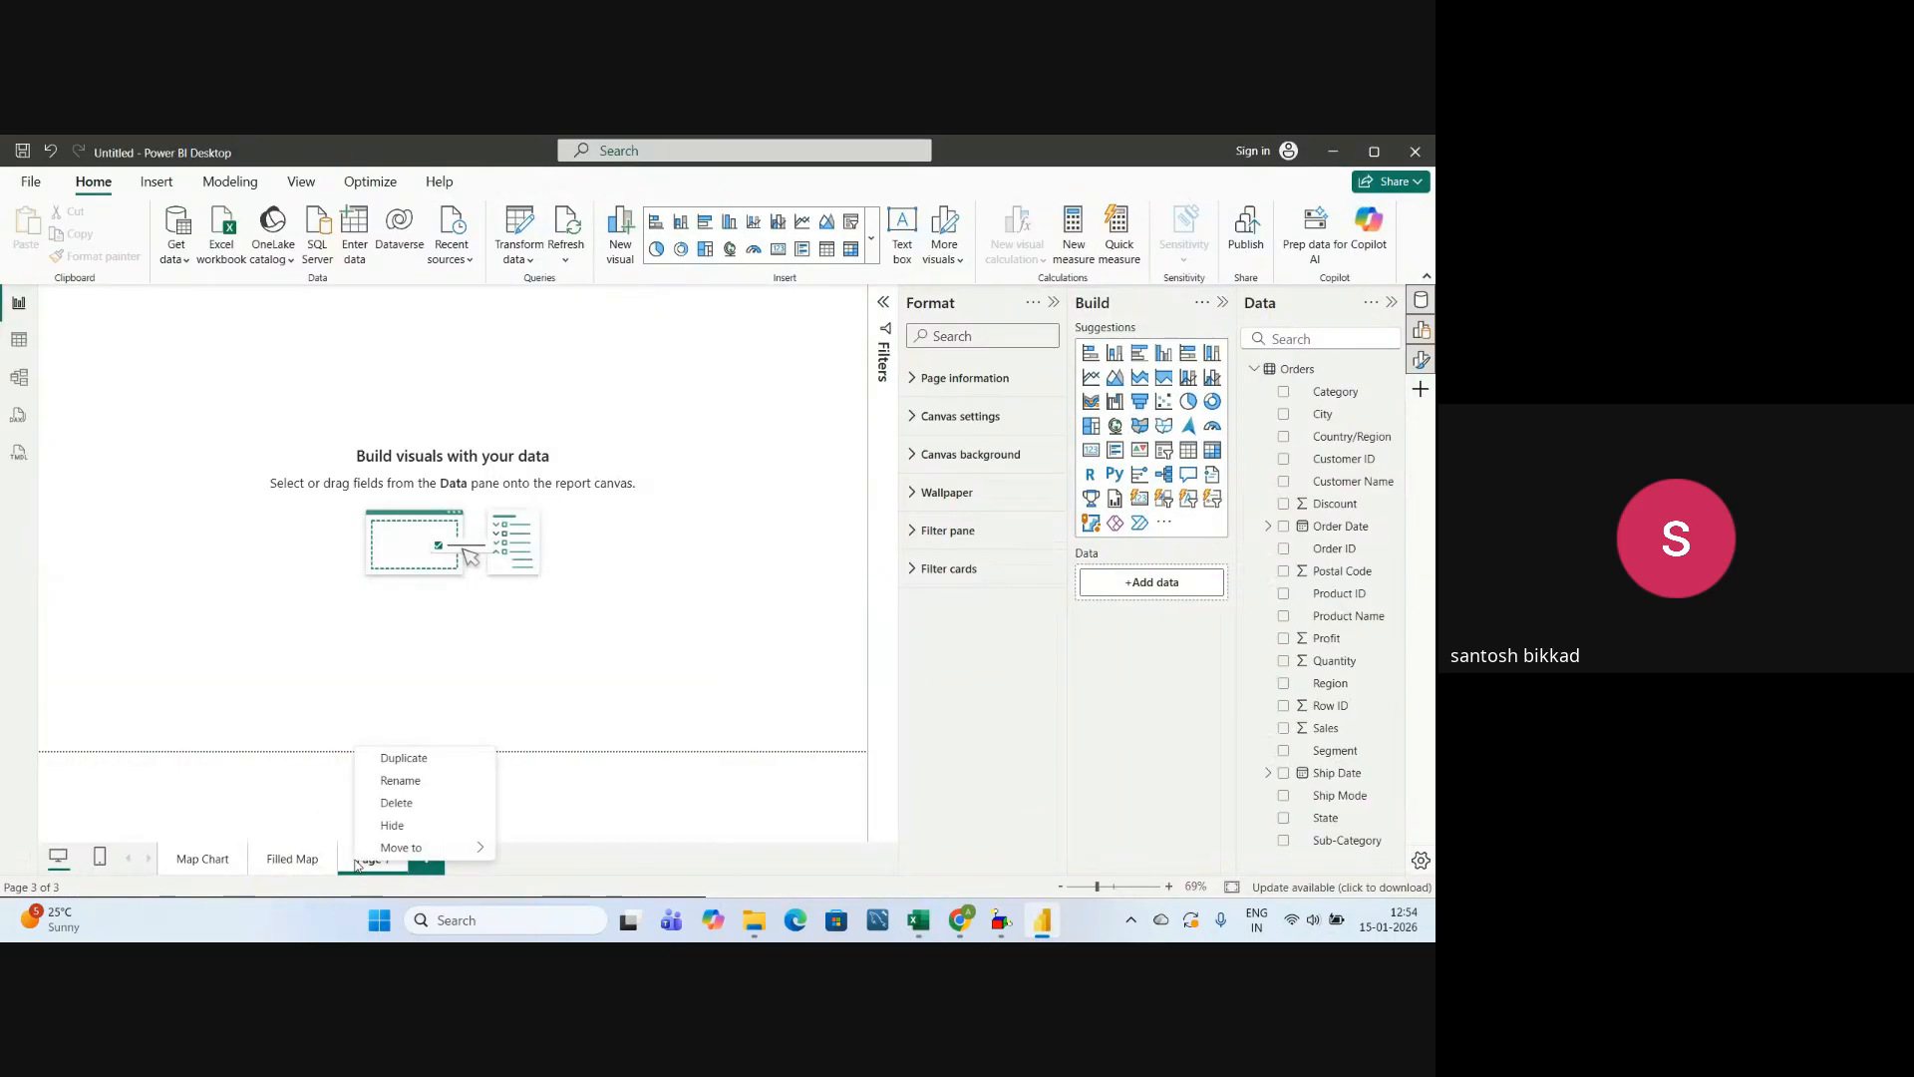
{"action": "left_click", "coordinate": [410, 784]}
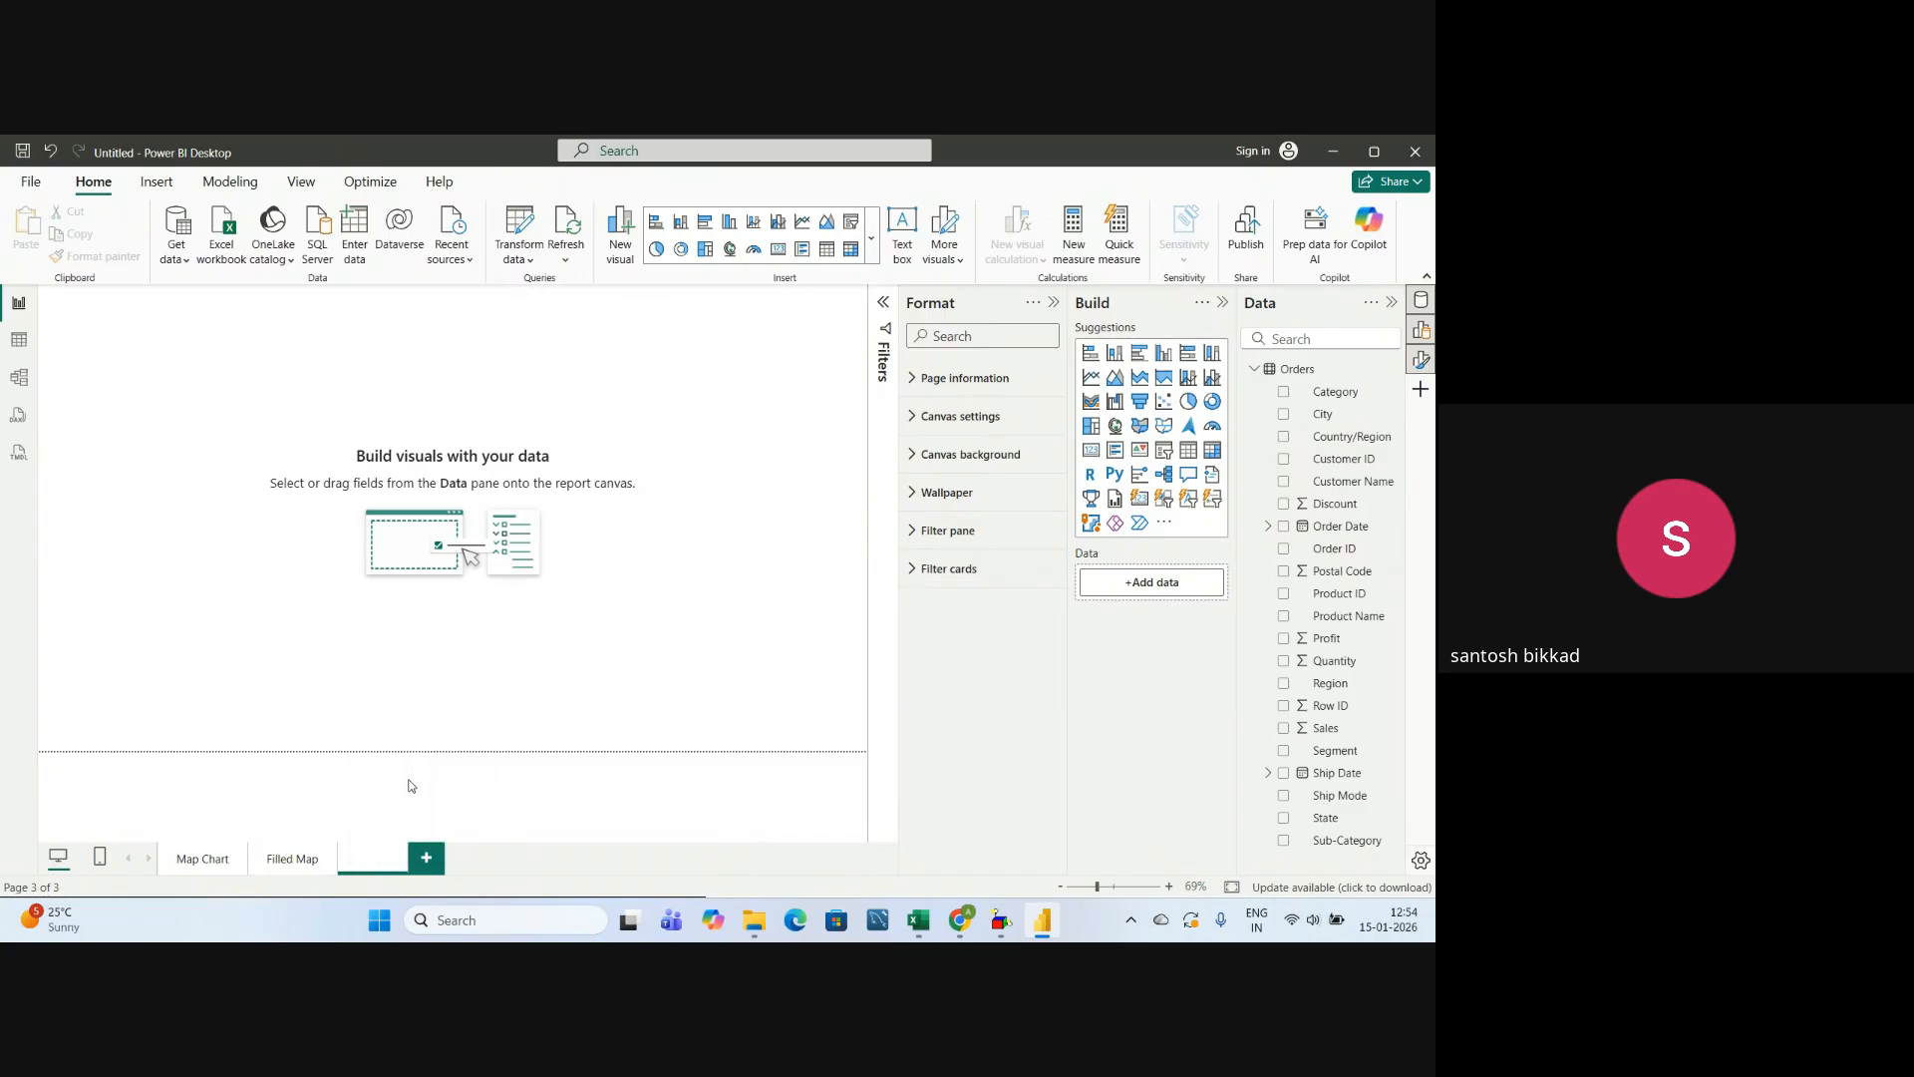
{"action": "type", "text": "Map with Pie Chart"}
{"action": "key", "text": "Return"}
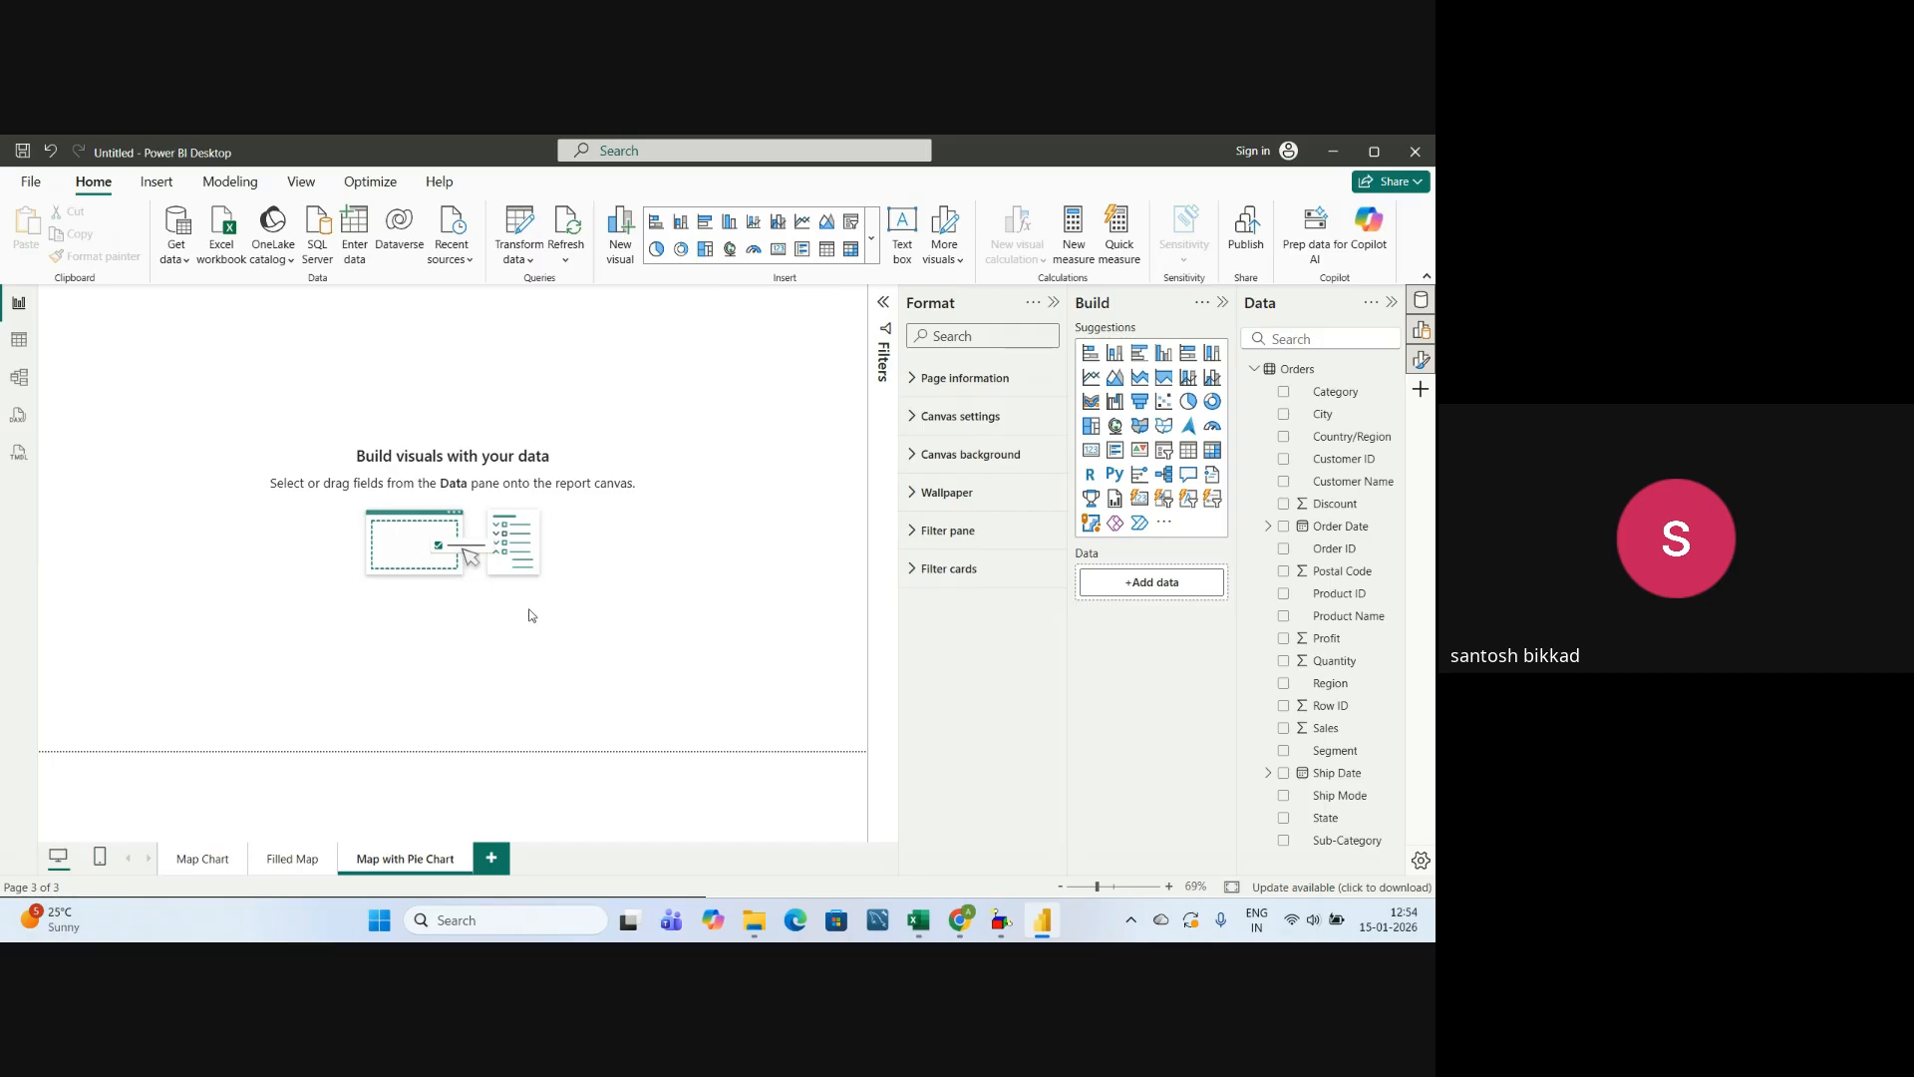
Insert a Map visual covering most of the Map with Pie Chart page and assign the State field as its location.
{"action": "left_click", "coordinate": [1115, 427]}
{"action": "left_click_drag", "start_coordinate": [226, 466], "coordinate": [834, 716]}
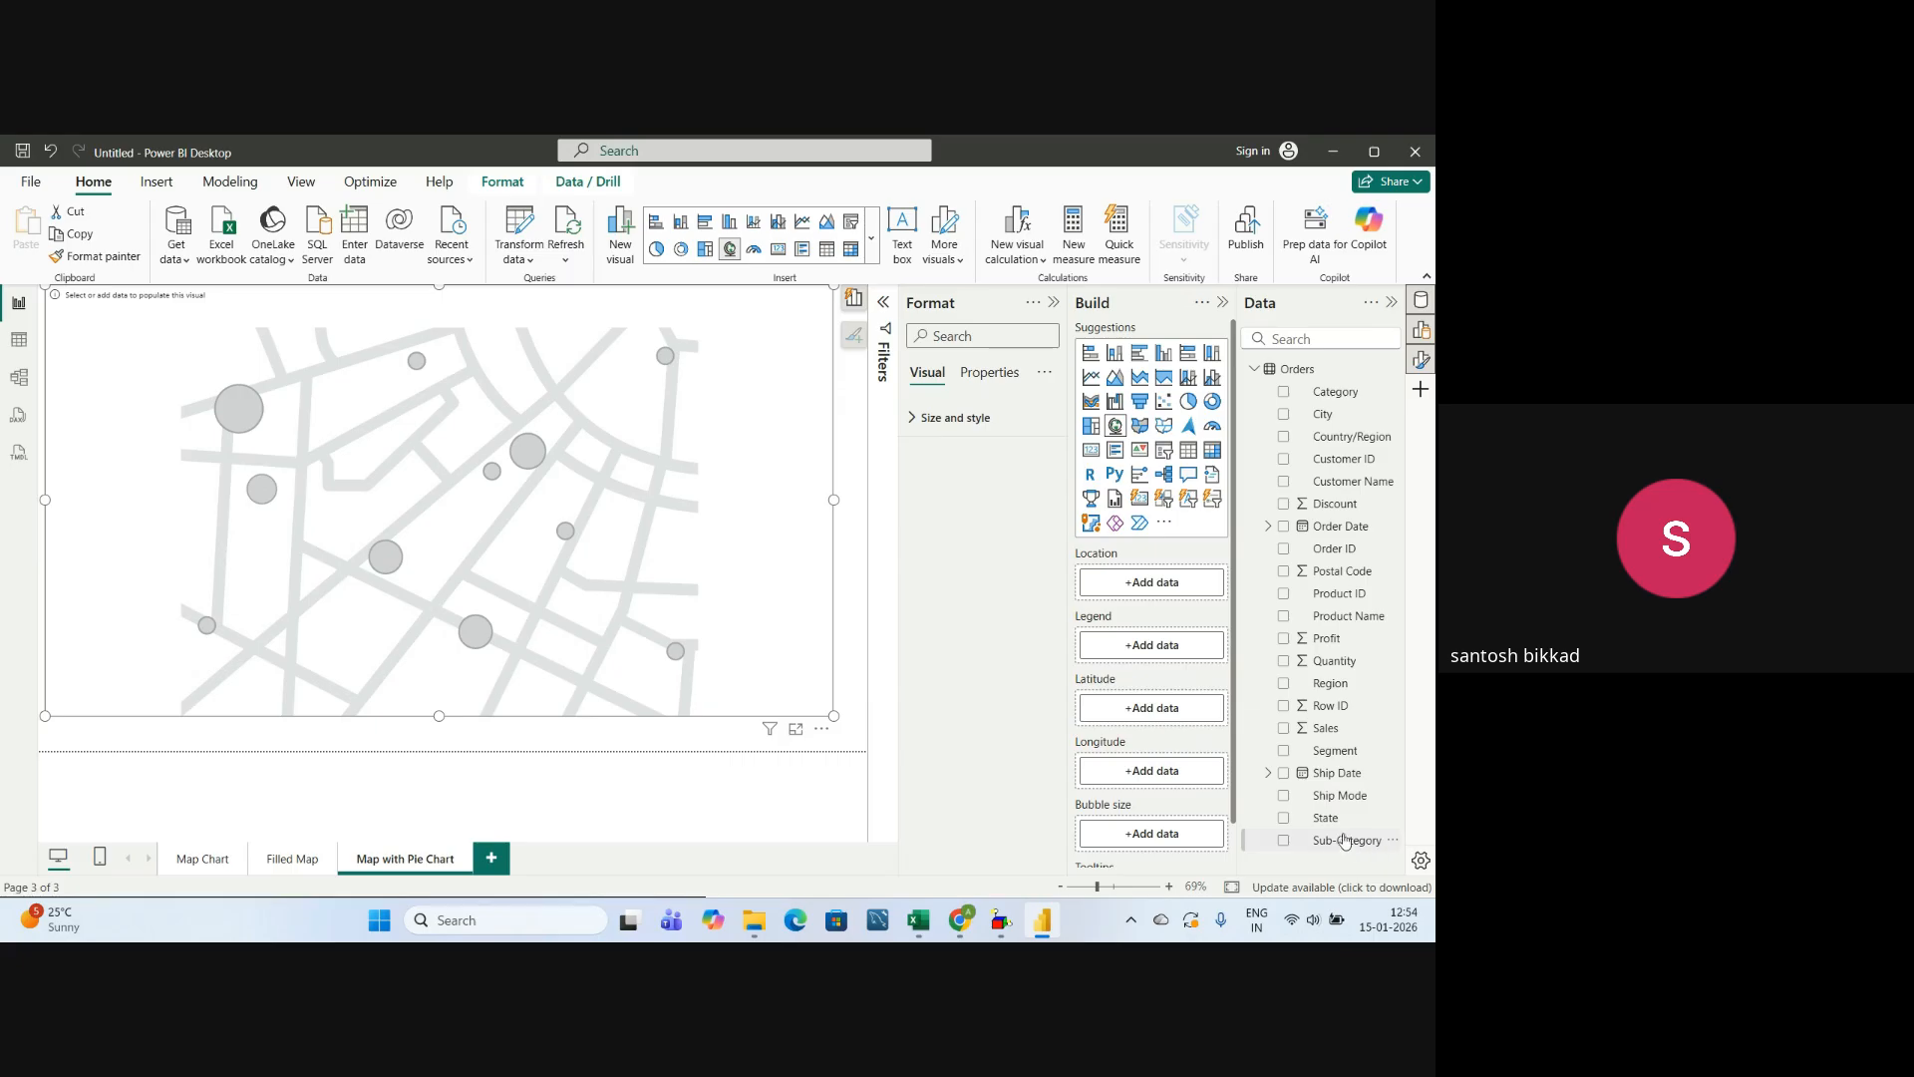
{"action": "left_click_drag", "start_coordinate": [1329, 826], "coordinate": [1146, 599]}
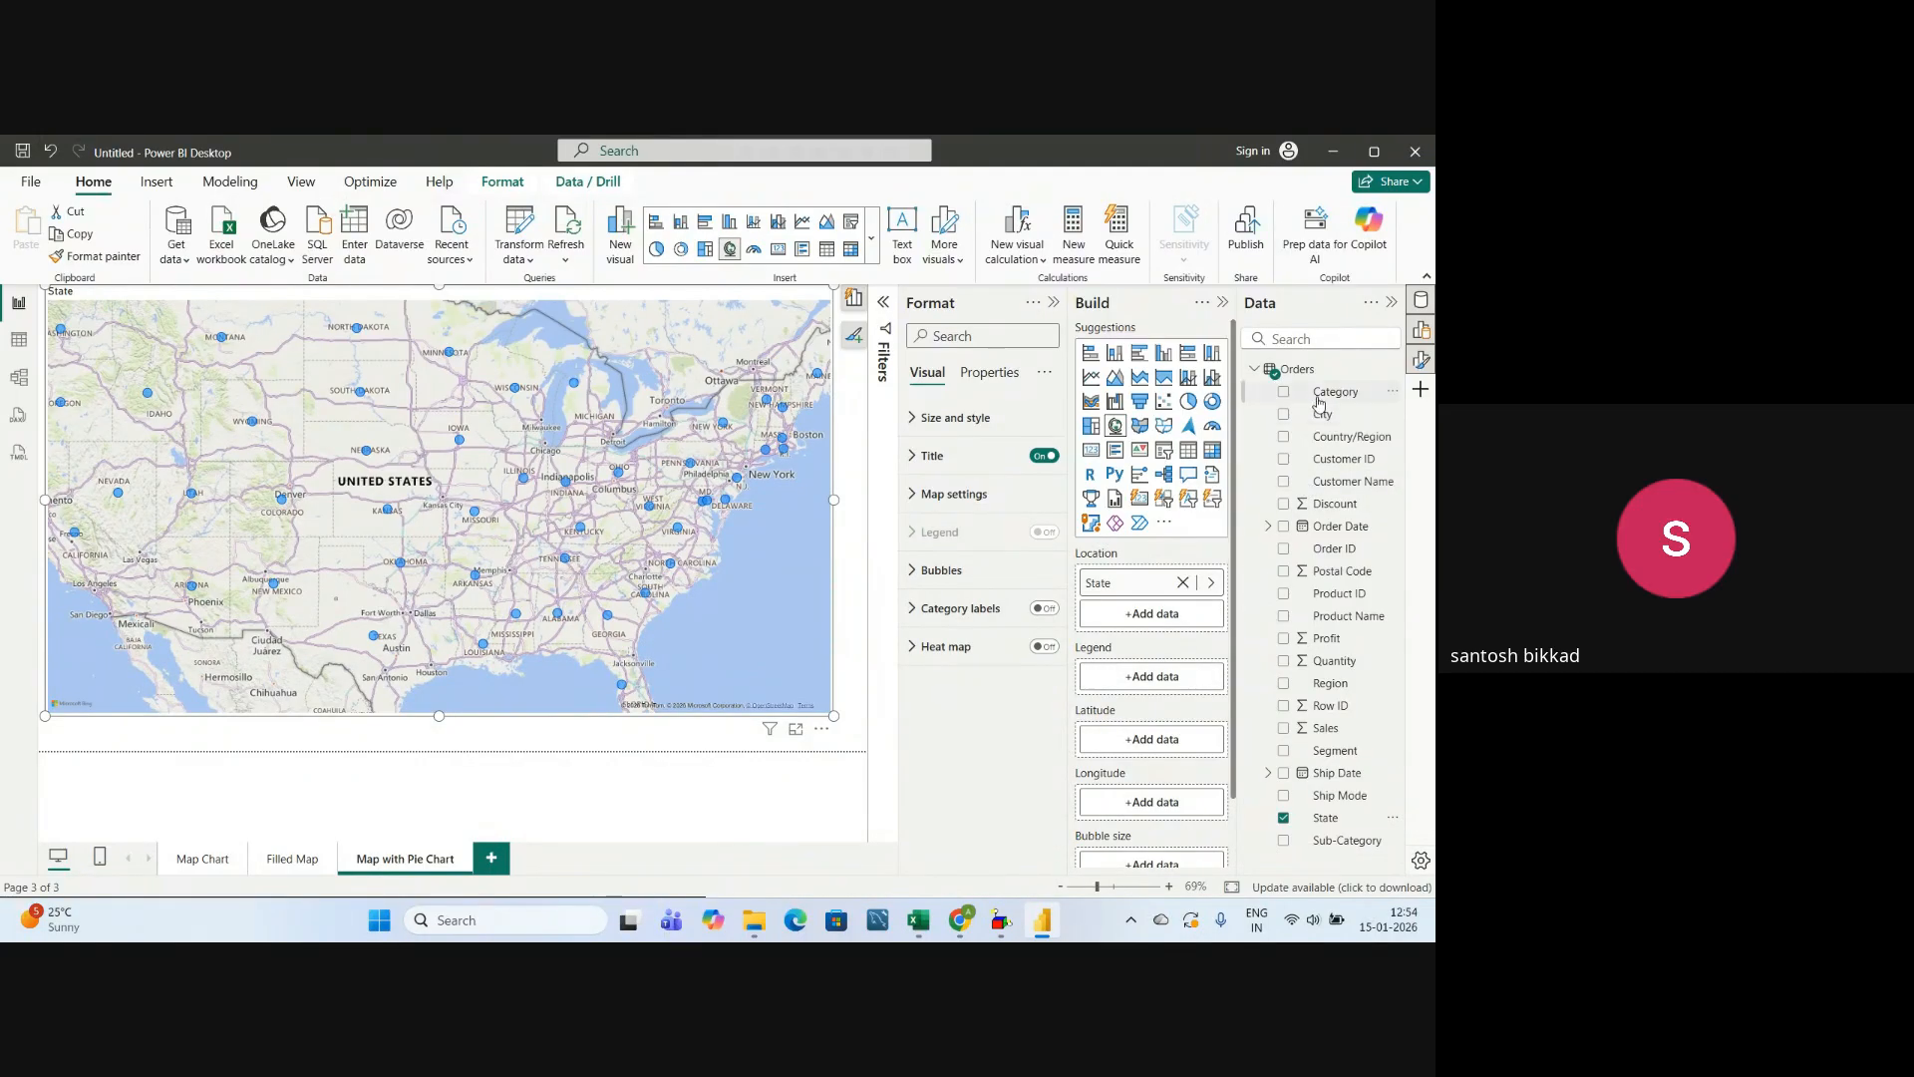
Assign the Category field as the map's legend and the Sales field as its bubble size.
{"action": "left_click_drag", "start_coordinate": [1337, 402], "coordinate": [1171, 683]}
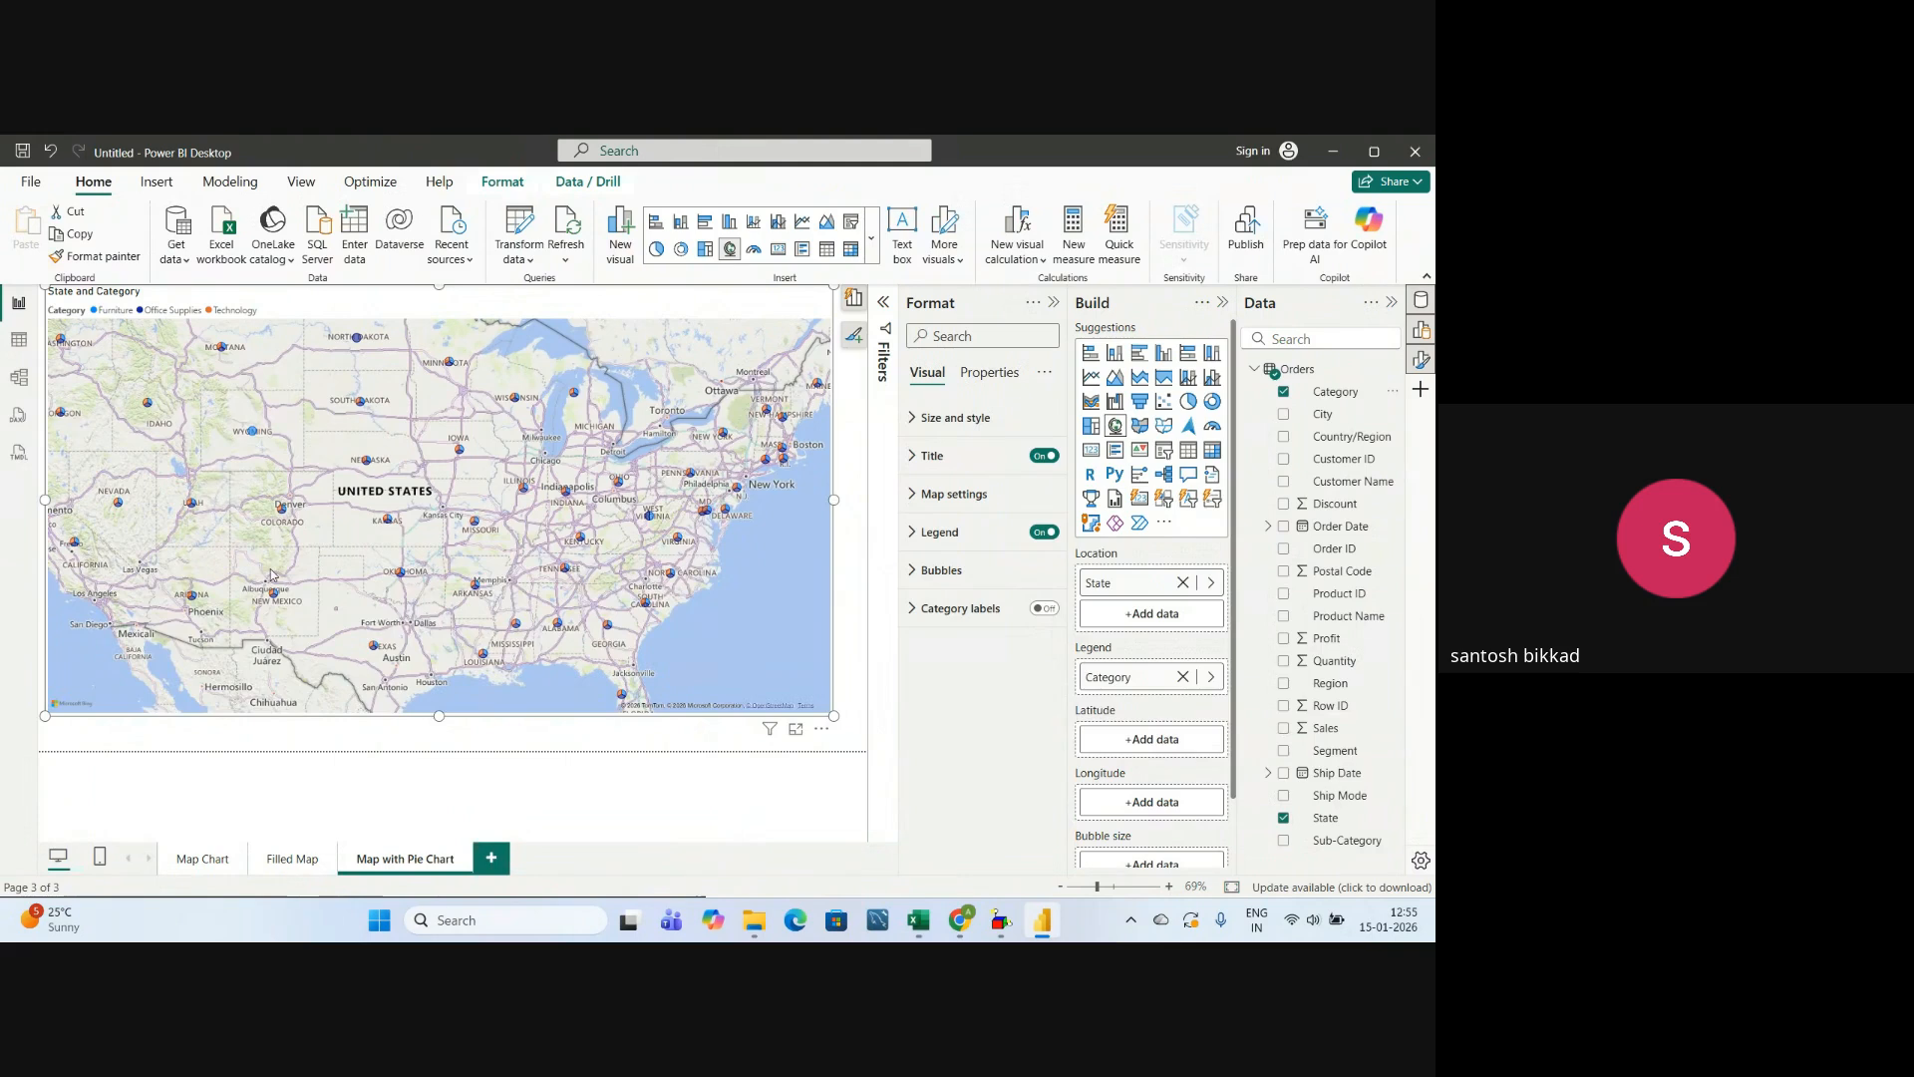
{"action": "scroll", "coordinate": [495, 571], "scroll_direction": "down", "scroll_amount": 2}
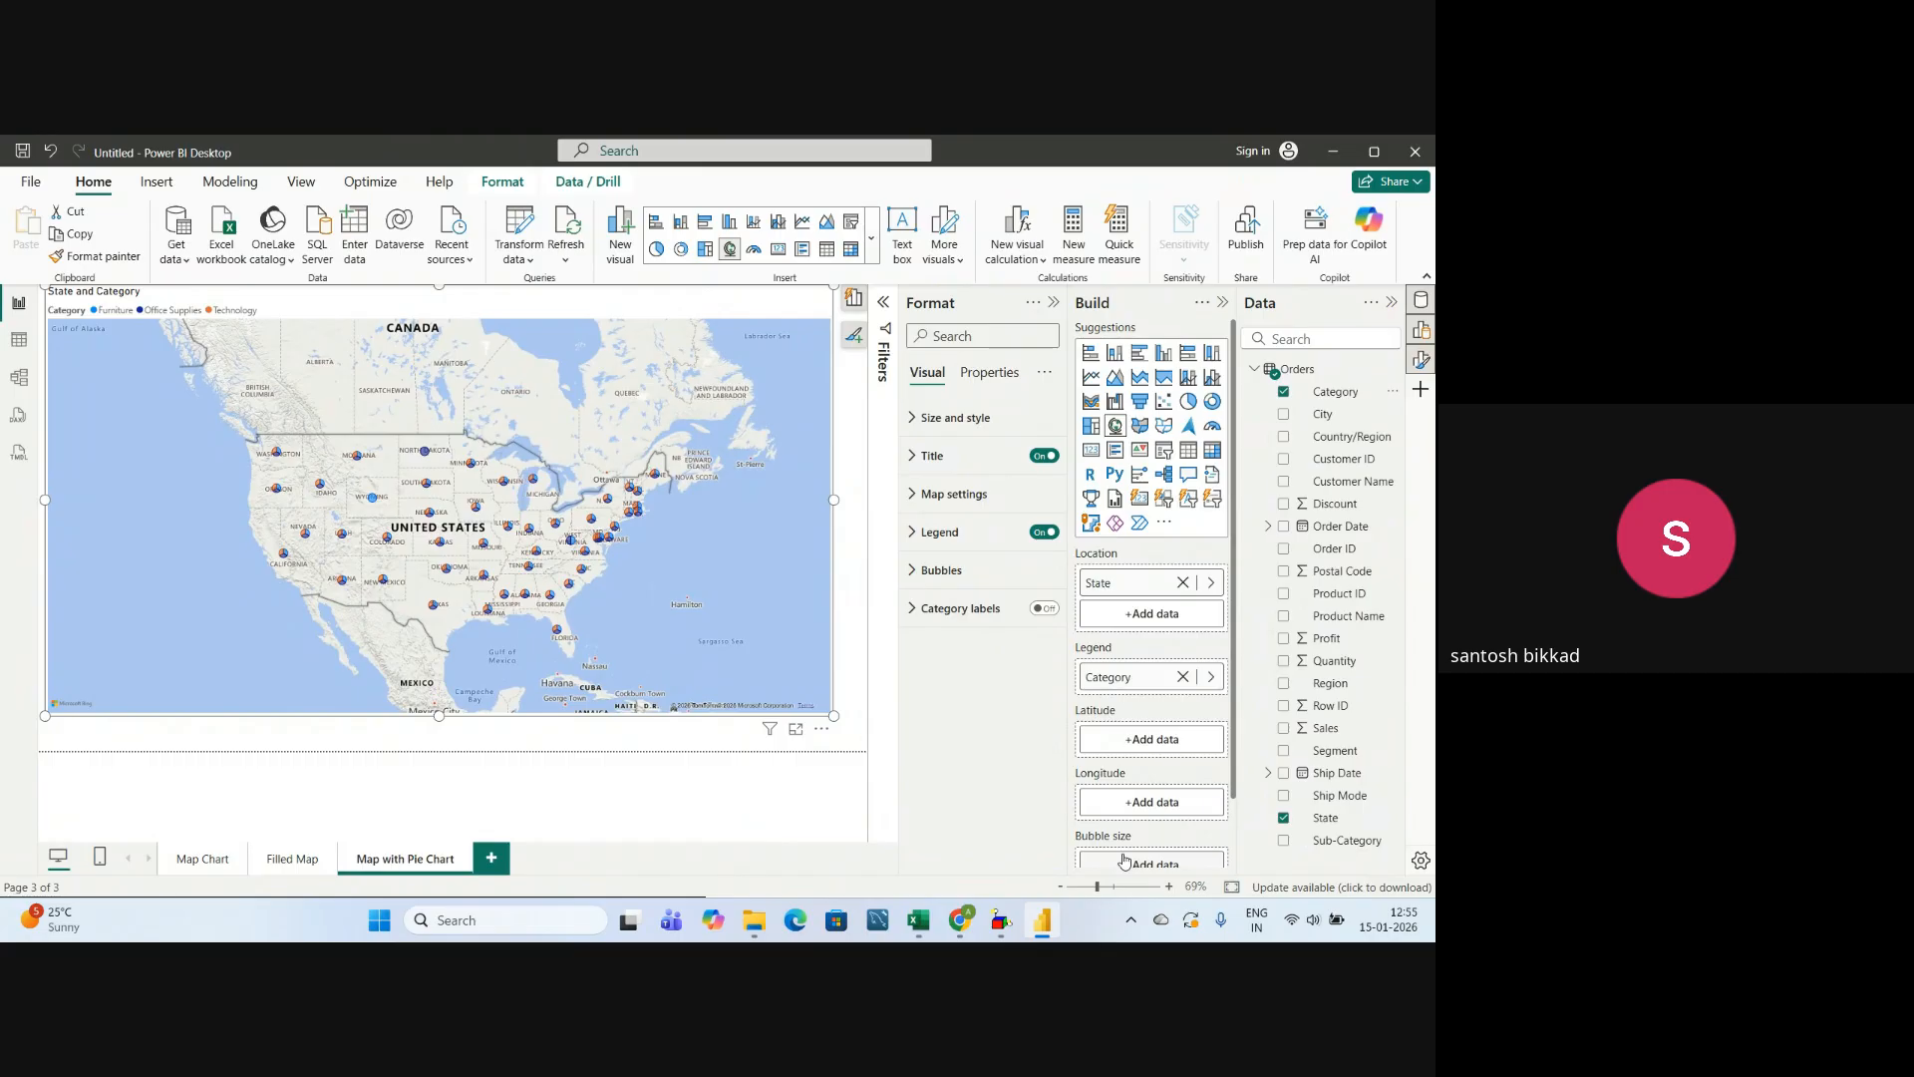
{"action": "scroll", "coordinate": [1116, 848], "scroll_direction": "down", "scroll_amount": 2}
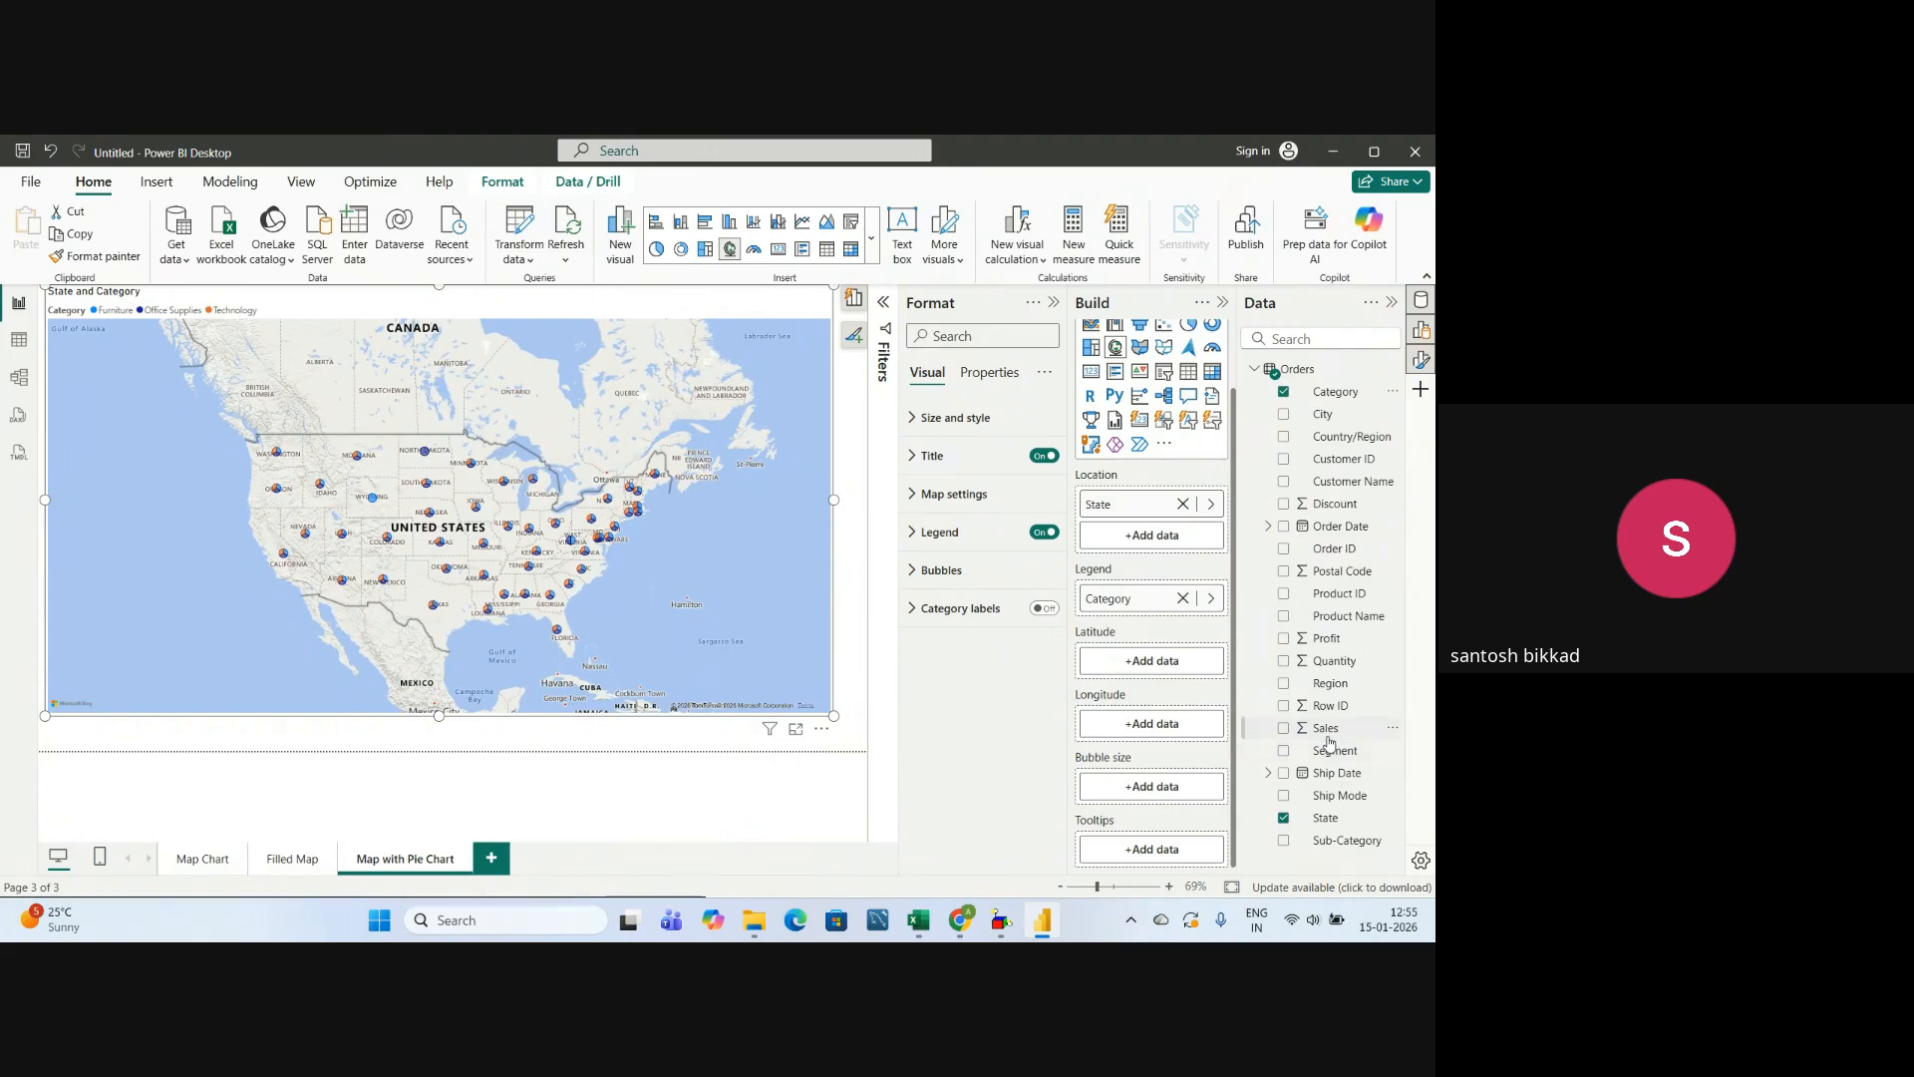
{"action": "left_click_drag", "start_coordinate": [1329, 736], "coordinate": [1153, 792]}
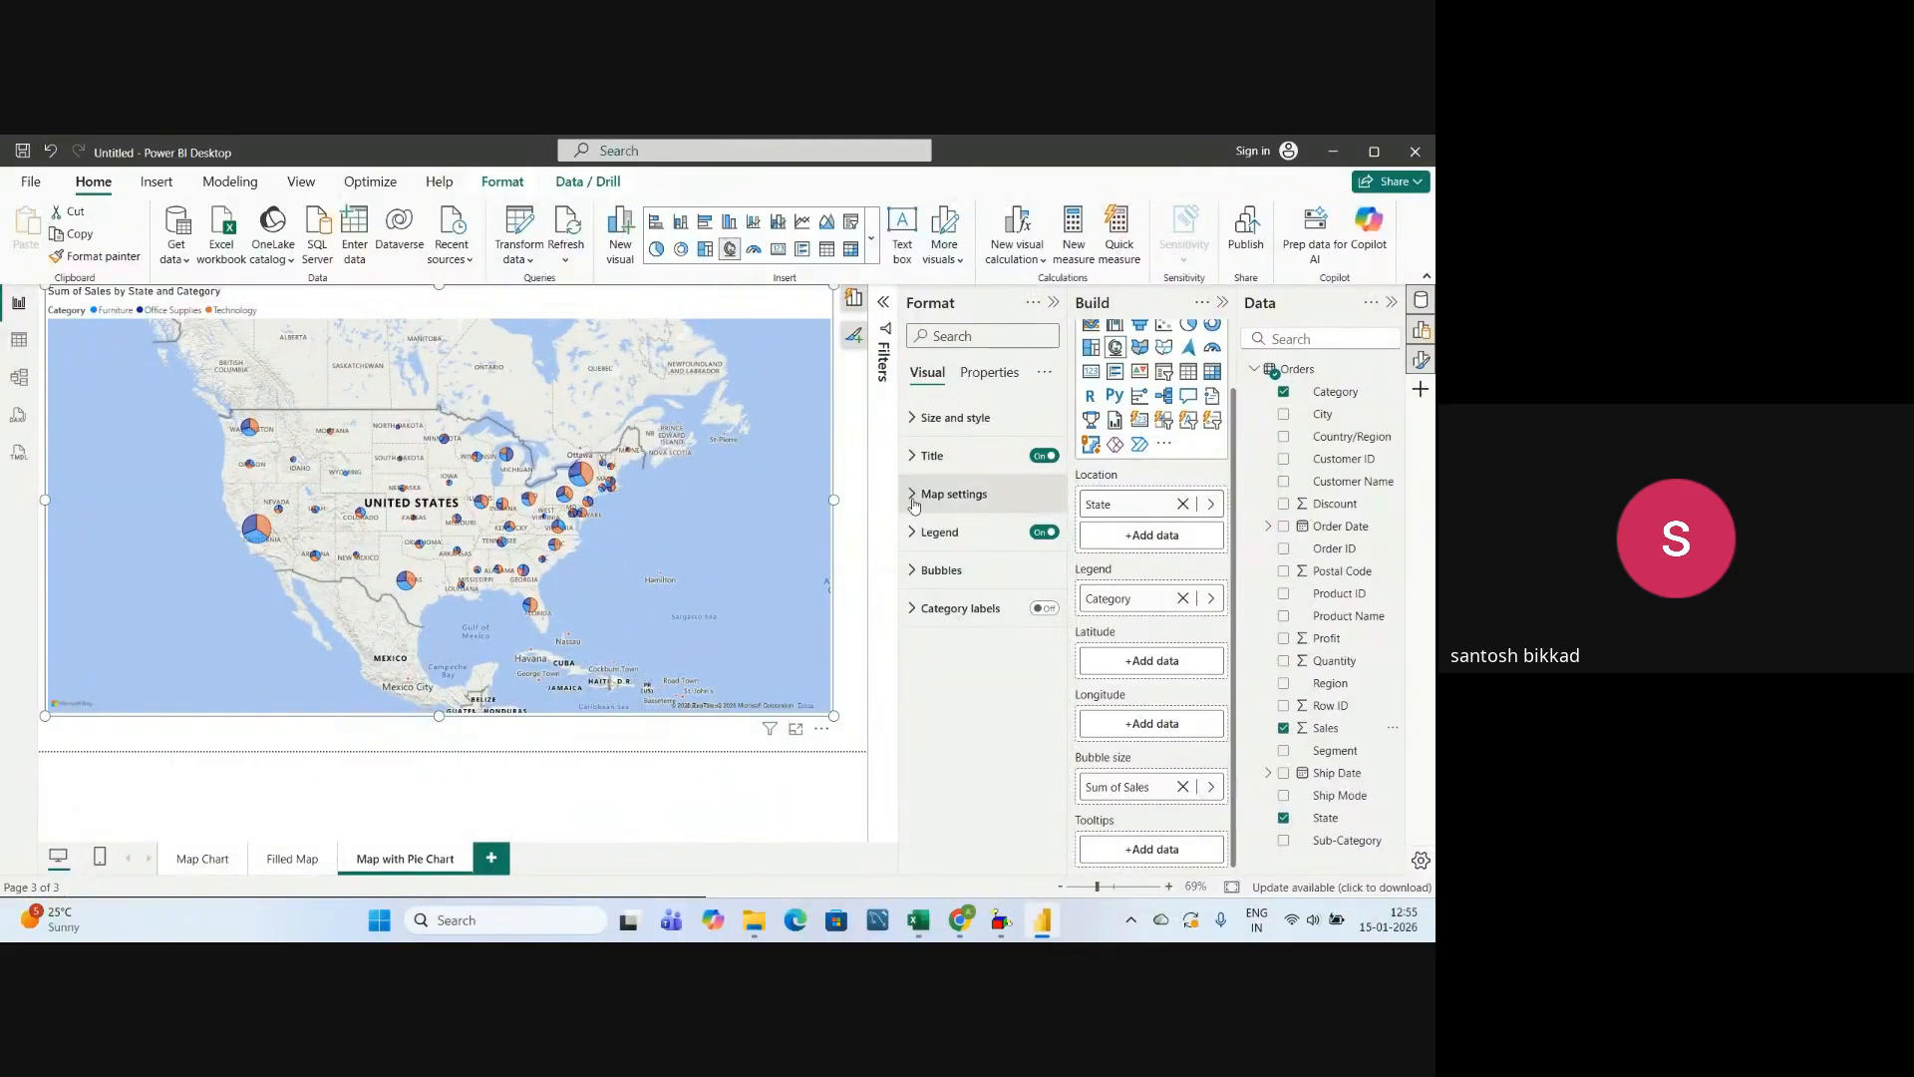
Set the font size of the Category legend text on the pie chart map to 25.
{"action": "left_click", "coordinate": [913, 533]}
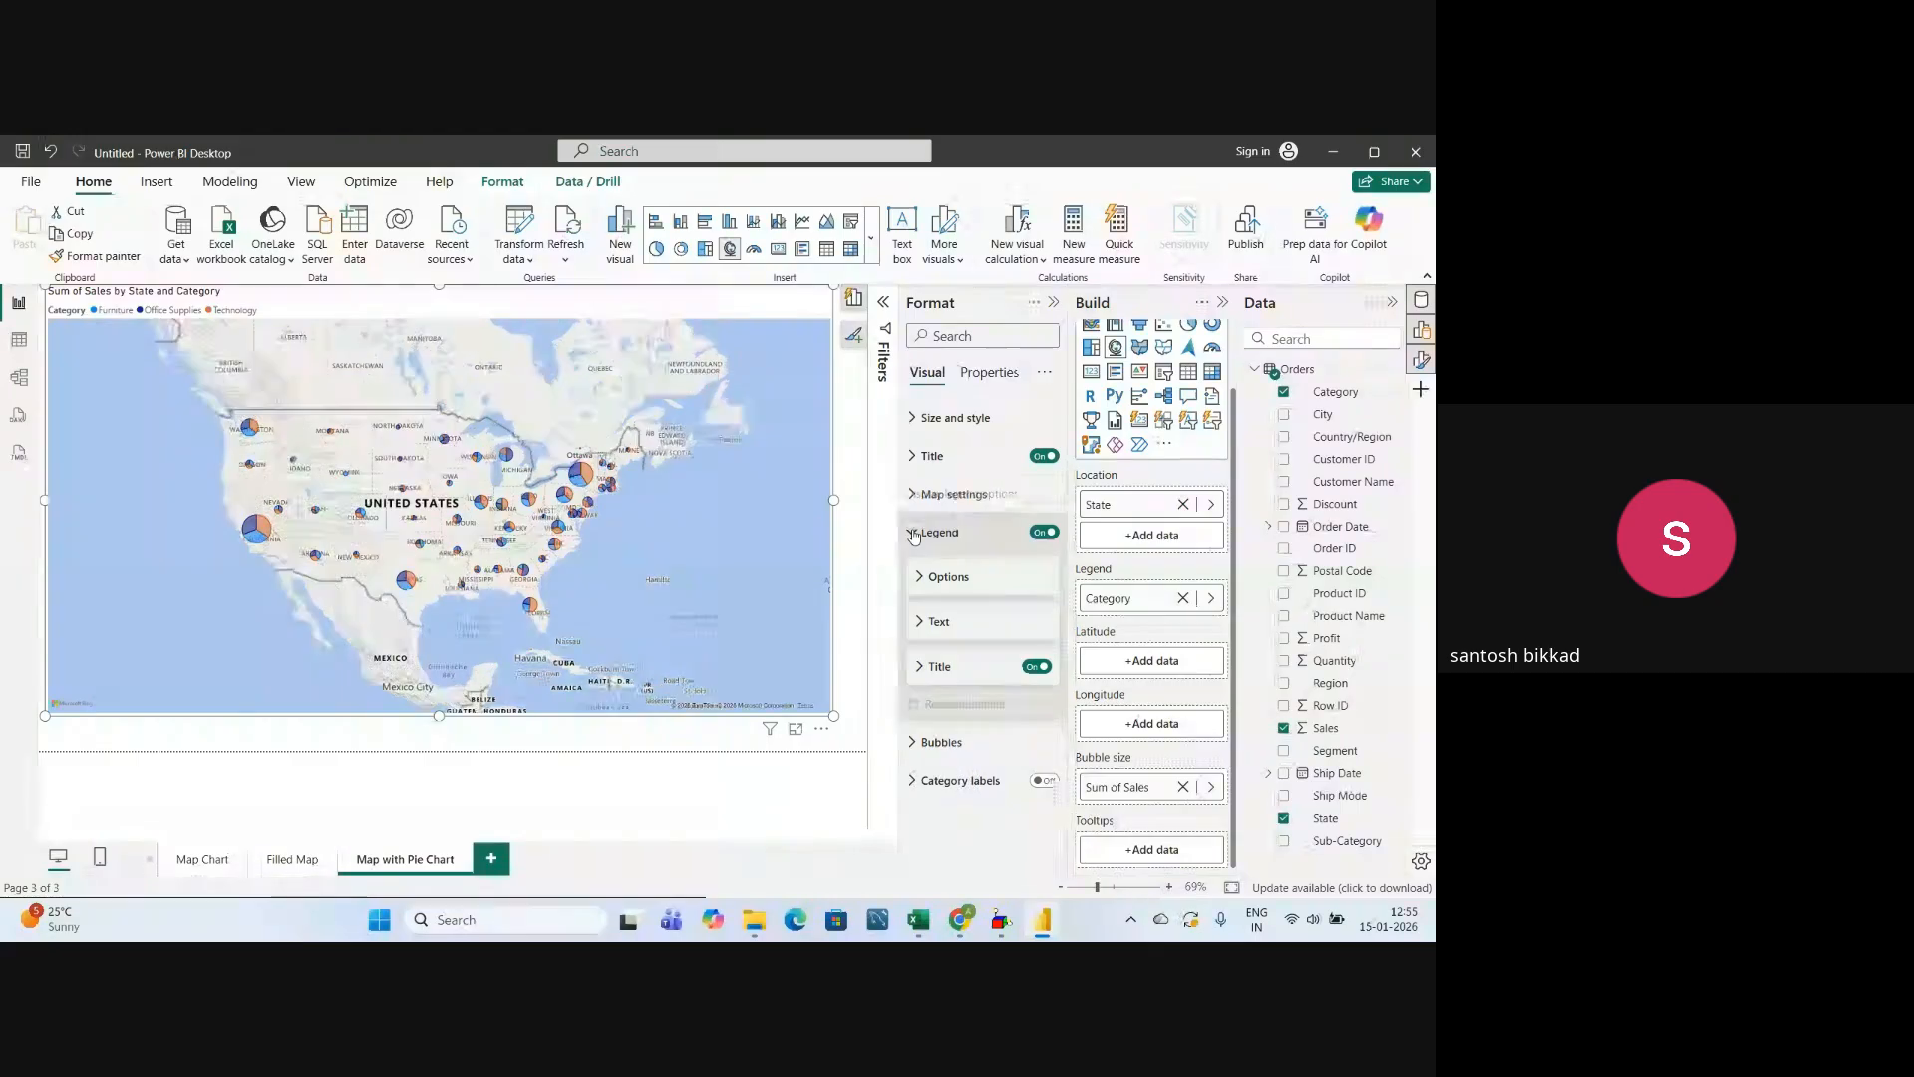
{"action": "left_click", "coordinate": [919, 624]}
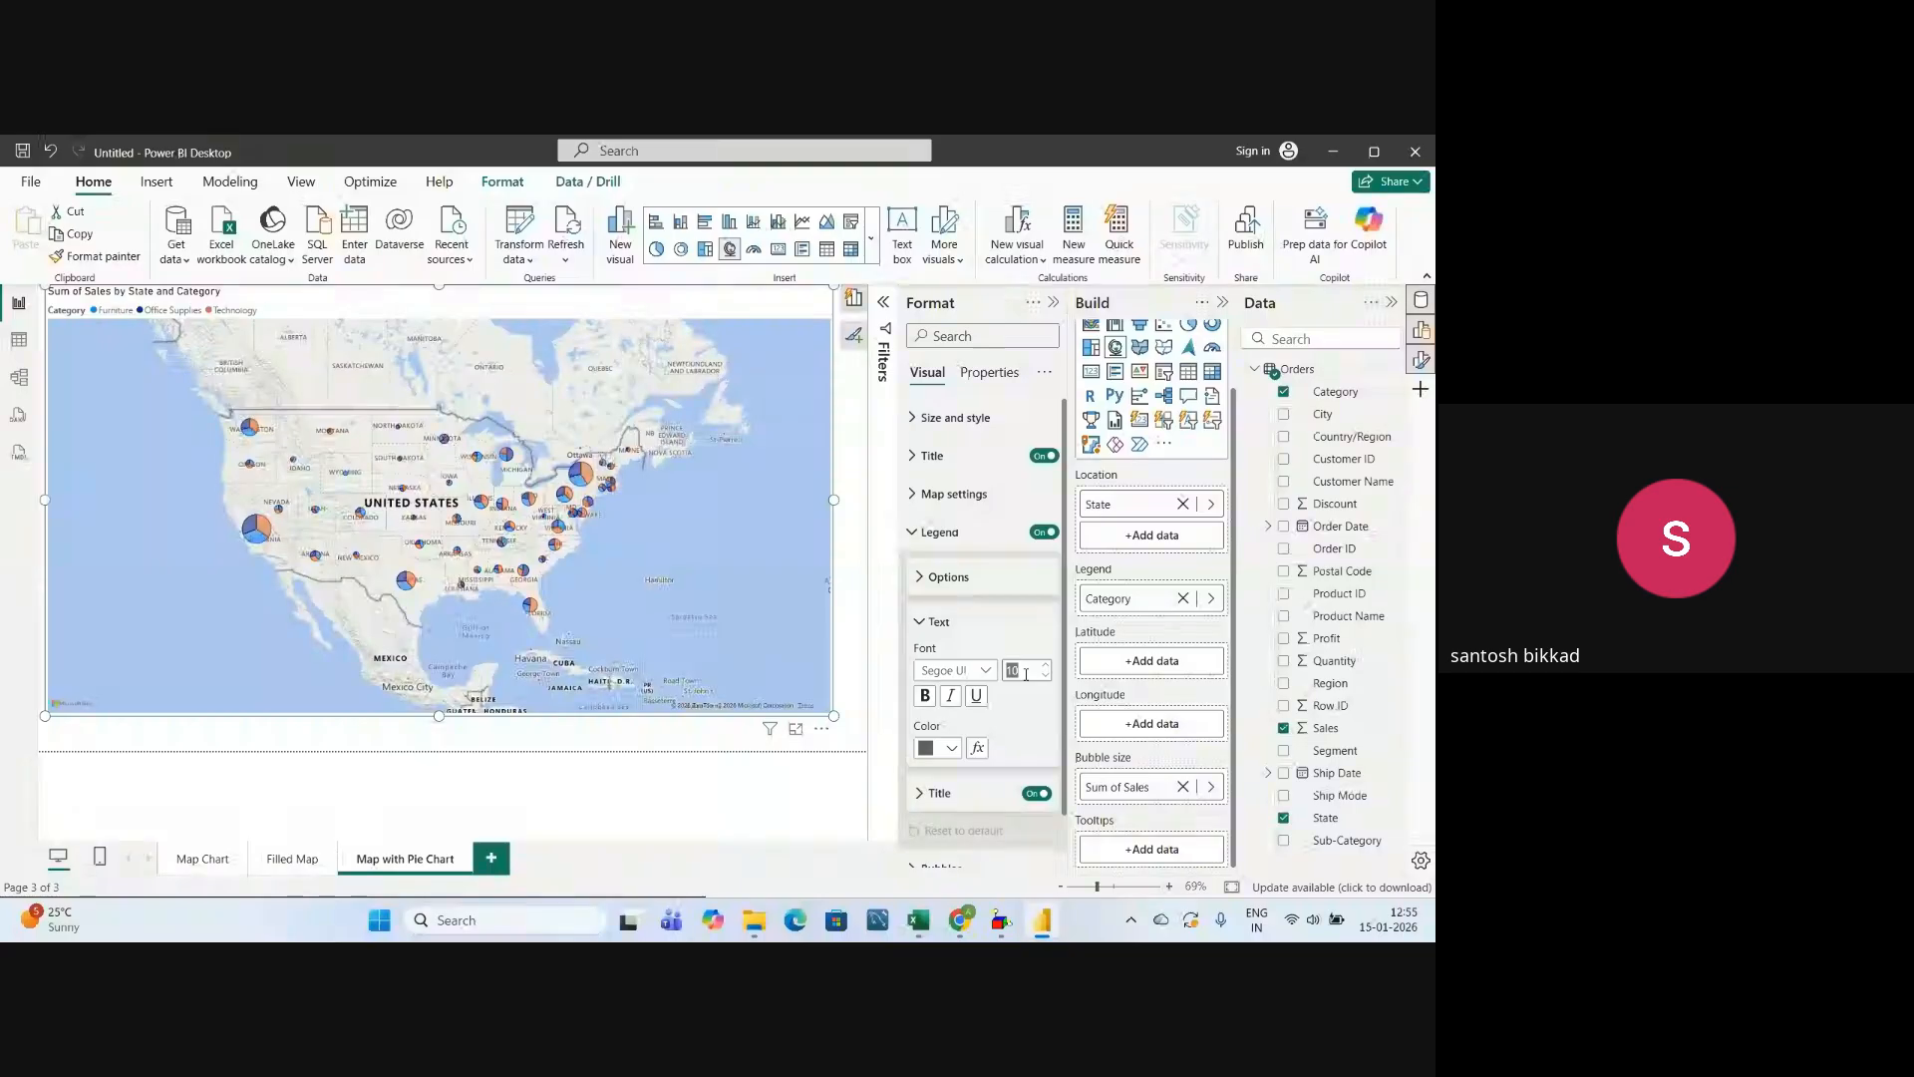
{"action": "type", "text": "18"}
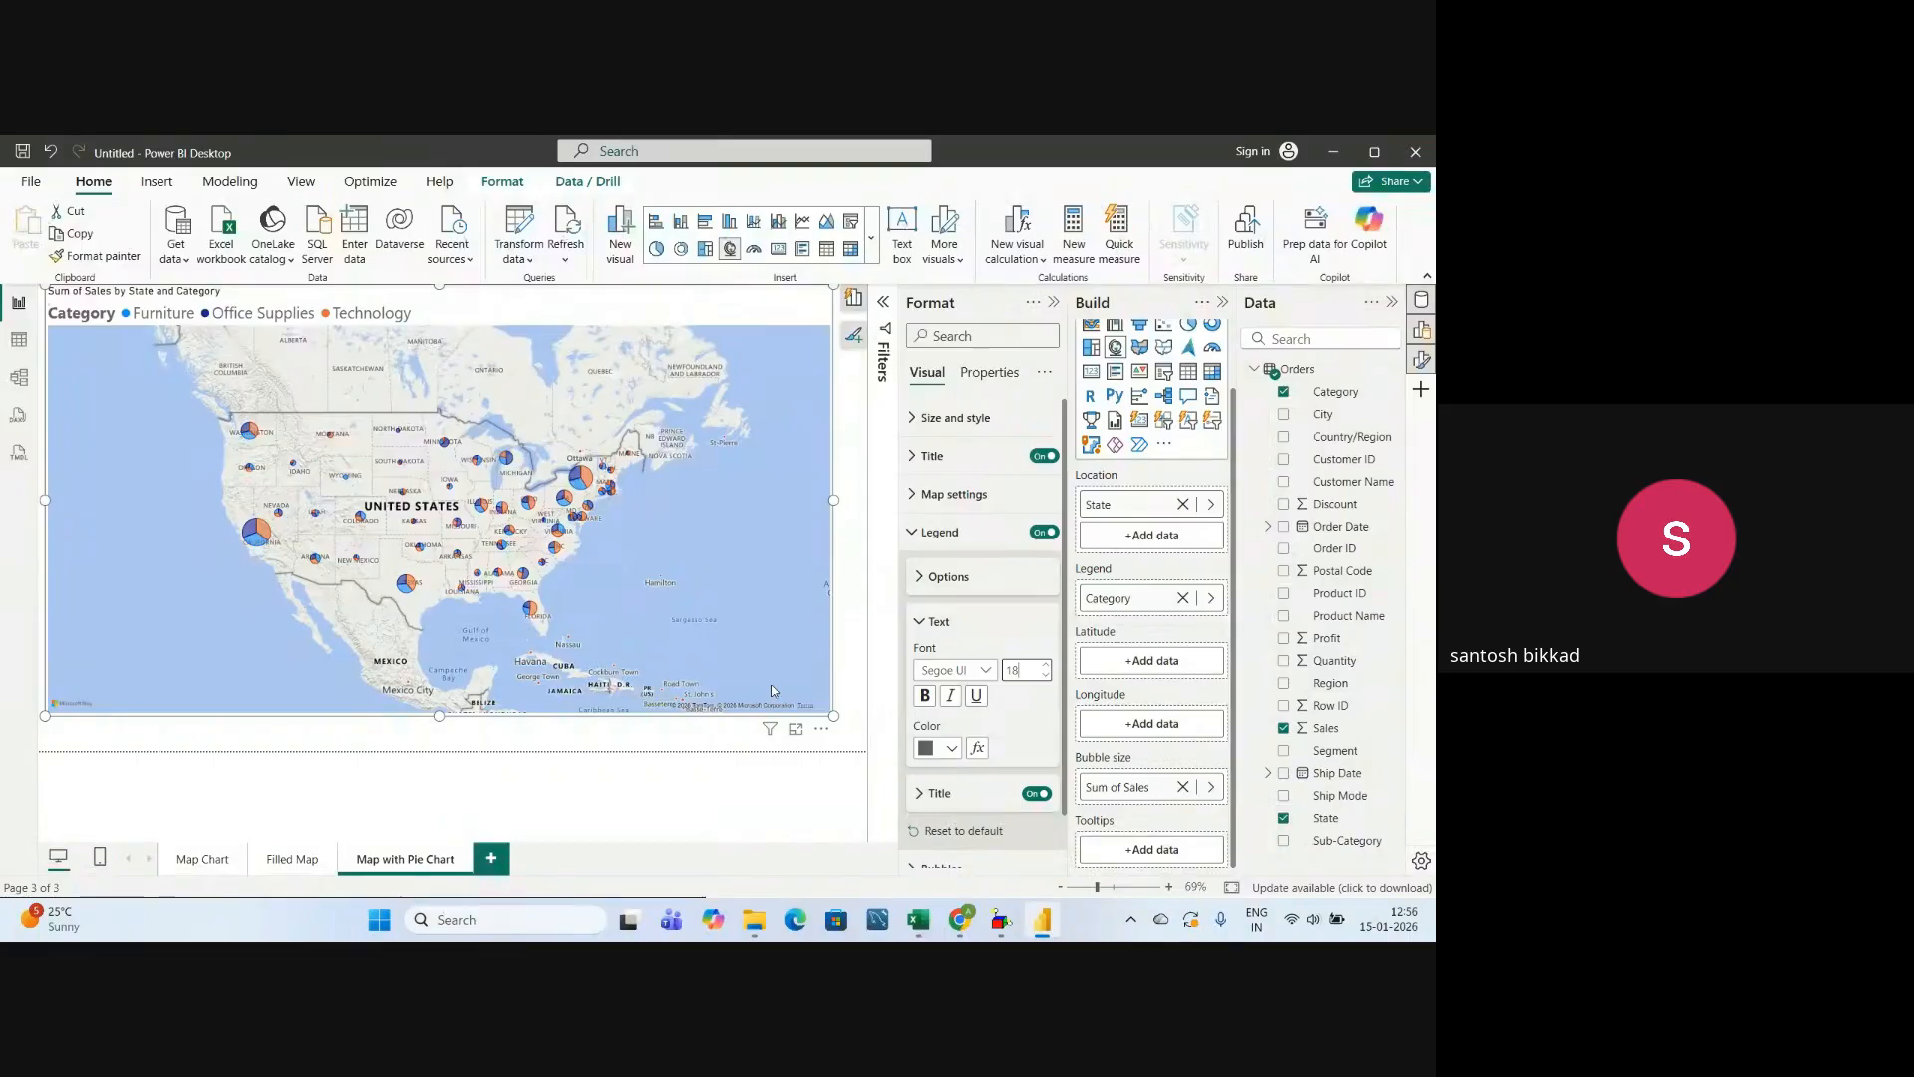
{"action": "key", "text": "BackSpace"}
{"action": "key", "text": "BackSpace"}
{"action": "type", "text": "25"}
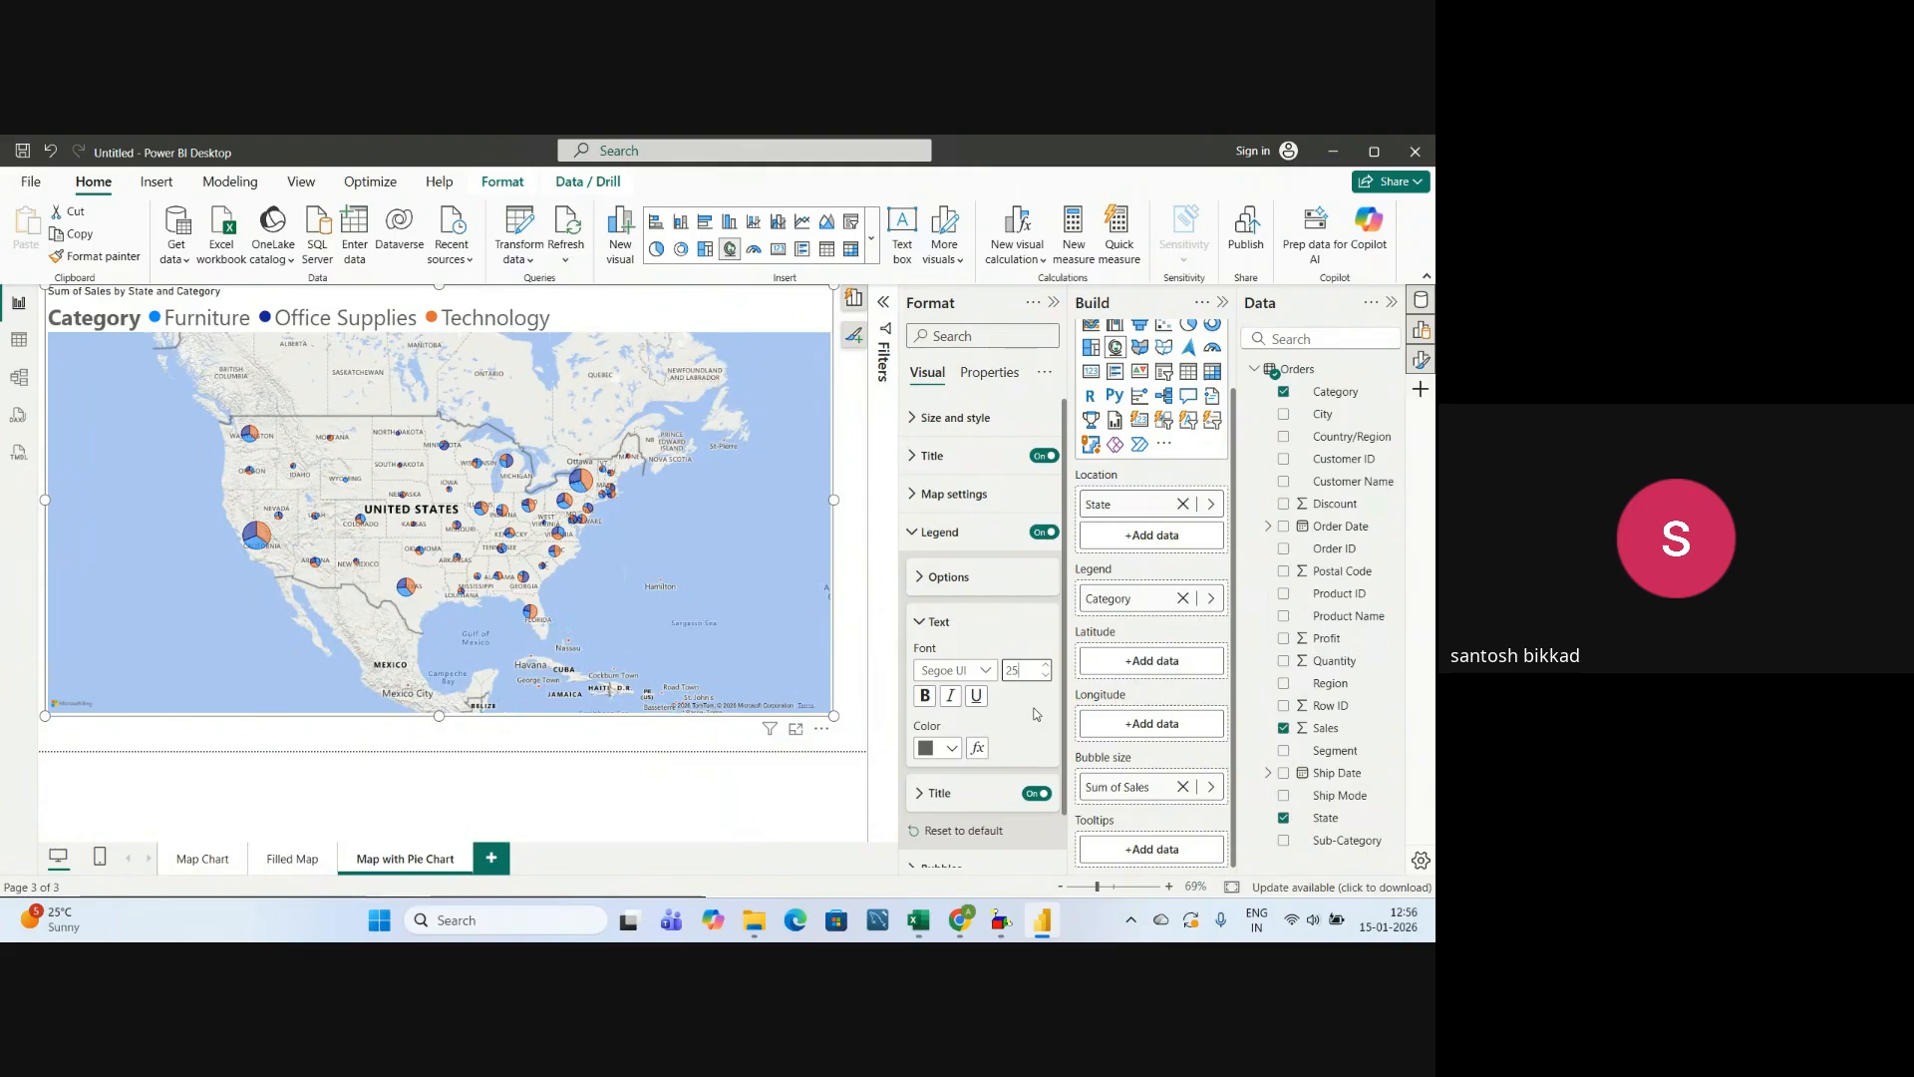
{"action": "left_click", "coordinate": [926, 623]}
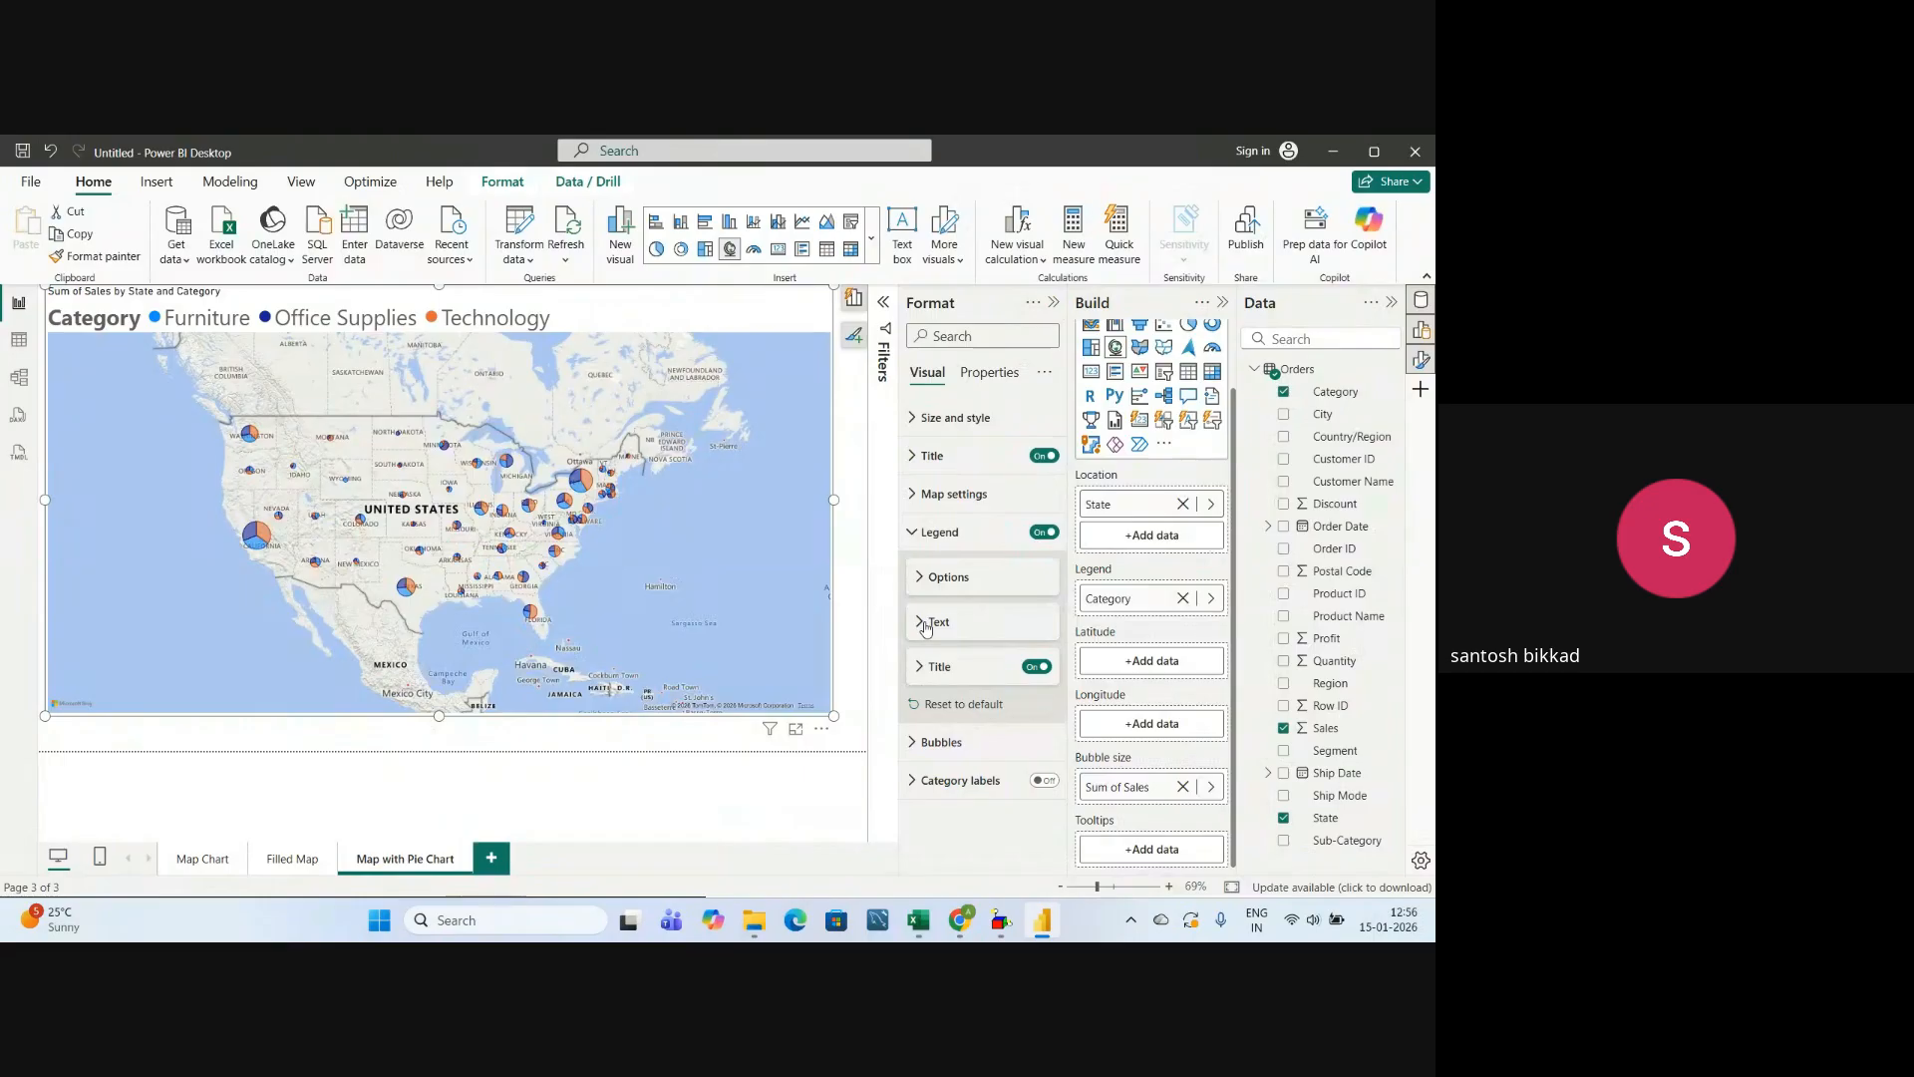
Enlarge the map's pie bubbles by setting the bubble size to -2.
{"action": "left_click", "coordinate": [919, 741]}
{"action": "scroll", "coordinate": [923, 756], "scroll_direction": "down", "scroll_amount": 2}
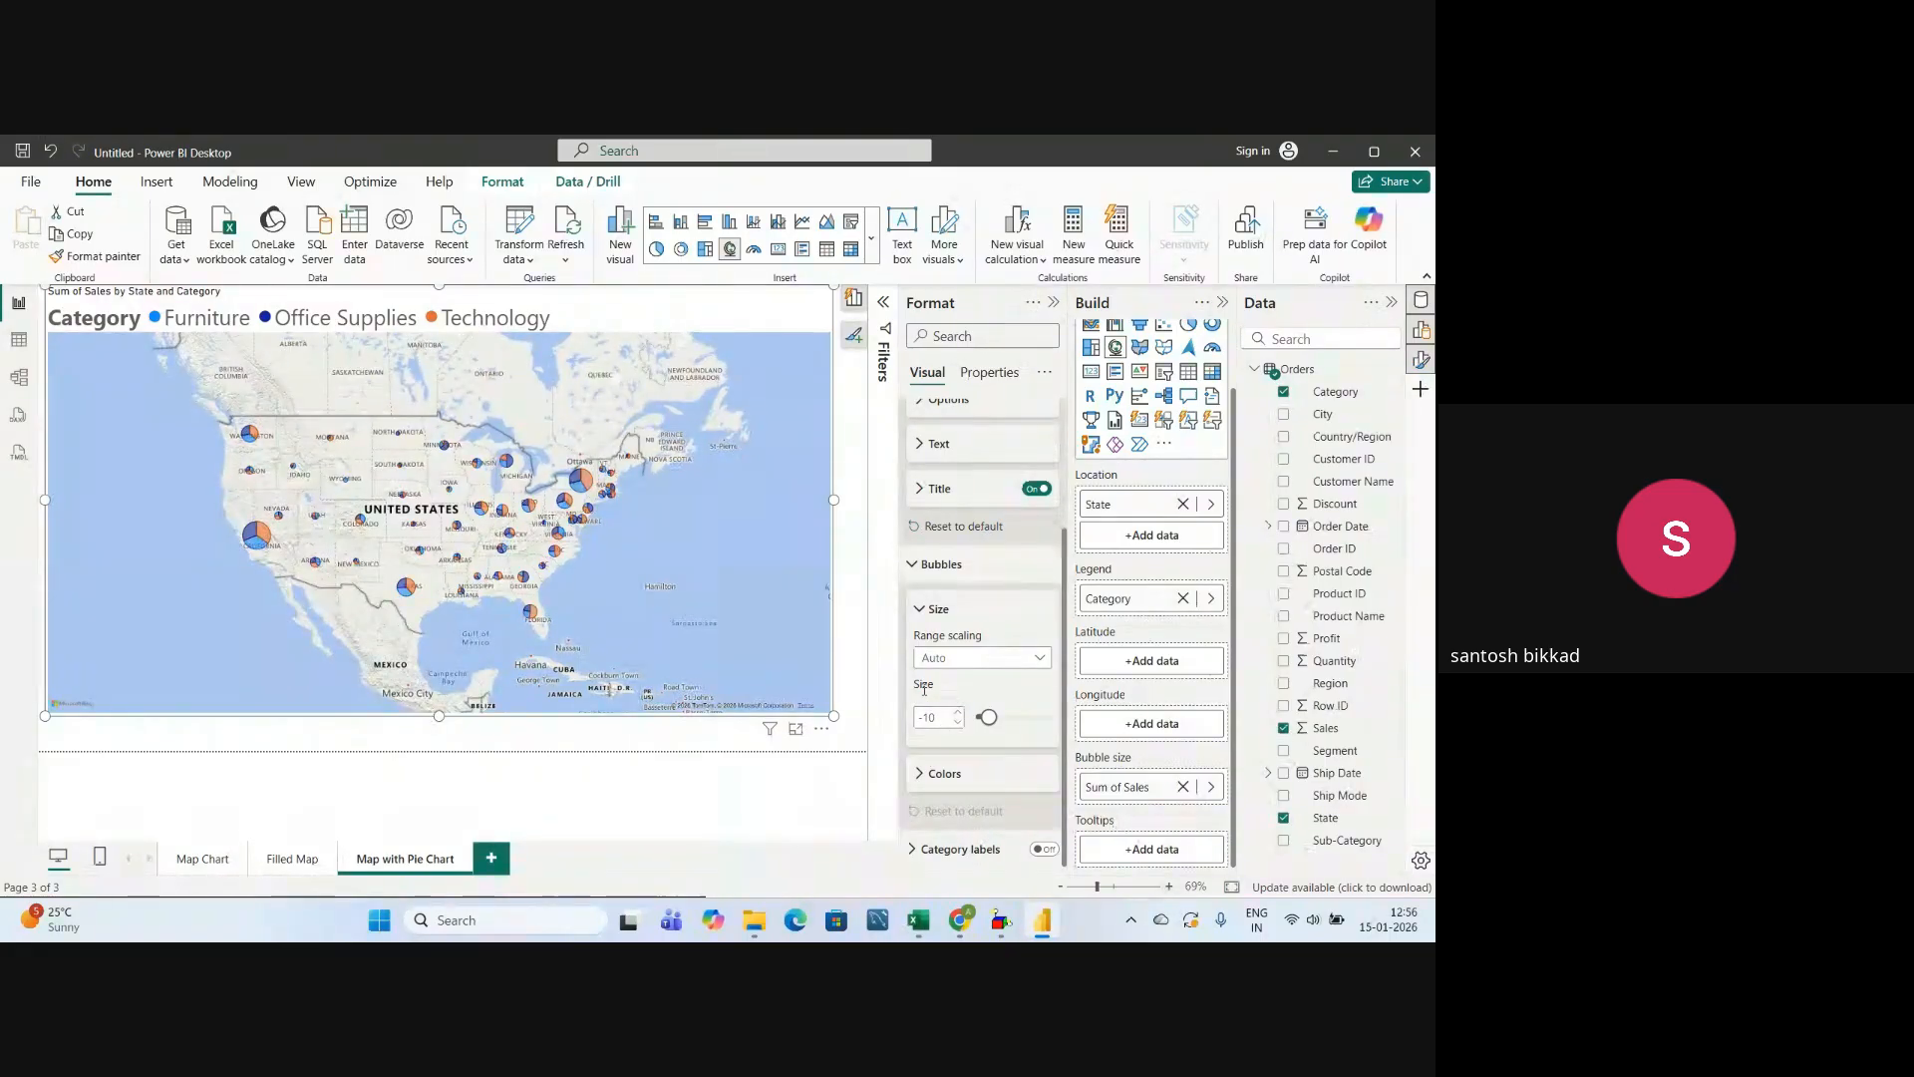
{"action": "left_click_drag", "start_coordinate": [979, 722], "coordinate": [993, 724]}
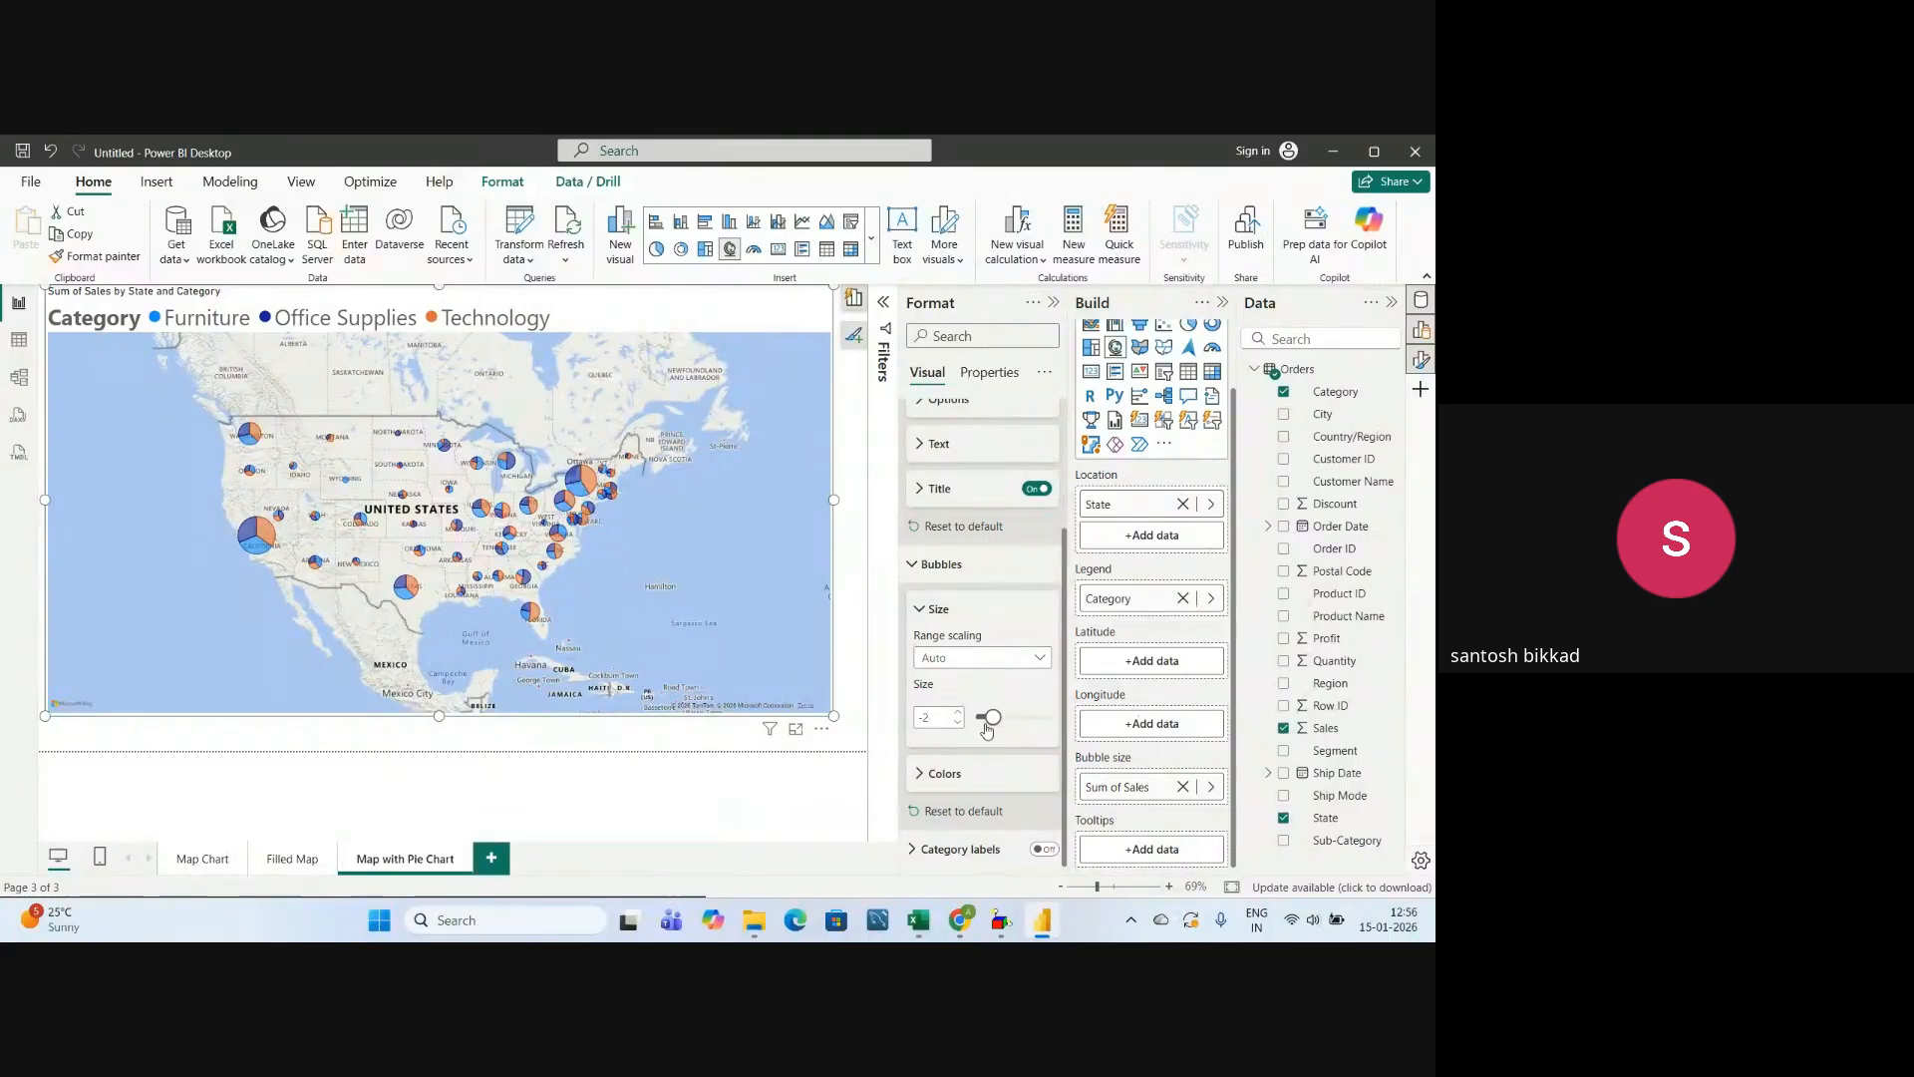
Set the bubble size of the pie chart map to 3 and collapse the bubble settings.
{"action": "left_click_drag", "start_coordinate": [991, 719], "coordinate": [998, 725]}
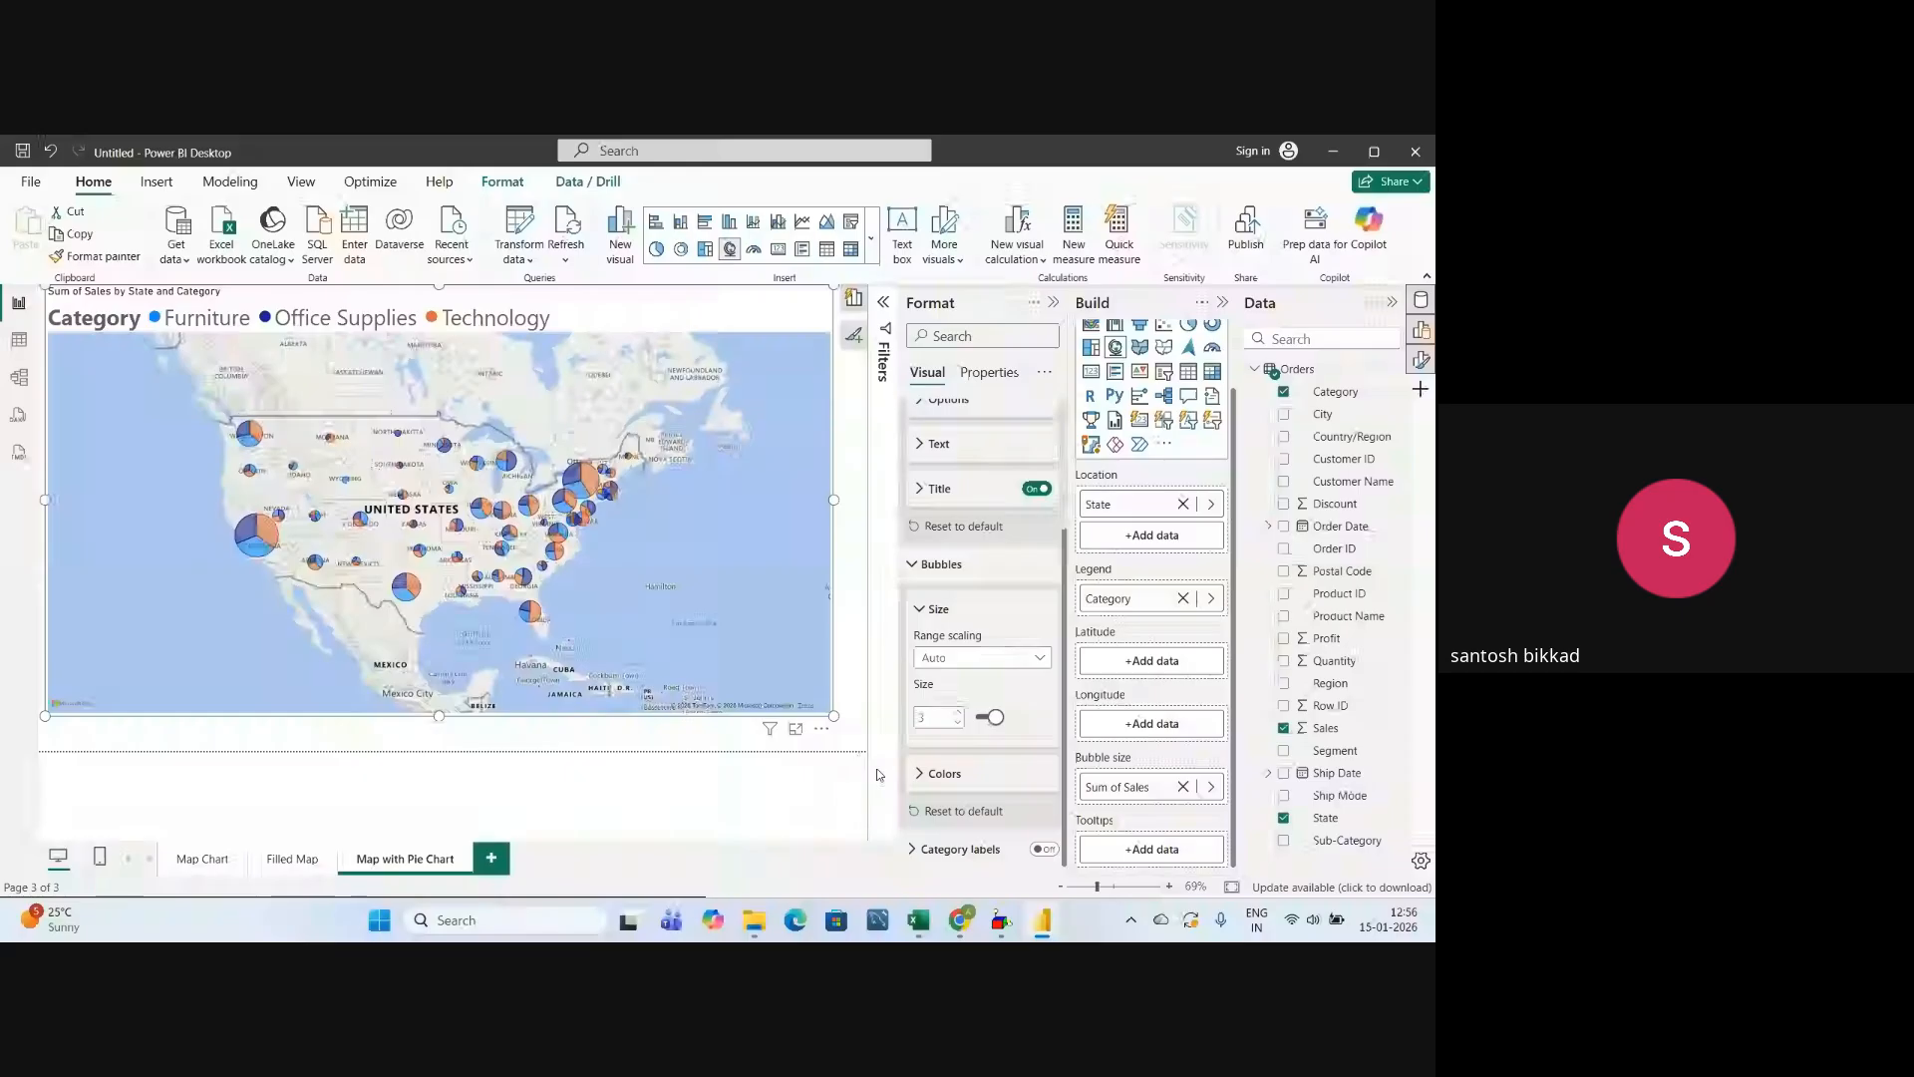
{"action": "left_click", "coordinate": [910, 564]}
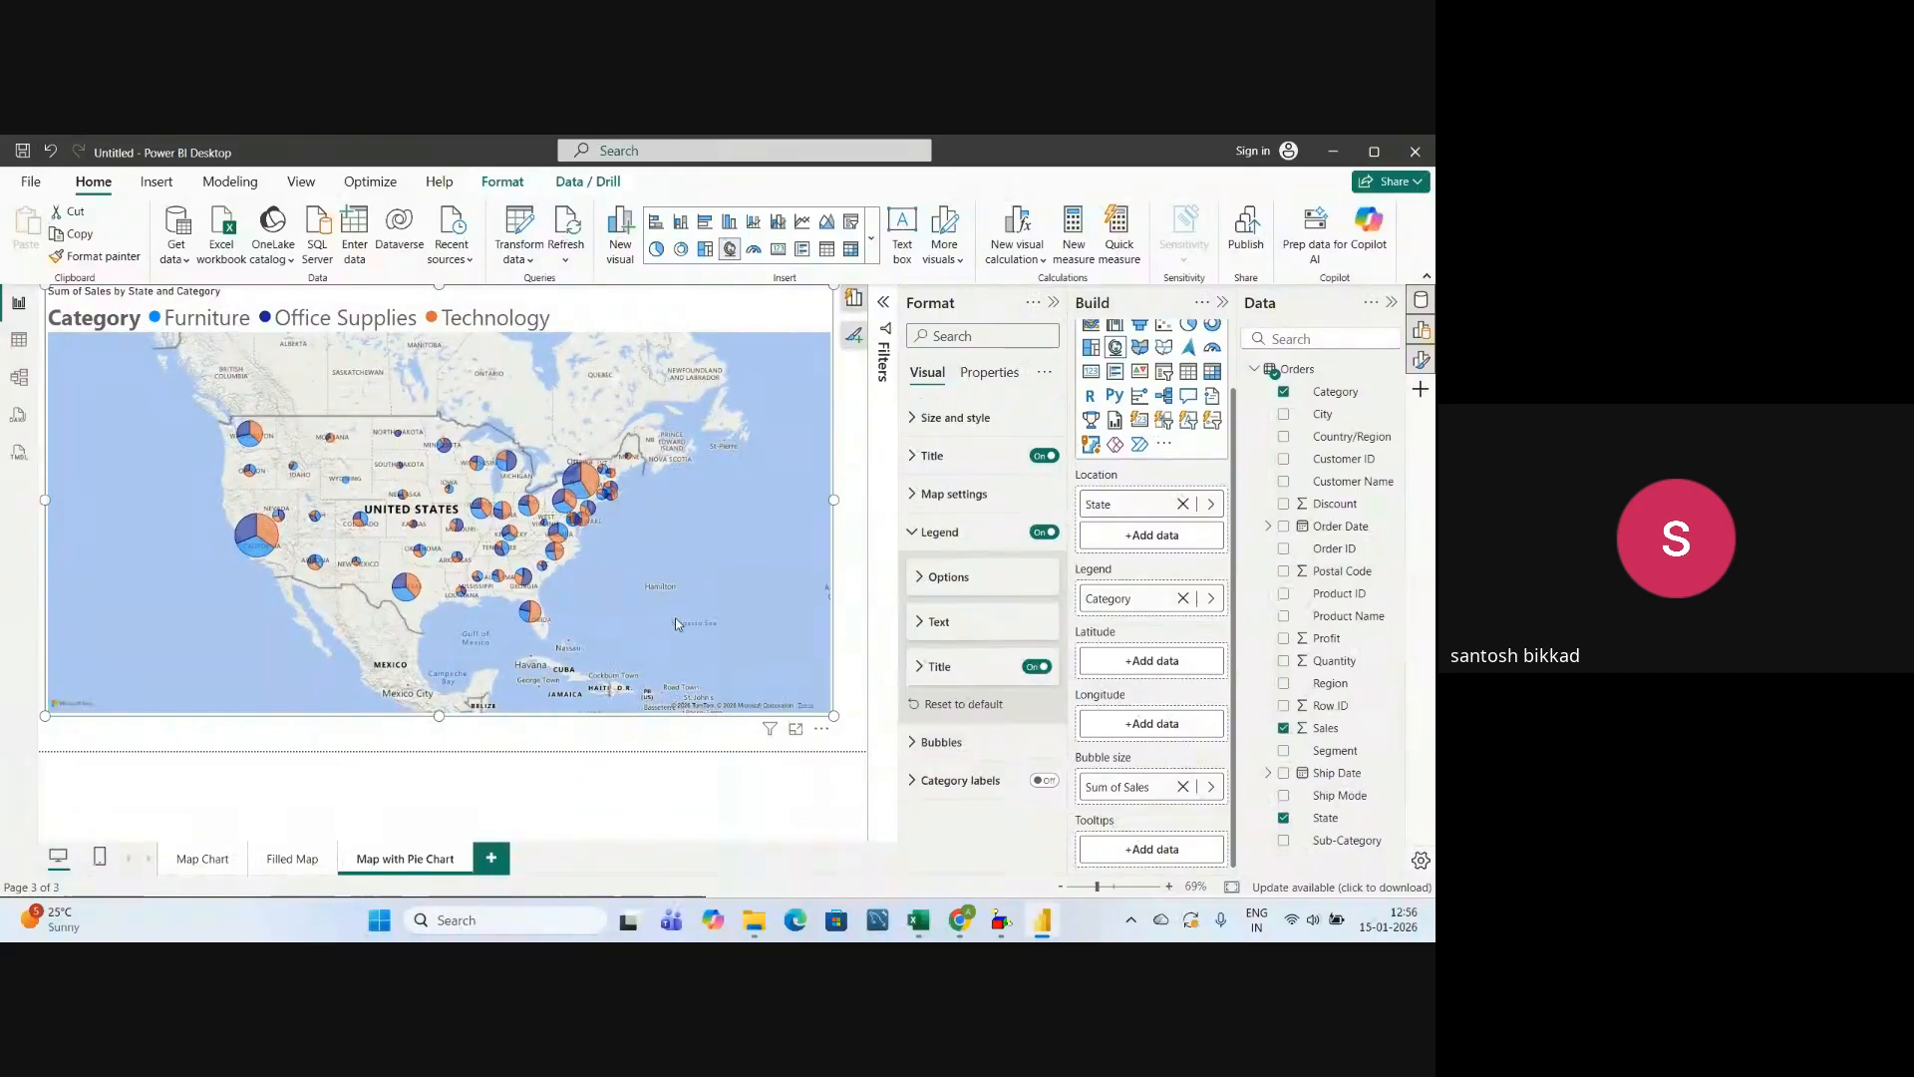
Examine the category pies across the United States on the map, including the sales details of California's Technology slice.
{"action": "scroll", "coordinate": [672, 606], "scroll_direction": "up", "scroll_amount": 1}
{"action": "left_click_drag", "start_coordinate": [99, 539], "coordinate": [417, 601]}
{"action": "mouse_move", "coordinate": [157, 528]}
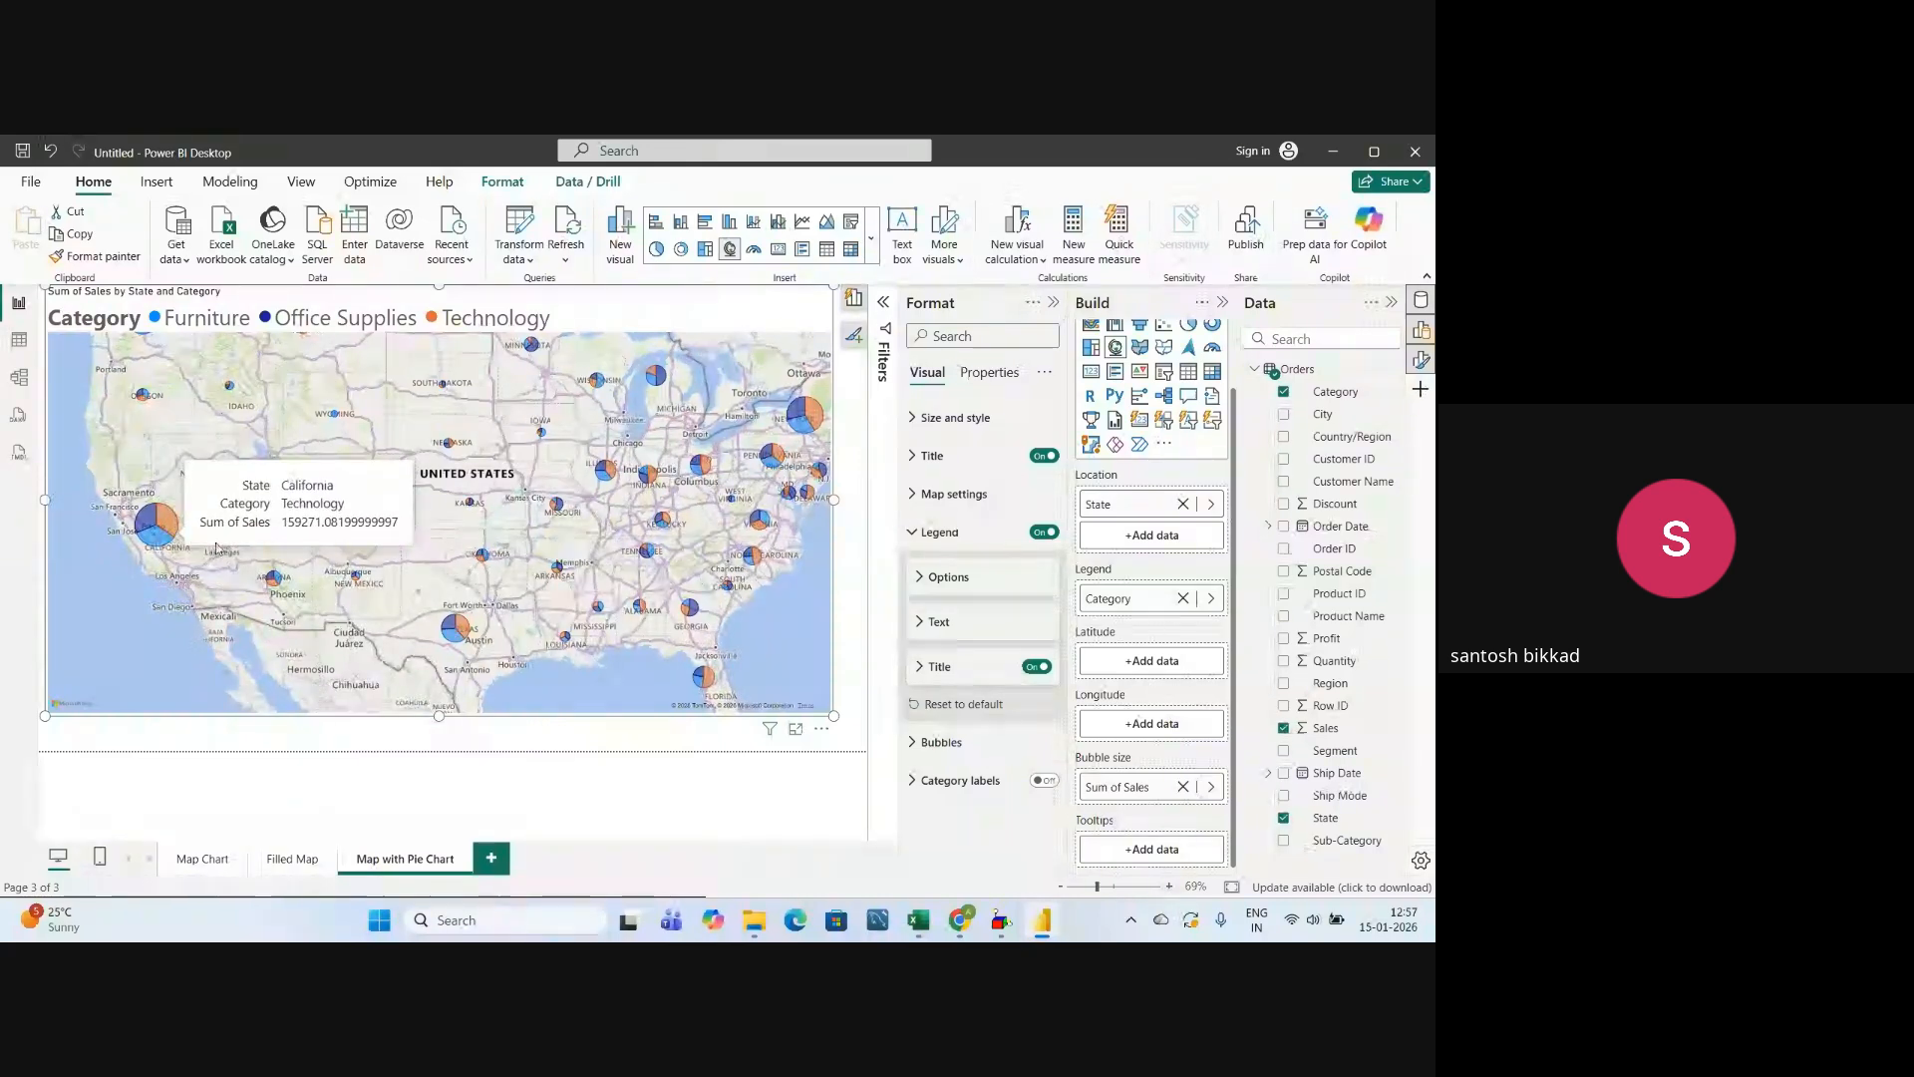
{"action": "scroll", "coordinate": [678, 574], "scroll_direction": "down", "scroll_amount": 3}
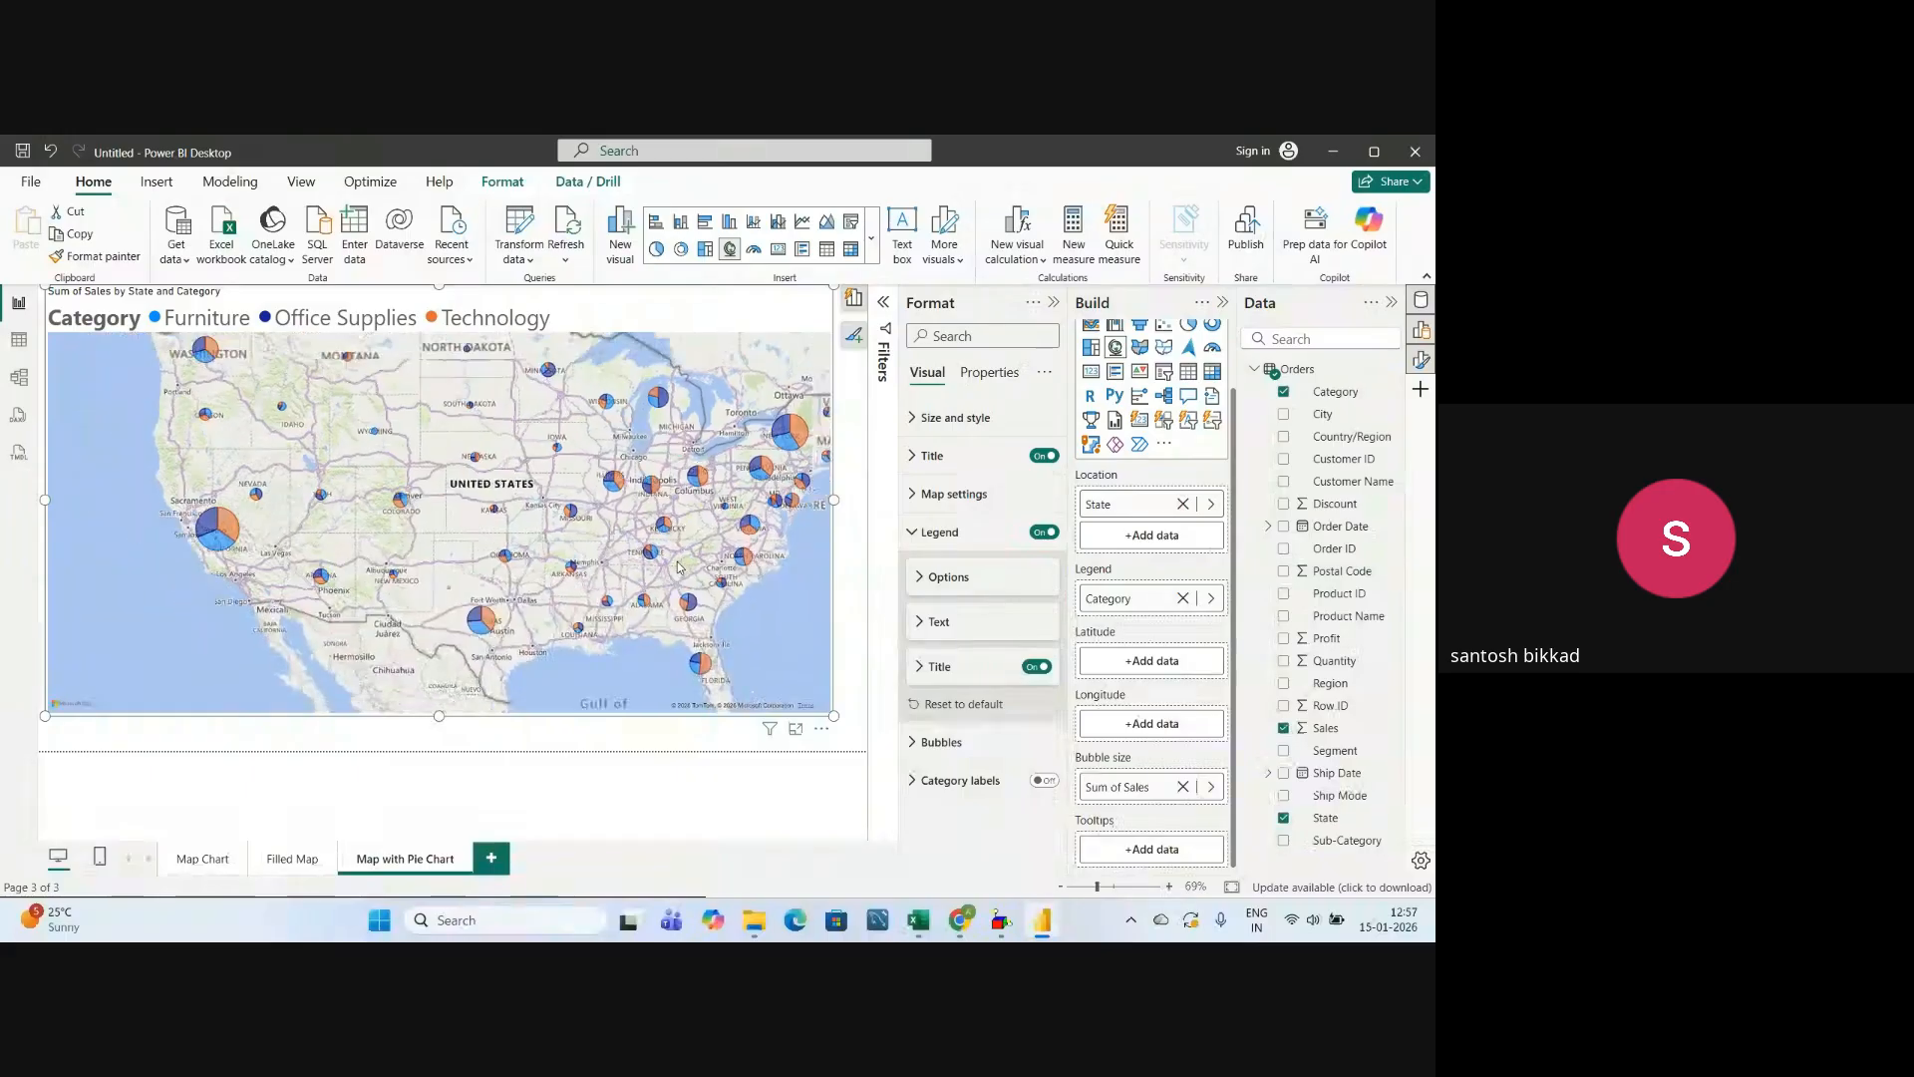
{"action": "scroll", "coordinate": [645, 547], "scroll_direction": "up", "scroll_amount": 3}
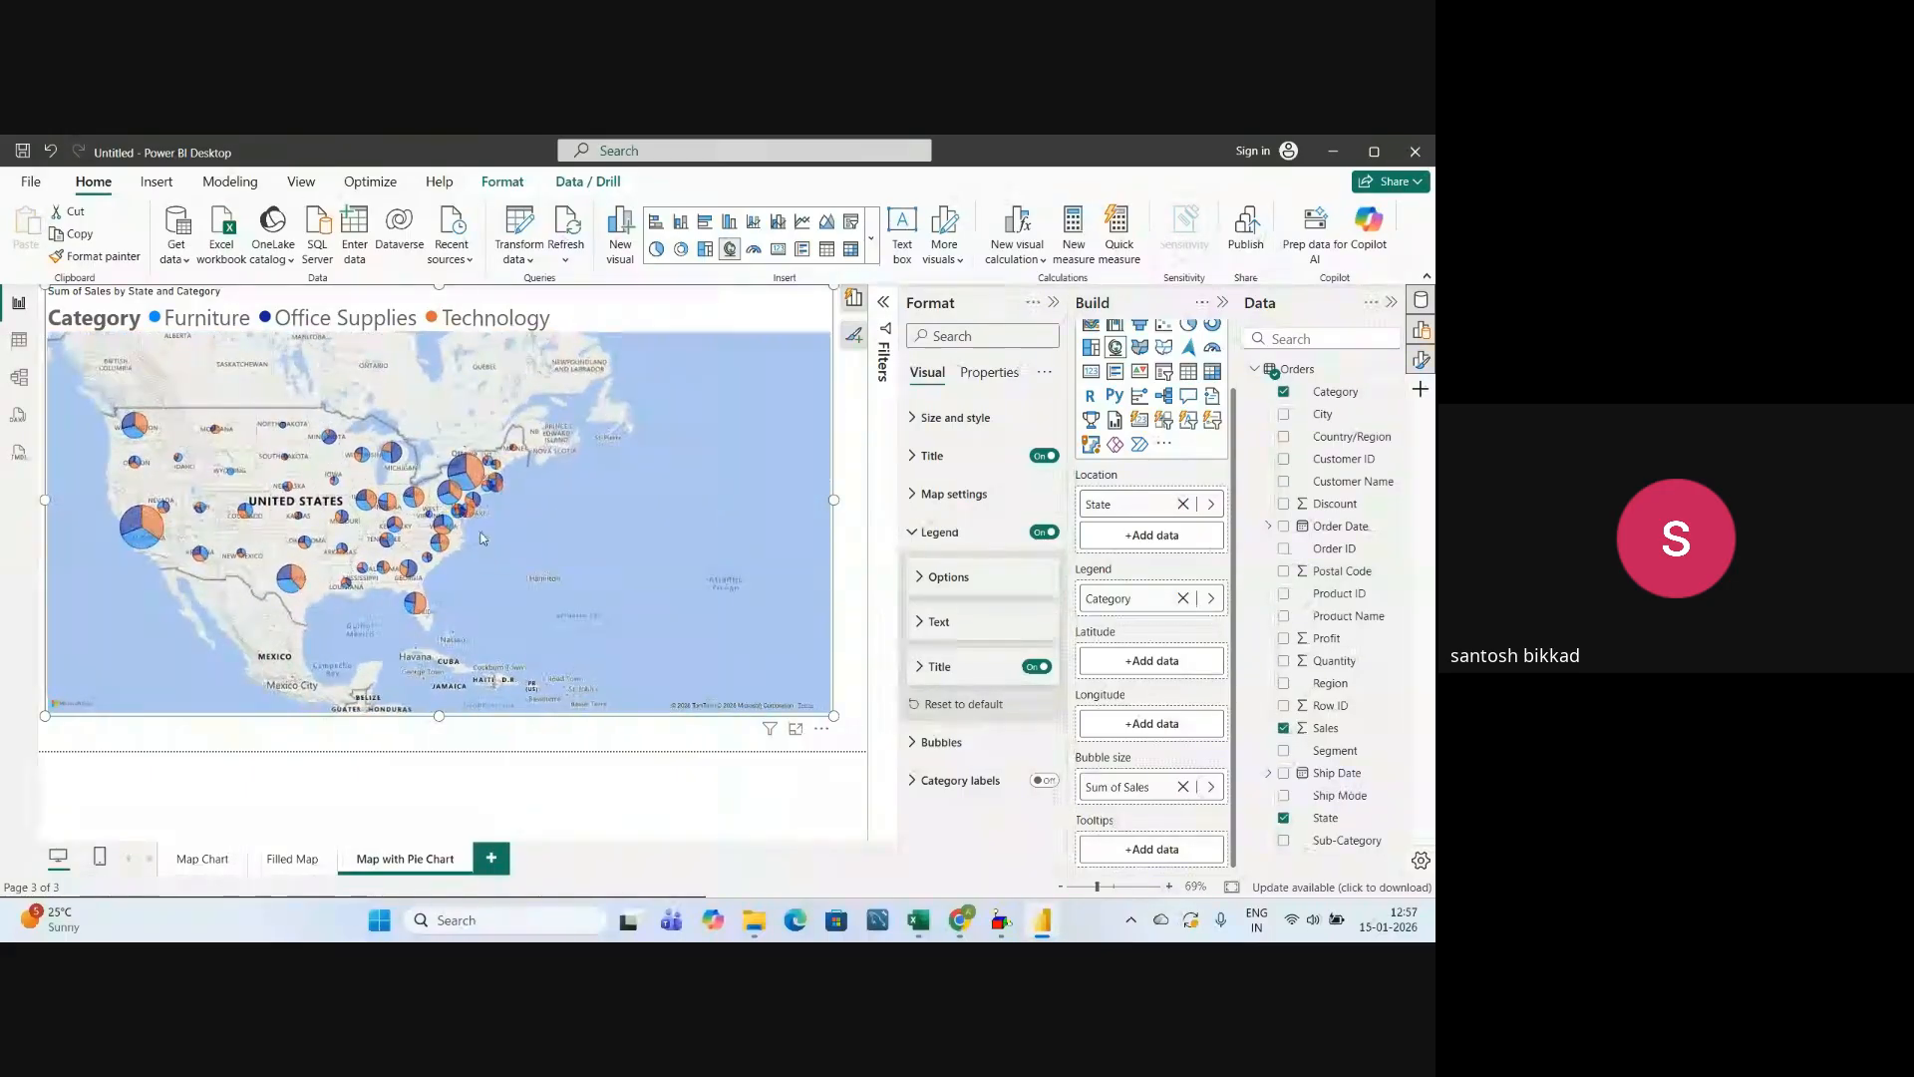
{"action": "left_click_drag", "start_coordinate": [495, 529], "coordinate": [575, 558]}
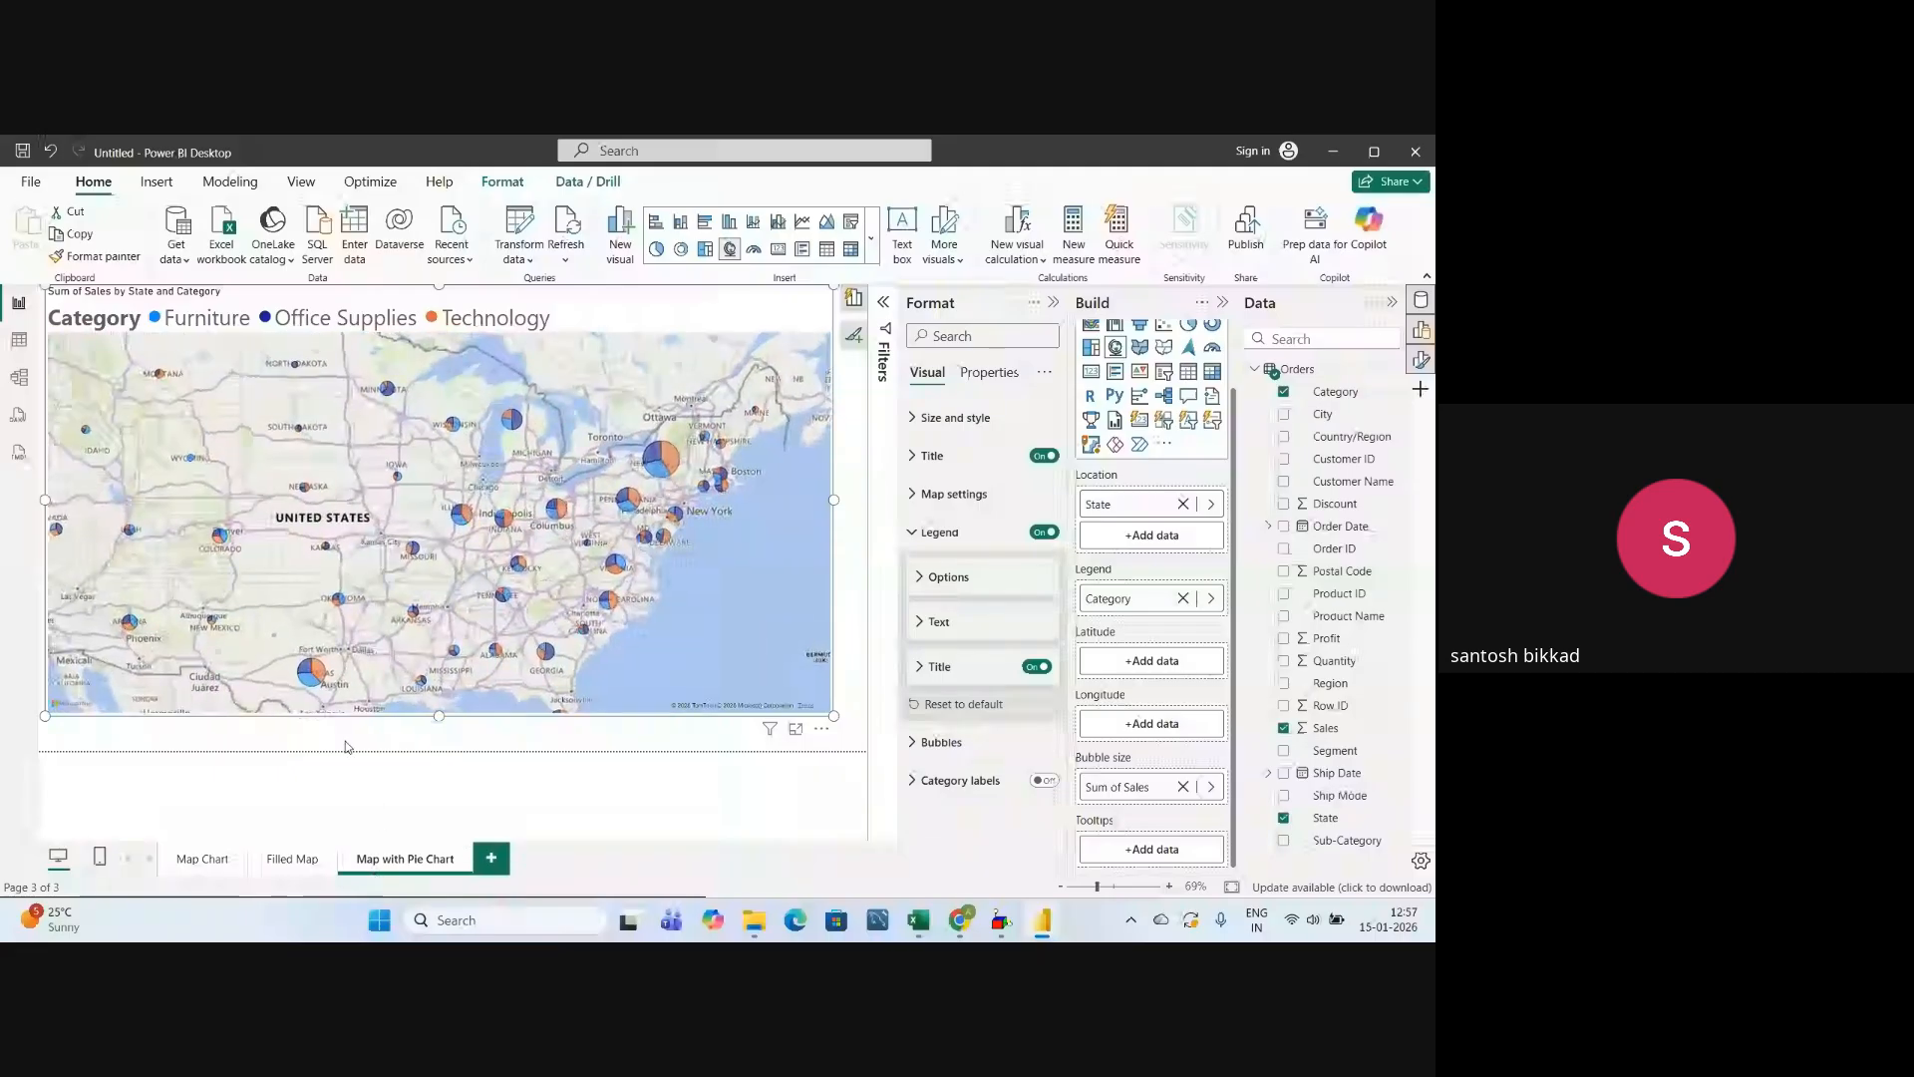
{"action": "left_click_drag", "start_coordinate": [349, 638], "coordinate": [514, 617]}
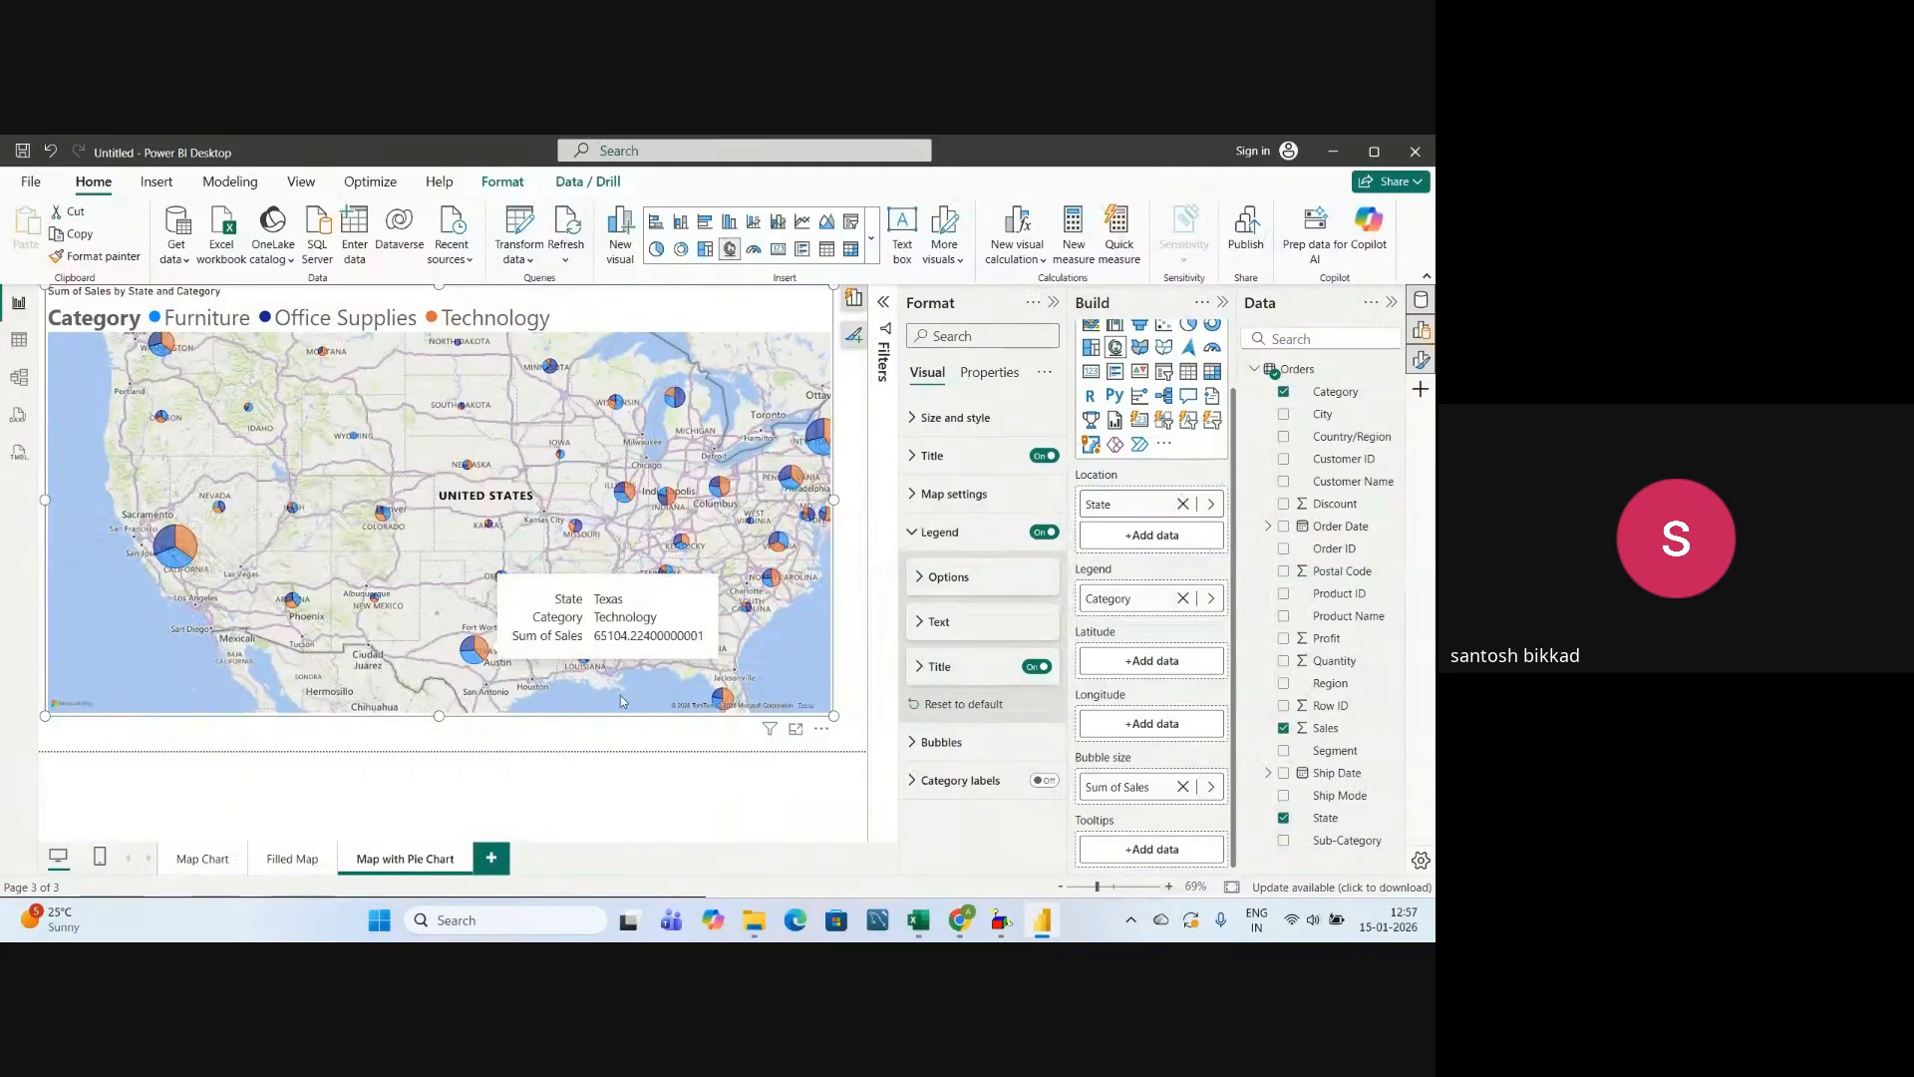
Try showing the category labels on the pie chart map and turn them off again.
{"action": "left_click", "coordinate": [913, 534]}
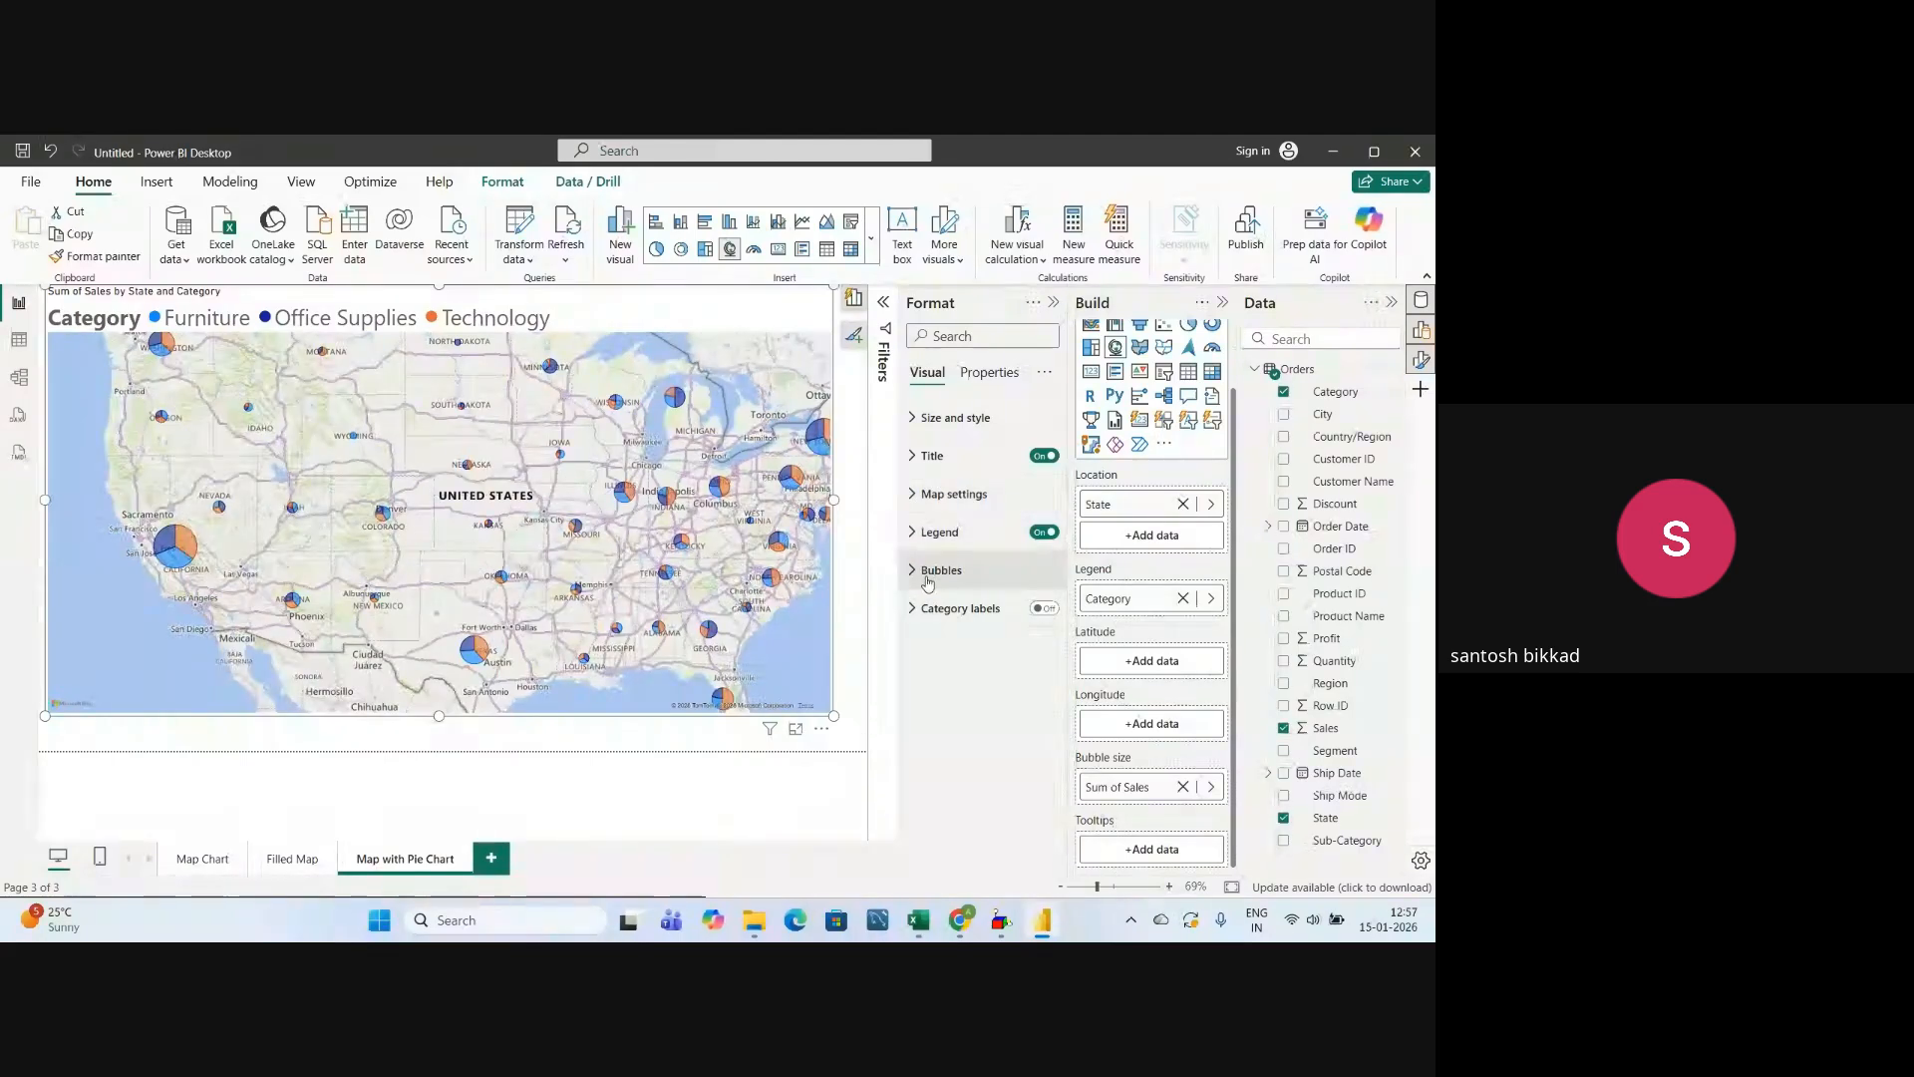
{"action": "left_click", "coordinate": [1052, 612]}
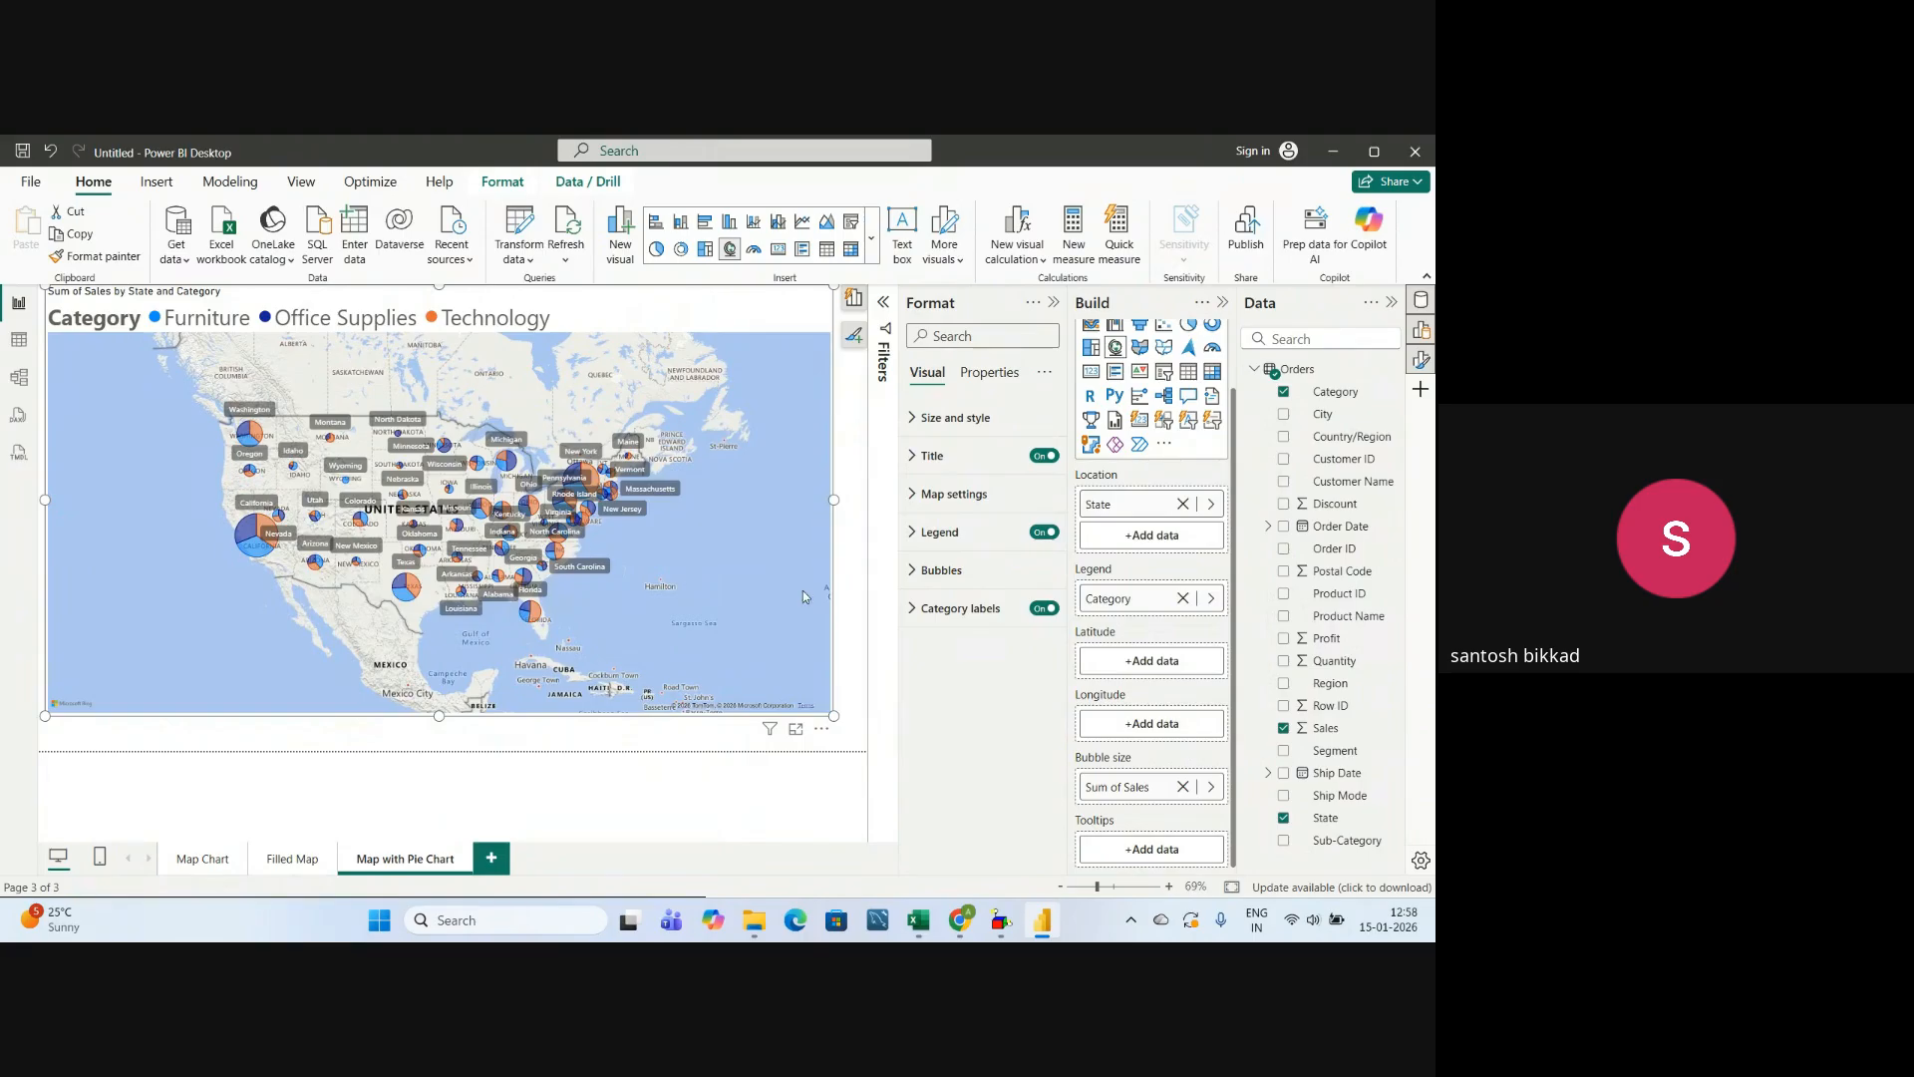
{"action": "left_click", "coordinate": [1044, 608]}
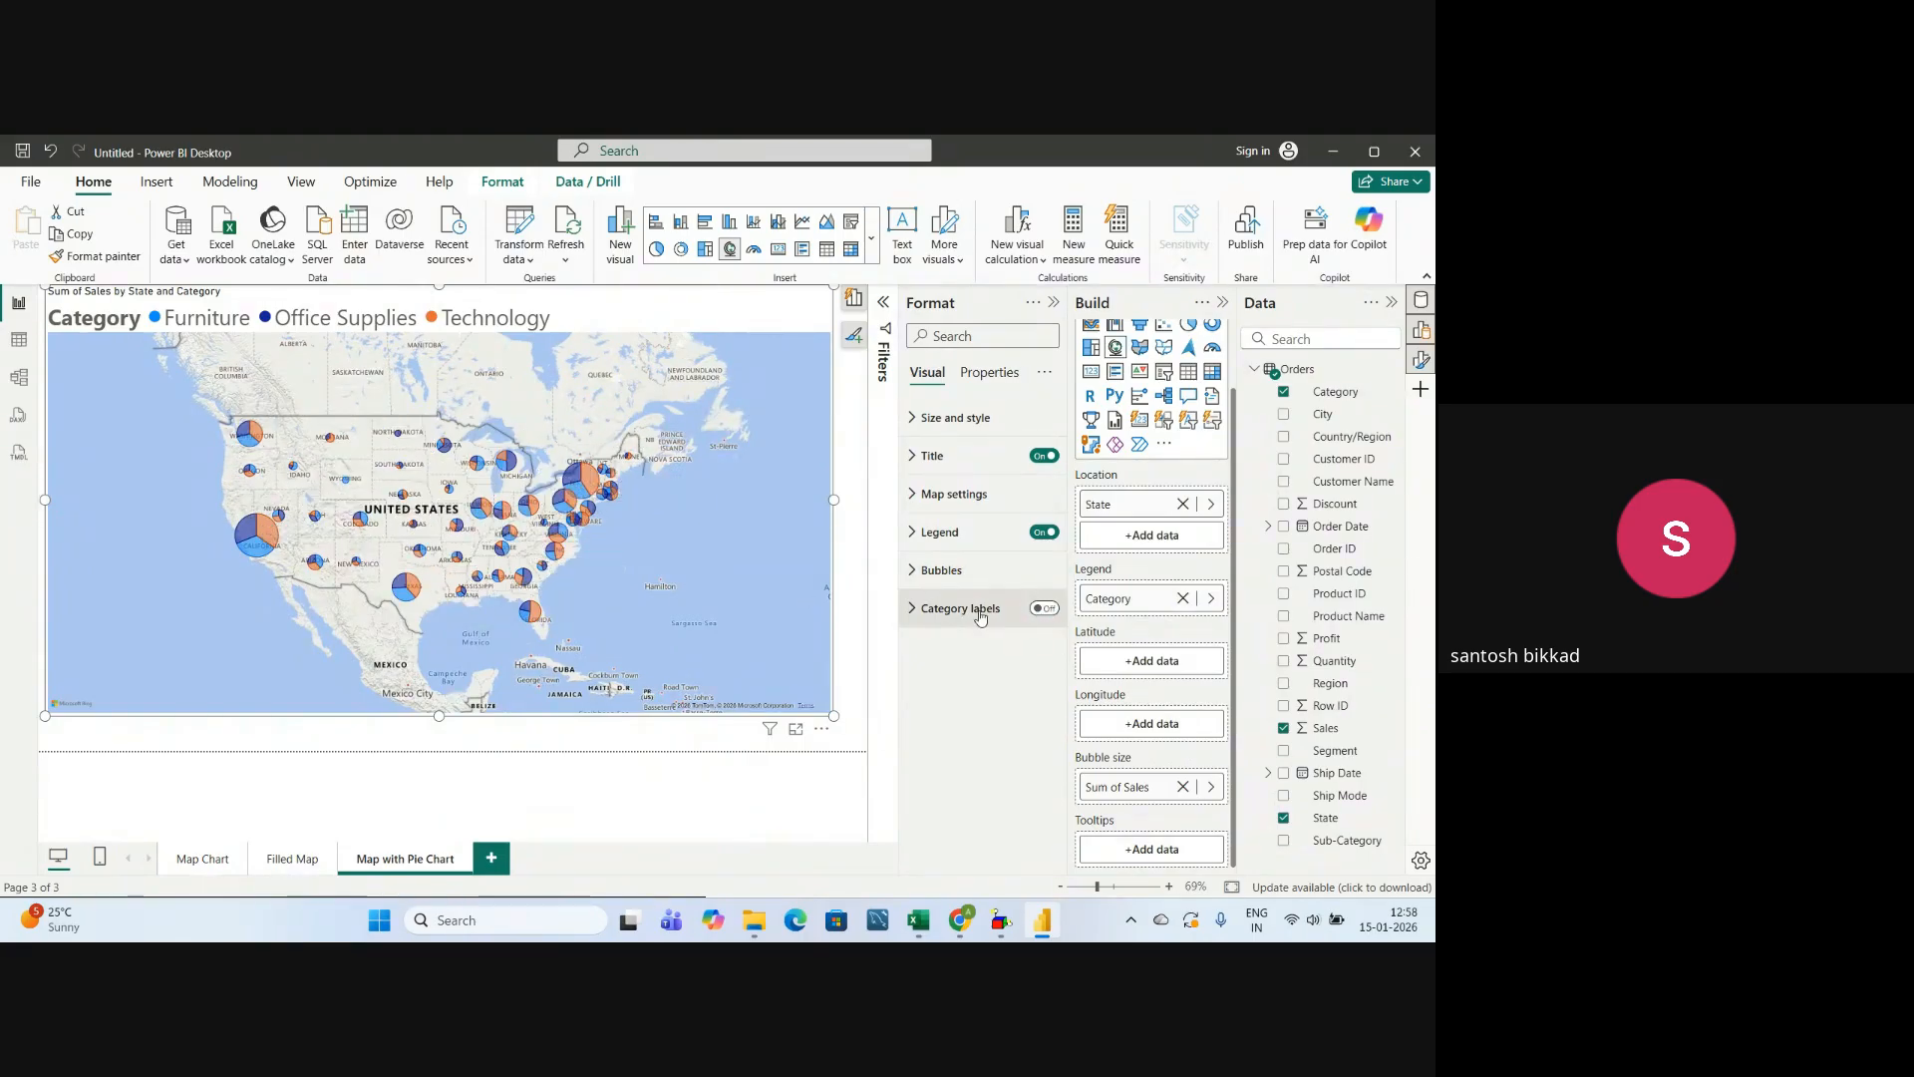
{"action": "scroll", "coordinate": [462, 523], "scroll_direction": "up", "scroll_amount": 2}
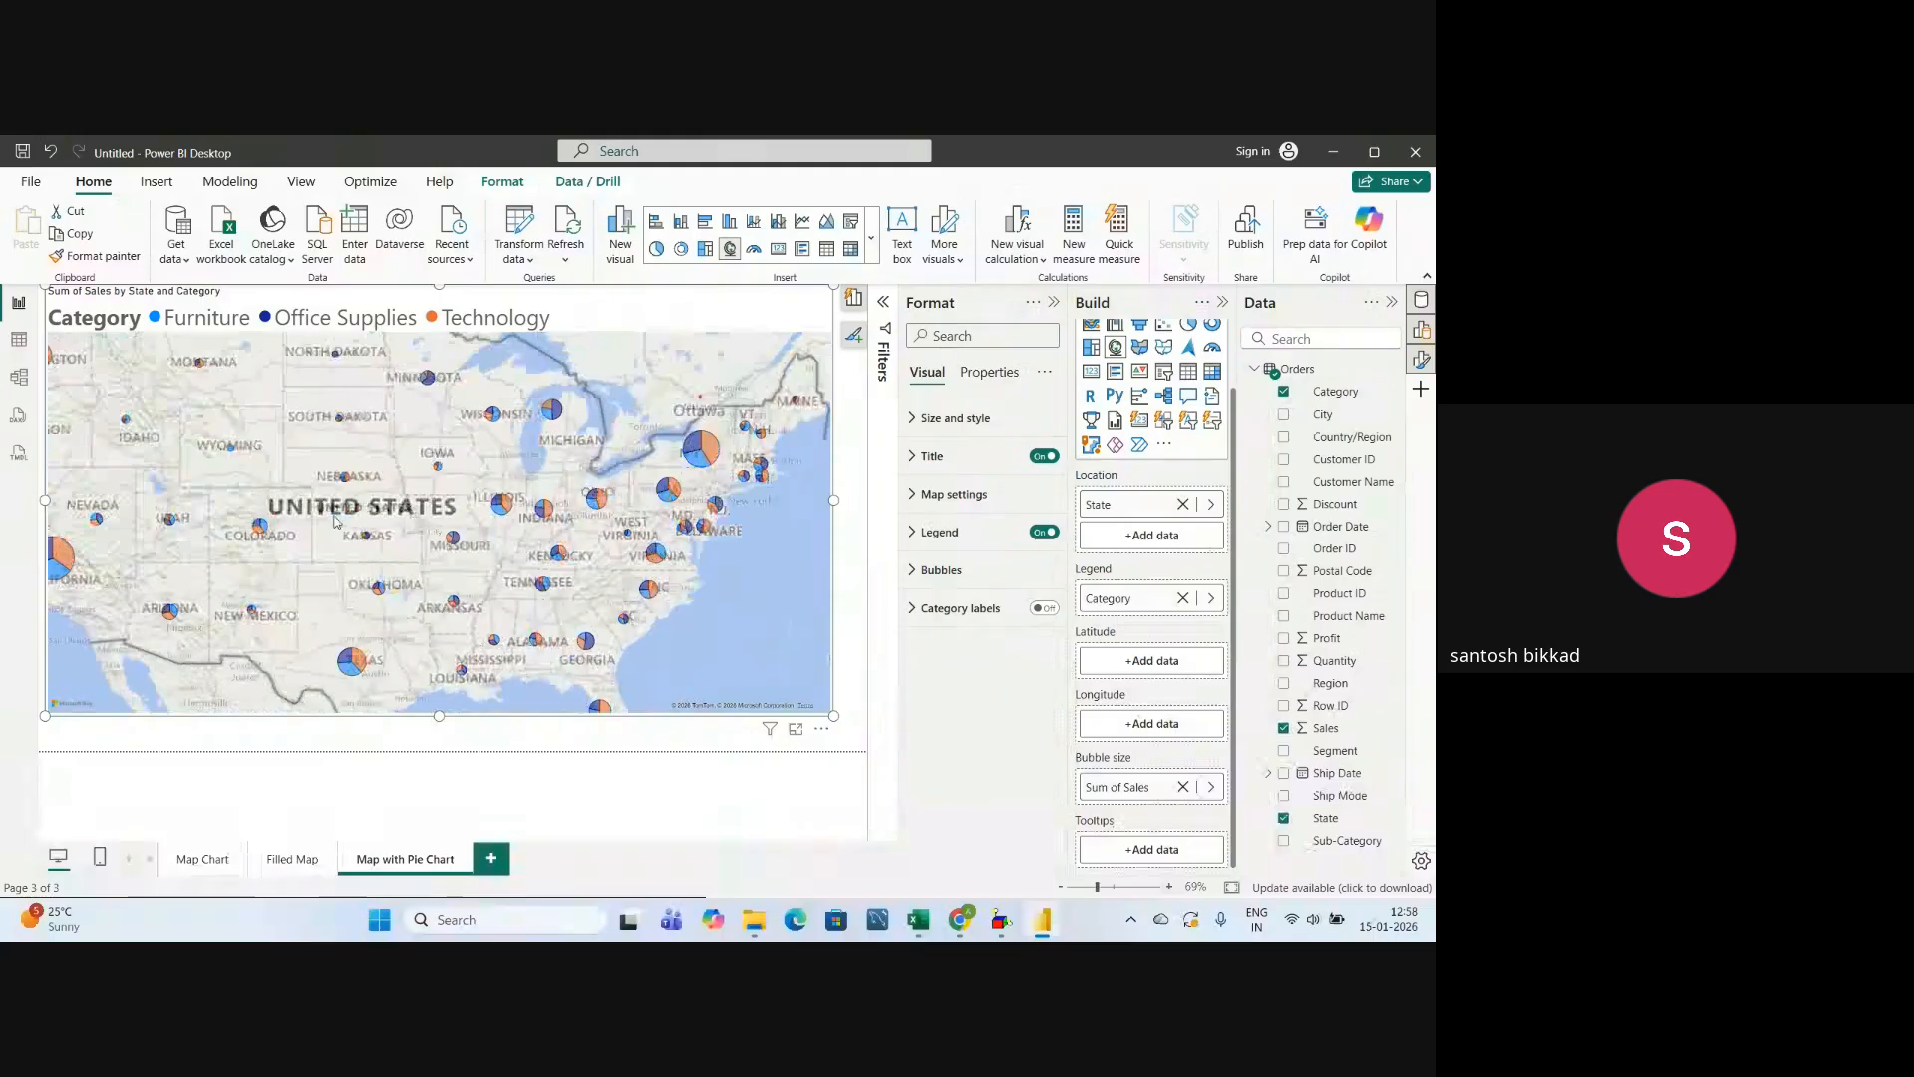
{"action": "left_click_drag", "start_coordinate": [240, 542], "coordinate": [366, 542]}
{"action": "scroll", "coordinate": [405, 506], "scroll_direction": "down", "scroll_amount": 2}
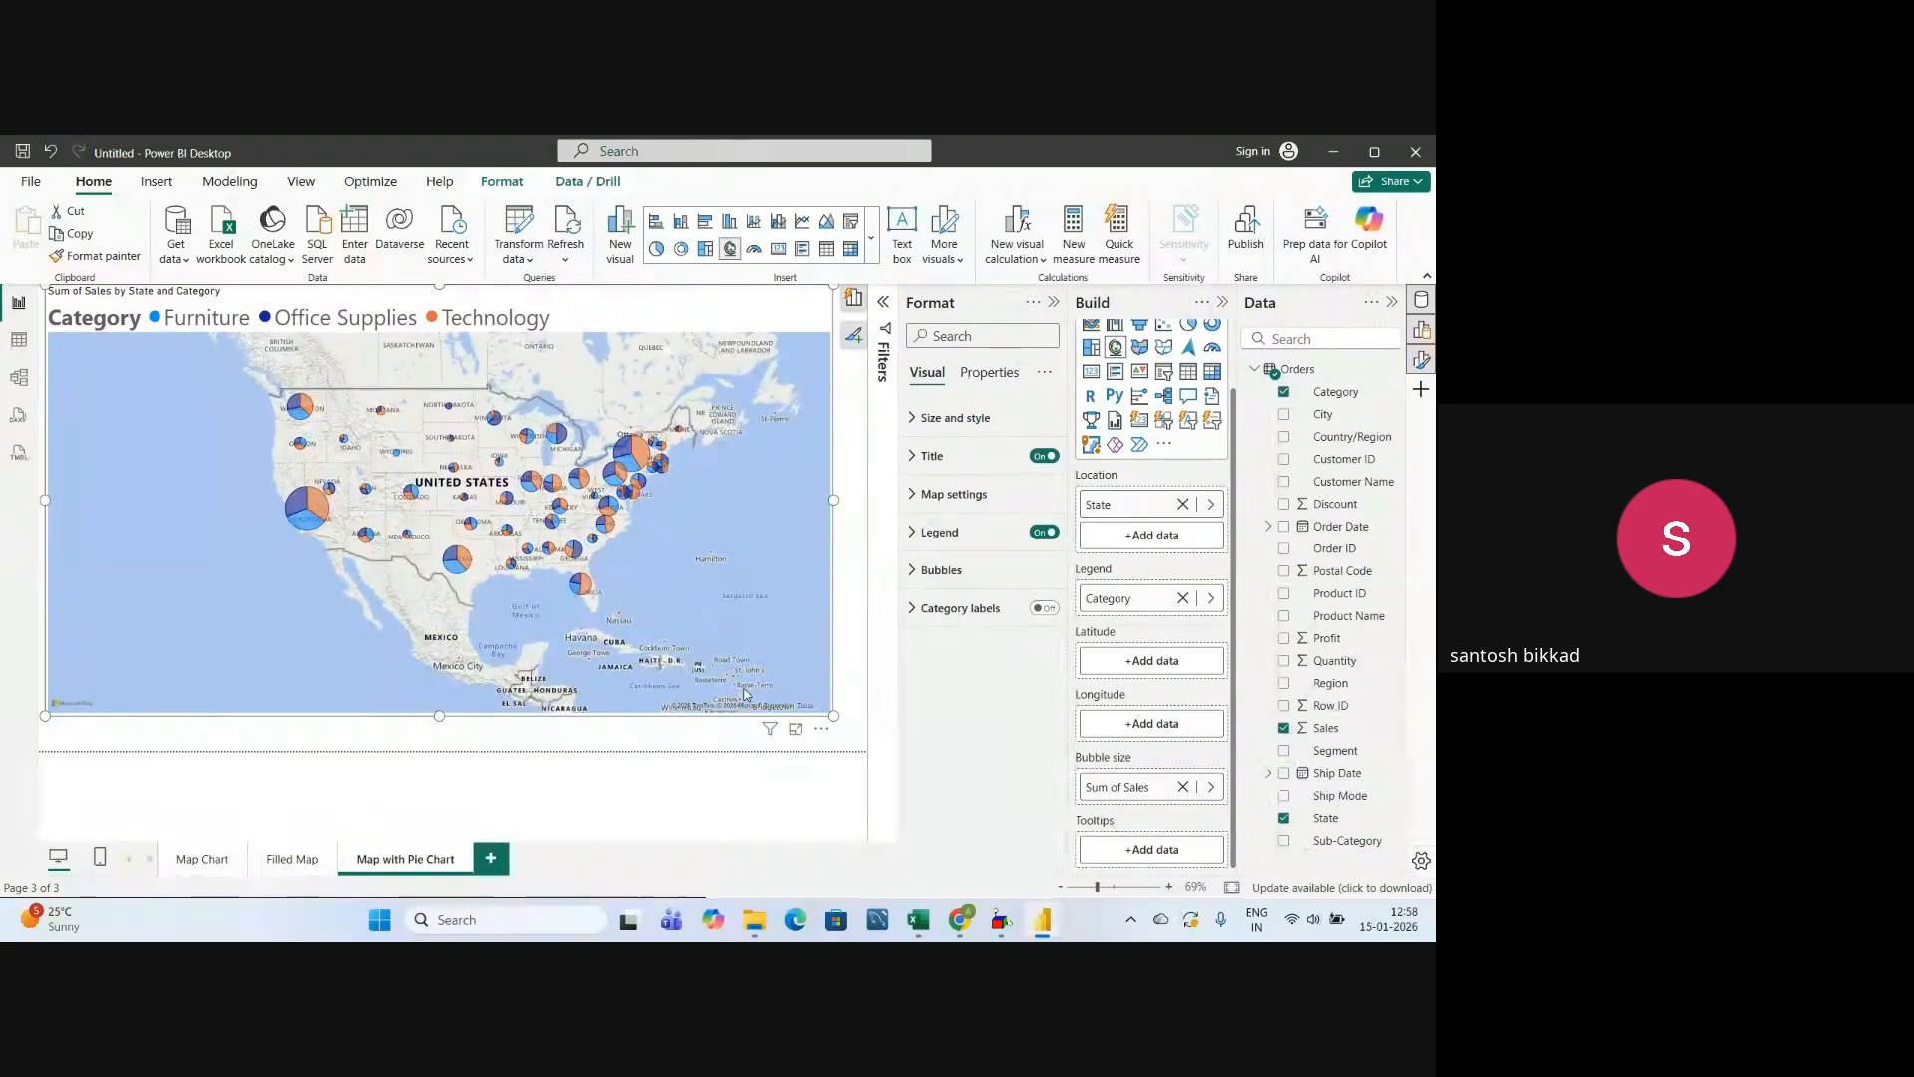
Switch to the Google Meet call and check its list of participants.
{"action": "key", "text": "alt+Tab"}
{"action": "key", "text": "alt+Tab"}
{"action": "key", "text": "alt+Tab"}
{"action": "key", "text": "alt+Tab"}
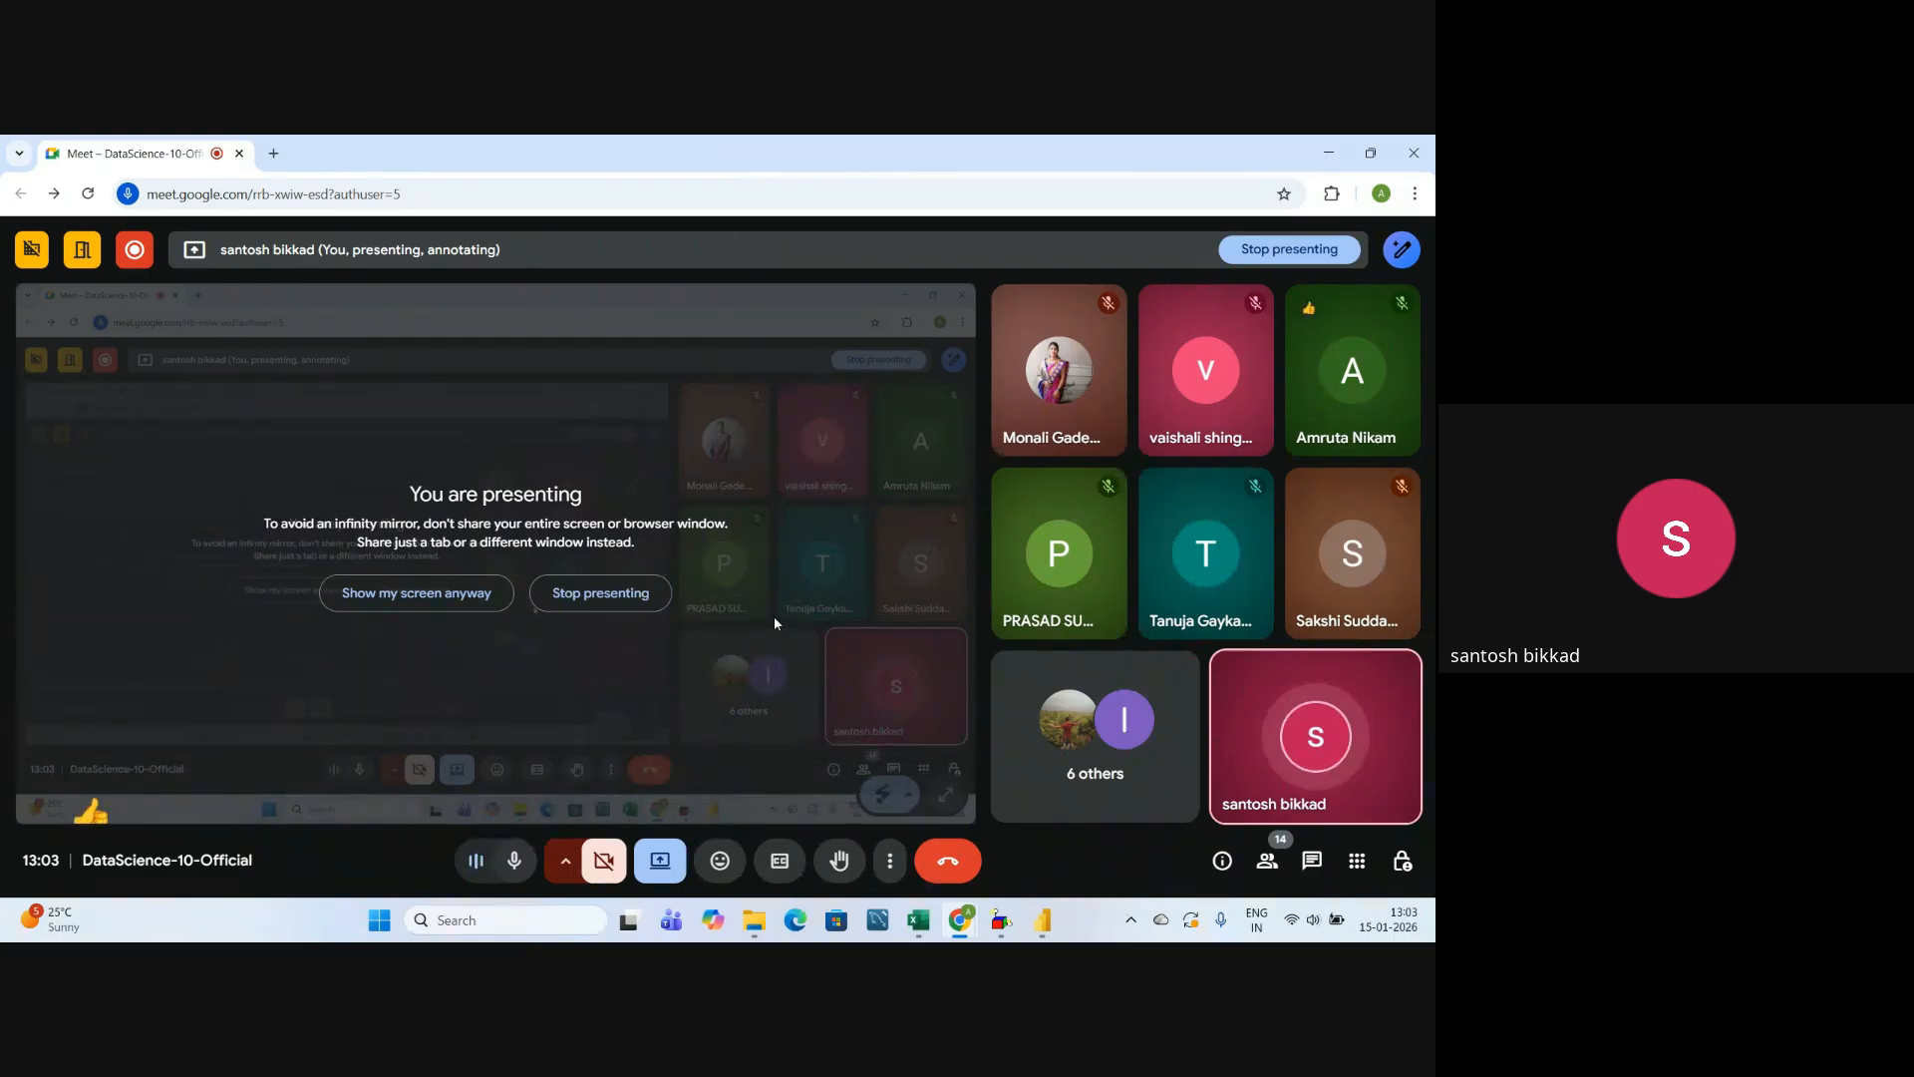
{"action": "left_click", "coordinate": [1265, 865]}
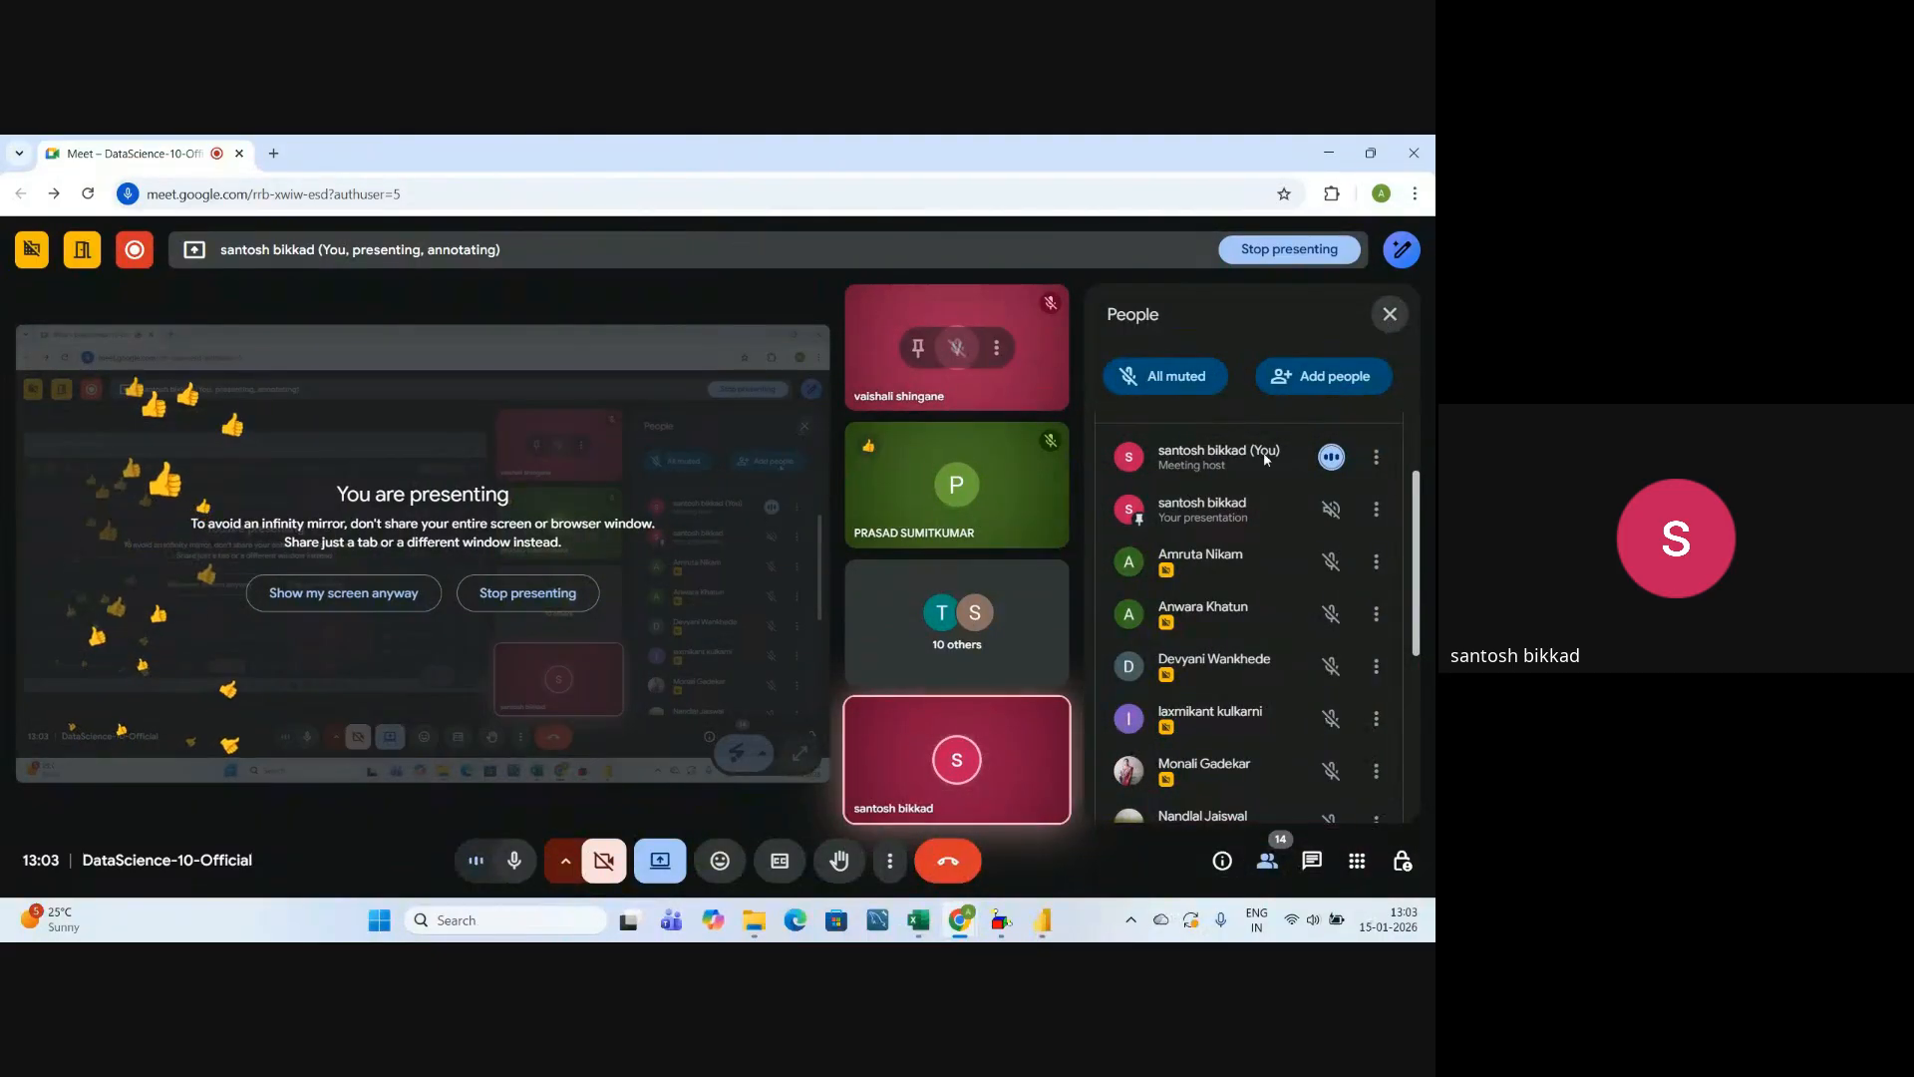
{"action": "left_click", "coordinate": [1389, 314]}
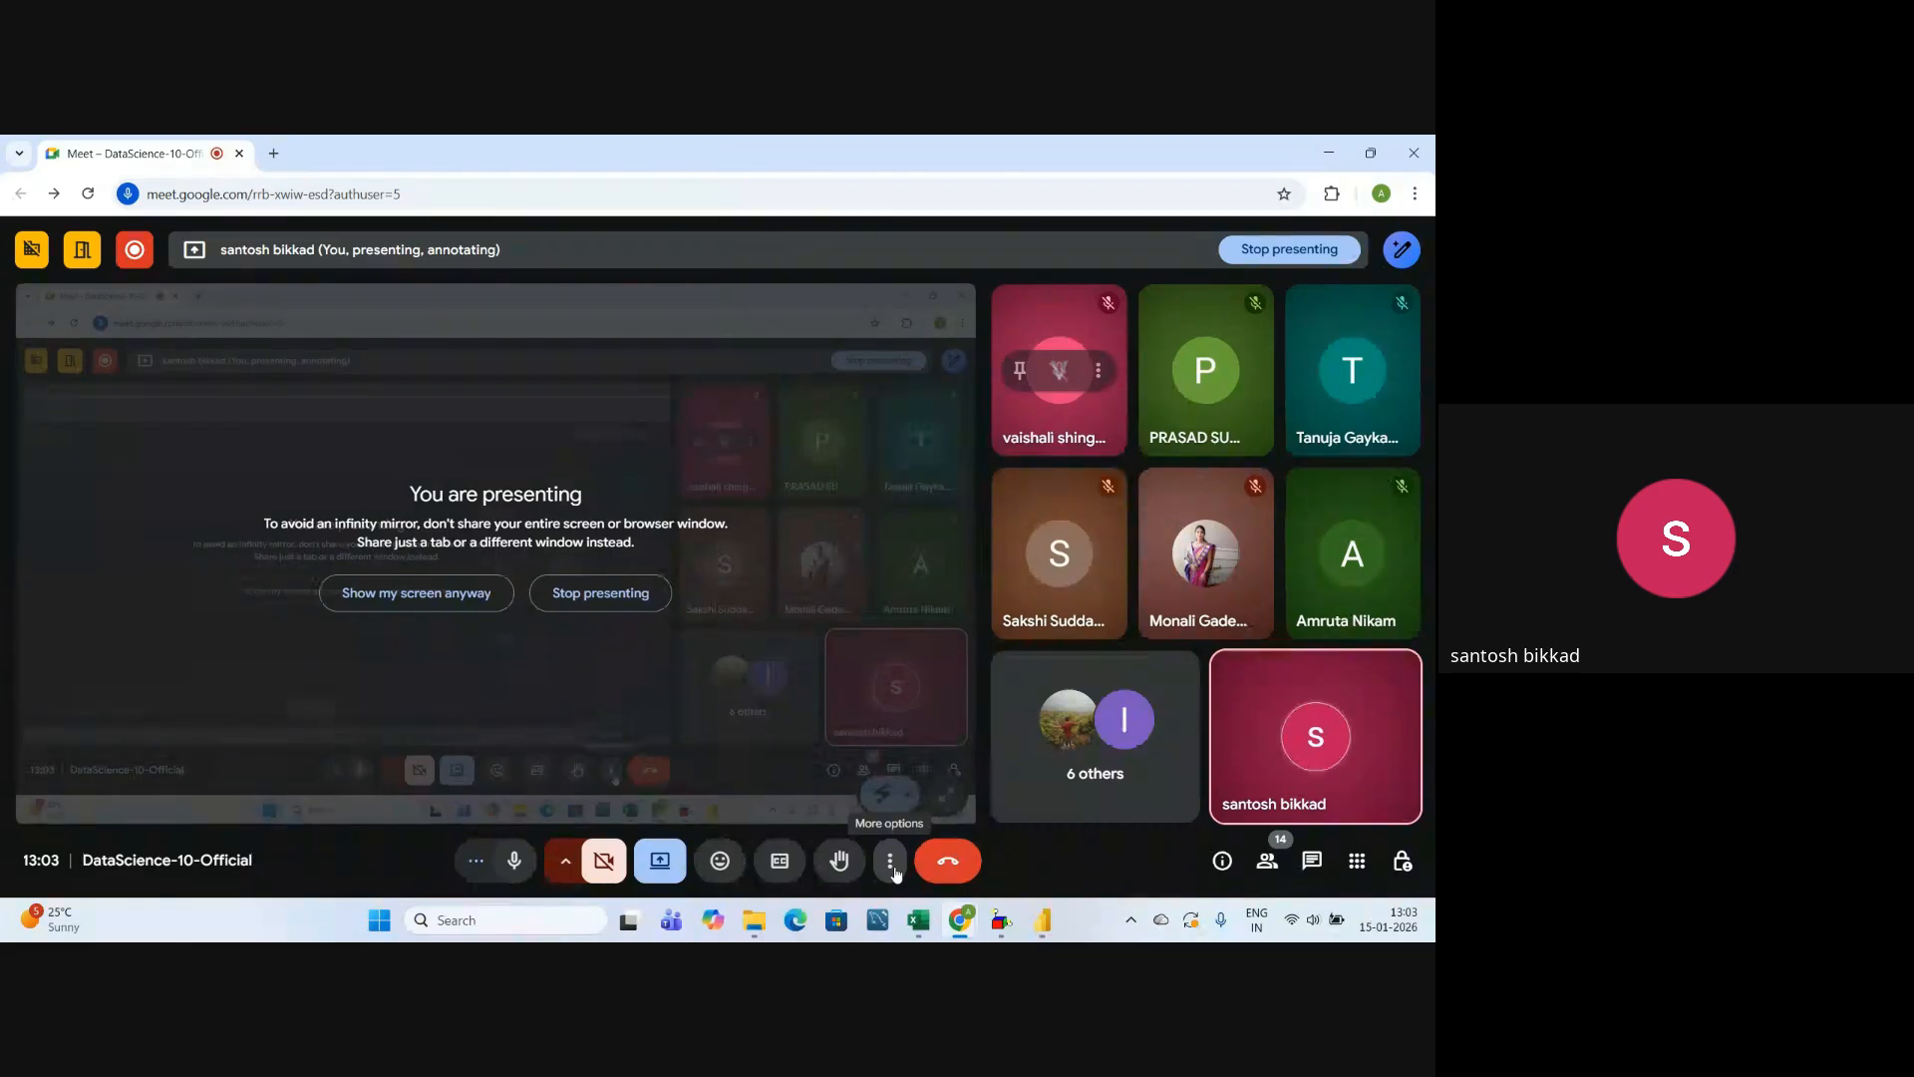
Open the meeting's recording management and request to stop the recording.
{"action": "left_click", "coordinate": [890, 861]}
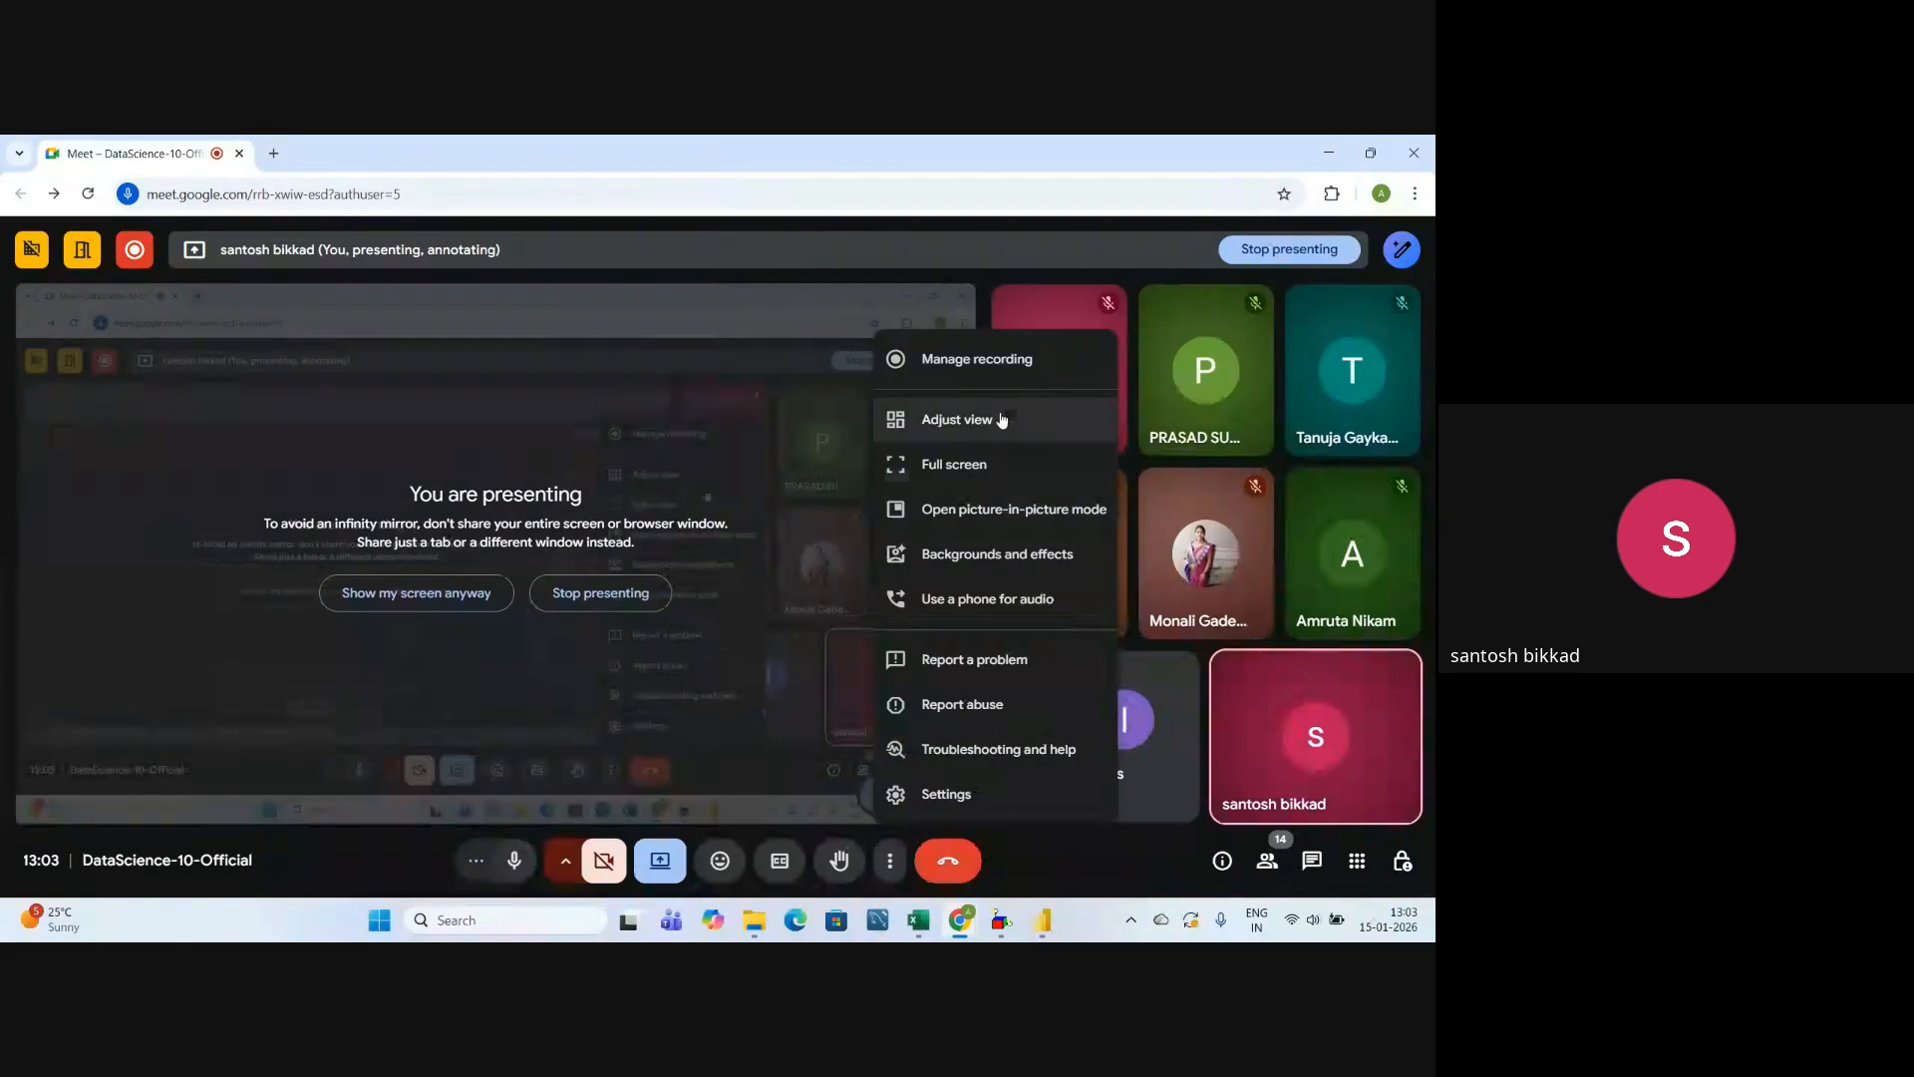
{"action": "left_click", "coordinate": [993, 371]}
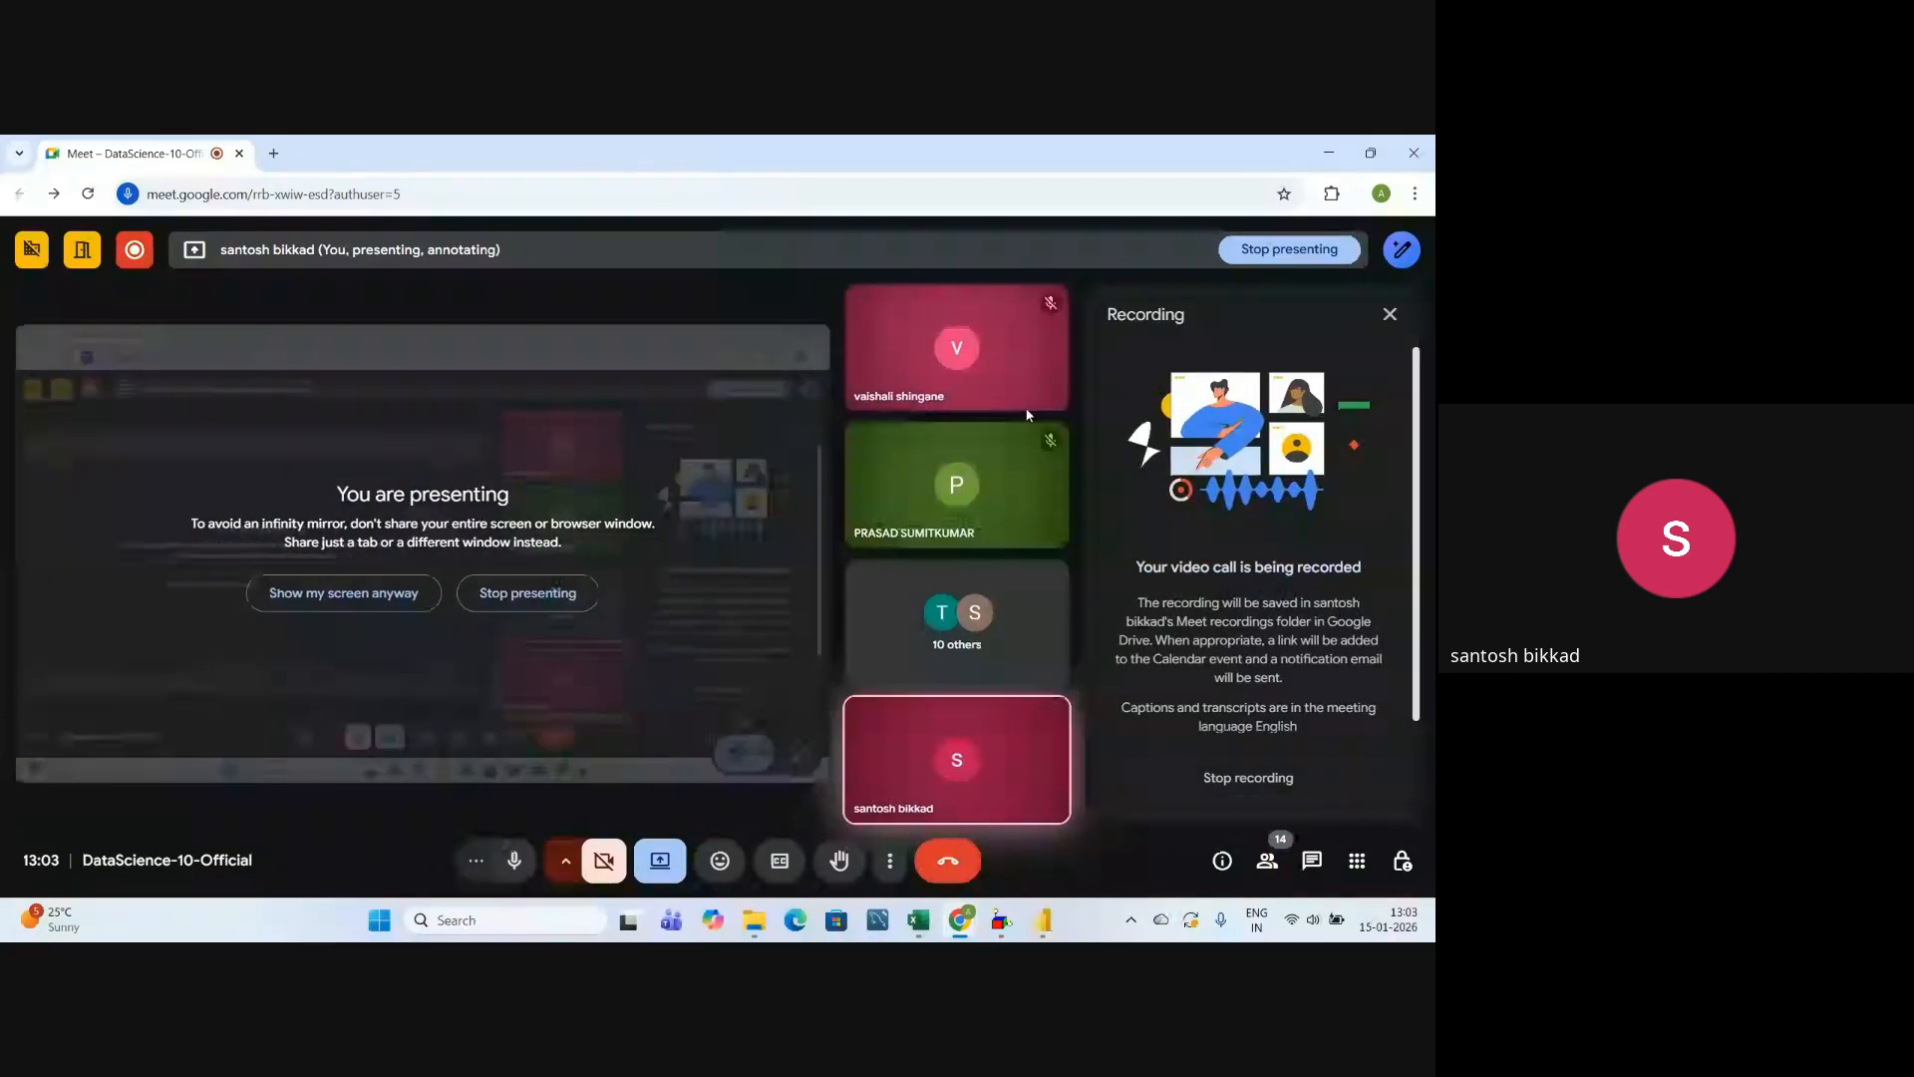
{"action": "left_click", "coordinate": [1235, 787]}
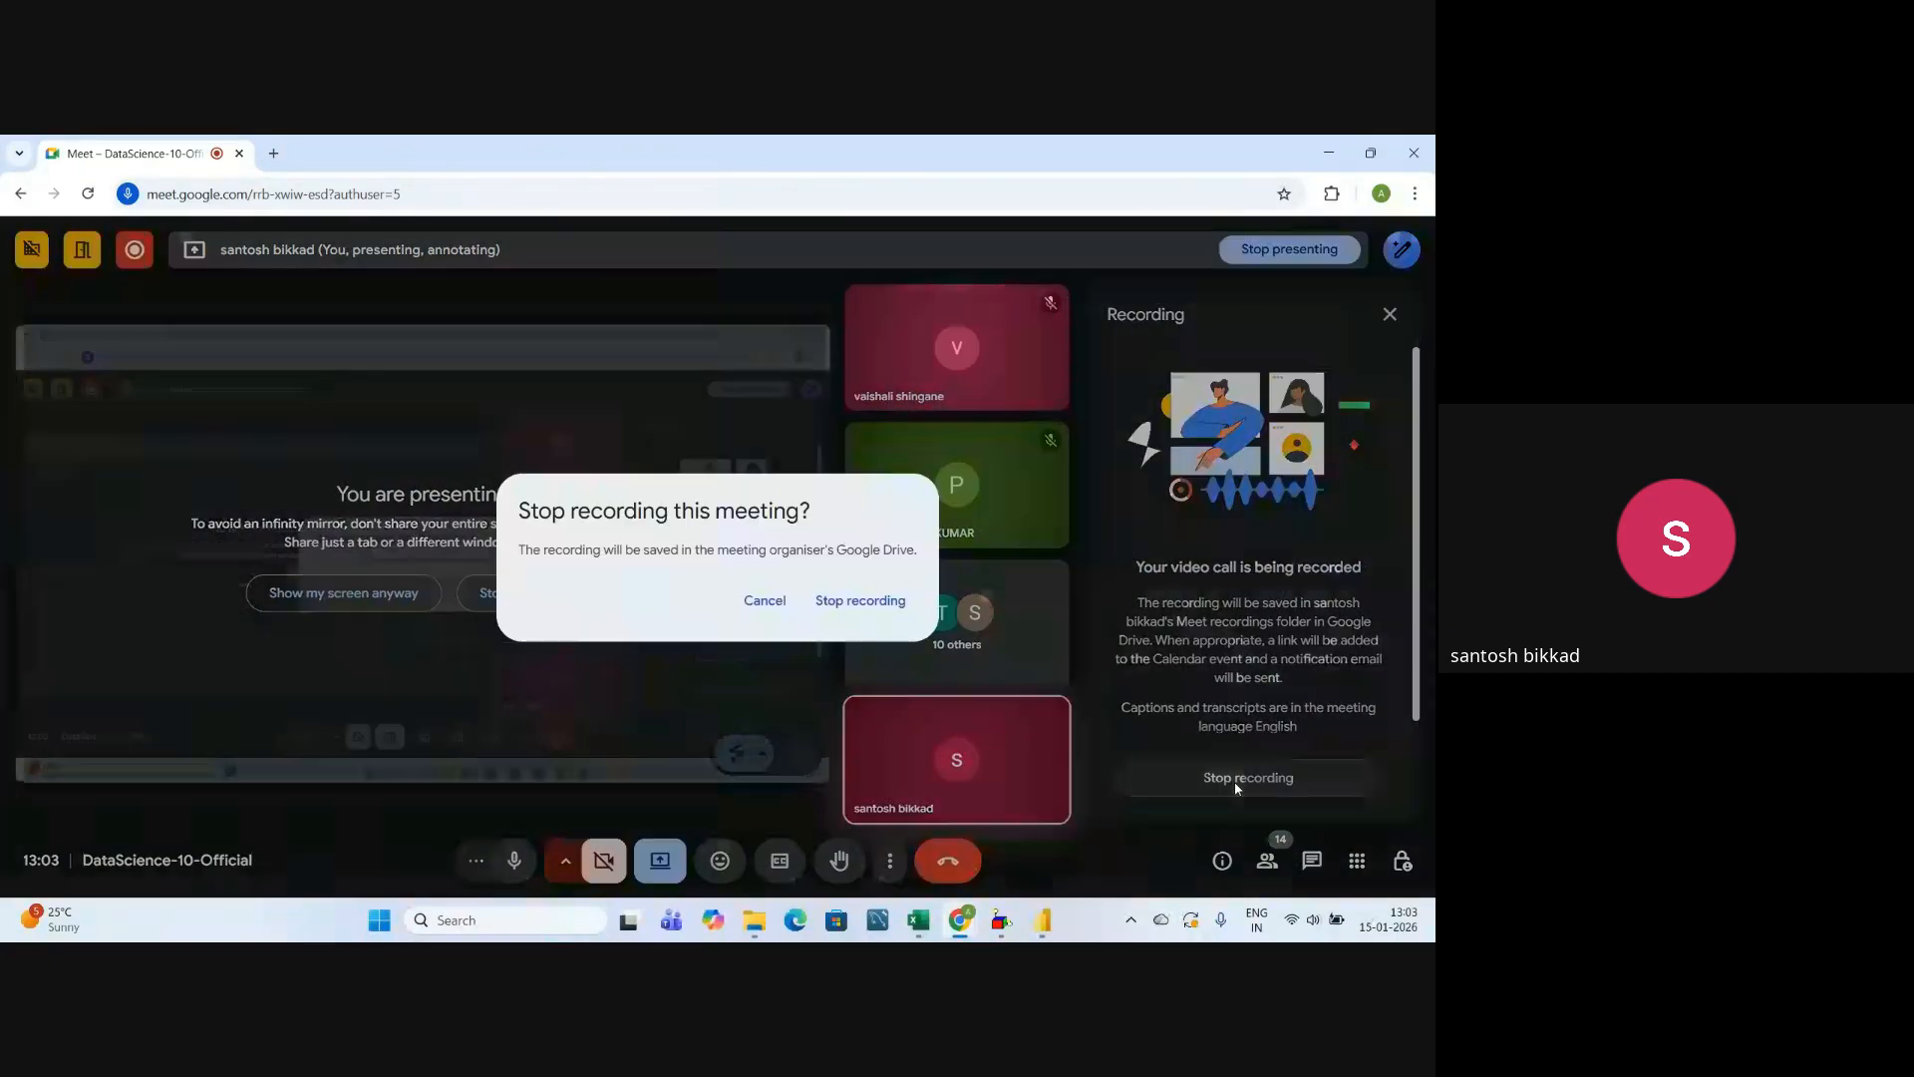